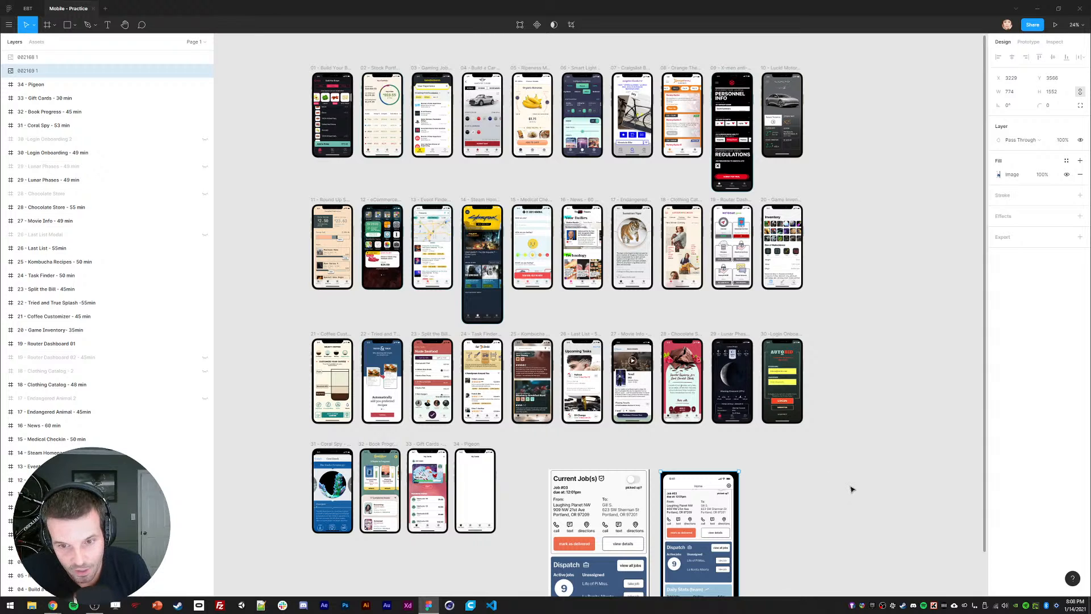
Step: Pan across the practice mockups and zoom from 24% to 50% onto the Pigeon reference images
scroll(851, 490, up, 1)
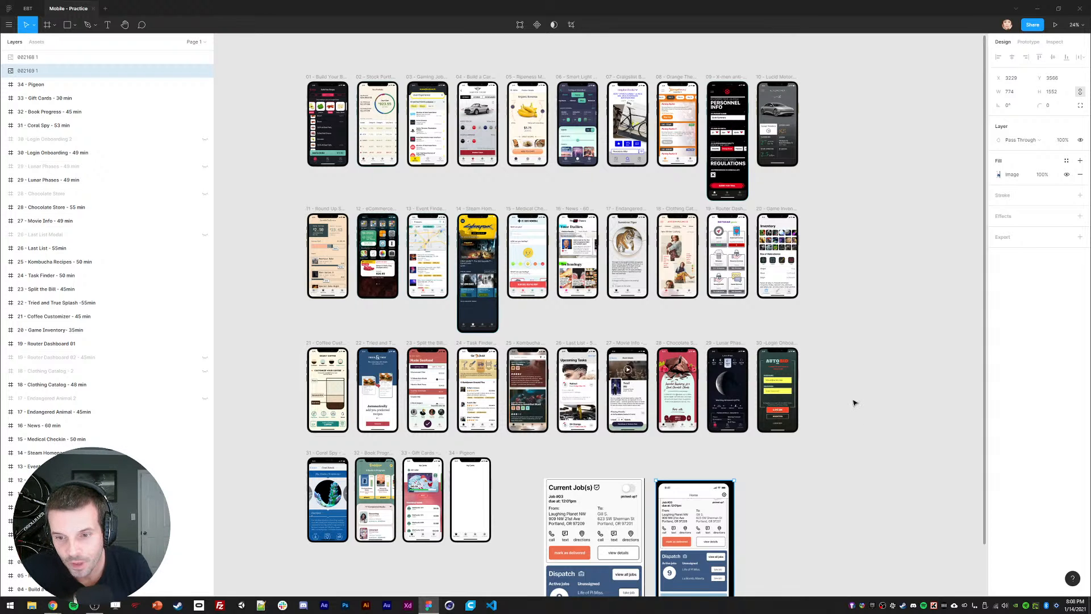
drag(852, 399, 854, 409)
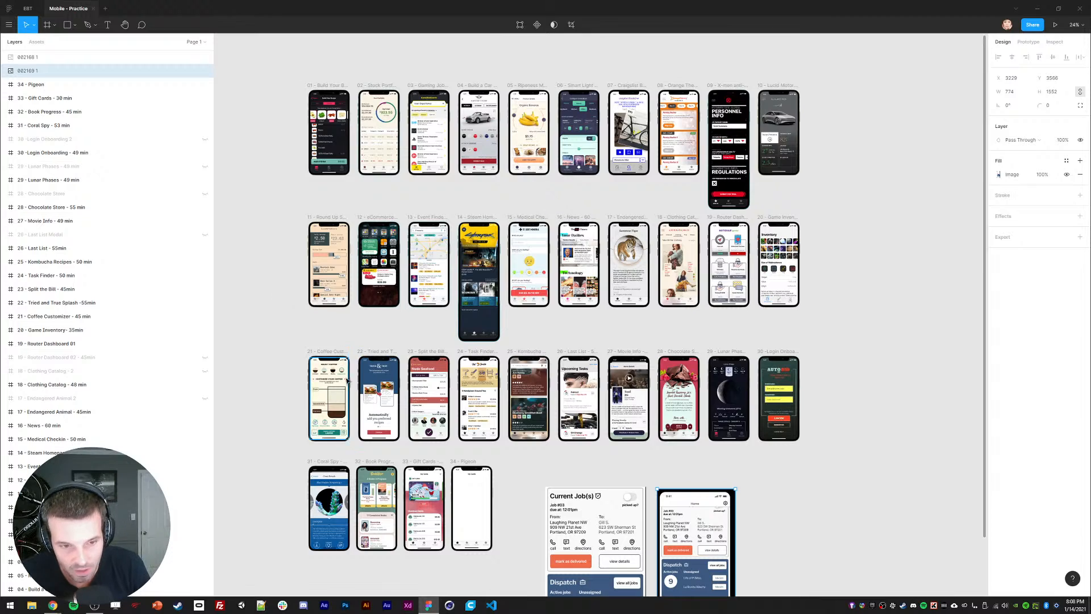
drag(371, 401, 396, 249)
scroll(568, 358, up, 3)
drag(568, 357, 449, 194)
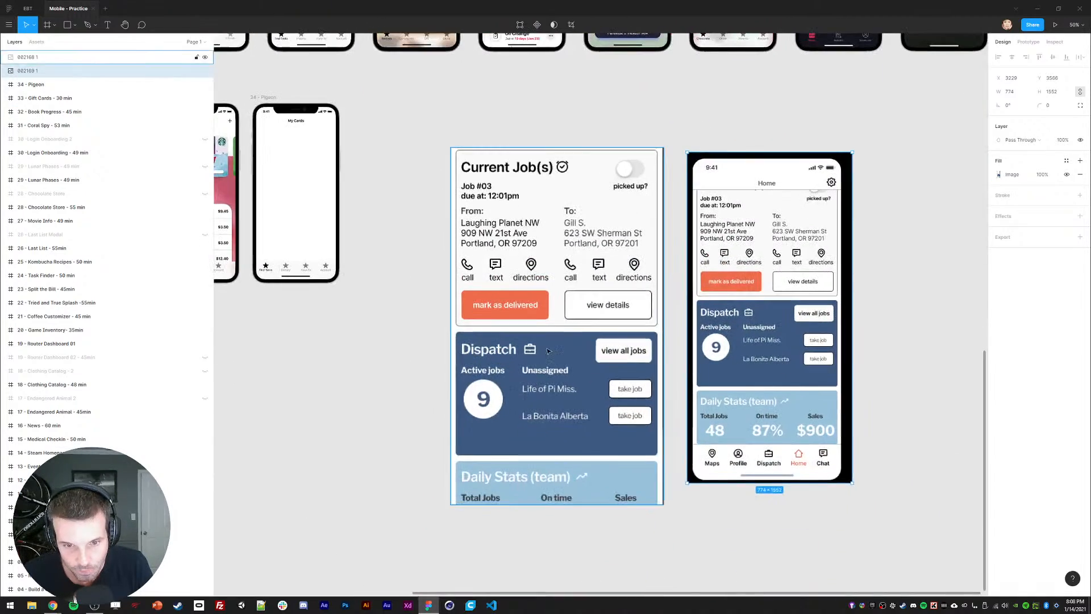
Step: Shrink the Current Job(s) card image and shift it and the phone mockup up and left
click(472, 267)
drag(451, 505, 536, 363)
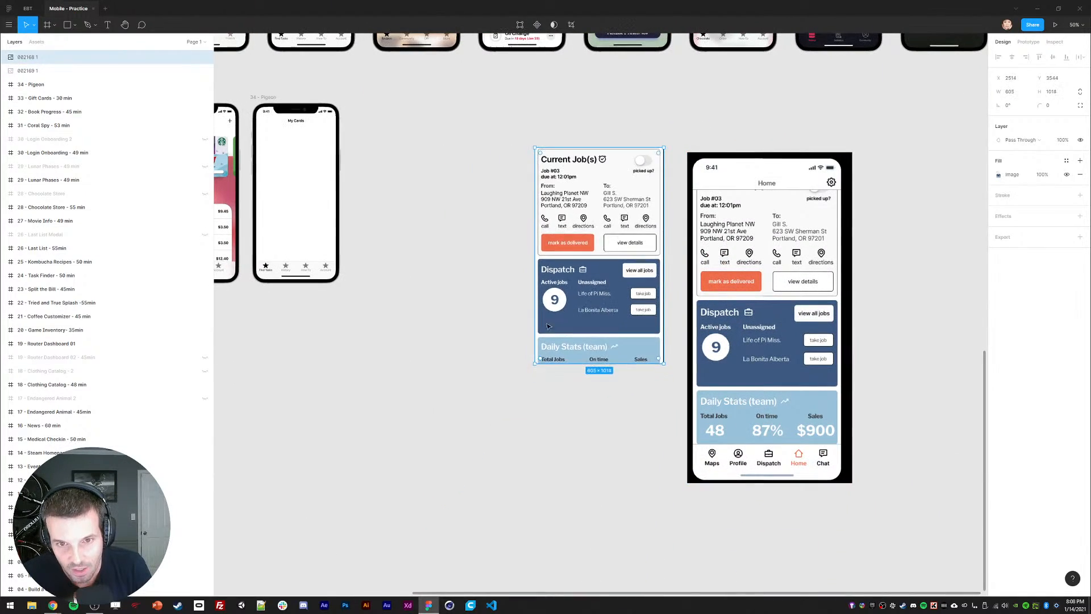
drag(576, 273, 575, 315)
drag(723, 312, 713, 294)
scroll(538, 151, up, 1)
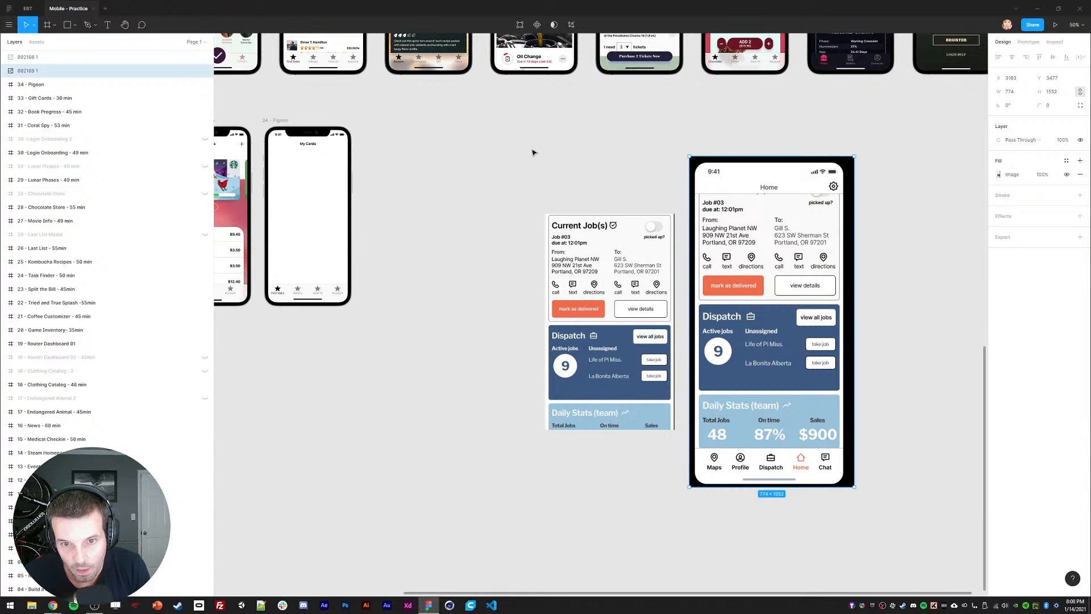
drag(524, 167, 539, 179)
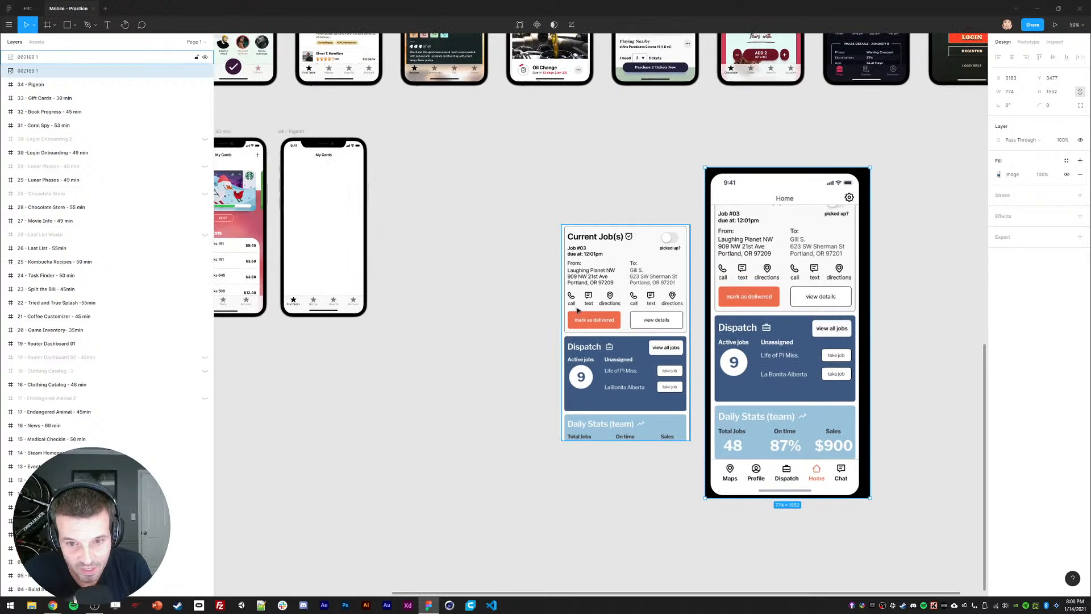
drag(577, 311, 543, 285)
drag(751, 271, 724, 269)
scroll(628, 152, up, 2)
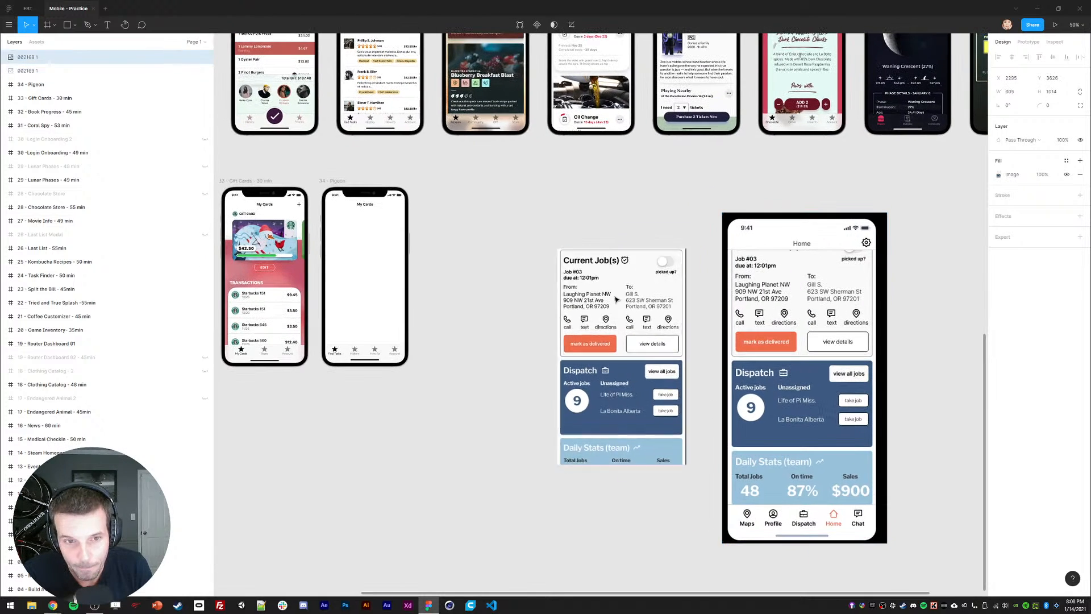
drag(628, 306, 535, 279)
drag(782, 305, 681, 280)
drag(674, 289, 682, 297)
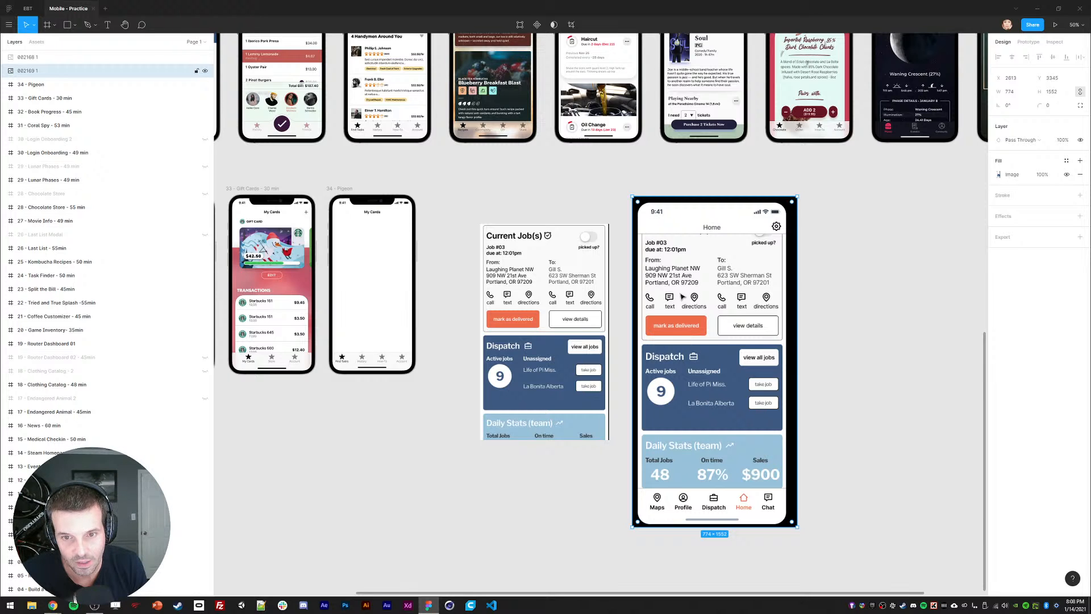
Step: Reposition the Current Job(s) image so it sits beside the phone mockup image
click(587, 262)
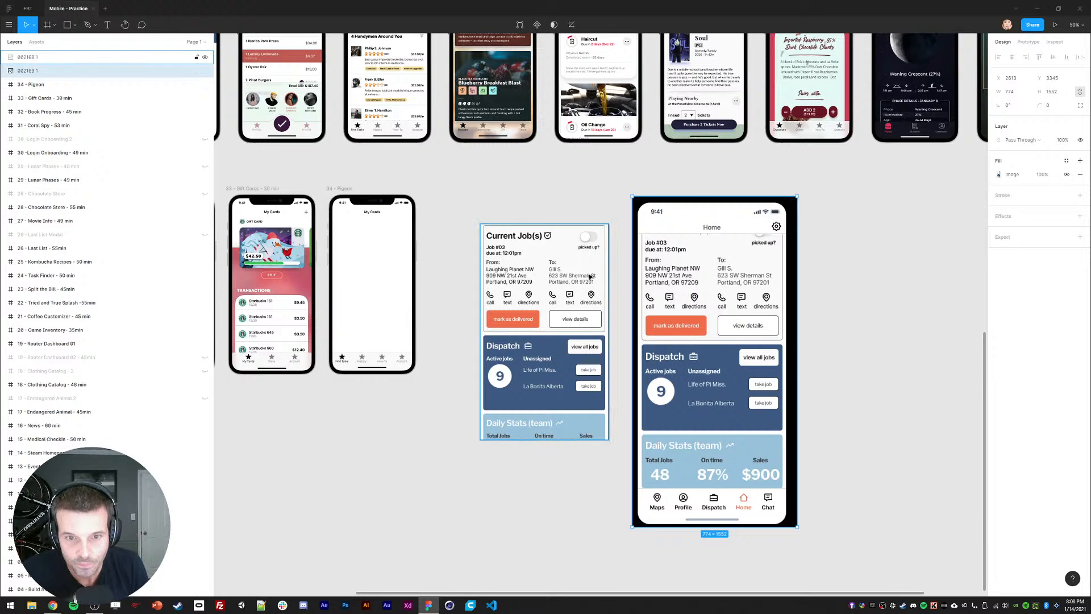
drag(572, 314, 580, 331)
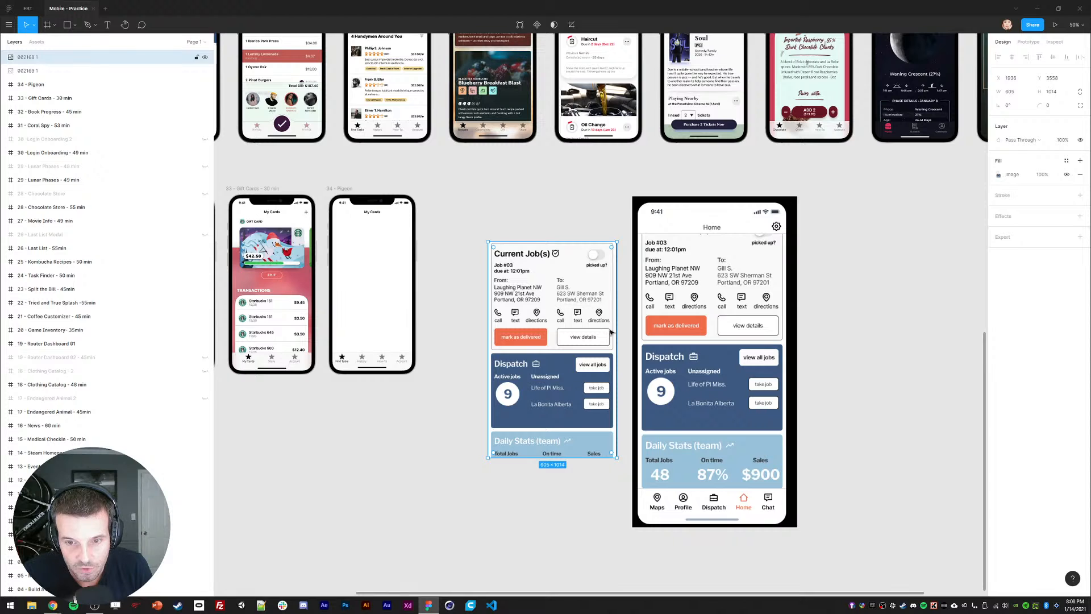
click(706, 369)
drag(706, 370, 702, 376)
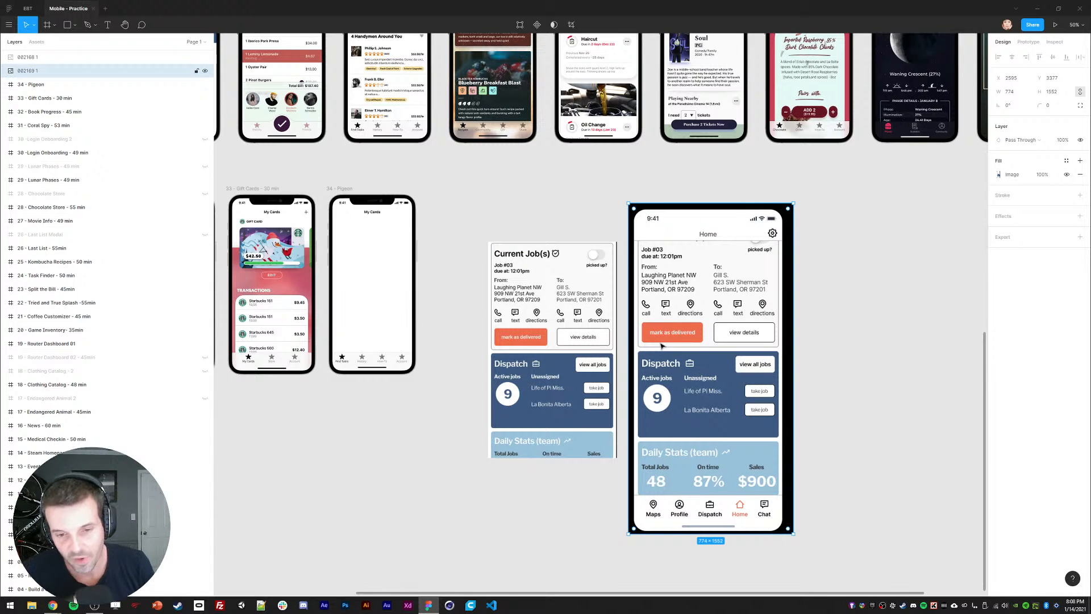
drag(677, 393, 677, 388)
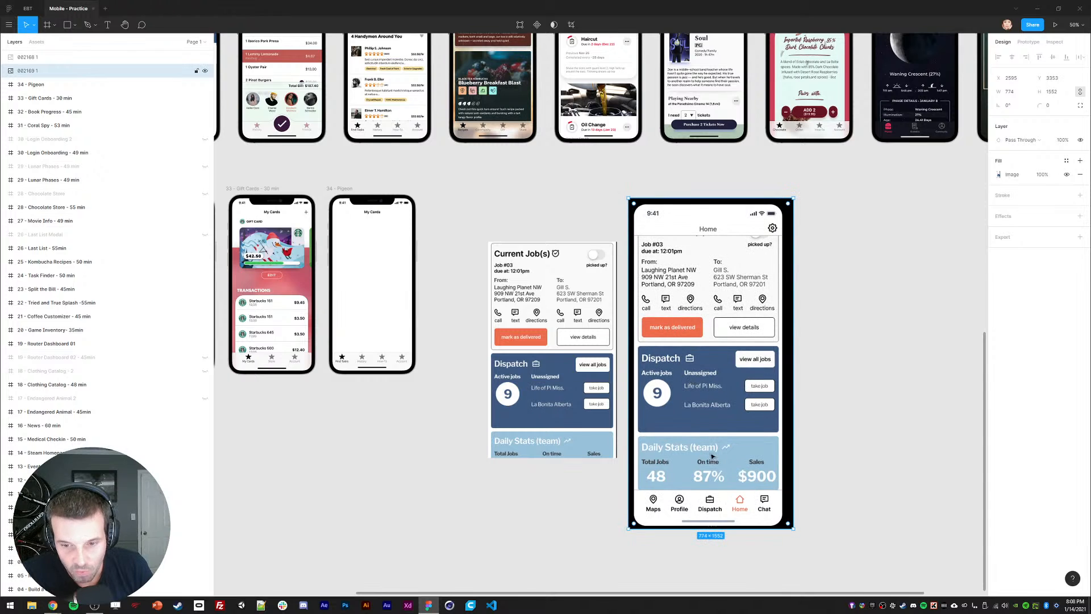
drag(534, 364, 887, 363)
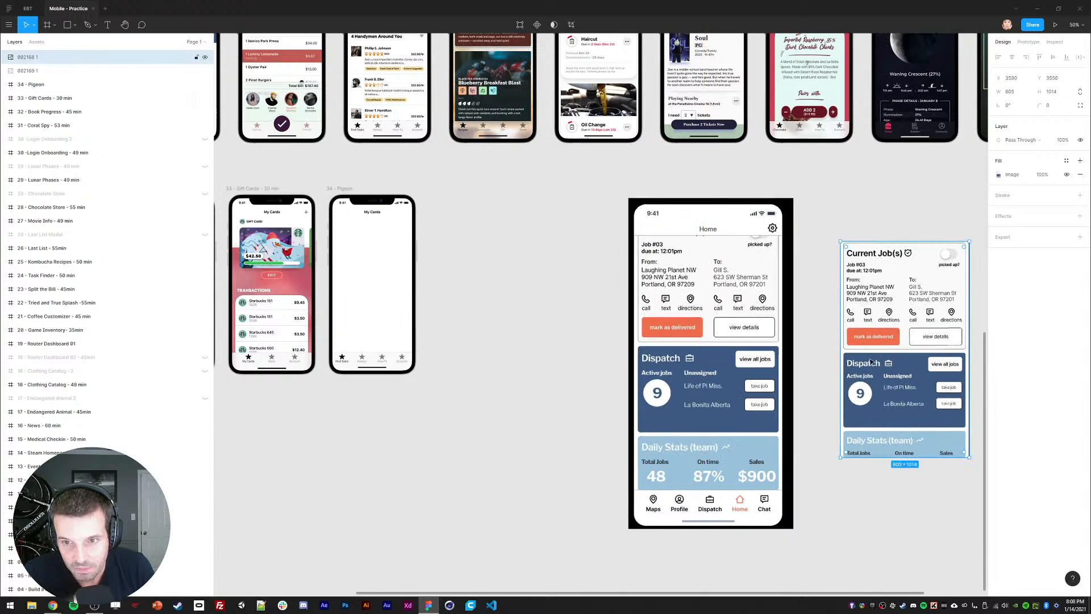
drag(747, 357, 605, 342)
drag(852, 352, 668, 301)
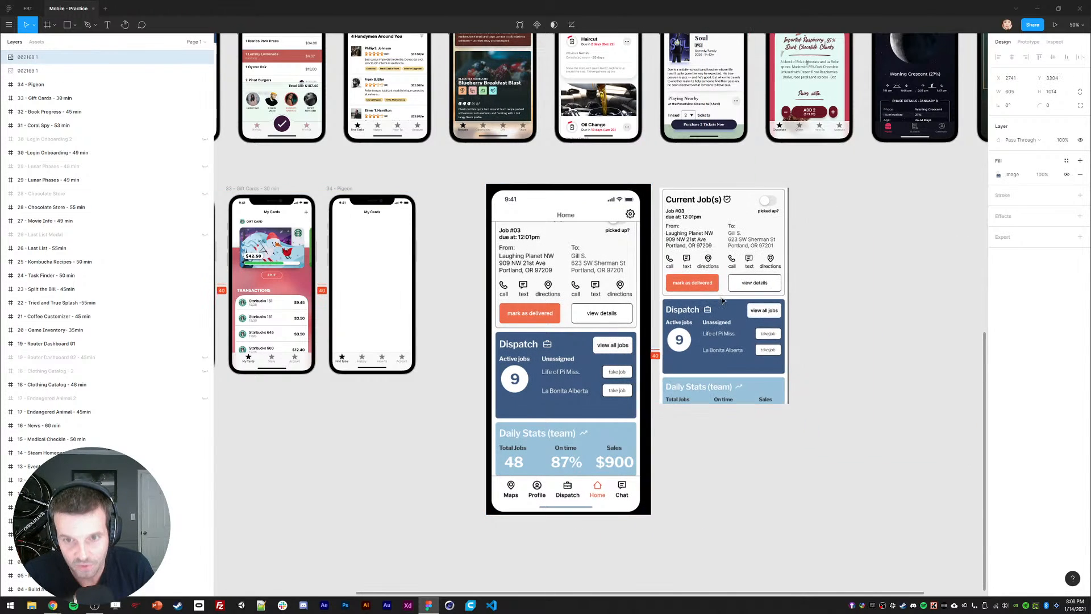
Step: Shrink the phone mockup, then resize the Current Job(s) image to 384×643 beside it
click(625, 471)
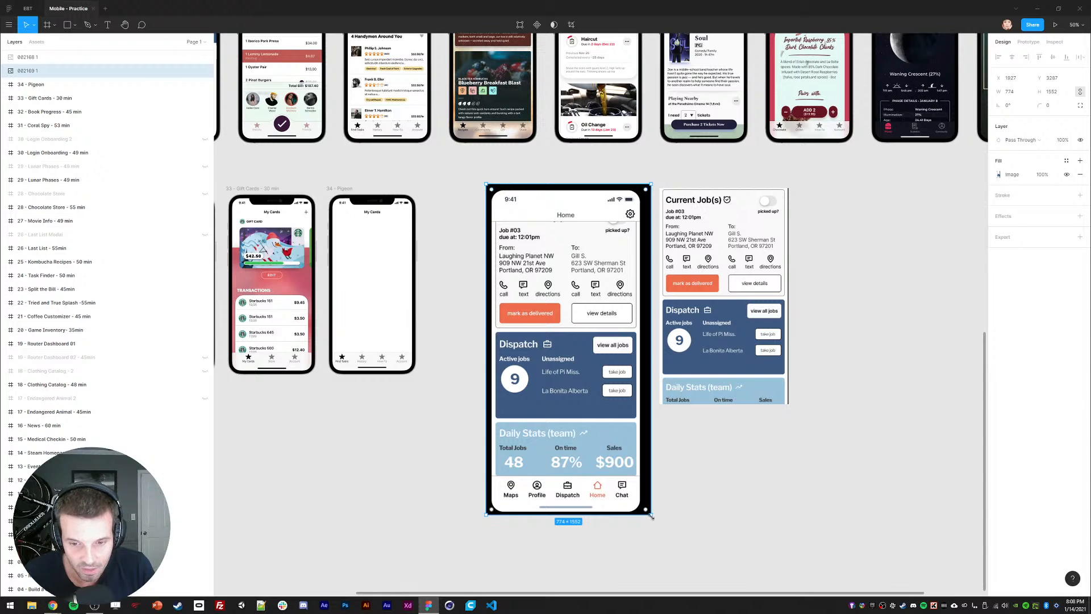
drag(651, 516, 574, 360)
drag(548, 318, 507, 327)
drag(706, 313, 577, 317)
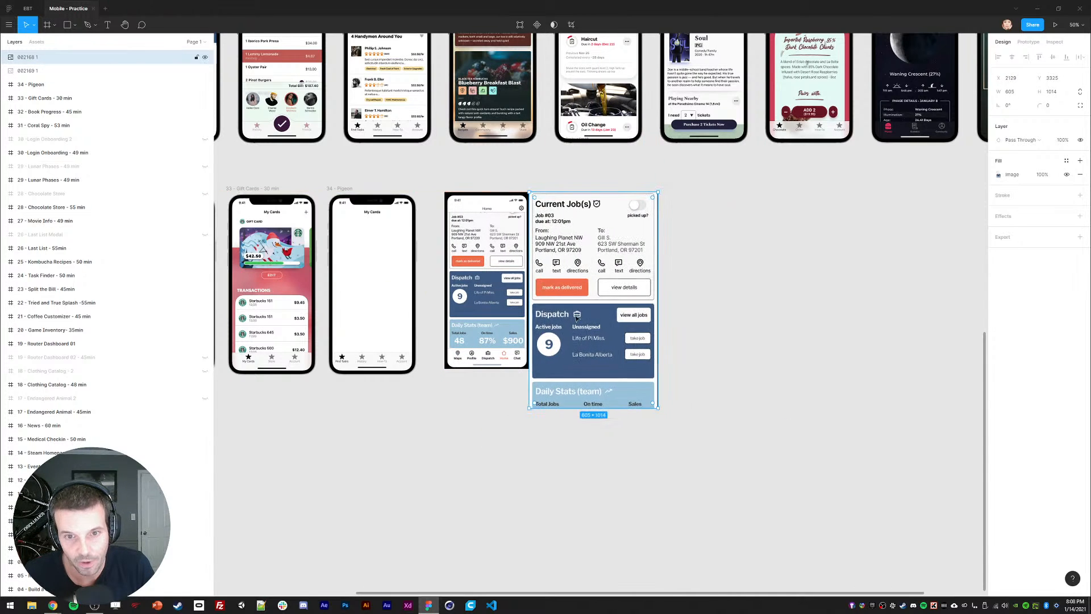
drag(659, 408, 610, 330)
drag(562, 311, 585, 311)
Step: Zoom in on the reference images and inspect the My Cards frame's Top Nav layer
scroll(586, 312, up, 2)
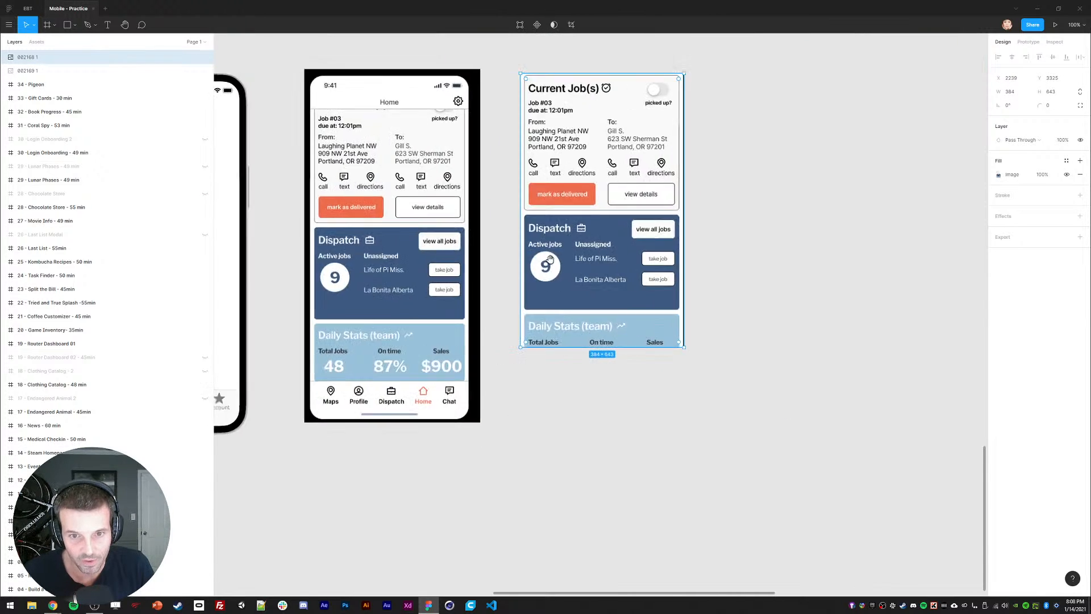
drag(528, 266, 763, 316)
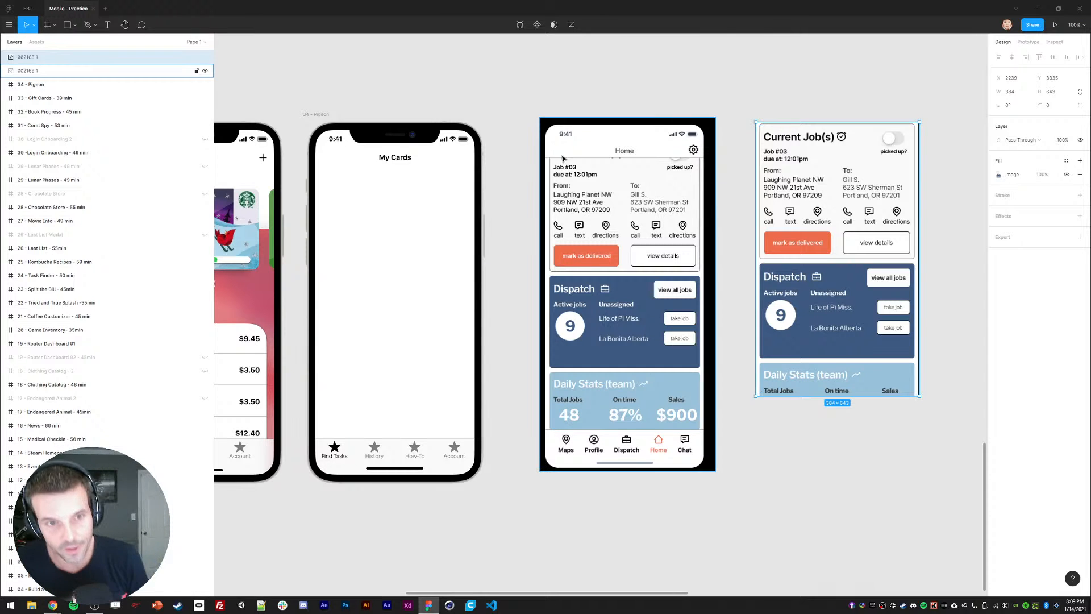
click(411, 156)
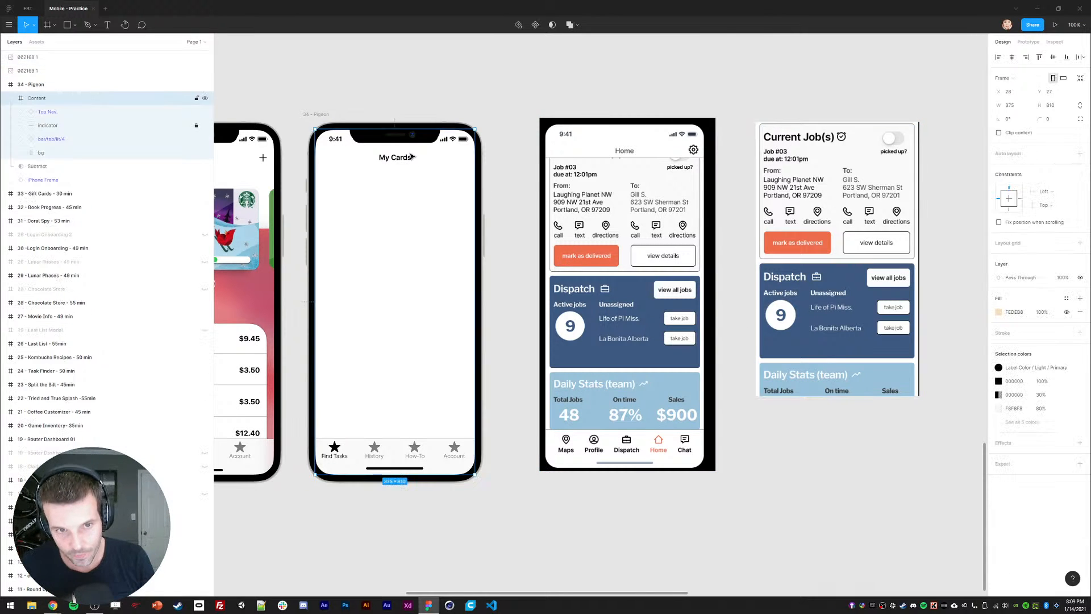
drag(628, 184, 646, 177)
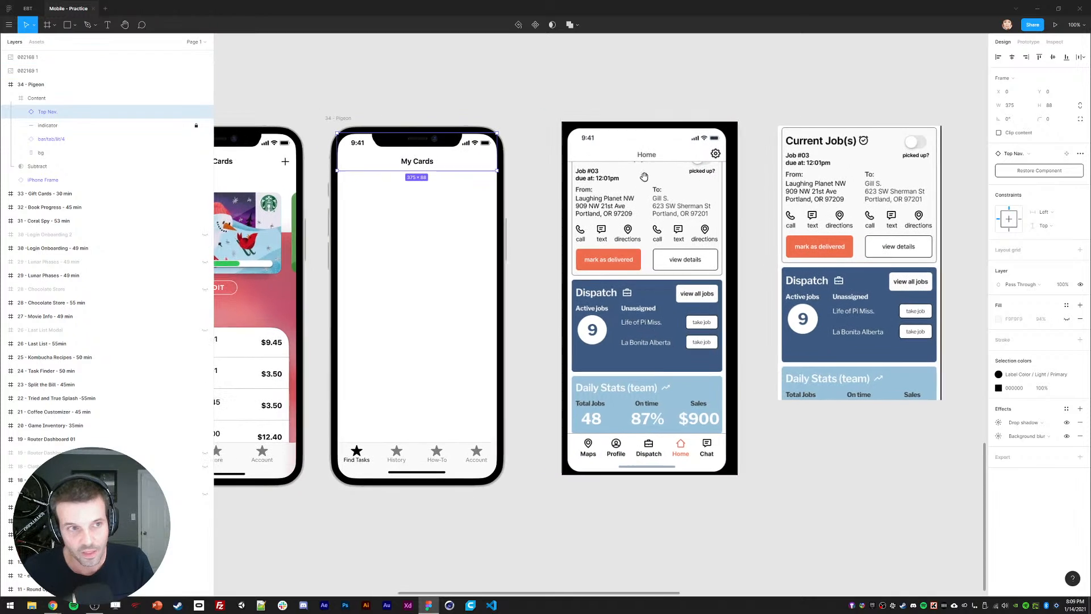
drag(533, 137, 533, 145)
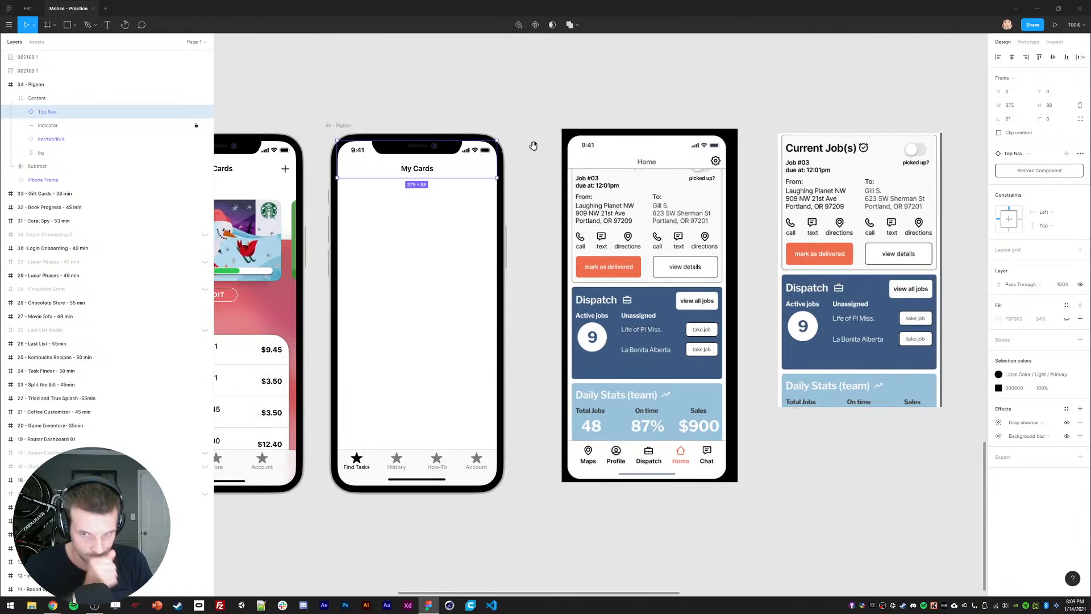
drag(614, 265, 609, 257)
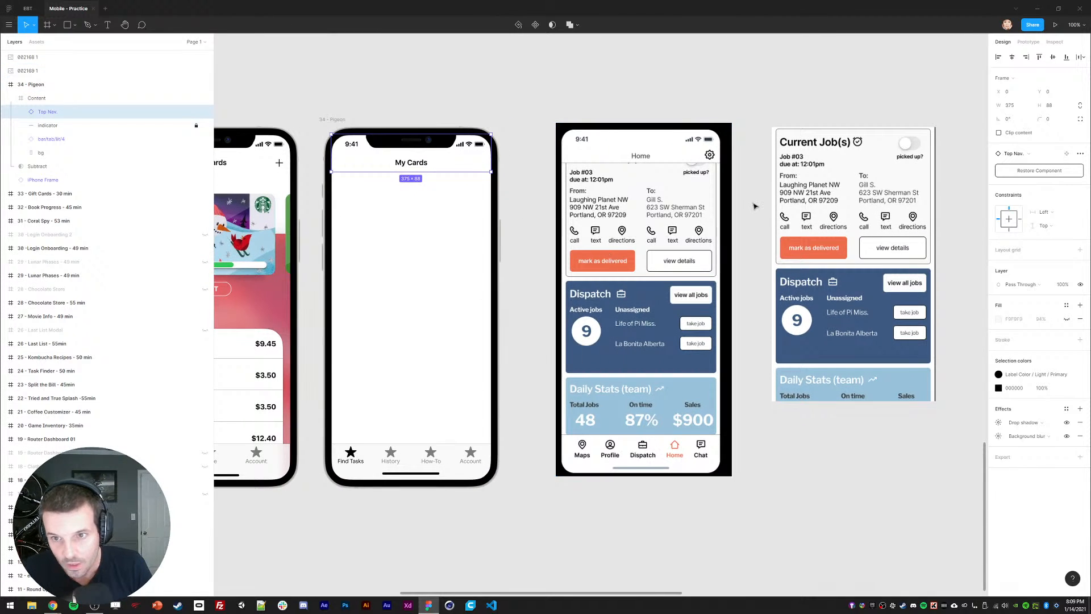
drag(756, 207, 731, 210)
Step: Nudge the Current Job(s) image left toward the phone, then bring up the PIGEONproto prototype window
drag(792, 233, 822, 239)
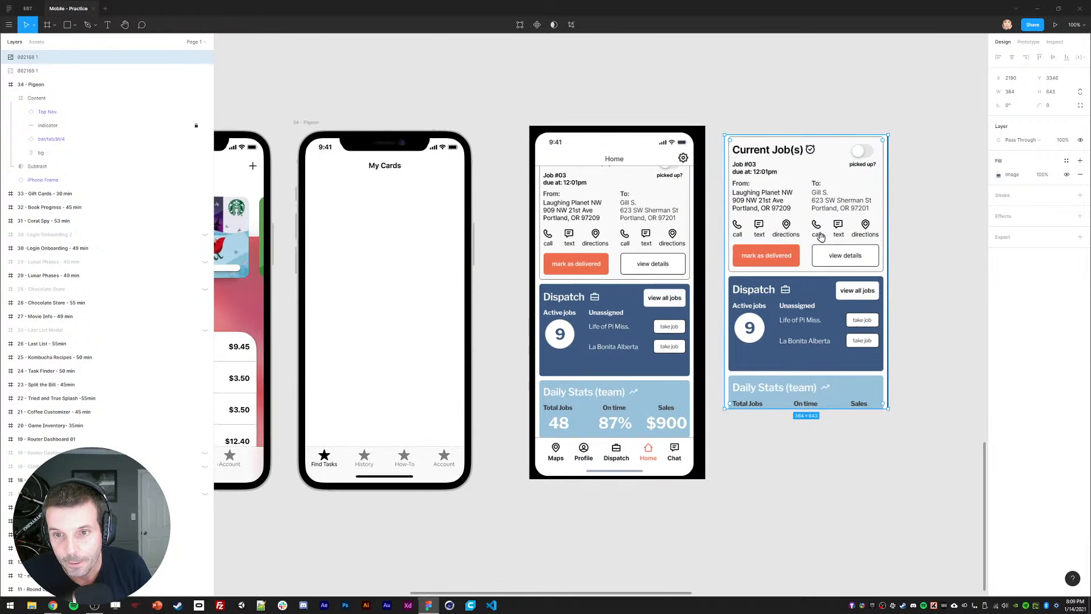
click(52, 605)
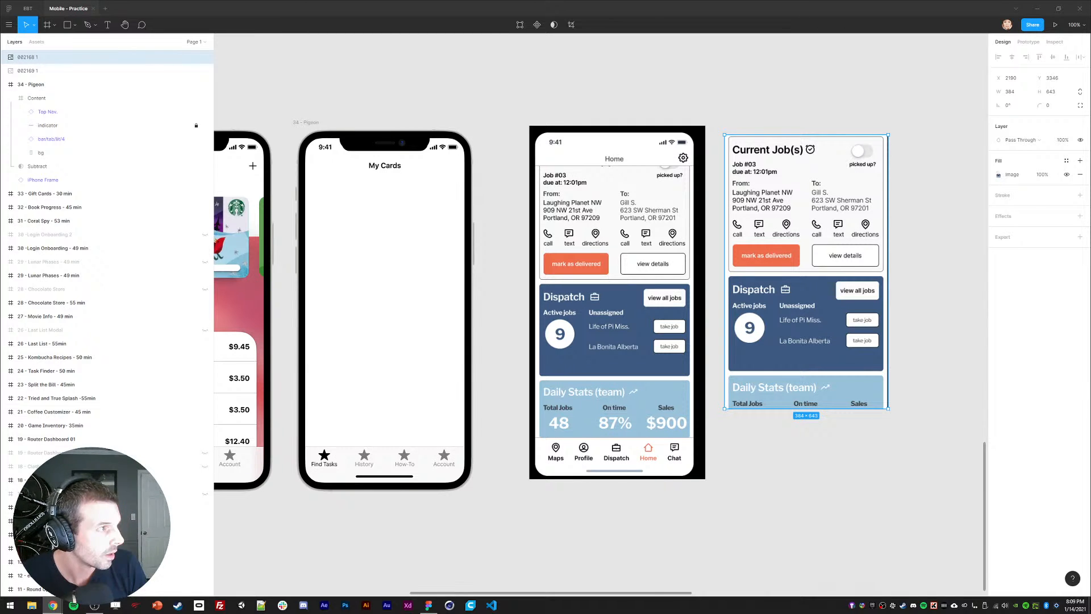
drag(1090, 23, 210, 51)
Step: Restart the Pigeon prototype and step through its screens to the job-mode choice
drag(365, 57, 358, 51)
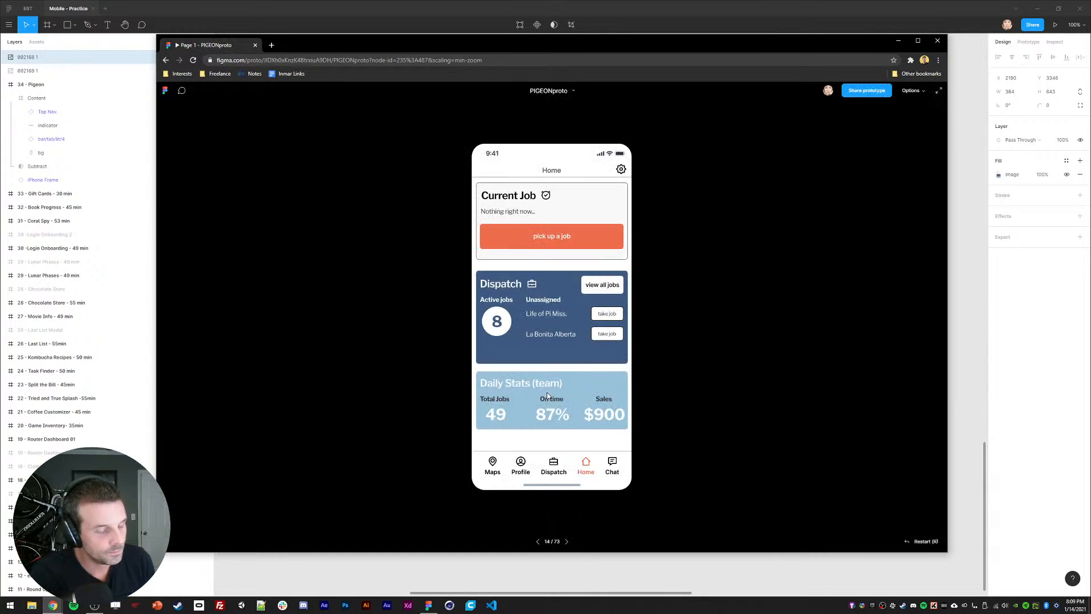
click(923, 543)
click(568, 541)
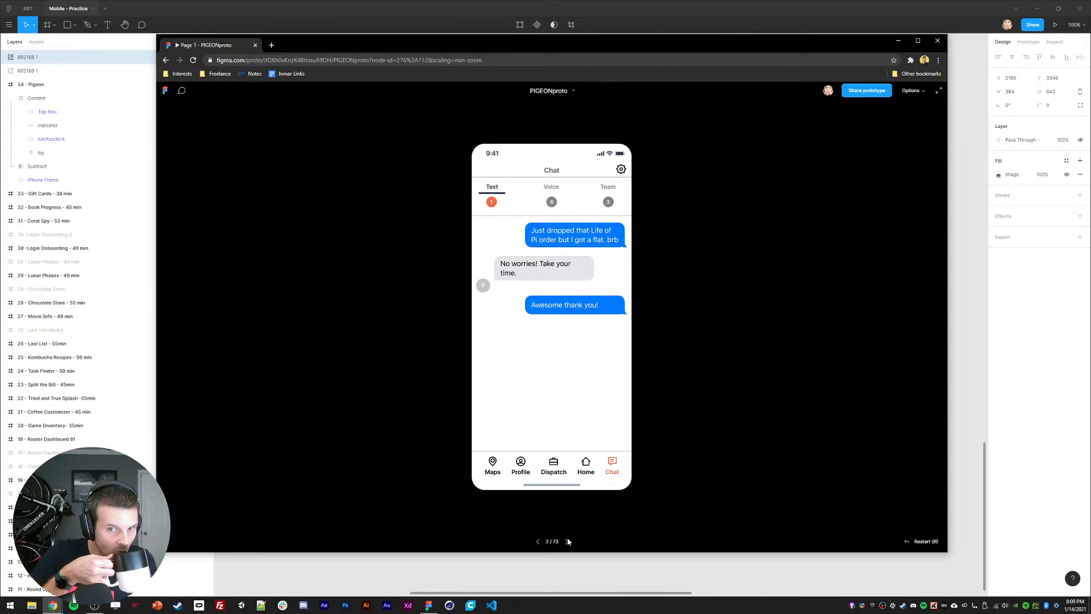
click(568, 541)
click(568, 541)
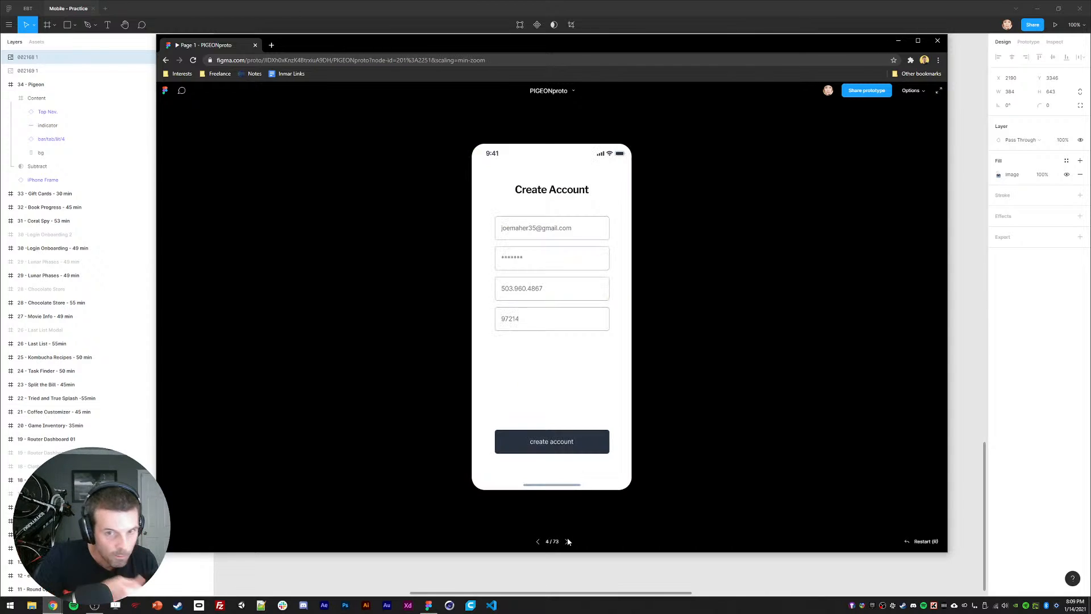
click(568, 541)
click(568, 541)
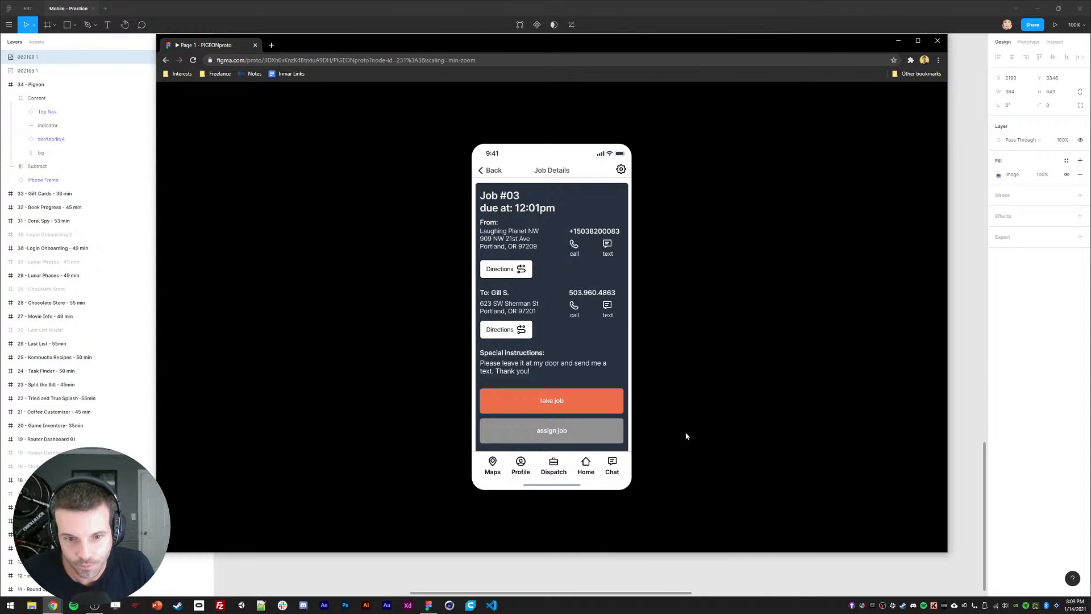
key(Left)
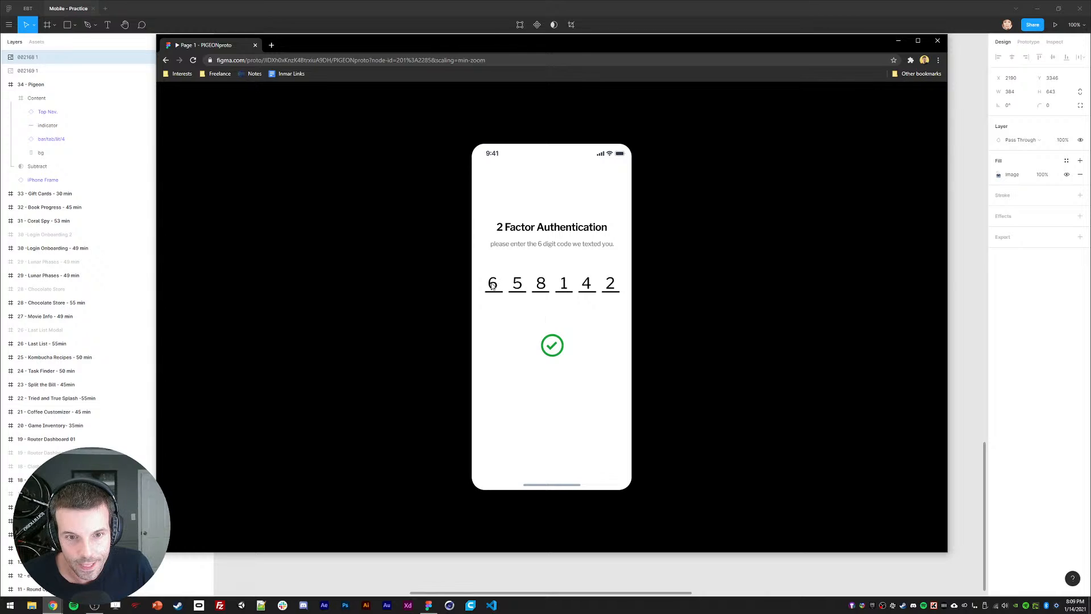
Step: Choose manual mode, continue to Home, and open the Dispatch job list
click(544, 277)
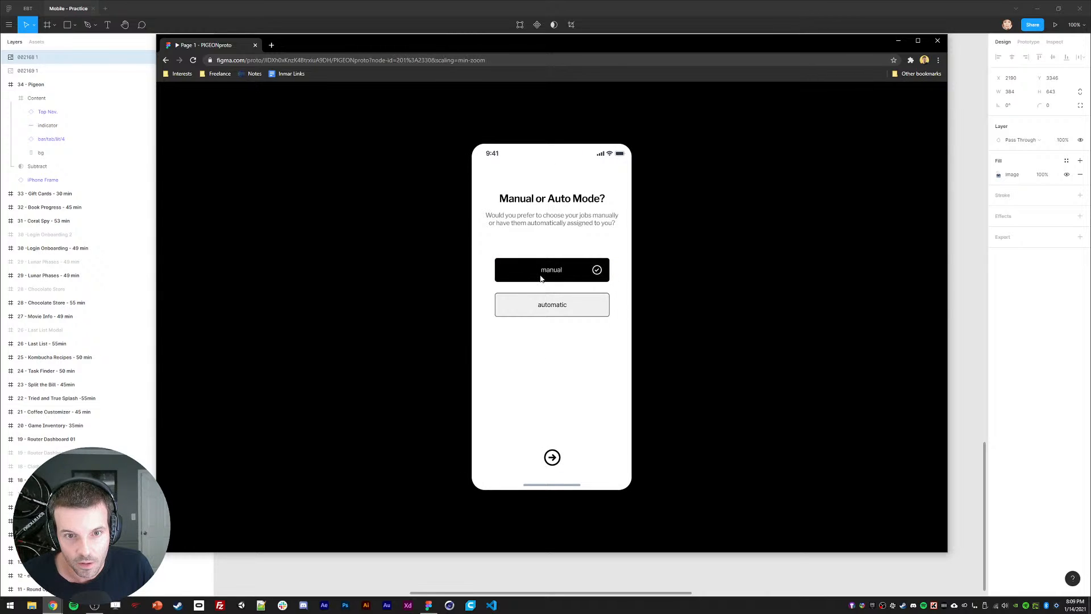
click(551, 457)
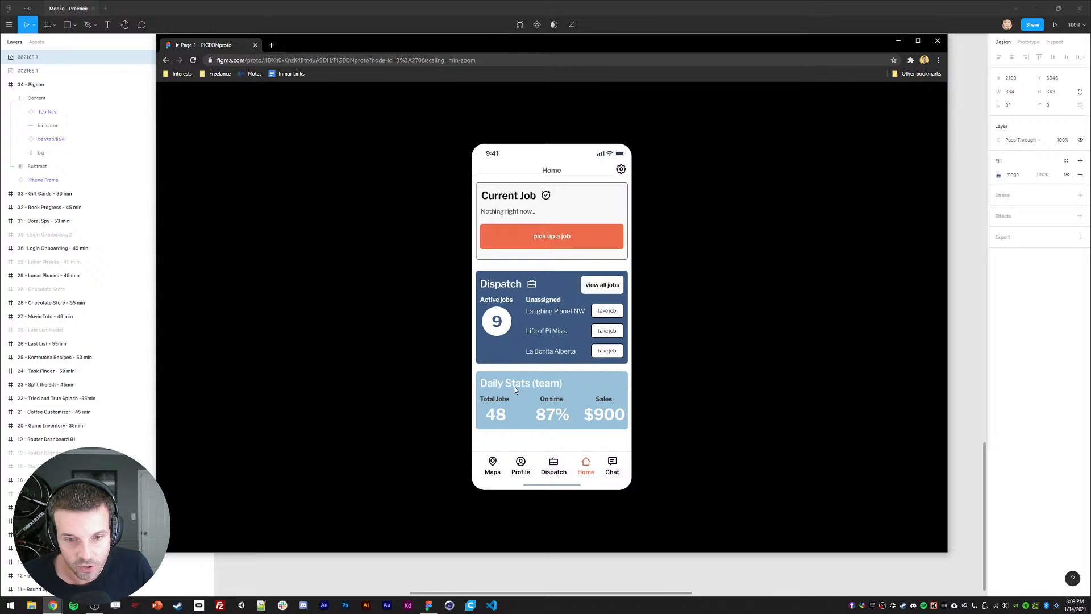
click(542, 269)
Step: Open the dispatch list and take the Life of Pi Williams job
click(542, 241)
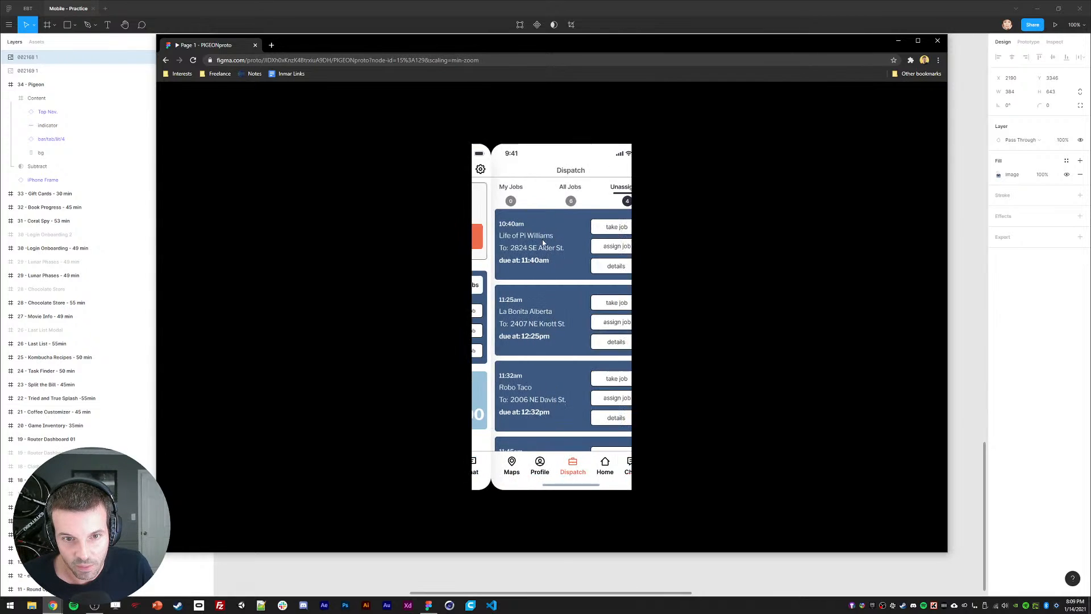
scroll(543, 341, down, 3)
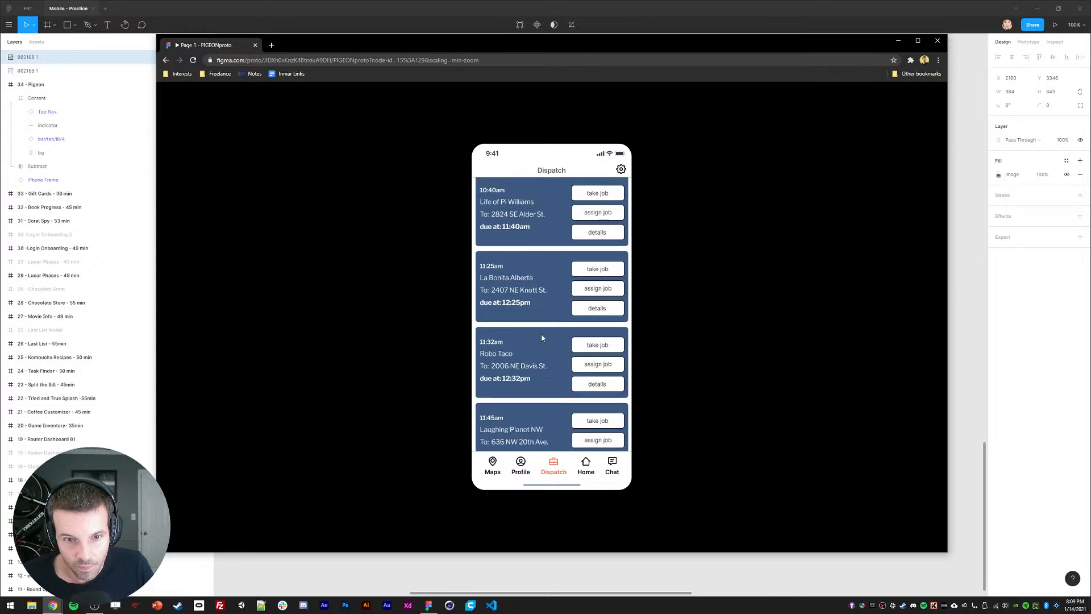
scroll(542, 340, up, 2)
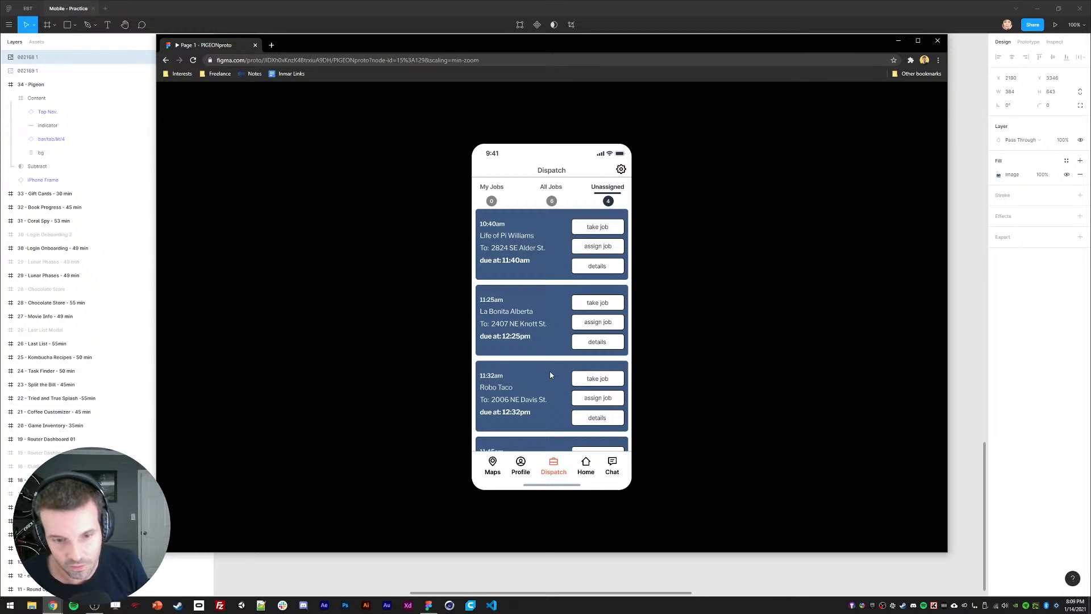
scroll(520, 387, down, 2)
scroll(548, 320, up, 2)
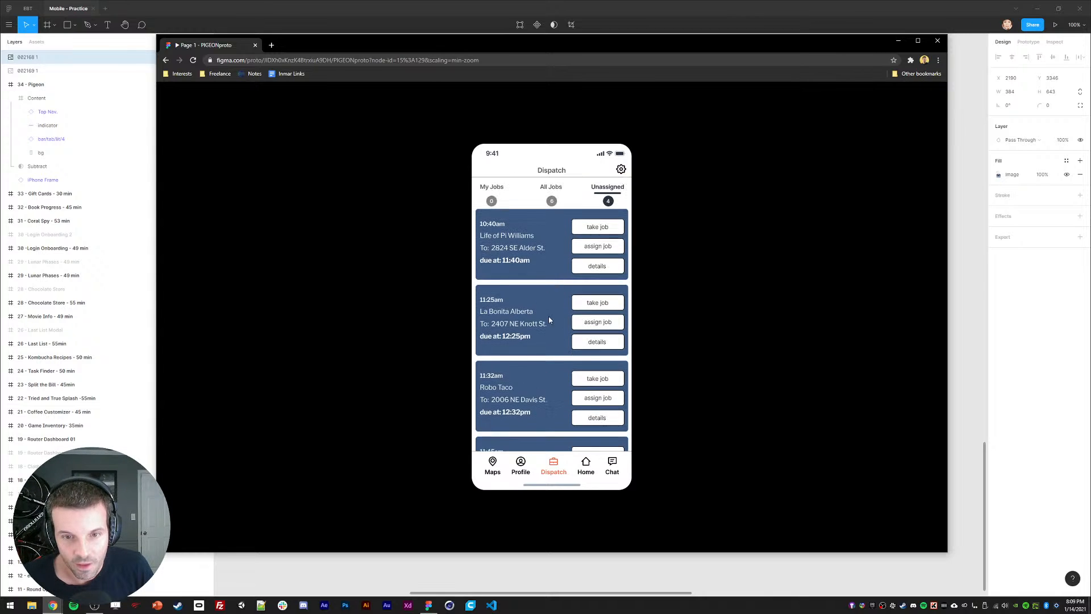
click(593, 227)
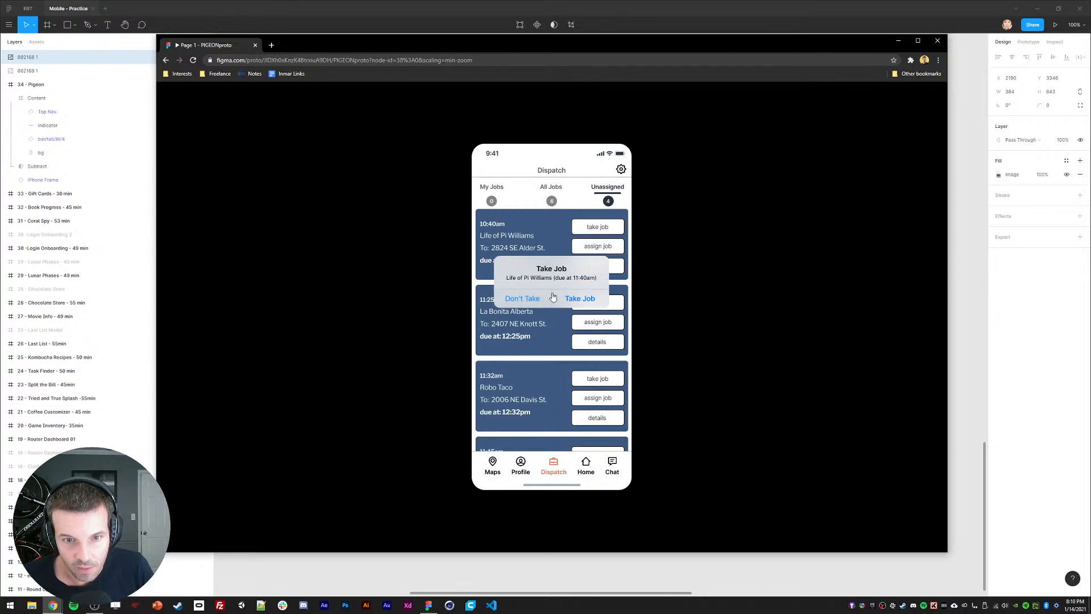
click(584, 298)
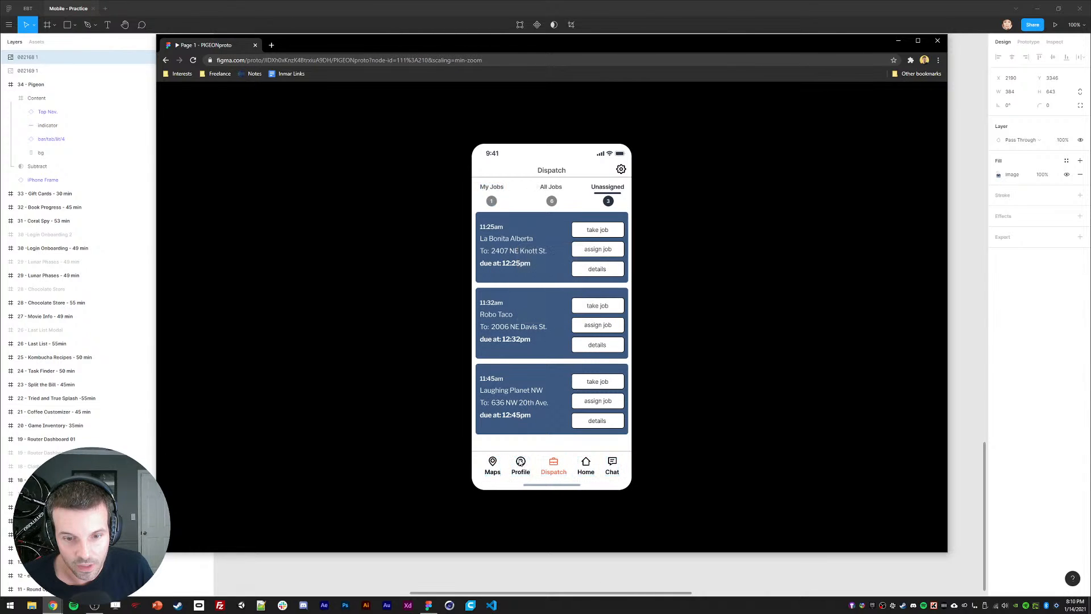
Step: Filter to my jobs, mark the Life of Pi job delivered and complete it, then return Home
click(554, 315)
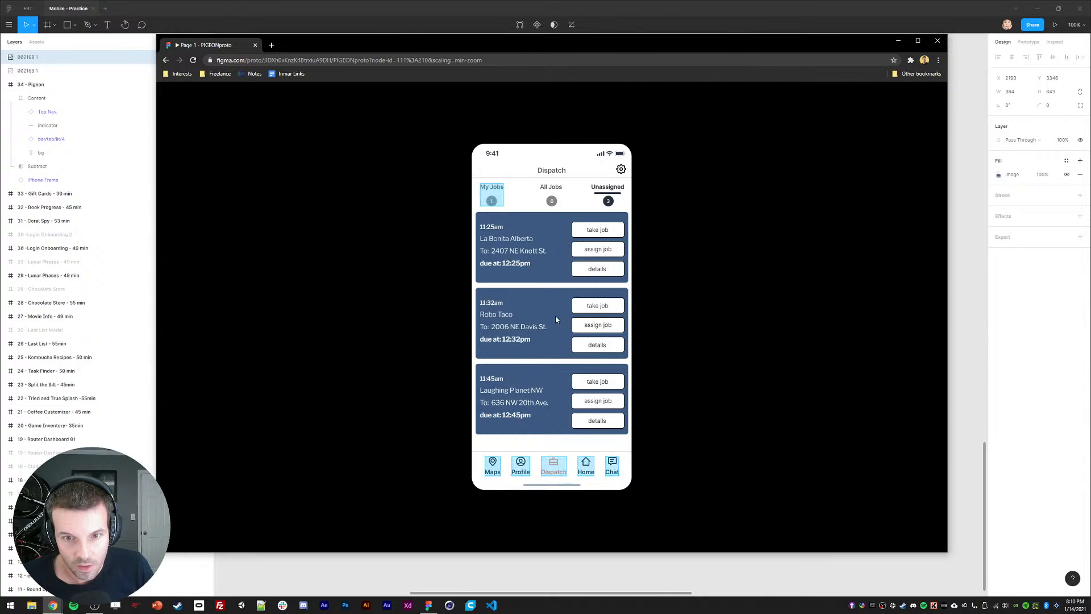
click(489, 198)
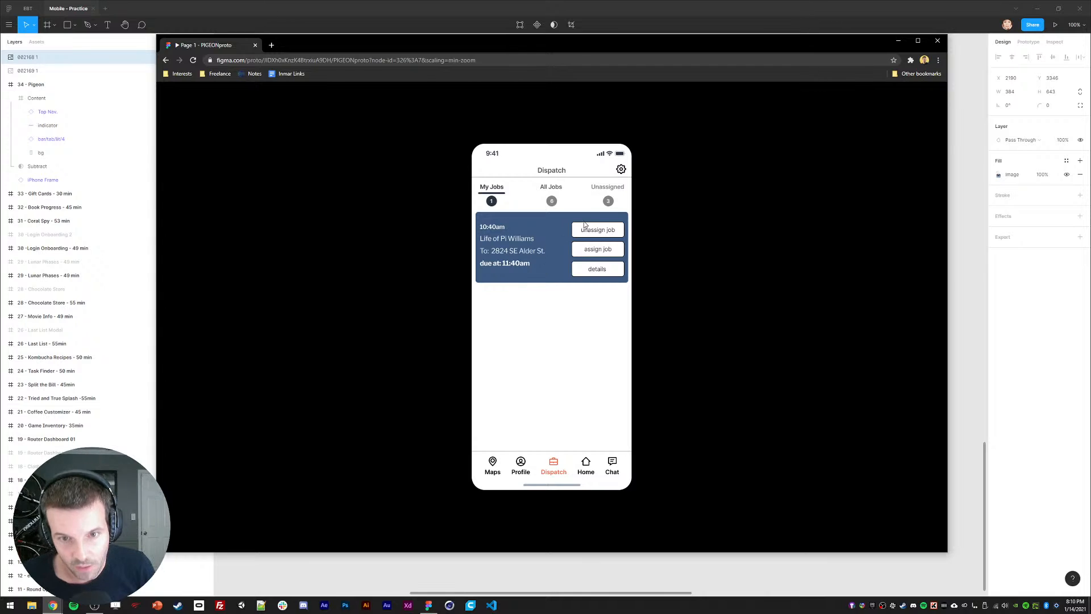
click(556, 251)
click(588, 271)
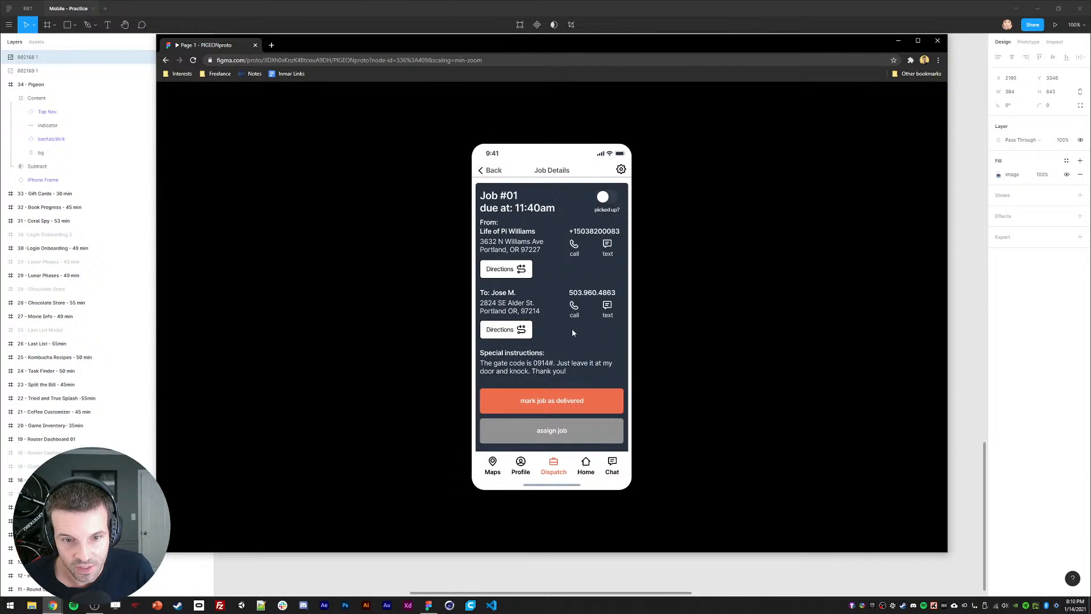
scroll(571, 329, down, 2)
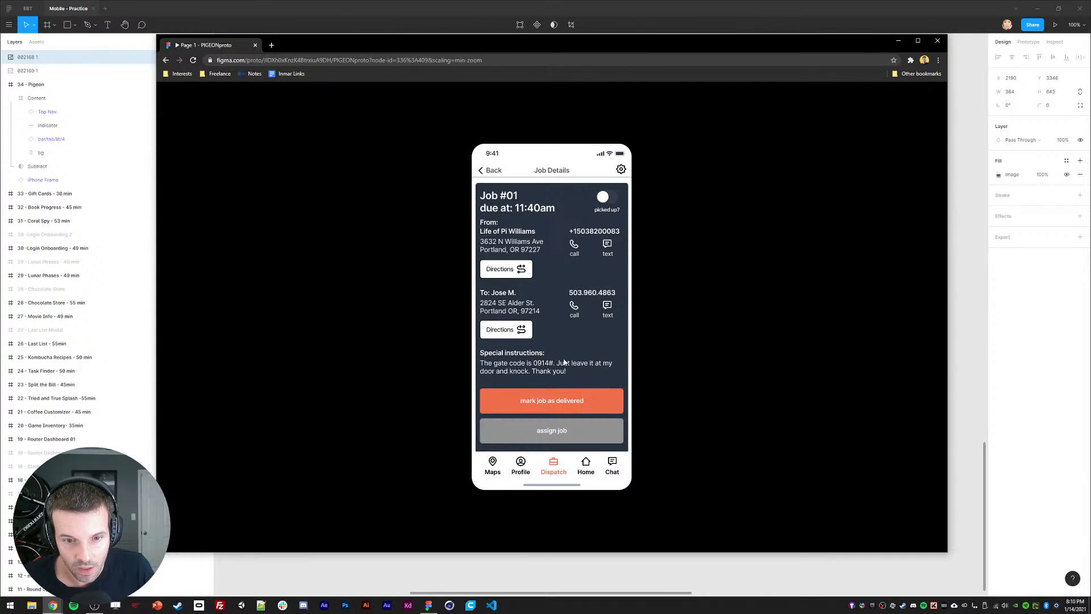
click(544, 400)
click(528, 343)
click(519, 466)
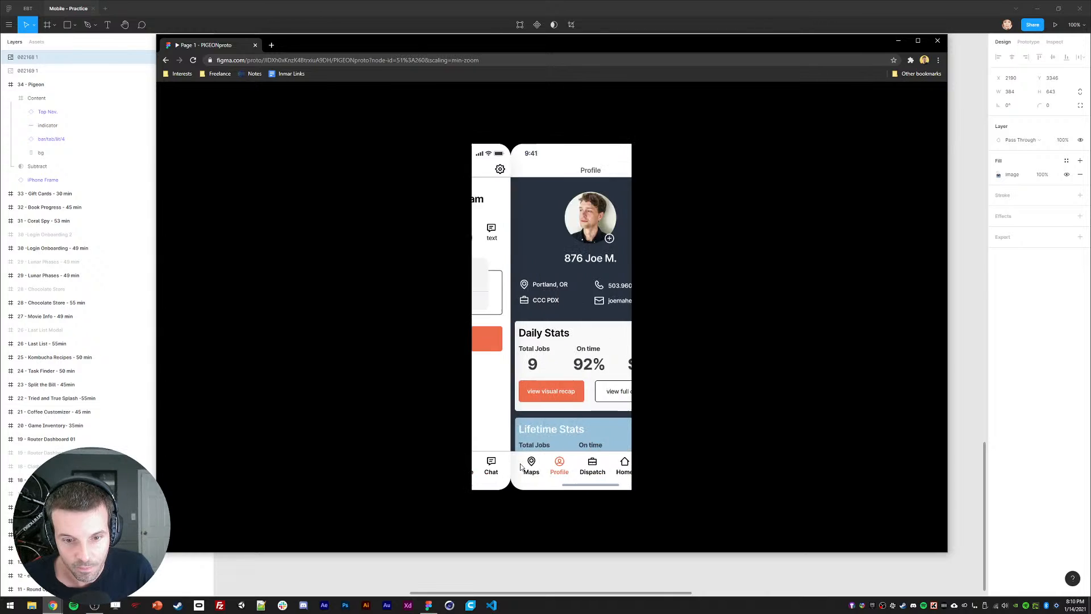
click(573, 466)
click(586, 465)
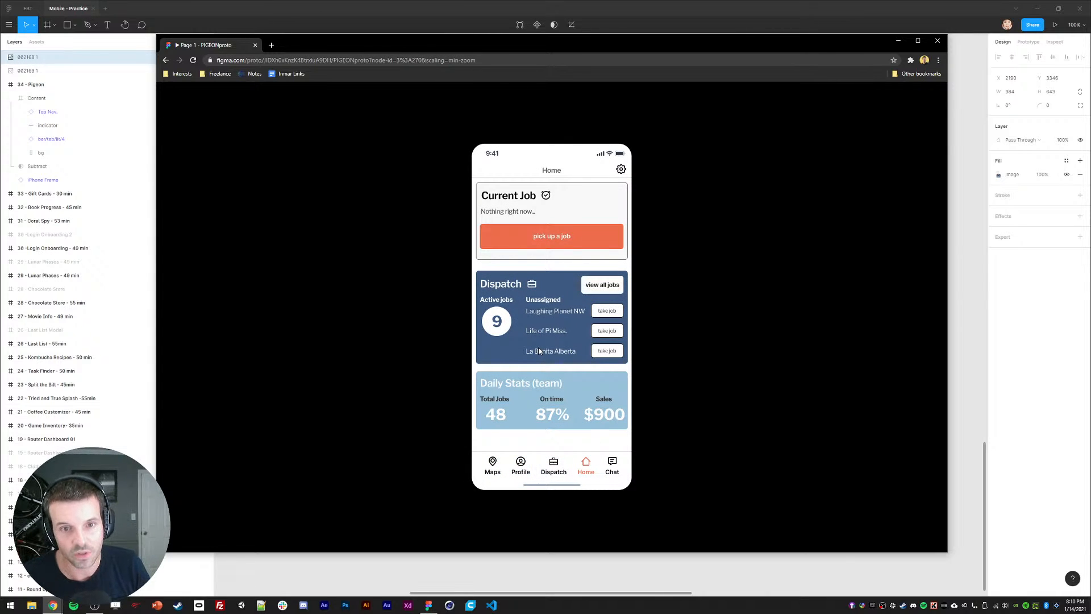
Step: Explore the maps, driver profile and visual recap screens, then step back to Home
mouse_move(586, 48)
mouse_down()
mouse_move(586, 269)
mouse_move(560, 573)
mouse_move(596, 63)
mouse_up()
click(502, 480)
click(530, 481)
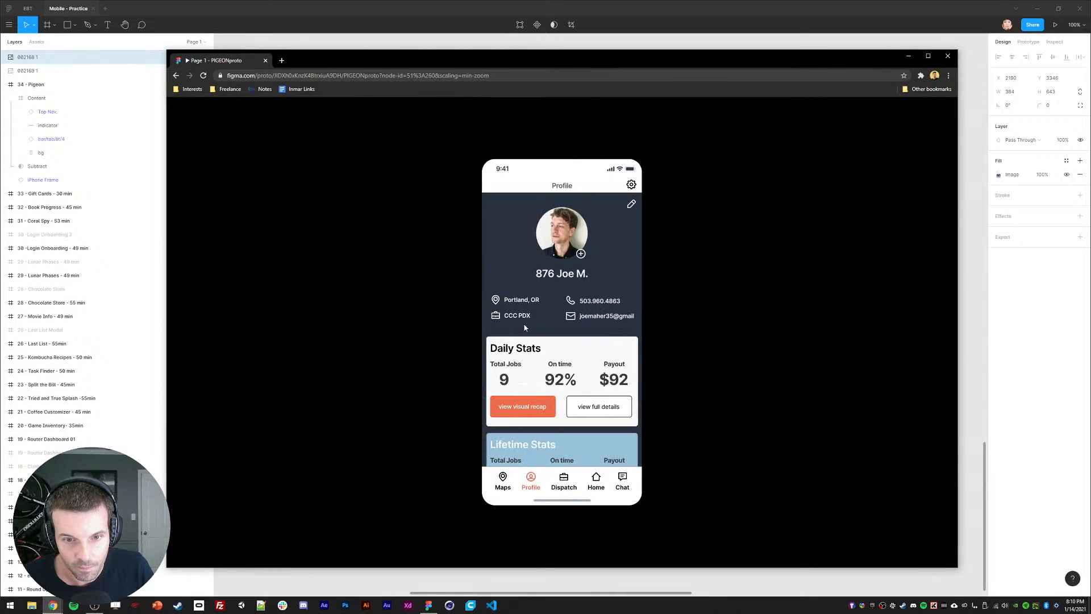
click(526, 409)
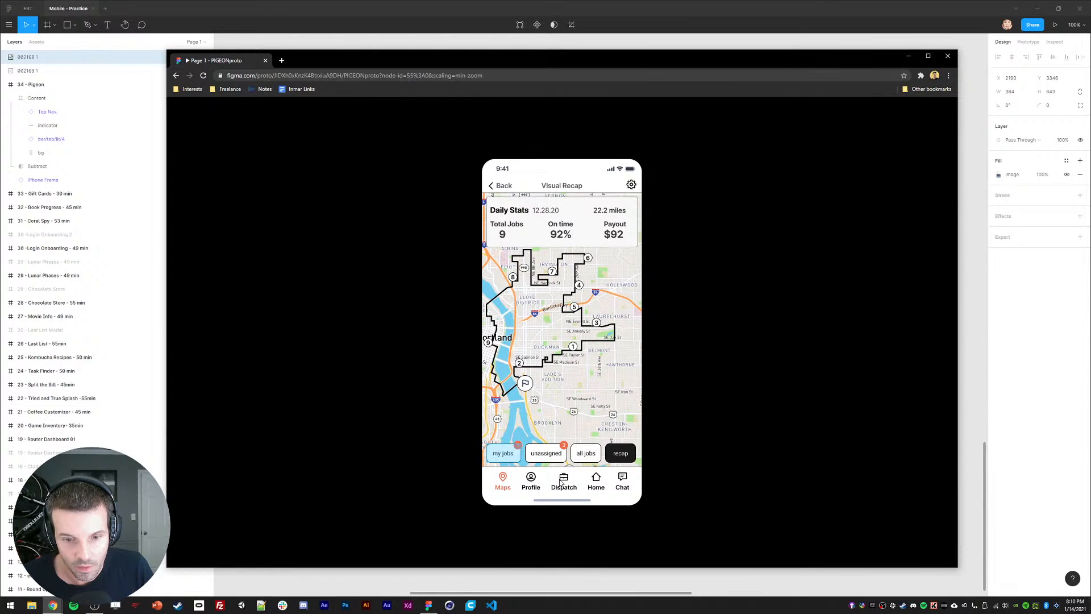
click(503, 453)
click(516, 189)
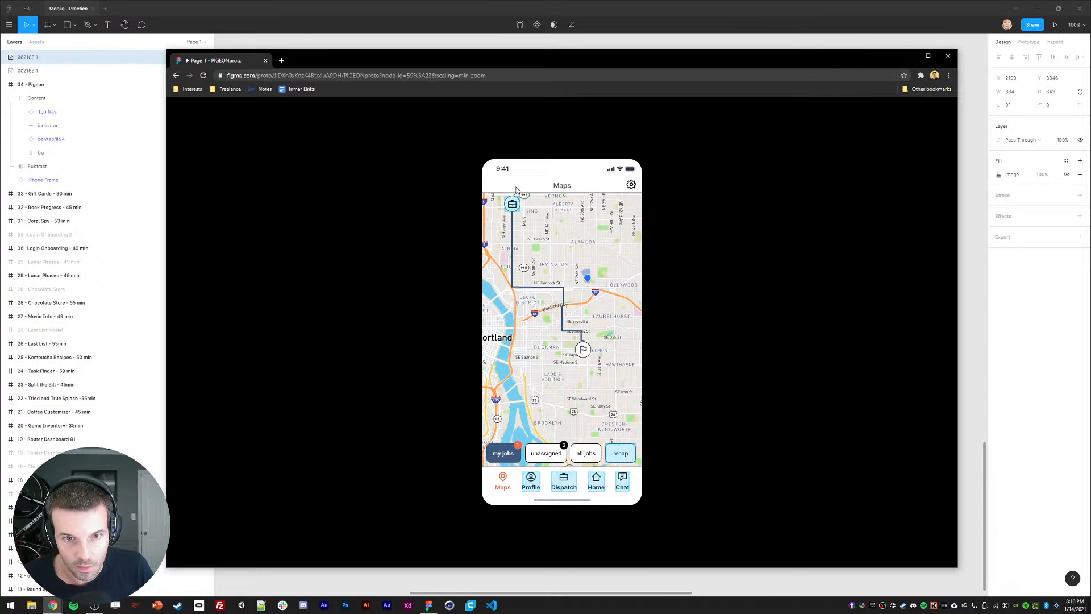
key(Right)
key(Right)
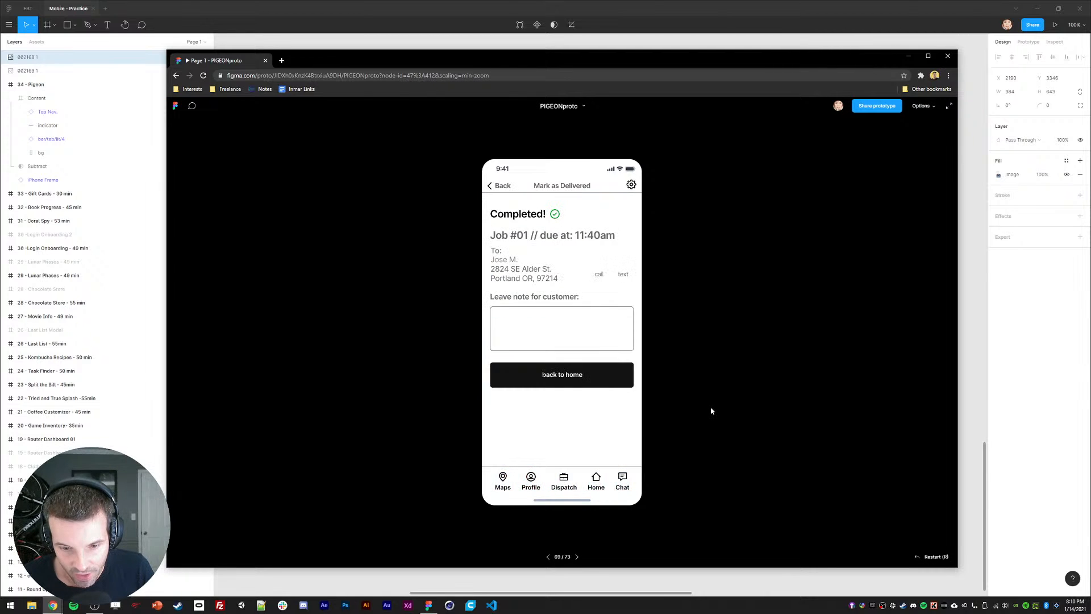
key(Left)
key(Left)
key(Left)
key(Left)
key(Left)
key(Left)
key(Left)
key(Left)
key(Left)
key(Left)
key(Left)
key(Left)
key(Left)
key(Left)
key(Left)
key(Left)
key(Left)
key(Left)
key(Left)
key(Left)
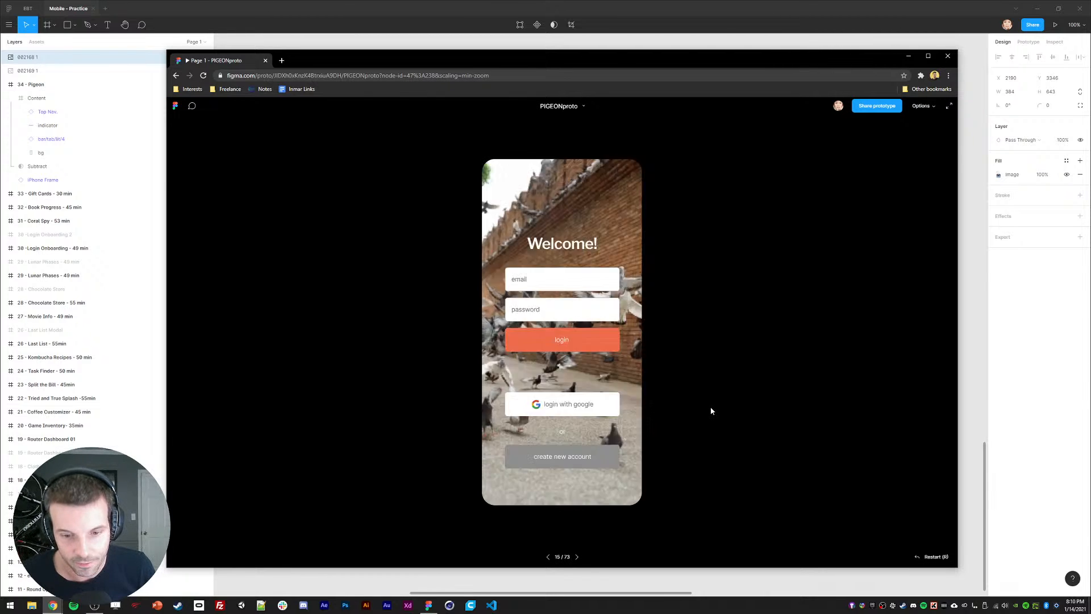
key(Left)
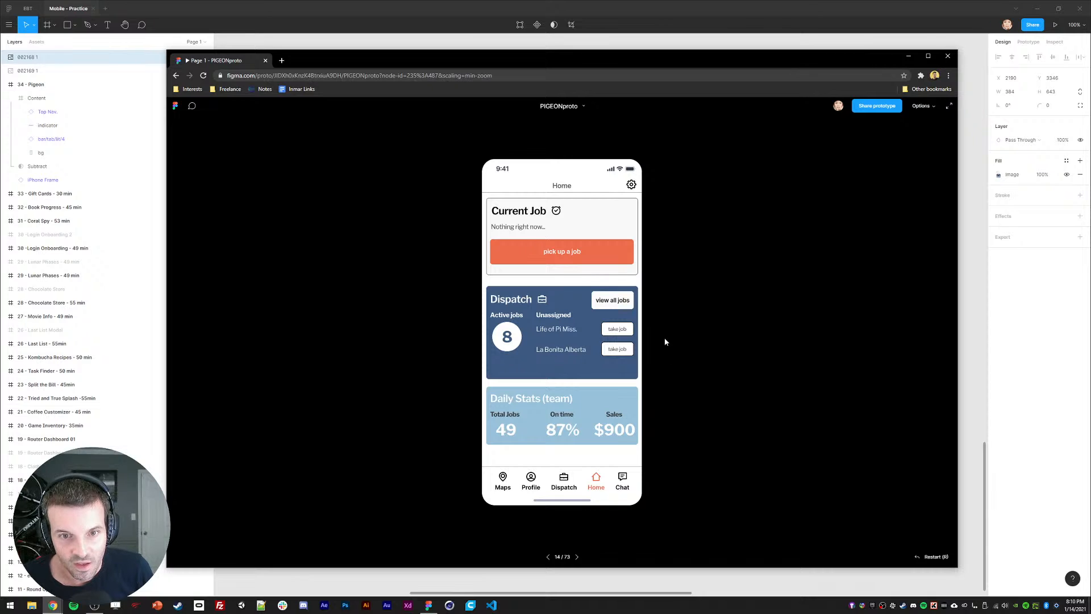
key(Left)
key(Left)
key(Left)
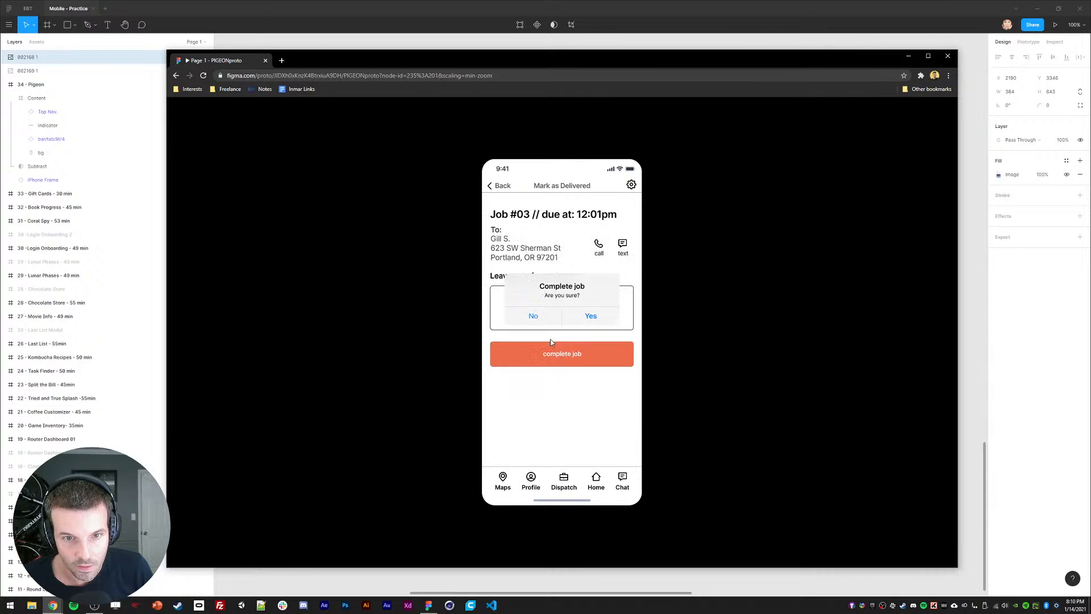
key(Left)
key(Left)
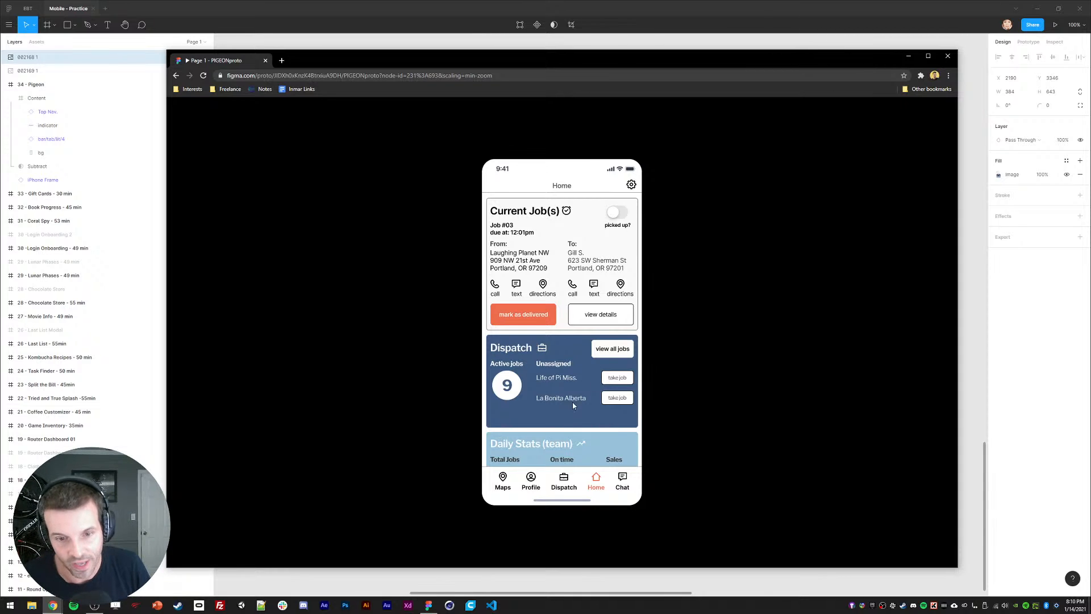
Step: Mark current job #03 picked up and delivered, confirm completion, and return Home
scroll(573, 405, down, 1)
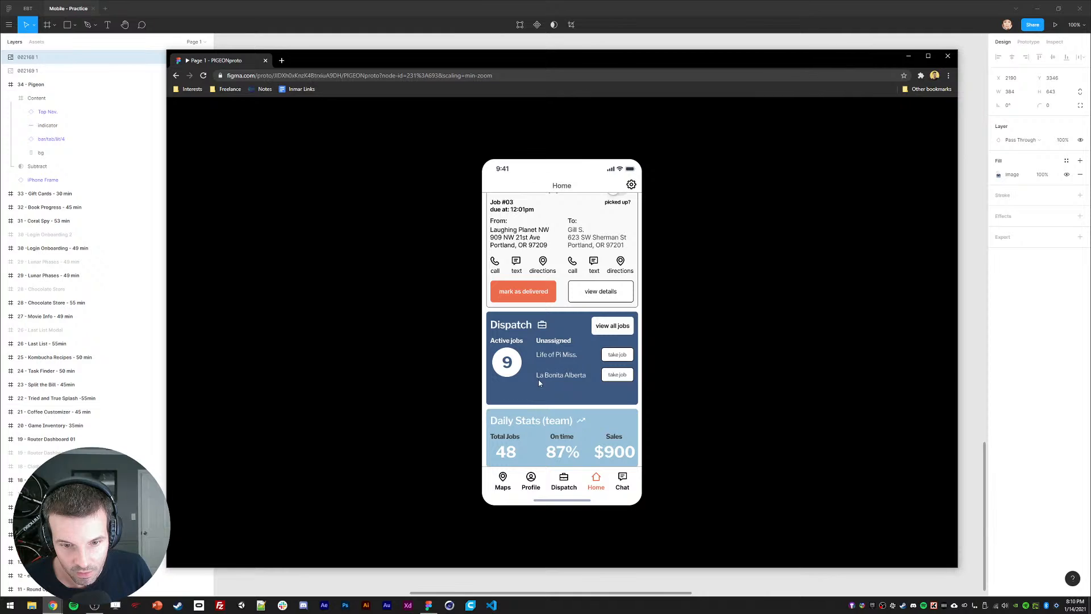
scroll(570, 399, up, 1)
scroll(565, 370, down, 1)
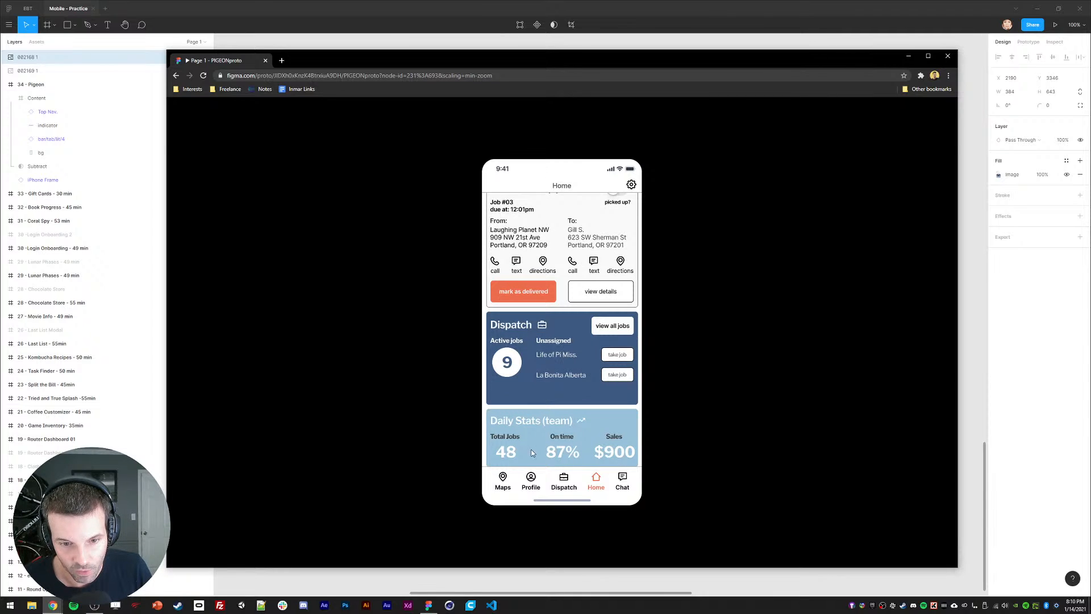
scroll(528, 414, up, 1)
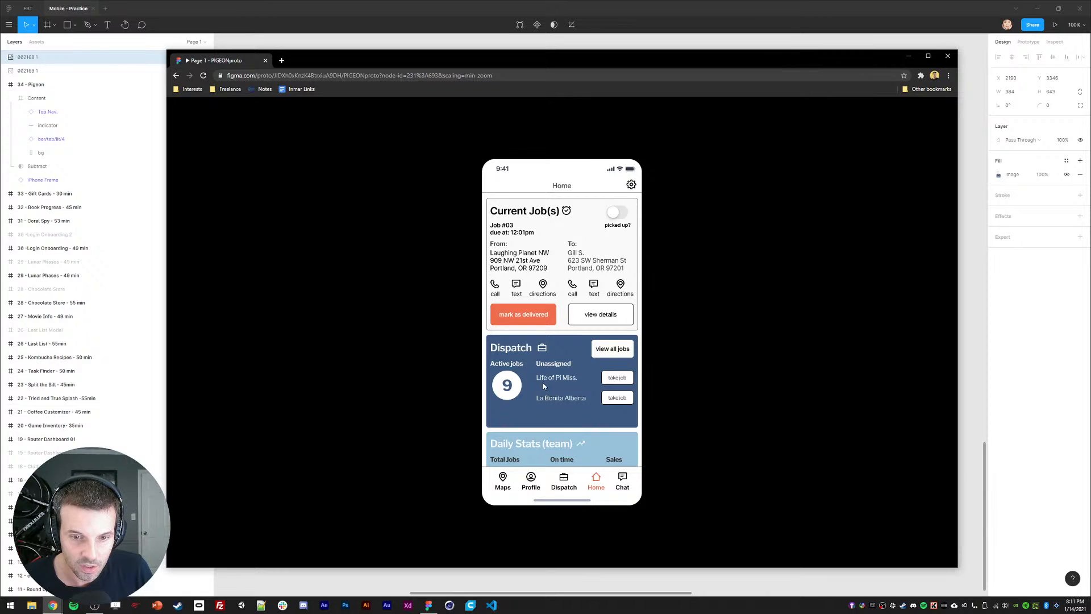
scroll(537, 383, down, 1)
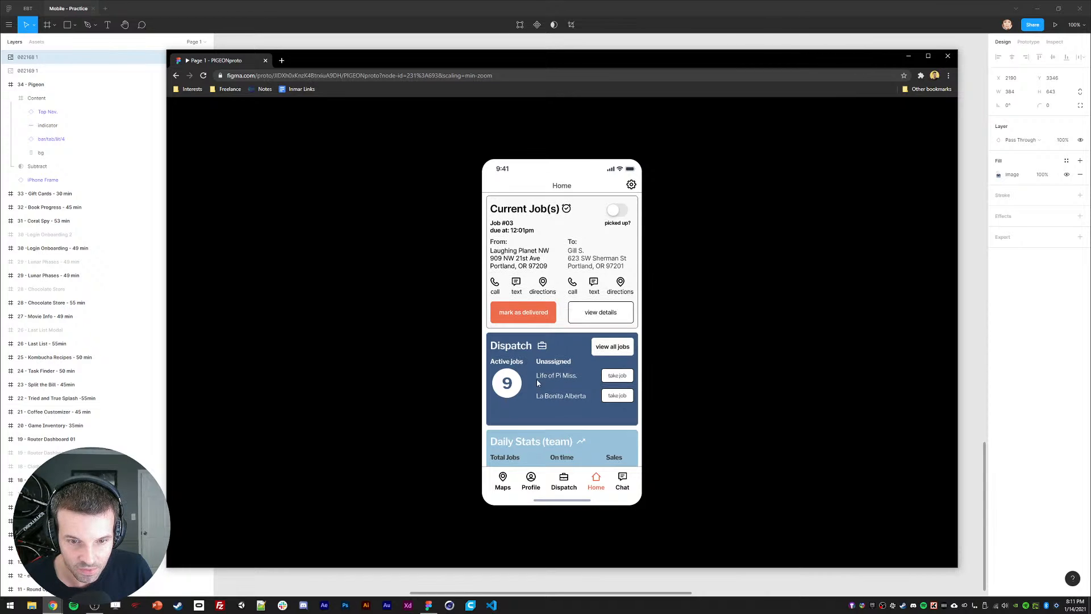
scroll(531, 406, up, 1)
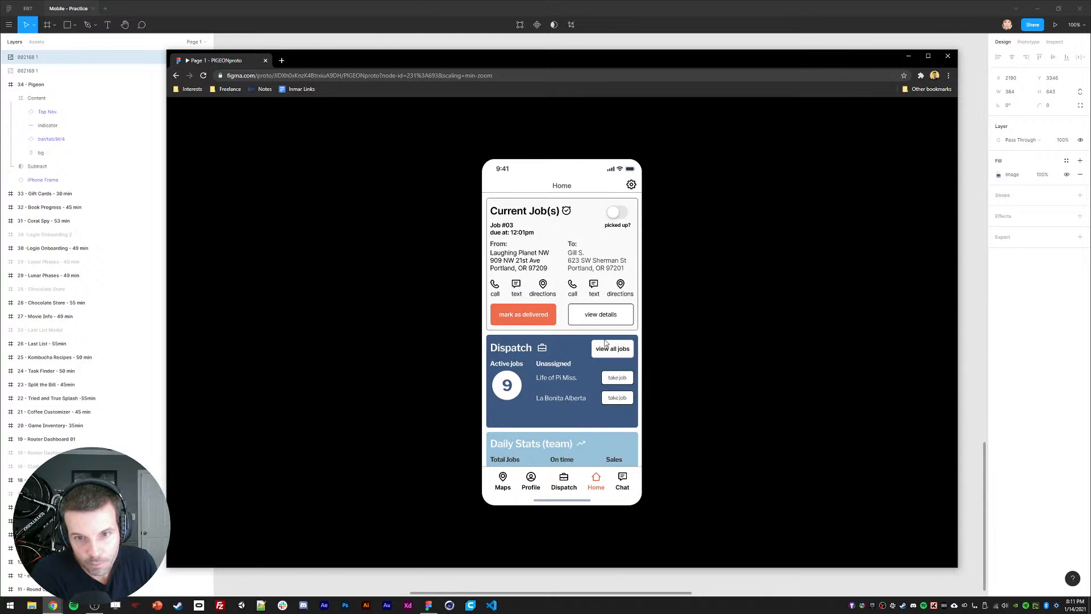
click(620, 214)
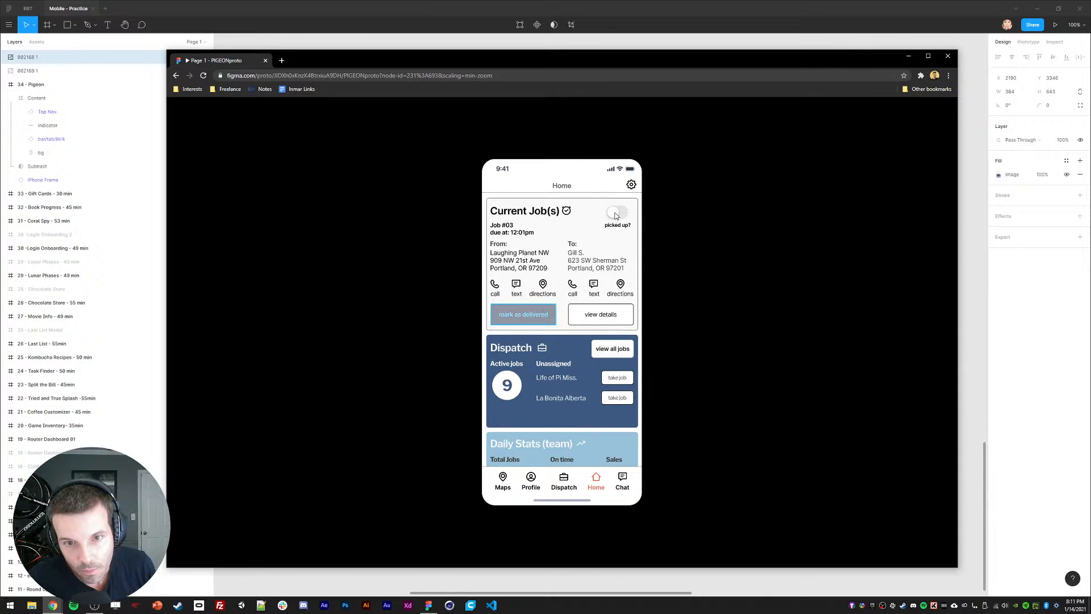
click(519, 314)
click(535, 357)
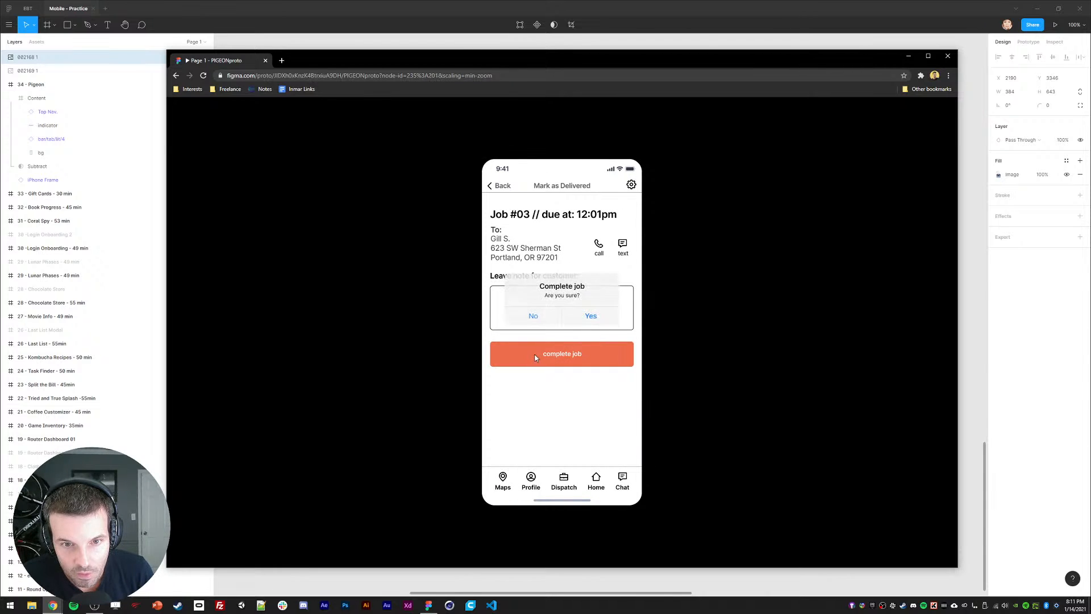
click(589, 316)
click(586, 317)
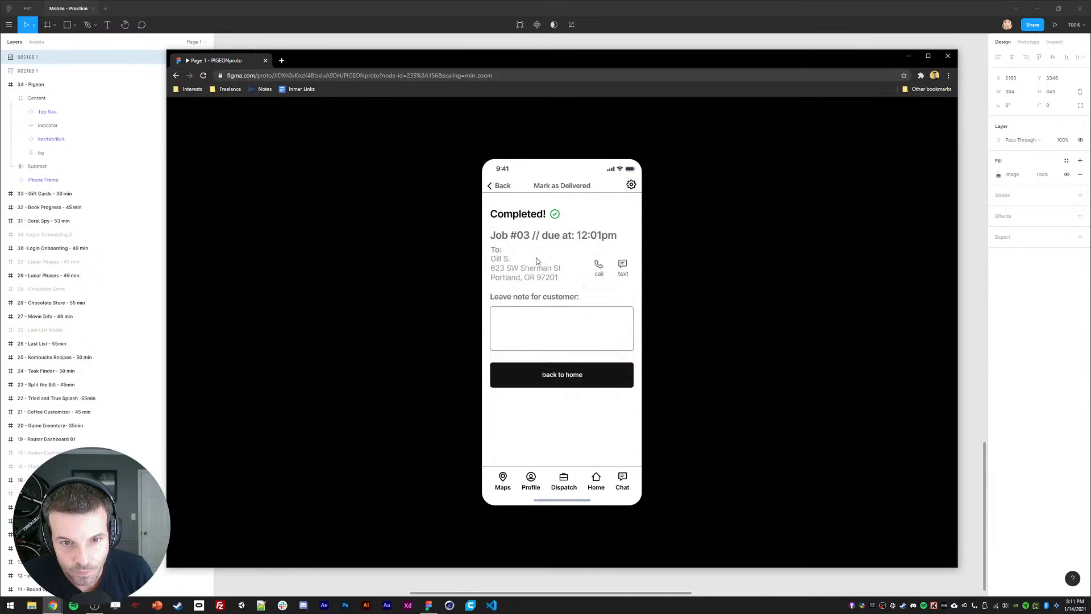
click(548, 384)
click(506, 341)
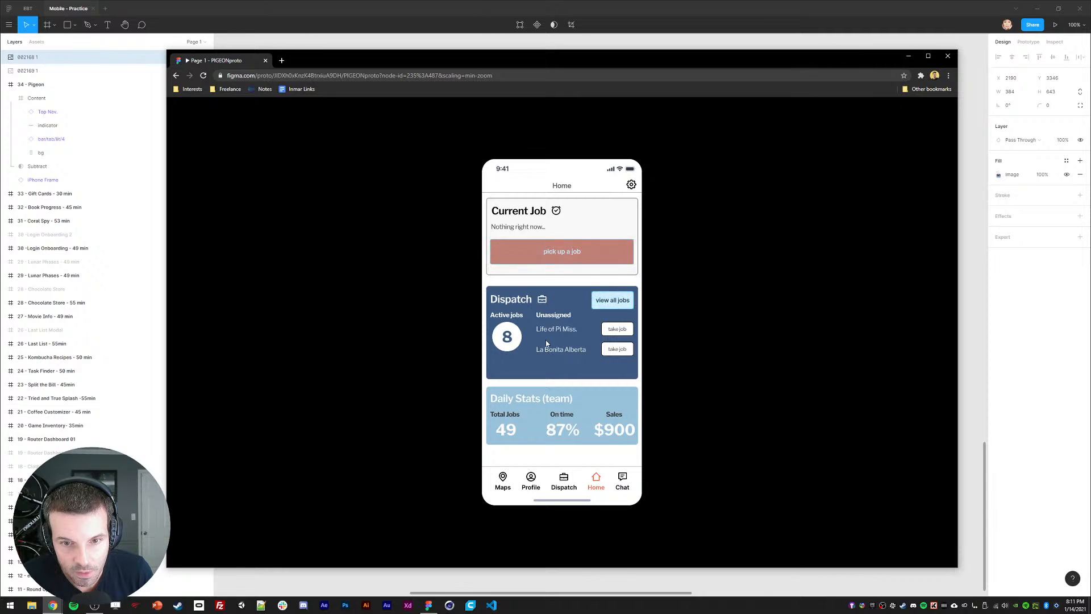
Step: Open and scroll the list of unassigned dispatch jobs
click(549, 253)
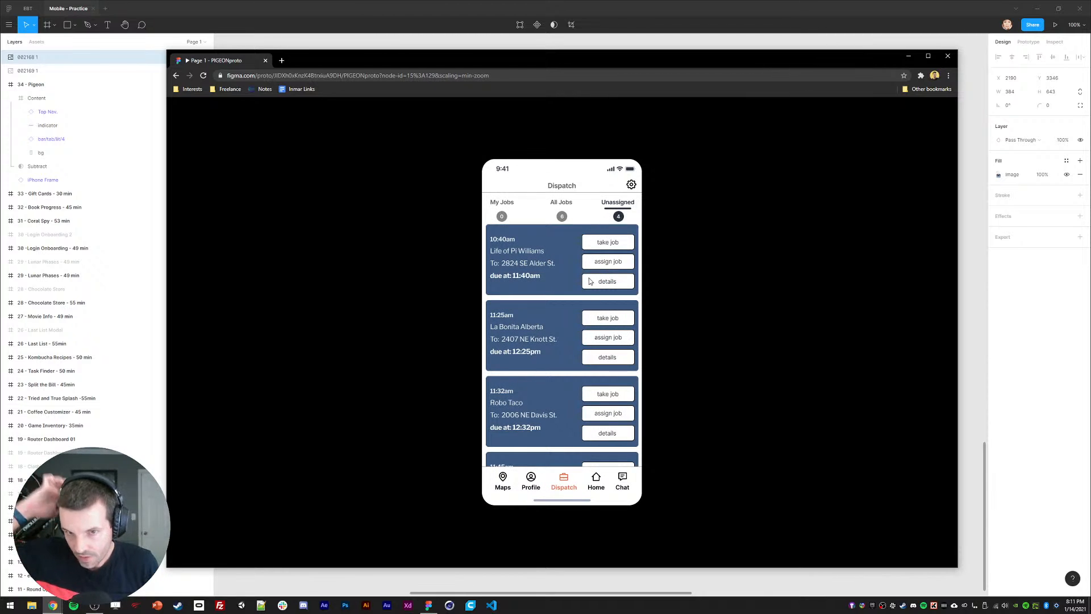
scroll(589, 295, down, 2)
scroll(589, 295, up, 2)
Step: Move the Current Job(s) image onto the phone frame and shrink it to 372×623
click(421, 15)
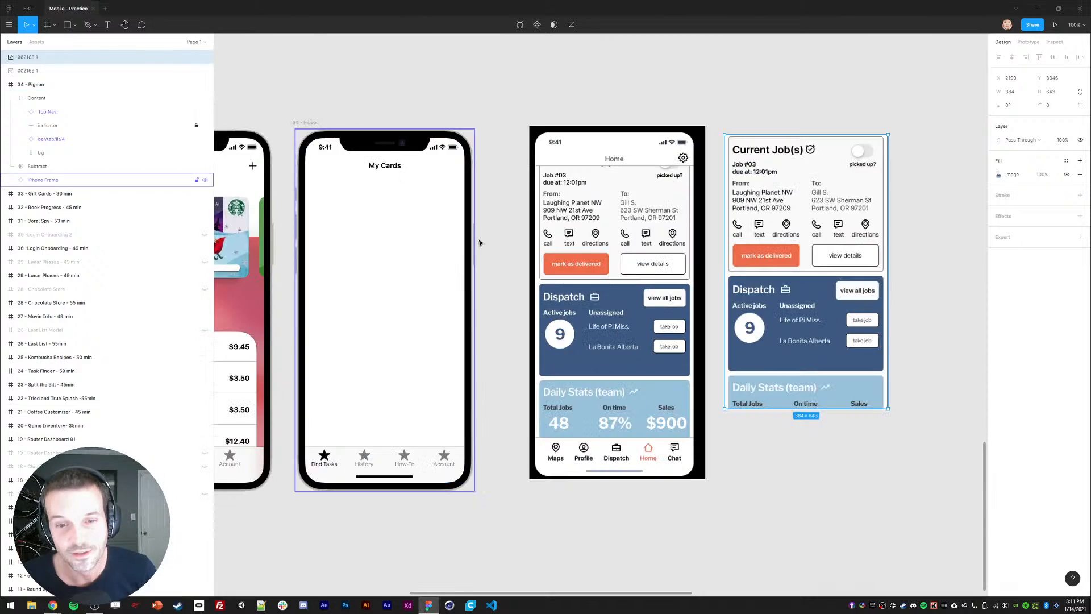
scroll(512, 242, left, 2)
drag(805, 213, 615, 217)
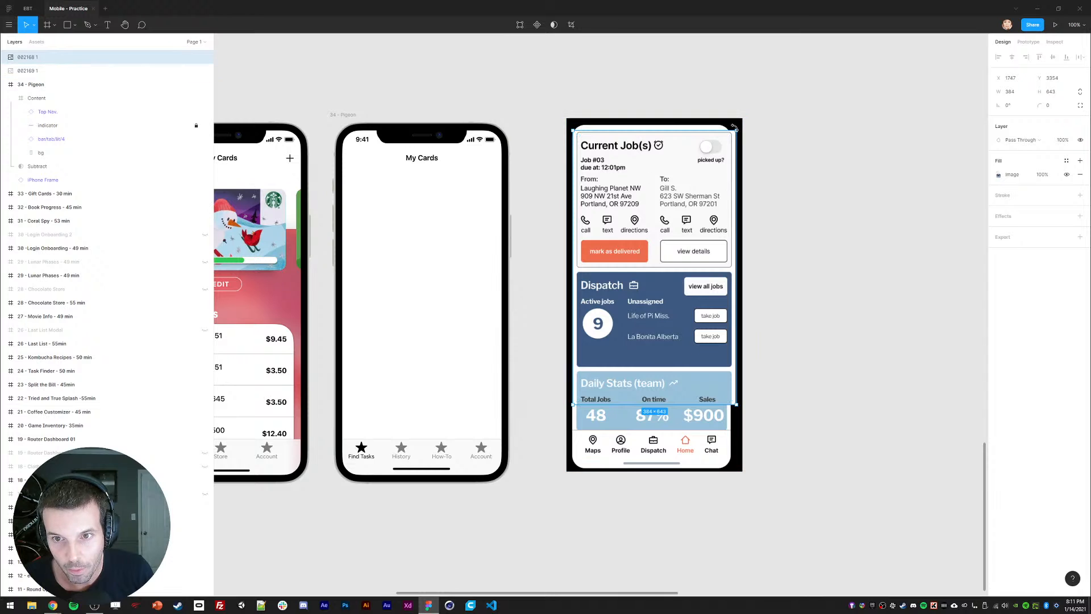
drag(734, 126, 715, 138)
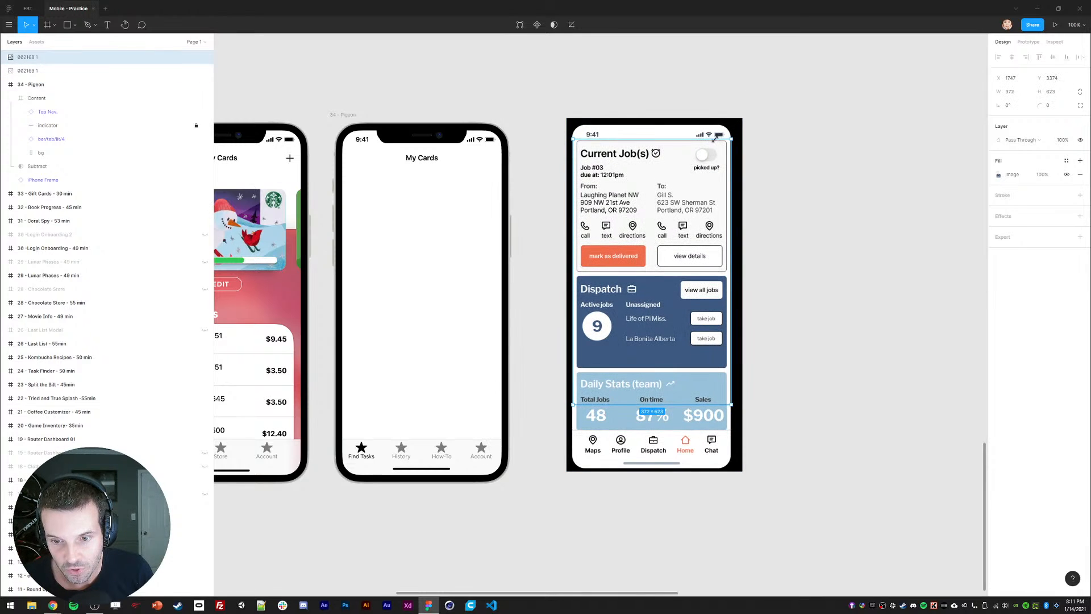
click(548, 193)
drag(536, 202, 558, 199)
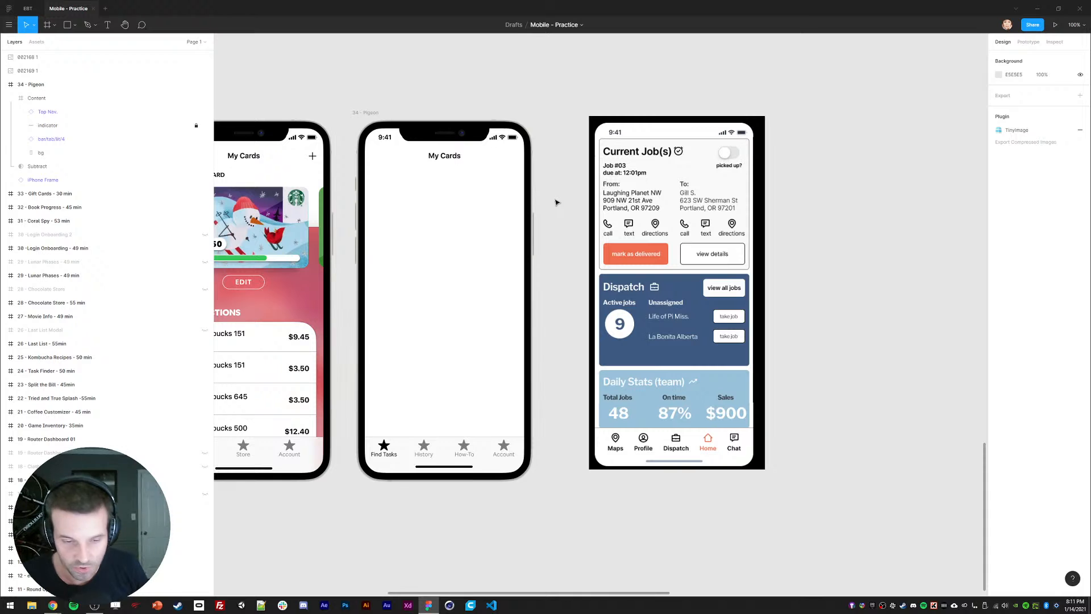
drag(560, 417, 574, 423)
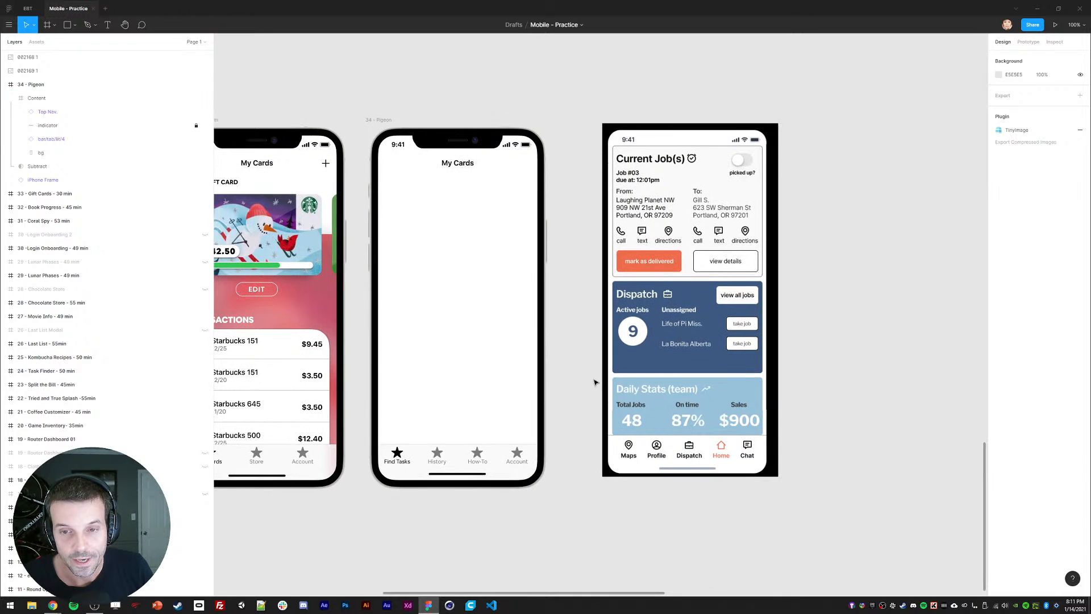
drag(594, 360, 600, 367)
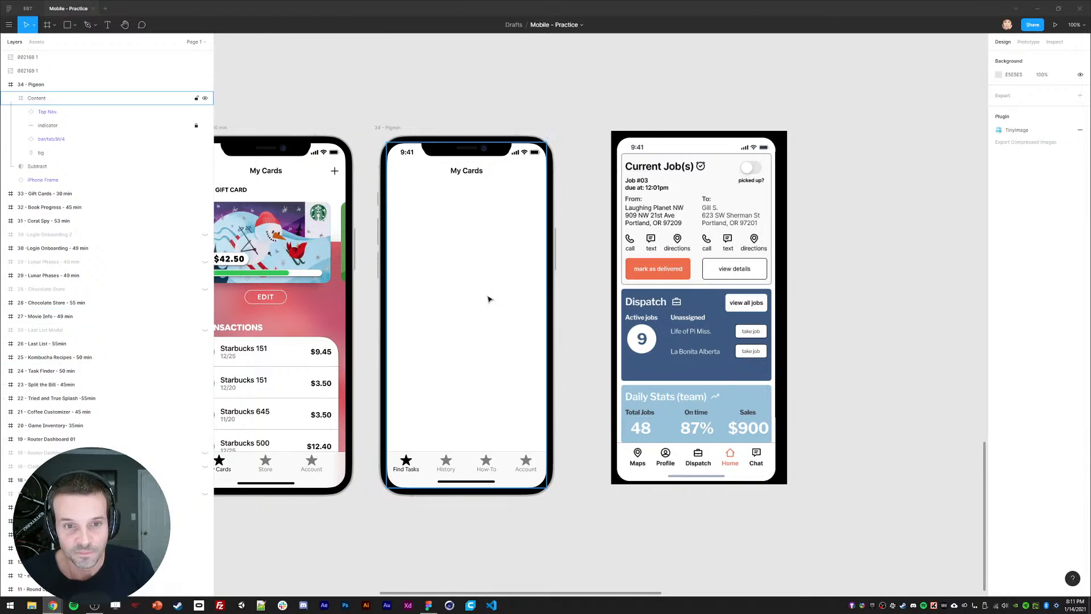
drag(572, 298, 575, 300)
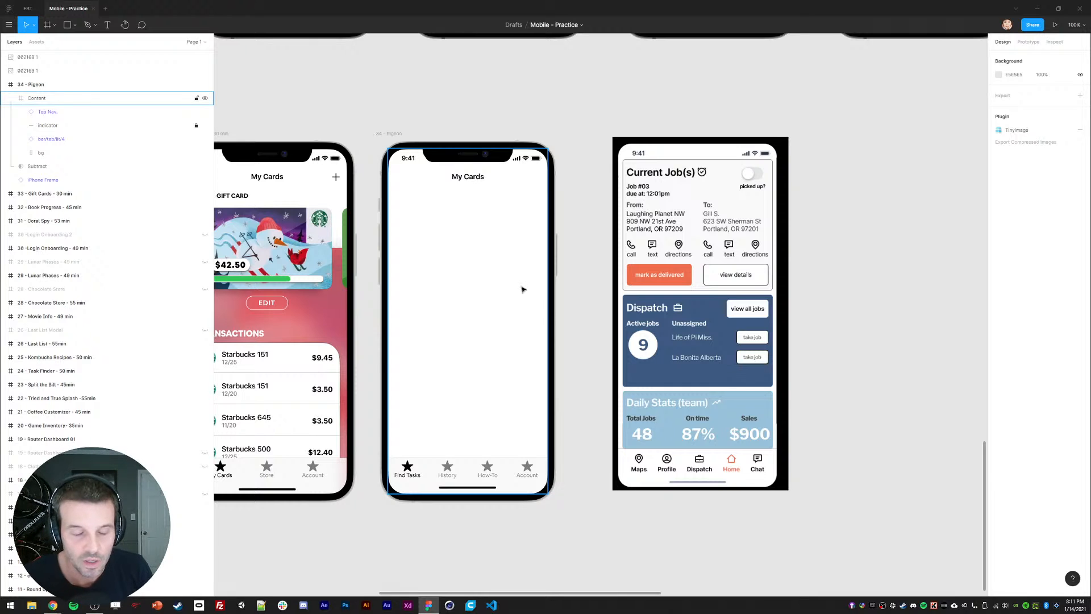
drag(591, 320, 595, 322)
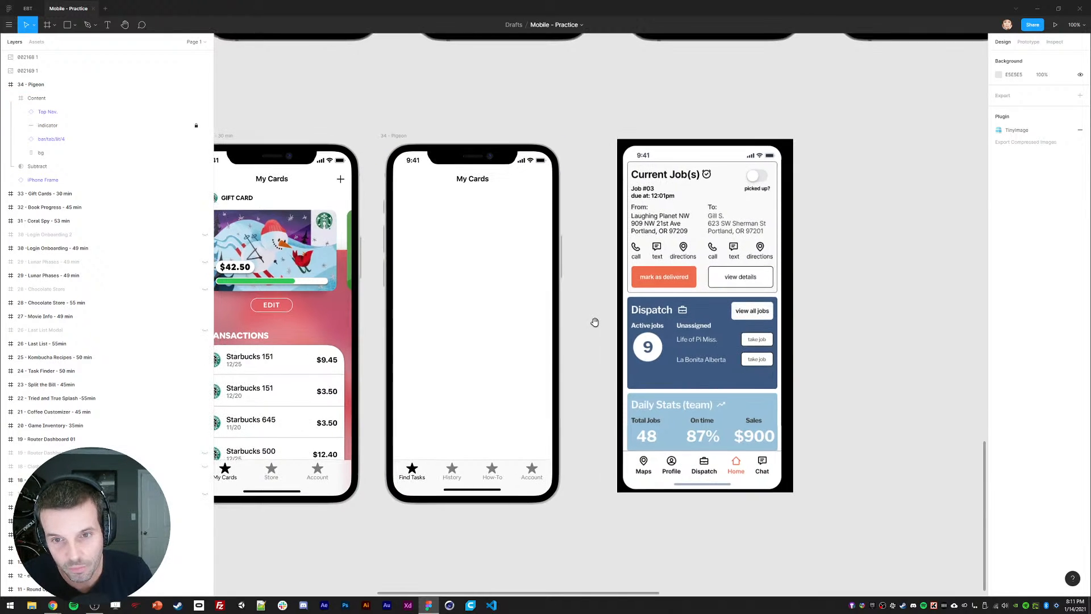
drag(584, 263, 587, 268)
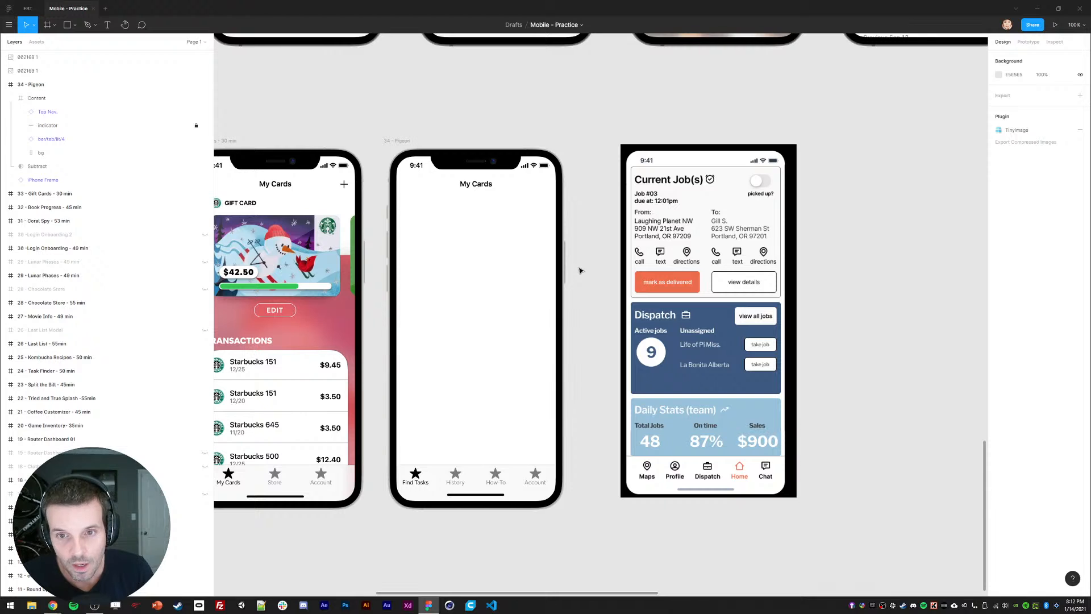
Step: Open Resource - iOS 14 UI from recent files, then return to Mobile - Practice
click(8, 8)
double_click(524, 100)
click(75, 9)
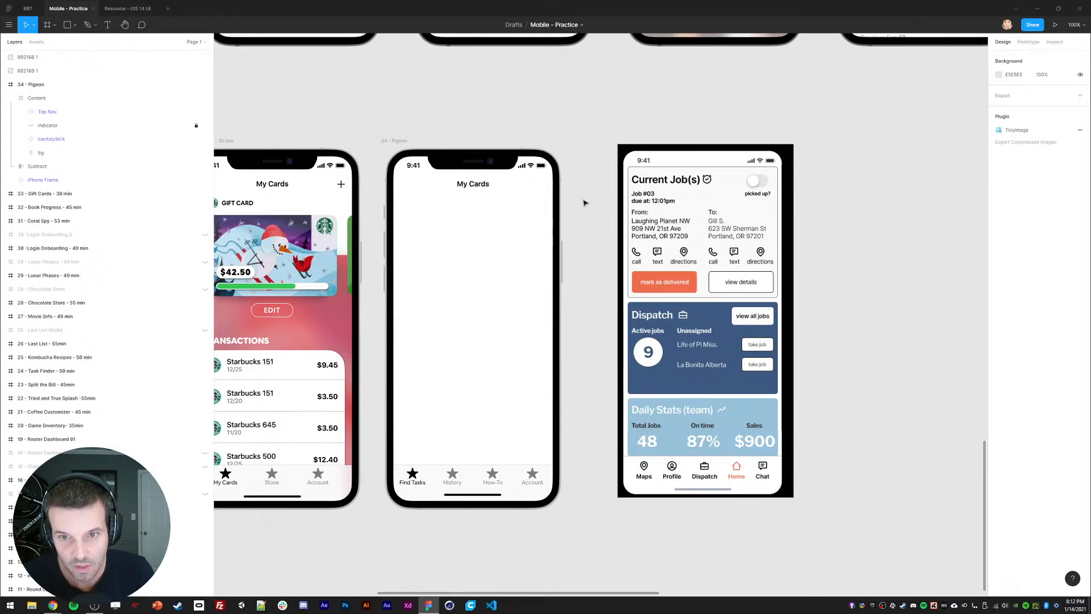
drag(585, 203, 582, 205)
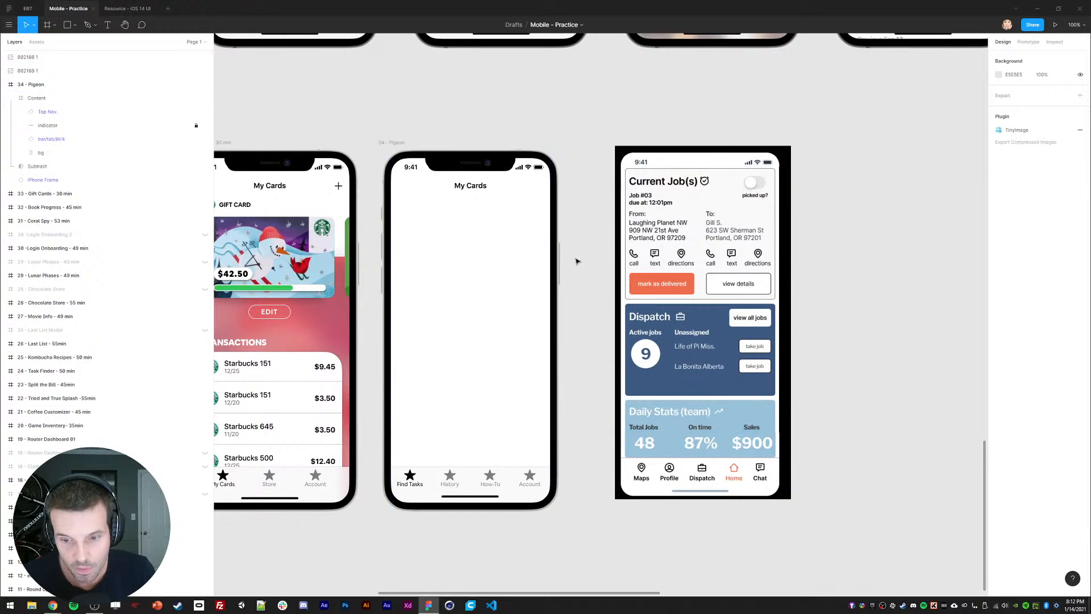
scroll(576, 260, up, 1)
Step: Replace the My Cards title text in the blank phone frame with 'Your Job Status'
double_click(471, 187)
text(tr)
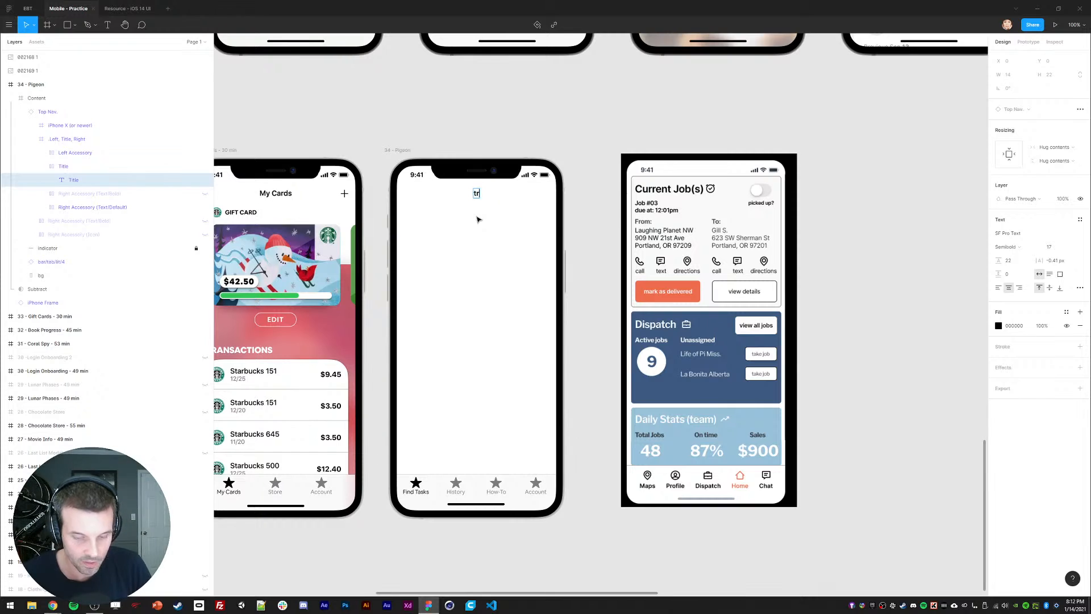
text(evorTrevor's)
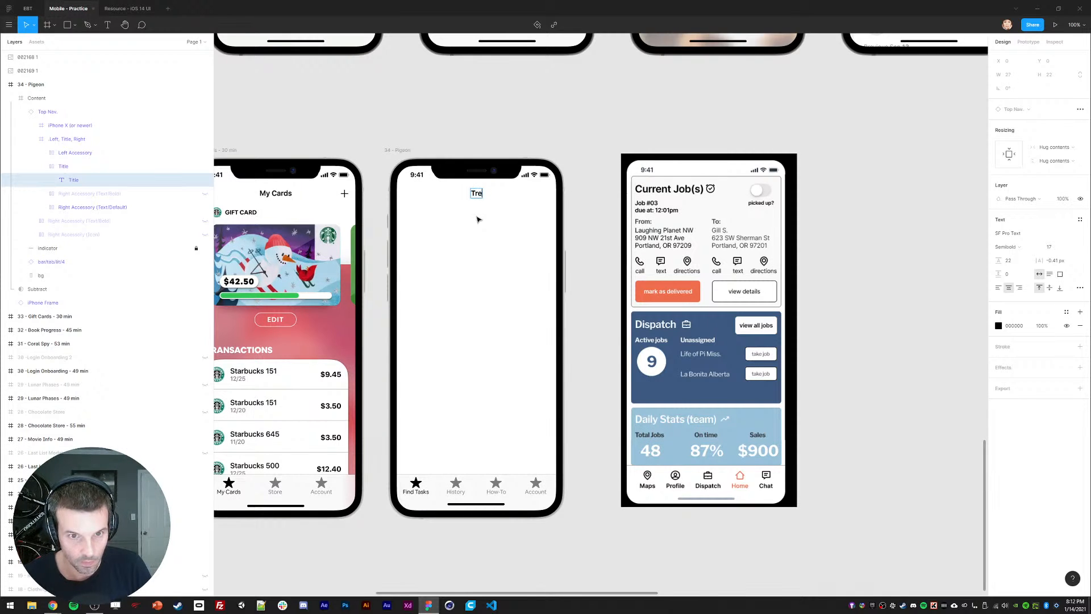
key(ctrl+a)
key(BackSpace)
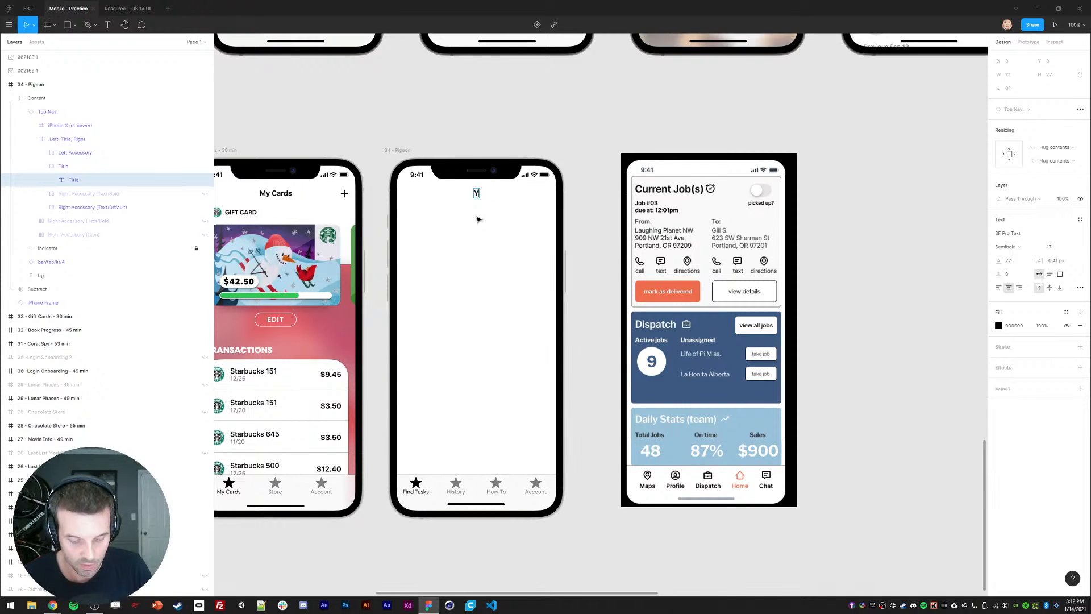
text(Your Job)
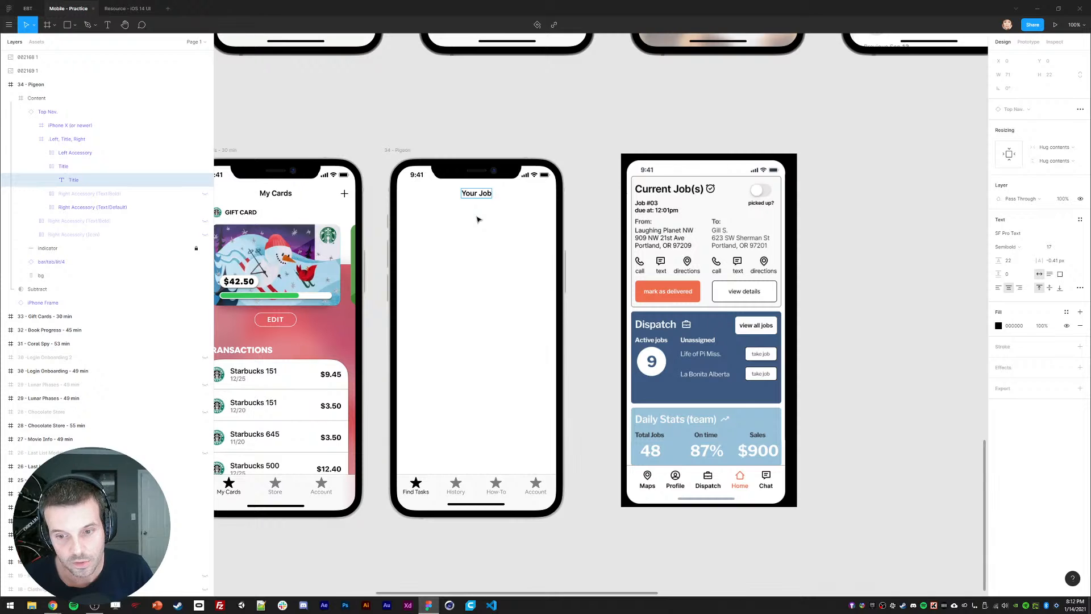
key(BackSpace)
key(BackSpace)
key(BackSpace)
key(BackSpace)
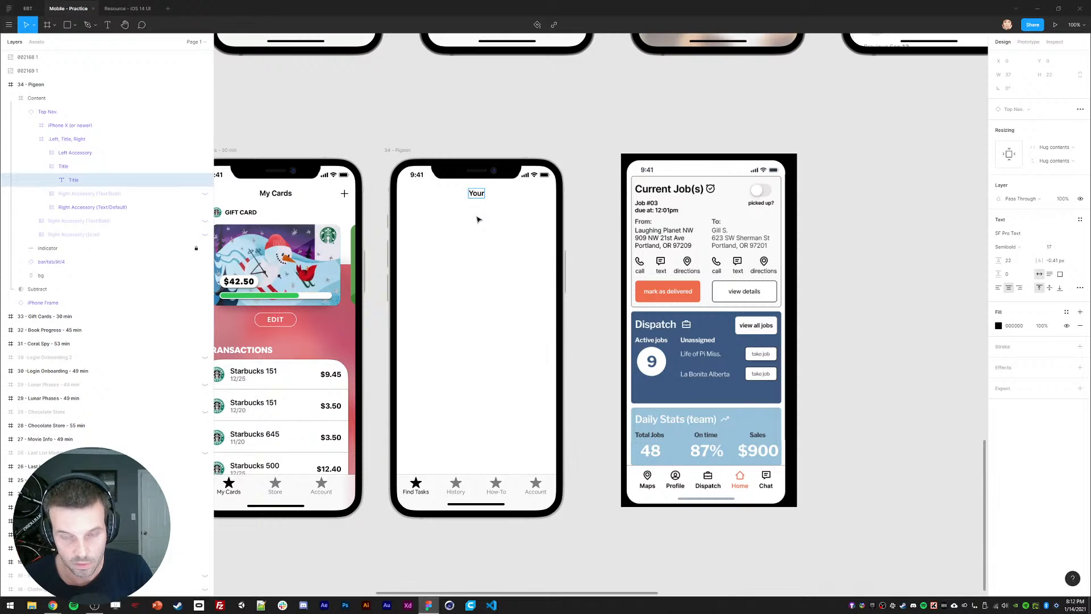
text(Job Status)
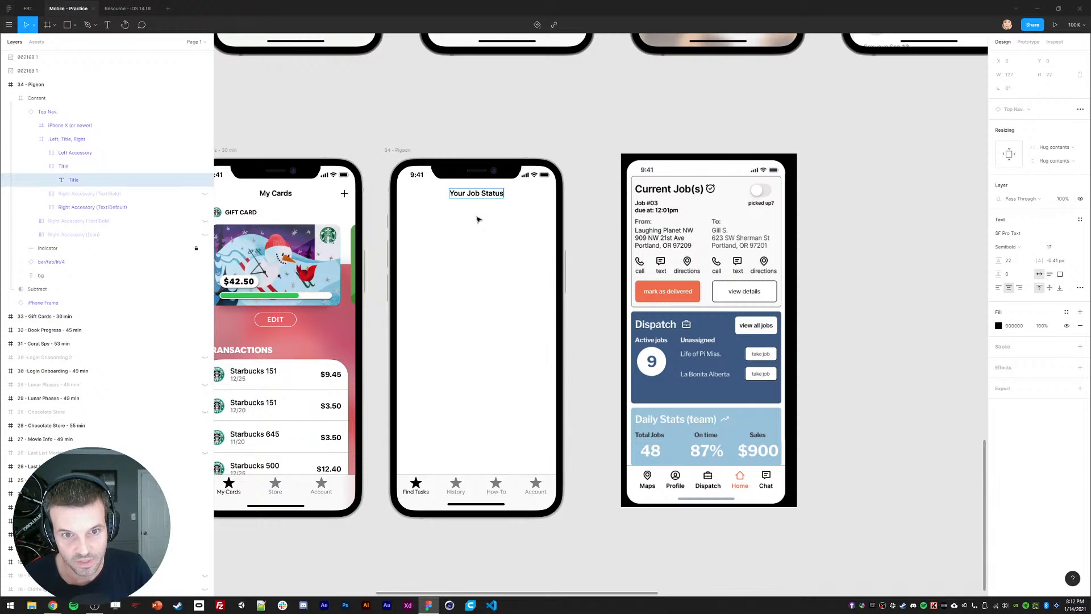
key(Escape)
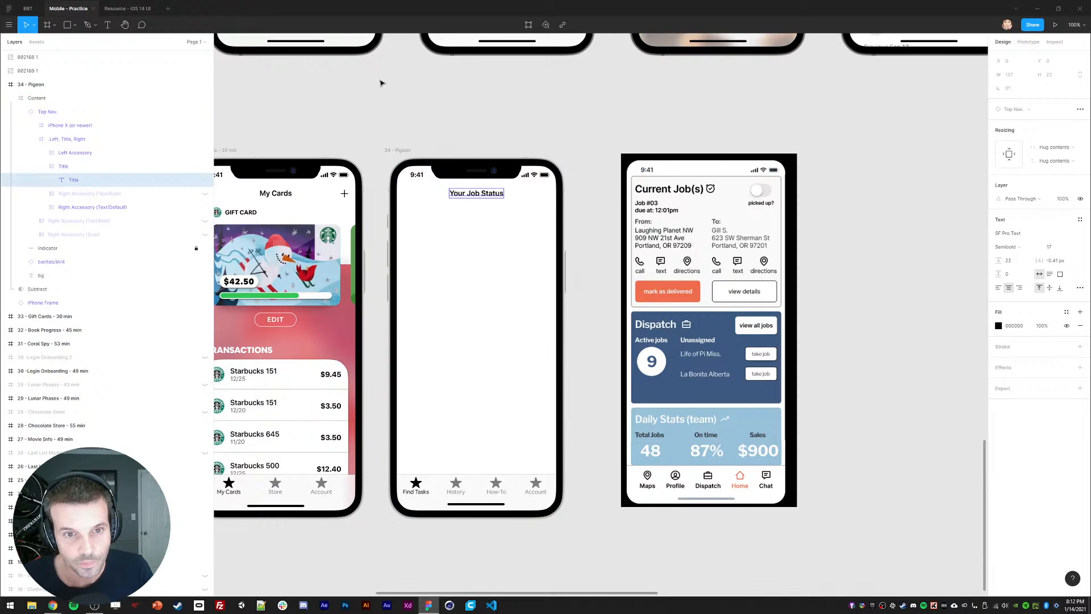
click(407, 121)
Step: Browse the iOS 14 UI kit frames, then glance back at Mobile - Practice
click(115, 9)
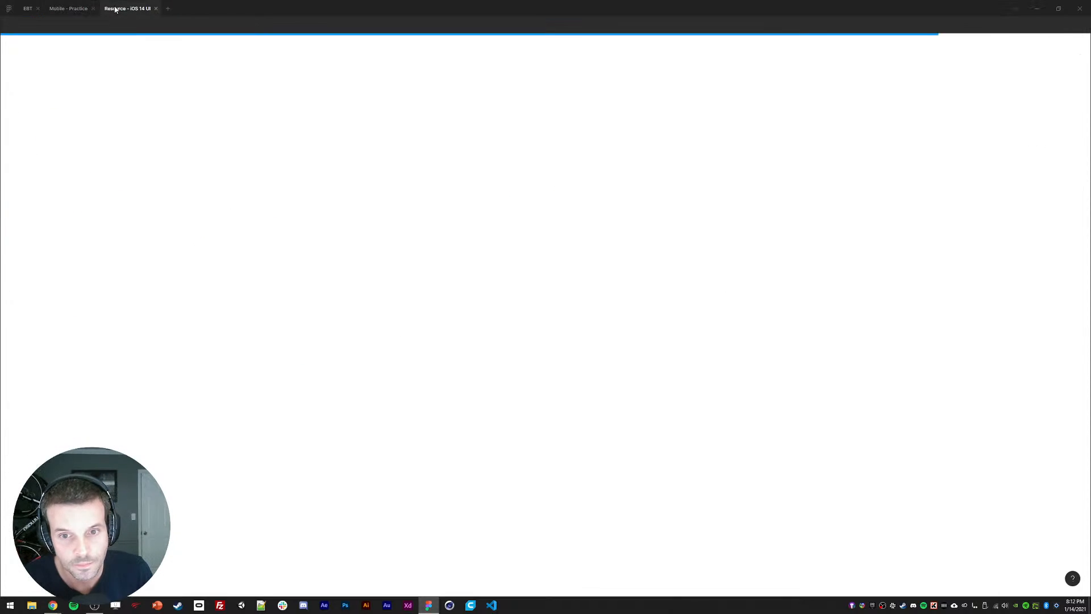
key(ctrl+plus)
key(ctrl+plus)
key(ctrl+plus)
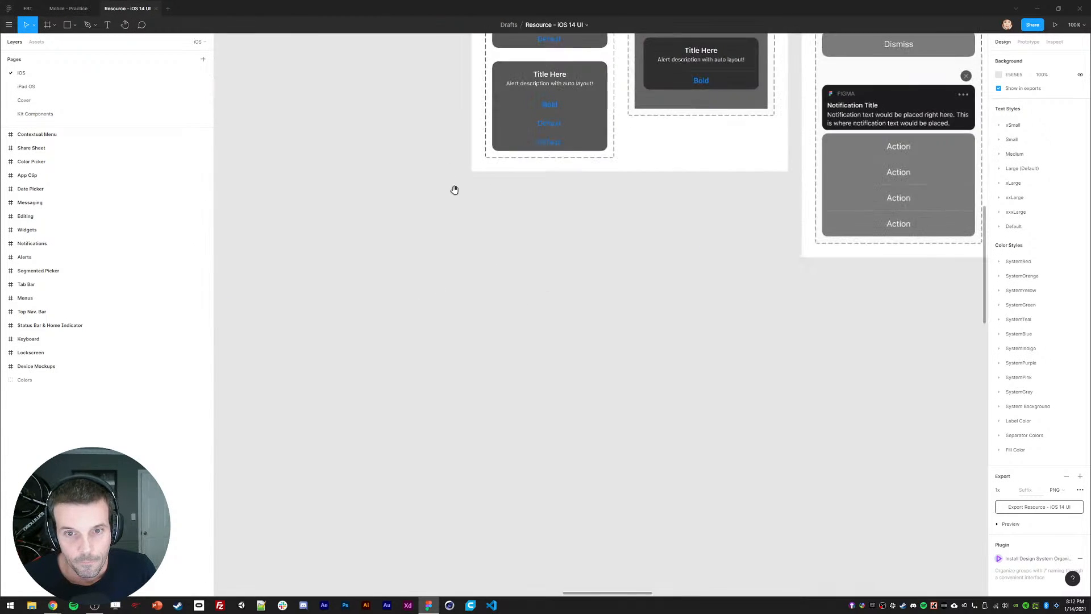
drag(455, 190, 614, 426)
key(ctrl+minus)
drag(536, 210, 536, 282)
click(67, 9)
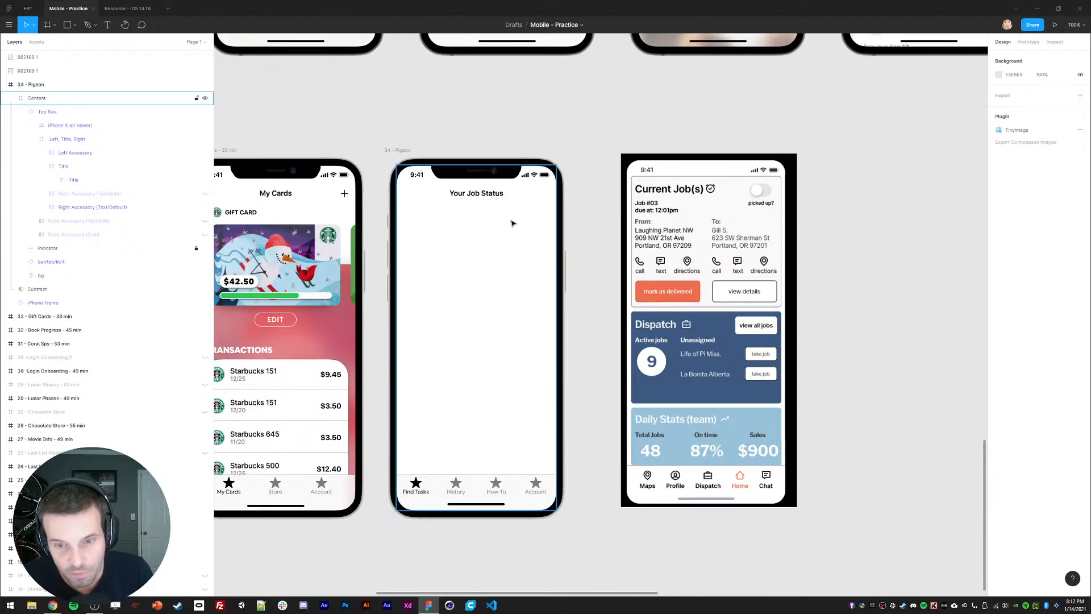
scroll(512, 223, down, 1)
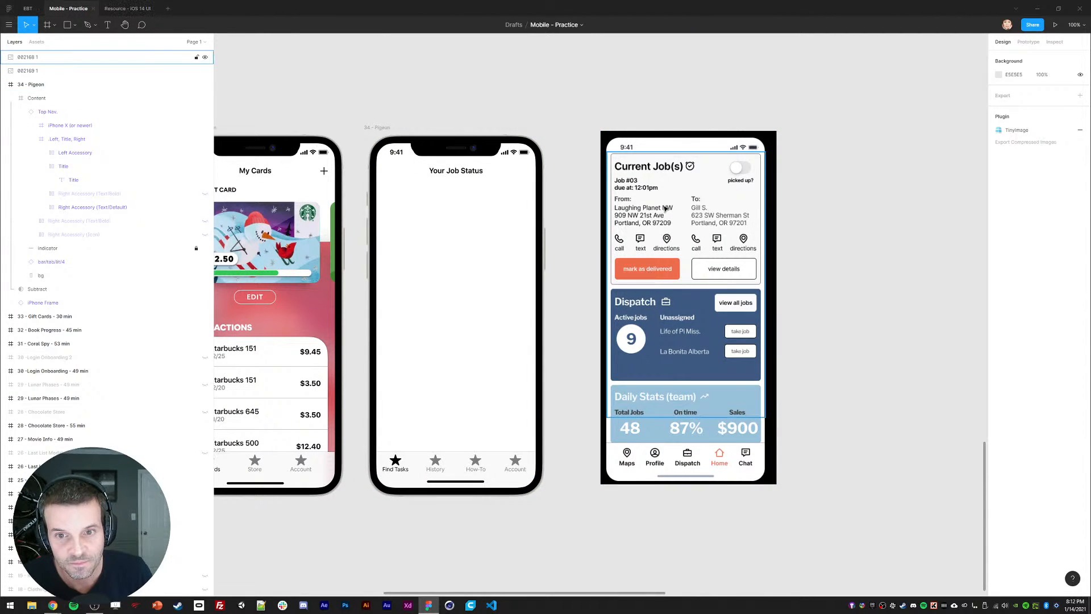
Step: Select the light App Clip card in the iOS 14 UI resource and bring it to Mobile - Practice
click(127, 9)
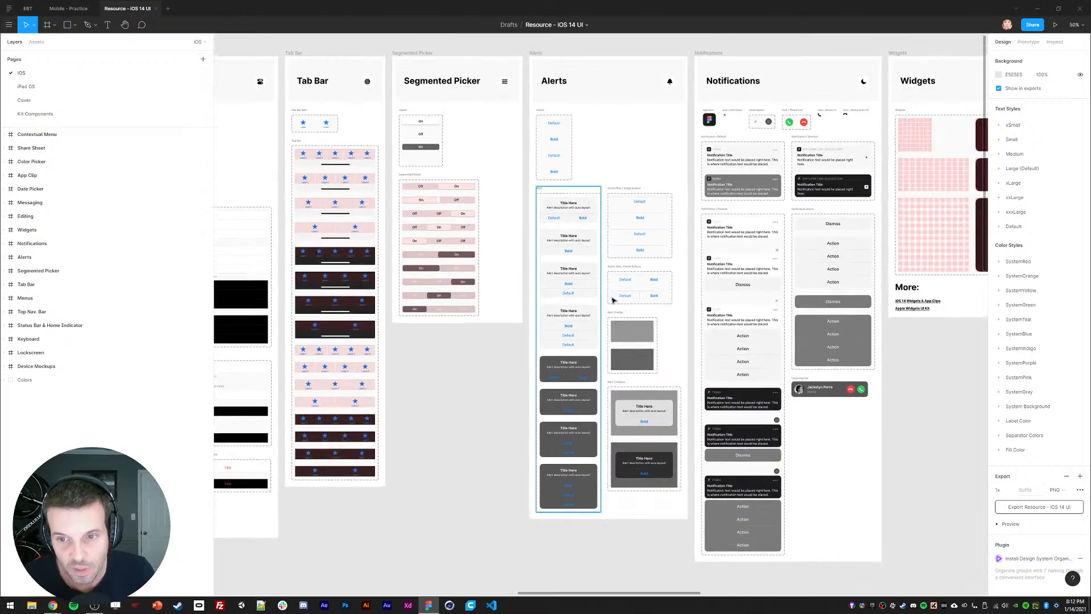
scroll(612, 300, right, 20)
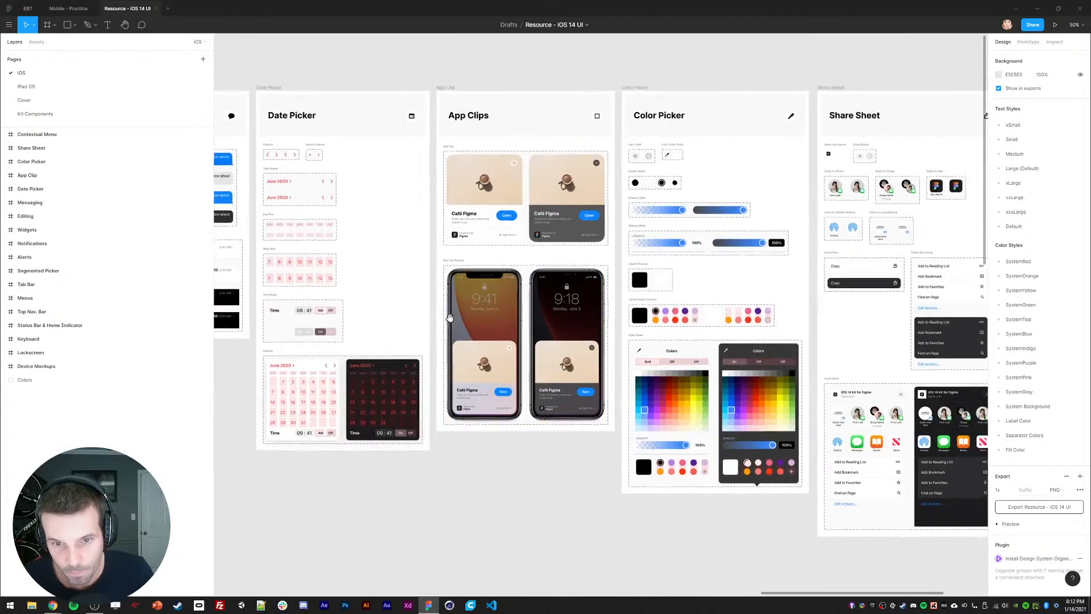
scroll(449, 317, right, 10)
scroll(441, 194, left, 5)
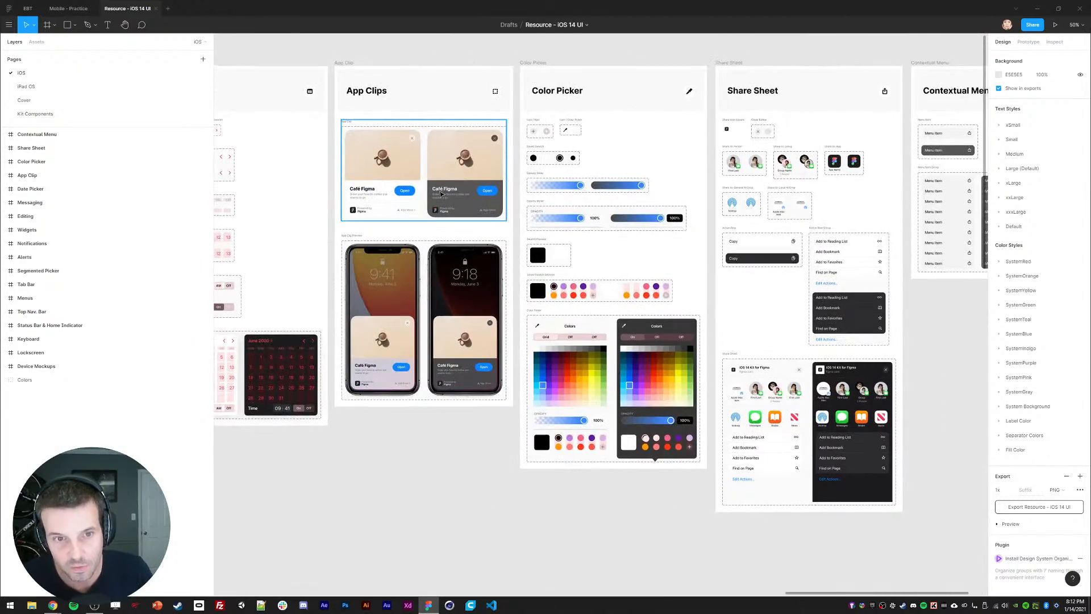
double_click(384, 171)
scroll(390, 169, left, 1)
double_click(391, 172)
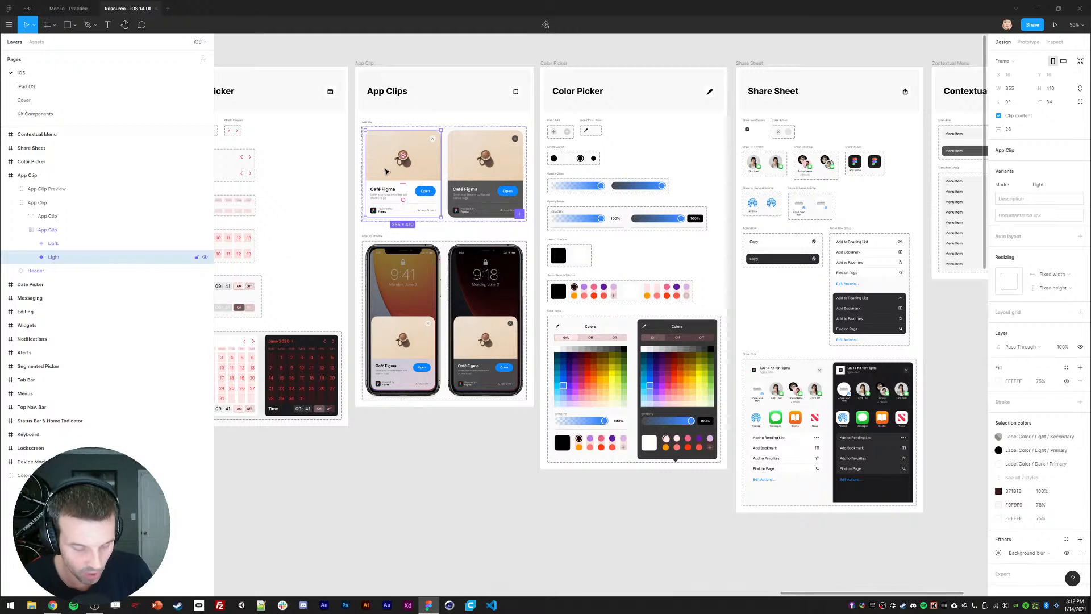
click(64, 8)
Step: Paste the light App Clip card into the Your Job Status phone and confirm its FAFAFA fill in the resource file
key(ctrl+v)
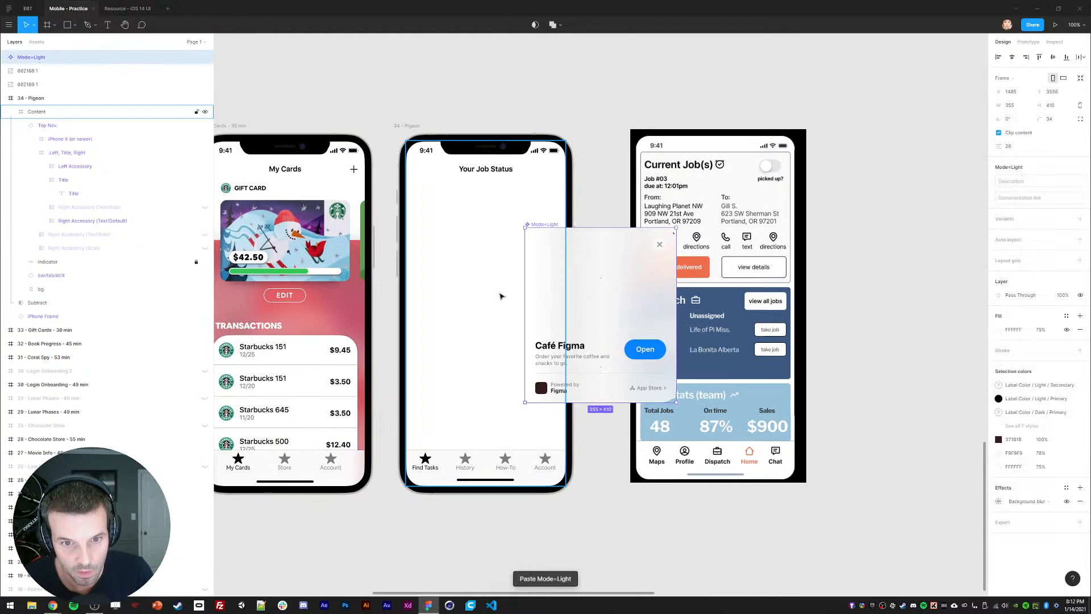
drag(463, 284, 430, 264)
click(134, 9)
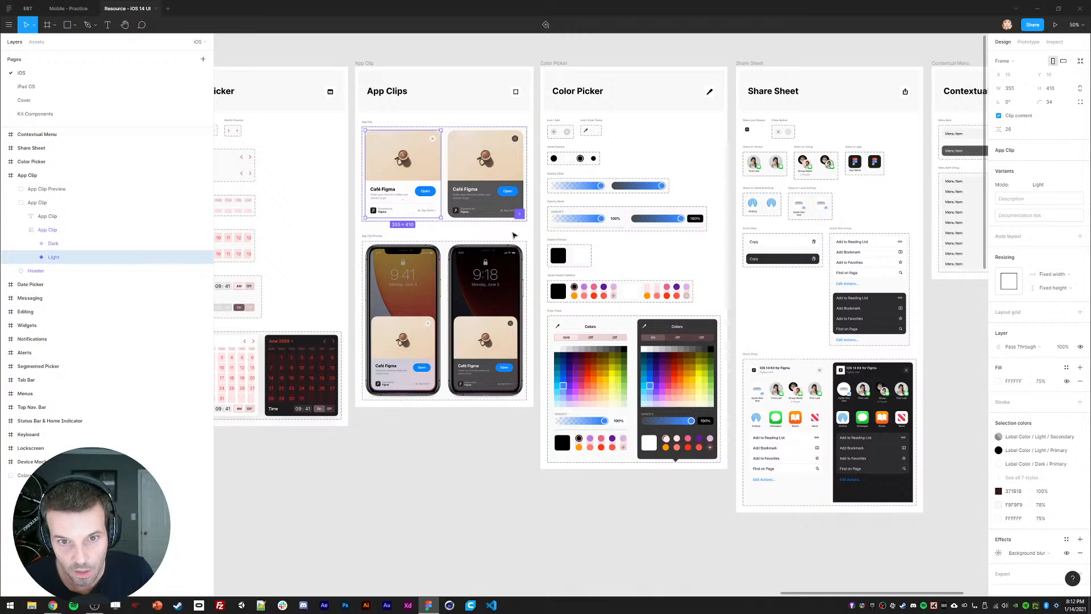
click(367, 123)
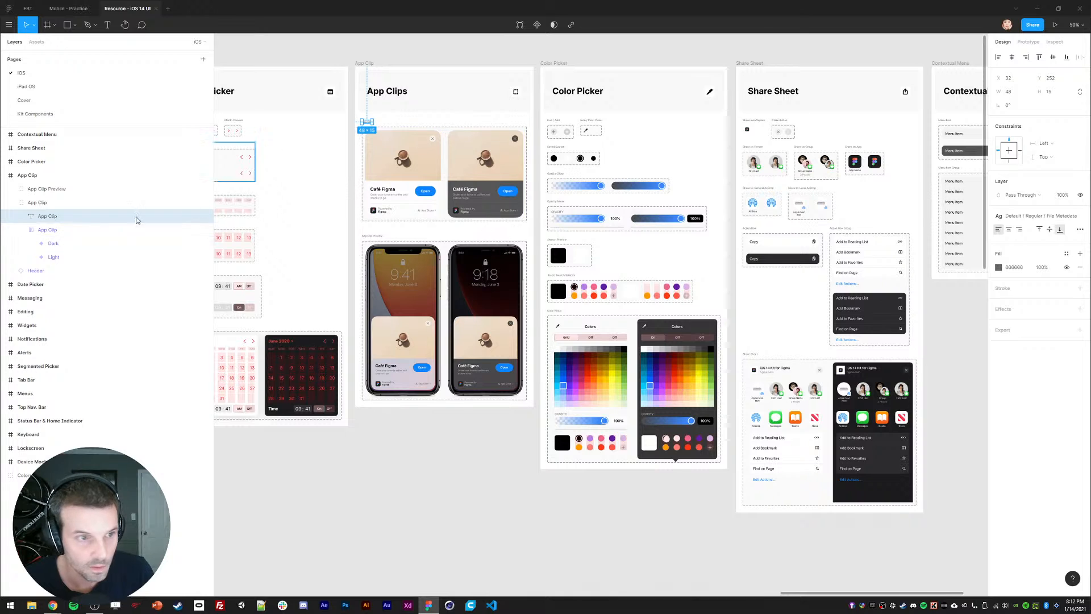
click(40, 203)
click(31, 177)
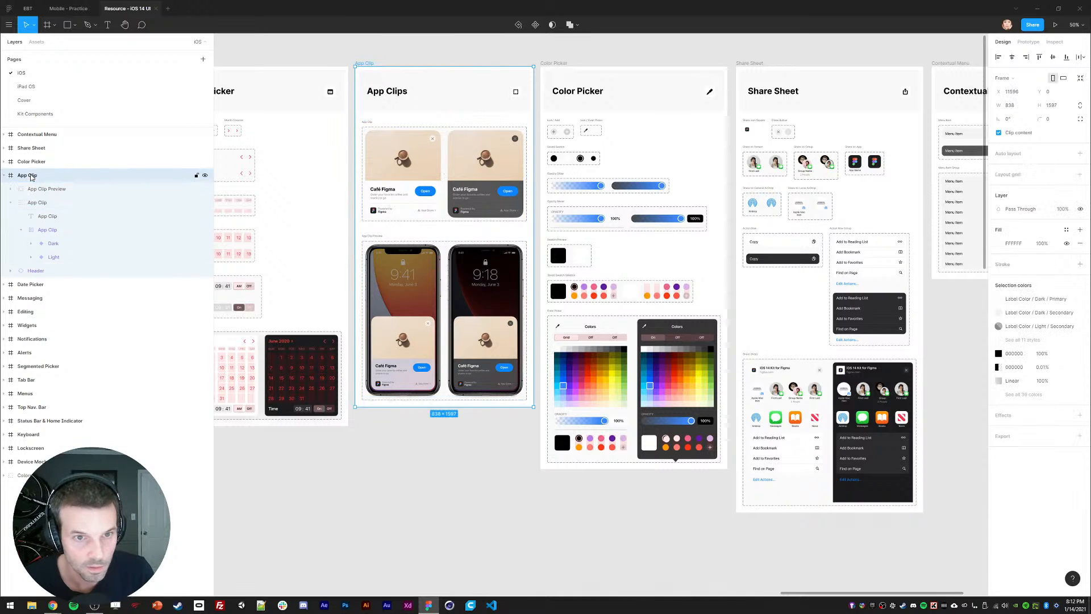
click(367, 122)
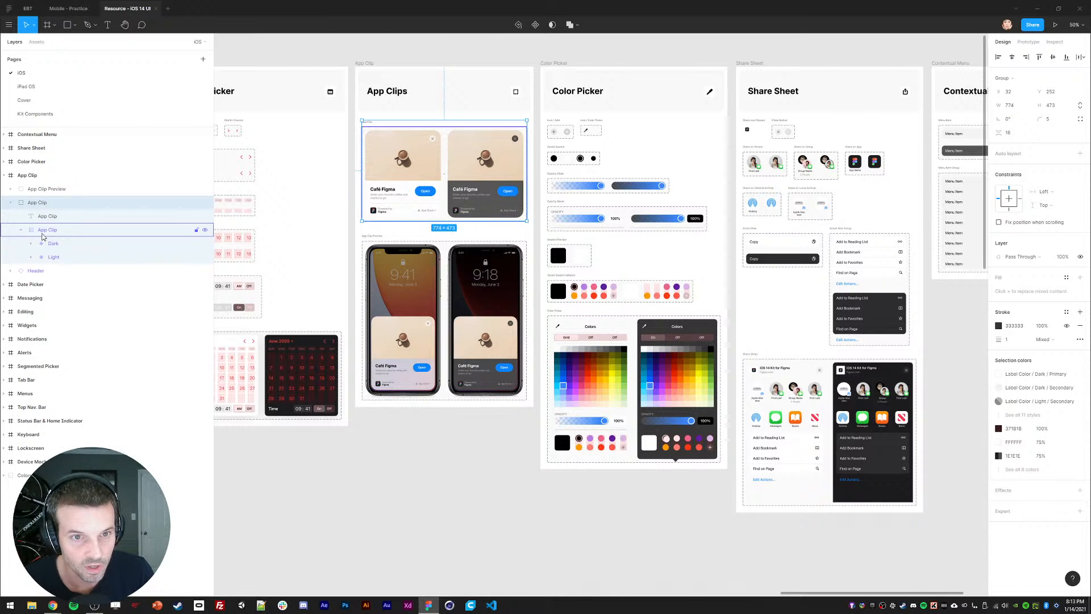
click(43, 235)
click(1013, 376)
key(ctrl+c)
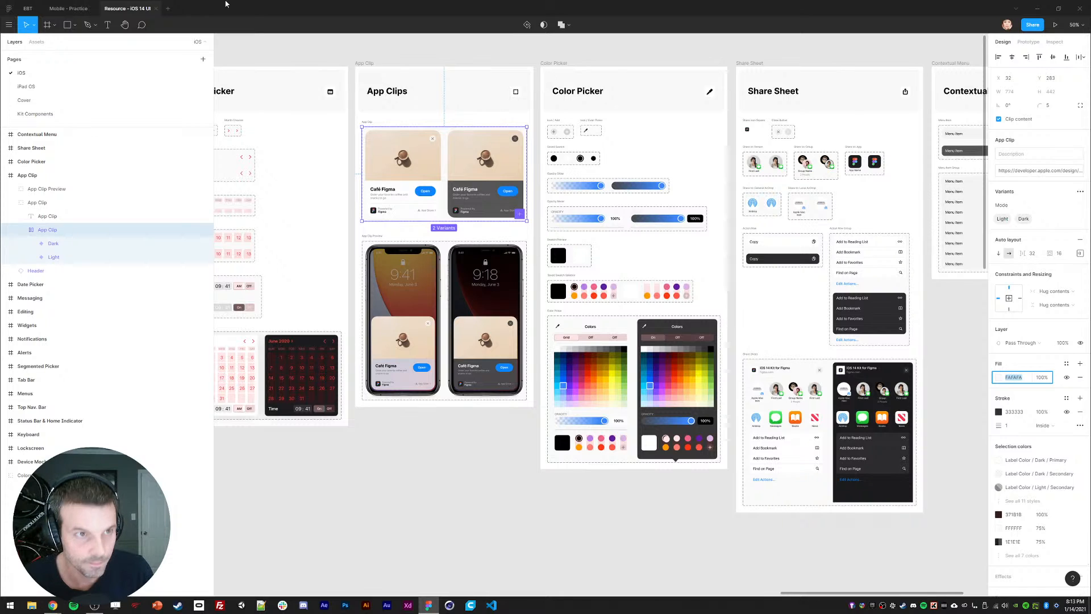
click(68, 9)
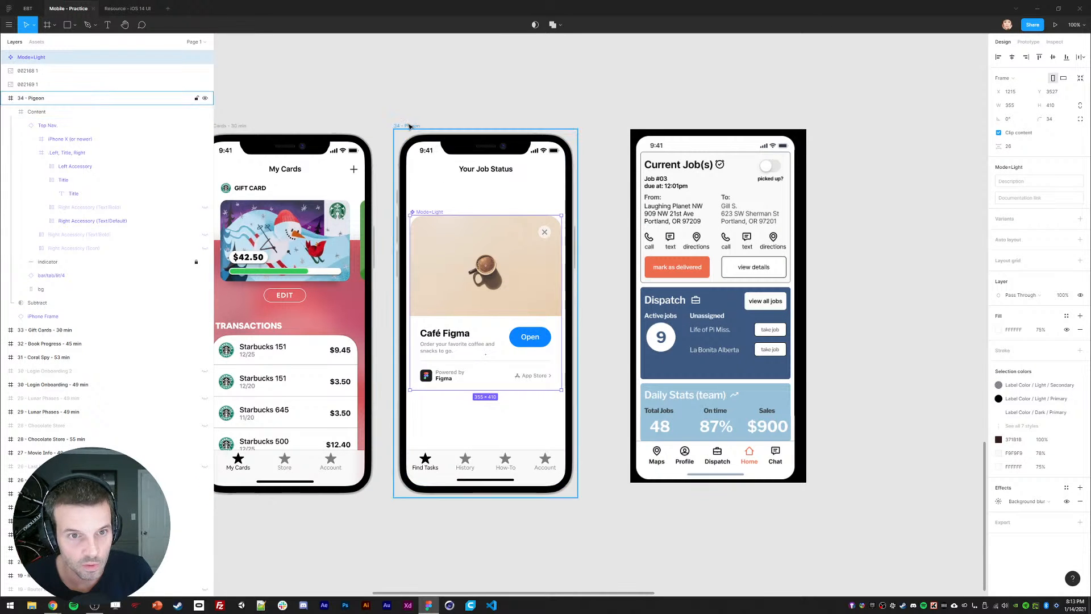
Step: Set the Pigeon screen's bg layer fill to FAFAFA
click(409, 126)
click(44, 289)
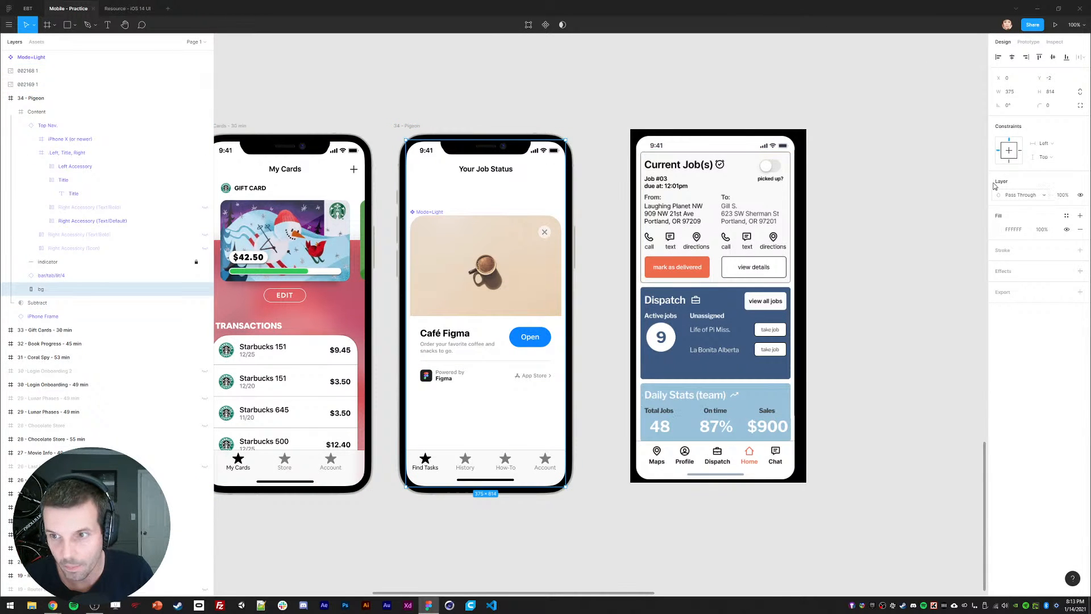
click(998, 230)
key(ctrl+v)
key(Return)
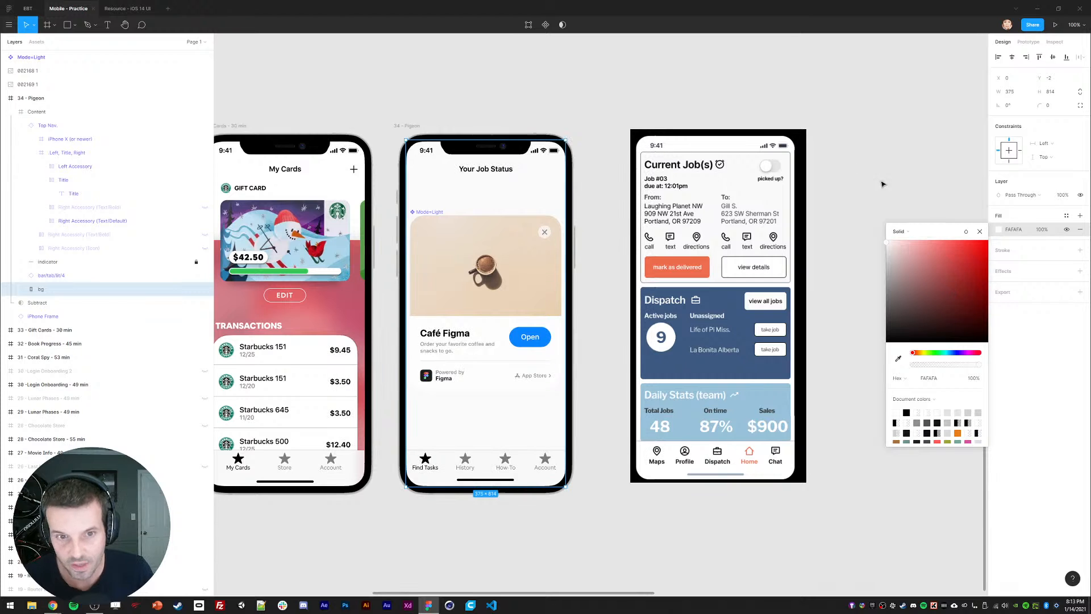
click(979, 231)
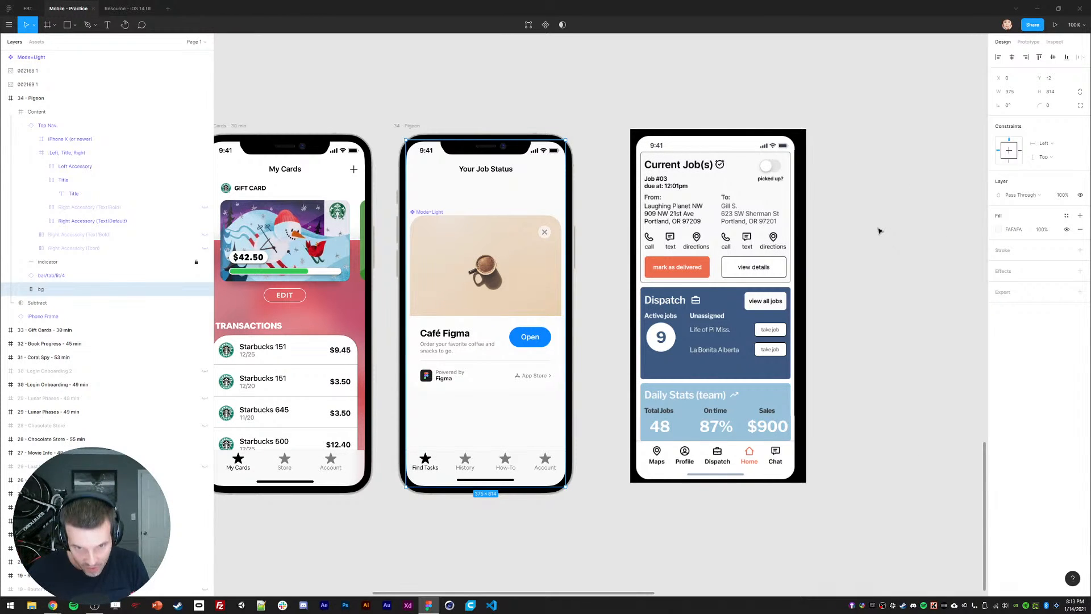
Step: Nest the Mode=Light card inside the Pigeon screen's Content group
scroll(500, 244, left, 1)
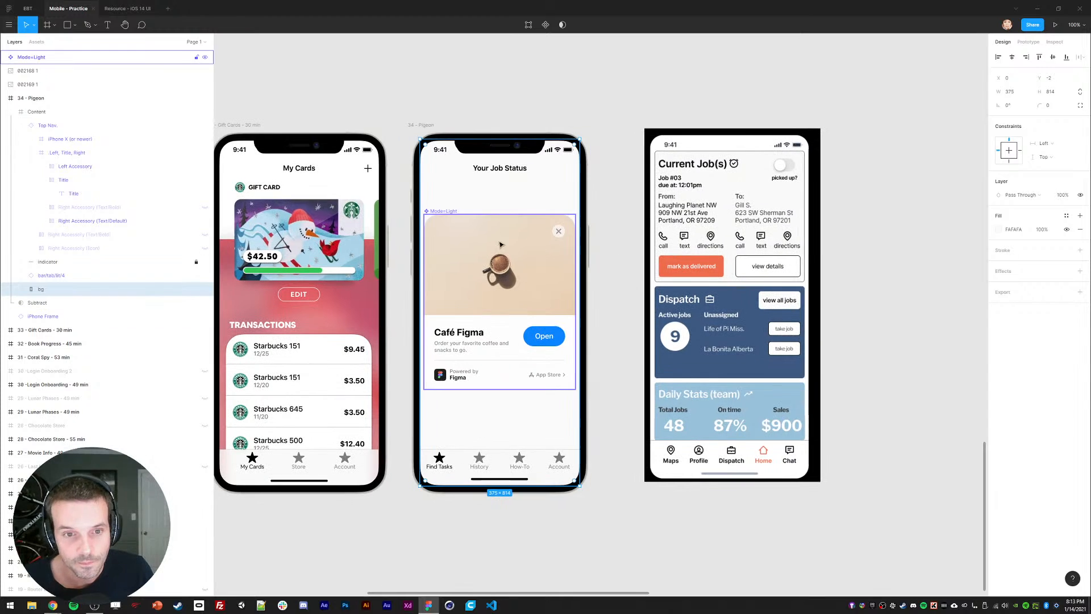
click(500, 246)
right_click(446, 228)
mouse_move(467, 373)
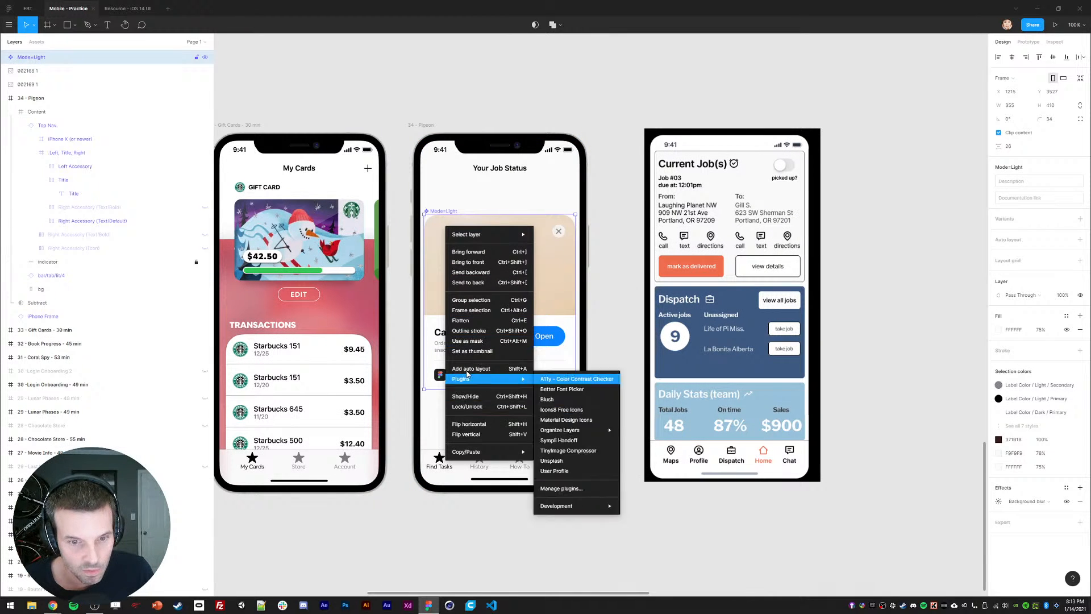
click(437, 208)
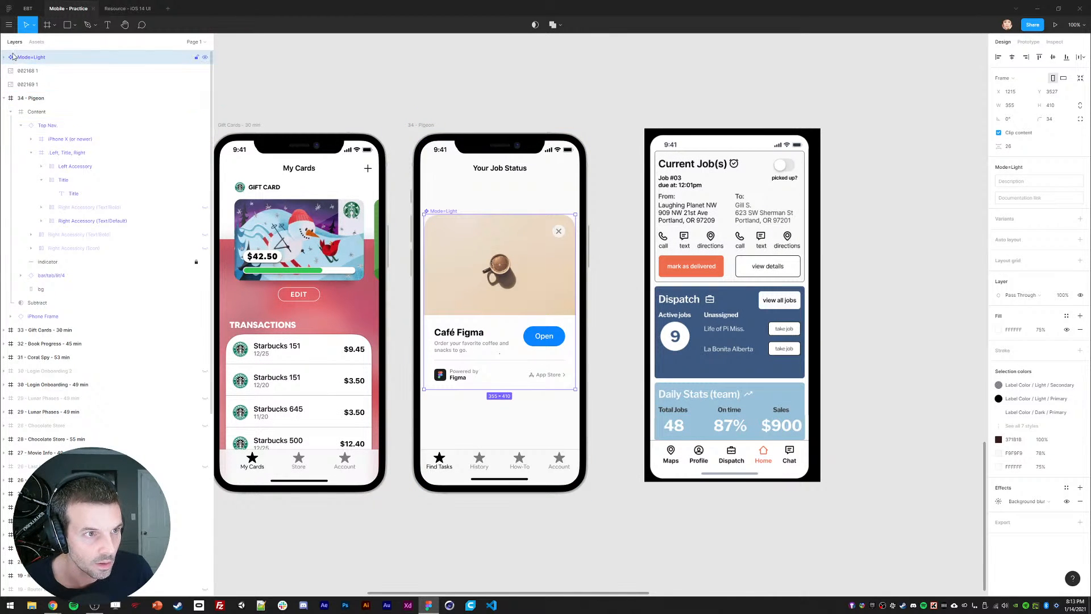
drag(32, 57, 49, 146)
Step: Lock the Top Nav. and indicator layers
click(20, 125)
click(48, 112)
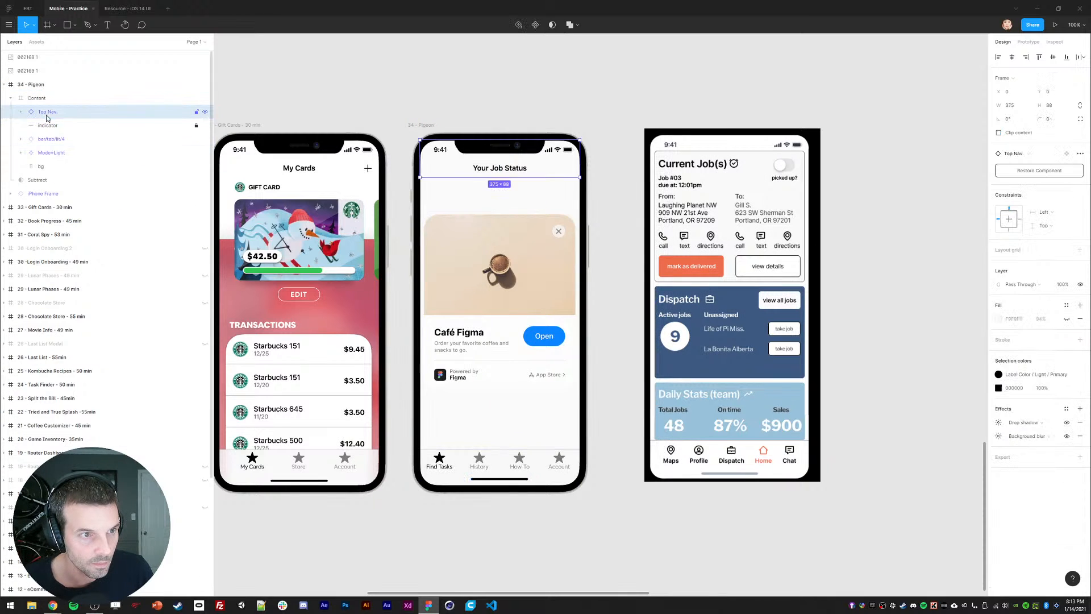
shift+click(48, 125)
key(ctrl+shift+l)
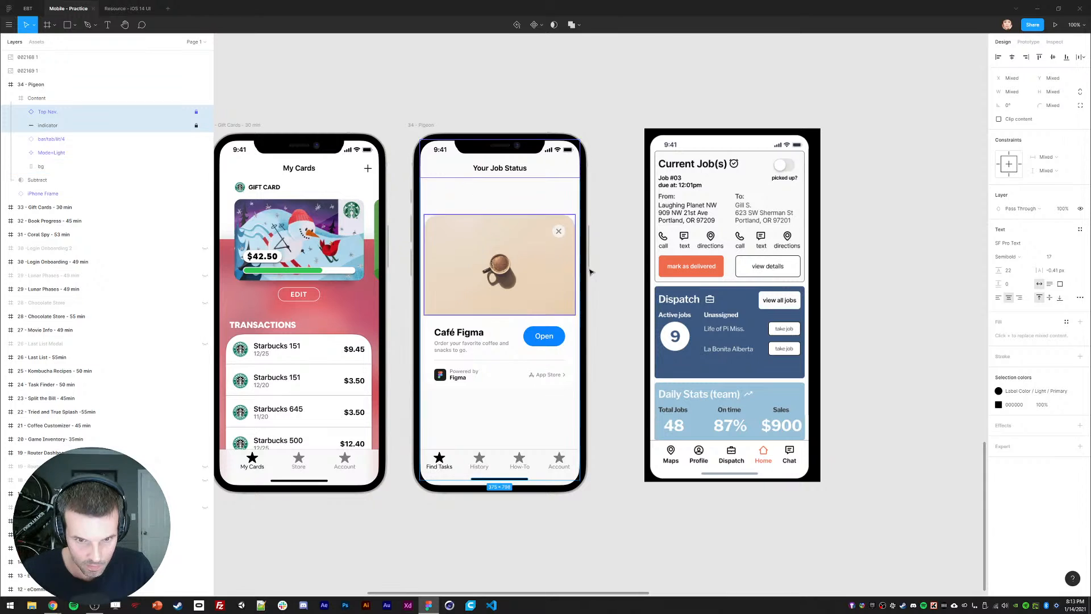
Step: Delete the close button from the Mode=Light card
click(483, 343)
ctrl+click(468, 253)
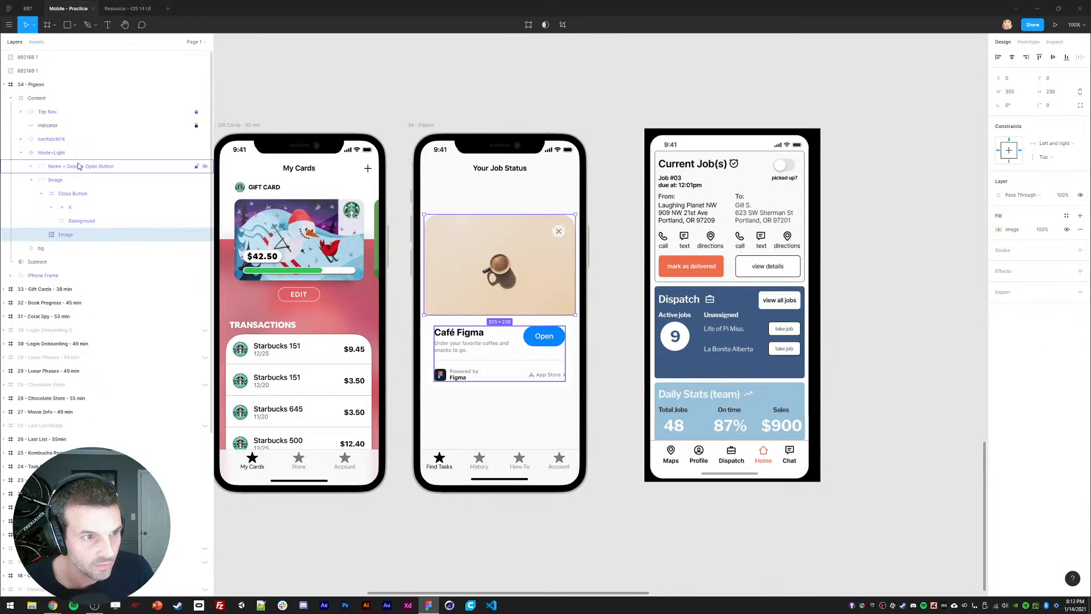
click(51, 152)
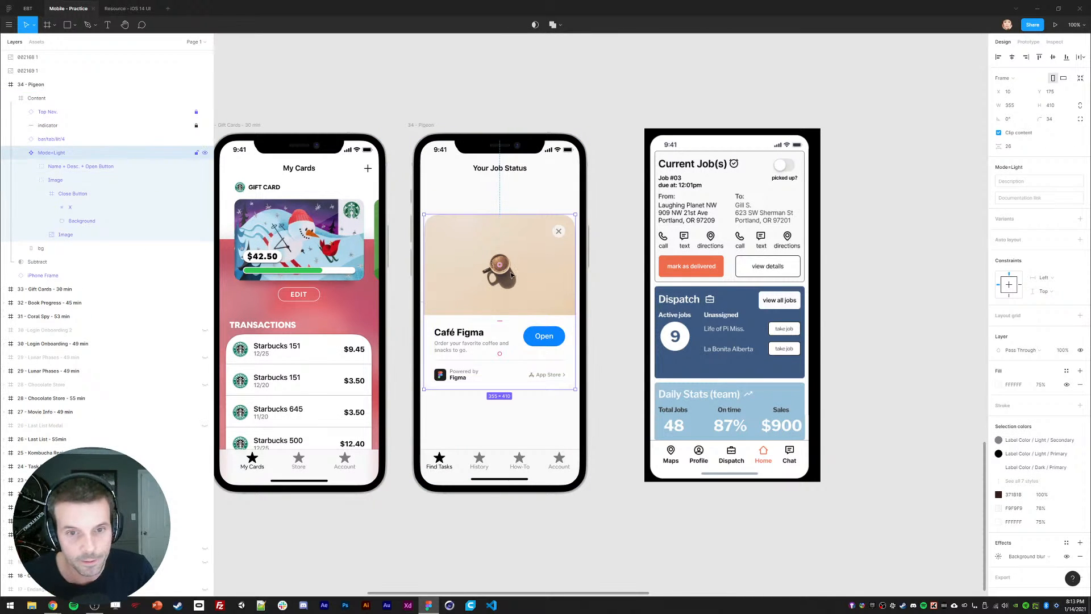
click(558, 232)
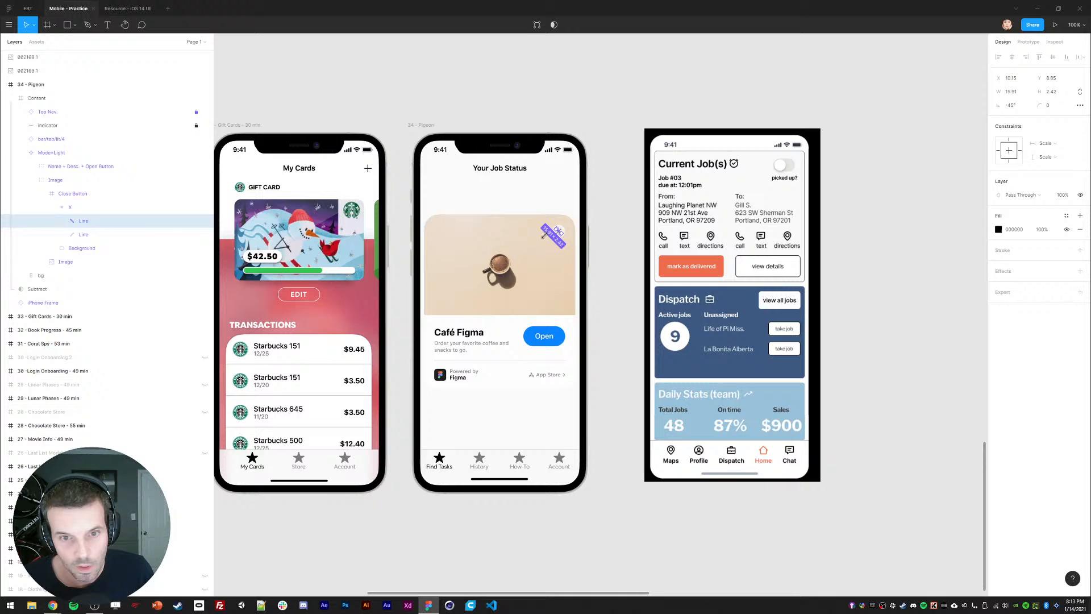
key(Delete)
click(64, 192)
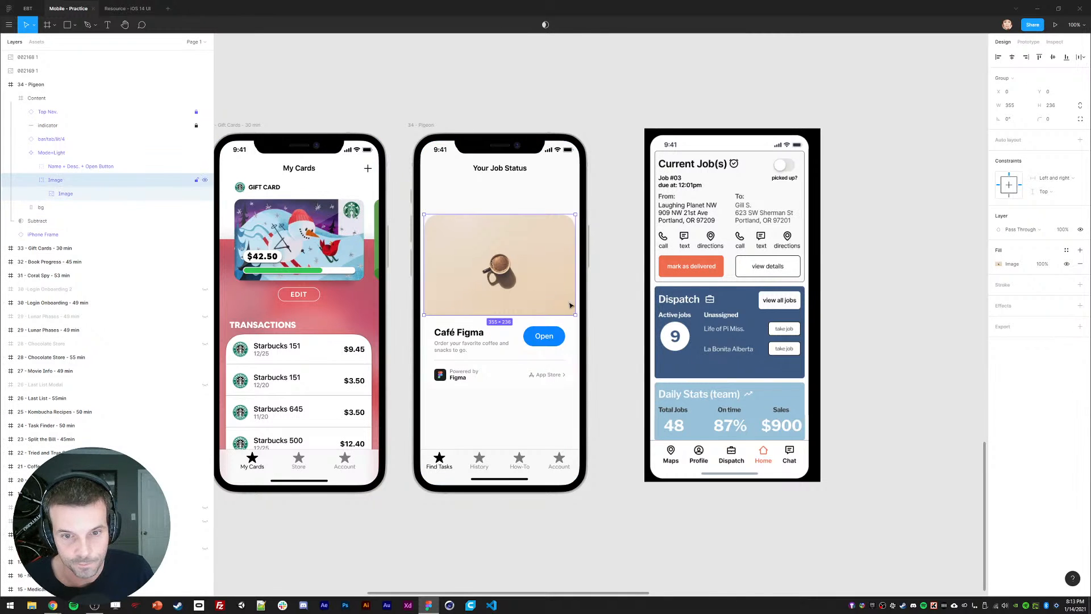
click(601, 304)
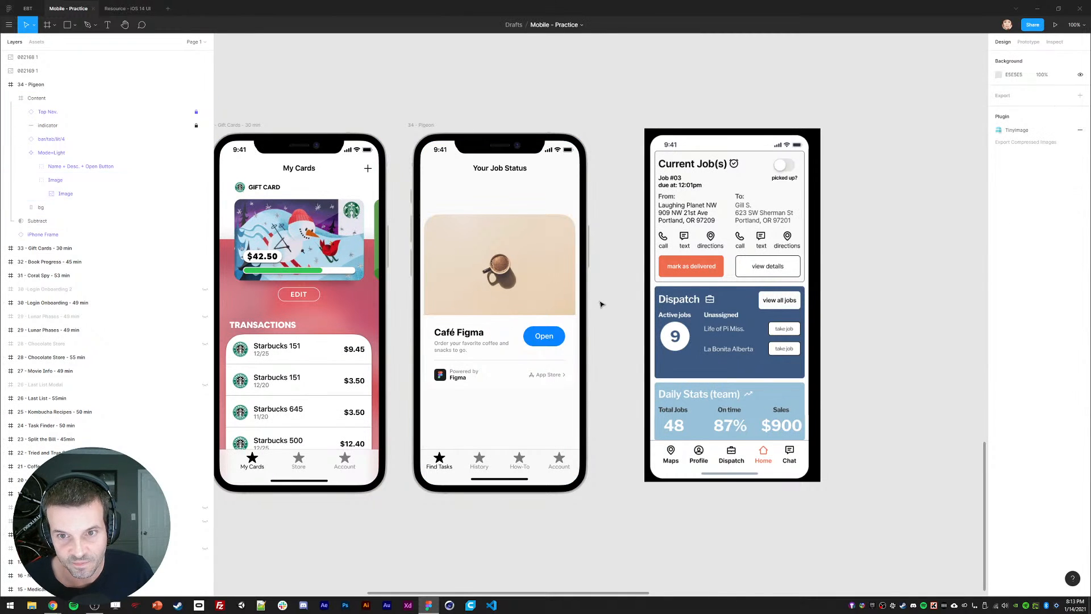
Step: Paste a copy of the Café Figma title above the coffee image
ctrl+click(452, 334)
drag(451, 334, 454, 217)
key(Delete)
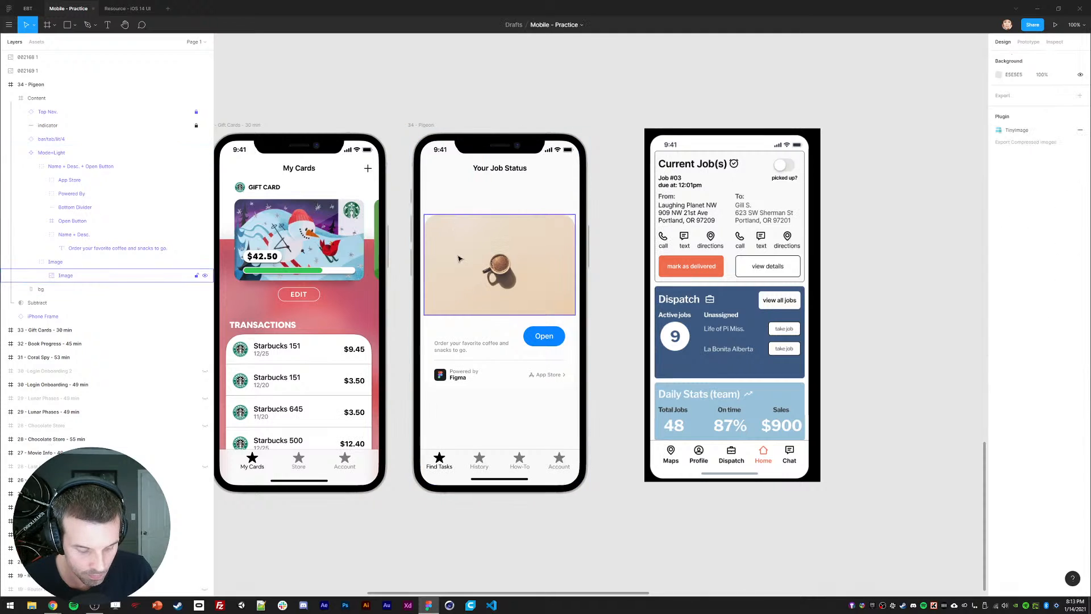
key(ctrl+z)
key(ctrl+z)
key(ctrl+v)
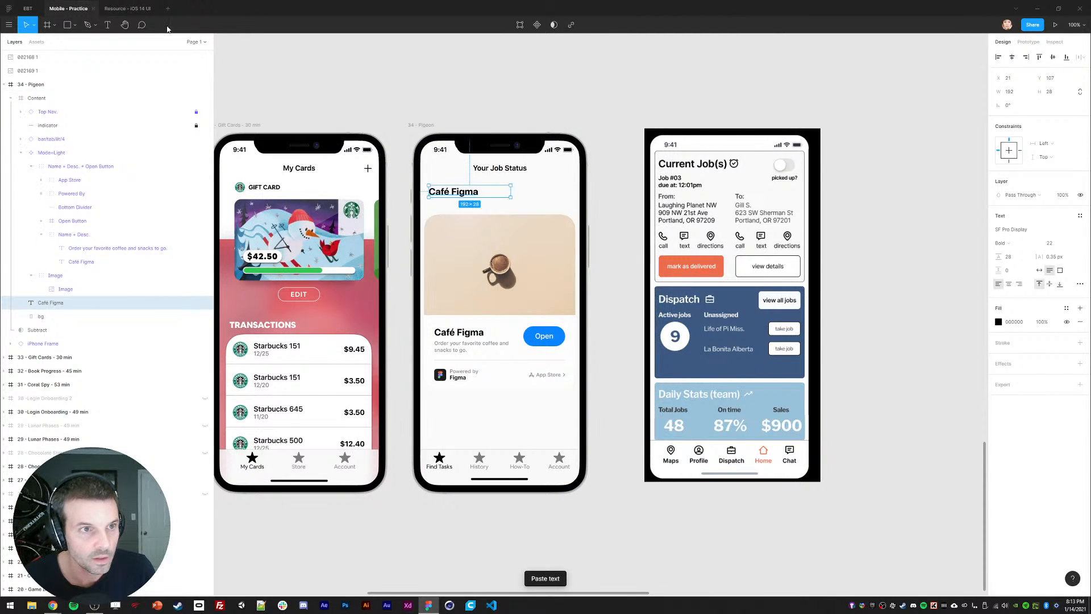
Step: Browse the iOS 14 UI resource file's Notifications, Widgets, Keyboard, Top Nav. Bar and Menus frames
click(139, 9)
drag(426, 223, 903, 239)
mouse_move(342, 233)
mouse_down()
mouse_move(749, 237)
mouse_move(871, 218)
mouse_up()
drag(549, 314, 909, 272)
drag(603, 295, 915, 288)
drag(681, 317, 862, 314)
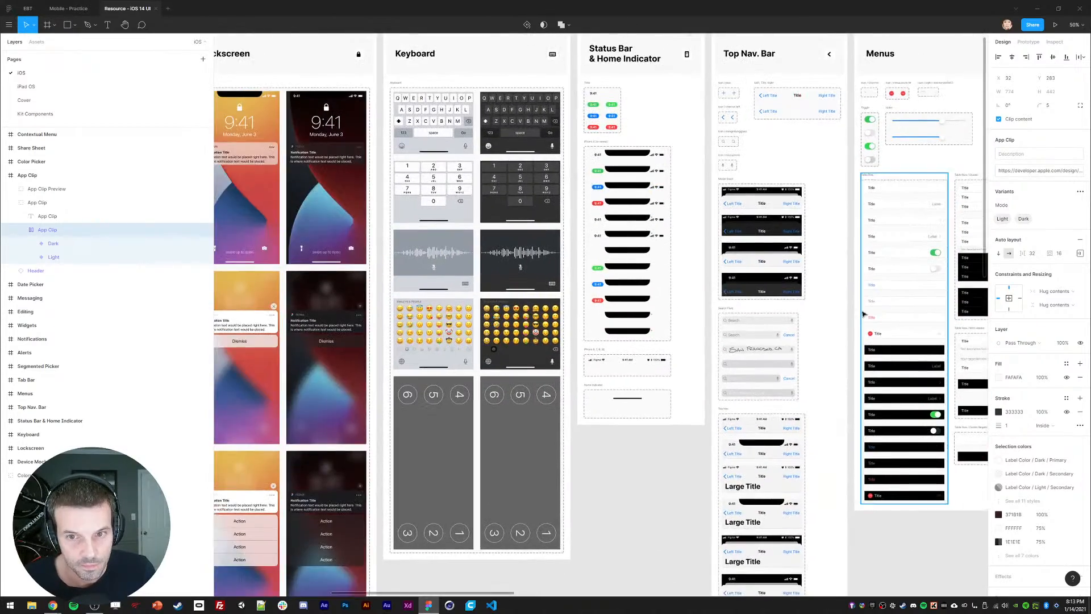
scroll(827, 357, down, 2)
drag(724, 341, 758, 331)
scroll(757, 332, down, 2)
Step: Look over the Alerts, Tab Bar and Color Picker frames, inspecting the alert's Title Here text, then return
mouse_move(853, 330)
mouse_down()
mouse_move(568, 335)
mouse_move(692, 333)
mouse_move(489, 351)
mouse_up()
scroll(654, 314, up, 2)
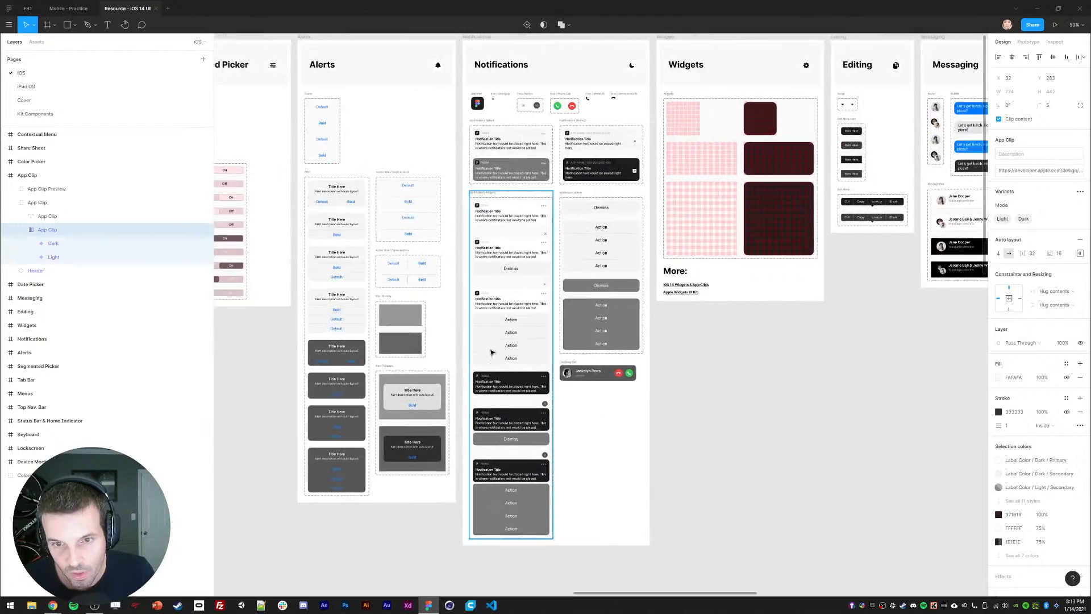
mouse_move(779, 334)
mouse_down()
mouse_move(679, 343)
mouse_move(528, 384)
mouse_up()
drag(699, 357, 434, 361)
mouse_move(787, 352)
mouse_down()
mouse_move(455, 352)
mouse_move(806, 344)
mouse_up()
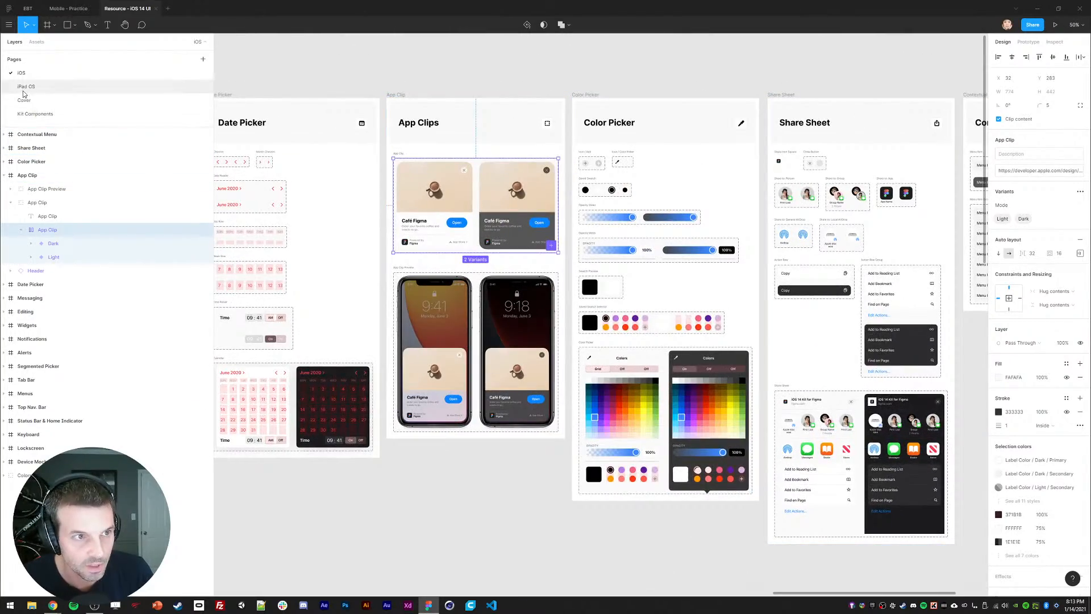
mouse_move(474, 310)
mouse_down()
mouse_move(946, 291)
mouse_move(746, 297)
mouse_up()
drag(500, 334, 833, 297)
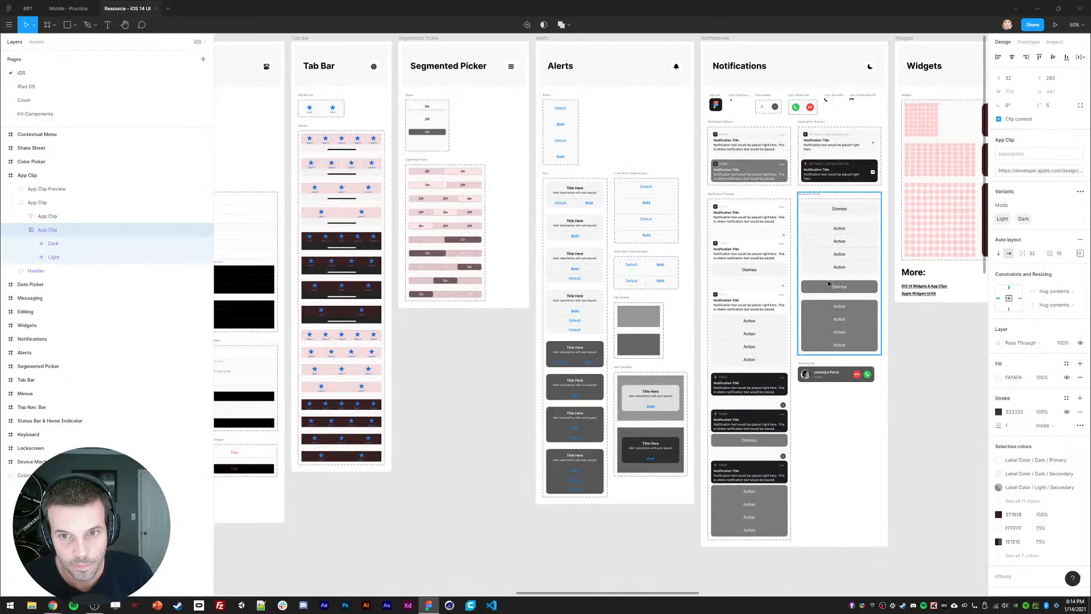
drag(477, 389, 637, 400)
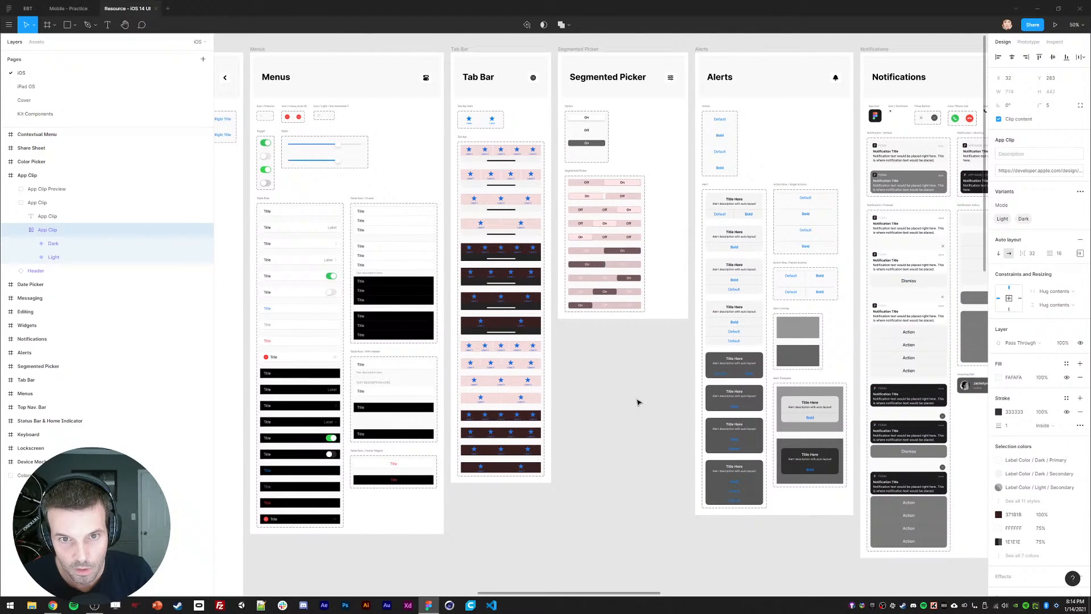
ctrl+click(734, 200)
click(68, 8)
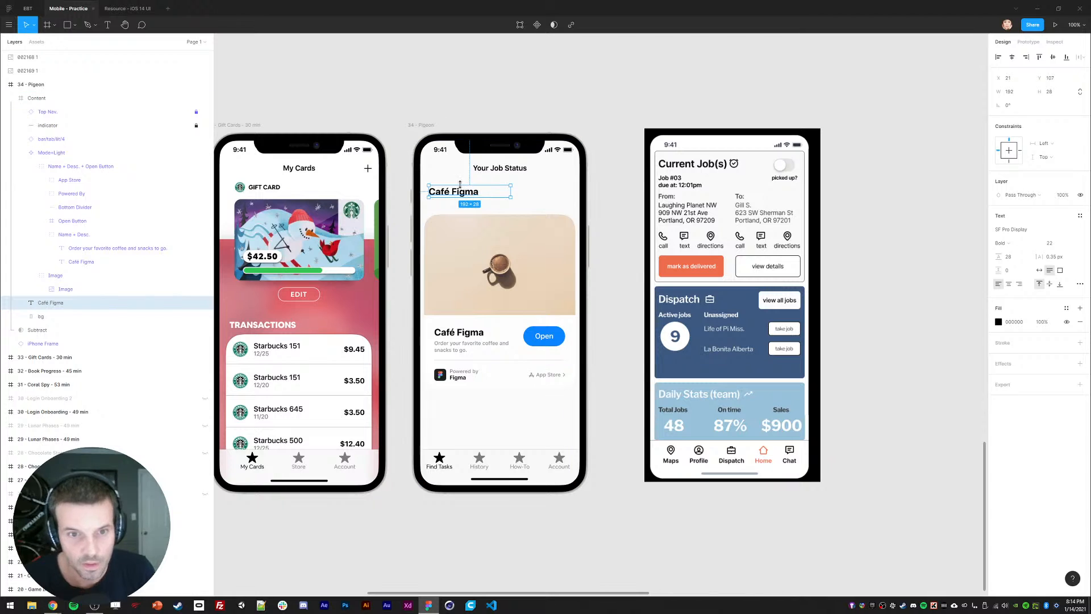
Step: Retype the copied title as 'Current Jobs', make it auto-width, and set X to 16
key(Return)
text(Current Jobs)
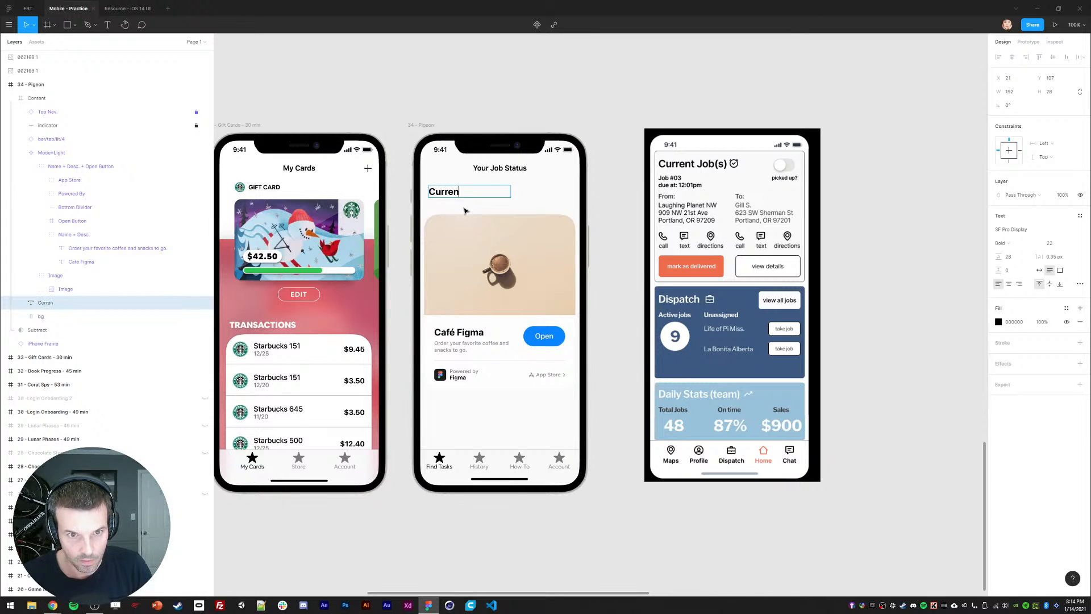
key(Escape)
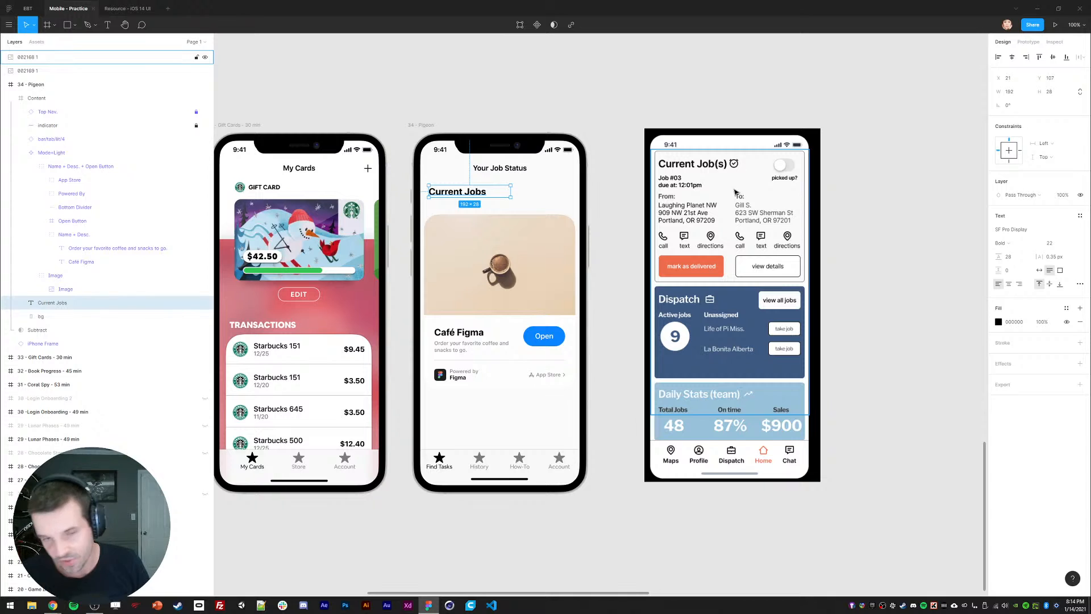
click(1039, 270)
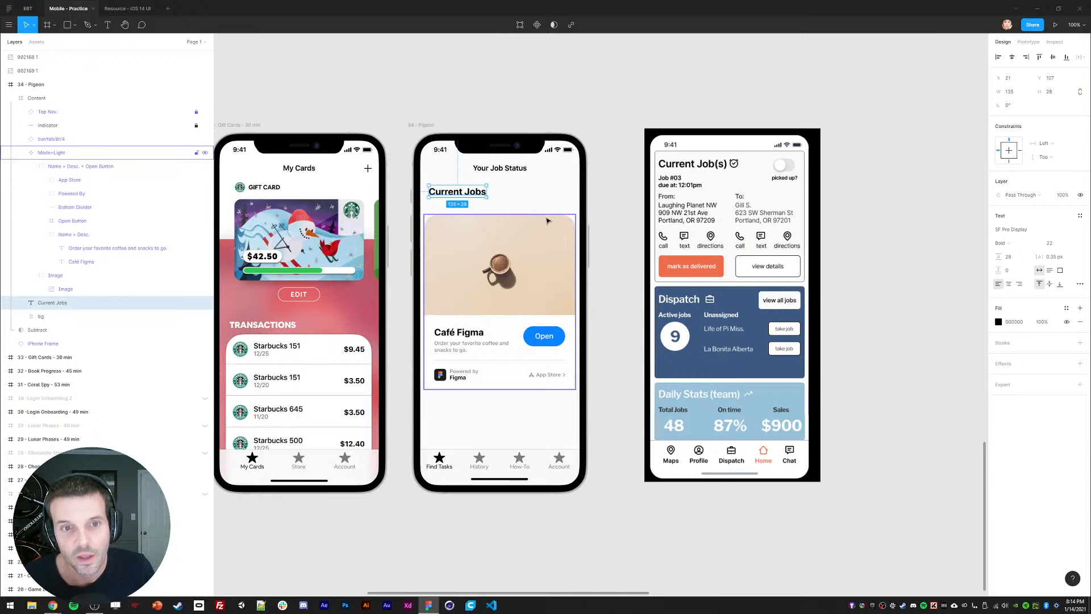
text(16)
key(Return)
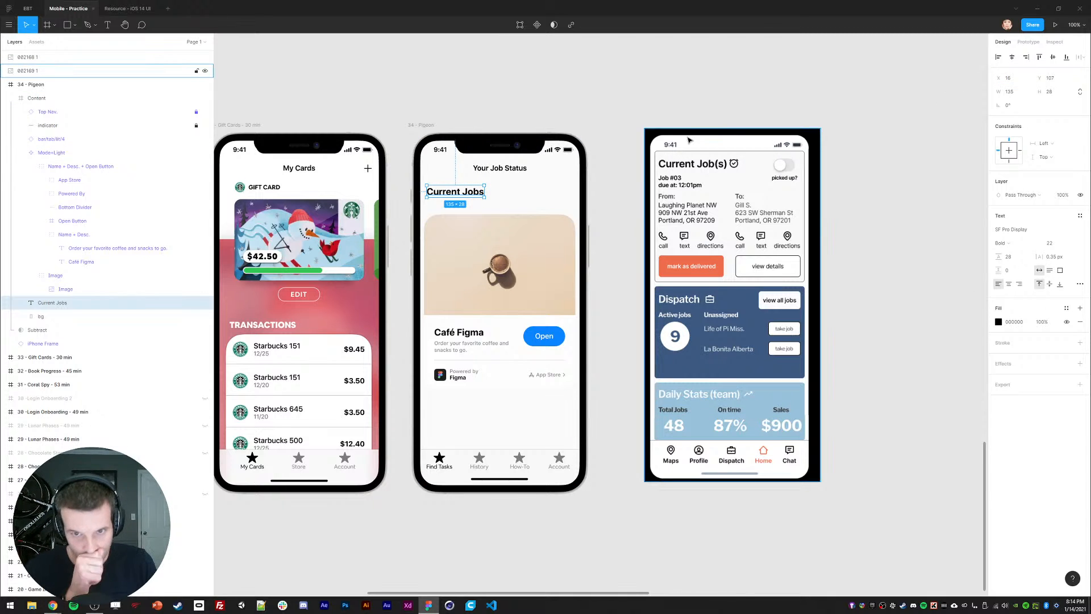
Step: Remove the trailing 's' so the heading reads 'Current Job'
key(Return)
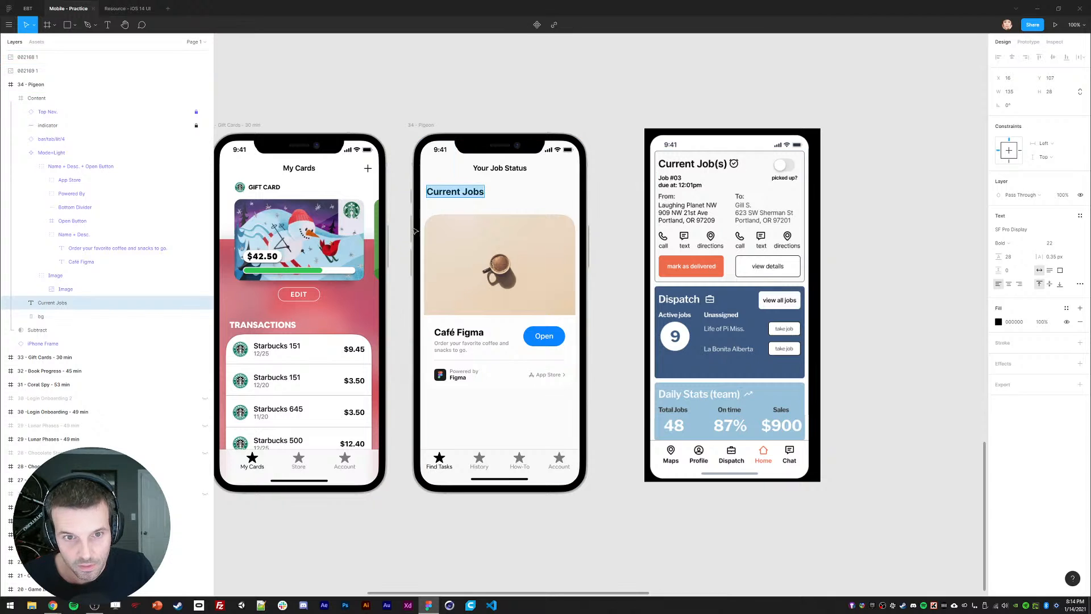
key(Right)
key(BackSpace)
key(Escape)
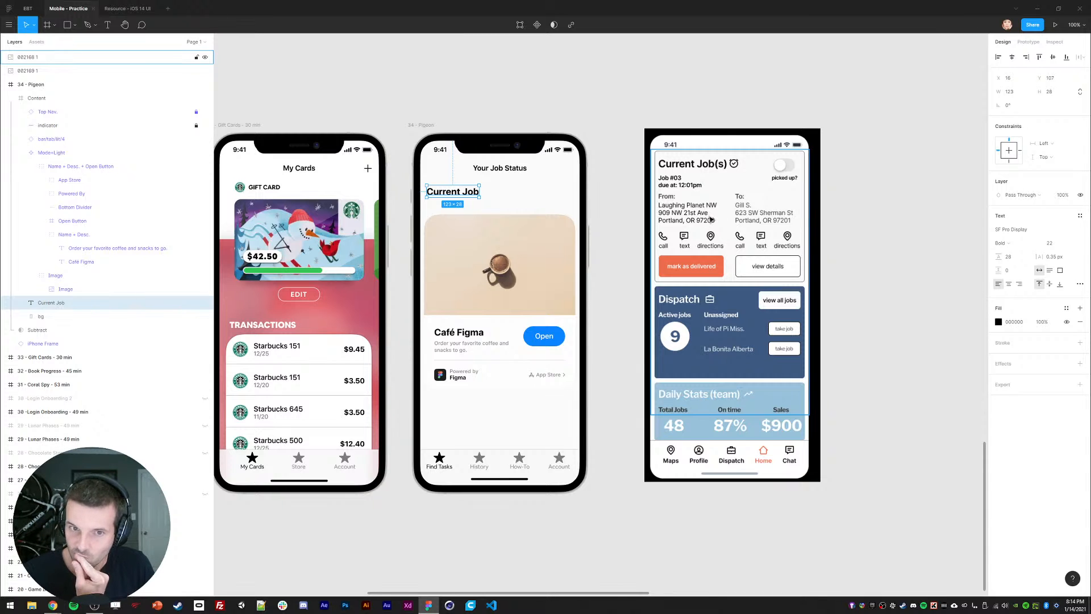
Step: Change the screen's bg layer fill to F4F4F4
click(475, 283)
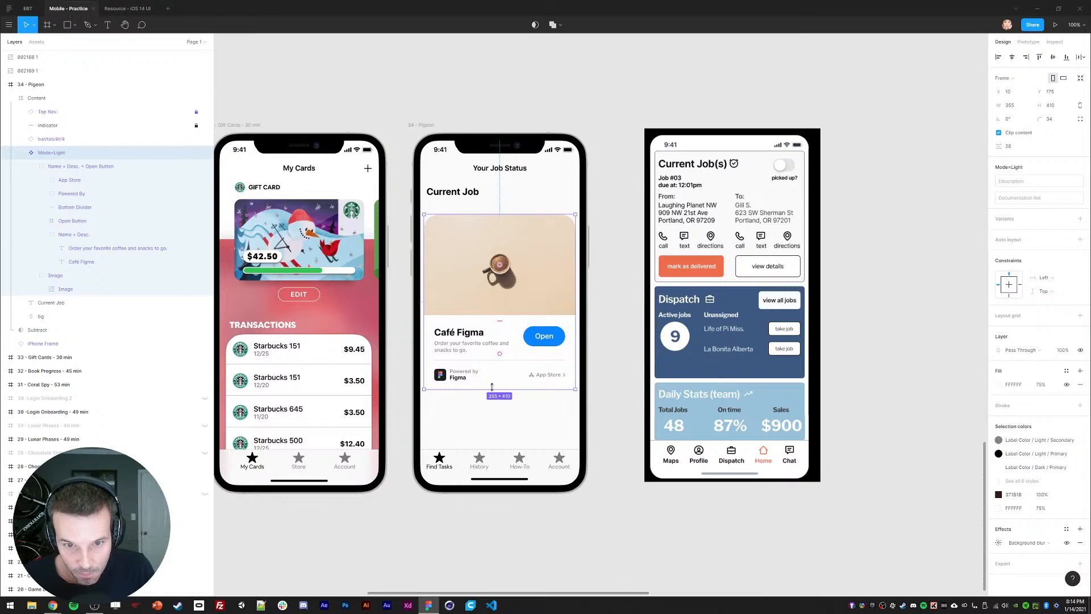
click(493, 409)
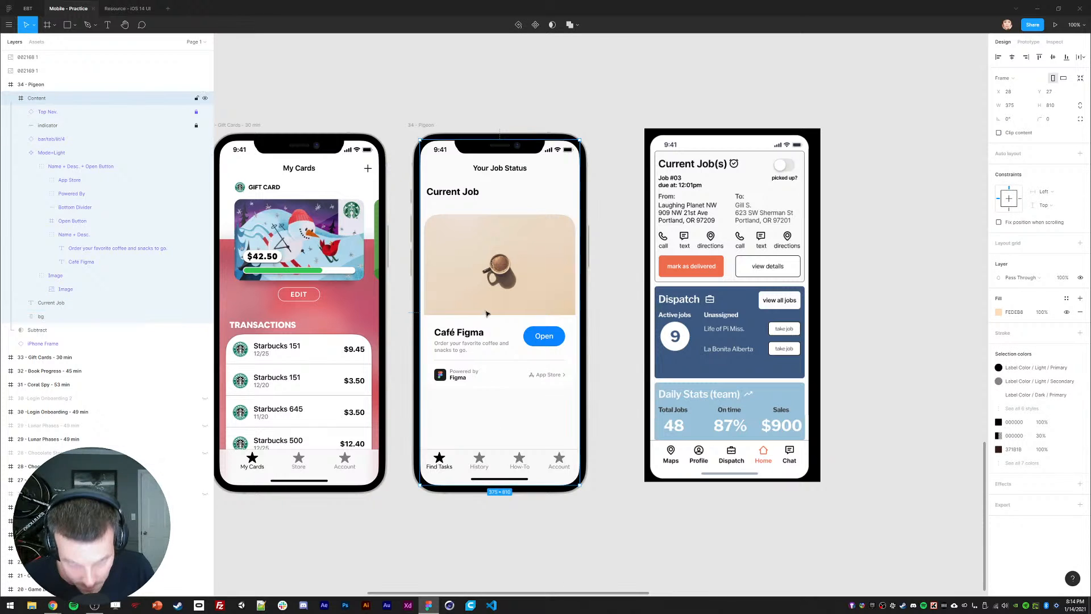
click(39, 317)
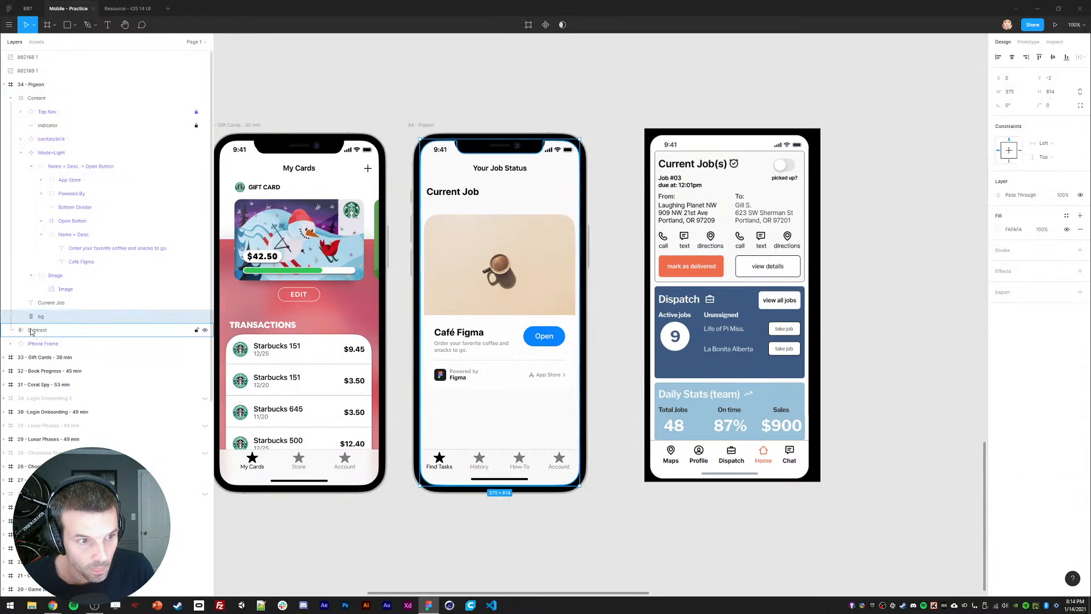
click(999, 230)
text(f4f4f4)
key(Return)
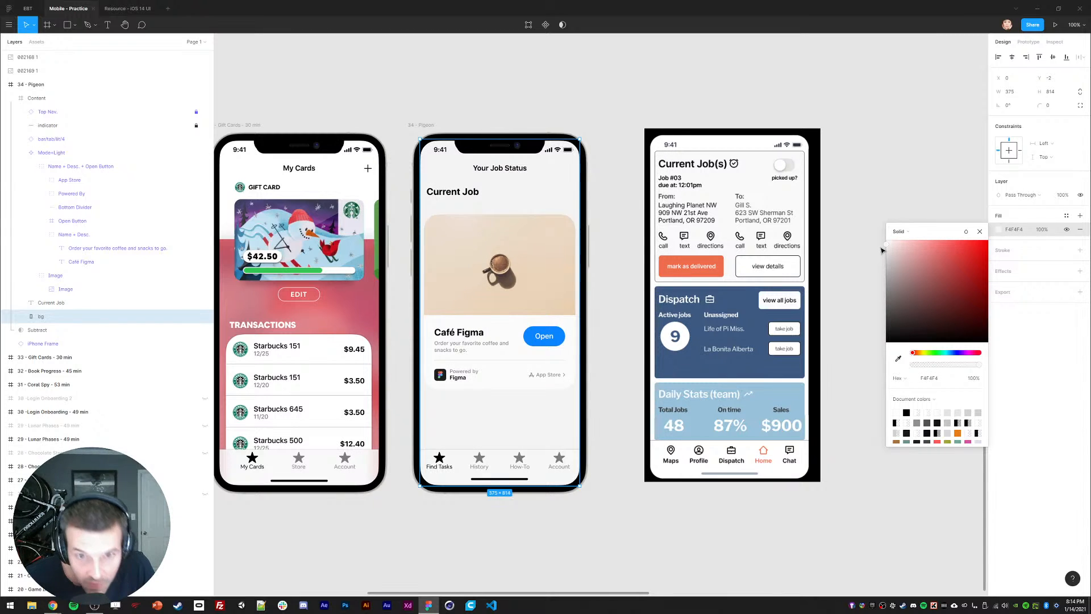
click(606, 257)
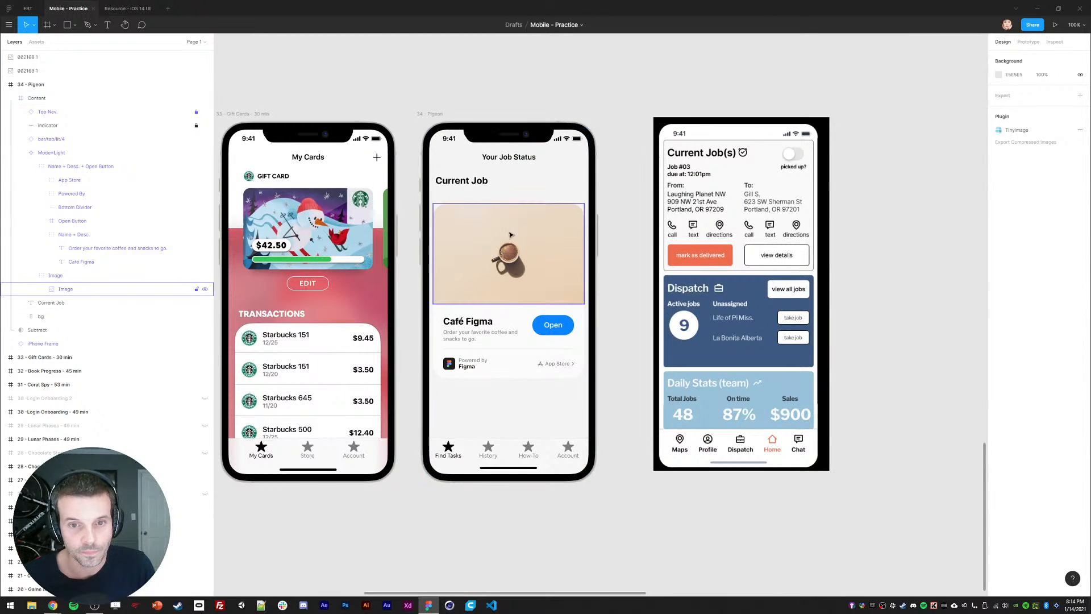
Step: Delete the coffee photo, move the Café Figma title up, and retype it as 'Job #3'
ctrl+click(512, 267)
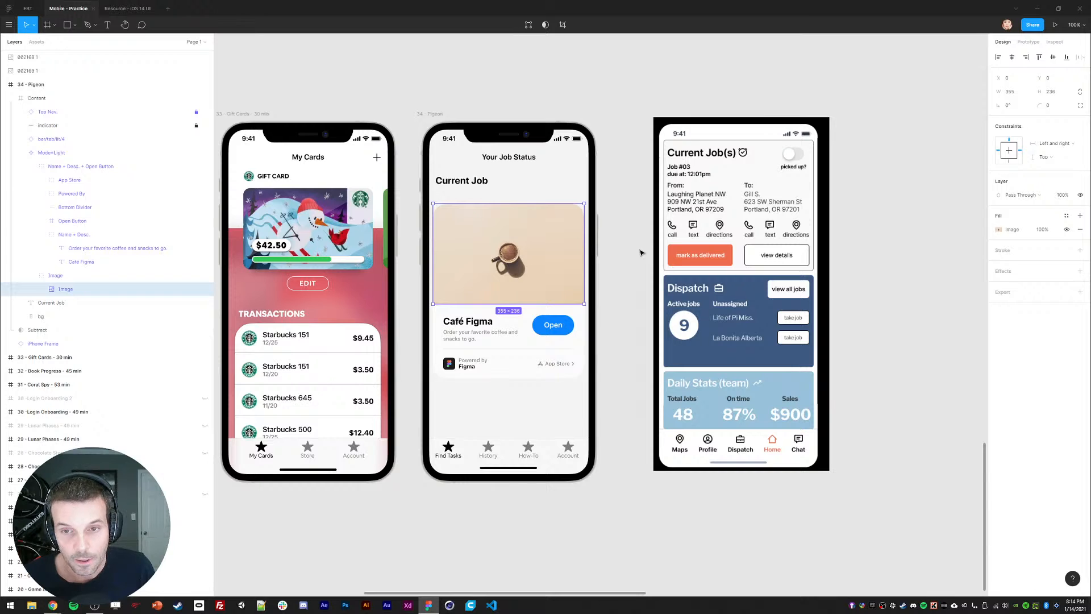
key(Delete)
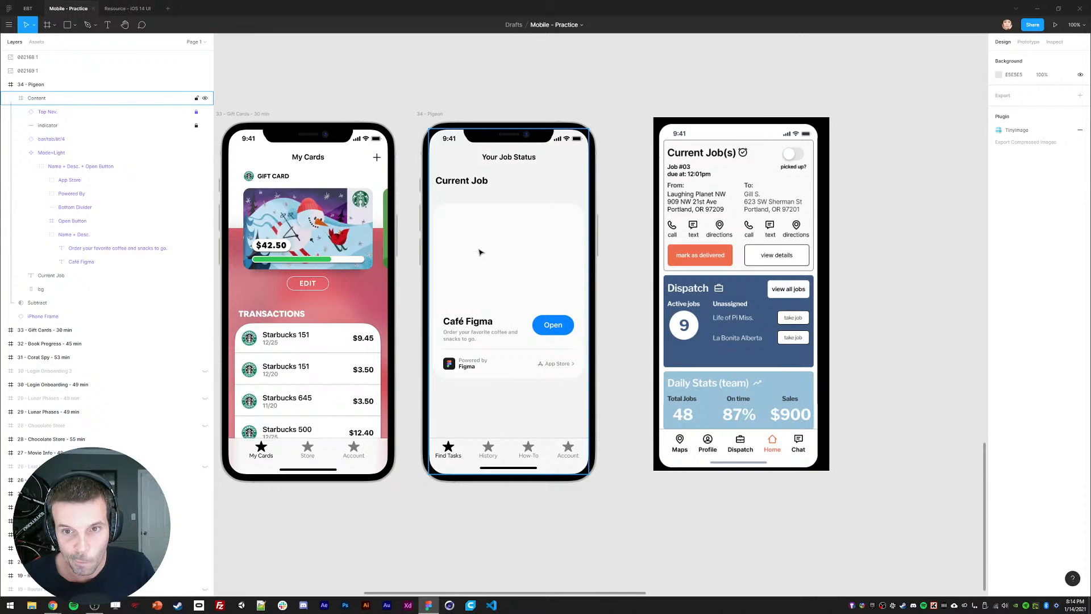
ctrl+click(461, 322)
drag(461, 322, 472, 266)
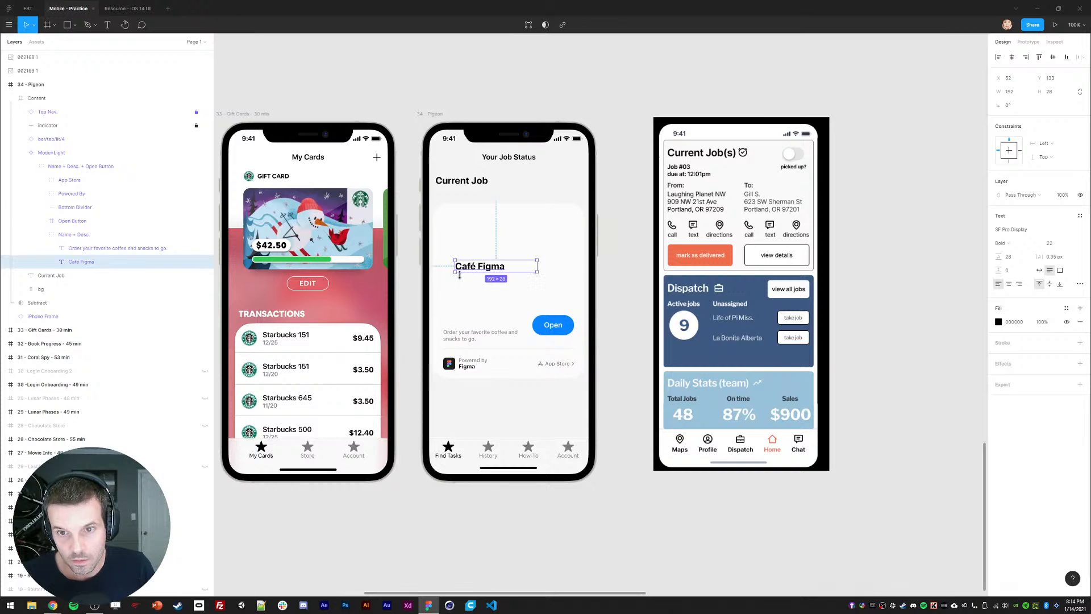
key(Return)
text(Job #3)
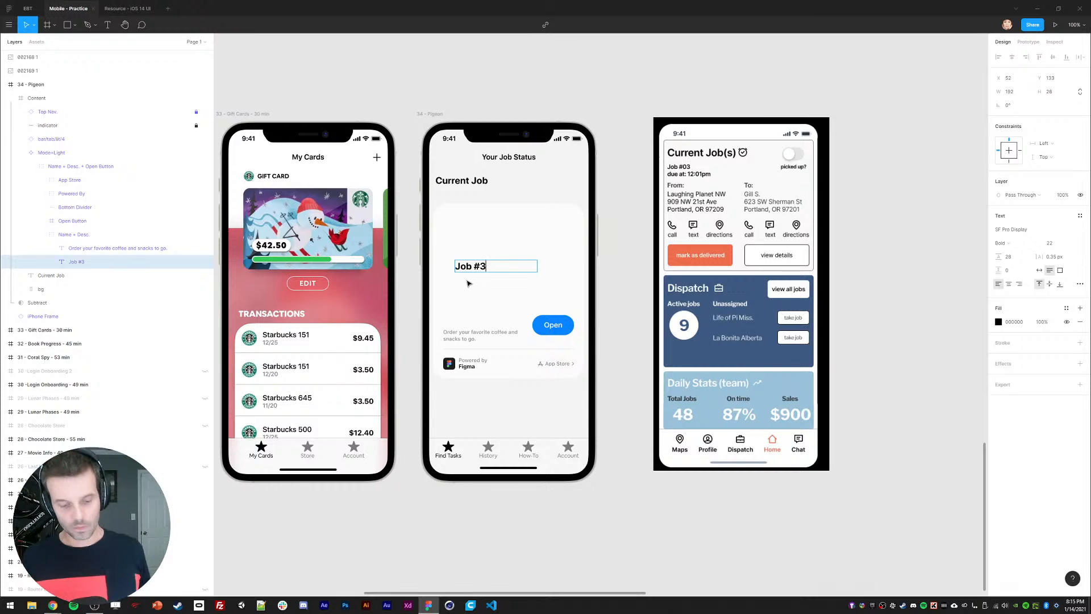
key(ctrl+a)
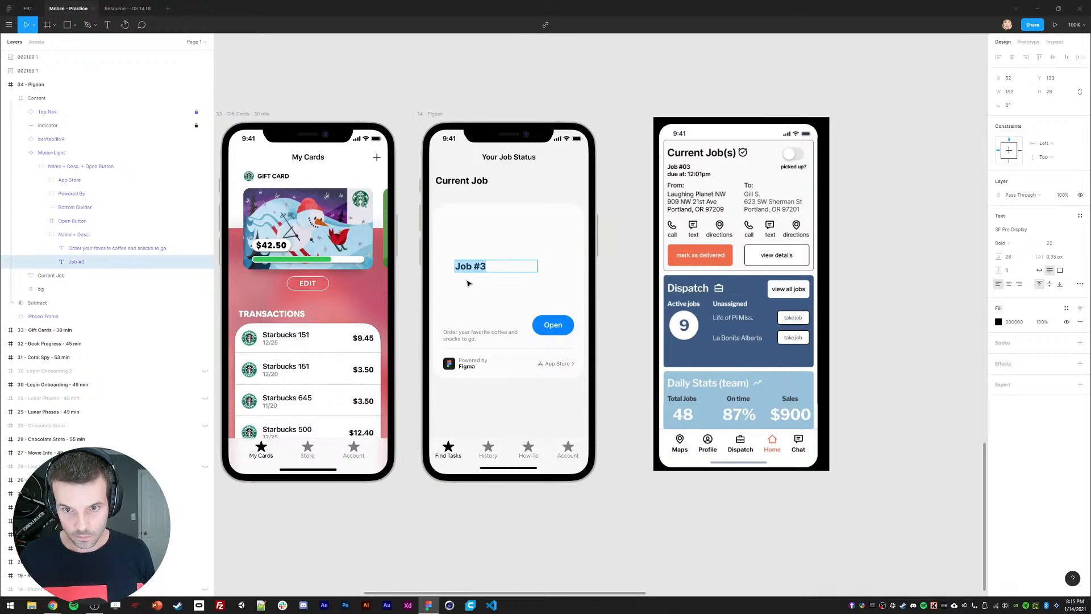
Step: Set Job #3 to 16 pt, auto-width, and move it to the card's top-left
key(Escape)
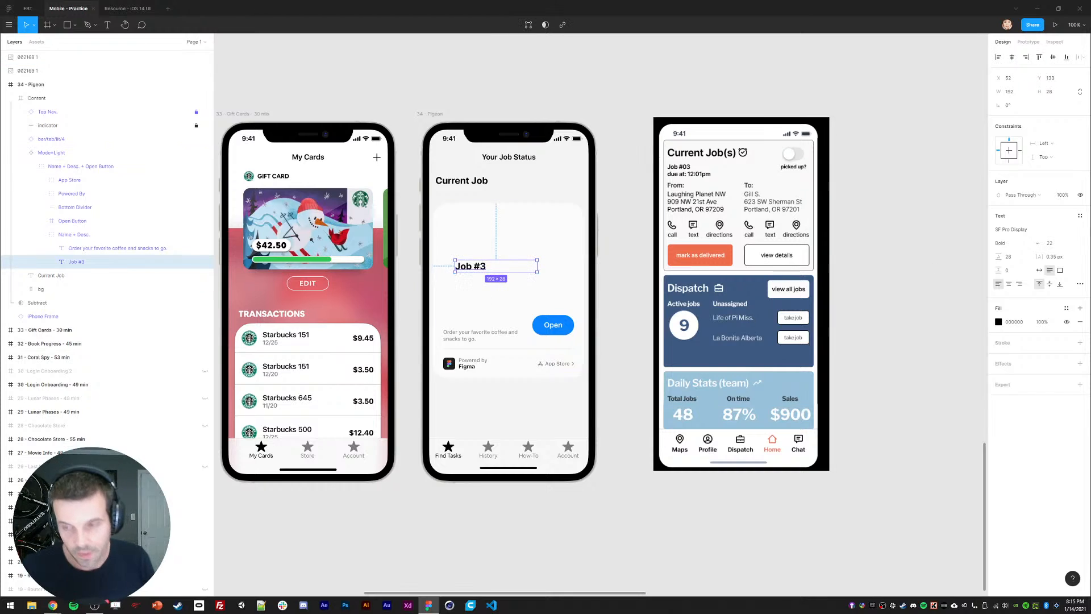
drag(1060, 244, 1029, 248)
text(16)
key(Return)
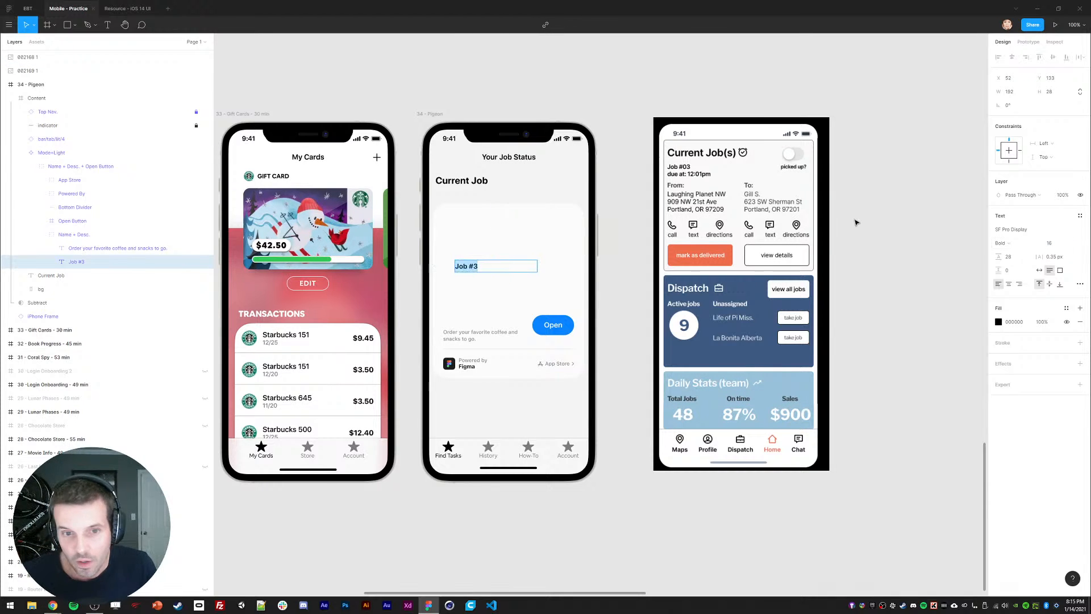
key(Escape)
click(1038, 271)
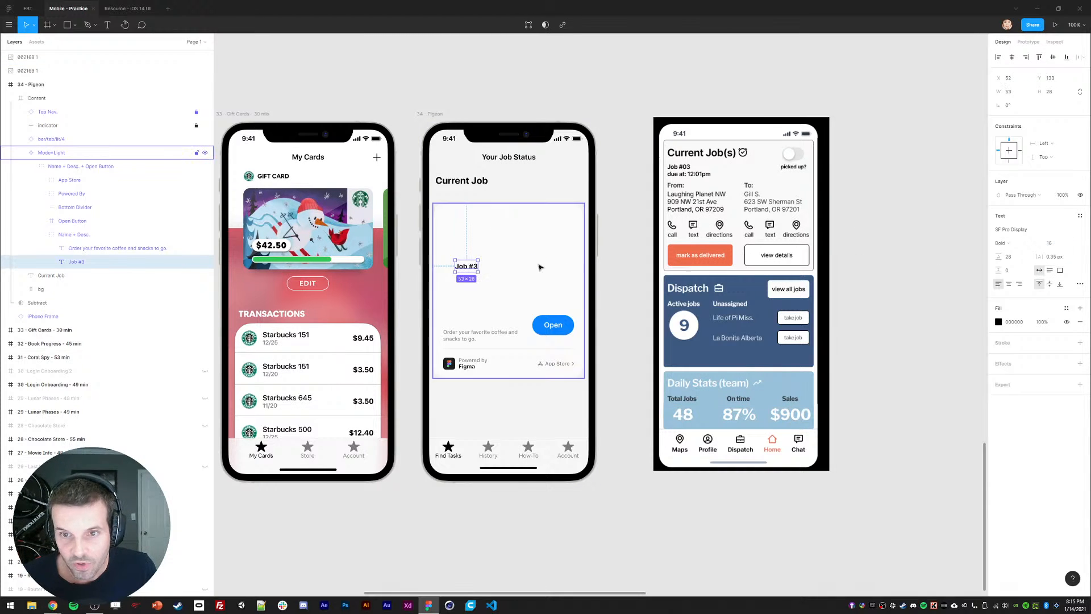
mouse_move(467, 260)
mouse_down()
mouse_move(461, 231)
mouse_move(460, 248)
mouse_up()
Step: Duplicate Job #3, change the copy to 'Due at 12:01pm', and place it just below
key(ctrl+d)
double_click(460, 247)
text(Du)
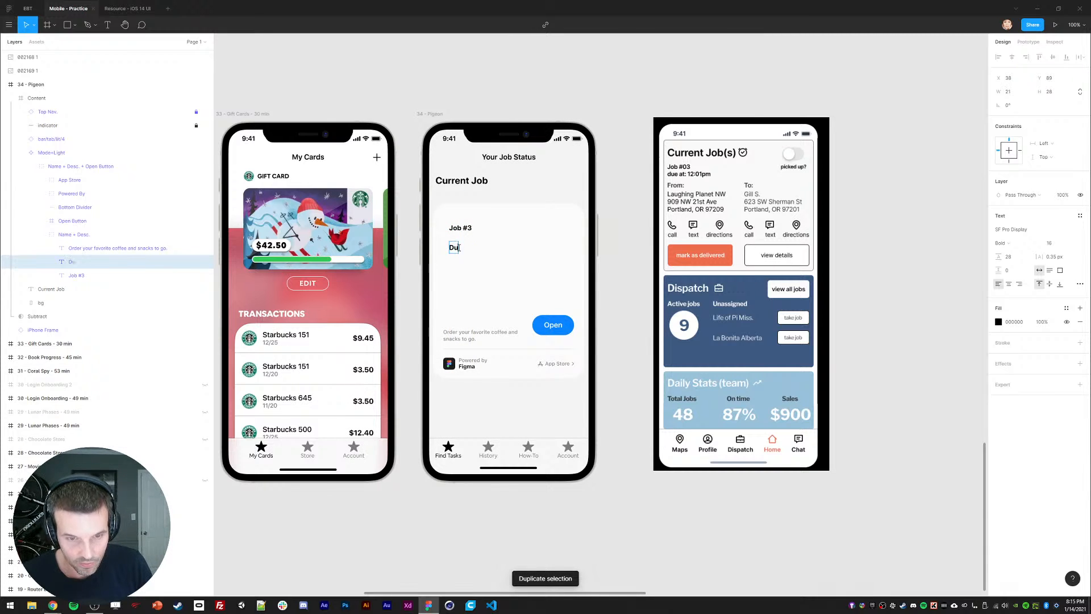
text(e at 12:01pm)
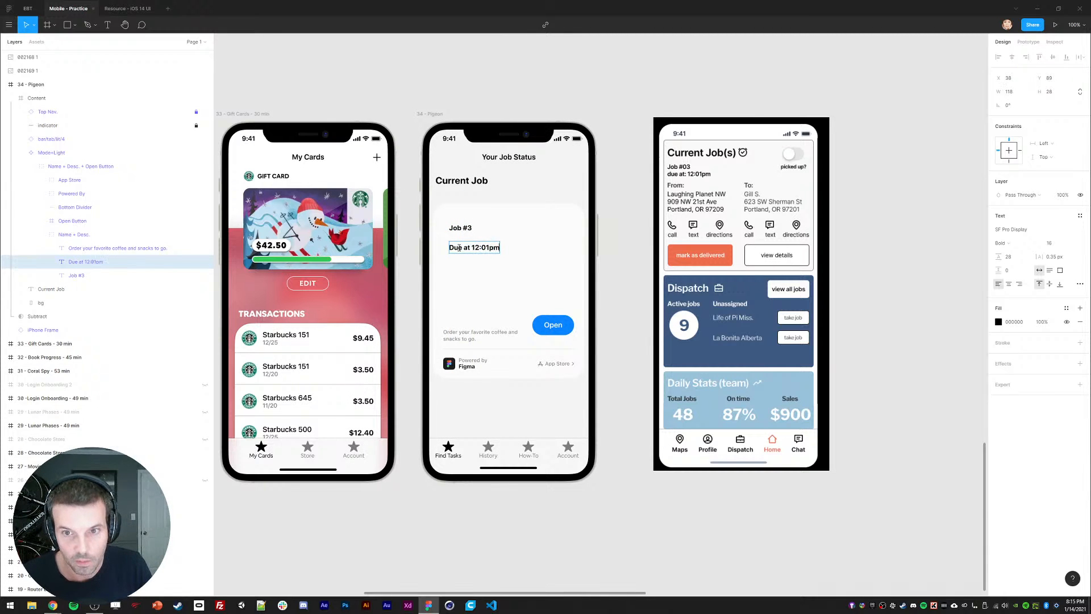
key(Escape)
double_click(489, 248)
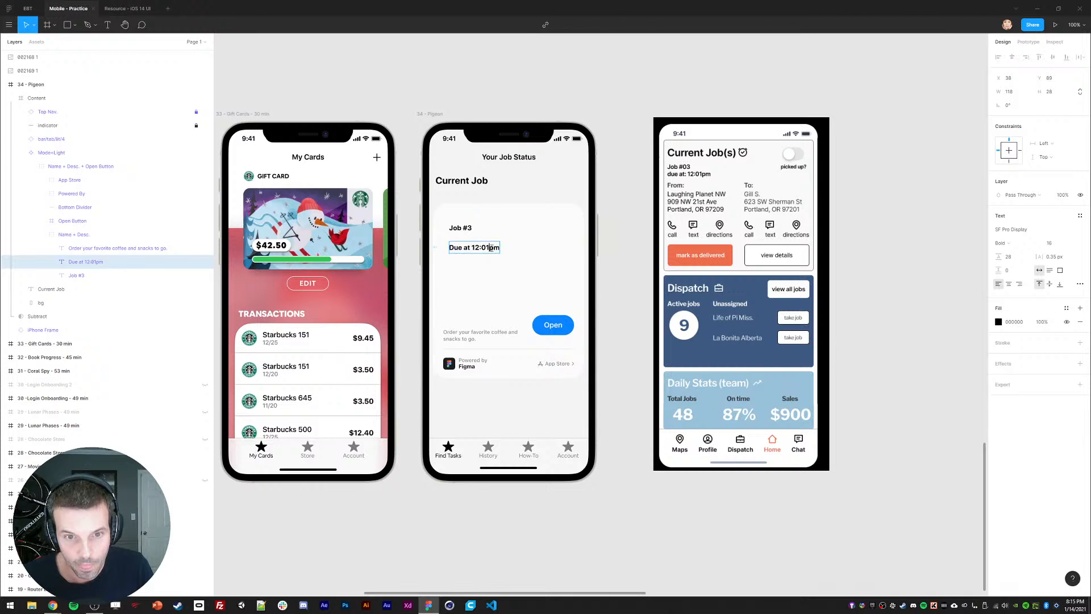
key(Escape)
drag(466, 250, 476, 268)
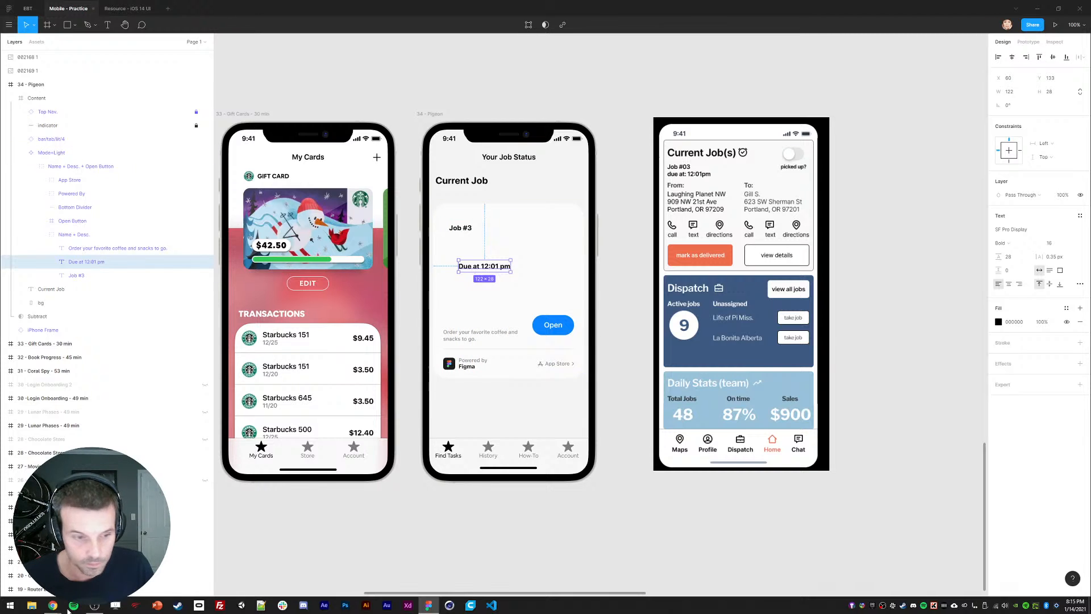
Step: Use the Material Design Icons plugin to search 'timer' and drop the av_timer icon beside the screen
click(9, 25)
mouse_move(23, 64)
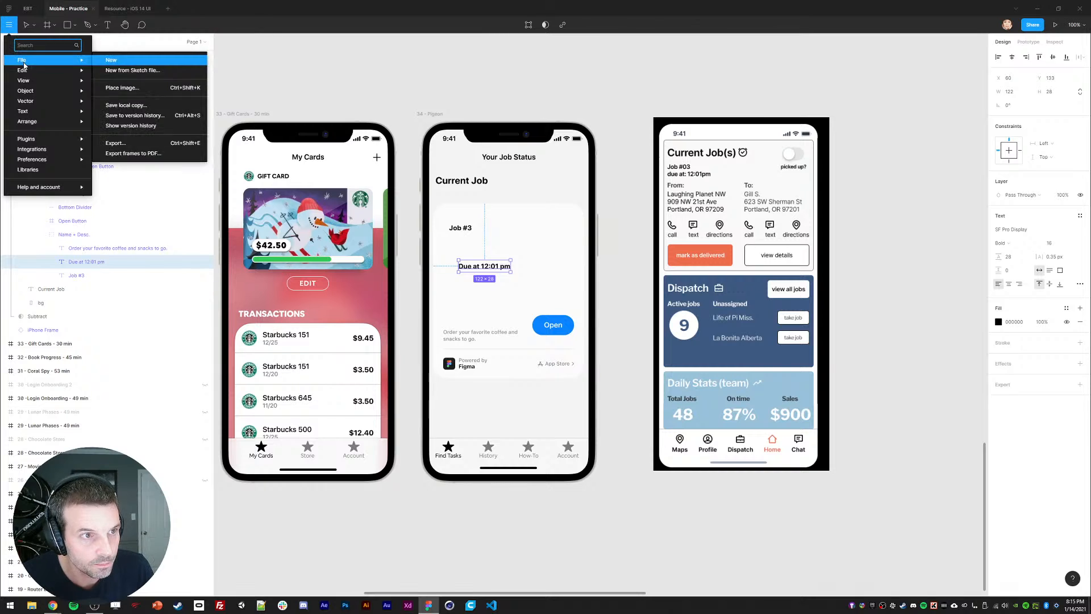
mouse_move(24, 140)
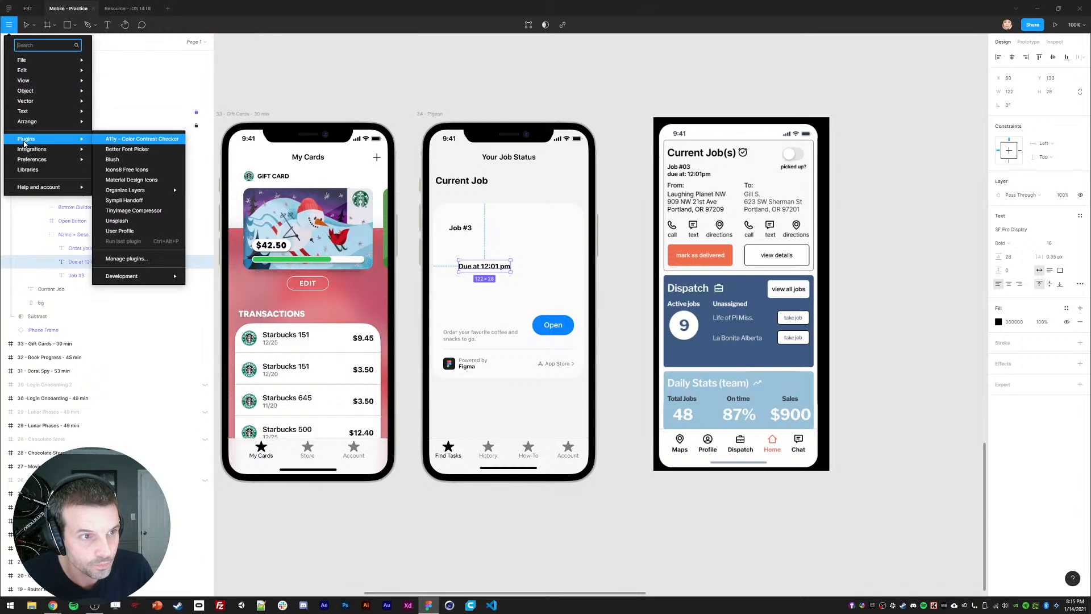
click(118, 182)
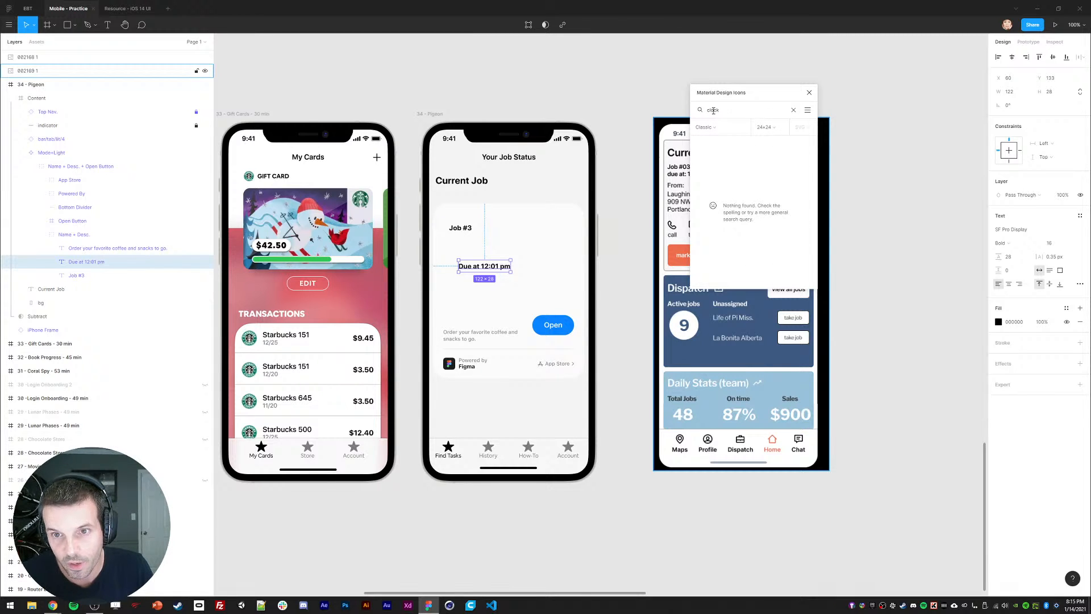
key(ctrl+a)
text(timer)
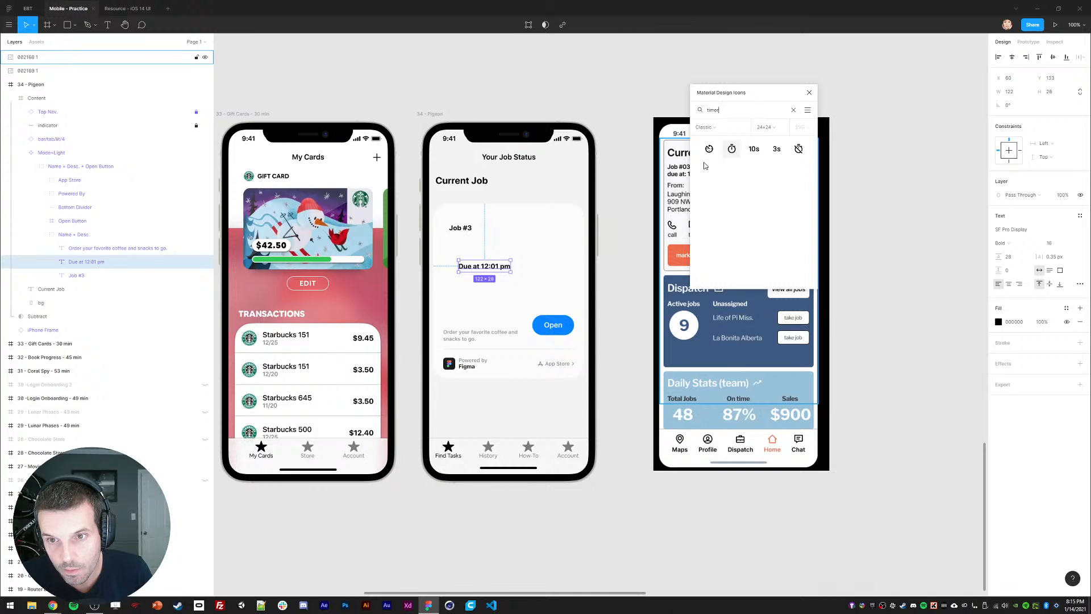
drag(709, 153, 628, 236)
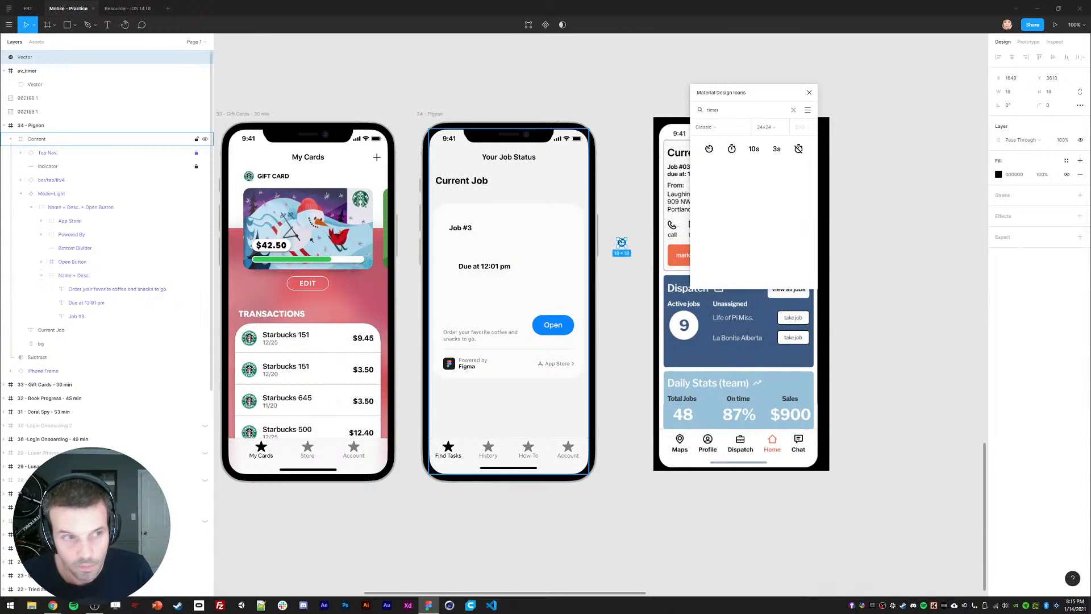
Step: Cut the timer icon's vector and delete the leftover av_timer layer
click(29, 71)
key(ctrl+x)
click(12, 59)
key(Delete)
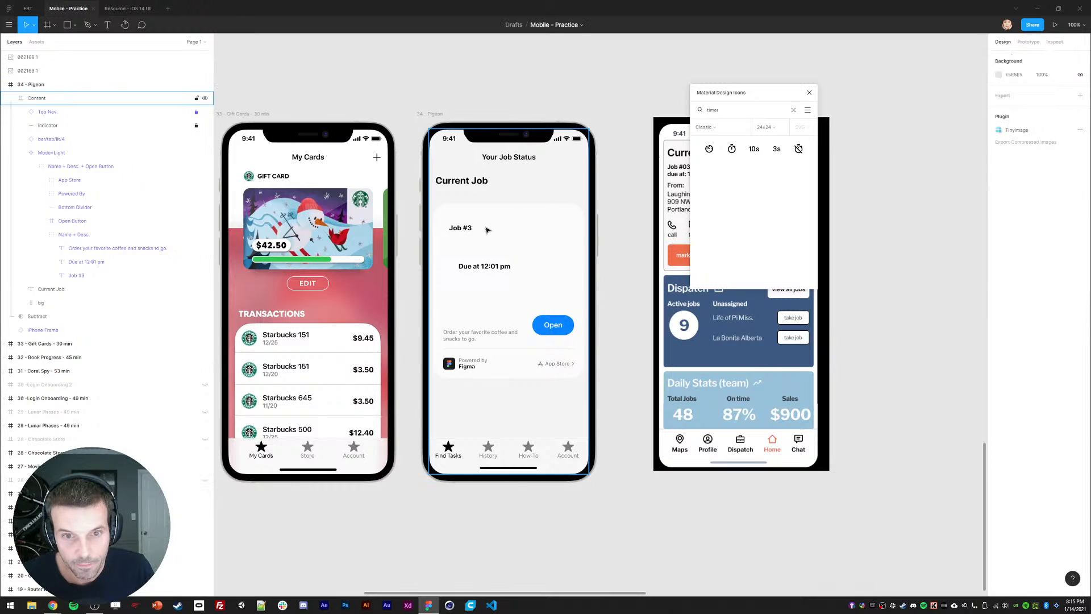
Step: Delete the 'Due at' wording so the line reads '12:01 pm'
click(484, 267)
double_click(478, 269)
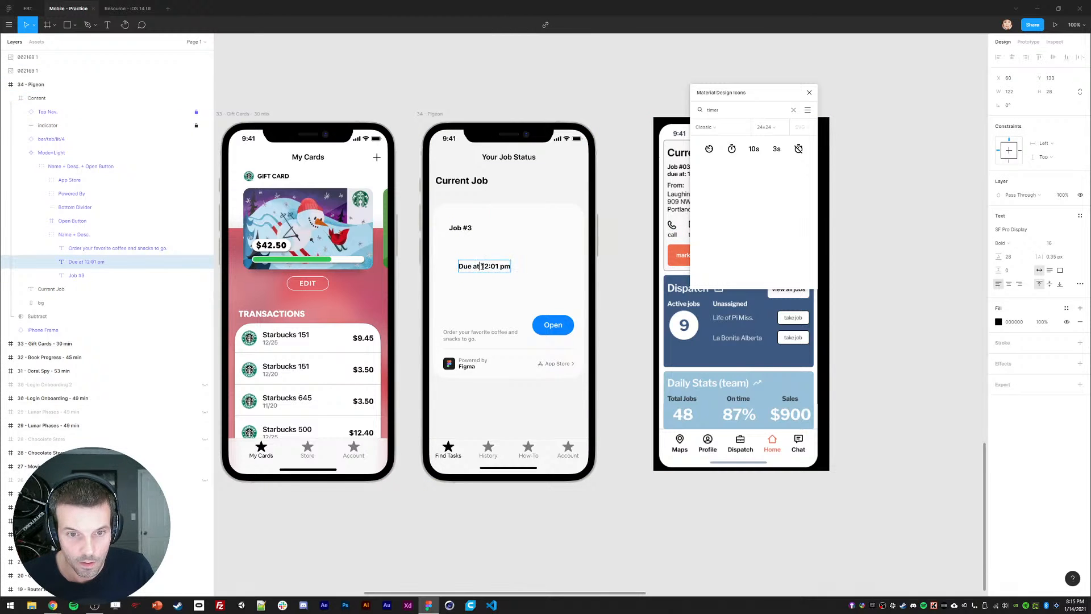
drag(481, 267, 458, 275)
key(BackSpace)
click(473, 279)
Step: Paste the timer icon beside 12:01 pm and nudge both up under Job #3
key(ctrl+v)
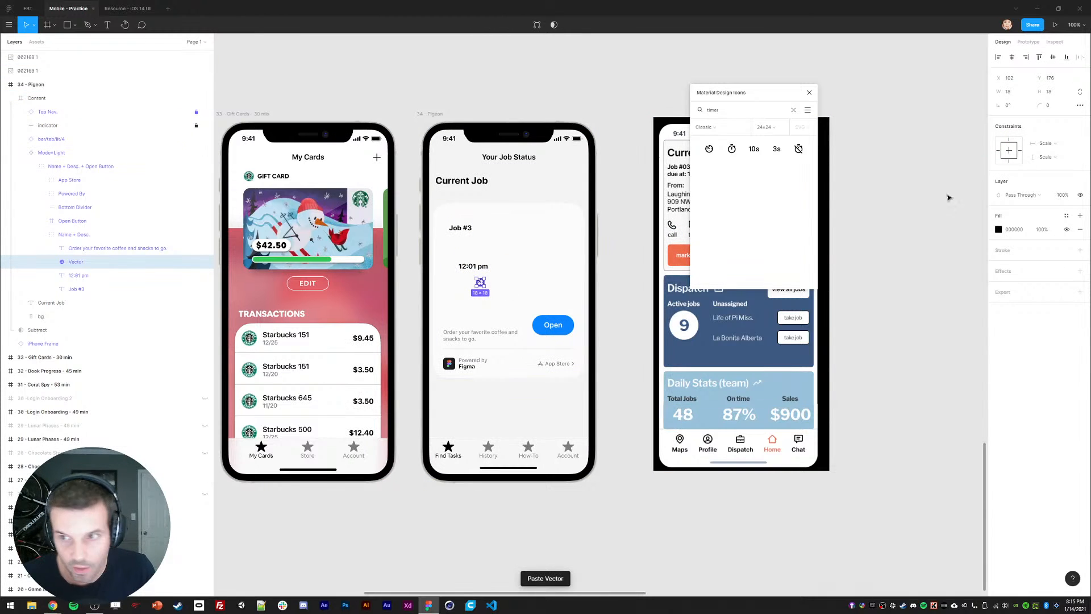
key(shift+Up)
key(shift+Up)
key(shift+Left)
key(shift+Left)
key(shift+Up)
key(shift+Left)
key(shift+Left)
key(shift+Left)
key(shift+Left)
key(shift+Left)
key(shift+Left)
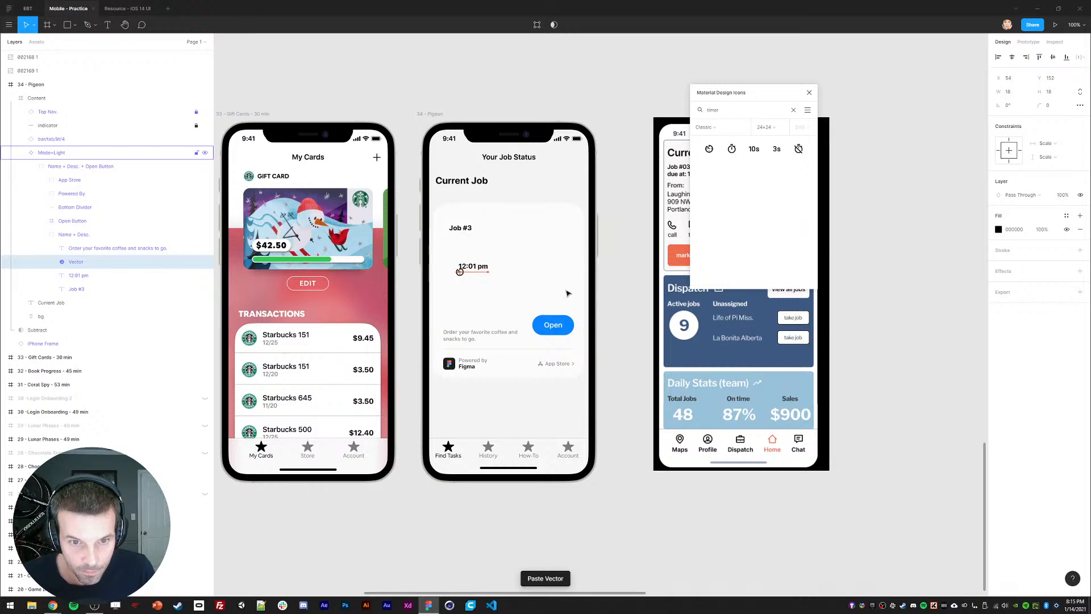
key(shift+Up)
key(shift+Up)
key(Down)
key(Down)
key(Left)
key(Left)
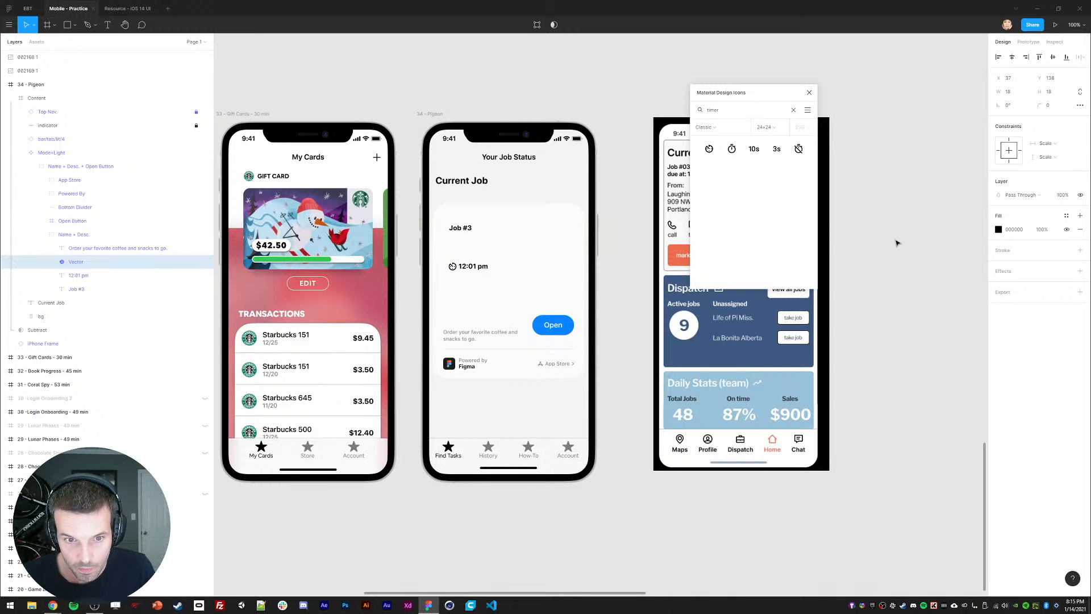
shift+click(476, 268)
key(shift+Up)
key(shift+Up)
key(shift+Up)
key(shift+Up)
key(shift+Up)
key(shift+Up)
key(shift+Up)
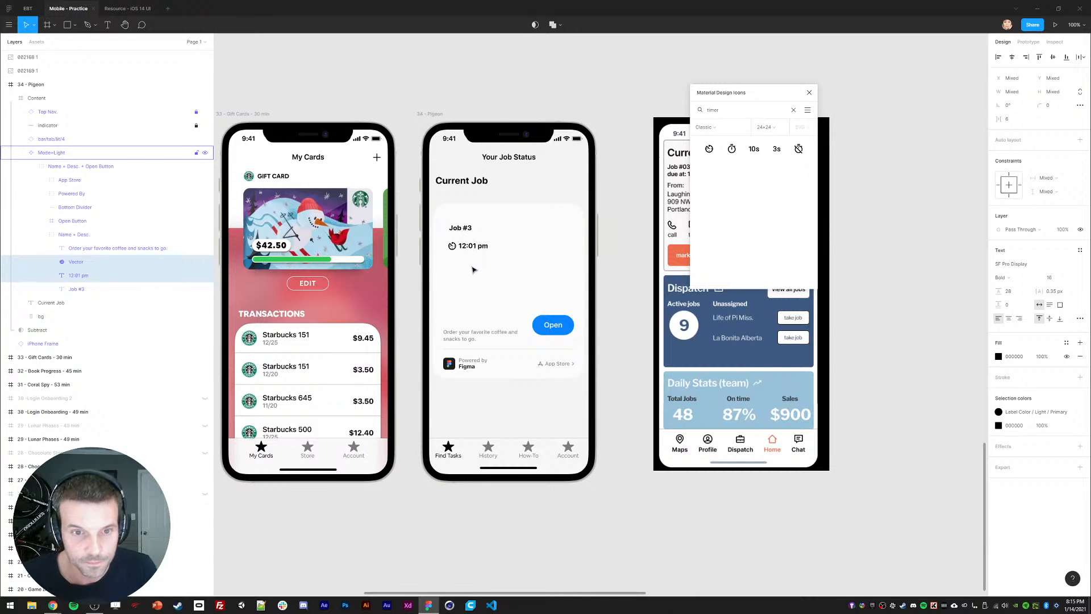
Step: Change the Job #3 title's font weight to Heavy
click(461, 228)
click(478, 182)
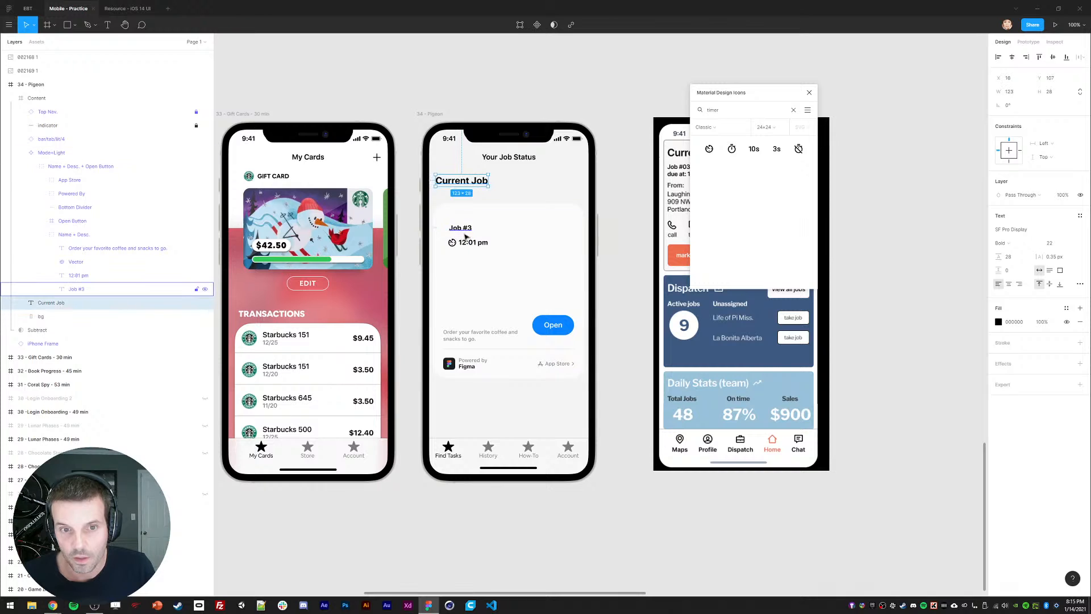
click(463, 230)
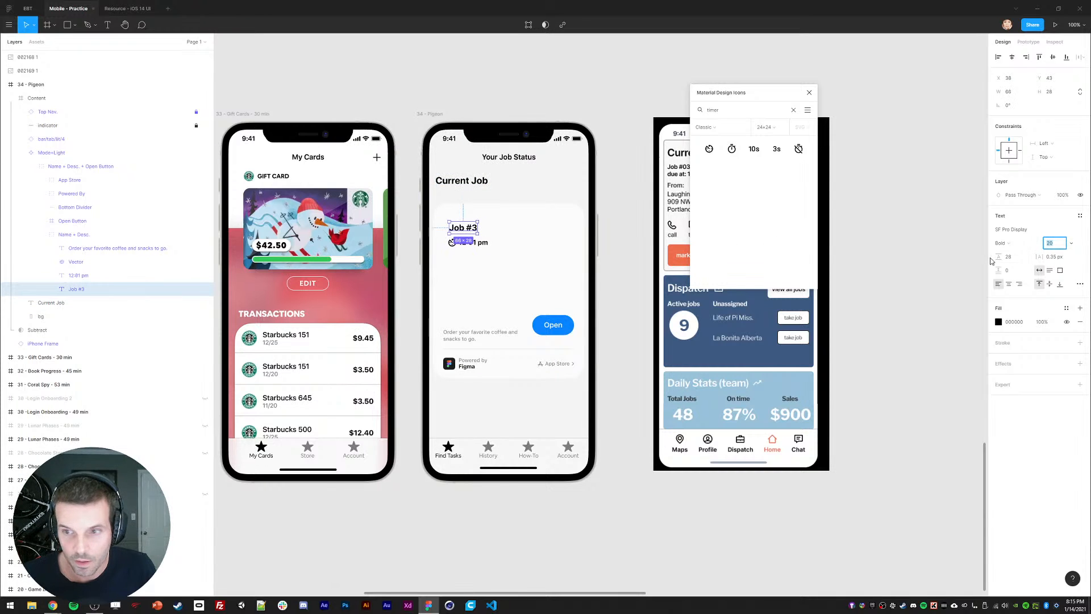
click(1005, 243)
click(1010, 223)
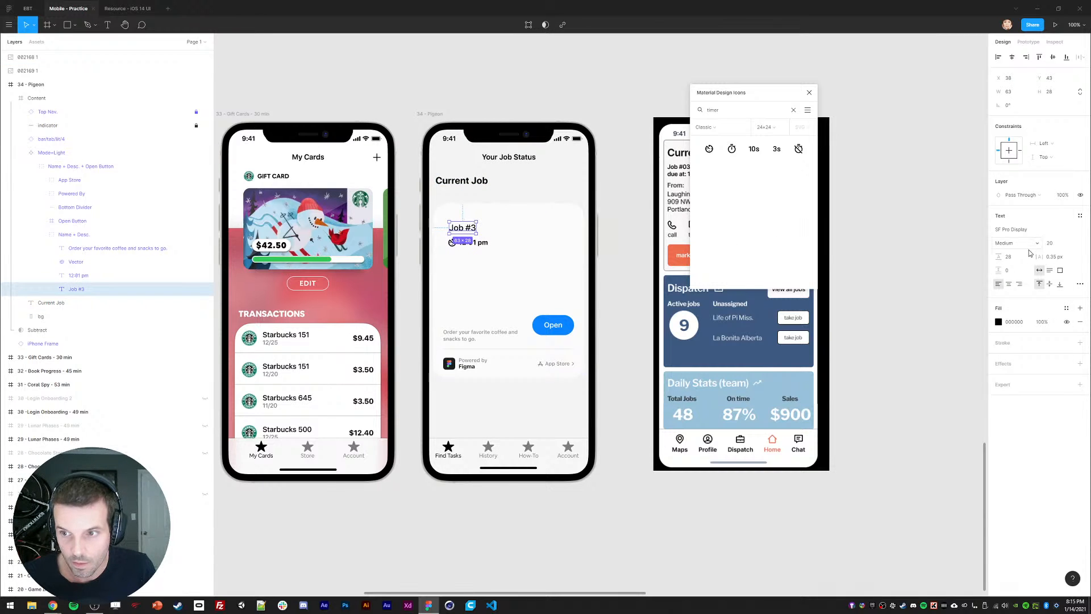
click(1011, 246)
click(1013, 274)
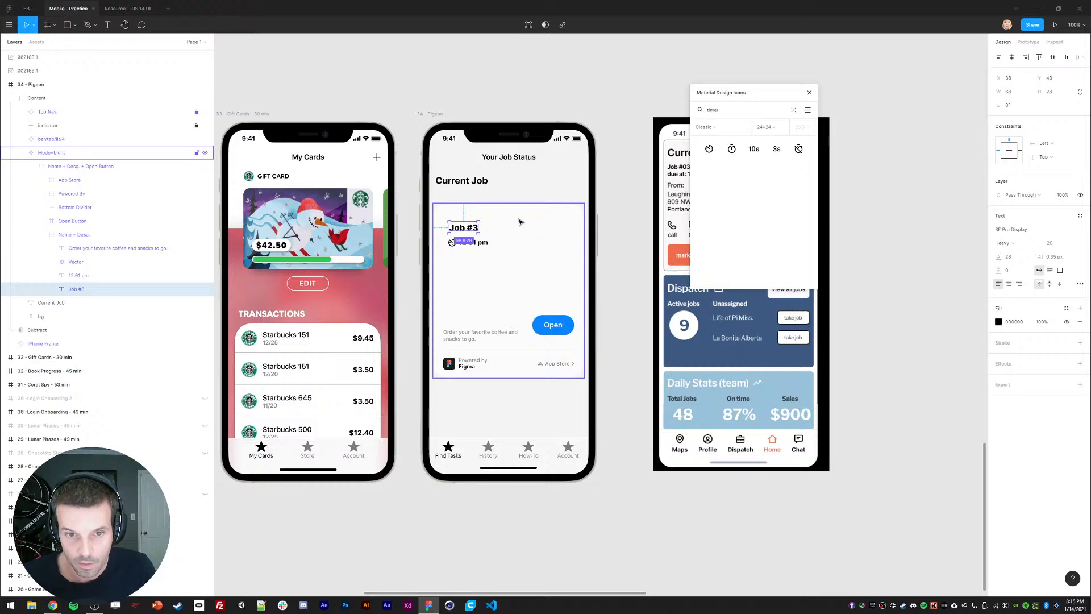
click(462, 183)
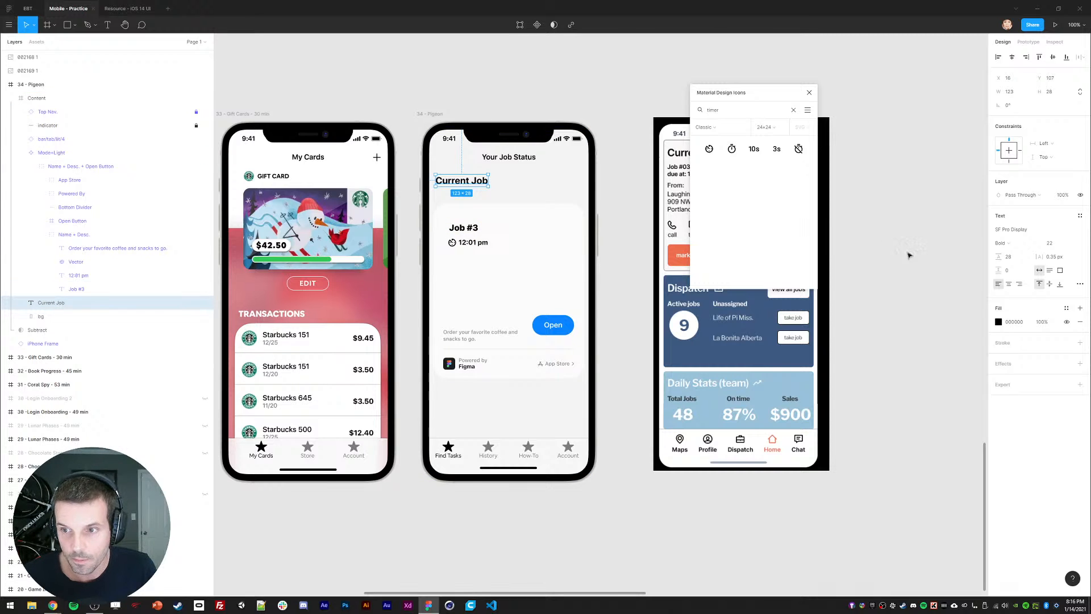
Step: Select Job #3, the timer icon and 12:01 pm together, and shift them to the card's top-left
click(459, 232)
click(620, 235)
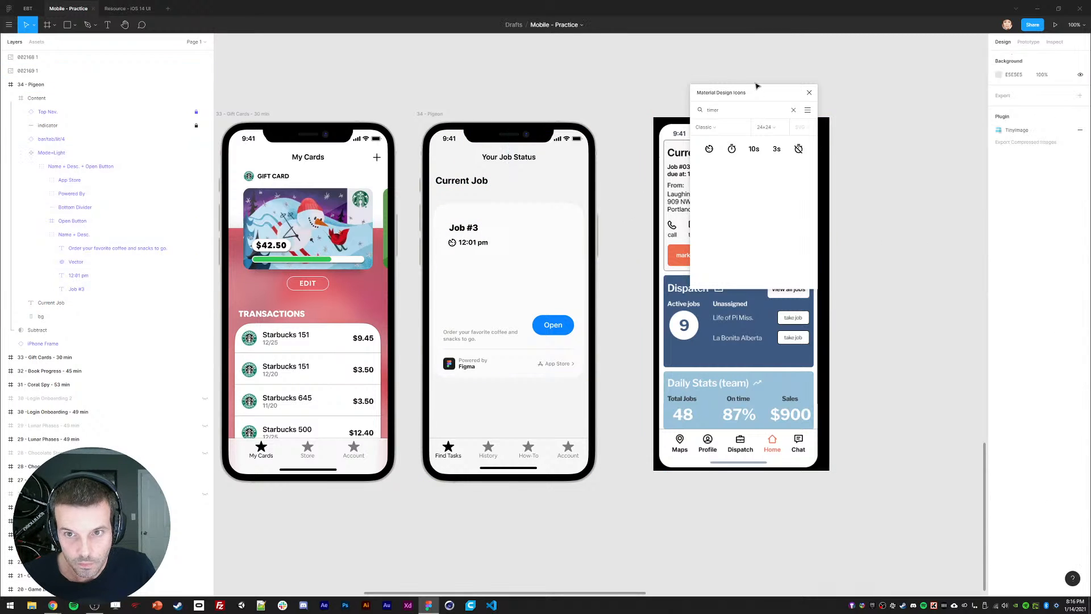
drag(755, 86, 922, 105)
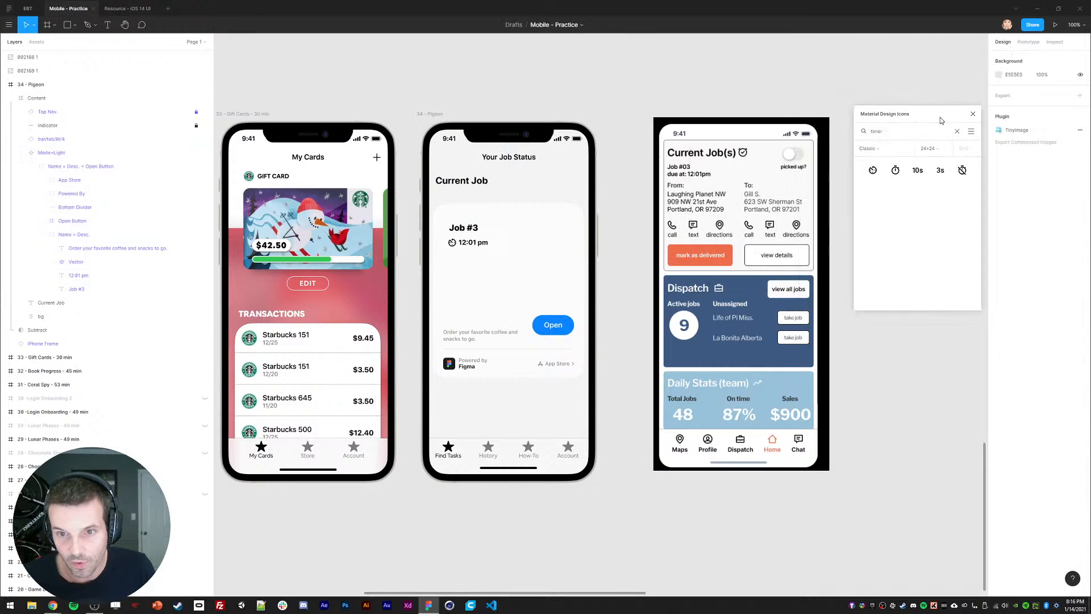
mouse_move(460, 229)
mouse_down()
mouse_move(456, 256)
mouse_move(457, 233)
mouse_up()
shift+click(452, 242)
shift+click(467, 243)
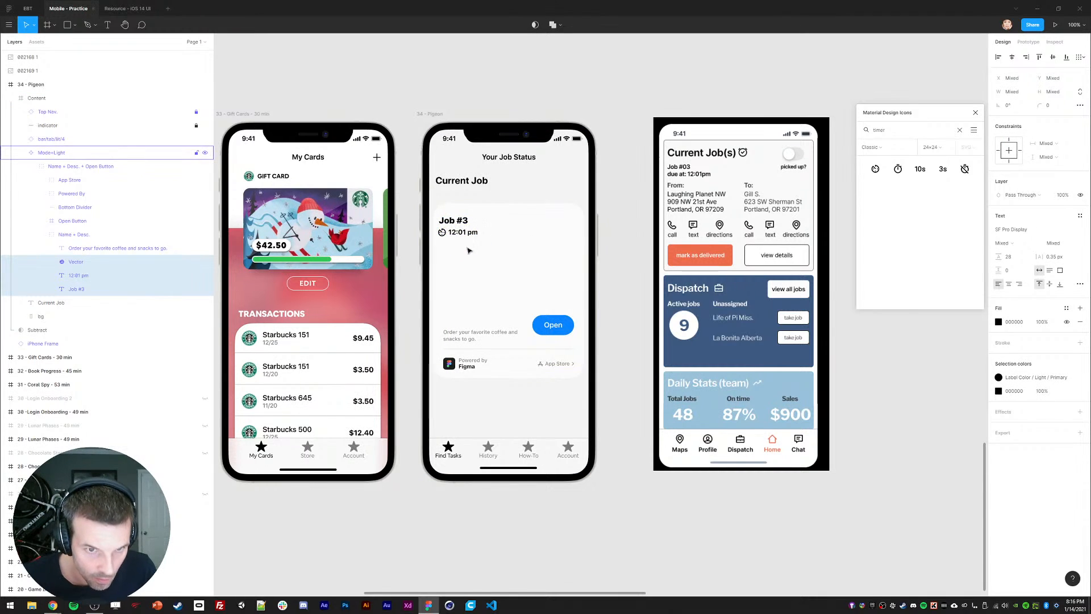
click(54, 153)
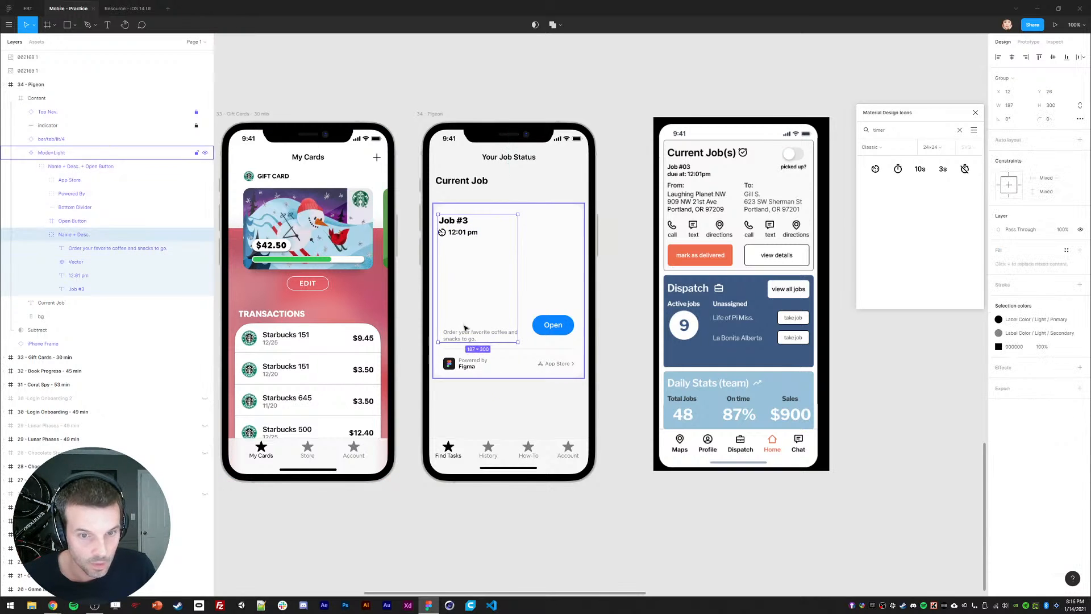
Step: Move the description text up and turn it into a single-line 'From' label with Auto line height
drag(460, 336, 464, 270)
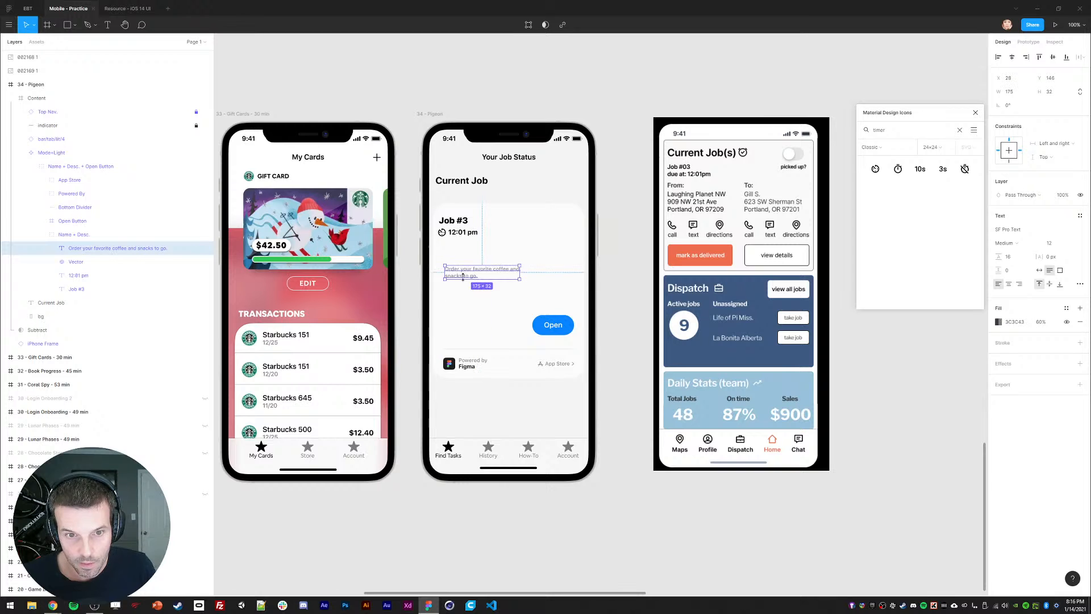
key(Return)
text(From:)
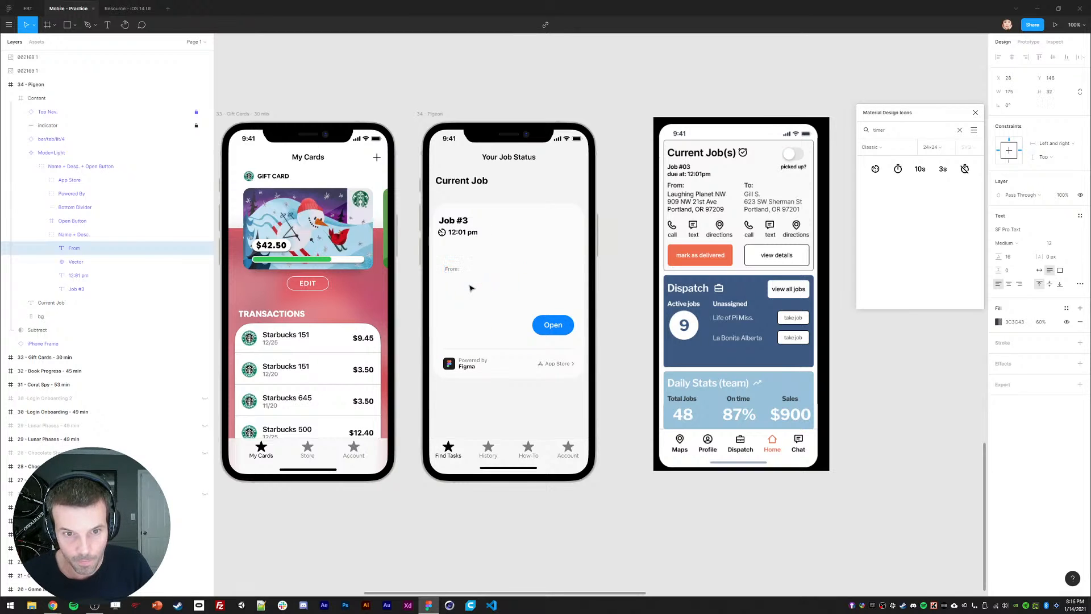
key(Escape)
click(1040, 270)
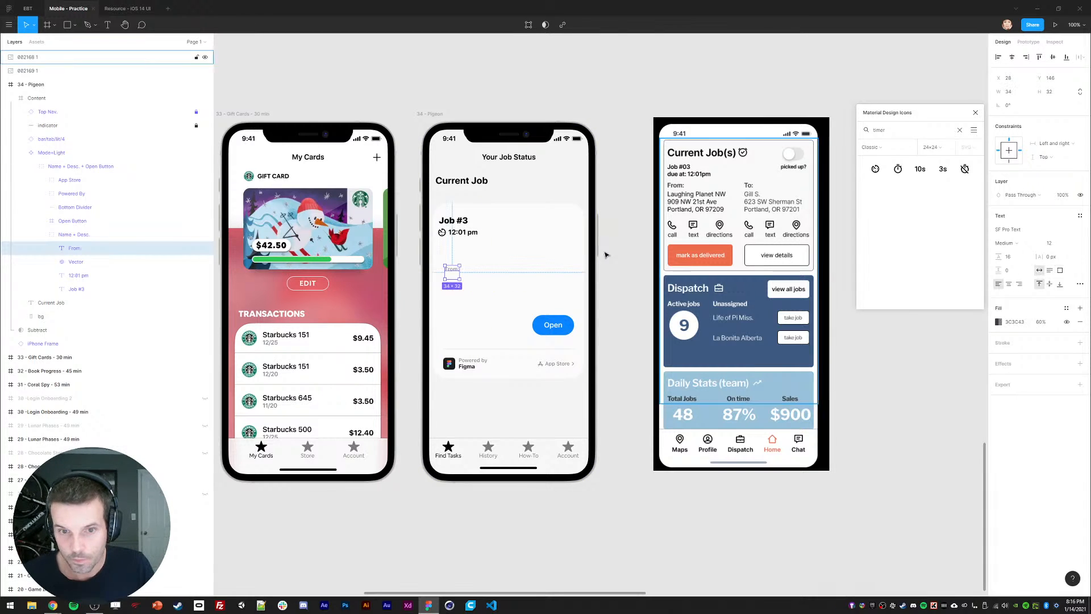
click(1007, 256)
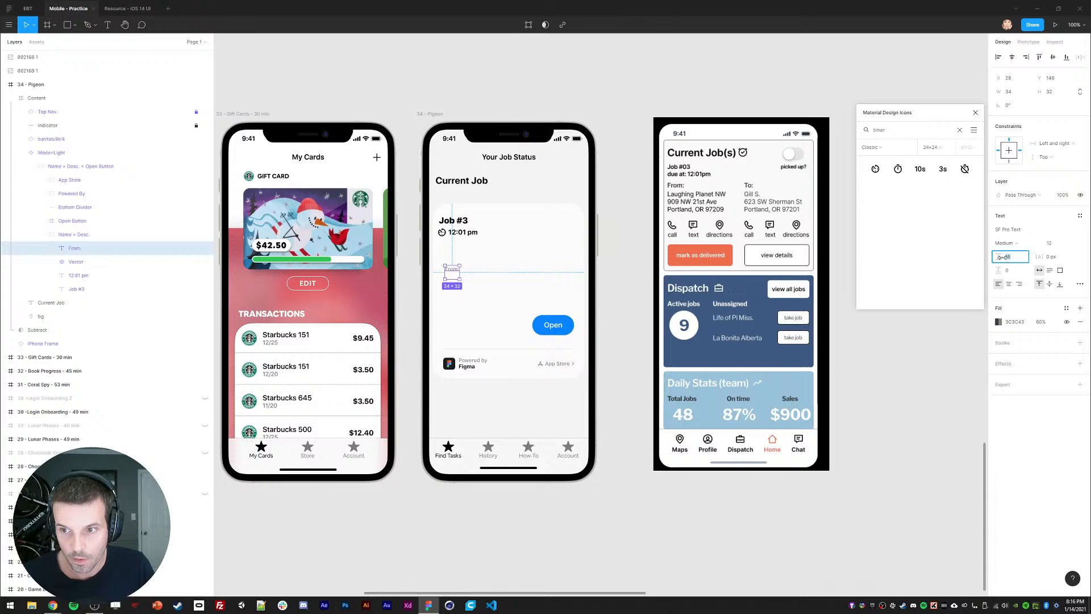
key(Return)
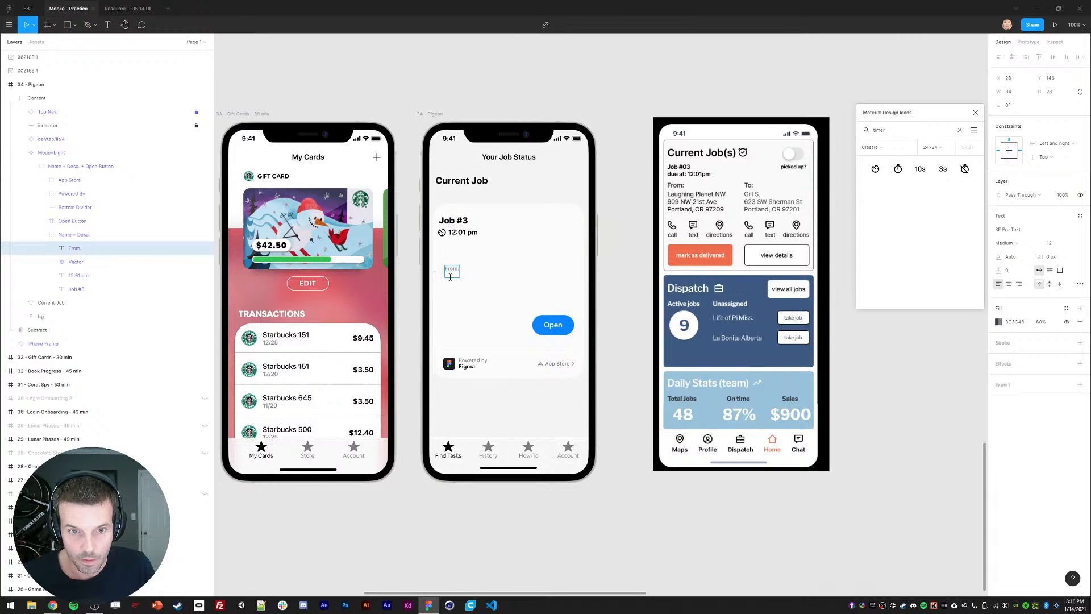
drag(449, 278, 448, 274)
Step: Duplicate the From label below itself and retype the copy as 'Laughing Planet NW'
key(ctrl+d)
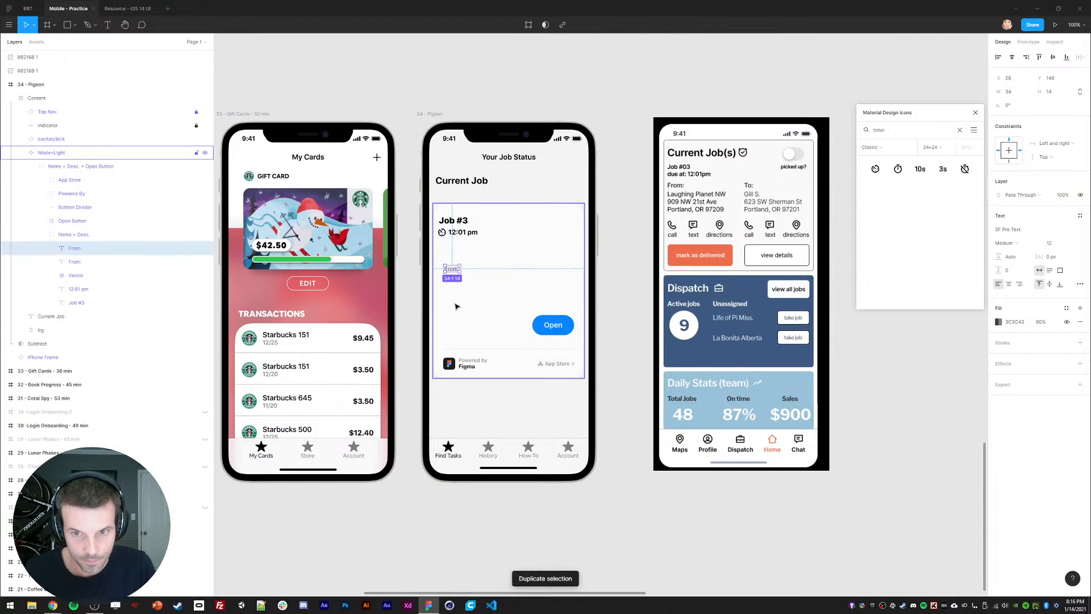
key(shift+Down)
key(shift+Down)
key(shift+Down)
key(Return)
text(Luahgin)
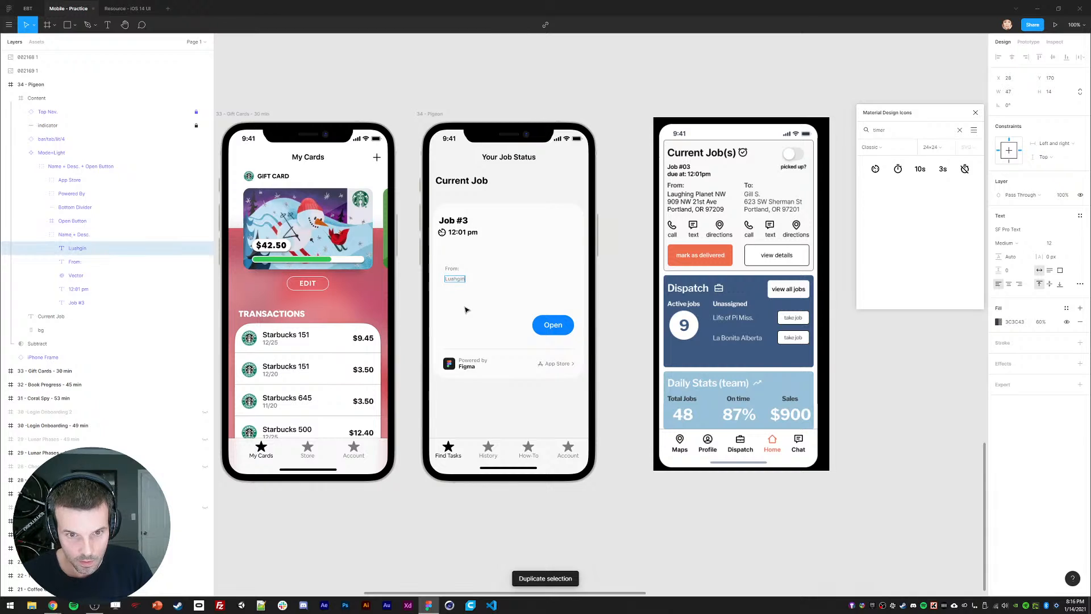
key(BackSpace)
key(BackSpace)
key(BackSpace)
key(BackSpace)
key(BackSpace)
key(BackSpace)
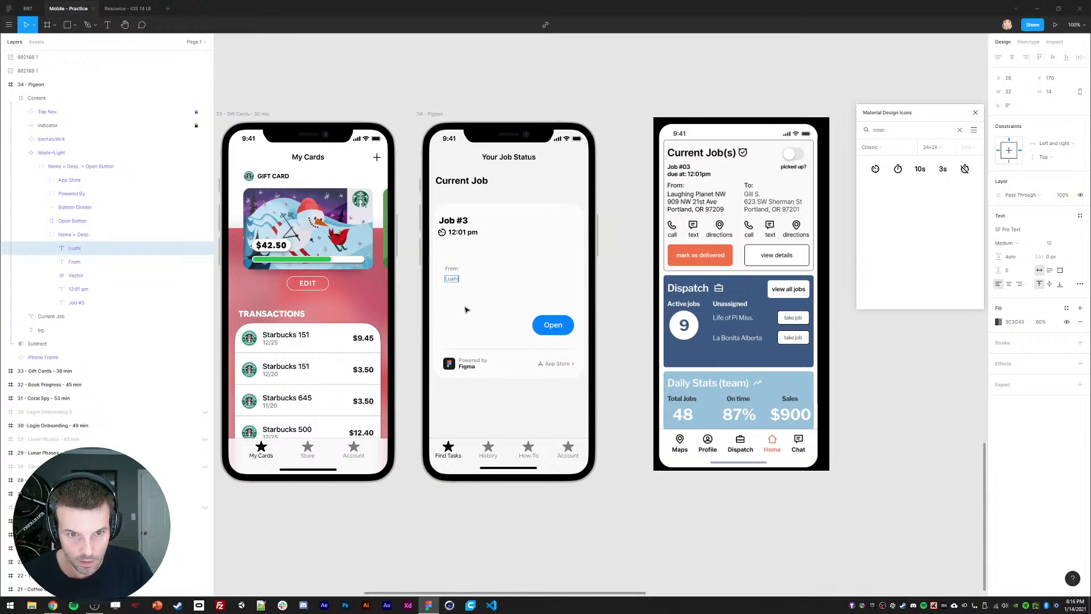
key(BackSpace)
key(BackSpace)
key(BackSpace)
text(augh)
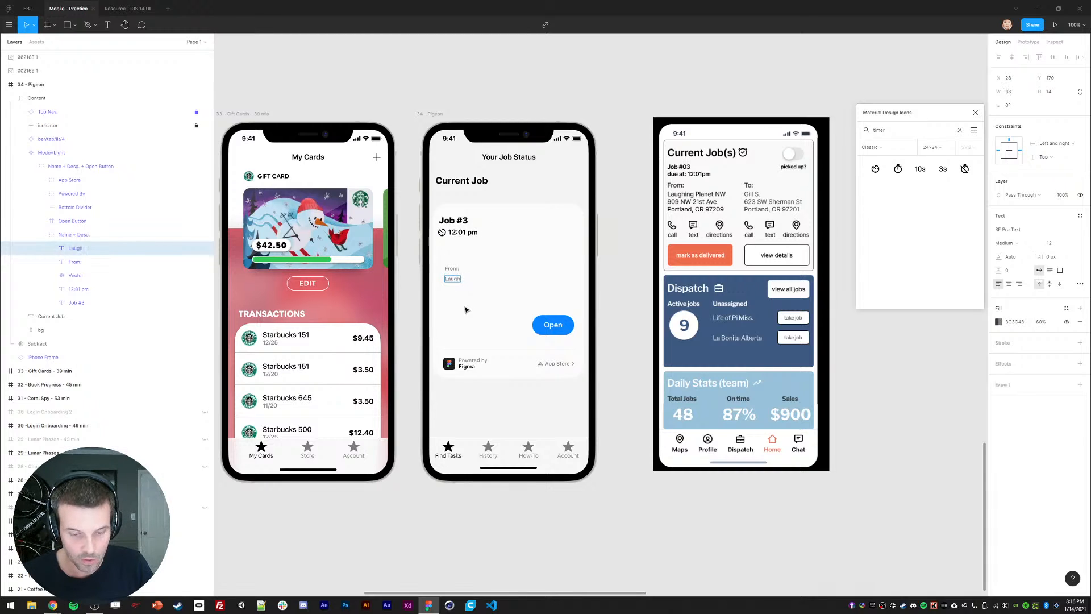
text(ing Plnaet NW)
key(Escape)
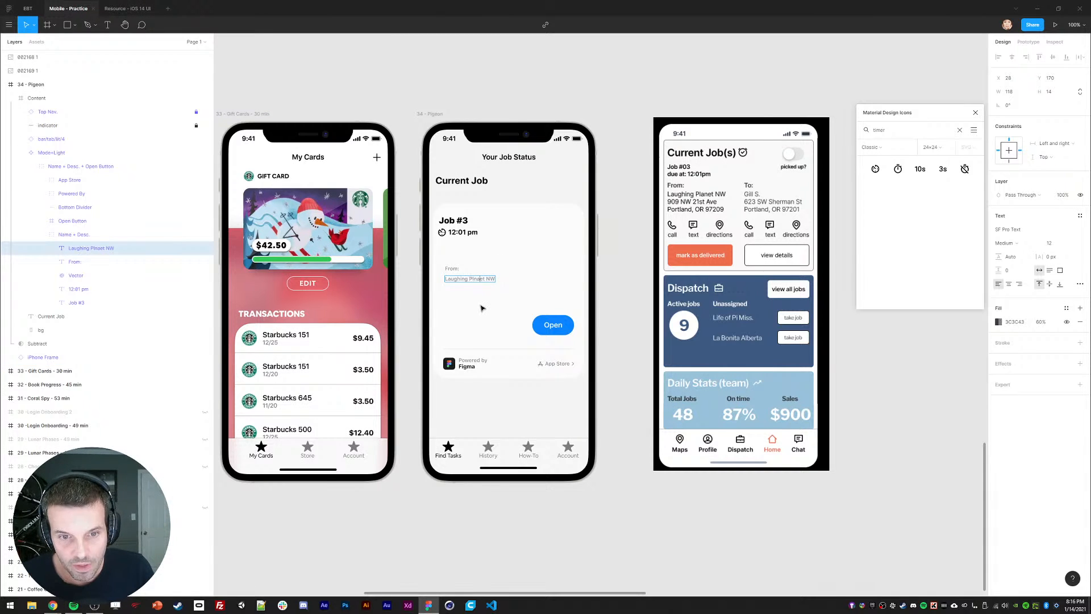
key(BackSpace)
key(Escape)
text(lanb)
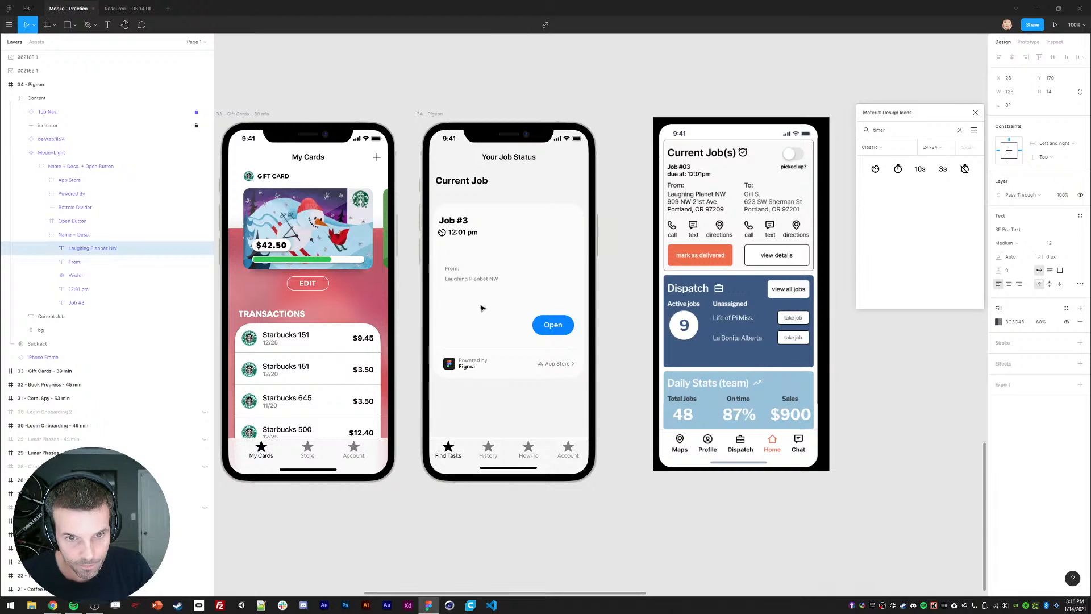
key(BackSpace)
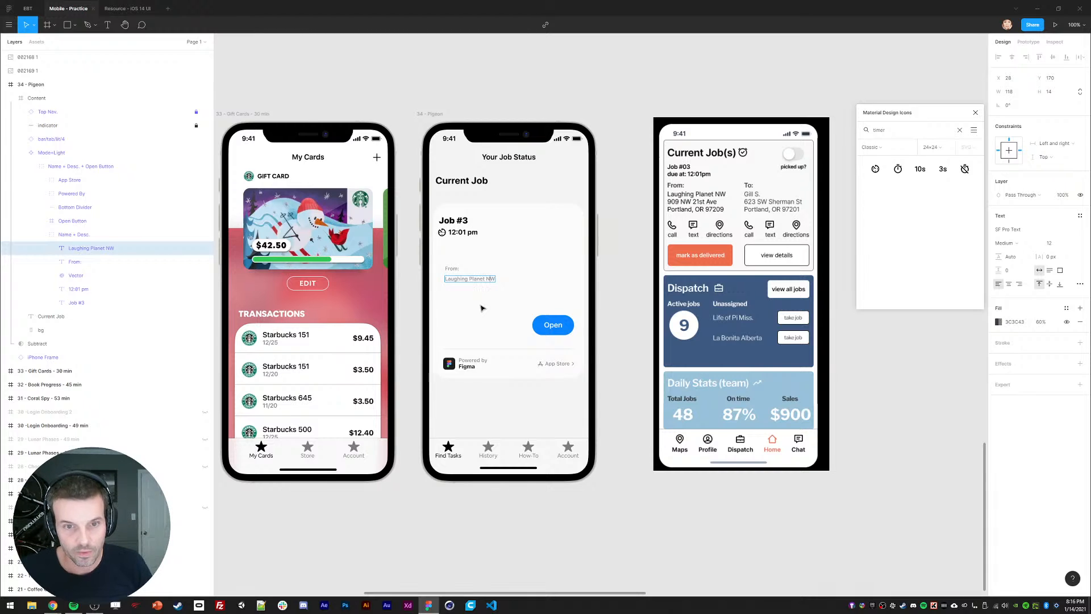
Step: Add the street address and the city/ZIP line below the place name
key(Return)
key(BackSpace)
key(Right)
key(Return)
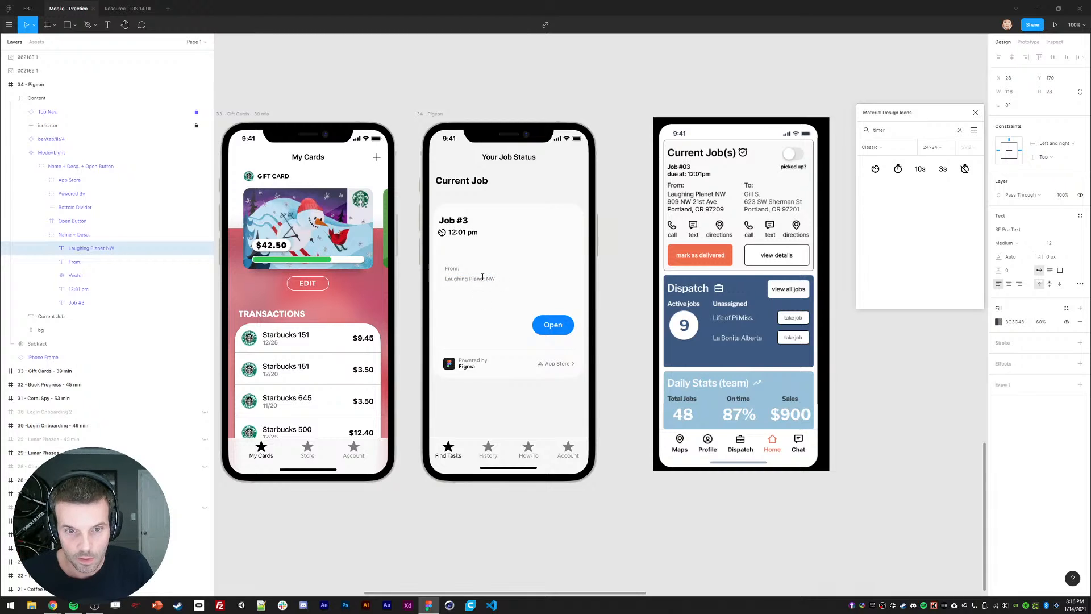
key(Return)
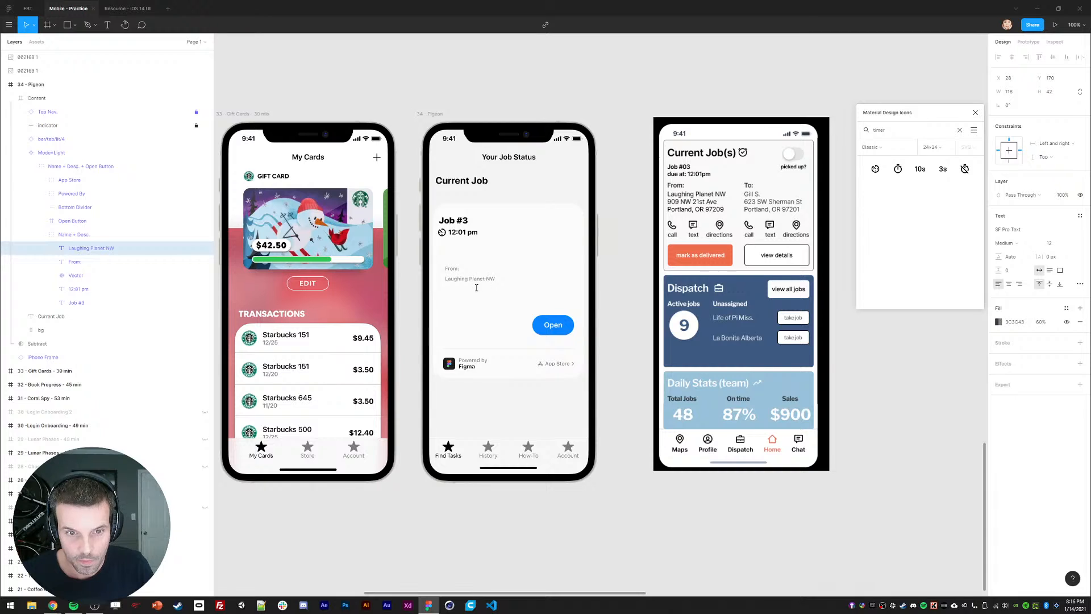
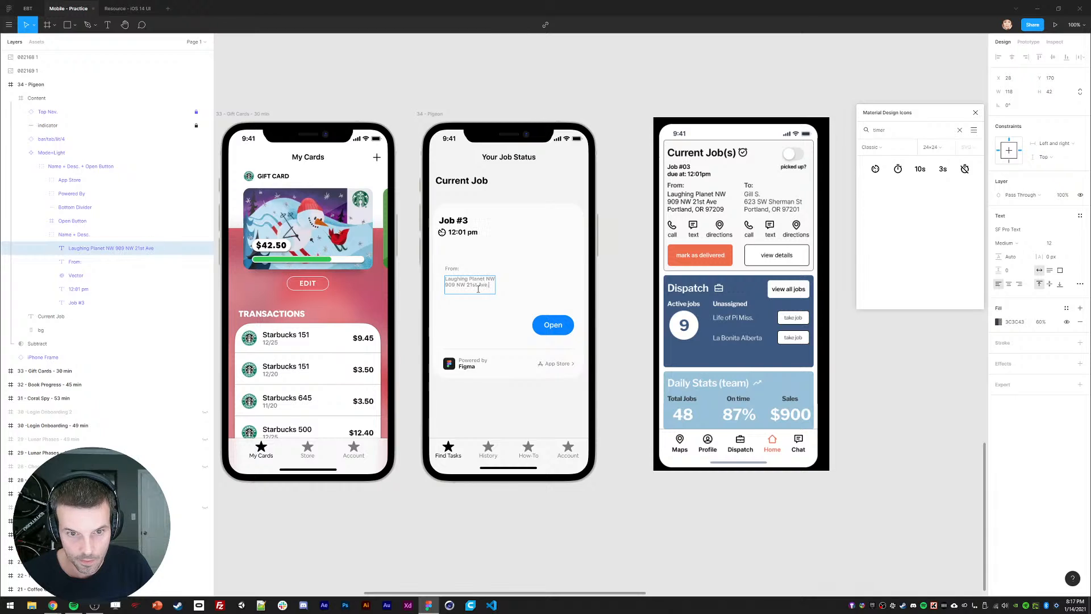
key(Return)
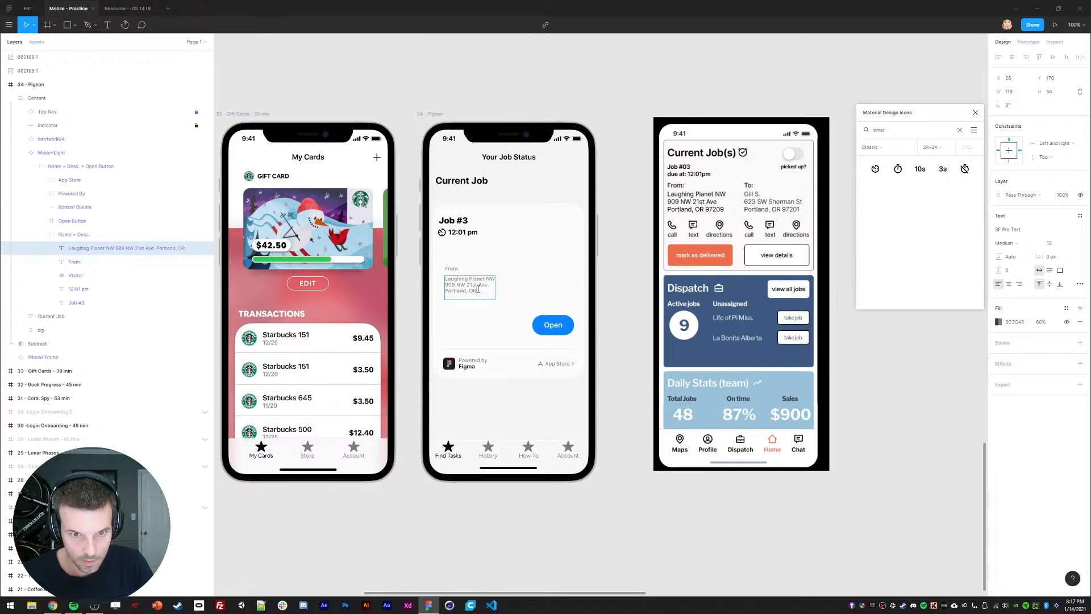
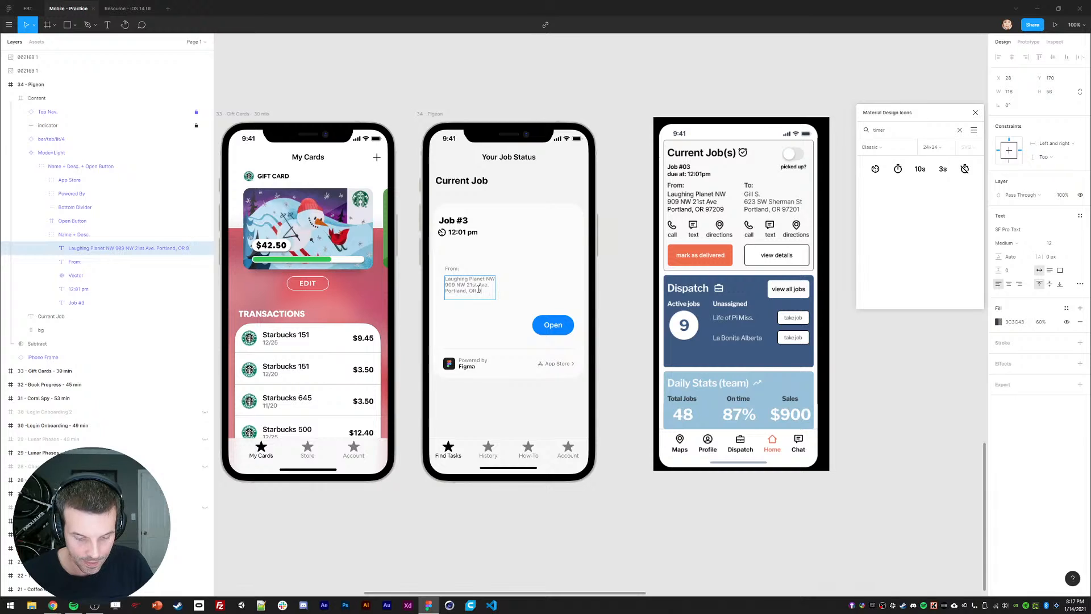
key(Escape)
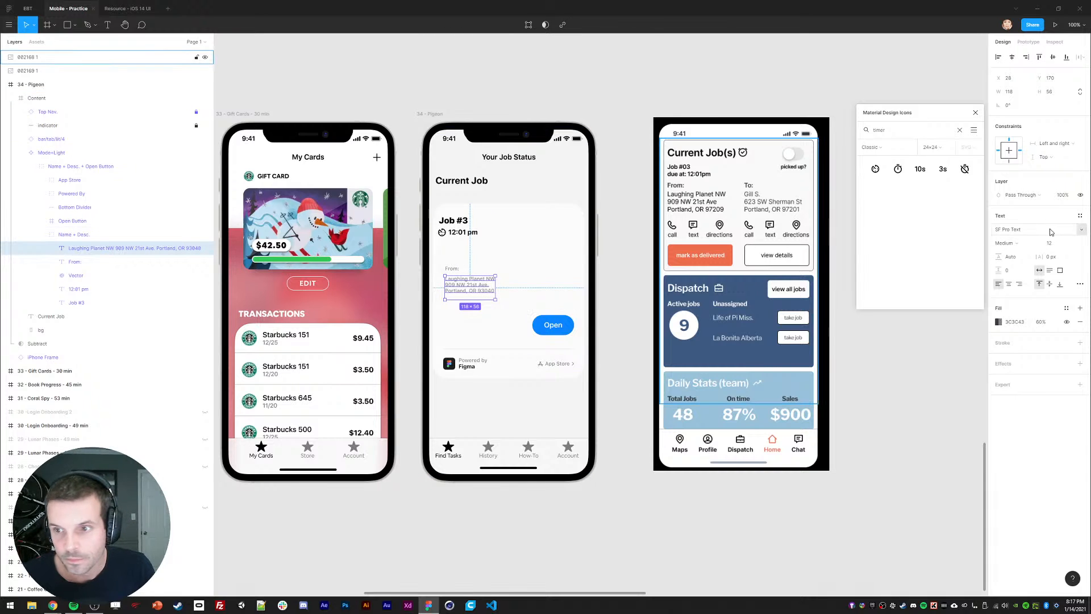
Step: Set the address text to font size 15 with 100% fill opacity
click(1020, 245)
click(932, 341)
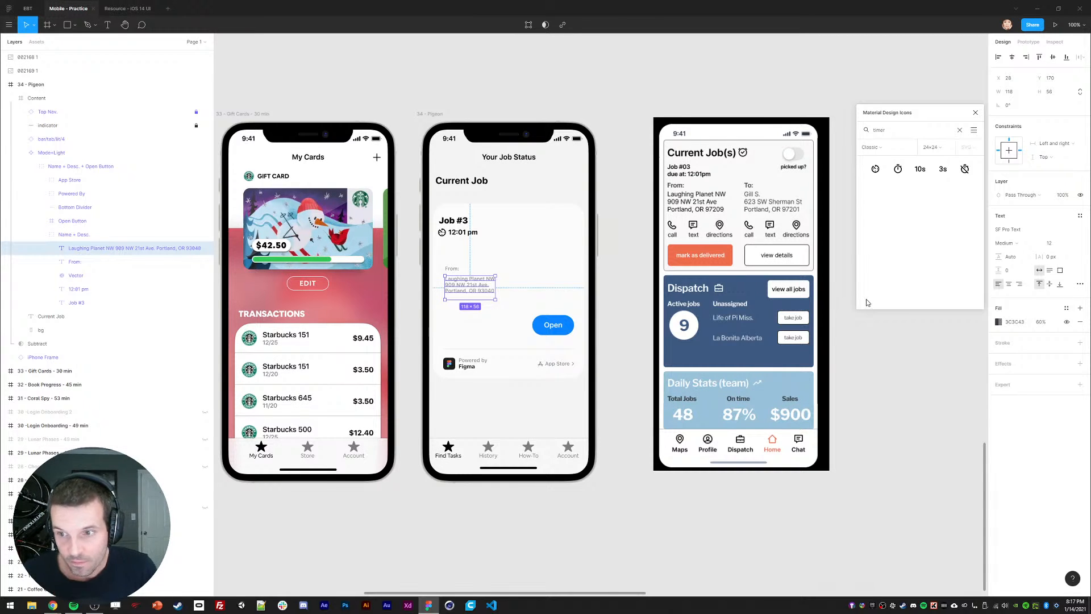
click(1051, 242)
text(15)
key(Return)
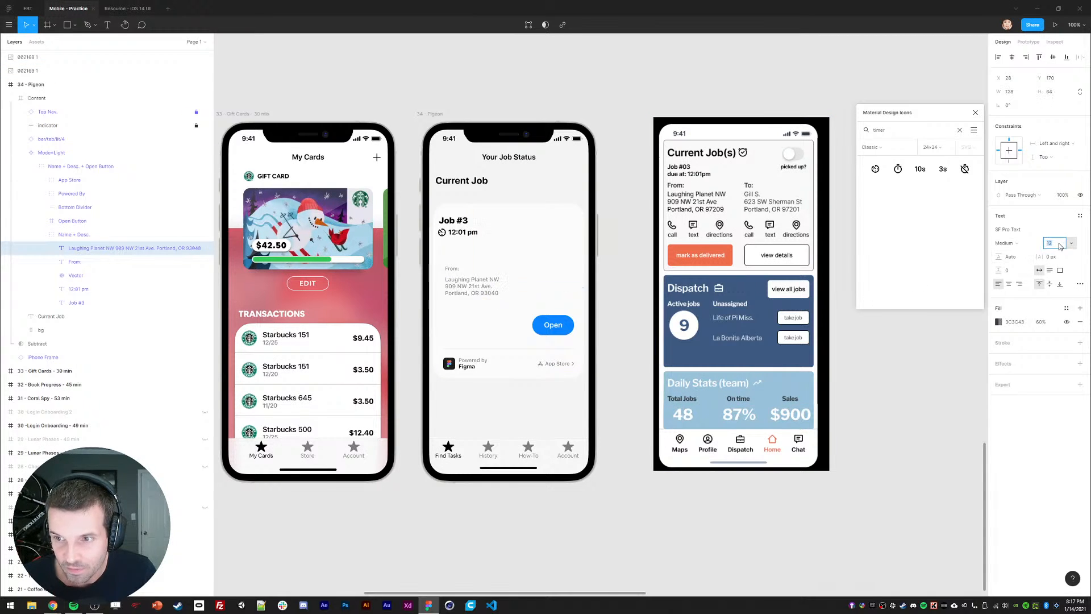
shift+click(452, 270)
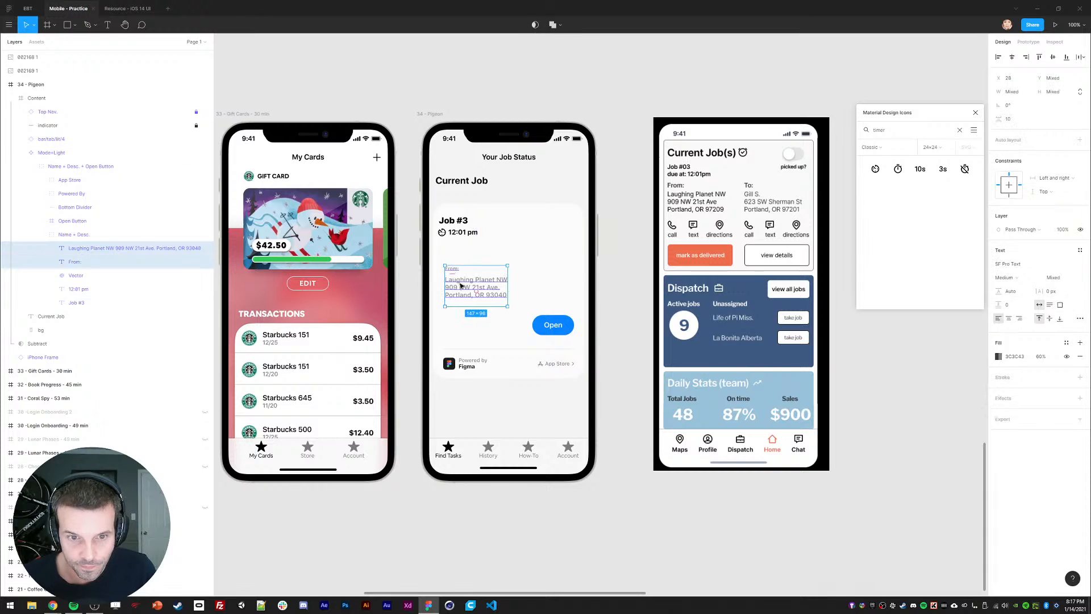
click(460, 283)
click(1000, 323)
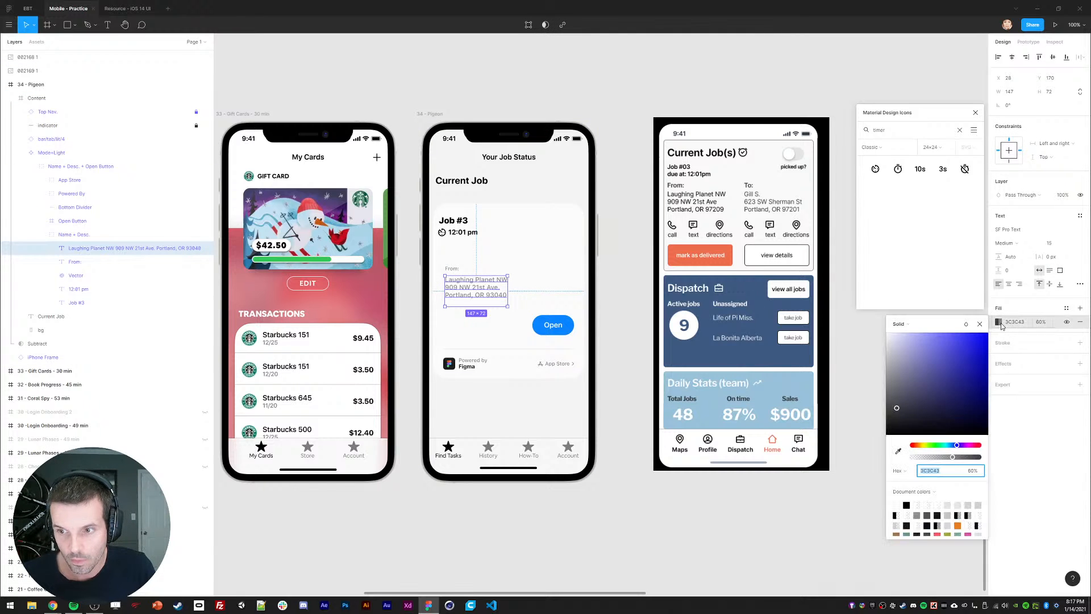
click(1042, 323)
text(100)
key(Return)
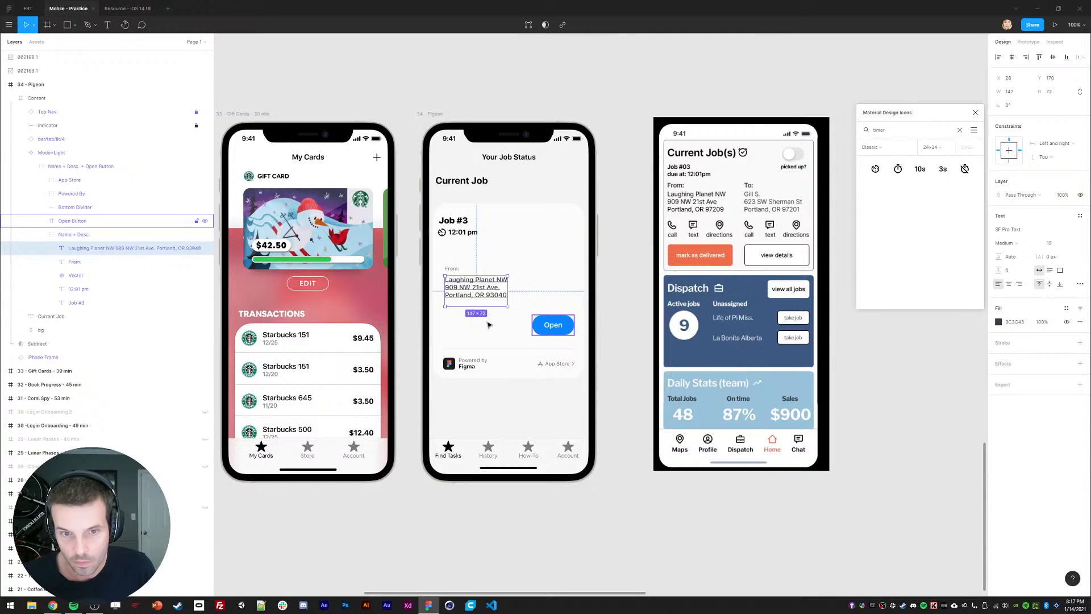
Step: Move the From label and address together to X position 16
shift+click(453, 270)
drag(457, 298, 462, 282)
click(1014, 78)
text(16)
key(Return)
Step: Select the Job #3 heading, 12:01 pm time and timer icon and nudge them into place
click(632, 289)
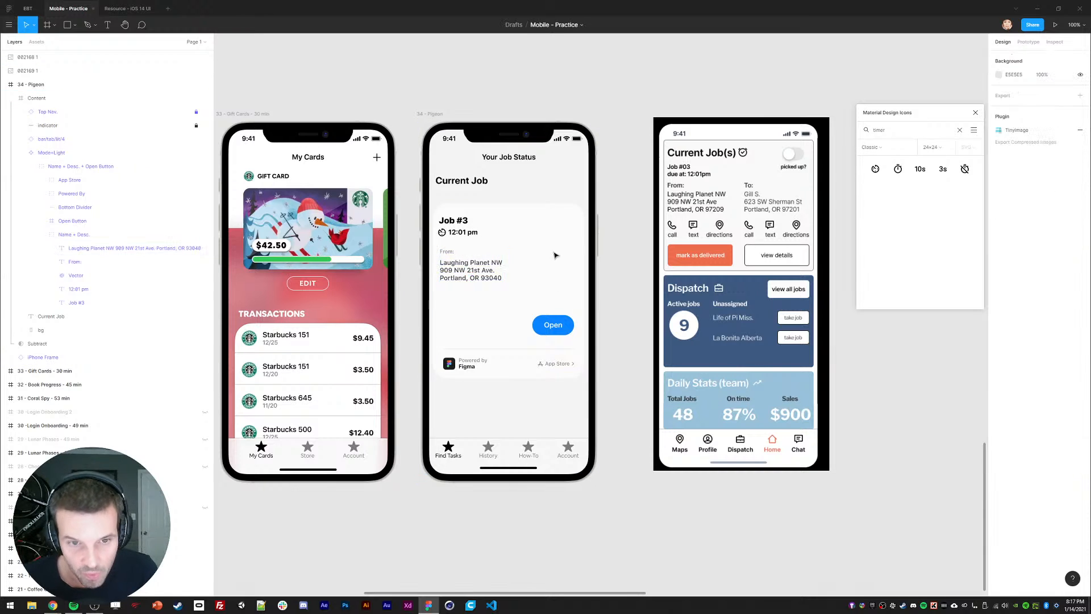
click(451, 225)
shift+click(463, 232)
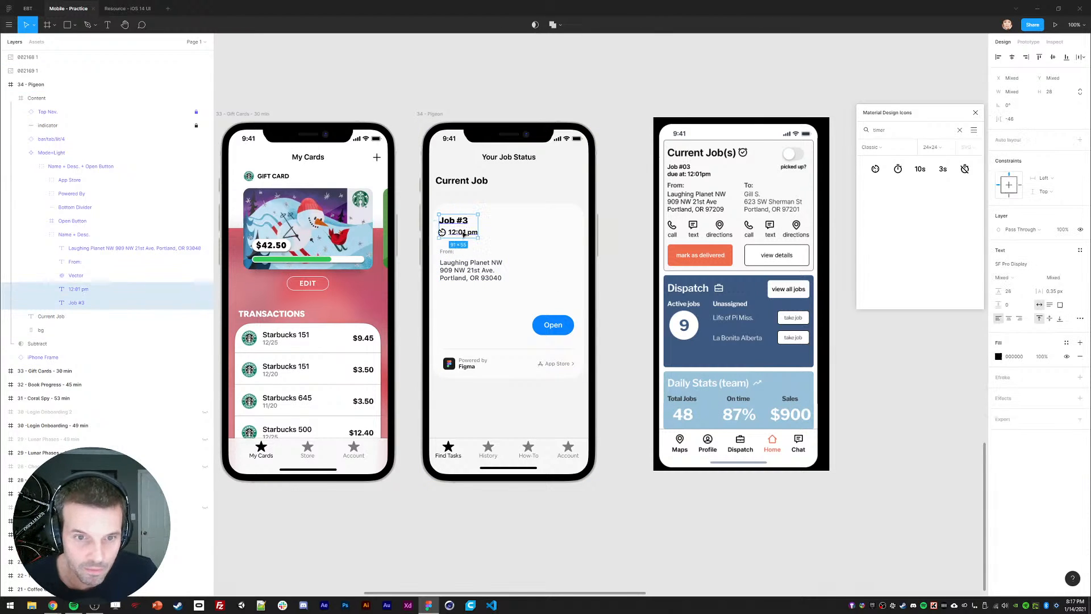
shift+click(442, 232)
drag(451, 221, 451, 216)
key(shift+Down)
key(shift+Right)
key(shift+Right)
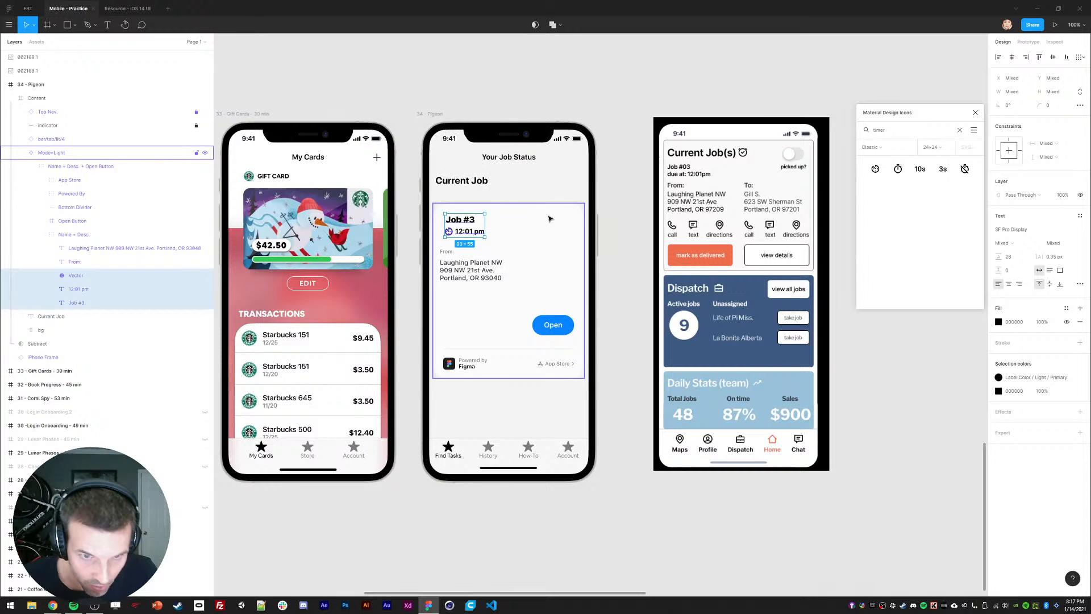
key(shift+Up)
key(shift+Up)
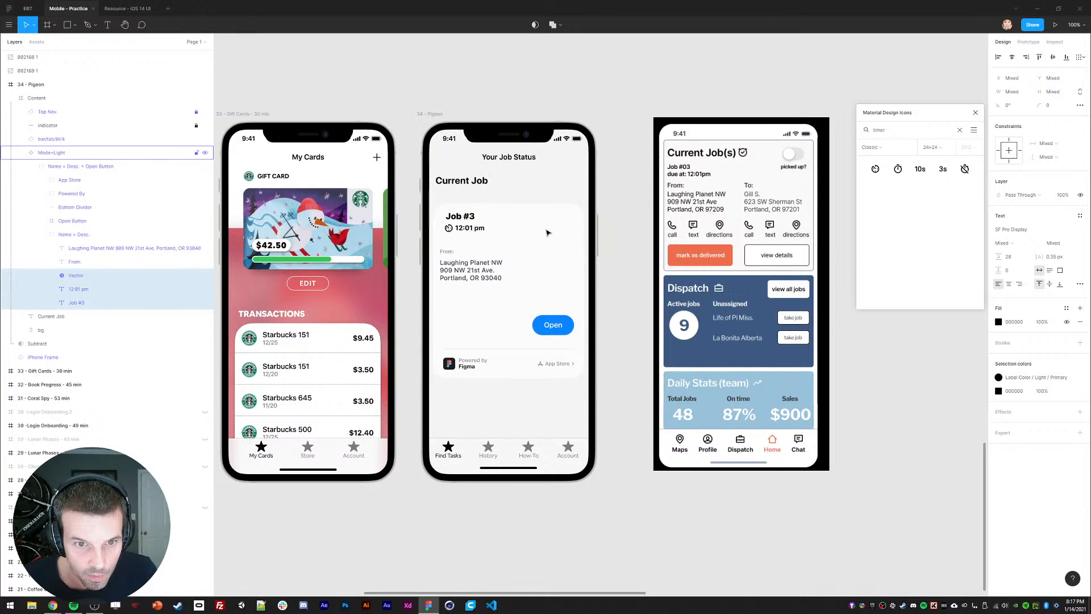
key(shift+Down)
key(shift+Down)
click(618, 265)
Step: Place the Job #3 heading and timer icon at X position 24
ctrl+click(467, 221)
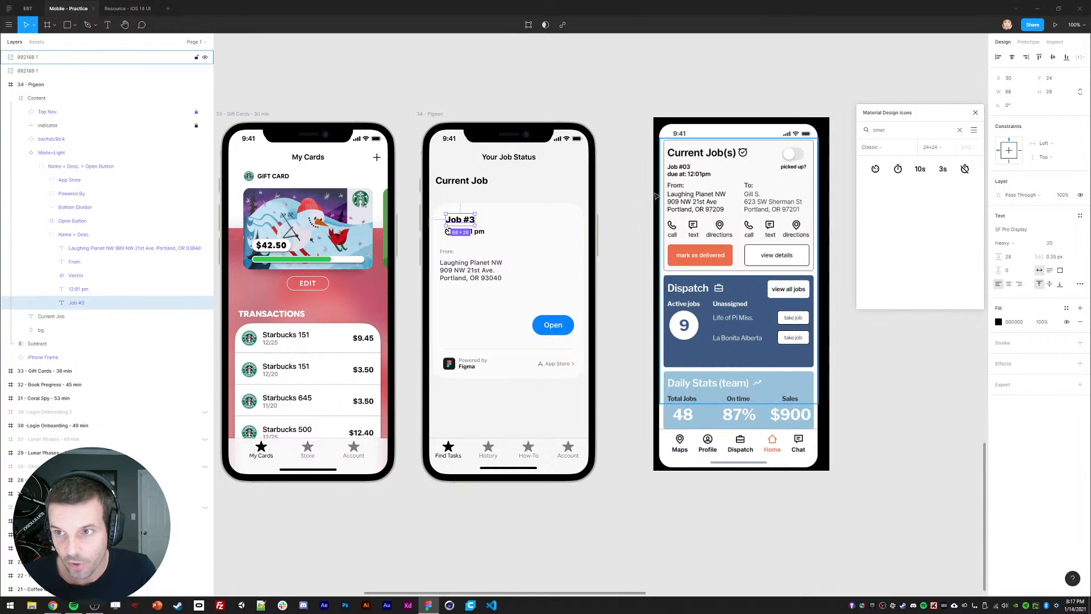
shift+click(449, 235)
click(1021, 78)
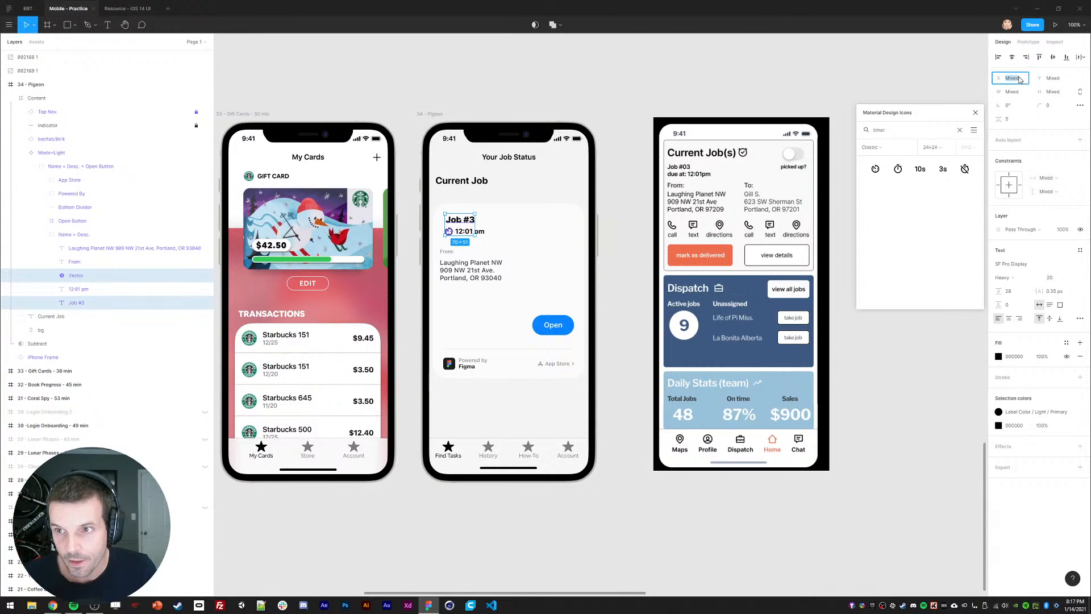
text(24)
key(Return)
Step: Nudge the 12:01 pm time up by 1 pixel
click(613, 86)
ctrl+click(467, 231)
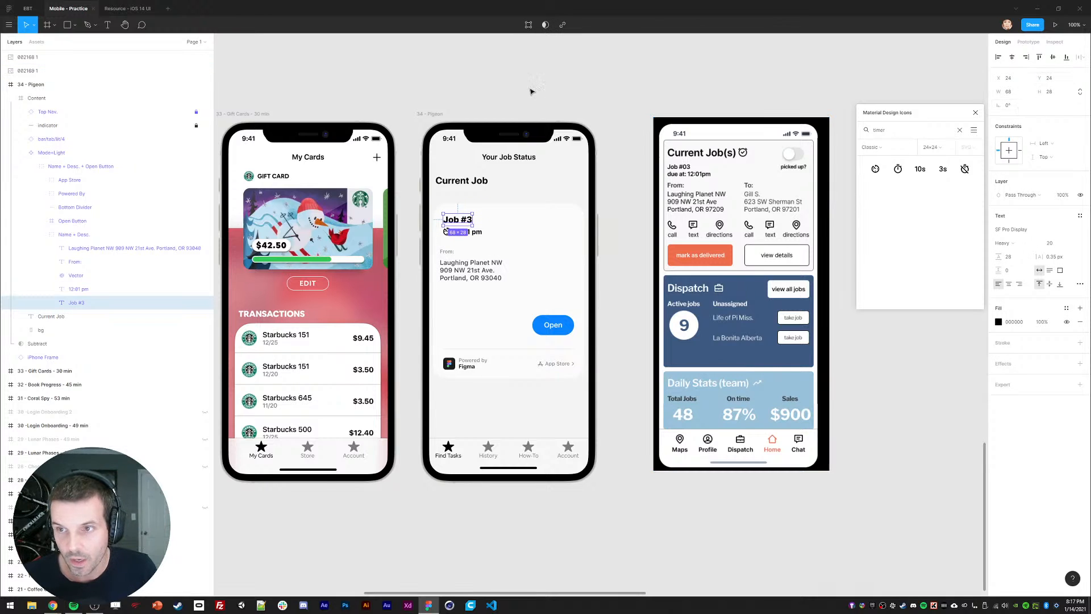
key(Up)
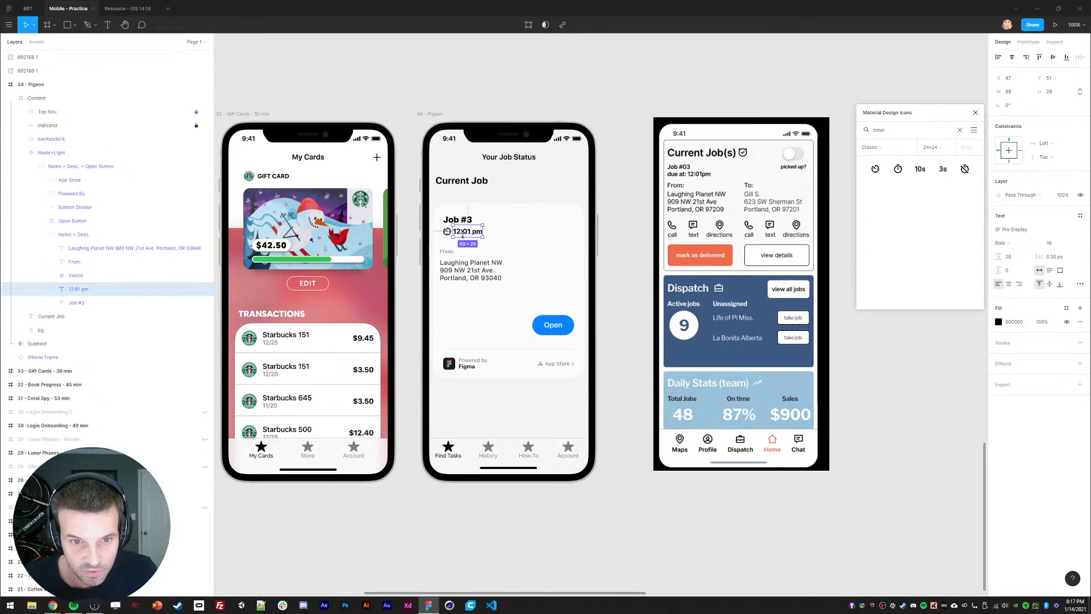
click(606, 256)
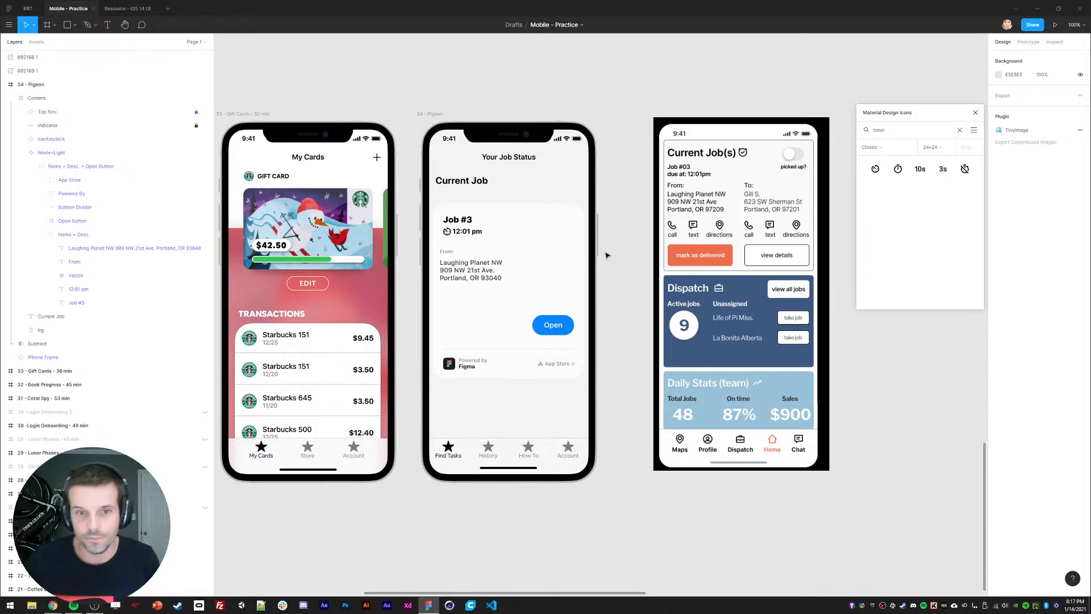
click(447, 252)
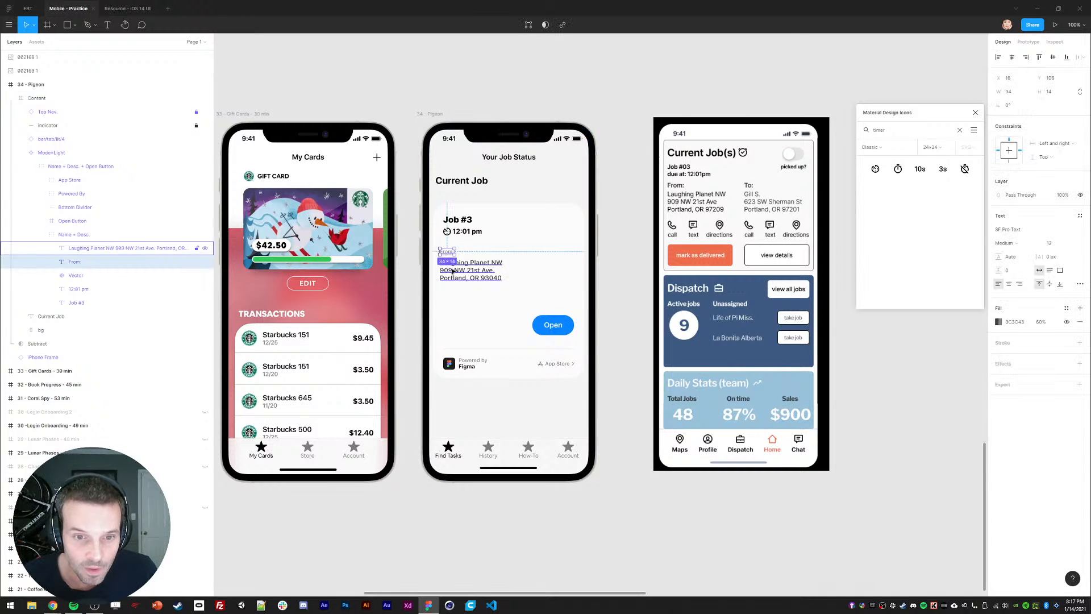
shift+click(453, 271)
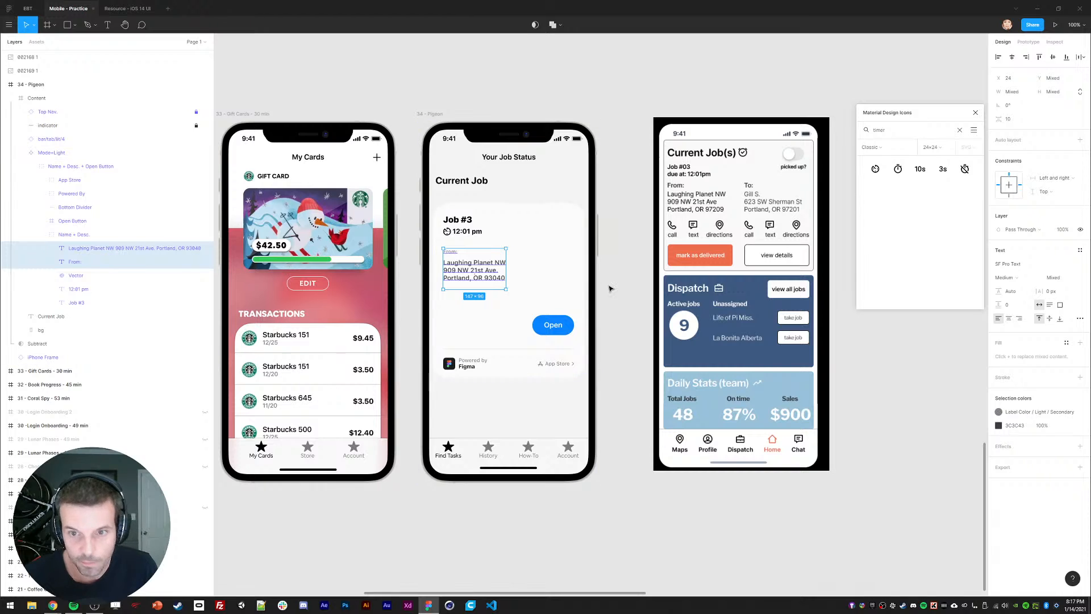
drag(626, 261, 621, 262)
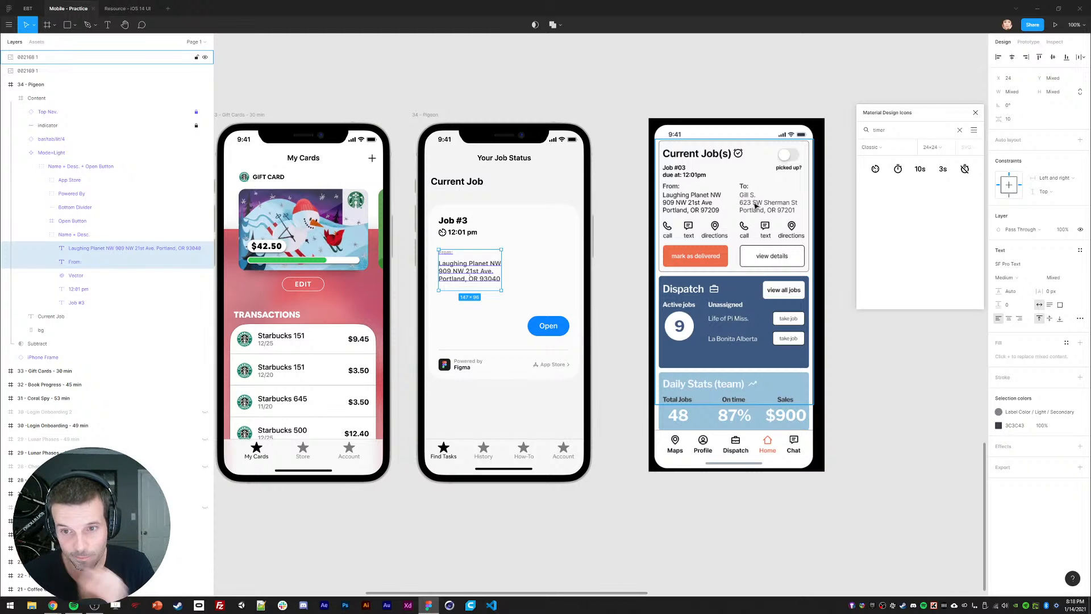
key(Escape)
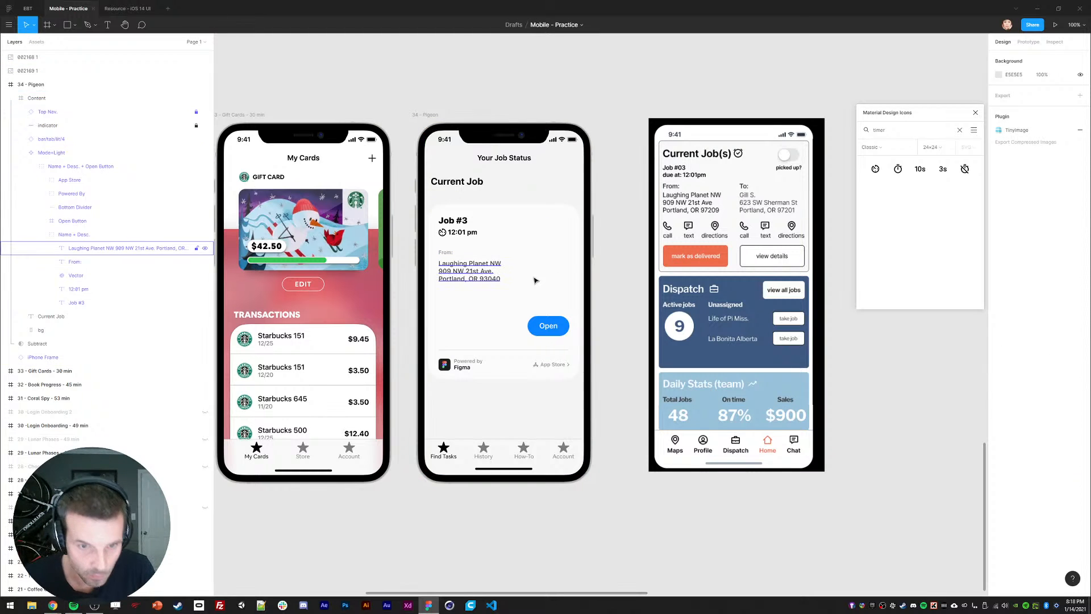
click(554, 272)
drag(636, 296, 1037, 302)
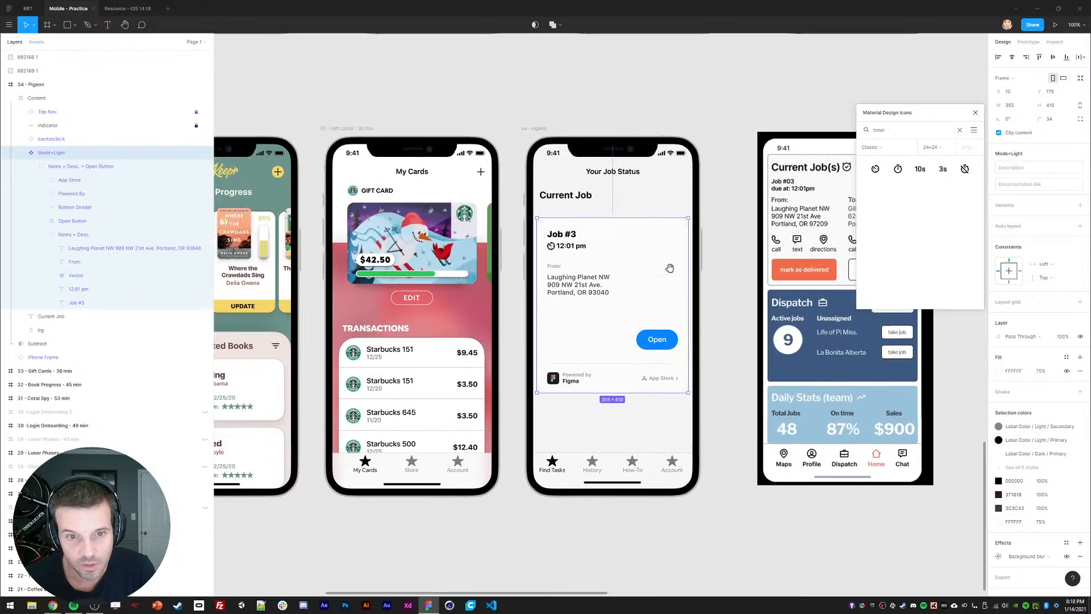
click(123, 9)
scroll(517, 201, right, 15)
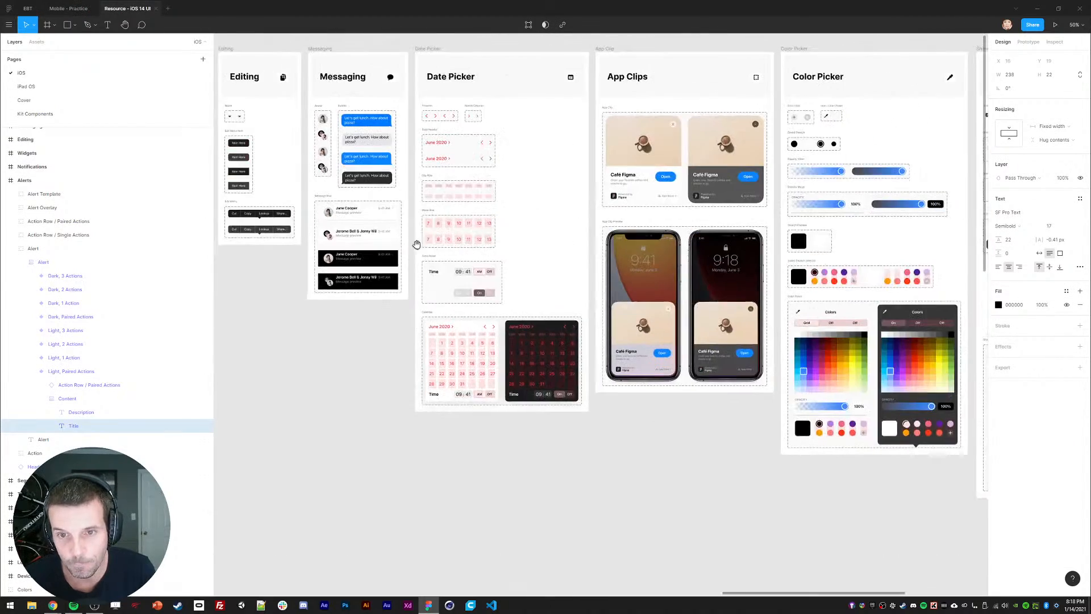
scroll(497, 243, right, 10)
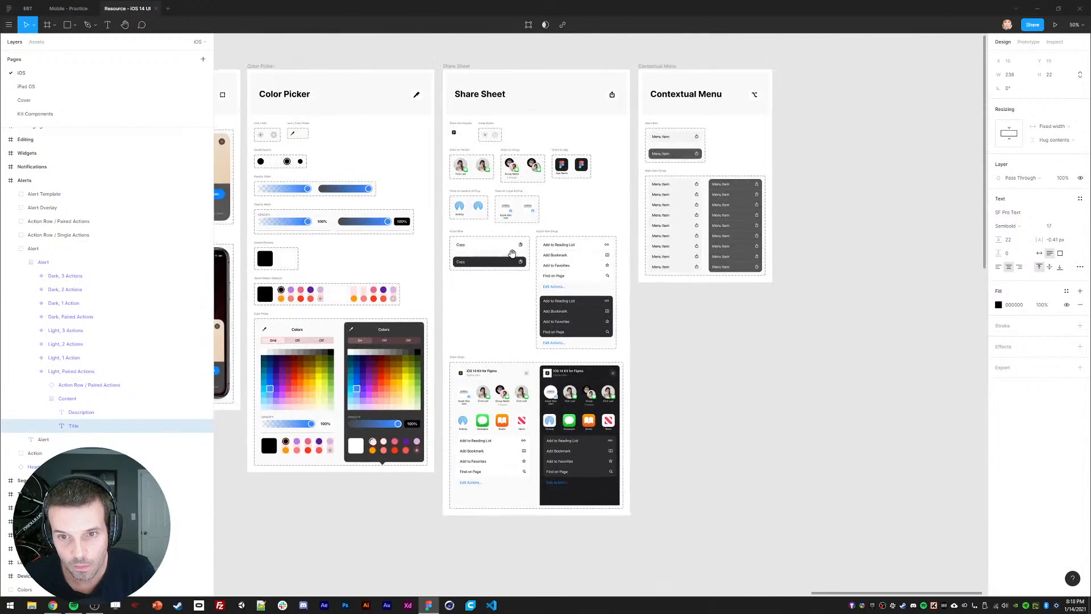
click(68, 8)
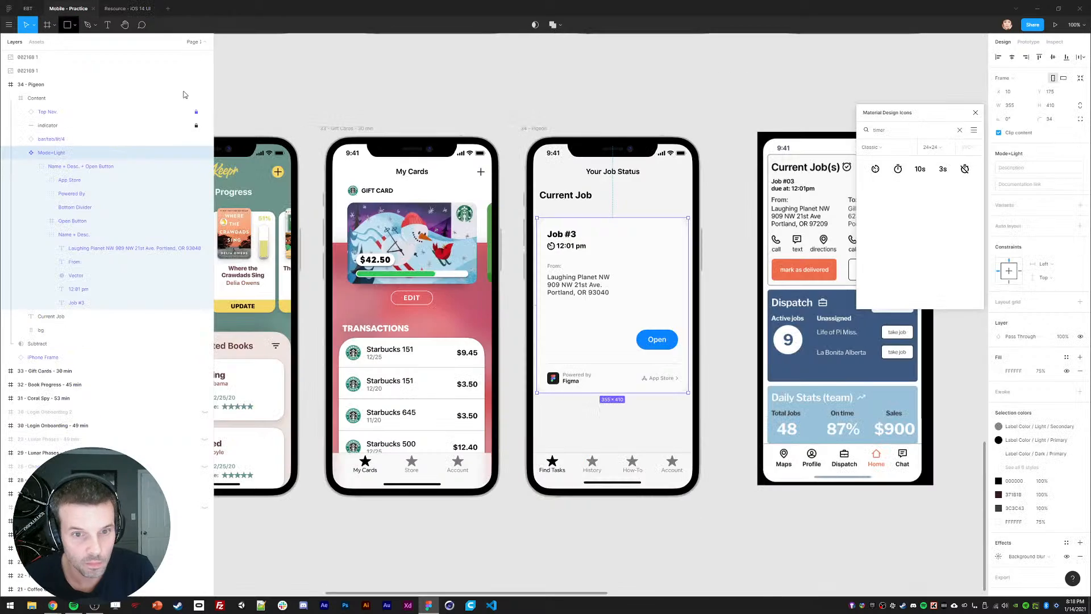
scroll(566, 281, right, 1)
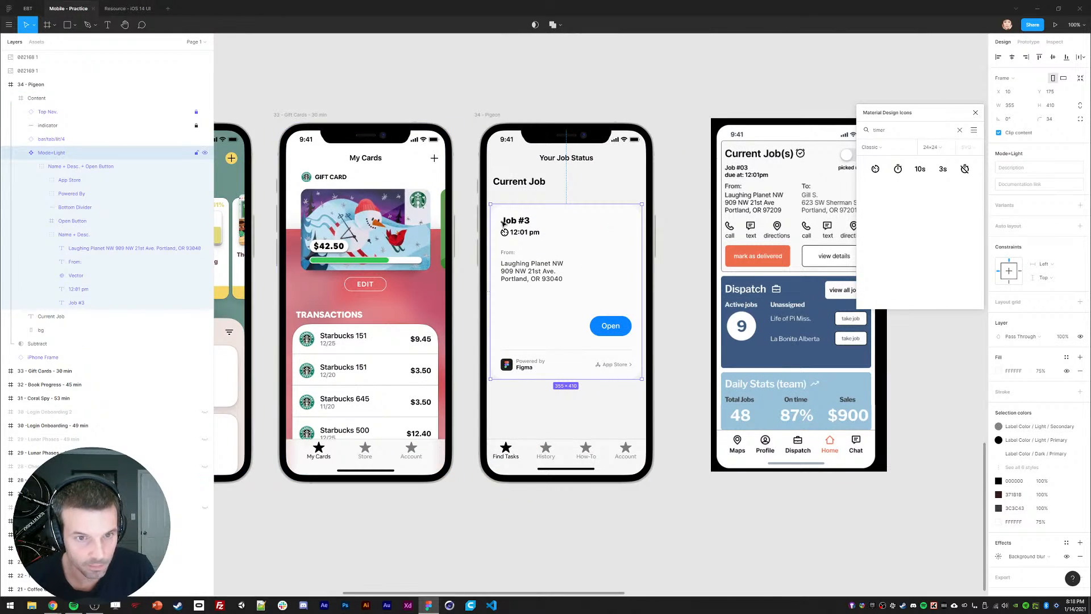
key(ctrl+minus)
drag(584, 204, 286, 404)
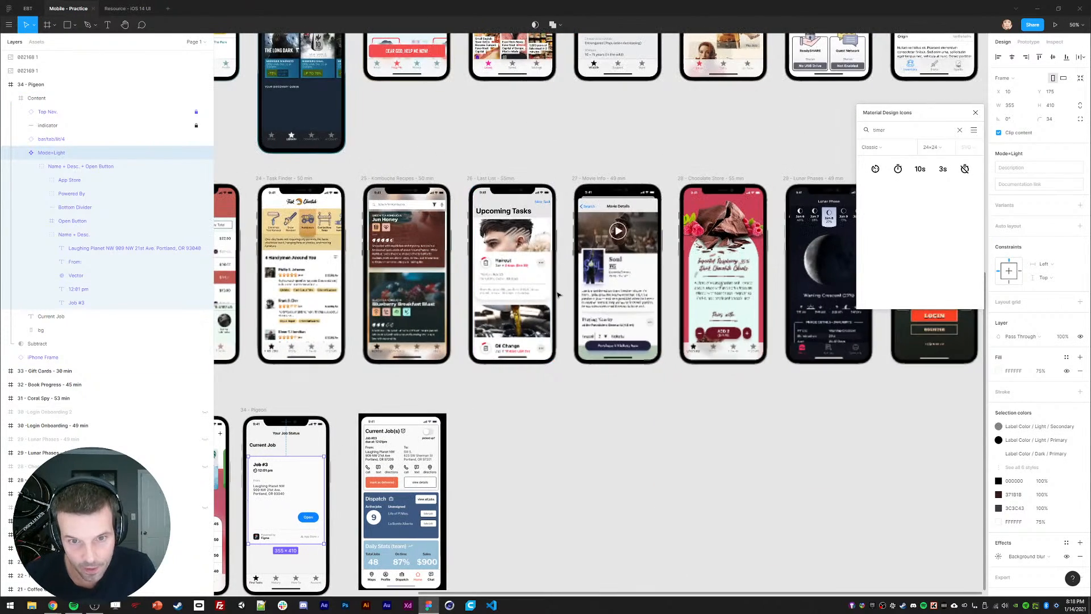
ctrl+click(548, 279)
key(ctrl+alt+c)
drag(339, 428, 604, 275)
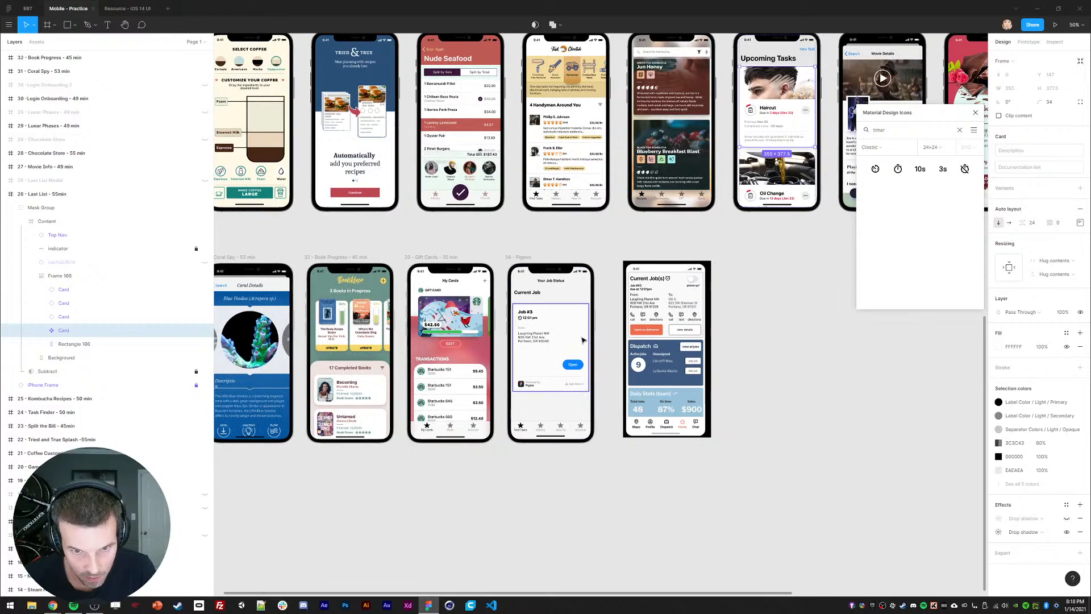
ctrl+click(584, 340)
key(ctrl+alt+v)
key(ctrl+plus)
key(ctrl+plus)
drag(599, 358, 728, 229)
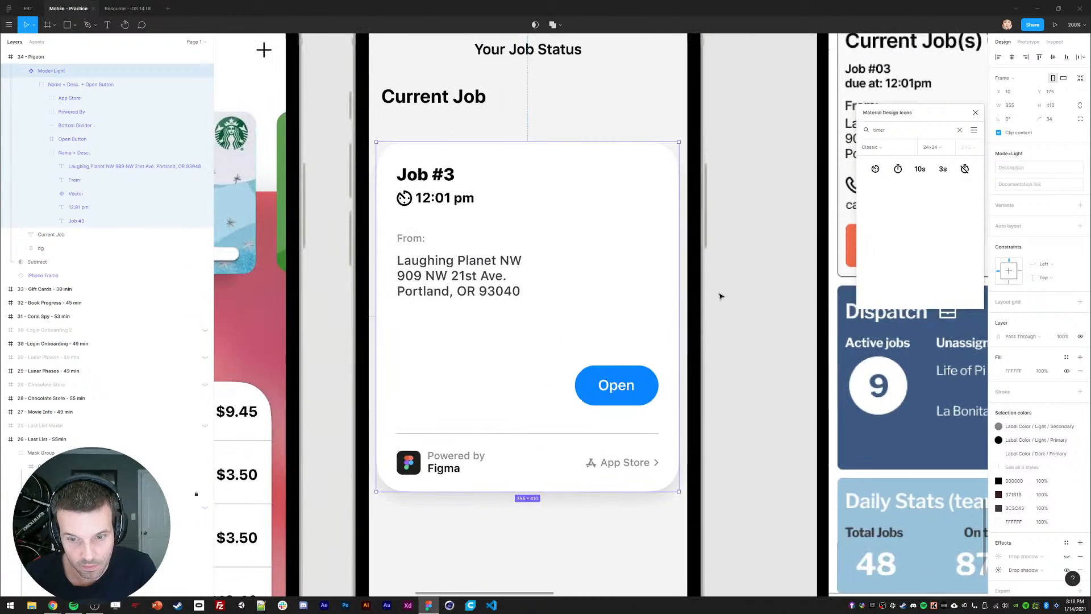
key(ctrl+minus)
click(721, 306)
key(ctrl+plus)
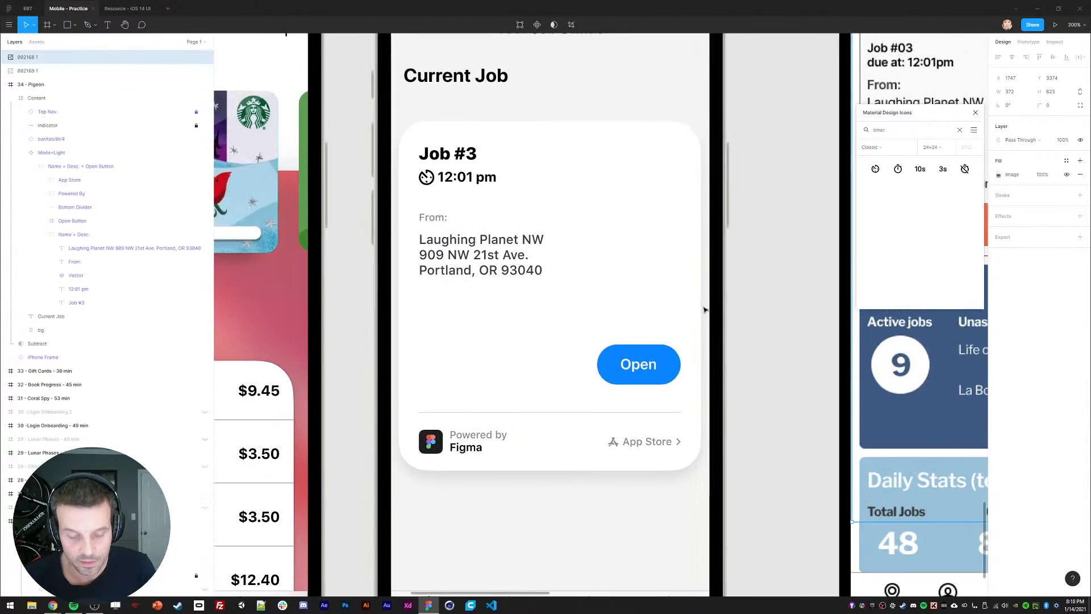
key(shift+0)
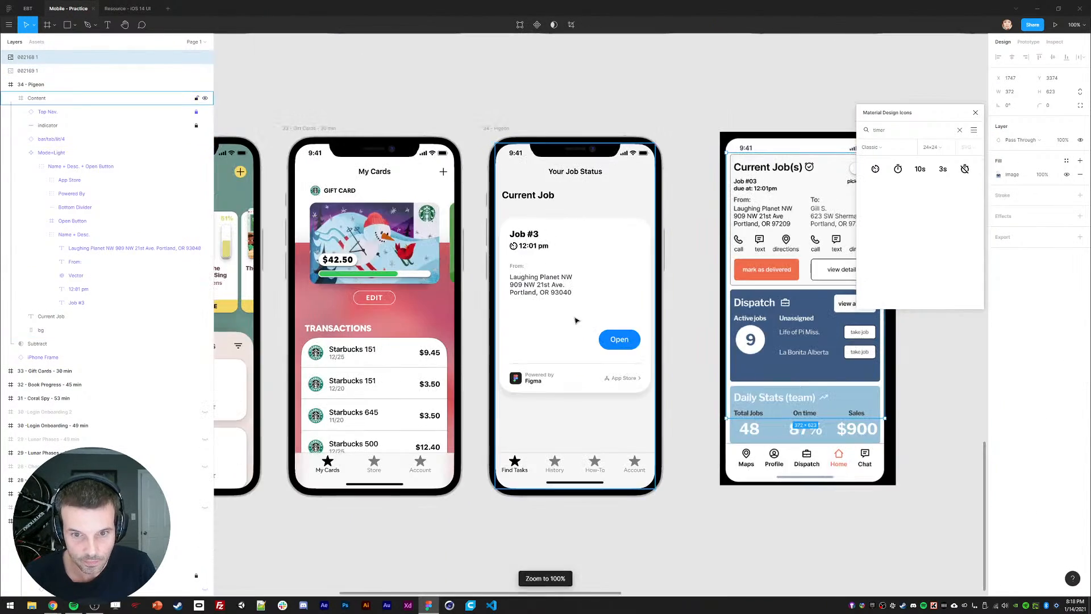
ctrl+click(619, 341)
key(Escape)
key(Escape)
key(Escape)
key(Escape)
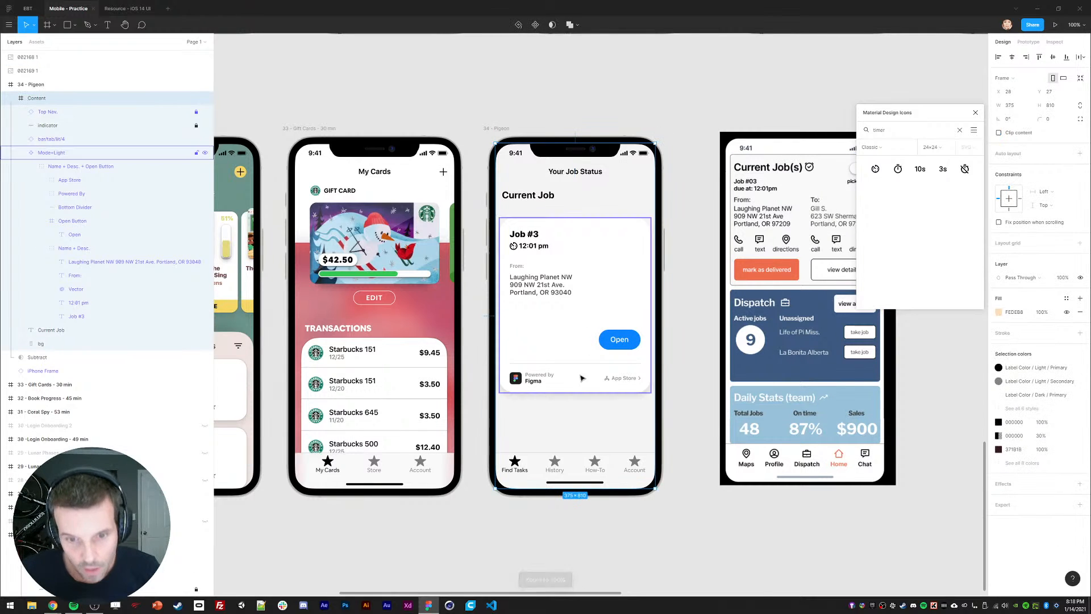
Step: Draw a rectangle inside the job card with a 12 px corner radius
click(542, 352)
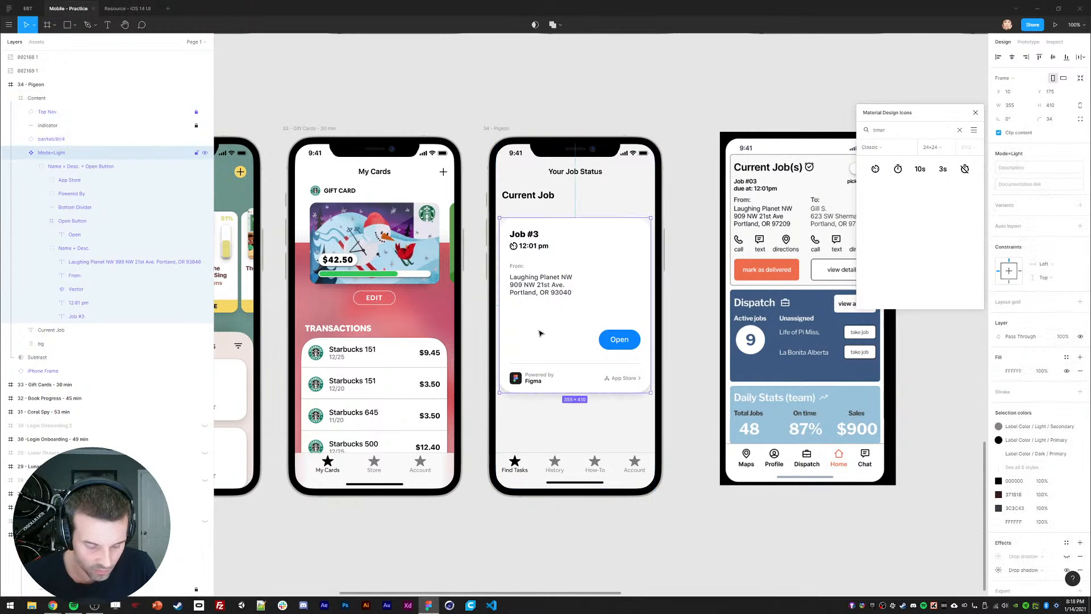
key(r)
drag(507, 260, 575, 341)
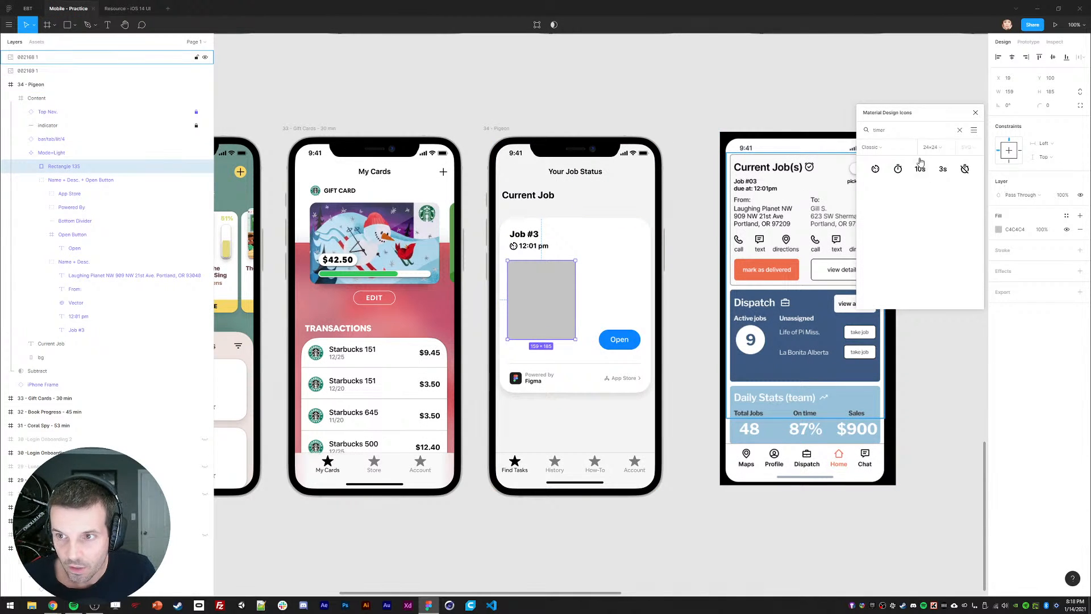
key(Left)
key(Left)
key(Left)
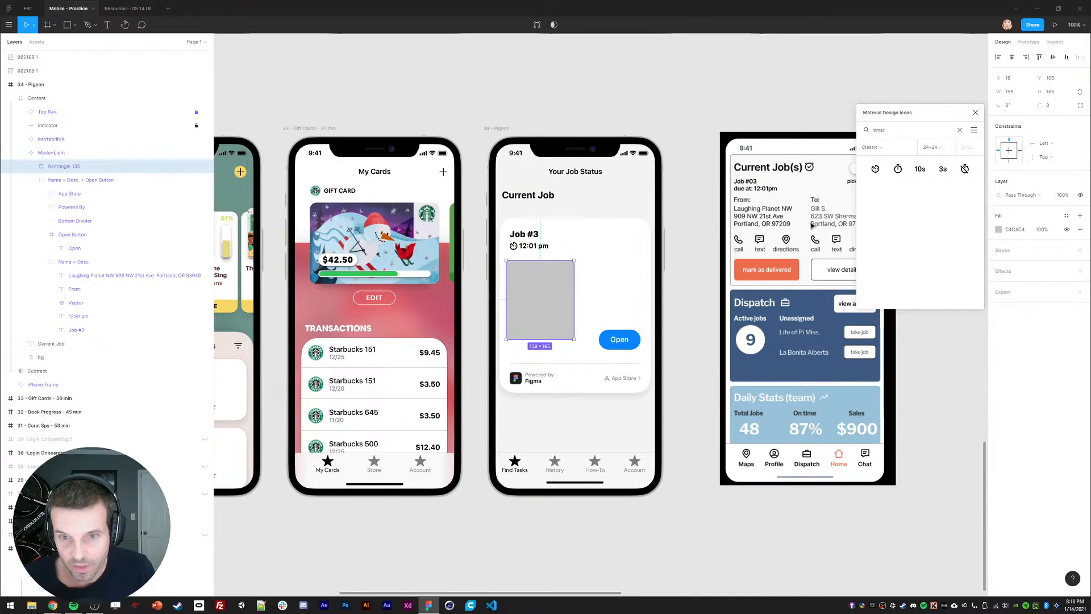
click(1048, 106)
text(12)
key(Return)
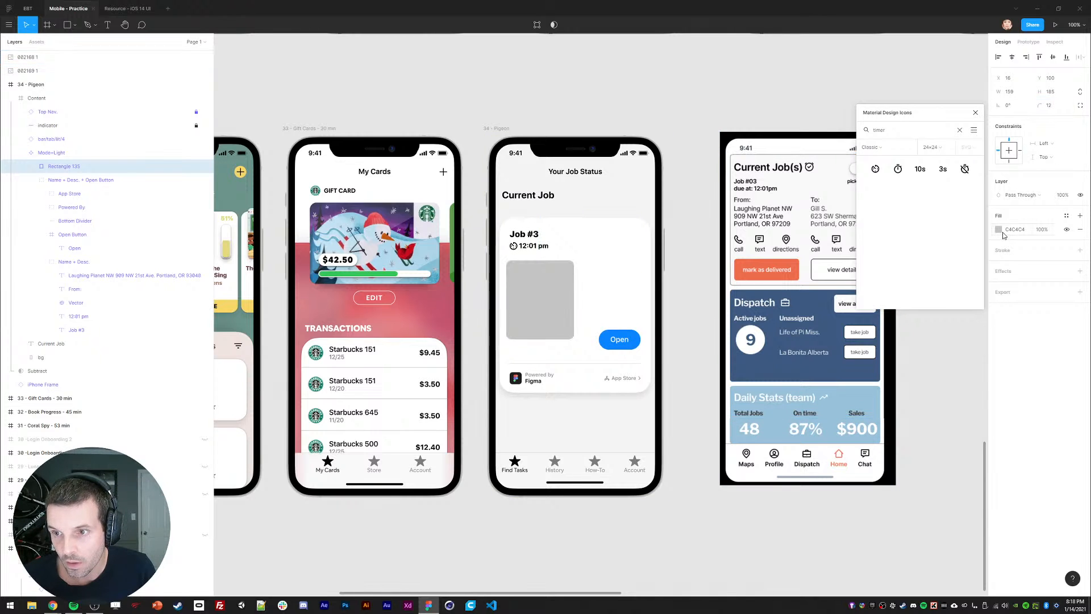
Step: Remove the rectangle's fill and give it a black outline at 20% opacity
click(998, 229)
drag(930, 120, 876, 61)
drag(906, 278, 884, 61)
drag(919, 65, 909, 63)
click(913, 55)
click(979, 232)
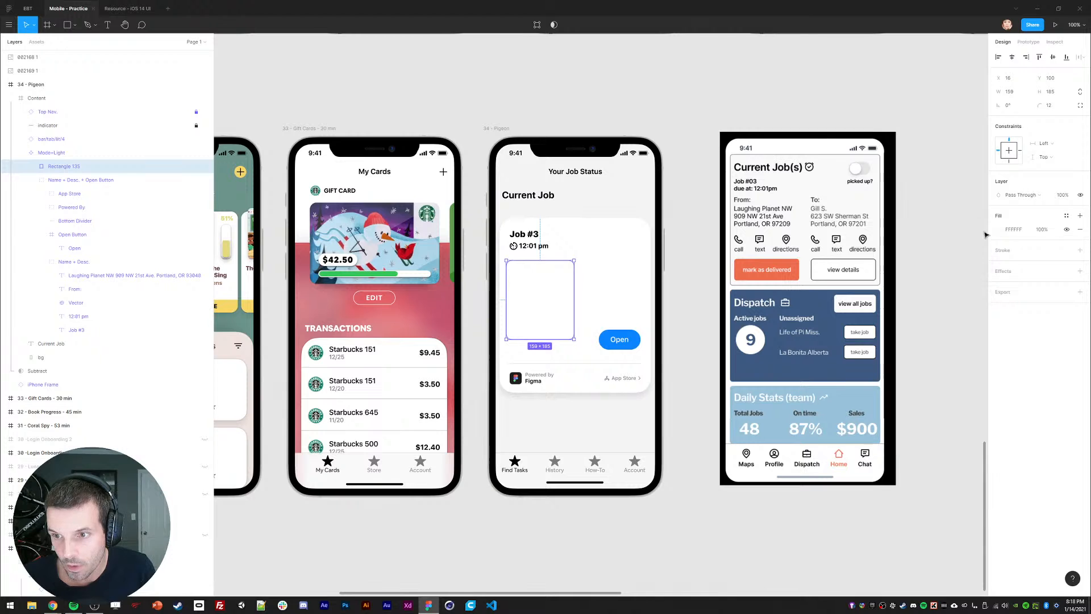
click(1079, 229)
click(1079, 236)
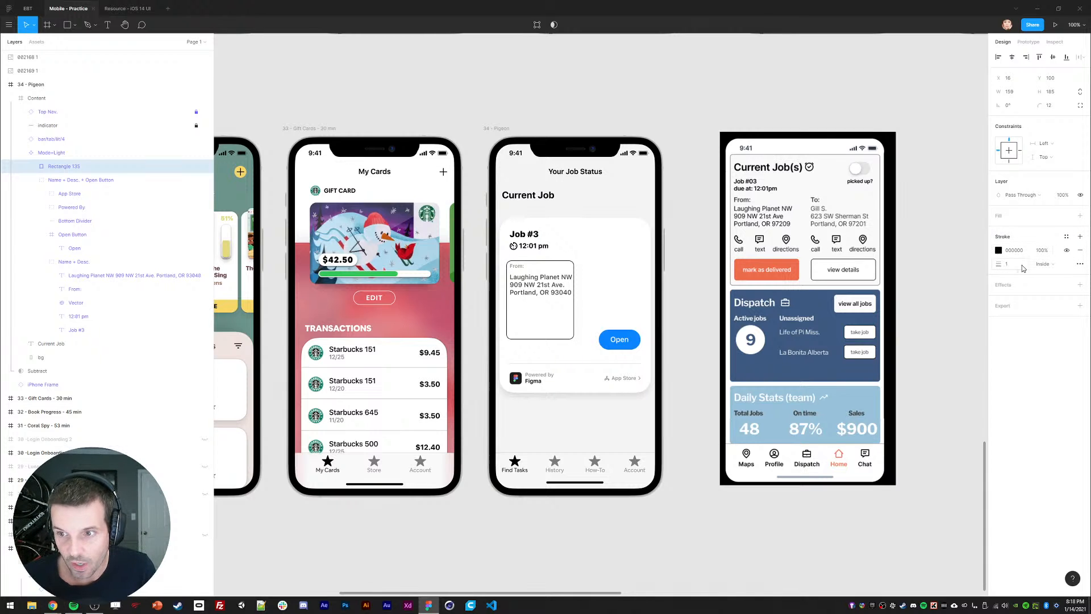
key(3)
key(2)
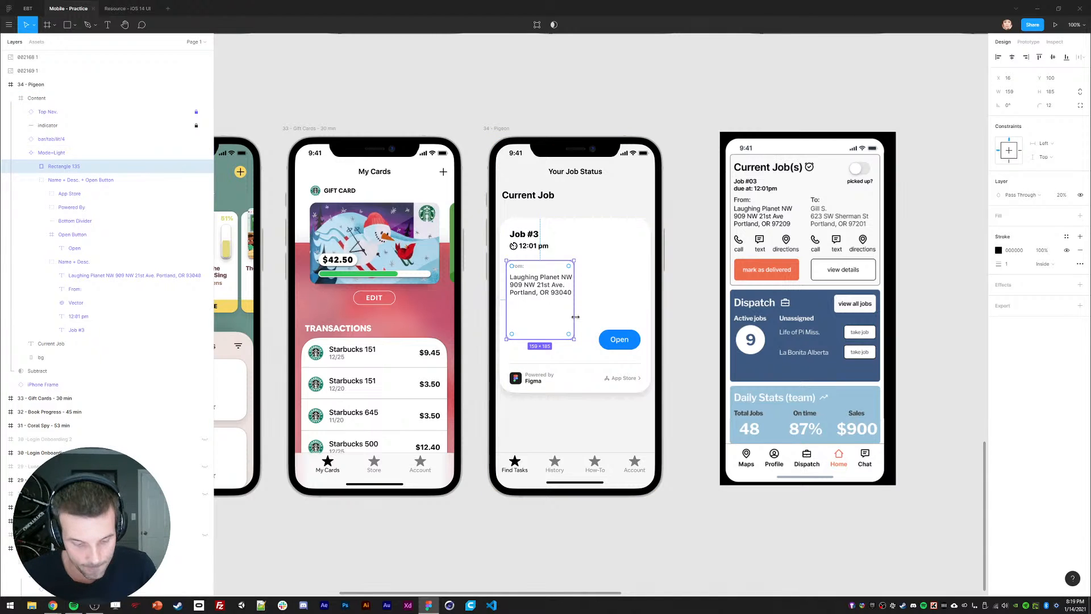
Step: Stretch the outlined rectangle wider and shorter across the card, discarding a trial duplicate
key(ctrl+d)
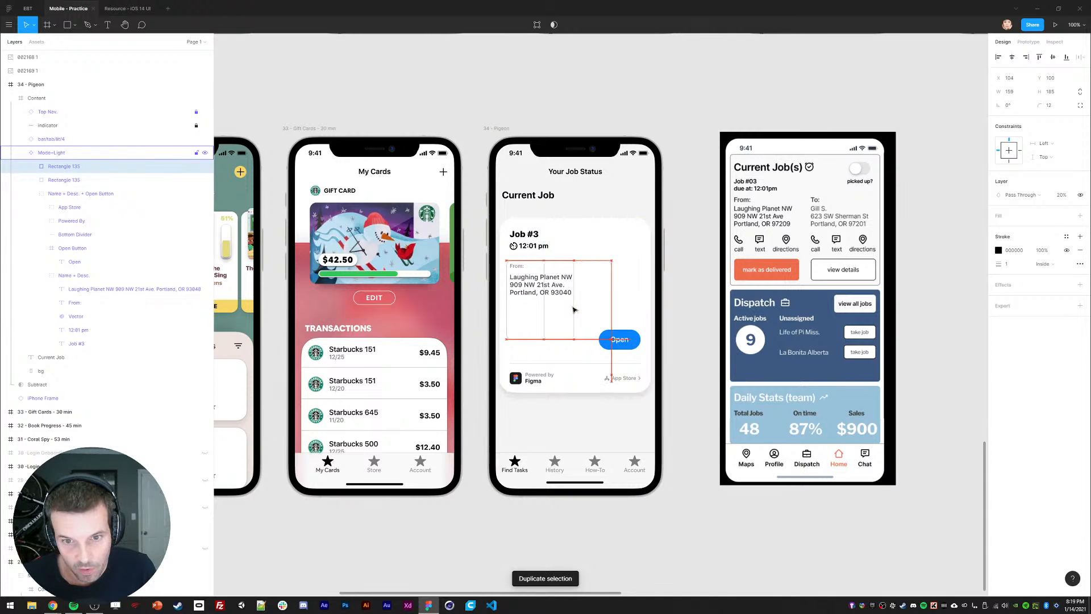
key(shift+Right)
key(shift+Right)
key(shift+Right)
key(shift+Right)
key(shift+Right)
key(shift+Right)
key(shift+Right)
key(shift+Right)
key(shift+Right)
key(Right)
key(Right)
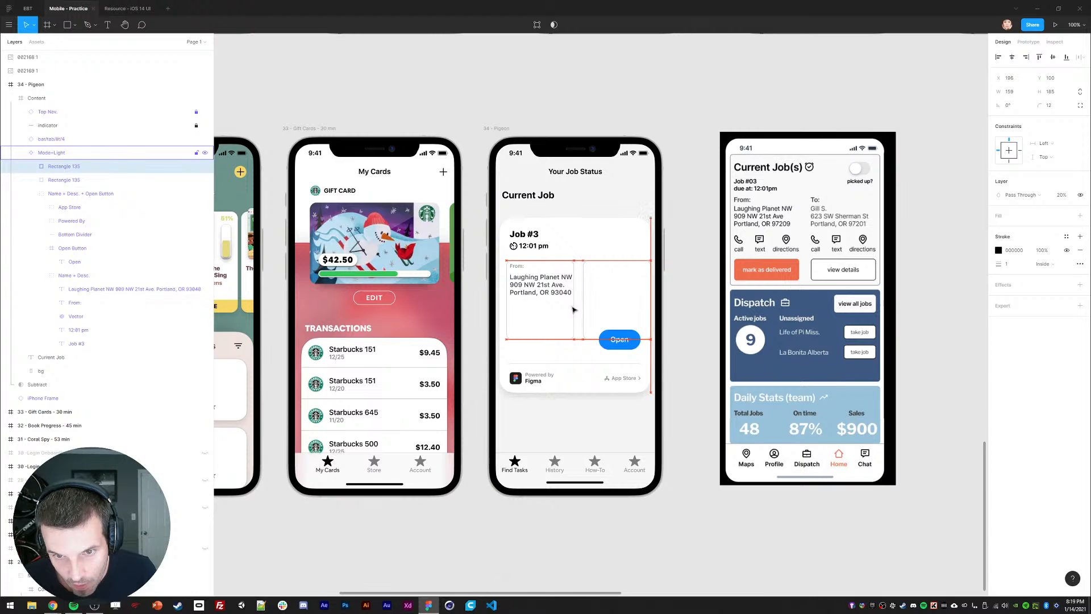
click(588, 160)
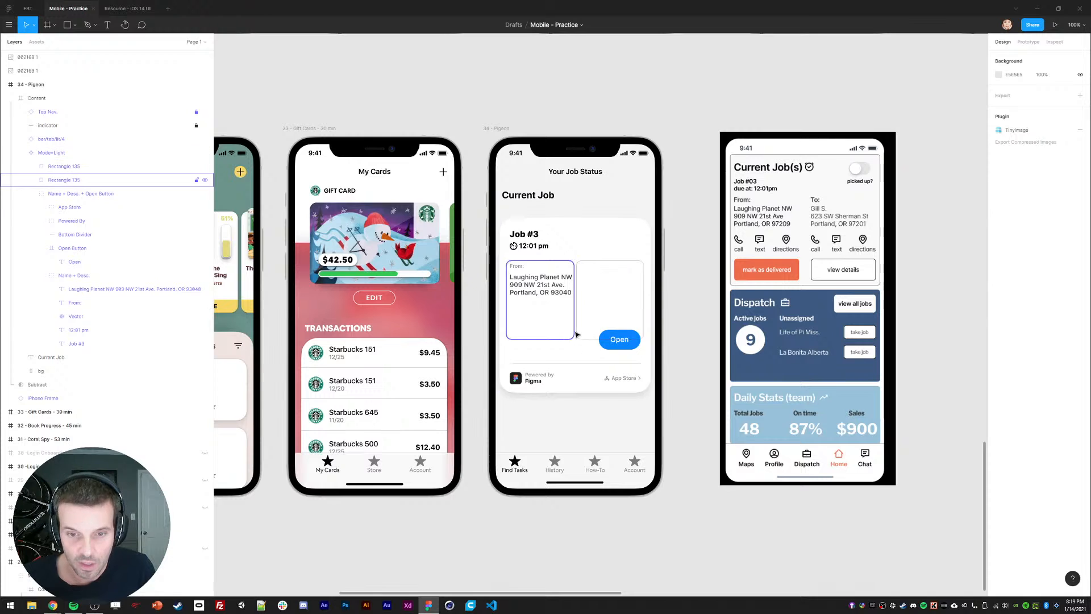
click(597, 281)
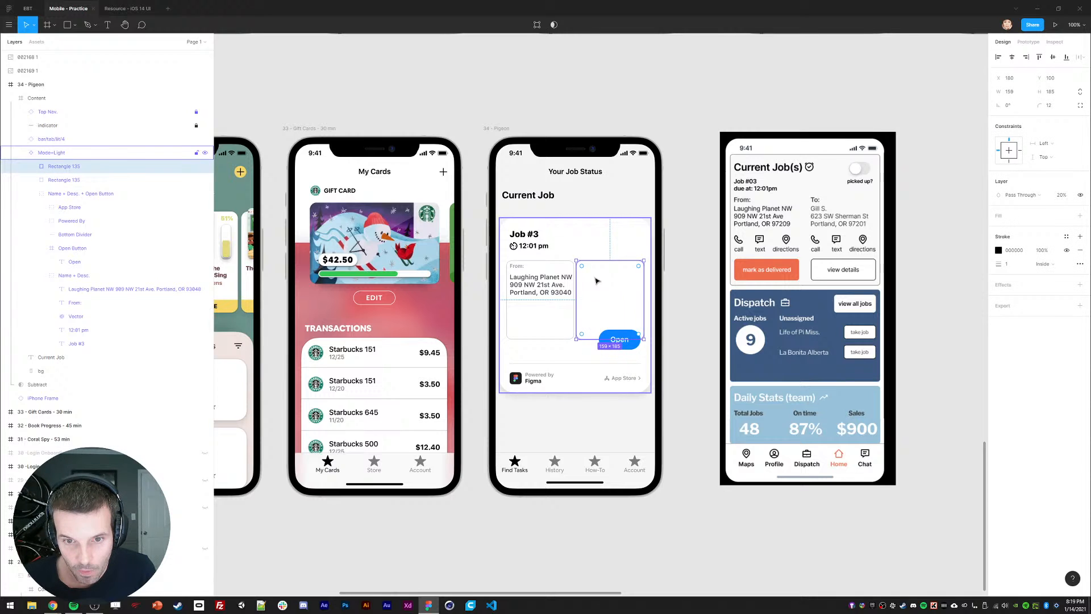
key(Delete)
click(573, 313)
drag(574, 339, 650, 301)
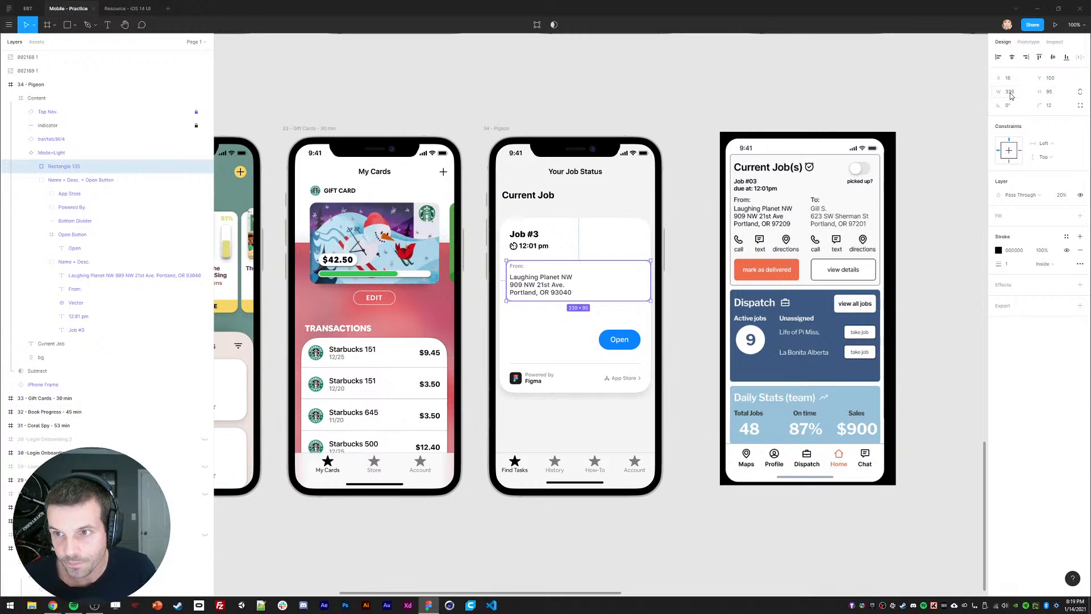
click(671, 283)
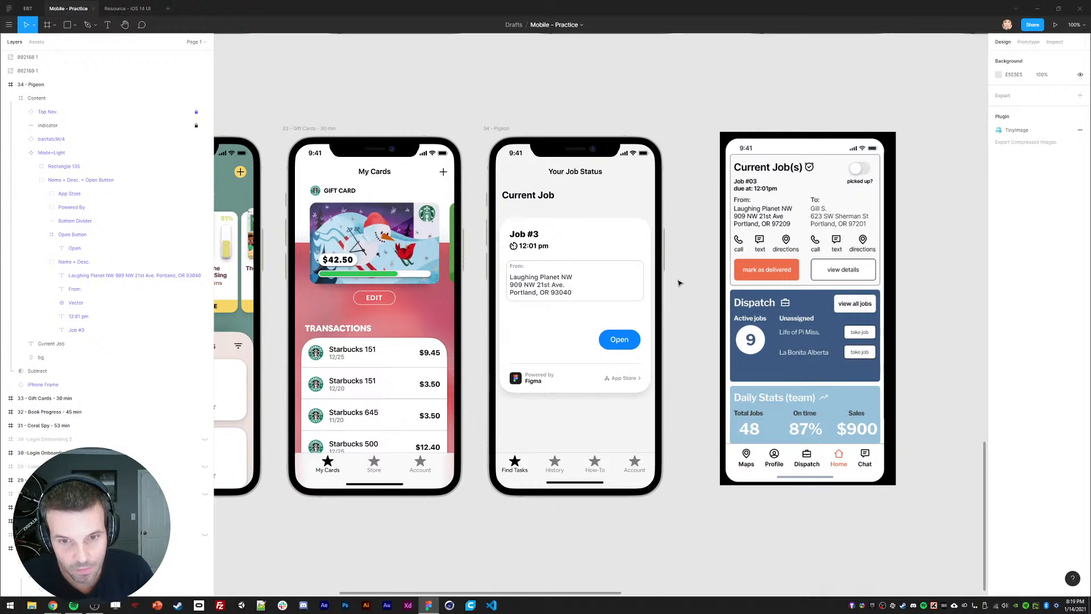
key(ctrl+z)
key(ctrl+z)
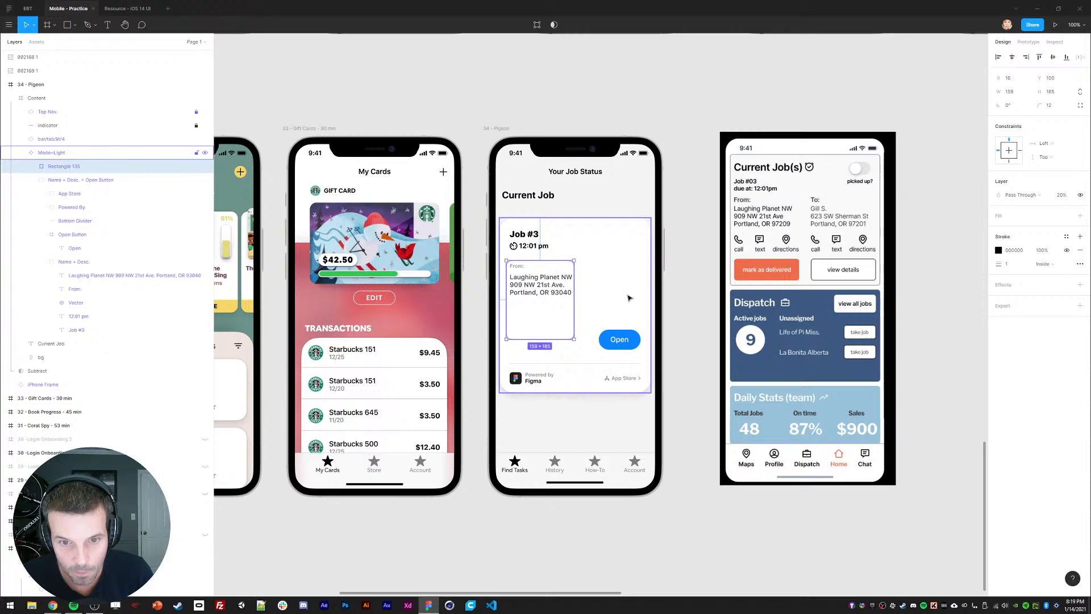
click(680, 294)
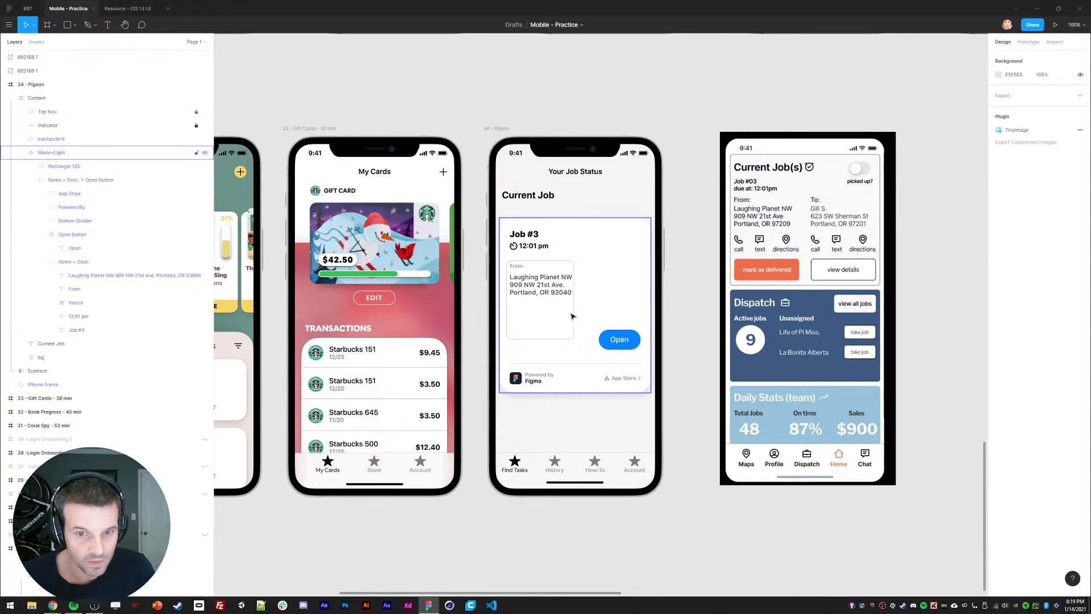
ctrl+click(572, 311)
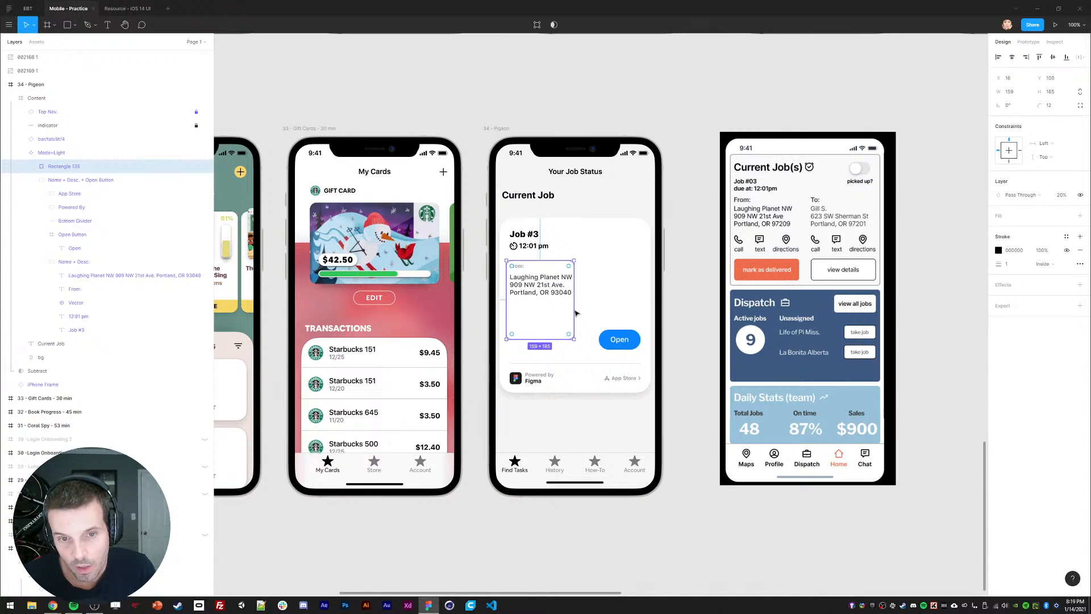
key(ctrl+shift+z)
click(681, 287)
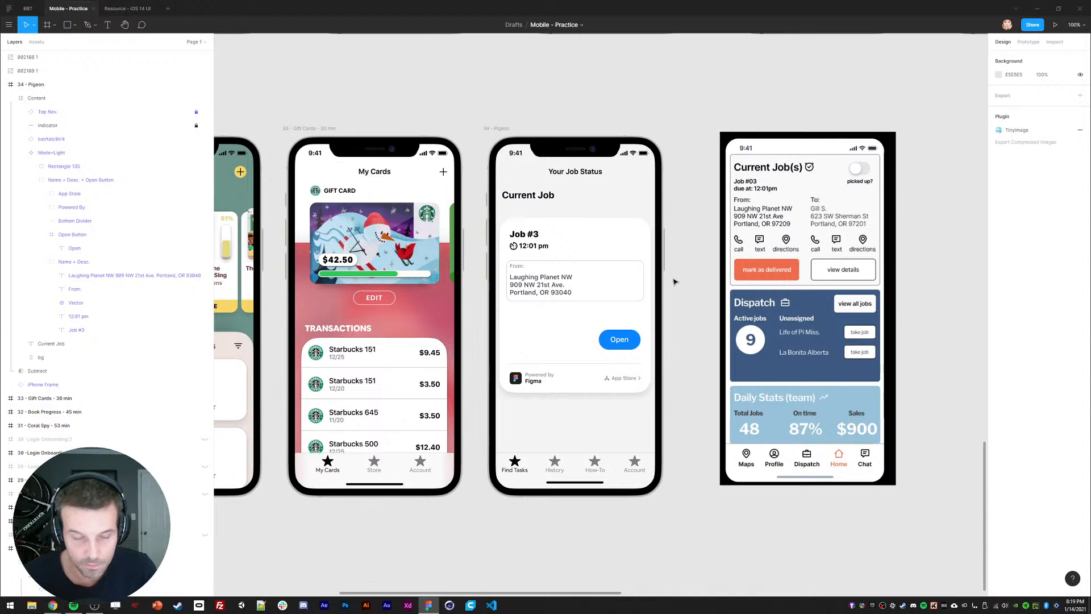
Step: Group the rectangle and move the From label and address into its top-left corner
ctrl+click(517, 266)
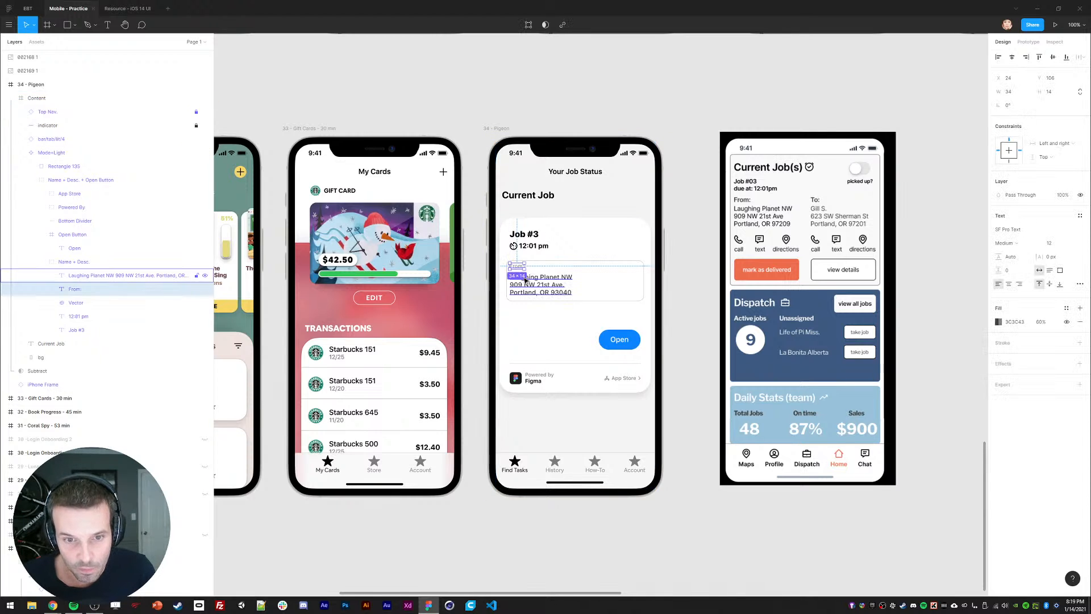
click(76, 262)
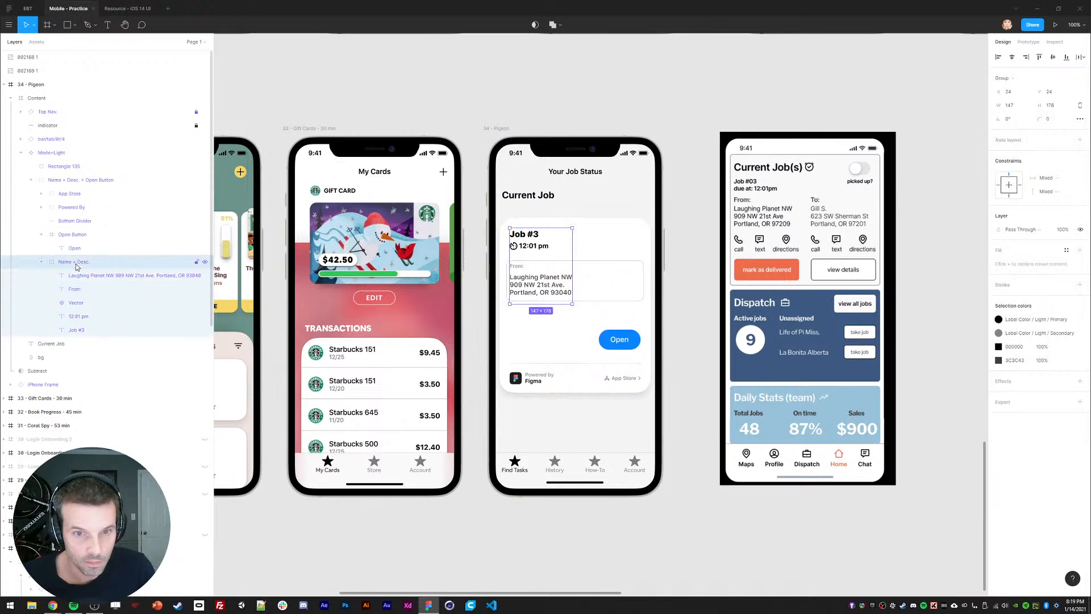
click(517, 266)
shift+click(523, 283)
key(ctrl+x)
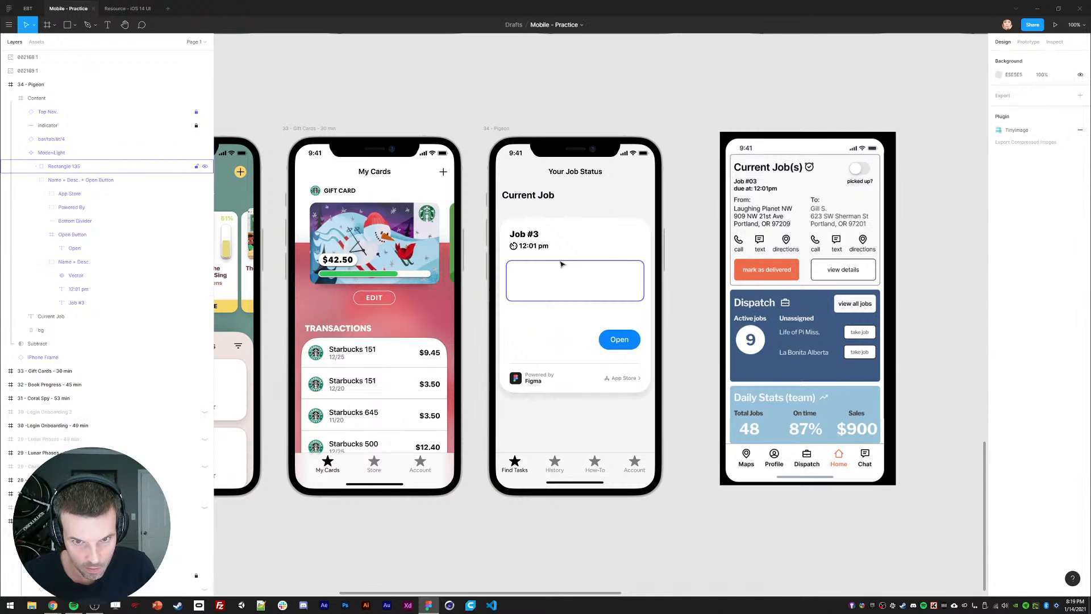
click(57, 165)
key(ctrl+v)
click(58, 193)
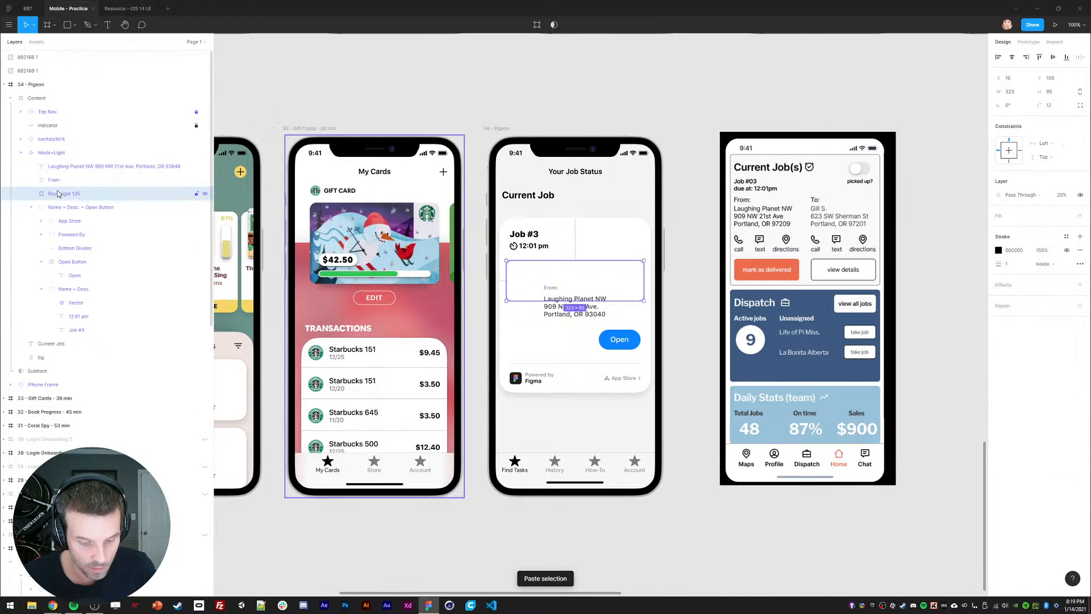
key(ctrl+g)
click(54, 166)
shift+click(54, 180)
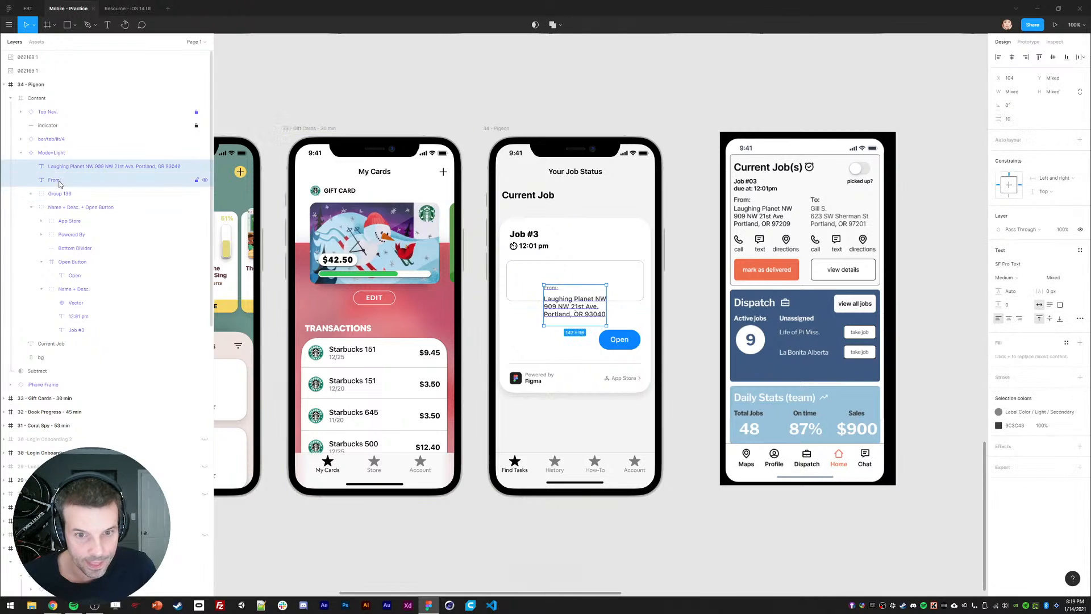
drag(558, 309, 531, 296)
click(684, 280)
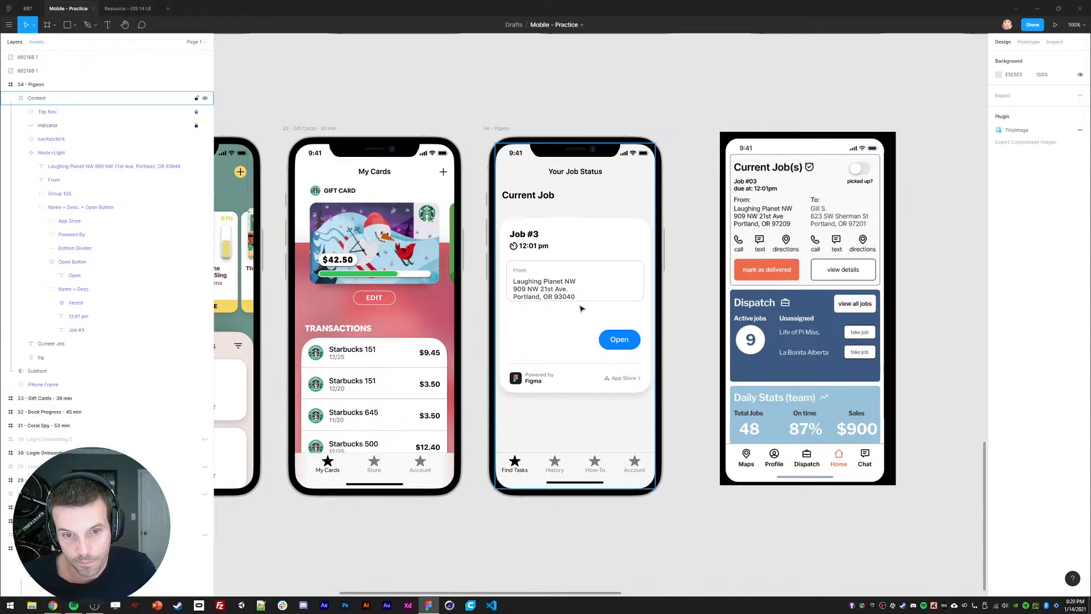
Step: Check the From label's type details, then set the outline box height to 107
click(520, 270)
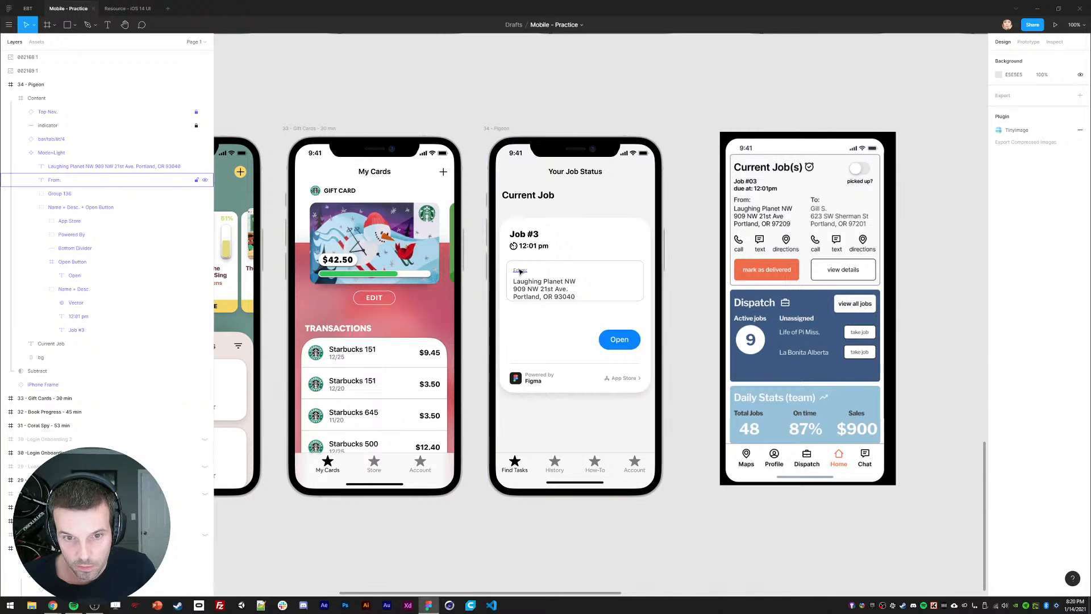
double_click(520, 270)
click(1079, 284)
click(687, 290)
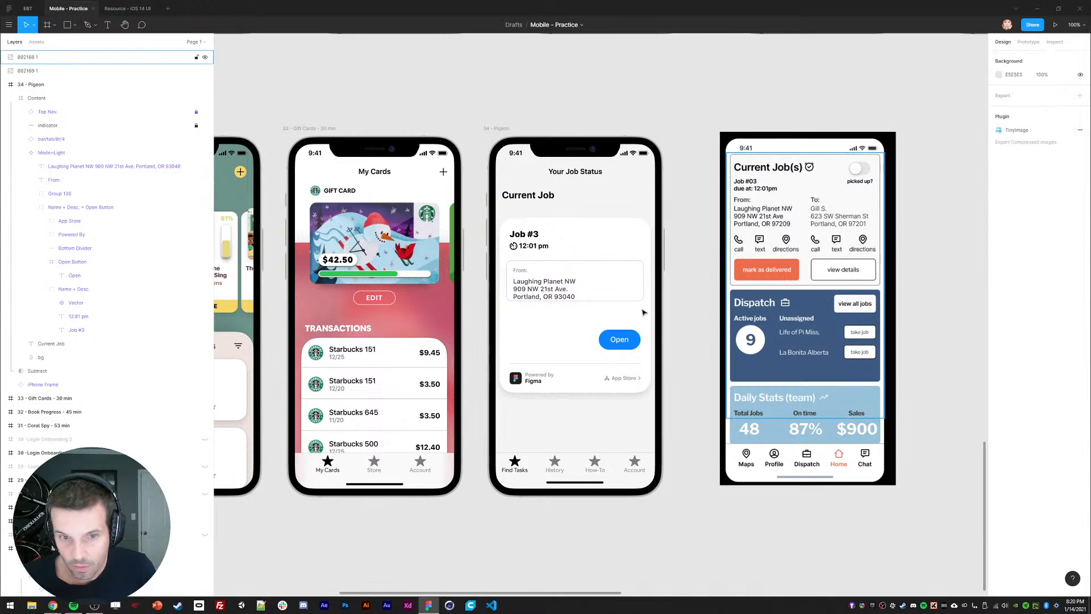
double_click(602, 302)
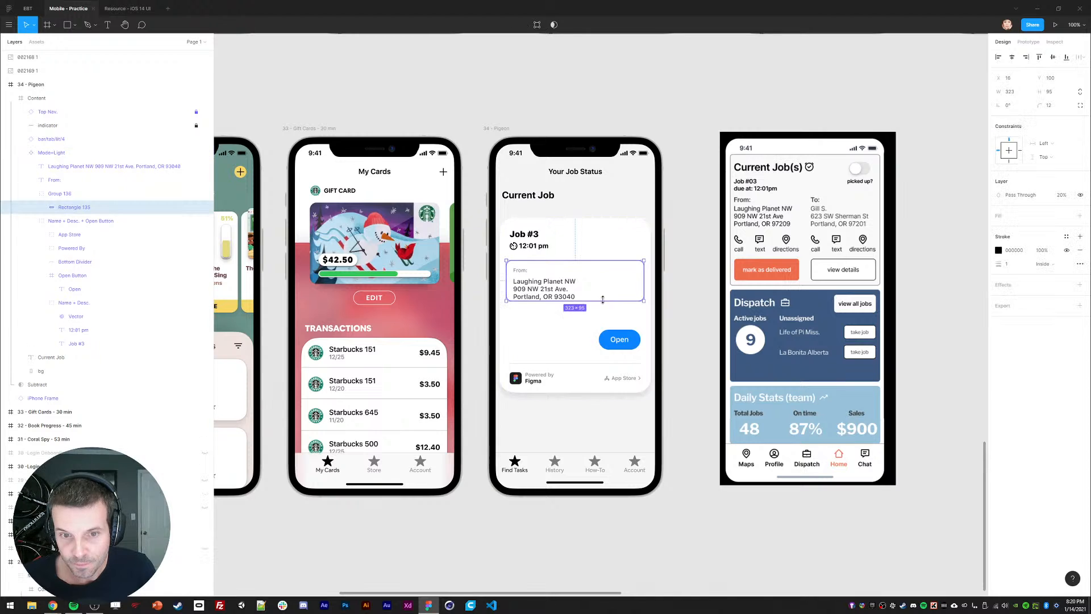
click(1051, 93)
text(107)
key(Return)
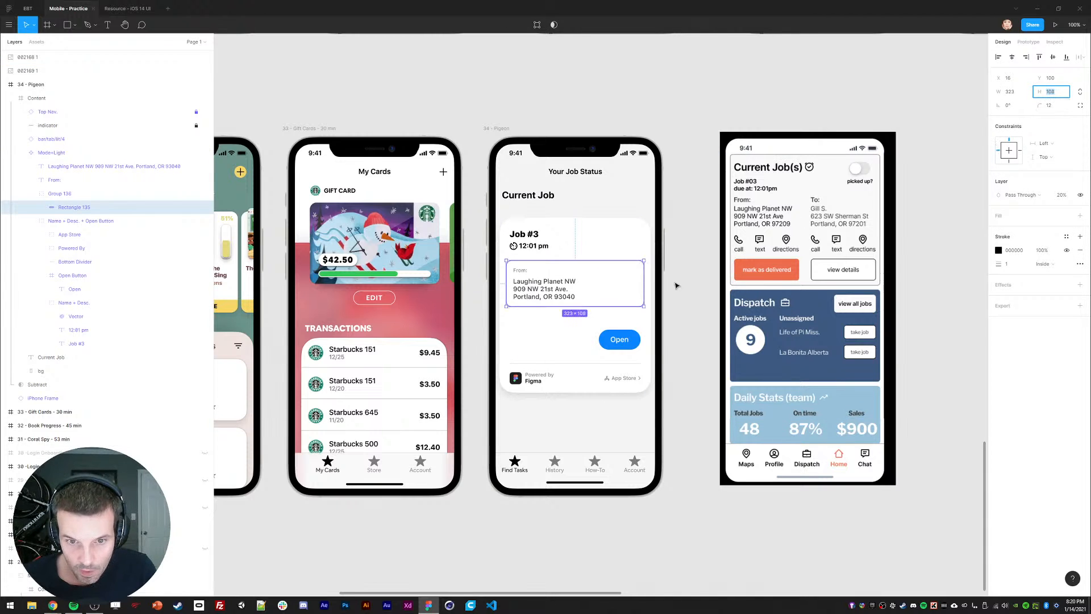
click(680, 296)
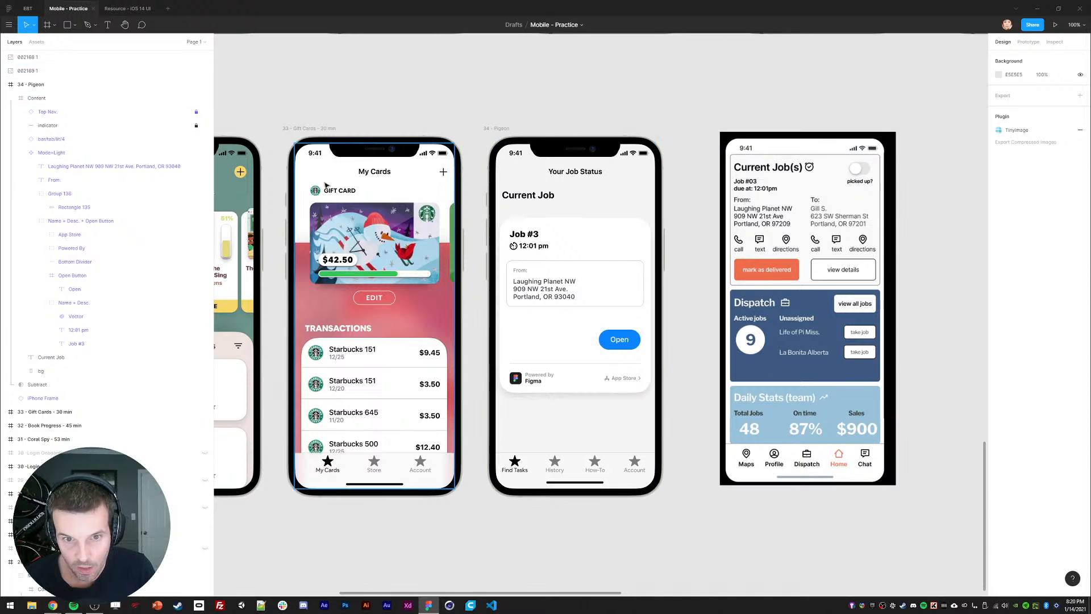
Step: Try a phone icon from the Icons8 plugin, then delete it
click(9, 25)
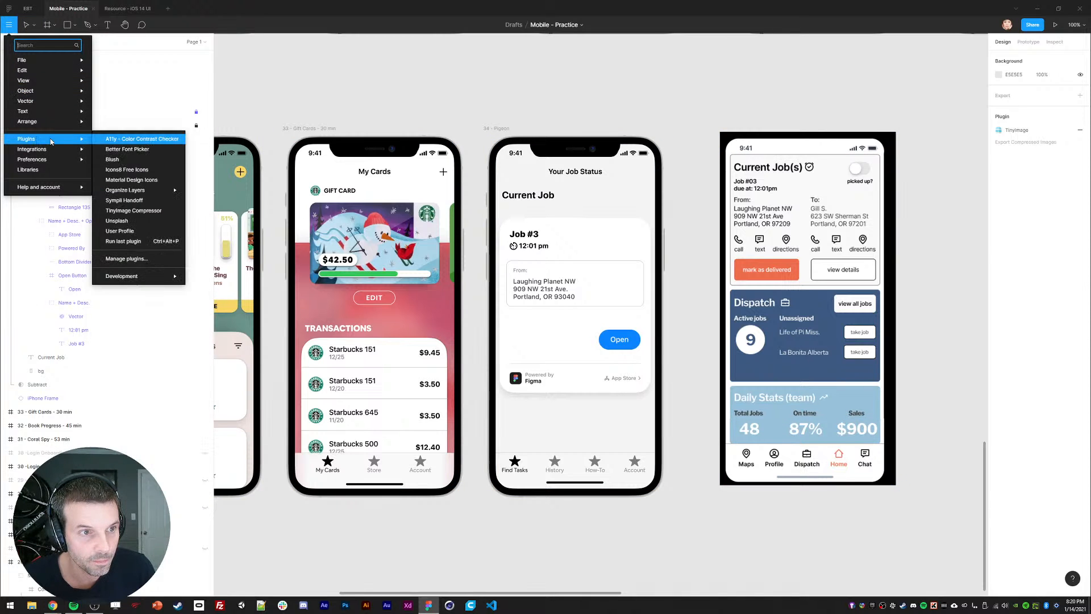
click(421, 207)
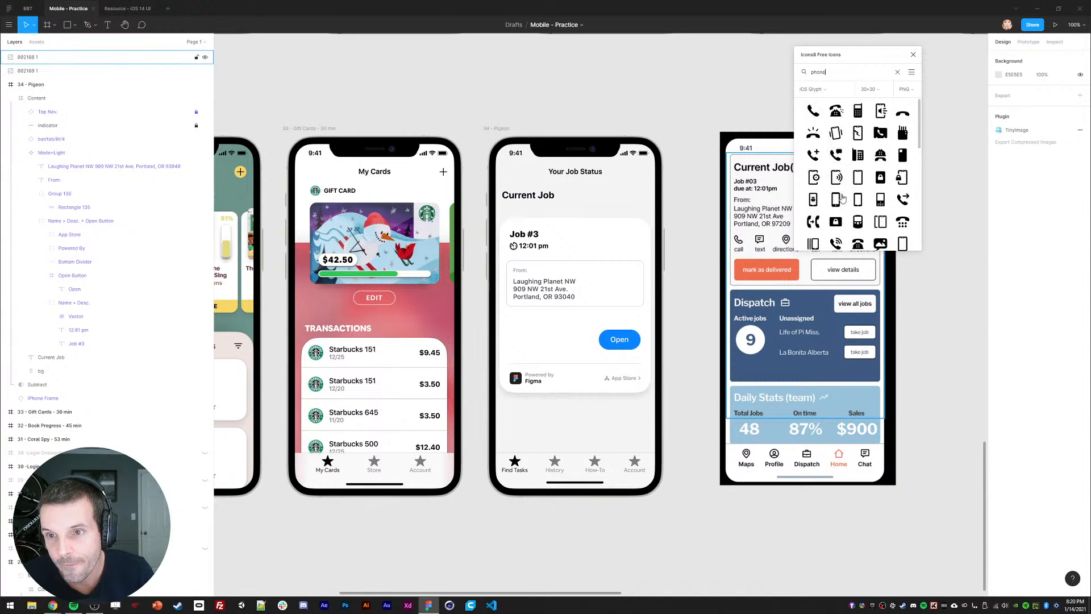
scroll(842, 197, down, 1)
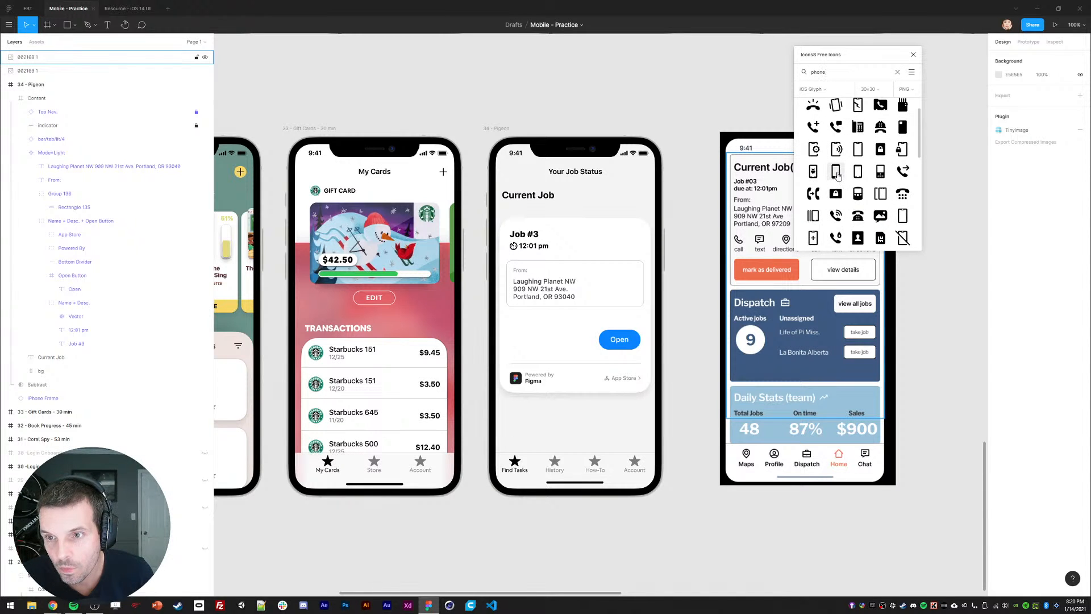
drag(838, 175, 692, 107)
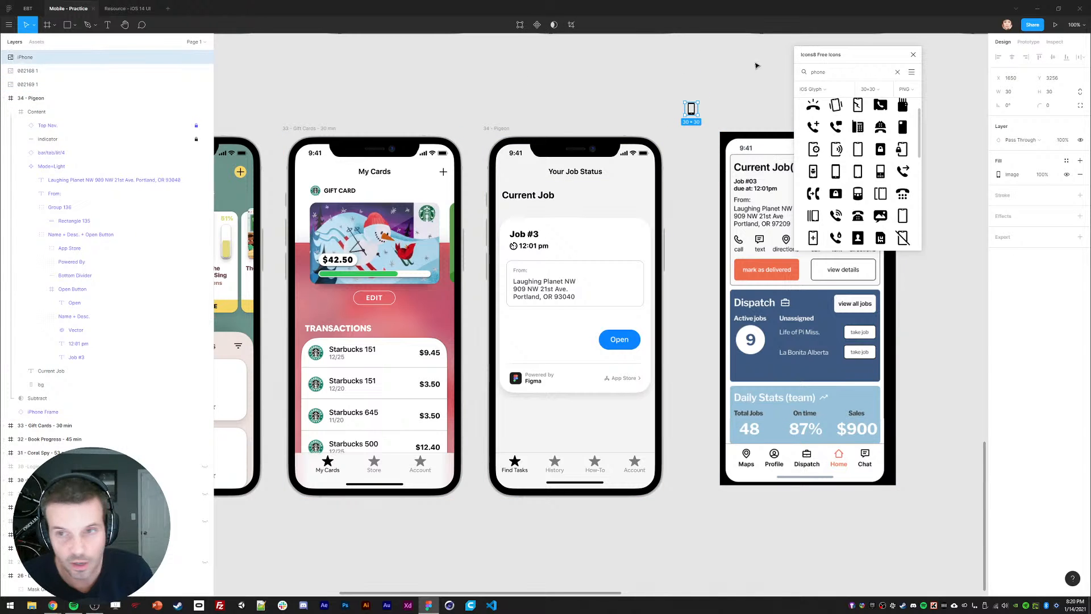
click(913, 55)
drag(696, 72, 685, 134)
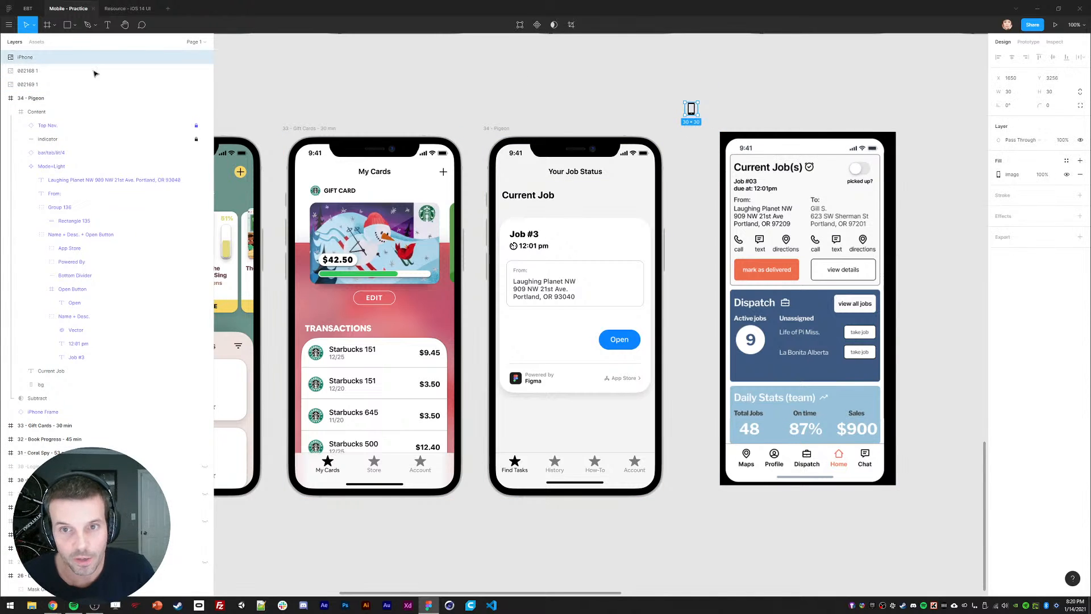
key(Delete)
Step: Launch the Material Design Icons plugin from the Plugins menu
click(9, 25)
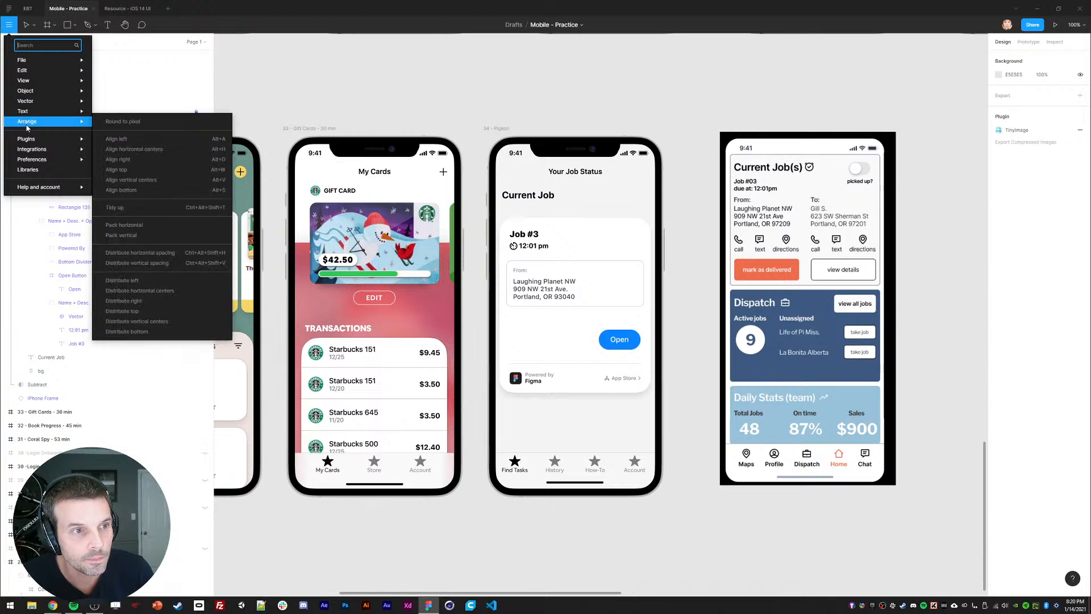
mouse_move(64, 143)
mouse_move(129, 193)
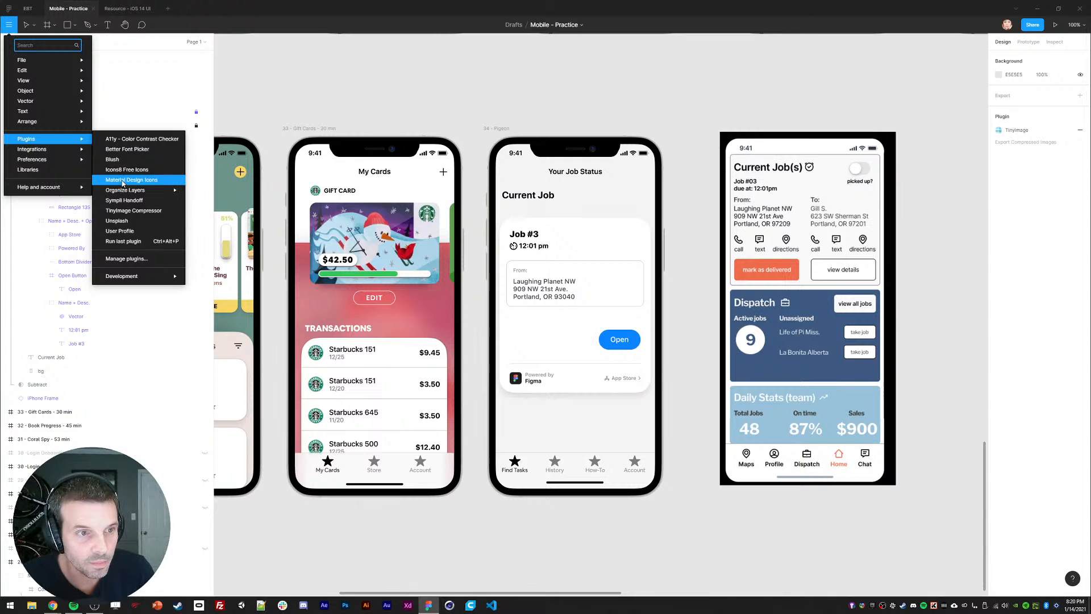
click(123, 183)
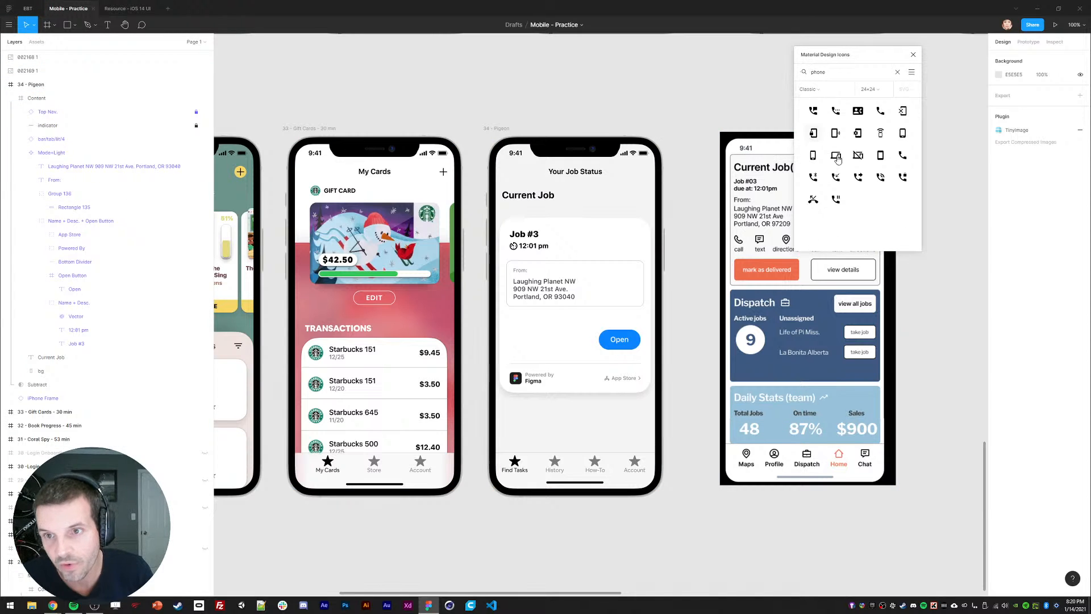
Step: Drop a phone_android icon and, after searching 'text', a textsms chat icon above the Pigeon frame
drag(883, 53, 862, 61)
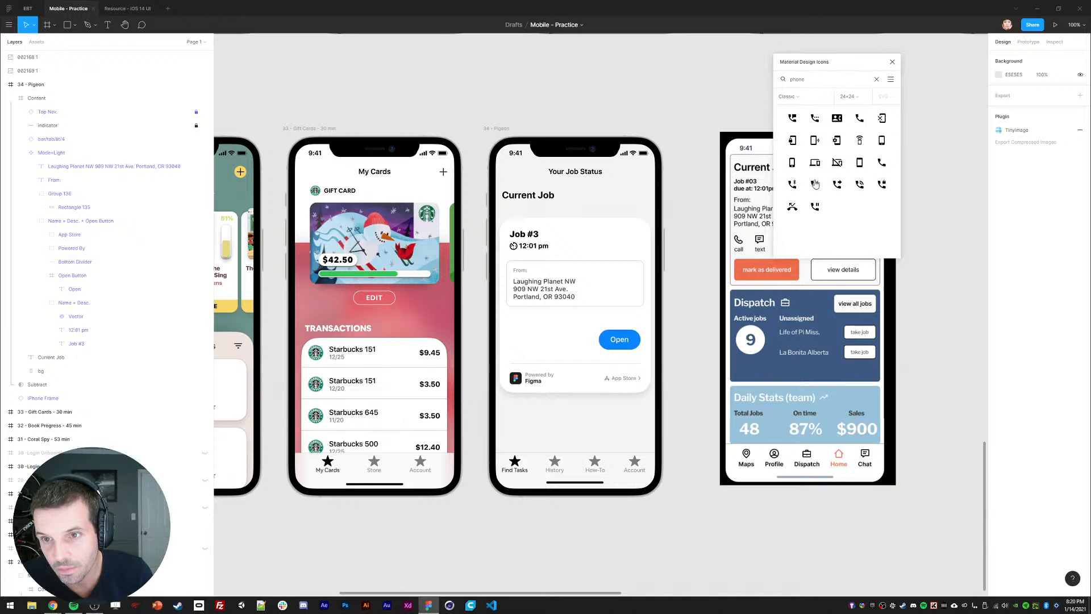
drag(882, 143, 621, 95)
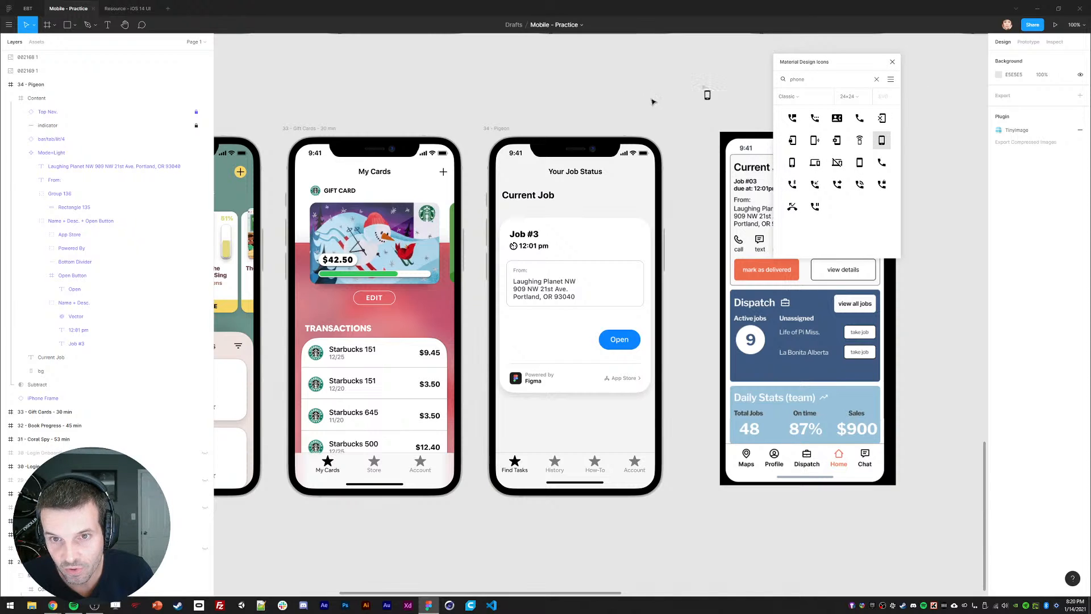
drag(818, 73, 873, 69)
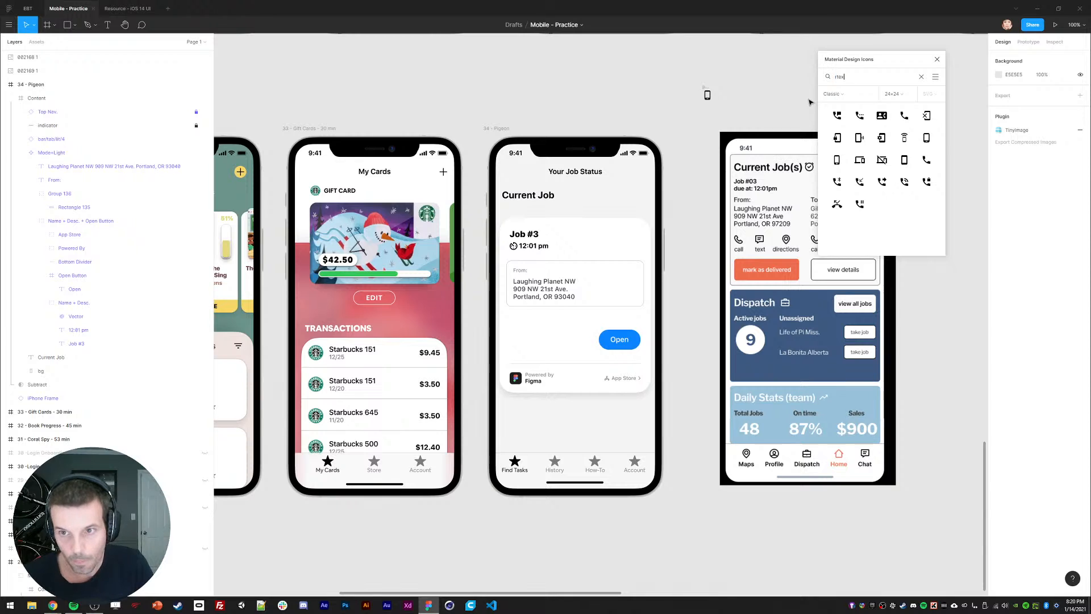
text(text)
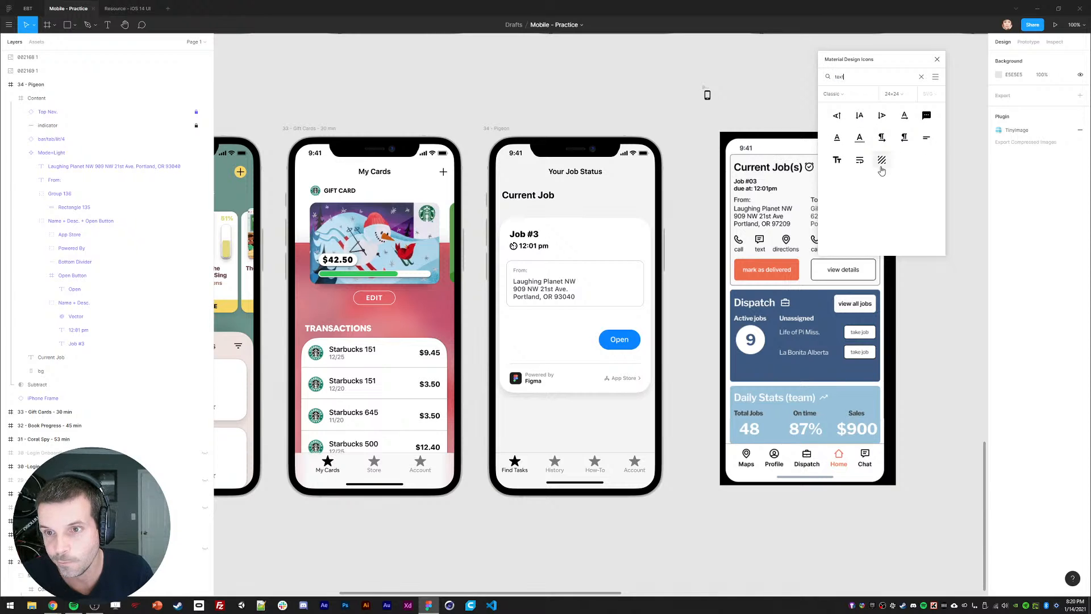
drag(926, 115, 786, 89)
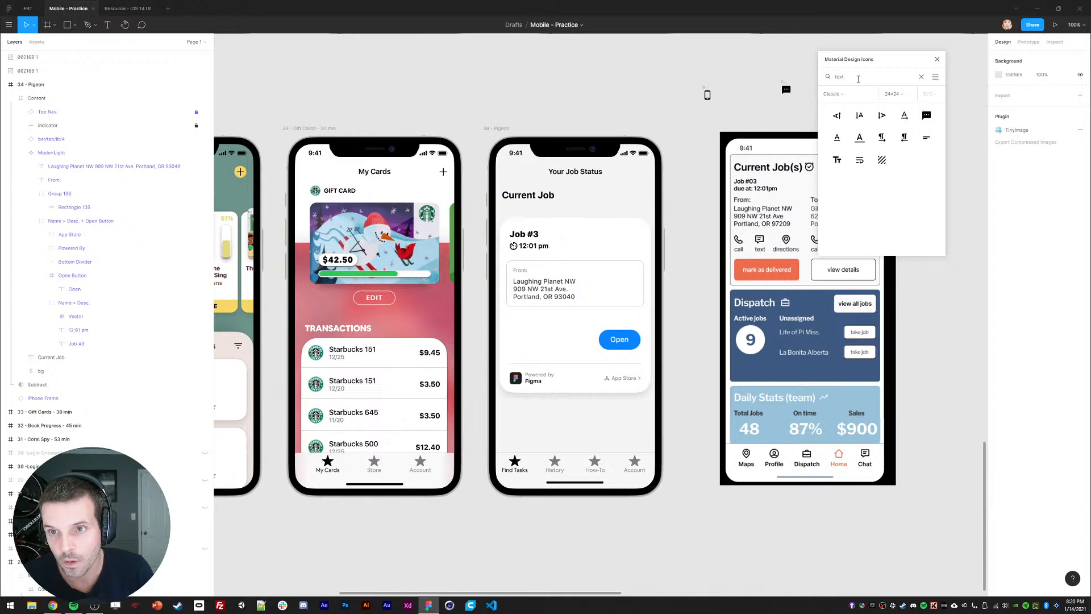
Step: Search 'mapdirection' and drop the 24×24 directions icon onto the canvas
drag(856, 78, 799, 75)
text(gps)
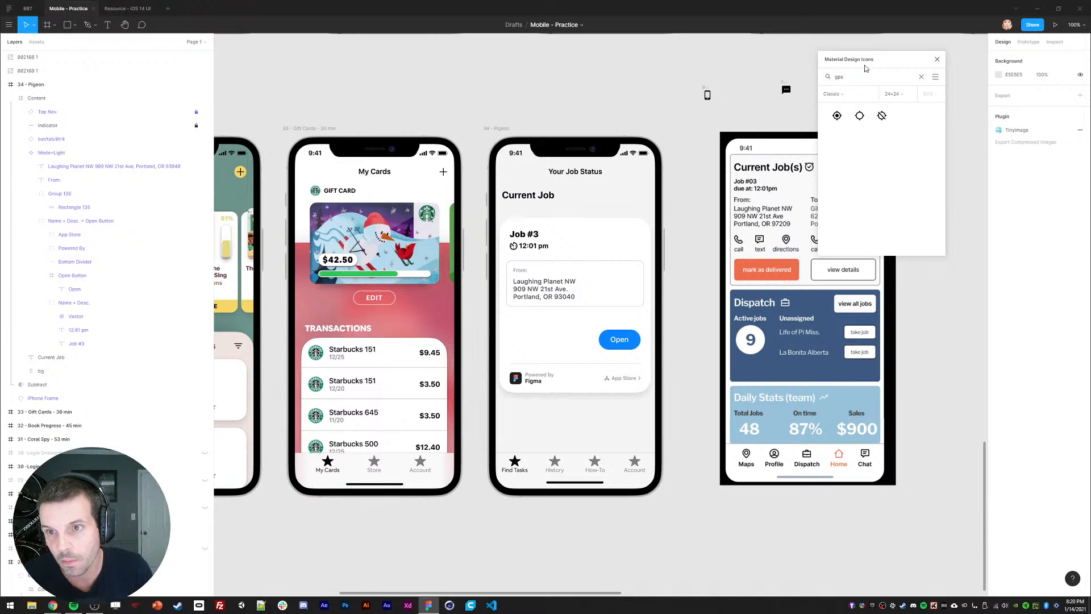
mouse_move(852, 75)
mouse_down()
mouse_move(816, 83)
mouse_move(832, 76)
mouse_up()
text(map)
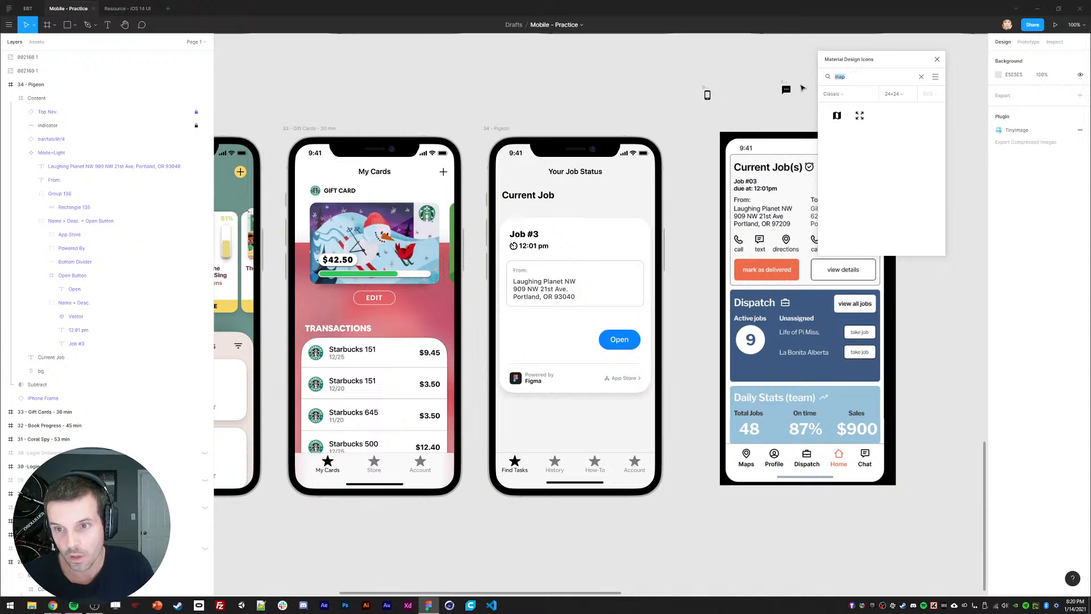
text(direction)
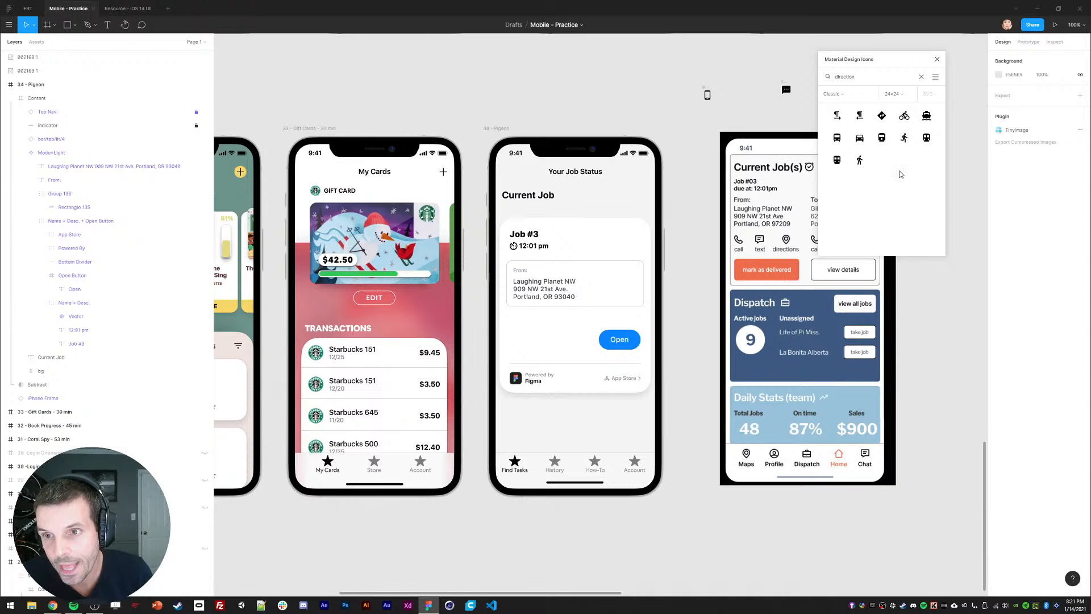
drag(882, 116, 800, 99)
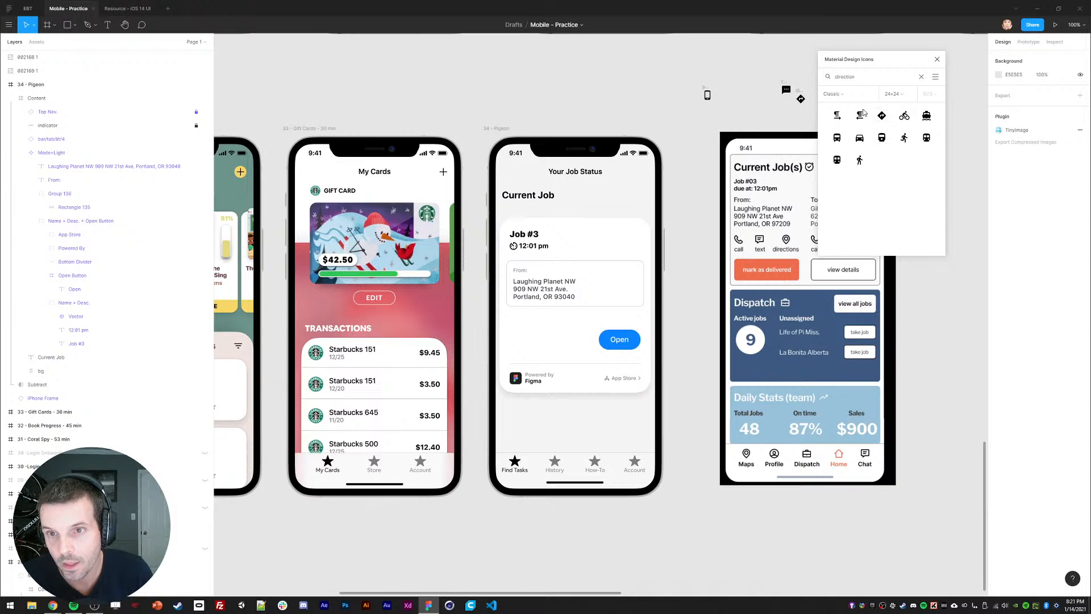
Step: Close the Material Design Icons plugin and select the whole directions icon frame
click(937, 59)
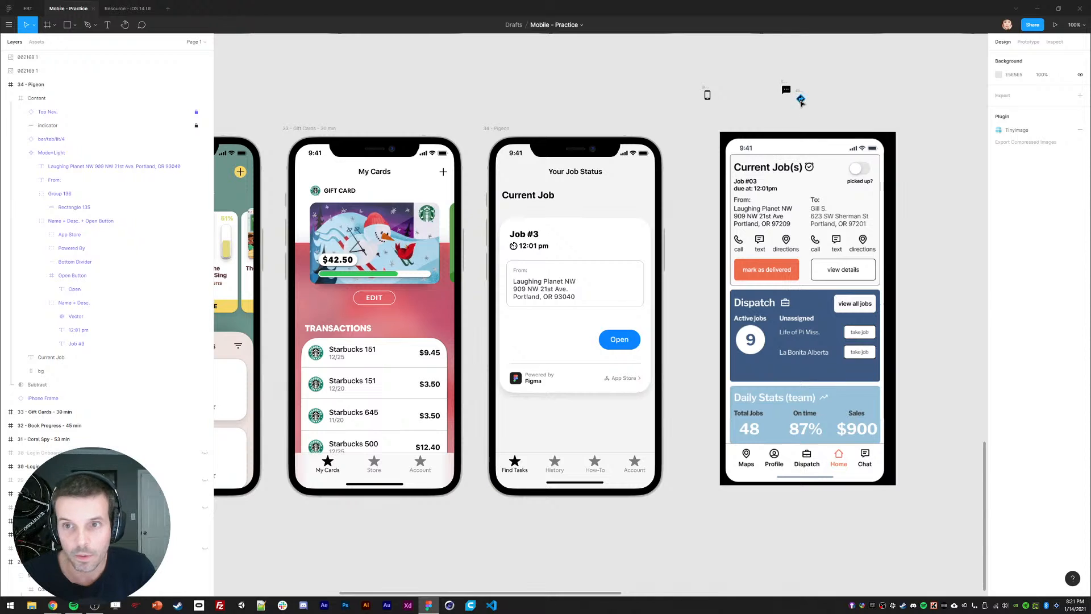
click(800, 100)
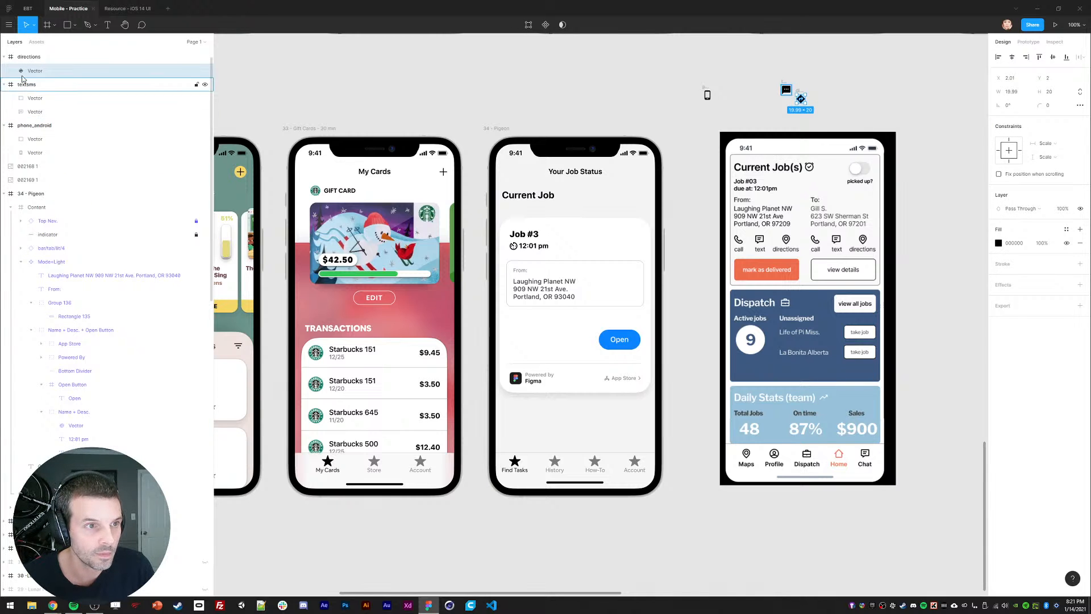
click(27, 57)
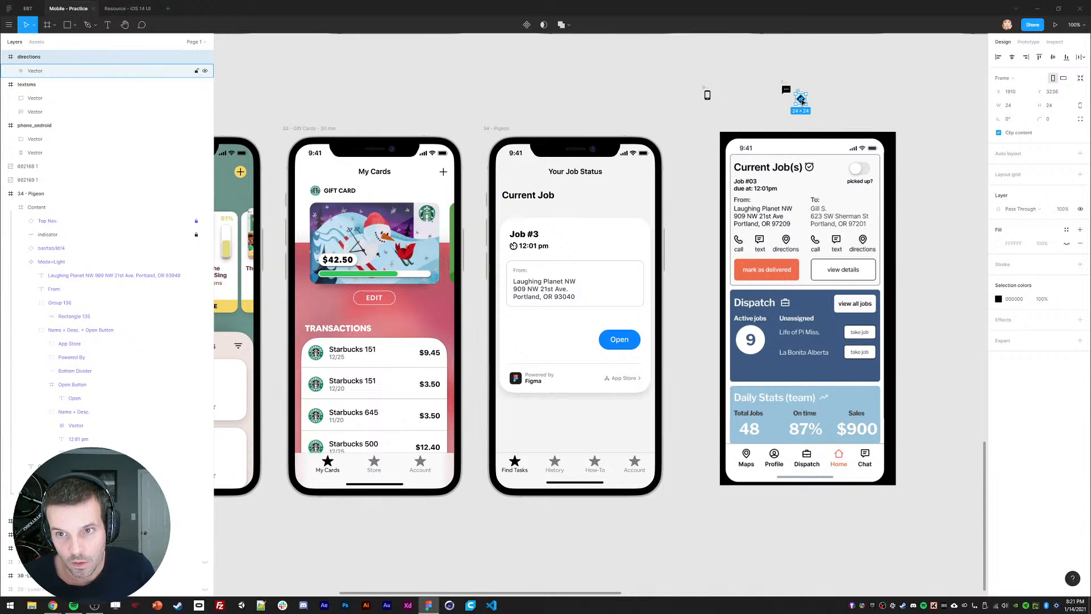
Step: Move the directions, phone and chat icons into the From address box and delete leftover empty frames
drag(801, 101, 601, 283)
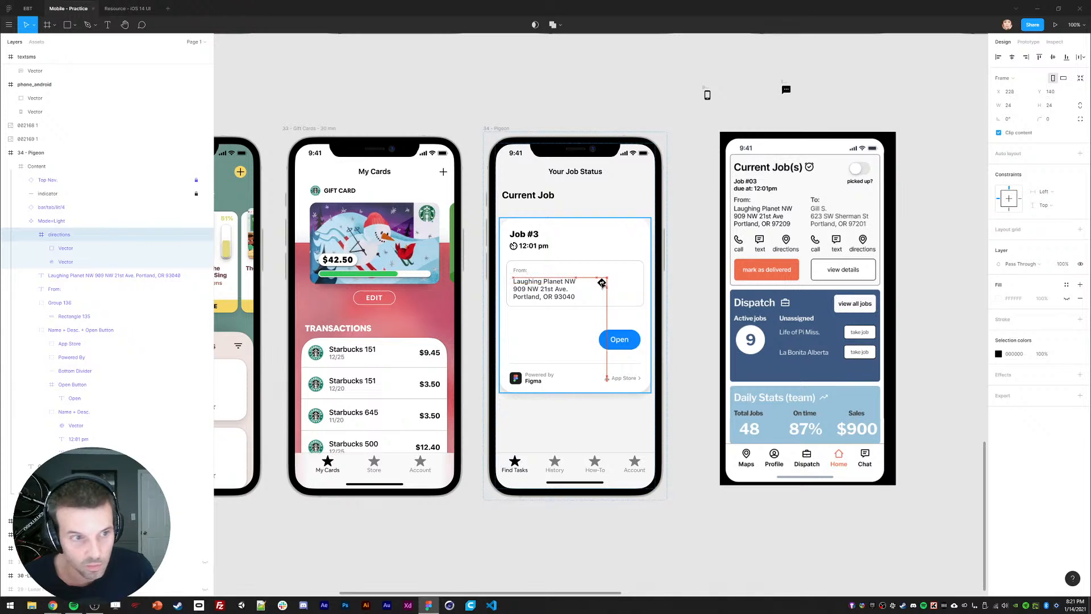
drag(707, 95, 621, 284)
drag(785, 90, 639, 284)
drag(677, 52, 814, 112)
key(Delete)
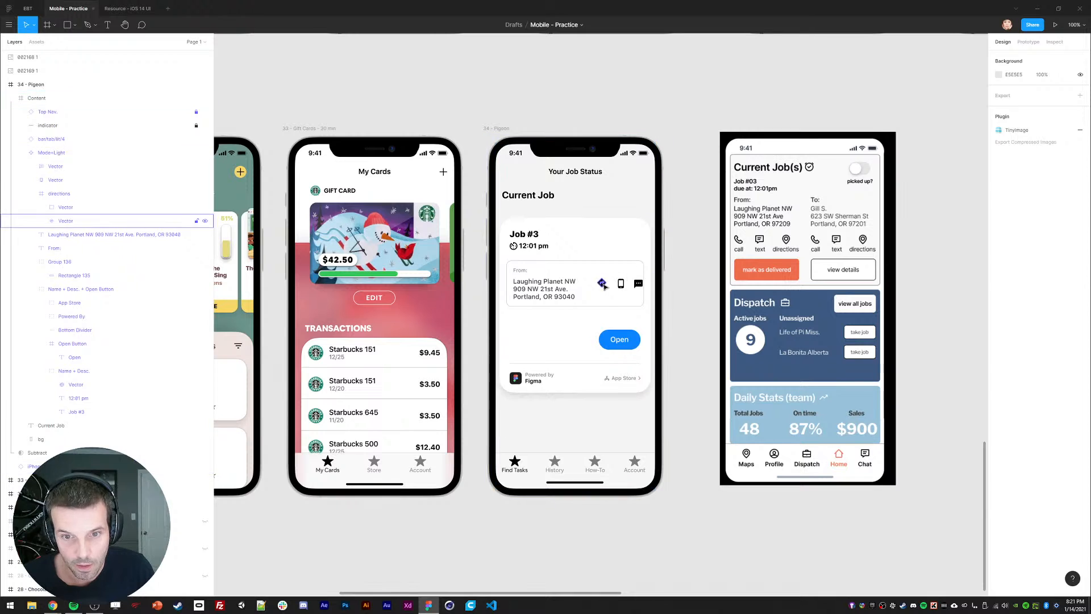
Step: Group the two directions vectors, pull the group out, and delete the empty directions frame
click(65, 221)
shift+click(65, 207)
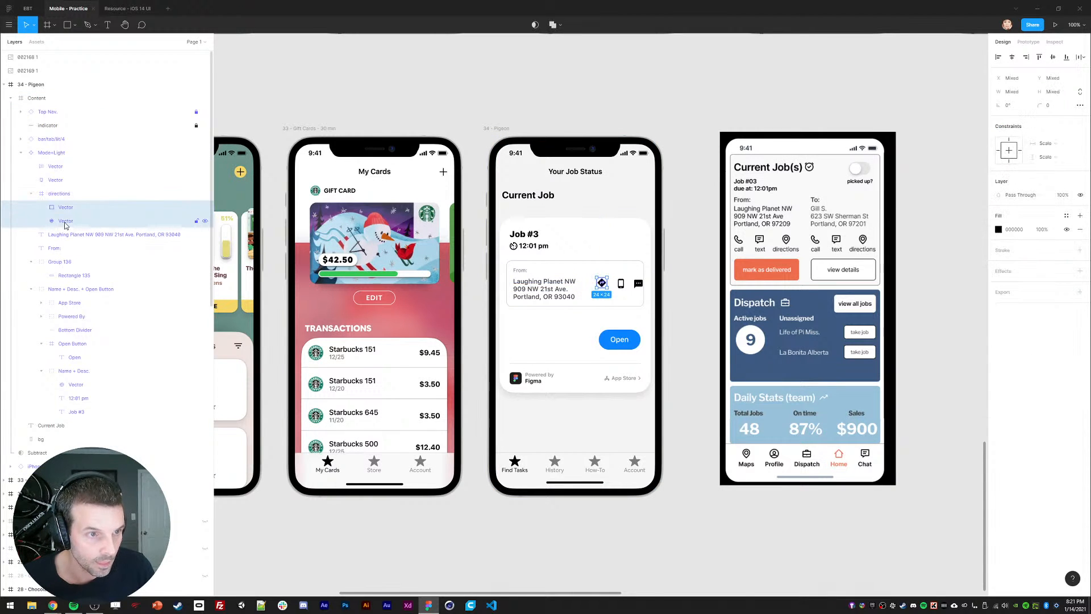
key(ctrl+g)
drag(66, 209, 49, 189)
click(59, 208)
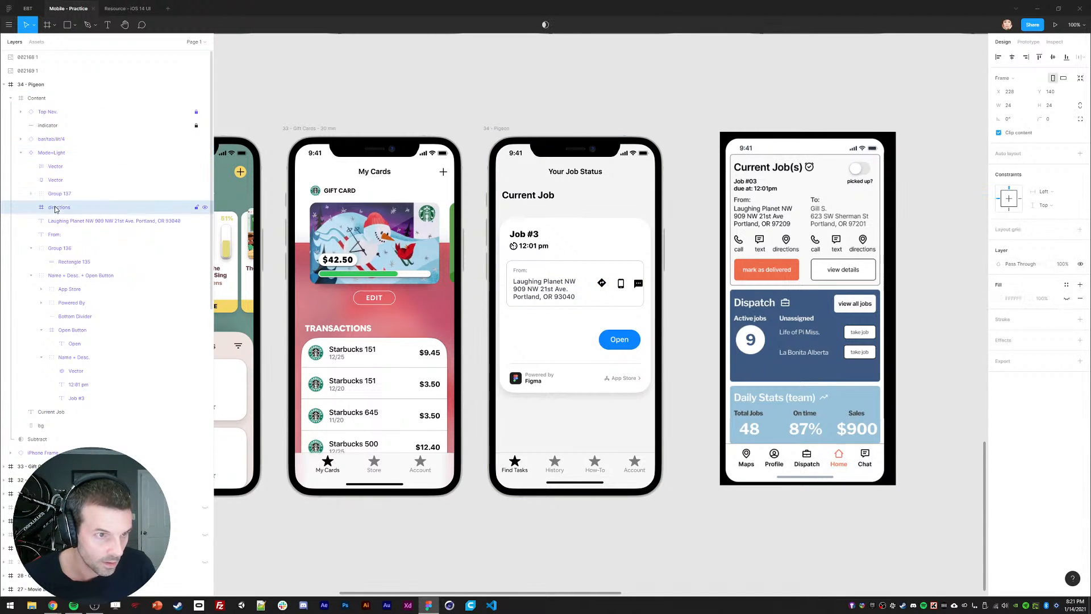
key(Delete)
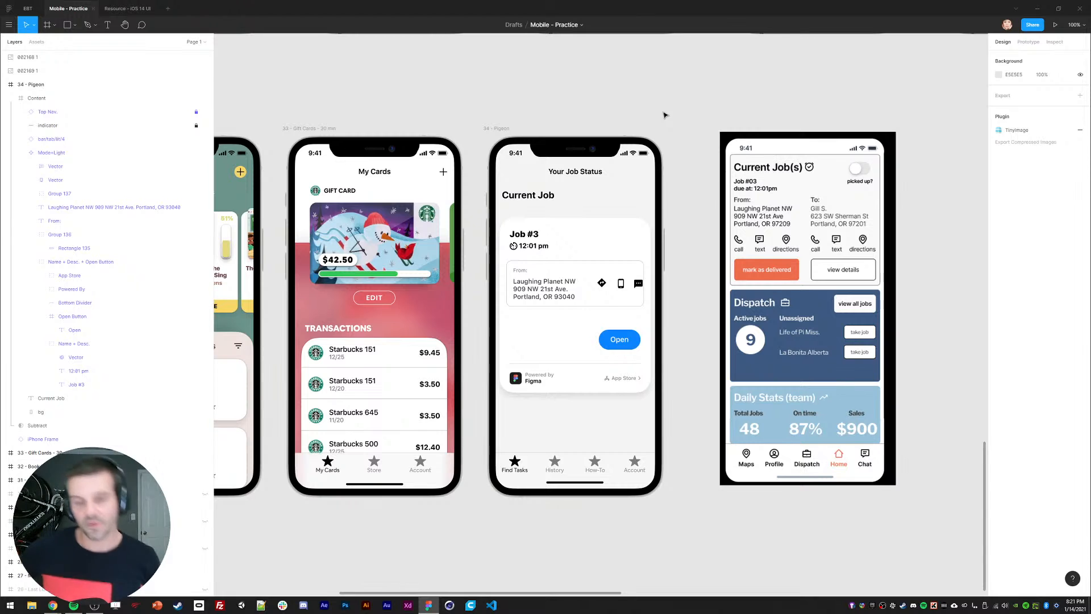
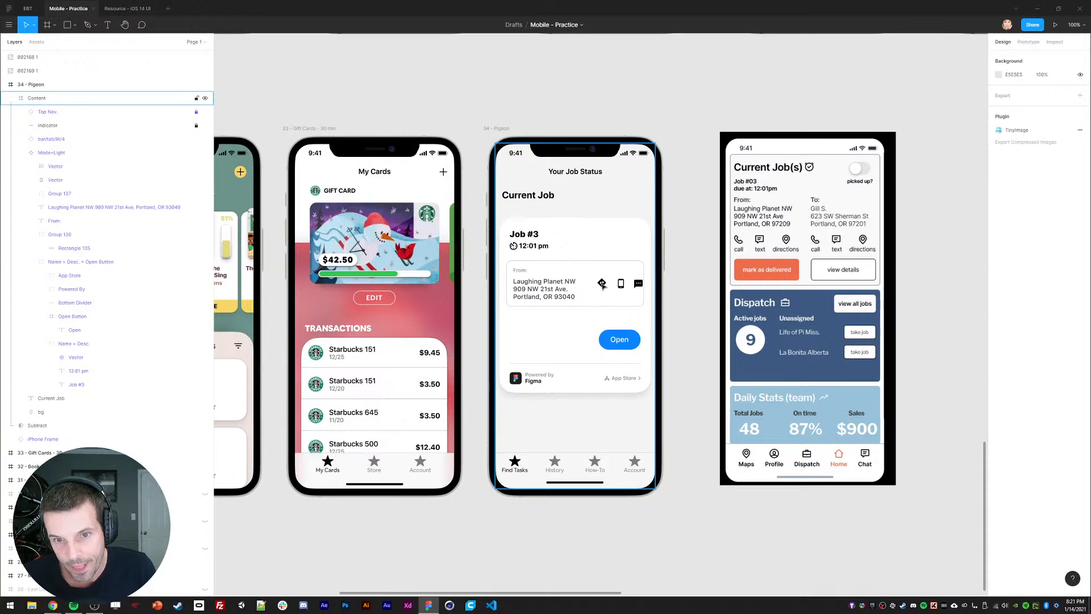
Step: Nudge the directions, phone and chat icons together slightly left and down within the card content
double_click(602, 286)
double_click(602, 285)
shift+click(620, 285)
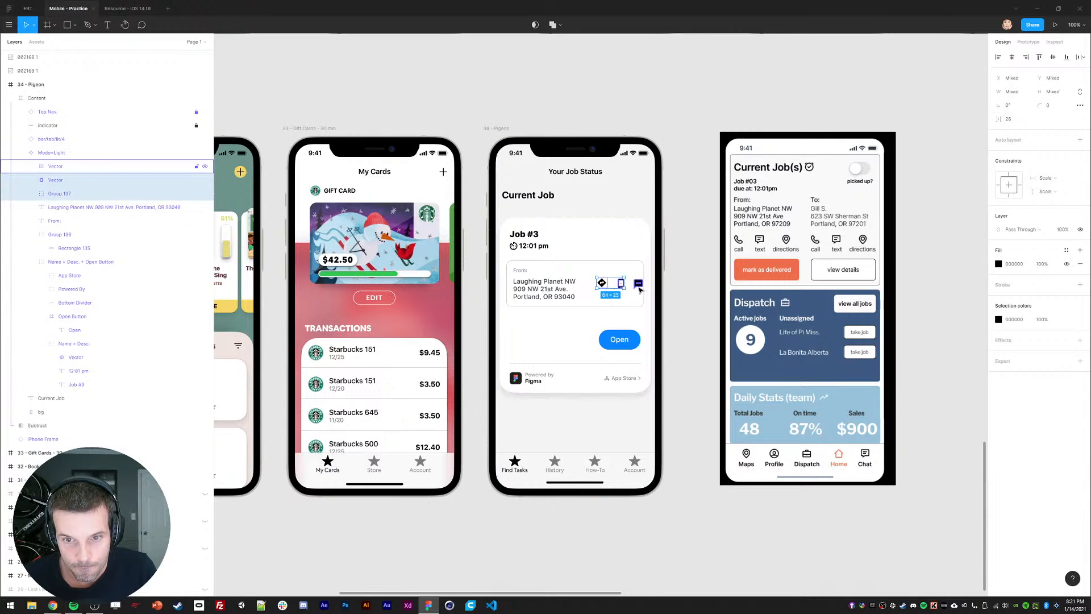
shift+click(638, 285)
key(shift+Down)
key(shift+Left)
key(shift+Down)
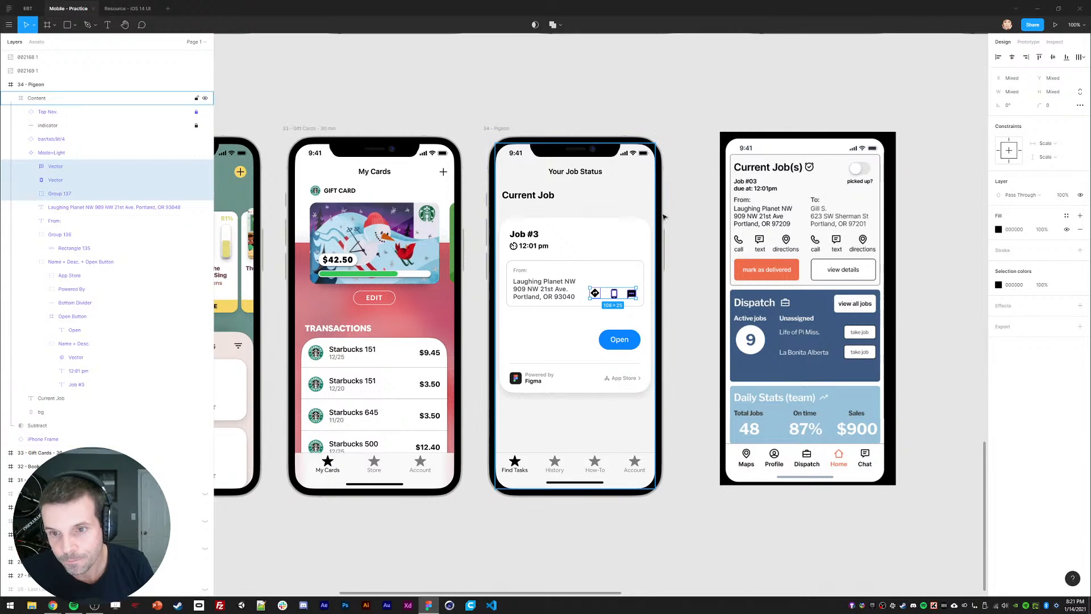
scroll(721, 274, down, 1)
click(684, 266)
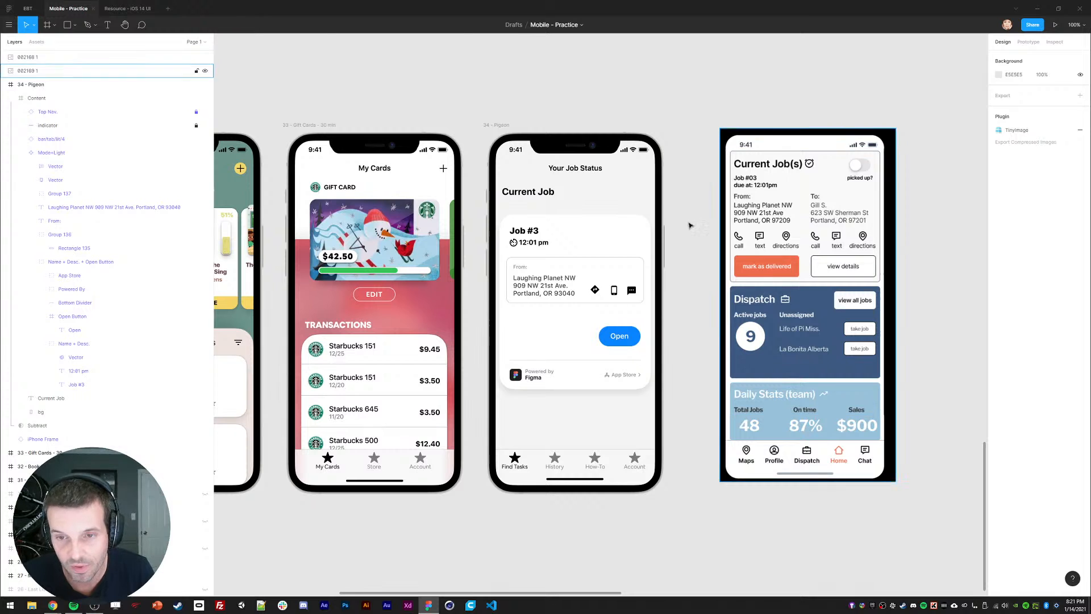
scroll(690, 228, up, 1)
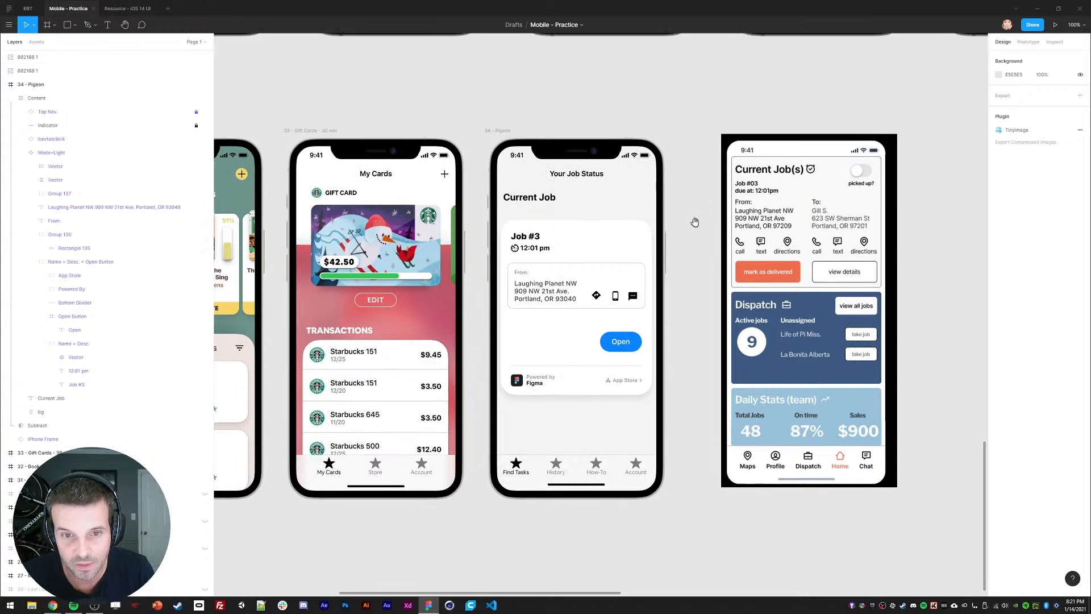
Step: Relabel the blue button 'Details' and delete the footer logo and App Store text
click(620, 343)
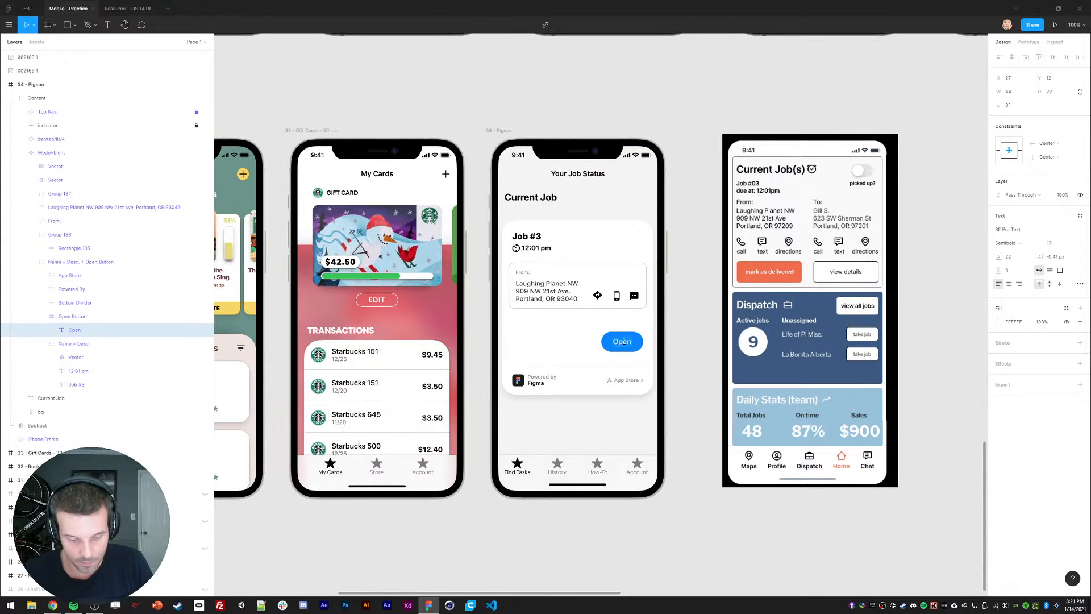
text(Details)
click(626, 380)
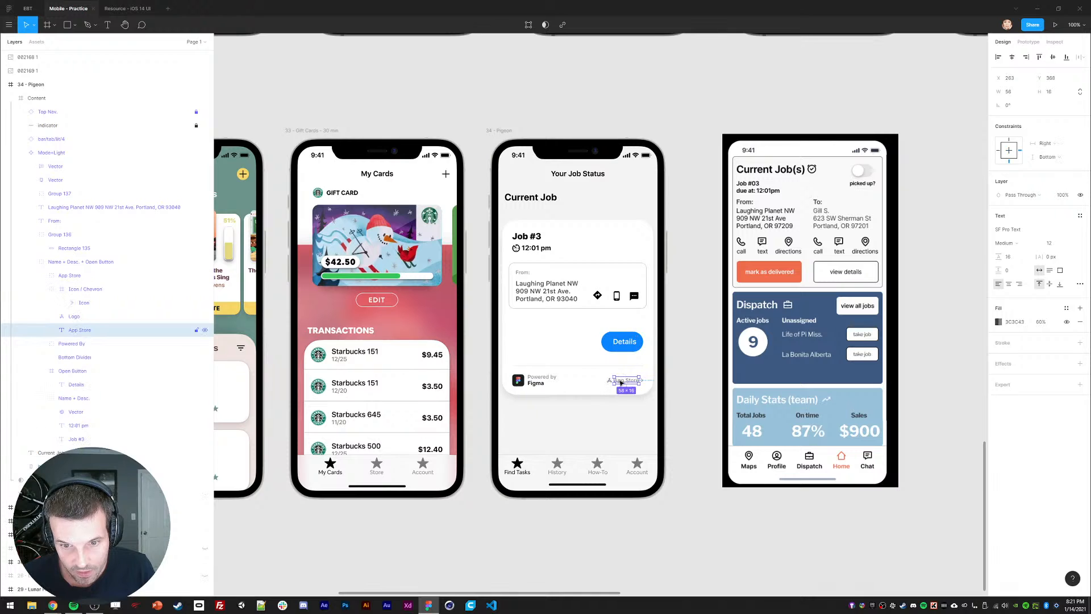
click(71, 316)
shift+click(74, 329)
key(Delete)
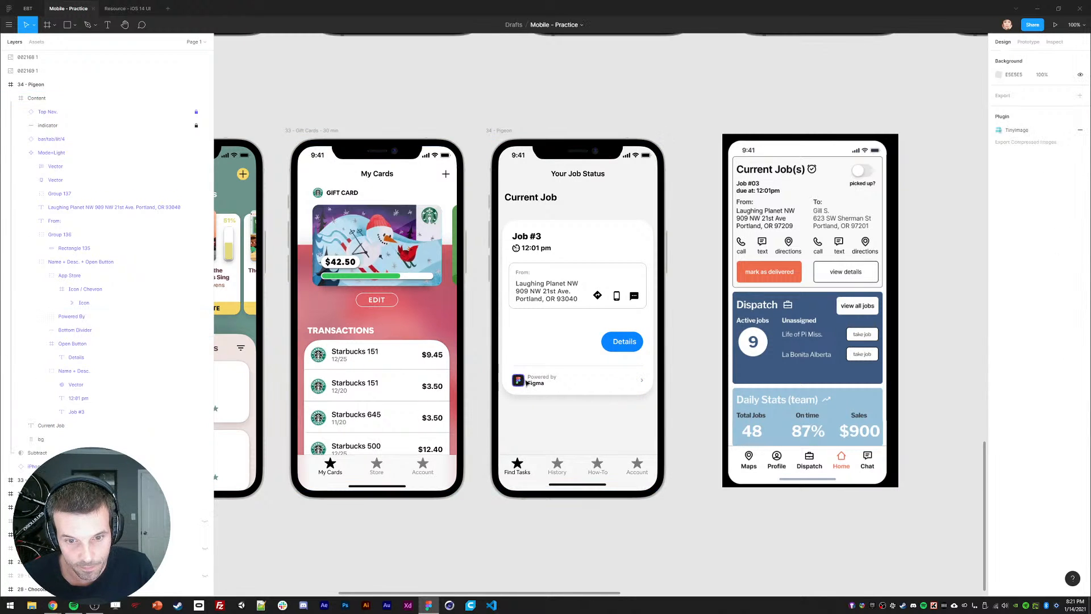
Step: Delete the Powered By group and the chevron icon from the footer
ctrl+click(519, 380)
click(73, 317)
key(Delete)
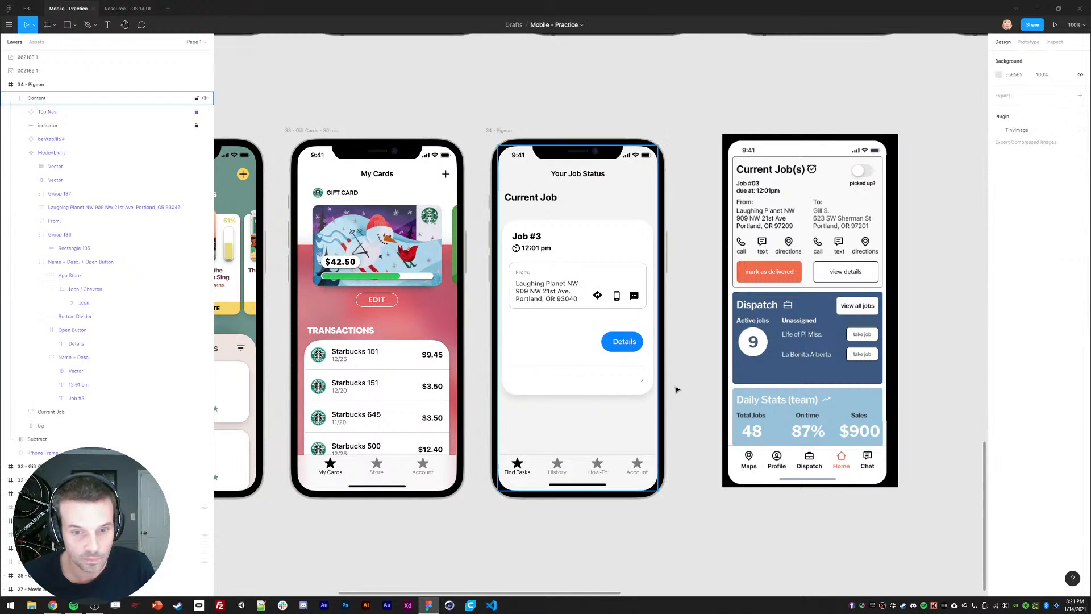
ctrl+click(642, 380)
key(Delete)
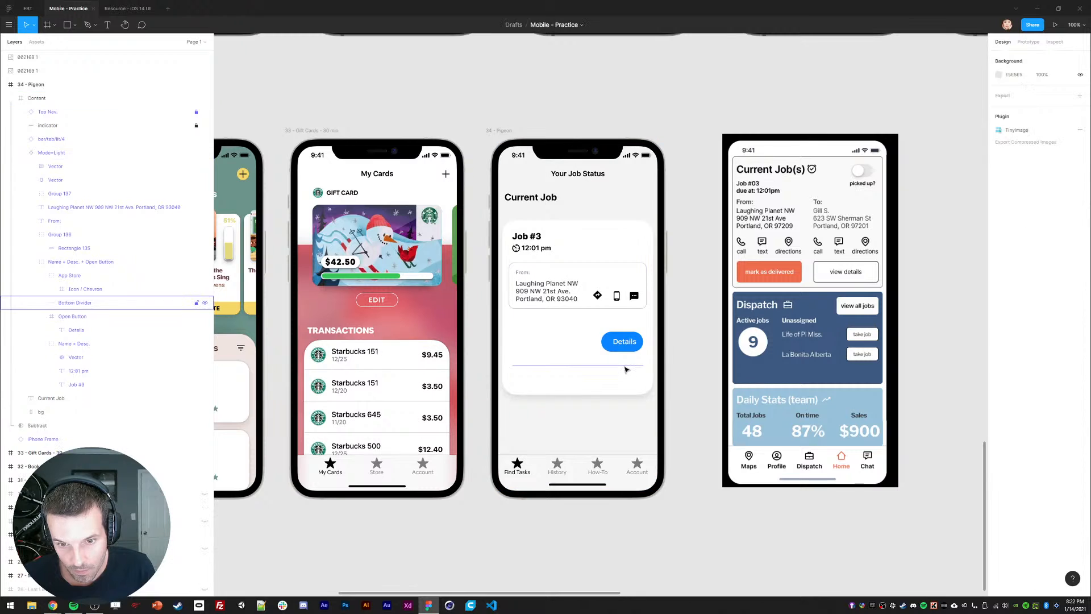
Step: Select the directions, phone and chat icons together
ctrl+click(625, 365)
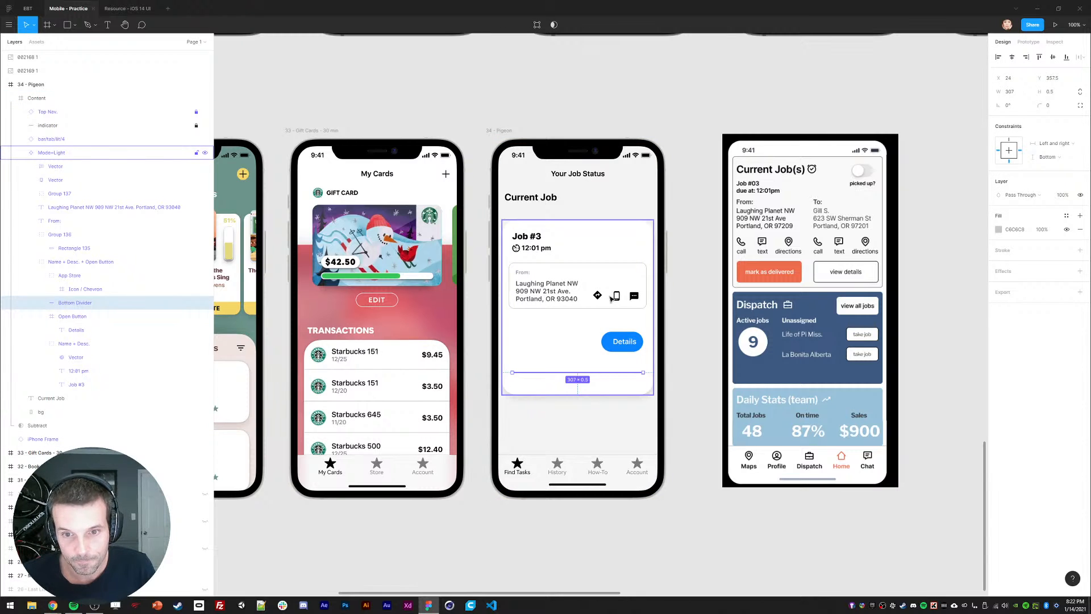
ctrl+click(600, 296)
ctrl+shift+click(617, 296)
ctrl+shift+click(634, 296)
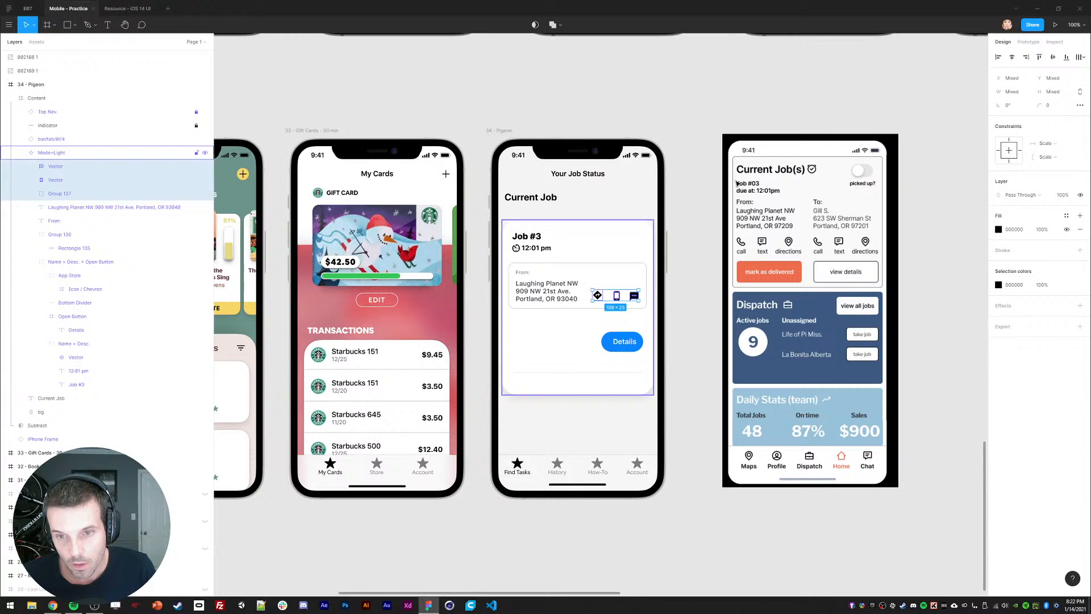
Step: Space the three icons evenly and make the address box taller
click(1080, 55)
click(1017, 91)
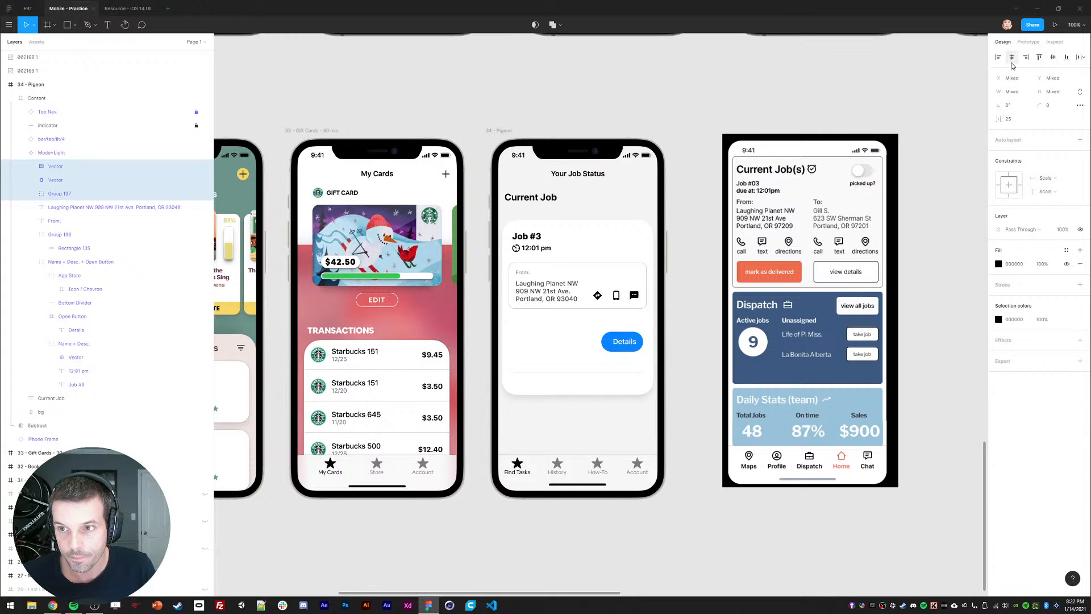
key(shift+Up)
key(shift+Up)
key(shift+Up)
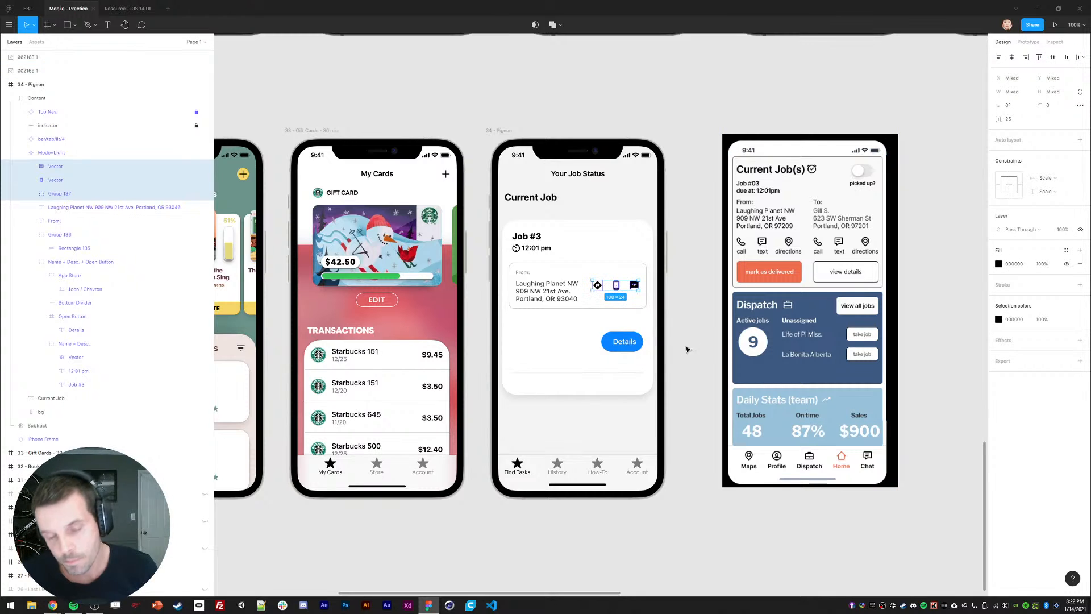
click(580, 320)
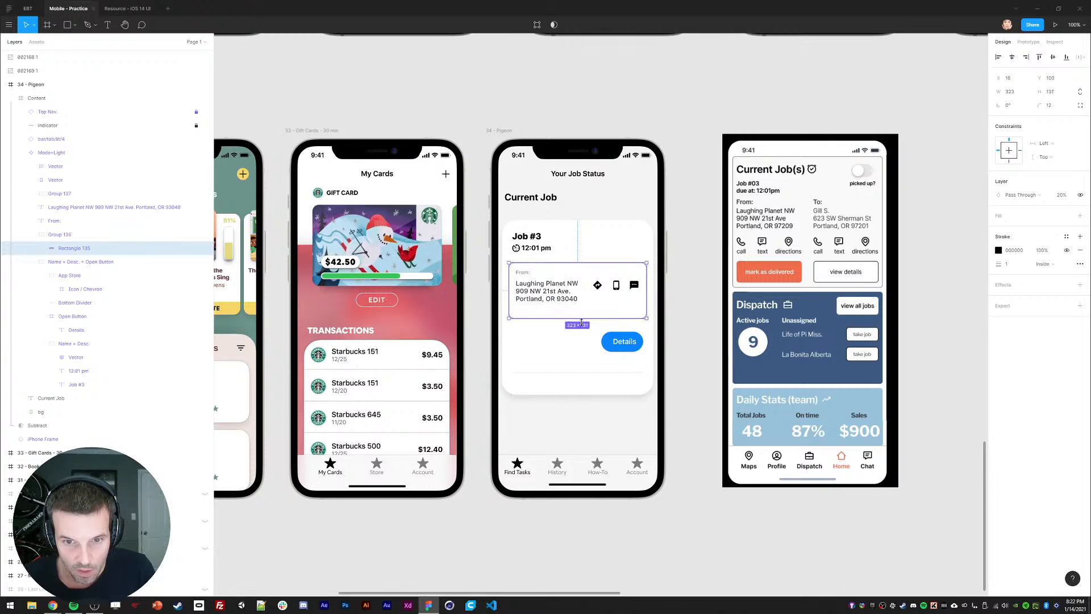
drag(581, 322, 581, 340)
Step: Move the three icons left and down so they sit below the address text
click(597, 285)
shift+click(616, 285)
shift+click(634, 285)
key(shift+Down)
key(shift+Down)
key(shift+Left)
key(shift+Left)
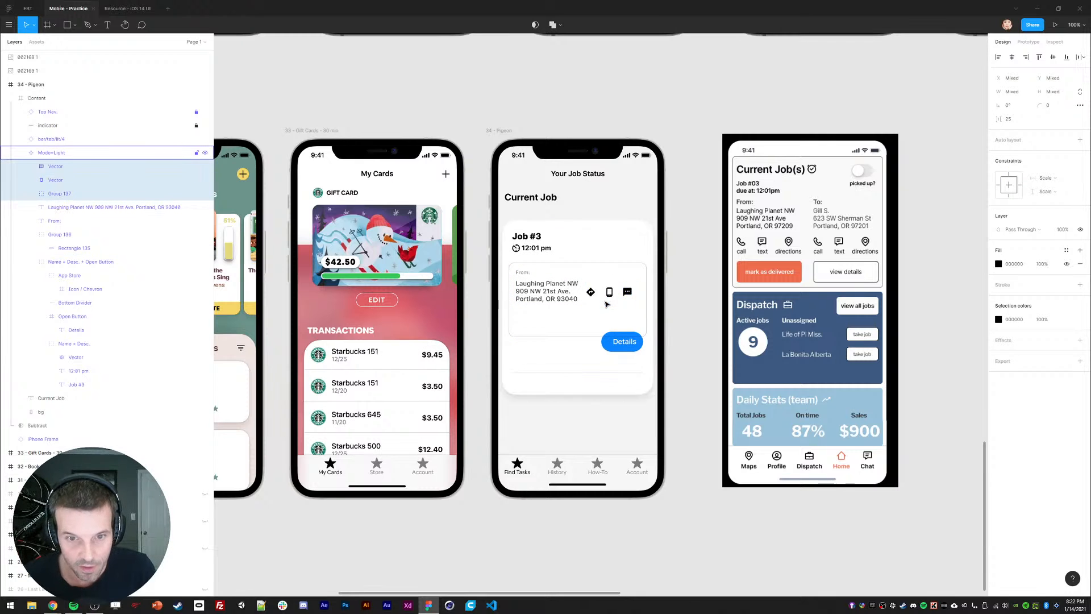
key(shift+Left)
key(shift+Left)
key(shift+Left)
key(shift+Left)
key(shift+Down)
key(shift+Down)
key(shift+Down)
key(shift+Down)
key(shift+Down)
key(shift+Left)
key(shift+Left)
key(shift+Down)
key(shift+Down)
key(shift+Left)
key(shift+Left)
key(shift+Left)
key(shift+Left)
key(shift+Left)
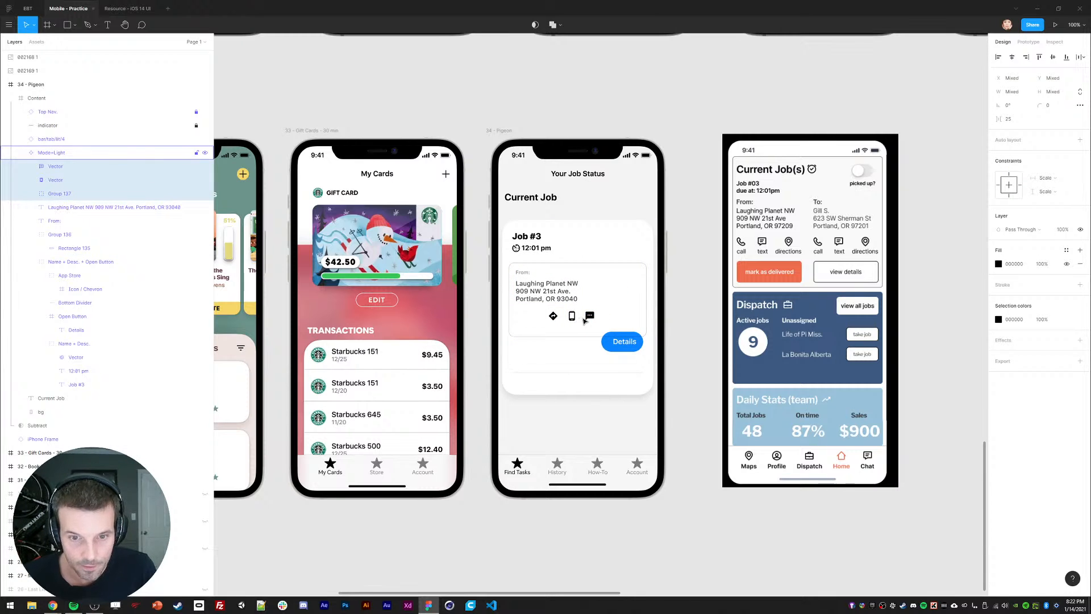
key(shift+Left)
key(shift+Left)
key(shift+Left)
key(shift+Left)
key(shift+Left)
key(shift+Left)
key(shift+Left)
key(shift+Left)
key(shift+Left)
key(shift+Right)
key(shift+Down)
click(685, 322)
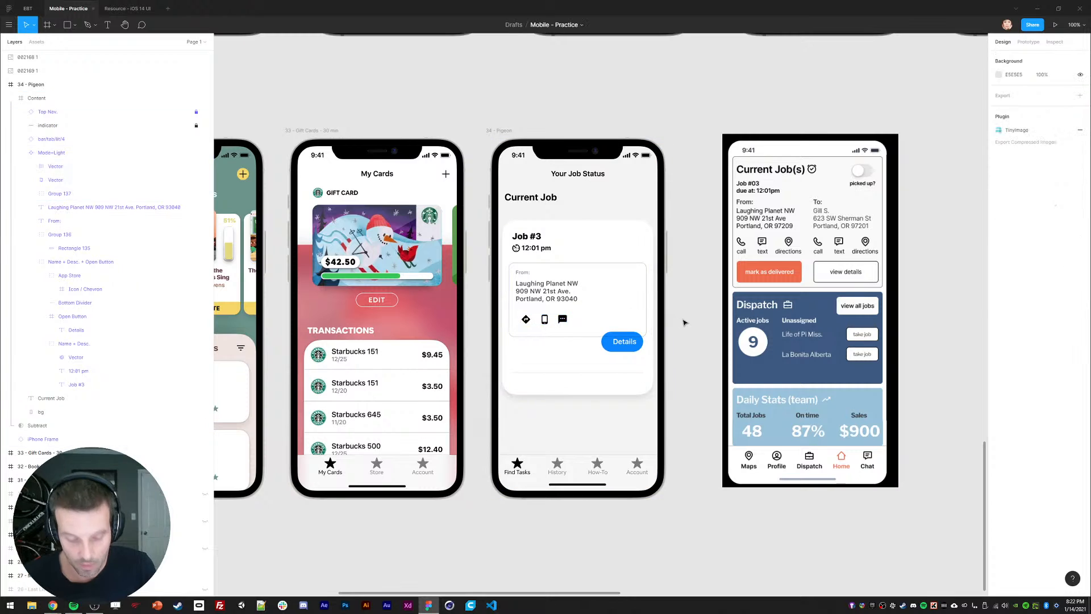
Step: Draw a square over the directions icon with corner radius 30 and E4E4E4 fill, placed behind the icons
key(r)
drag(516, 310, 534, 328)
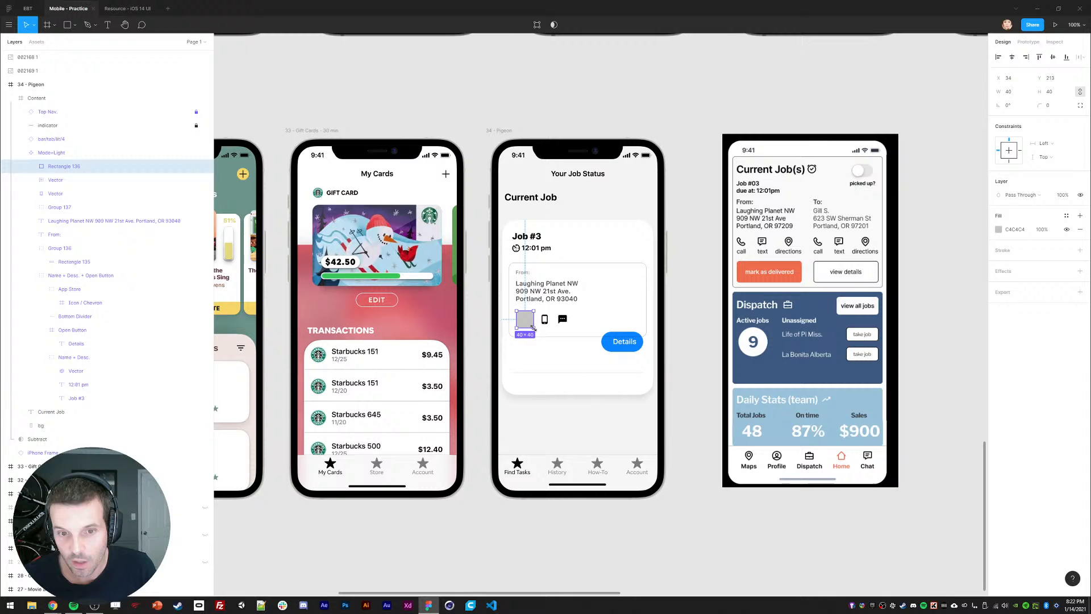
click(1048, 106)
text(30)
key(Return)
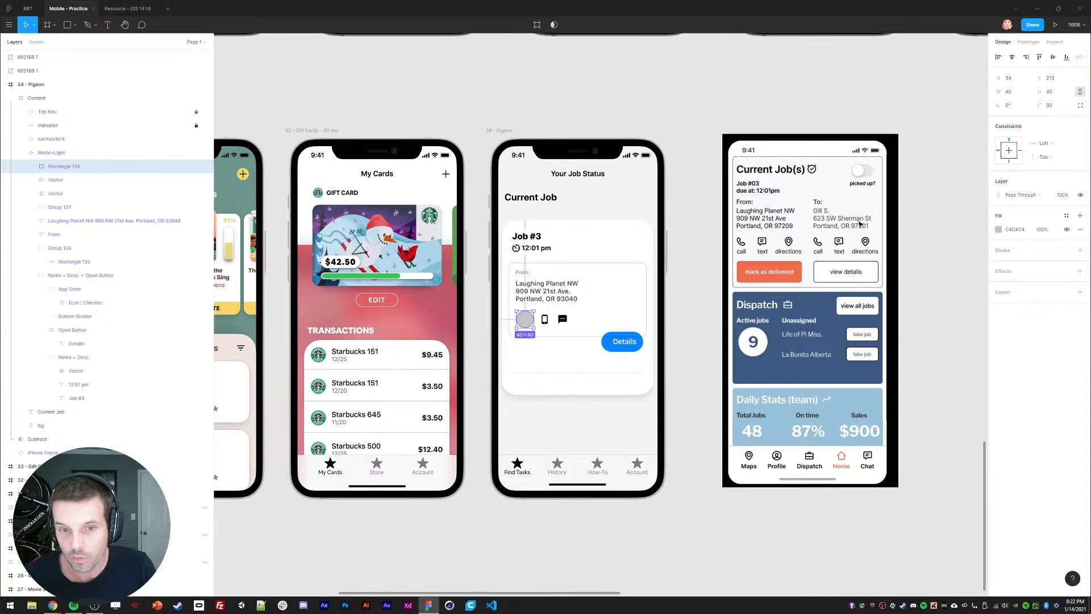
click(998, 229)
click(886, 250)
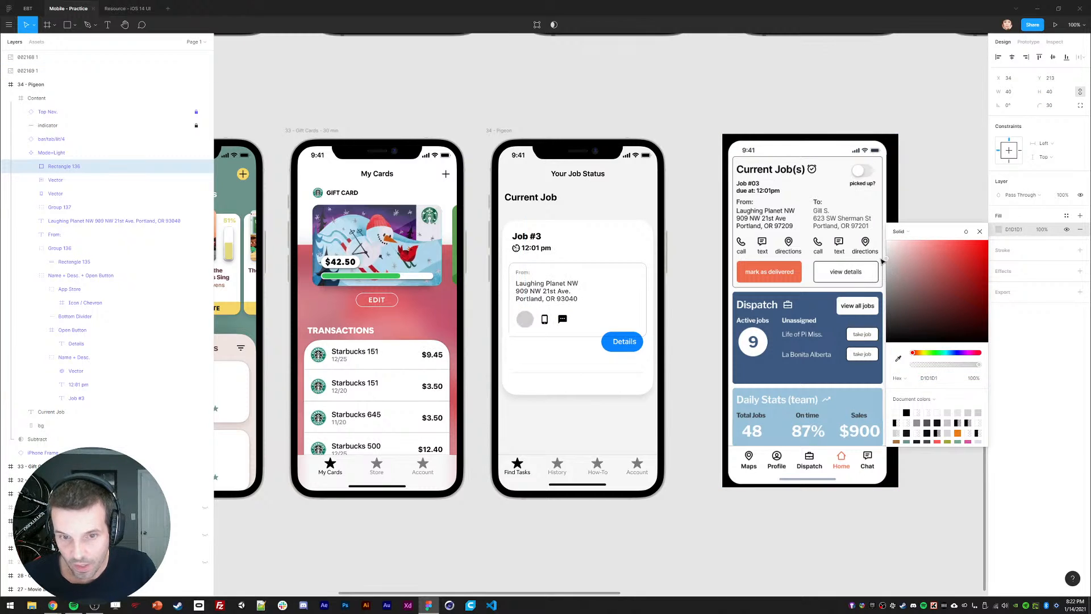
drag(90, 165, 63, 214)
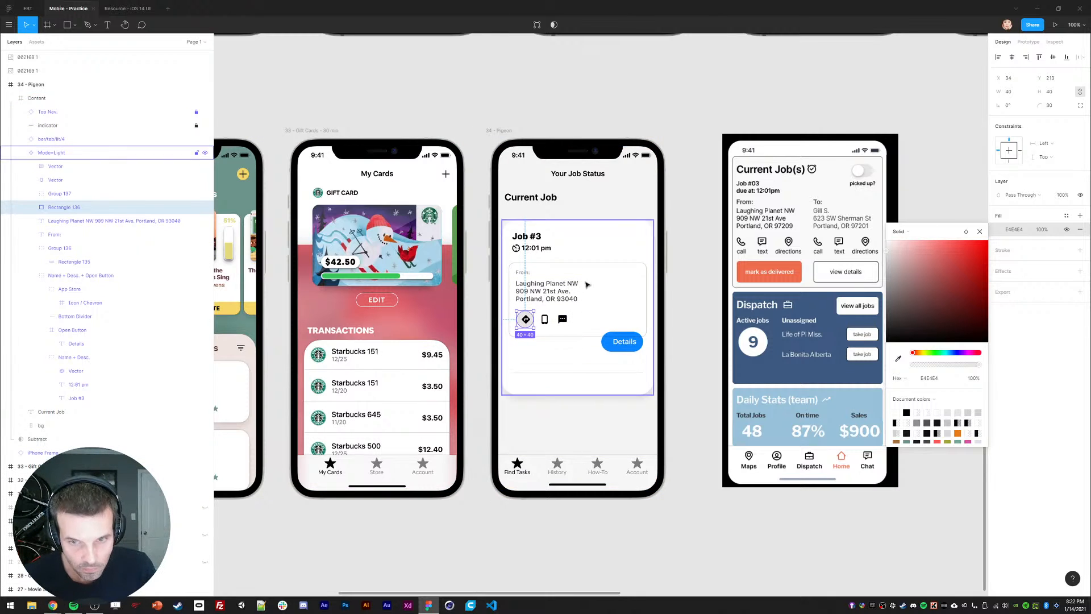
Step: Set the grey circle's X to 32 and duplicate it behind the phone and chat icons
click(1009, 78)
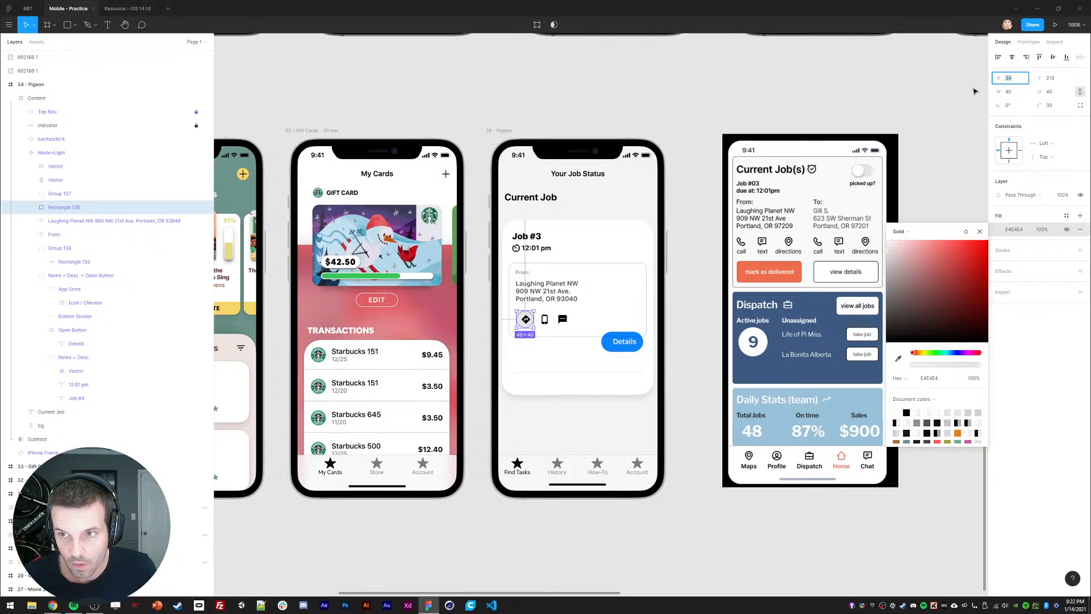
text(32)
key(Return)
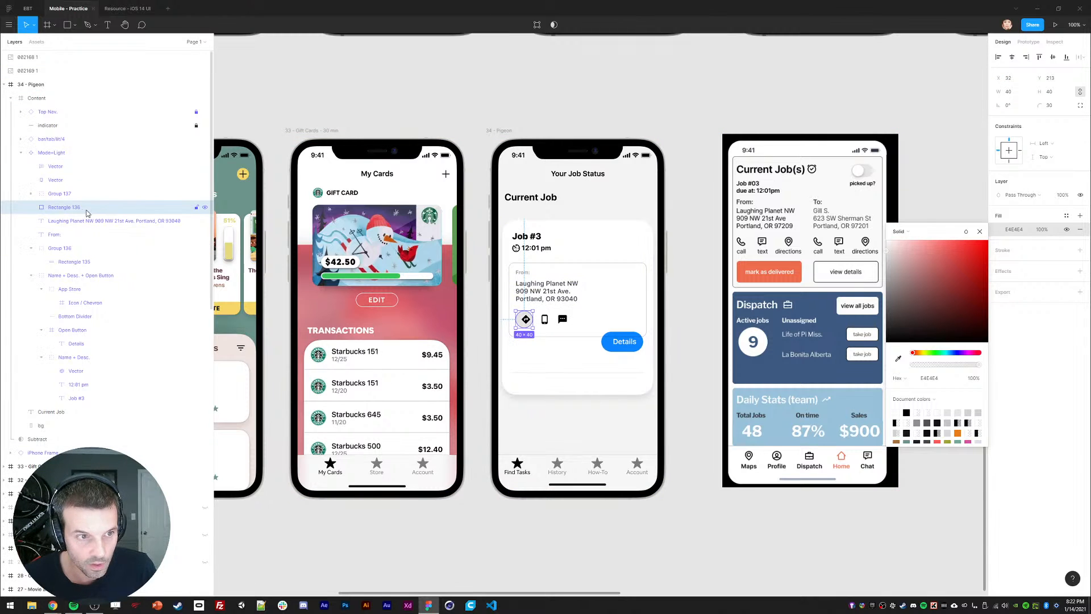
key(ctrl+d)
key(shift+Right)
key(shift+Right)
key(shift+Right)
key(shift+Right)
key(shift+Right)
key(shift+Right)
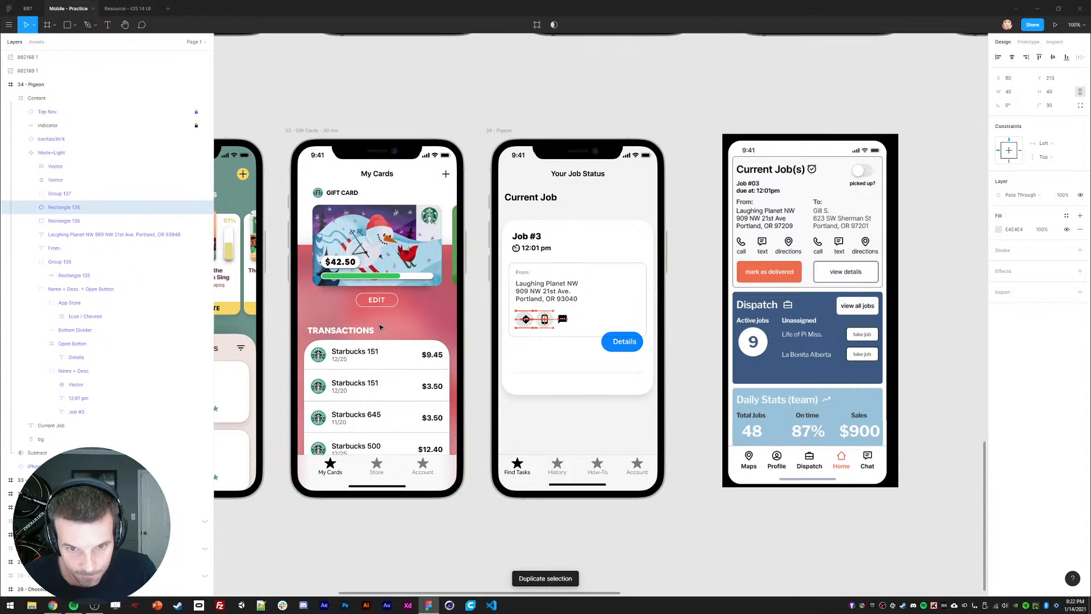
key(ctrl+d)
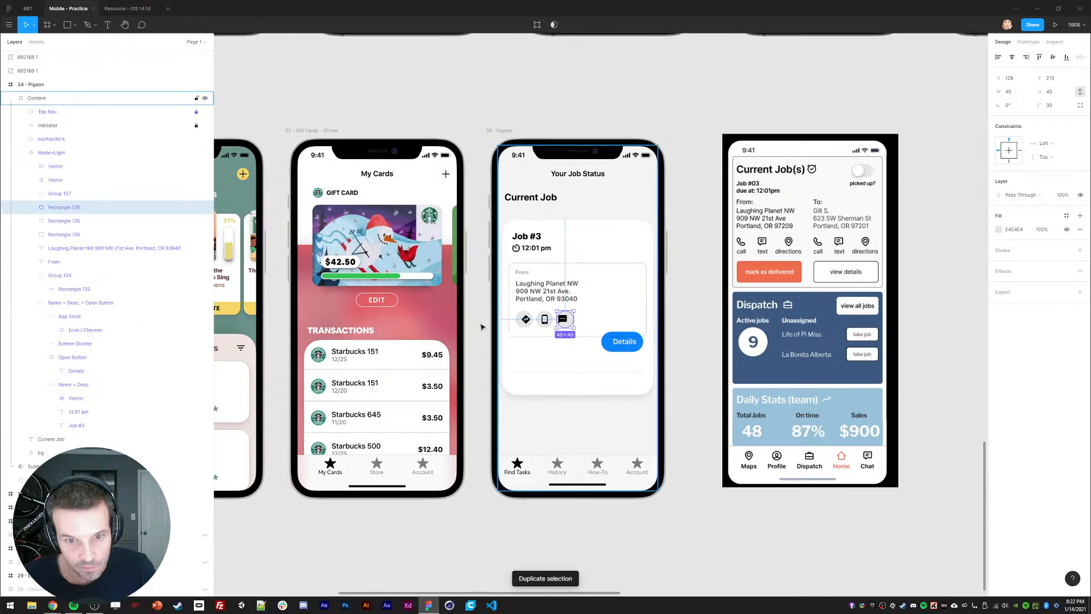
Step: Centre the chat icon within its grey circle
click(60, 193)
scroll(566, 344, up, 5)
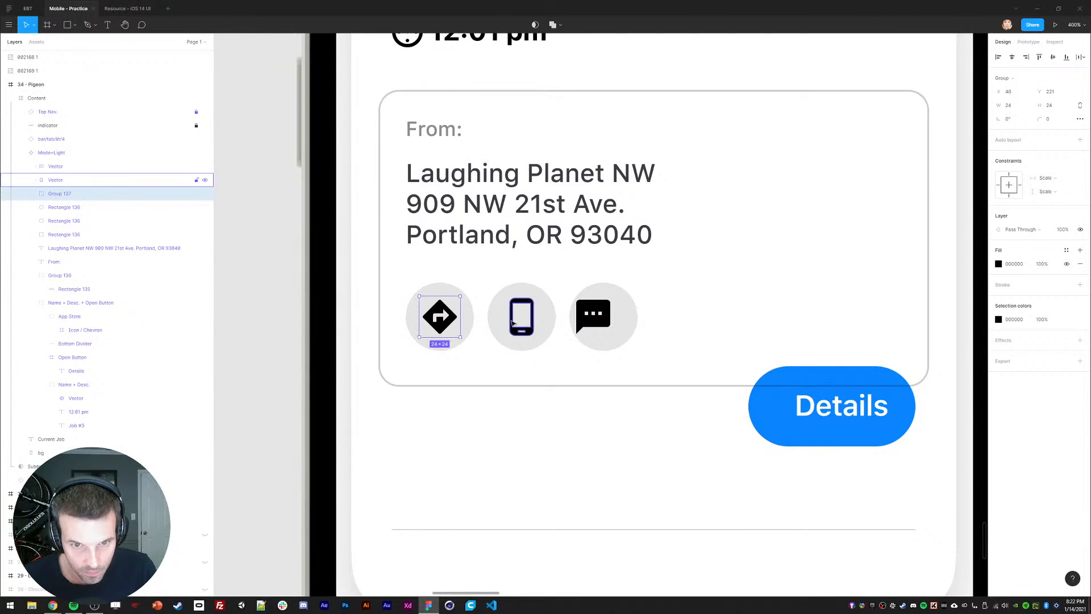
click(523, 331)
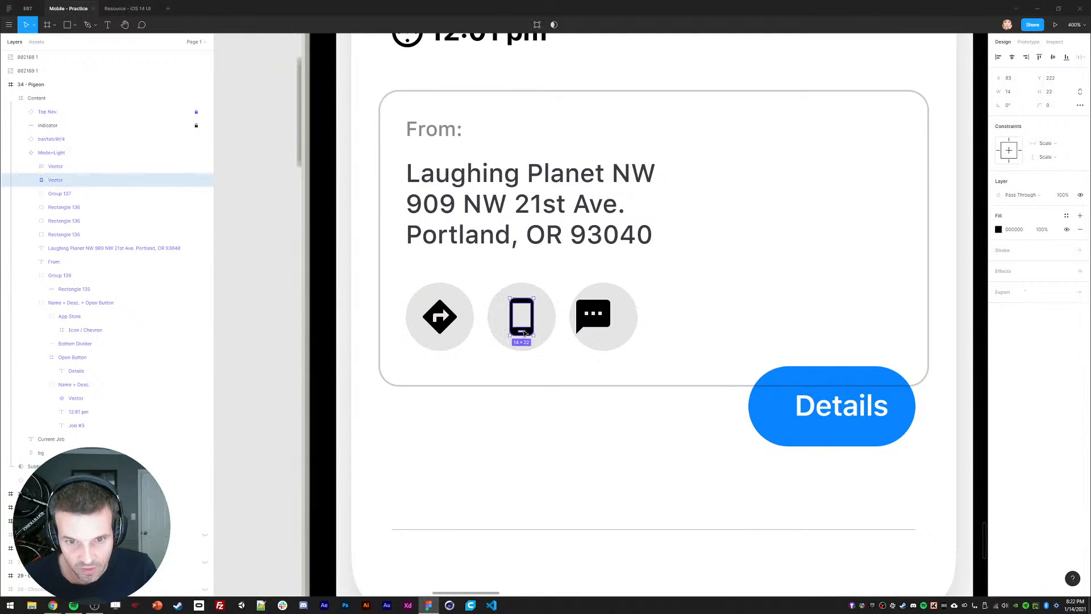
click(593, 317)
drag(595, 317, 604, 317)
scroll(604, 317, down, 2)
click(597, 108)
drag(686, 331, 640, 306)
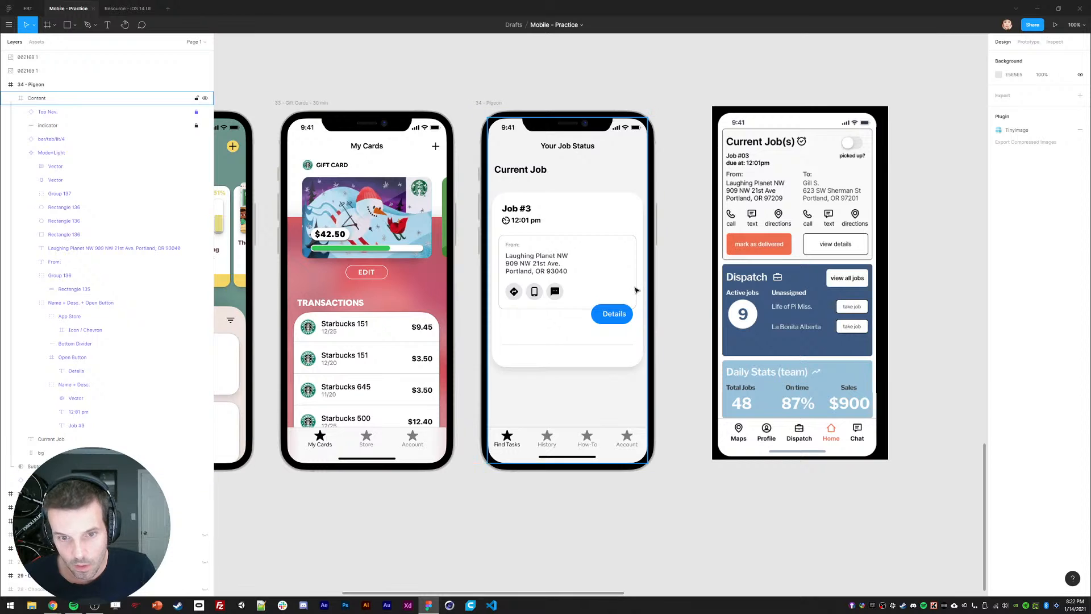
Step: Drag the Details button out of the card to sit above the phone screen
scroll(622, 290, right, 2)
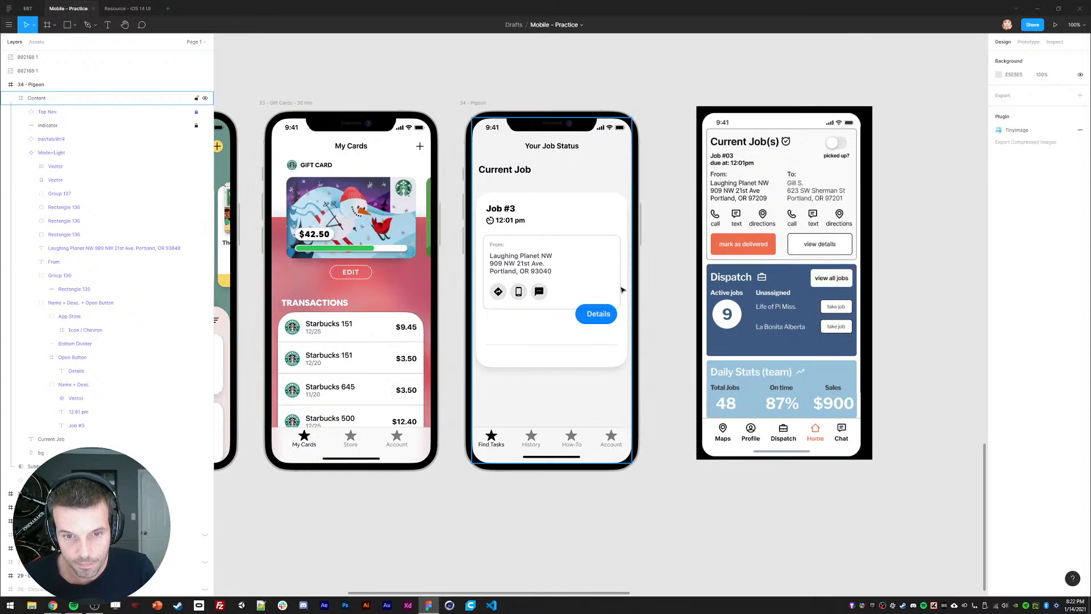
double_click(597, 318)
double_click(598, 319)
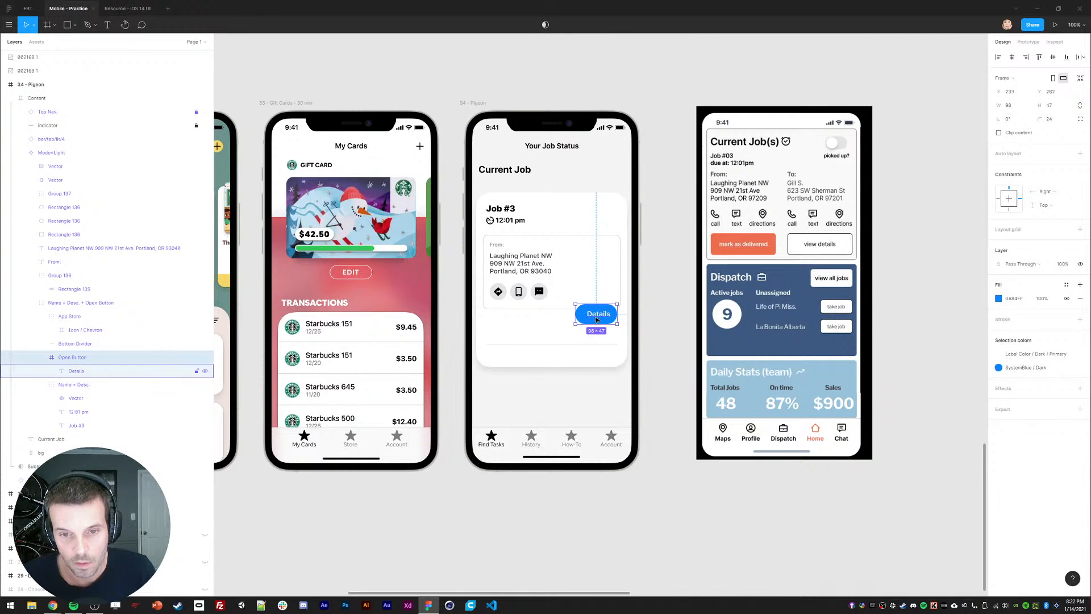
double_click(599, 318)
click(903, 184)
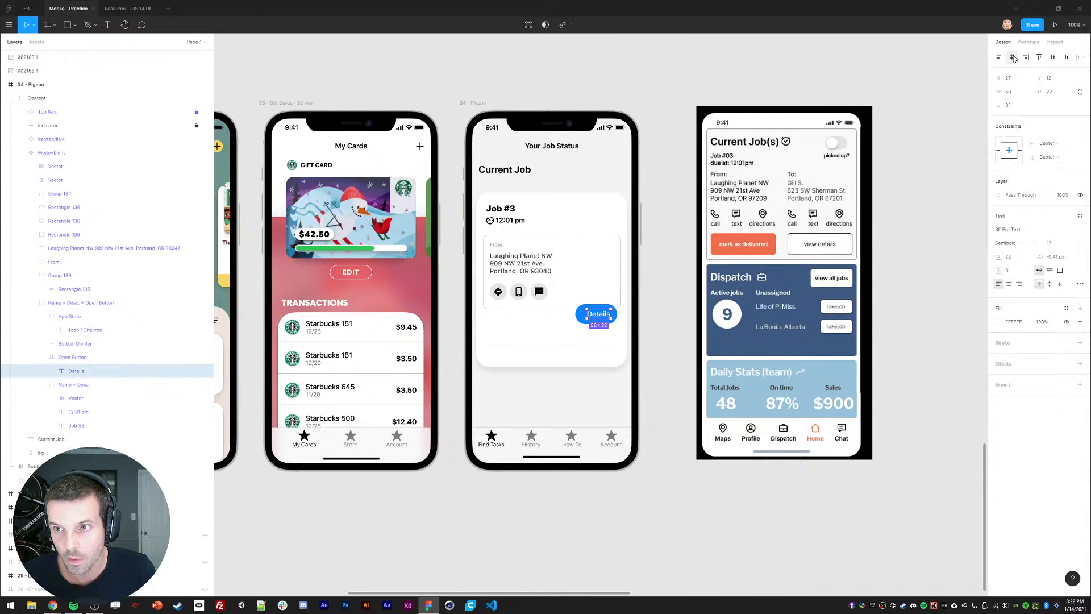
double_click(597, 319)
double_click(598, 318)
double_click(600, 318)
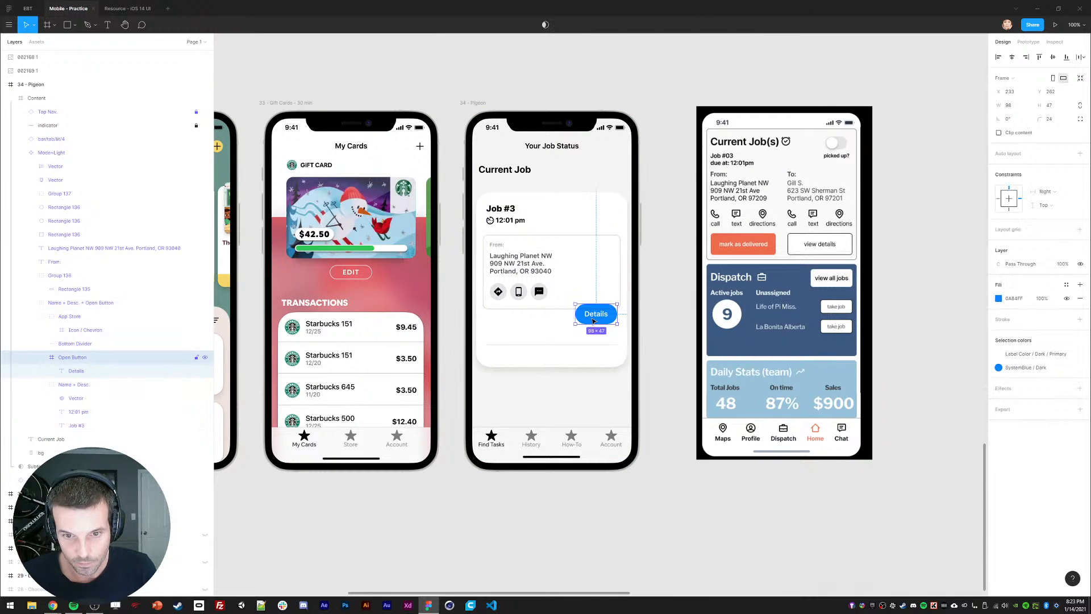
drag(600, 318, 600, 62)
Step: Select the contact icons and their grey circles to inspect their layers
scroll(557, 343, down, 1)
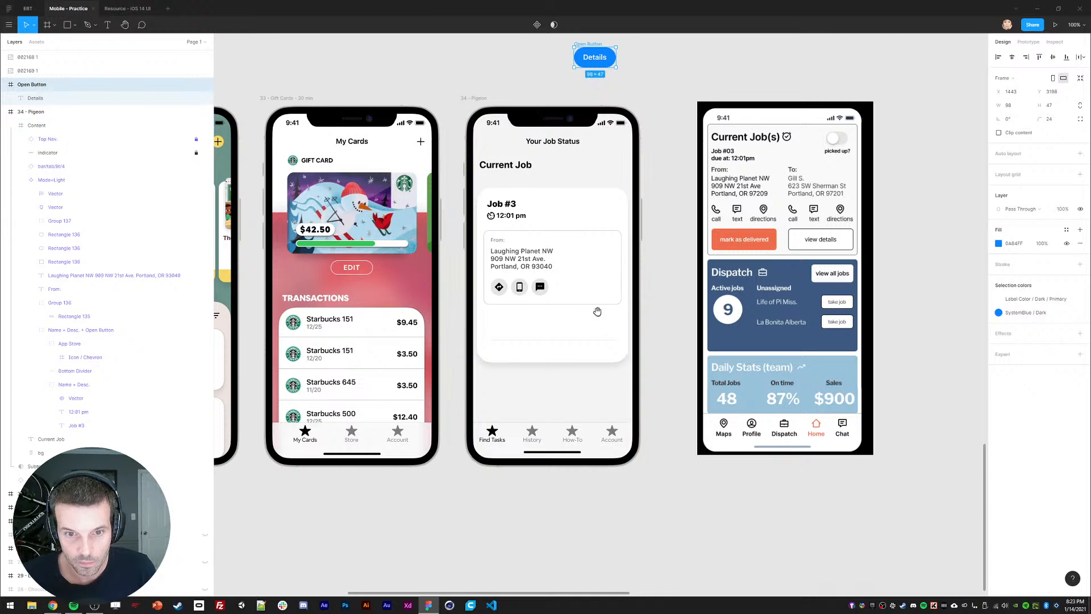
scroll(546, 301, down, 1)
ctrl+click(499, 287)
ctrl+click(522, 280)
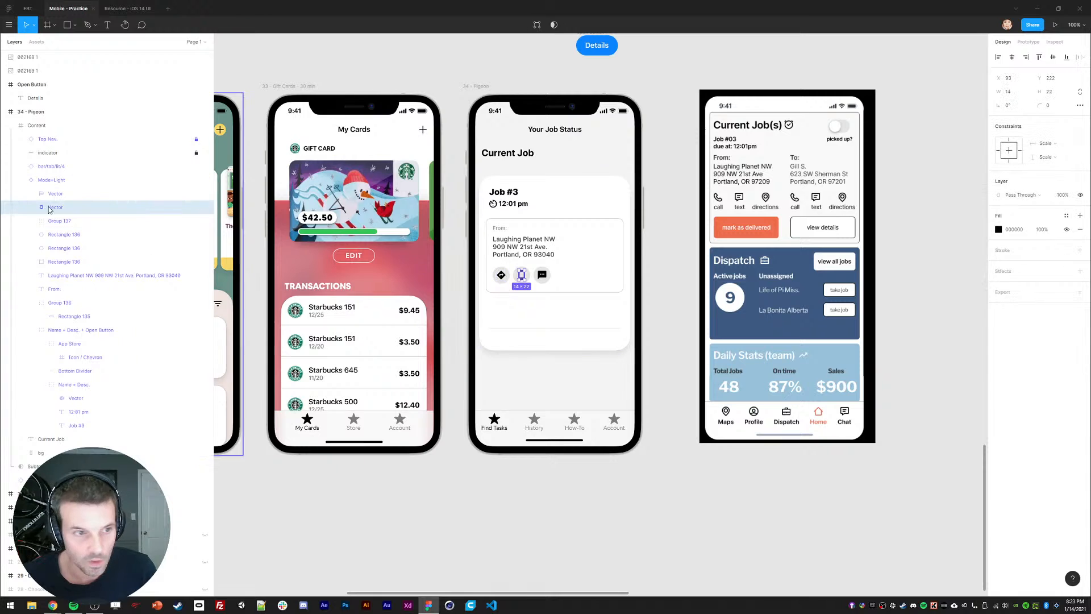
ctrl+shift+click(516, 271)
click(56, 193)
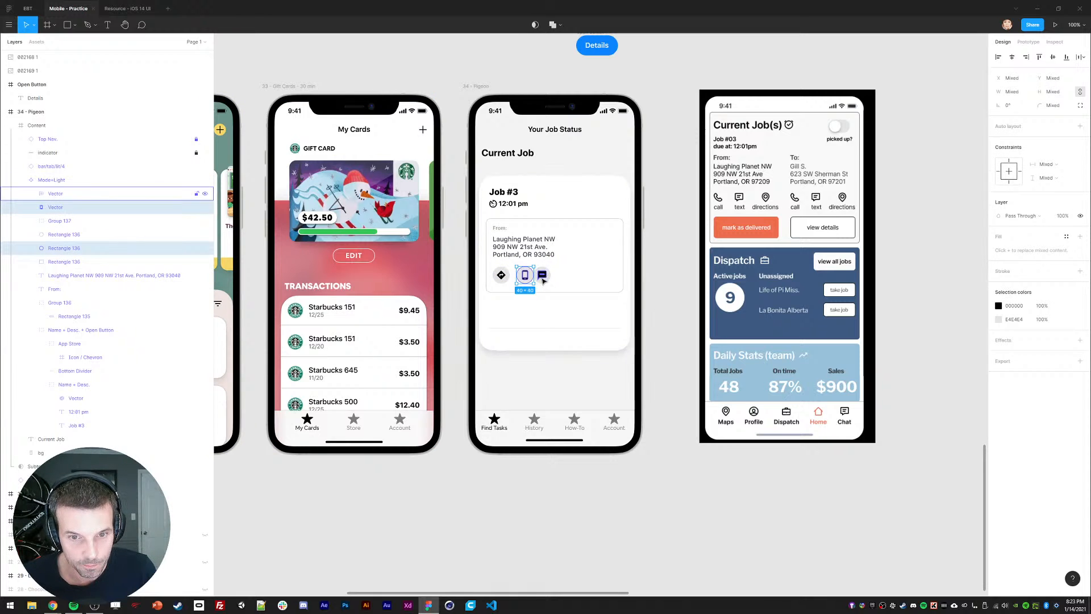
click(57, 262)
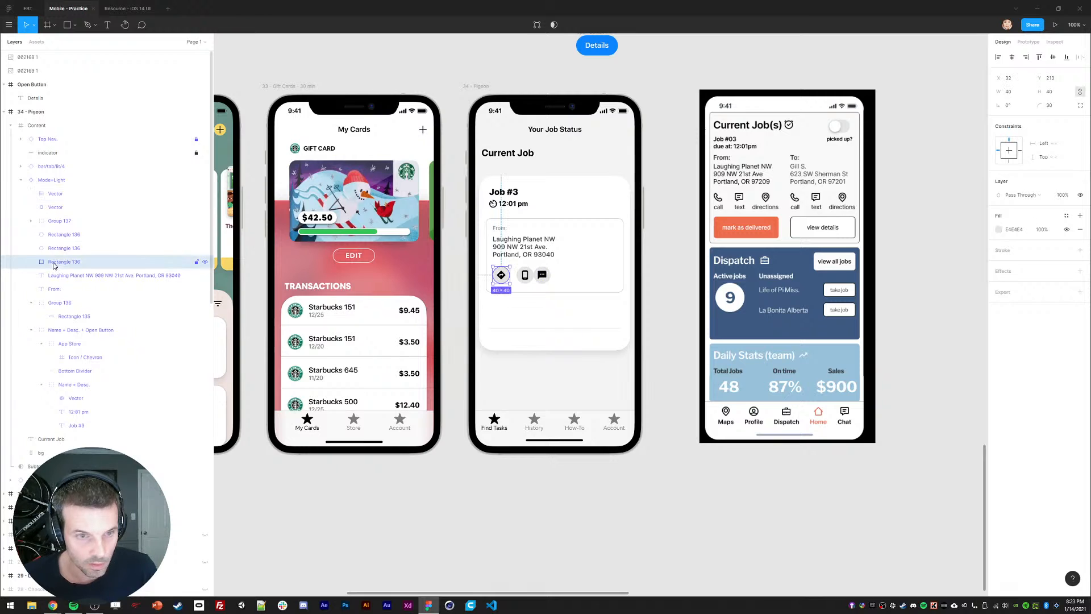
click(55, 195)
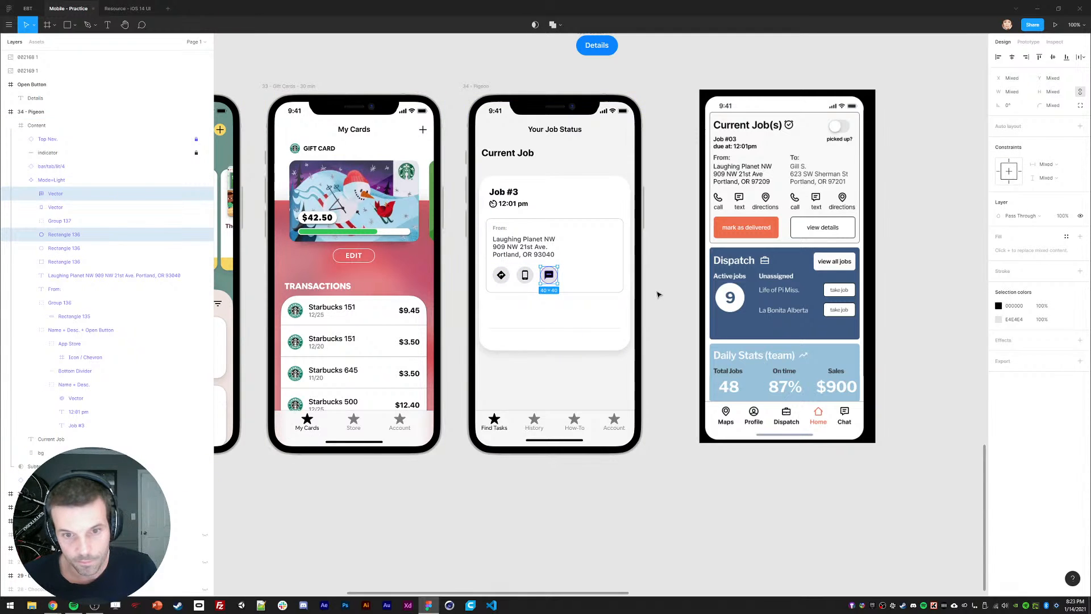
click(653, 312)
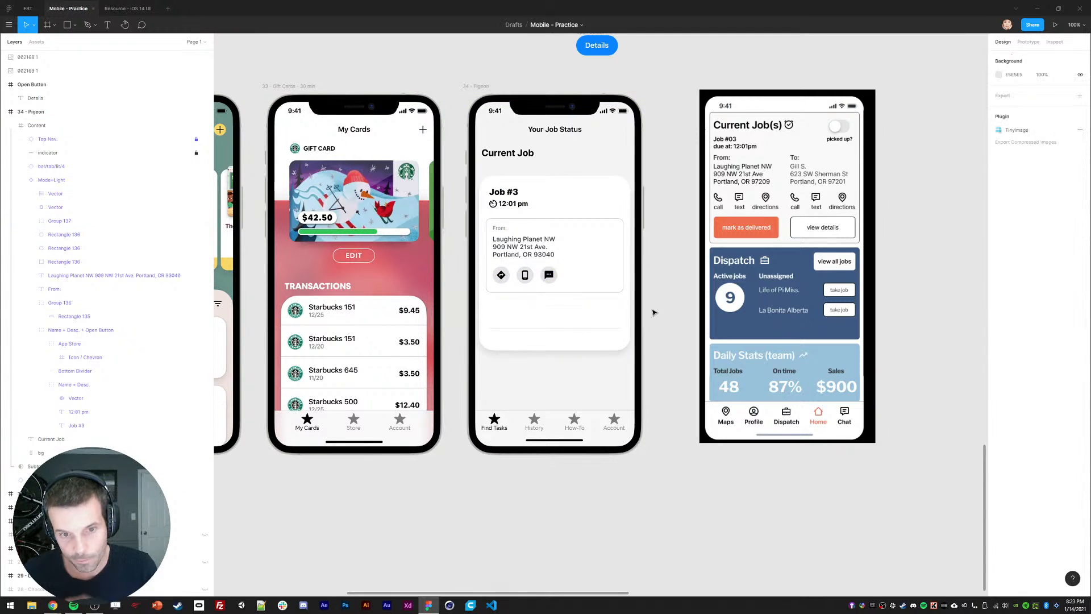
Step: Shorten the From address box to height 156, then delete the bordered box
double_click(581, 290)
click(1050, 92)
text(156)
key(Return)
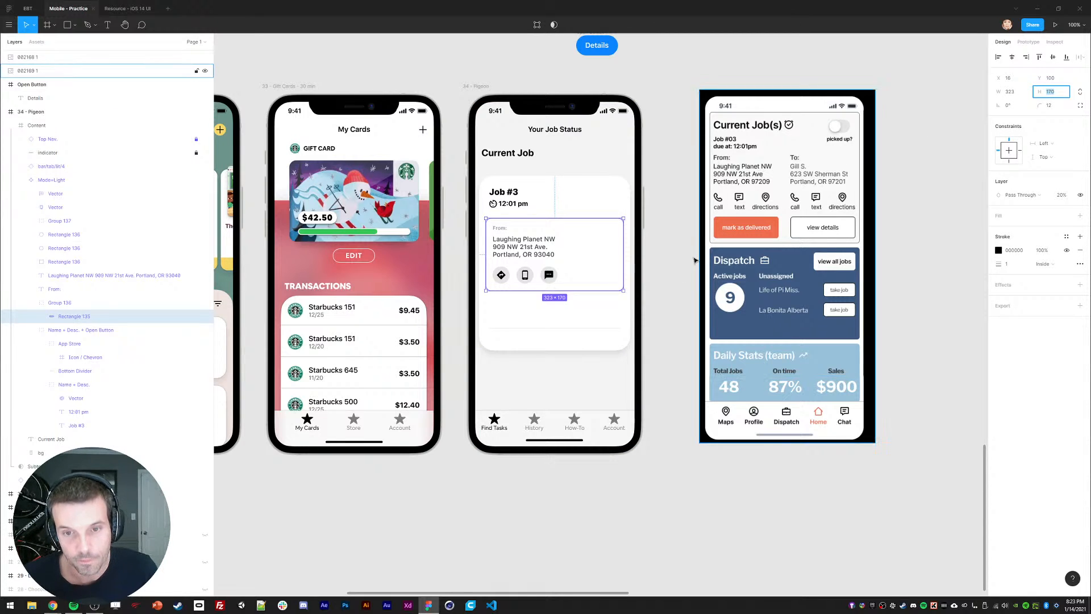
click(678, 288)
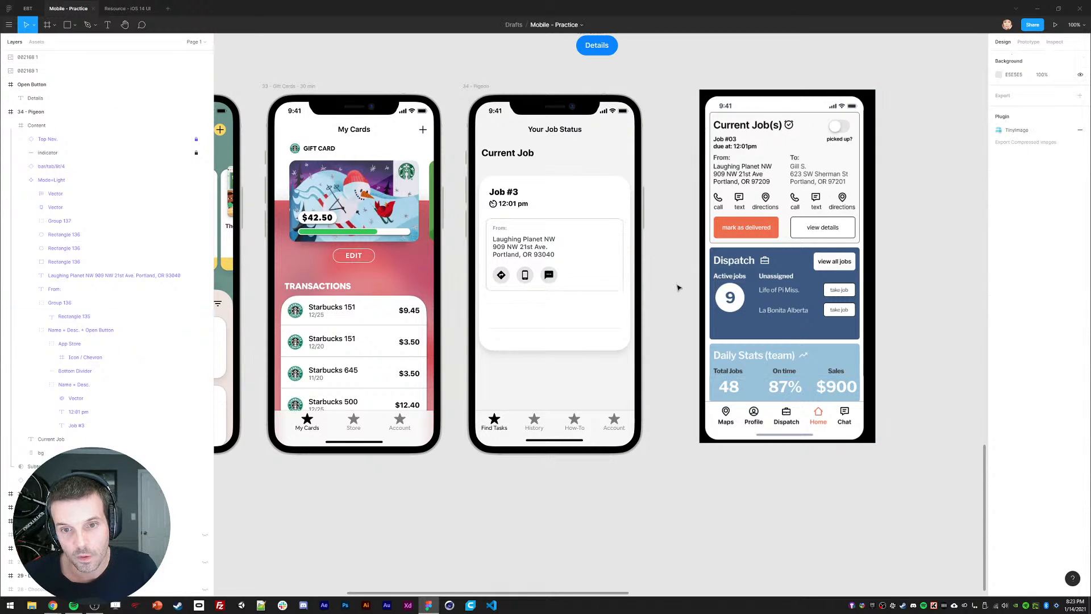
ctrl+click(616, 219)
key(Delete)
Step: Move the divider line up to sit just under the Job #3 time
ctrl+click(554, 329)
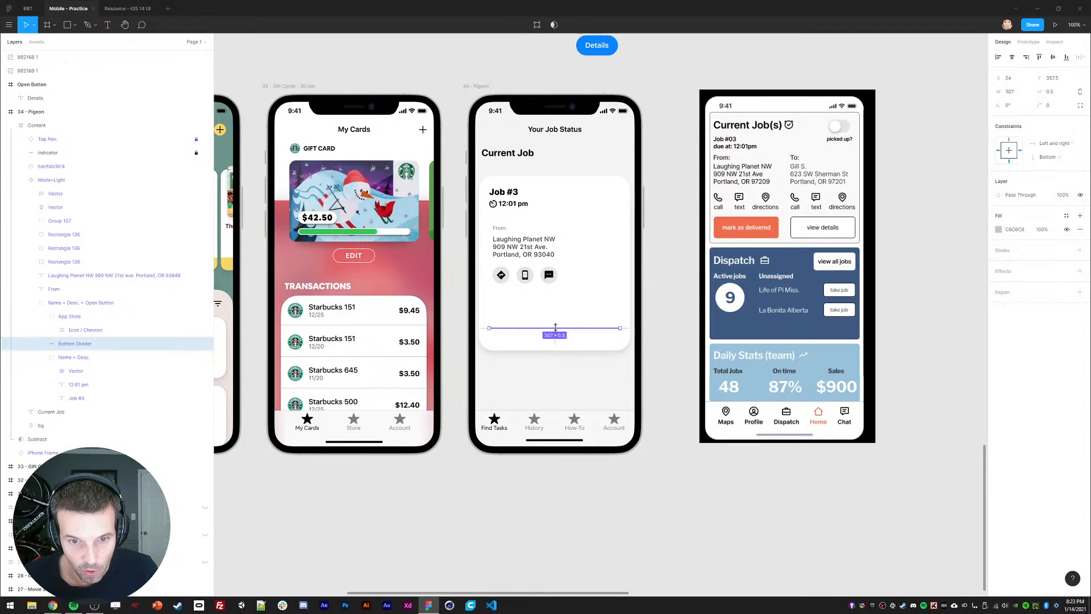
key(shift+Up)
key(shift+Up)
key(shift+Up)
key(shift+Up)
key(shift+Up)
key(shift+Up)
key(shift+Up)
key(shift+Up)
key(shift+Up)
key(shift+Up)
key(shift+Up)
key(shift+Up)
key(shift+Up)
key(shift+Up)
key(shift+Up)
key(shift+Up)
key(shift+Up)
key(shift+Up)
key(shift+Up)
key(shift+Up)
key(shift+Up)
key(shift+Up)
key(shift+Up)
key(shift+Up)
key(shift+Up)
key(shift+Up)
key(shift+Up)
key(shift+Up)
key(Up)
key(Up)
key(Up)
key(Up)
key(Up)
key(Up)
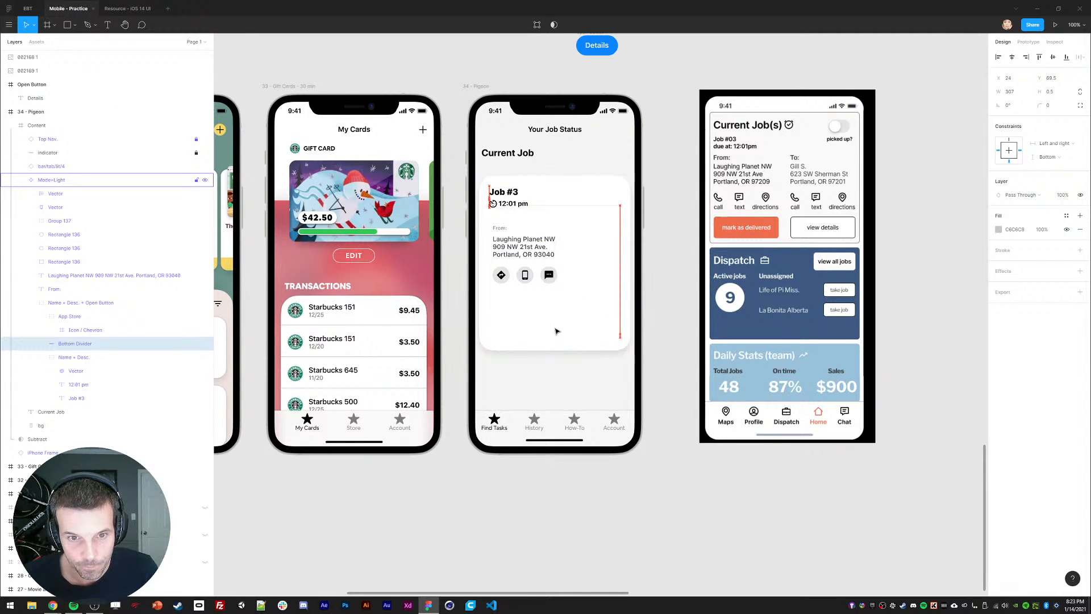
key(shift+Down)
key(Down)
key(Down)
key(Down)
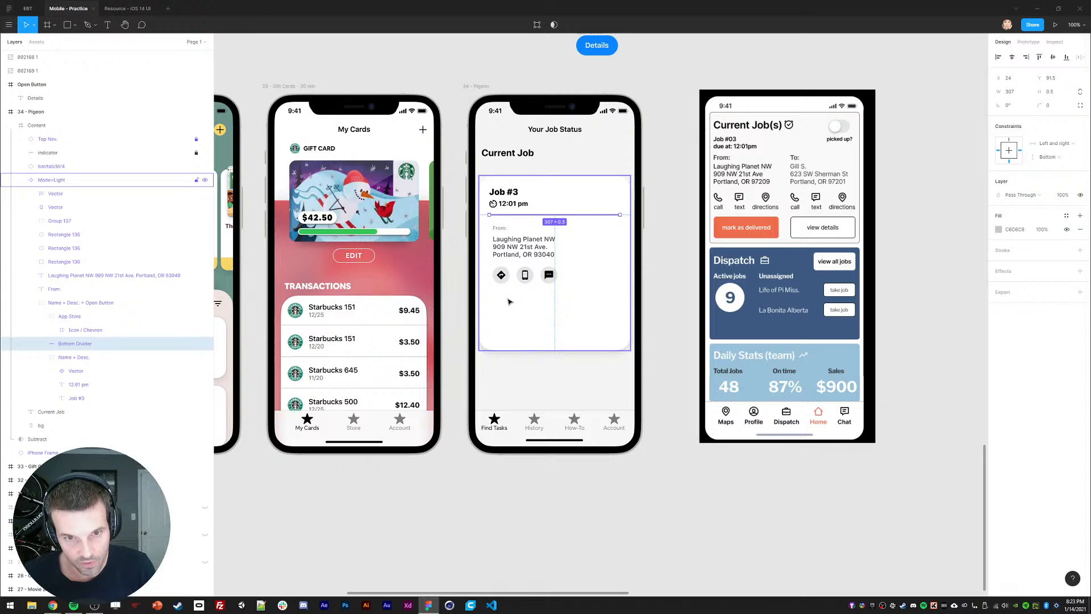
Step: Group the three contact icons and move them with the From: label and address up under the divider
click(500, 229)
shift+click(502, 247)
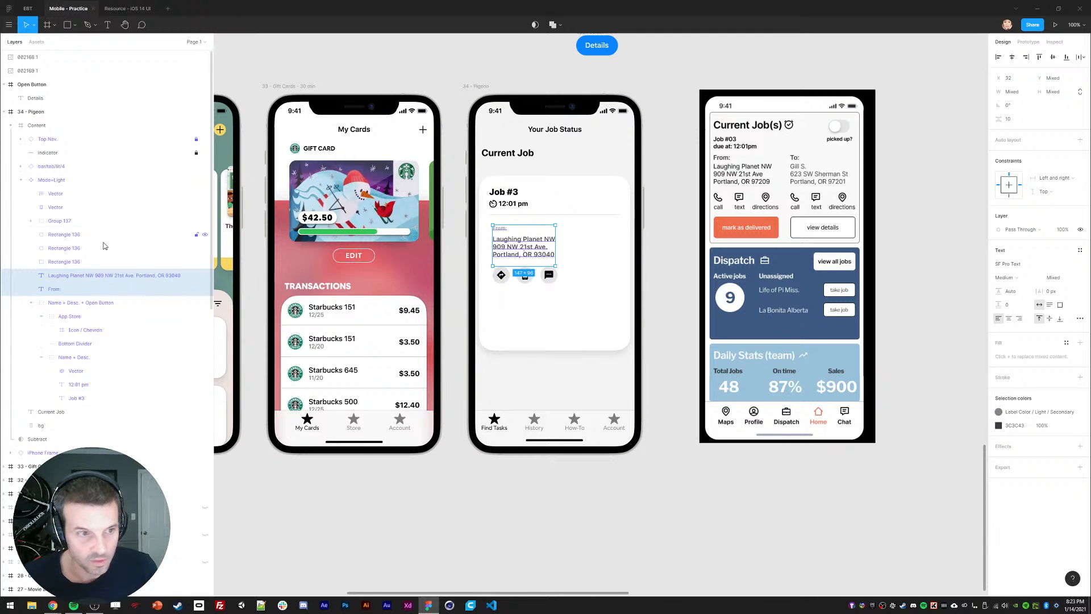
click(68, 261)
shift+click(54, 187)
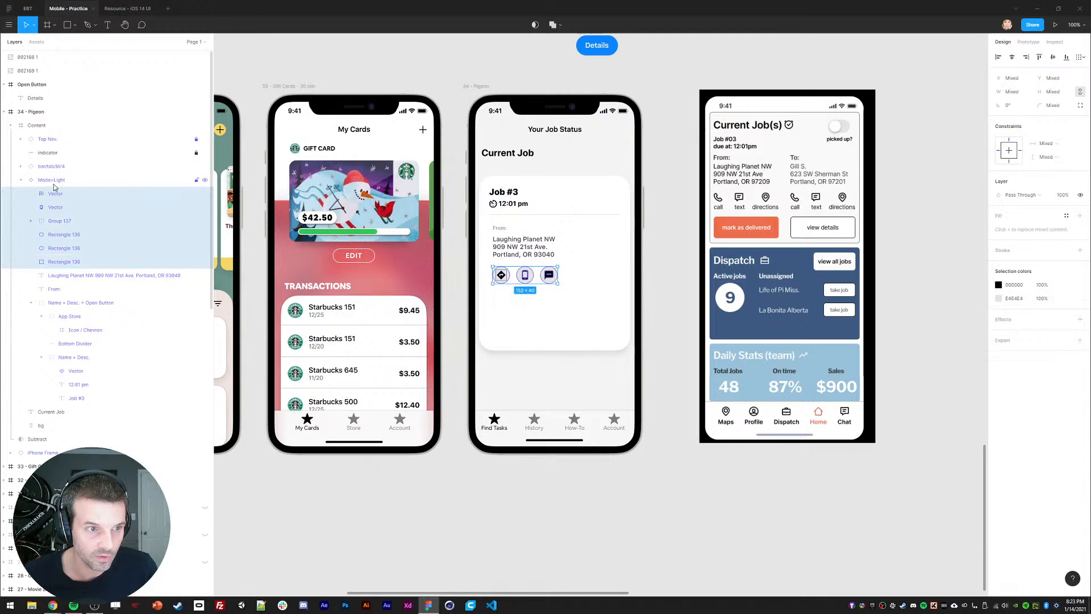
key(ctrl+g)
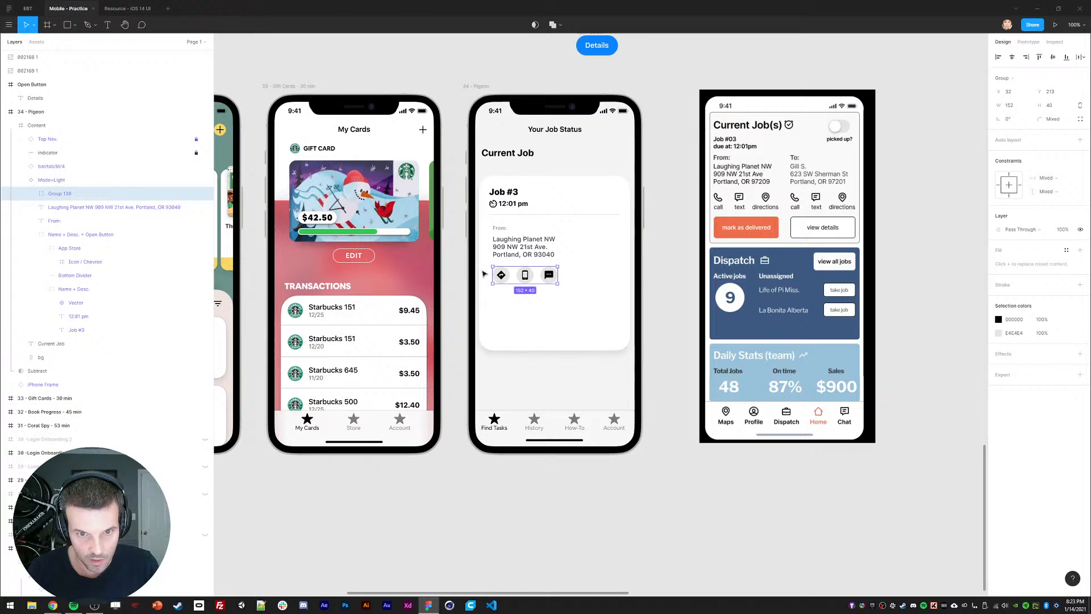
shift+click(502, 243)
shift+click(502, 230)
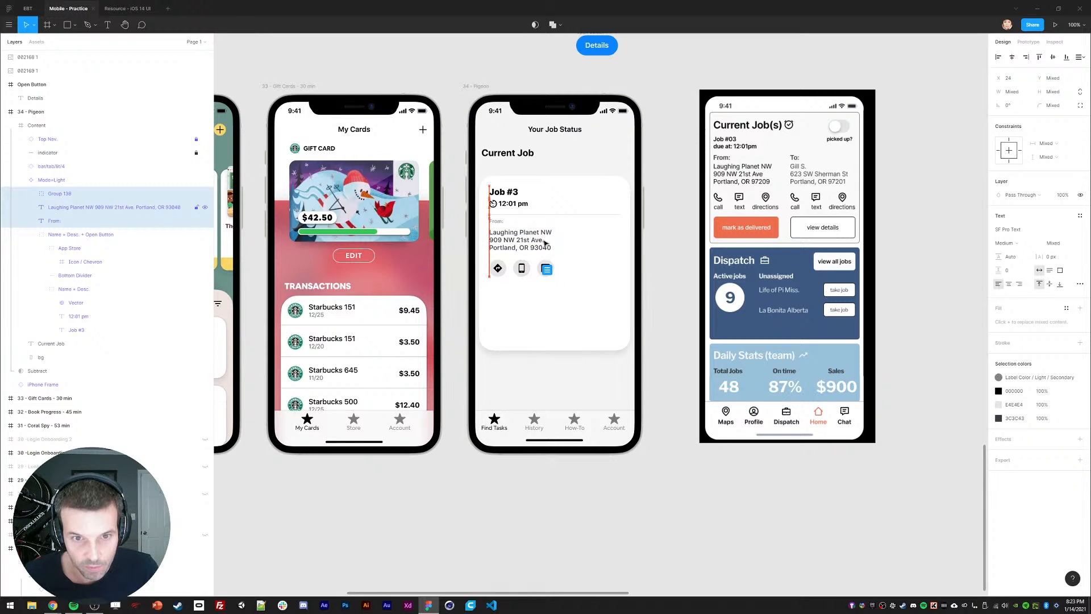
drag(532, 252, 530, 242)
Step: Duplicate the divider and place the copy below the From icons
key(shift+Down)
key(shift+Down)
click(671, 254)
click(513, 215)
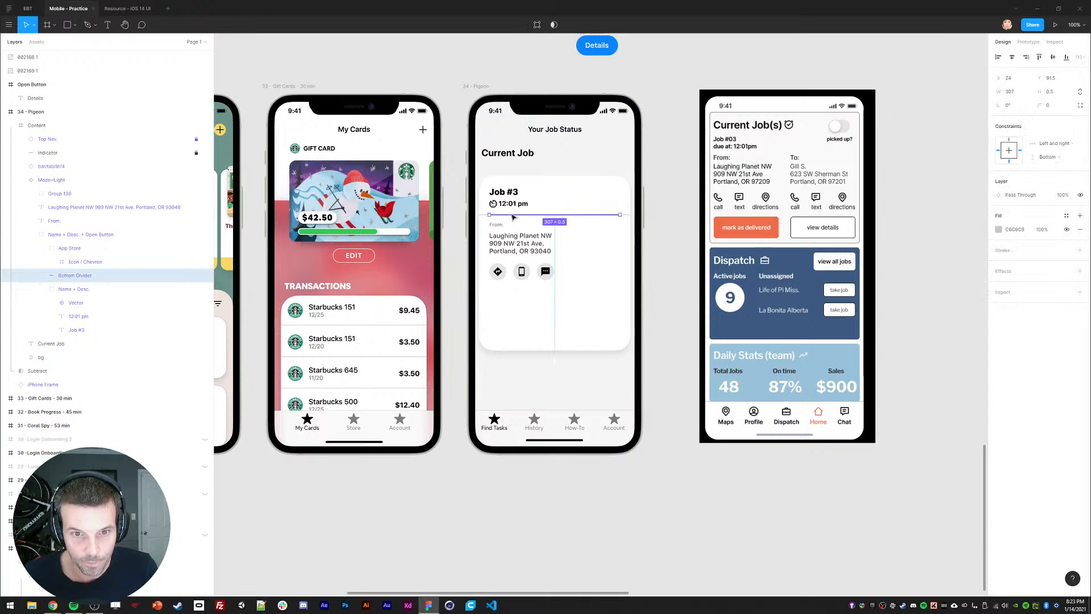
key(ctrl+d)
key(shift+Down)
key(shift+Down)
key(shift+Down)
key(shift+Down)
key(shift+Down)
key(shift+Down)
key(shift+Down)
key(shift+Down)
key(shift+Down)
key(shift+Down)
key(shift+Down)
key(shift+Down)
key(shift+Down)
key(shift+Down)
key(shift+Down)
key(shift+Down)
key(shift+Down)
key(shift+Down)
key(shift+Down)
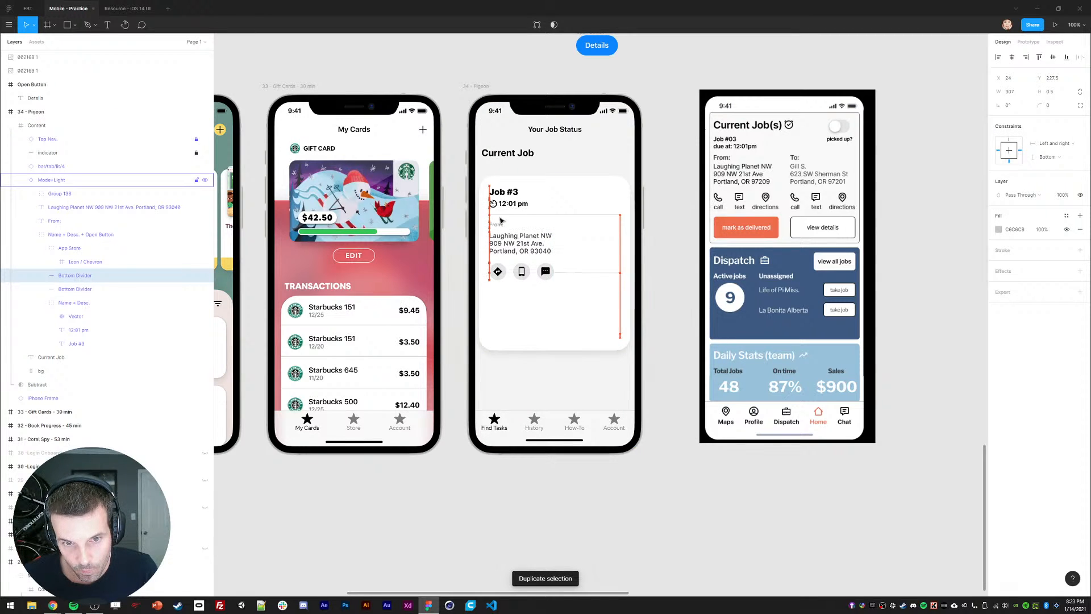
key(shift+Down)
key(shift+Down)
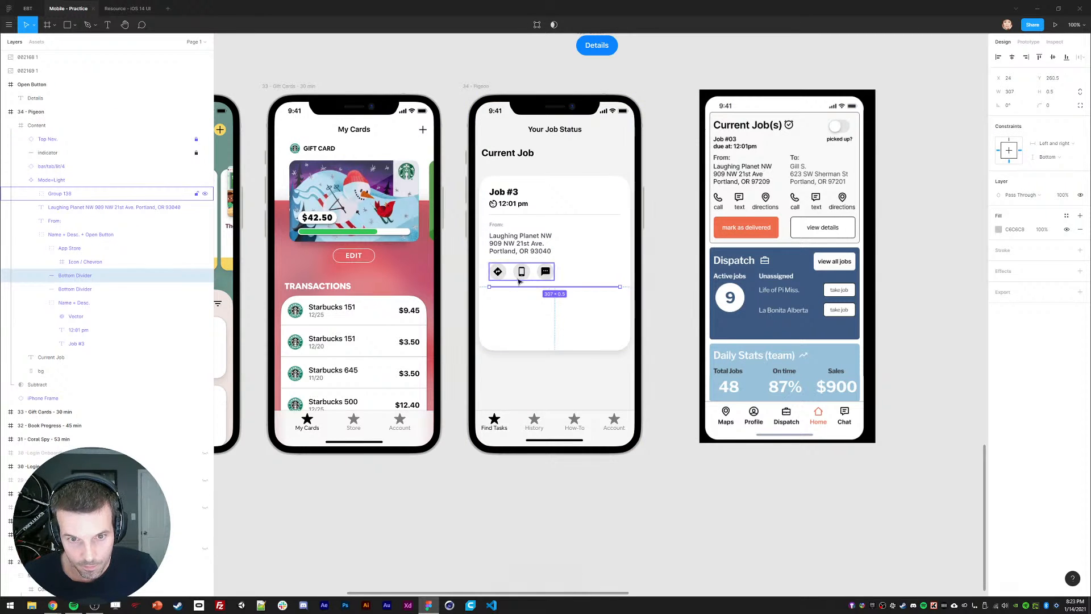
Step: Group the From section, duplicate it, and move the copy below the second divider
click(505, 273)
shift+click(503, 251)
shift+click(496, 225)
key(ctrl+g)
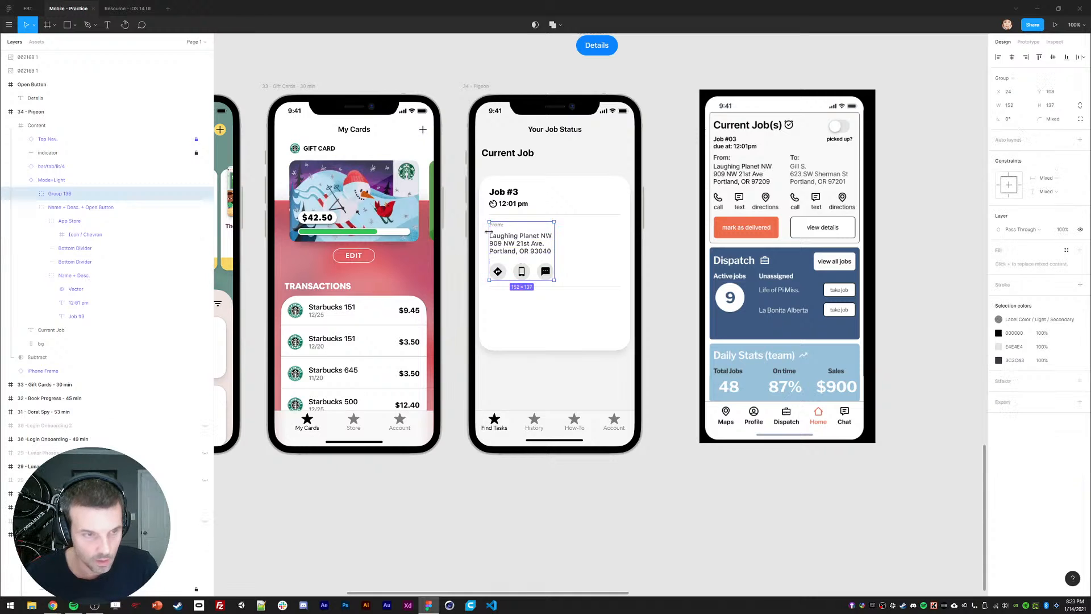
key(ctrl+d)
drag(512, 245, 511, 309)
key(shift+Down)
key(shift+Down)
click(676, 309)
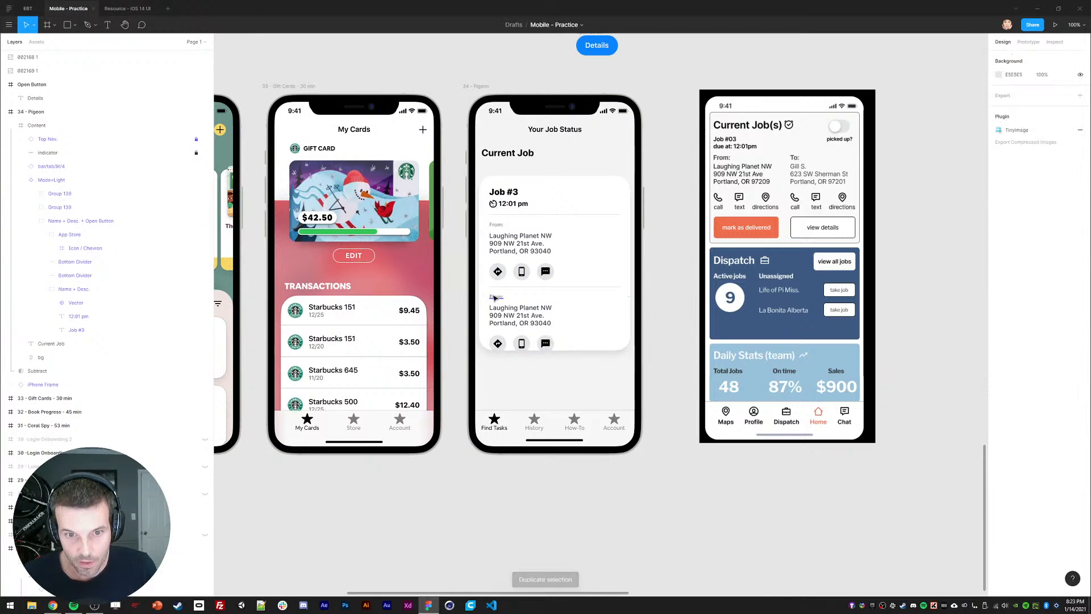
Step: Relabel the copied section 'To' and replace its first address line with the recipient's name
ctrl+double_click(493, 295)
text(To)
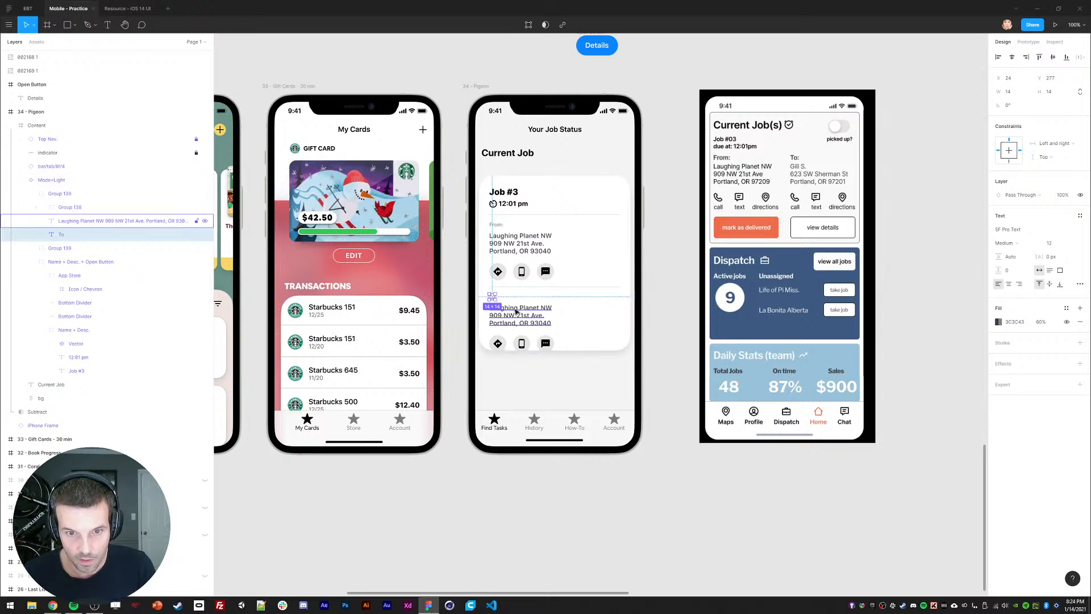
ctrl+double_click(515, 308)
text(Gill S)
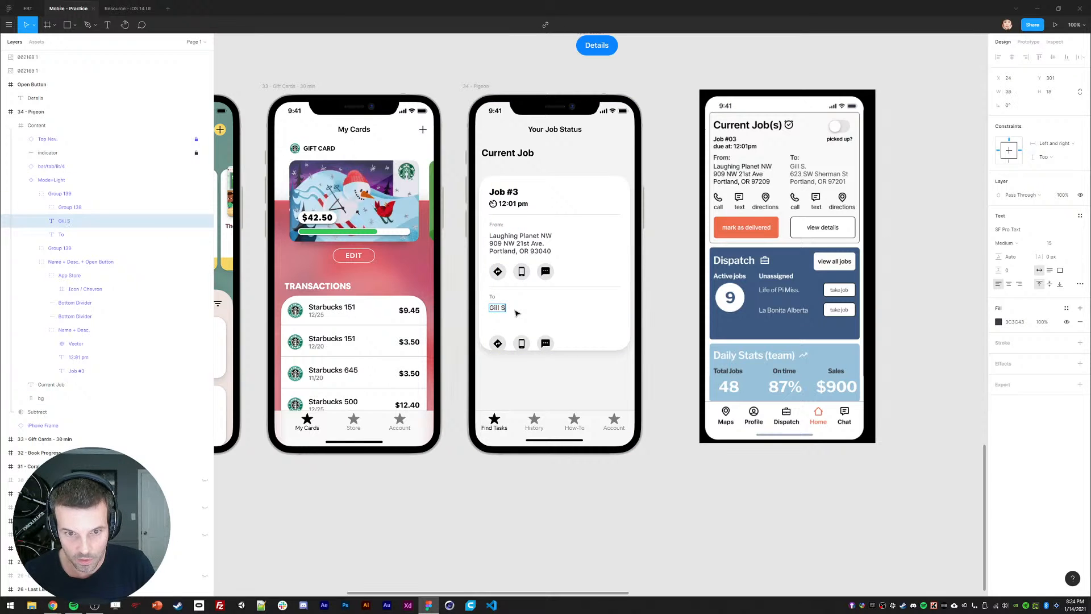
text(anm)
key(BackSpace)
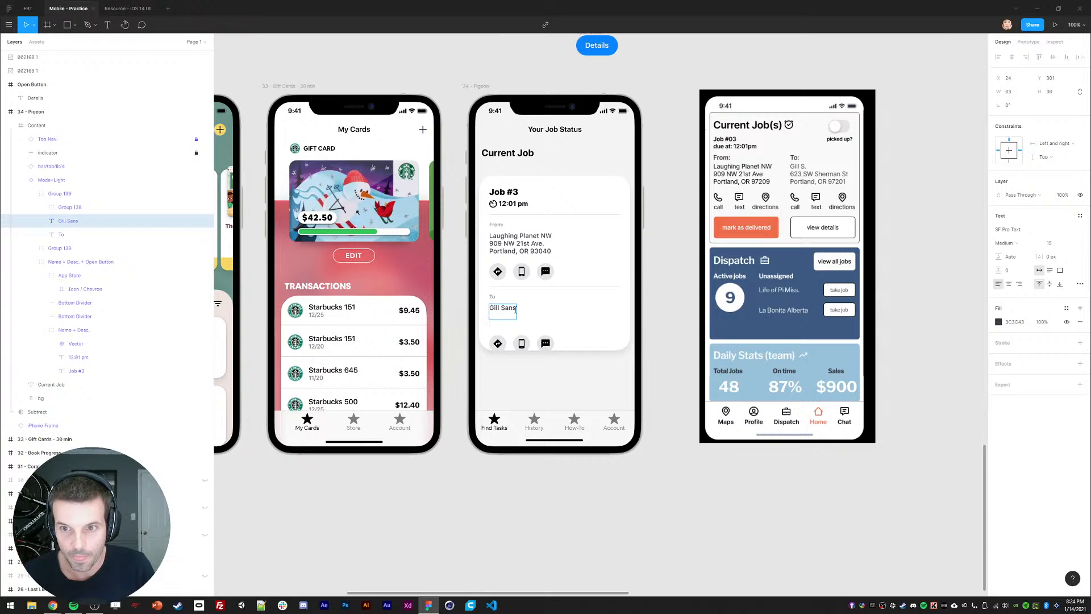
text(s)
Step: Enter the recipient's street address and city on the next line
key(Return)
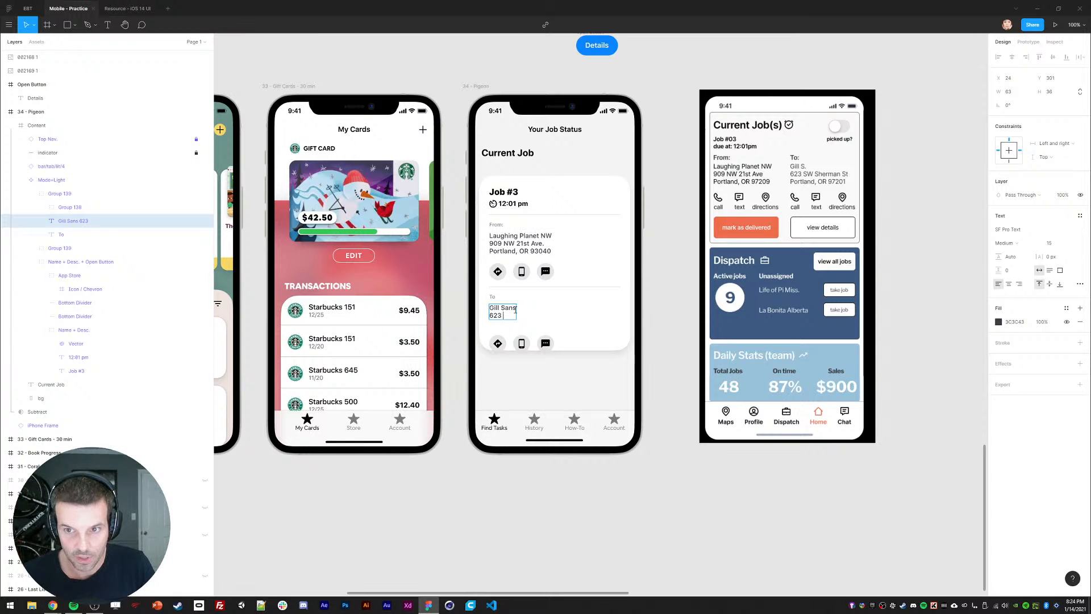
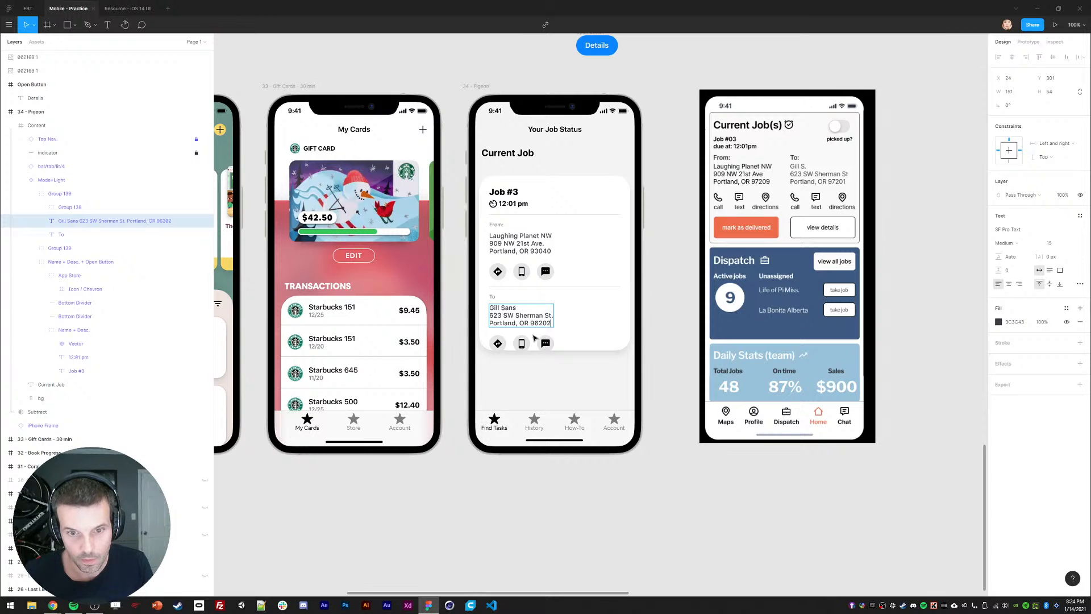
click(534, 337)
click(456, 443)
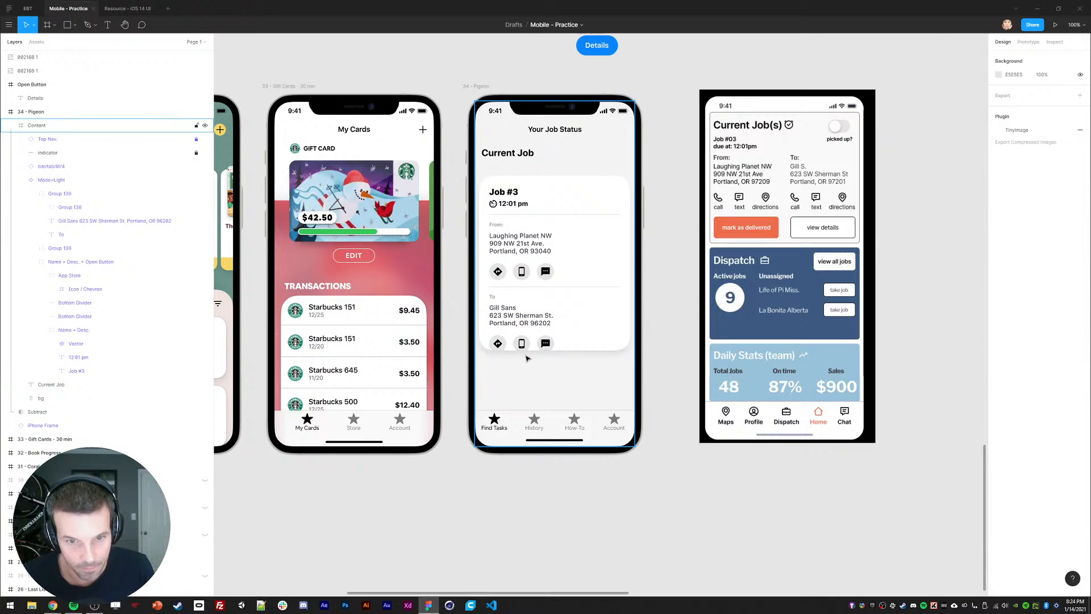
Step: Stretch the Job #3 card frame's bottom edge from 410 to 414 pixels high
click(587, 341)
drag(571, 350, 571, 354)
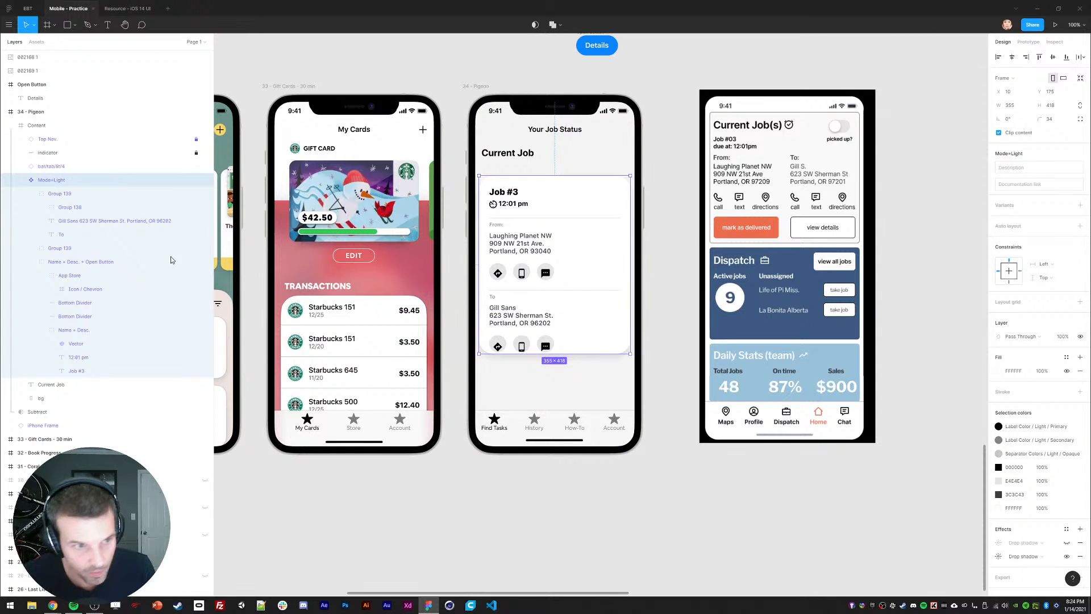
key(ctrl+z)
click(31, 261)
click(31, 194)
click(53, 195)
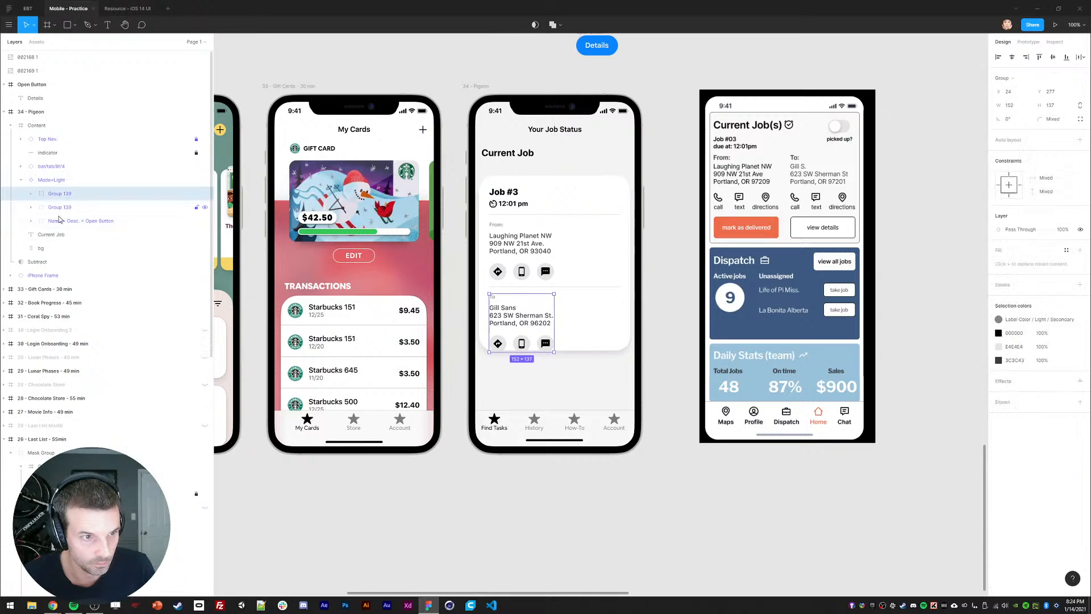
shift+click(60, 221)
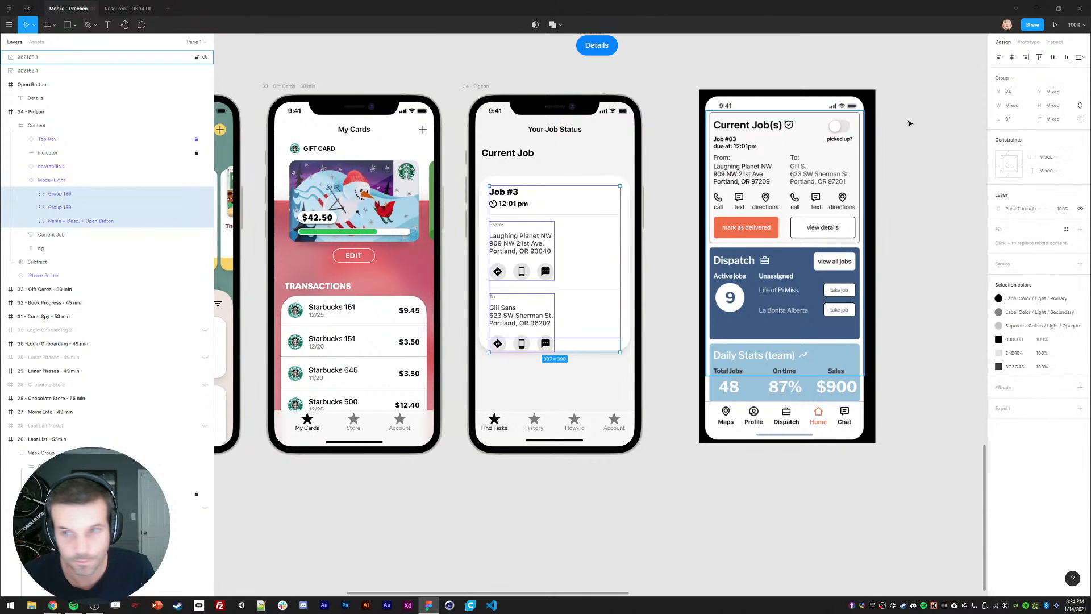
click(629, 304)
mouse_move(583, 350)
mouse_down()
mouse_move(588, 372)
mouse_move(592, 353)
mouse_up()
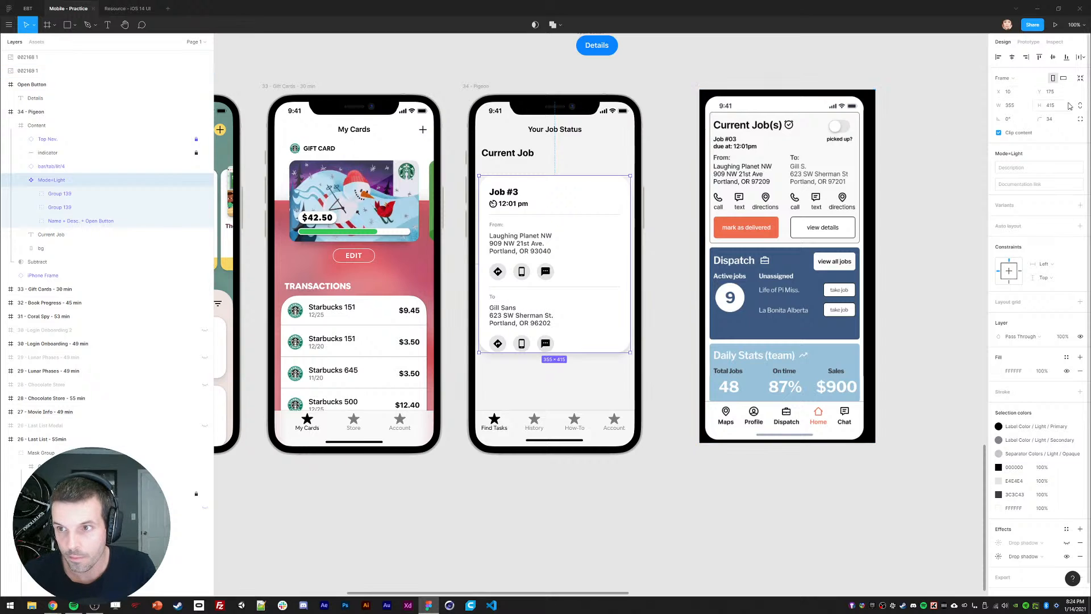
click(539, 487)
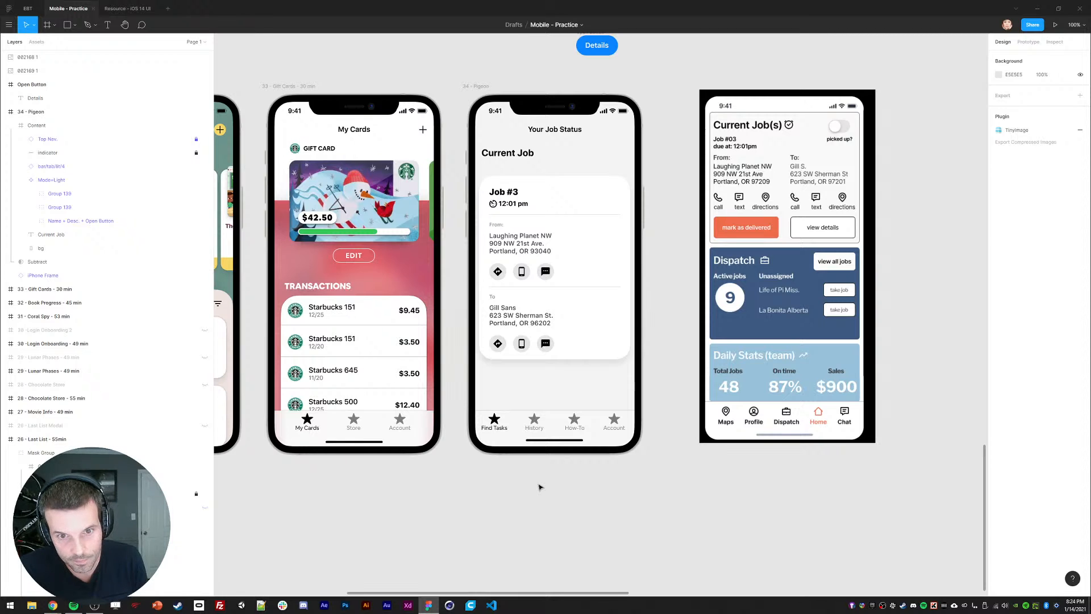
click(603, 415)
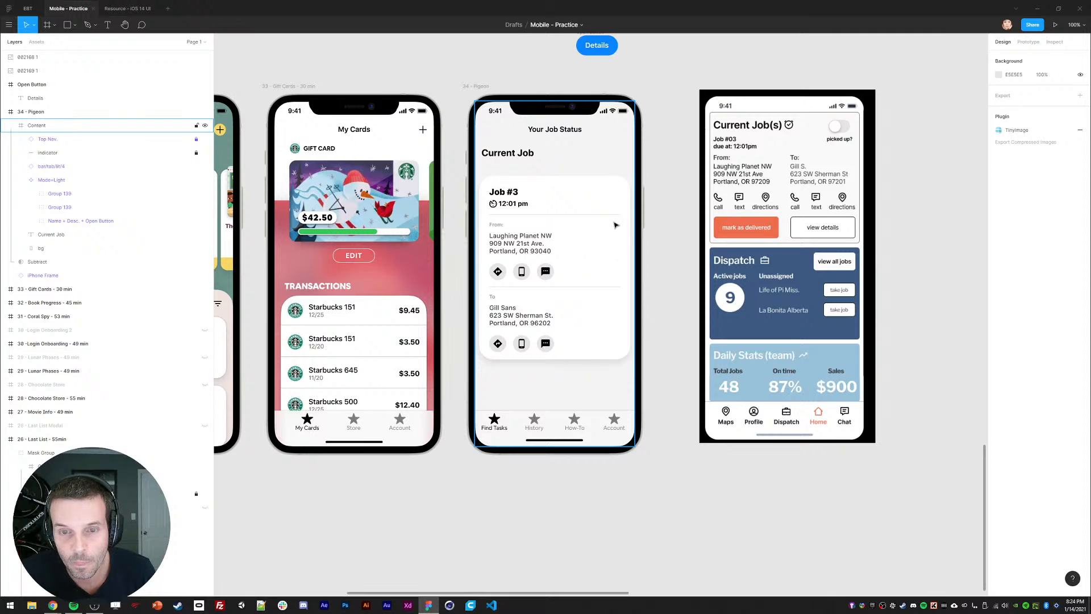
drag(657, 234, 656, 239)
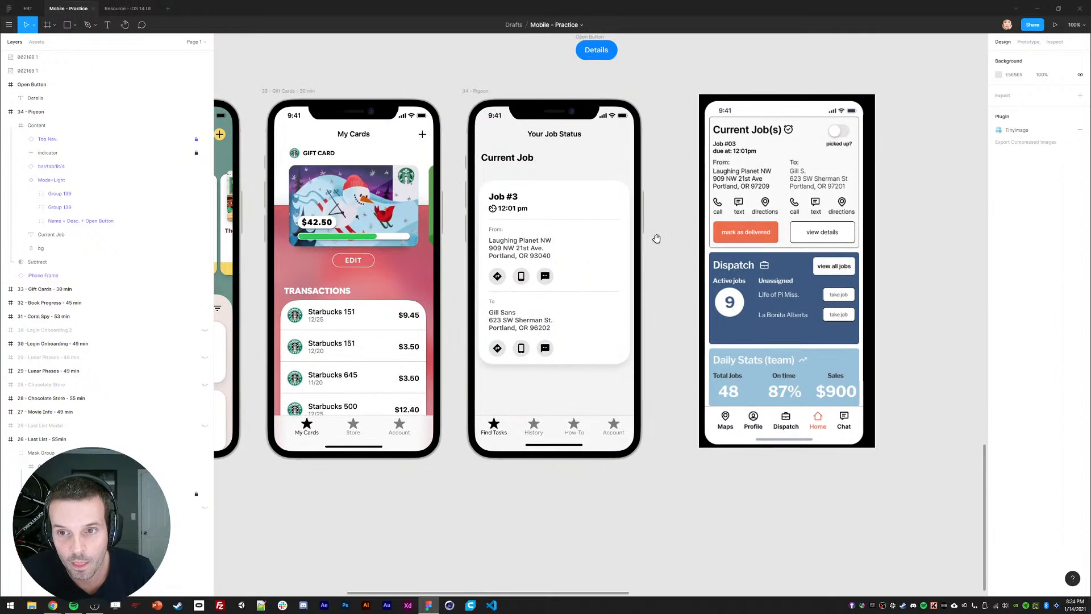
Step: Open the iOS 14 UI resource file and pan over to its Menus components
click(35, 10)
click(122, 8)
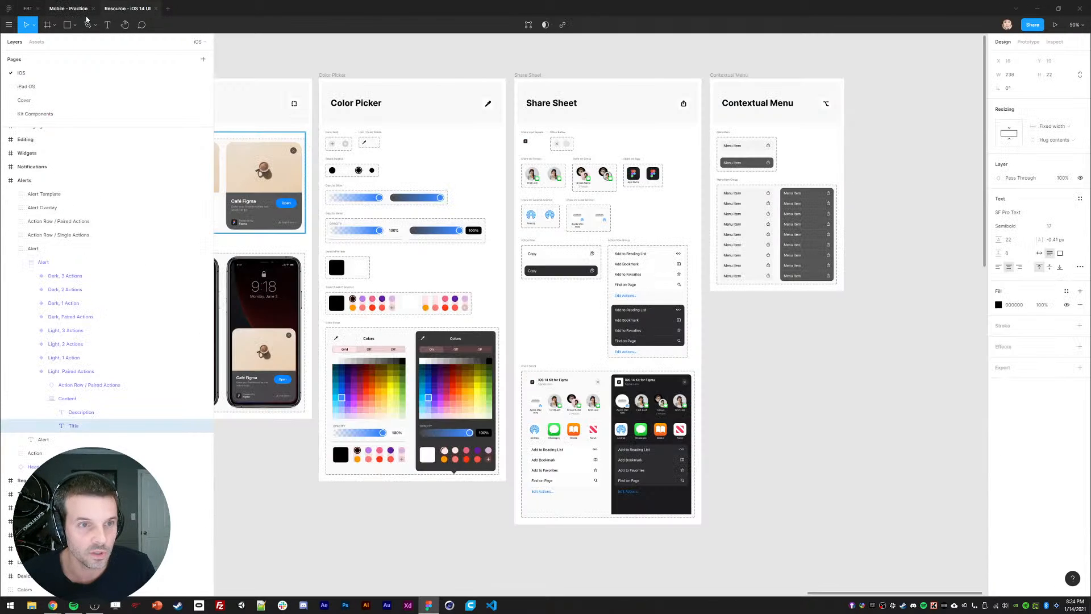
drag(421, 207, 668, 190)
drag(240, 264, 536, 241)
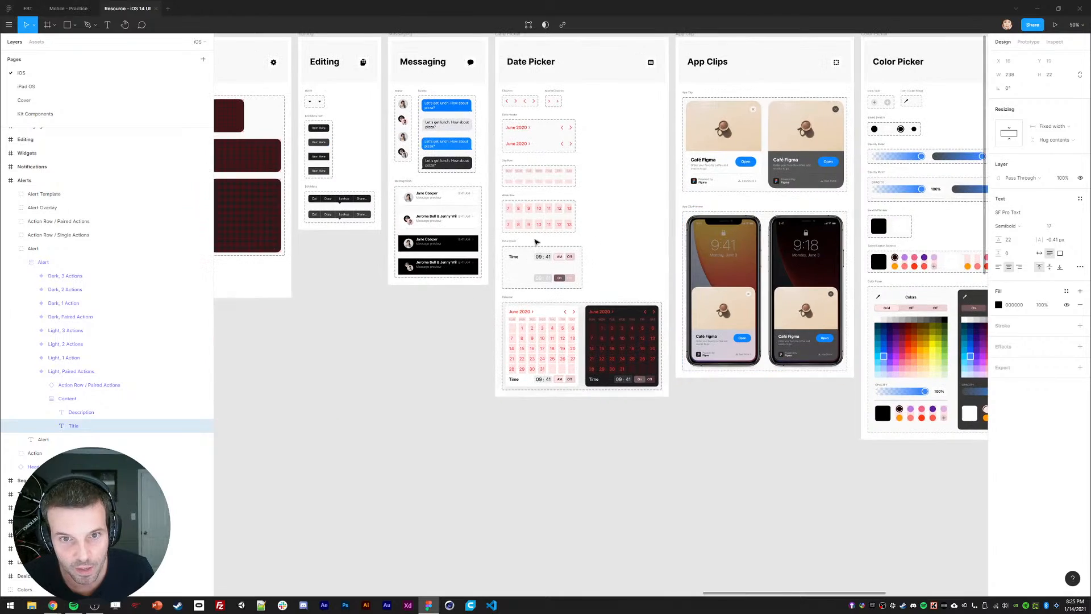
drag(224, 348, 852, 344)
drag(482, 358, 791, 337)
drag(397, 341, 610, 348)
drag(490, 218, 636, 245)
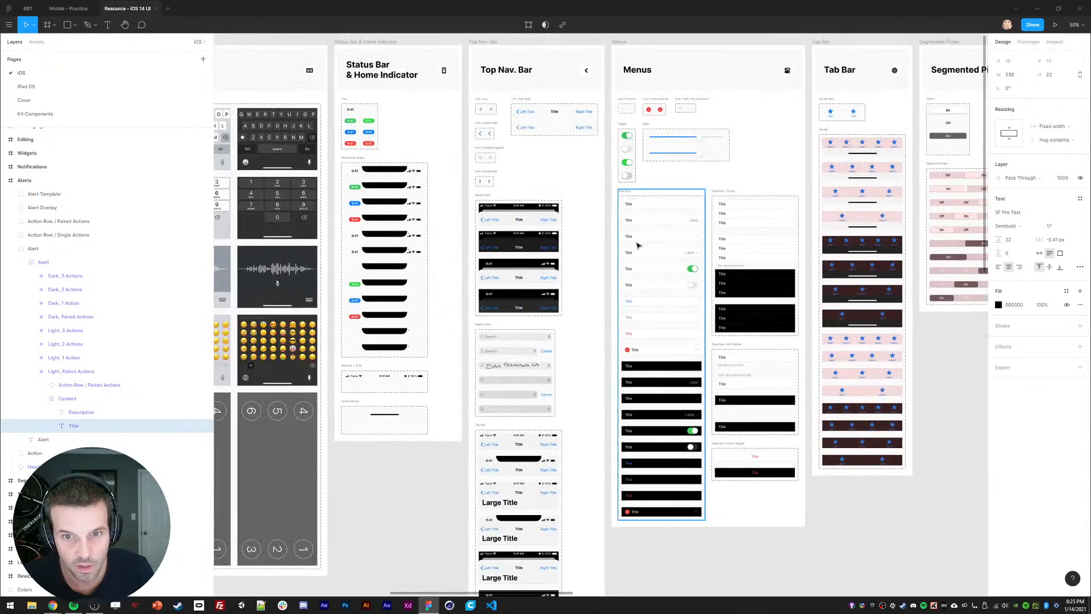
Step: Copy the 51×31 off-state toggle and paste it into the practice file's Job card
click(627, 148)
click(628, 149)
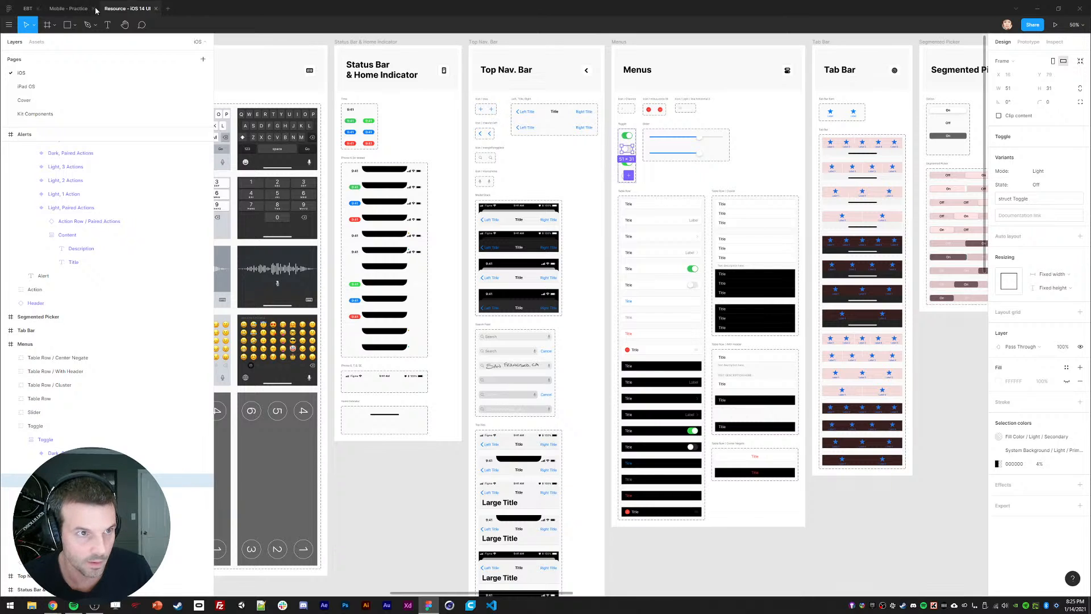
key(ctrl+shift+Tab)
key(ctrl+v)
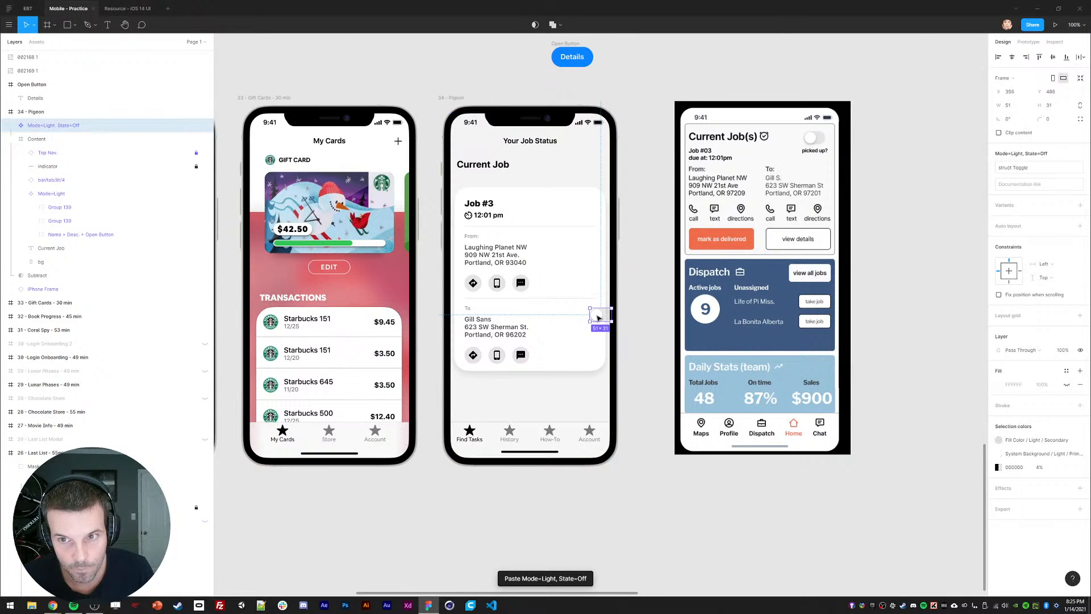
Step: Place the toggle beside 12:01 pm and add a duplicated 'Picked Up' text label next to it
drag(598, 322, 560, 205)
ctrl+click(496, 216)
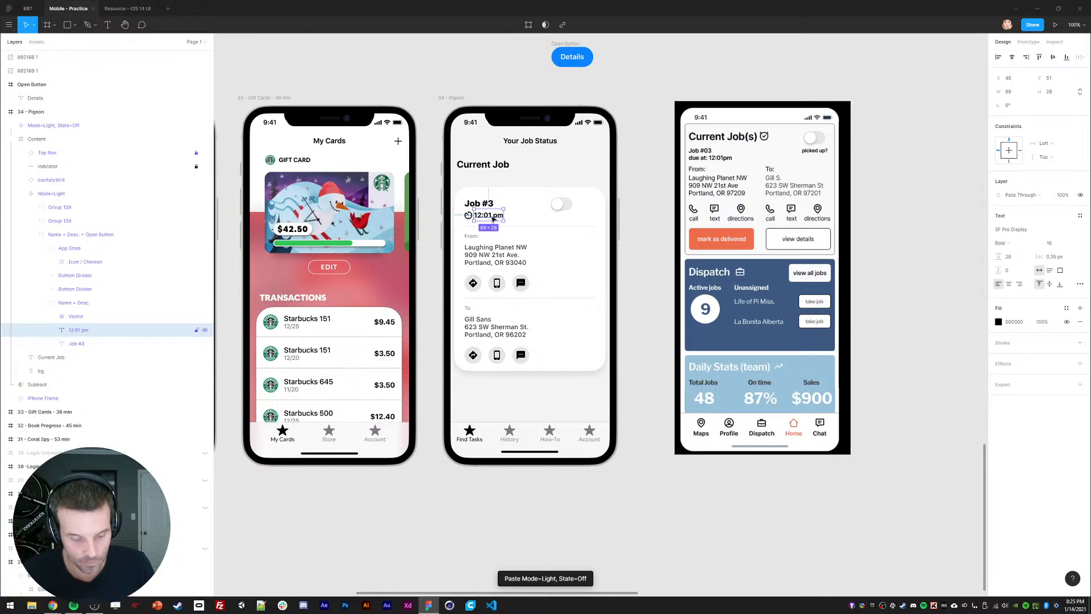
key(ctrl+d)
drag(486, 218, 544, 218)
double_click(545, 215)
text(Picked Up)
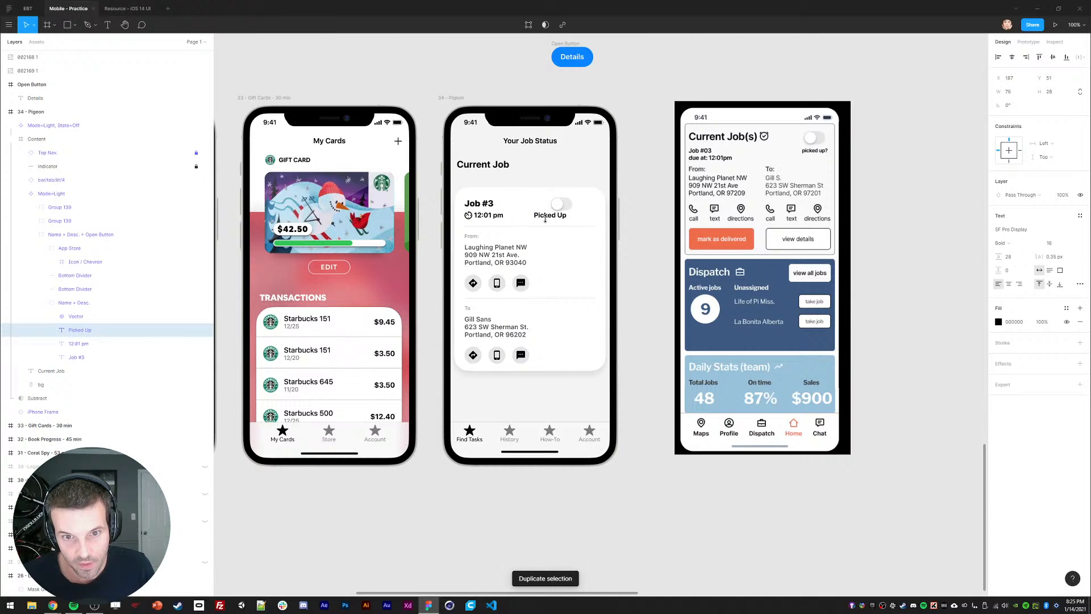
key(Escape)
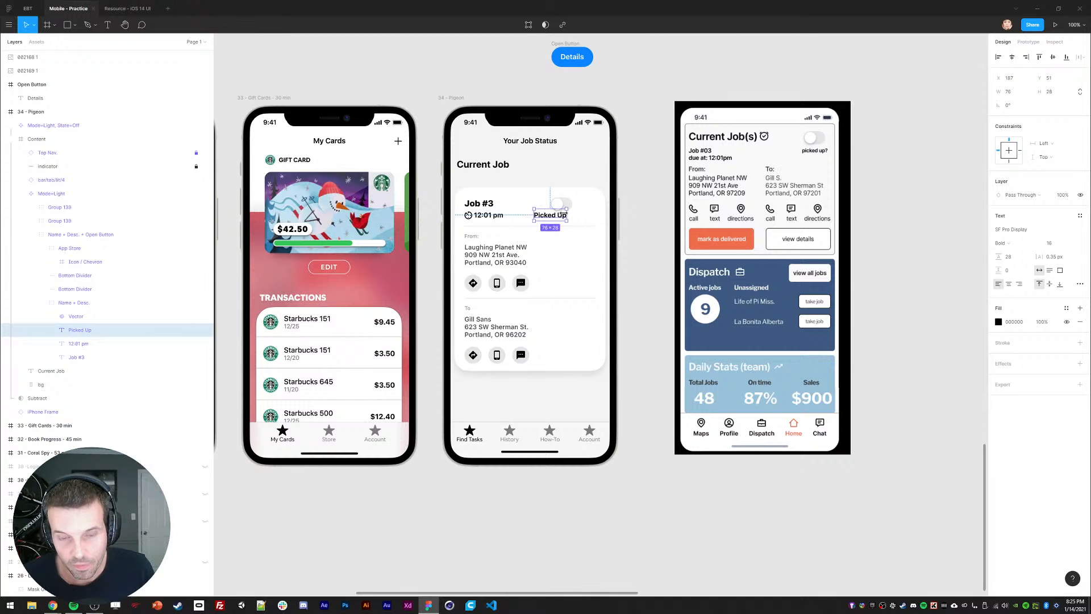
Step: Move the Picked Up label and toggle together to the card's top-right edge
mouse_move(548, 216)
mouse_down()
mouse_move(581, 216)
mouse_move(549, 208)
mouse_up()
key(ctrl+z)
ctrl+click(570, 217)
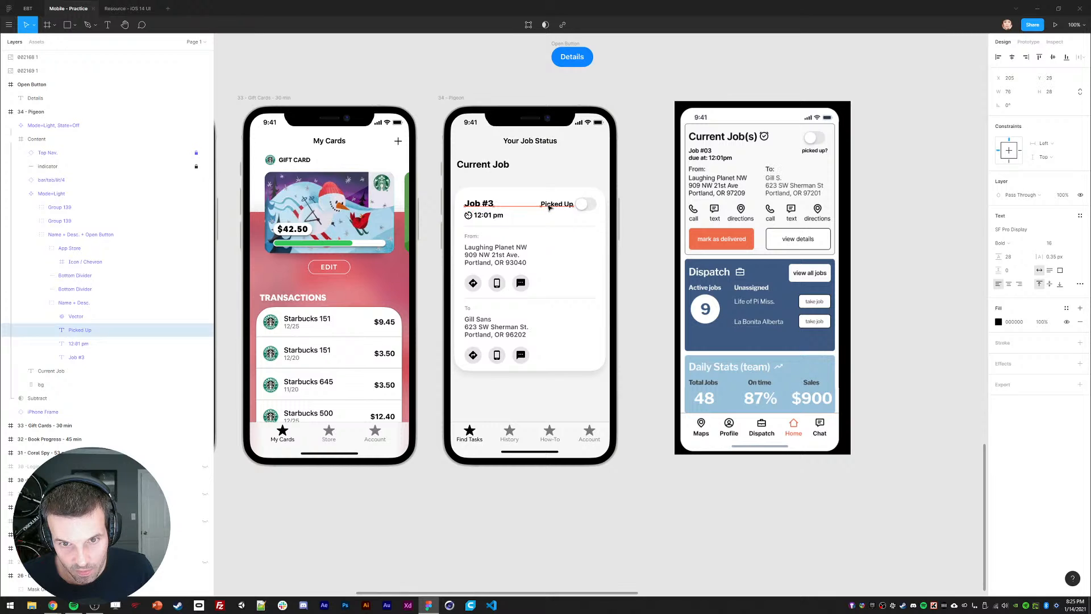
shift+click(580, 208)
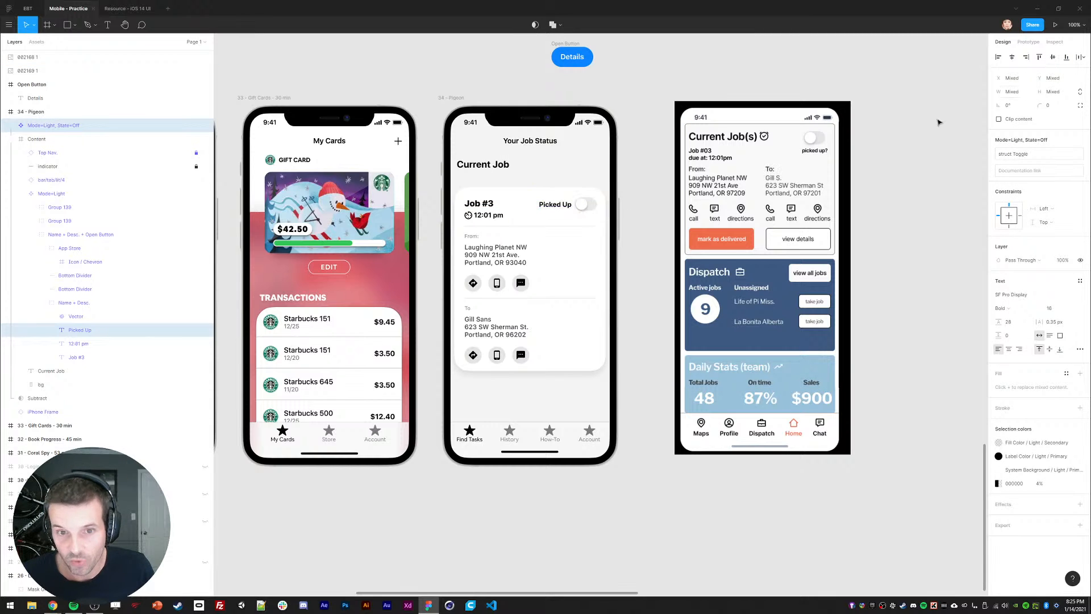
drag(584, 204, 593, 211)
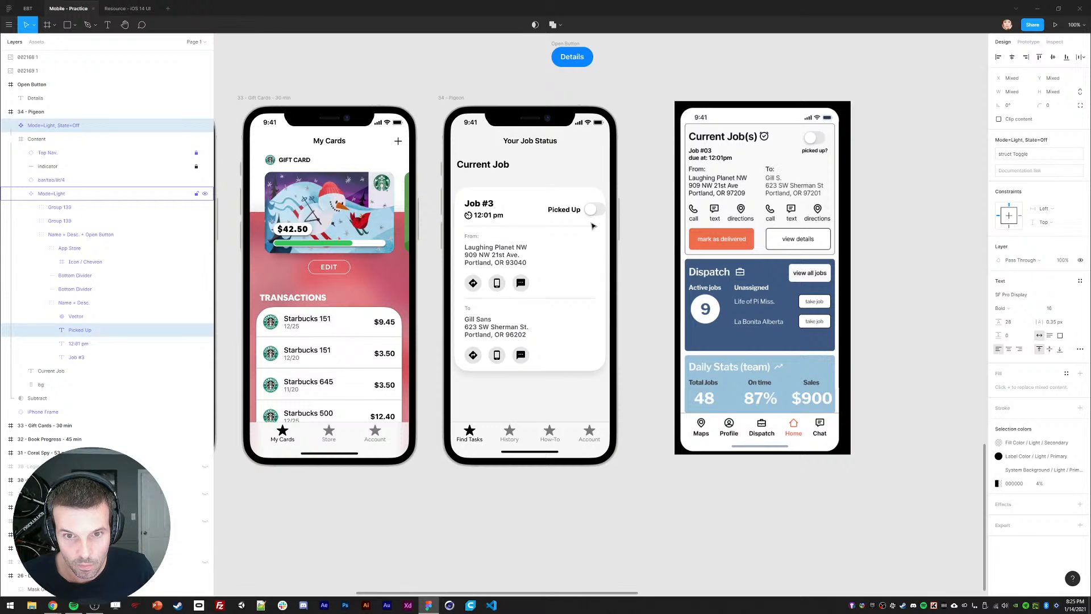
key(shift+Left)
key(shift+Left)
Step: Set both divider lines to a width of 316
click(644, 251)
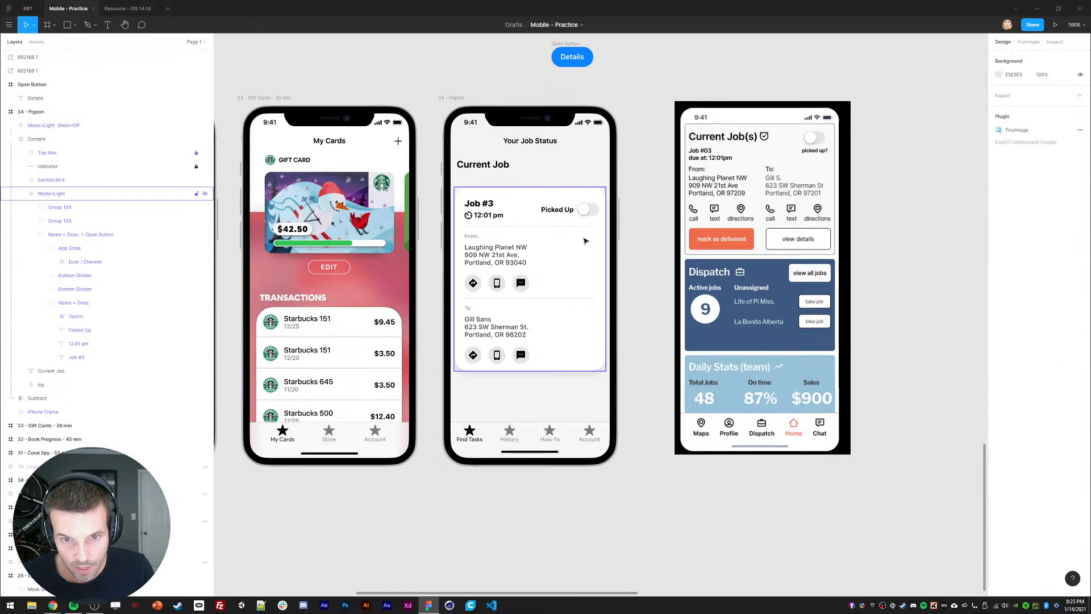
click(585, 226)
shift+click(584, 298)
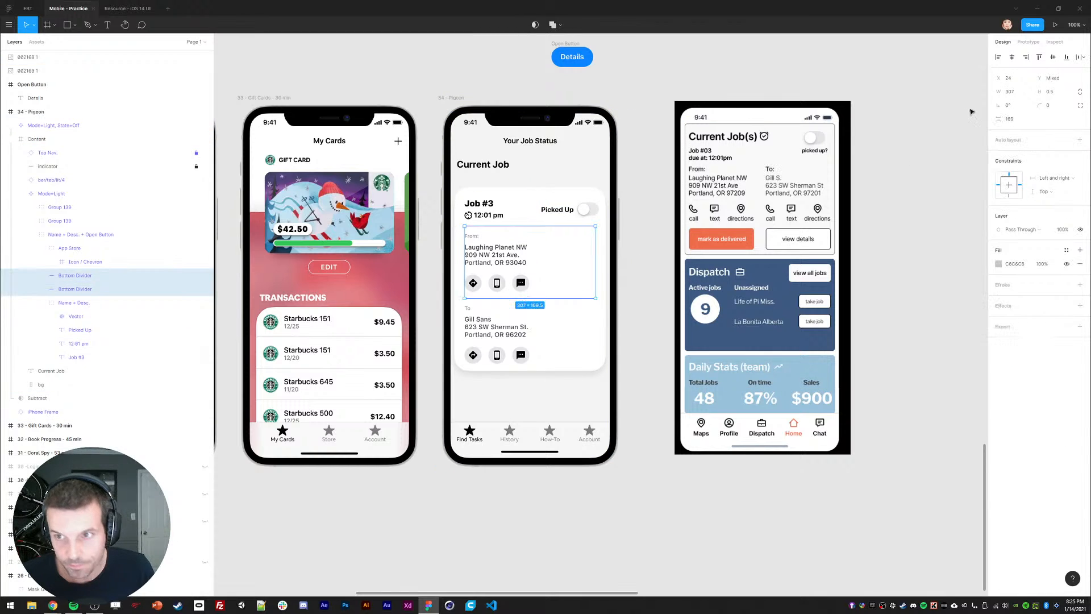
text(323)
key(Return)
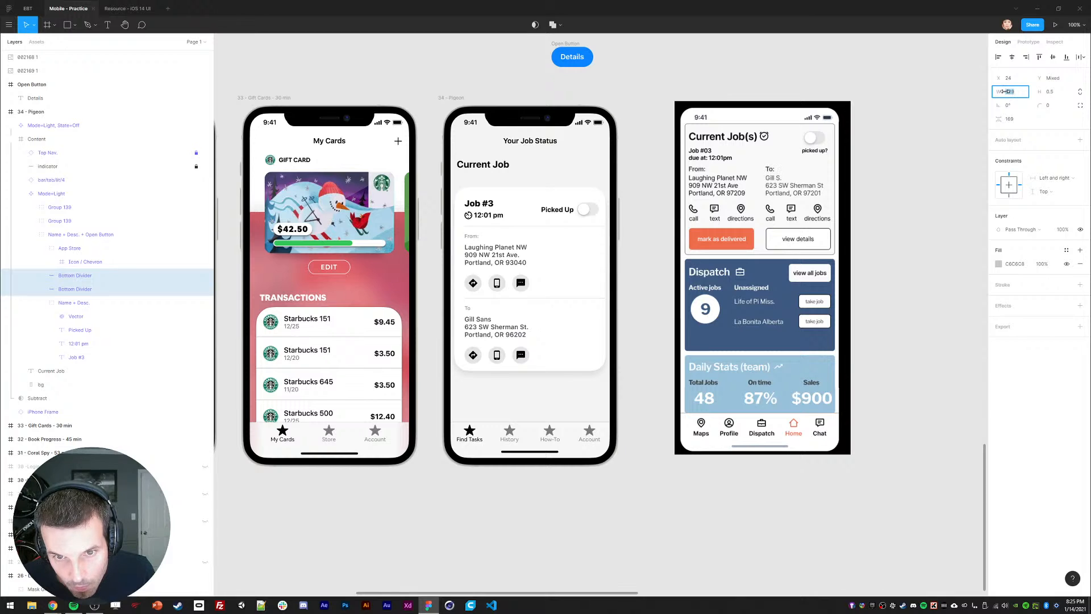
text(316)
key(Return)
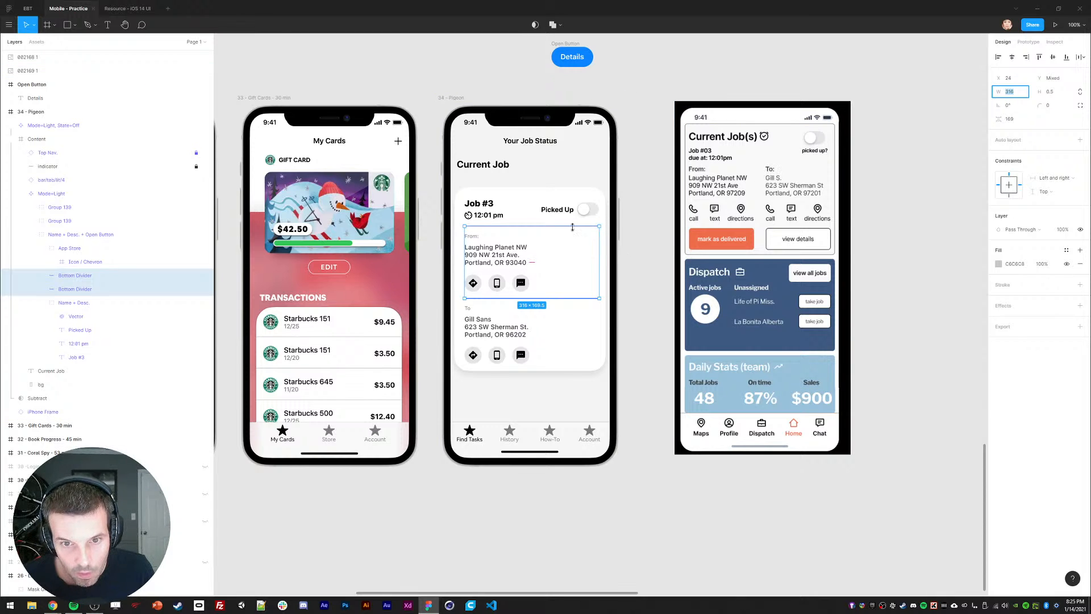
Step: Move the Picked Up label inside the toggle component
click(559, 212)
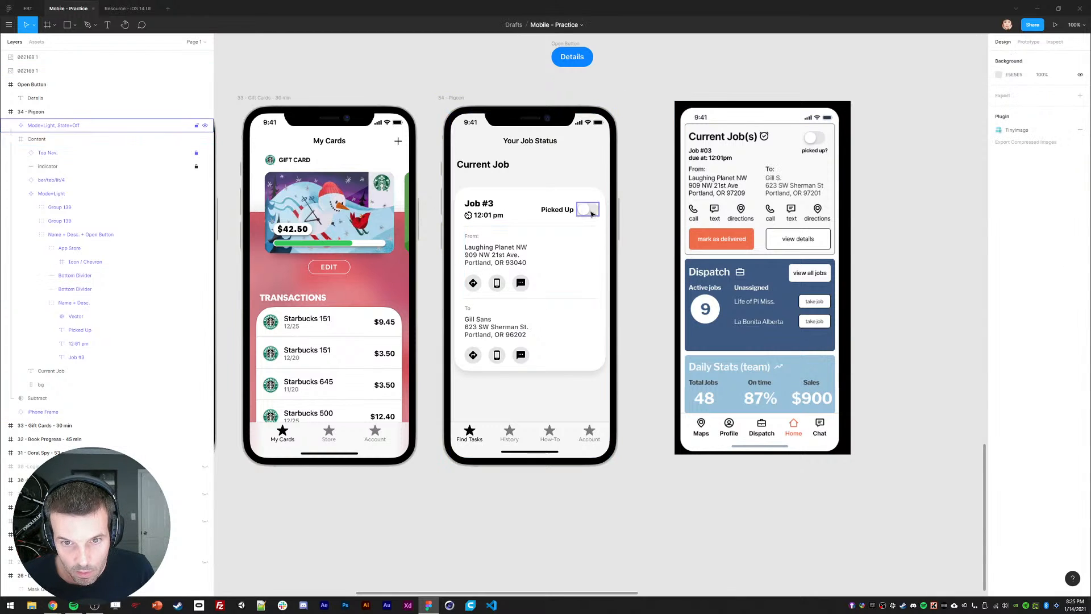
key(shift+Left)
click(645, 255)
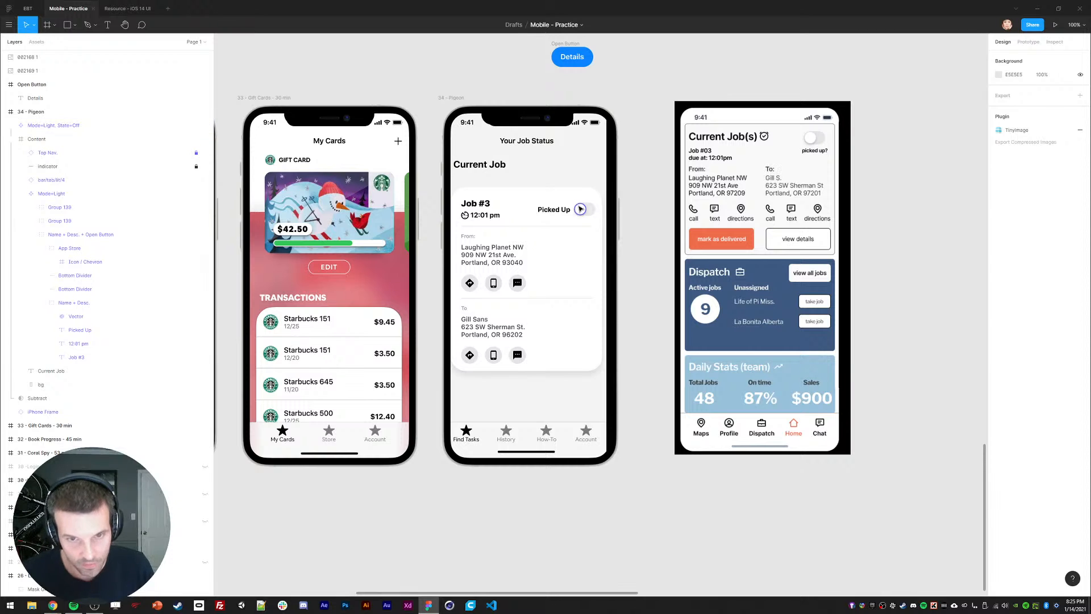
key(ctrl+z)
key(ctrl+z)
key(ctrl+z)
double_click(588, 211)
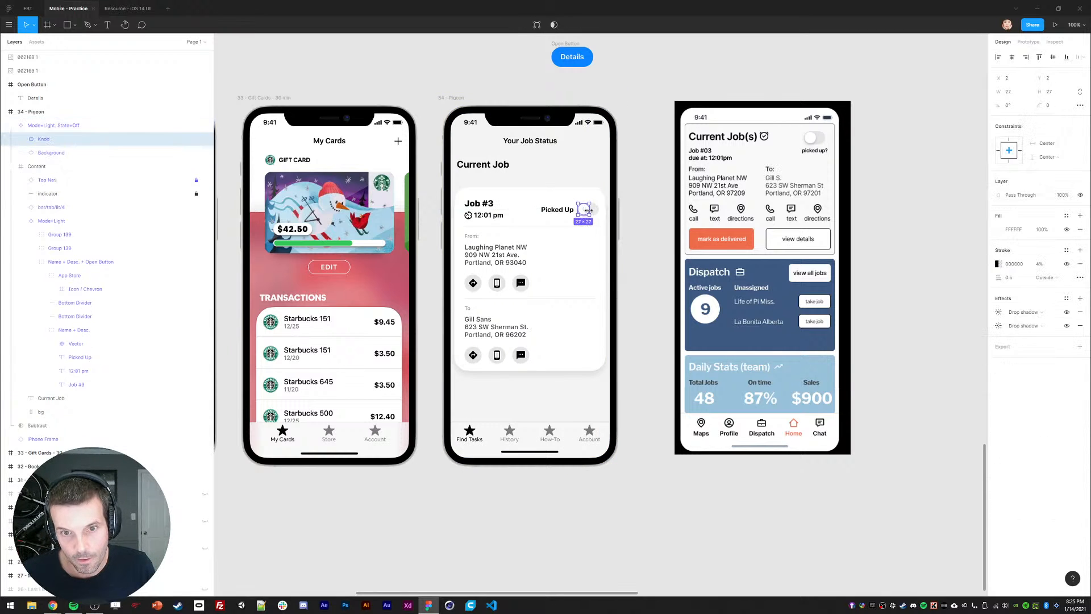
click(565, 212)
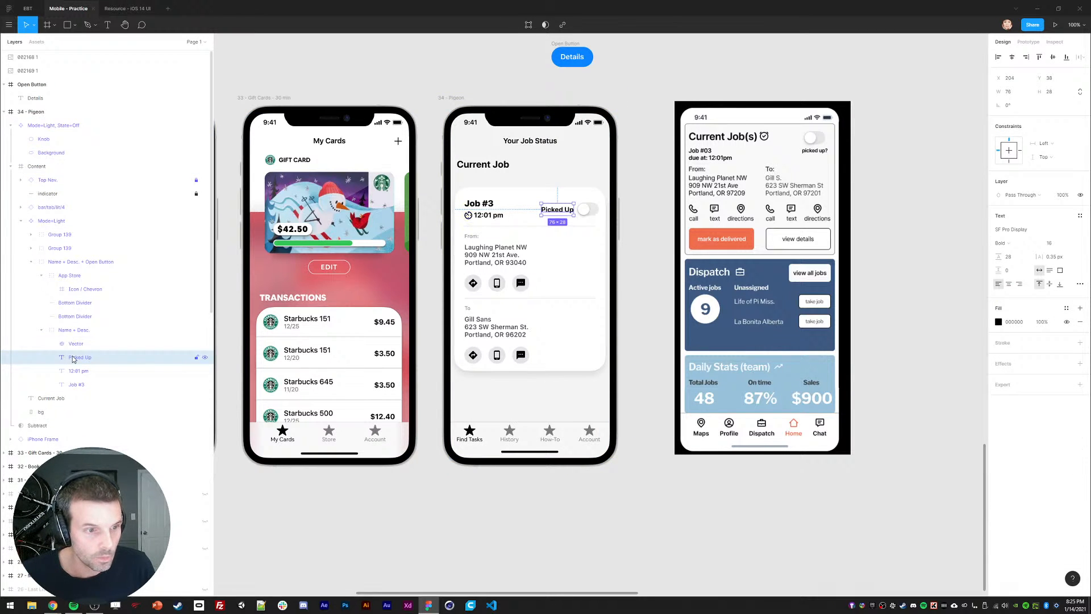
key(ctrl+x)
click(585, 210)
key(ctrl+v)
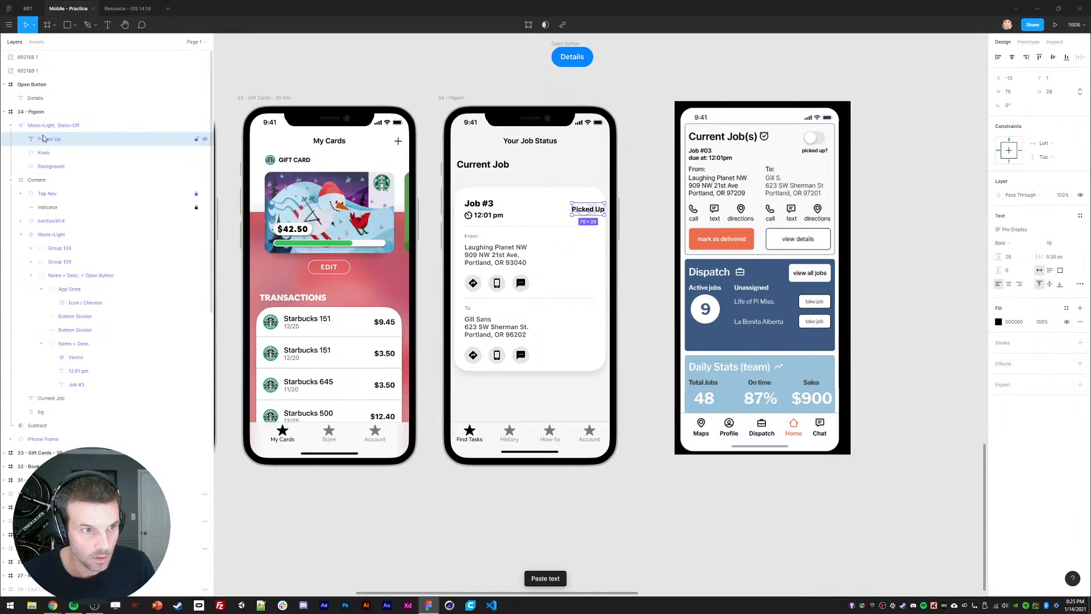
Step: Nudge the label and the toggle component left to line up with the card edge
key(shift+Left)
key(shift+Left)
key(shift+Left)
key(shift+Left)
key(shift+Left)
key(shift+Left)
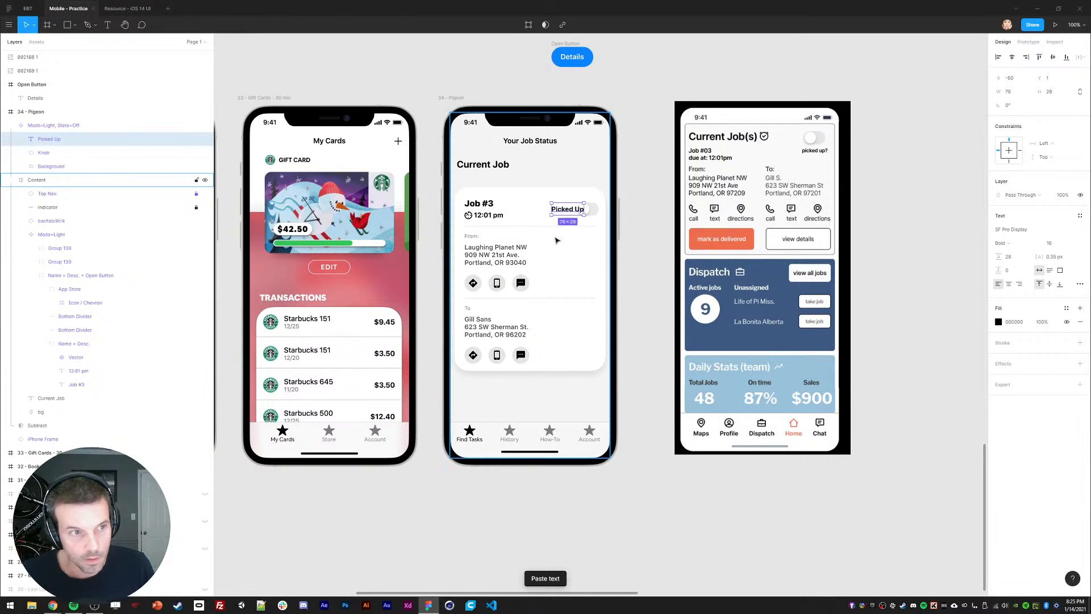
key(shift+Left)
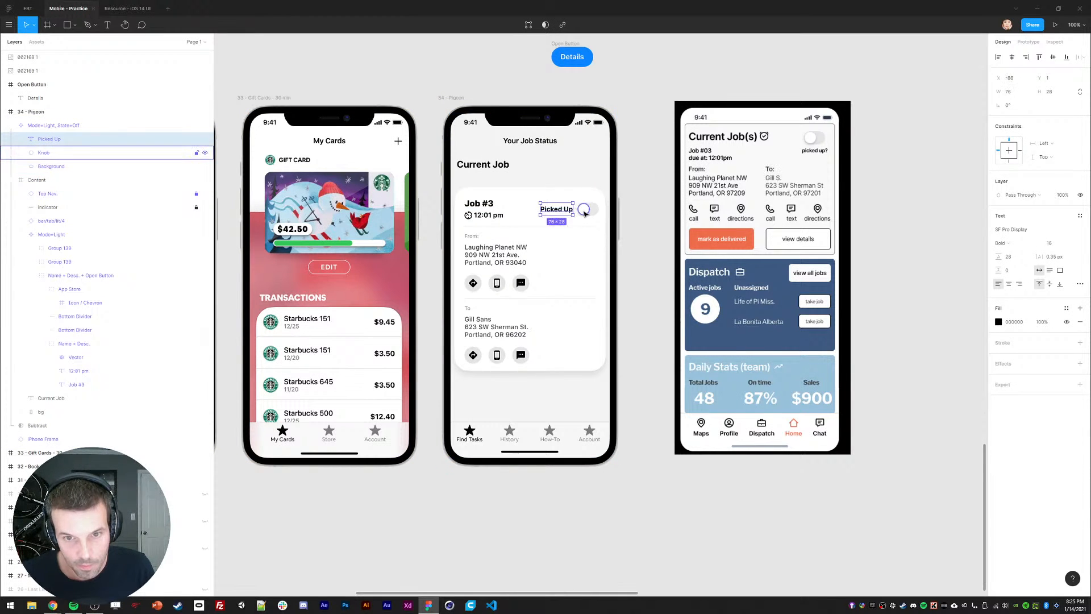
shift+click(584, 212)
click(61, 139)
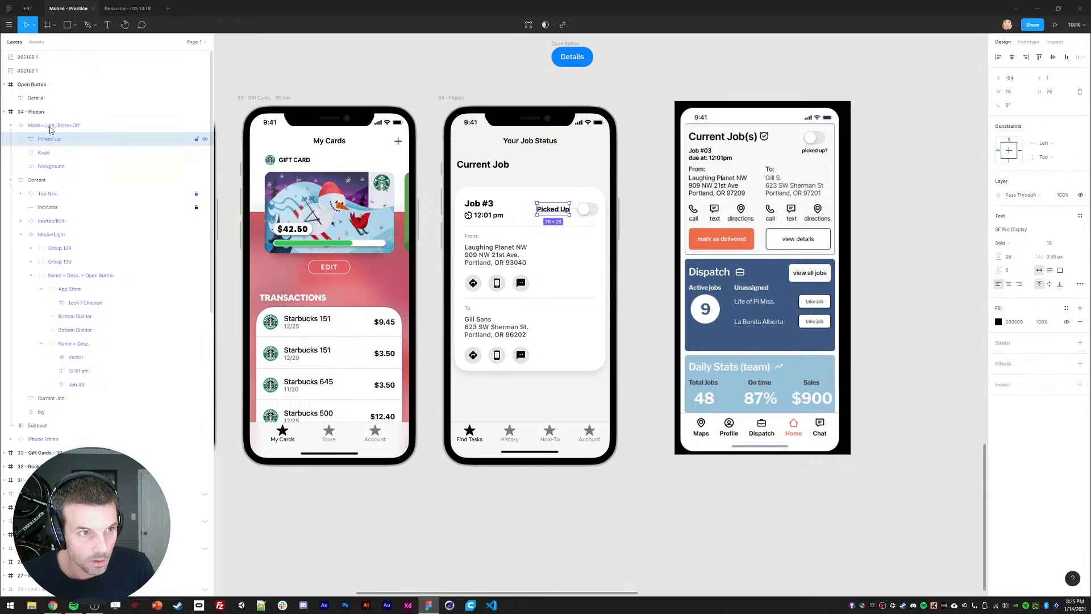
click(51, 127)
key(Left)
key(Left)
key(Left)
key(Left)
key(Left)
key(Left)
key(Left)
key(Left)
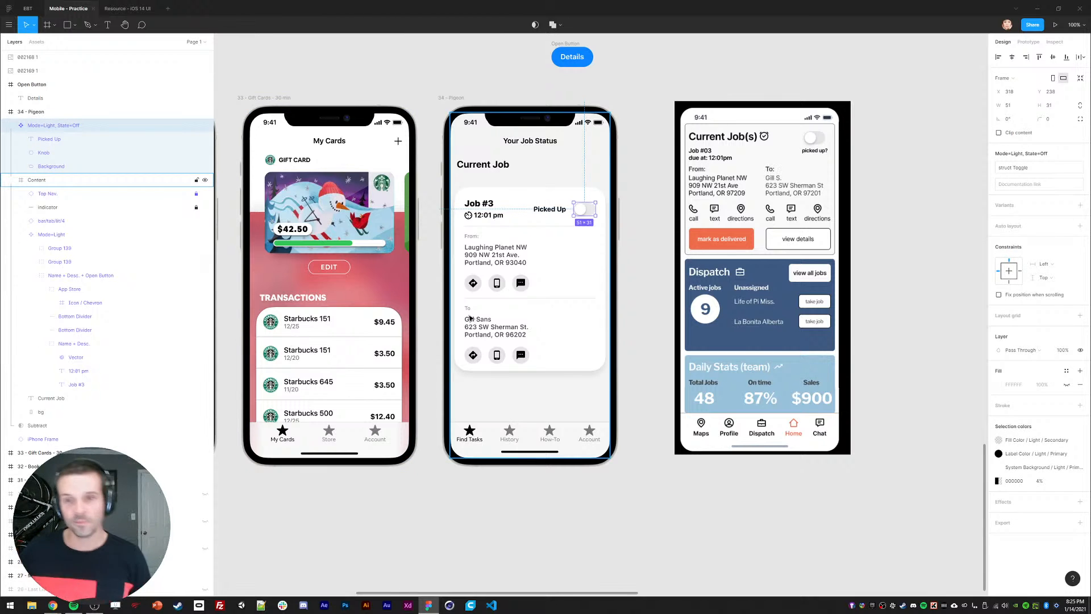
click(662, 233)
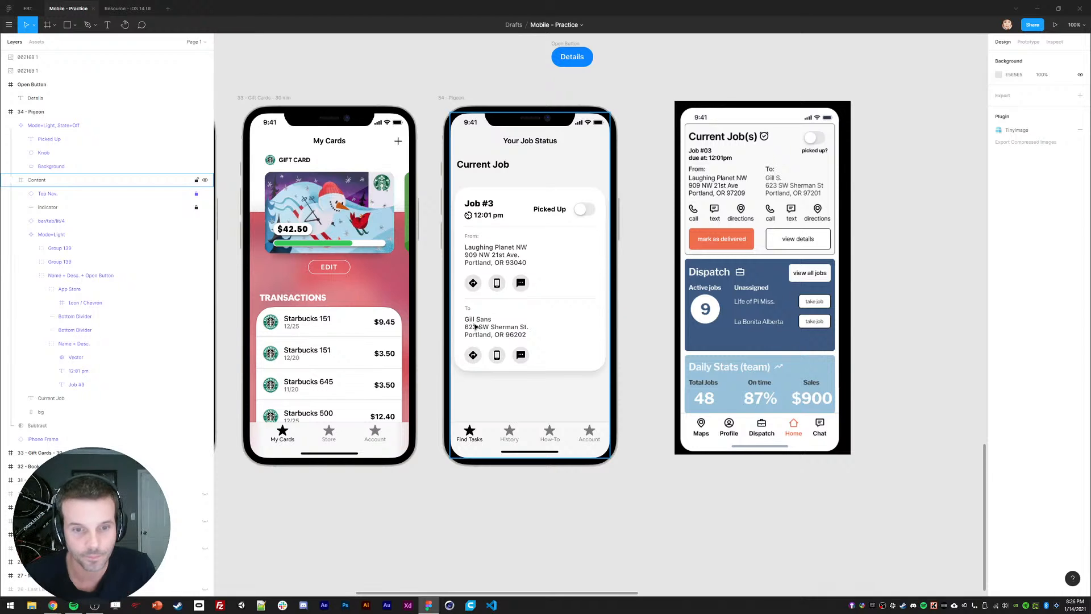
Step: Select the pickup name in the FROM address text for a weight change
double_click(485, 250)
double_click(485, 248)
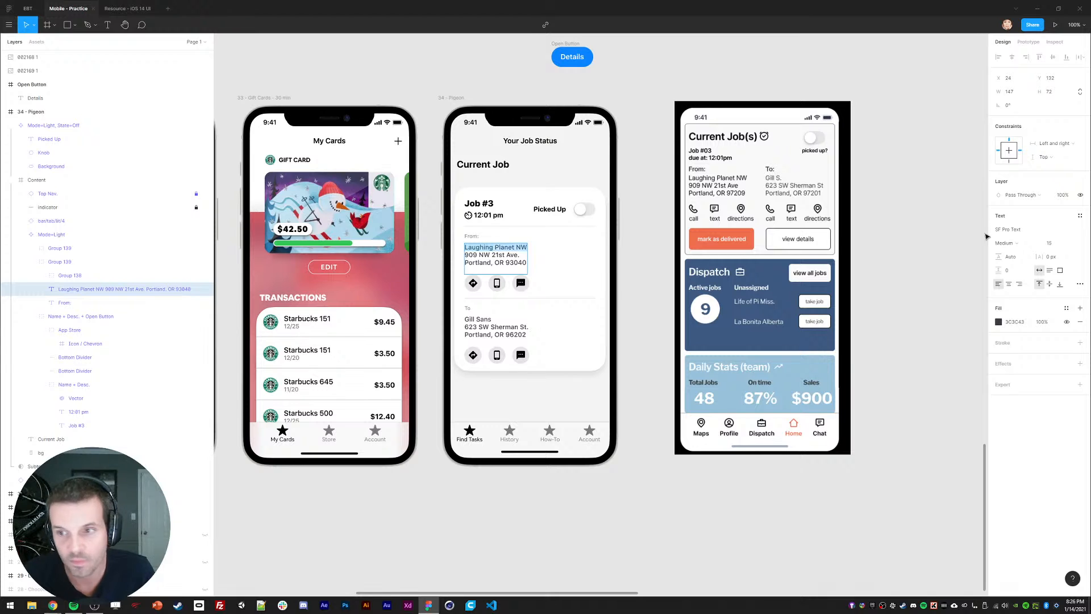
click(1004, 243)
Step: Make the pickup name and the recipient's name Bold in the address texts
click(1020, 260)
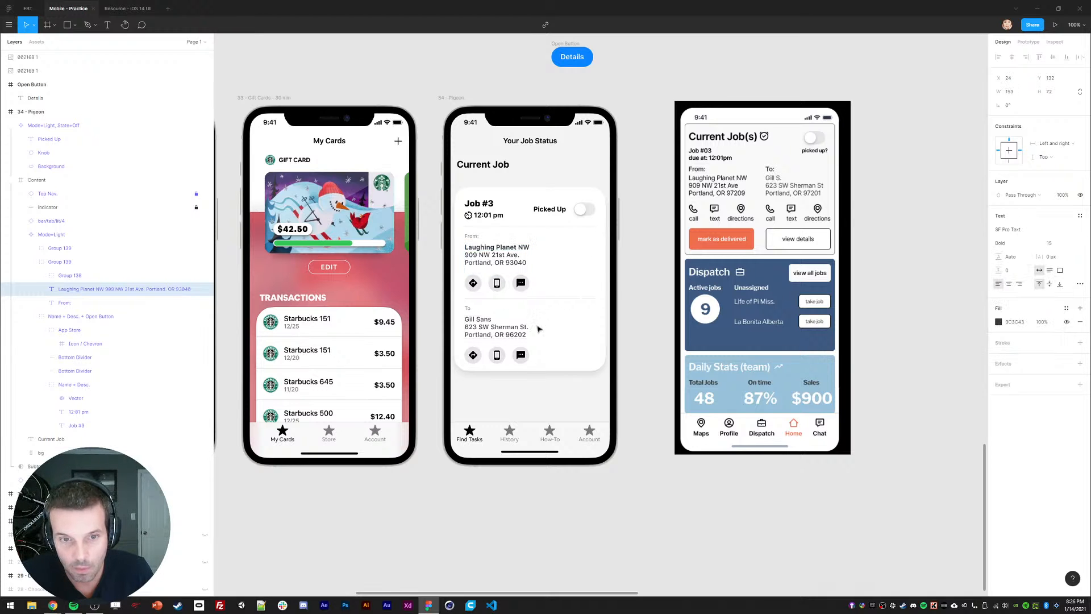
click(486, 324)
double_click(473, 321)
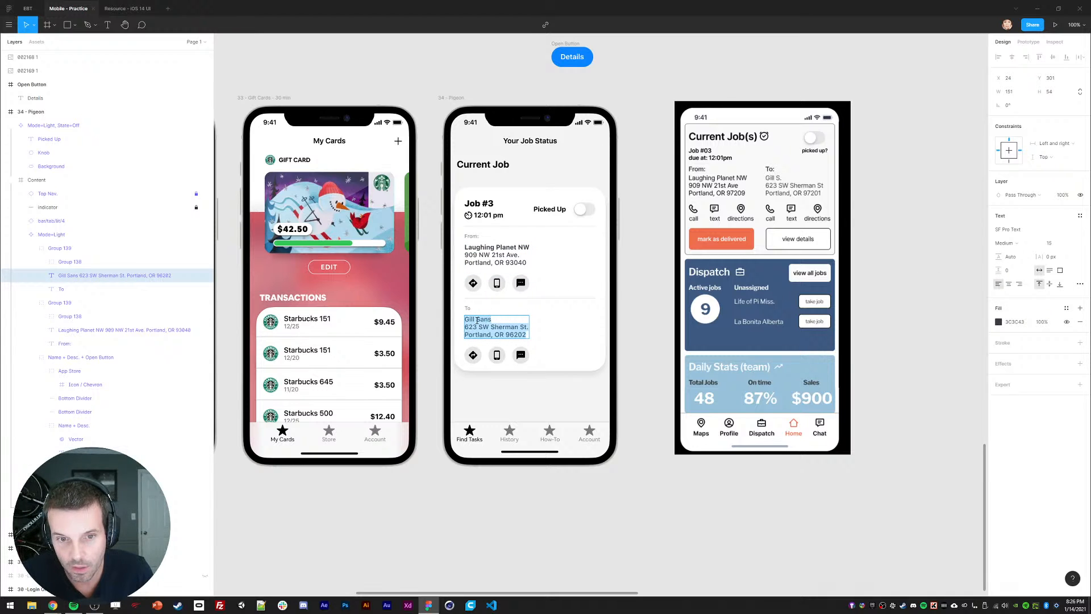
drag(465, 320, 492, 320)
click(1004, 243)
click(1019, 260)
key(Escape)
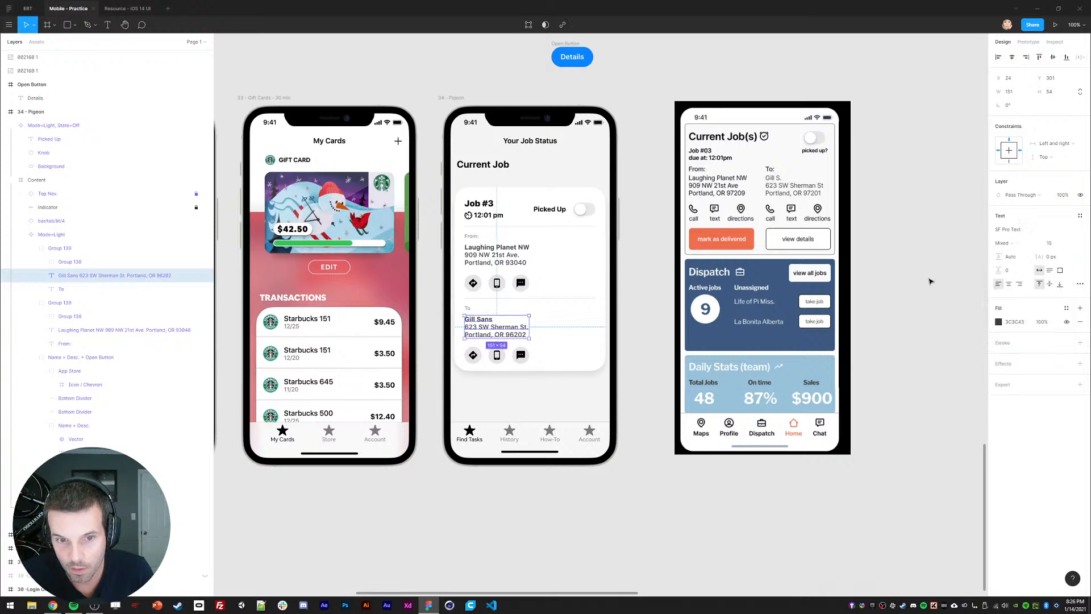
click(893, 284)
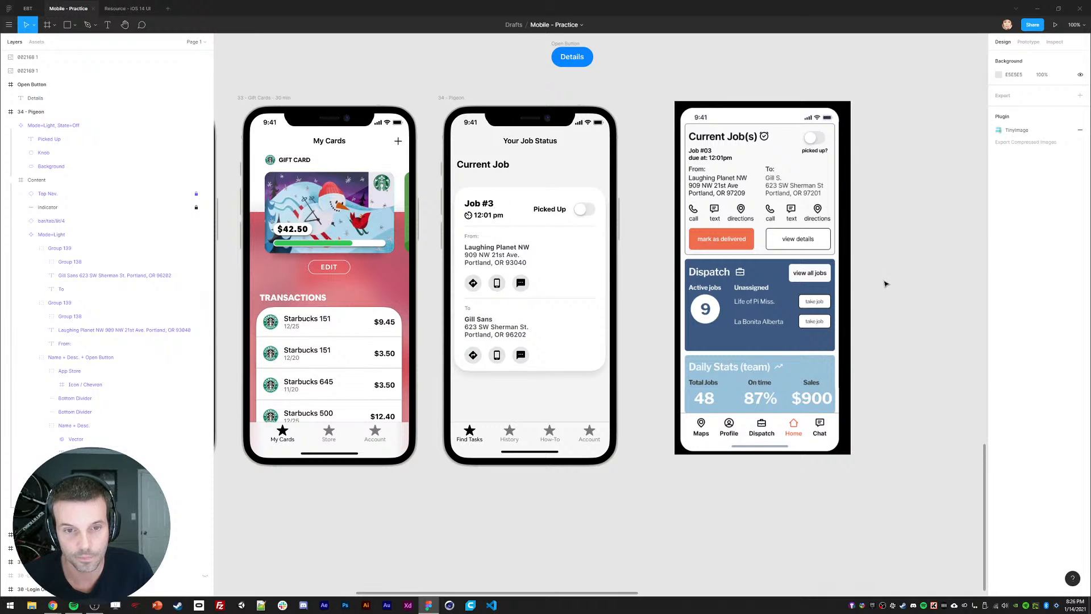
Step: Select the To label and bring up the main menu's Plugins list
click(470, 312)
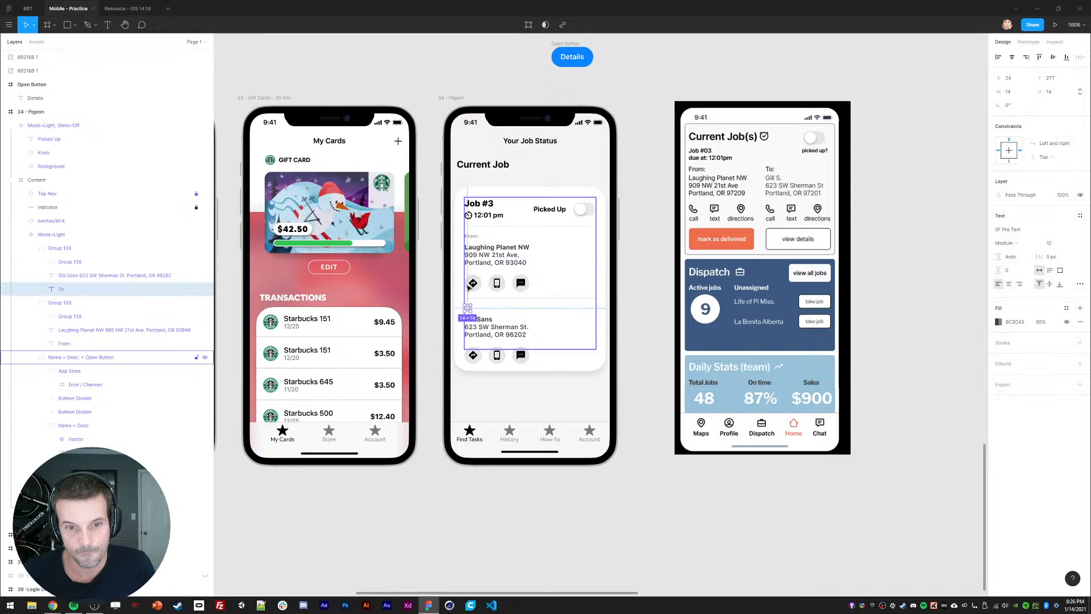
click(10, 26)
mouse_move(36, 142)
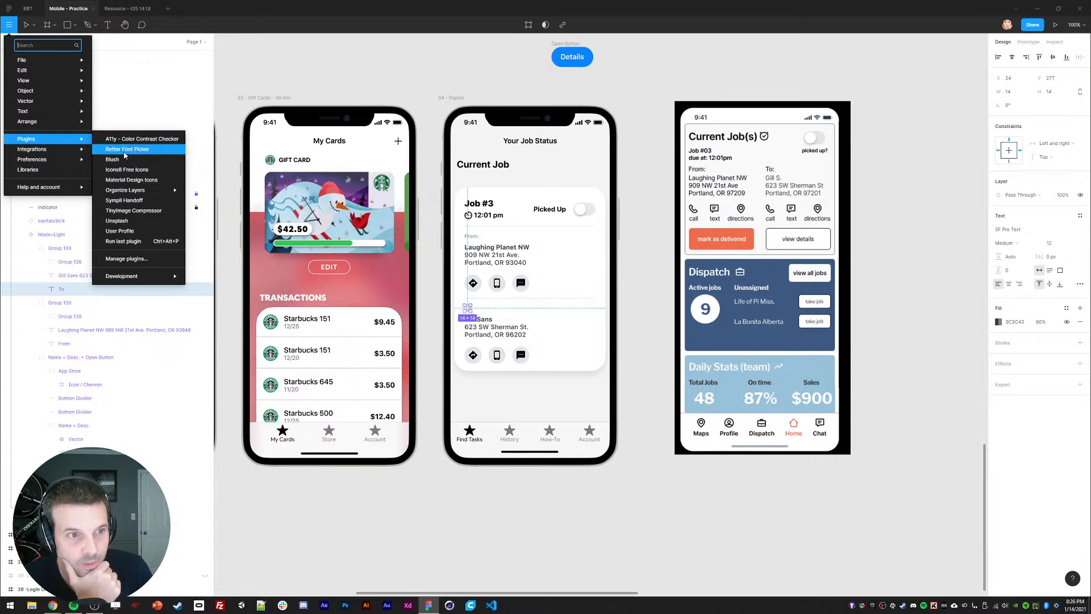
Step: Search Material Design Icons for an arrow and drag the right-arrow icon onto the canvas
click(127, 179)
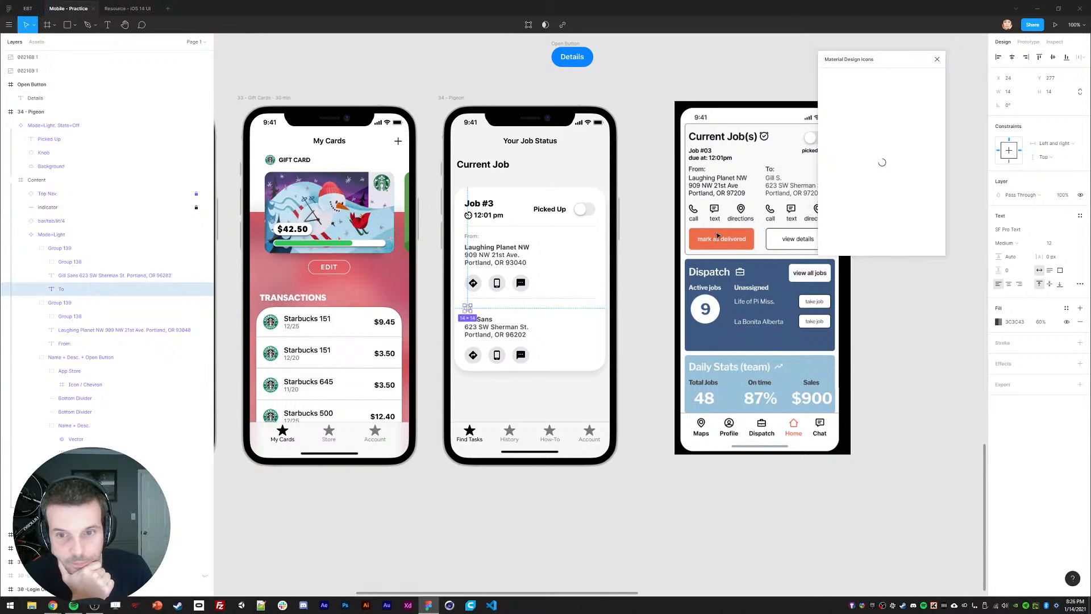
click(854, 75)
text(from)
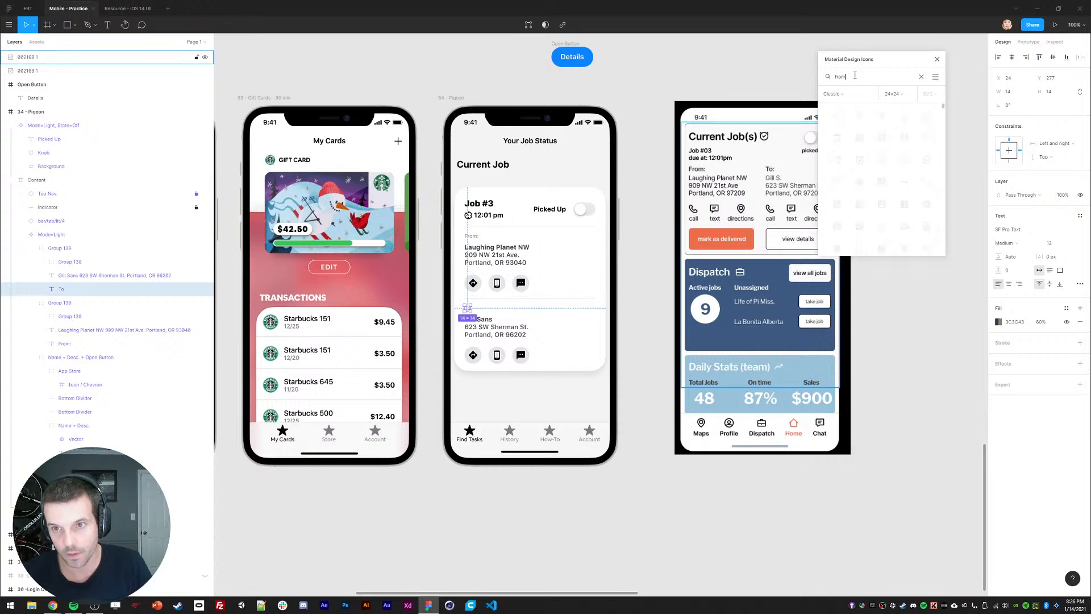
drag(867, 75, 794, 75)
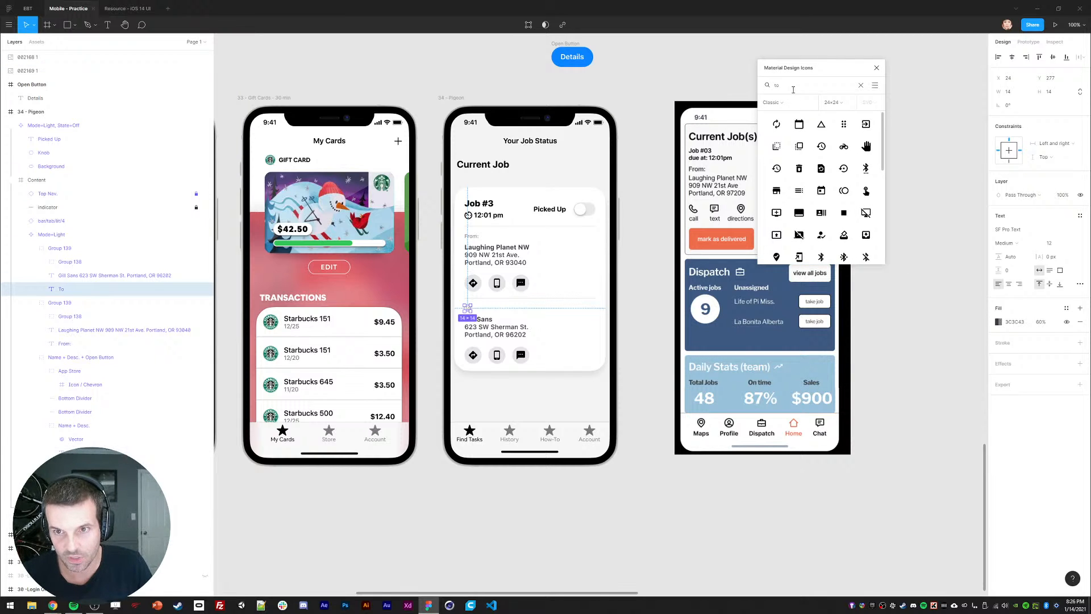
text(w)
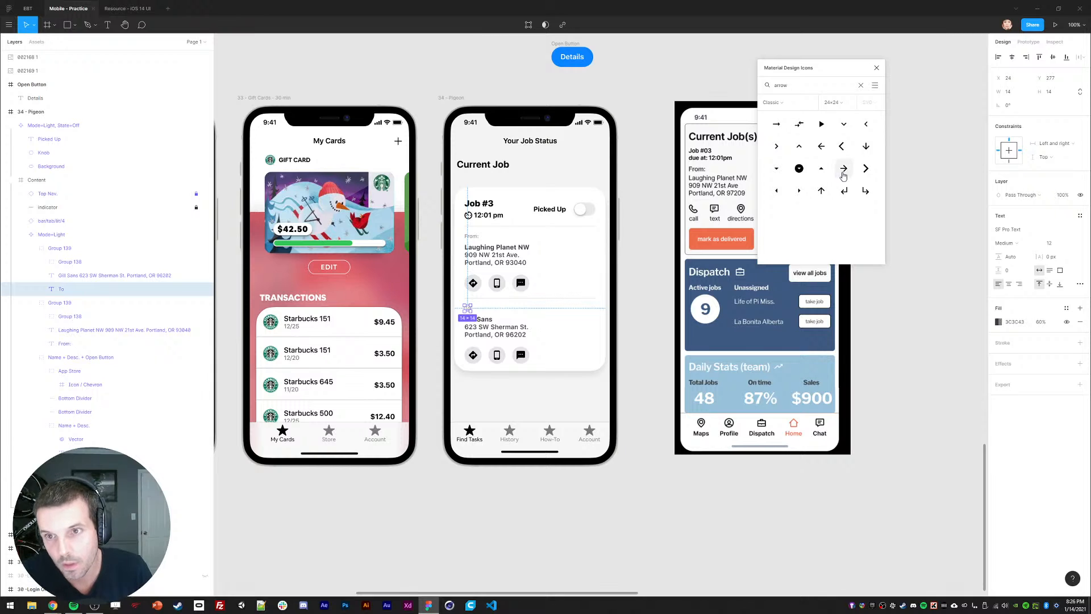
drag(841, 71, 879, 75)
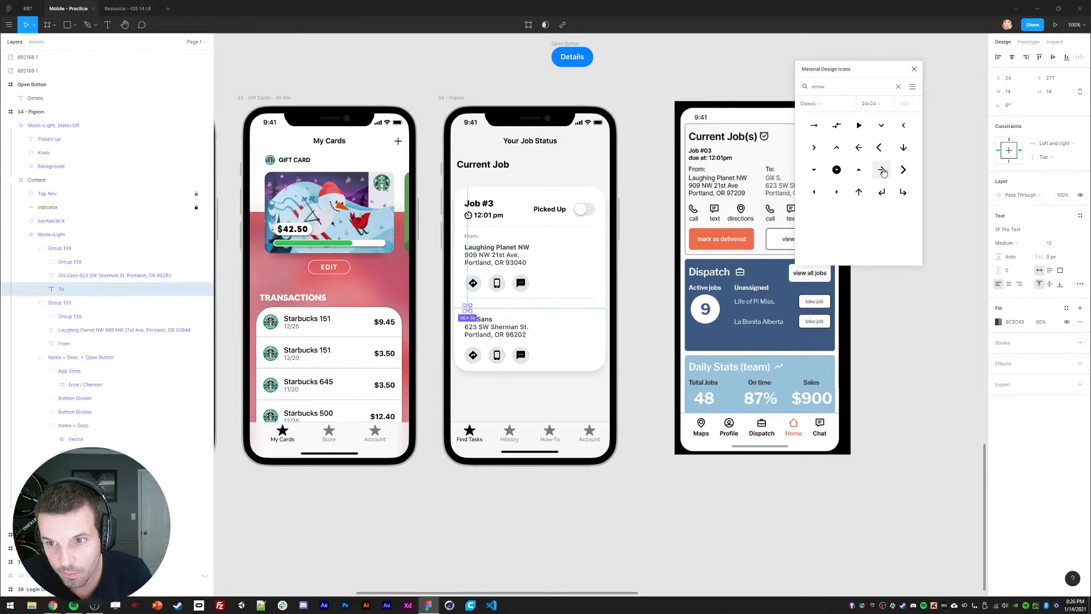
mouse_move(642, 201)
mouse_down()
mouse_move(655, 250)
mouse_move(705, 202)
mouse_move(647, 222)
mouse_up()
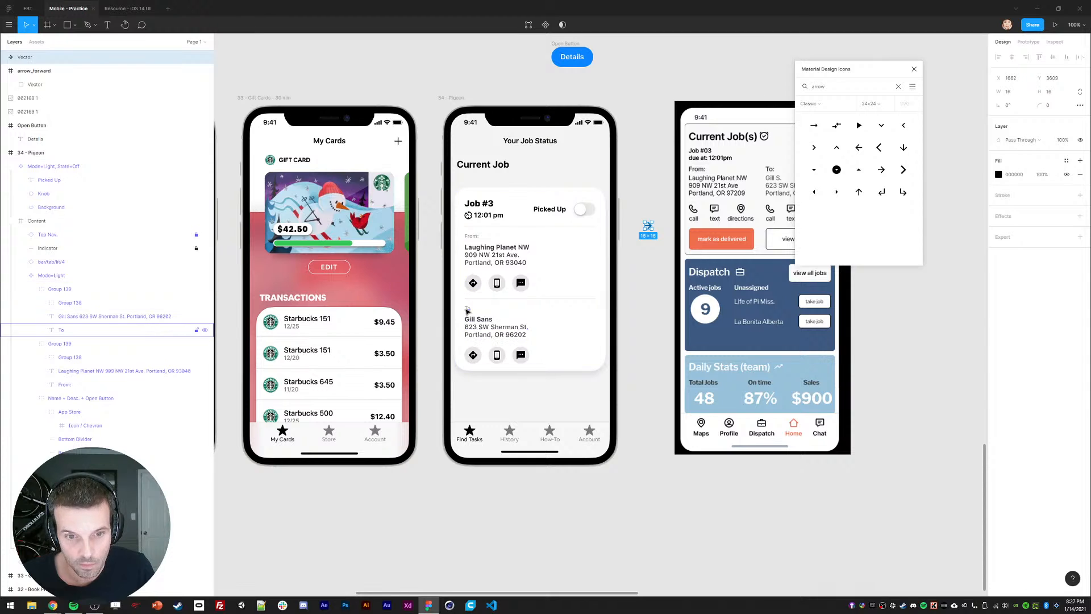
Step: Move the To label beside the arrow icon and restyle it as Heavy uppercase TO
drag(467, 311, 648, 219)
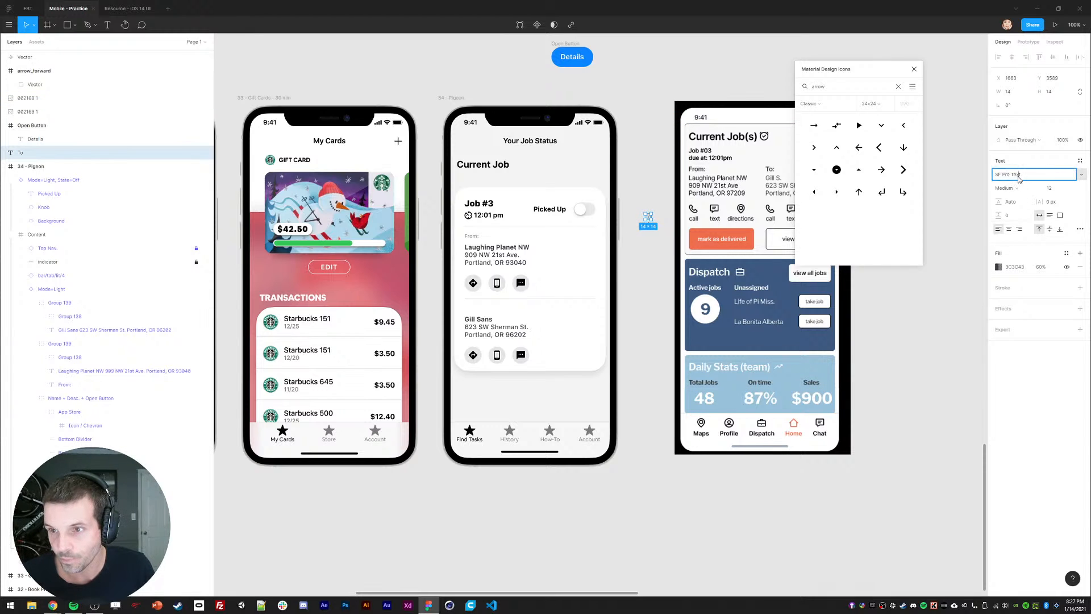
click(1006, 187)
click(1026, 217)
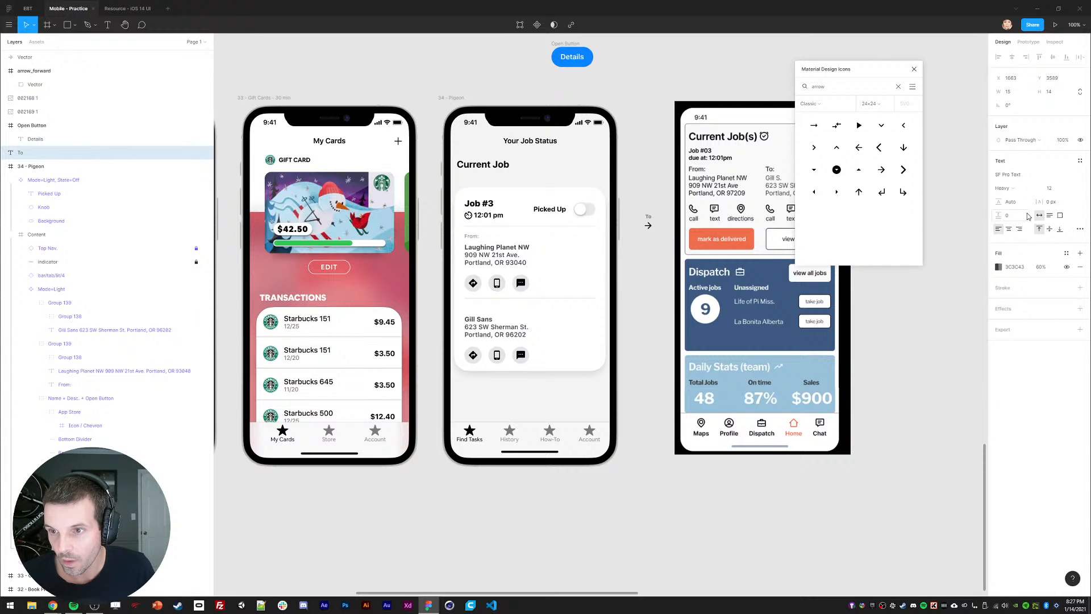
click(1080, 228)
click(937, 369)
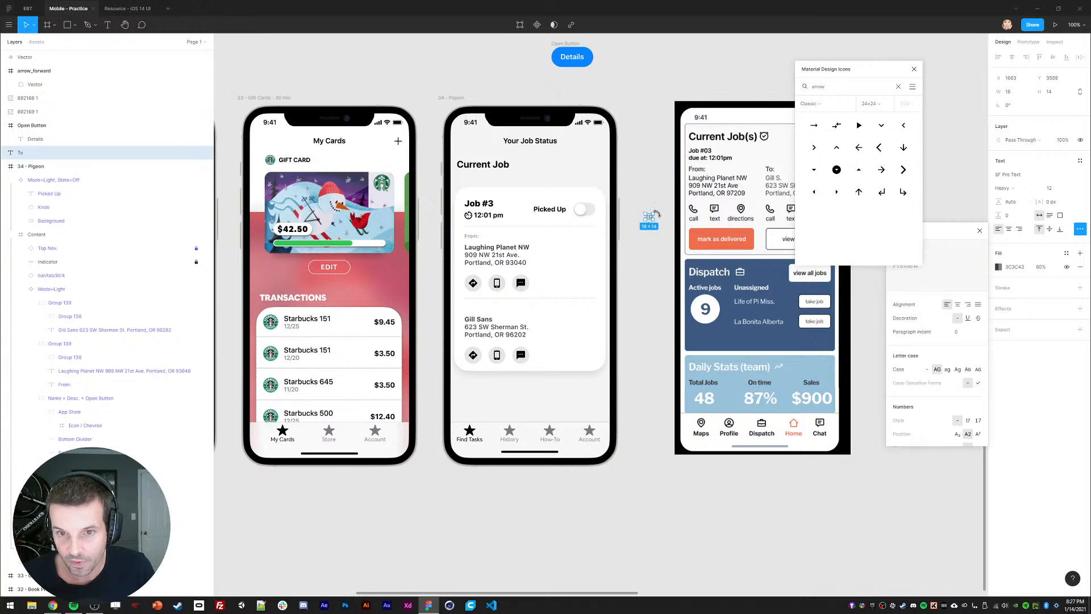
key(Down)
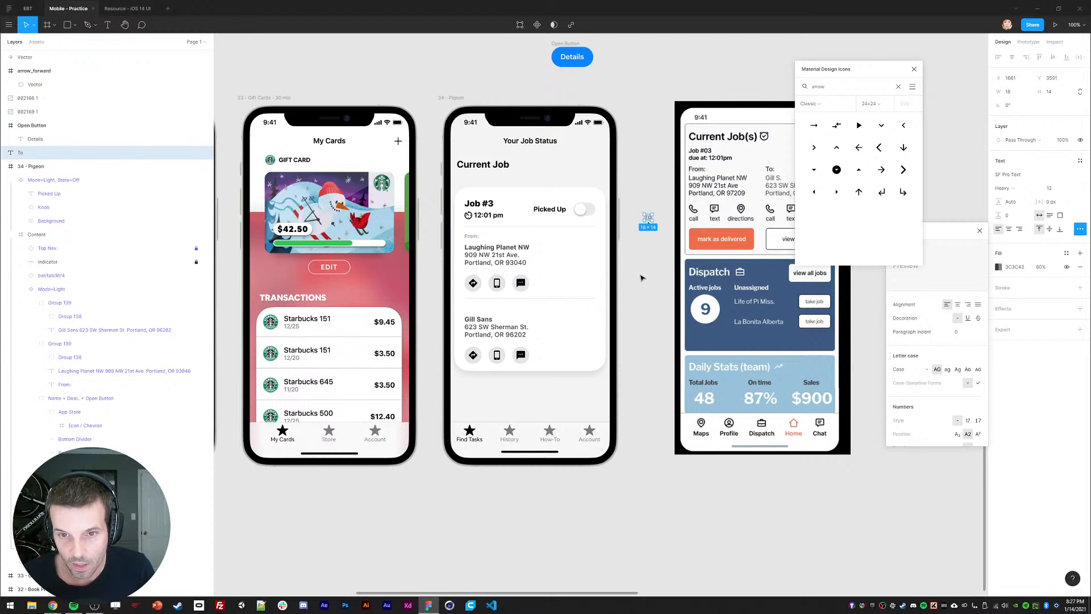
click(651, 262)
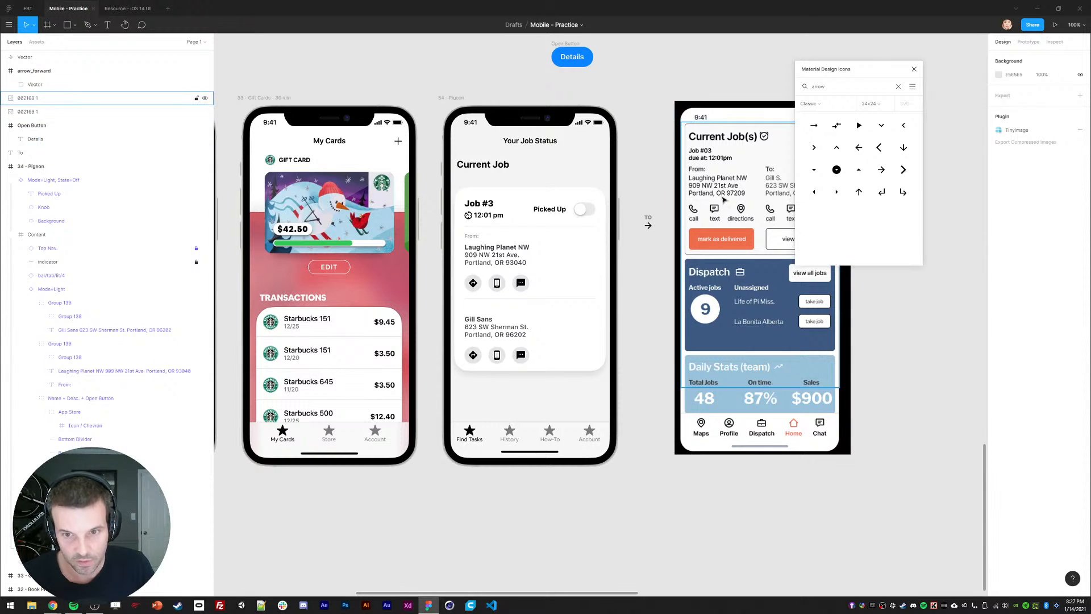
Step: Stack the TO label above the arrow and check the arrow's black colour style
key(r)
key(v)
click(647, 218)
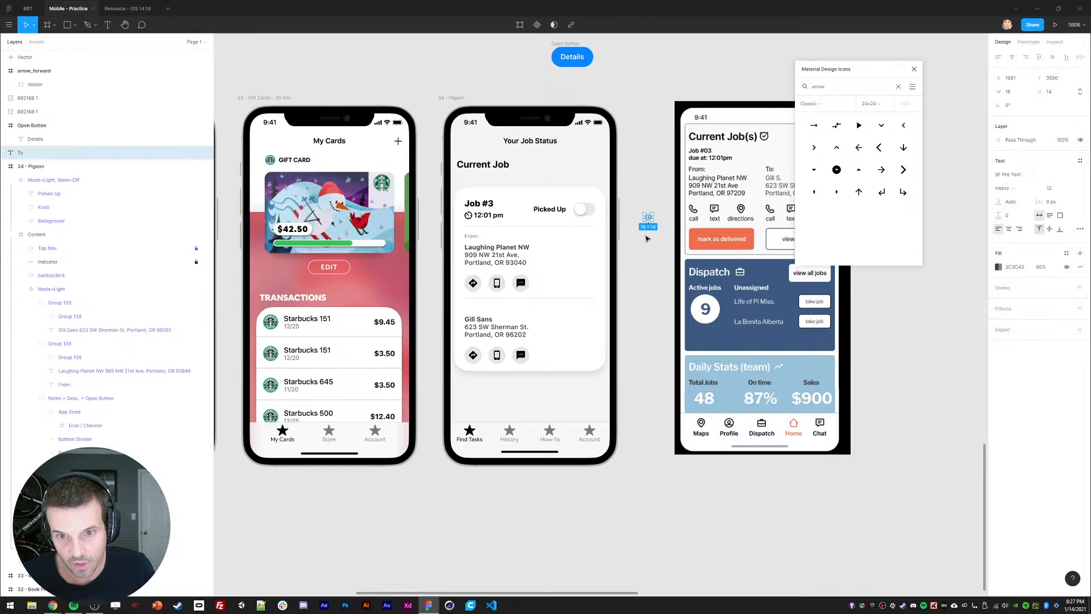
key(Up)
click(648, 236)
click(648, 226)
shift+click(648, 217)
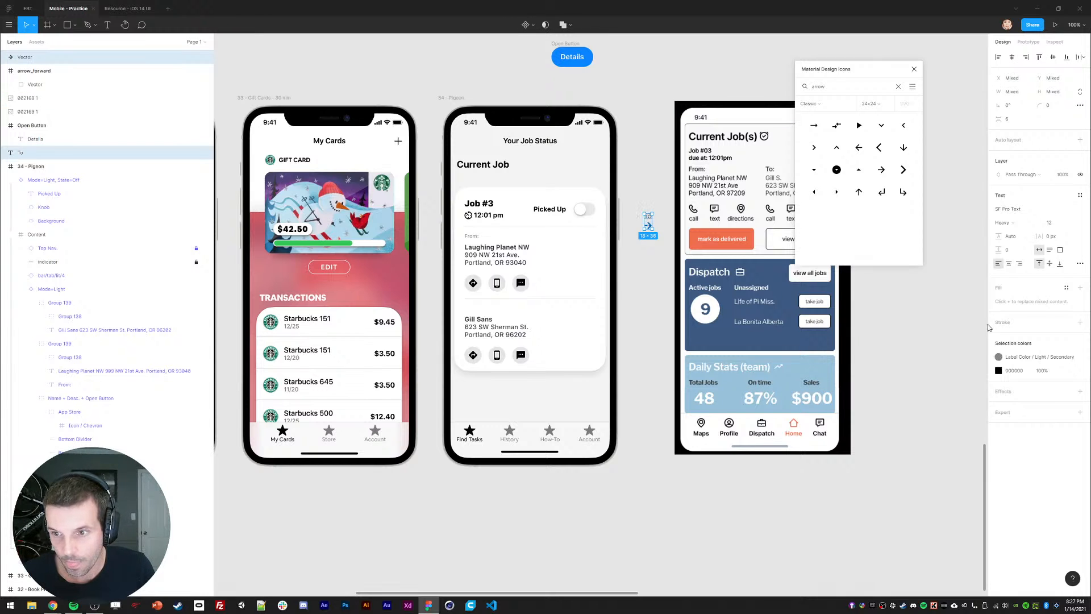
click(998, 357)
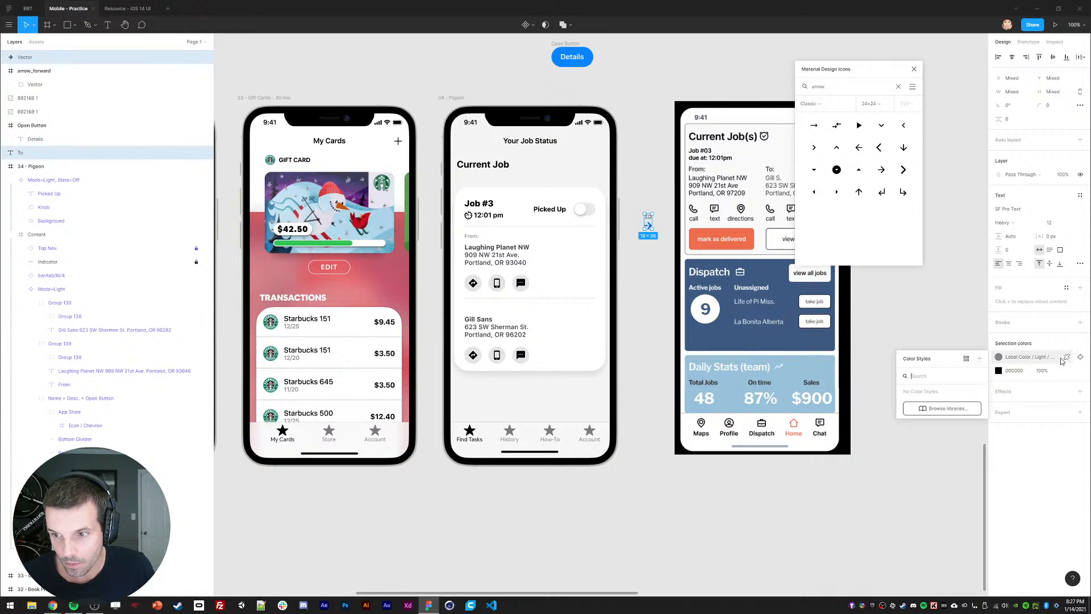
click(998, 370)
click(998, 357)
click(886, 312)
Step: Marquee-select the arrow and TO label and cut them from the canvas
click(648, 217)
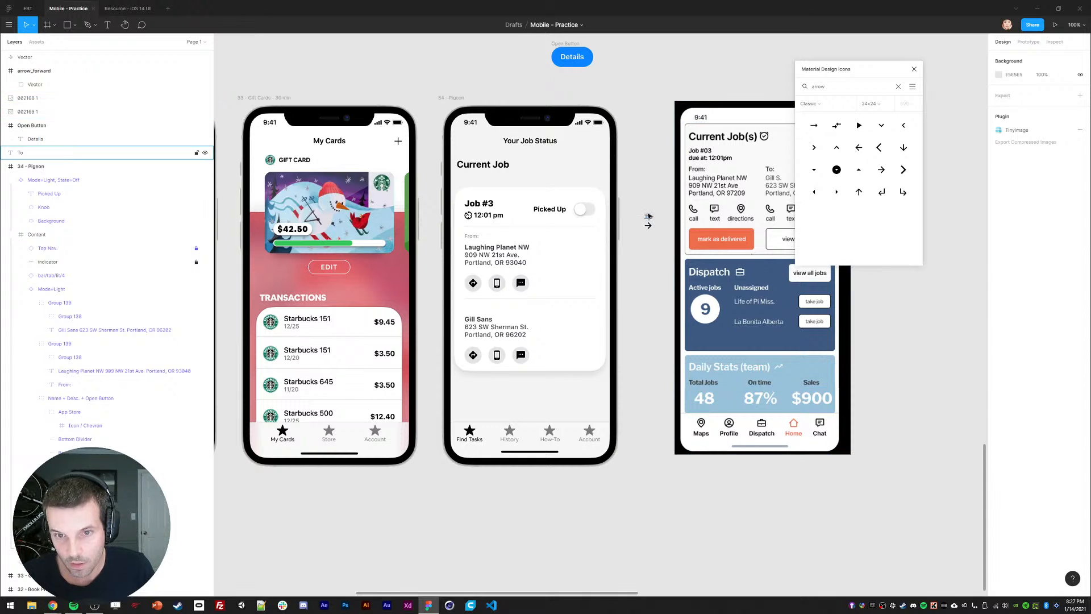
click(647, 242)
click(648, 226)
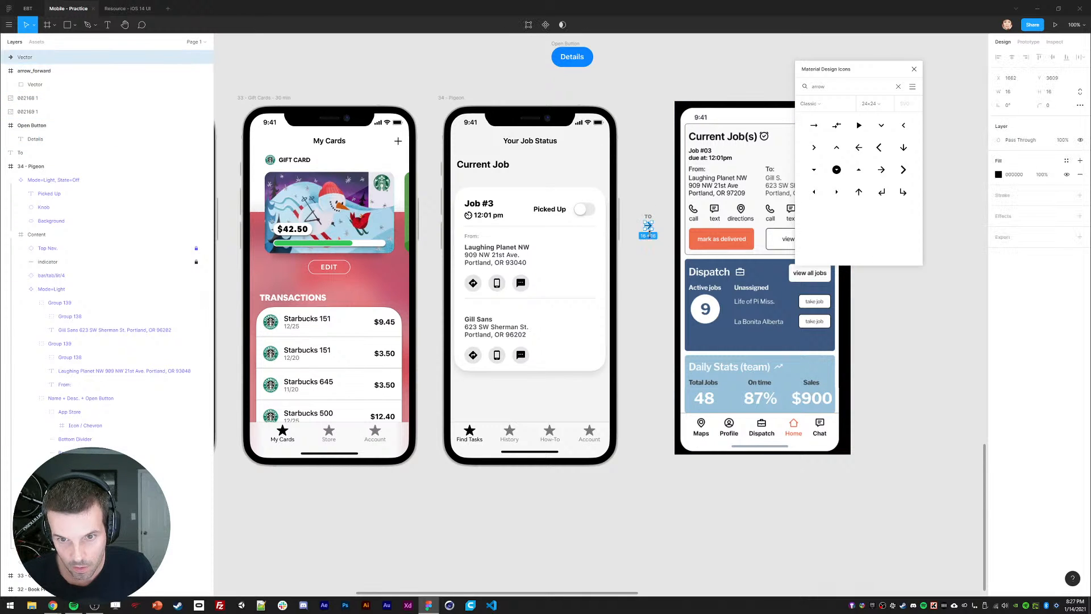
click(650, 290)
drag(634, 192, 665, 256)
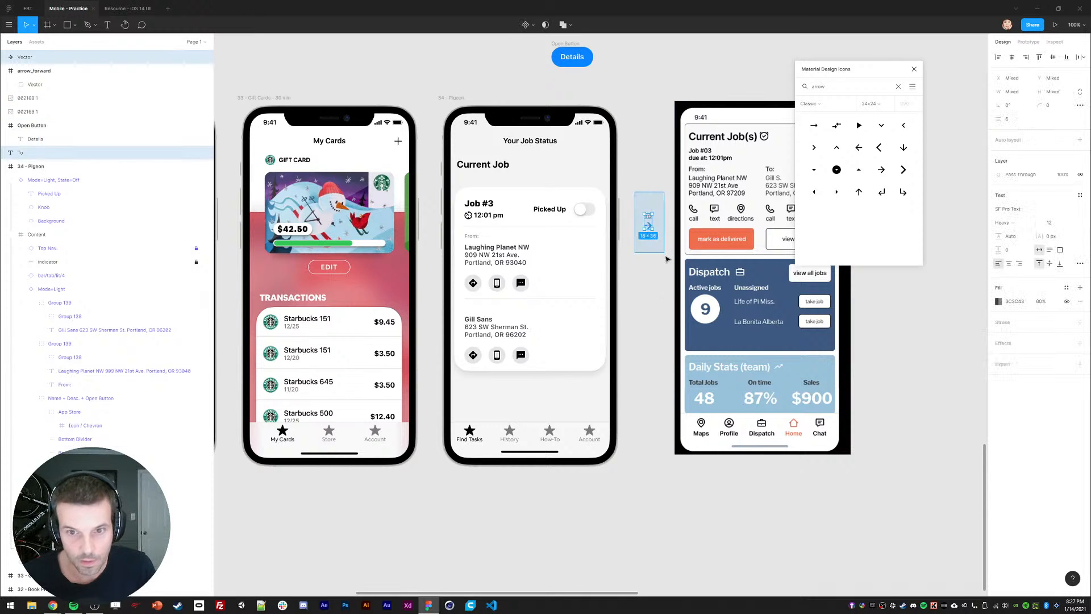
key(Delete)
Step: Paste the arrow and TO label into the recipient address group beside the address
click(481, 322)
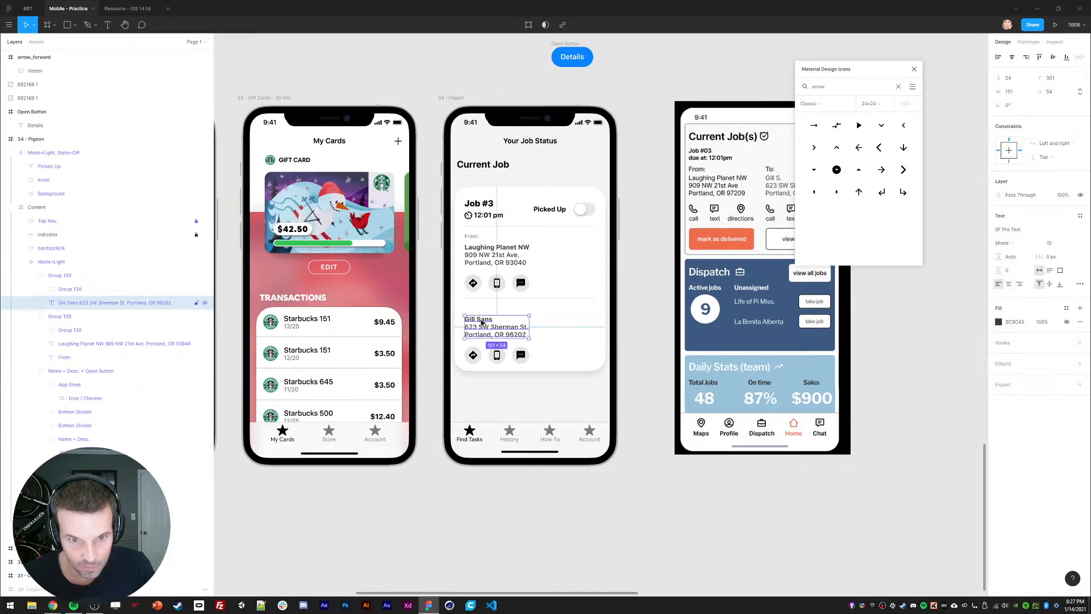
key(ctrl+v)
key(ctrl+z)
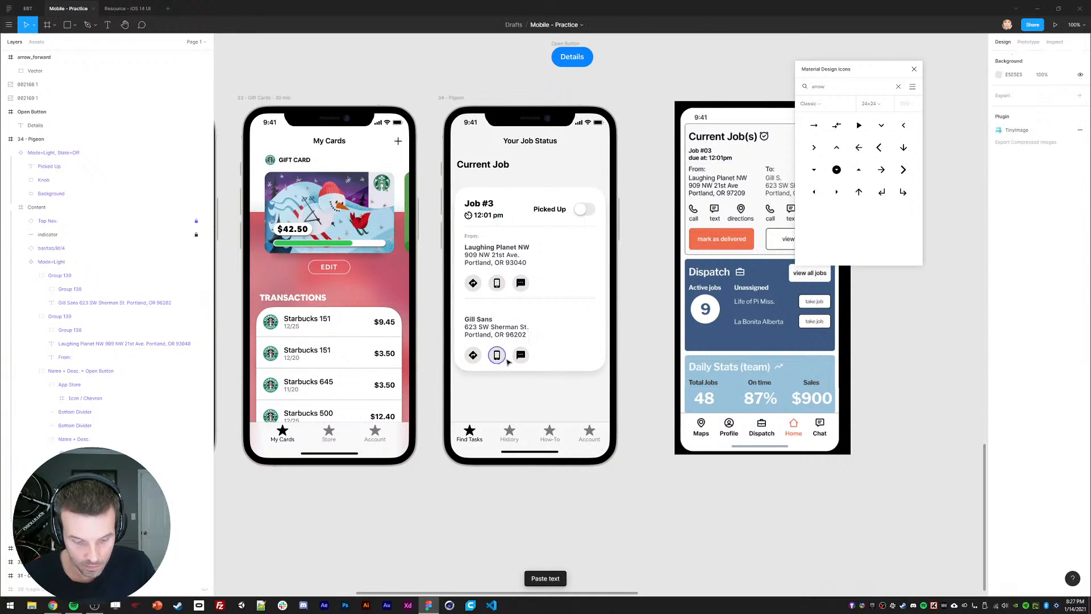
key(ctrl+z)
key(ctrl+z)
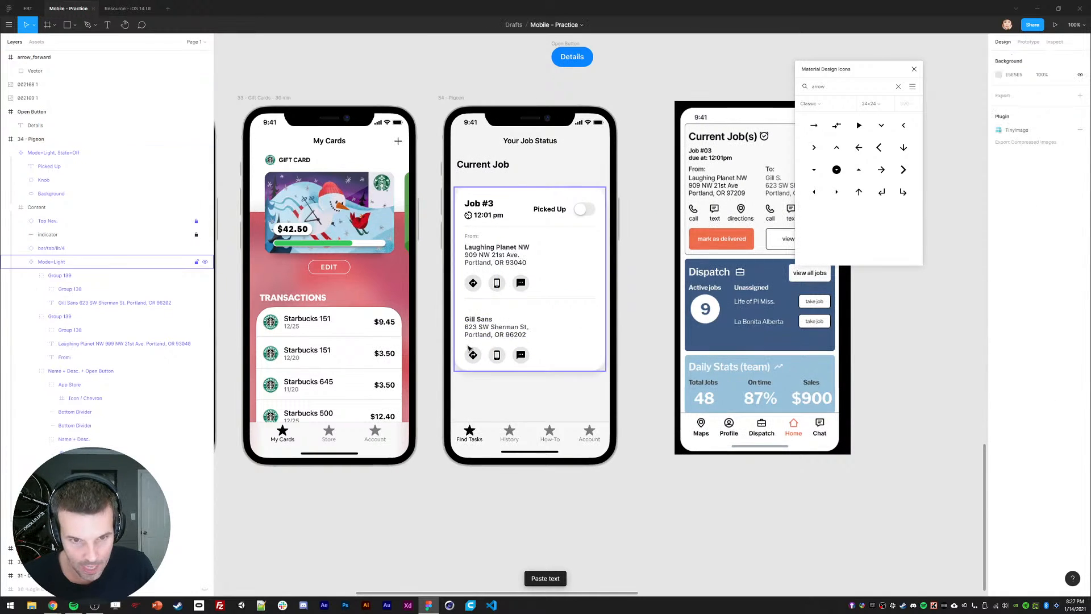
key(ctrl+v)
mouse_move(497, 342)
mouse_down()
mouse_move(491, 328)
mouse_move(467, 323)
mouse_move(496, 328)
mouse_up()
Step: Align the arrow and TO label left of the recipient address and duplicate them
click(488, 322)
click(624, 336)
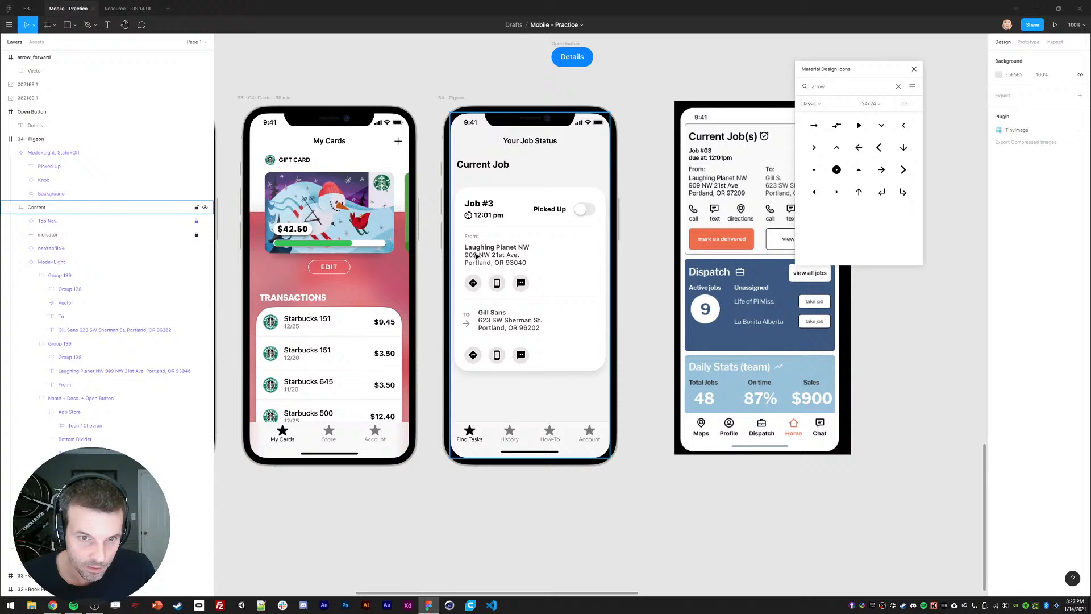
ctrl+click(502, 320)
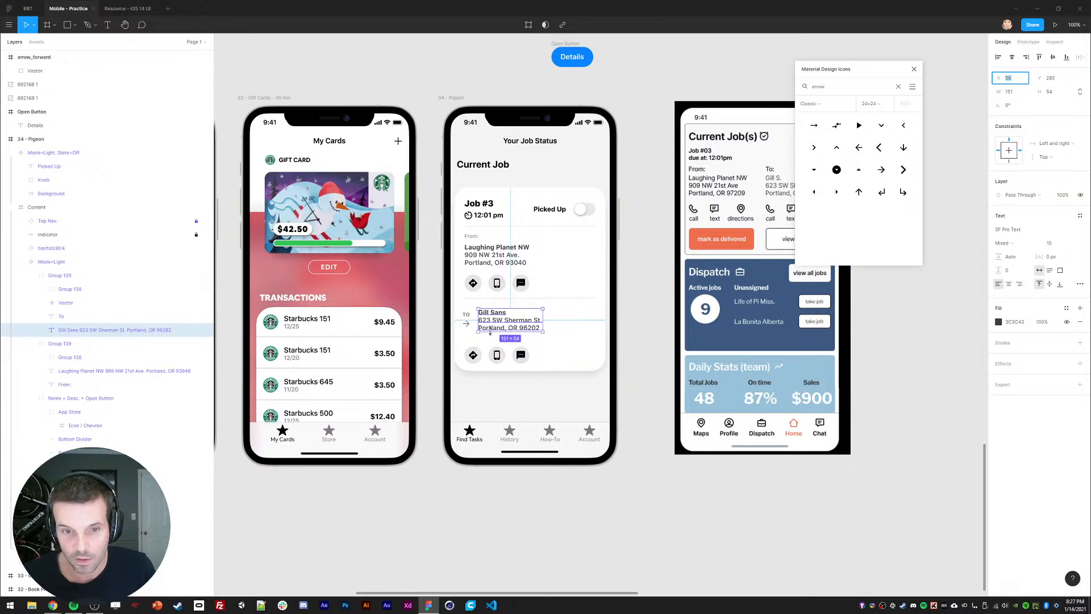
click(465, 315)
double_click(467, 316)
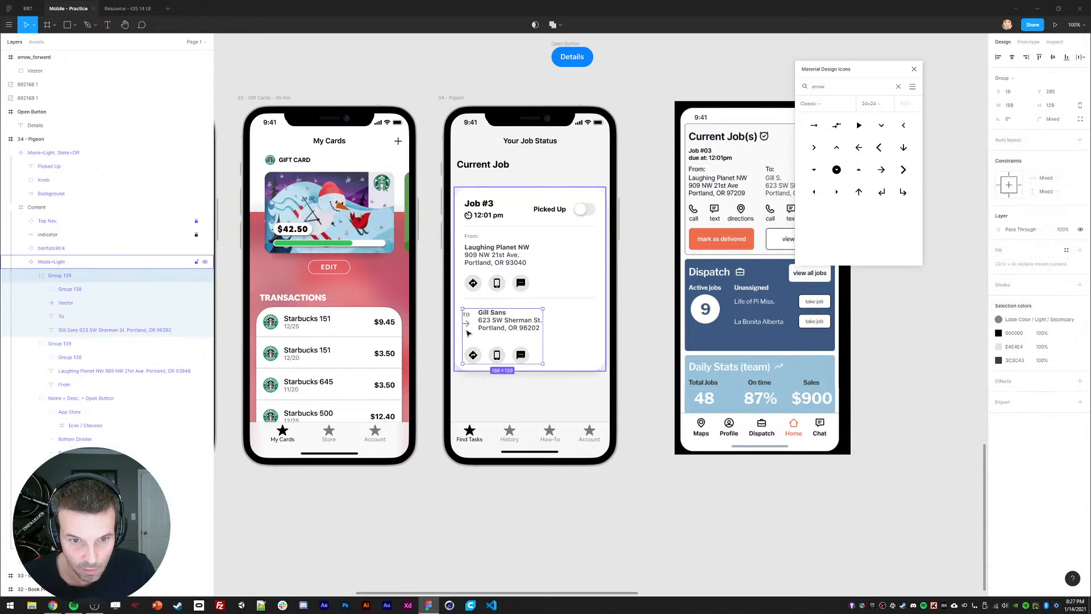
double_click(466, 324)
shift+click(466, 315)
key(Up)
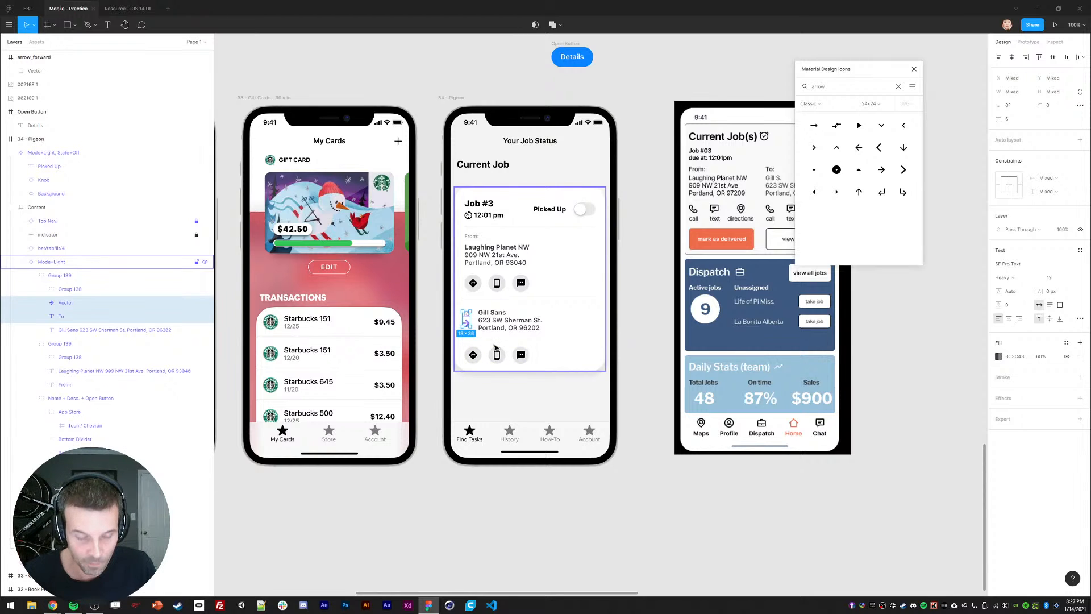
key(ctrl+d)
Step: Delete the From: label and shift the sender's icon row right and up to align with its text
ctrl+click(472, 237)
key(Delete)
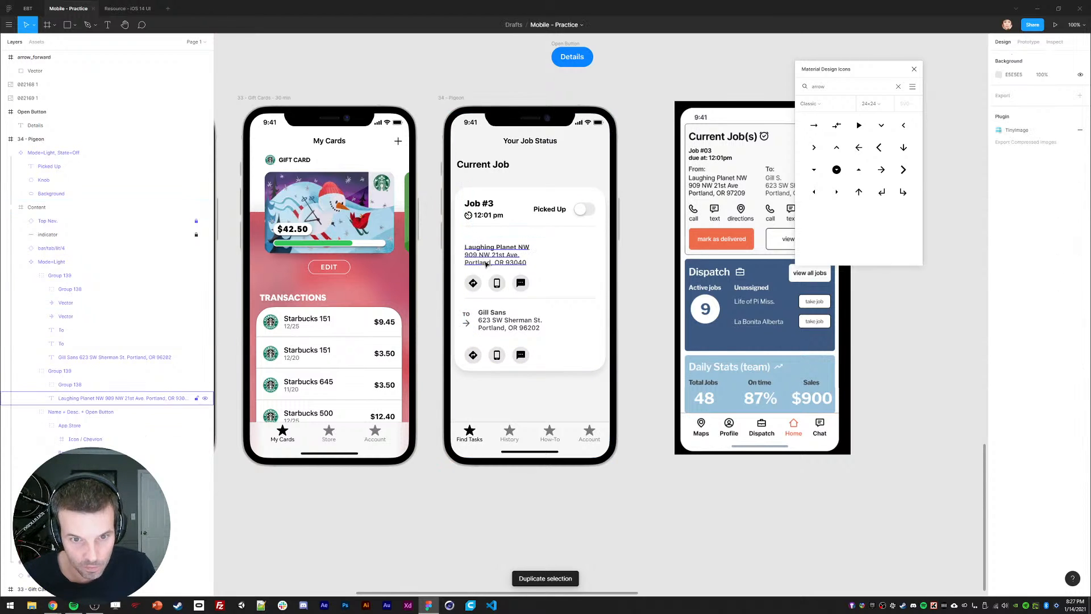
double_click(473, 355)
double_click(473, 355)
double_click(473, 355)
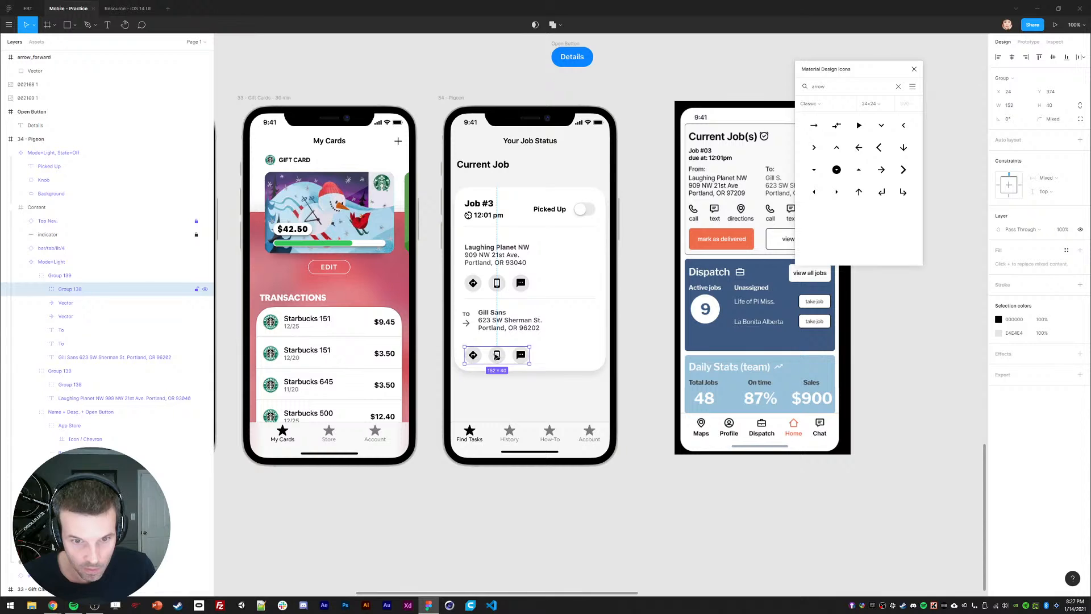
drag(483, 354, 494, 354)
key(shift+Right)
key(shift+Up)
key(shift+Up)
key(shift+Up)
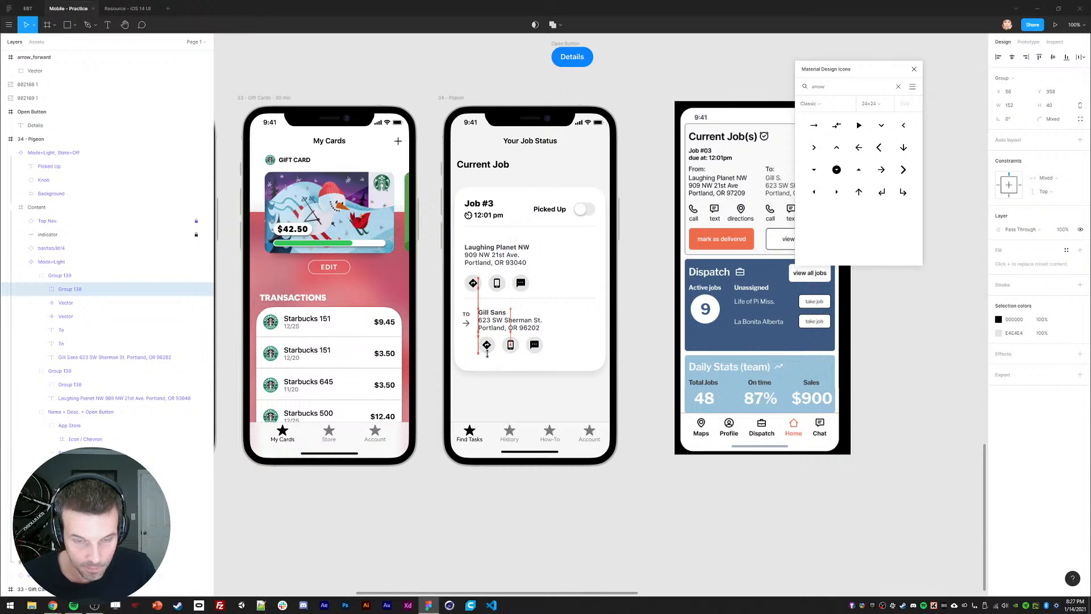
Step: Move the Laughing Planet address and icon row up and right to line up with Gill Sans
double_click(473, 284)
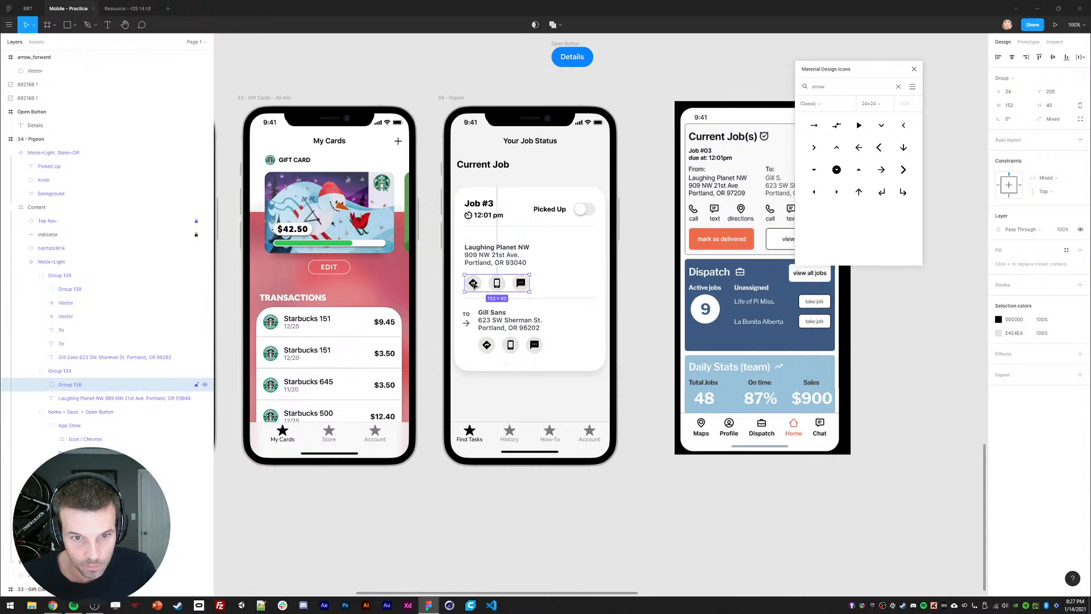
shift+click(477, 263)
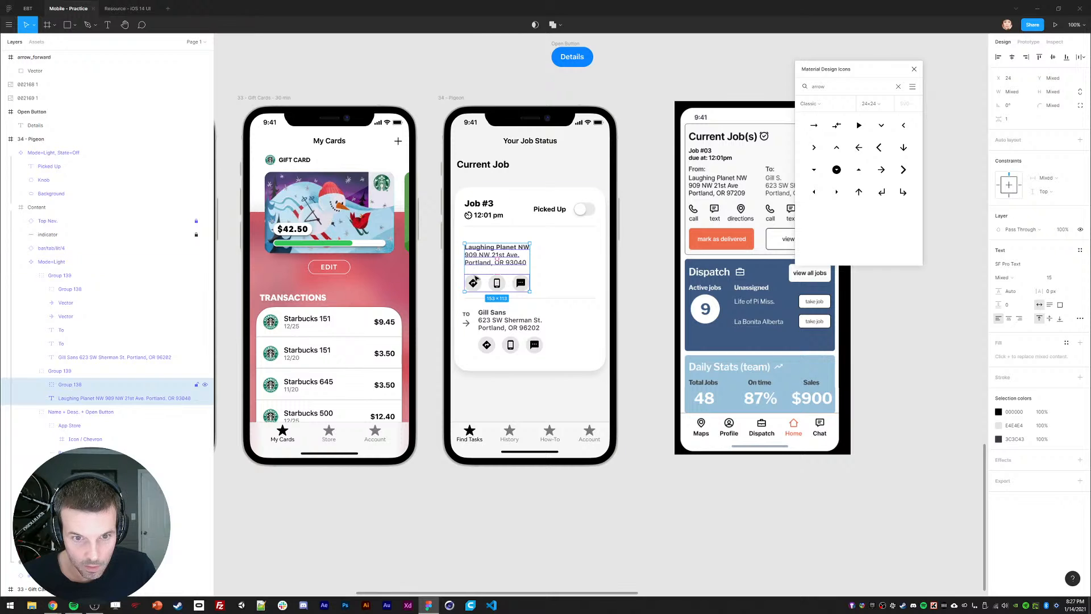
click(476, 283)
key(shift+Up)
shift+click(478, 263)
key(shift+Up)
key(shift+Up)
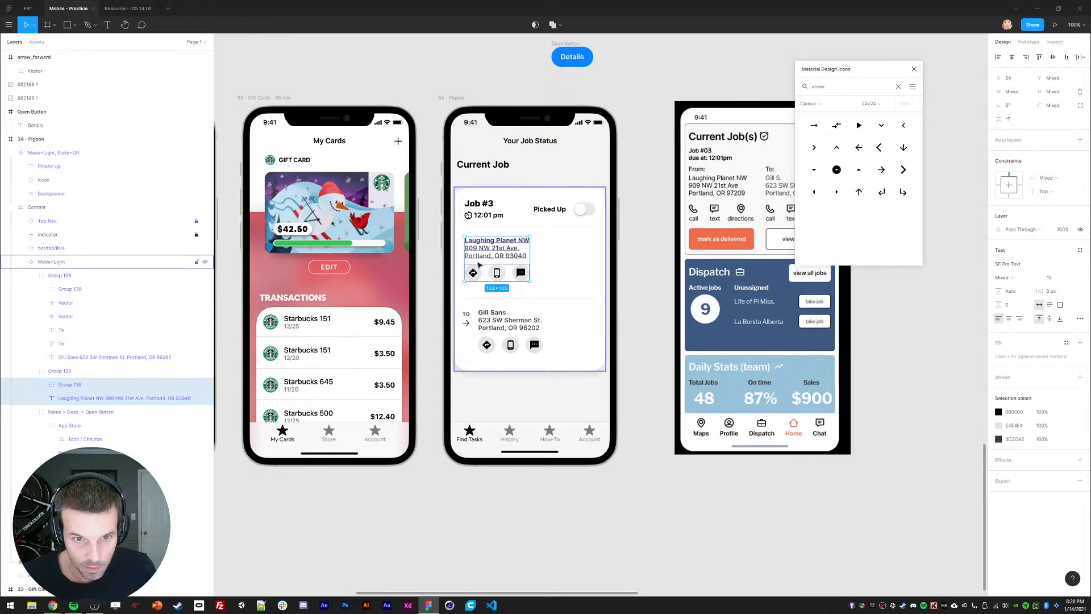
key(shift+Up)
key(shift+Up)
key(shift+Up)
key(shift+Down)
key(shift+Down)
key(shift+Right)
key(shift+Right)
key(shift+Right)
key(shift+Right)
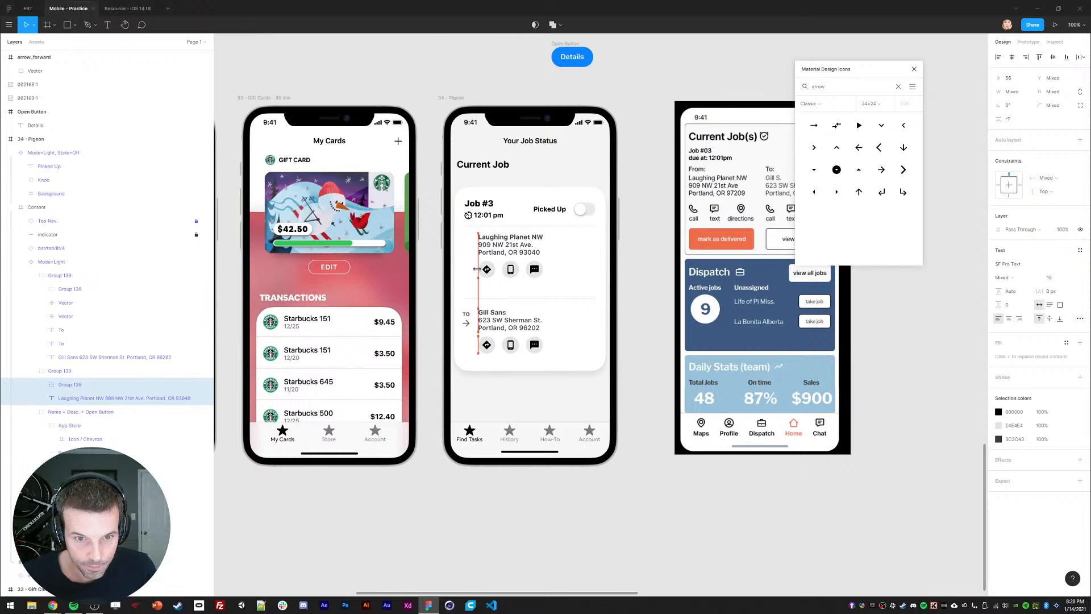
Step: Copy the TO label and its arrow into the upper Laughing Planet address
double_click(466, 315)
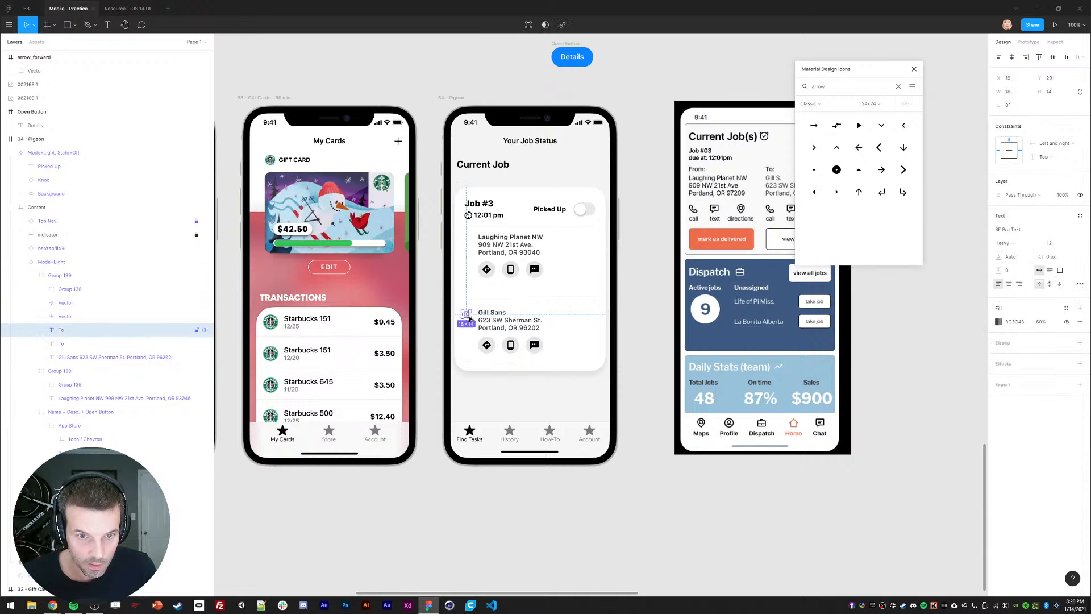
shift+click(466, 323)
key(ctrl+c)
click(492, 257)
key(ctrl+v)
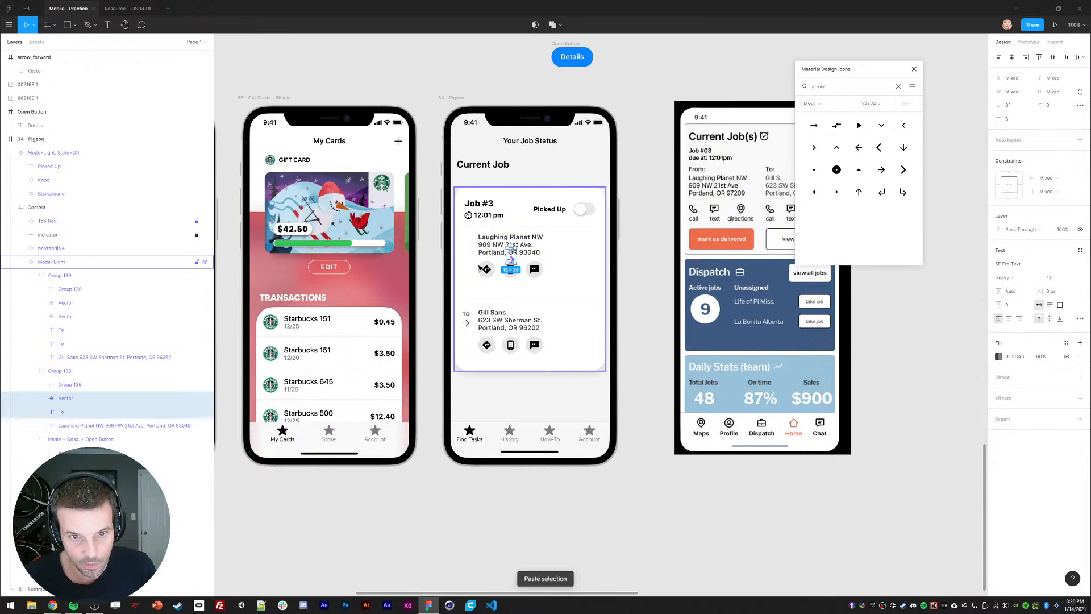
key(shift+Left)
key(shift+Left)
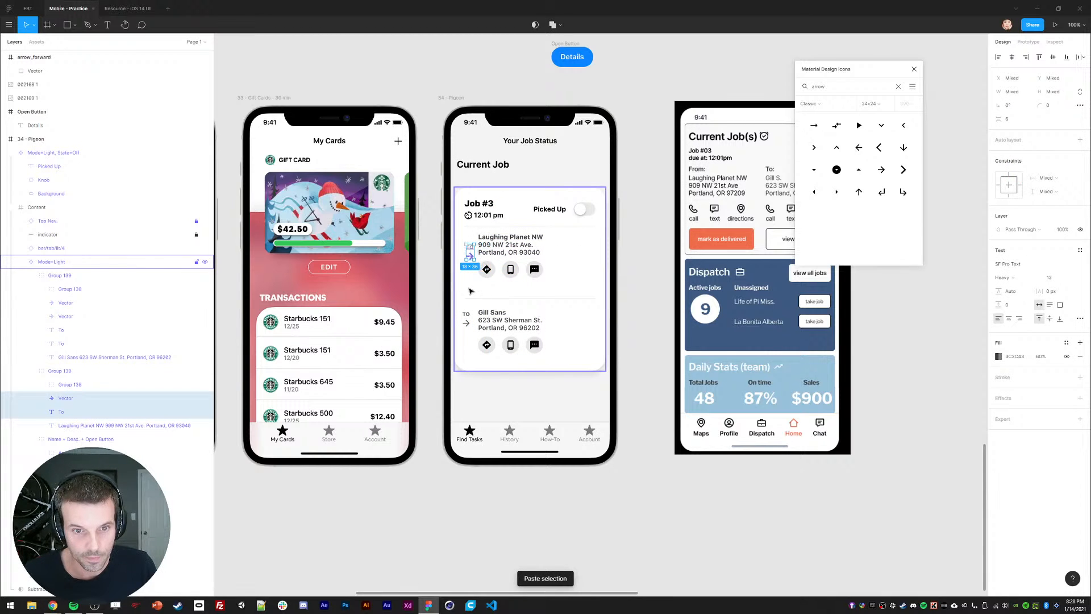
Step: Rotate the pasted arrow to point left and change its centred label to FROM
double_click(466, 257)
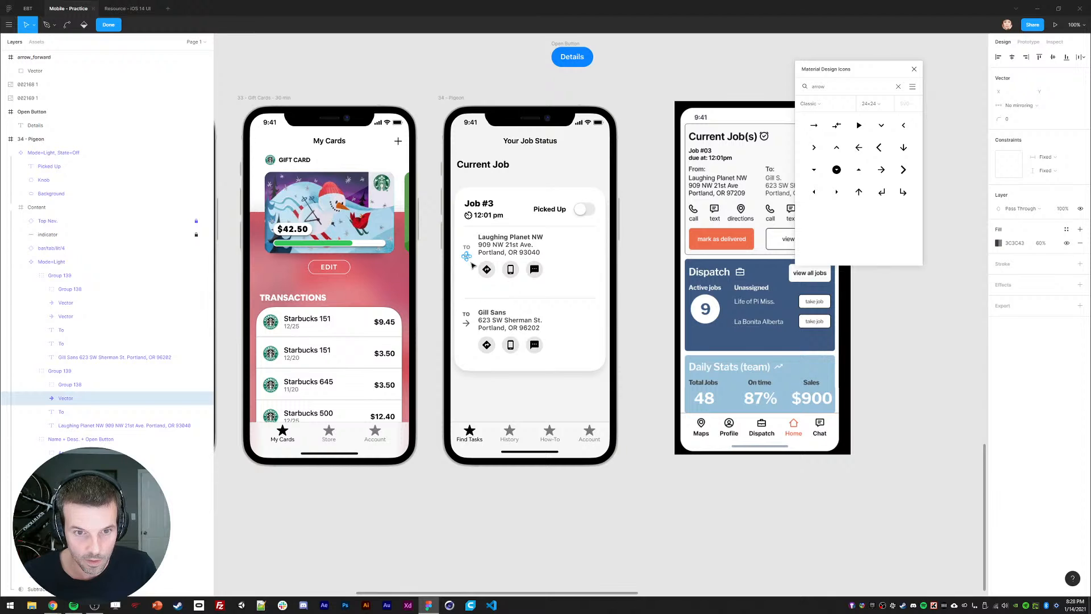
key(Escape)
mouse_move(471, 265)
mouse_down()
mouse_move(457, 262)
mouse_move(460, 248)
mouse_up()
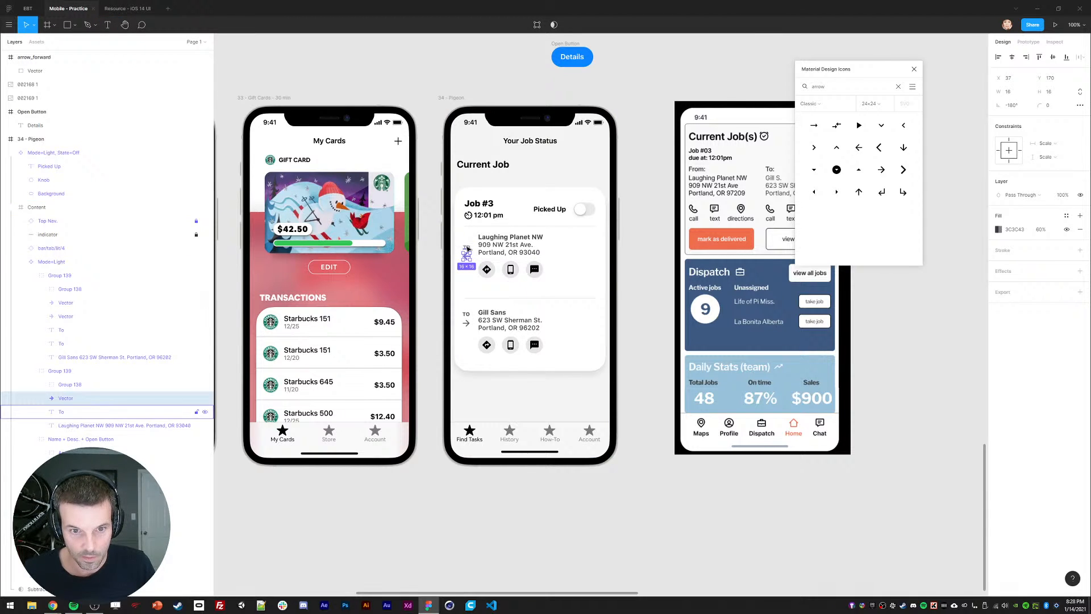
click(464, 248)
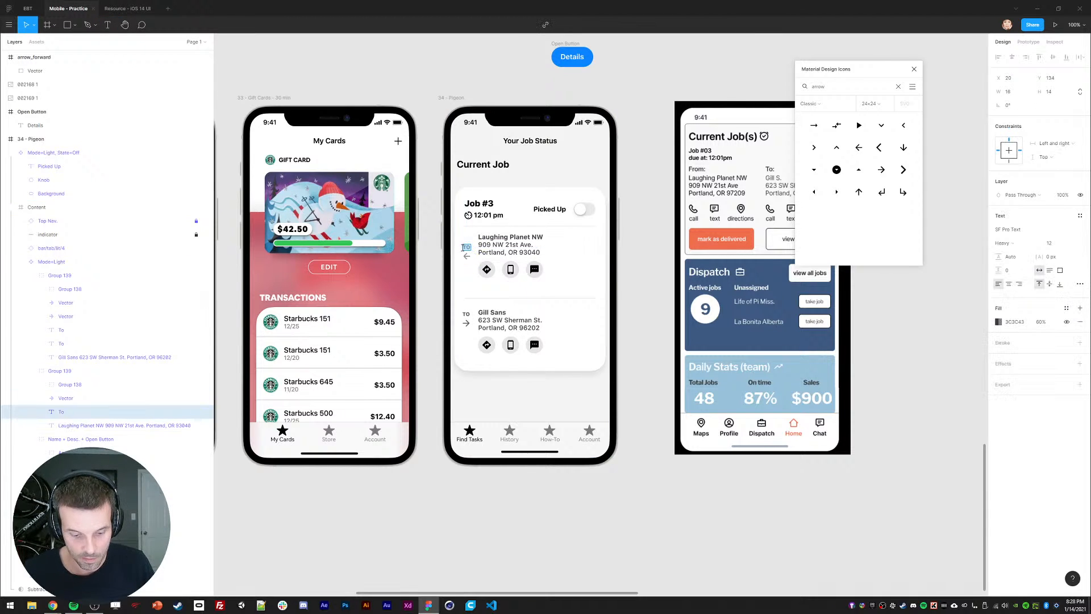
key(Return)
click(1010, 285)
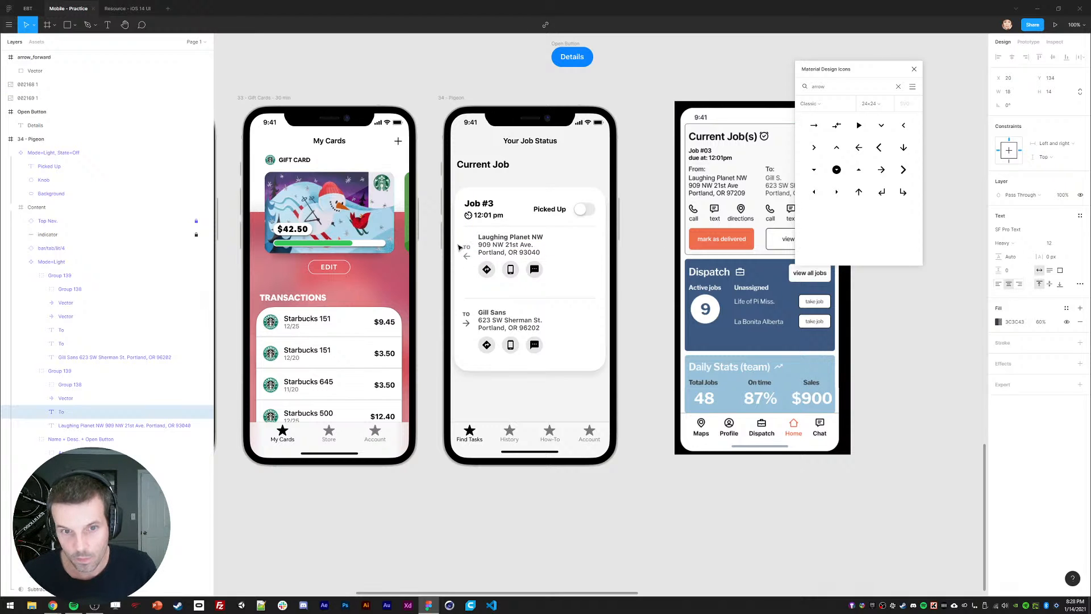
text(FROM)
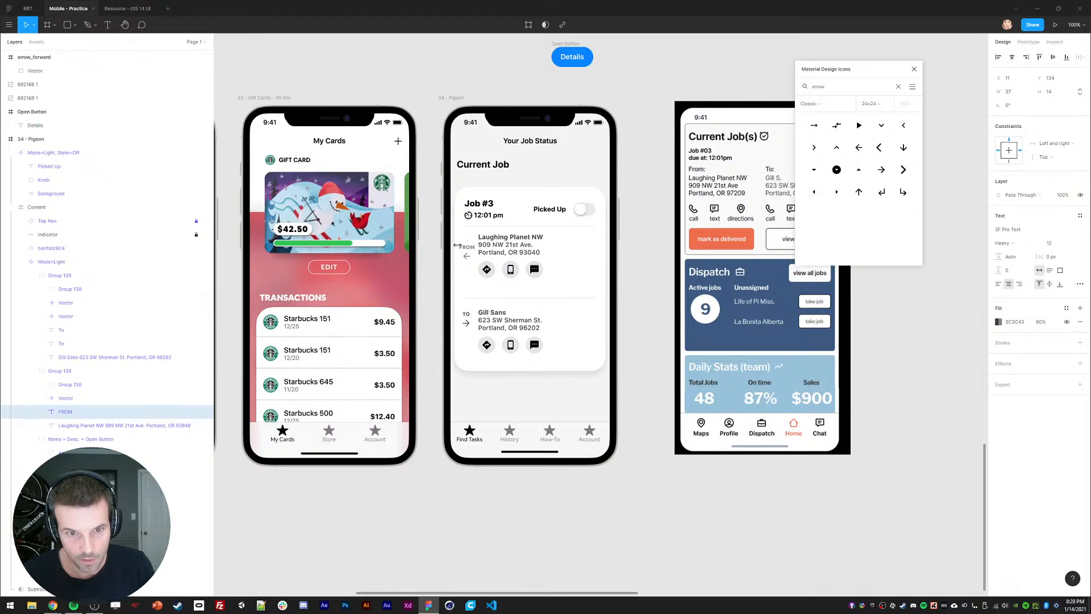
key(Escape)
Step: Shift both the FROM and TO labels with their arrows slightly right
click(467, 256)
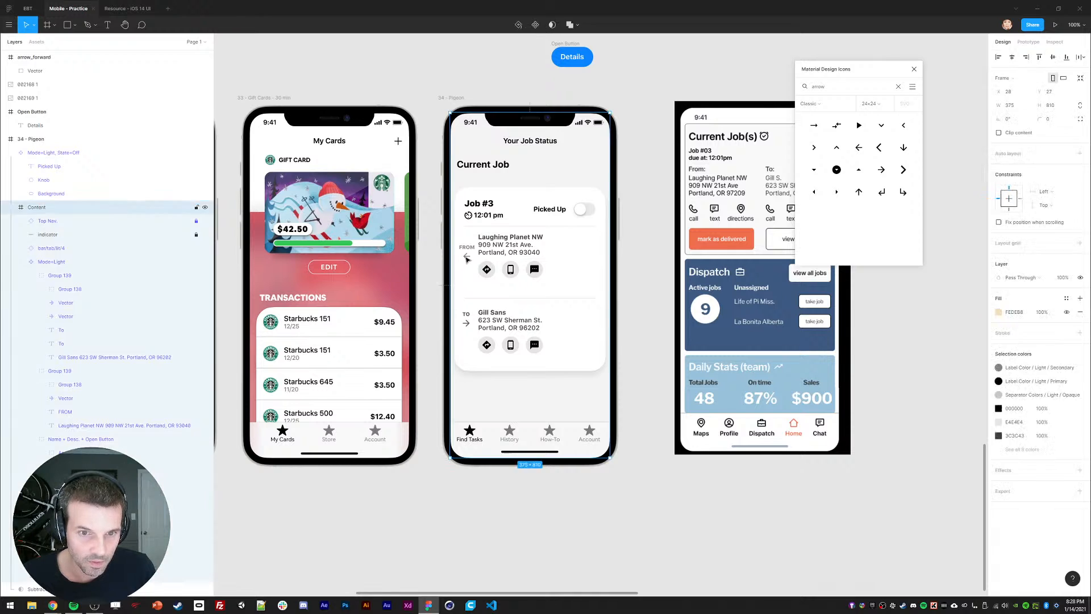
shift+click(466, 248)
shift+click(467, 314)
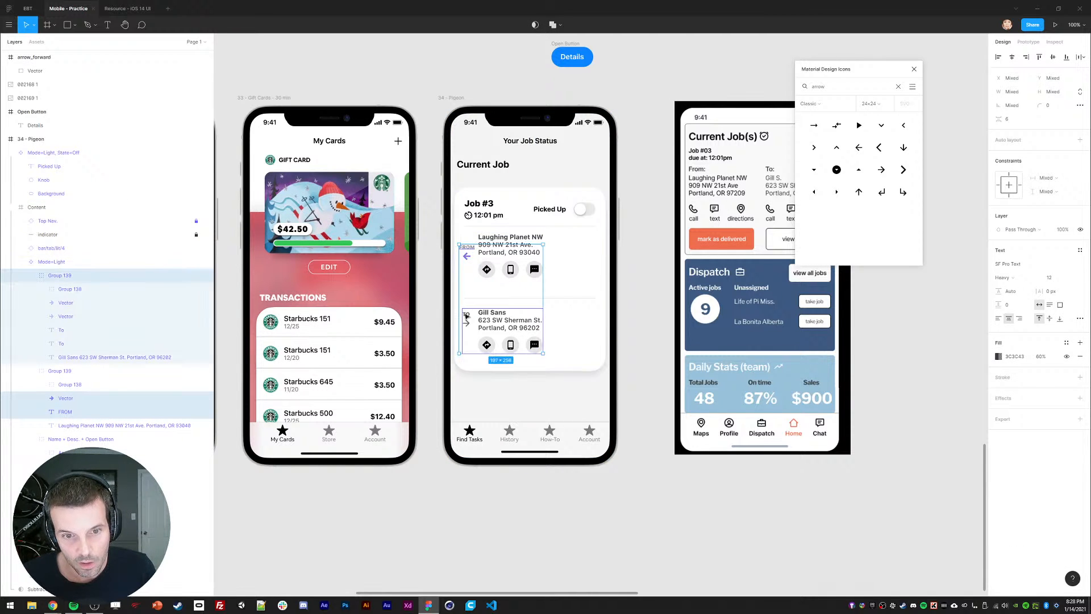
ctrl+shift+click(466, 315)
shift+click(467, 323)
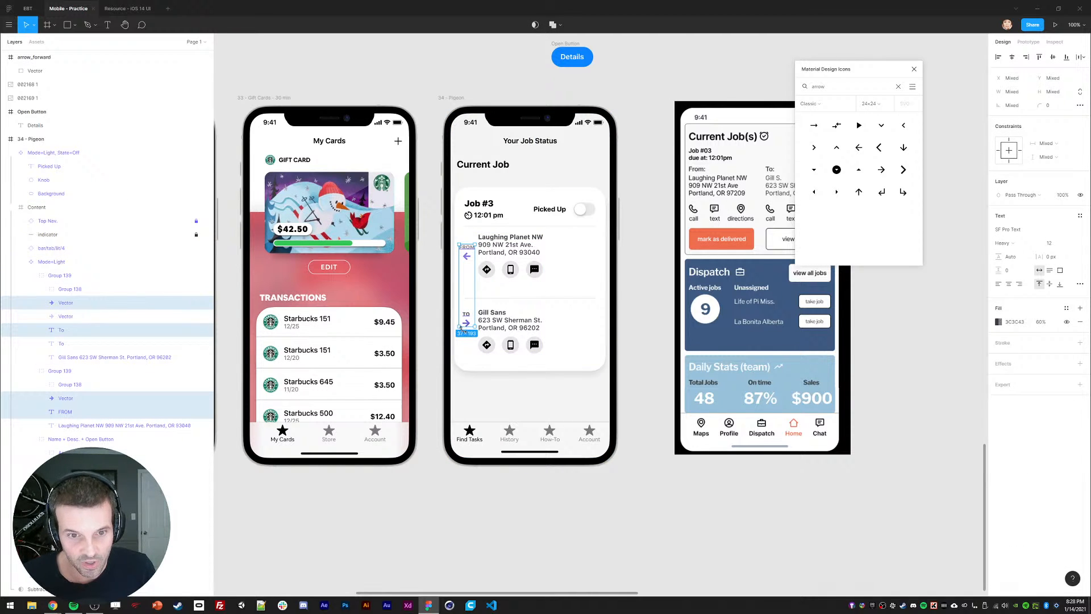
key(shift+Right)
key(shift+Right)
Step: Delete the leftover duplicate TO text and the stray extra arrow
click(499, 249)
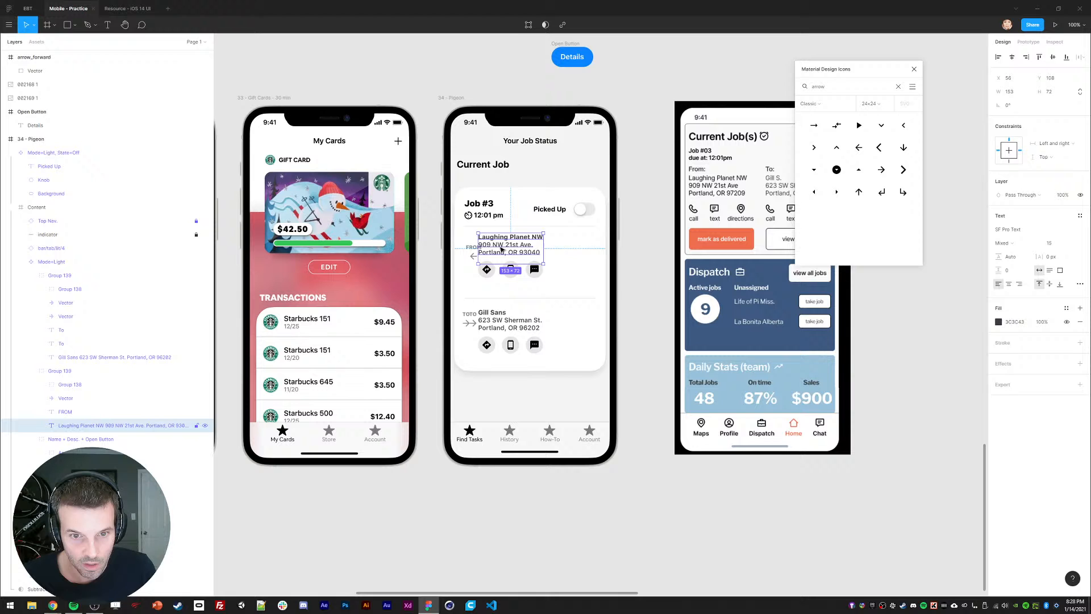
click(470, 323)
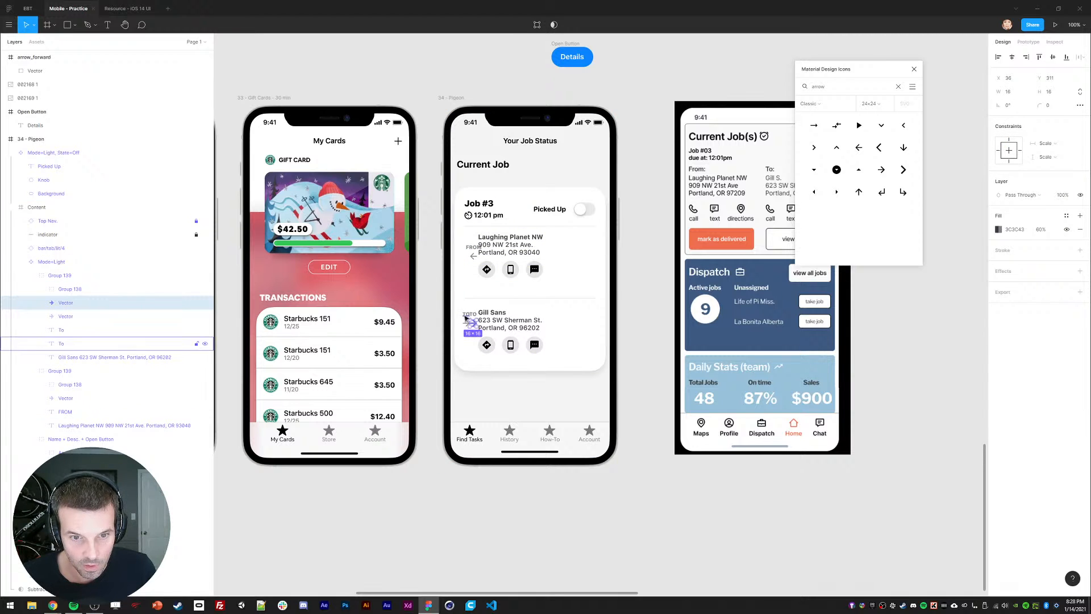
click(466, 317)
key(Delete)
click(467, 323)
double_click(467, 323)
double_click(467, 324)
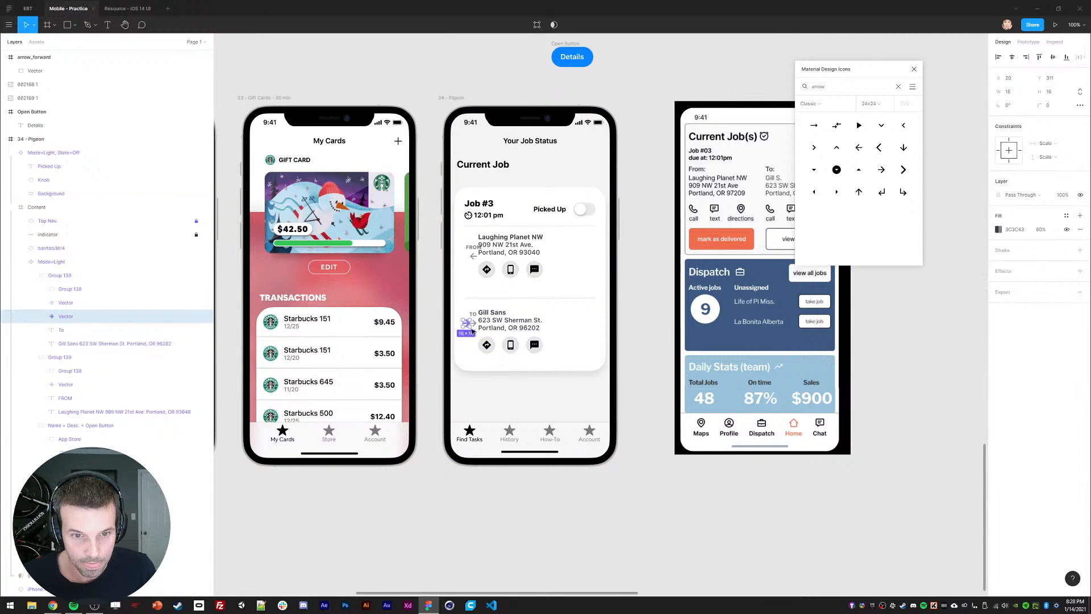
key(Delete)
Step: Shift both address texts and their icon rows right together
click(487, 312)
double_click(487, 312)
double_click(486, 311)
key(shift+Right)
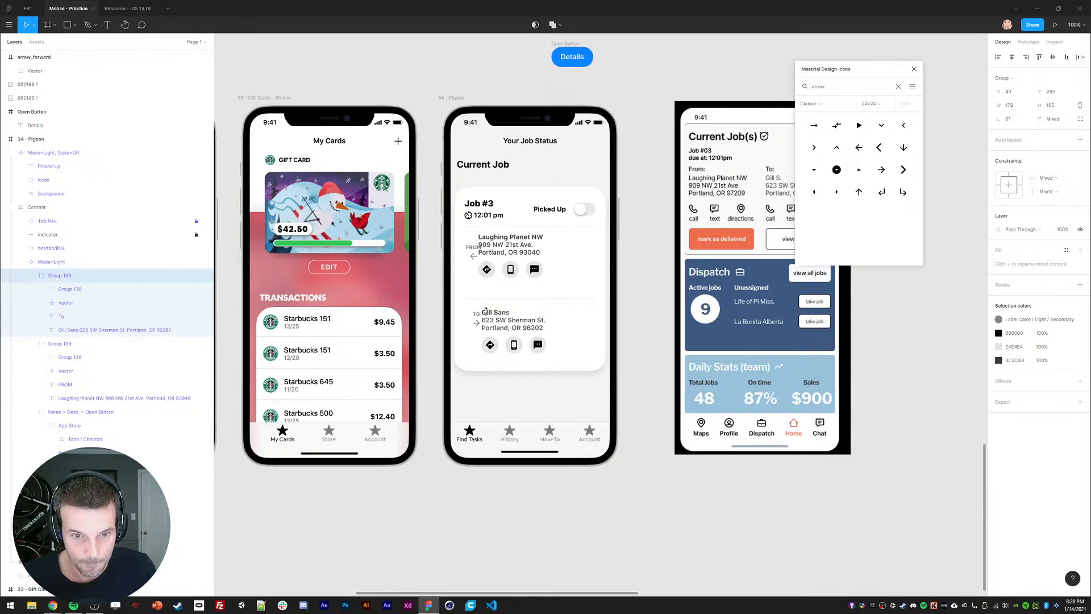
key(ctrl+z)
double_click(486, 312)
shift+click(487, 348)
shift+double_click(485, 273)
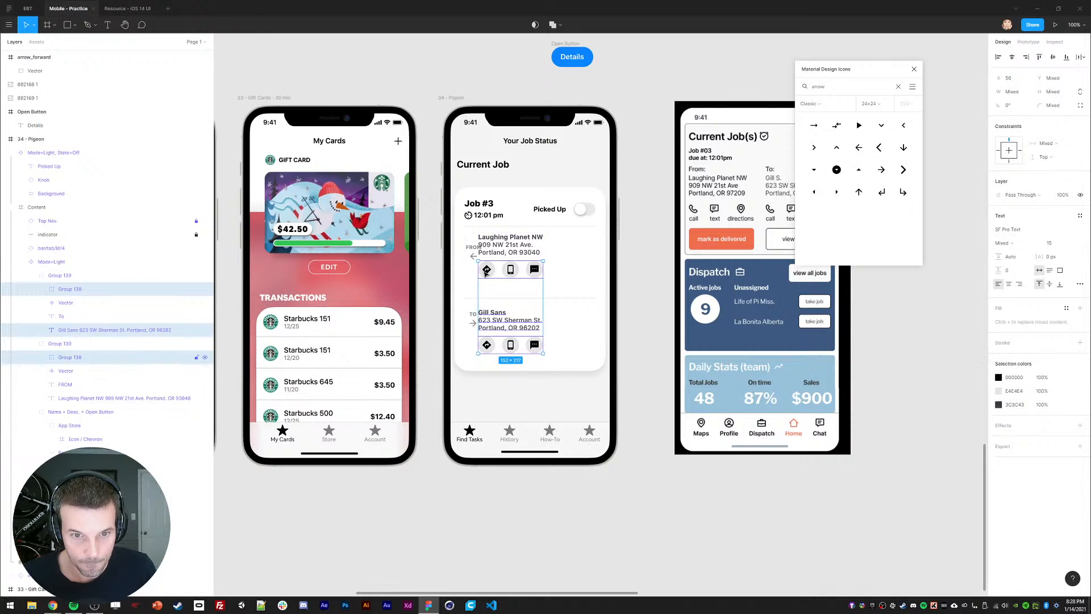
key(shift+Right)
key(shift+Right)
key(shift+Right)
key(shift+Right)
click(433, 321)
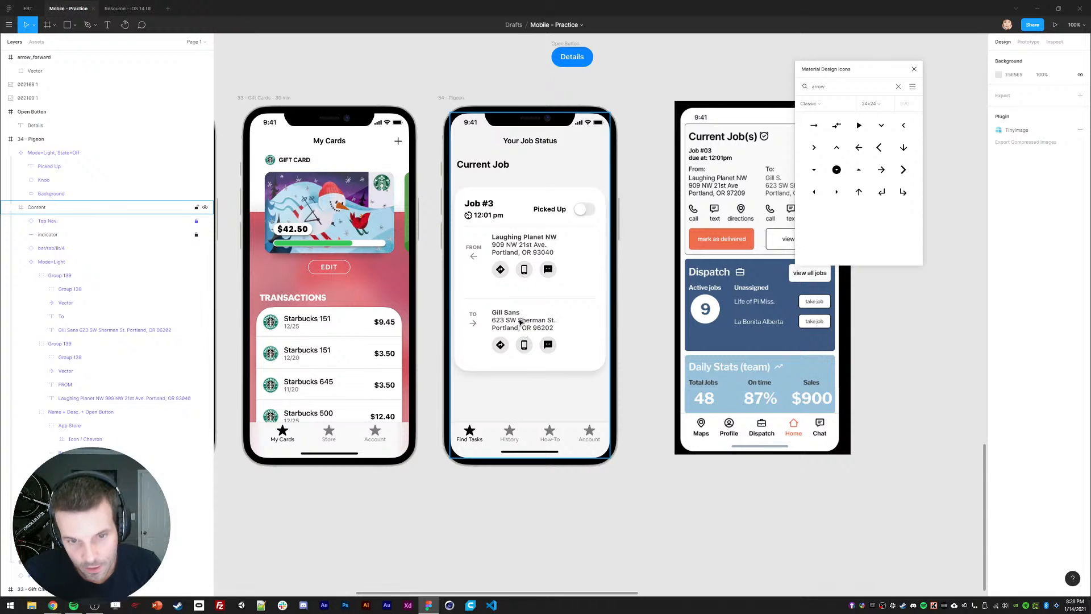
Step: Move the separator line between the addresses up a little
ctrl+click(504, 298)
key(shift+Up)
key(shift+Up)
key(shift+Up)
key(shift+Up)
key(shift+Up)
key(shift+Up)
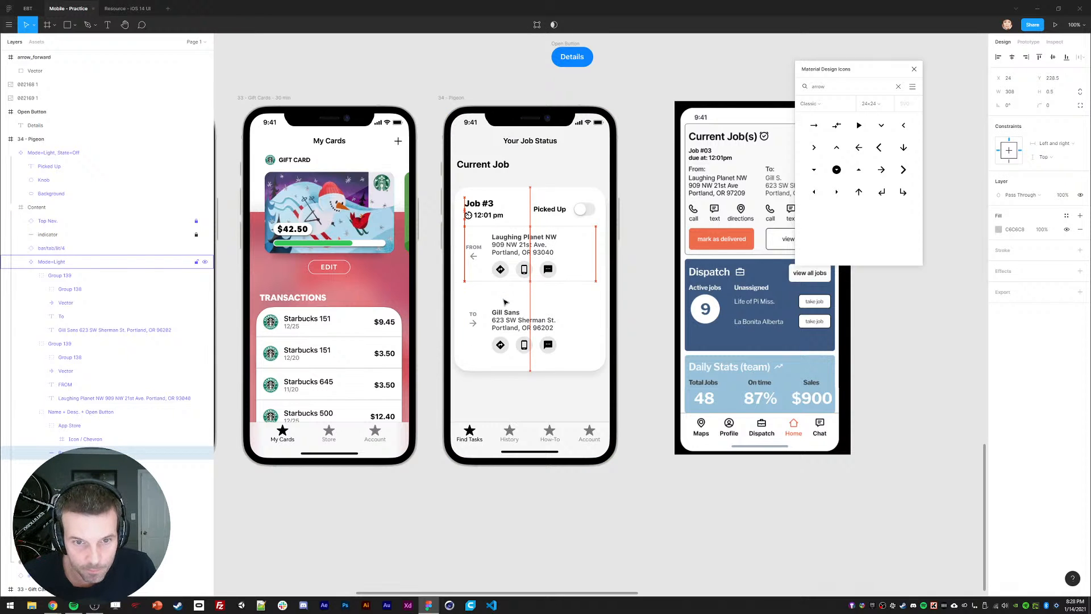
key(shift+Down)
key(shift+Down)
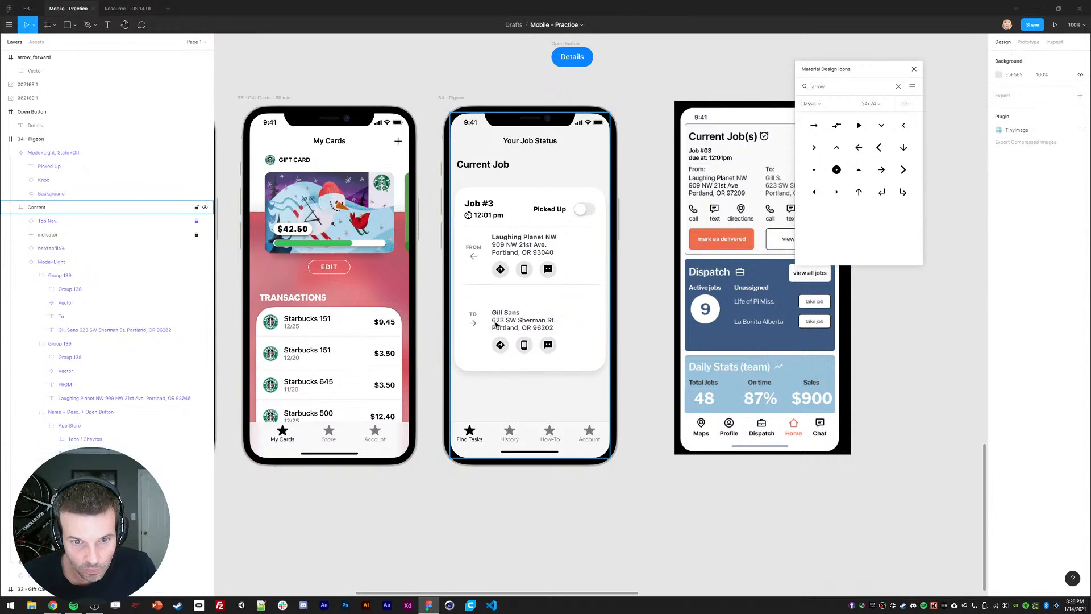
Step: Raise the whole TO block (Gill Sans address, icons, label, arrow) closer to the separator
ctrl+click(514, 320)
shift+click(498, 344)
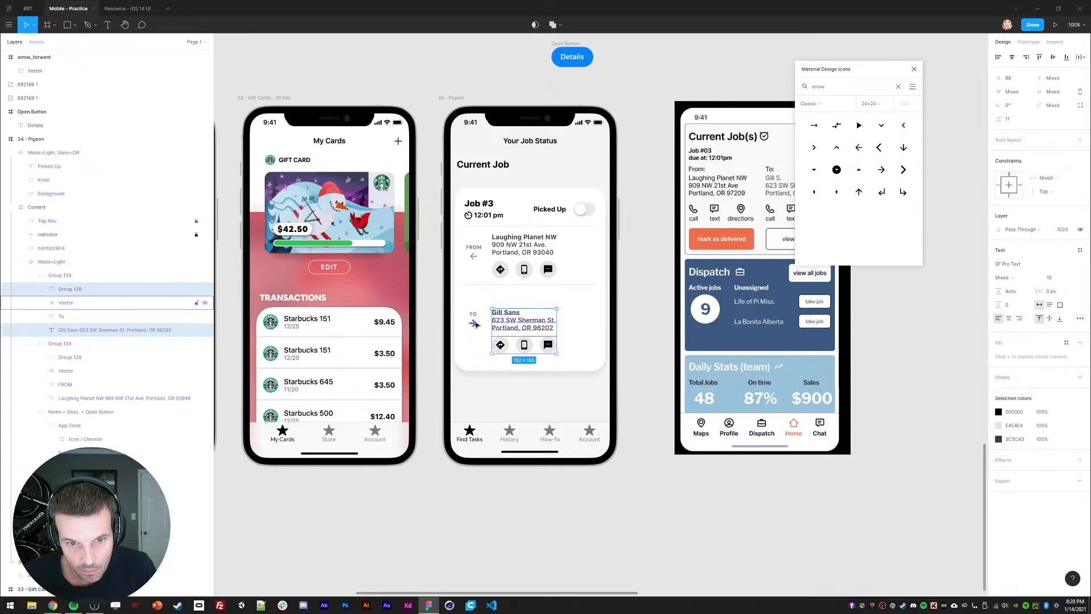
shift+click(473, 314)
shift+click(473, 323)
key(shift+Up)
key(shift+Up)
key(shift+Up)
key(Down)
key(Down)
key(Down)
key(Down)
key(Down)
key(Down)
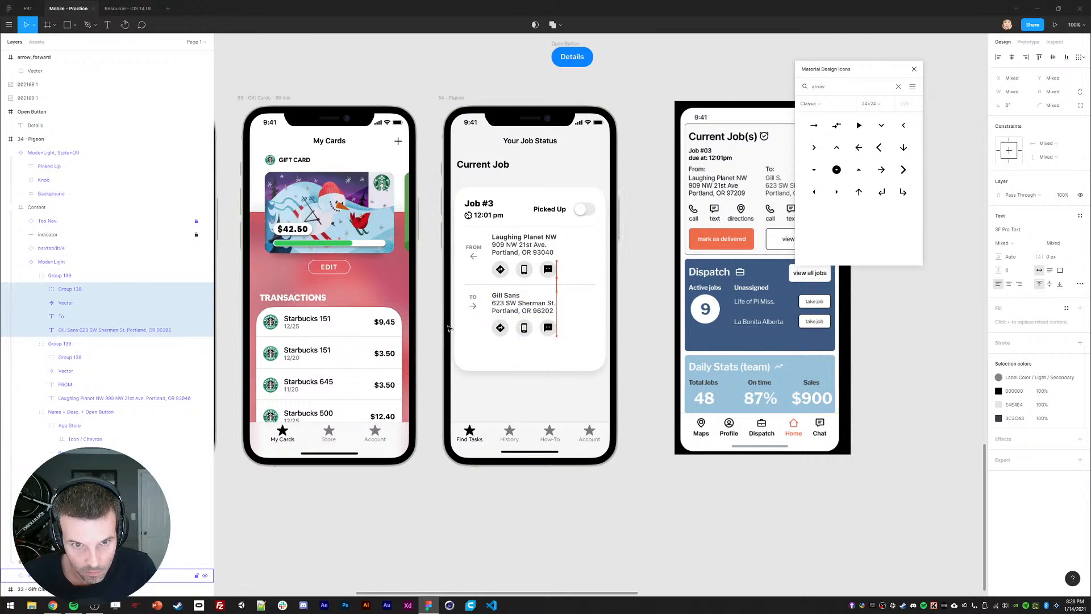
key(Down)
key(Down)
key(Down)
key(Down)
key(Down)
key(Down)
shift+click(507, 272)
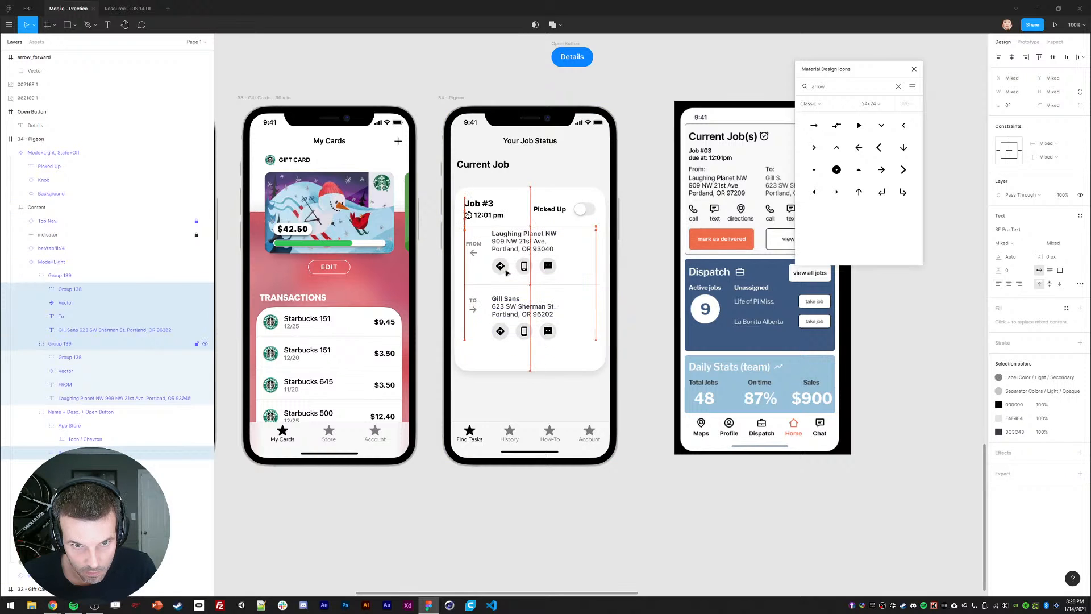
click(517, 364)
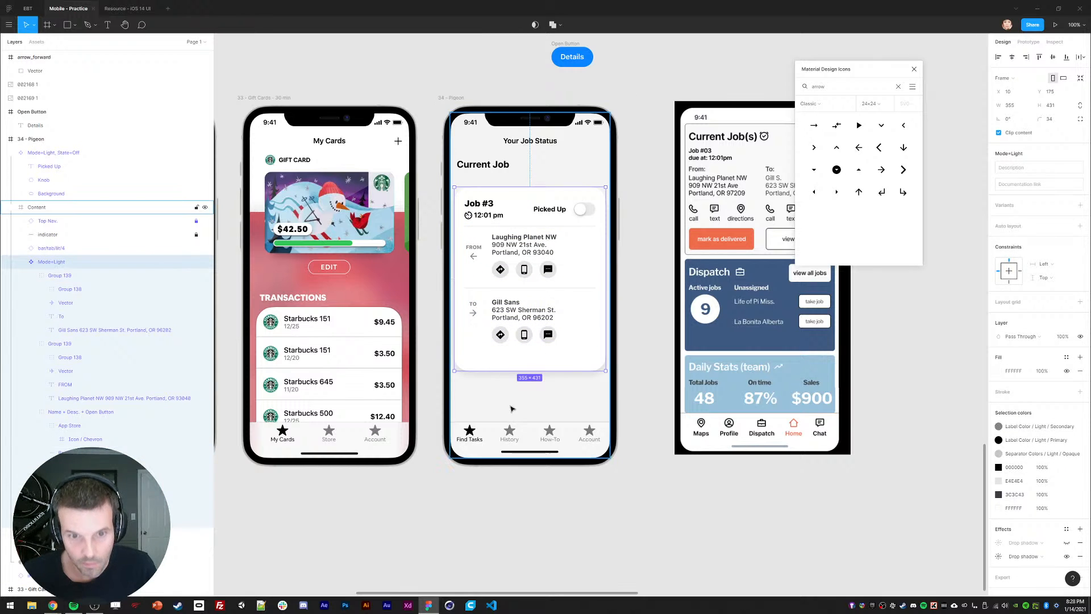
click(643, 352)
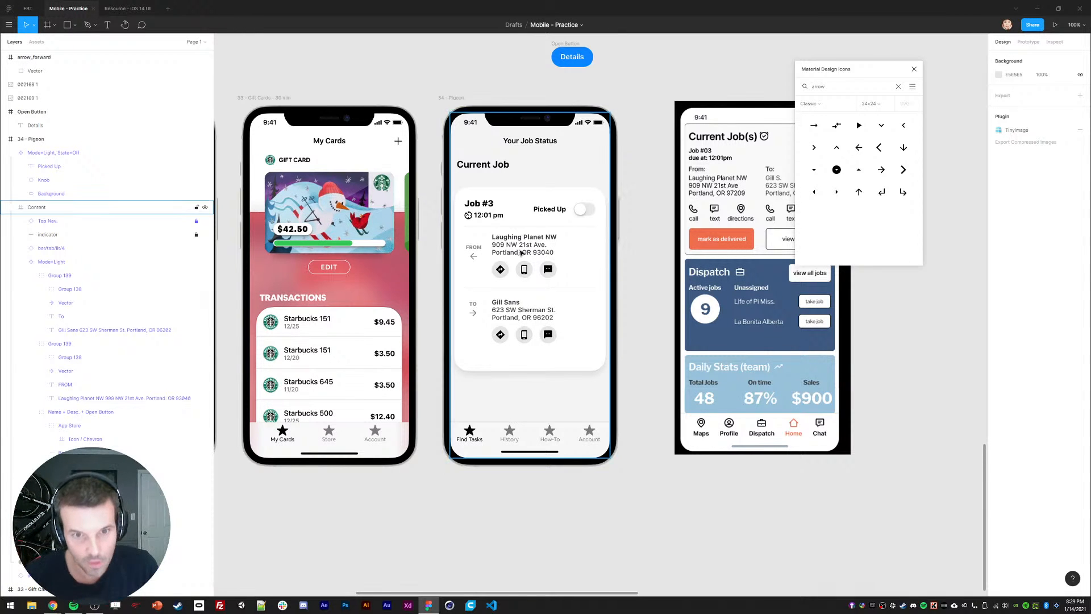
key(l)
drag(487, 233, 487, 280)
key(Escape)
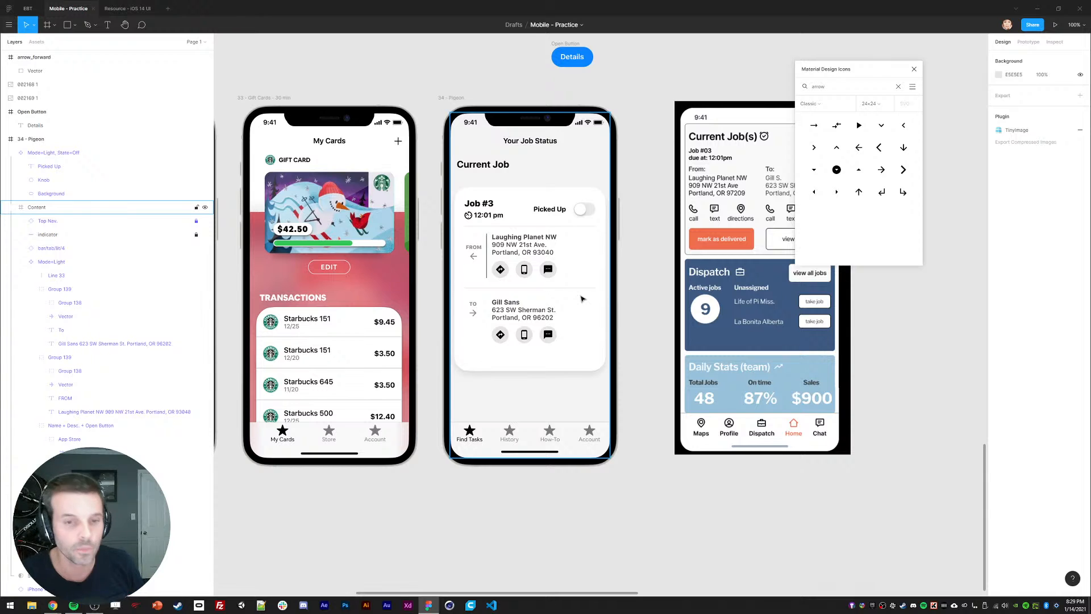
key(ctrl+z)
key(ctrl+z)
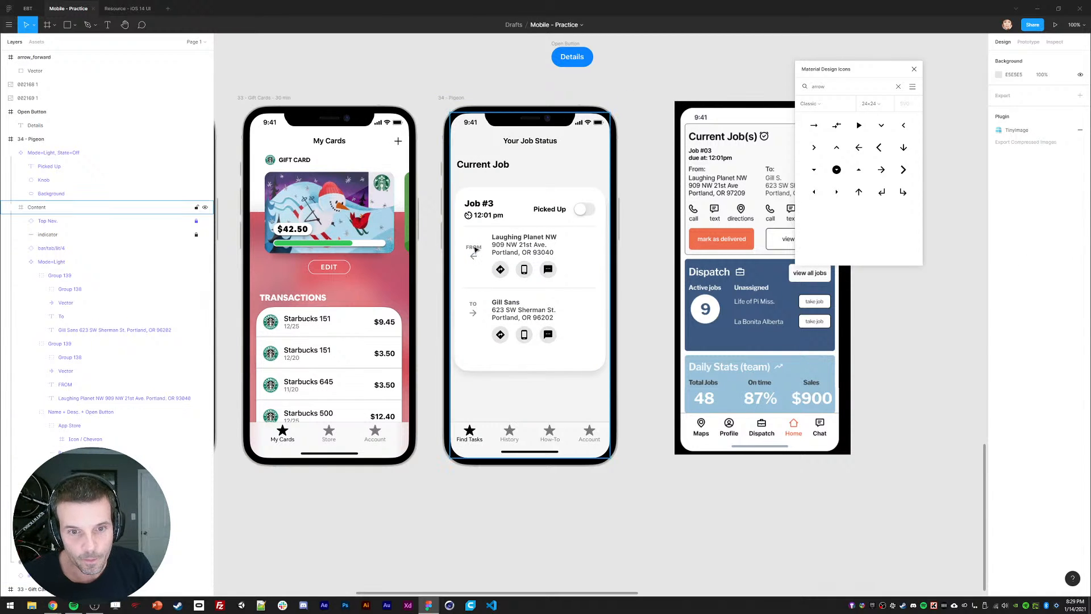
click(63, 384)
shift+click(65, 370)
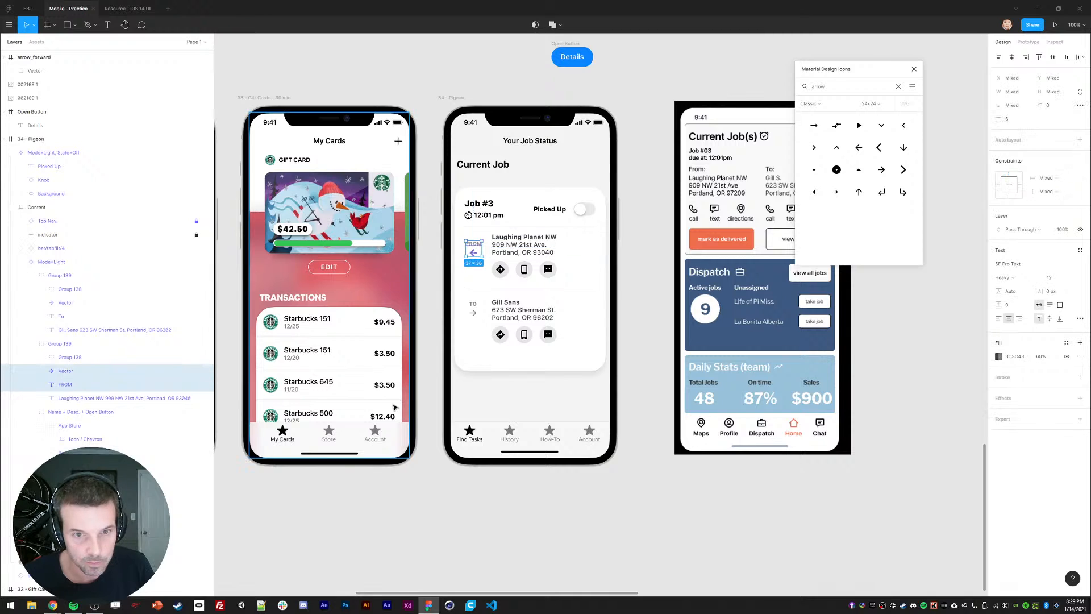
click(654, 324)
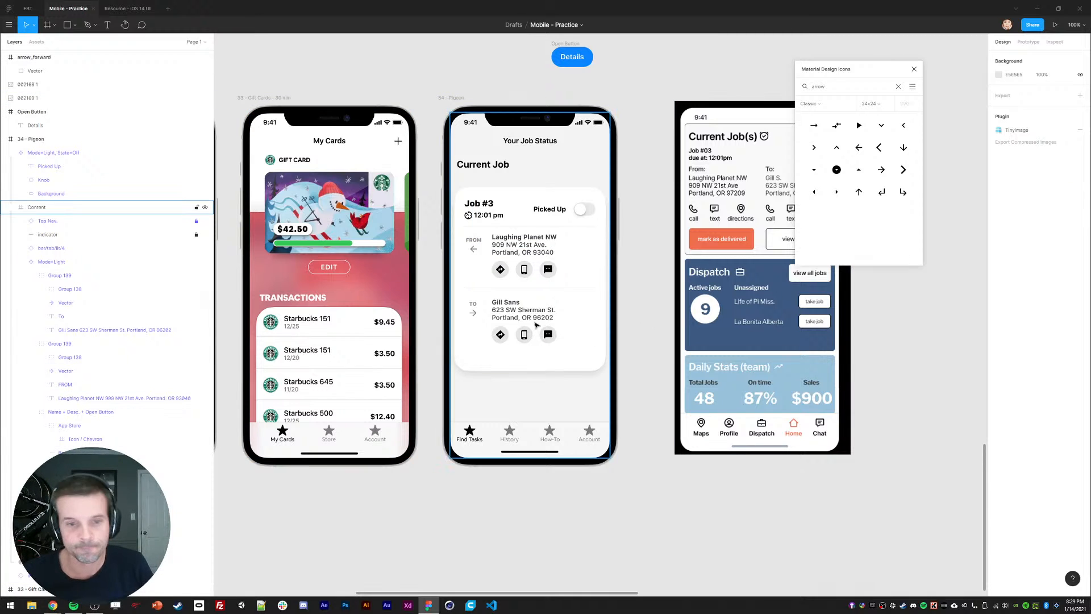
click(65, 316)
shift+click(71, 305)
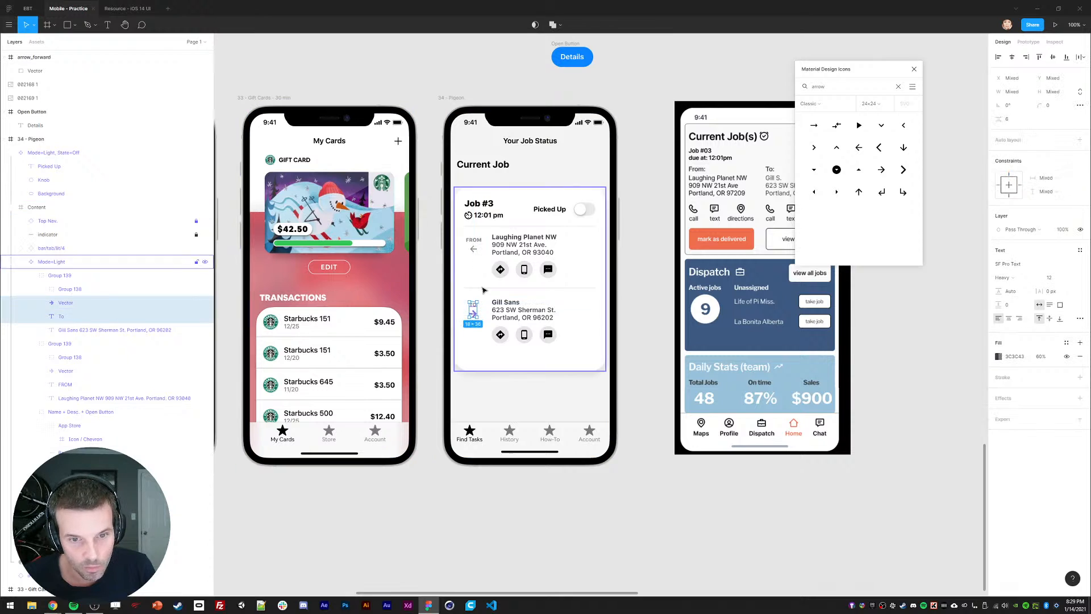
click(633, 314)
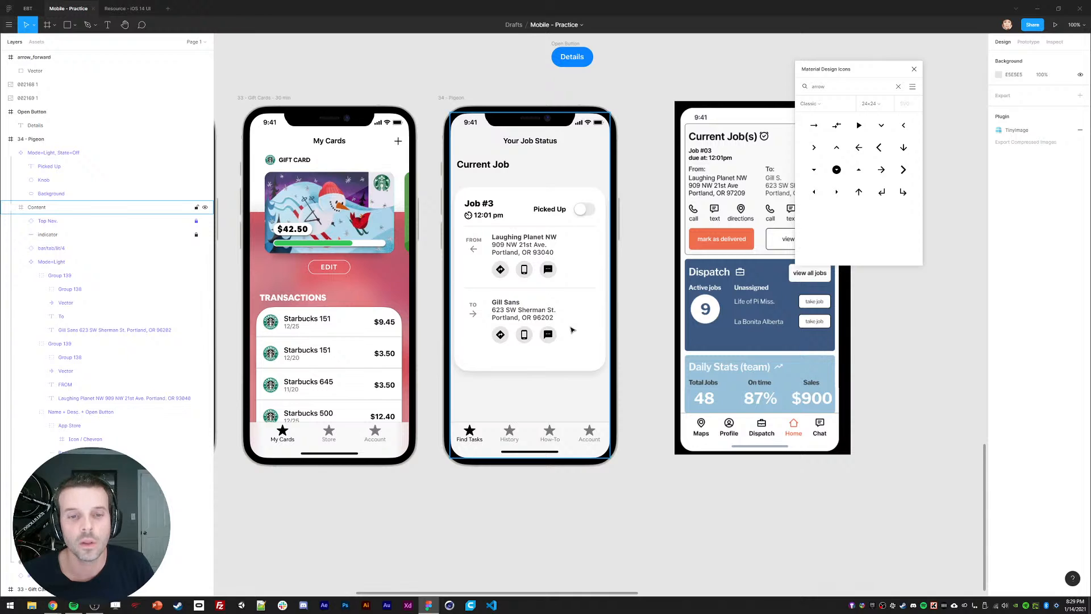
Step: Try setting the FROM/TO labels and arrows to X 32, then undo the change
ctrl+click(475, 241)
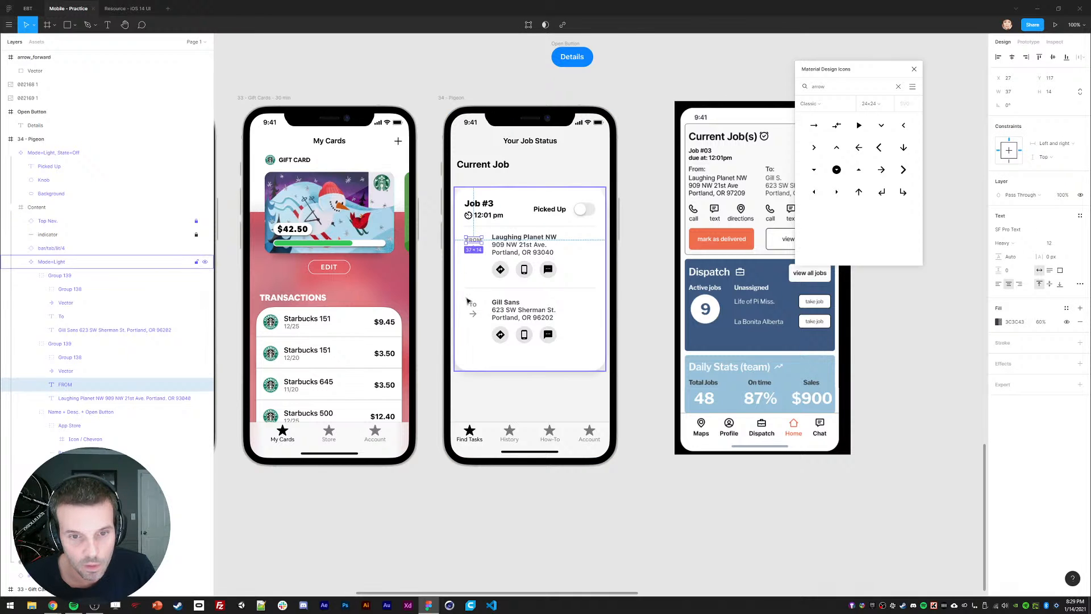
ctrl+shift+click(473, 314)
ctrl+shift+click(473, 305)
ctrl+shift+click(474, 249)
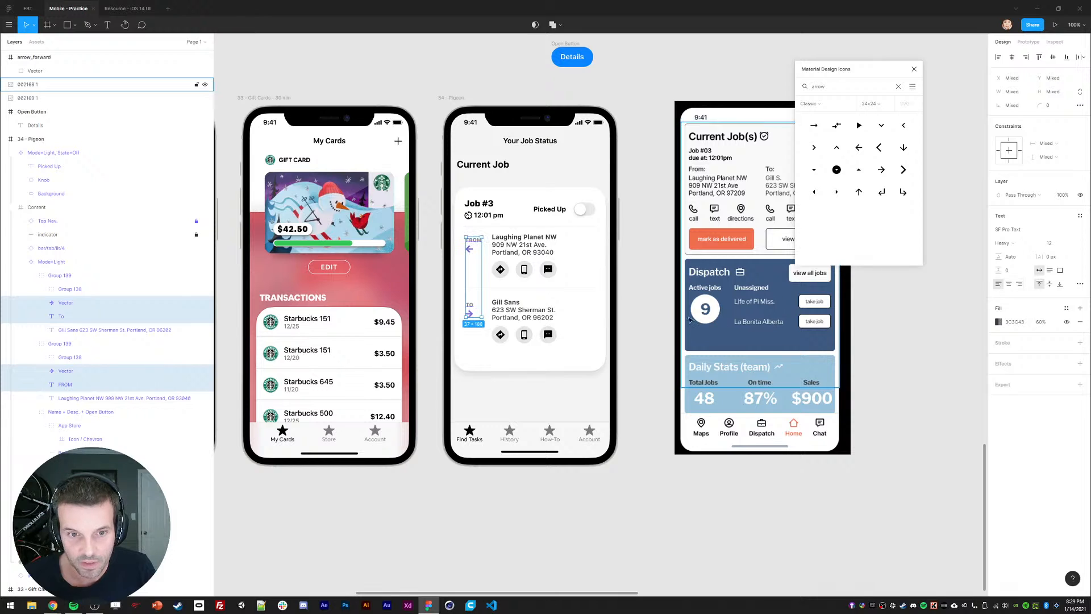
click(995, 83)
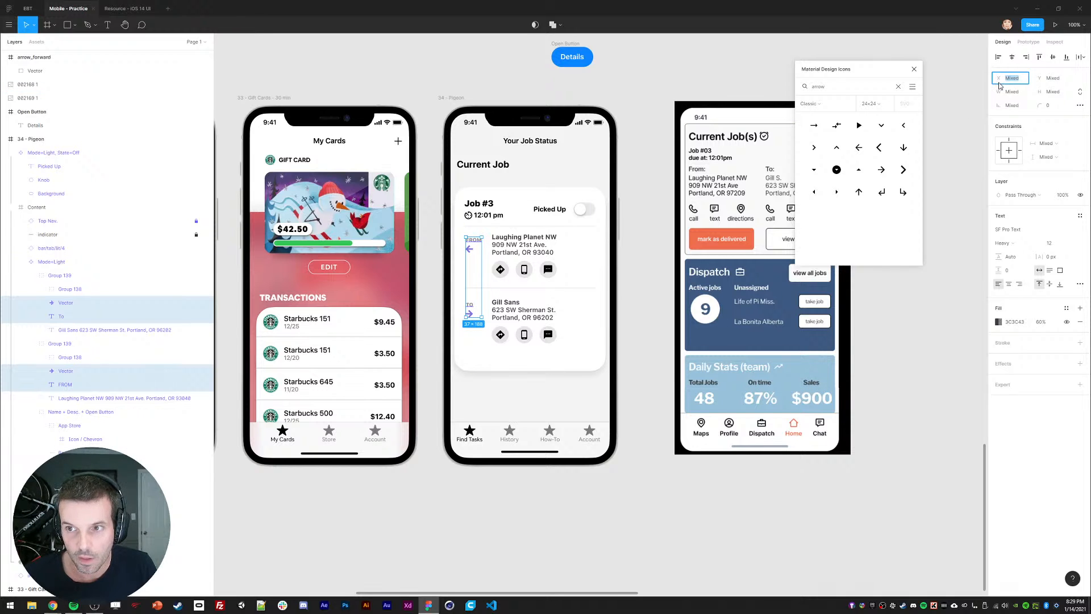
text(32)
key(Return)
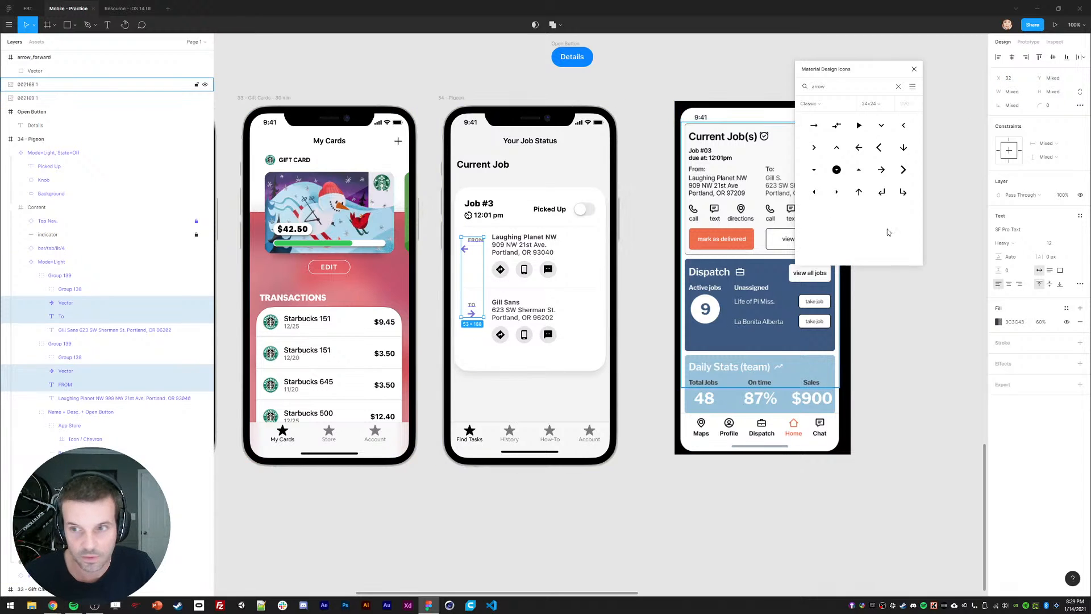
key(ctrl+z)
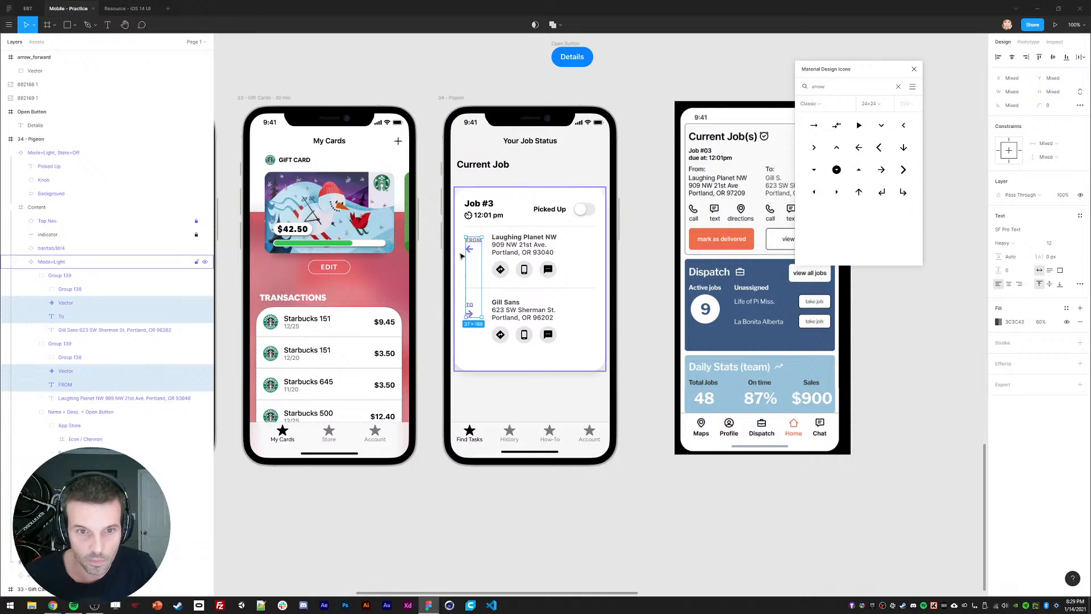
key(Delete)
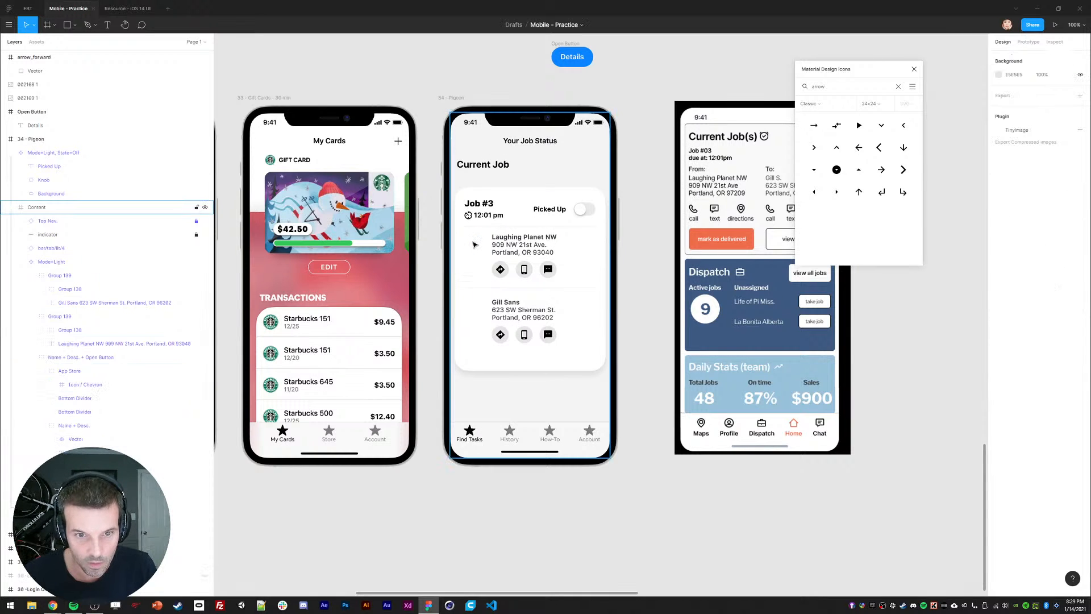
key(ctrl+z)
key(ctrl+z)
Step: Nudge the FROM/TO labels and arrows sideways until each arrow sits under its label
drag(474, 243, 461, 244)
key(shift+Right)
key(shift+Right)
key(shift+Right)
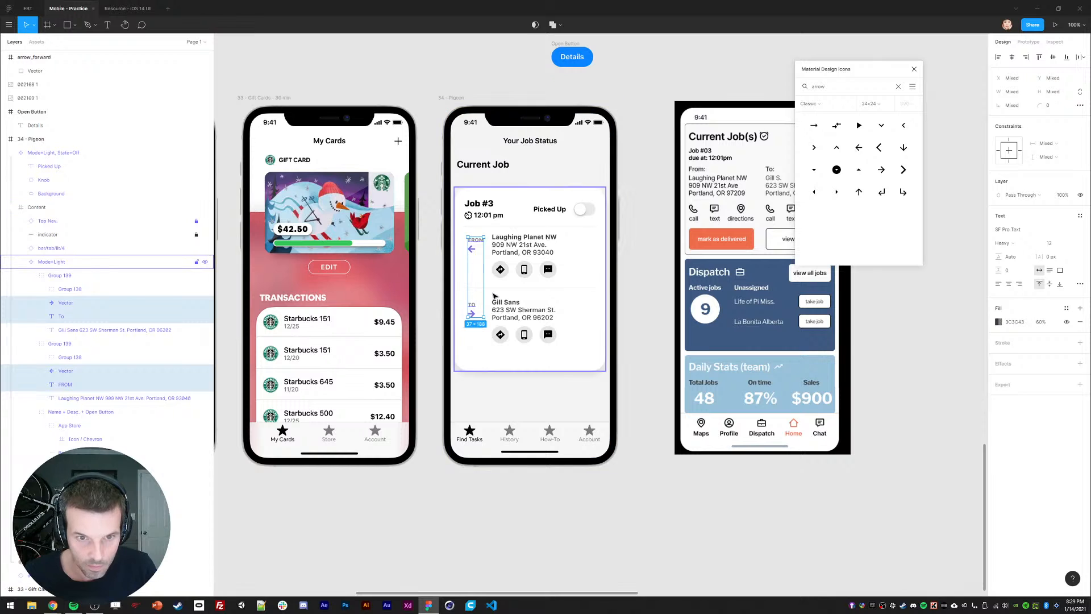
click(644, 313)
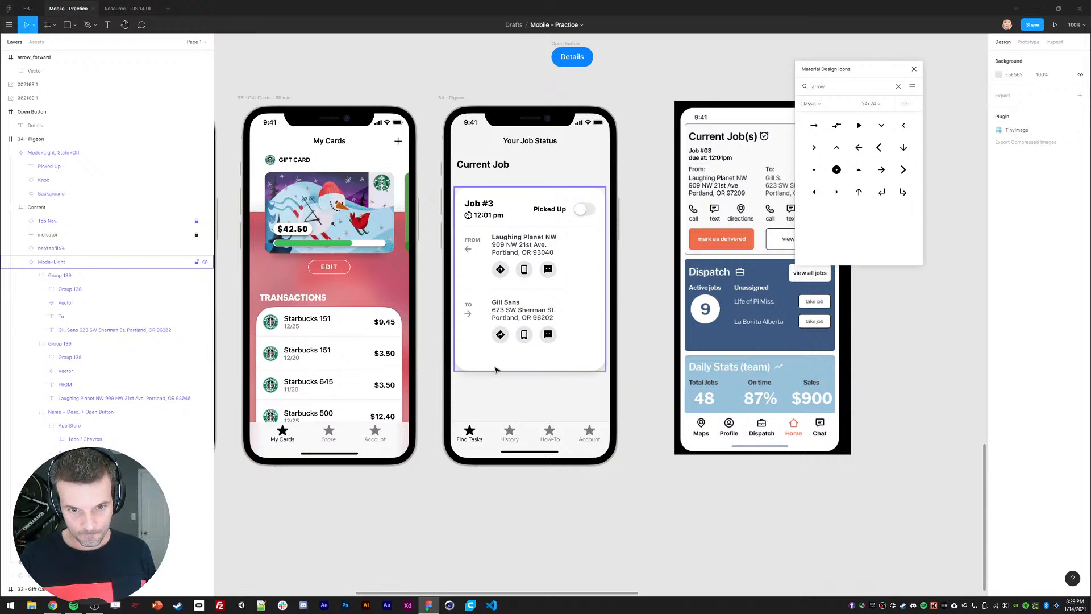
key(ctrl+z)
key(ctrl+z)
key(ctrl+z)
key(ctrl+z)
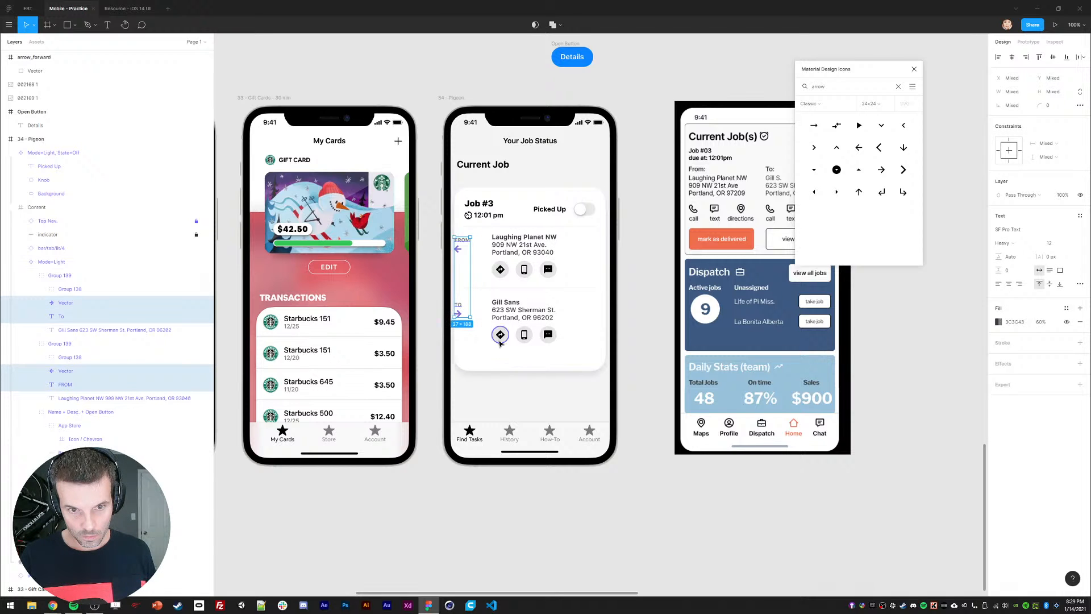
key(ctrl+z)
click(629, 335)
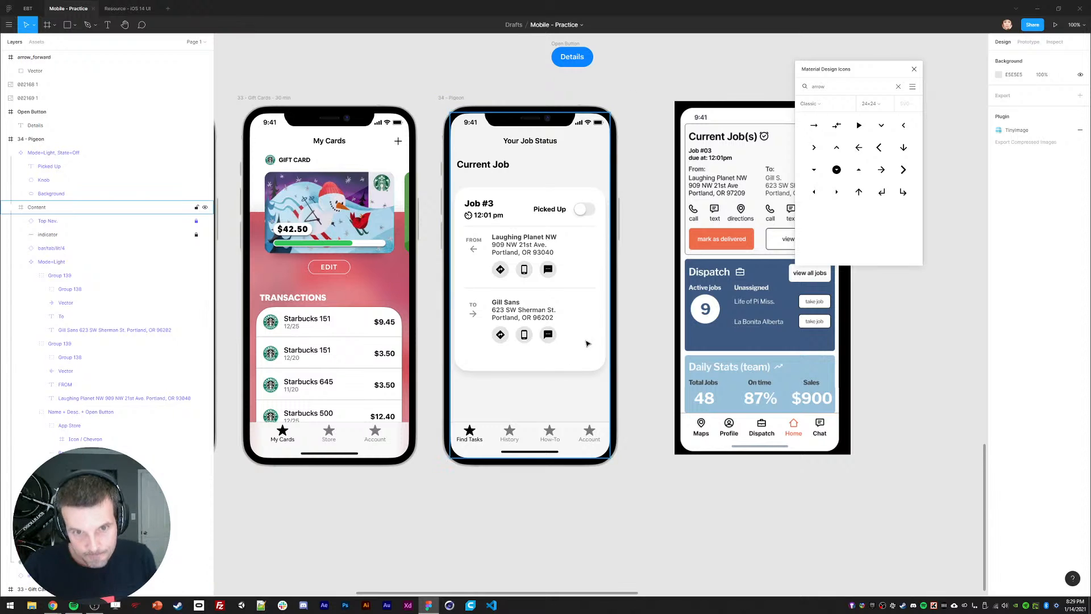
scroll(659, 313, right, 1)
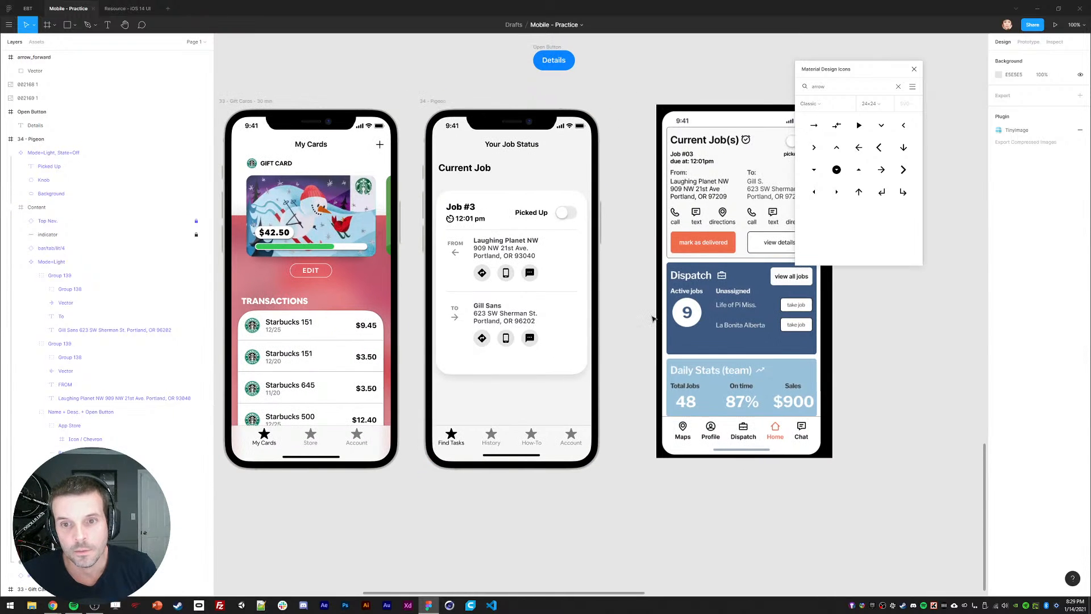
scroll(613, 292, right, 1)
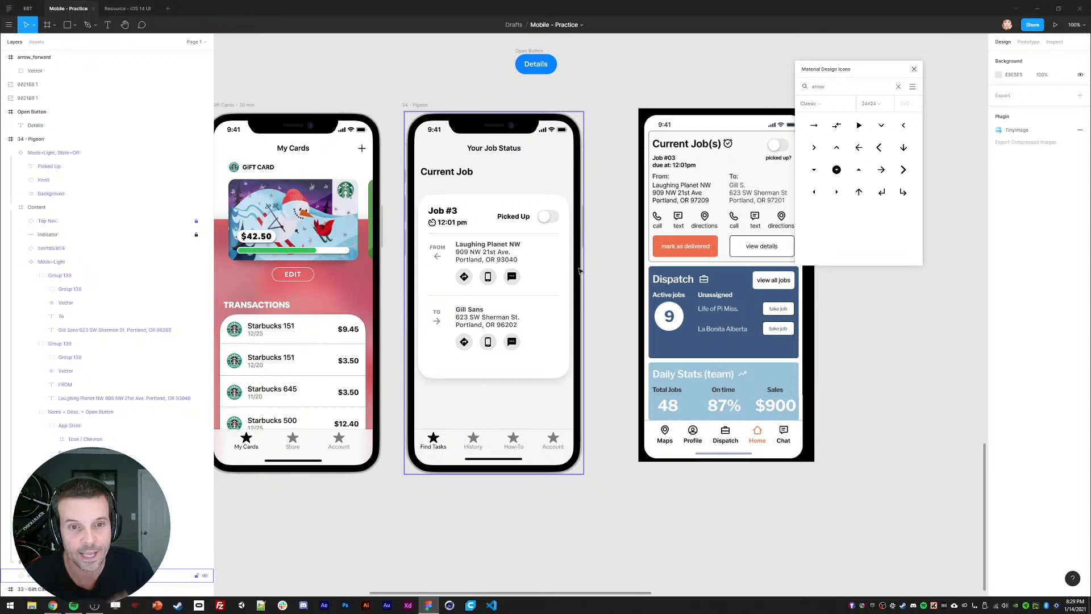
scroll(598, 263, up, 1)
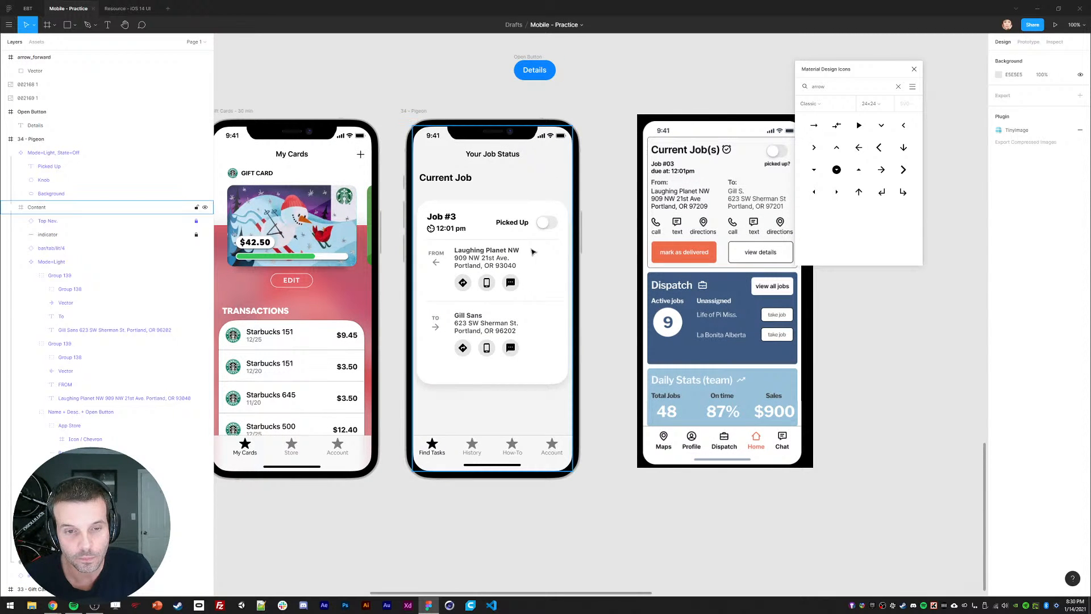
click(508, 214)
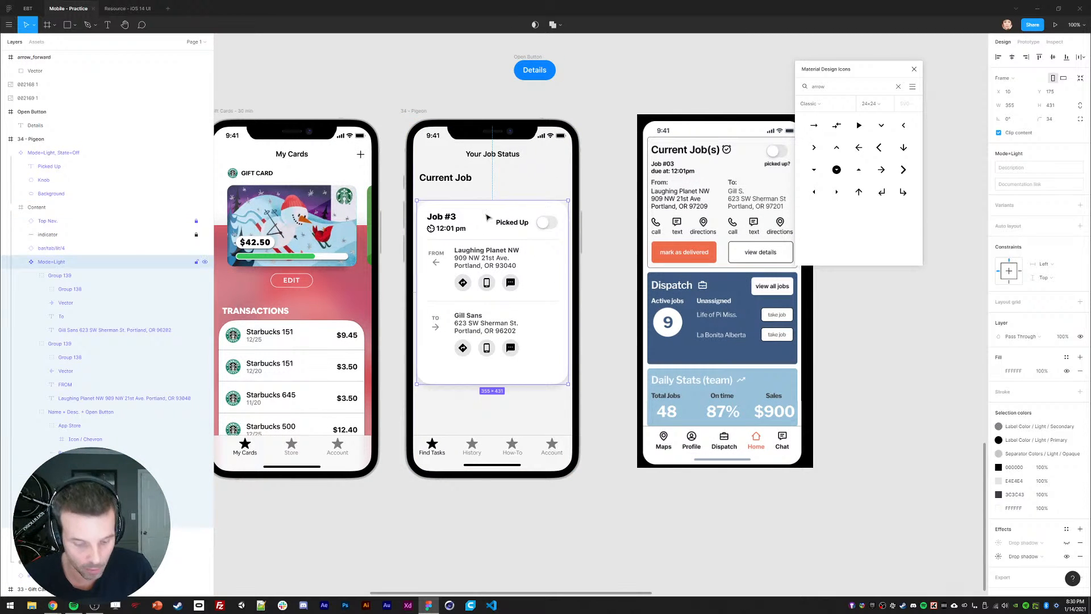
Step: Draw a rectangle across the card's top and give it a pale cyan fill
key(r)
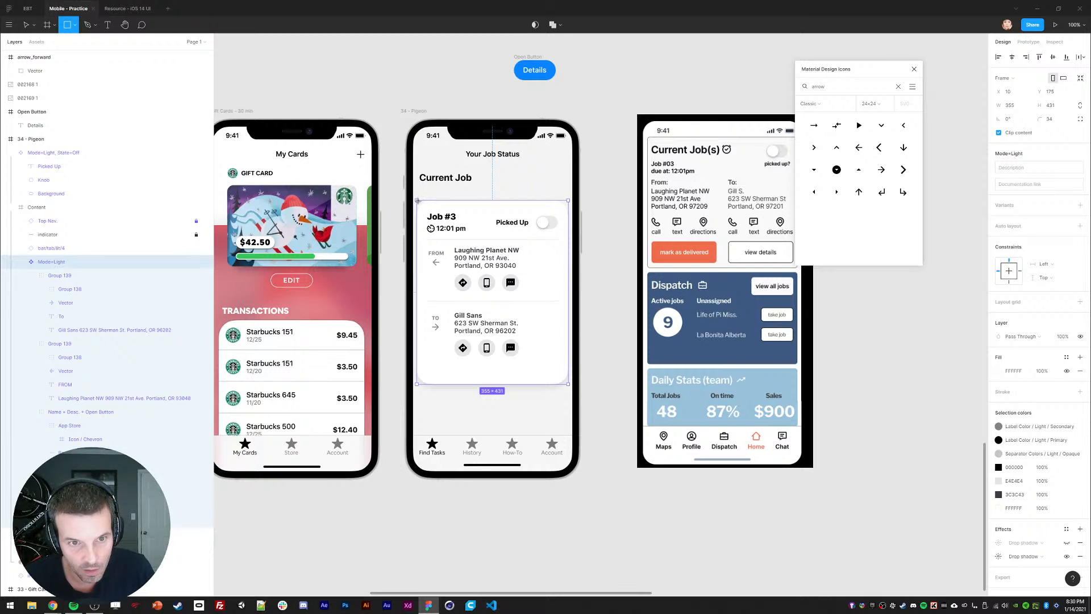
drag(418, 201, 565, 239)
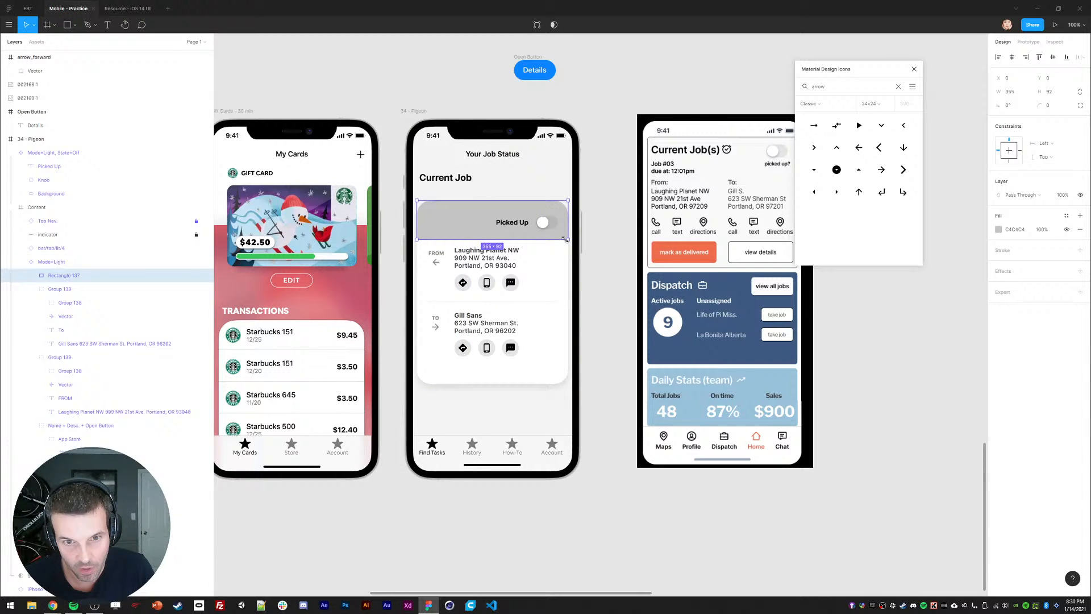
click(999, 230)
click(911, 255)
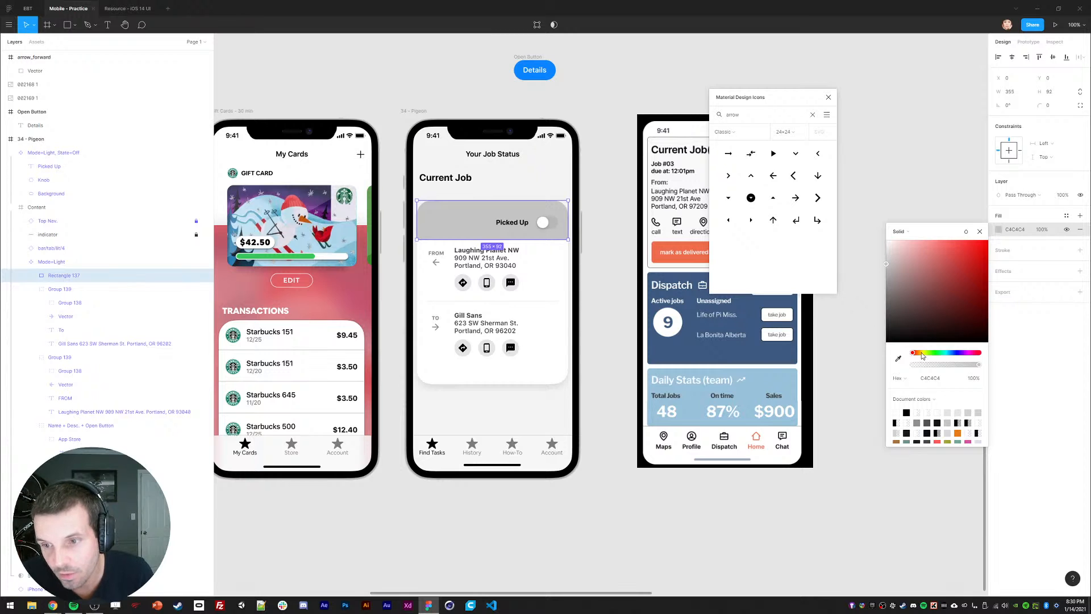
drag(921, 356, 930, 353)
mouse_move(934, 278)
mouse_down()
mouse_move(946, 287)
mouse_move(944, 272)
mouse_up()
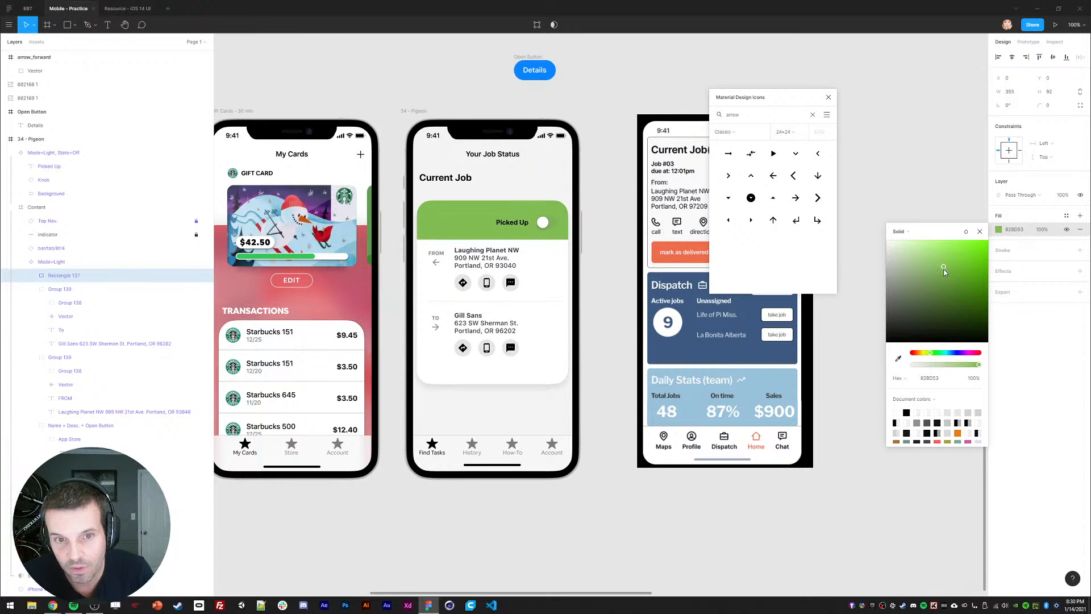
drag(938, 353, 946, 353)
drag(936, 260, 916, 254)
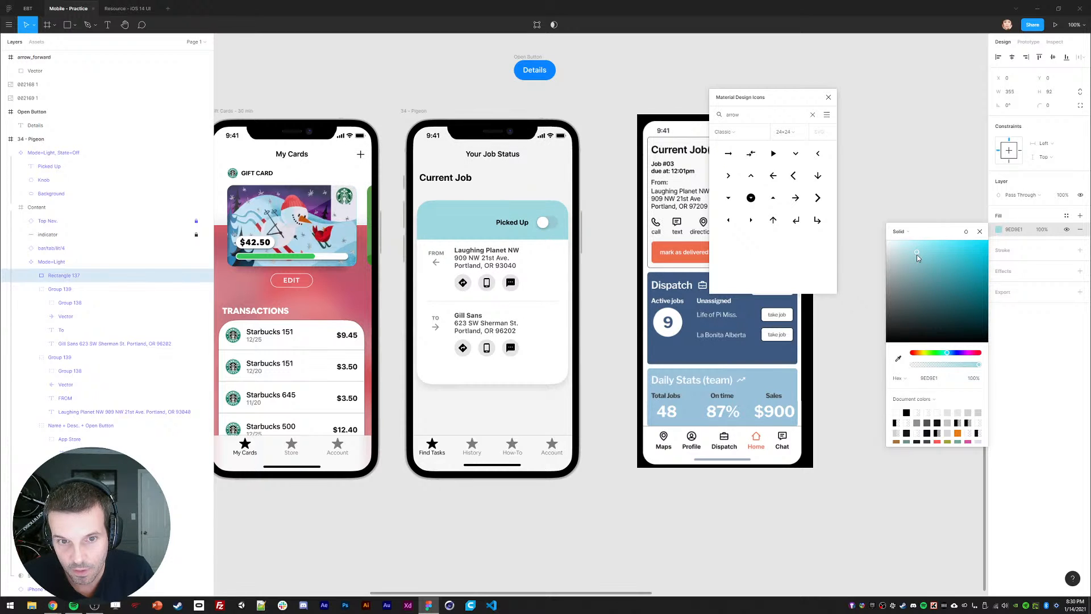
Step: Place the rectangle in the card group behind Job #3 and delete the App Store layer
click(30, 289)
click(31, 302)
drag(56, 276, 68, 328)
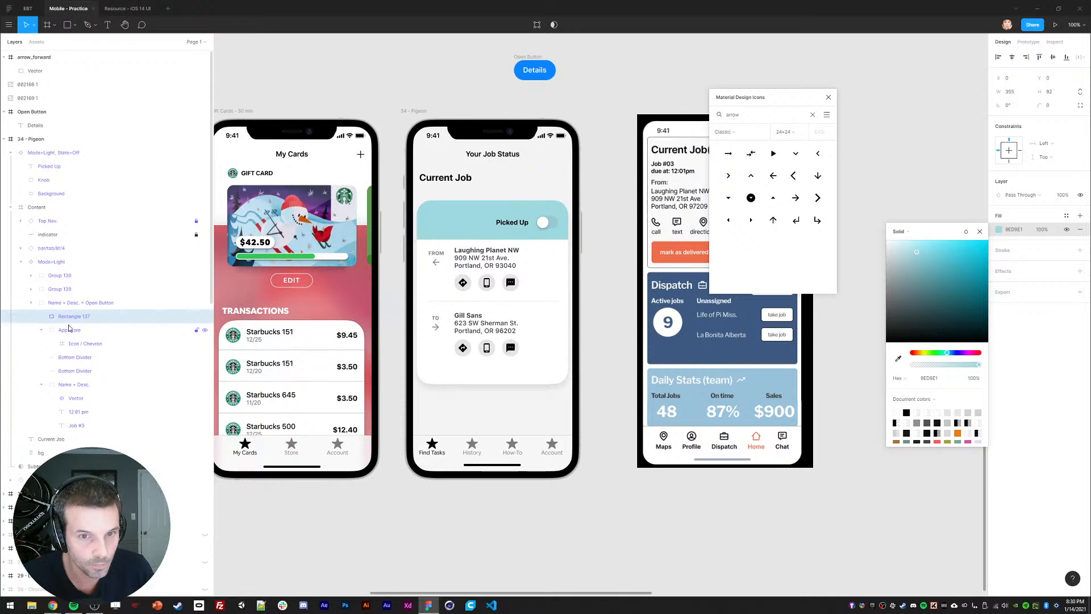
click(41, 330)
click(62, 333)
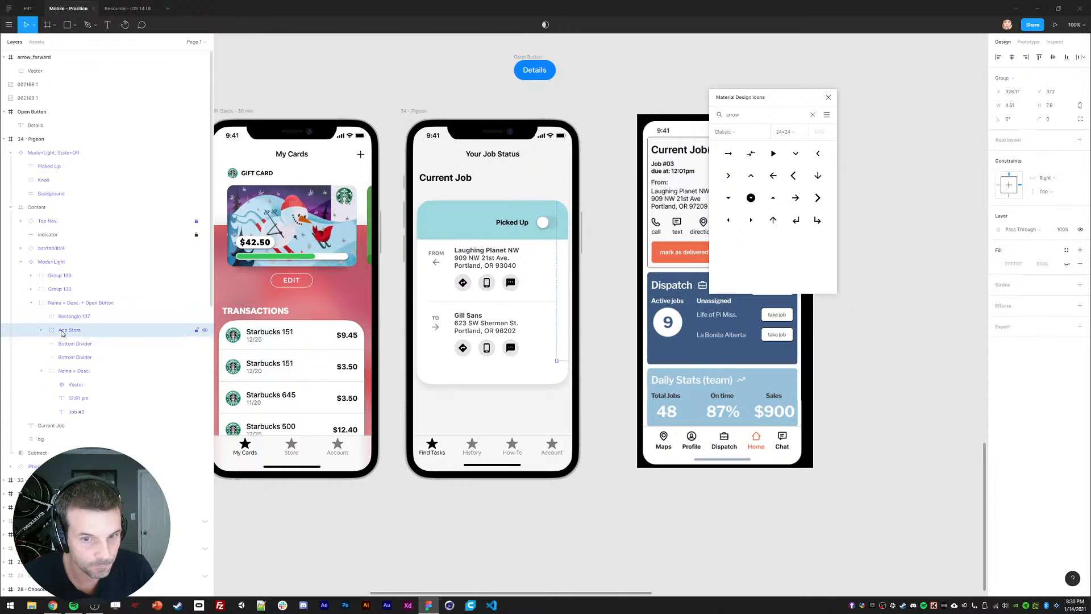
key(Delete)
drag(64, 316, 54, 404)
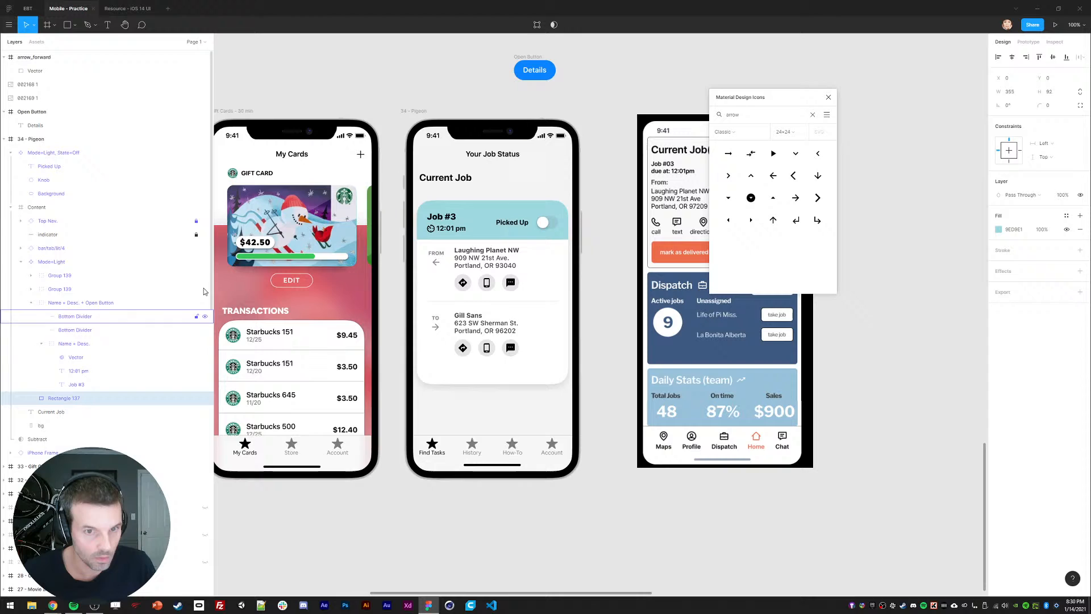
click(588, 256)
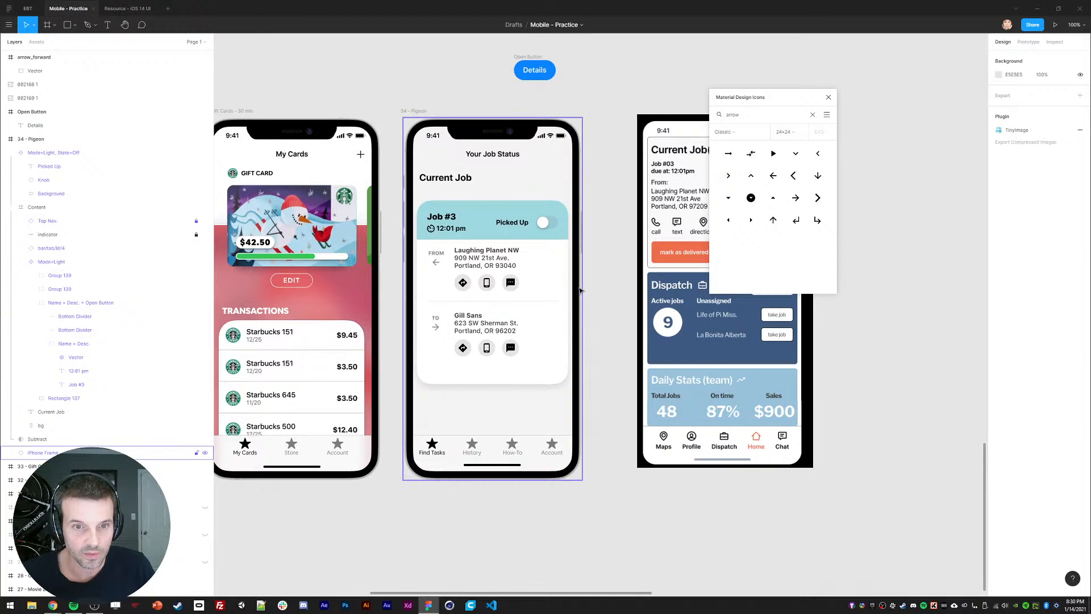
Step: Set the Picked Up text to Medium font weight
ctrl+click(522, 222)
click(1003, 247)
click(1017, 224)
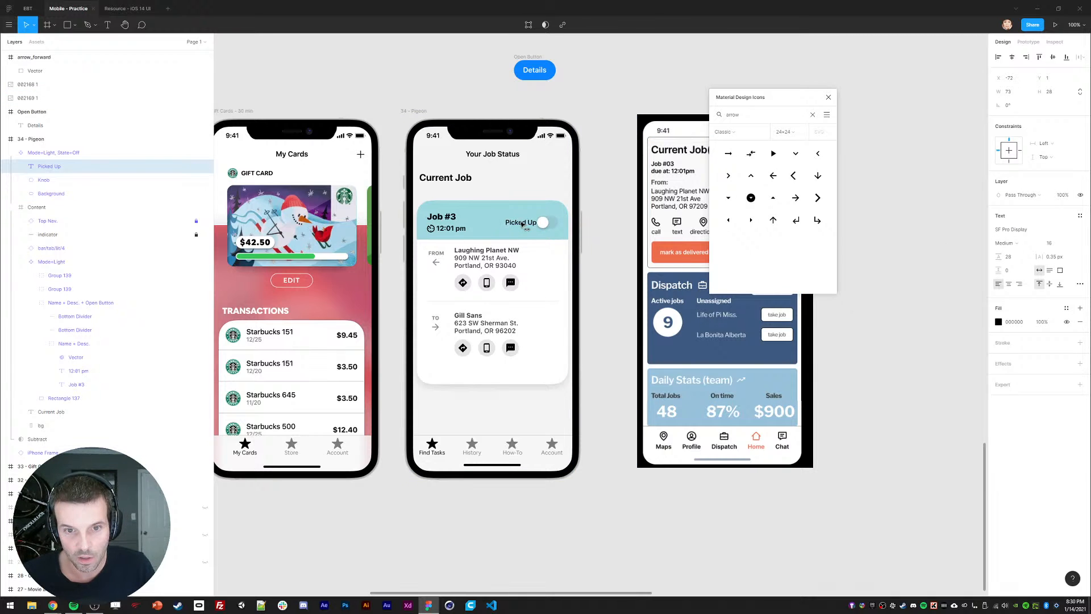
click(891, 284)
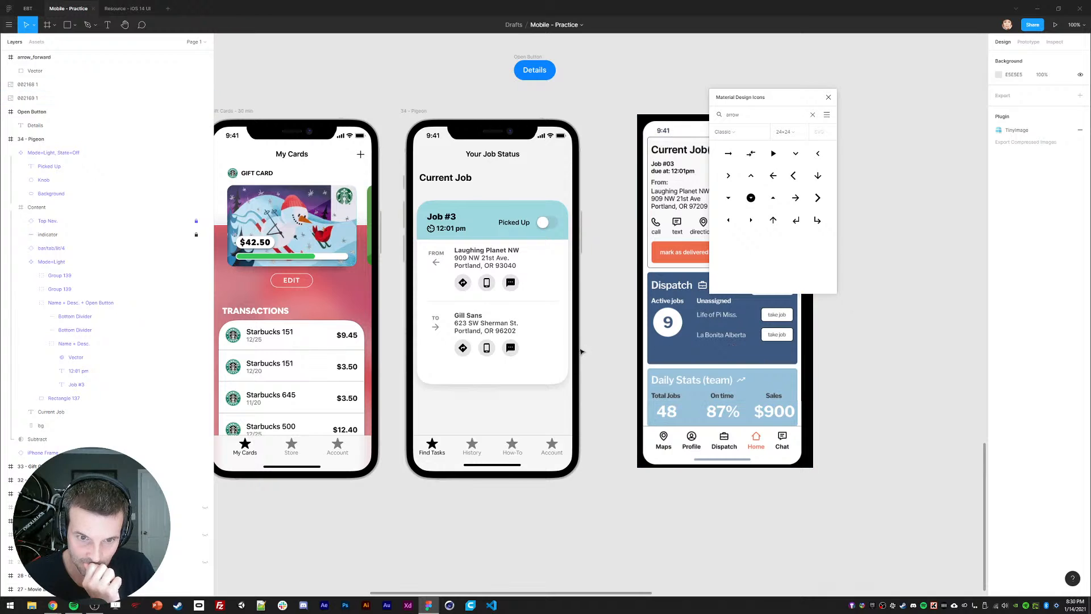
Step: Move the Gill Sans address block up about 12 px and move the icons window aside
click(468, 306)
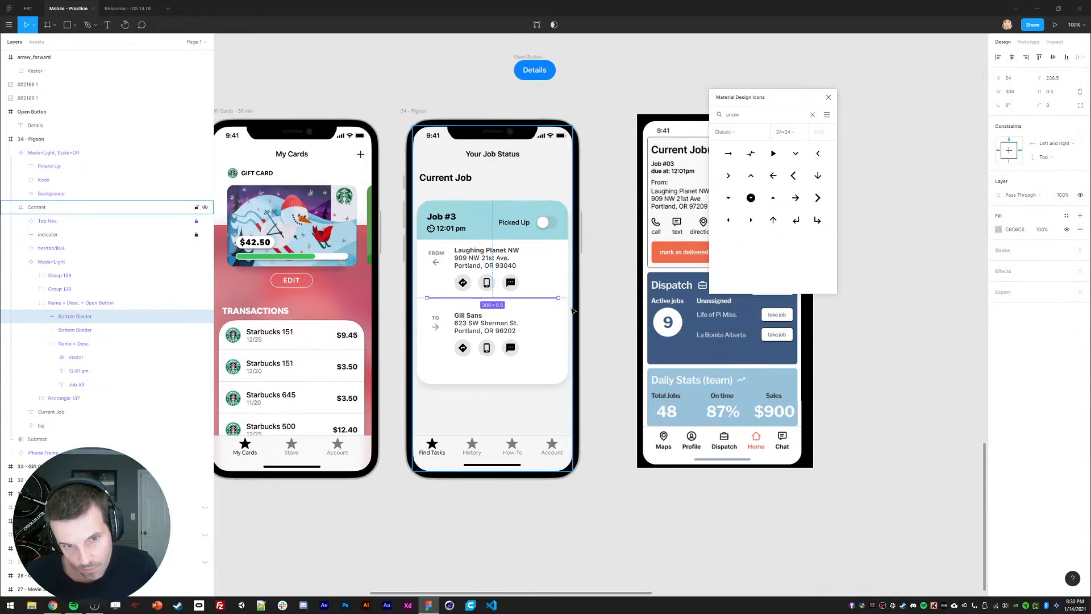
ctrl+click(484, 258)
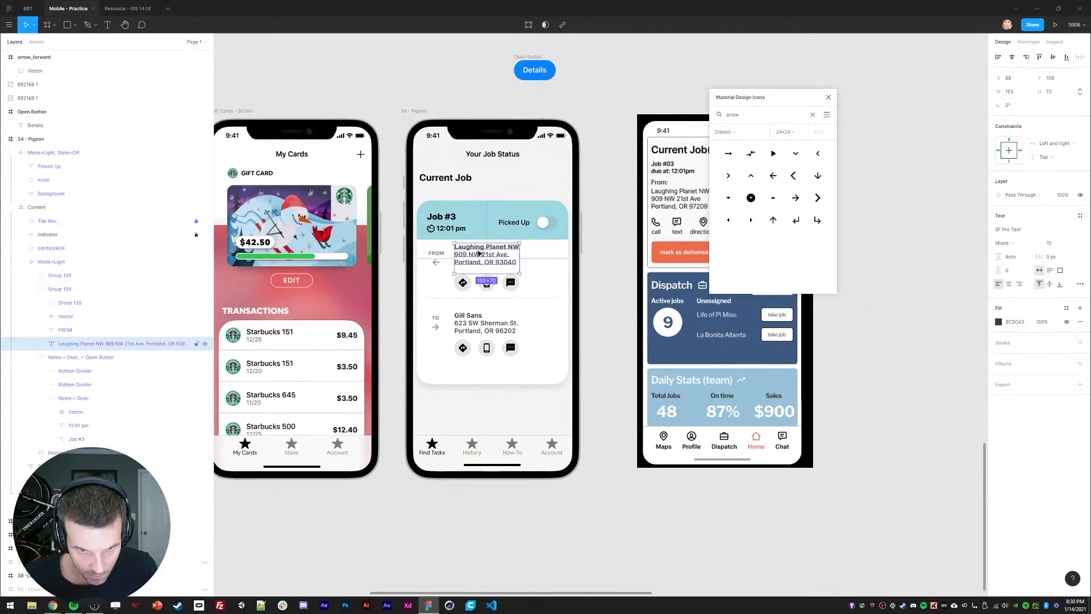
drag(470, 325, 471, 318)
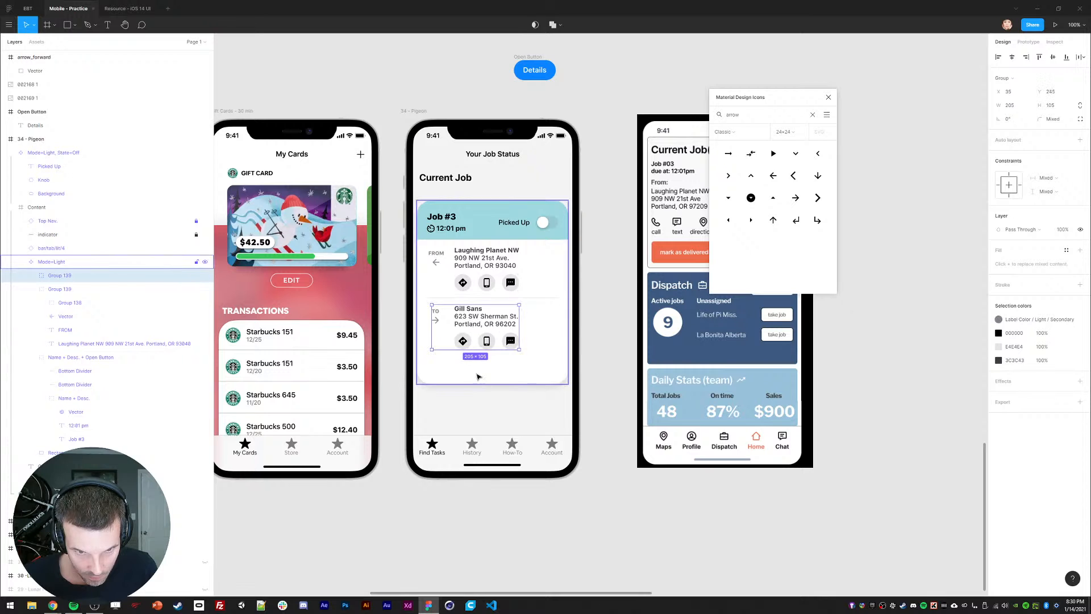
click(633, 378)
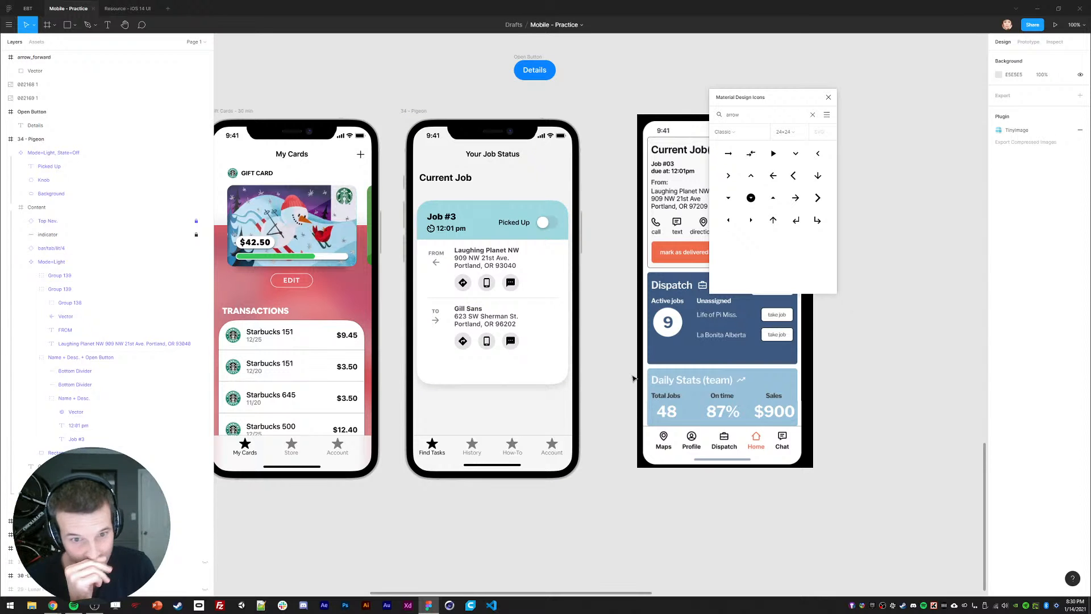
drag(771, 100, 937, 110)
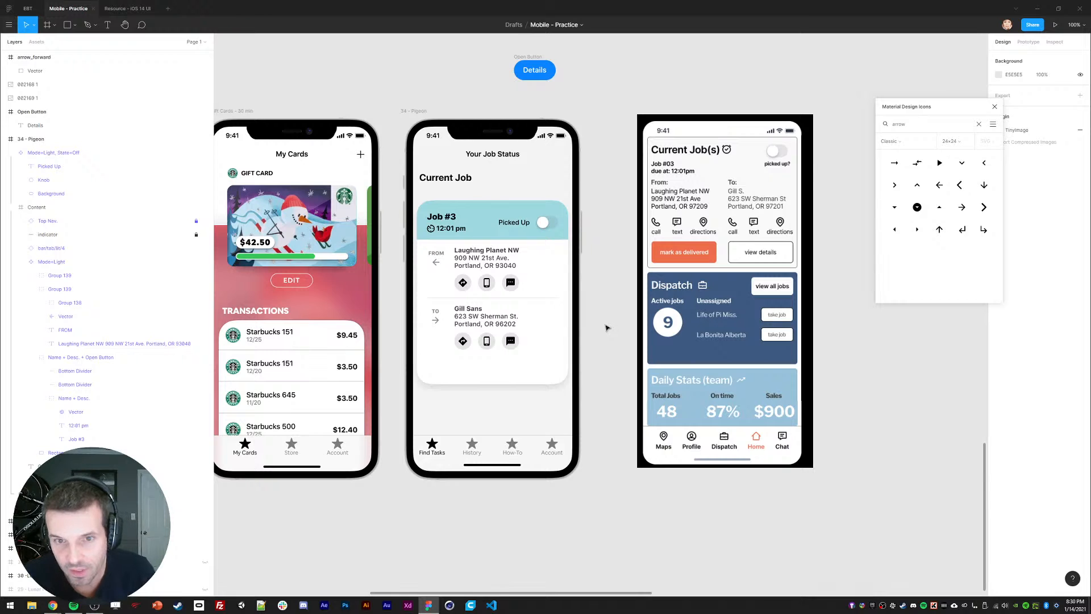
Step: Change the Details button label to Delivered
scroll(609, 336, left, 1)
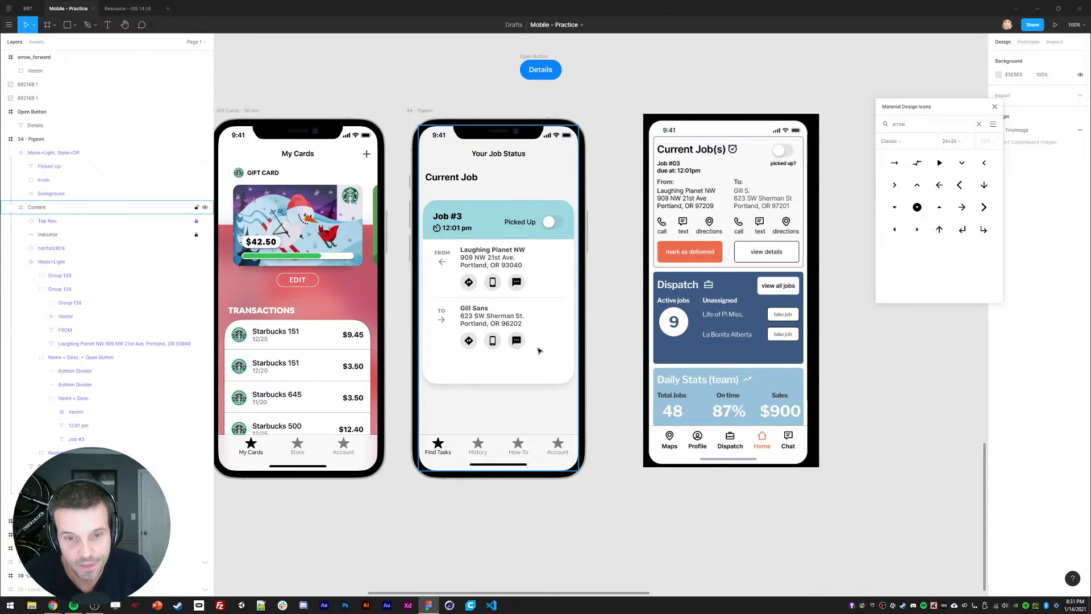
scroll(571, 367, down, 1)
click(539, 66)
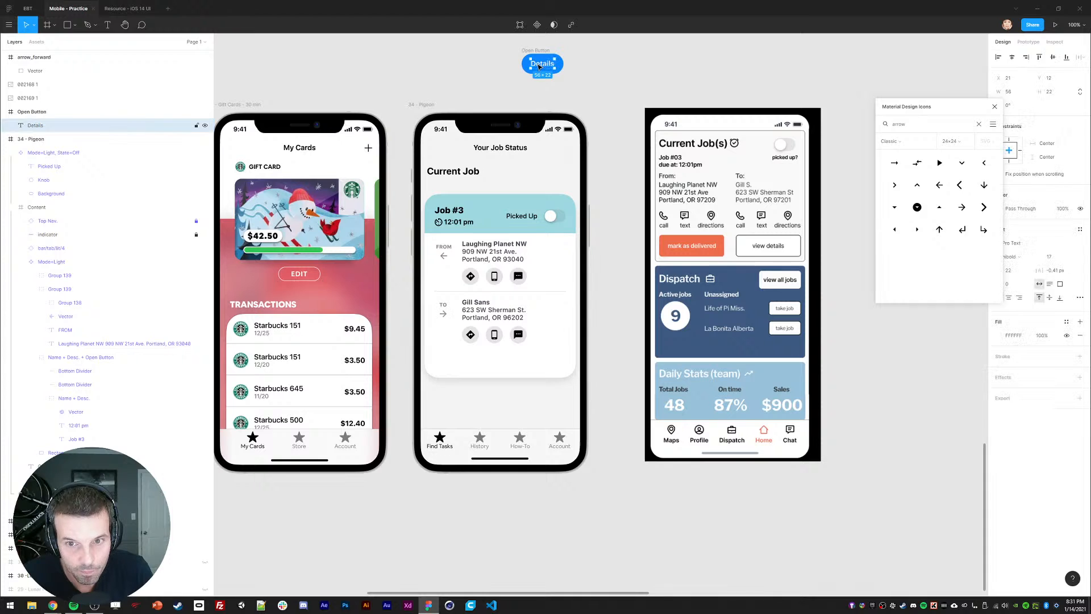
double_click(538, 65)
text(Mark)
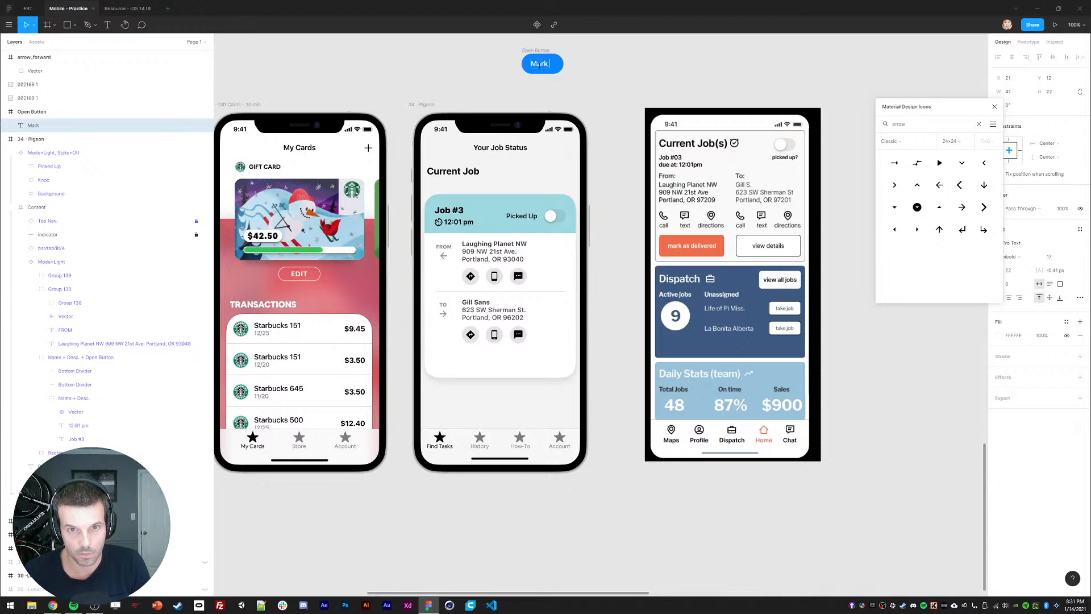
text( a)
key(ctrl+a)
text(Deliv)
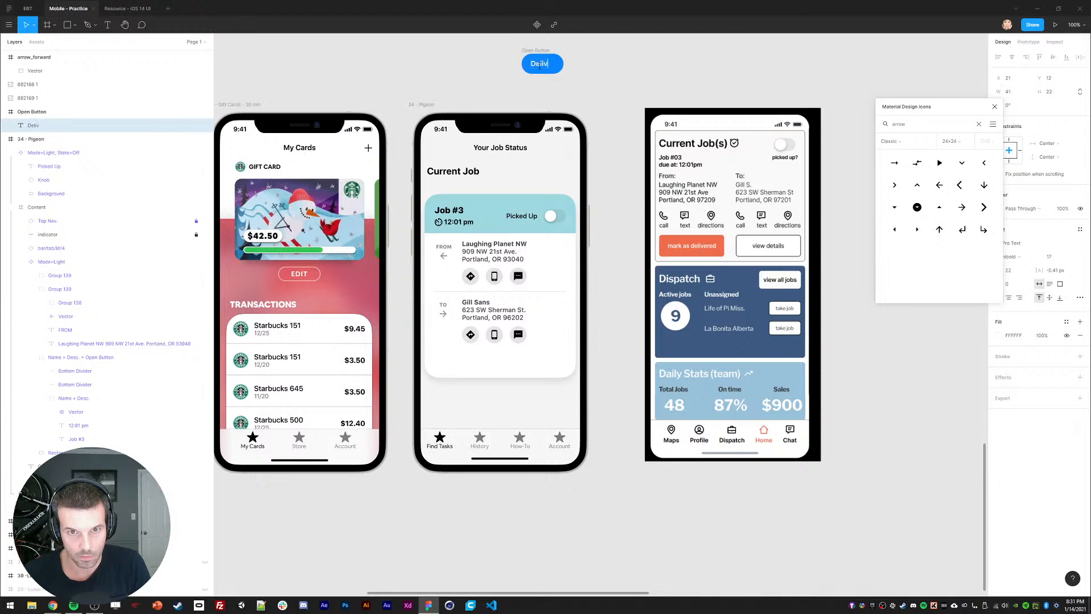
text(ered)
key(Escape)
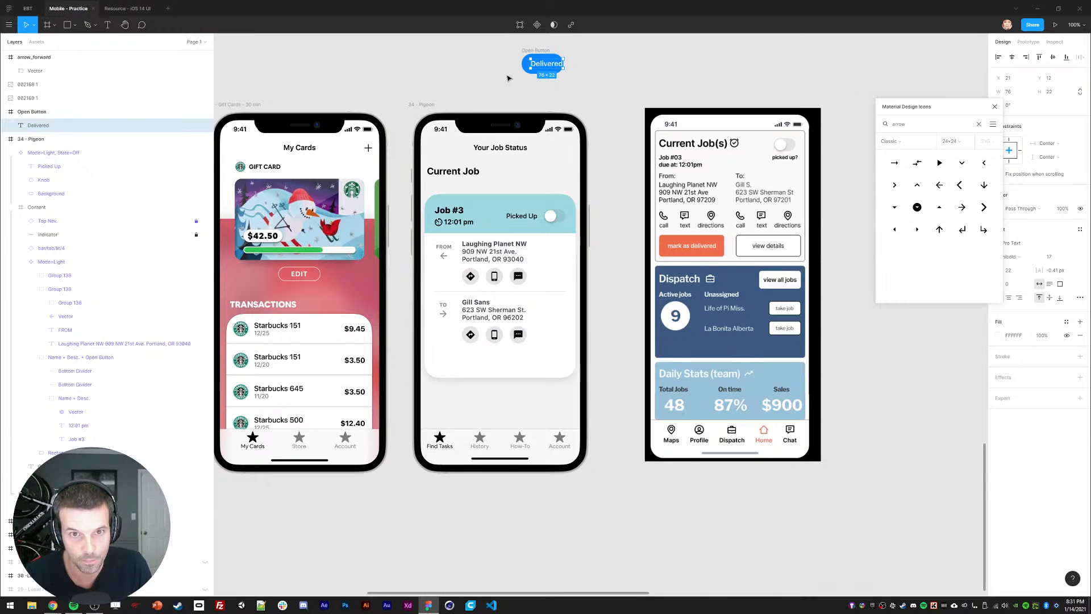
key(Escape)
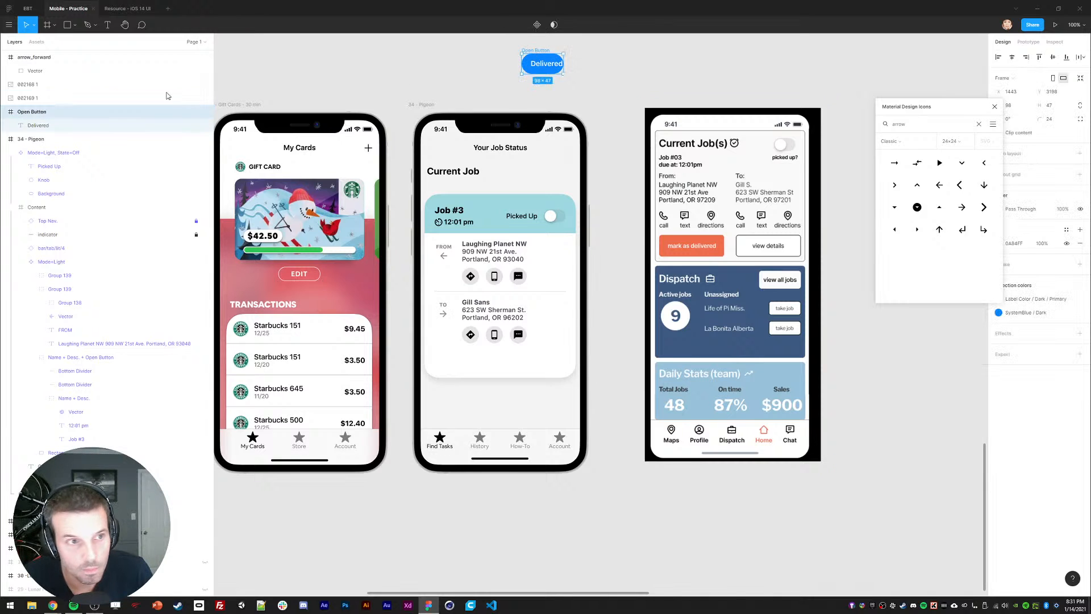
Step: Widen the Delivered button to 124 and move it into the Pigeon job card
drag(564, 64, 575, 64)
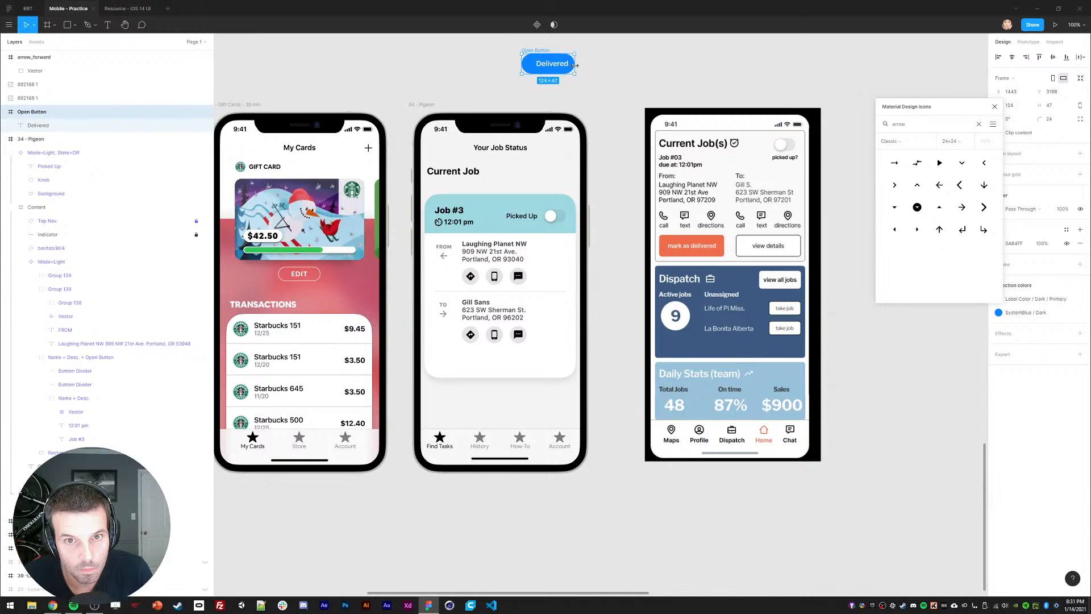
click(546, 65)
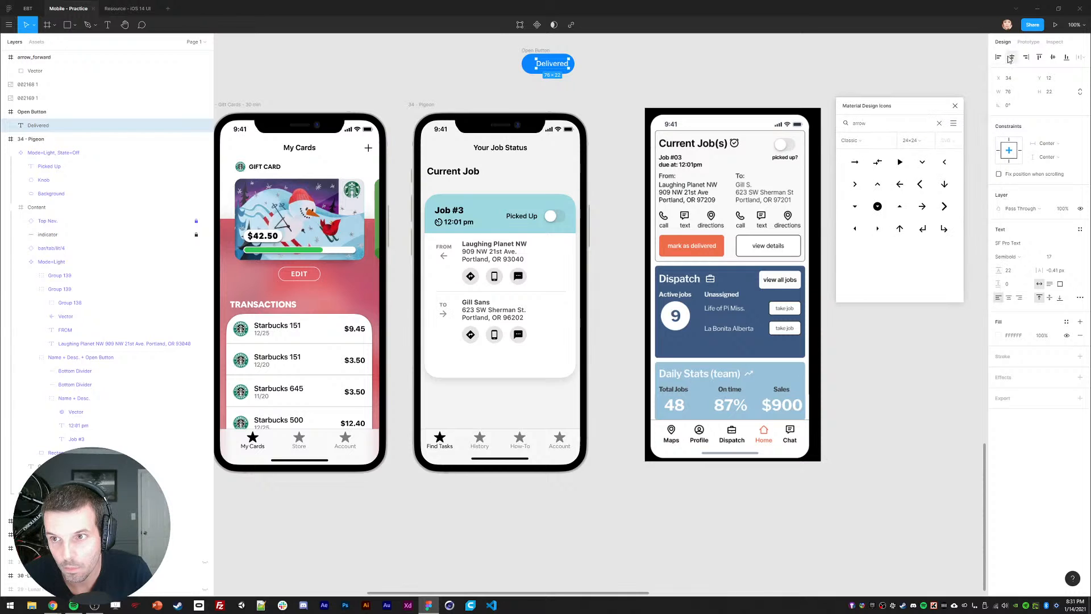
click(479, 54)
drag(526, 52, 482, 352)
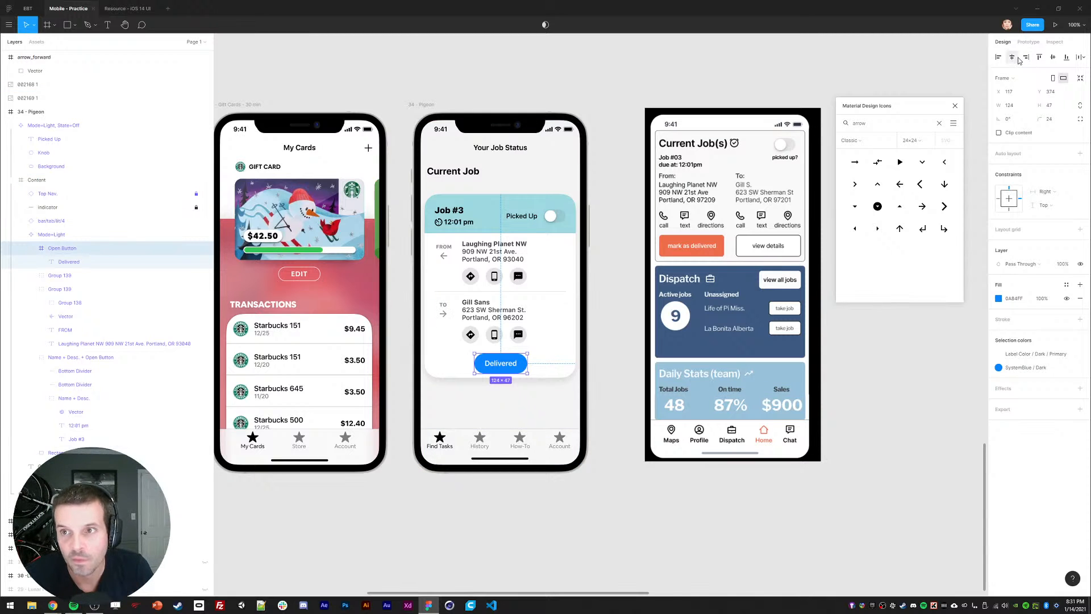
drag(483, 372, 483, 368)
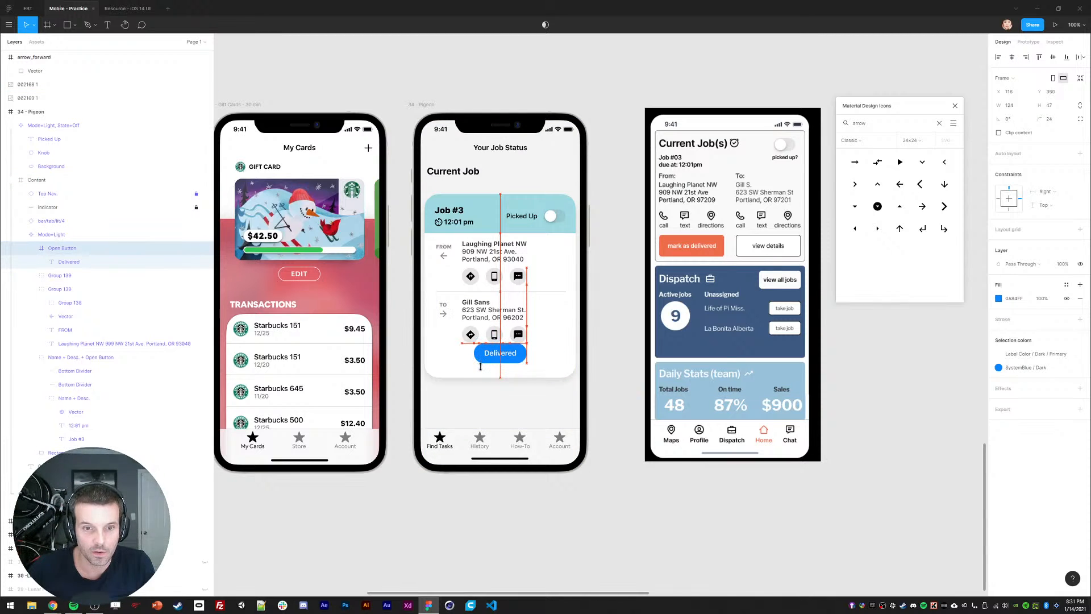
key(shift+Down)
key(shift+Down)
key(shift+Down)
key(shift+Down)
key(shift+Down)
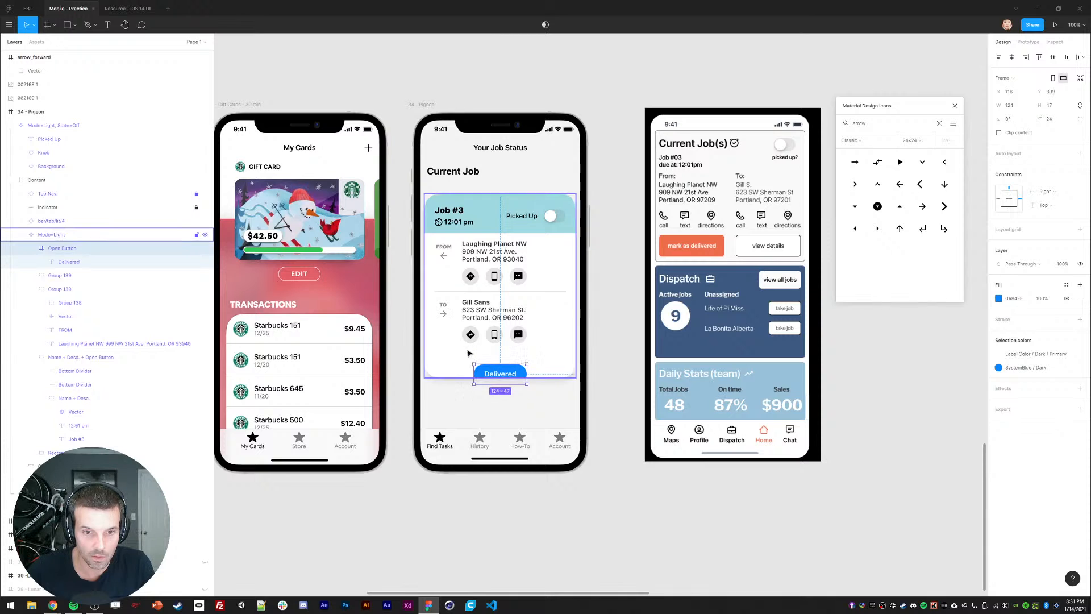
key(shift+Up)
Step: Move the divider below the TO address and fit the Delivered button just beneath it
click(460, 291)
key(ctrl+d)
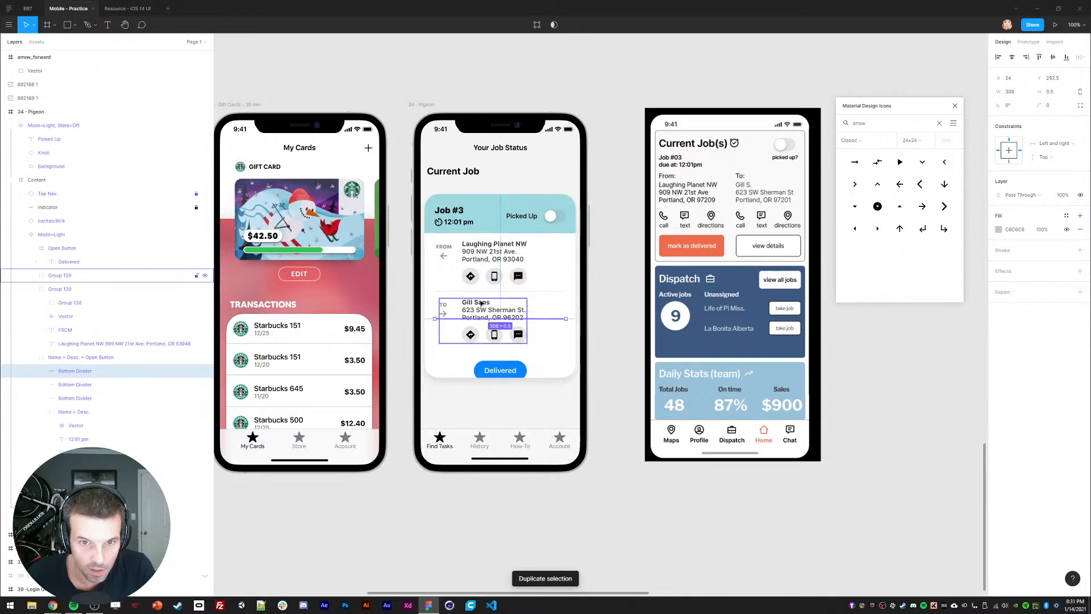
key(Delete)
click(462, 291)
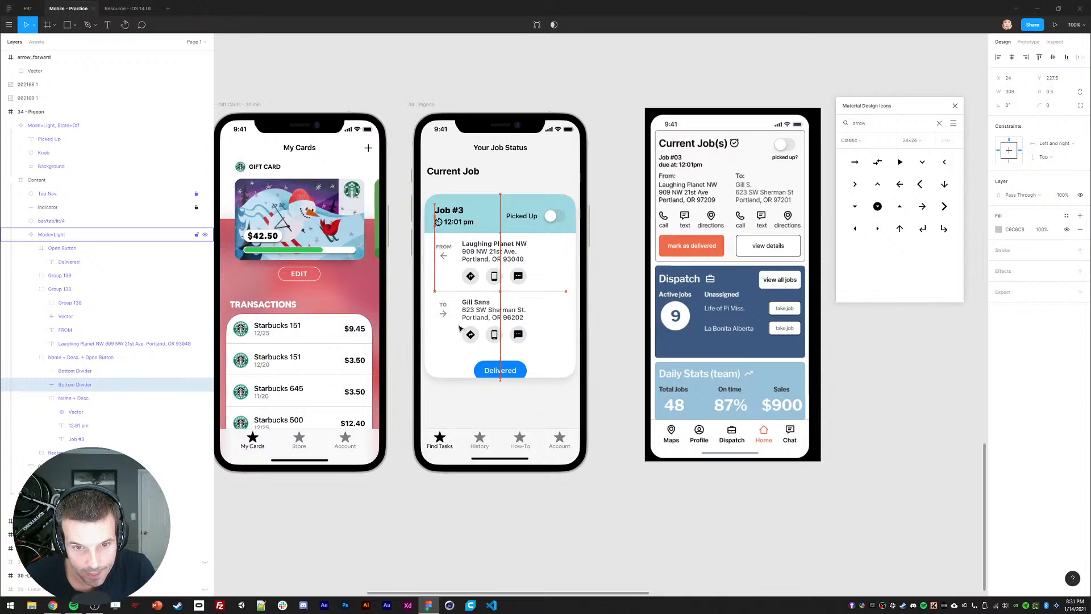
key(shift+Down)
key(shift+Down)
key(shift+Down)
key(shift+Down)
key(shift+Down)
key(shift+Down)
key(shift+Down)
key(shift+Down)
key(shift+Down)
key(shift+Down)
key(shift+Down)
key(shift+Down)
key(shift+Down)
key(shift+Down)
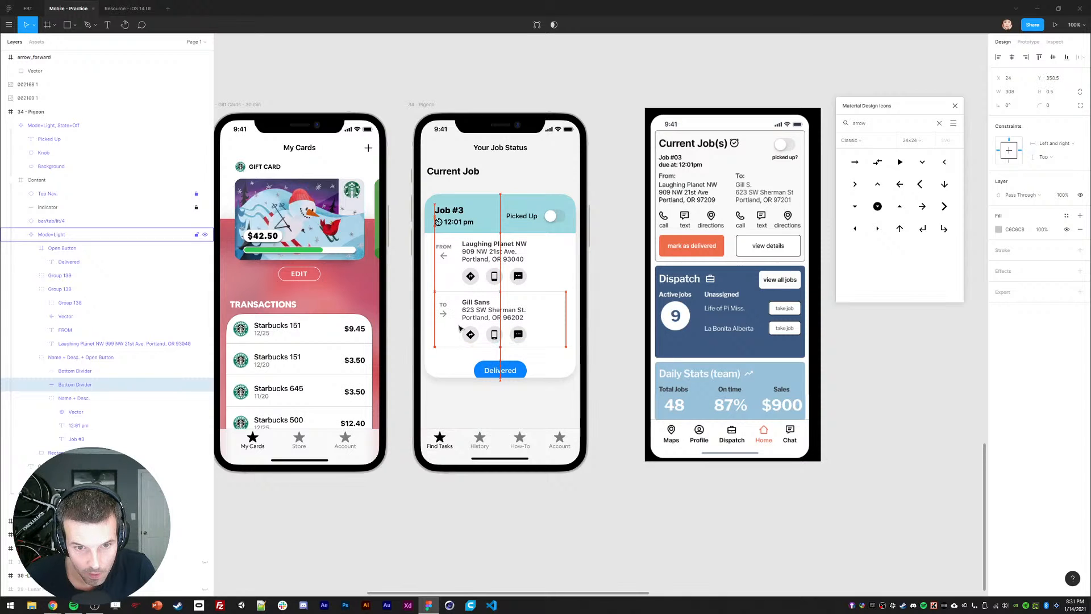
click(492, 379)
drag(493, 379, 492, 369)
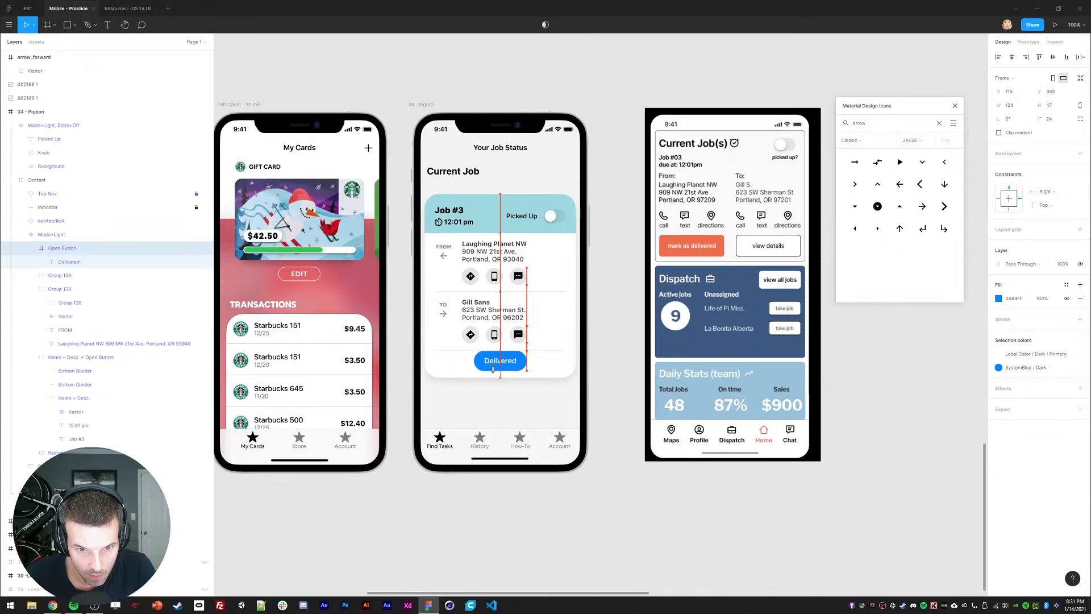
key(shift+Down)
key(shift+Down)
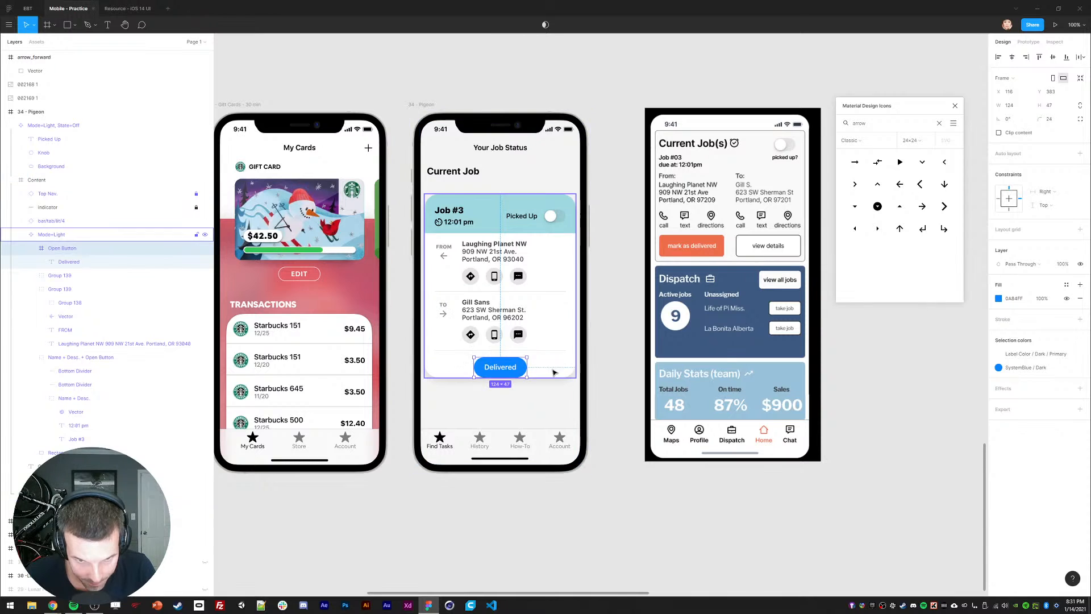
click(554, 367)
Step: Keep the card height at 431 and group the TO and FROM labels each with its arrow
key(shift+Up)
key(shift+Up)
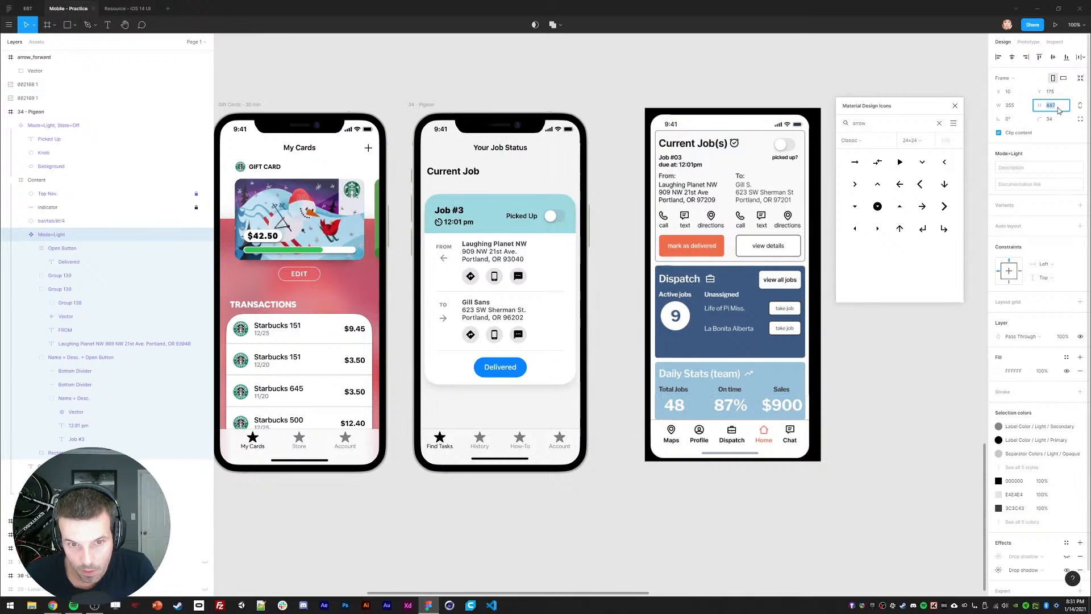
key(ctrl+z)
ctrl+click(446, 314)
key(ctrl+g)
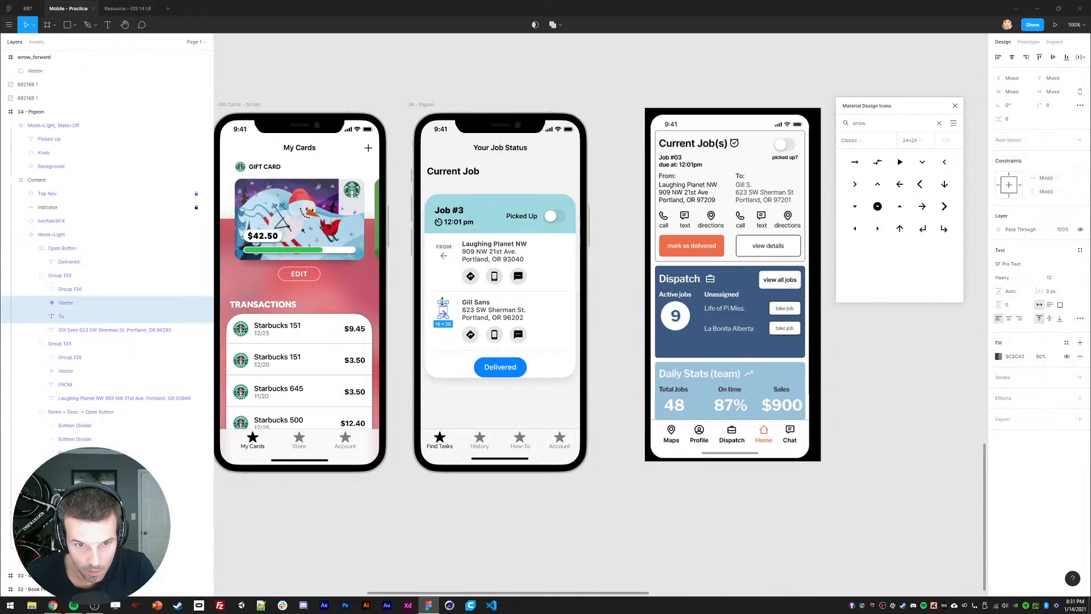
double_click(443, 254)
shift+click(443, 248)
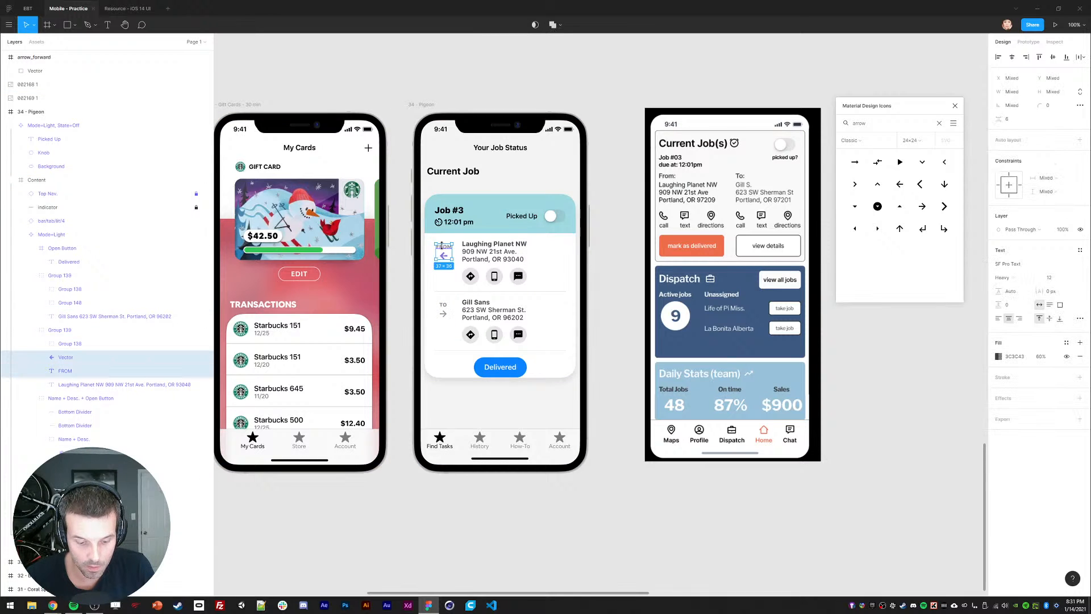
key(ctrl+g)
key(Escape)
key(Escape)
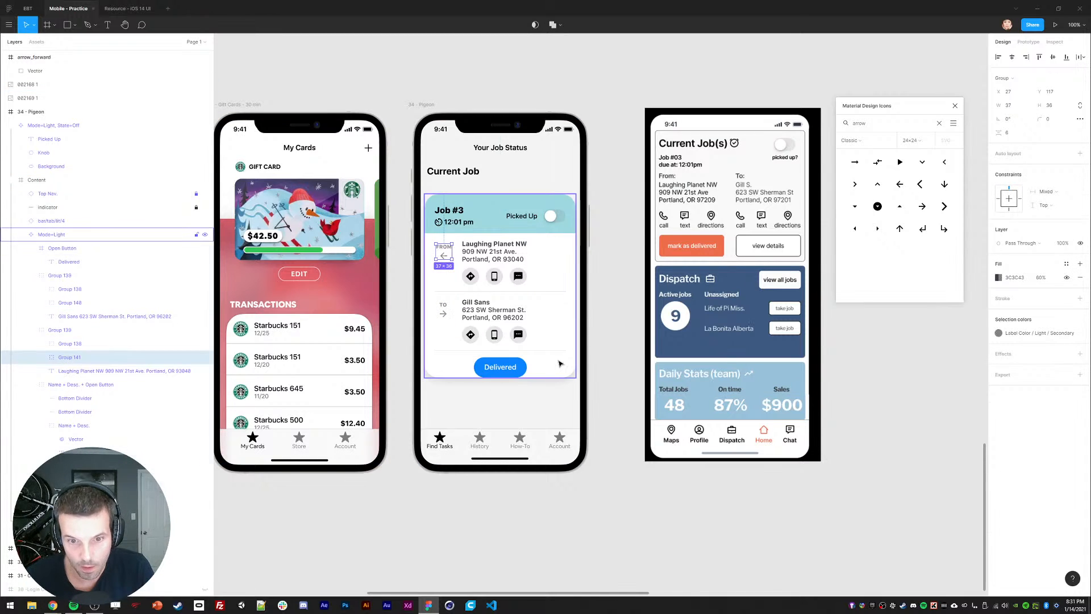
click(460, 519)
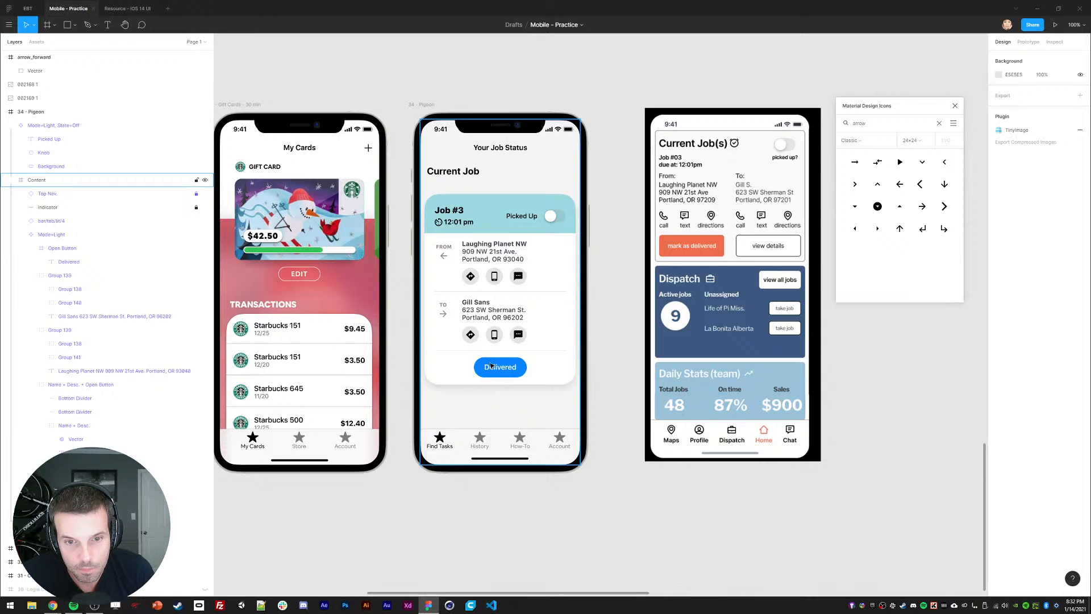
drag(519, 290, 515, 294)
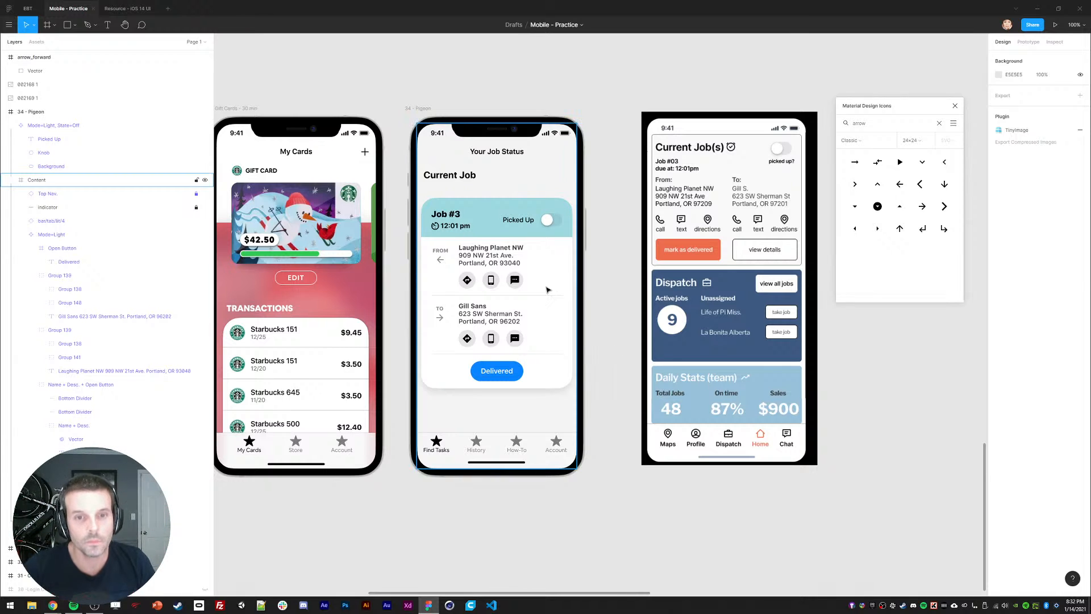
Step: Zoom out and pan across the mockups to re-centre the Pigeon card
scroll(593, 157, down, 1)
drag(593, 158, 315, 483)
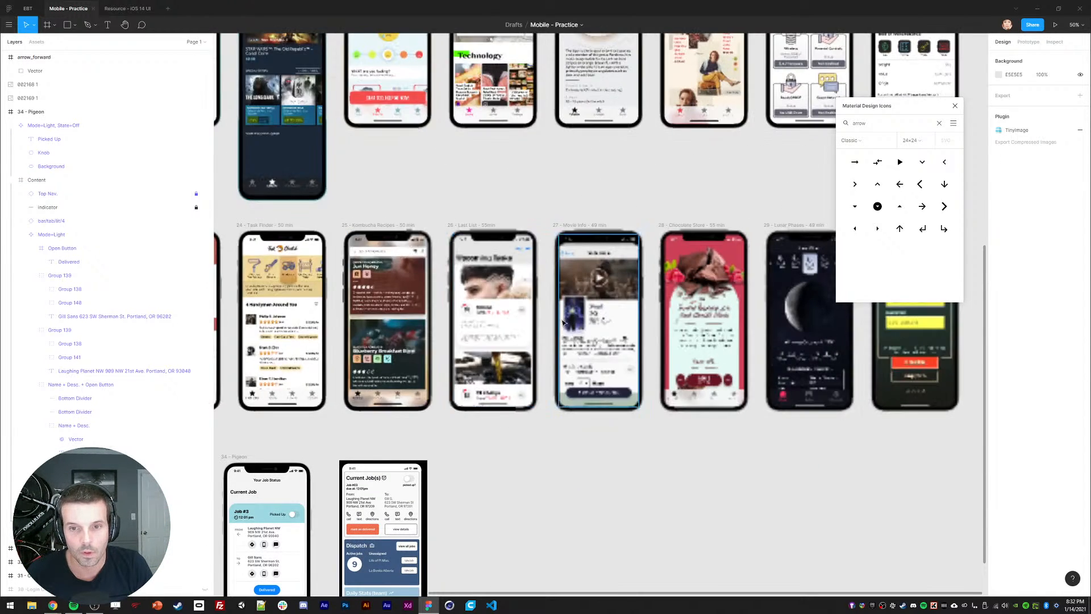
drag(617, 318, 600, 403)
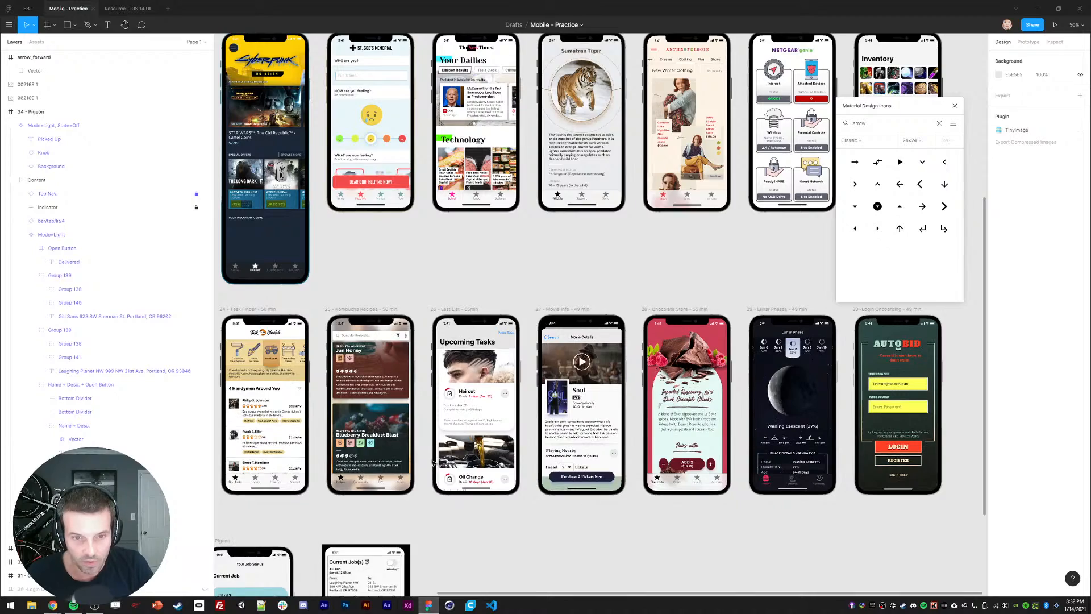
drag(282, 544, 628, 240)
scroll(618, 318, up, 1)
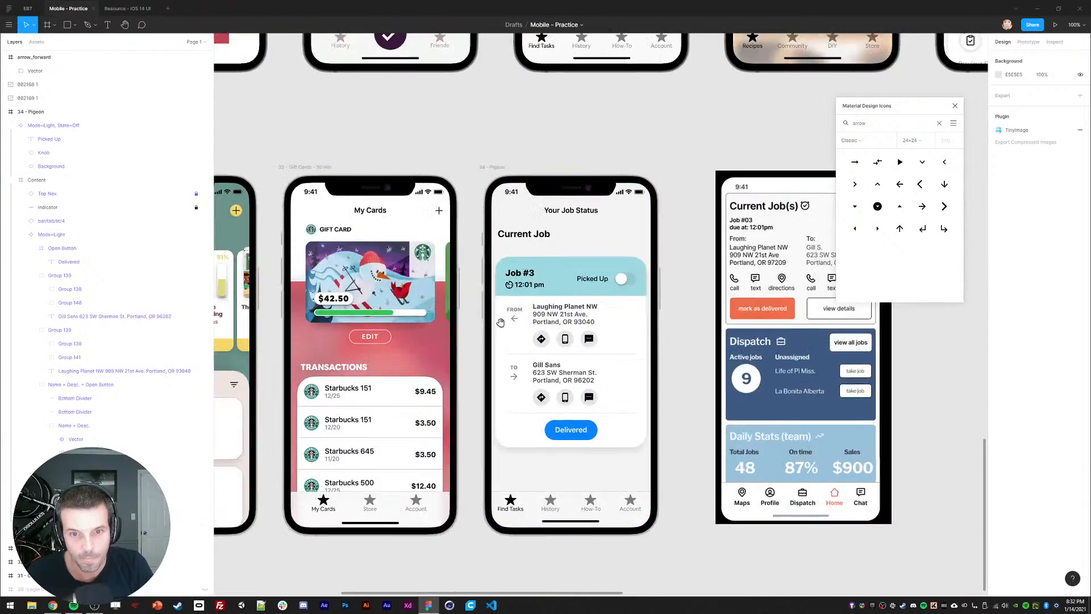
drag(618, 318, 527, 331)
Step: Change the Job #3 heading's font weight from Heavy to Medium
click(409, 278)
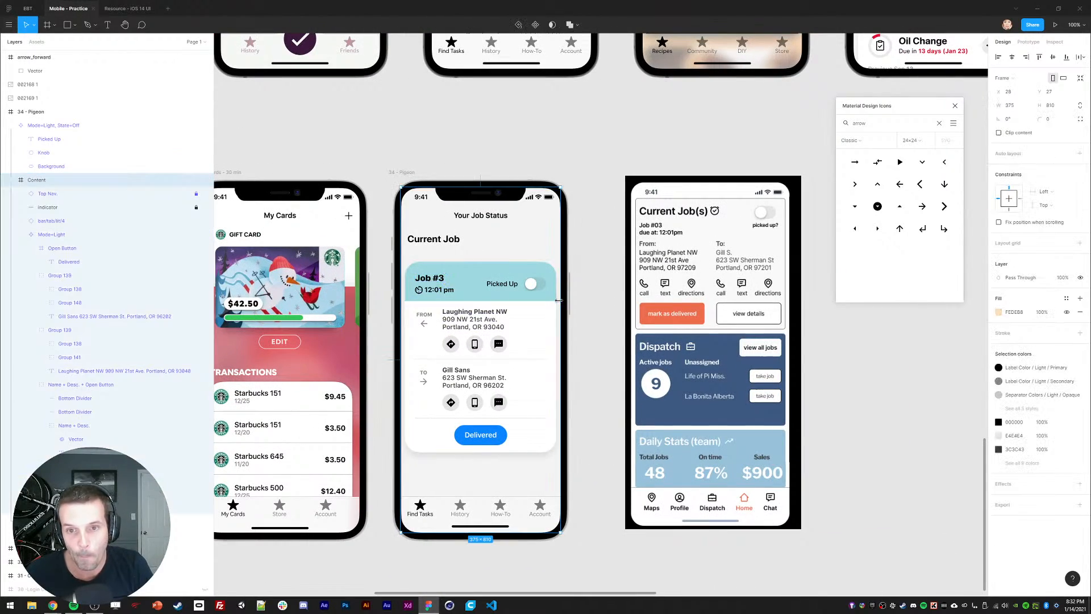
double_click(423, 278)
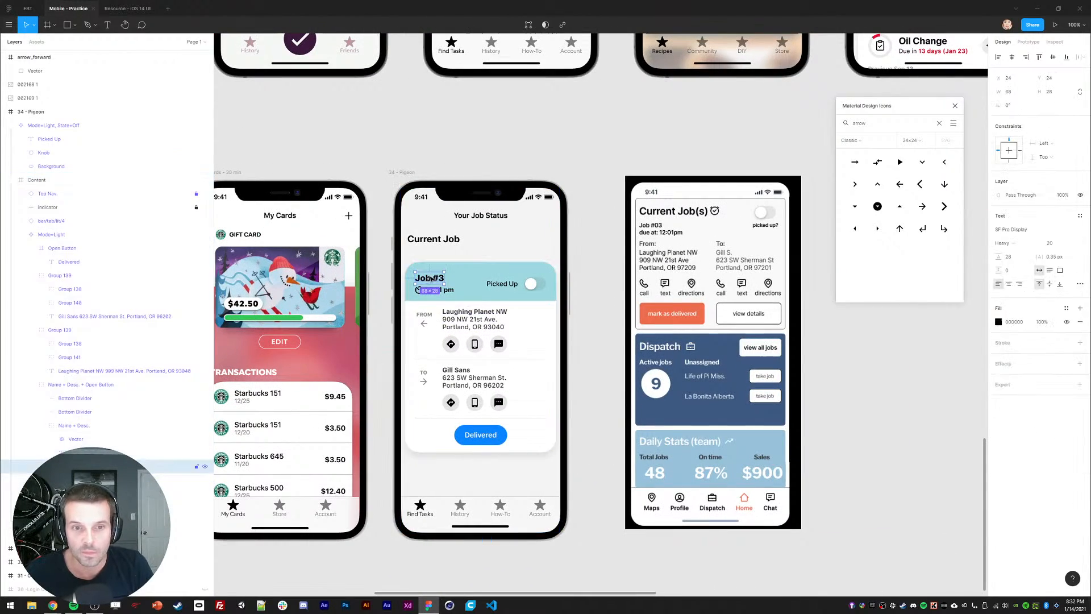
click(445, 132)
double_click(432, 281)
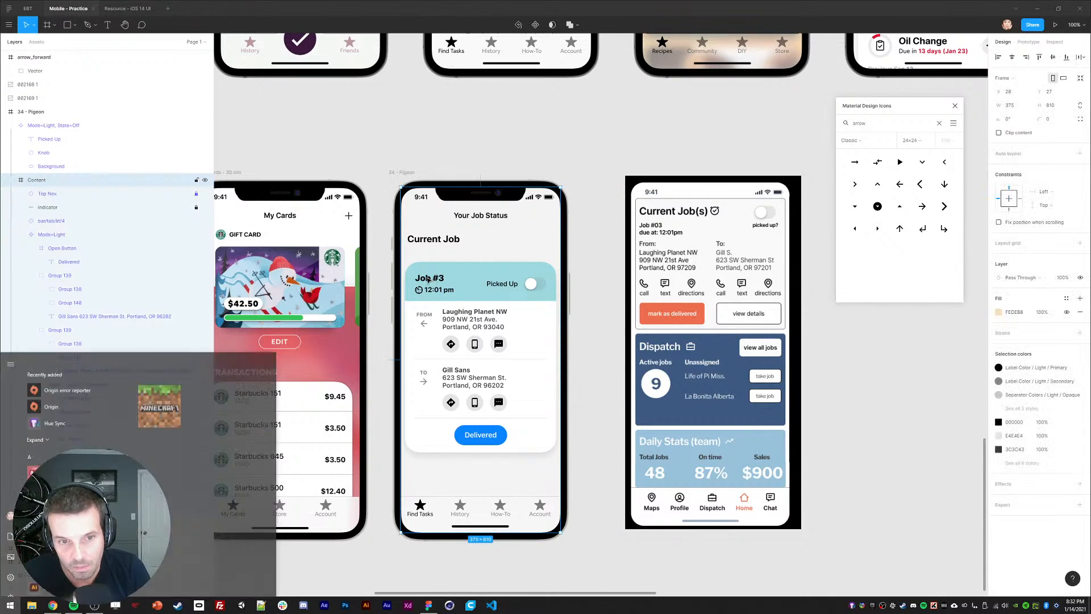
click(999, 248)
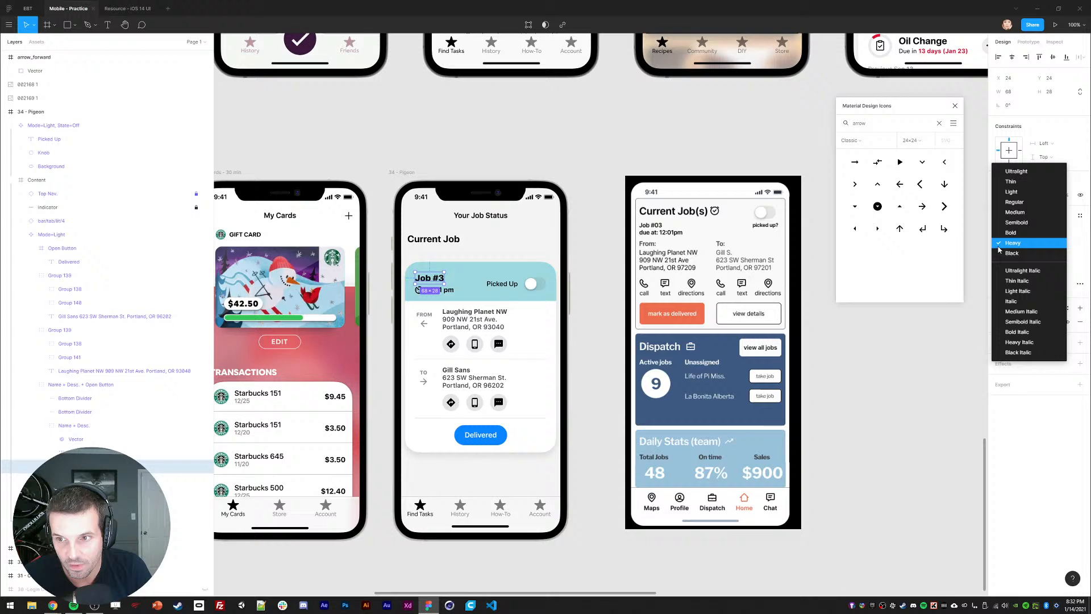
click(1014, 212)
click(384, 310)
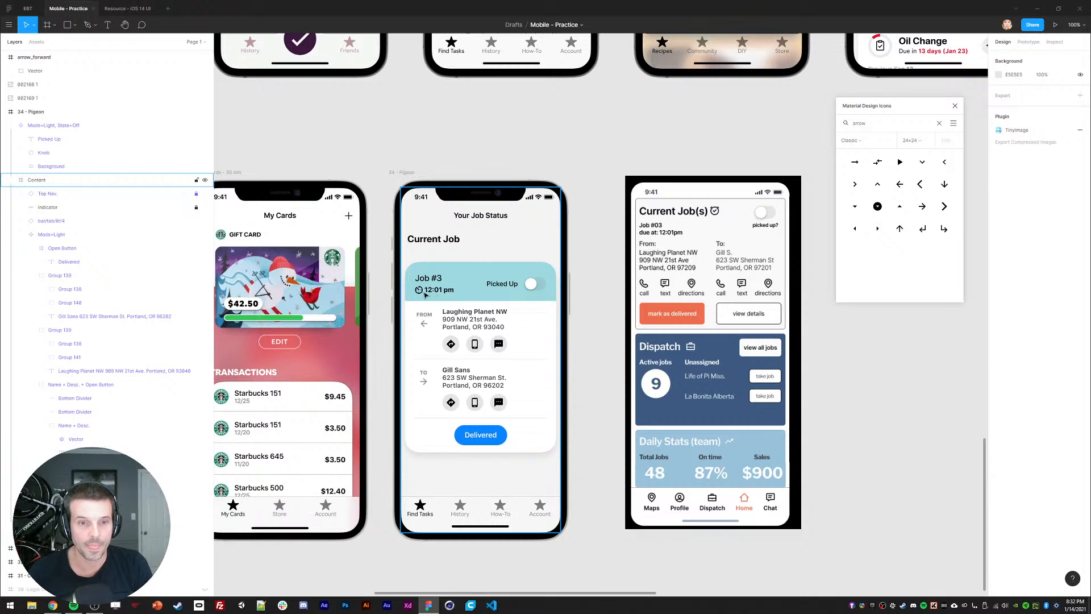
scroll(425, 295, up, 5)
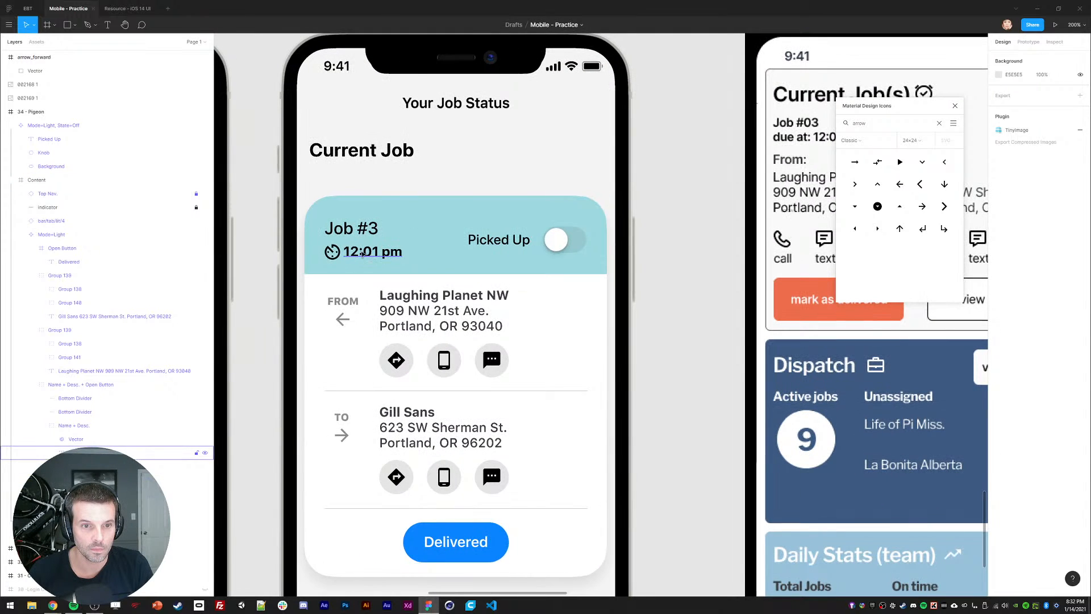
Step: Nudge the Job #3 label up and draw a rectangle beneath it for the time badge
drag(363, 254, 375, 264)
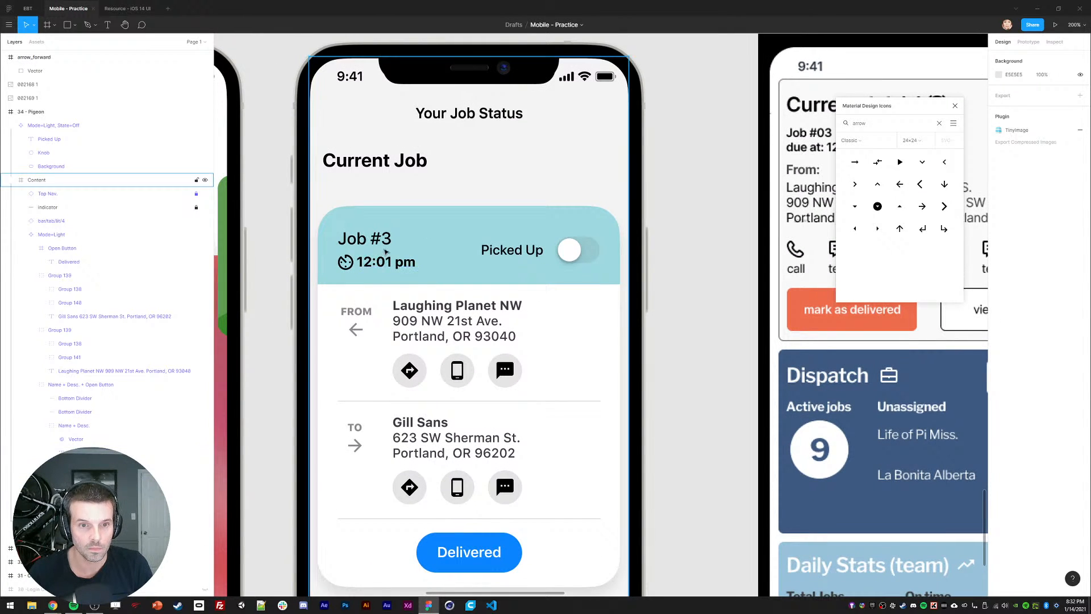
ctrl+click(365, 243)
key(shift+Up)
key(r)
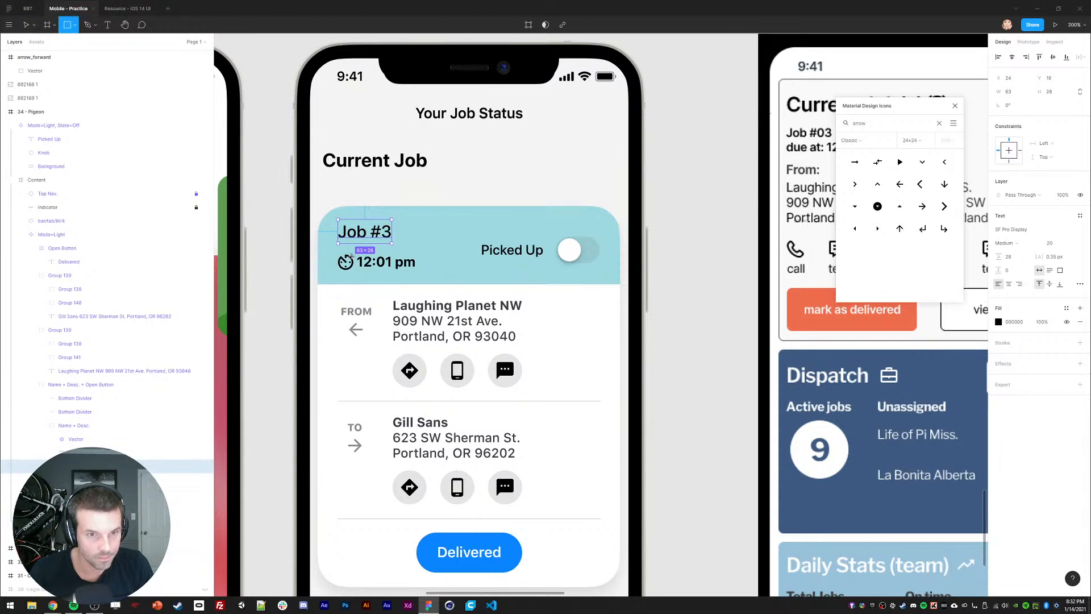
drag(334, 248, 427, 276)
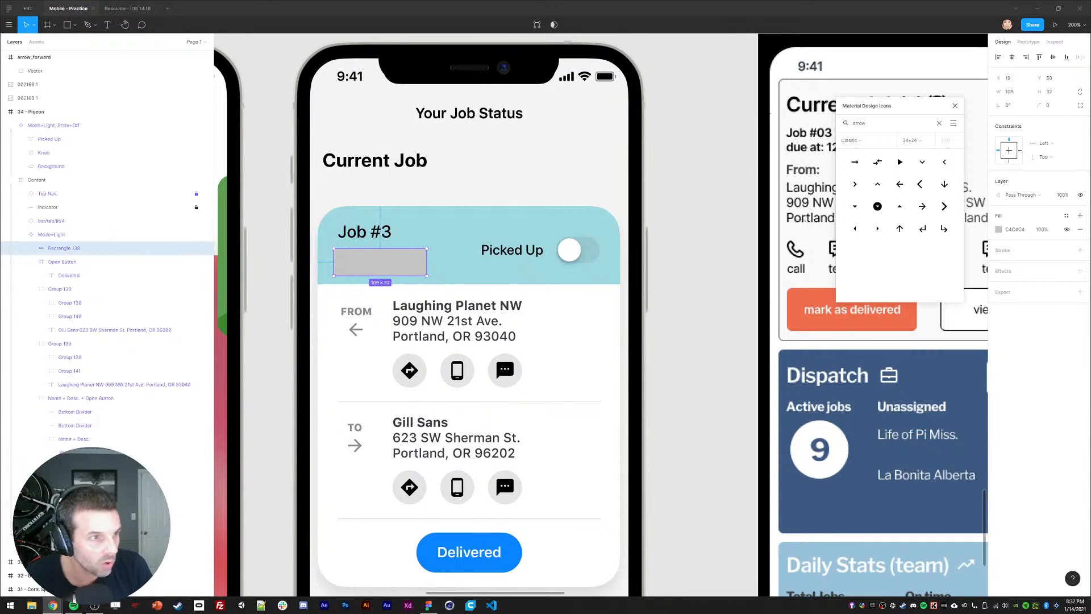
Step: Try a corner radius of 8, then 12, on the new rectangle
click(1049, 105)
text(8)
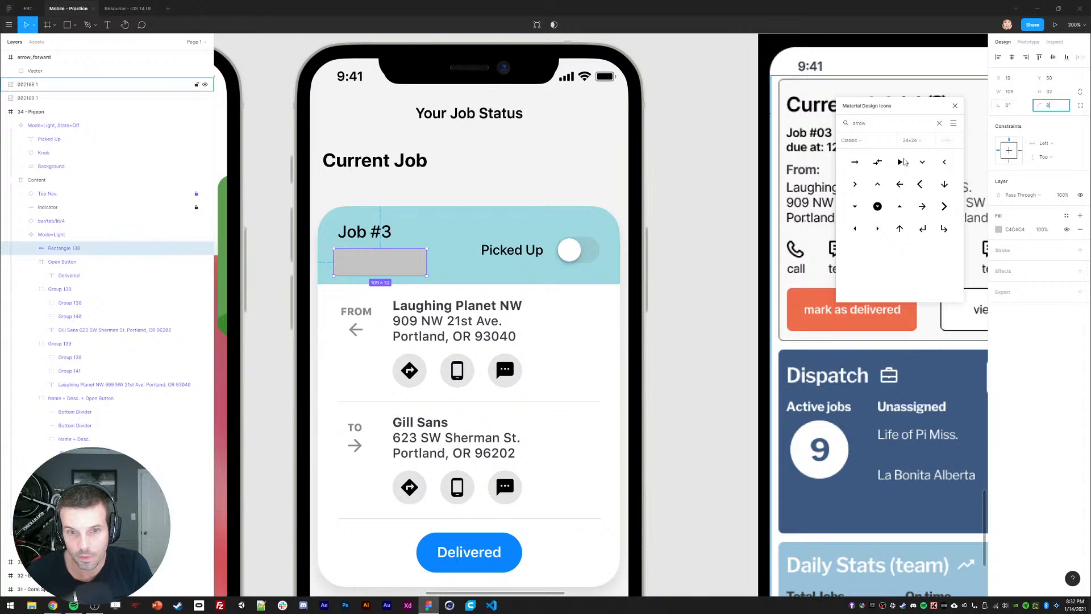
key(Return)
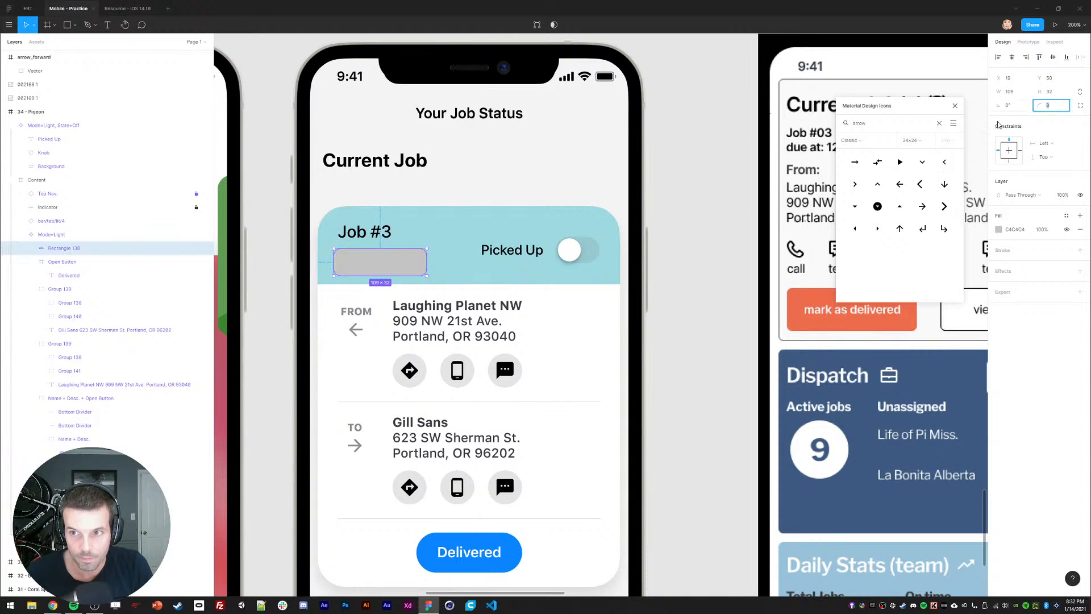
text(12)
key(Return)
key(ctrl+x)
Step: Move the rectangle's layer behind the time text and nudge it down
click(181, 453)
key(ctrl+v)
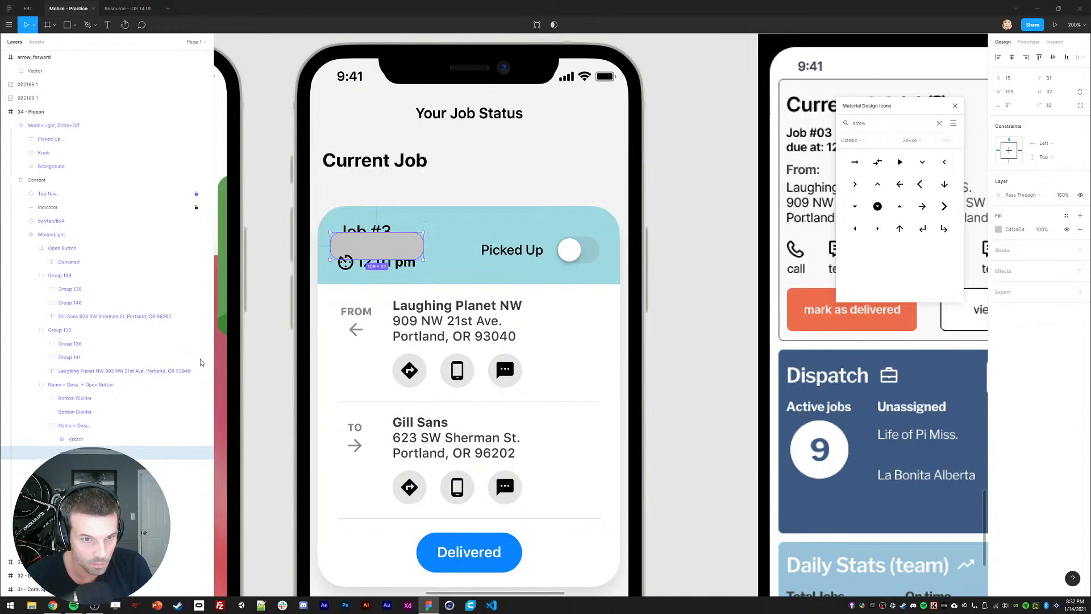
drag(173, 452, 174, 472)
key(shift+Down)
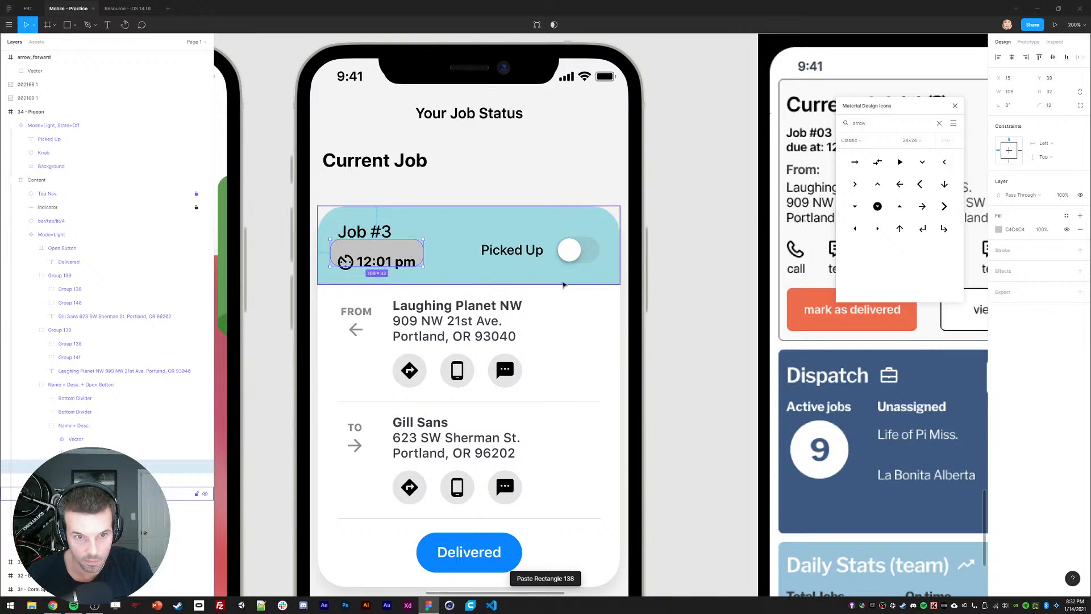
key(shift+Down)
key(Down)
Step: Fill the rectangle white and round it into a pill with corner radius 20
key(i)
click(439, 358)
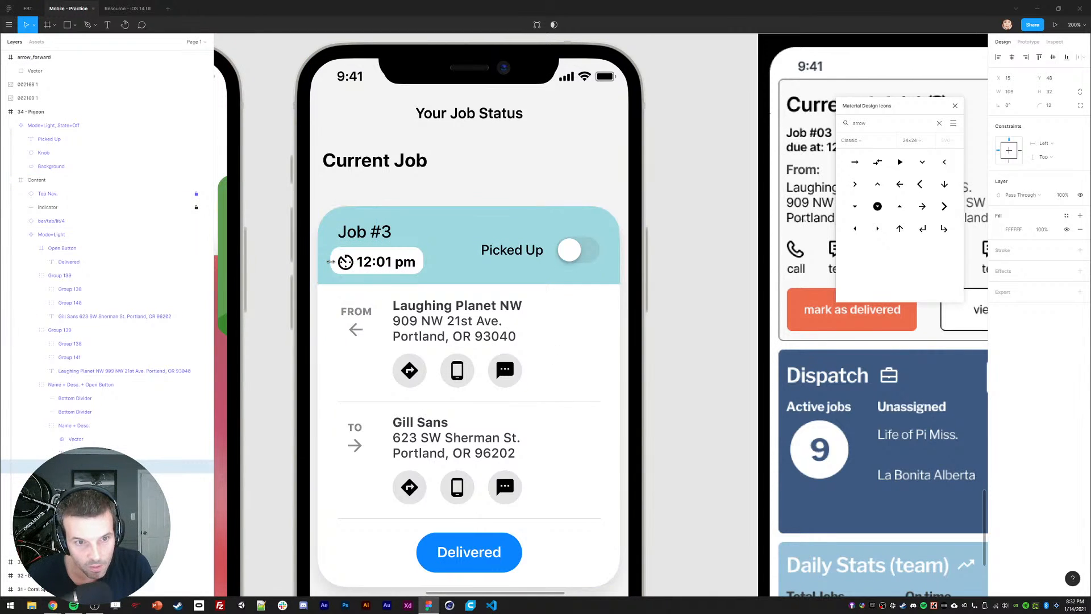
key(Down)
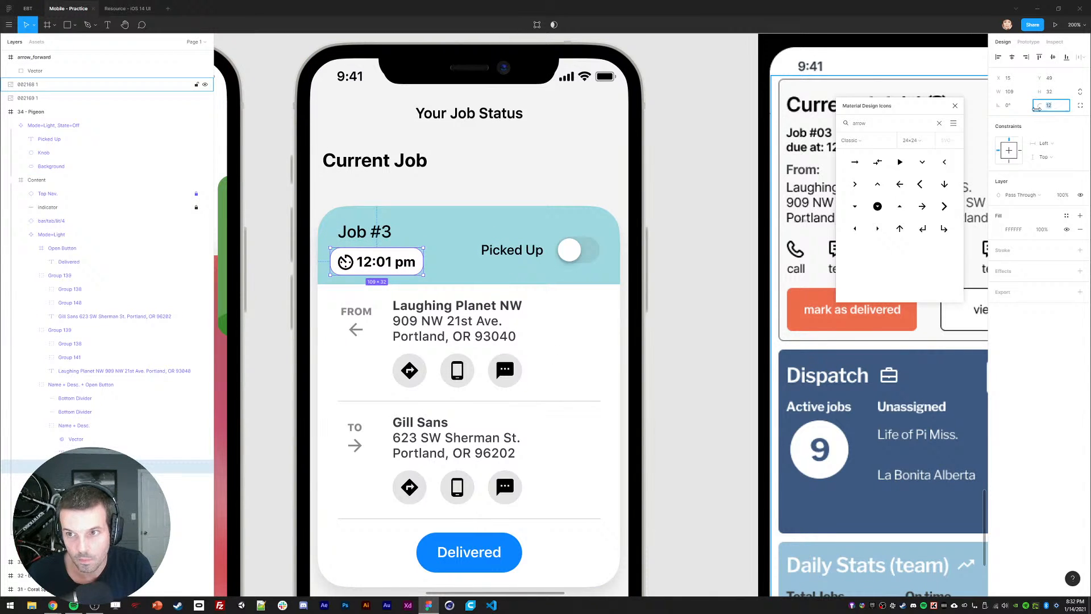
text(20)
key(Return)
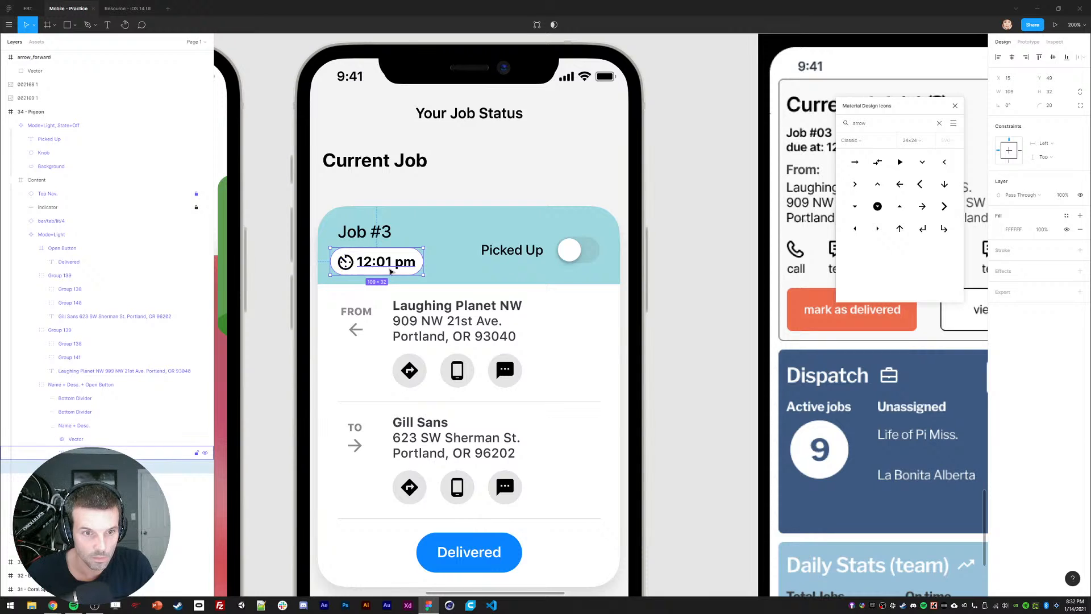
key(shift+Right)
Step: Widen the pill slightly and realign the clock icon and 12:01 pm time inside it
click(1014, 92)
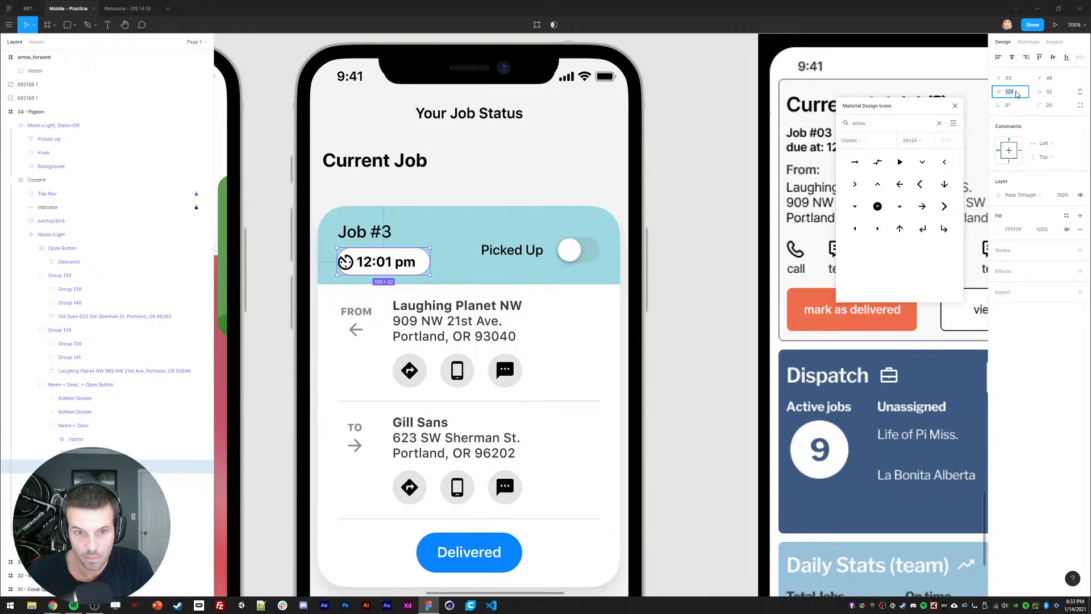
key(shift+Up)
key(shift+Up)
click(346, 262)
shift+click(373, 262)
key(shift+Right)
key(shift+Right)
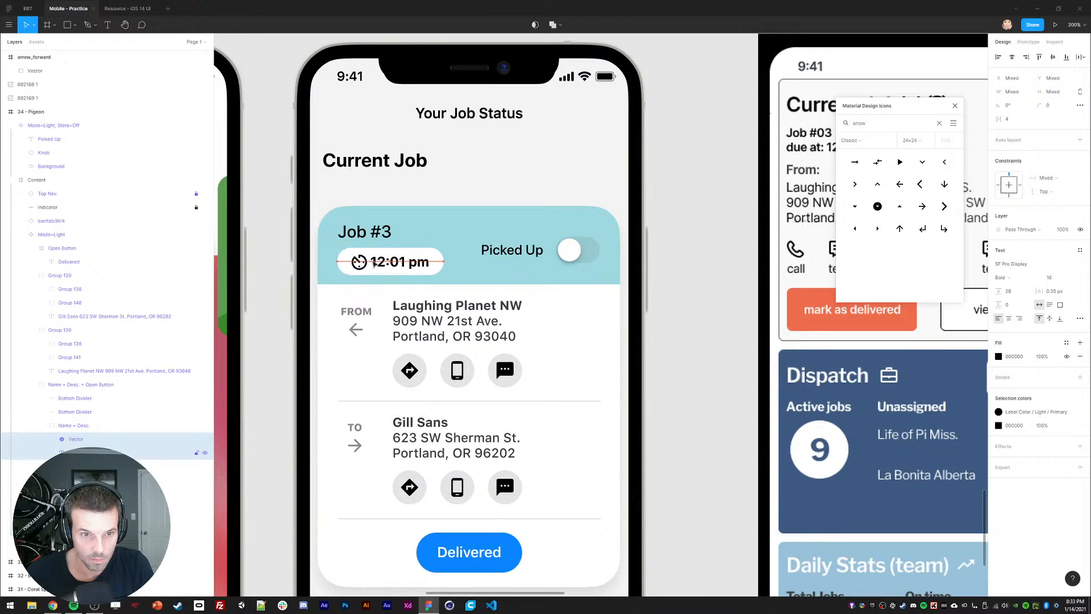
key(shift+Left)
key(Left)
key(Left)
key(Left)
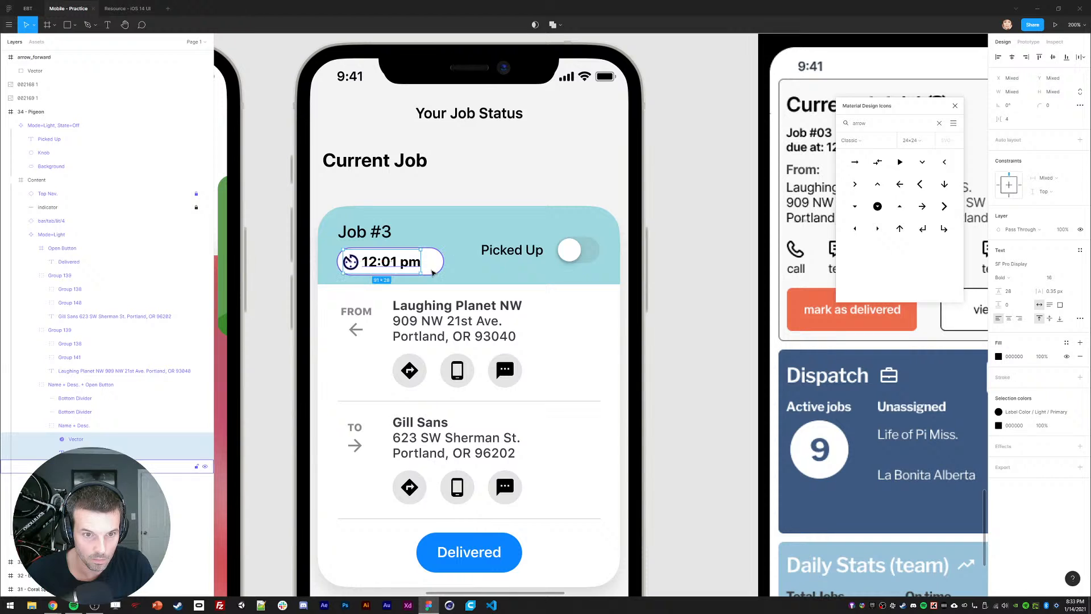
Step: Set the pill width to 105 and zoom back to 100%
click(437, 267)
text(105)
key(Return)
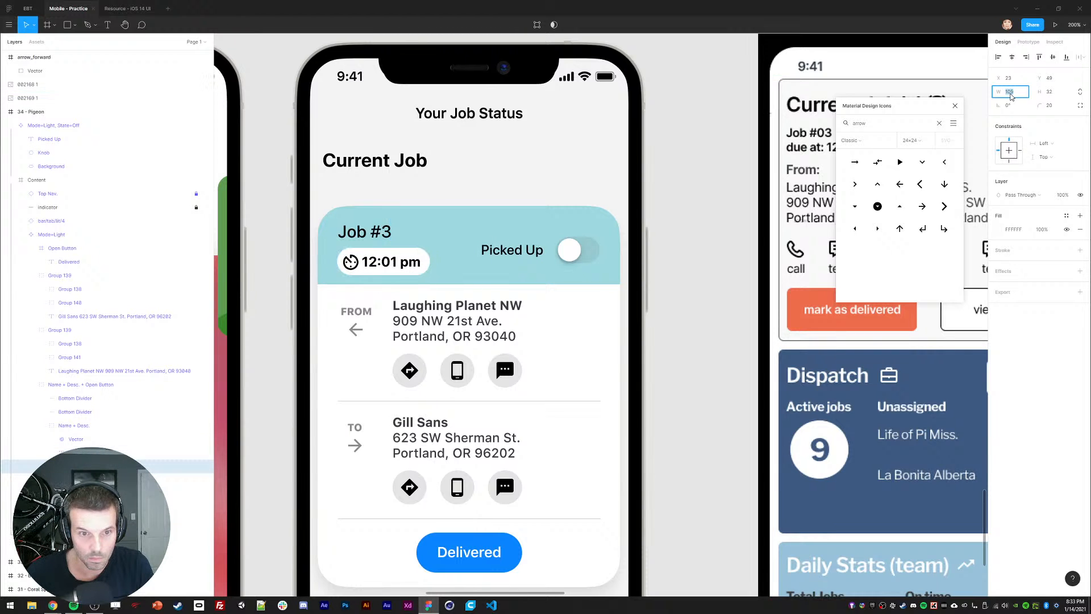
click(702, 299)
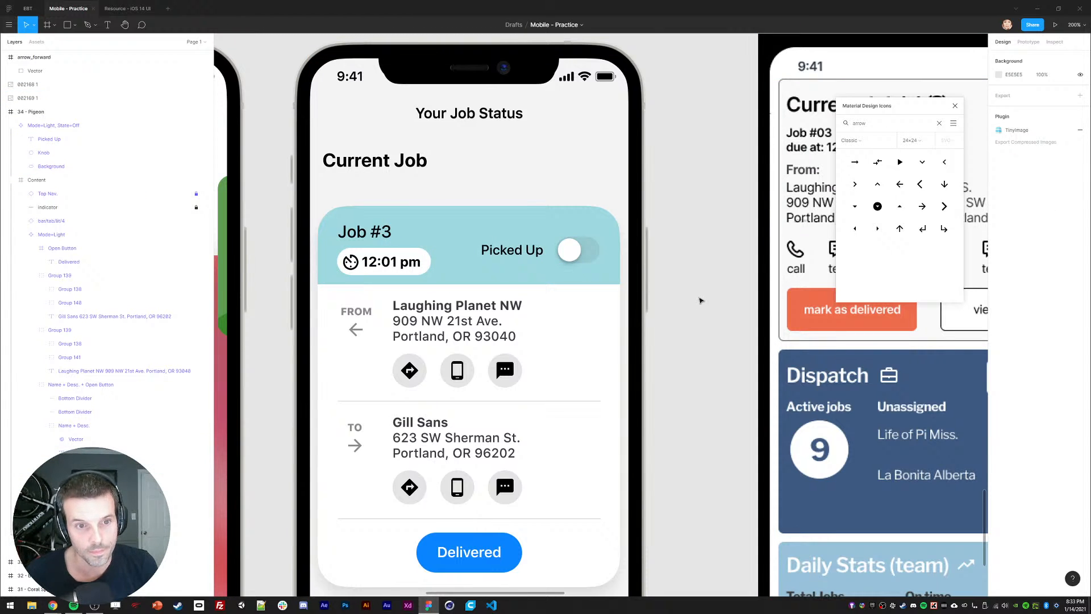
key(minus)
key(minus)
key(plus)
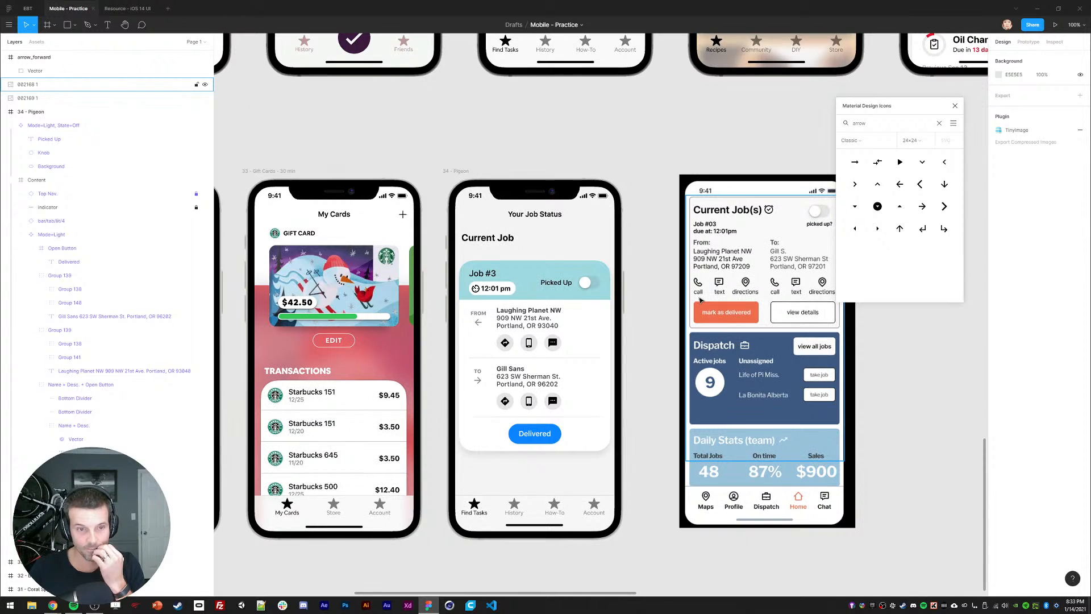
Step: Inspect the Job #3 label, clock icon, time text and white pill layers in the header
drag(659, 326, 640, 307)
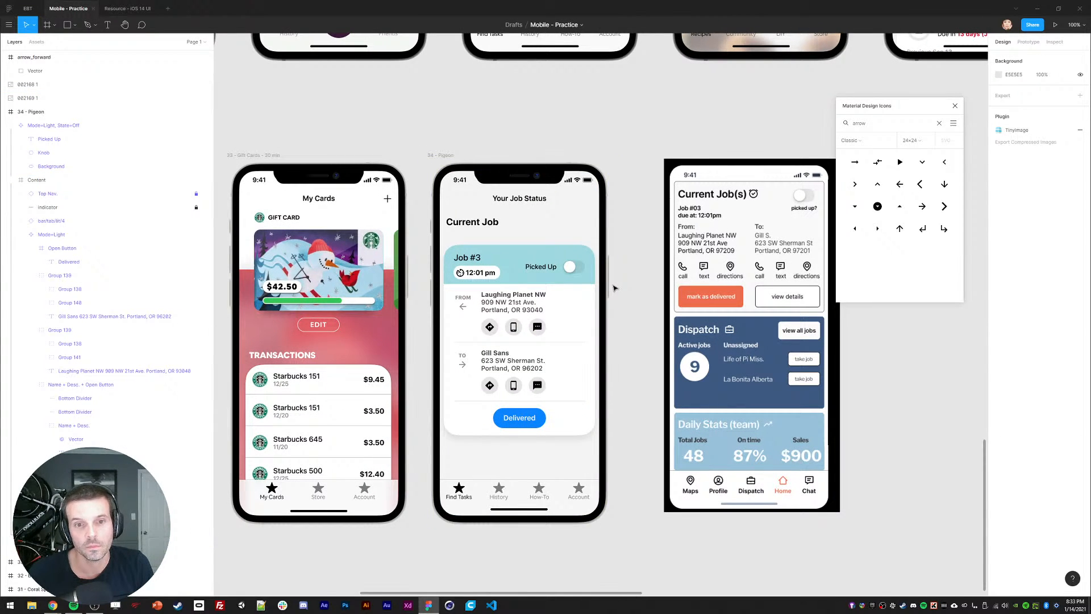
ctrl+click(470, 262)
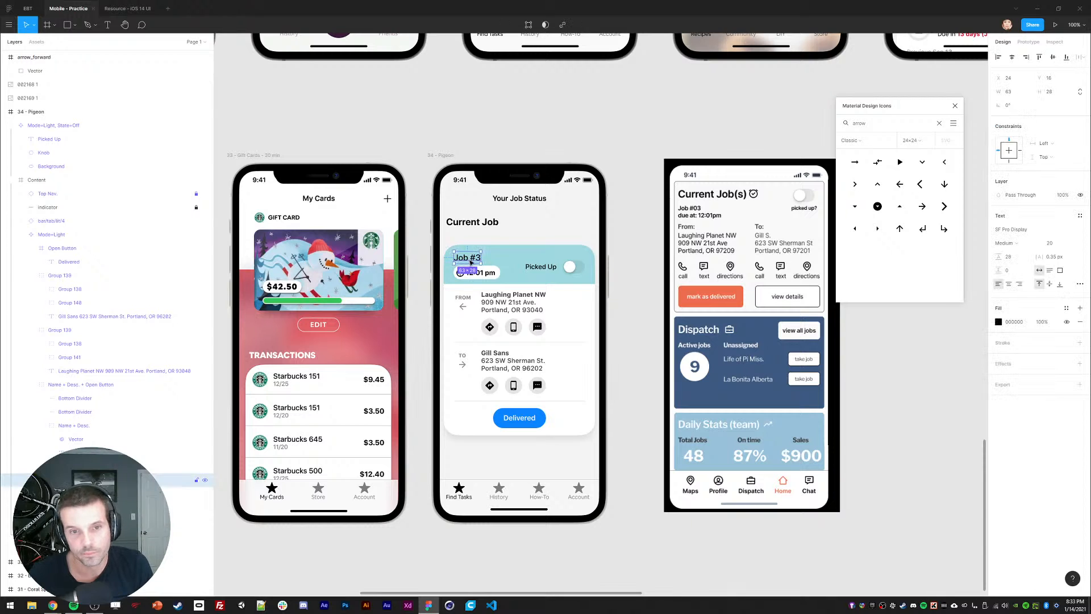
click(460, 278)
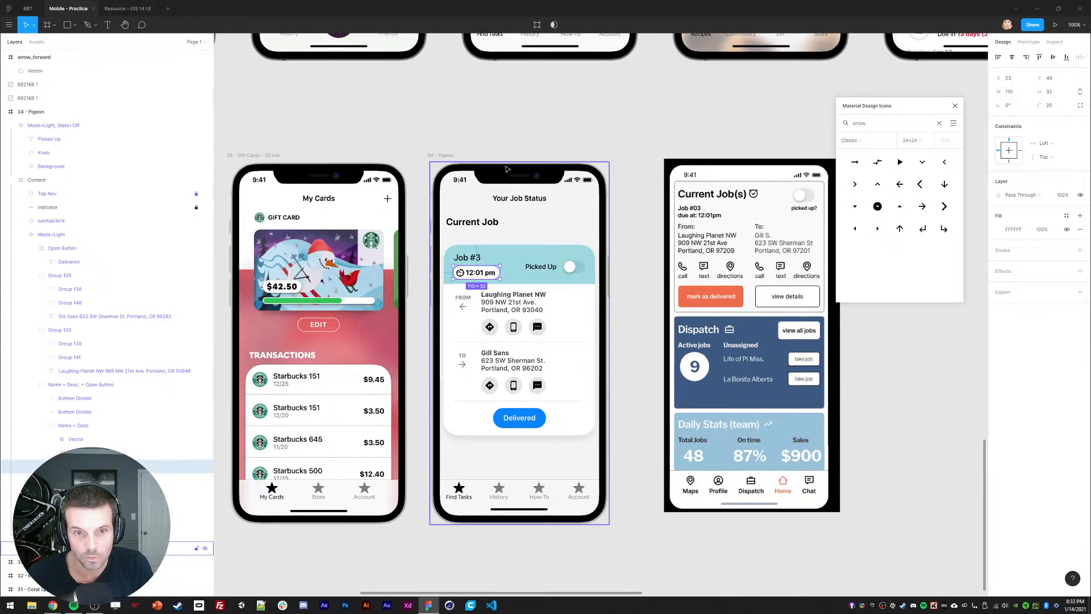
key(Escape)
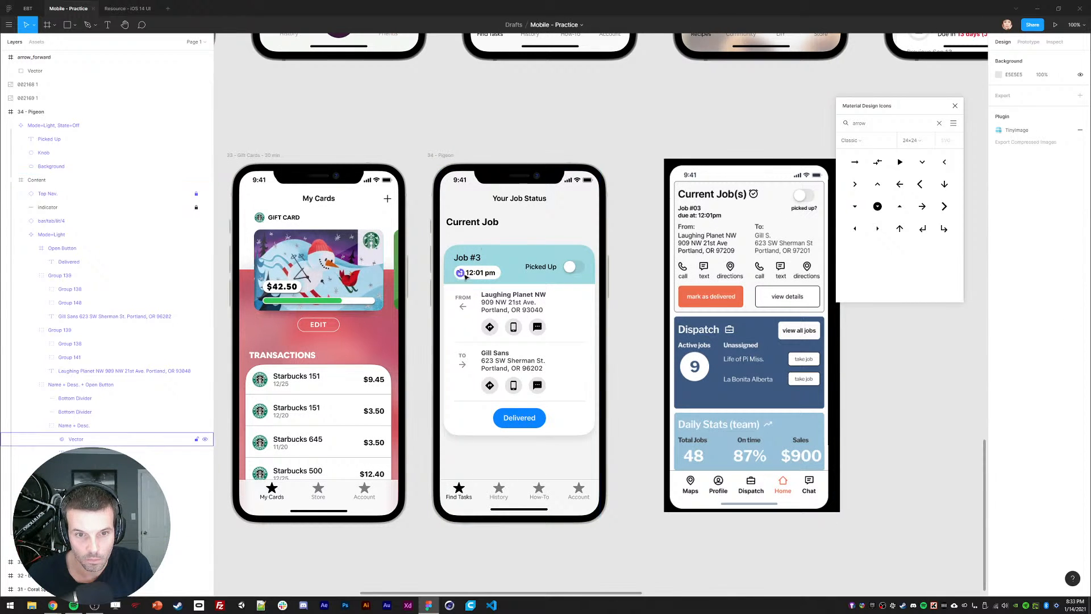
ctrl+click(460, 273)
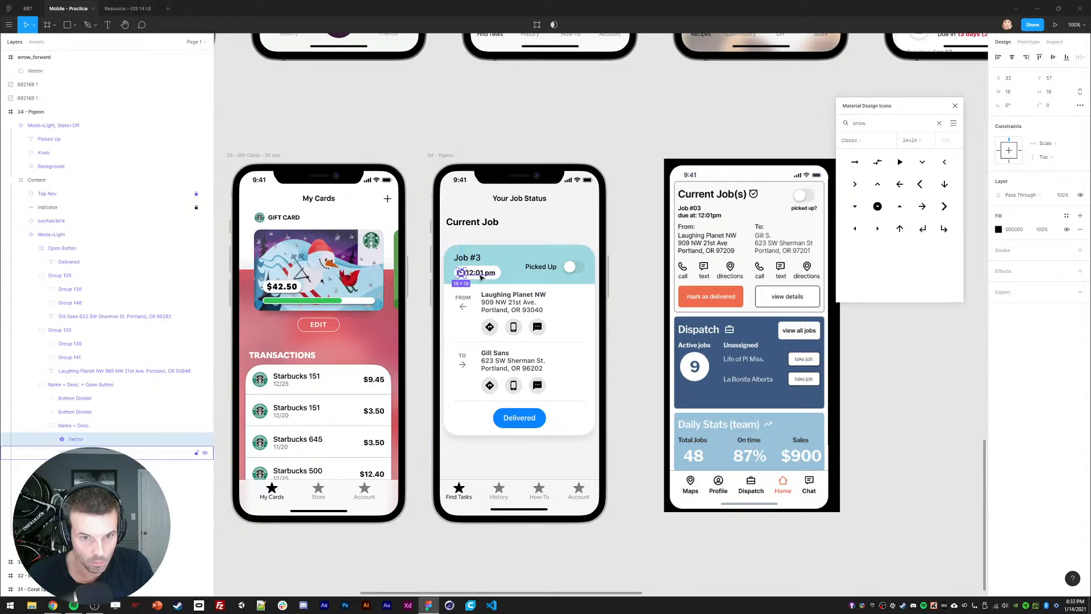
click(488, 178)
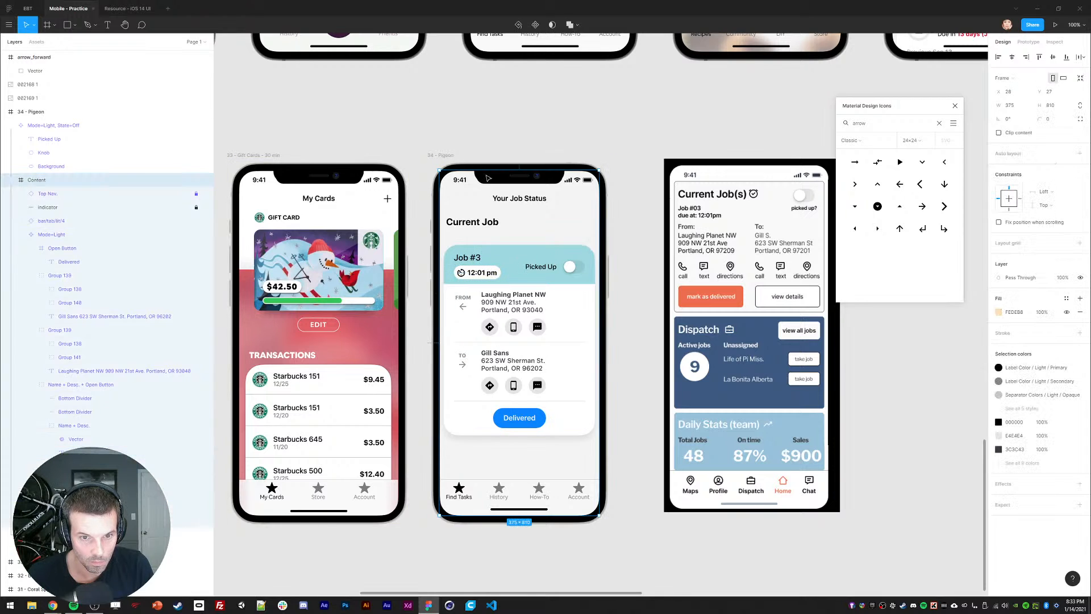
ctrl+click(470, 273)
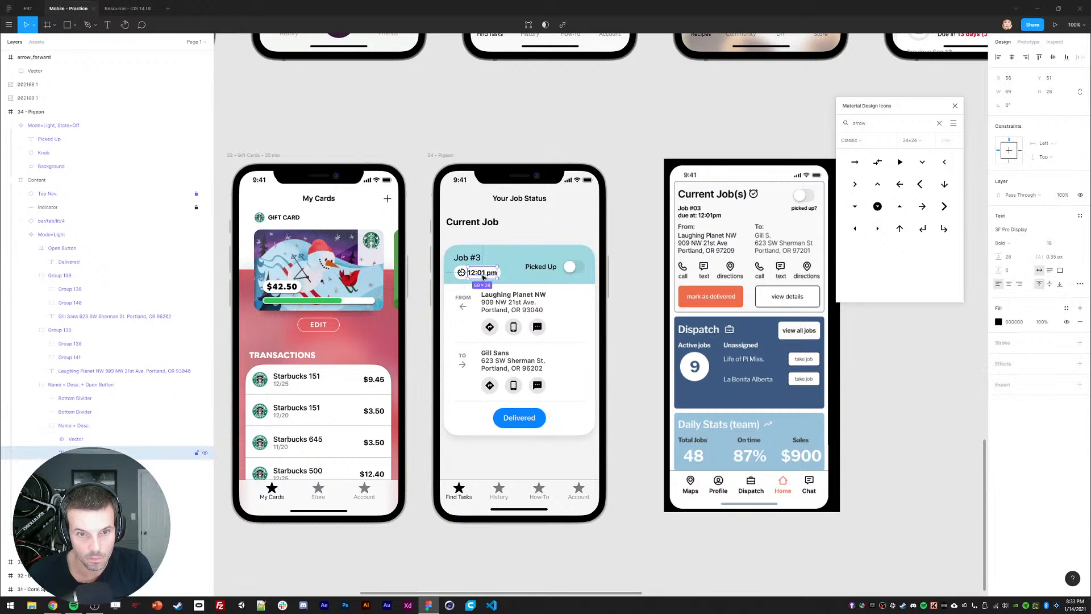
click(457, 274)
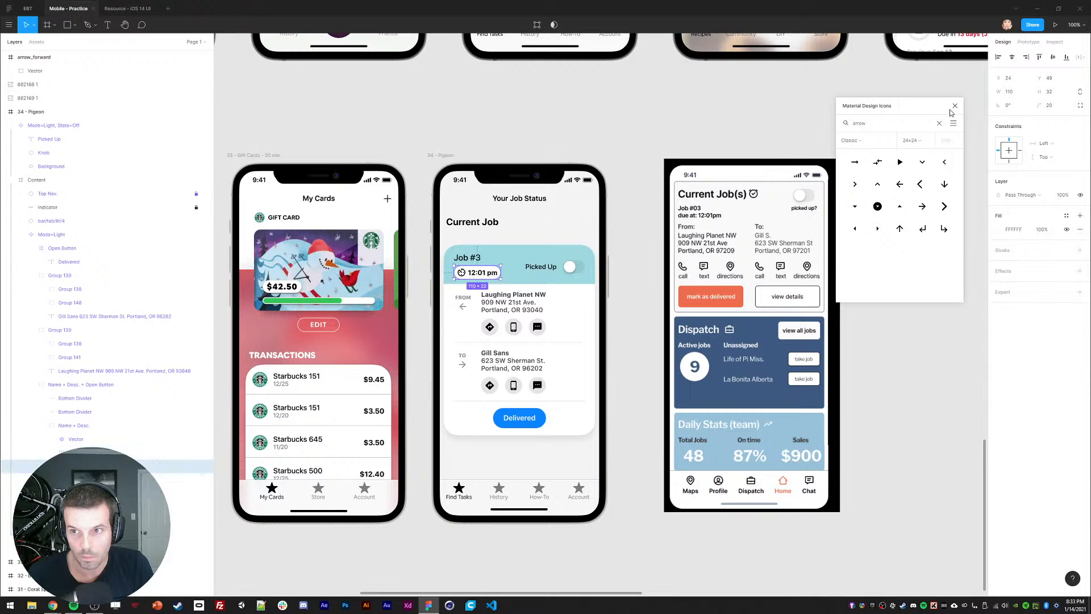
click(479, 126)
Step: Set the Job #3 label's case to uppercase and its weight to Semibold
ctrl+click(467, 258)
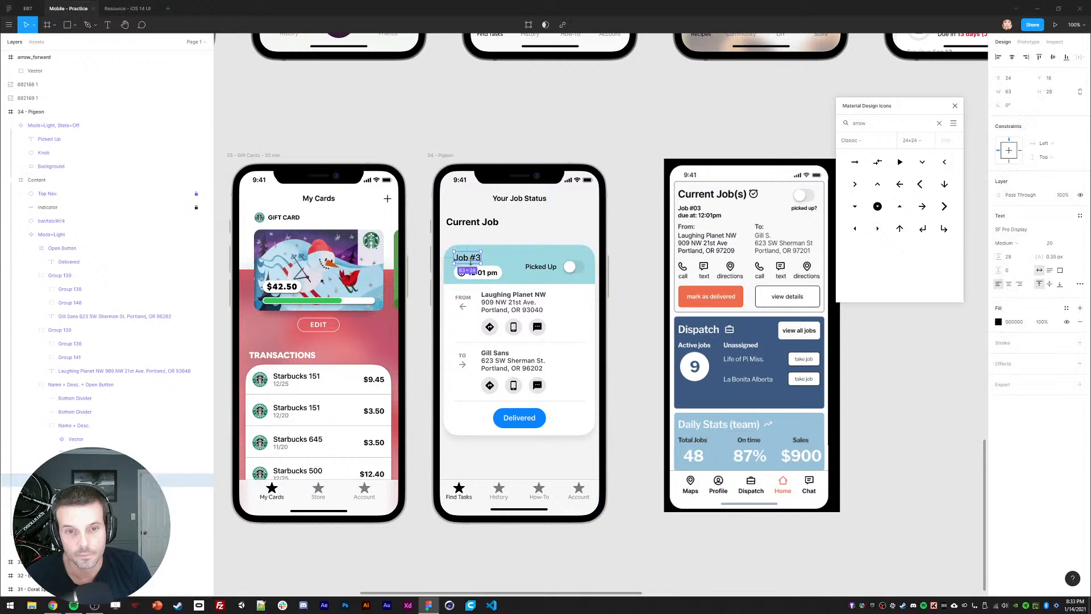
click(1078, 283)
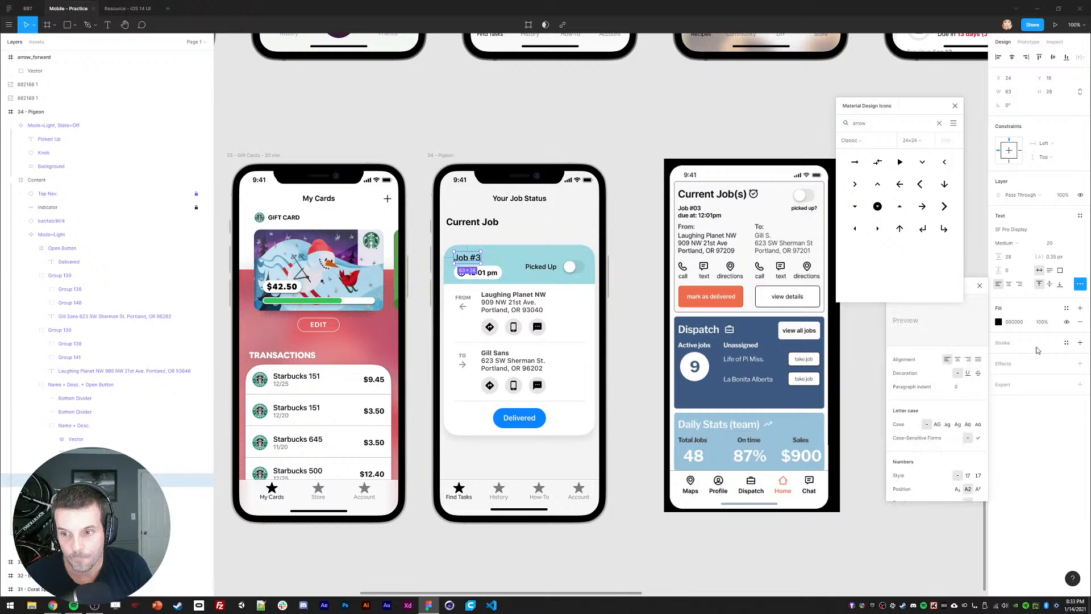
click(937, 424)
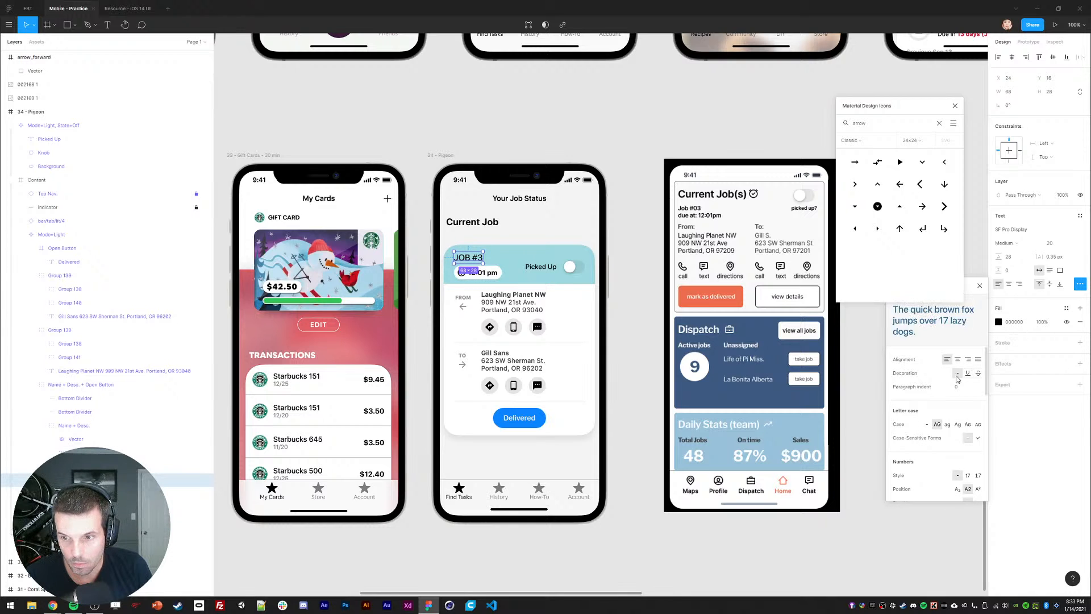
click(1016, 246)
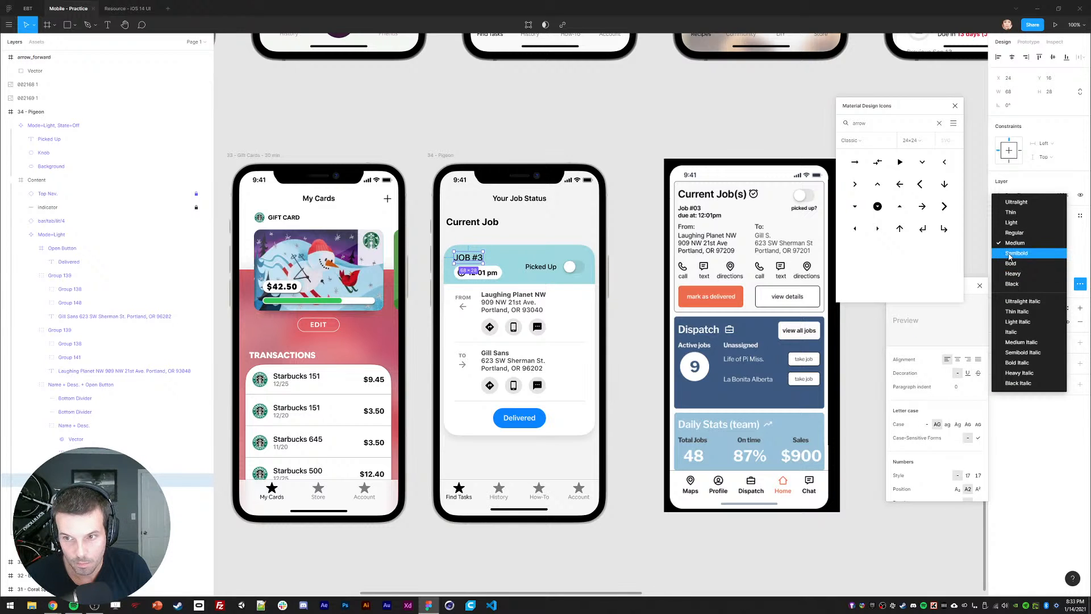
click(1016, 256)
click(421, 129)
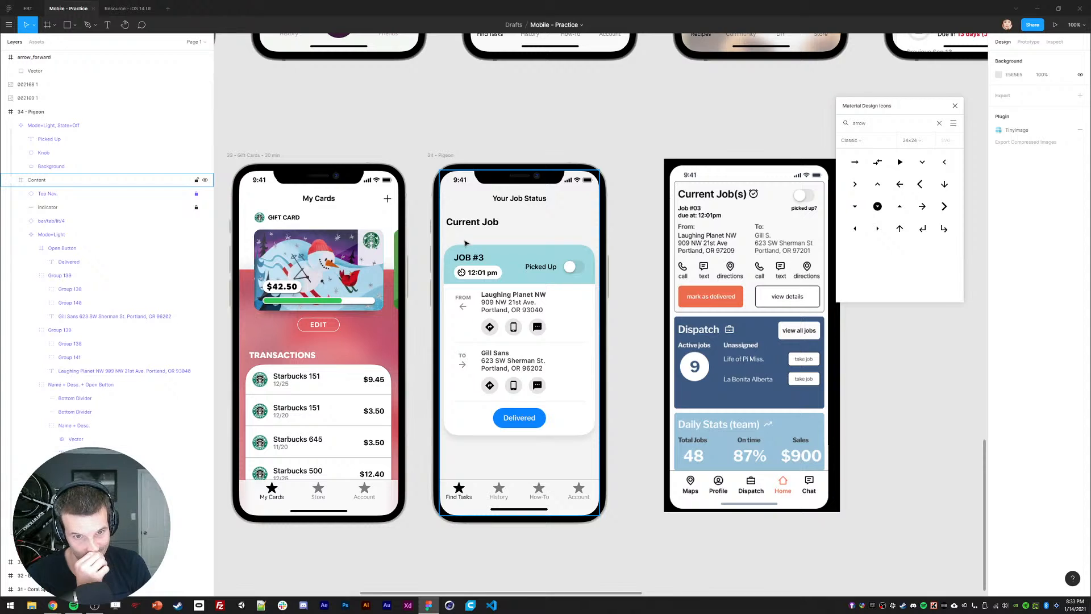
Step: Try font size 22 on the JOB #3 label, then settle on 16
click(470, 258)
double_click(470, 257)
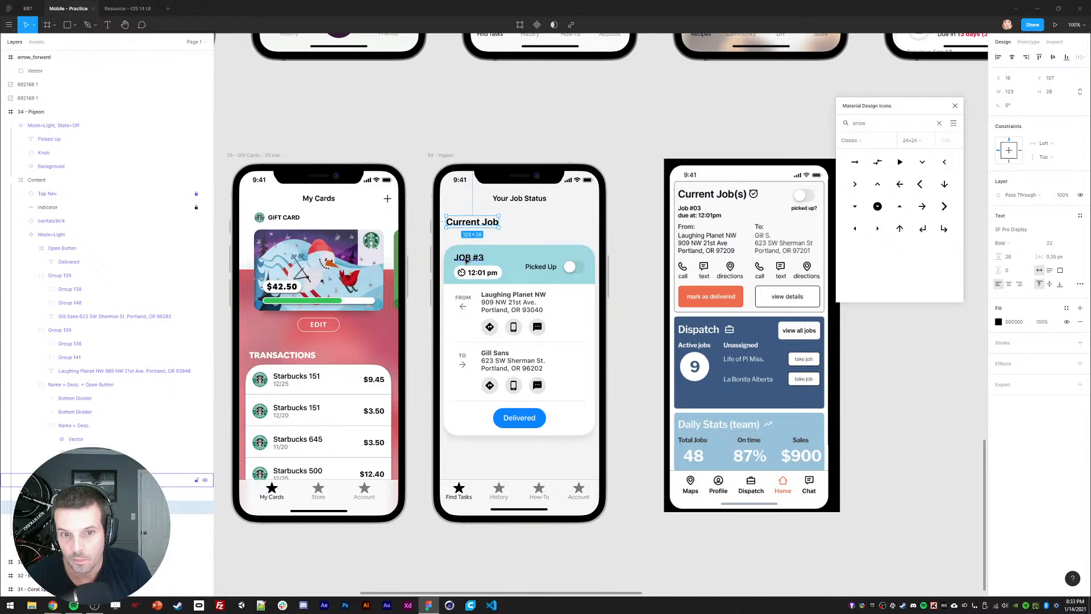
click(1050, 243)
text(22)
key(Return)
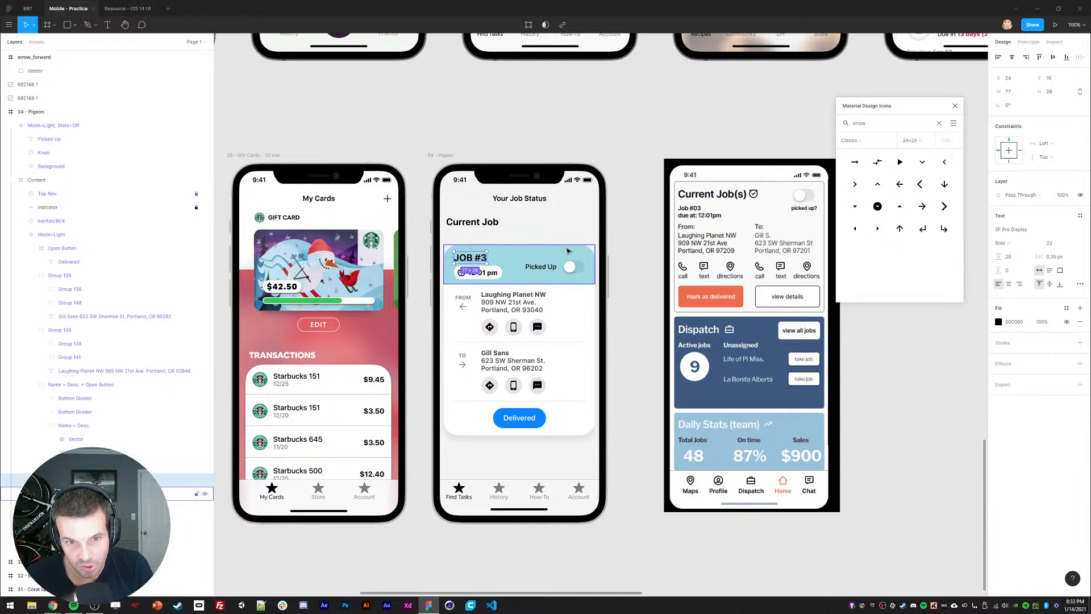
text(16)
key(Return)
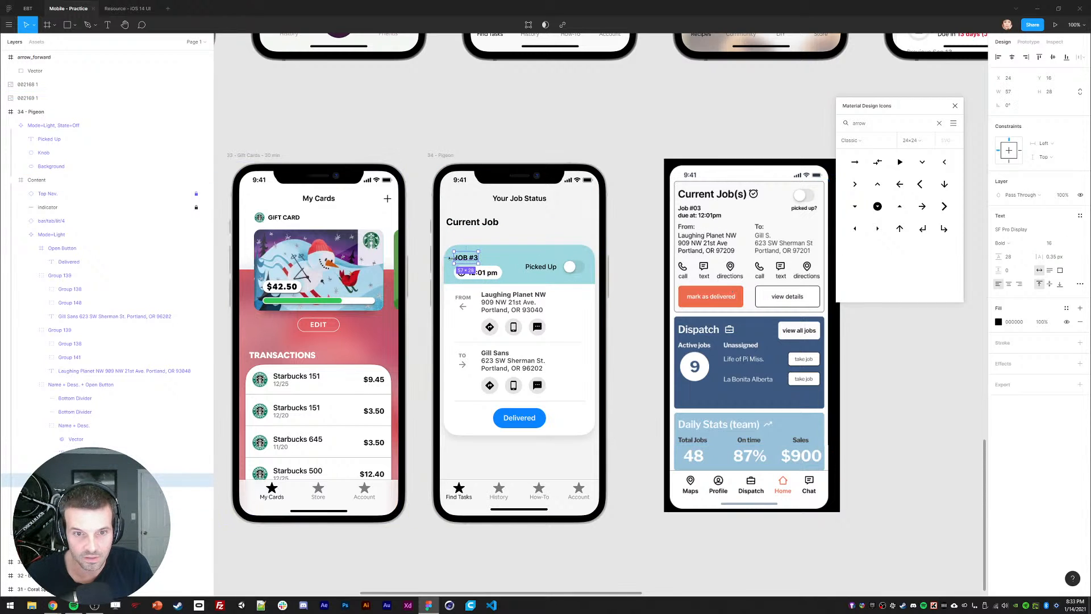
Step: Select the JOB #3 and 12:01 pm labels together and nudge them up two steps
click(488, 274)
click(464, 258)
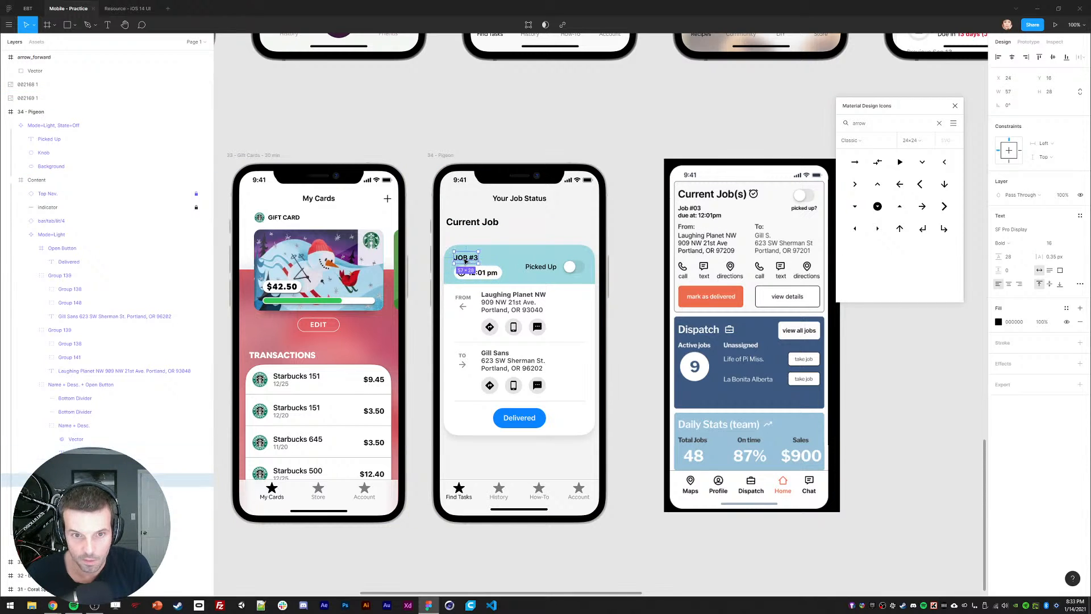
click(448, 195)
ctrl+click(463, 256)
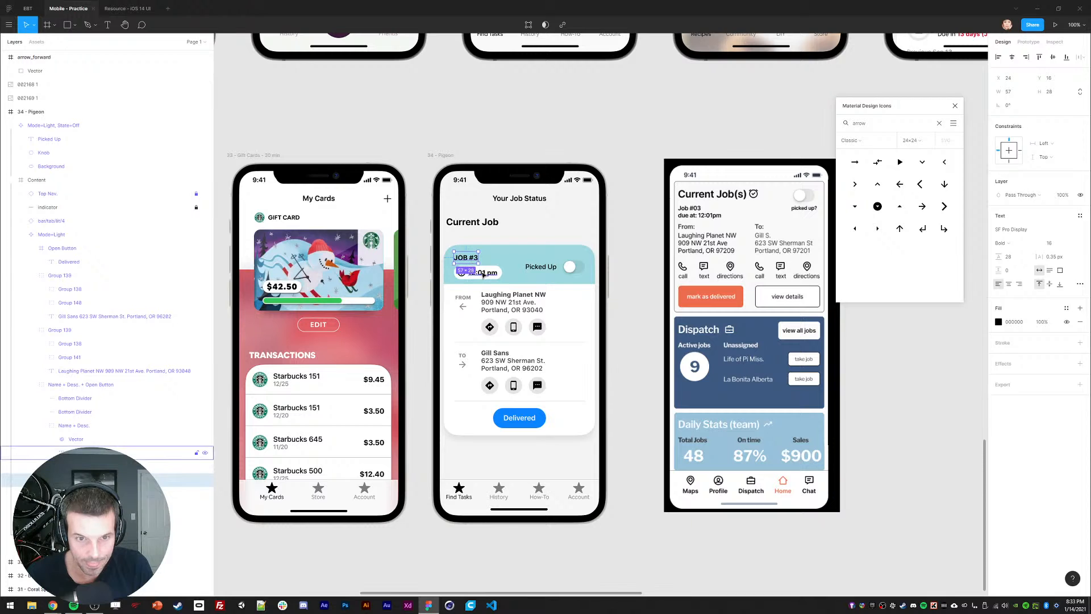
shift+click(483, 274)
click(422, 281)
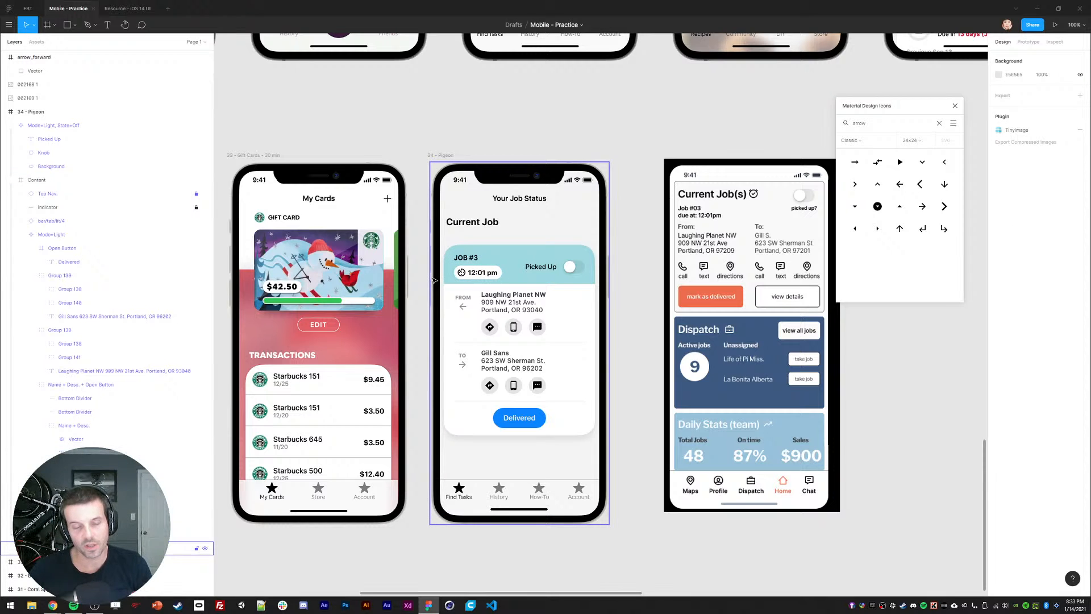
ctrl+click(485, 277)
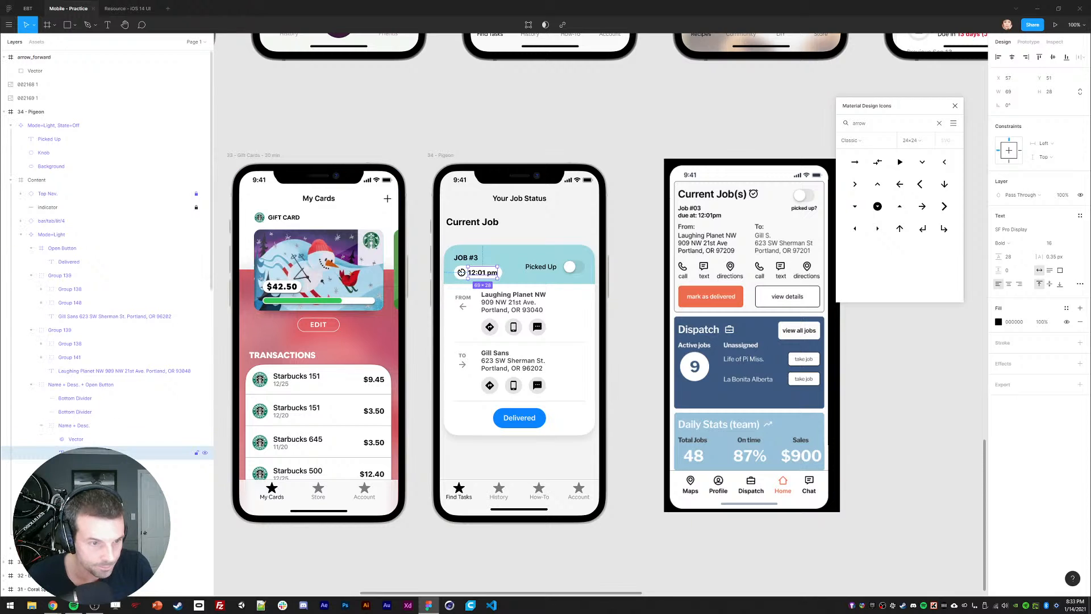
key(shift+Return)
key(Return)
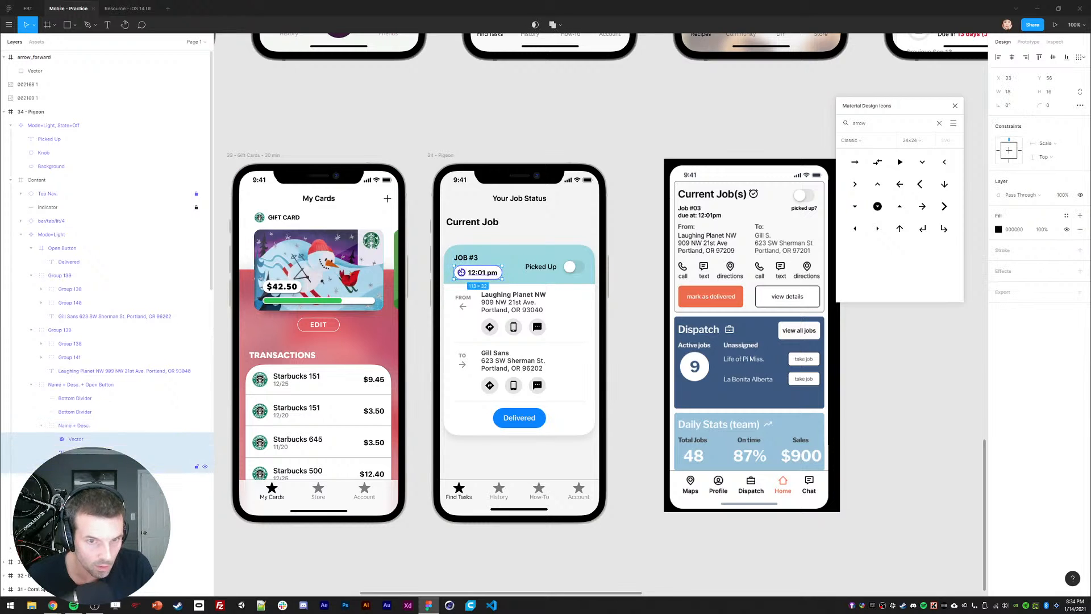
key(Up)
key(Up)
key(Up)
key(Up)
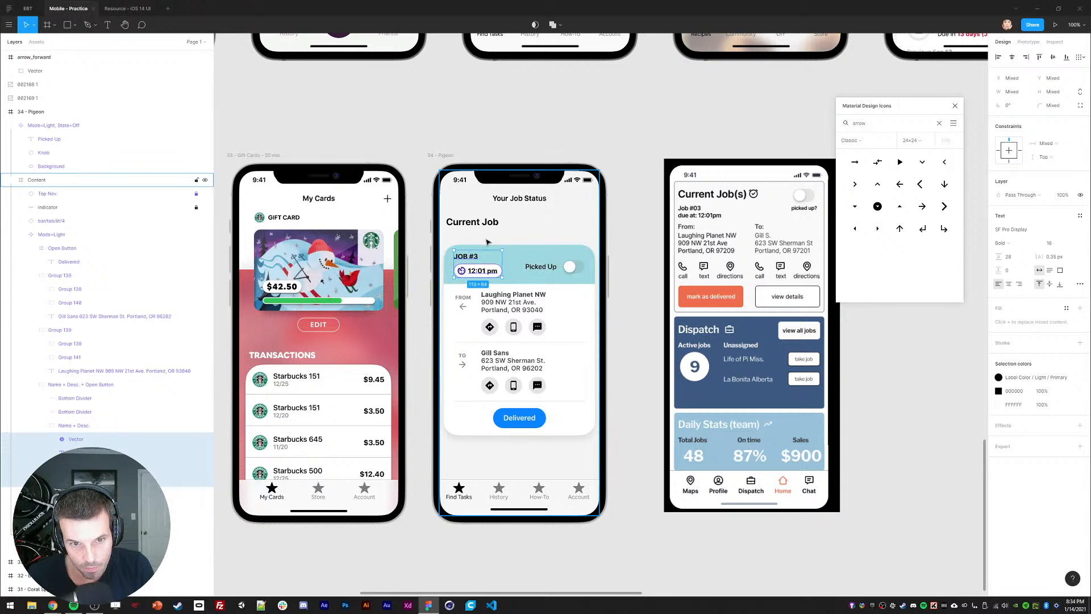
key(Up)
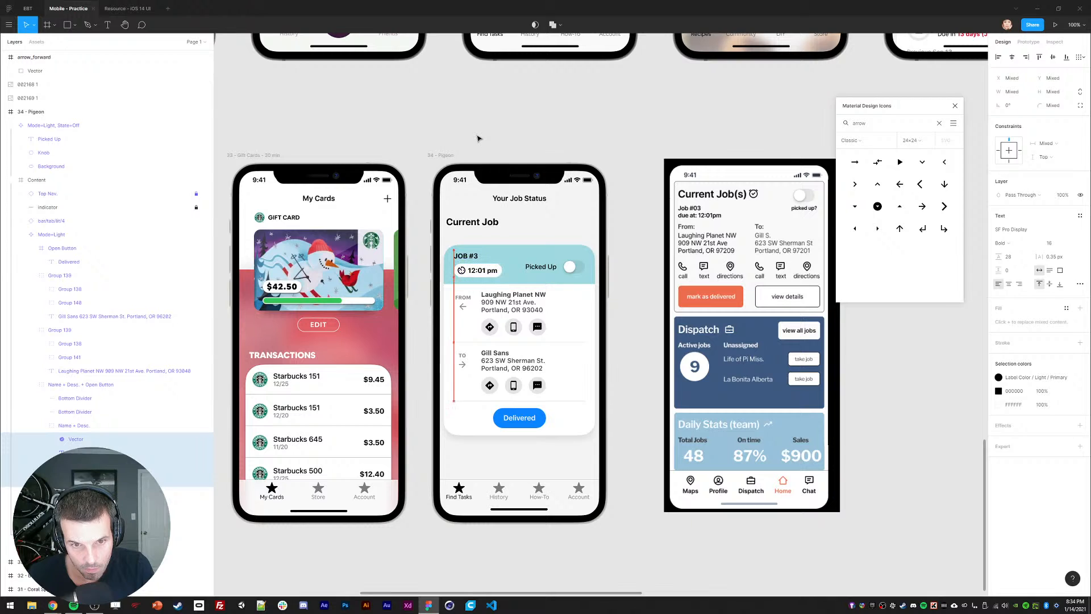
Step: Move the white pill up and left and send it behind the JOB #3 text
click(477, 137)
ctrl+click(496, 264)
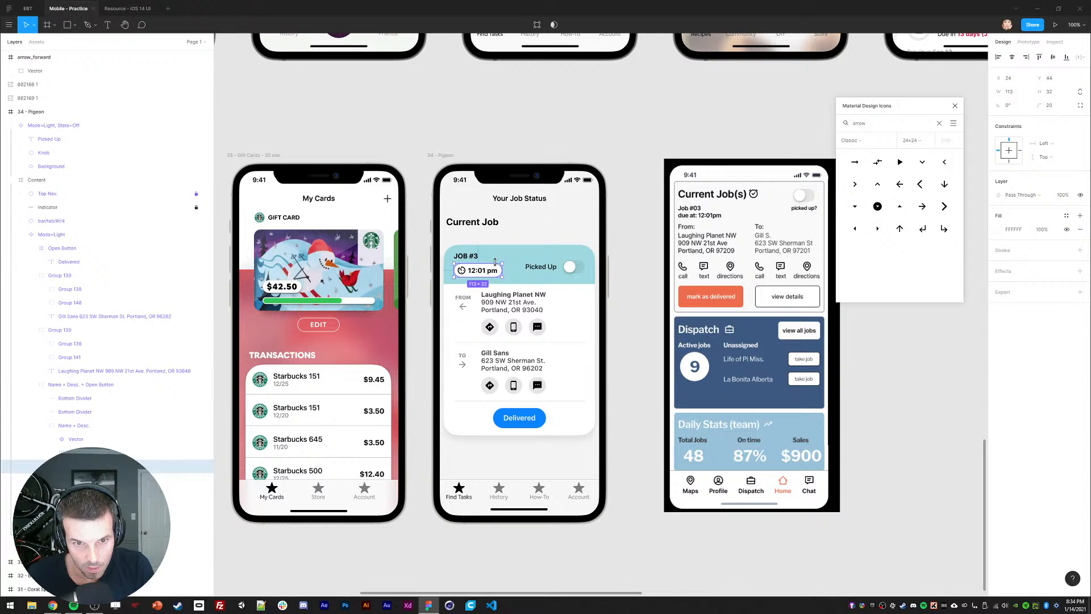
key(shift+Up)
key(shift+Up)
key(shift+Up)
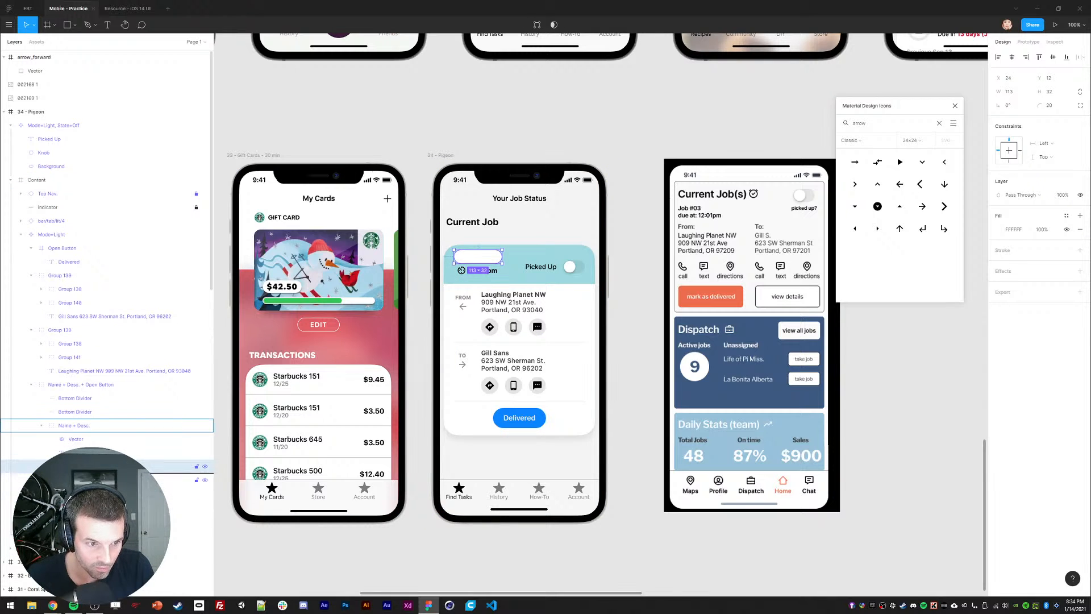
key(ctrl+[)
key(shift+Left)
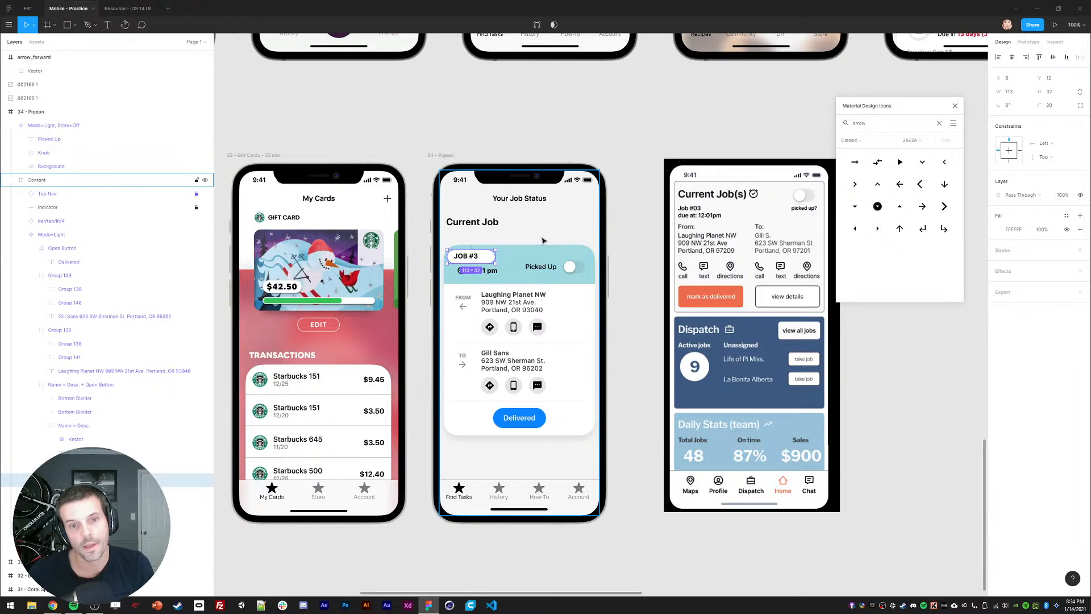
key(Delete)
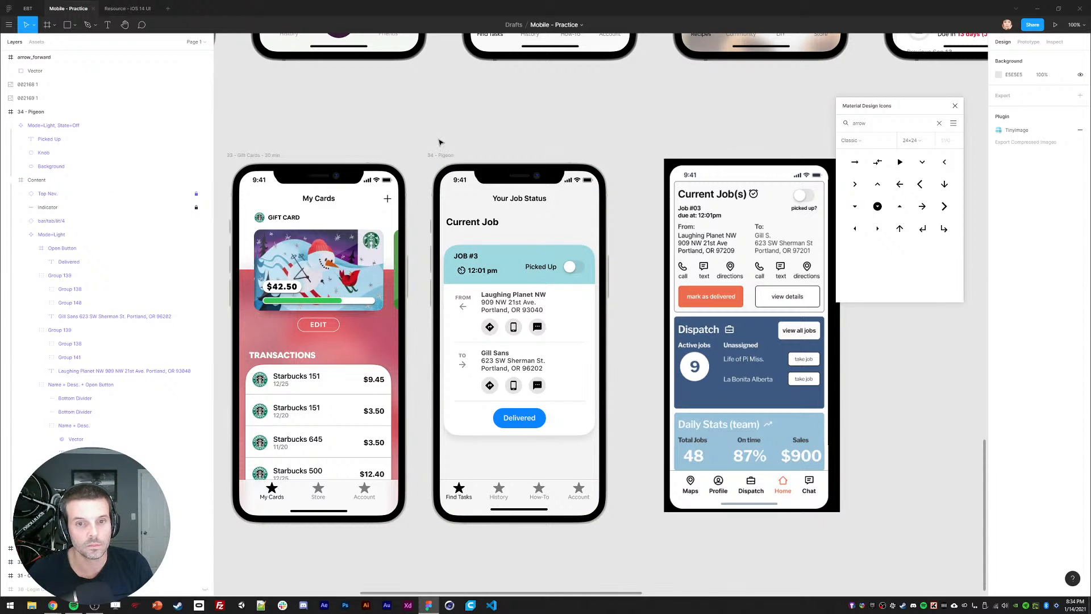
key(ctrl+z)
key(ctrl+z)
key(ctrl+z)
key(ctrl+z)
click(420, 288)
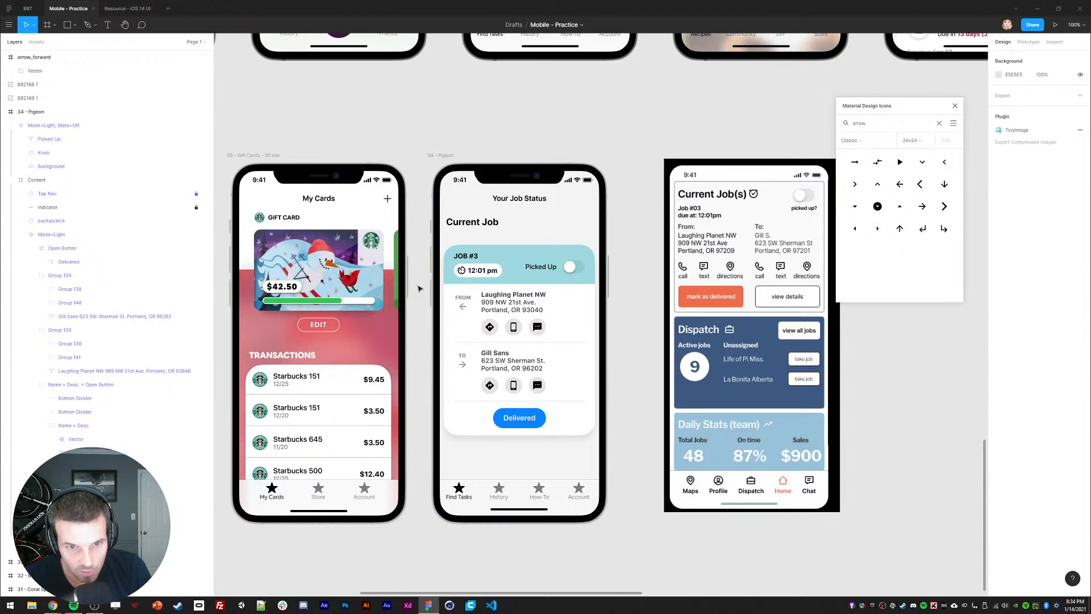
Step: Set the JOB #3, 12:01 pm and Picked Up labels to Medium weight
click(475, 256)
click(1012, 246)
key(Escape)
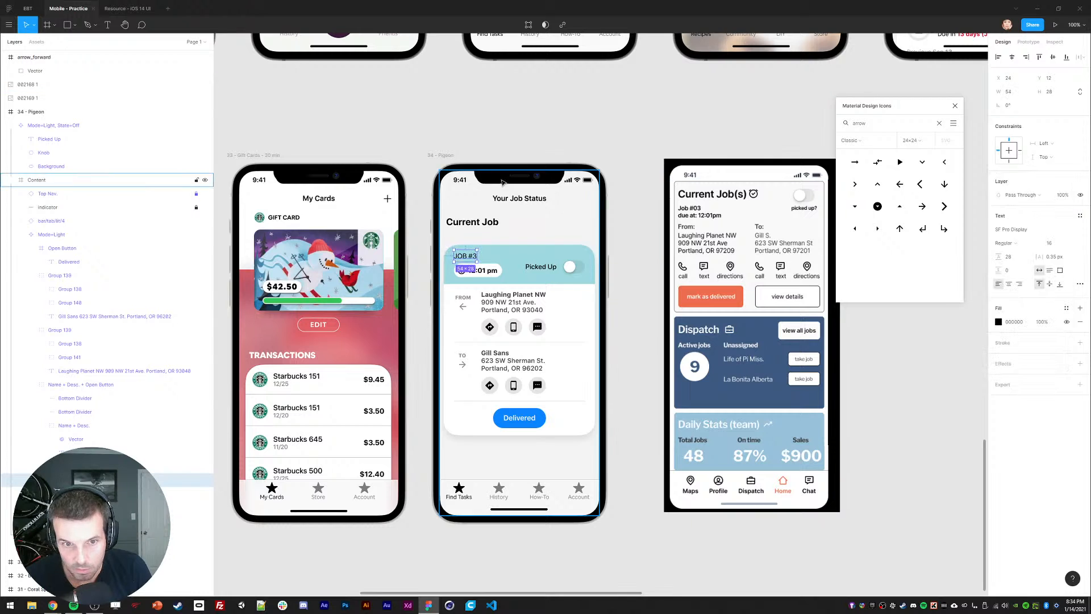
click(485, 143)
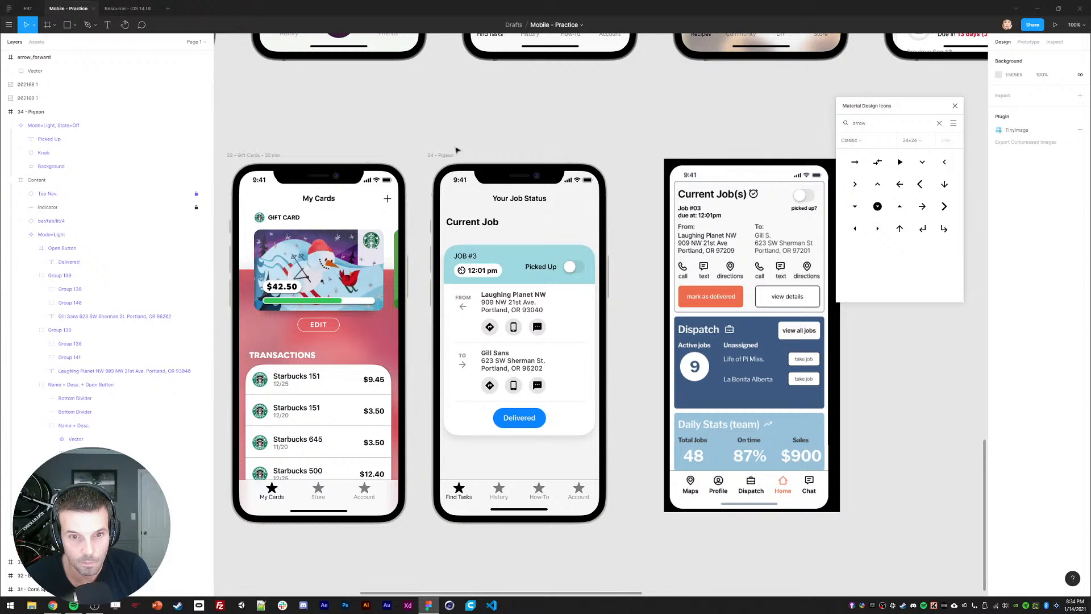
click(482, 270)
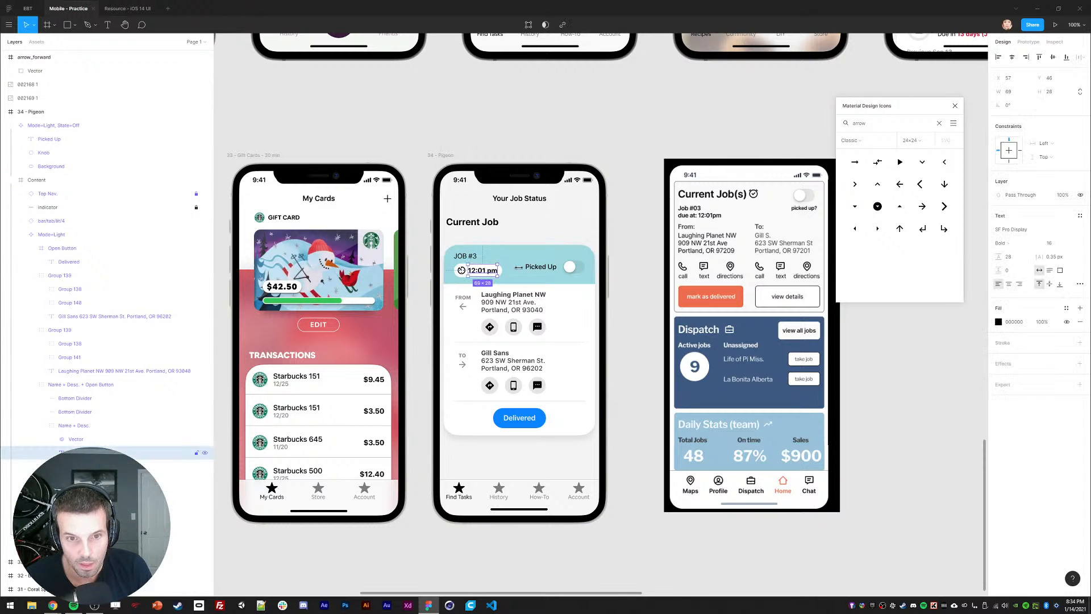
shift+click(475, 256)
shift+click(540, 266)
click(1003, 242)
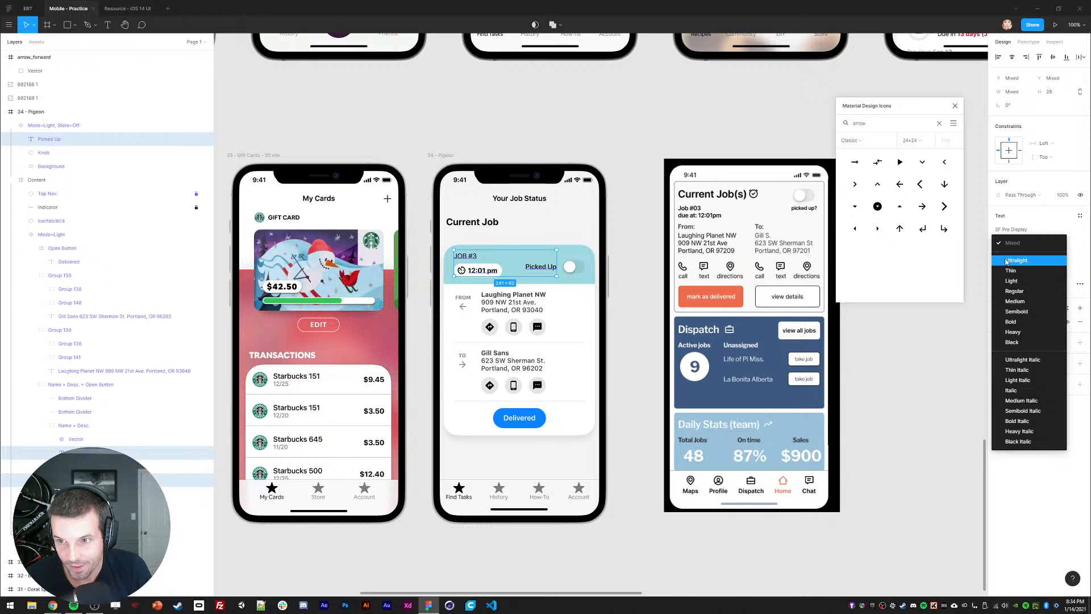
click(1012, 303)
click(535, 152)
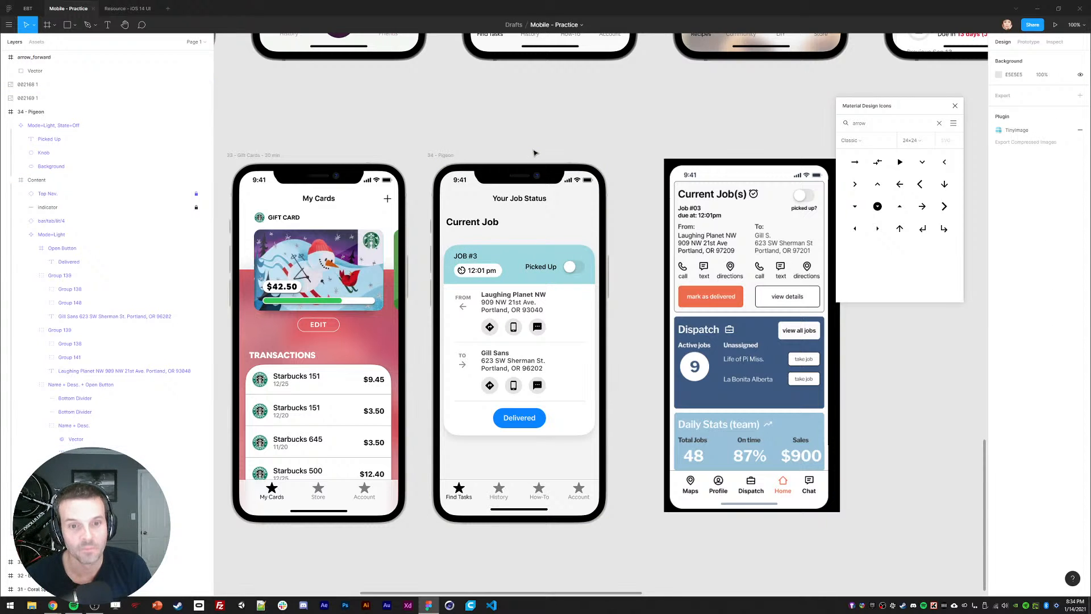
Step: Select the job card and collapse its layer contents
scroll(511, 273, down, 1)
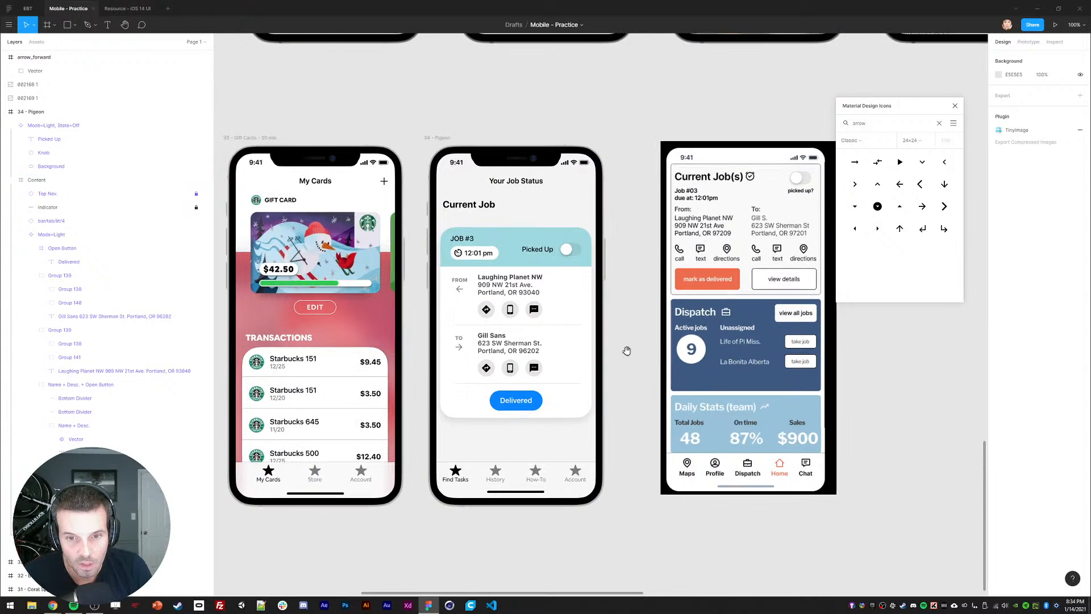
double_click(517, 286)
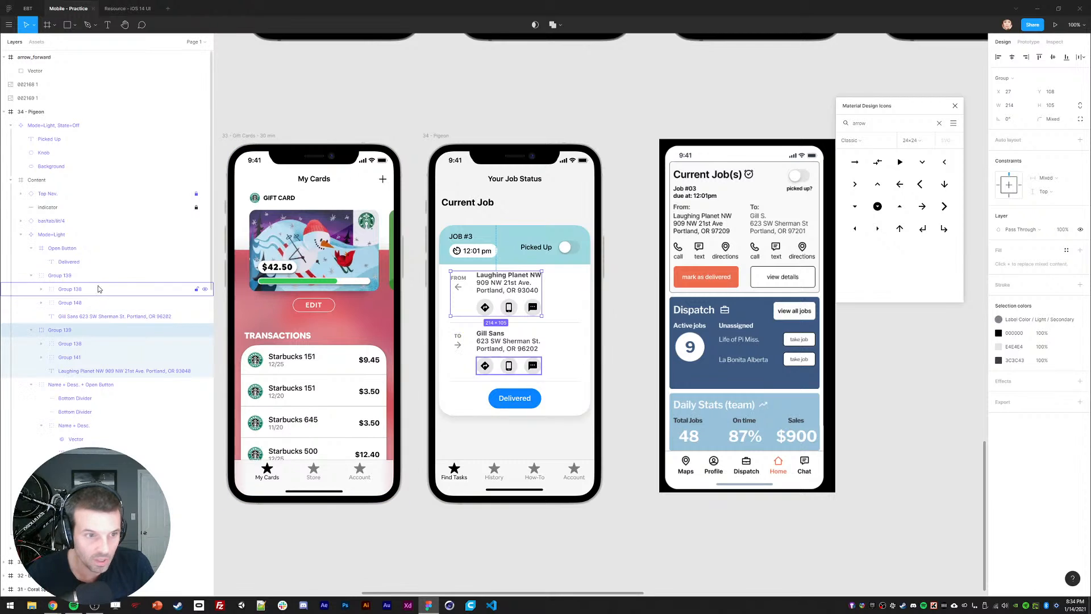
click(32, 236)
click(21, 234)
key(shift+Up)
key(shift+Up)
key(shift+Up)
key(shift+Up)
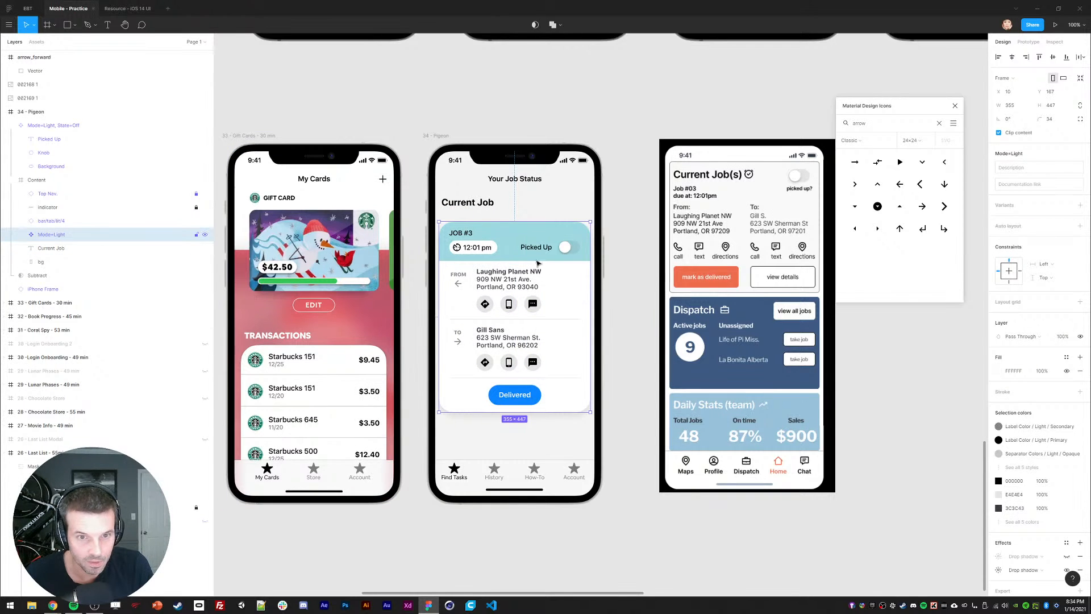
key(shift+Down)
key(shift+Down)
key(shift+Down)
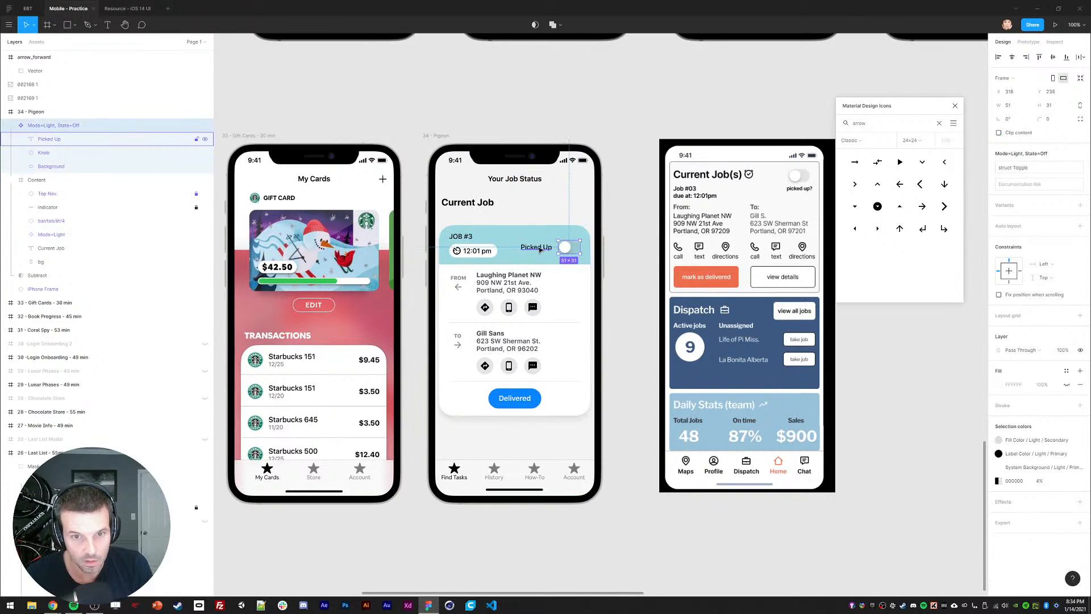
Step: Reorder the Picked Up toggle in the layers and group its text, knob and background
click(40, 140)
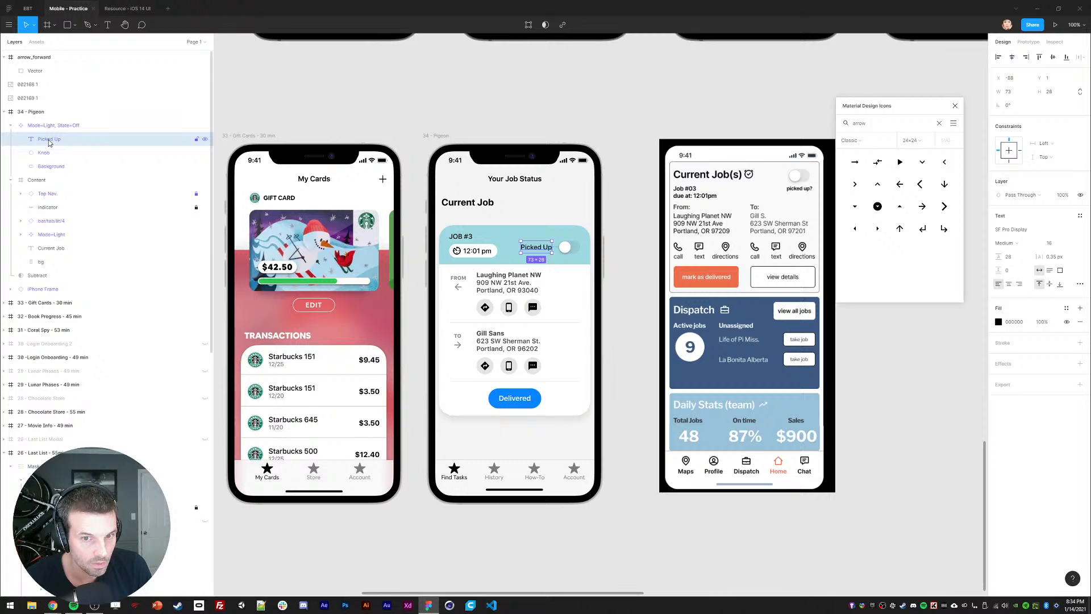
drag(50, 127, 45, 233)
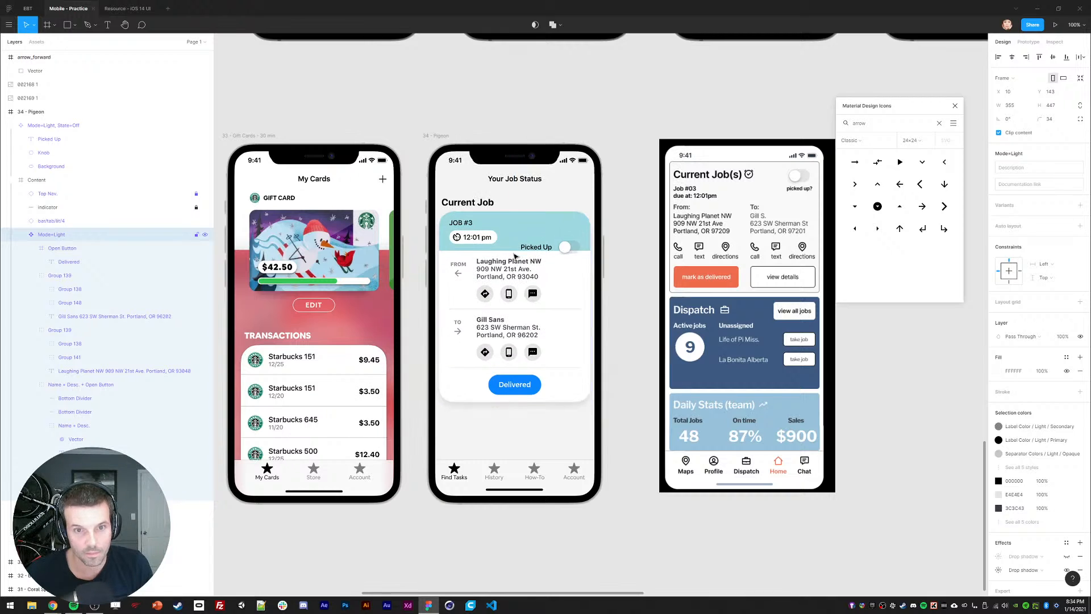
click(38, 127)
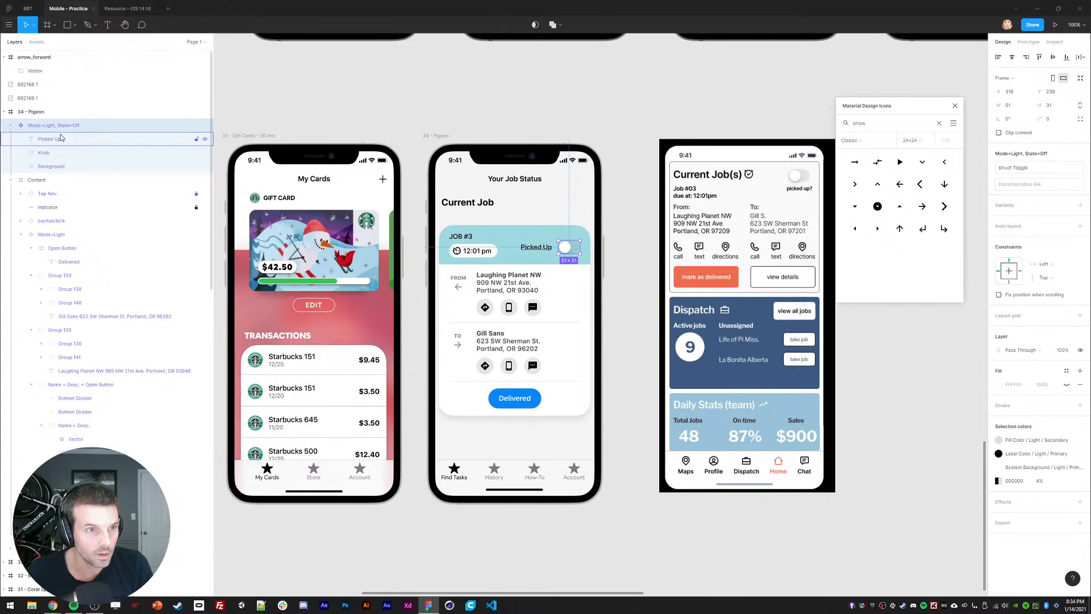
click(30, 129)
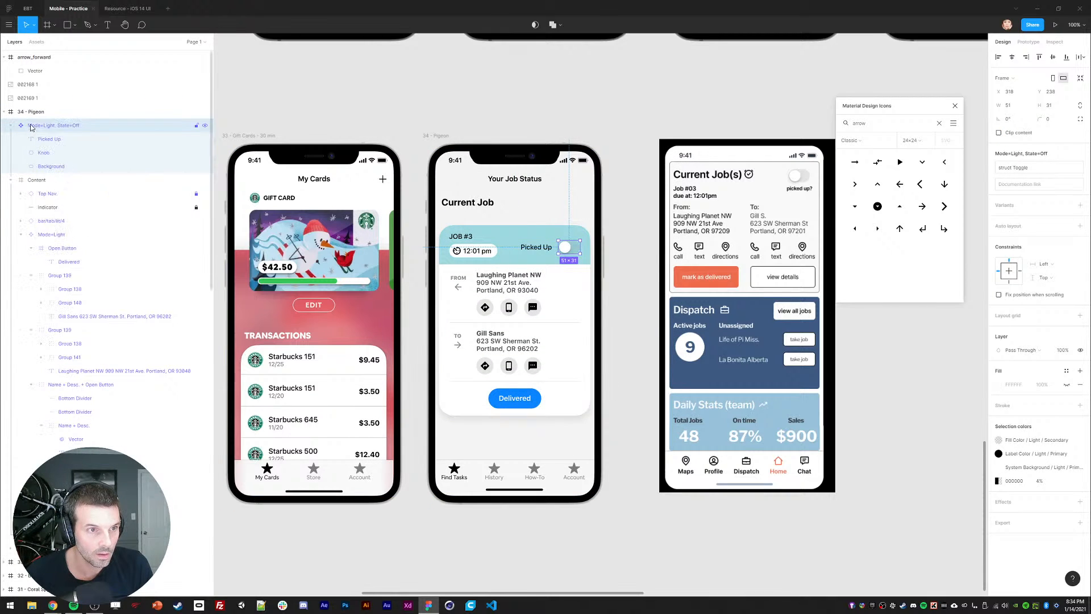
key(Return)
key(ctrl+g)
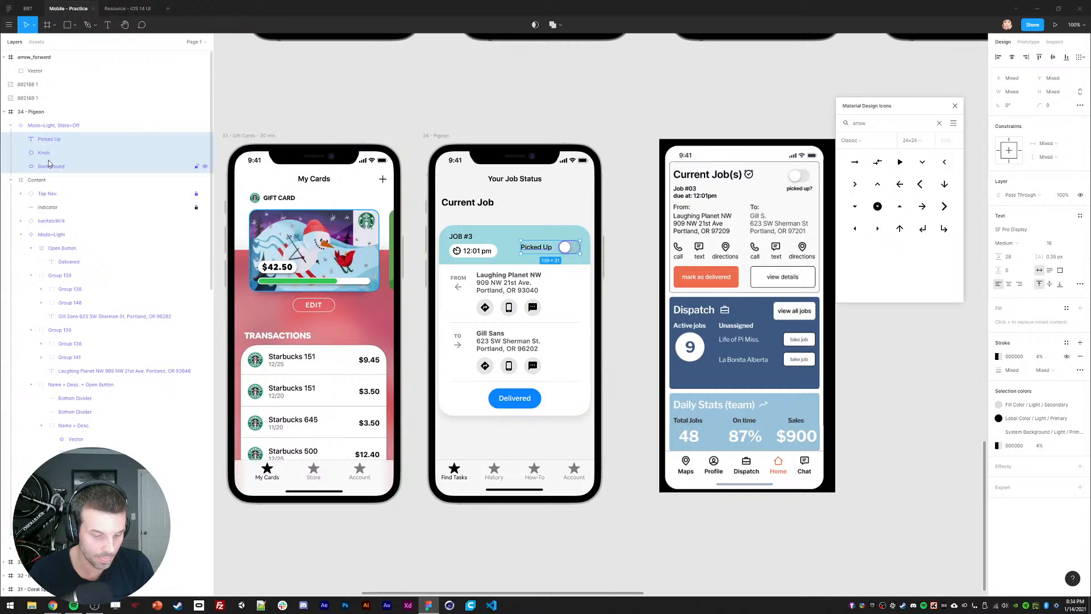
Step: Move the toggle group into the Open Button group, delete the empty component, and place it in the header
key(Delete)
click(50, 127)
key(Delete)
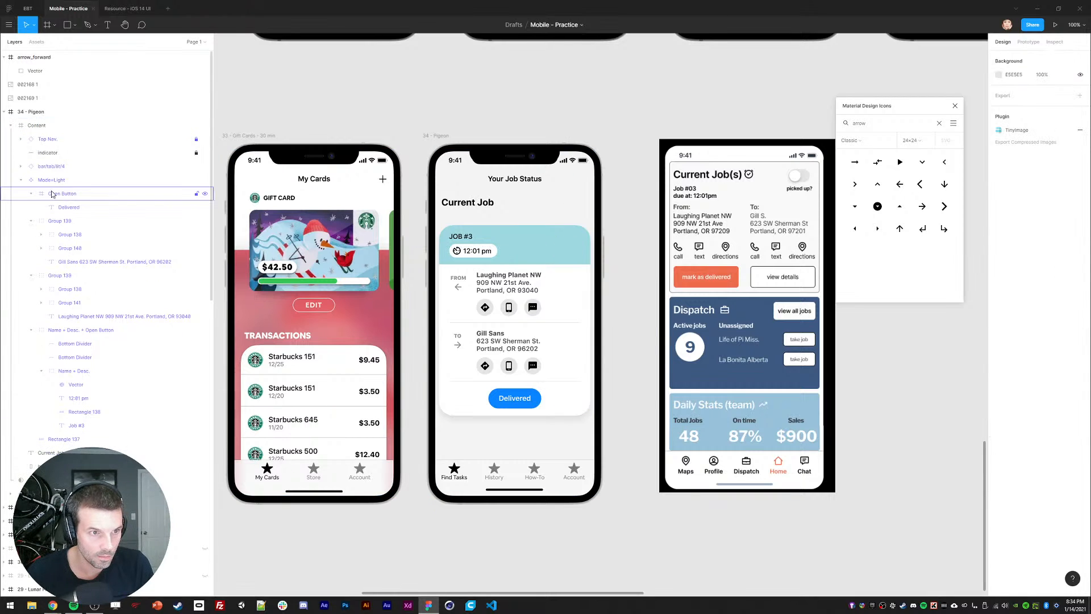
click(57, 194)
key(ctrl+v)
drag(474, 400, 545, 247)
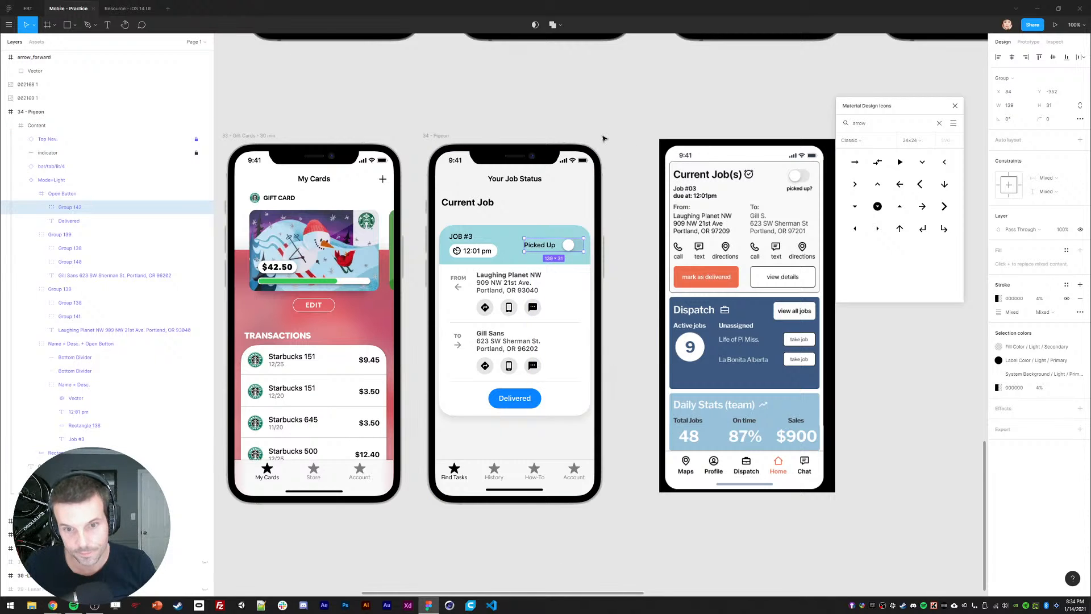
click(595, 135)
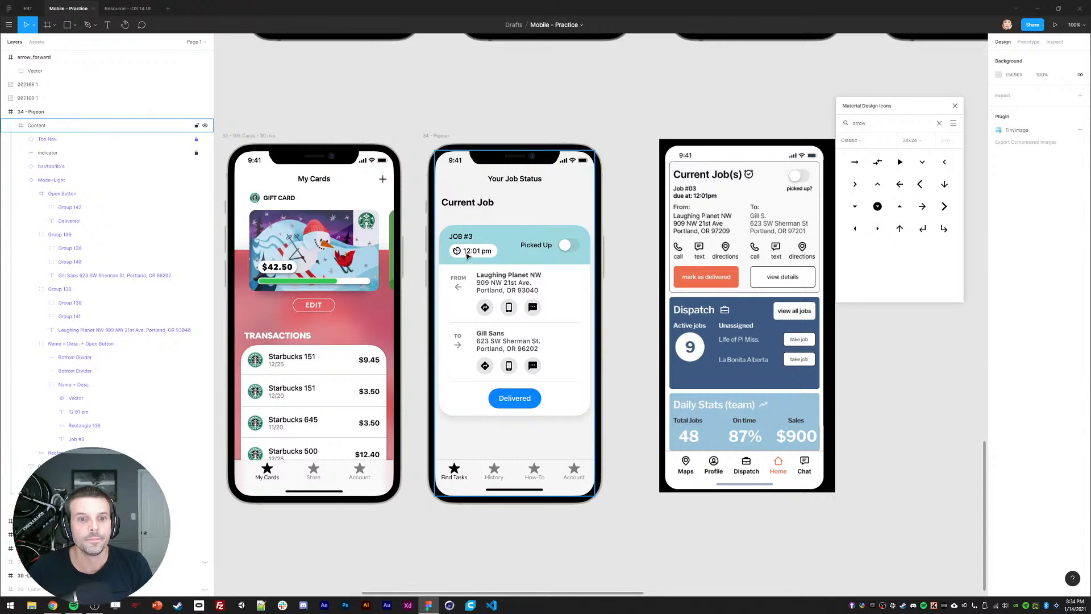
Step: Move the job card up to sit just below the Current Job title
click(430, 258)
drag(472, 247, 473, 227)
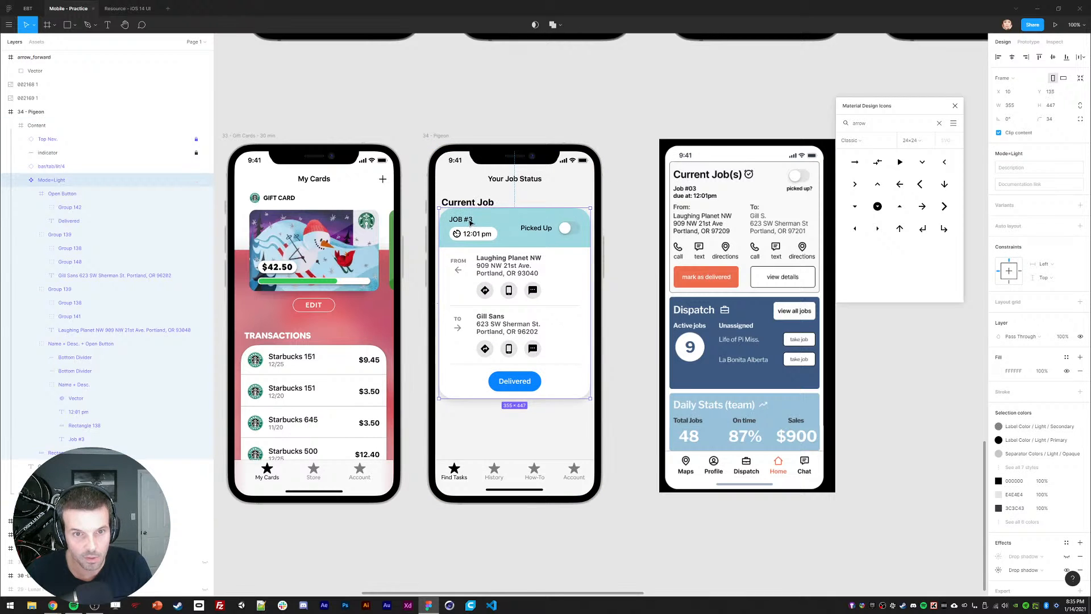
key(shift+Down)
key(shift+Down)
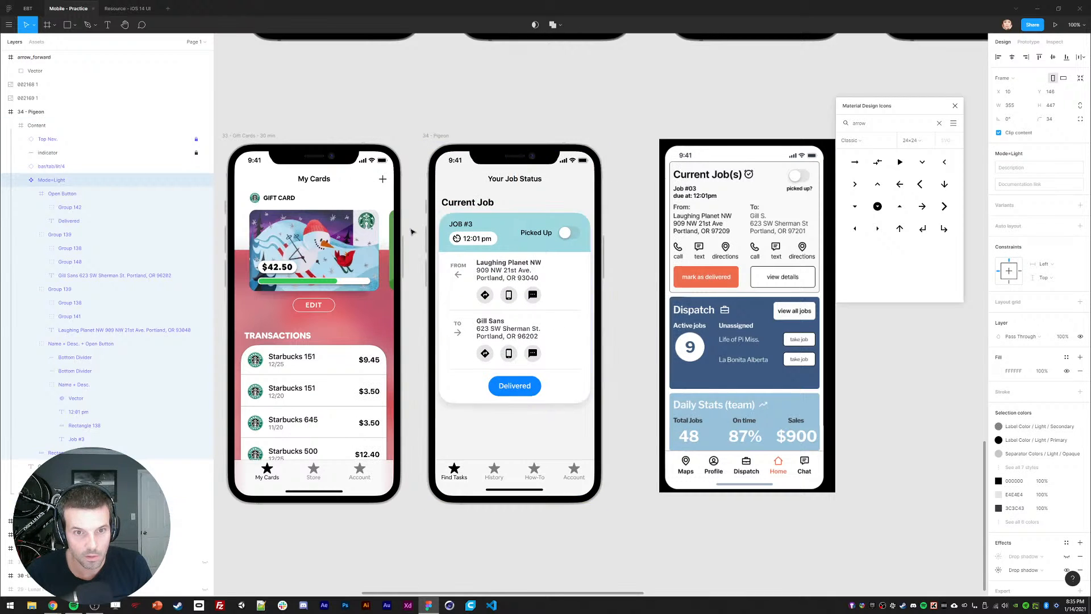
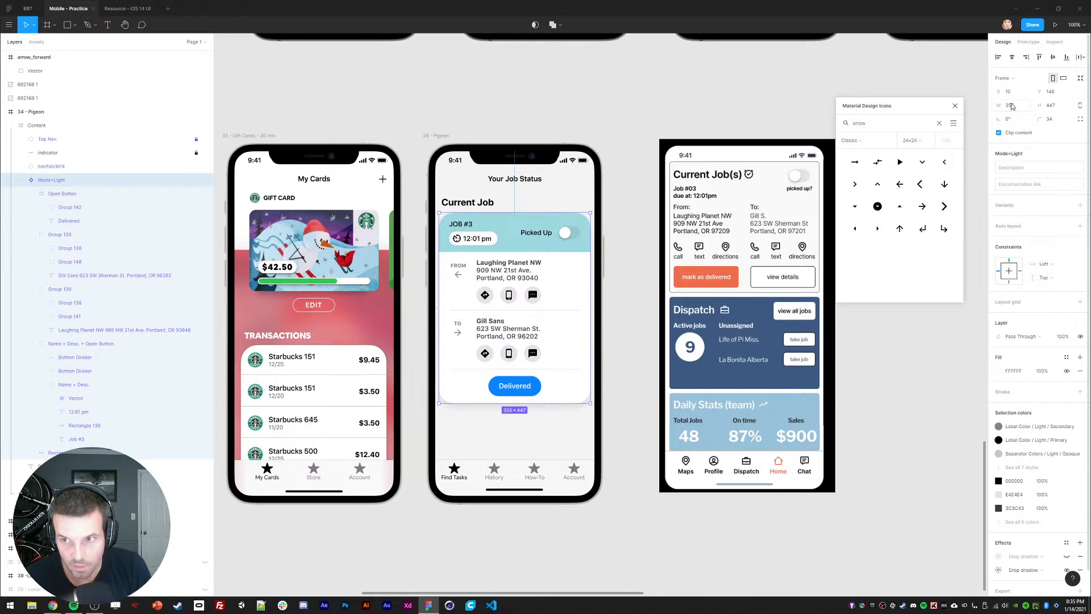
Step: Try a 339 width on the JOB #3 card, revert it, and inspect the card's inner layers
text(339)
key(Return)
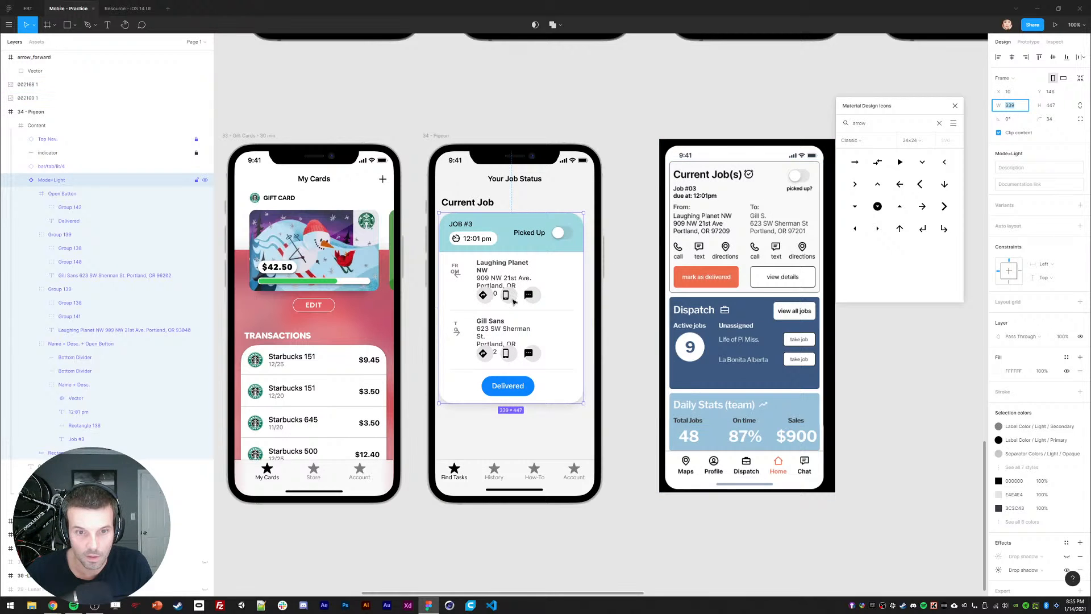
key(ctrl+z)
key(ctrl+z)
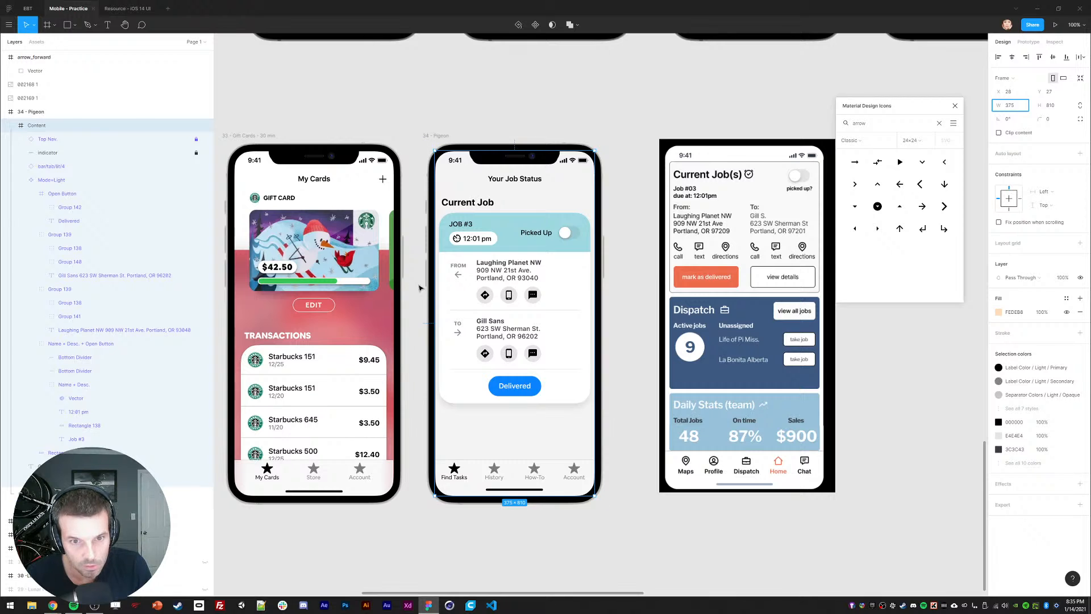
double_click(487, 276)
shift+click(493, 331)
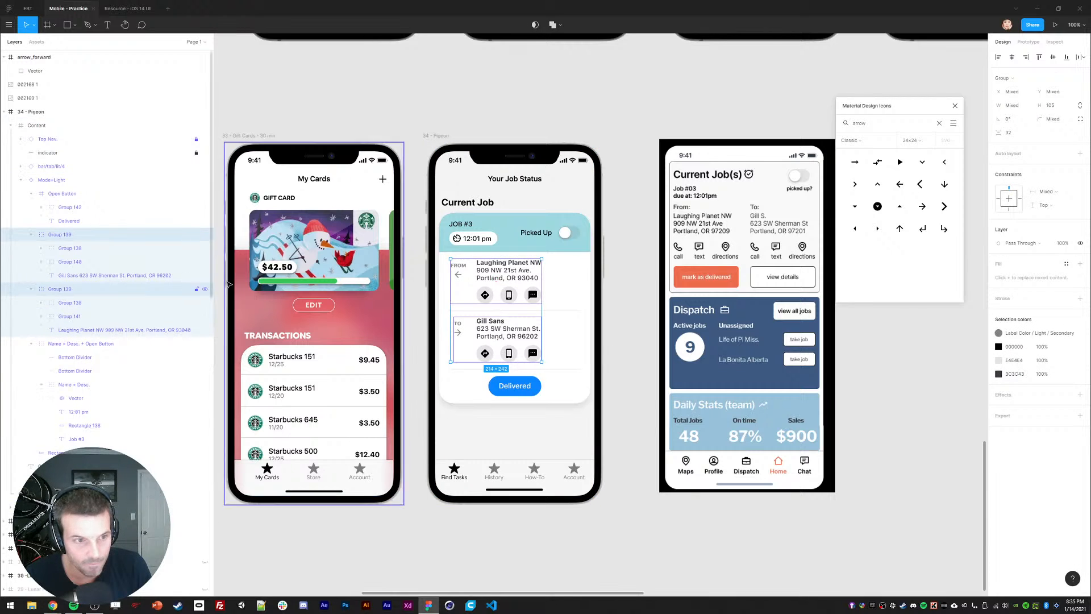
click(536, 235)
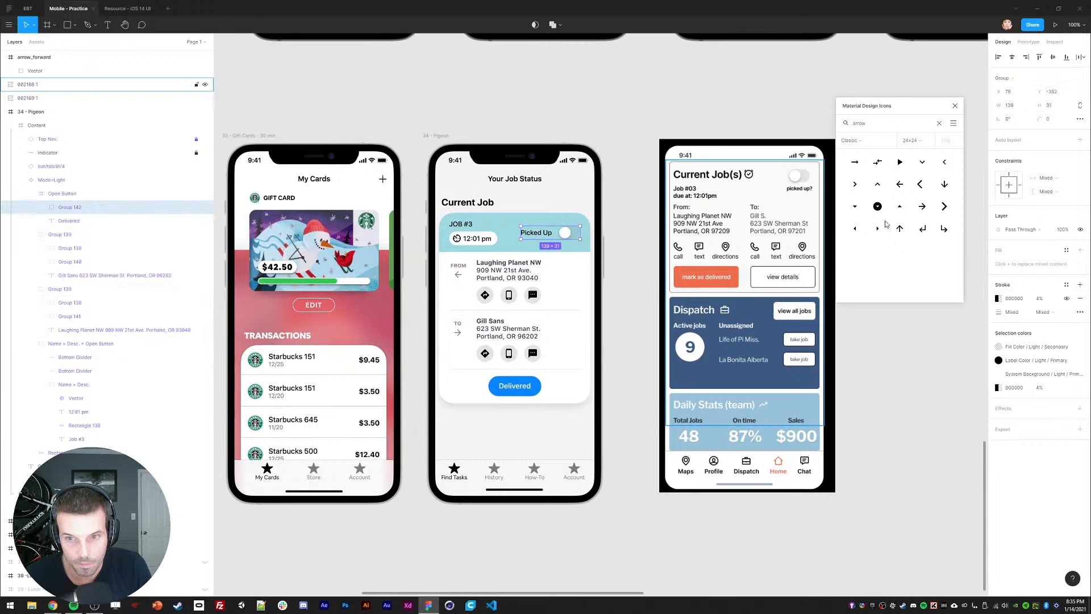
click(476, 239)
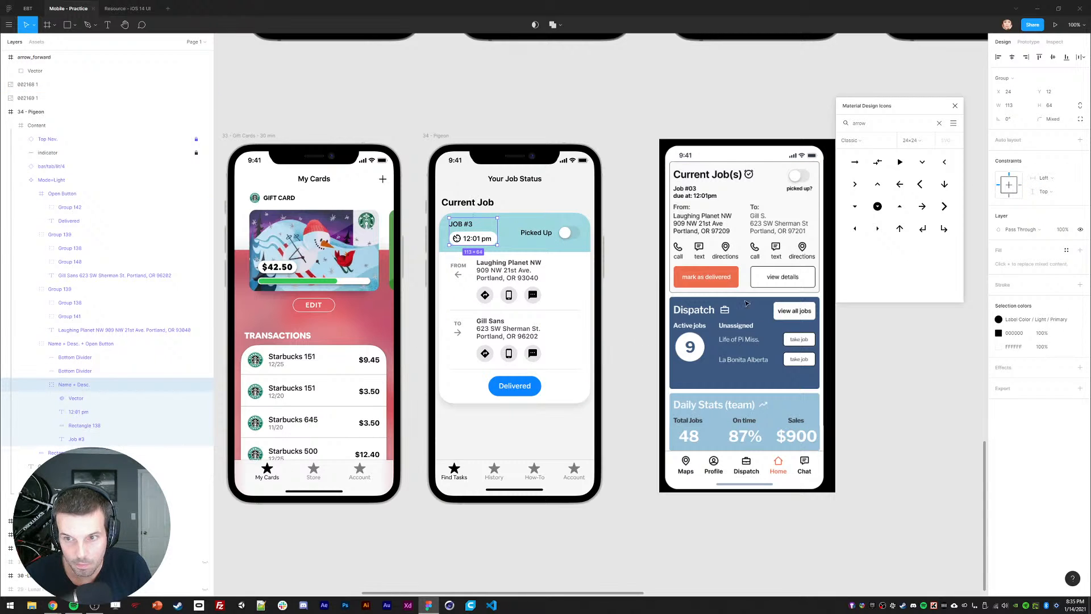
click(570, 310)
shift+click(568, 369)
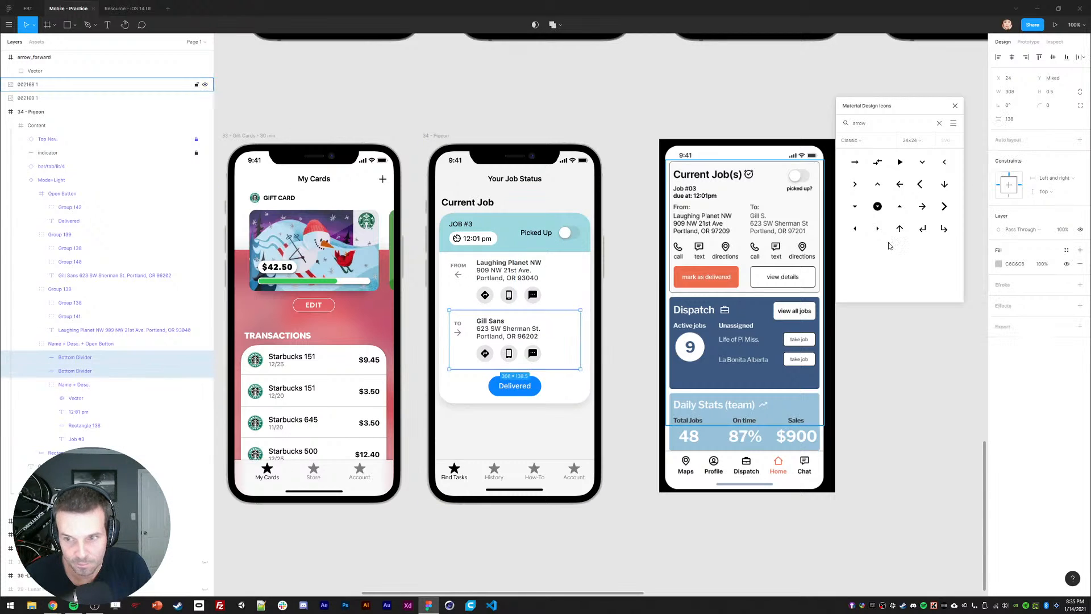
click(559, 248)
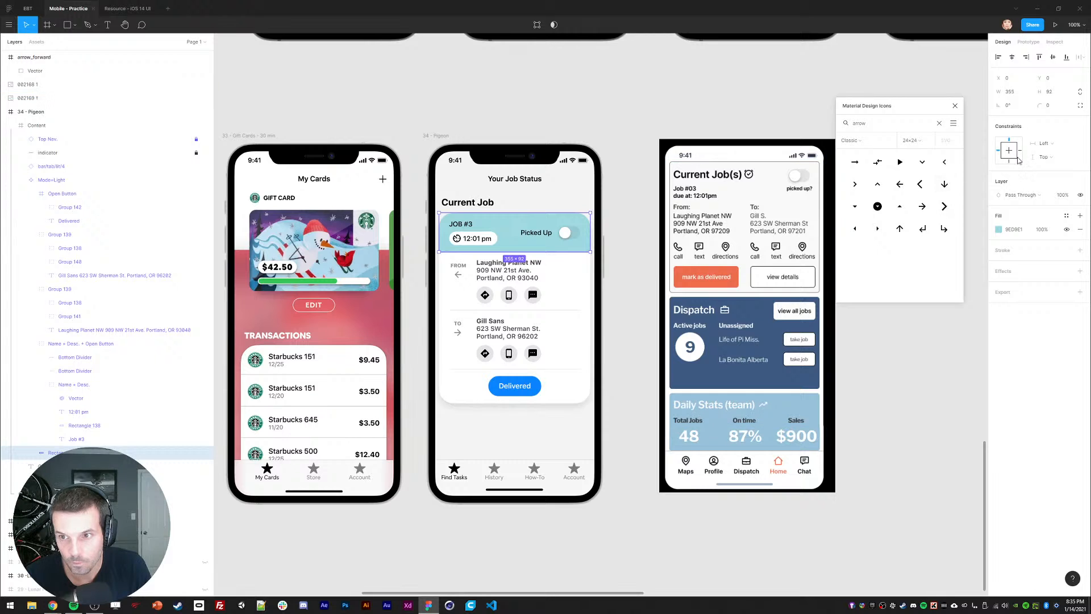
click(556, 297)
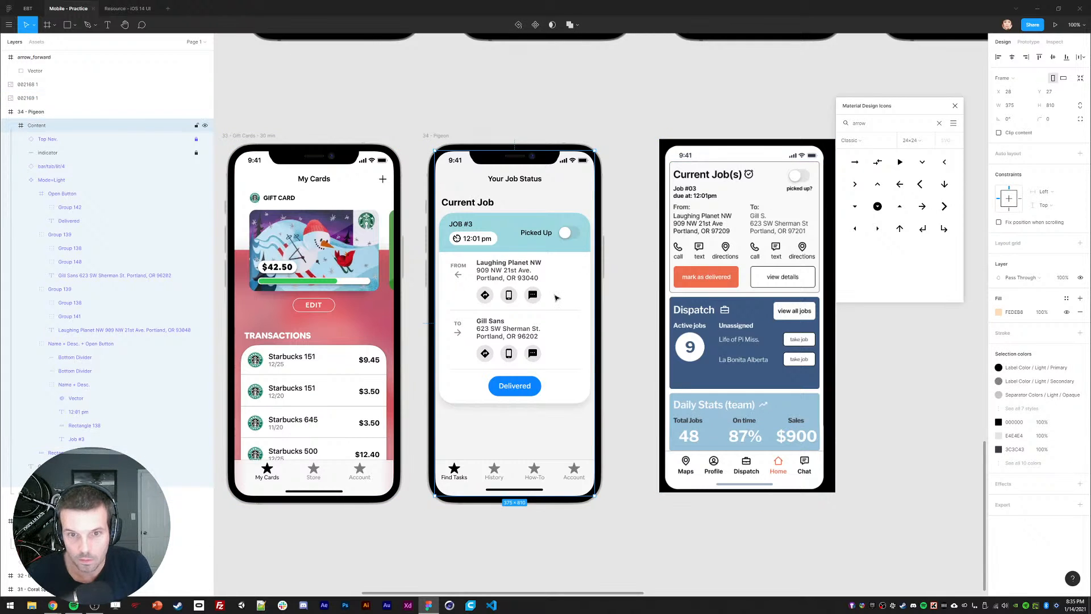
Step: Set the JOB #3 card width to 339 and centre it horizontally in the phone
double_click(556, 298)
key(shift+Down)
key(shift+Down)
key(Down)
key(Down)
key(Down)
key(Down)
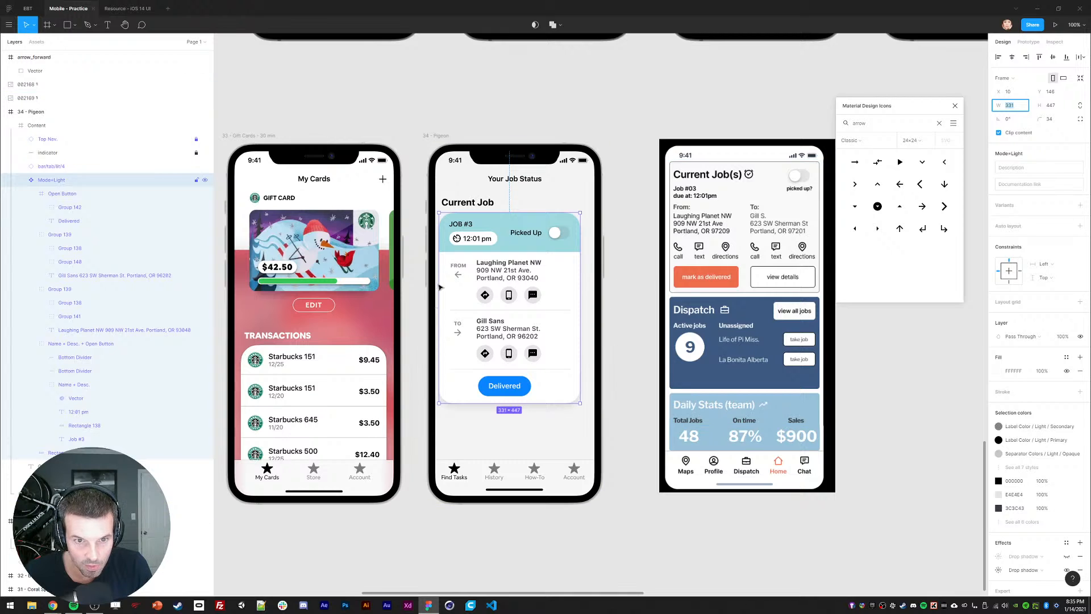
key(Up)
key(Up)
key(Up)
key(Up)
key(Up)
key(Up)
key(Up)
key(Up)
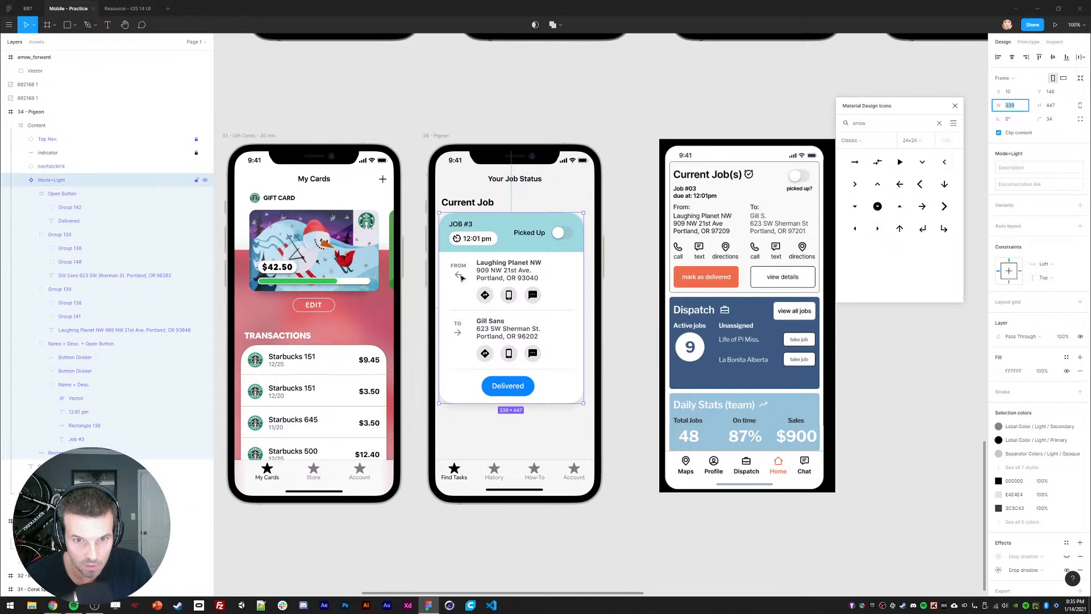
key(alt+h)
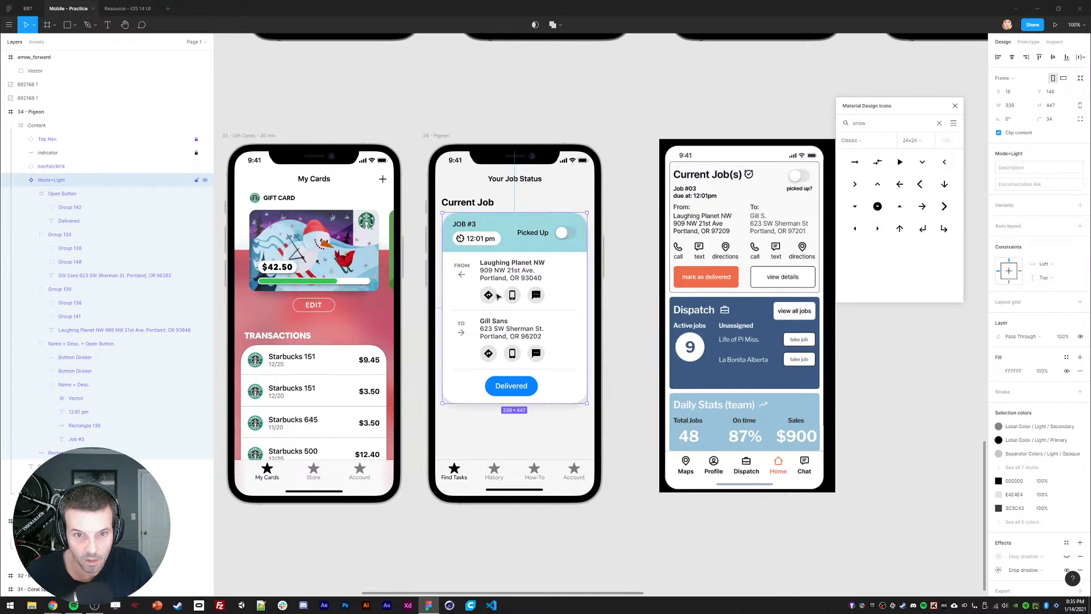
Step: Duplicate the JOB #3 card and move the copy to the right of the phone
key(ctrl+d)
drag(498, 296, 581, 251)
key(shift+Right)
key(shift+Right)
key(shift+Right)
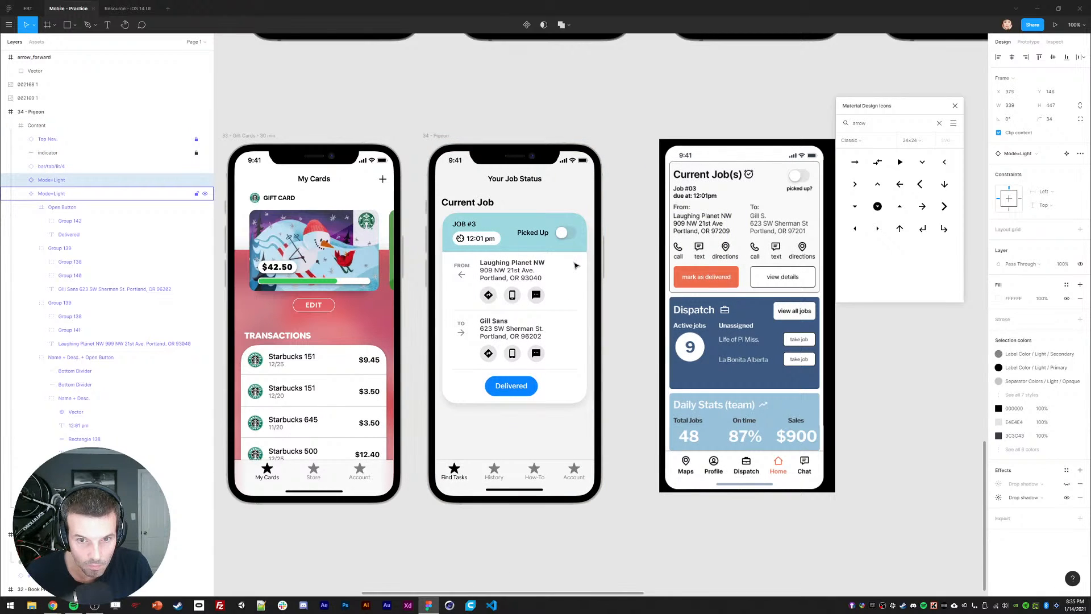
Step: Change the original card's width to 331
click(565, 272)
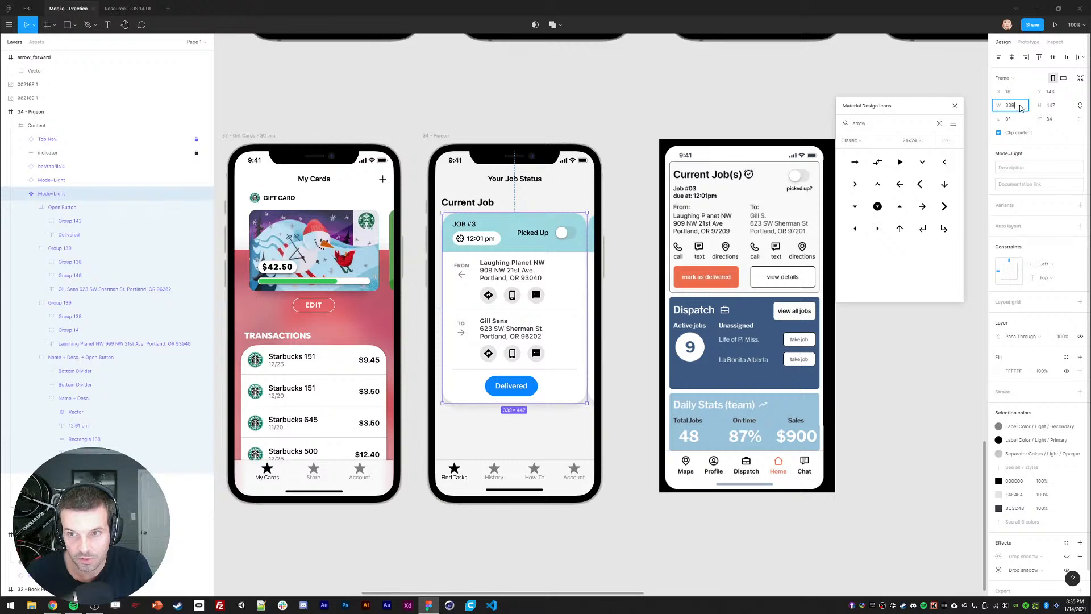
key(BackSpace)
text(1)
key(Return)
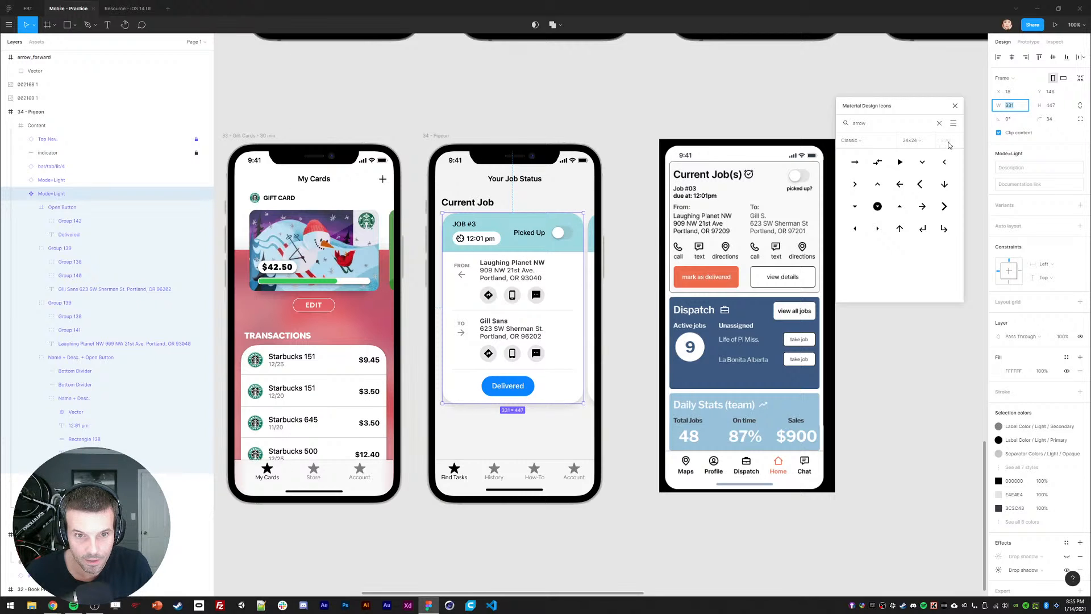
click(558, 118)
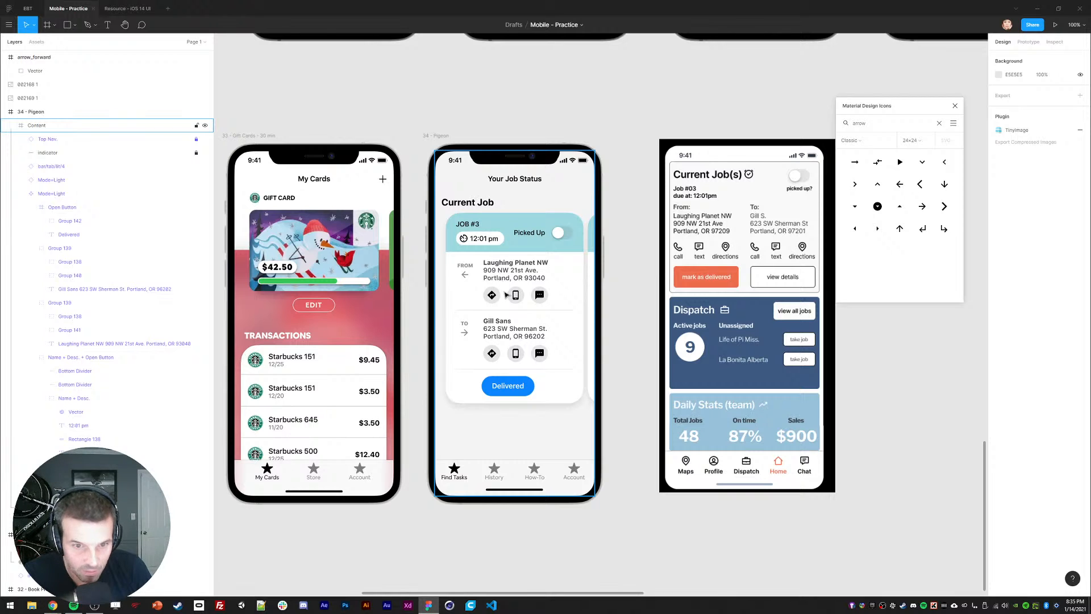
Step: Delete the white pill rectangle behind the 12:01 pm time
double_click(497, 273)
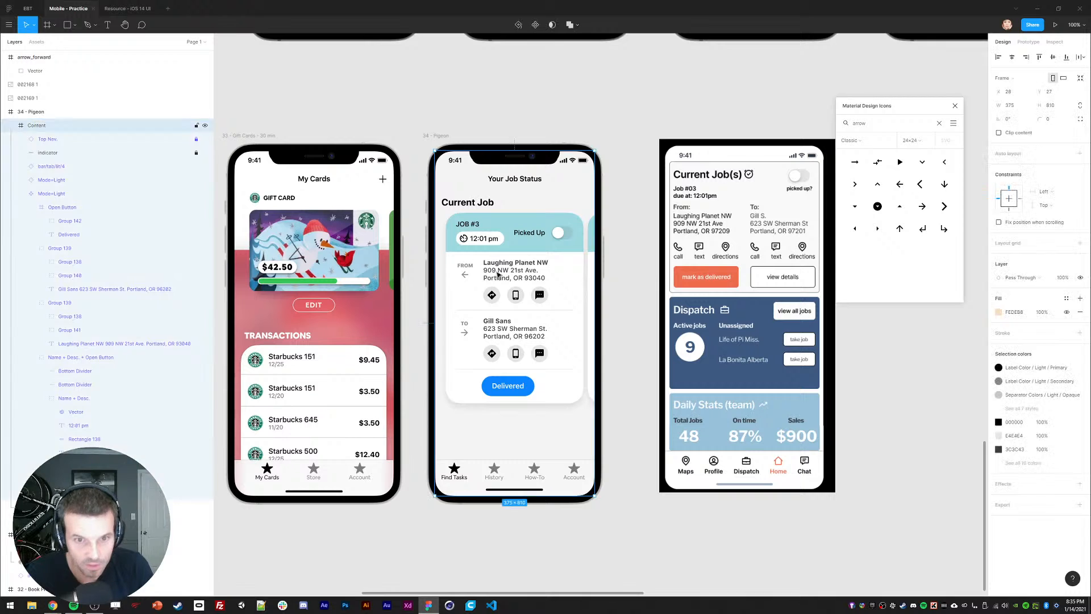
double_click(497, 273)
double_click(497, 274)
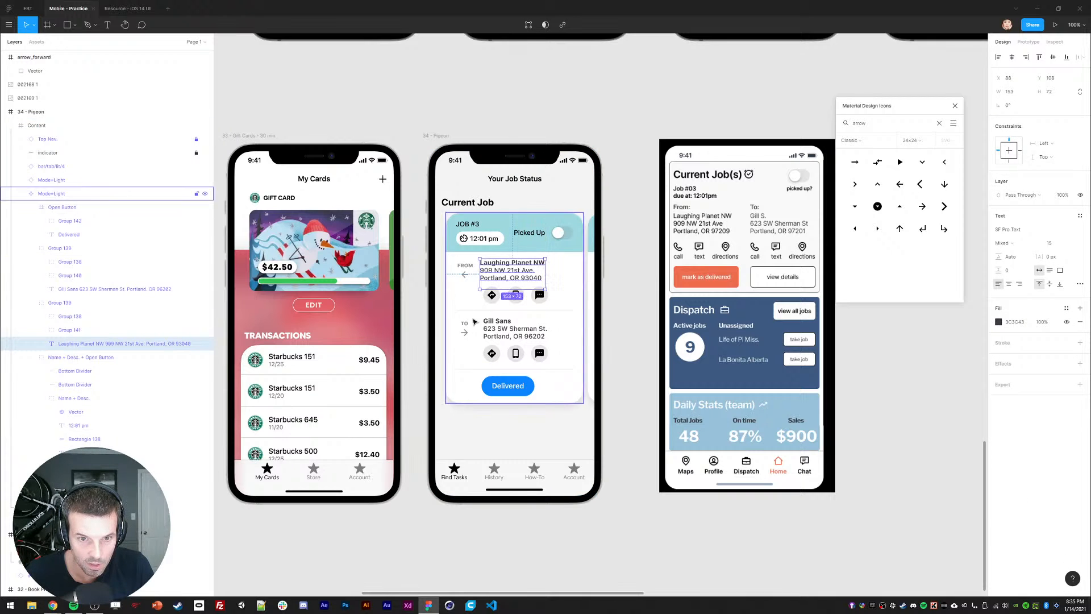
click(436, 342)
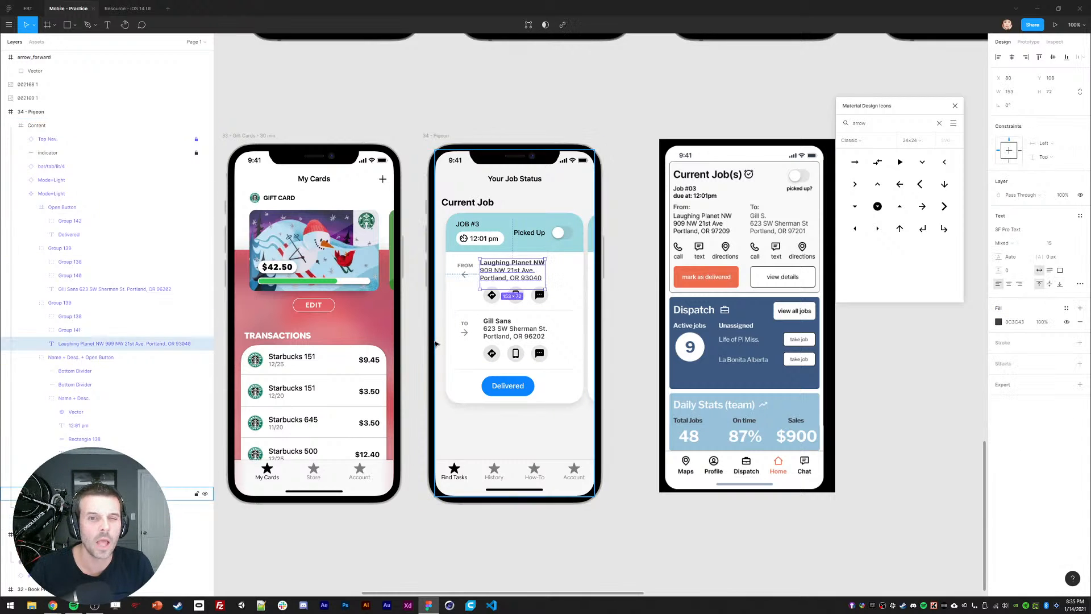
click(436, 275)
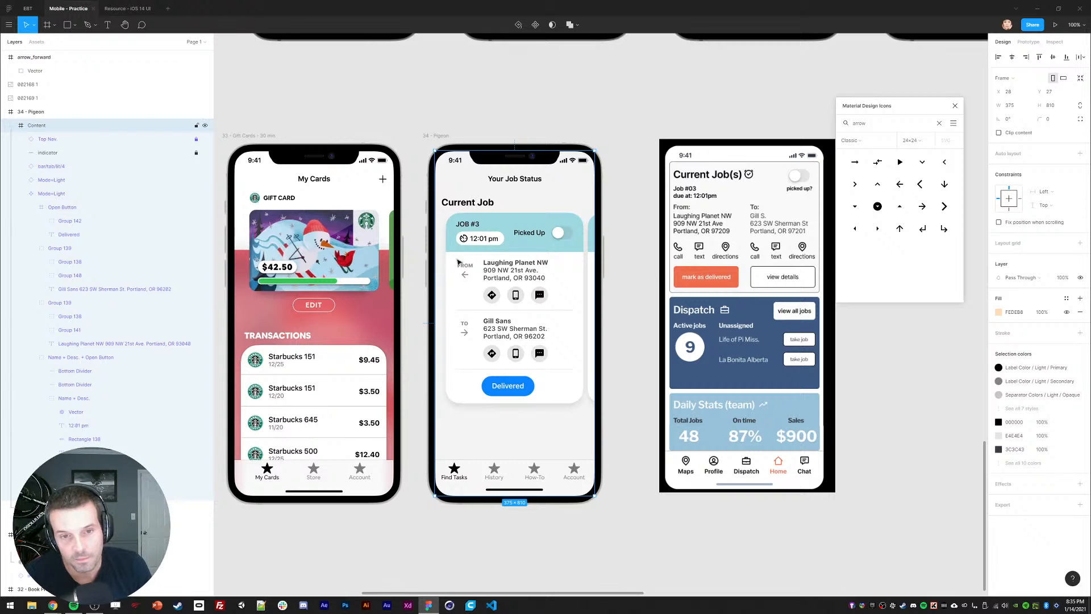
ctrl+click(499, 244)
key(Delete)
Step: Set the 12:01 pm text to Heavy font weight
triple_click(466, 239)
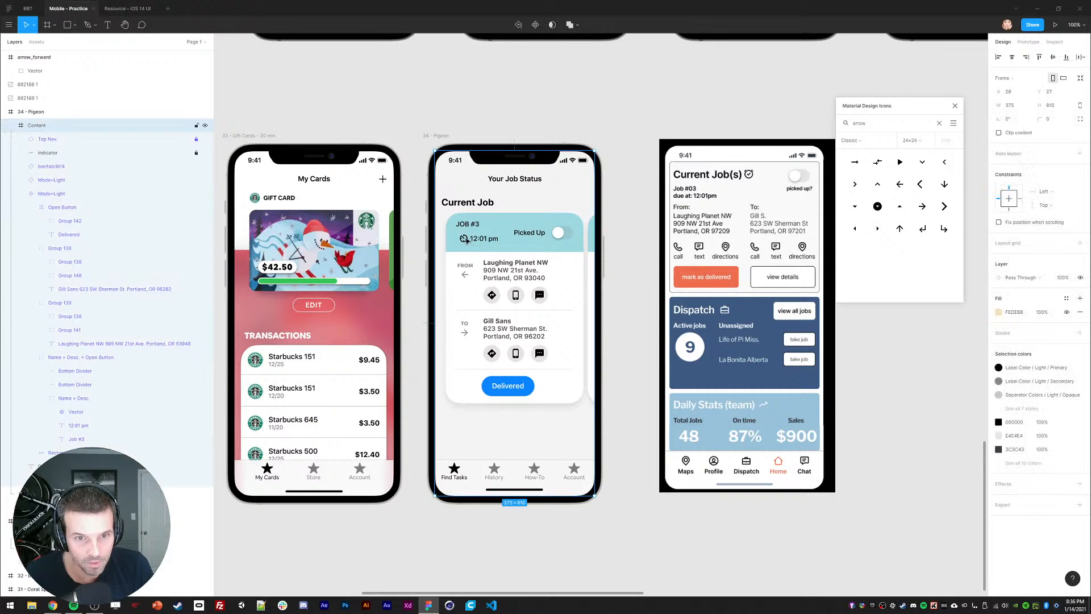
double_click(467, 239)
shift+click(486, 241)
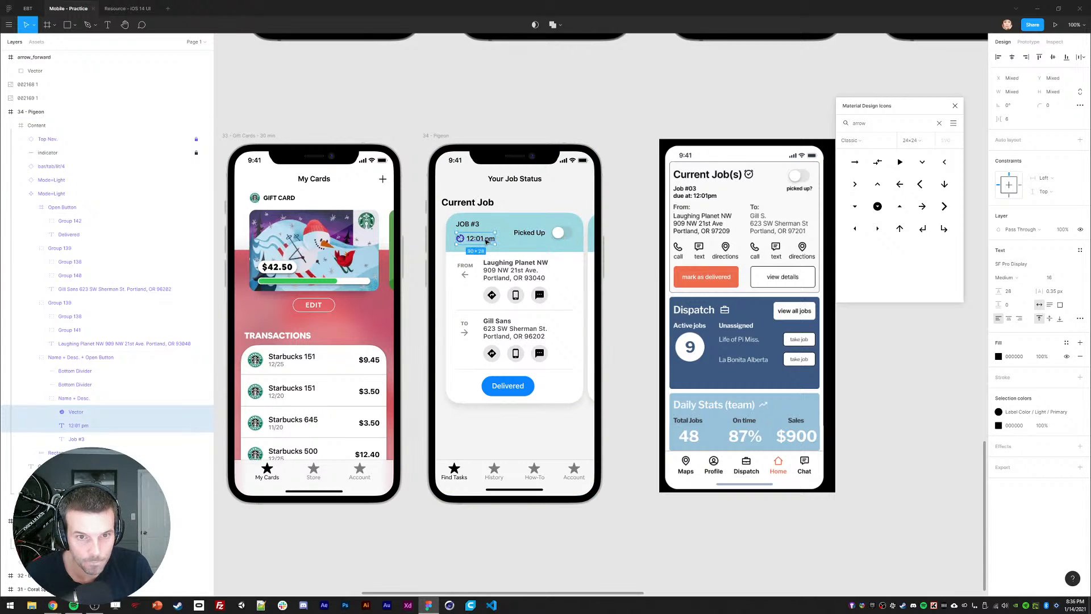
click(424, 268)
click(481, 239)
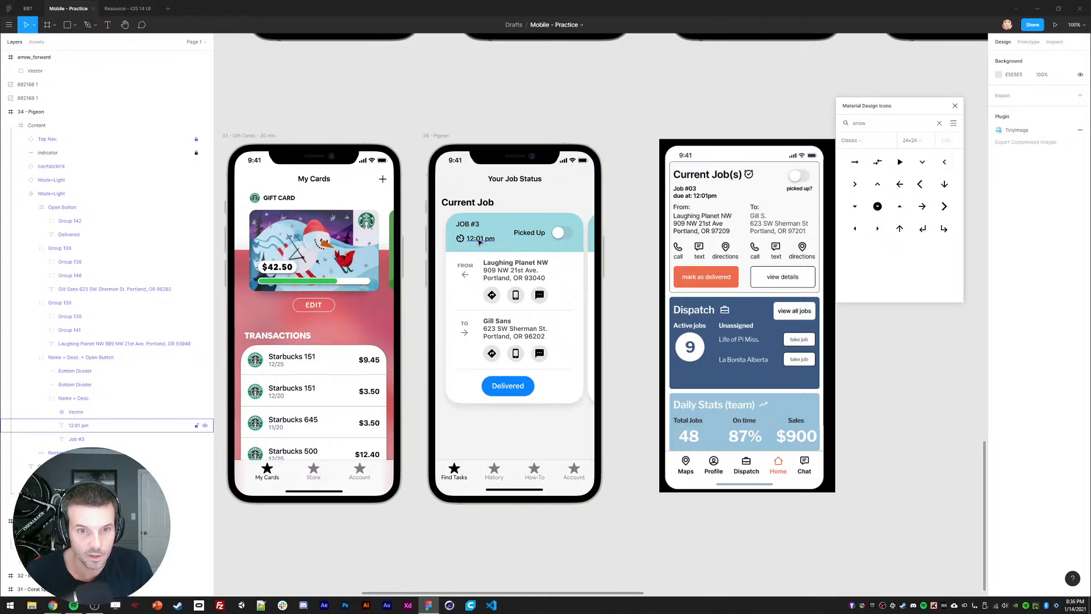
double_click(480, 239)
click(1020, 244)
click(1016, 273)
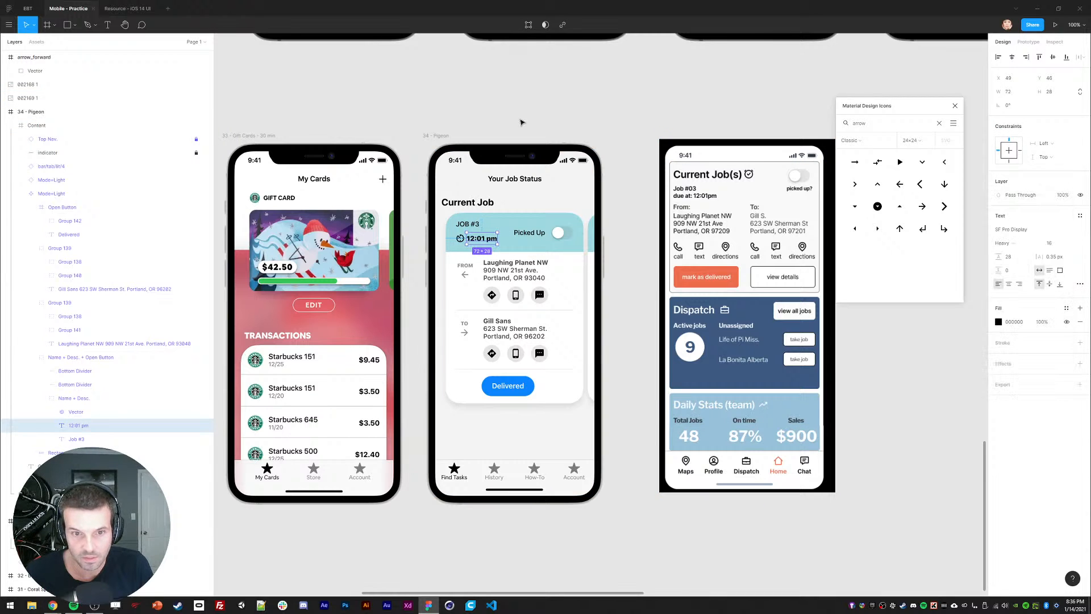
click(518, 119)
double_click(481, 238)
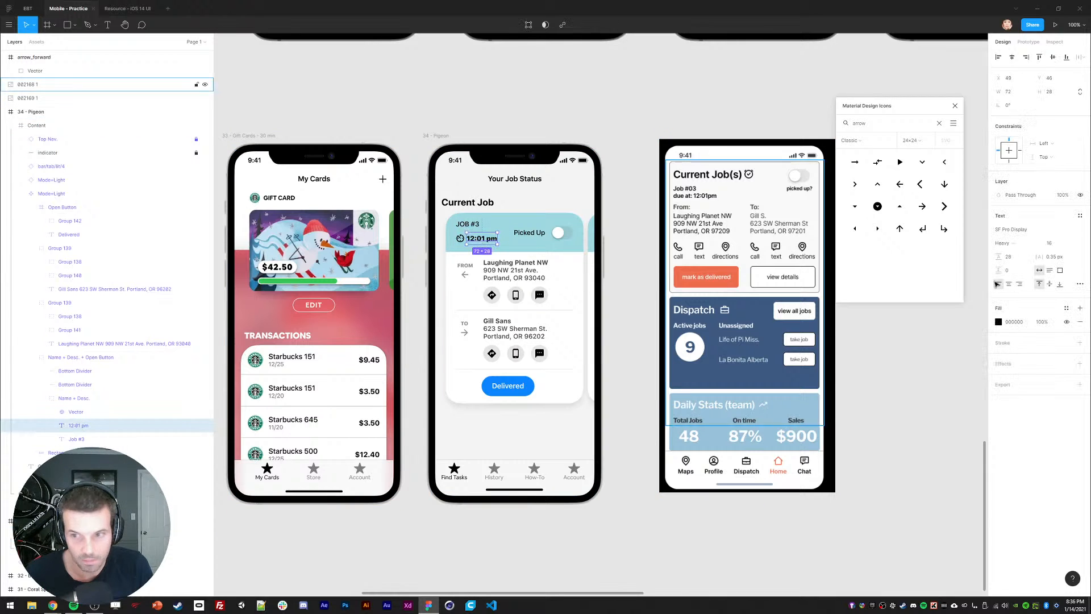
Step: Adjust the 12:01 pm text fill in the colour picker until it reads A42828
click(998, 322)
click(984, 336)
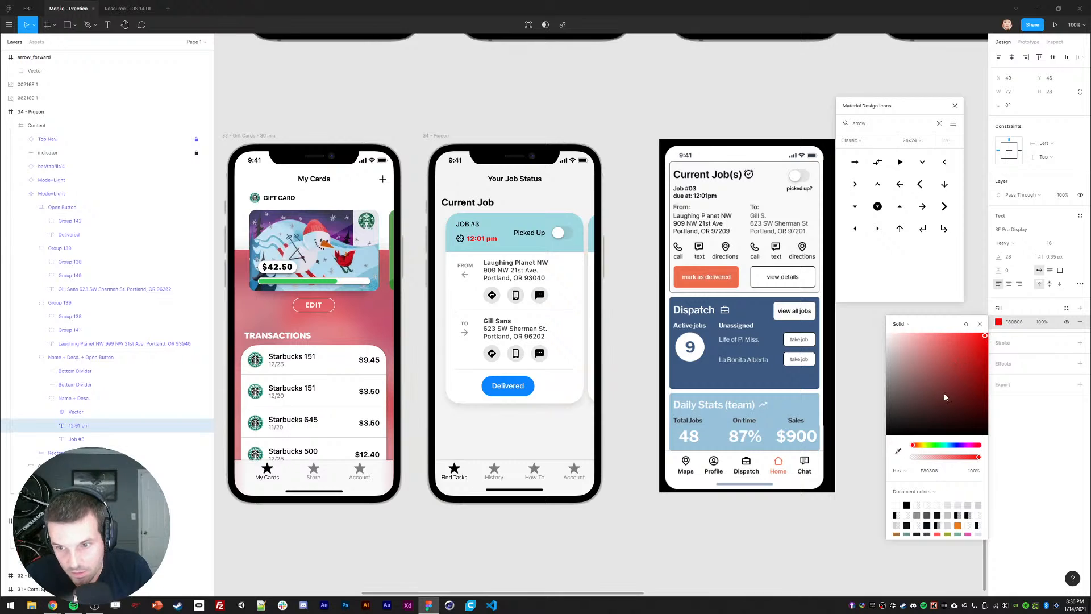
mouse_move(912, 444)
mouse_down()
mouse_move(942, 445)
mouse_move(931, 447)
mouse_up()
drag(956, 401, 955, 384)
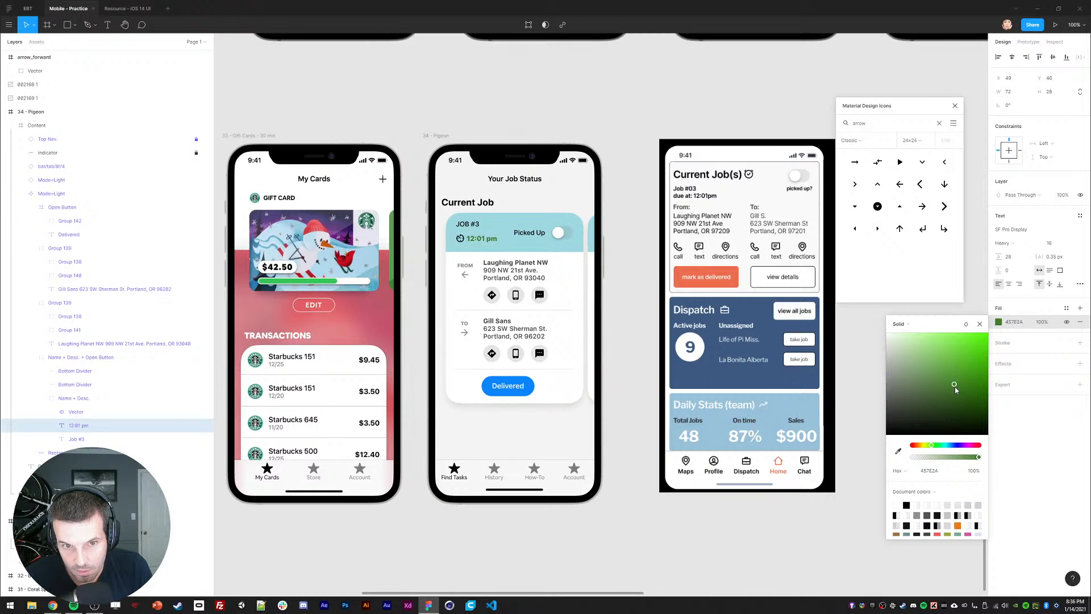
drag(947, 446, 978, 449)
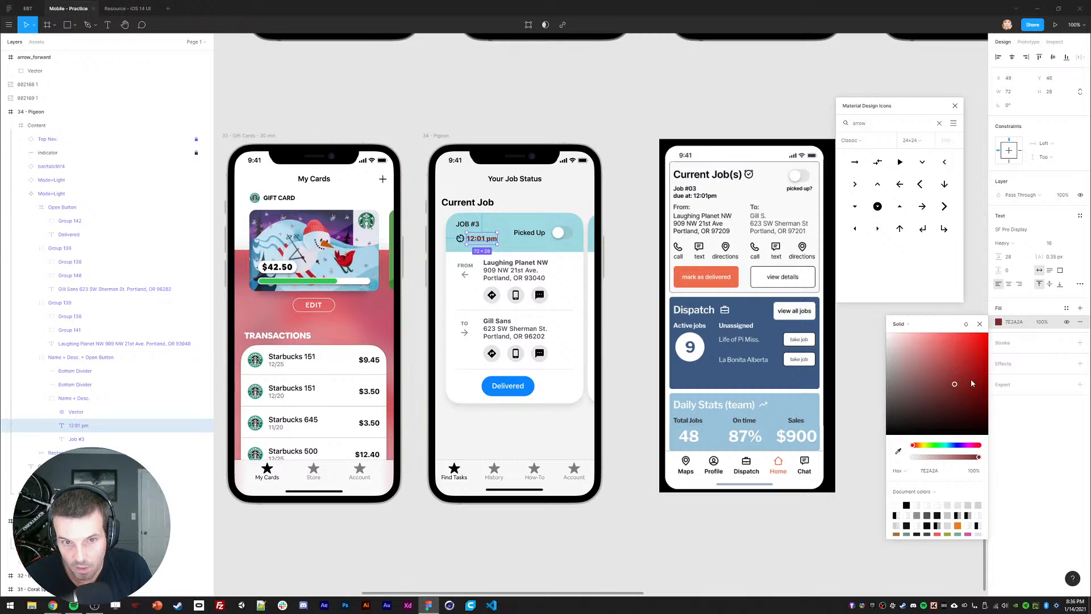
drag(970, 378, 963, 371)
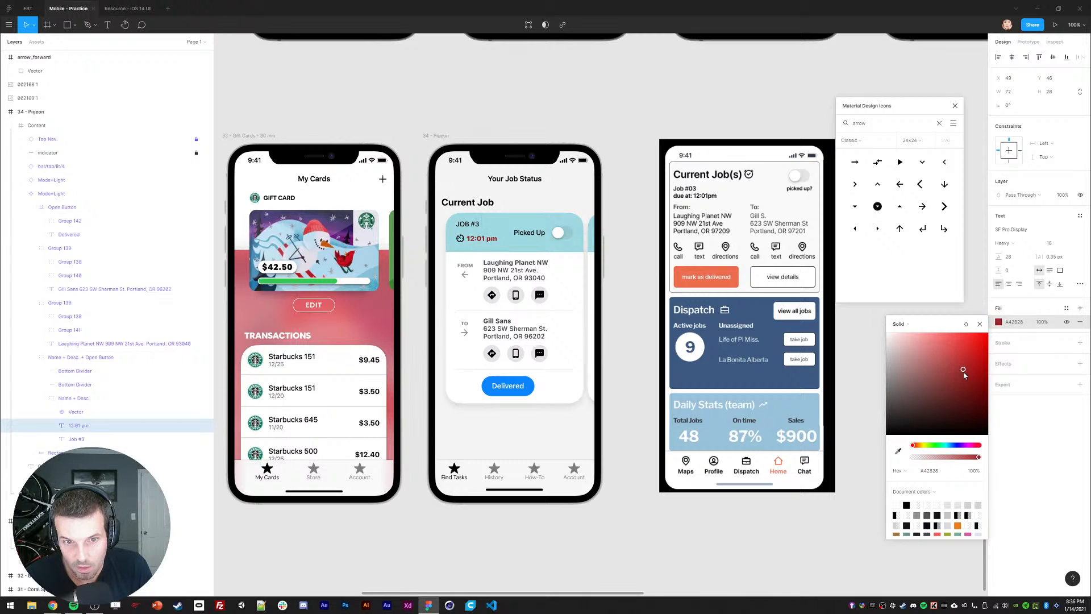
click(1014, 322)
click(460, 238)
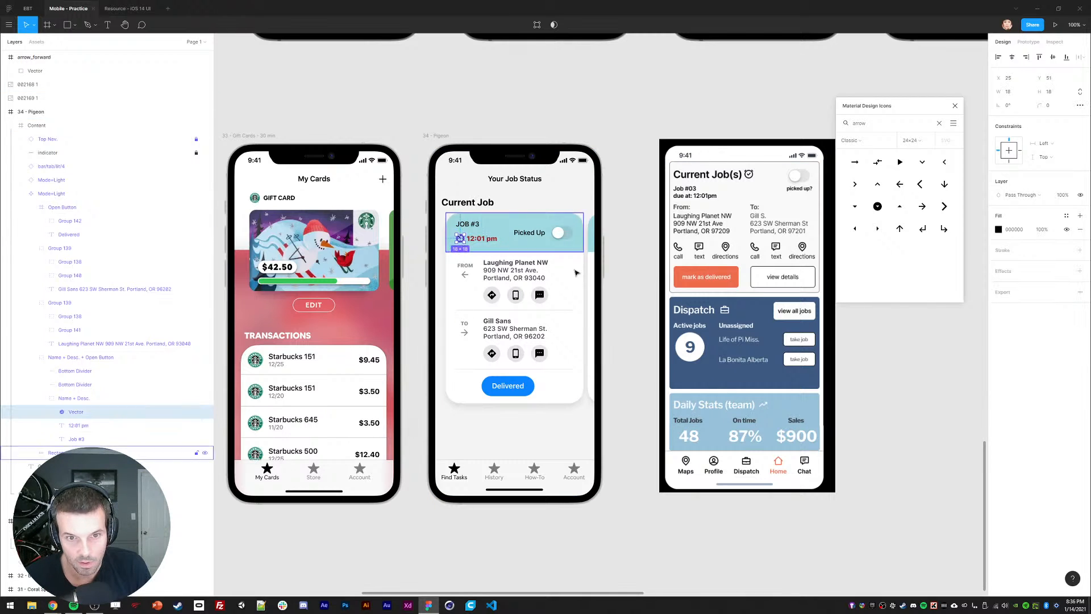
click(439, 97)
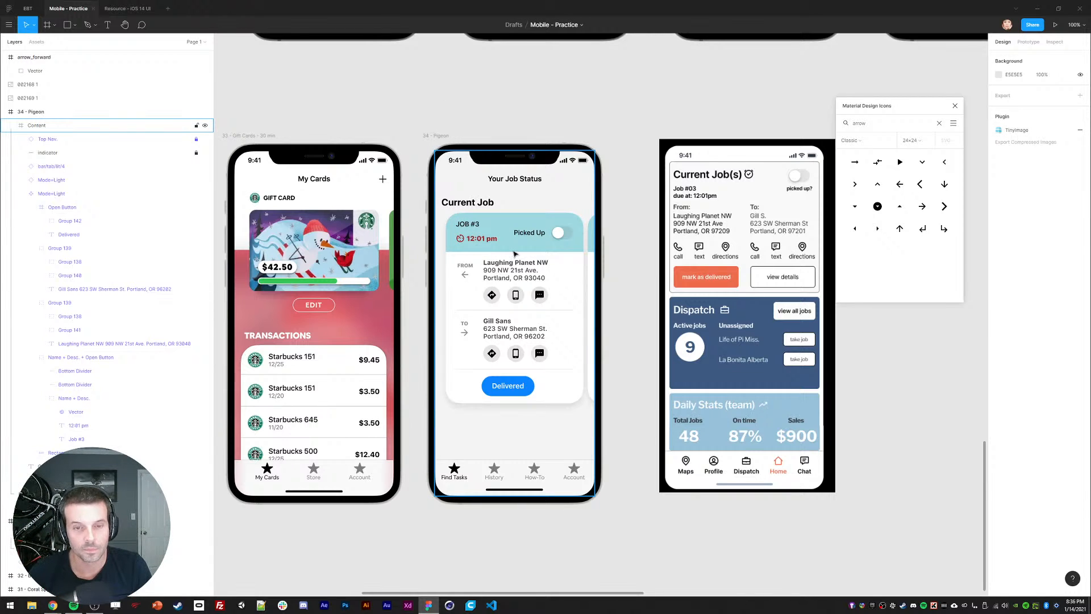
Step: Drag the clock icon and 12:01 pm time lower in the header, then undo to nudge back
double_click(464, 241)
double_click(464, 241)
double_click(464, 241)
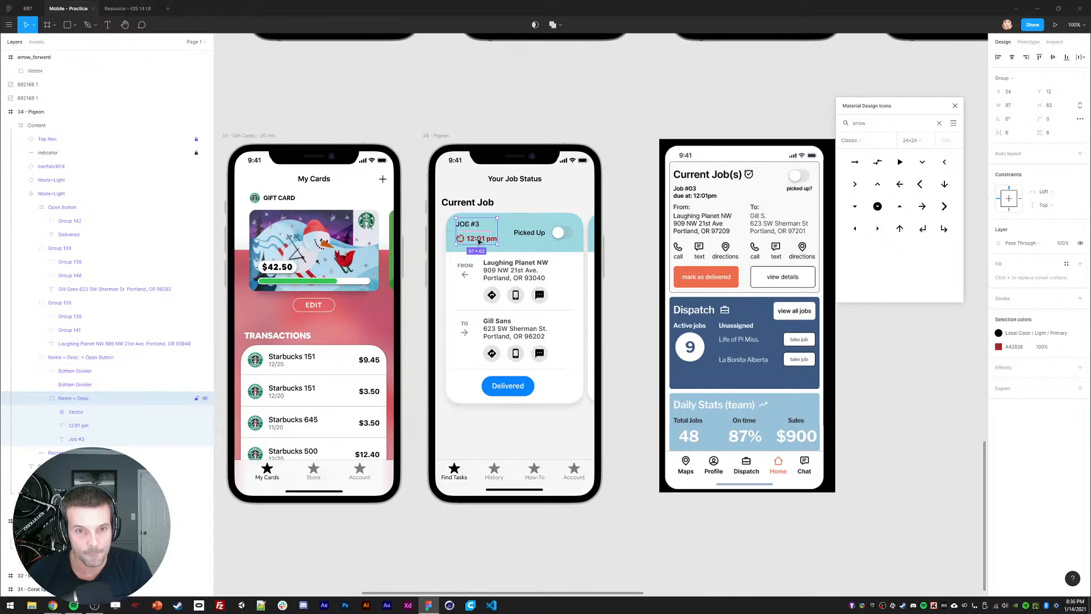
click(460, 238)
shift+click(481, 238)
drag(480, 239, 480, 249)
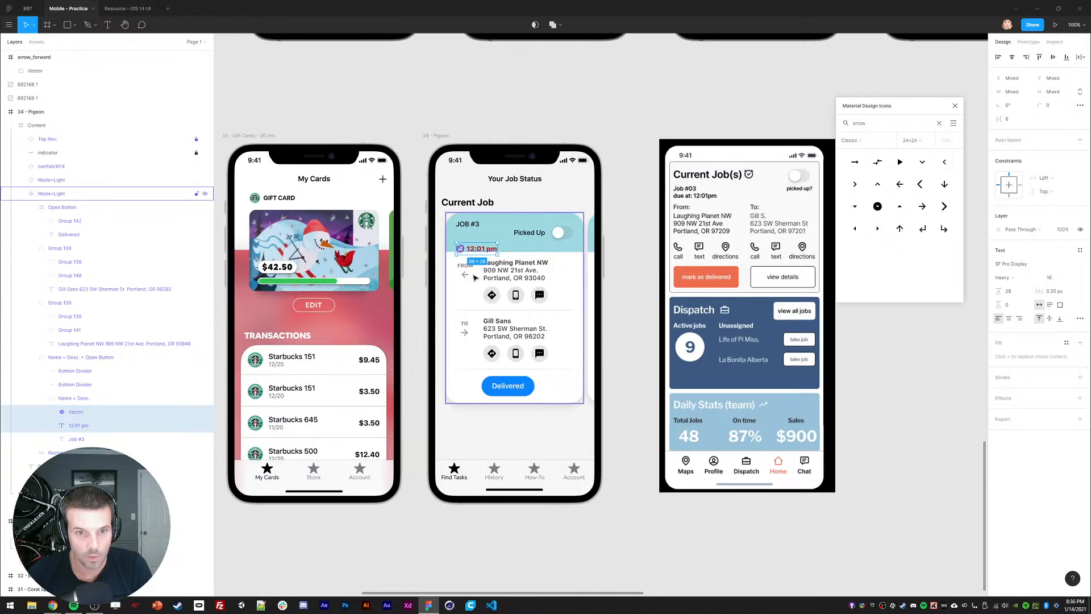
key(ctrl+z)
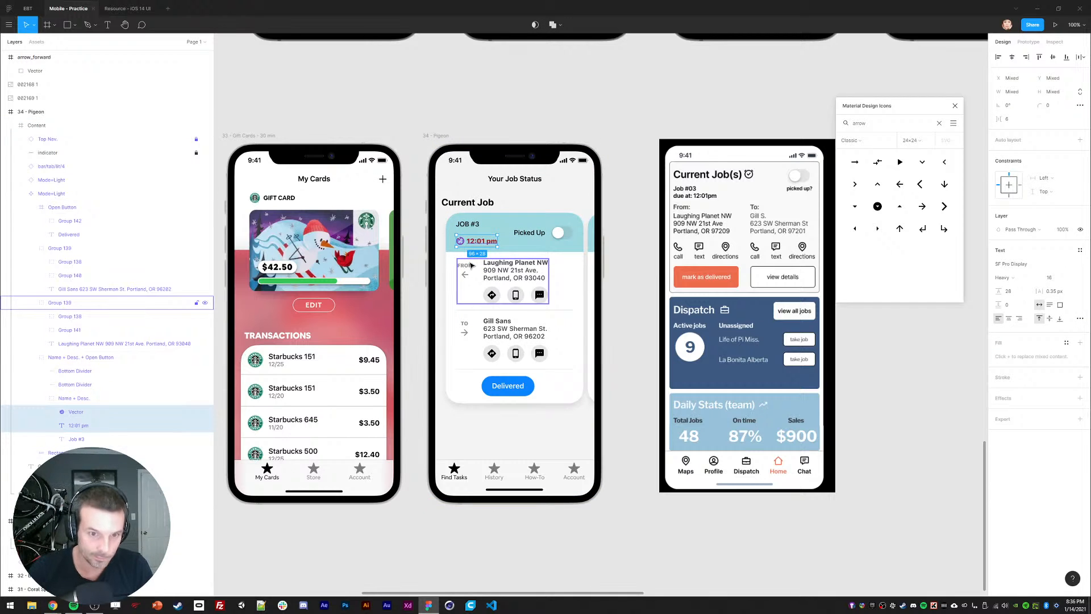
Step: Select the clock icon on its own, then select the phone's Content frame
click(421, 252)
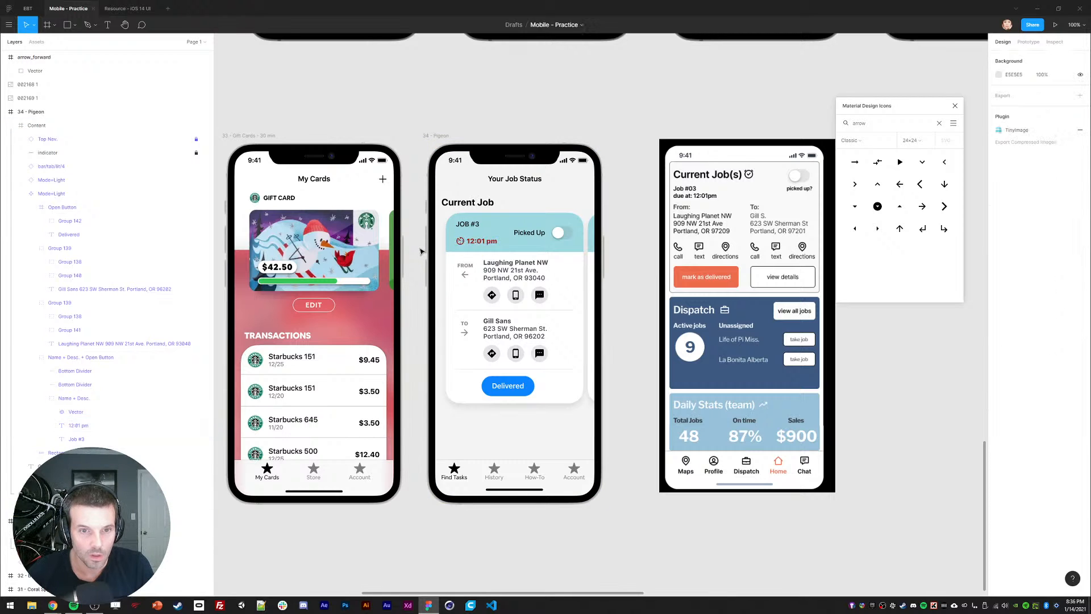
click(464, 241)
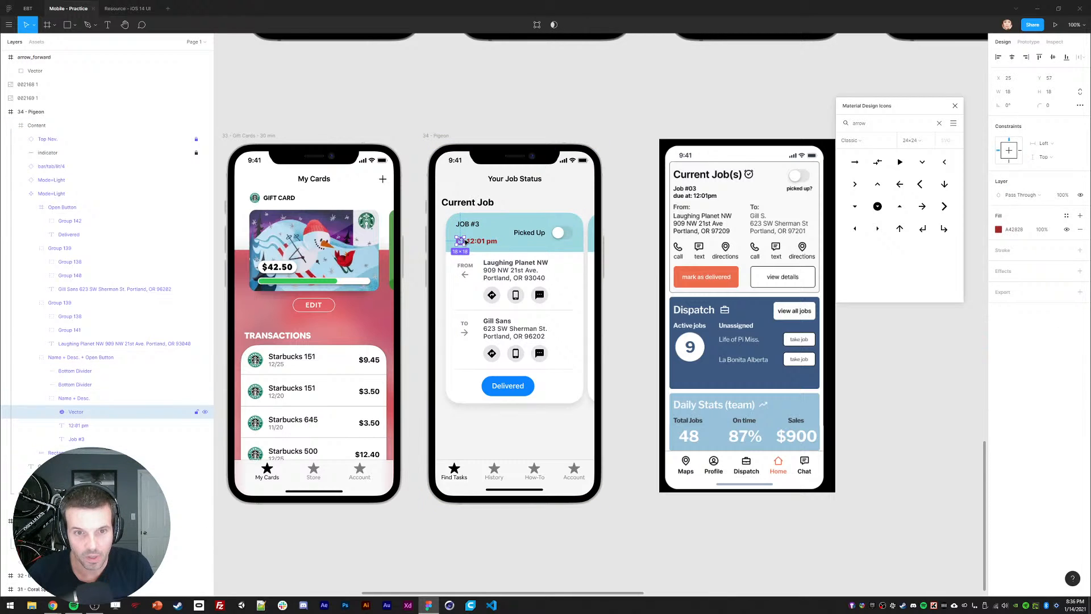
click(421, 286)
key(l)
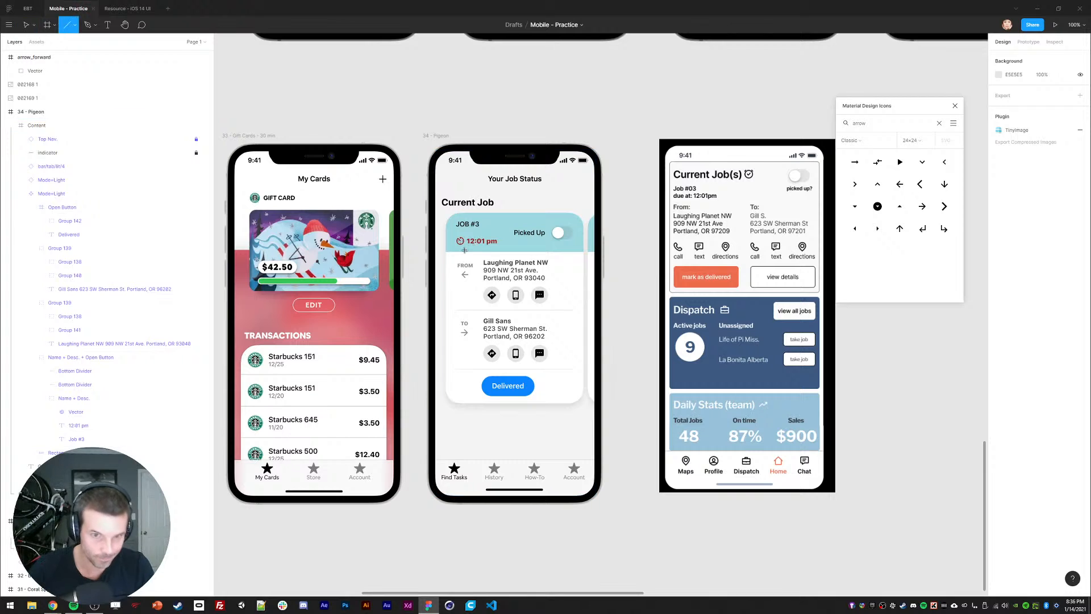
key(v)
click(537, 231)
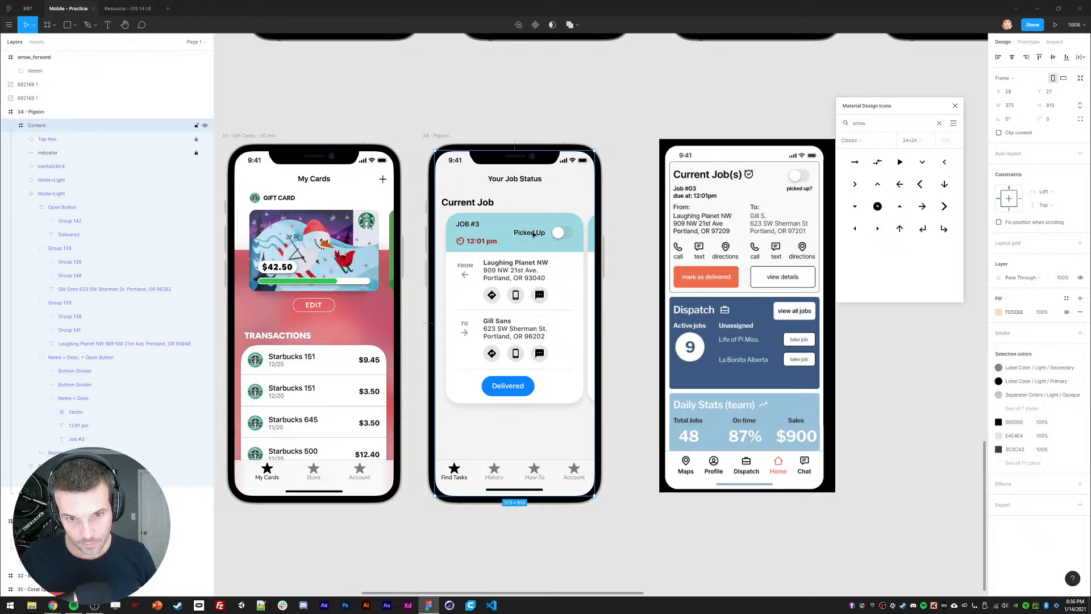
Step: Move the Picked Up toggle down and align its vertical centre with the 12:01 pm time
ctrl+click(533, 233)
ctrl+shift+click(559, 234)
ctrl+shift+click(570, 234)
key(shift+Down)
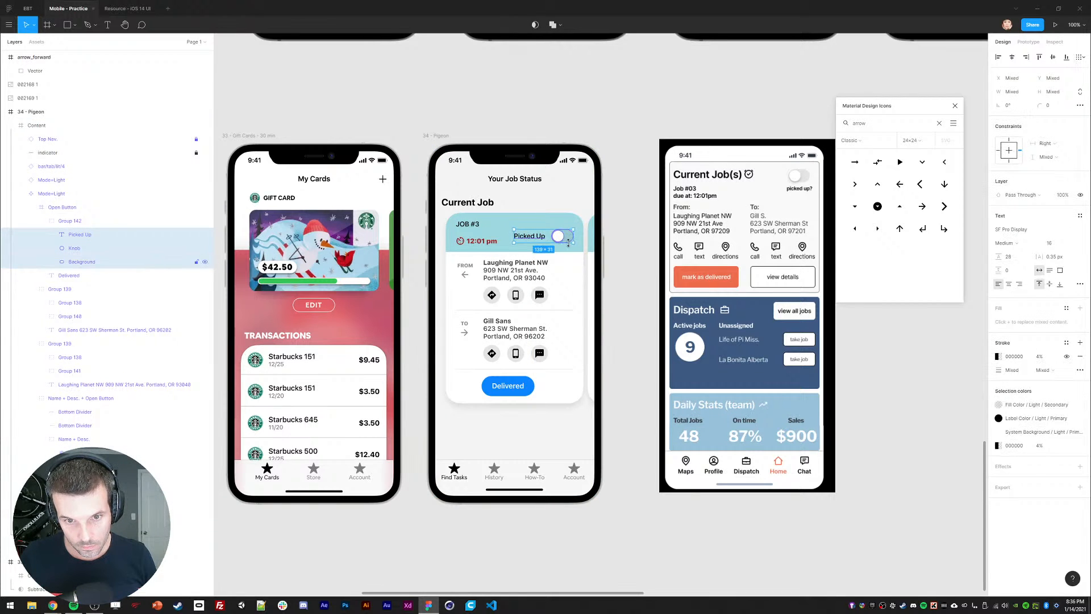
drag(568, 242, 559, 250)
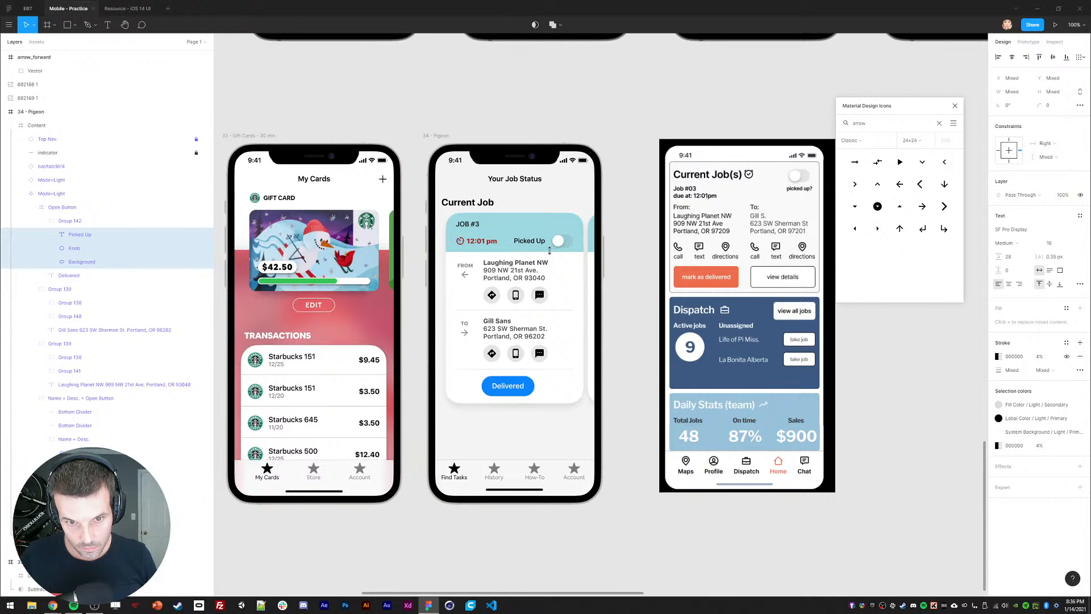
ctrl+shift+click(481, 241)
click(1052, 57)
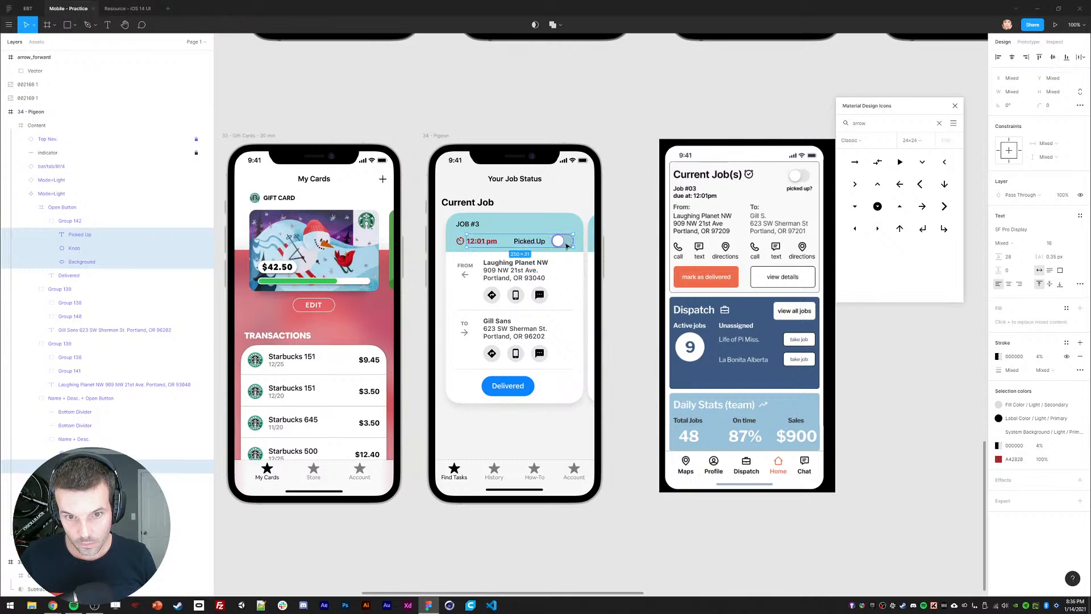
ctrl+shift+click(486, 243)
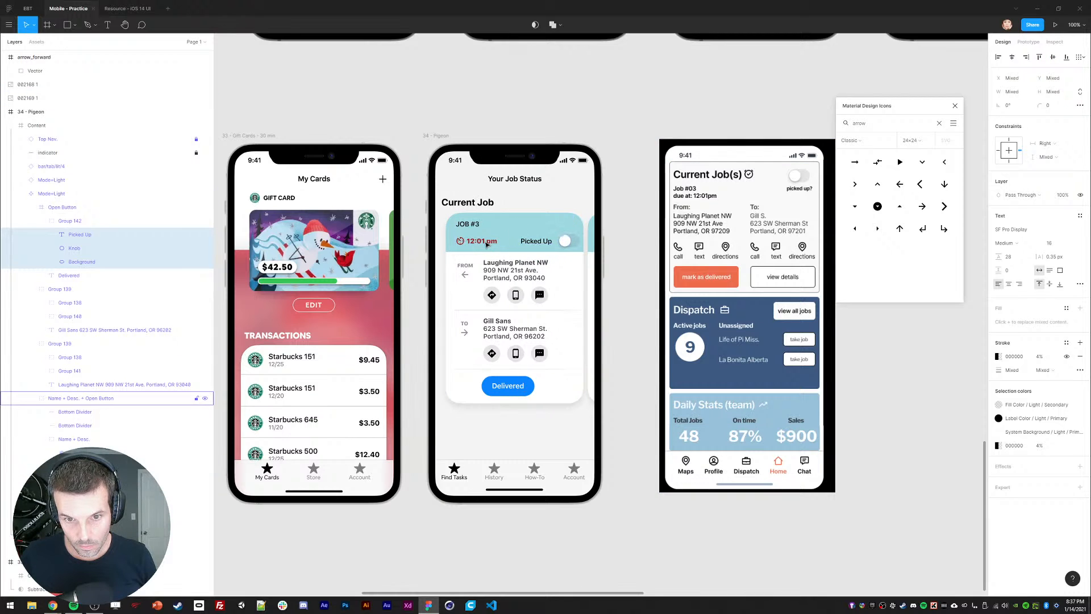
click(540, 118)
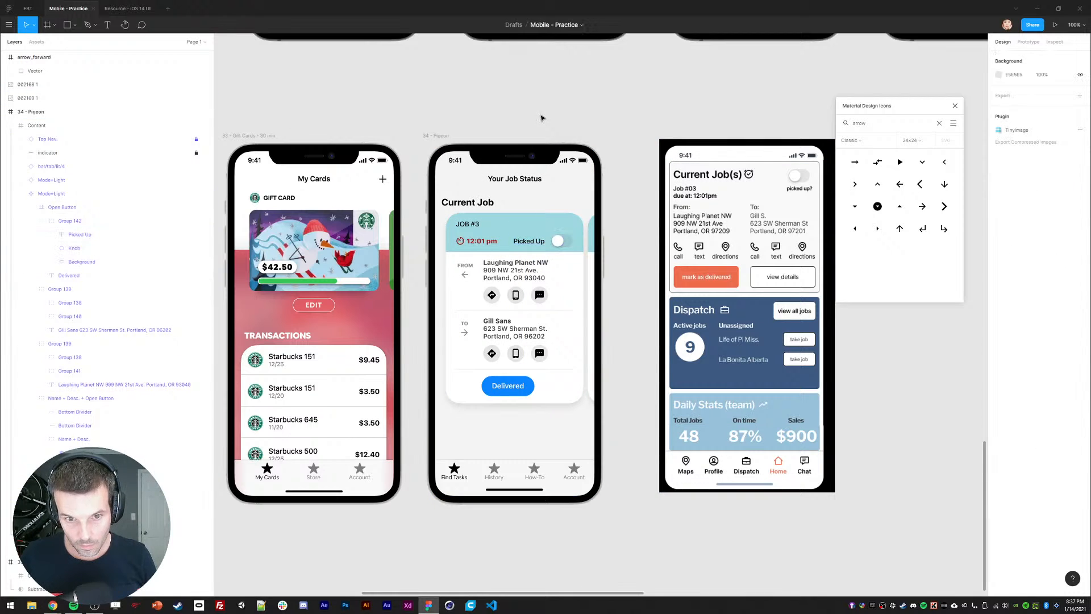
Step: Set JOB #3 to font size 20 and centre it across the teal header
ctrl+click(471, 226)
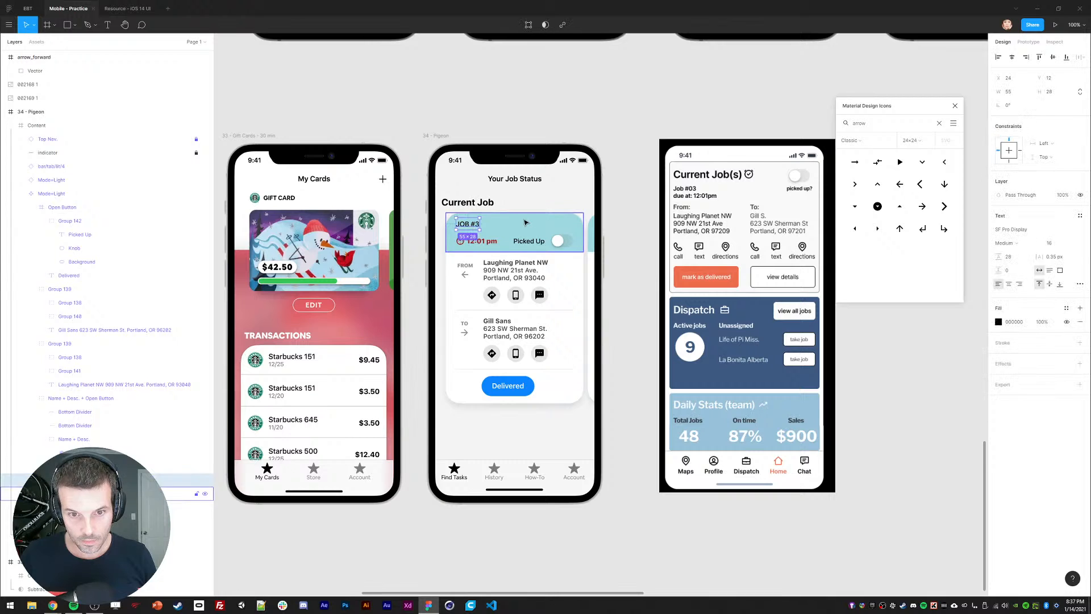
ctrl+shift+click(520, 223)
click(1012, 57)
click(719, 89)
ctrl+click(513, 225)
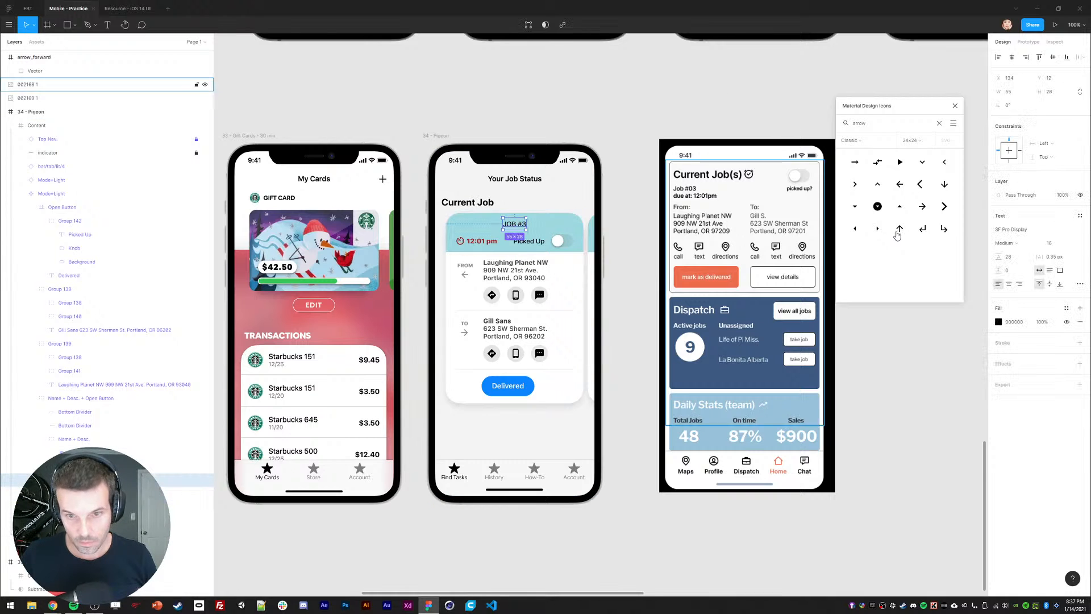
text(20)
key(Return)
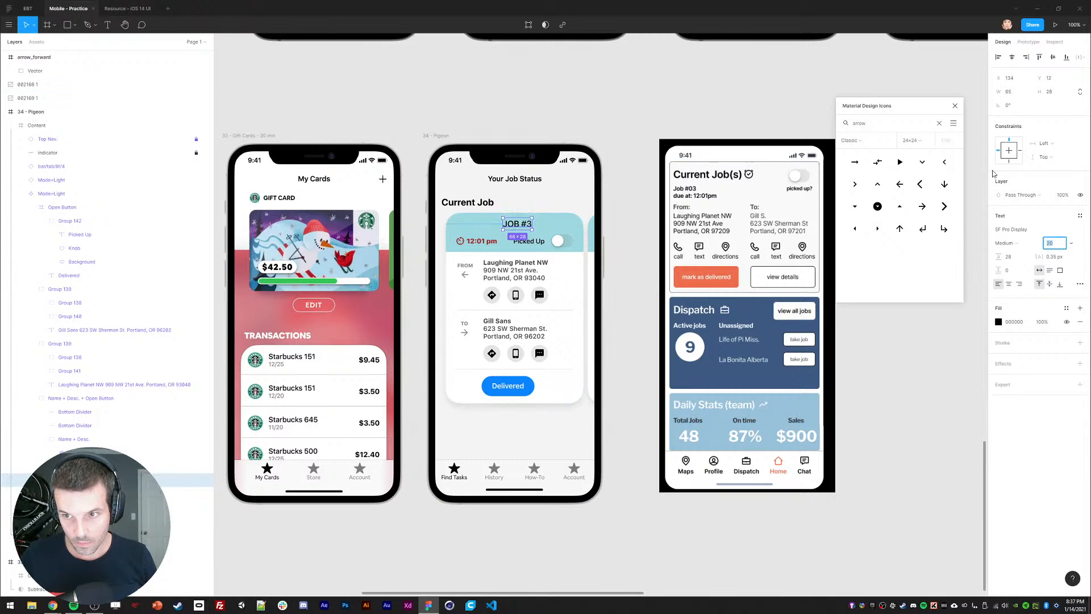
click(1010, 285)
click(1012, 58)
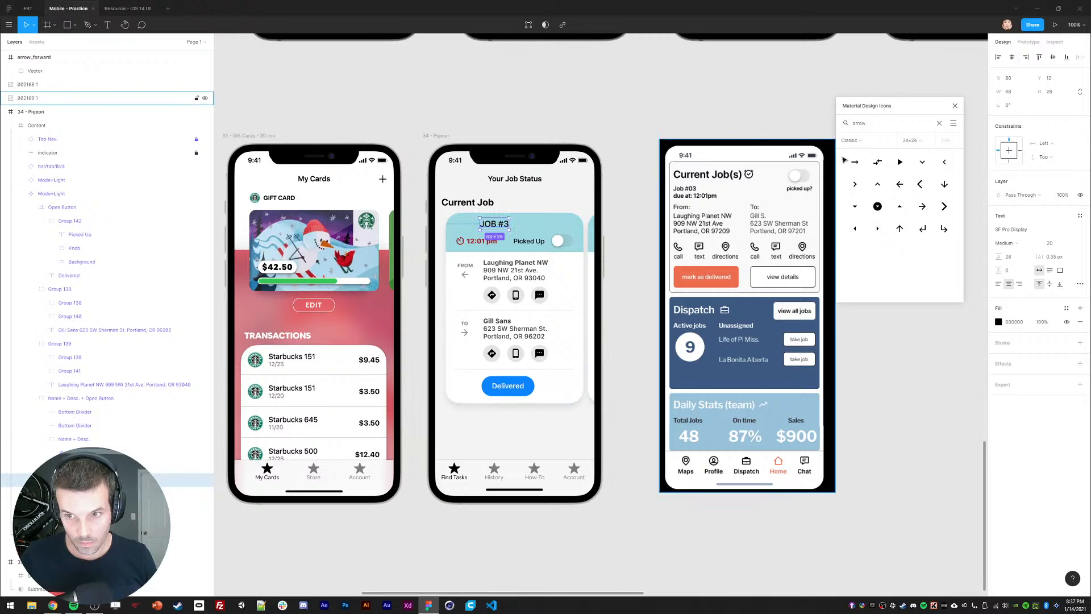
click(1011, 59)
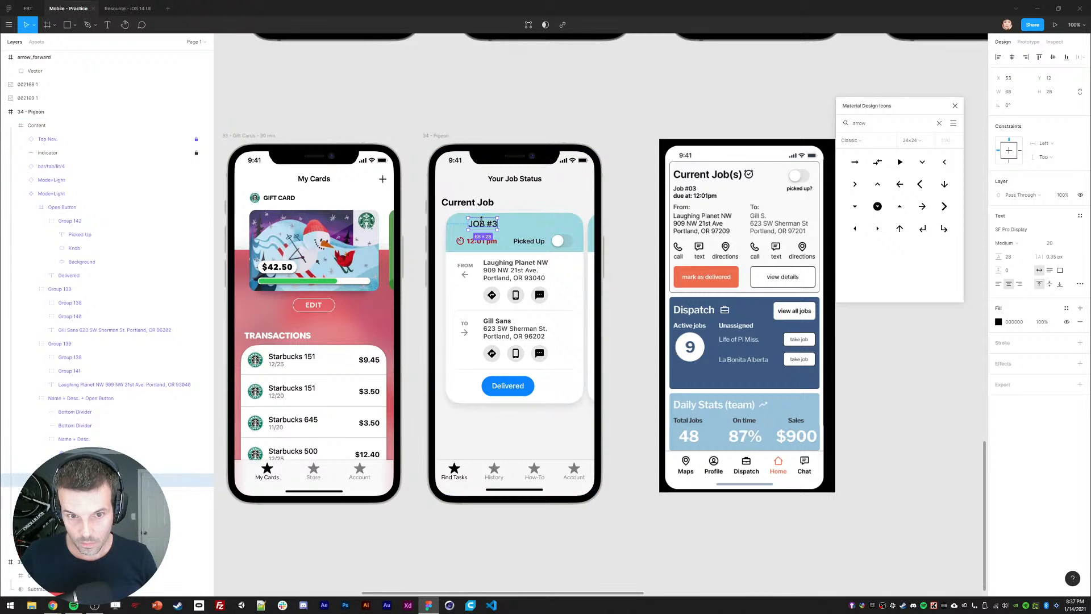
click(1011, 59)
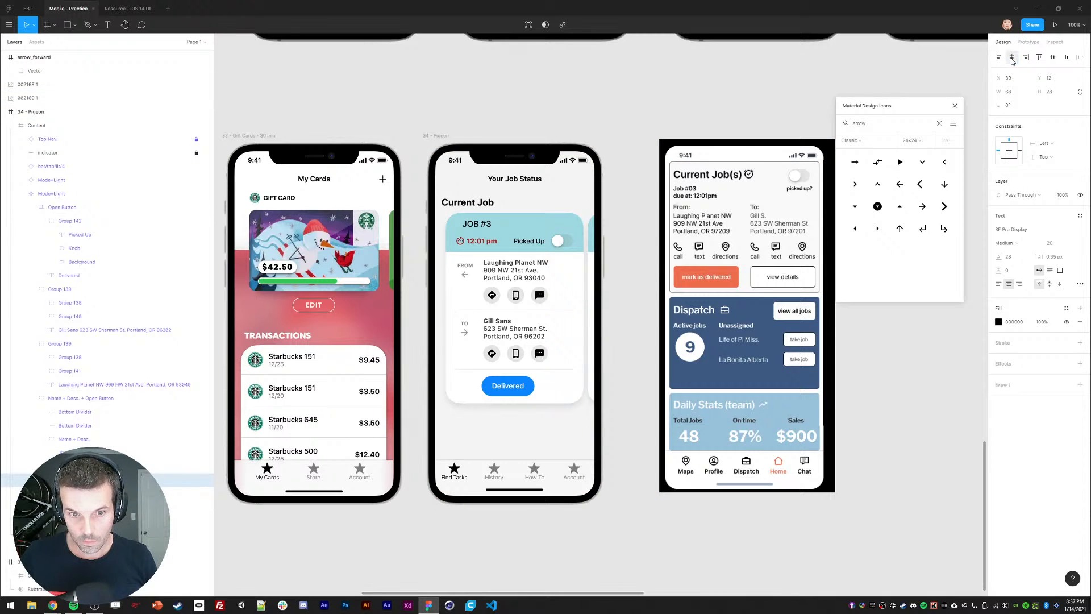
shift+click(521, 226)
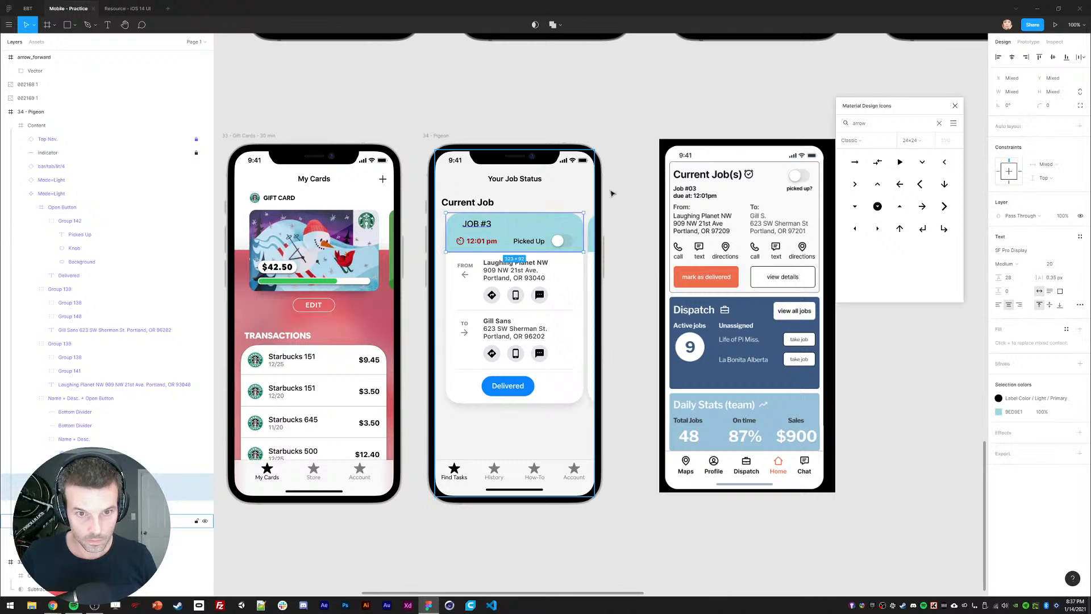
click(1012, 59)
click(636, 113)
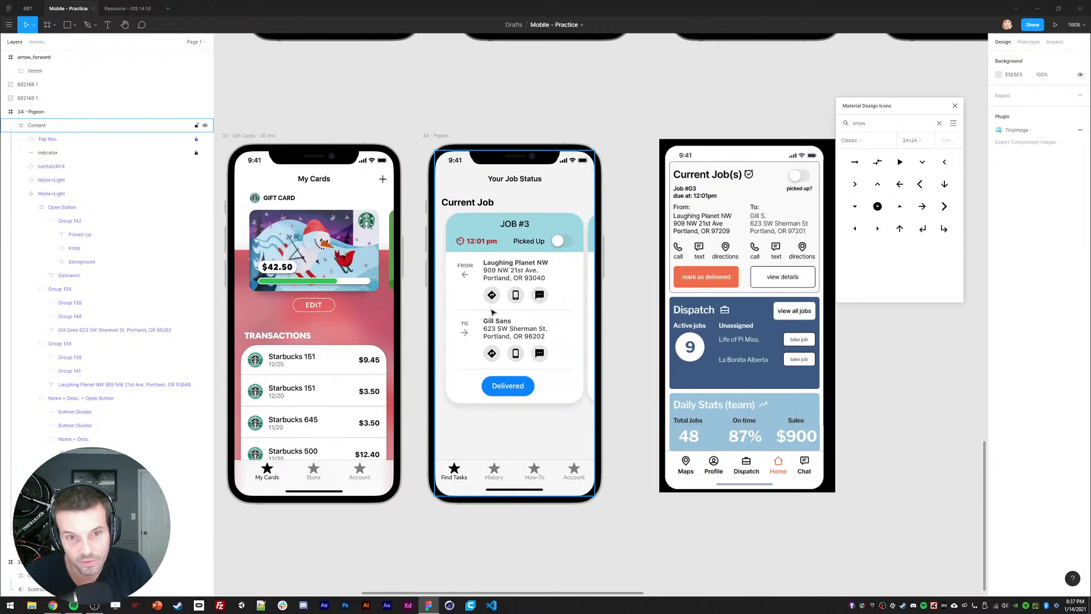
Step: Undo those changes and set the JOB #3 label font size to 22 instead
key(ctrl+z)
key(ctrl+z)
key(ctrl+z)
key(ctrl+z)
key(ctrl+z)
key(ctrl+z)
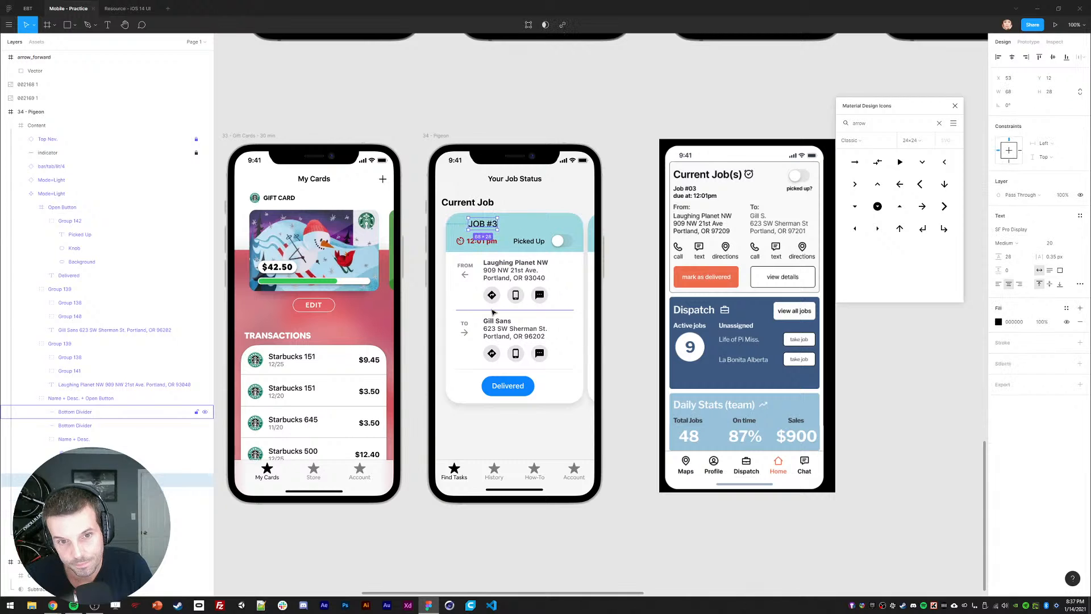
key(ctrl+z)
key(ctrl+z)
key(ctrl+z)
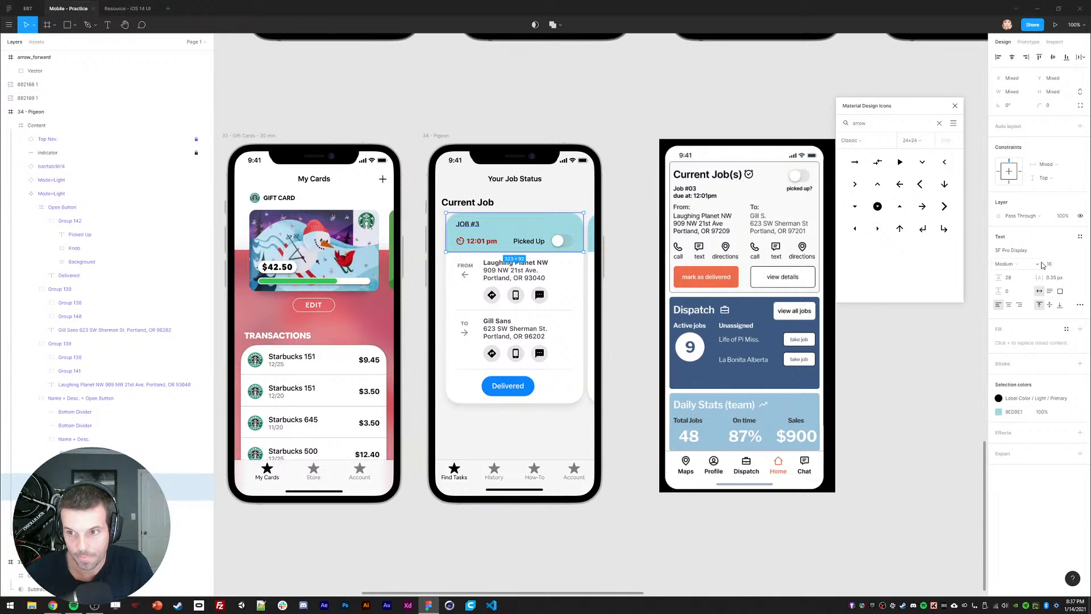
click(1046, 264)
text(22)
key(Return)
click(526, 120)
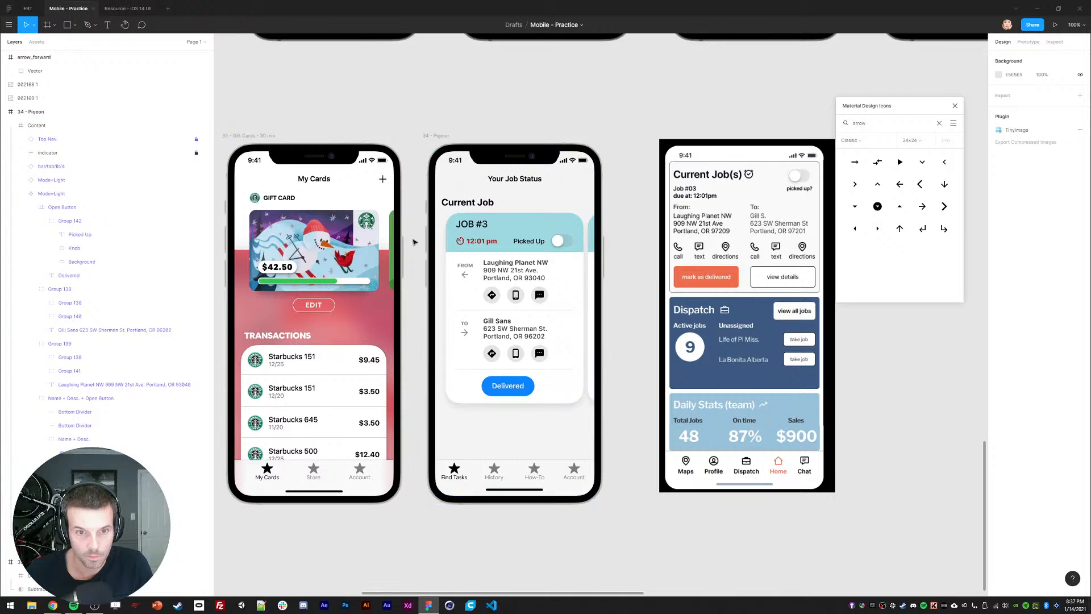
ctrl+click(467, 226)
click(427, 314)
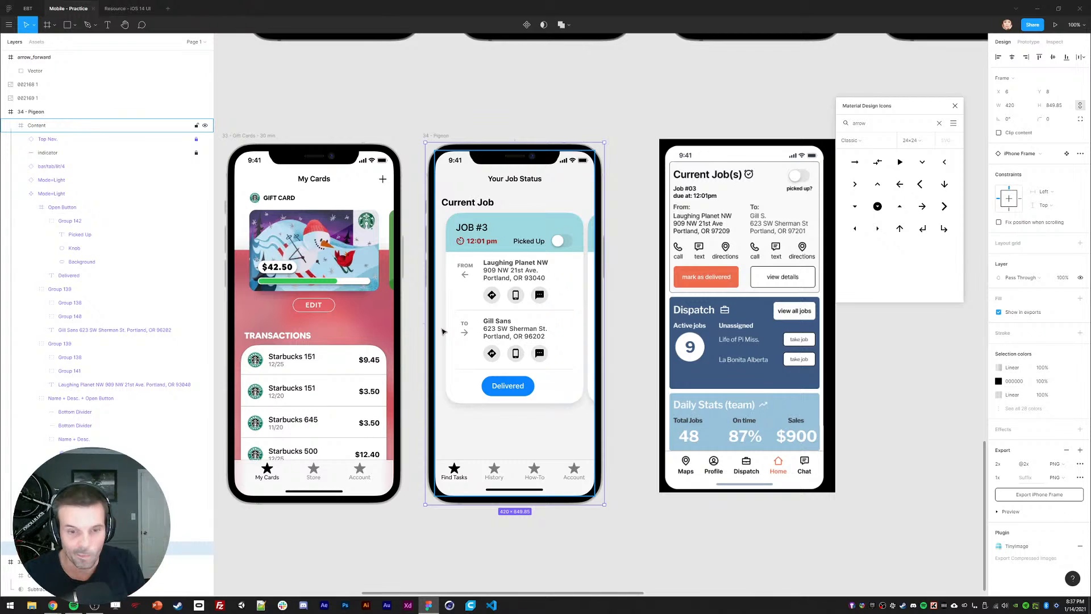
click(495, 310)
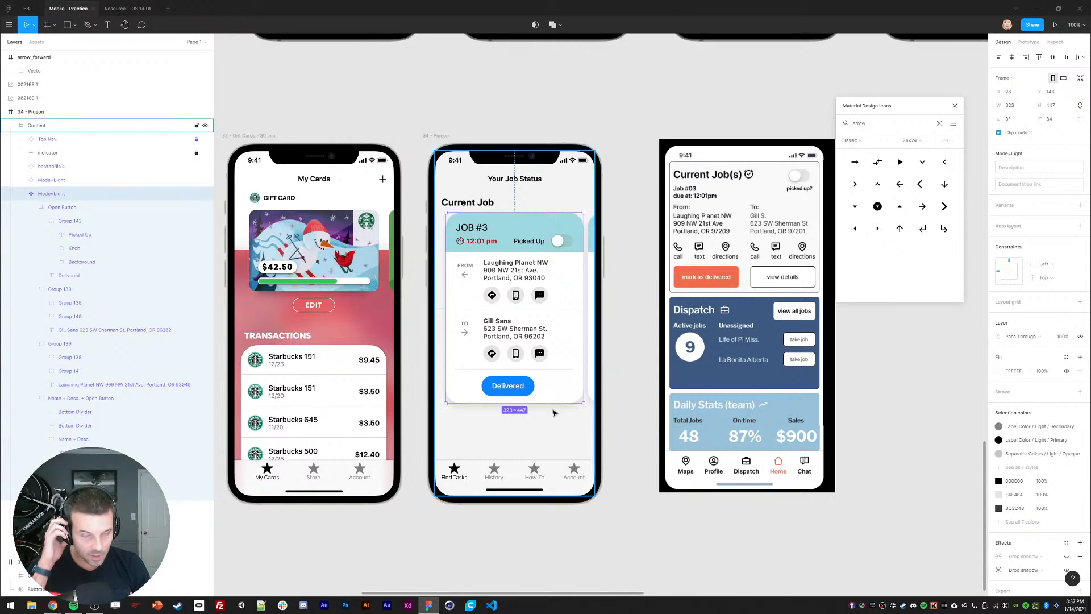
click(464, 208)
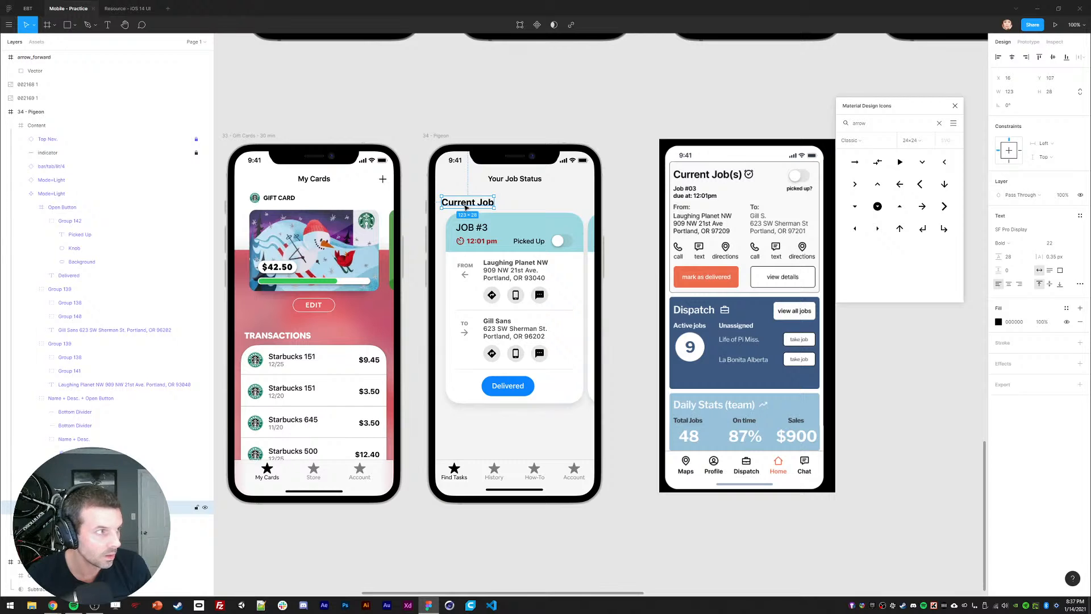
Step: Duplicate the Current Job heading and place the copy below the job card
key(ctrl+d)
drag(465, 208, 467, 418)
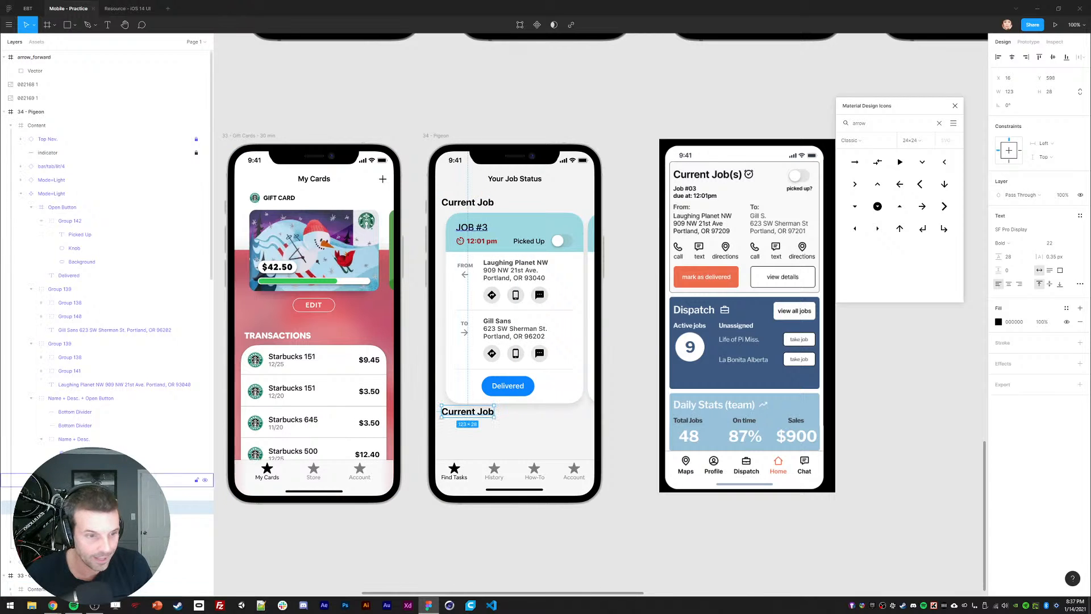
click(21, 194)
Step: Rename the Mode=Light layer to Card and move the heading copy above the cards in layers
double_click(45, 193)
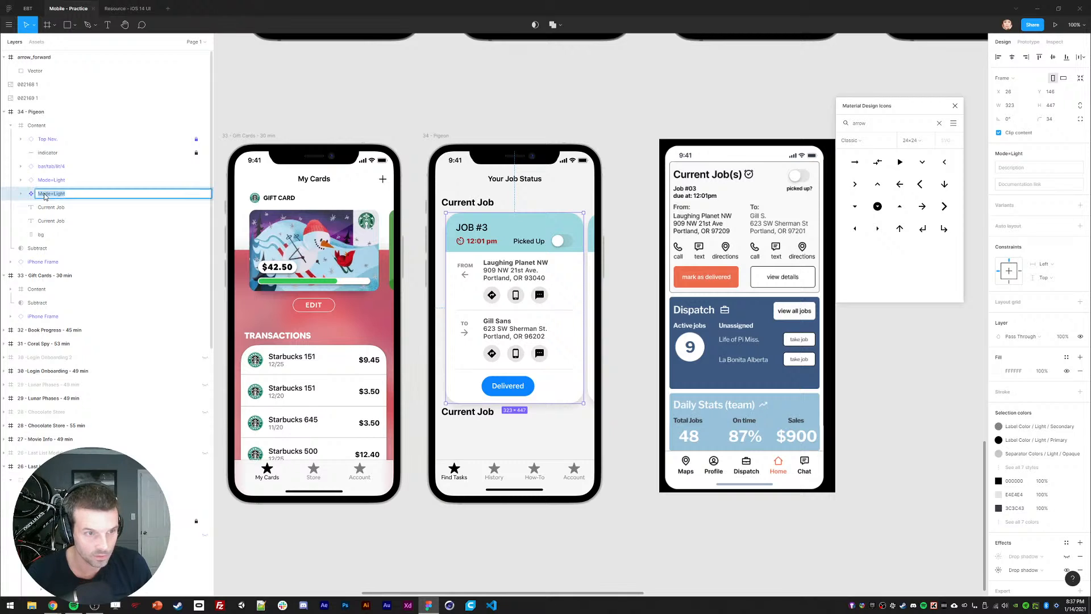
text(Card)
key(Return)
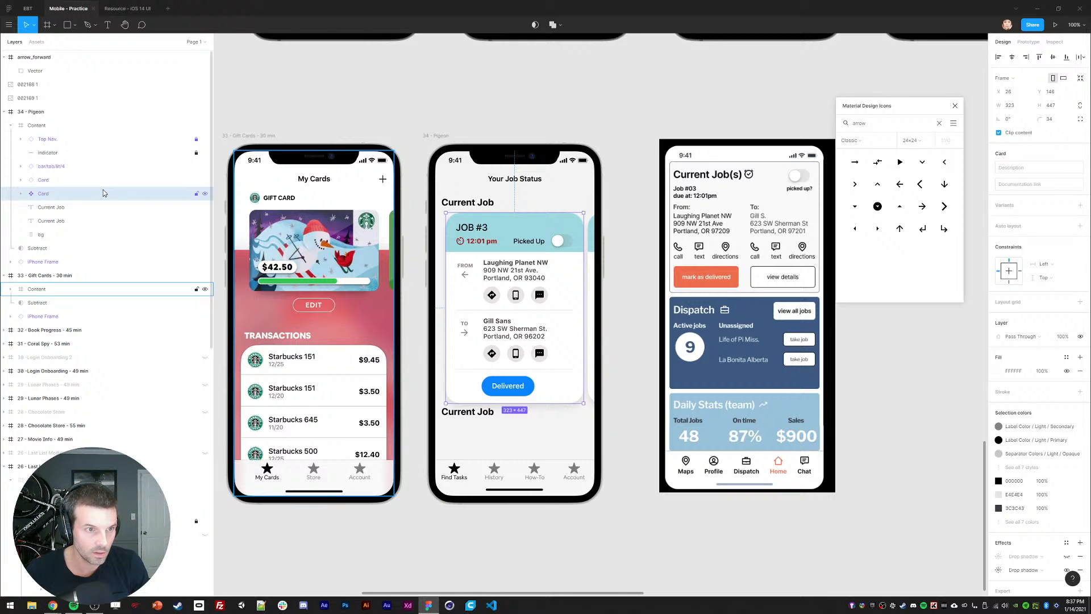
click(42, 181)
click(49, 207)
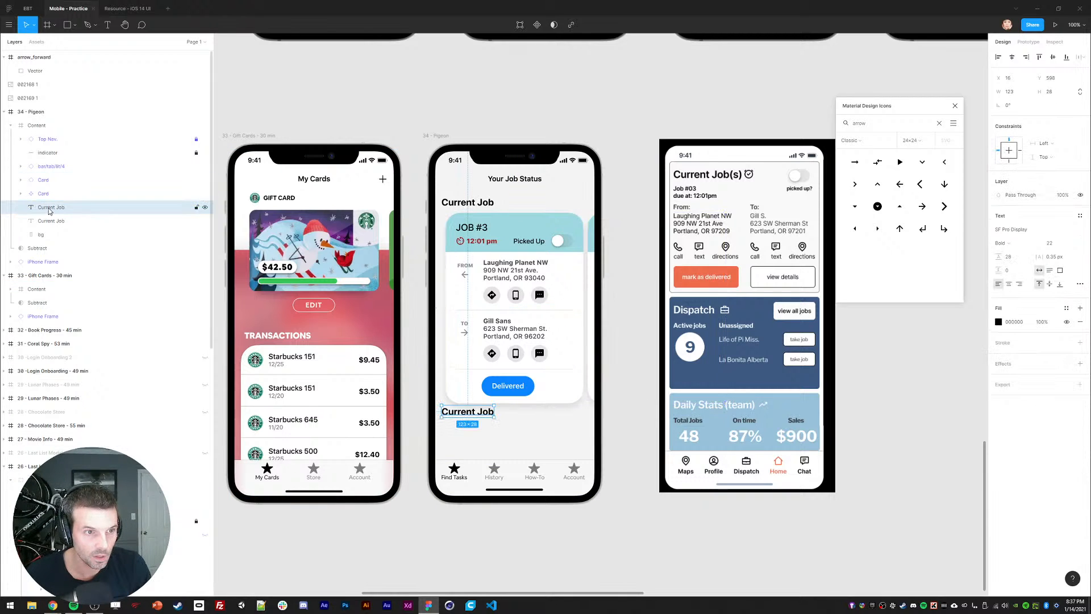
drag(42, 181, 45, 176)
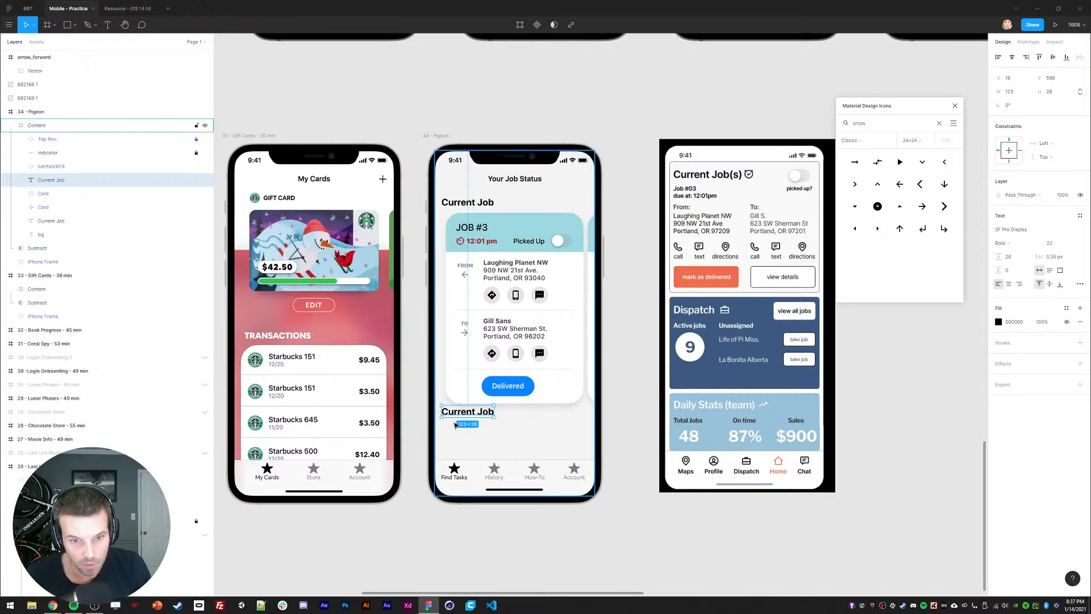
drag(465, 409, 465, 418)
Step: Change the copied heading's text to Dispatch
key(Return)
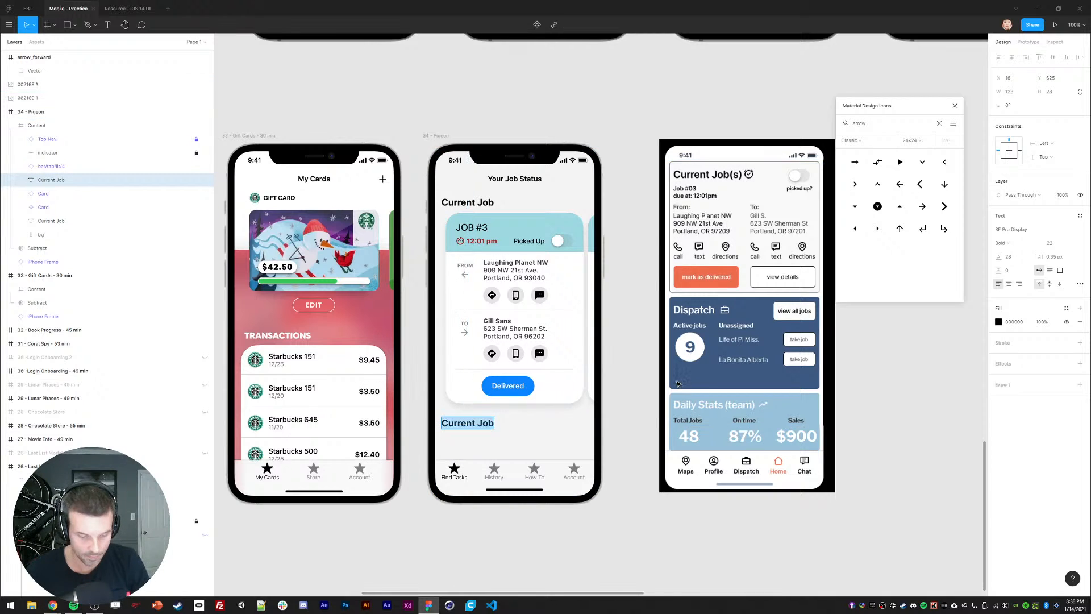
text(Dispatch)
key(Escape)
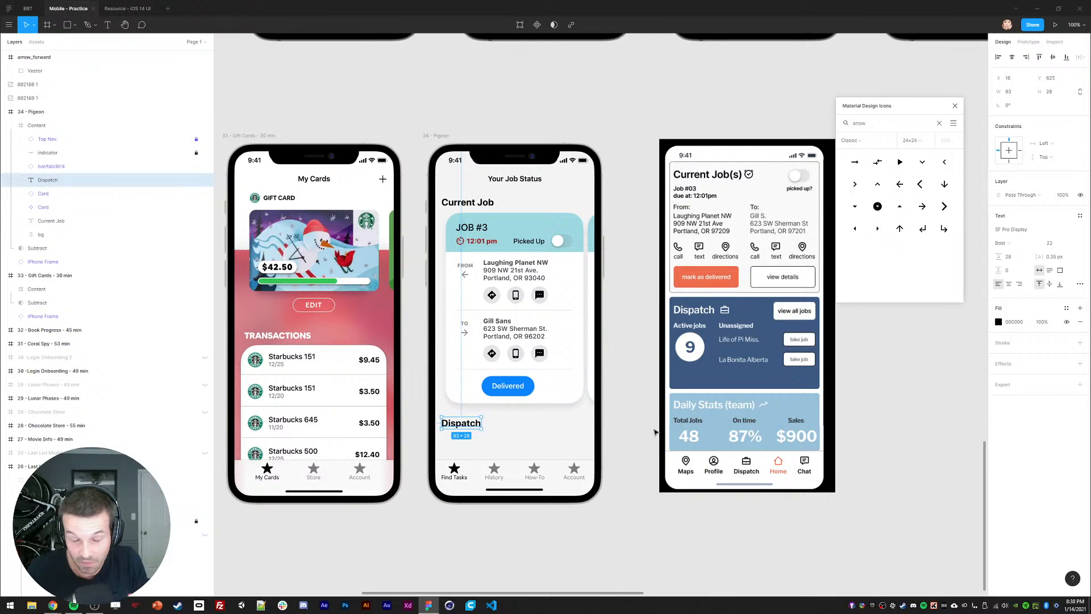
click(44, 128)
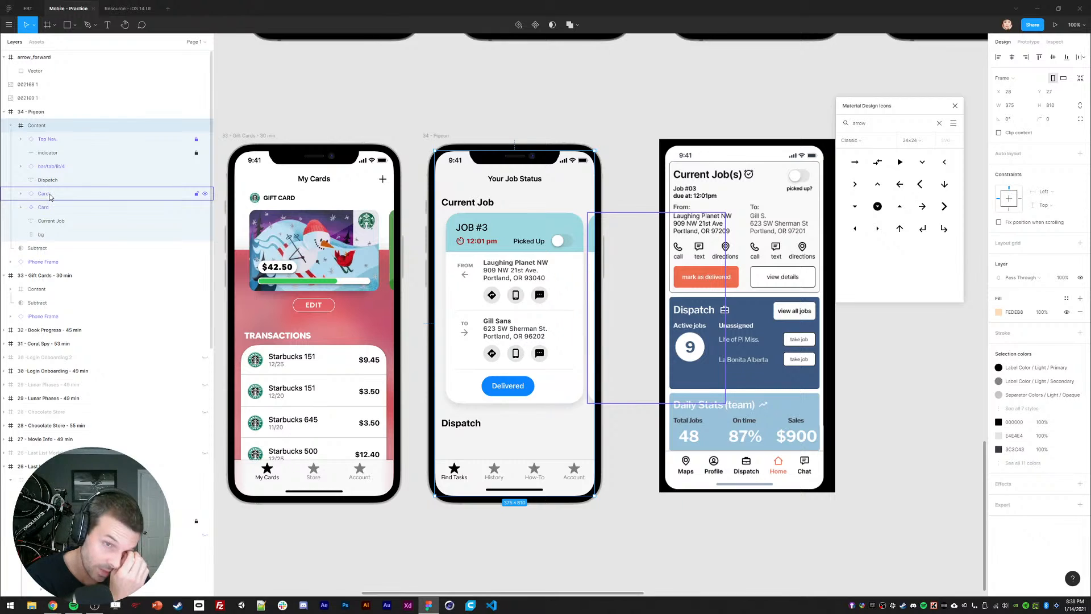
key(Escape)
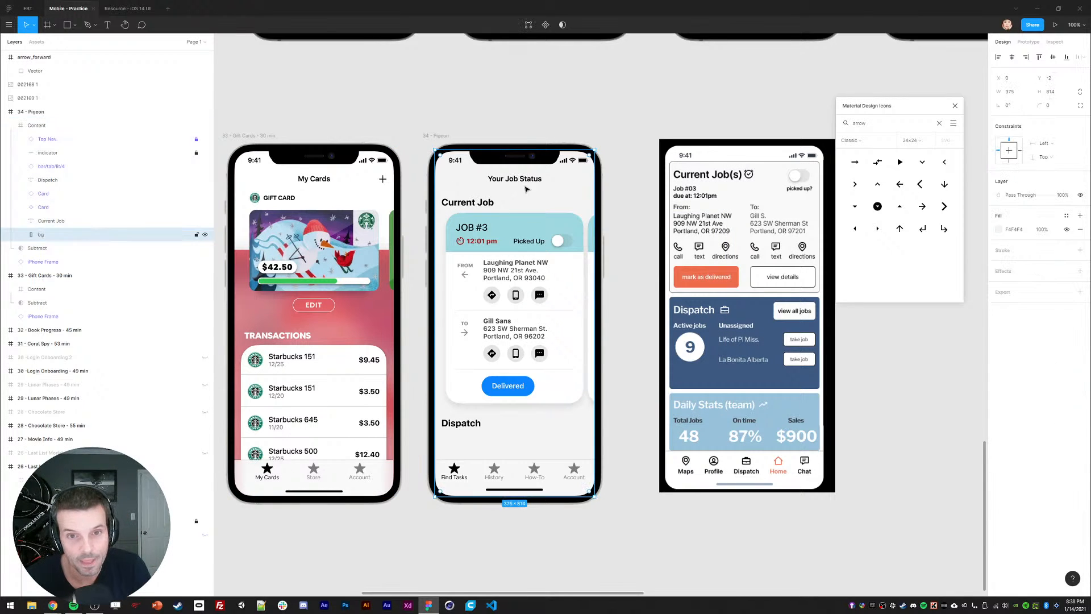
click(525, 180)
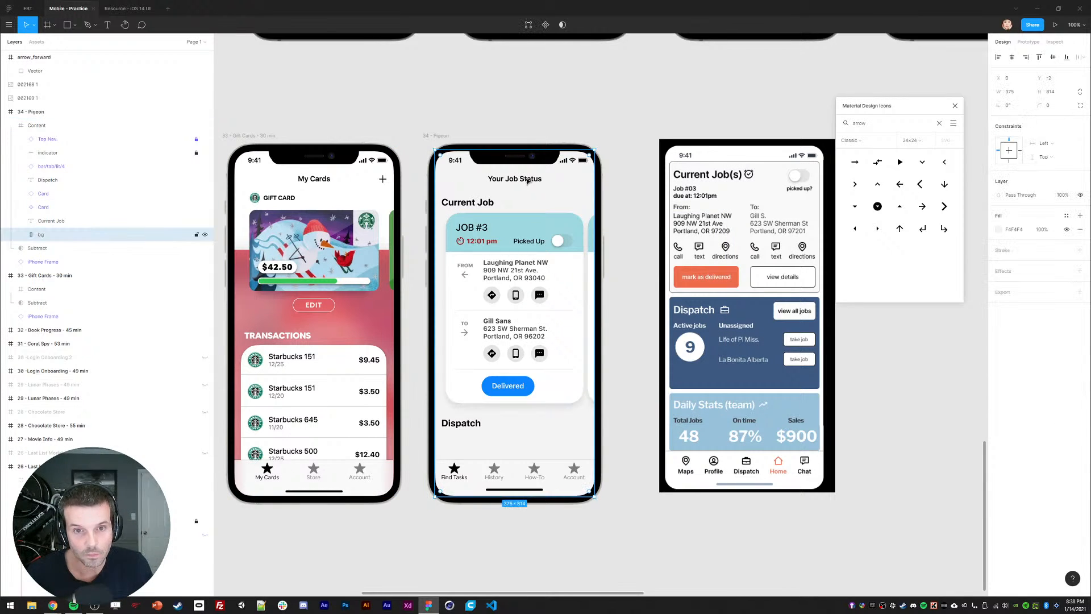
scroll(647, 365, down, 1)
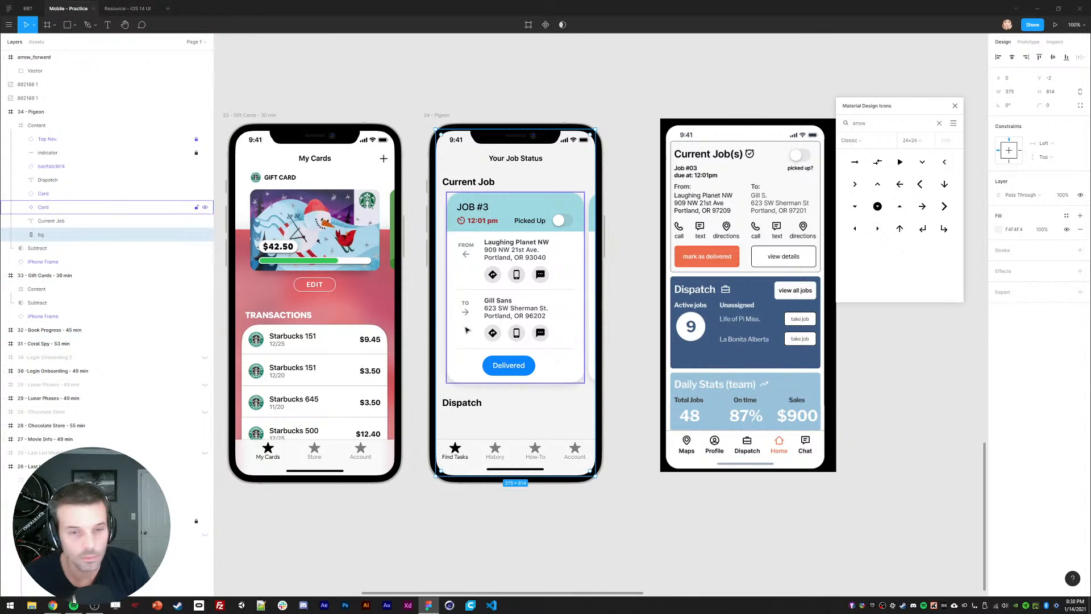
click(460, 510)
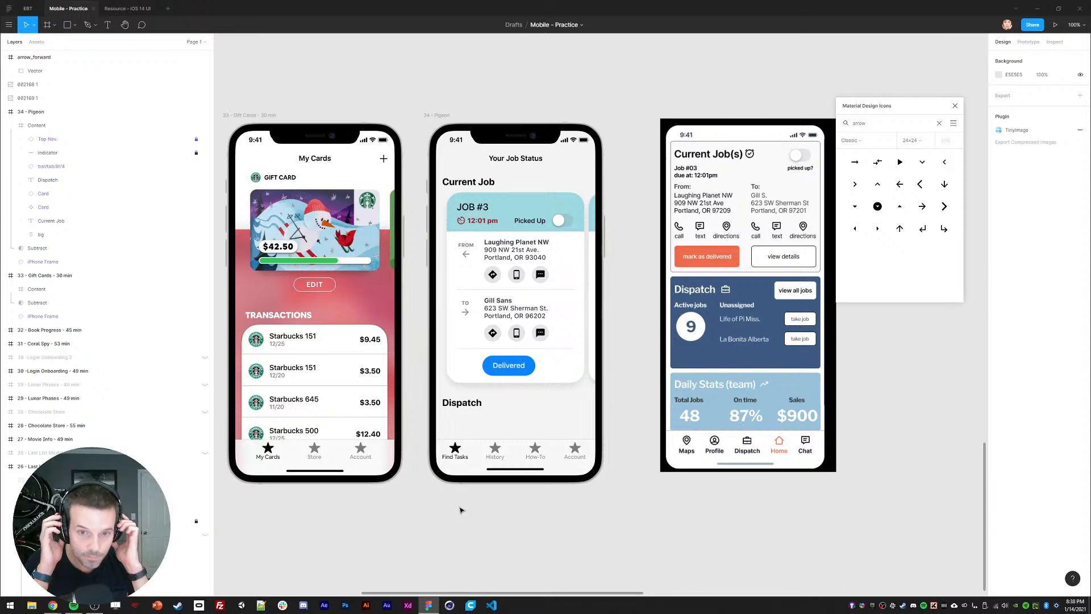
click(461, 402)
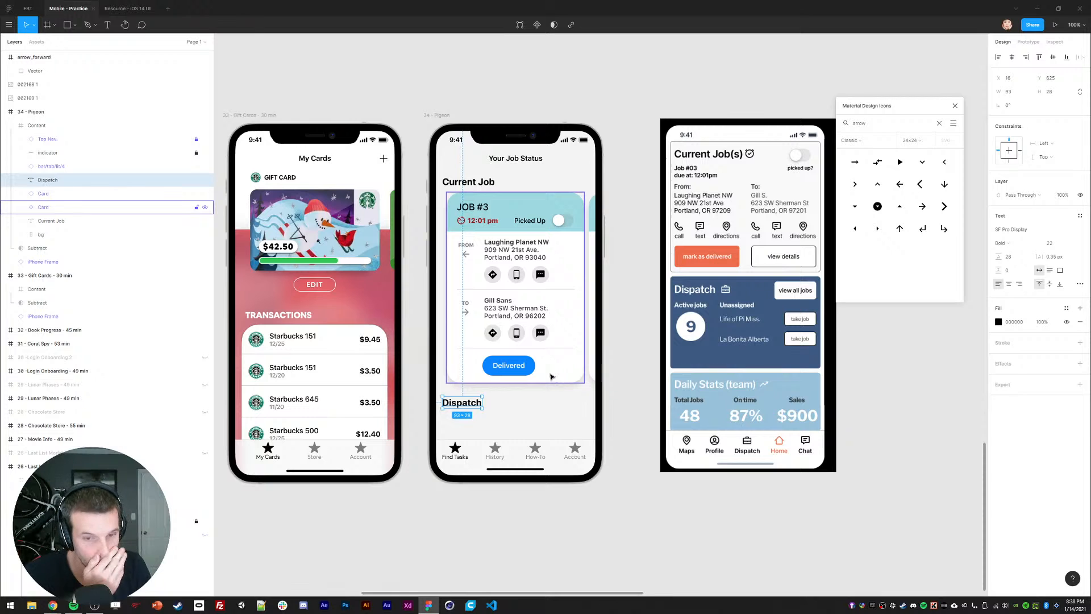
Step: Group the Current Job heading with its card and name the group Current Job
click(468, 182)
shift+click(527, 275)
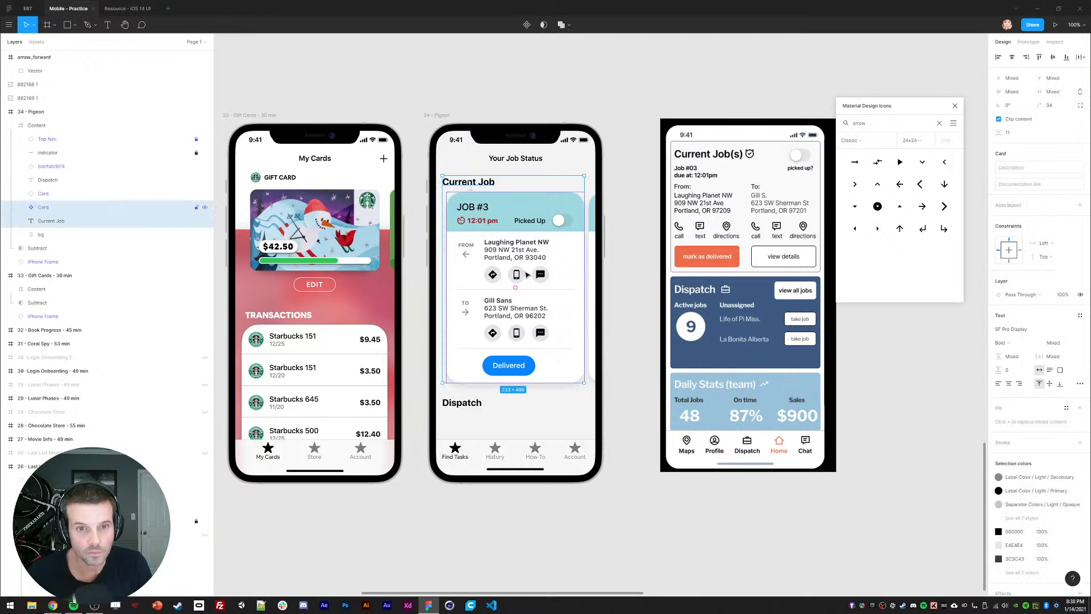
key(ctrl+g)
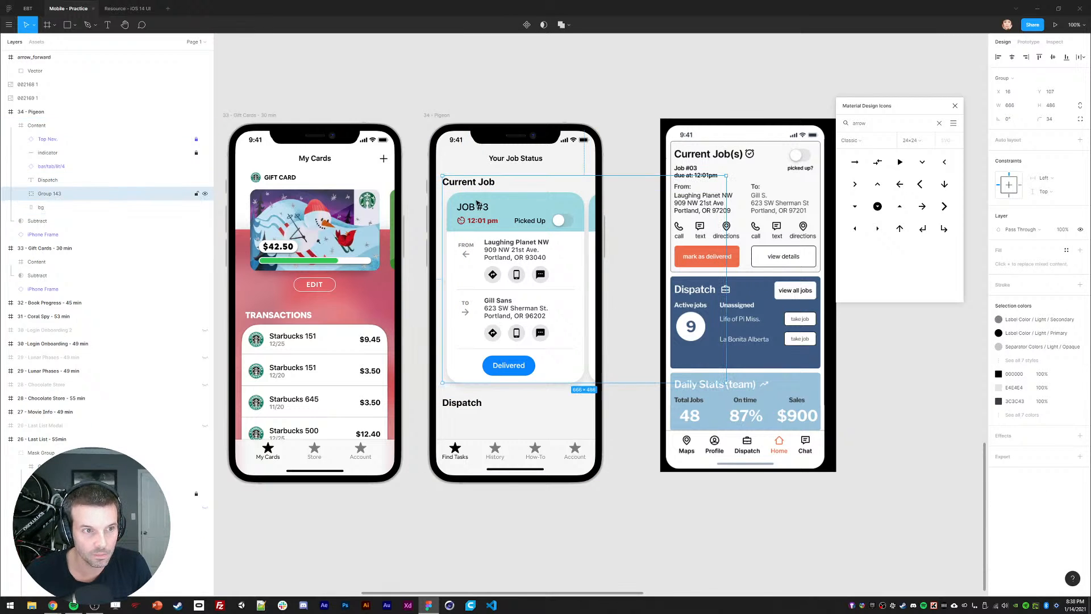
double_click(44, 189)
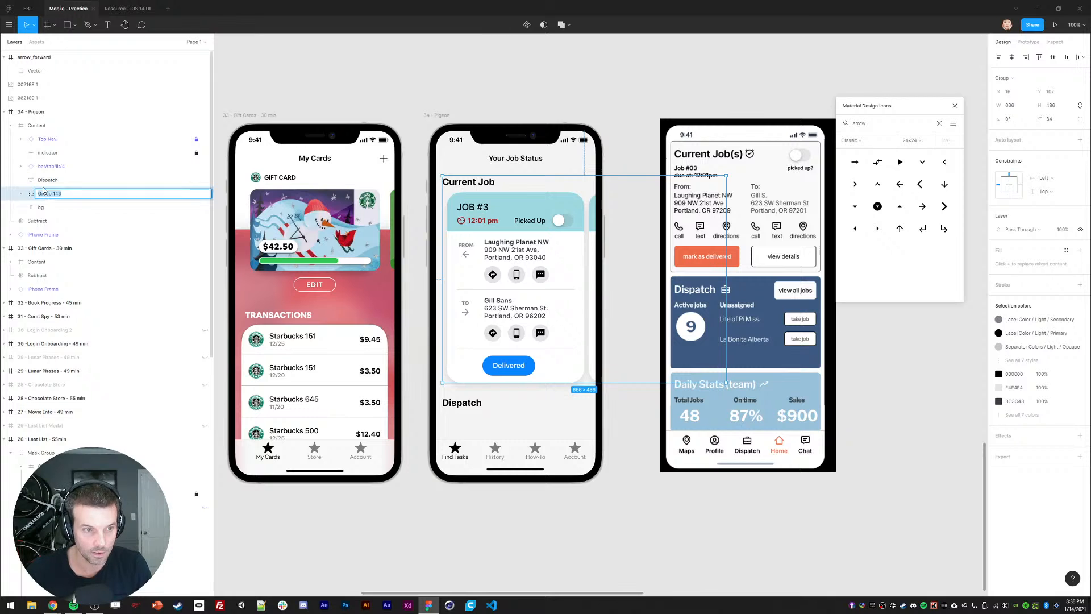
text(Conten)
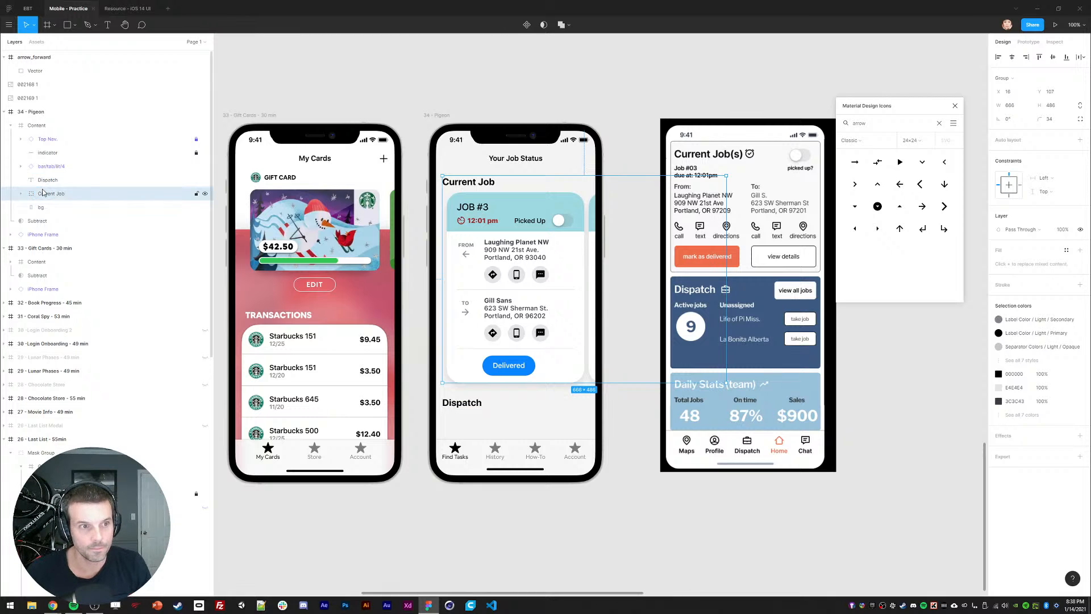
key(Return)
Step: Move the Current Job group and Dispatch heading up, then paste a copy of the job card
drag(539, 365, 538, 274)
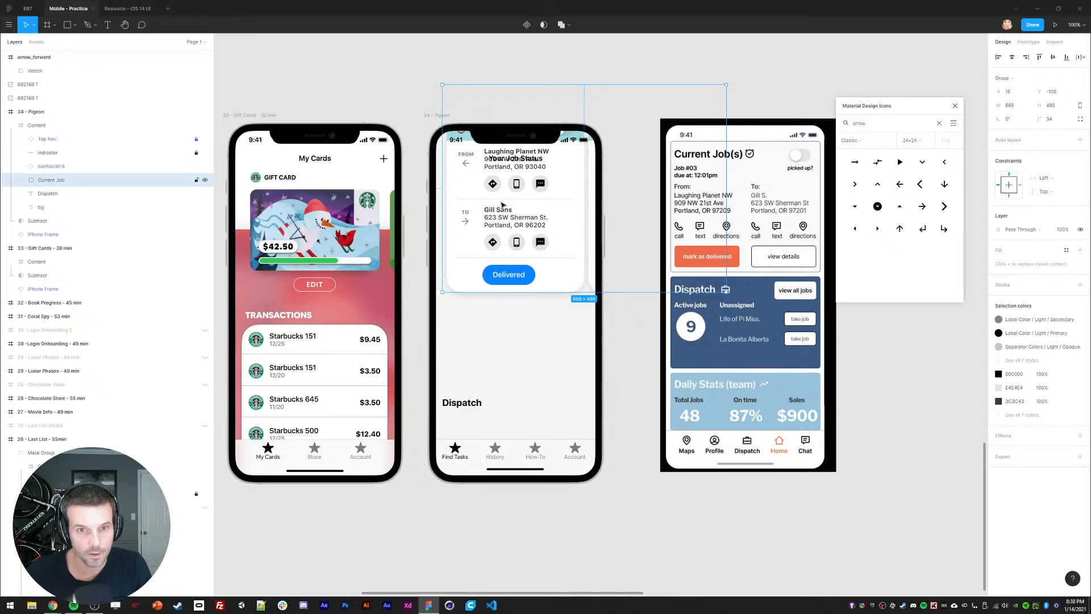
drag(466, 408, 460, 316)
click(518, 376)
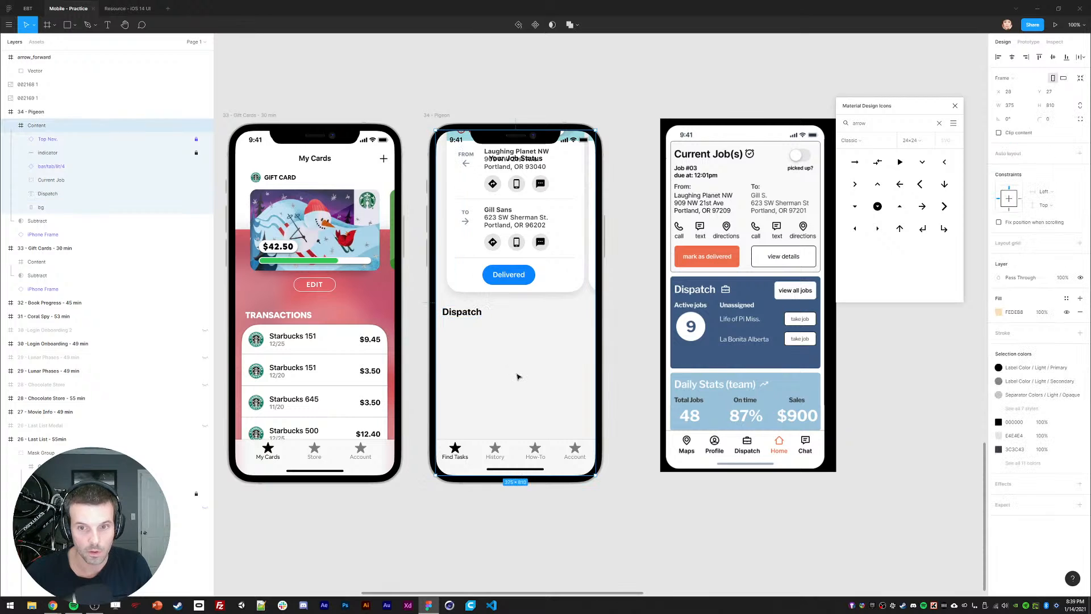
ctrl+click(454, 284)
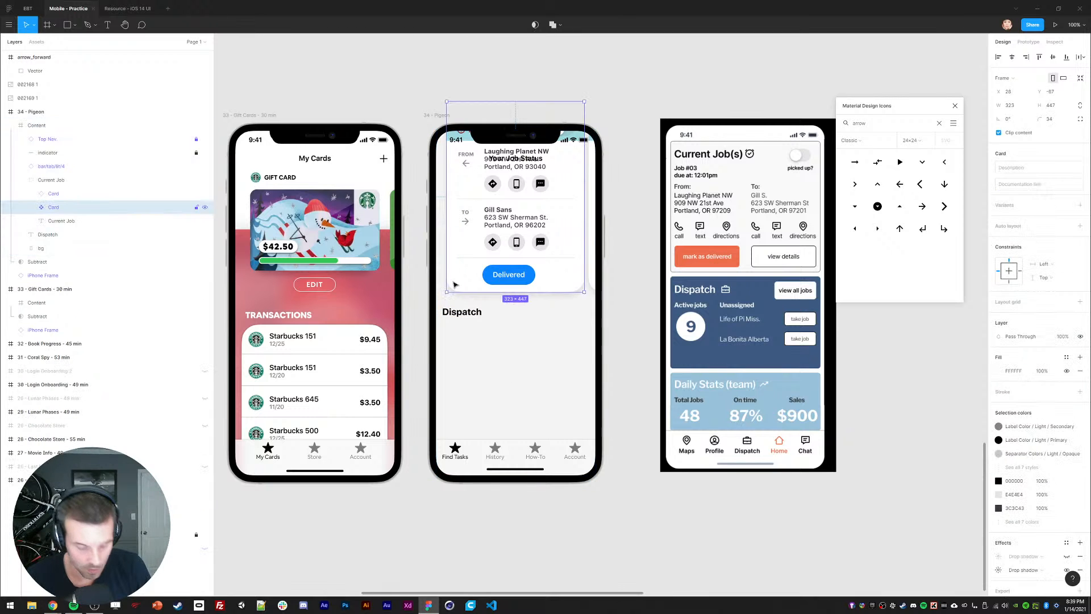
click(483, 392)
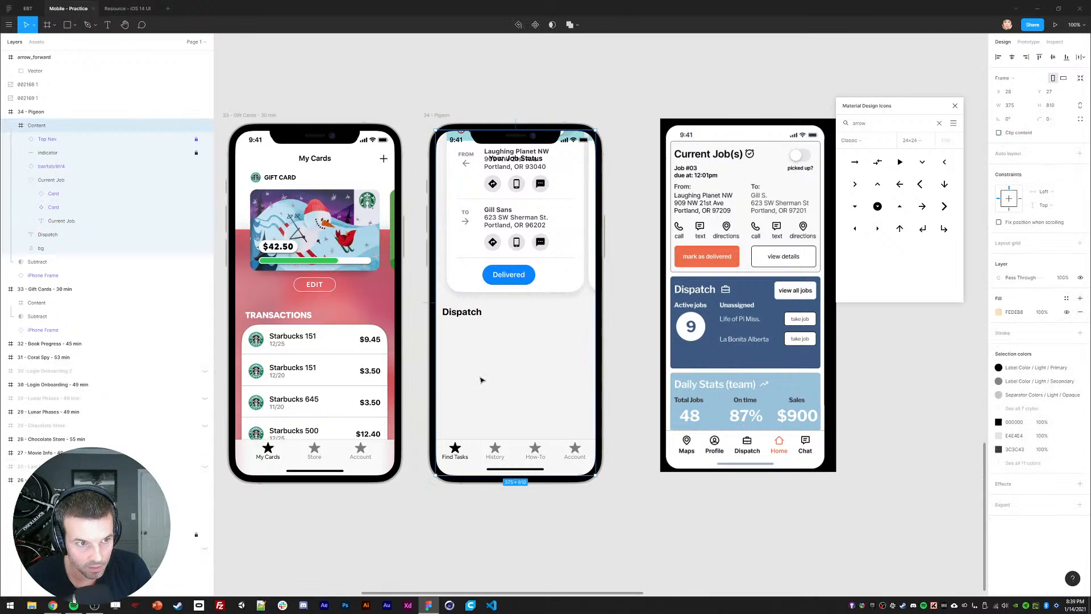
click(55, 225)
key(ctrl+v)
Step: Move the pasted card copy below the Dispatch heading and detach it from its component
drag(592, 277, 500, 492)
drag(487, 366, 492, 359)
click(31, 221)
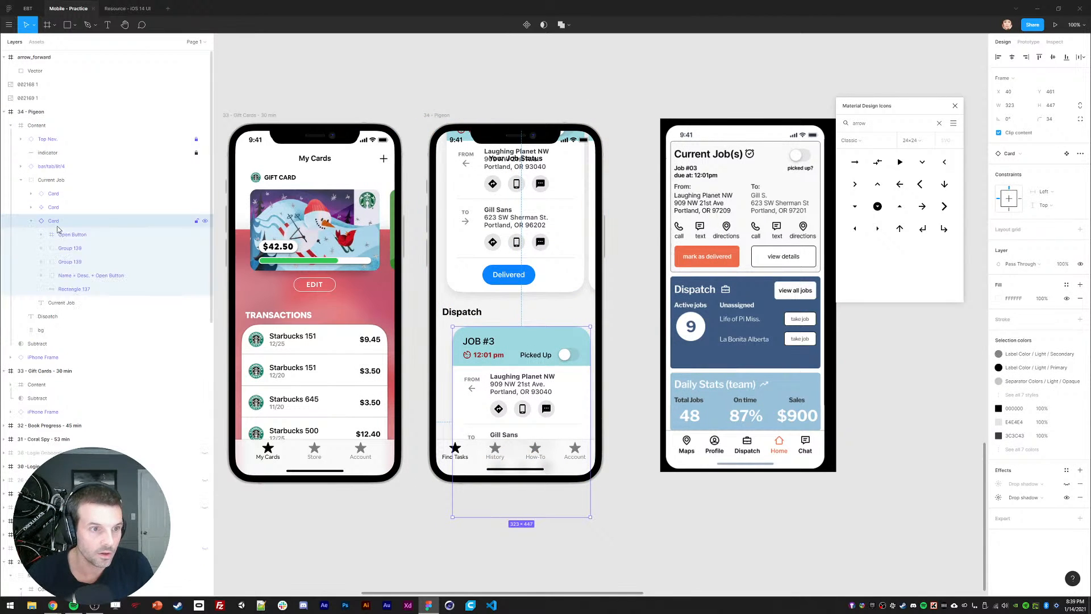
right_click(54, 222)
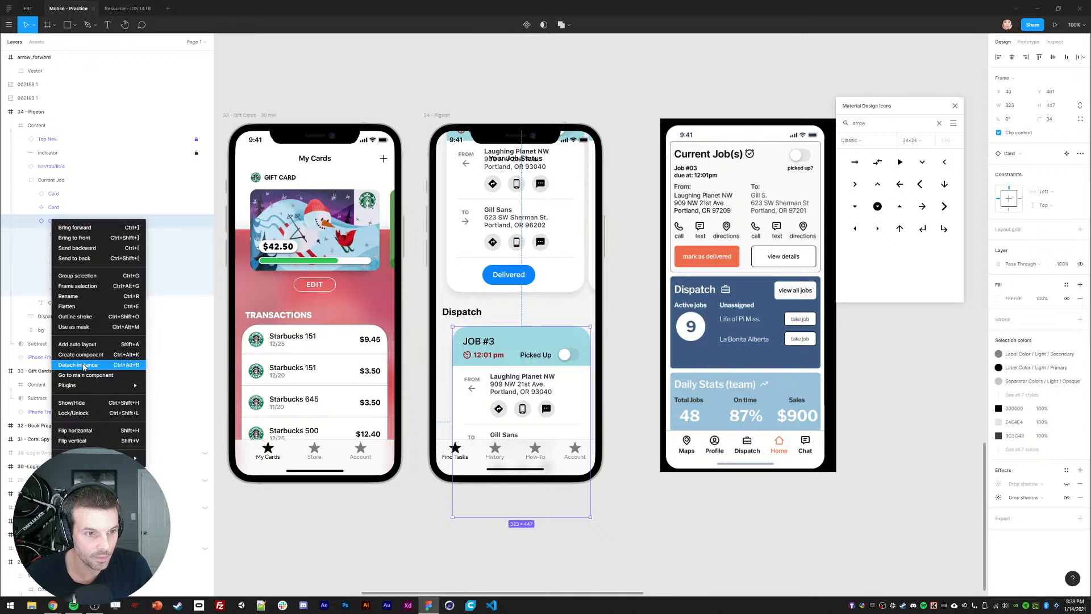
click(83, 365)
Step: Delete the job details inside the card copy, leaving an empty card frame
click(68, 234)
shift+click(68, 277)
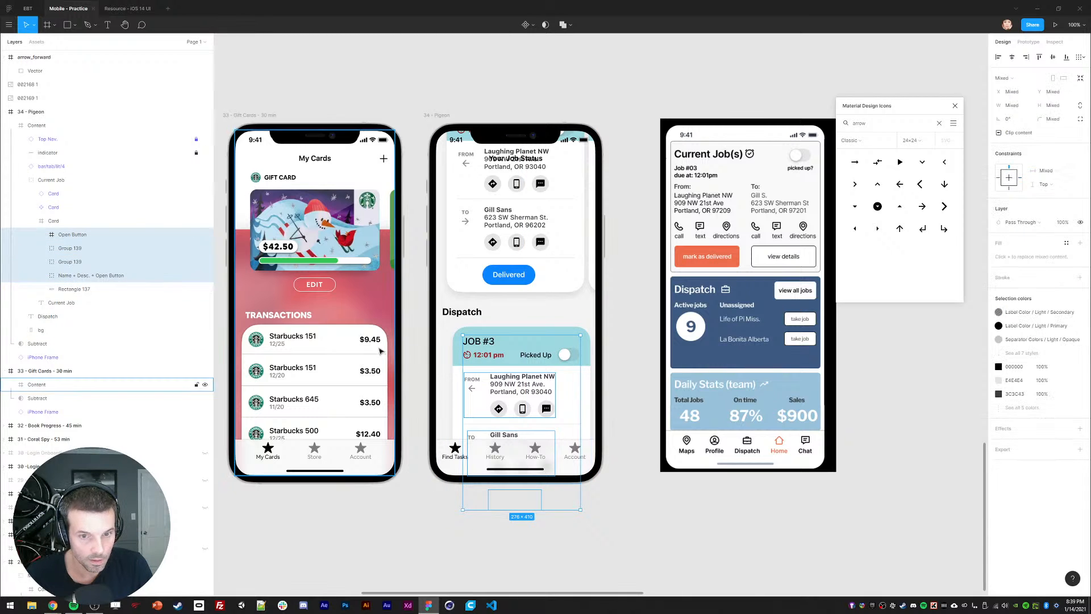
key(Delete)
click(50, 226)
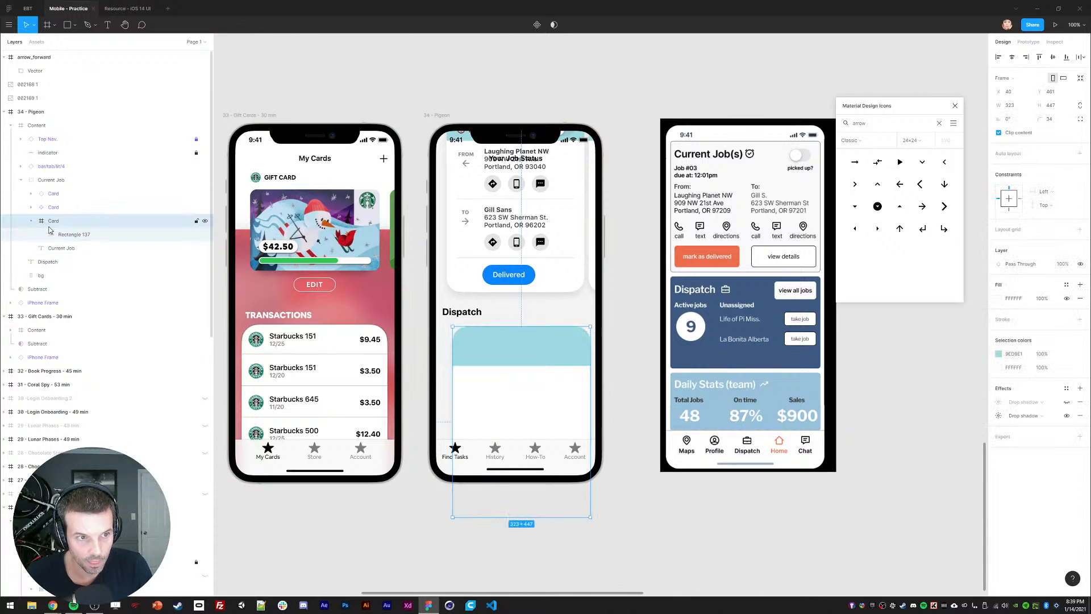
Step: Position the empty card at X 16 and set its width to 343
drag(495, 399, 487, 399)
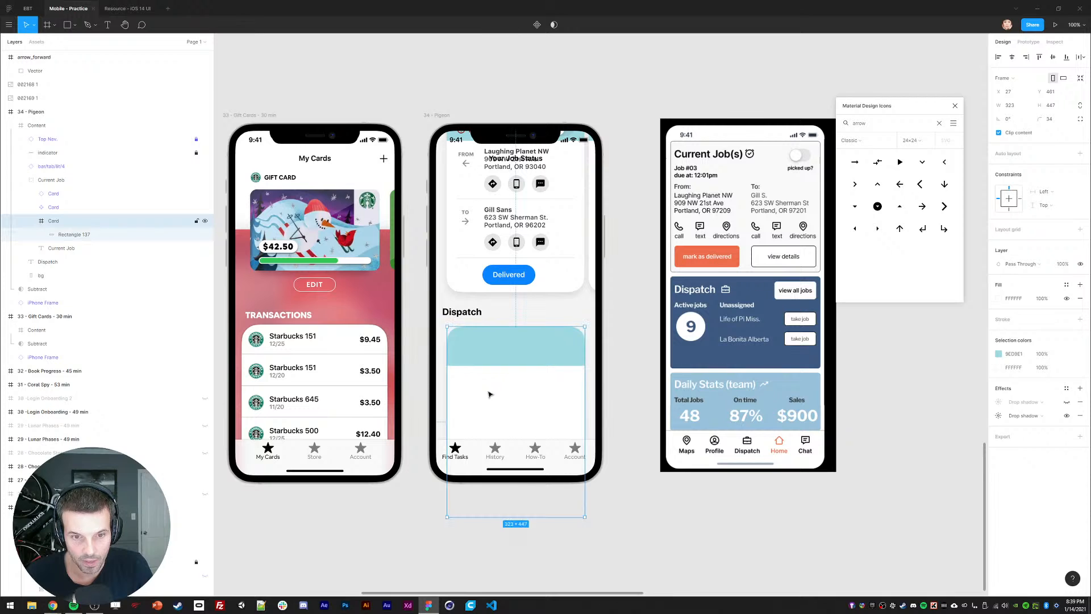
click(1017, 94)
text(16)
key(Return)
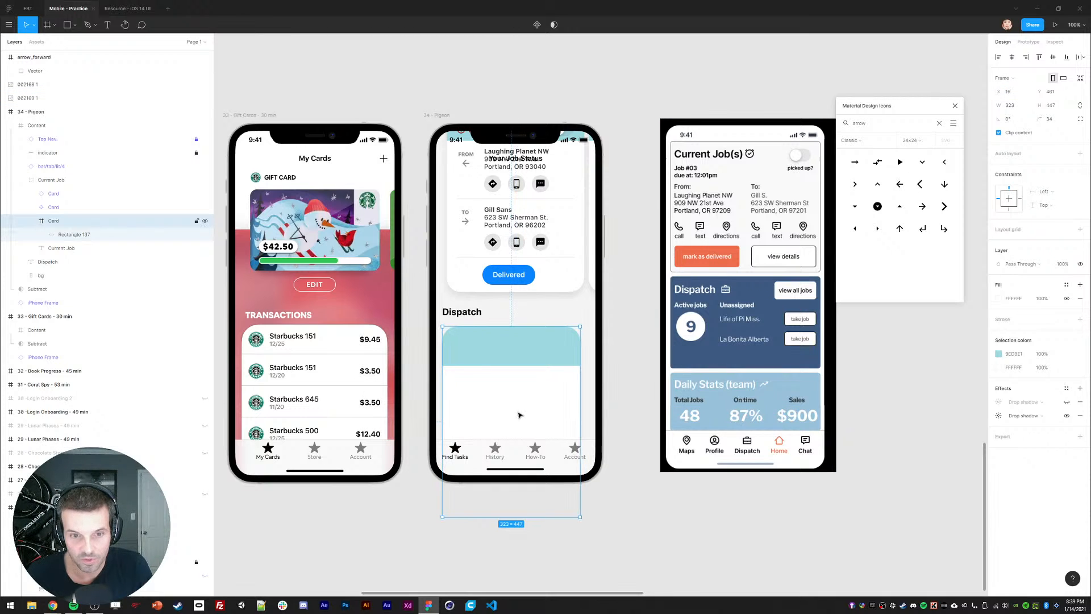
drag(579, 407, 594, 407)
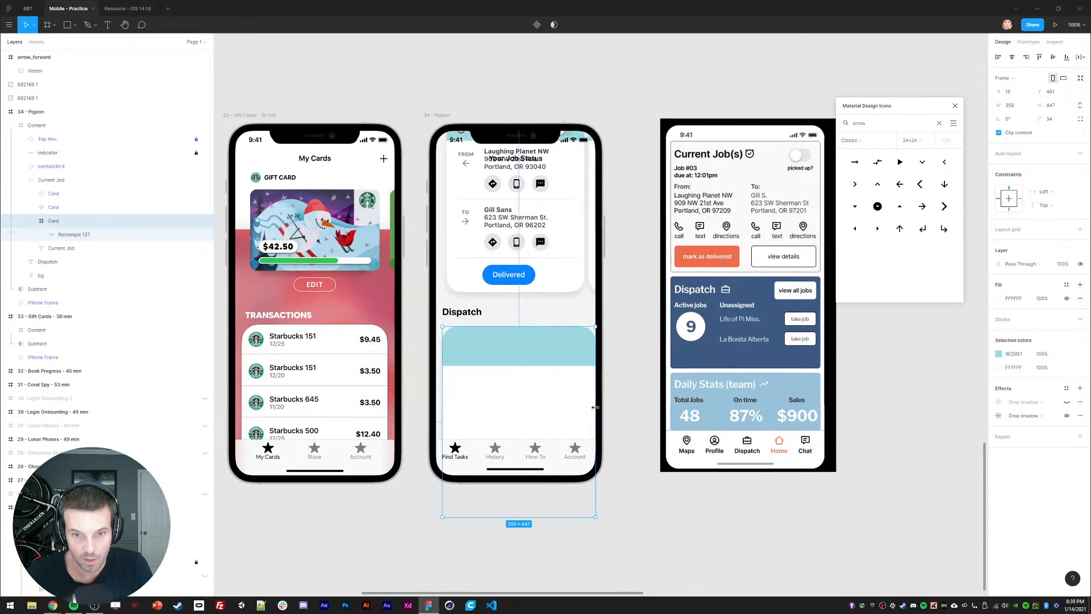
click(1010, 107)
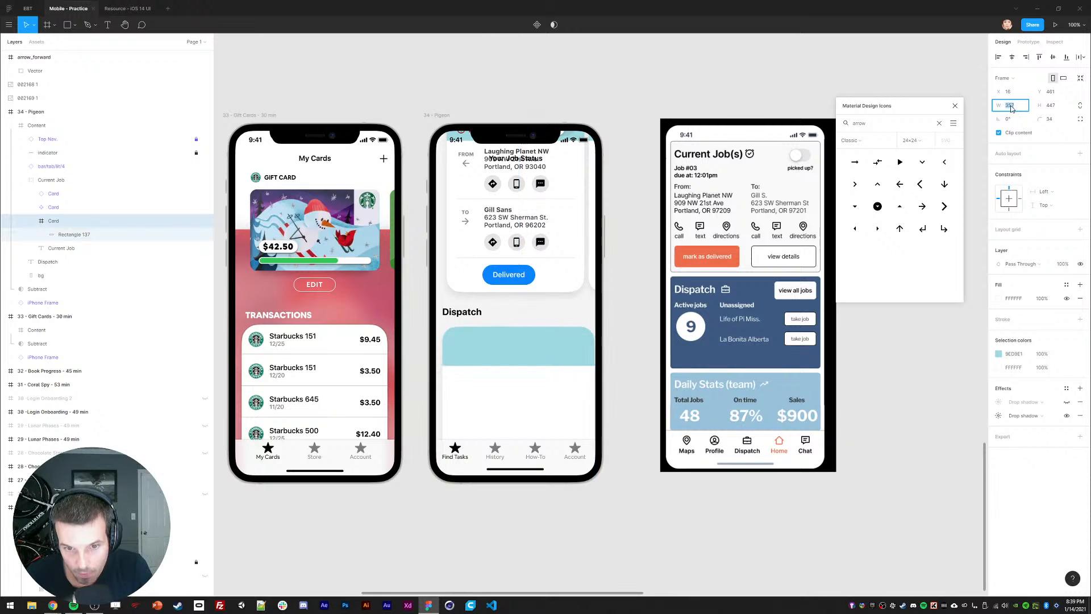
text(343)
key(Return)
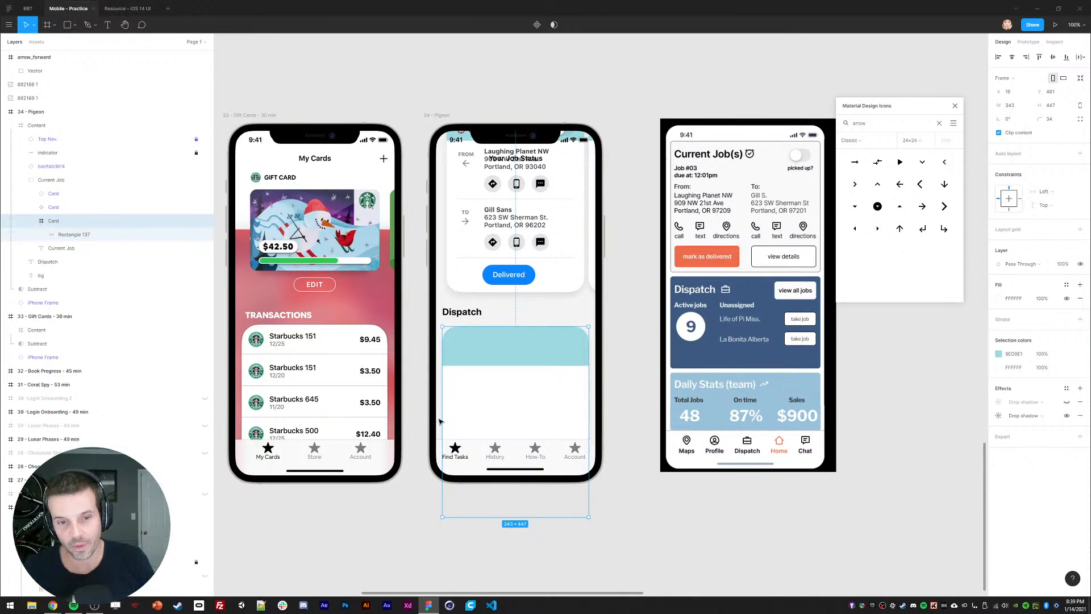
click(462, 313)
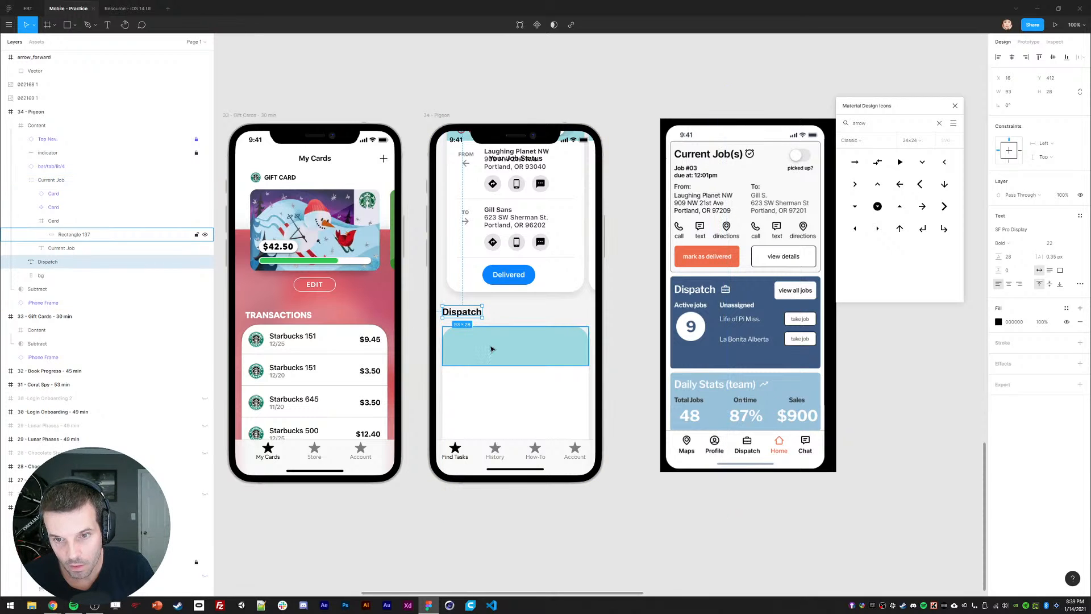
Step: Duplicate the Dispatch heading and move the copy right as the Active Jobs label
key(ctrl+d)
drag(446, 316, 531, 318)
key(Return)
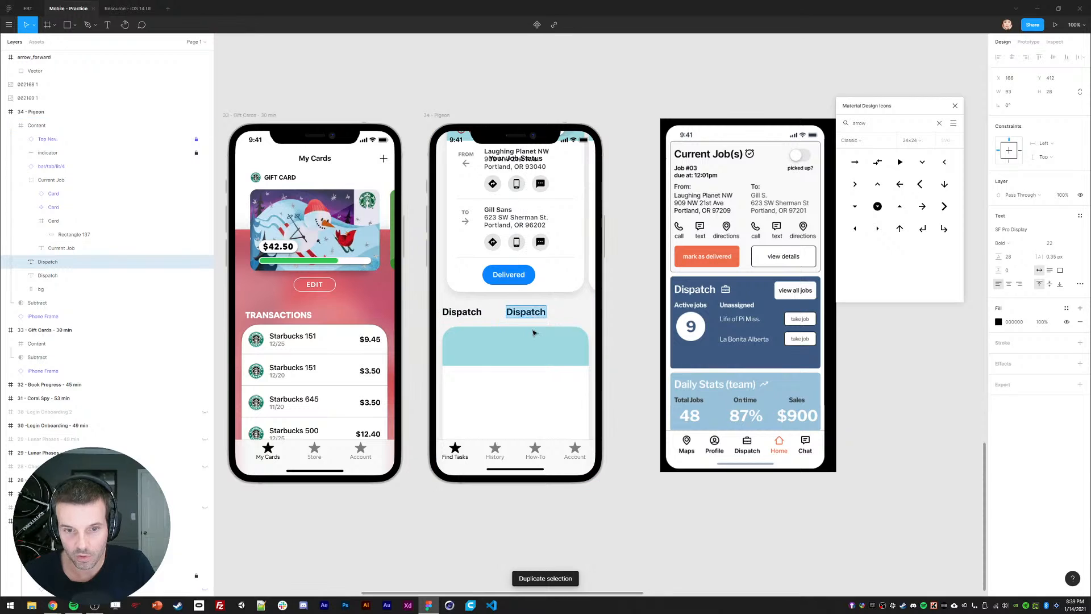
text(Active Jobs: 9)
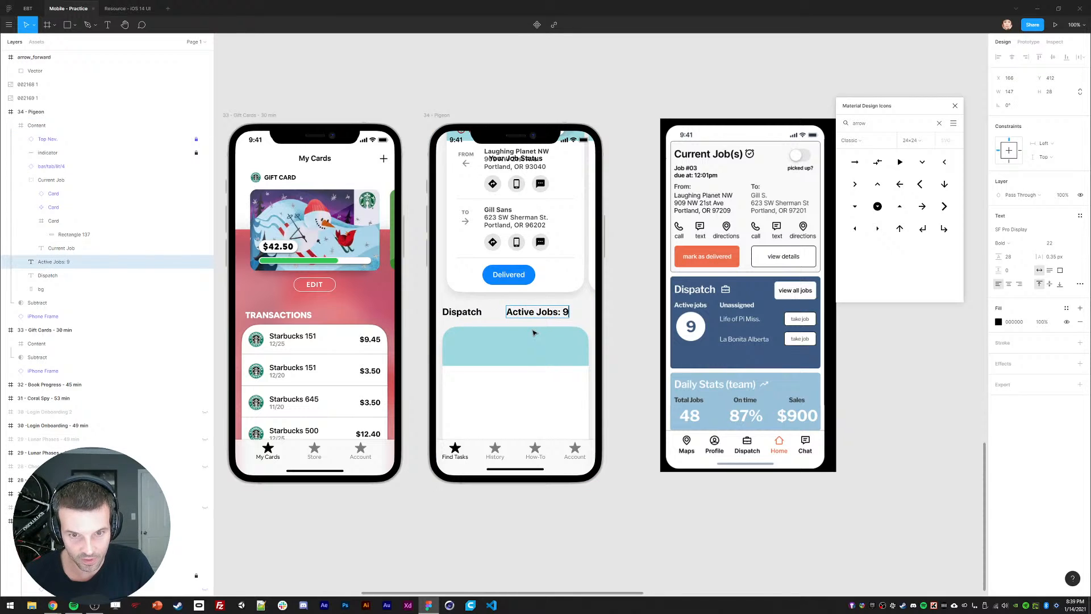
key(Escape)
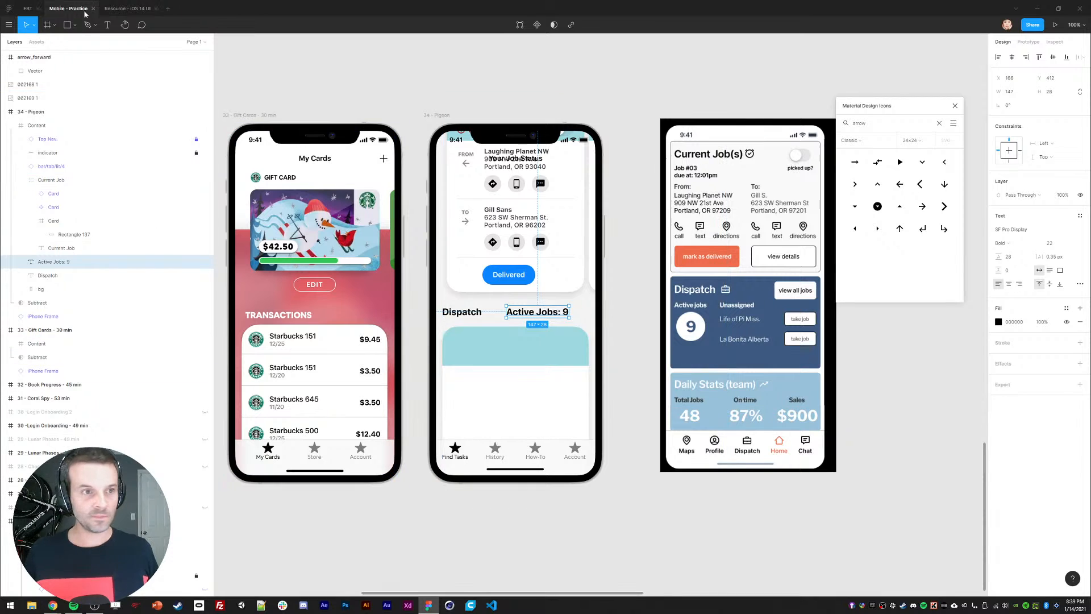
Step: Bring in a briefcase icon from the Material Design Icons plugin, keeping only its vector
click(8, 24)
mouse_move(30, 82)
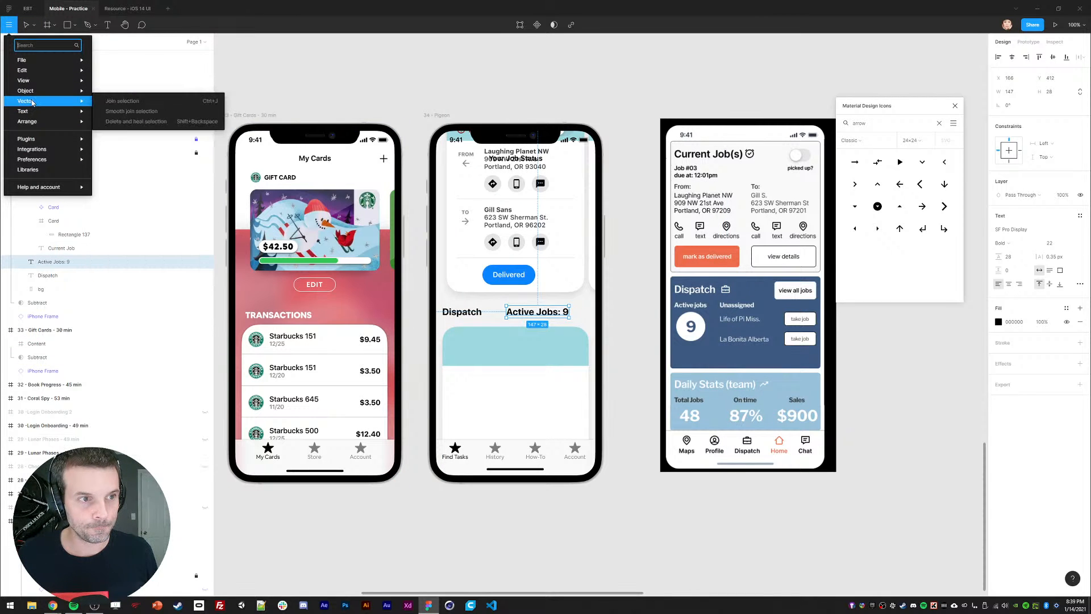
mouse_move(40, 141)
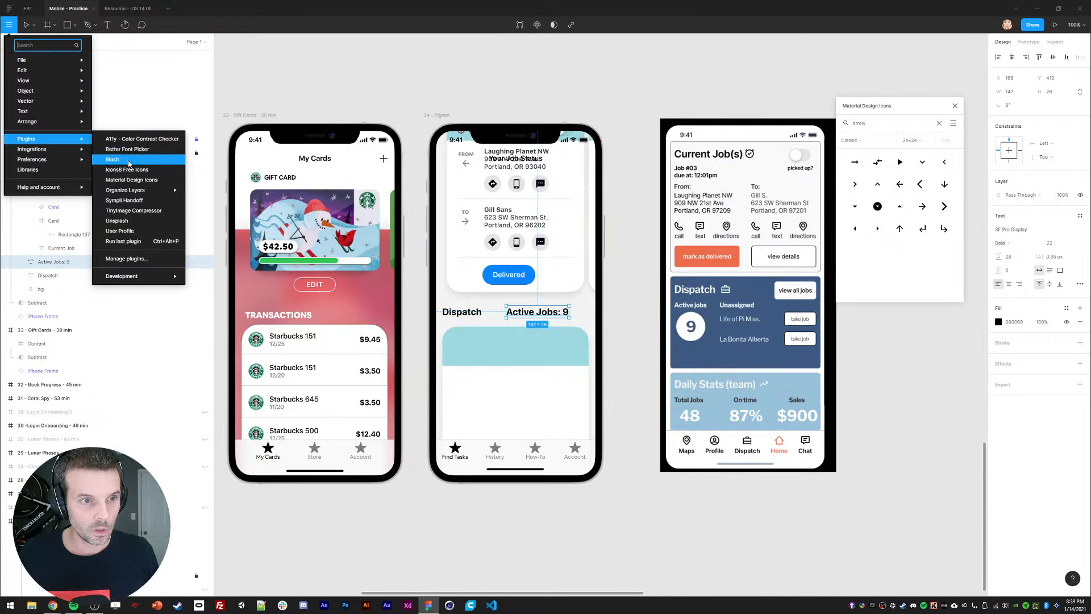
click(136, 180)
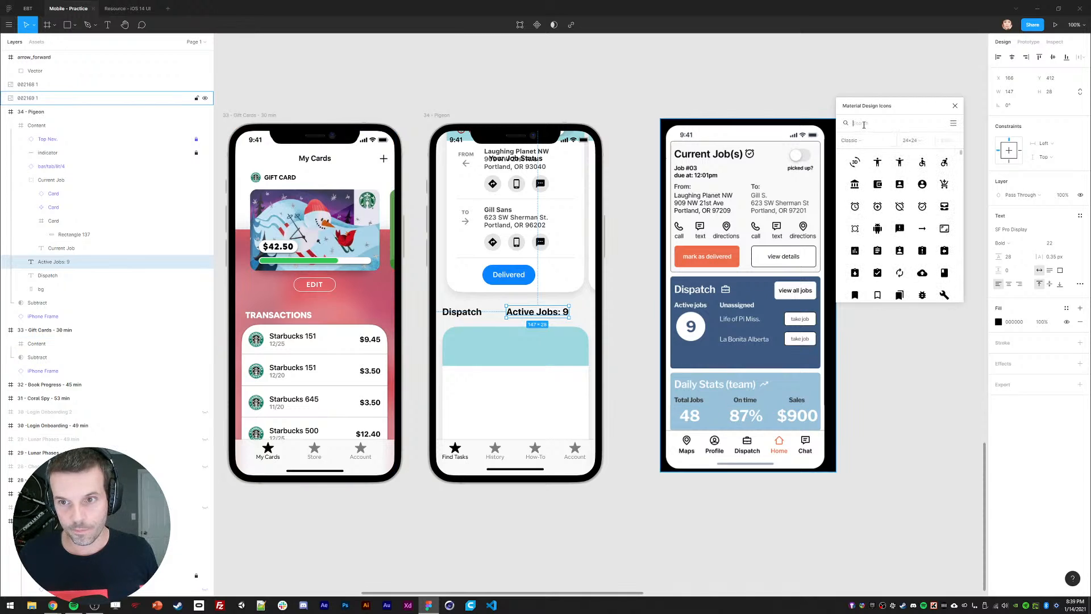
text(briefcase)
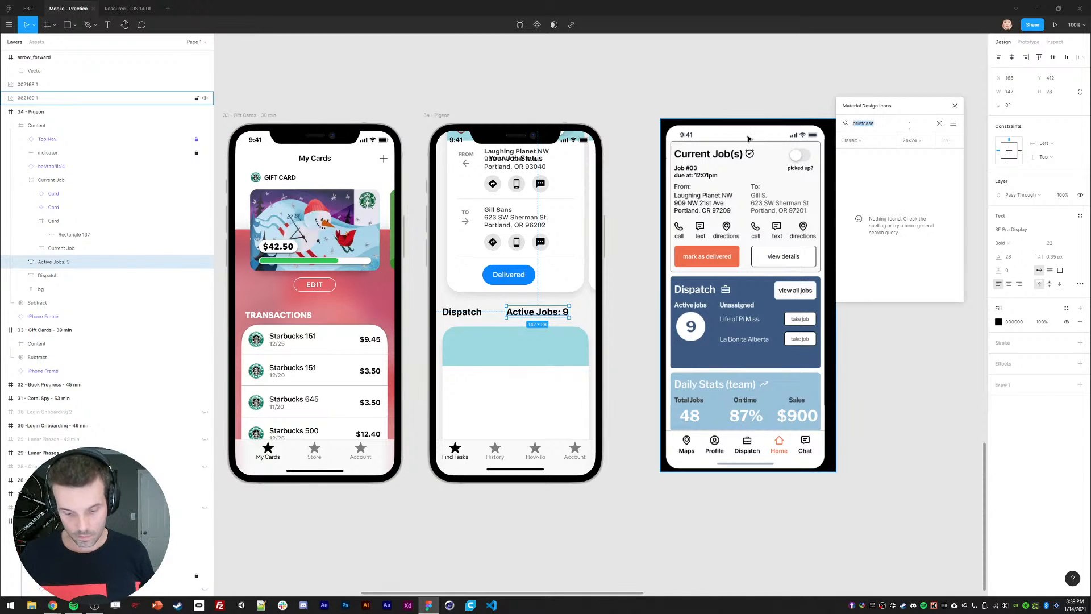
key(ctrl+a)
text(job)
text(w)
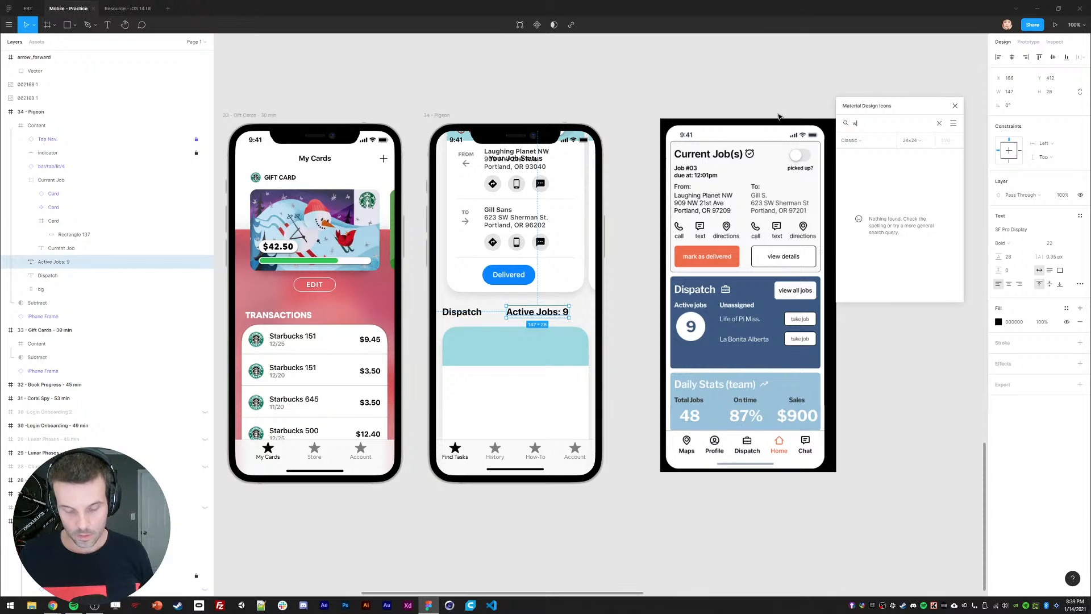
text(ork)
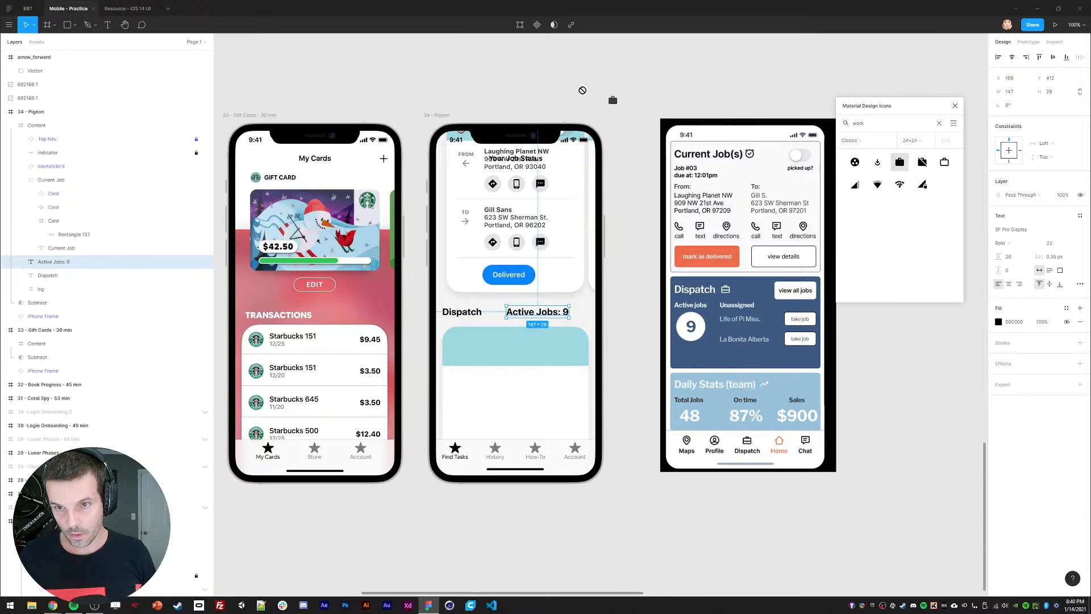
drag(601, 81, 602, 85)
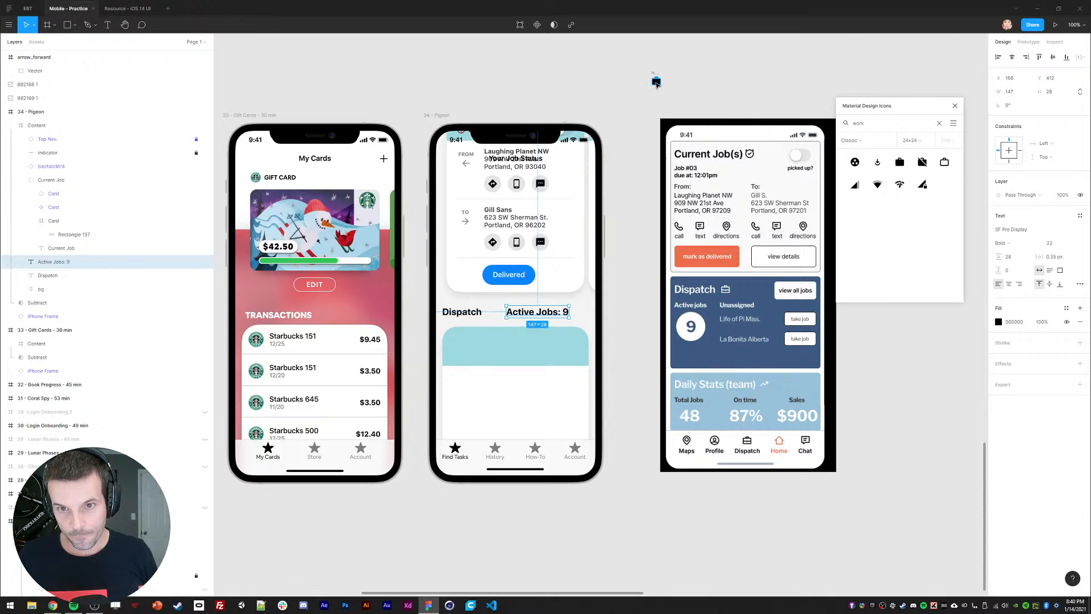
click(33, 85)
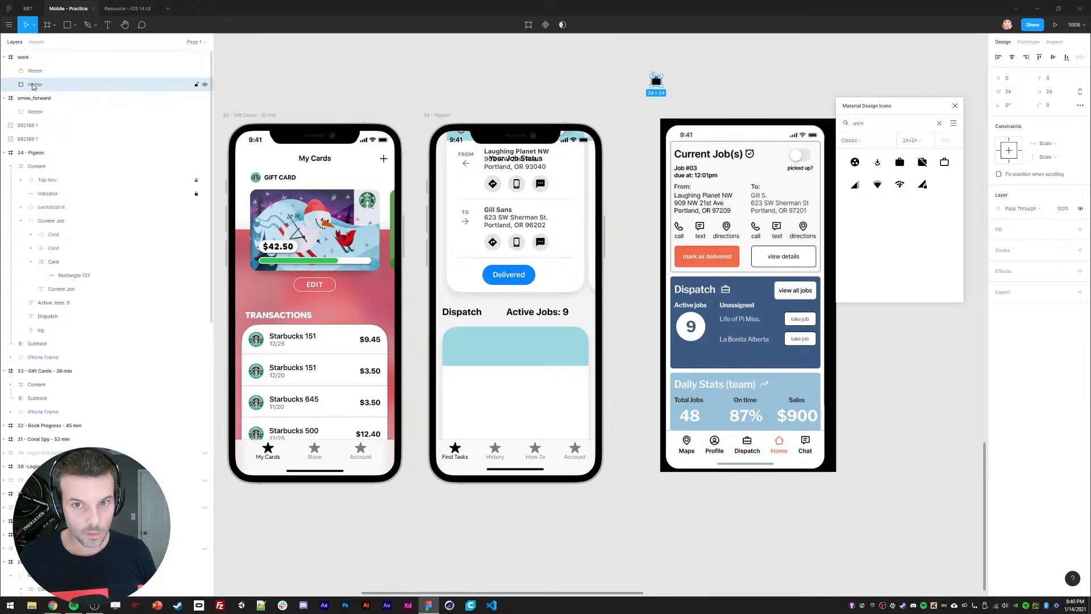
click(23, 57)
key(Delete)
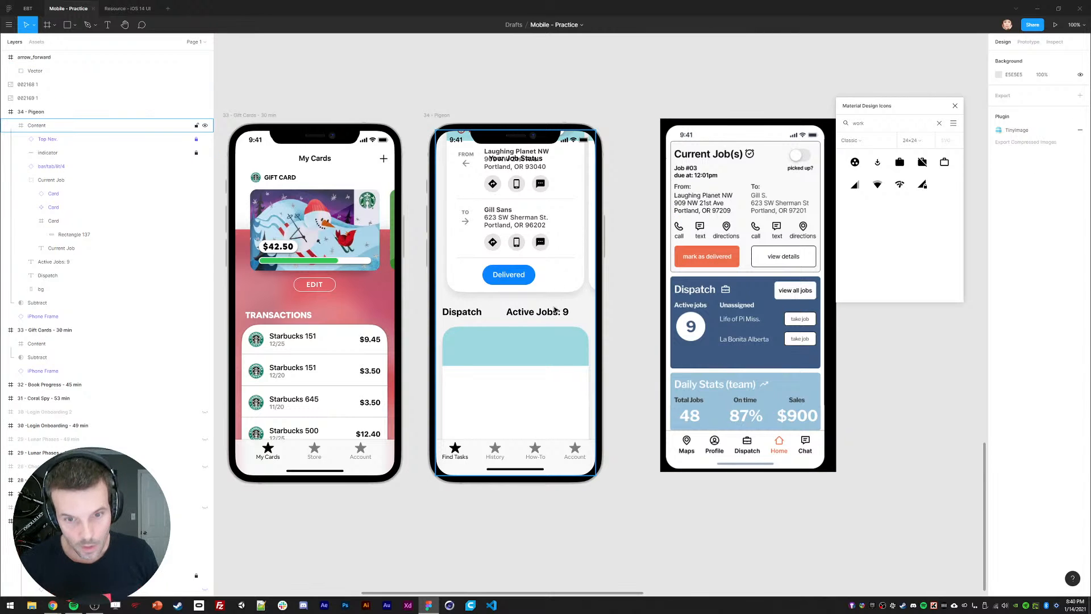
Step: Delete the 'Active Jobs:' wording so the header label reads just 9
double_click(554, 311)
drag(556, 311, 471, 305)
key(BackSpace)
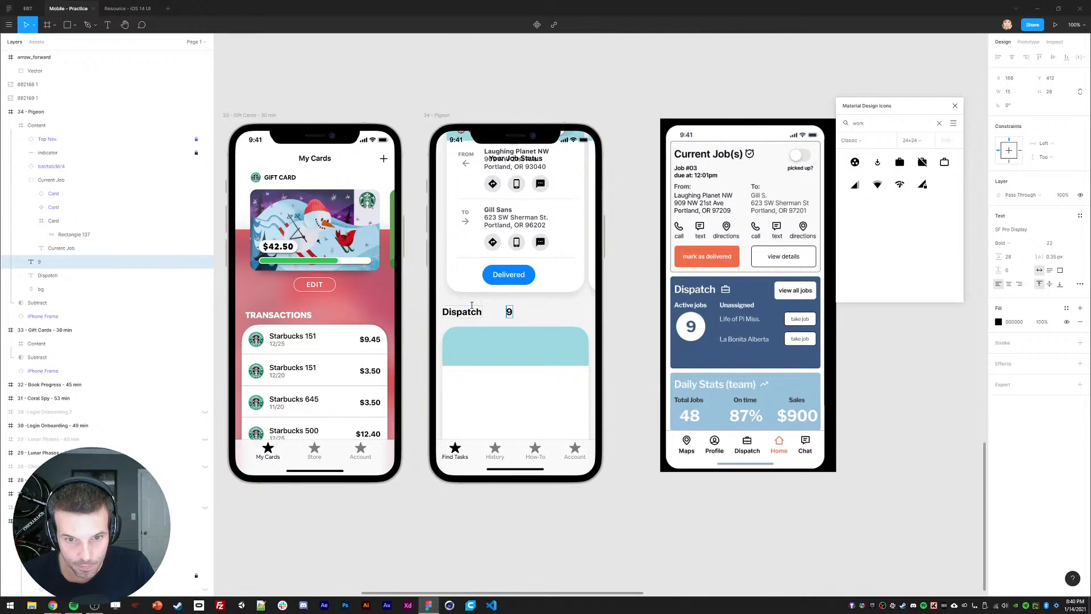
key(Escape)
Step: Paste the briefcase icon beside the 9, centre them vertically, and place both at the header's right
key(ctrl+v)
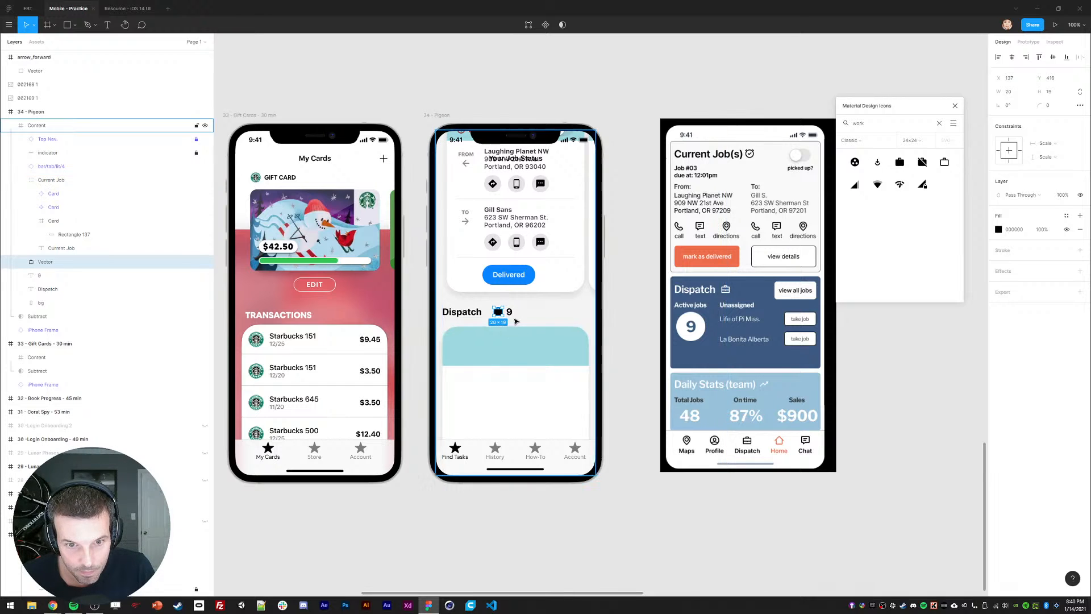
shift+click(510, 312)
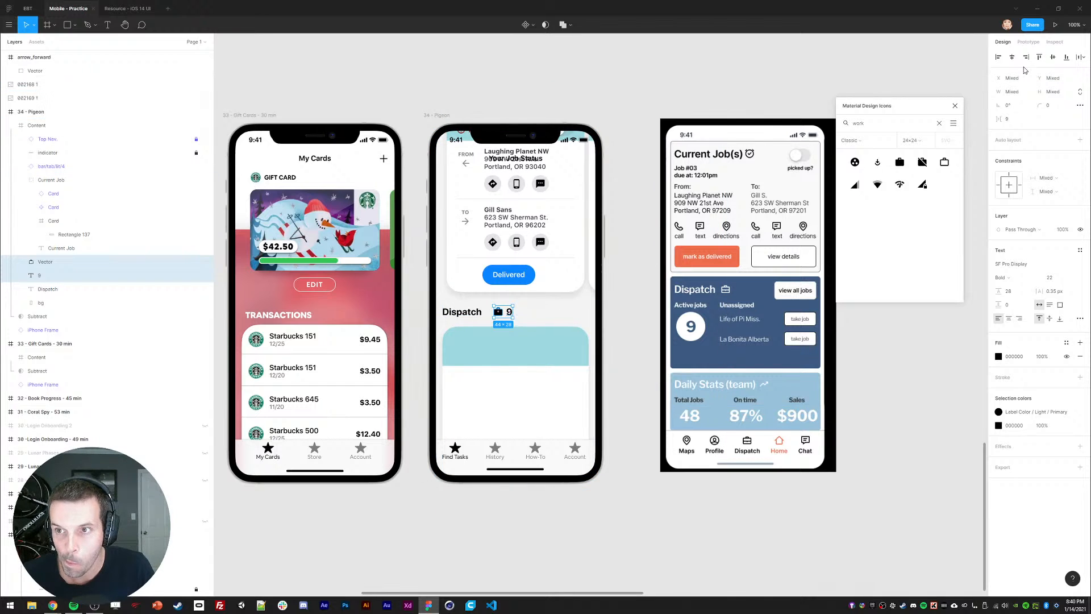
click(1053, 59)
key(shift+Right)
key(shift+Right)
key(shift+Right)
key(shift+Right)
key(shift+Right)
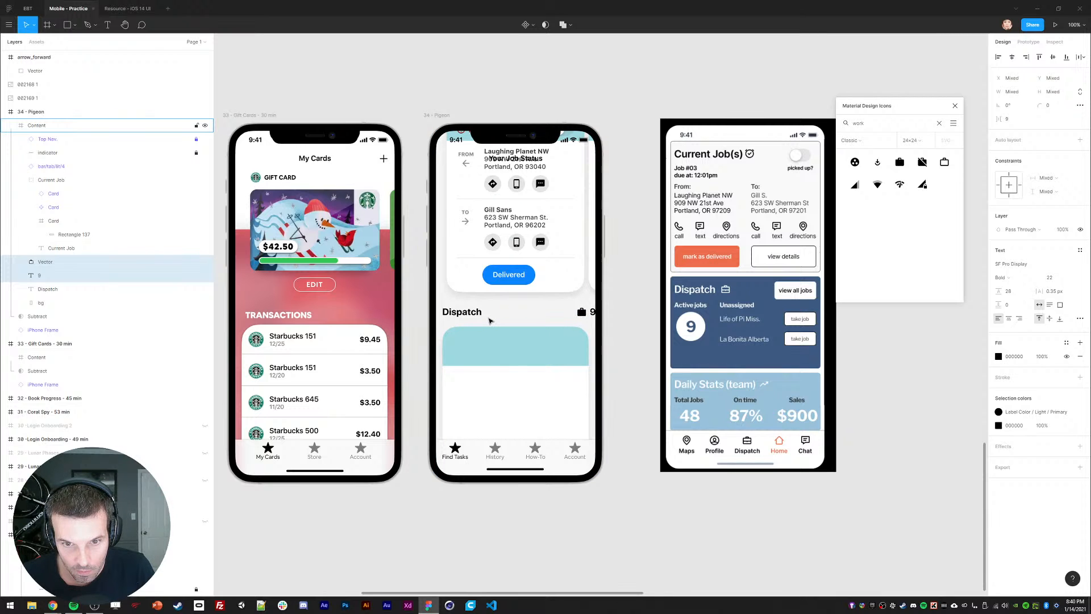
key(shift+Left)
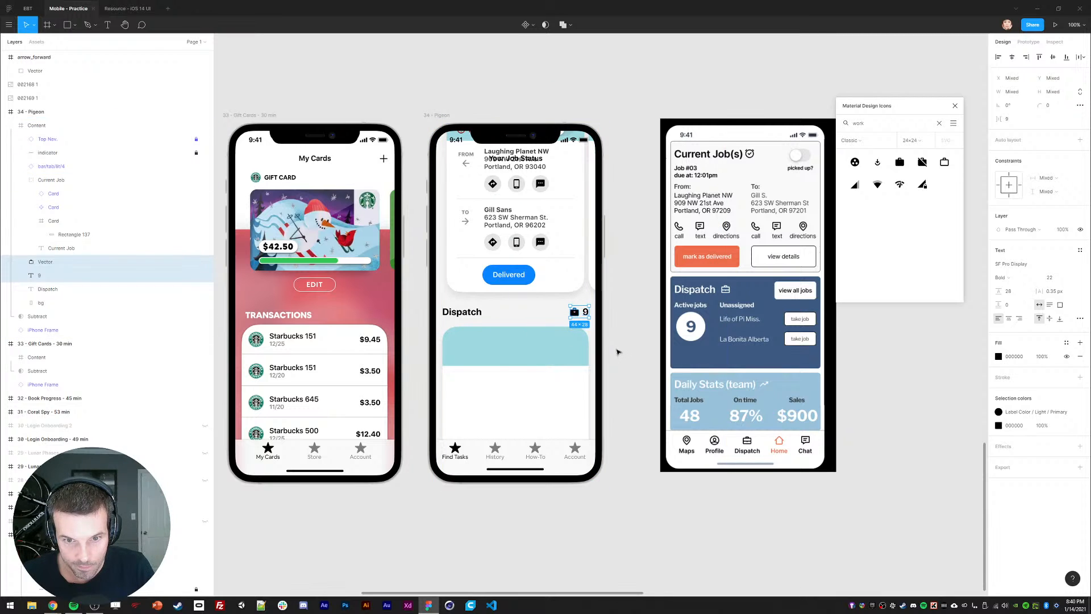
click(623, 346)
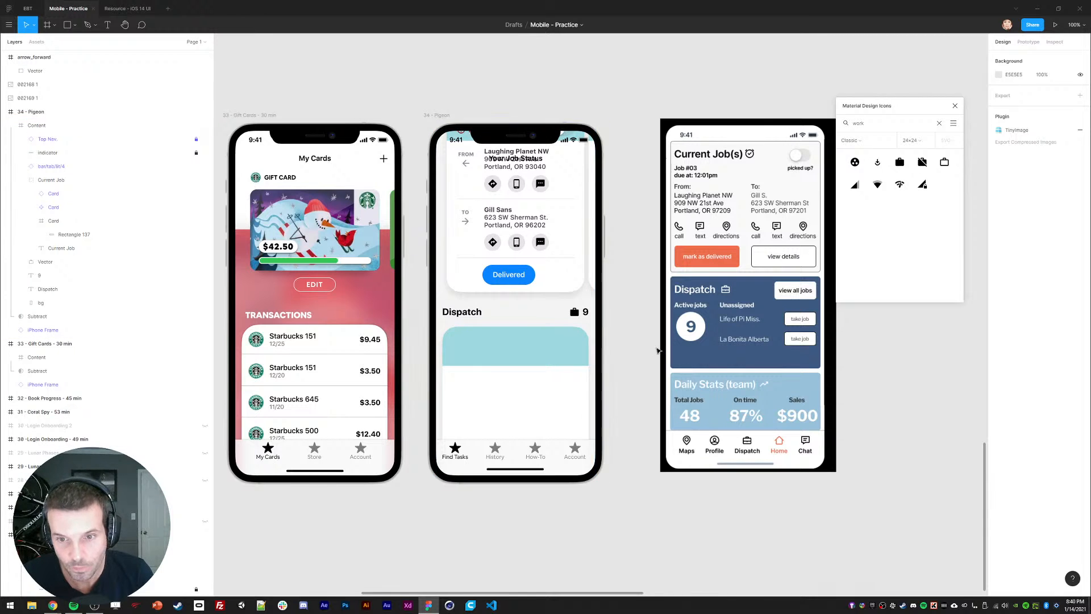
Step: Replace the teal placeholder with a grey job-row rectangle across the Dispatch card
ctrl+click(519, 367)
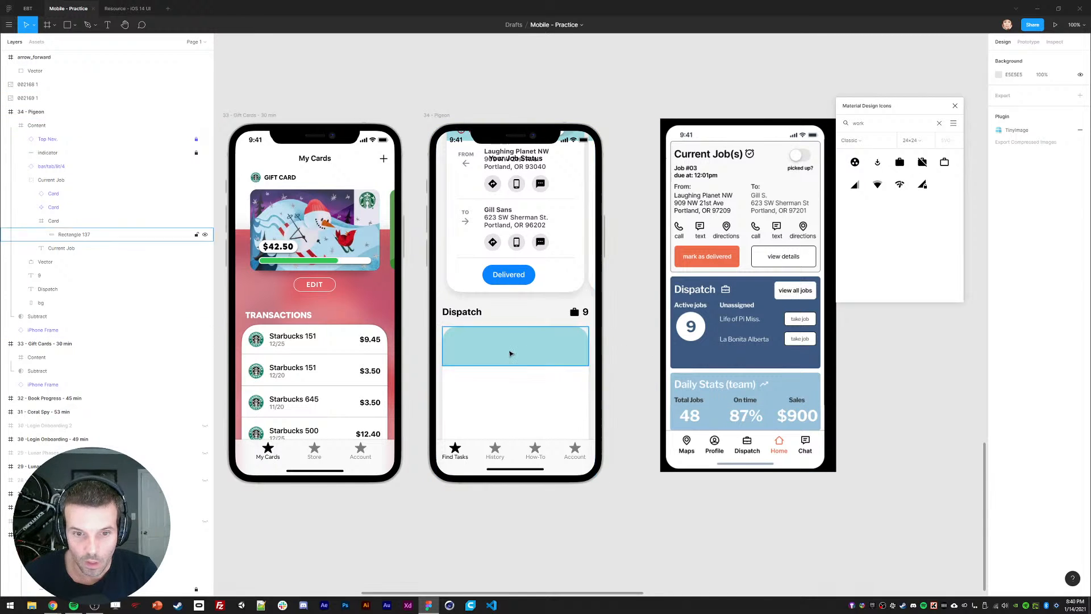
key(Delete)
ctrl+click(516, 378)
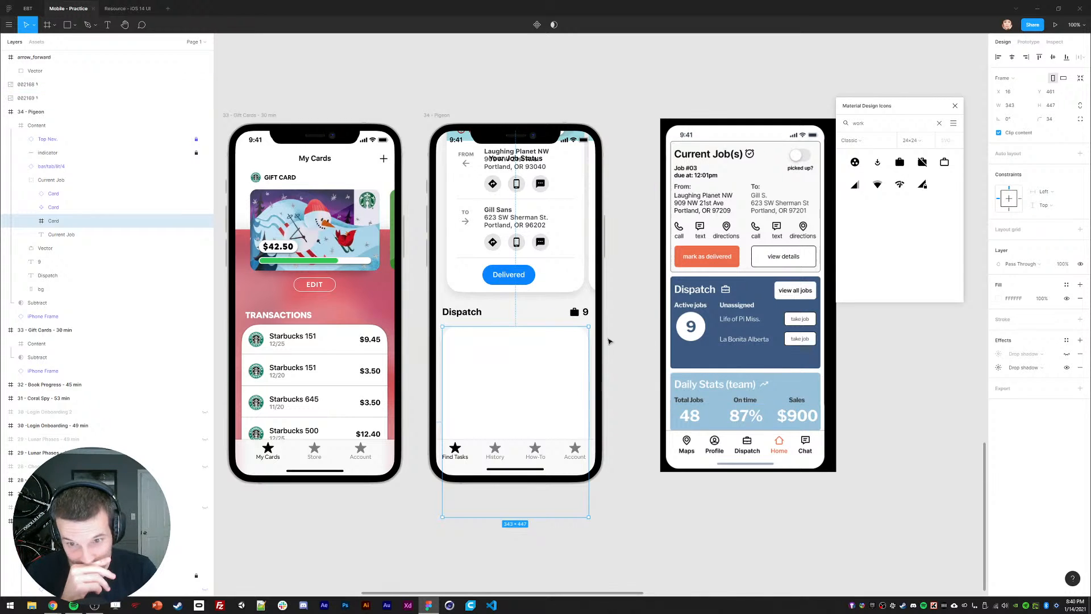
key(r)
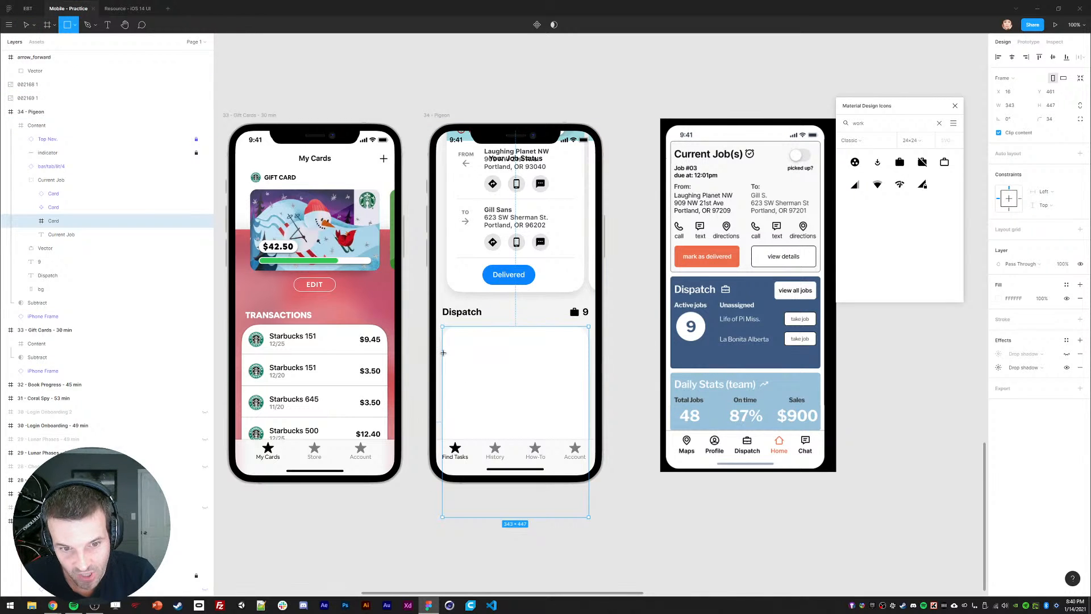
drag(442, 354, 590, 389)
Step: Add a 'Job # 325234' label in the row, styled like the To label
key(t)
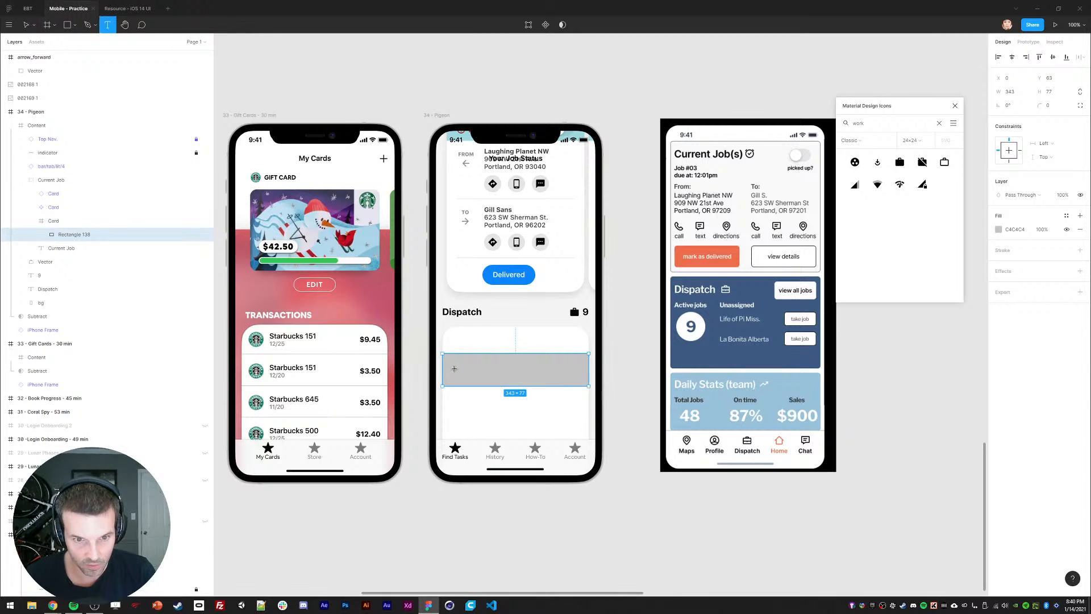
click(454, 370)
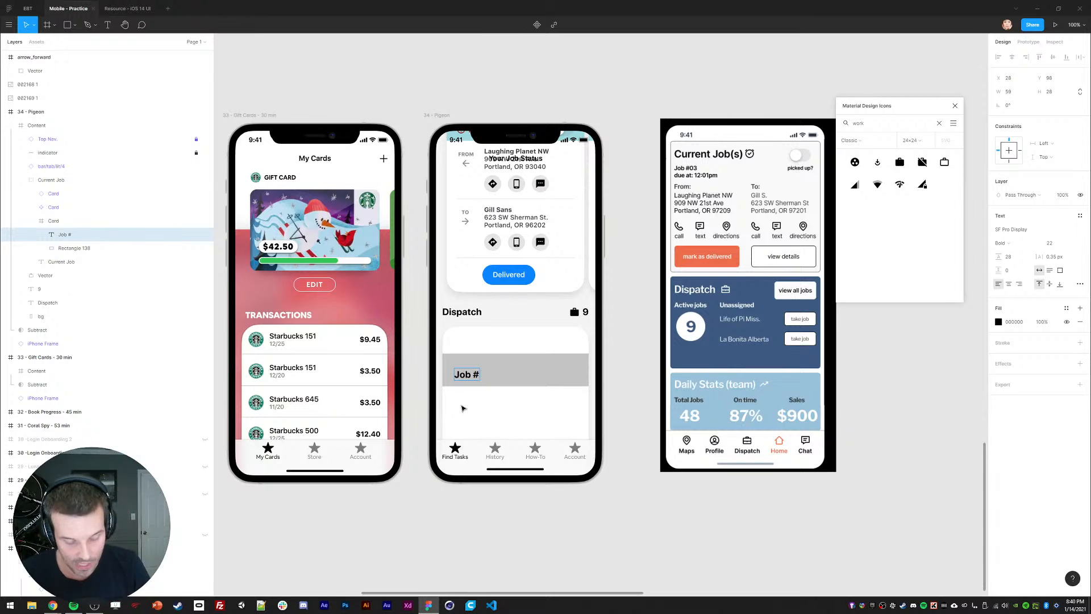
key(Escape)
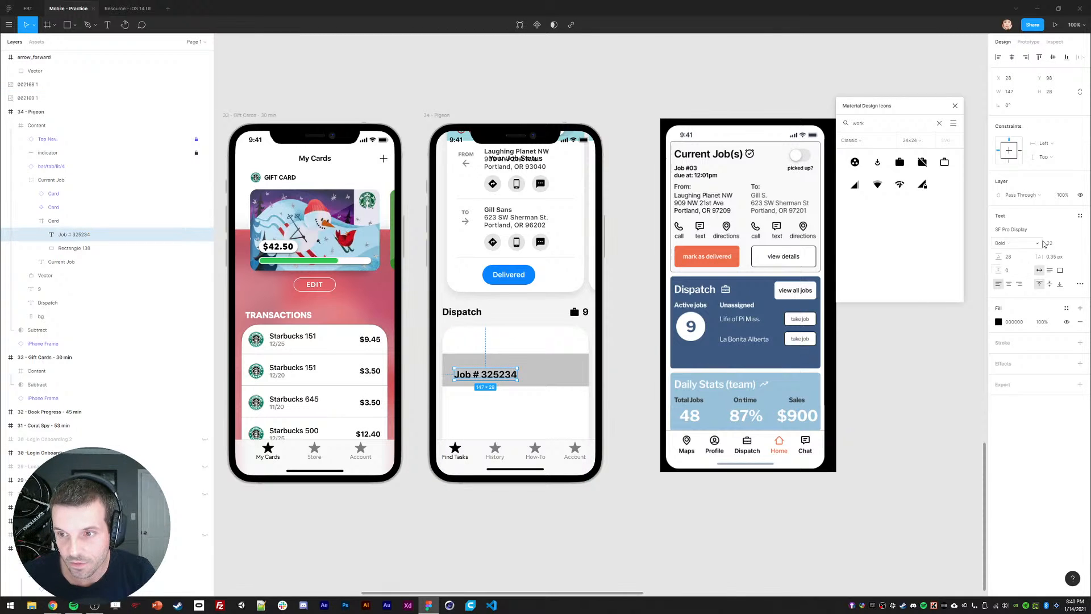
key(Return)
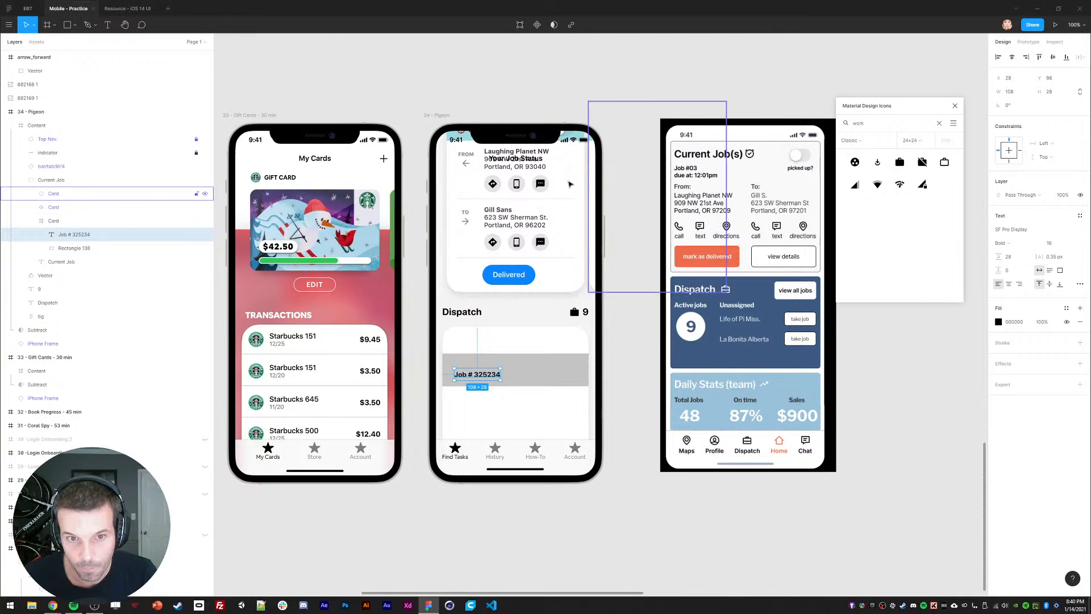
ctrl+click(467, 214)
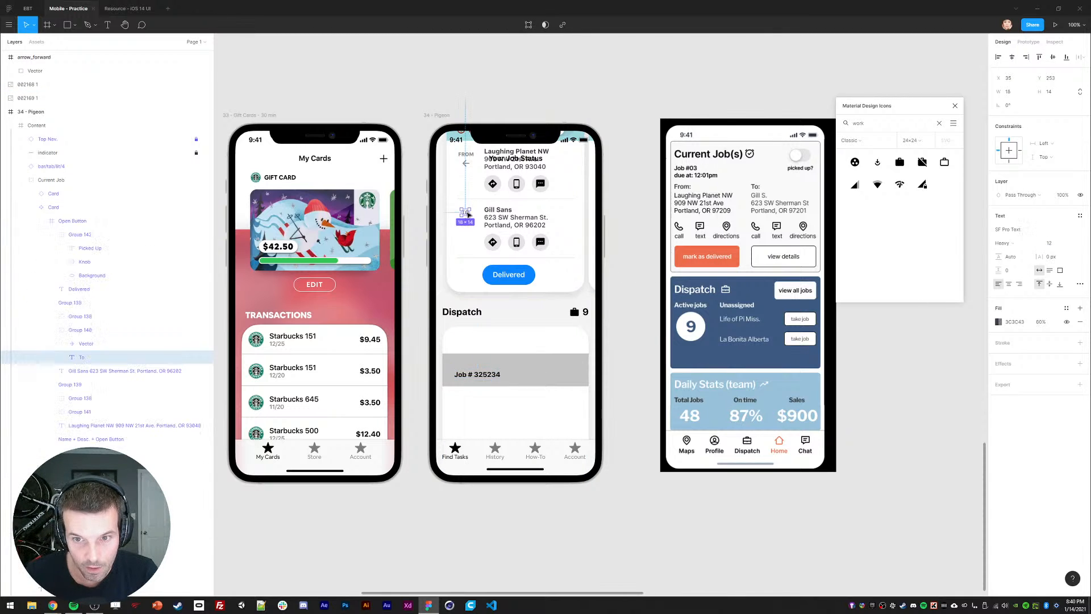
ctrl+click(468, 375)
key(ctrl+alt+v)
Step: Add a 'Life is Pi Miss.' line below the job number in the address text's Gill Sans style
key(ctrl+d)
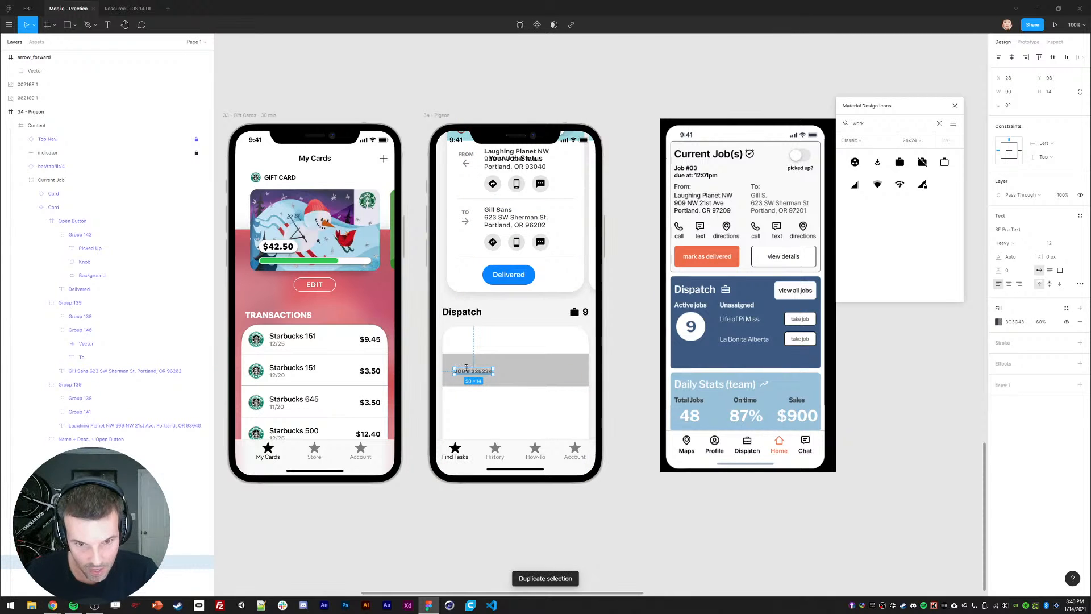
drag(470, 375, 471, 381)
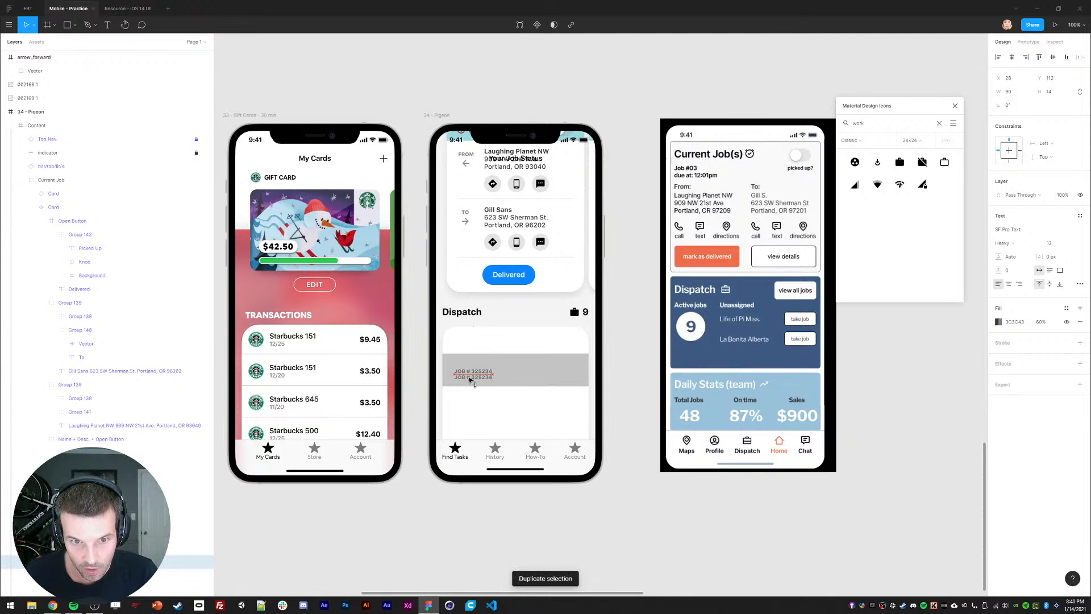
ctrl+click(503, 216)
key(ctrl+alt+c)
ctrl+click(477, 383)
key(ctrl+alt+v)
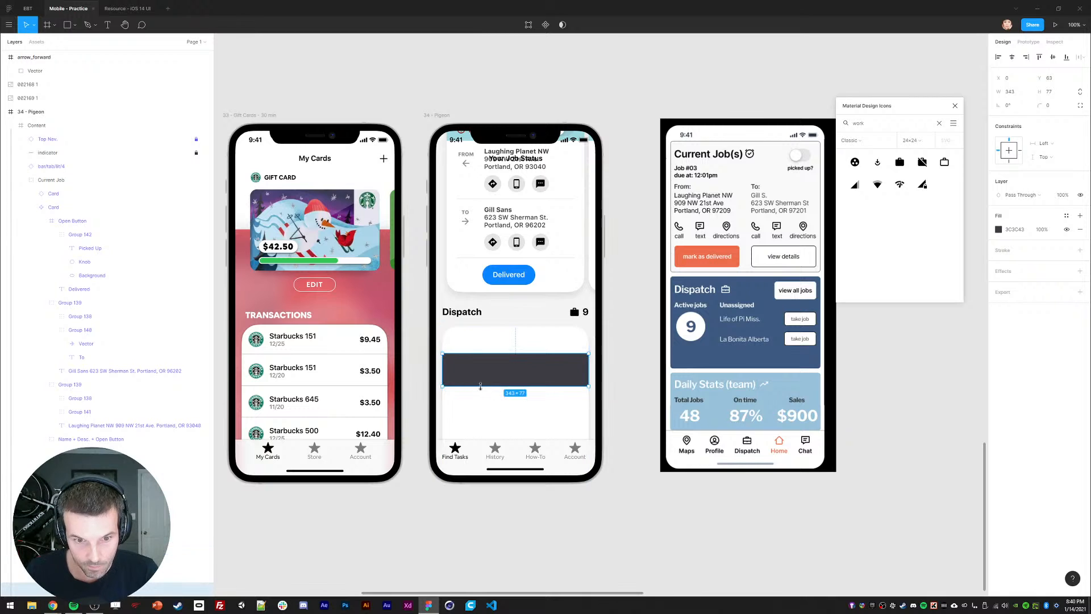
key(ctrl+z)
key(ctrl+z)
ctrl+click(475, 378)
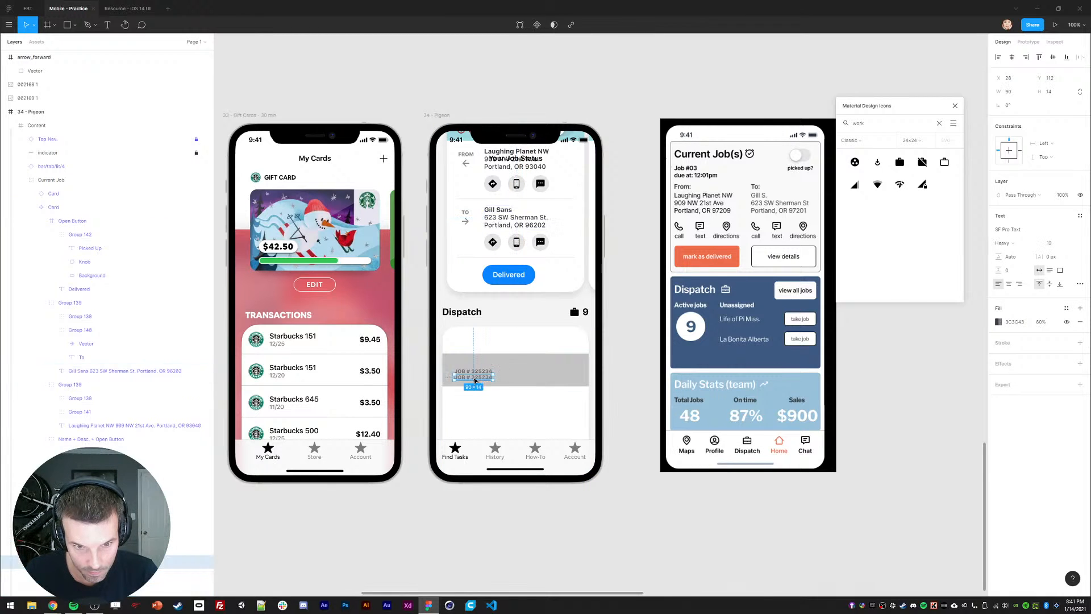
key(ctrl+alt+v)
key(Return)
text(L)
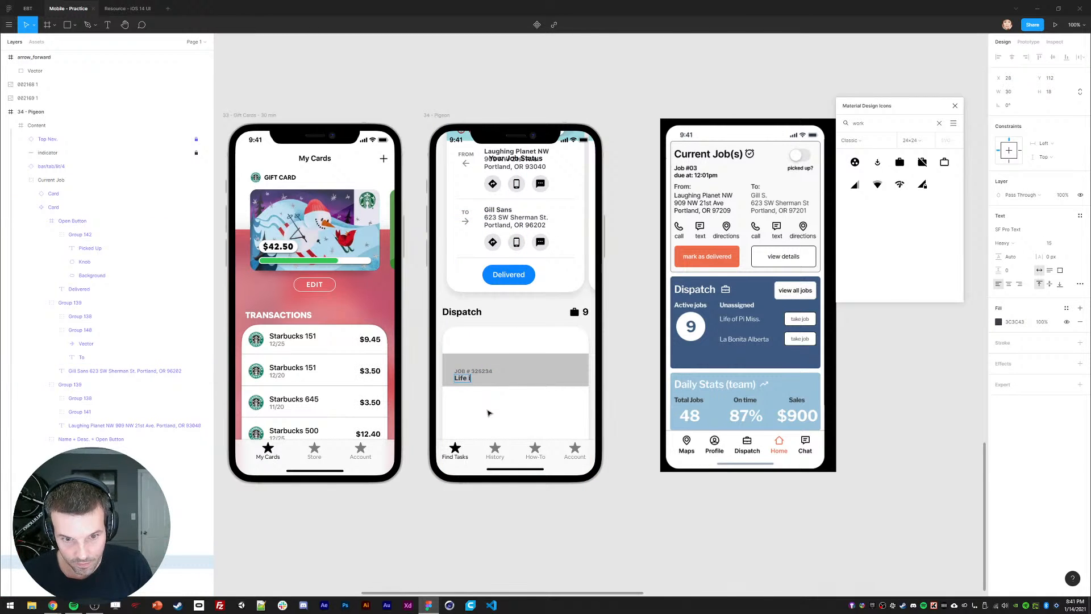
text(ife is Pi Miss.)
key(Escape)
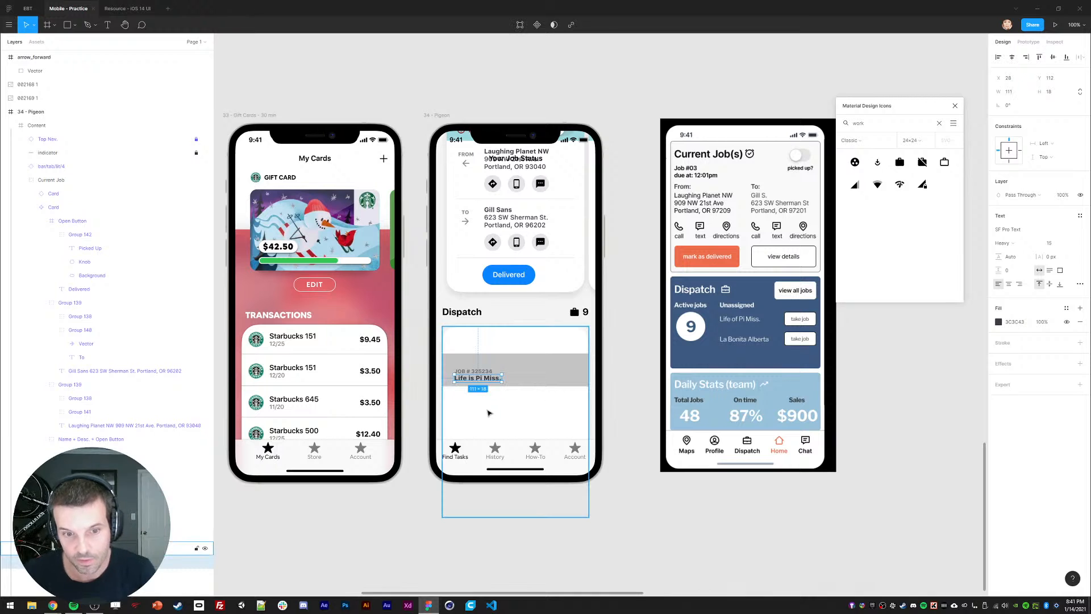
Step: Make the 'Life is Pi Miss.' text Semibold with fill #262627
click(1003, 243)
click(1011, 222)
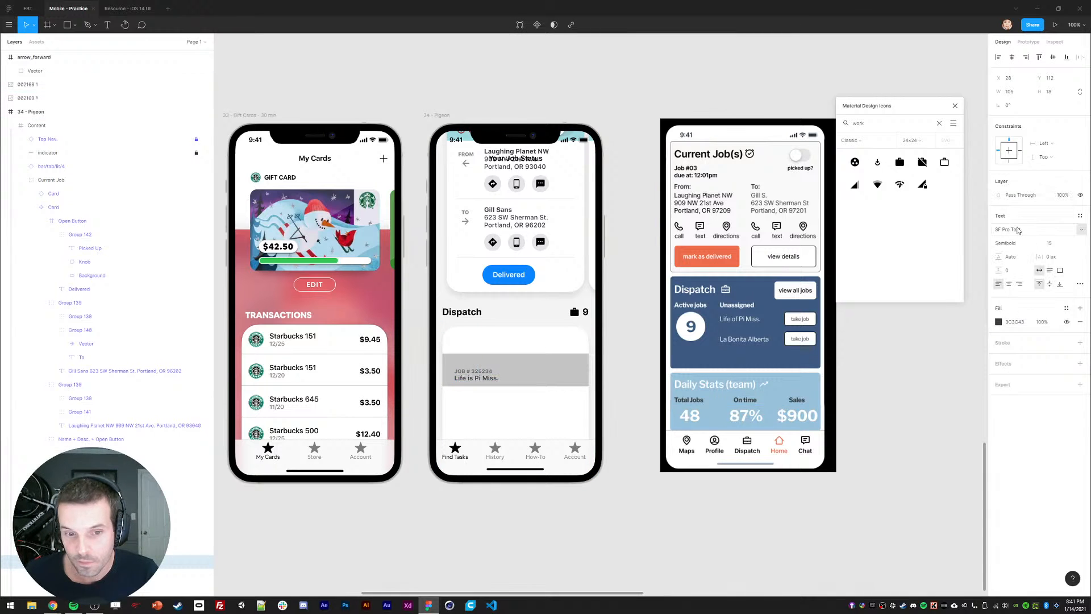
scroll(619, 173, up, 10)
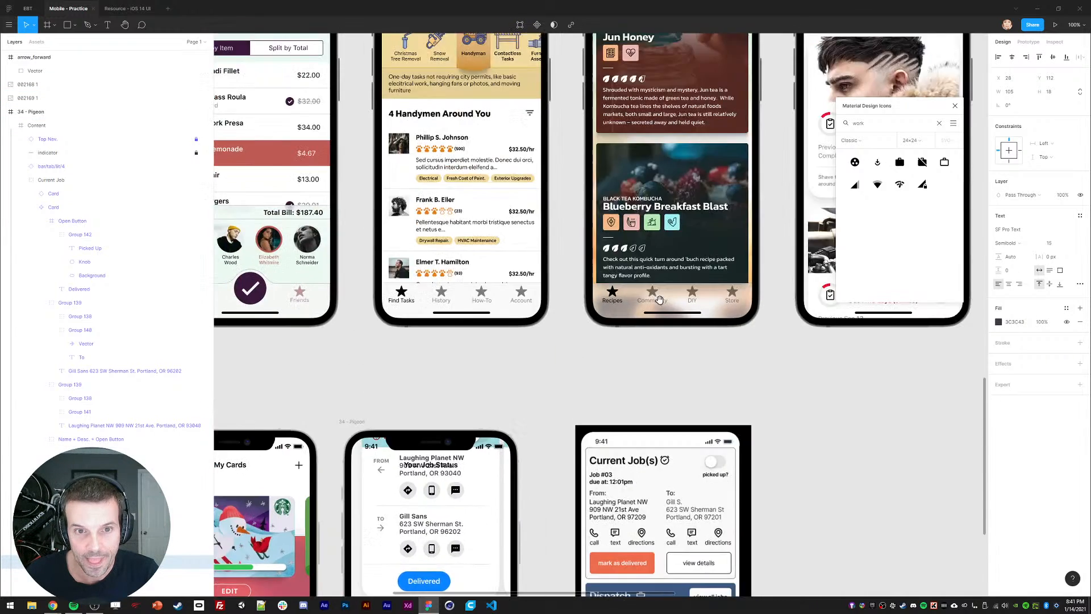
ctrl+click(609, 320)
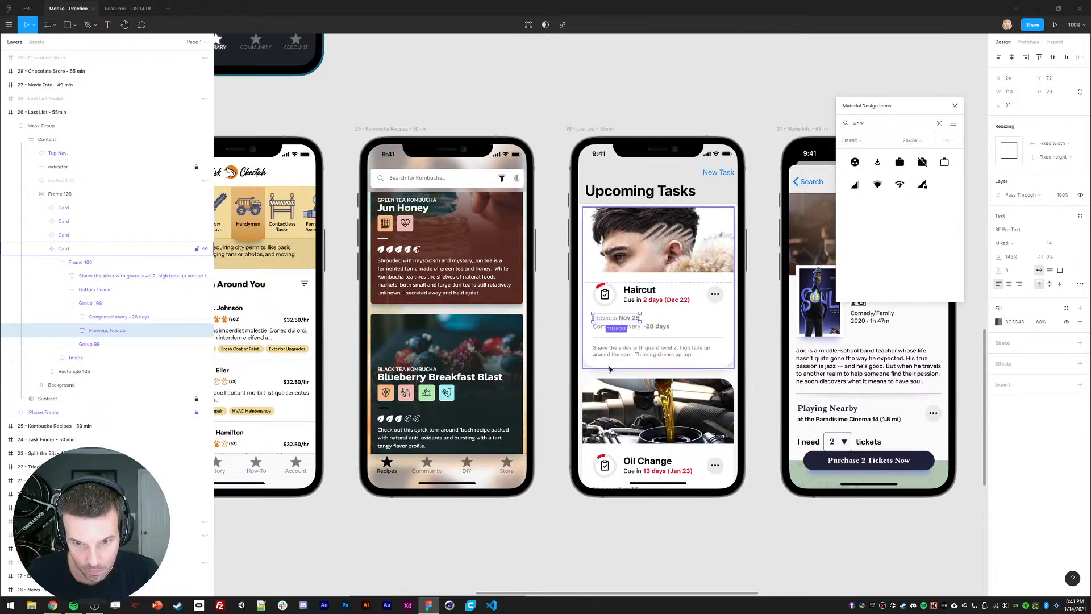
scroll(590, 330, down, 10)
drag(569, 338, 551, 318)
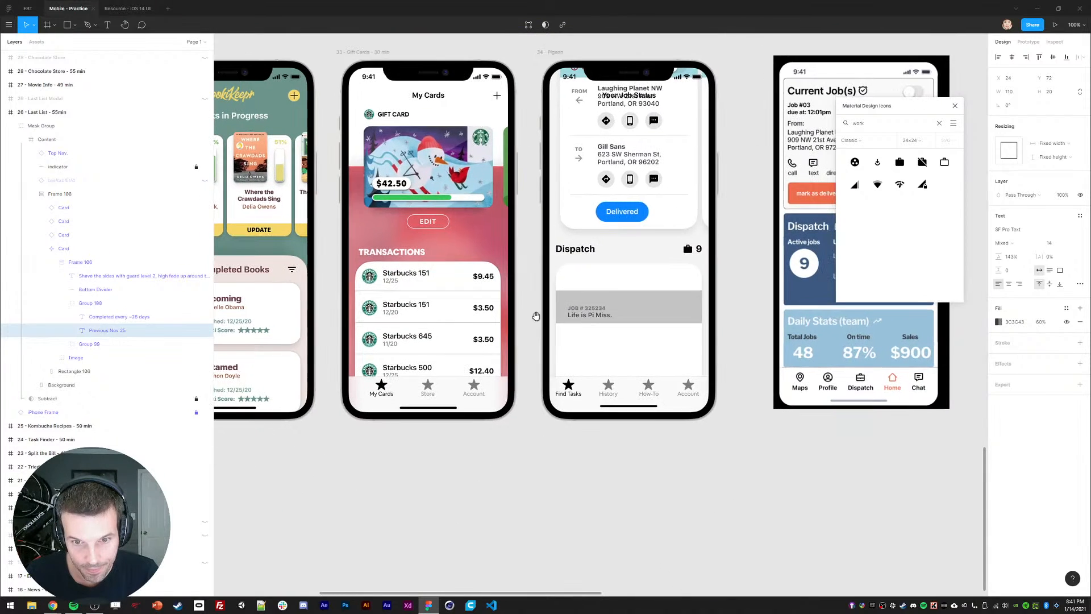
ctrl+click(588, 315)
click(998, 322)
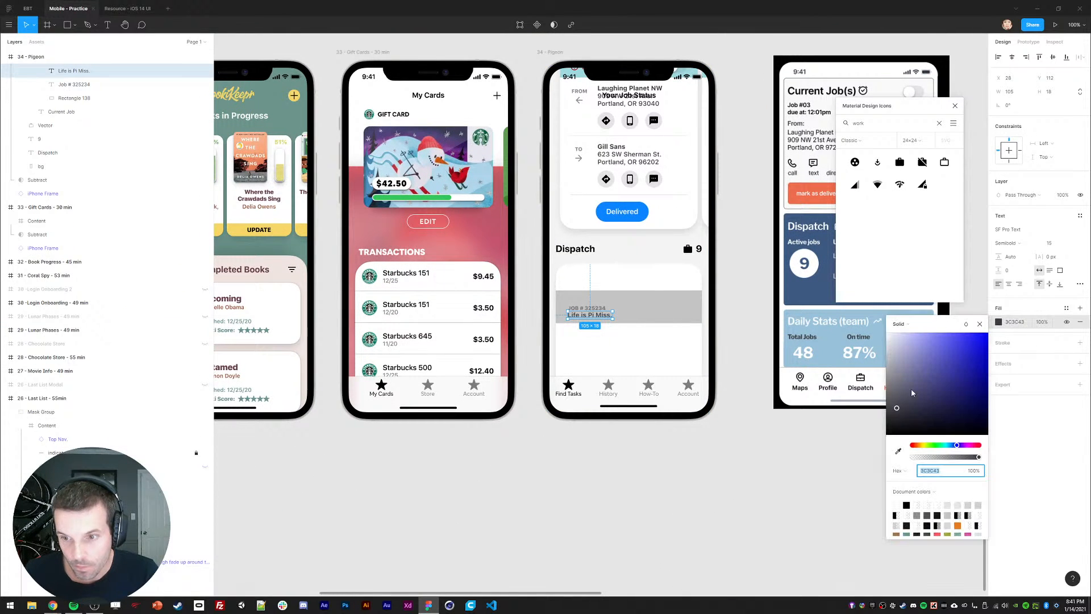
click(891, 419)
click(878, 434)
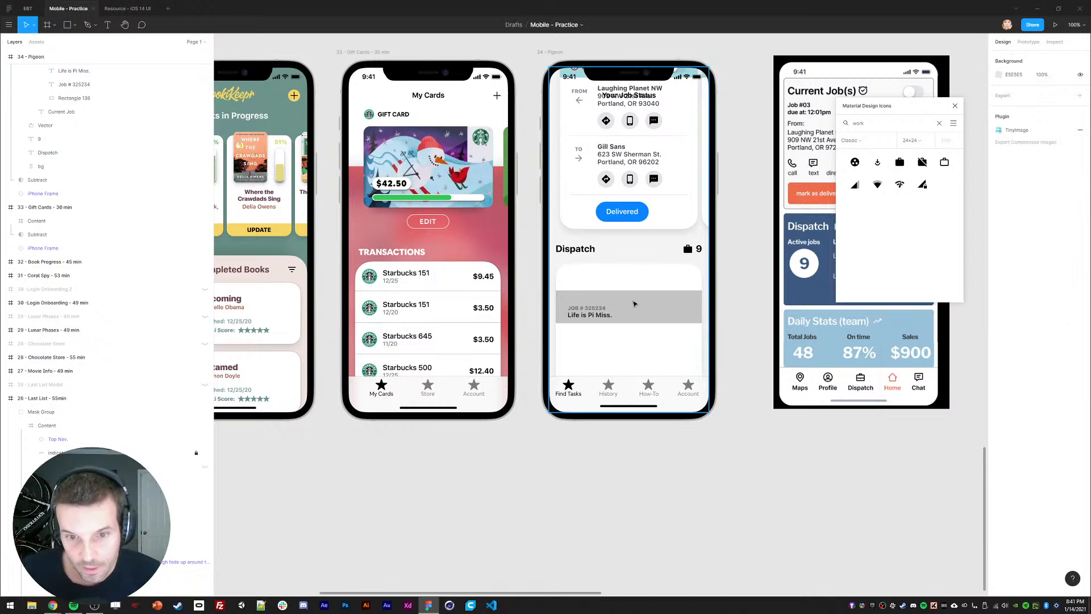
Step: Nudge the job number and 'Life is Pi Miss.' text up, then the job number slightly more
ctrl+click(587, 308)
ctrl+shift+click(585, 318)
key(Up)
key(Up)
key(Up)
key(Up)
key(Up)
key(Up)
key(shift+Up)
click(533, 319)
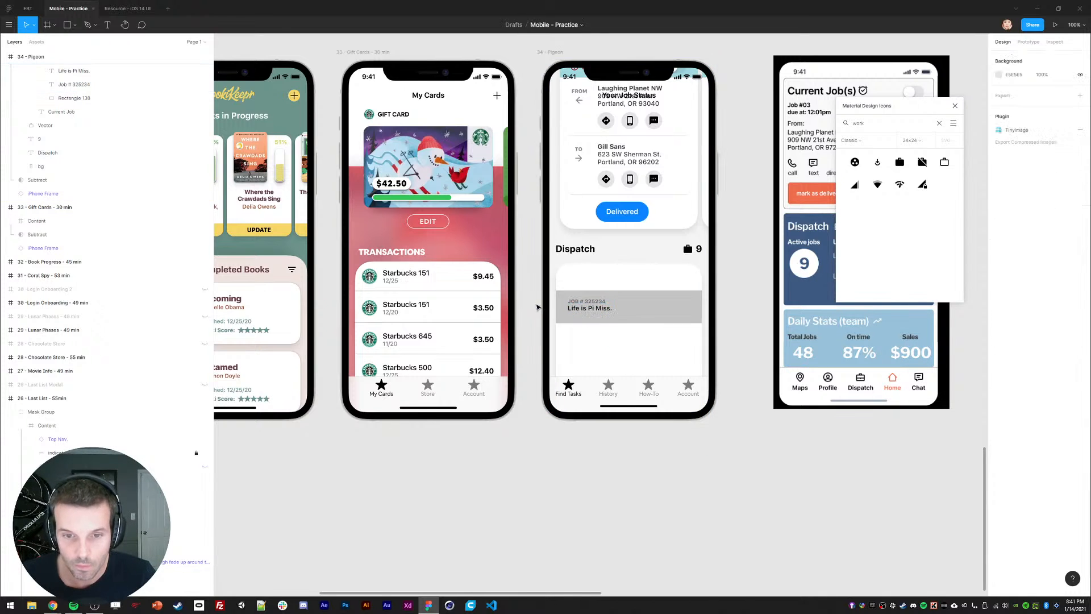
ctrl+click(586, 301)
key(Up)
key(Up)
key(Escape)
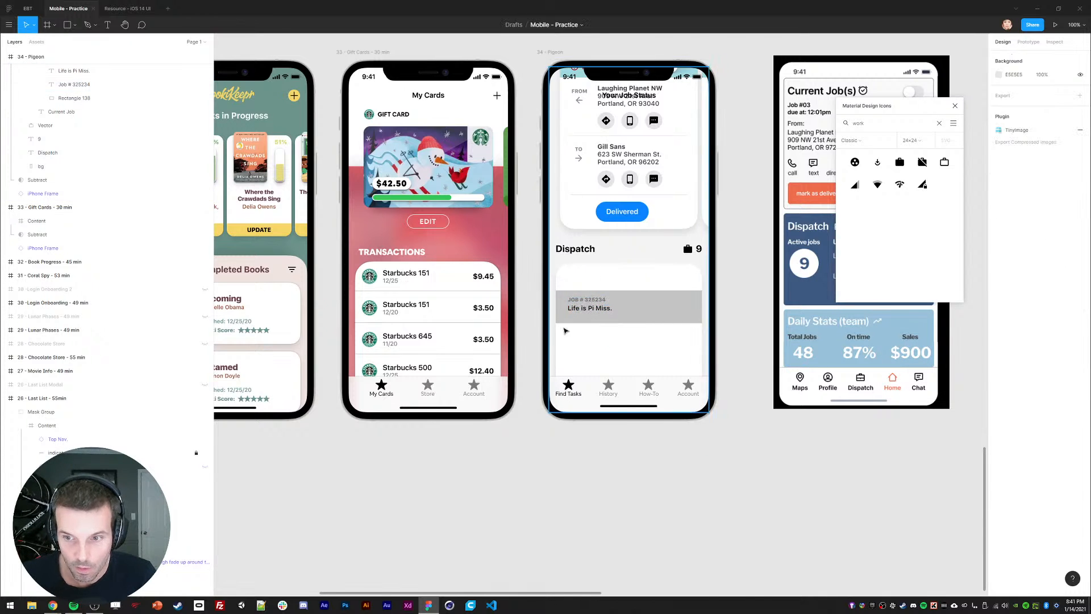
scroll(544, 321, right, 5)
Step: Centre the Delivered button horizontally within its card
double_click(494, 222)
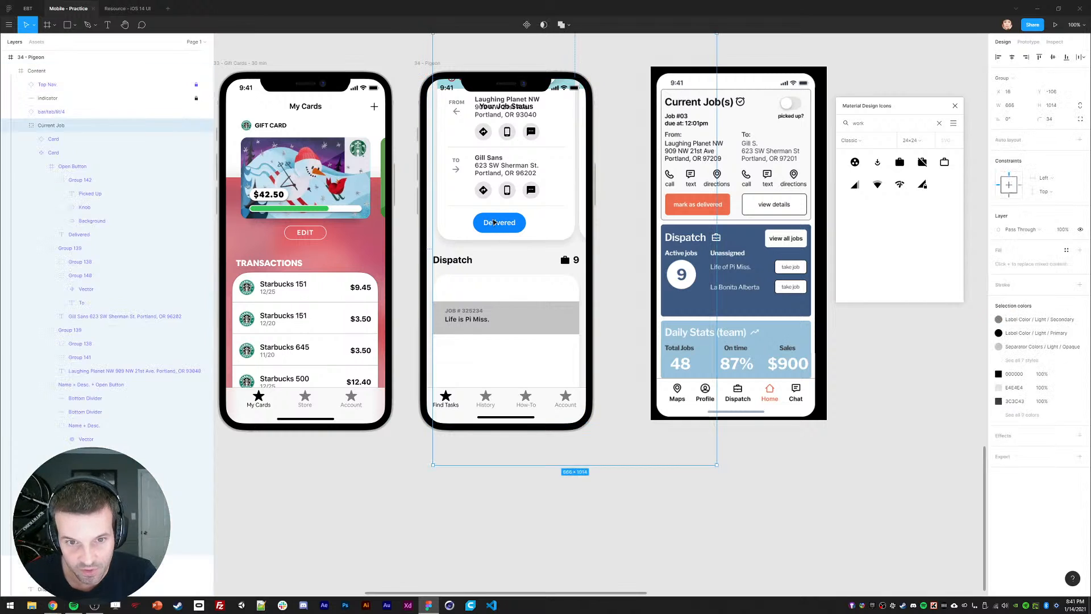
double_click(494, 223)
click(563, 227)
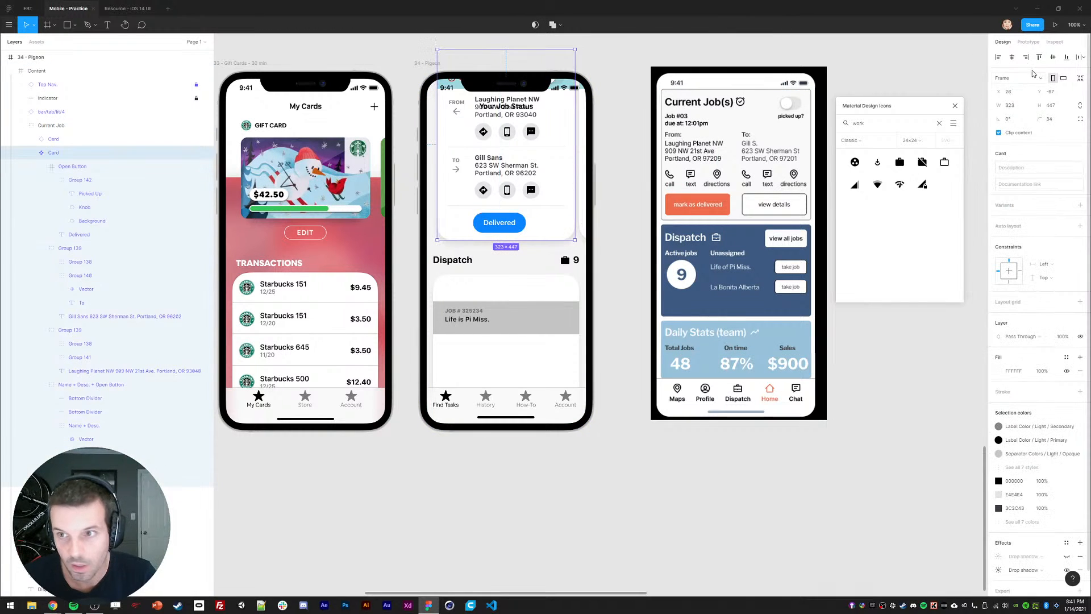
drag(564, 228, 632, 227)
key(ctrl+z)
double_click(487, 228)
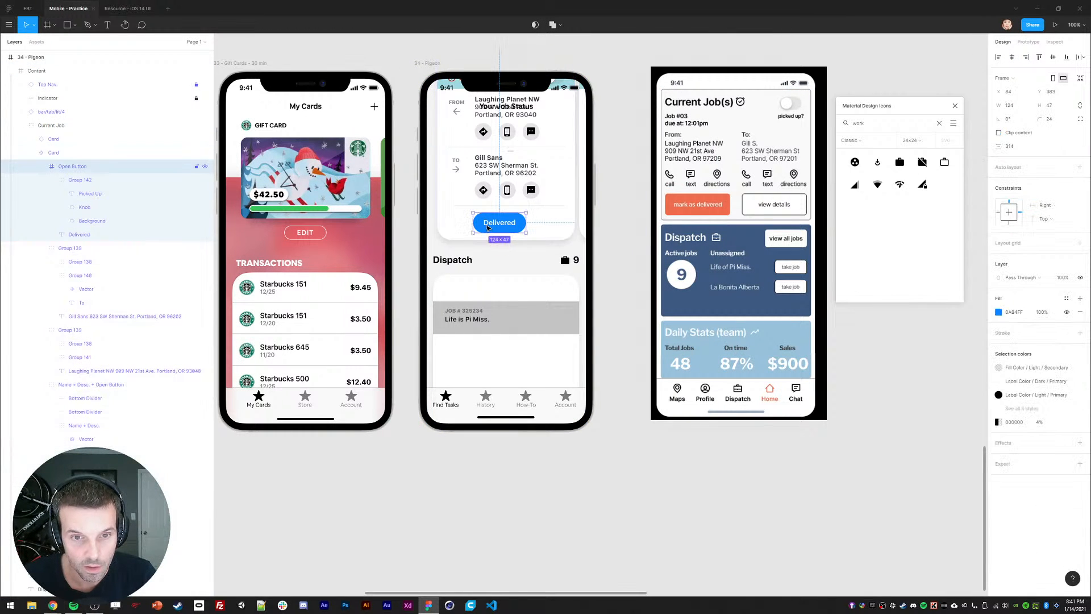
click(1014, 59)
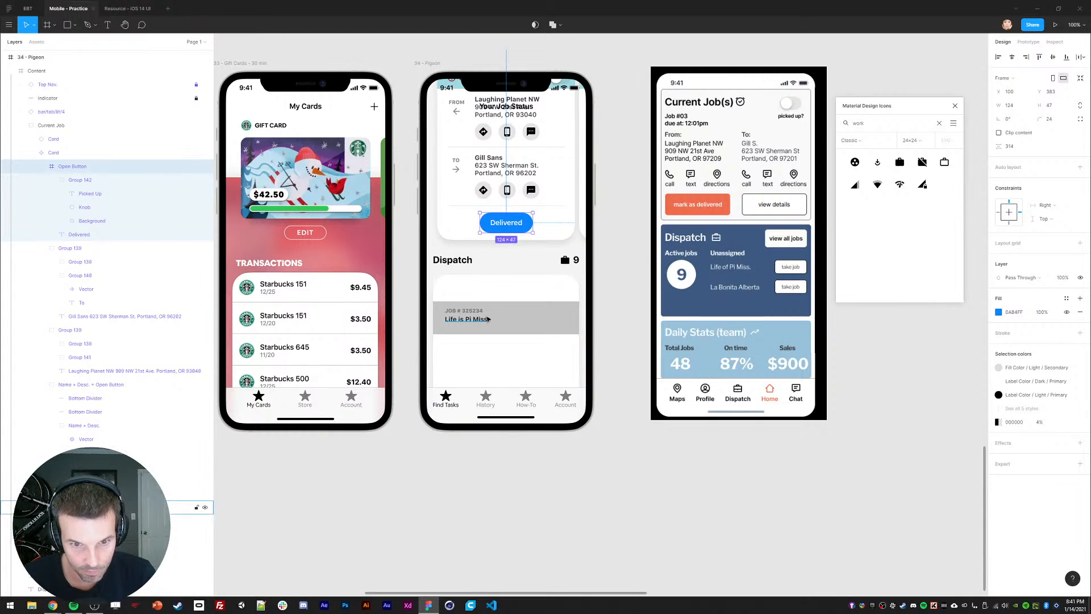
Step: Paste a copy of the Delivered button onto the Dispatch job row
key(ctrl+v)
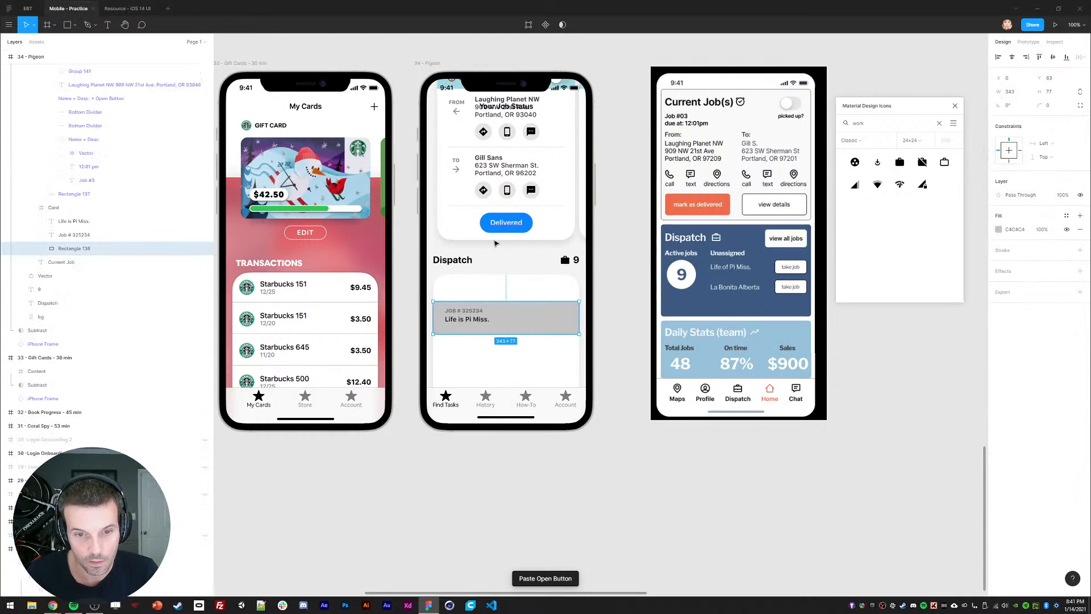
key(ctrl+z)
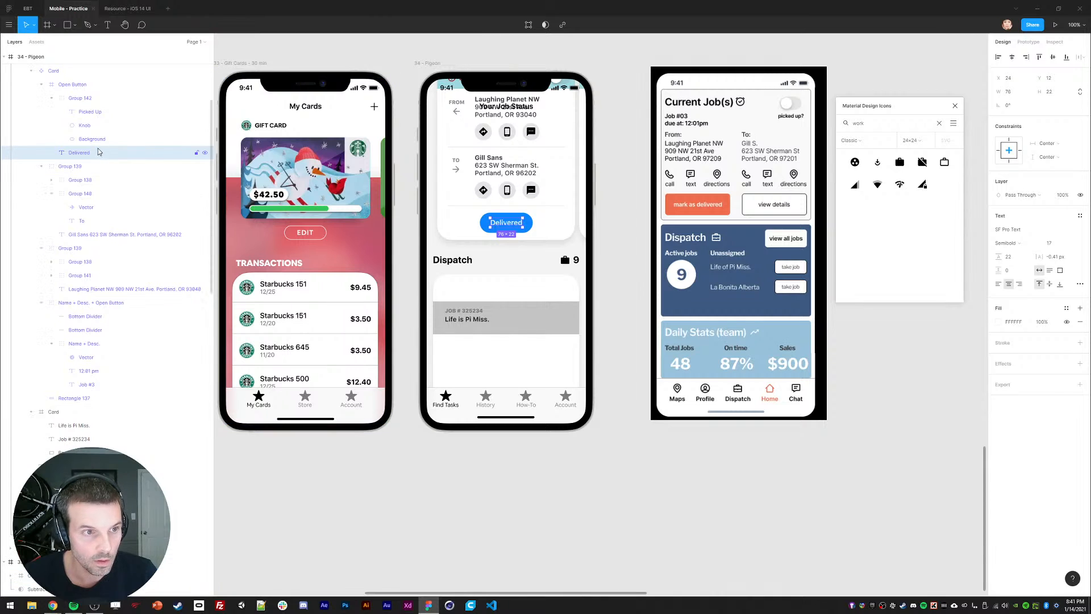
drag(79, 155, 69, 79)
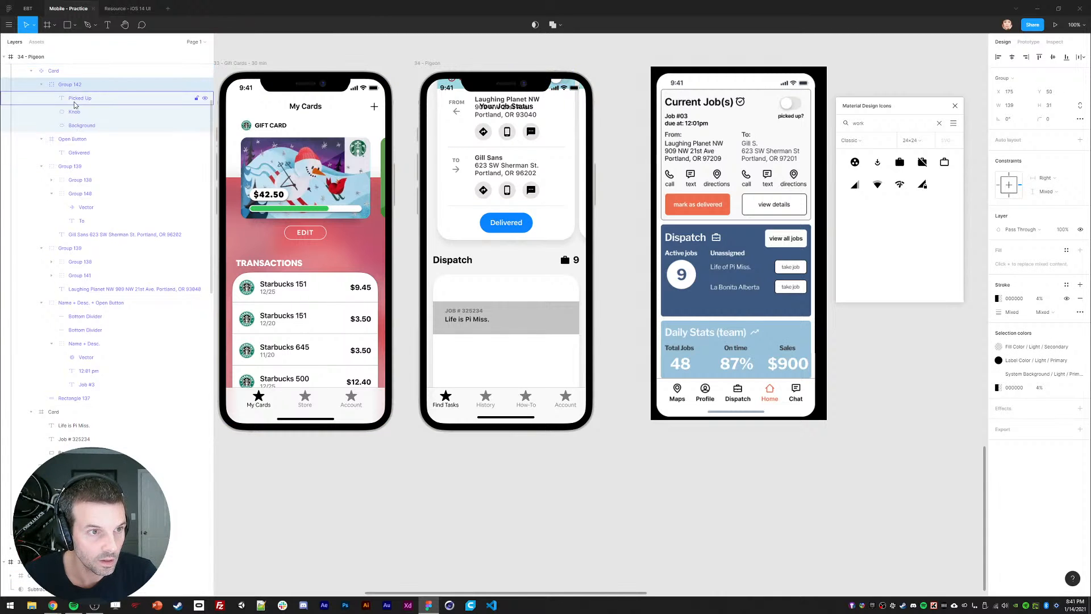
click(72, 139)
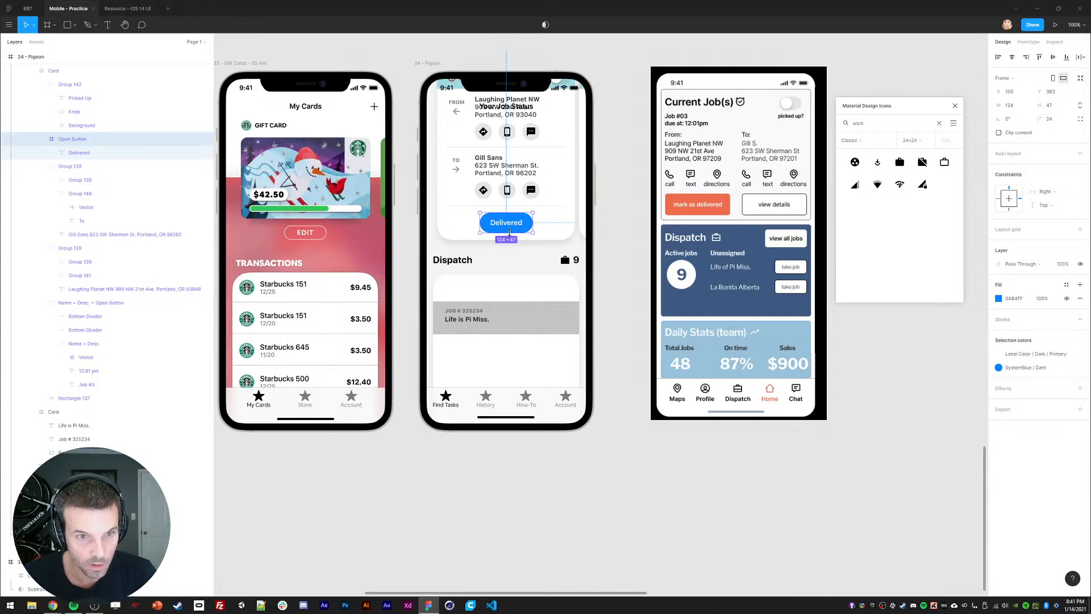
key(ctrl+v)
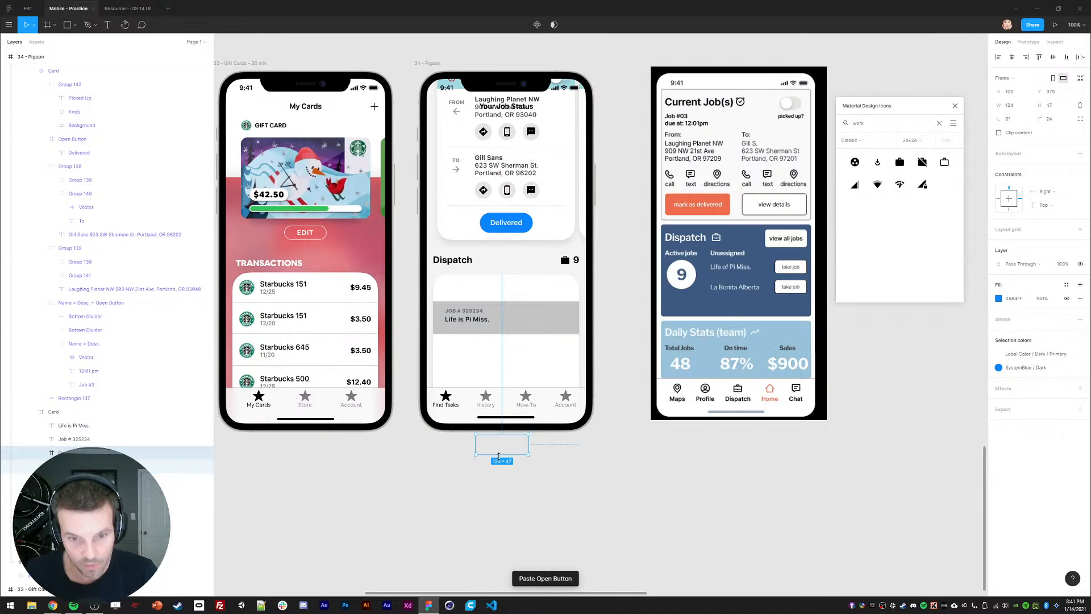
drag(500, 459, 541, 317)
Step: Relabel the button copy 'Take Job' and colour its text with the button's blue
double_click(527, 321)
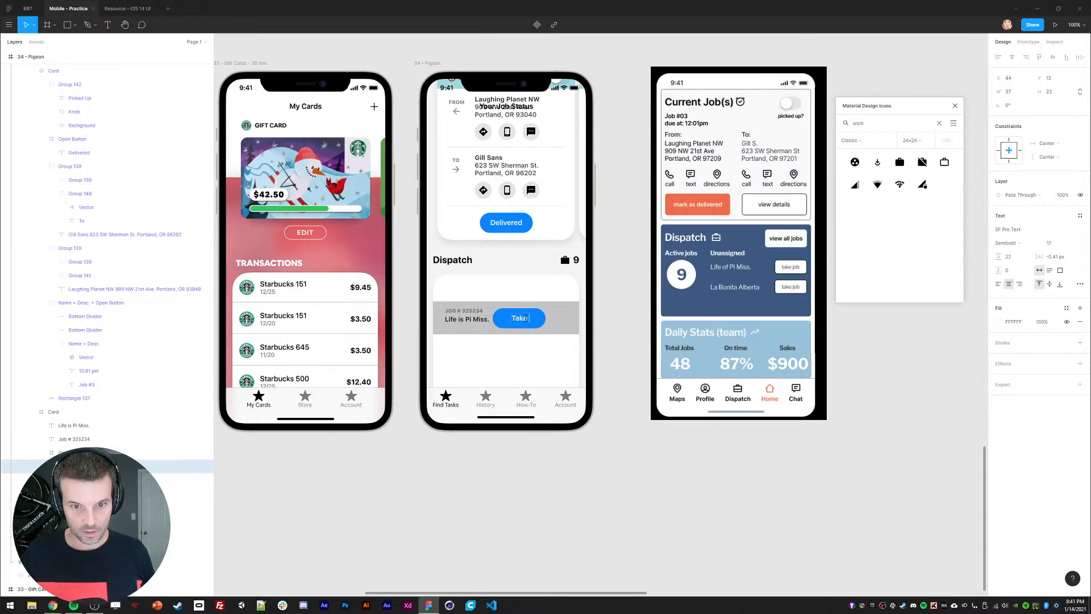
text(Take Job)
key(Escape)
key(Escape)
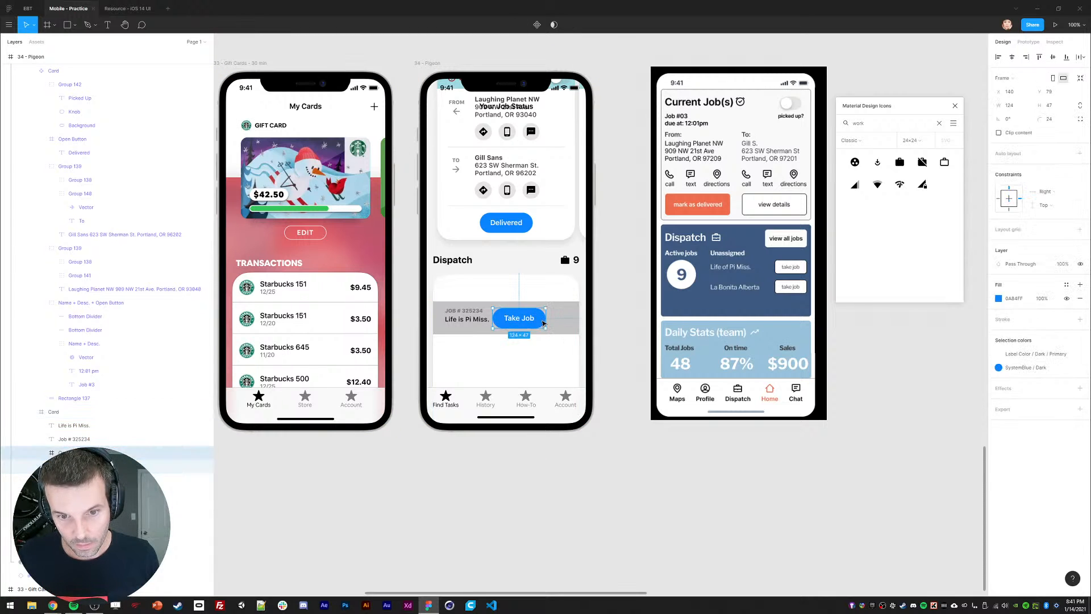
key(Return)
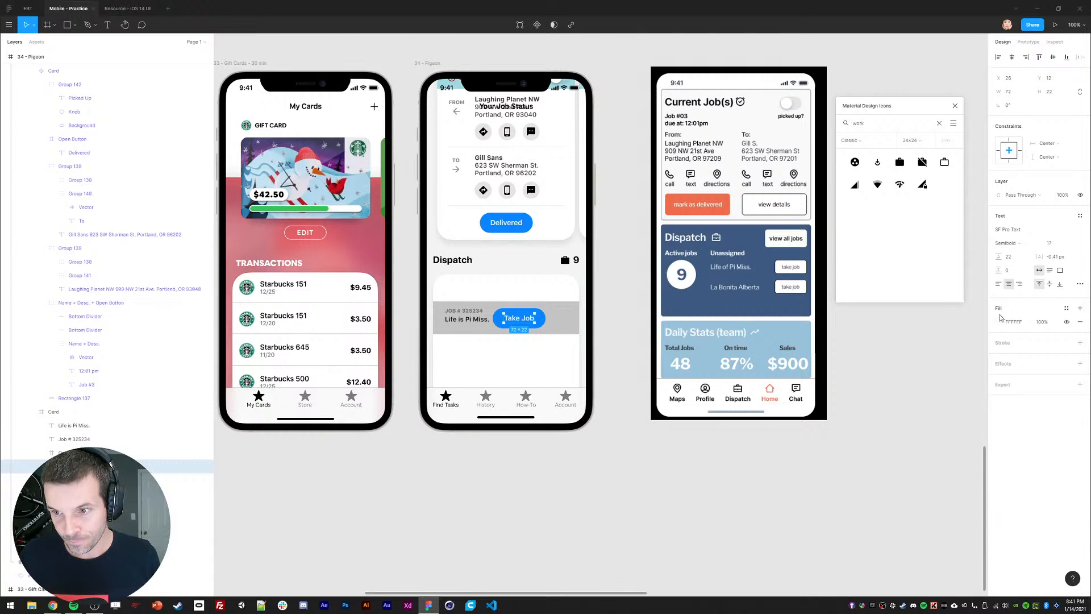
click(999, 323)
click(897, 452)
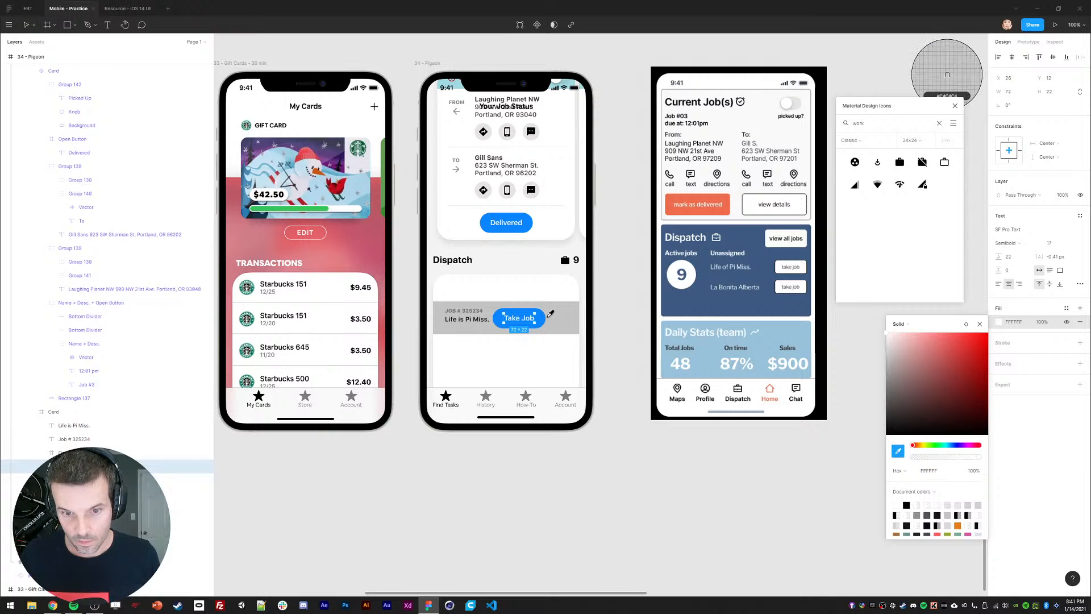
click(548, 313)
key(Escape)
key(Escape)
Step: Remove the Take Job button's blue fill and give it an outline, adjusting the colours
click(1079, 297)
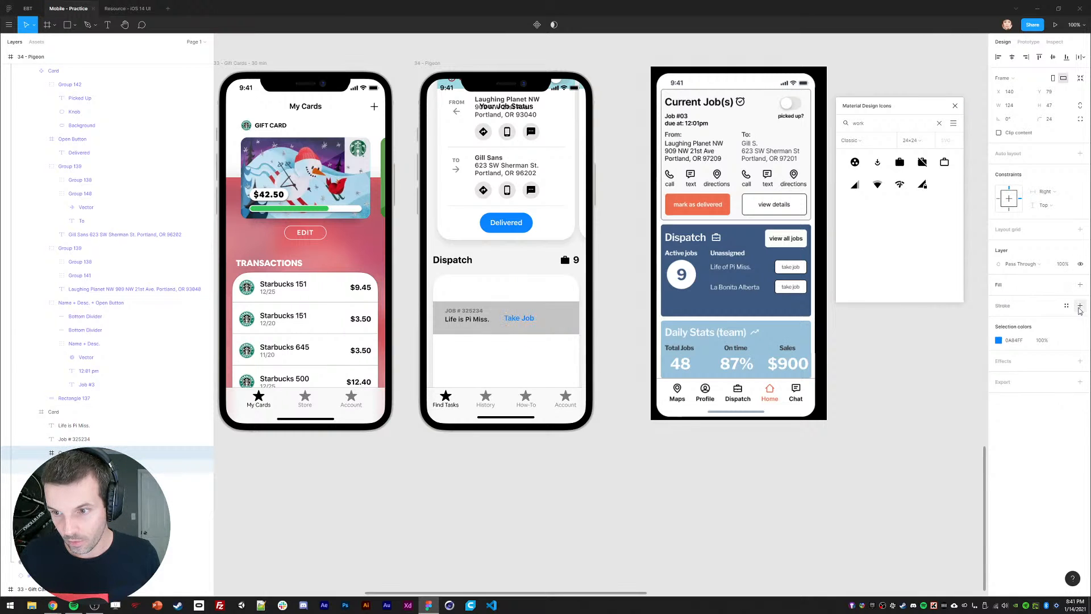
click(1079, 305)
click(999, 383)
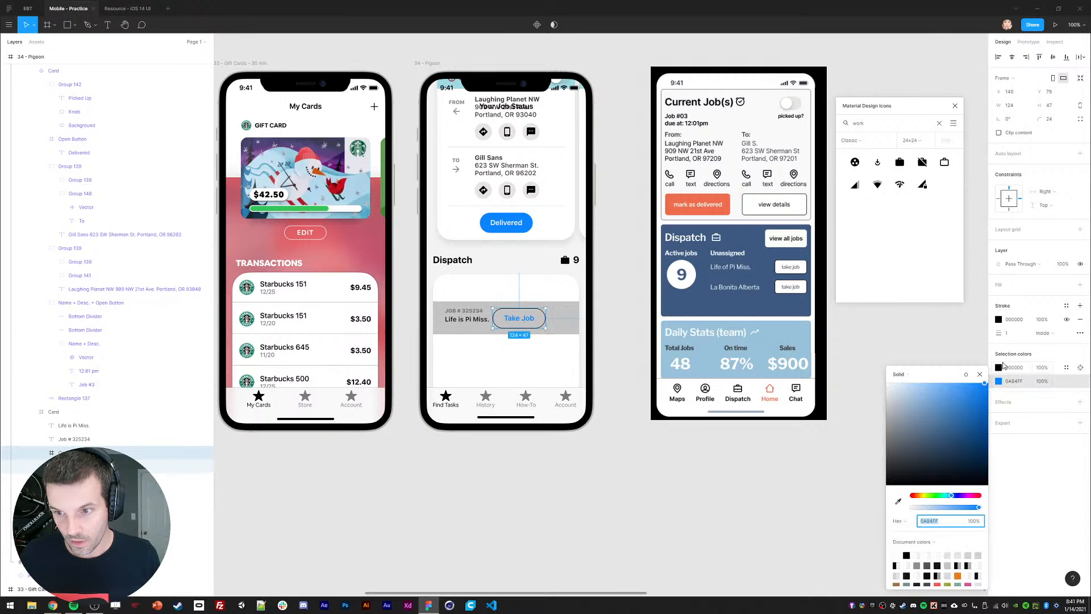
click(1015, 381)
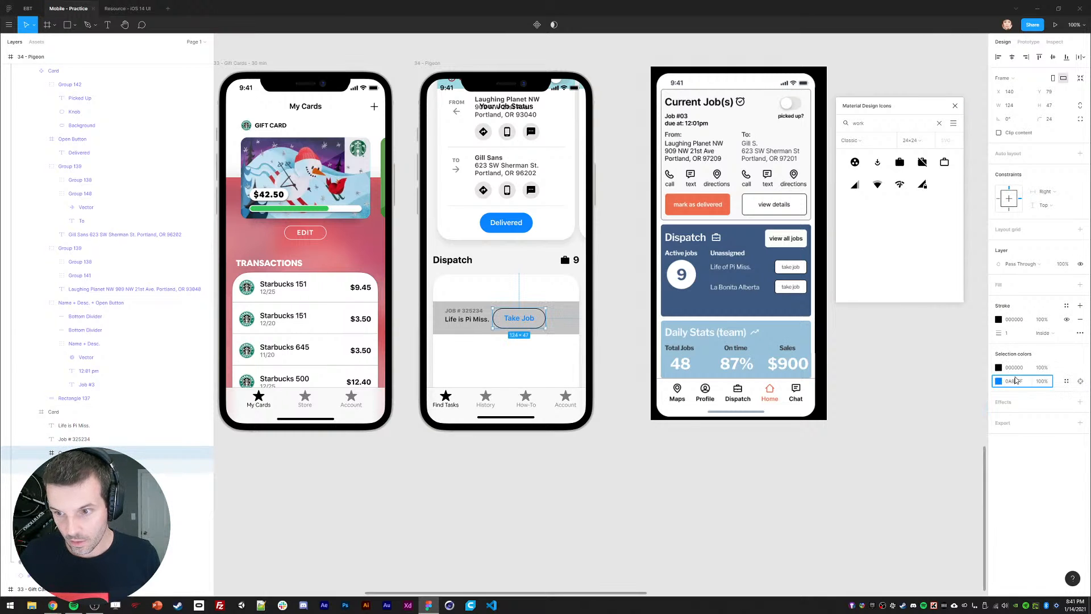
click(1014, 367)
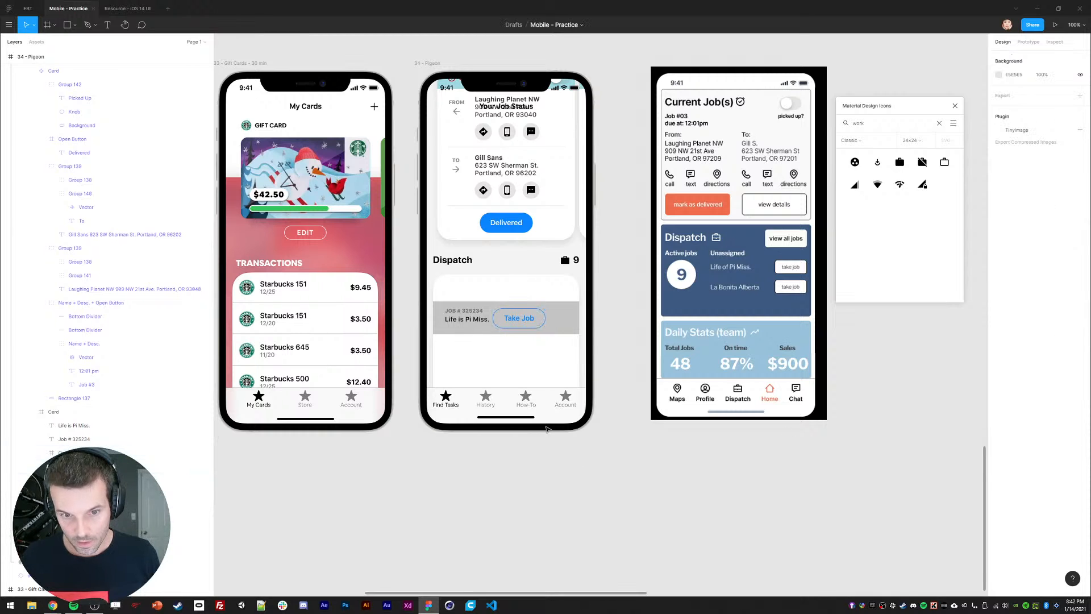
Step: Add auto layout to the Take Job button with top and bottom padding of 10
click(526, 321)
double_click(526, 321)
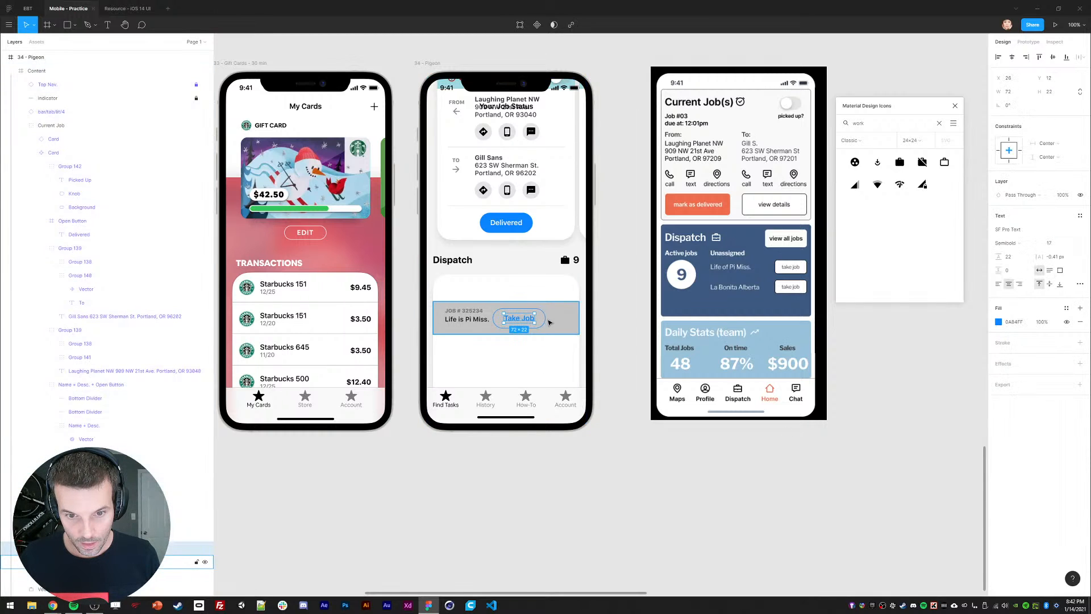
click(182, 535)
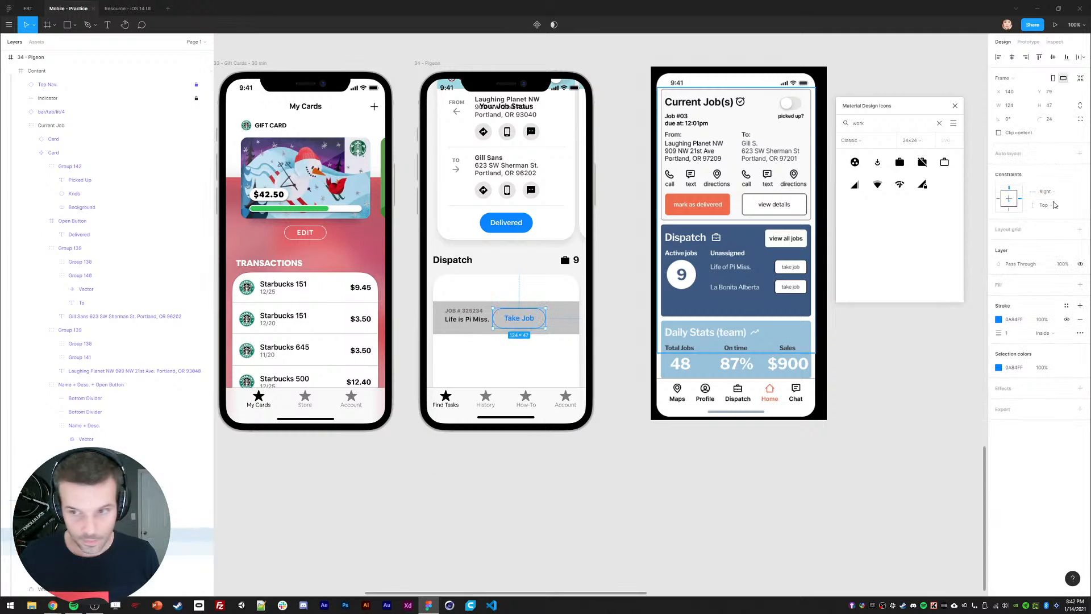
key(shift+a)
click(1079, 167)
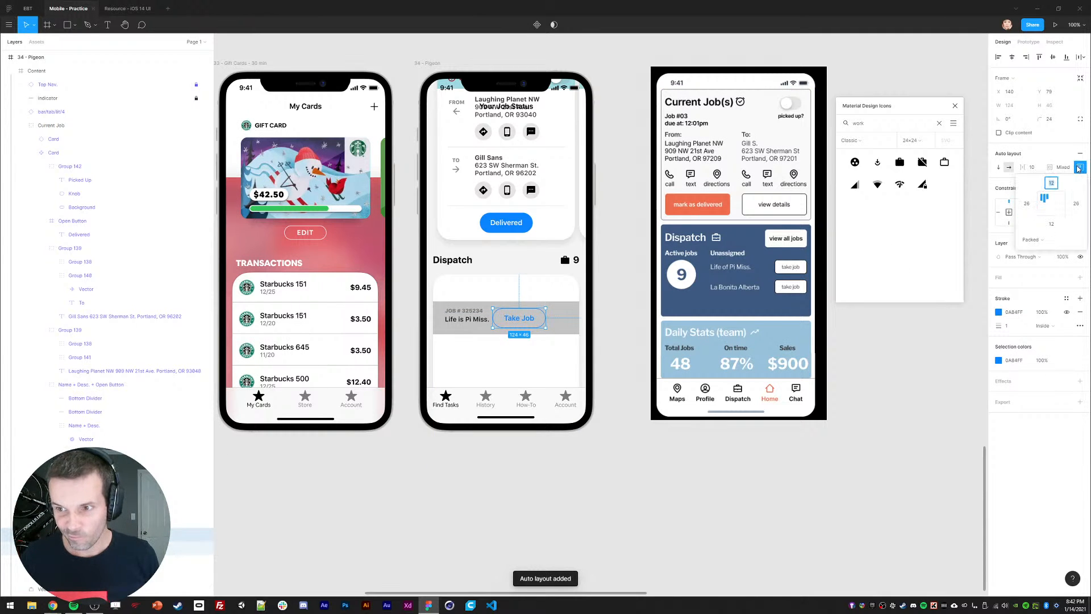
click(1052, 183)
text(10)
key(Return)
click(1051, 224)
text(10)
key(Return)
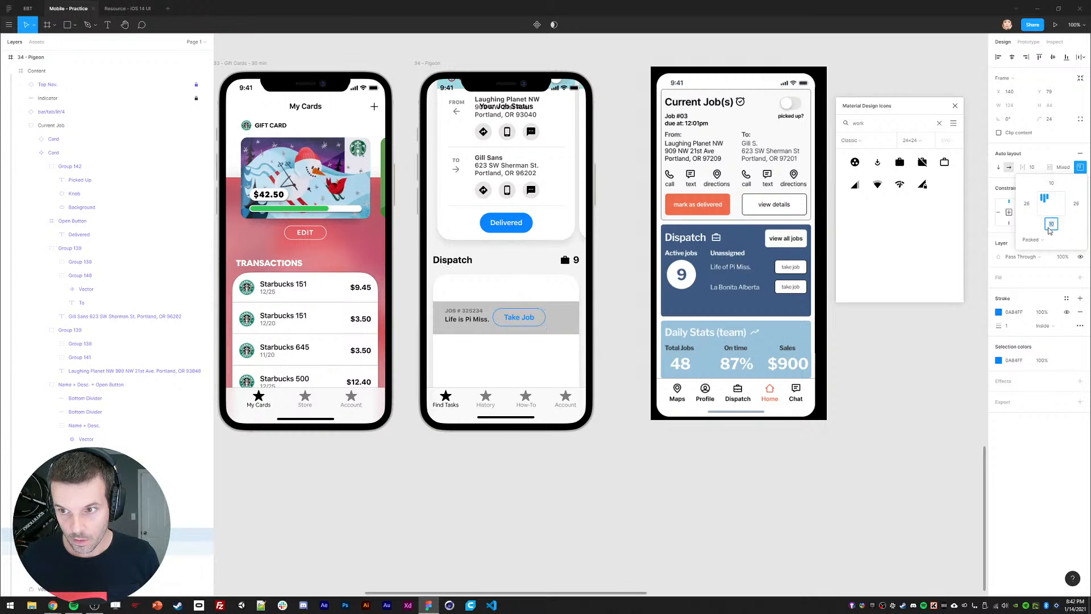
Step: Set the Take Job button's right padding to 24 and move it to the row's right end
drag(517, 318, 526, 318)
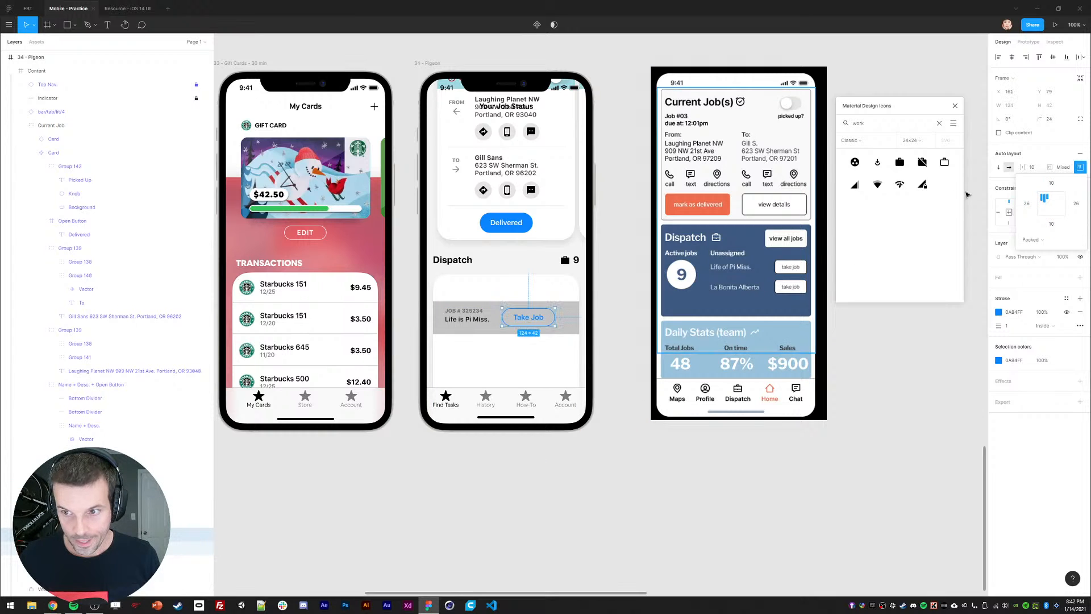
click(1021, 205)
click(1077, 205)
text(24)
key(Return)
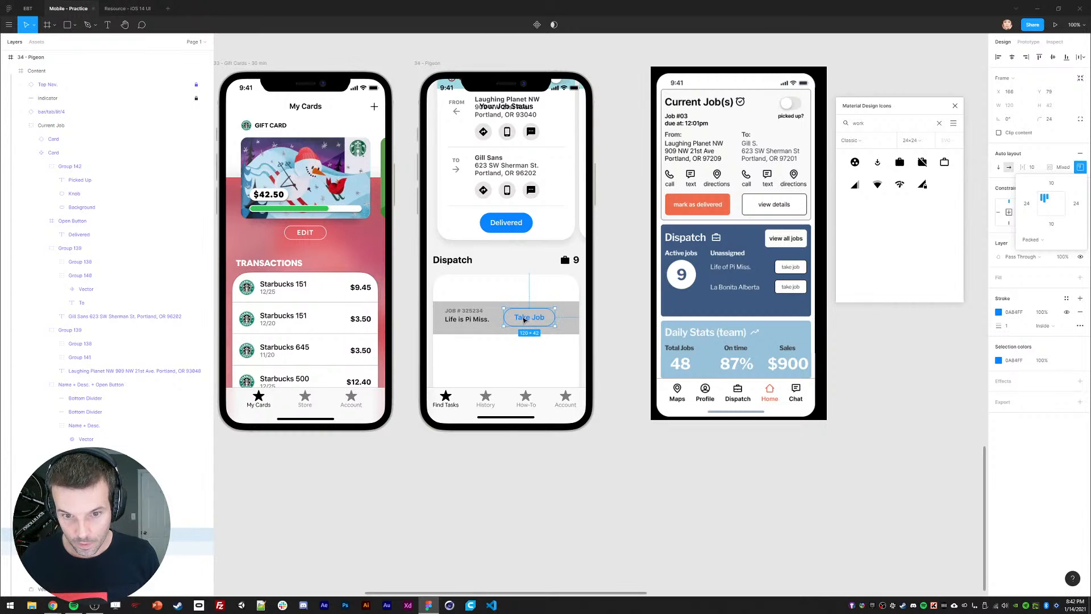
drag(522, 317, 549, 318)
Step: Set the grey job row's height to 72
key(Escape)
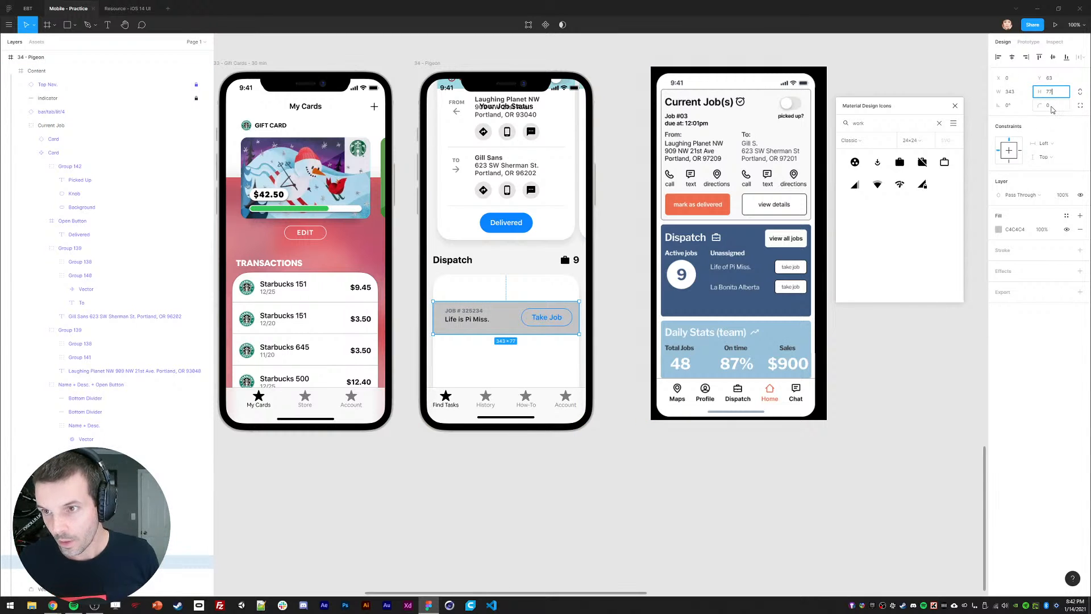
key(Return)
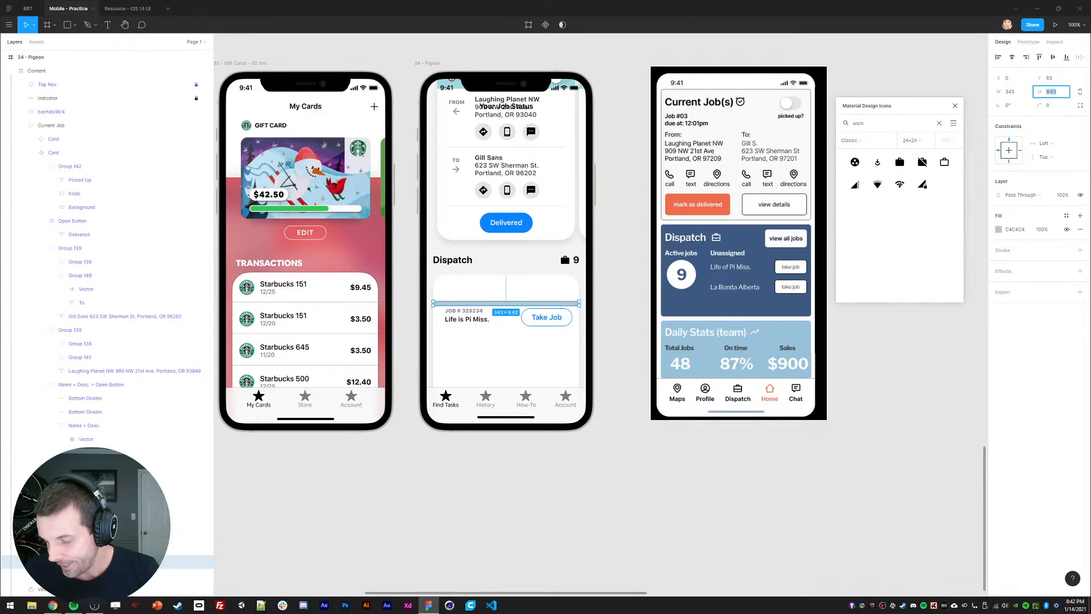
text(9/)
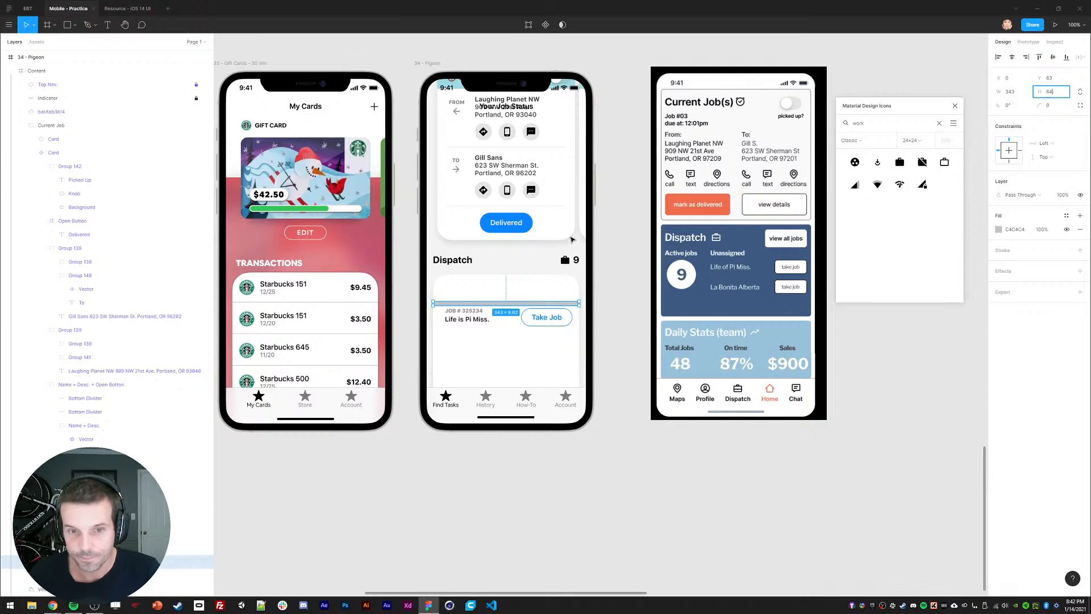
key(Return)
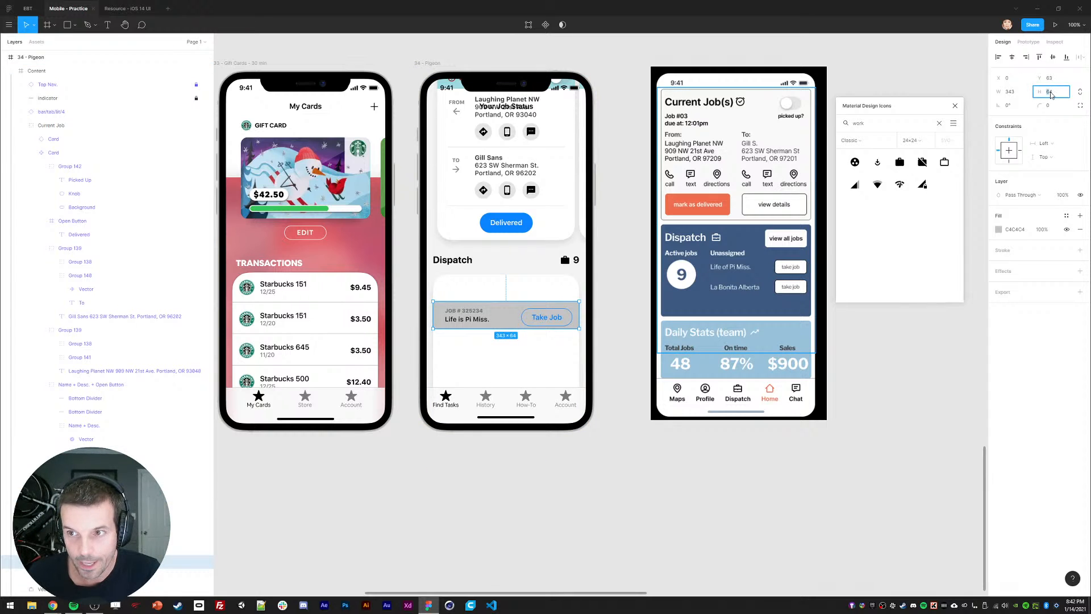
text(72)
key(Return)
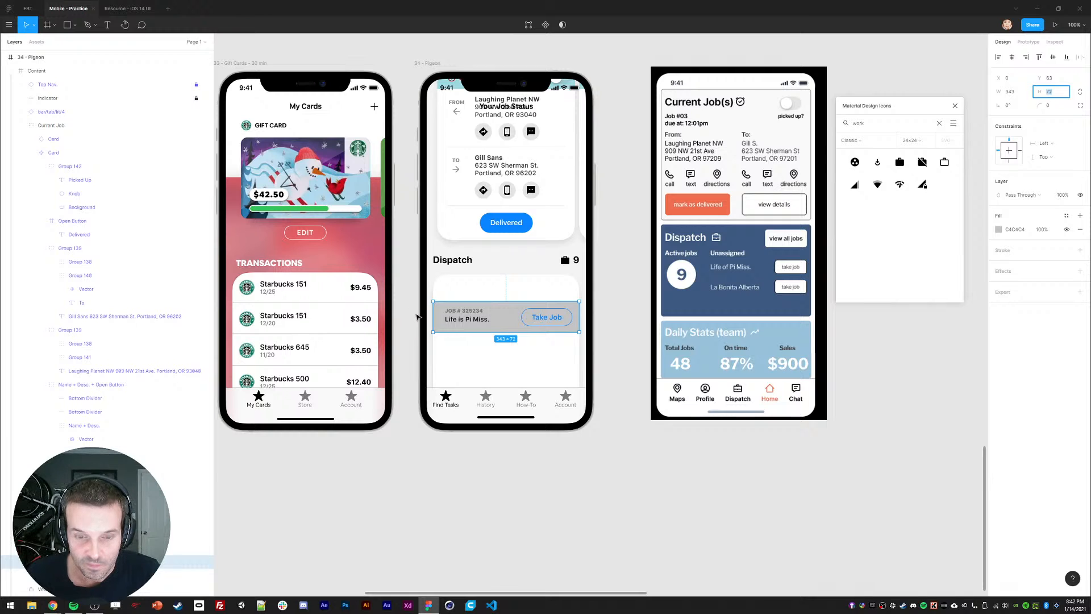
Step: Place the Take Job button at the row's right, vertically centred and inset 16 units
click(413, 332)
double_click(533, 320)
double_click(534, 320)
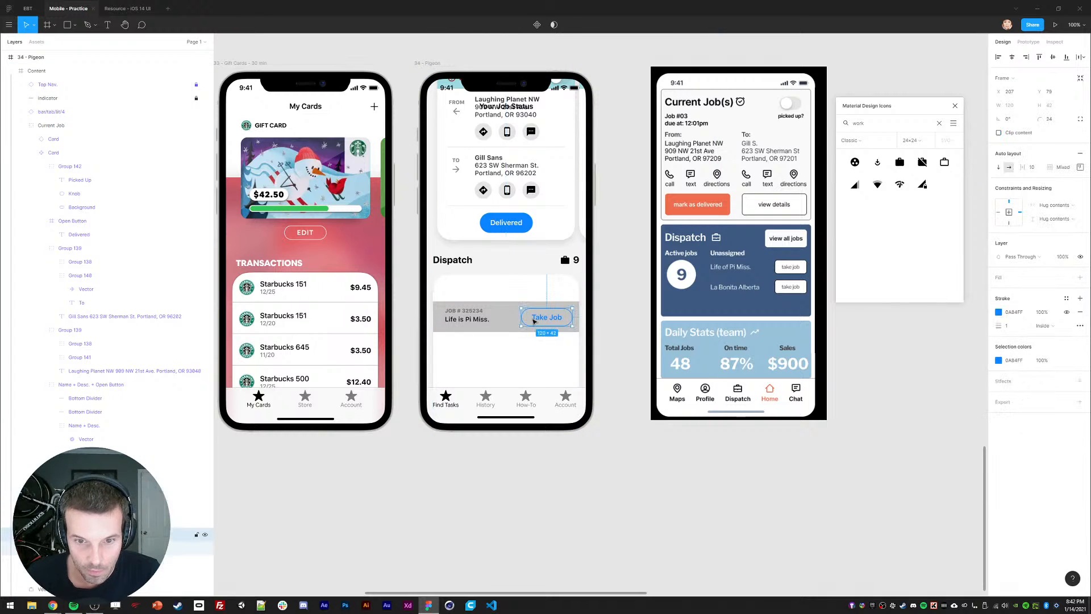
drag(534, 321, 540, 320)
shift+click(509, 314)
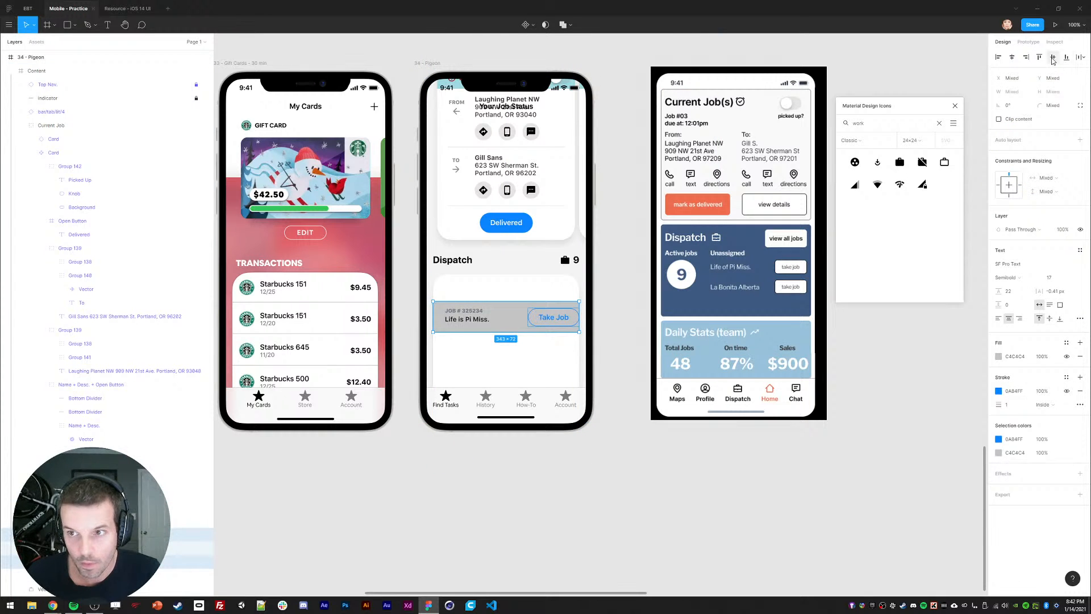
click(1053, 60)
click(614, 334)
double_click(562, 318)
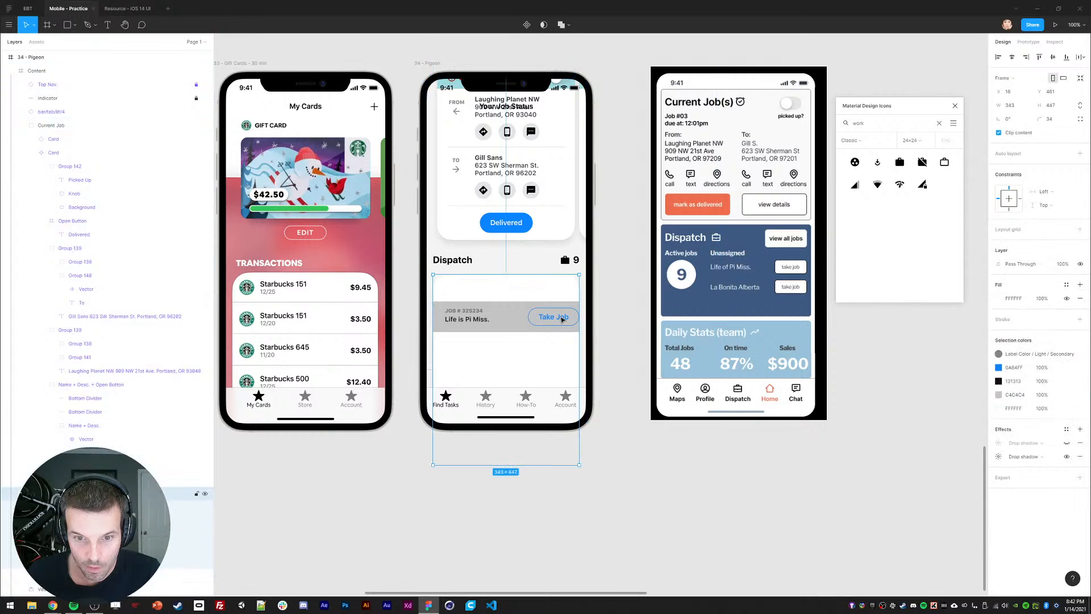
double_click(562, 318)
key(shift+Left)
key(shift+Left)
Step: Position the job number and title text at X 16, slightly lowered, inside the row
click(459, 323)
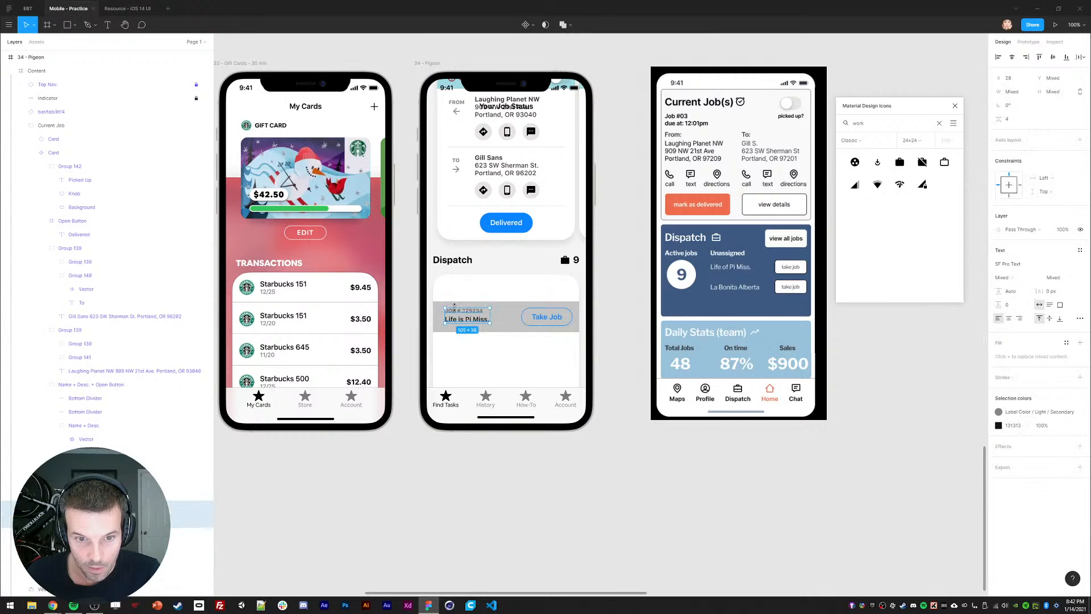
click(1011, 78)
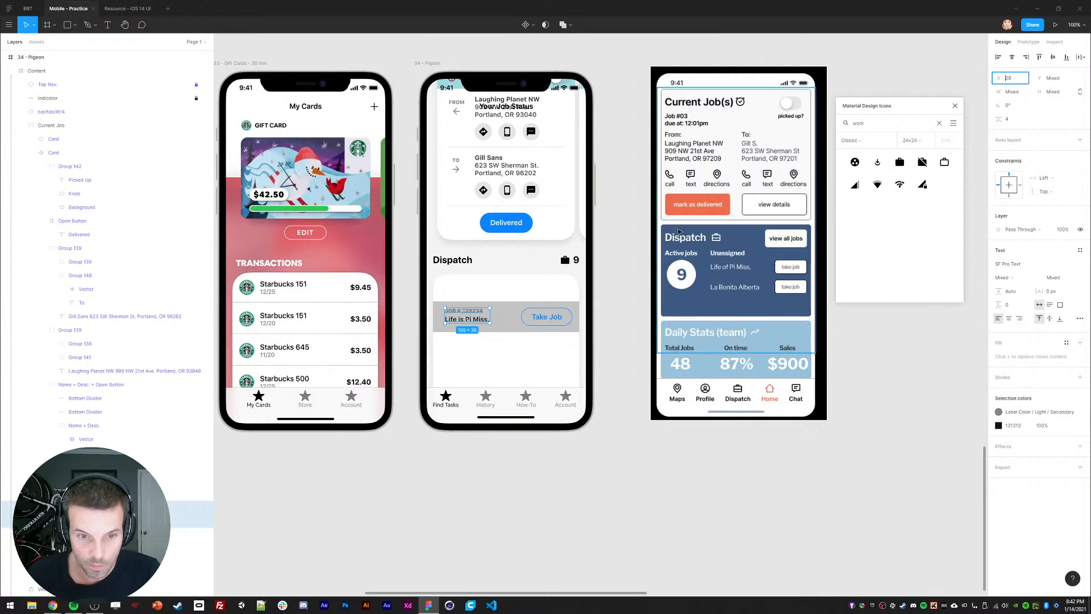
text(24)
key(Return)
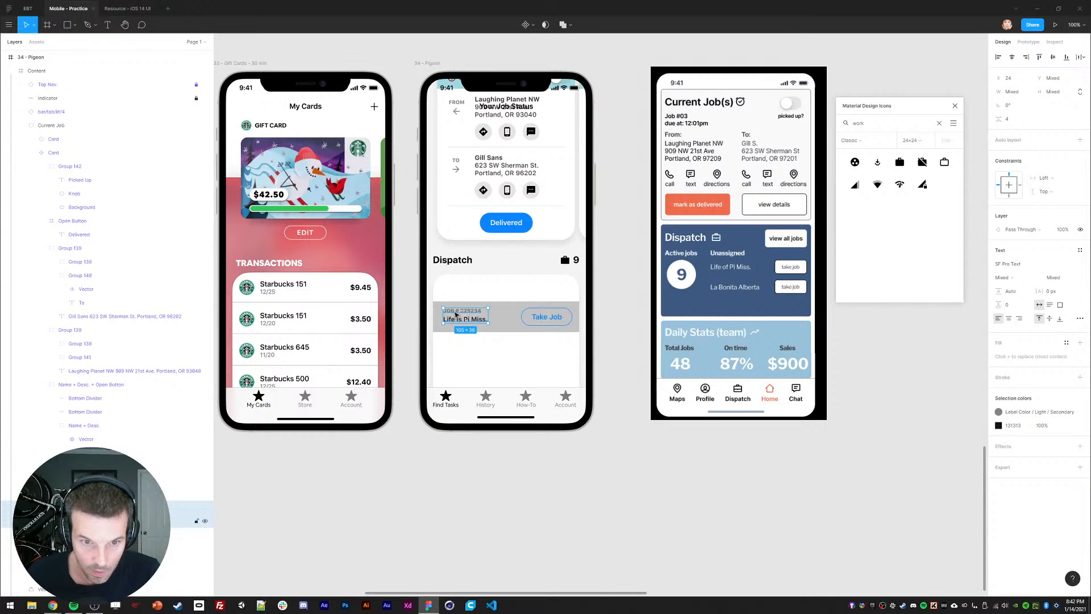
key(shift+Left)
key(shift+Left)
drag(446, 307, 445, 311)
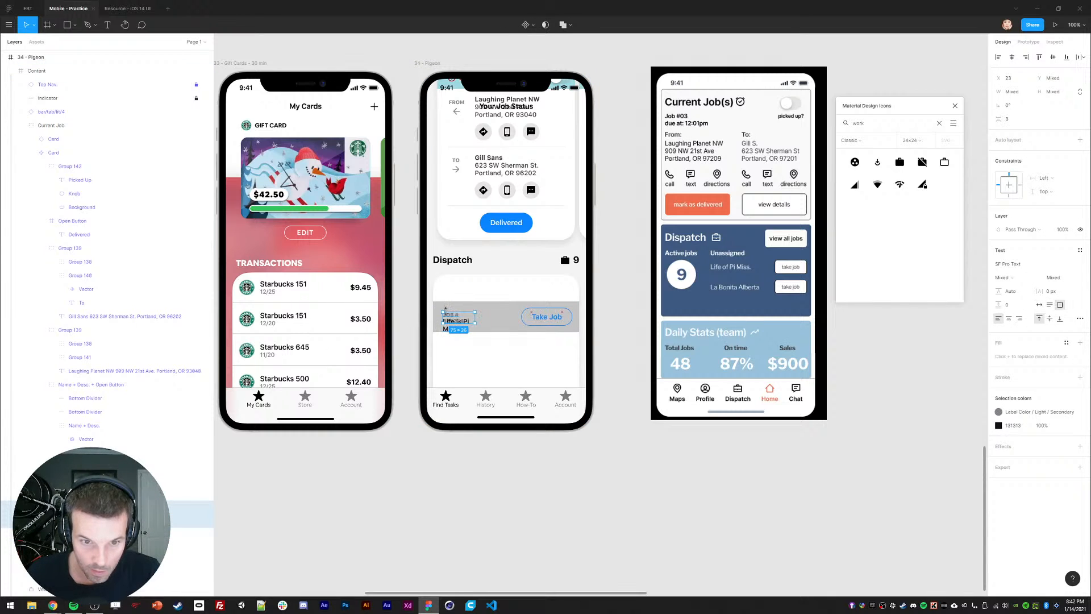
key(ctrl+z)
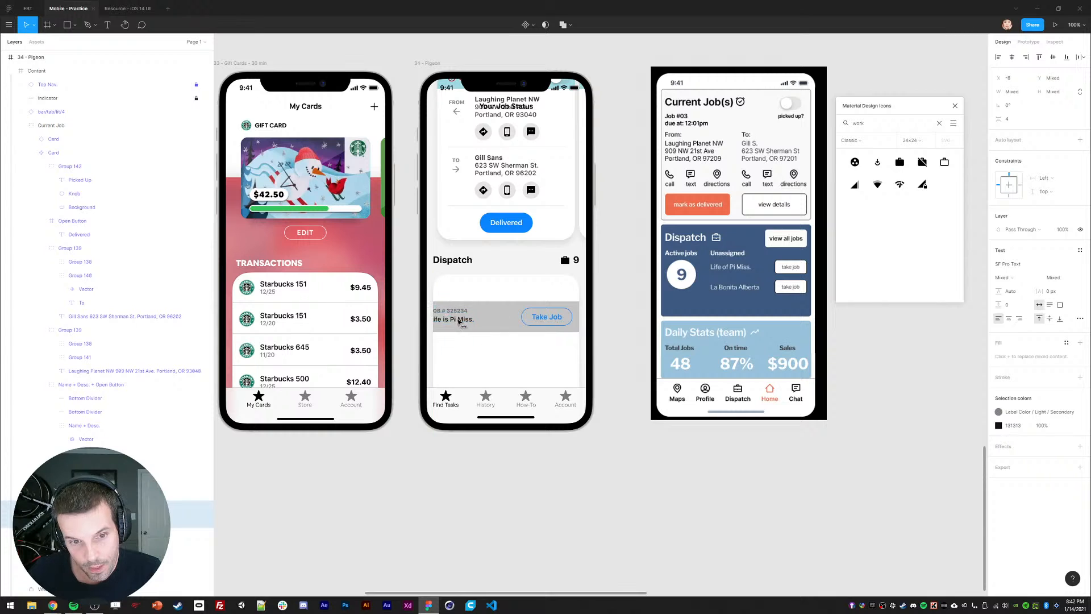
key(shift+Right)
key(Down)
key(Down)
key(Down)
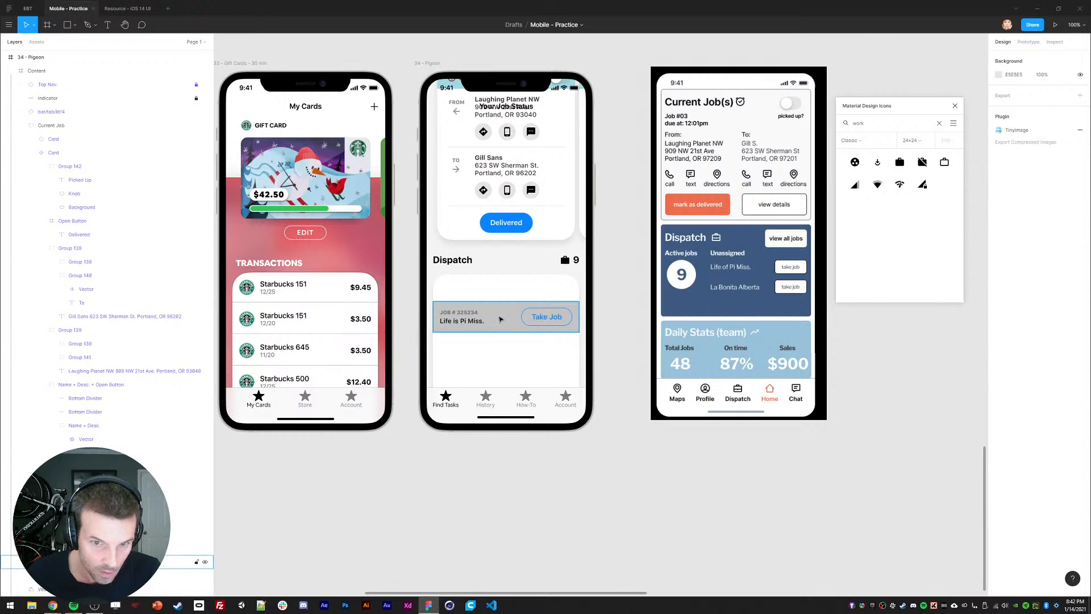
click(500, 319)
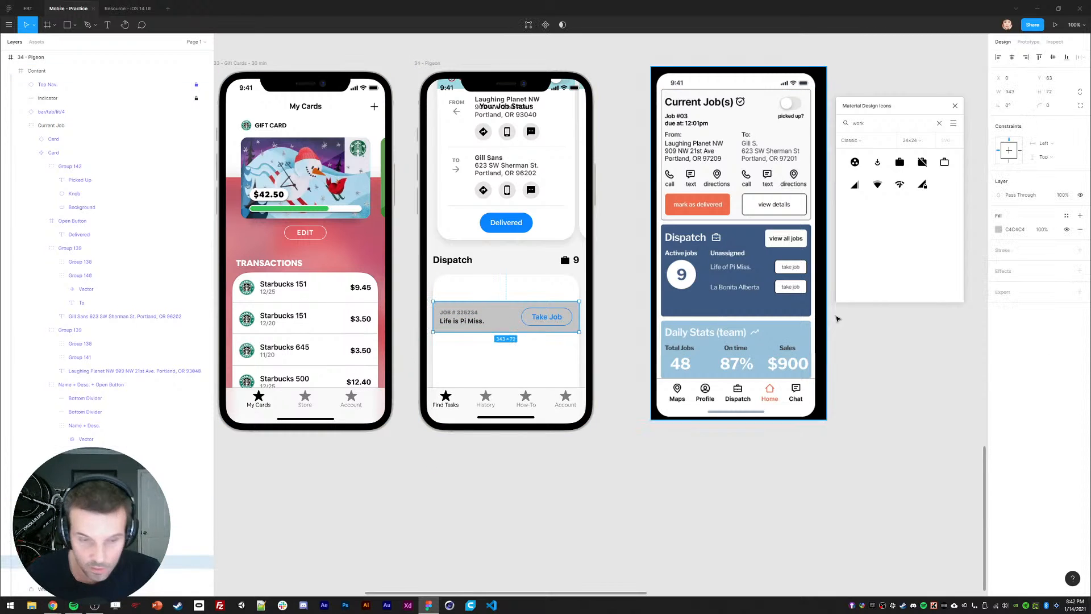
Step: Replace the row's grey fill with a drop shadow of Y 0.5, blur 0, and low opacity
click(1081, 230)
click(1081, 258)
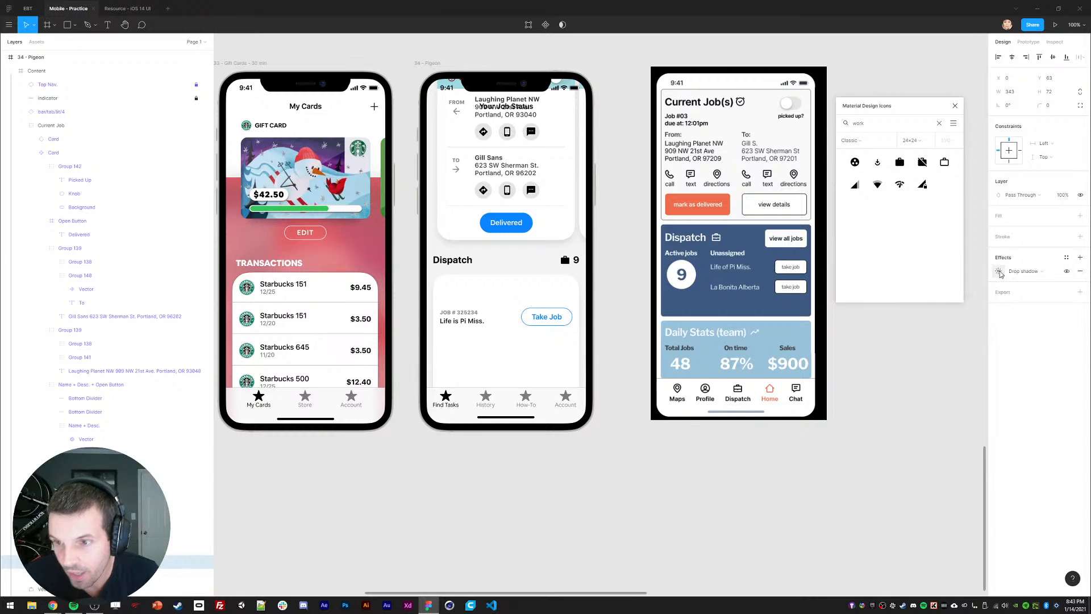
click(998, 270)
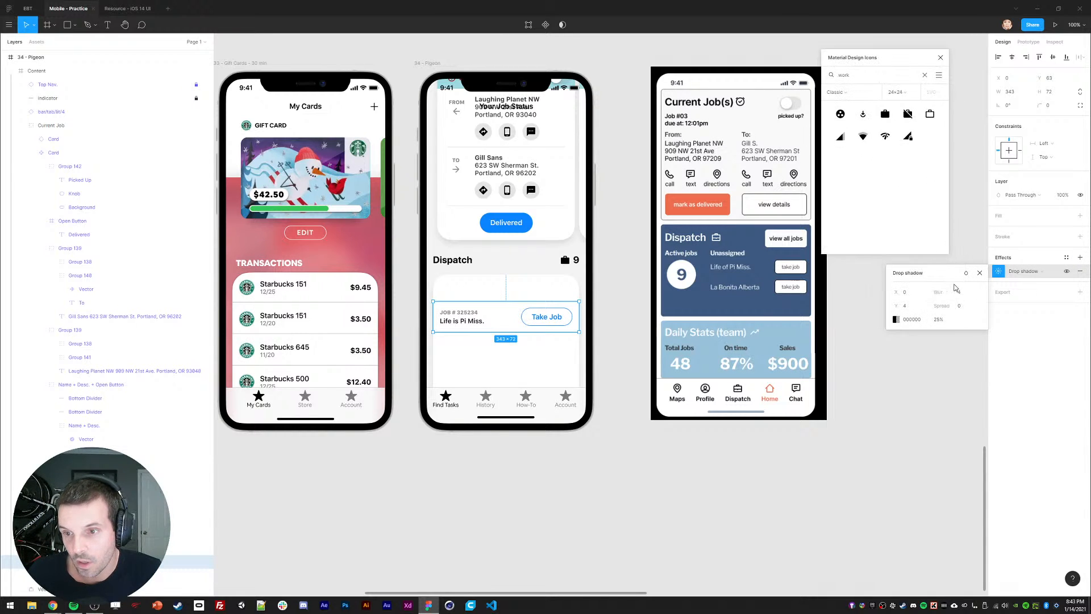
drag(907, 308, 891, 313)
text(0.5)
key(Return)
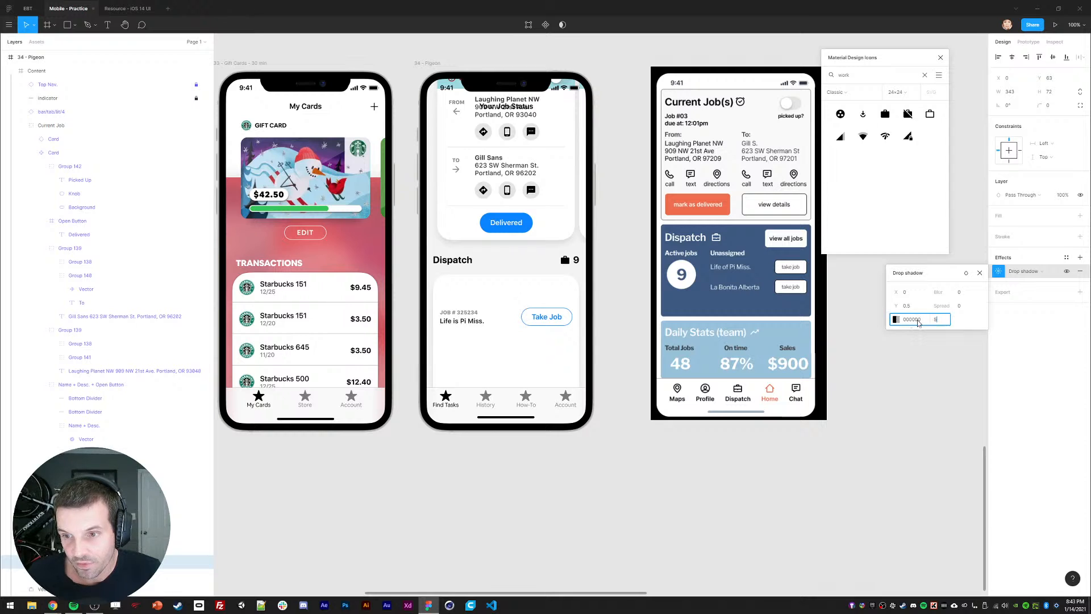
text(5)
click(510, 330)
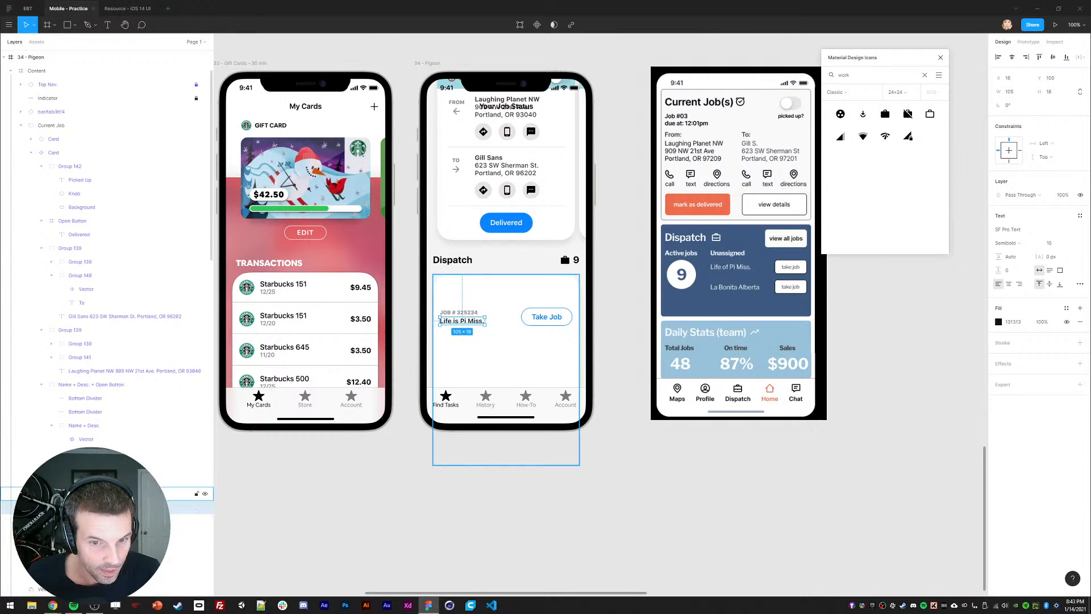
Step: Give the job row a white FFF fill
click(187, 507)
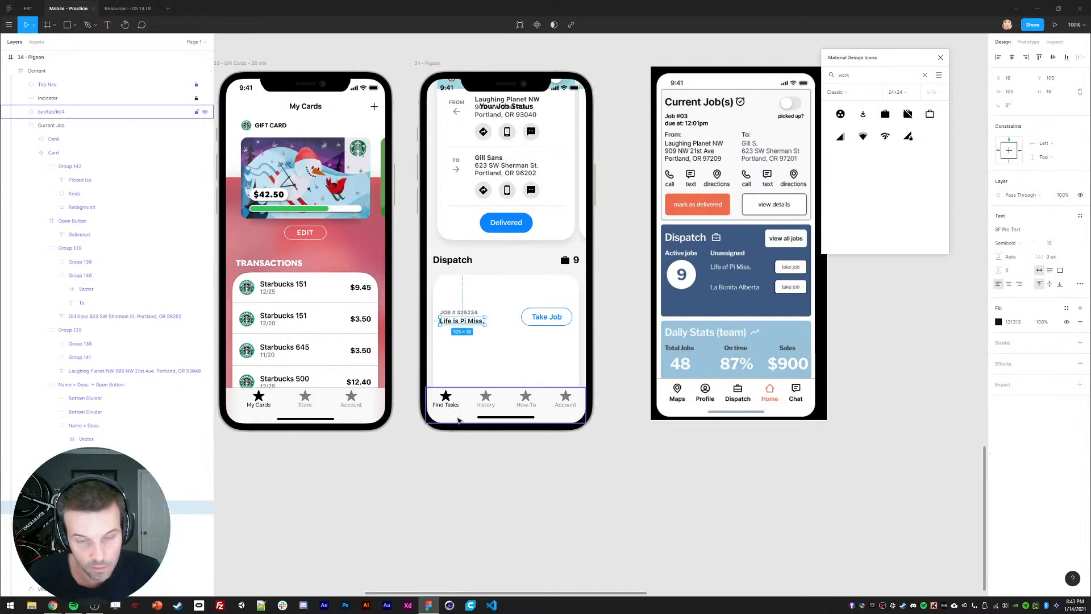
key(ctrl+z)
key(ctrl+z)
key(ctrl+z)
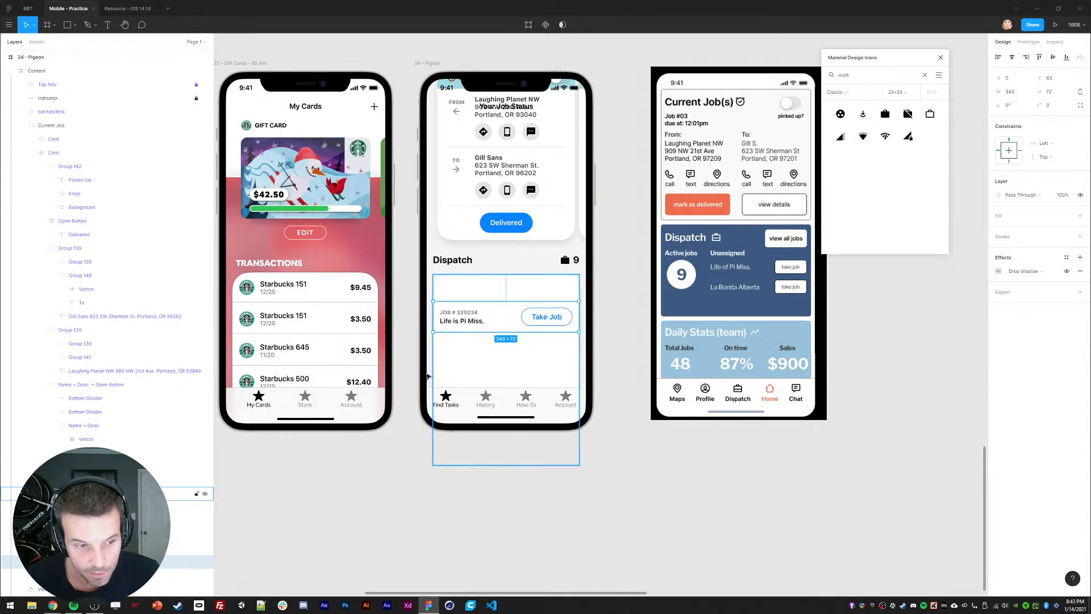
scroll(142, 520, down, 3)
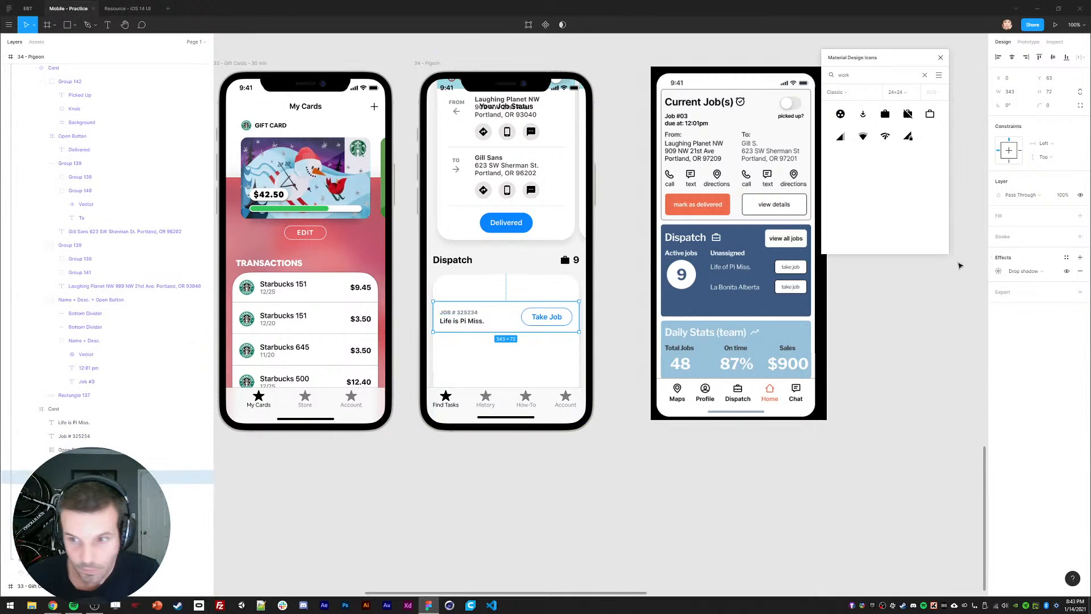
click(1080, 216)
click(998, 229)
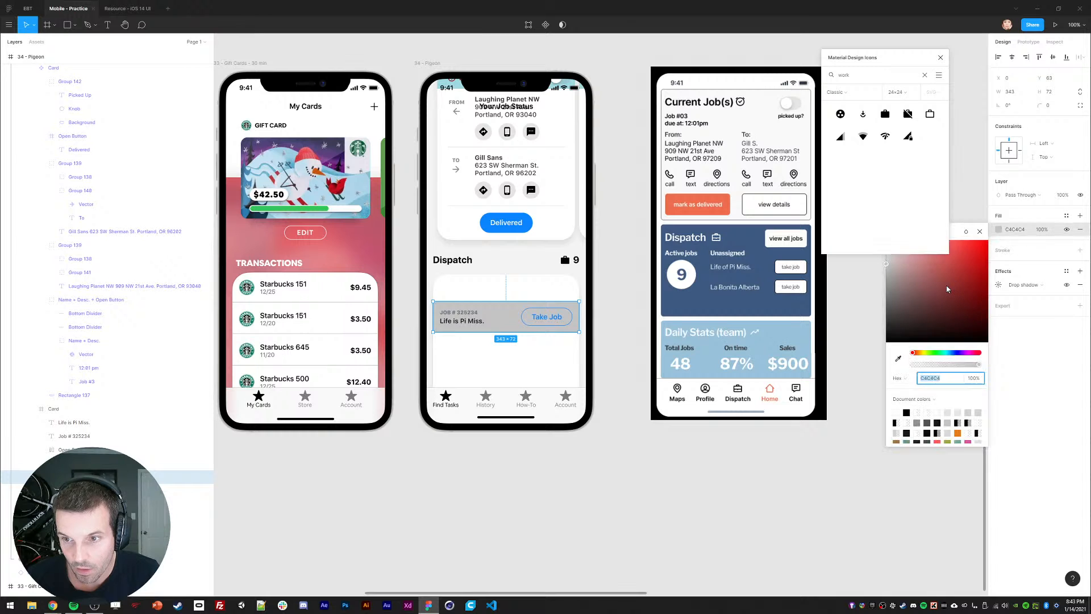
text(fff)
key(Return)
click(480, 458)
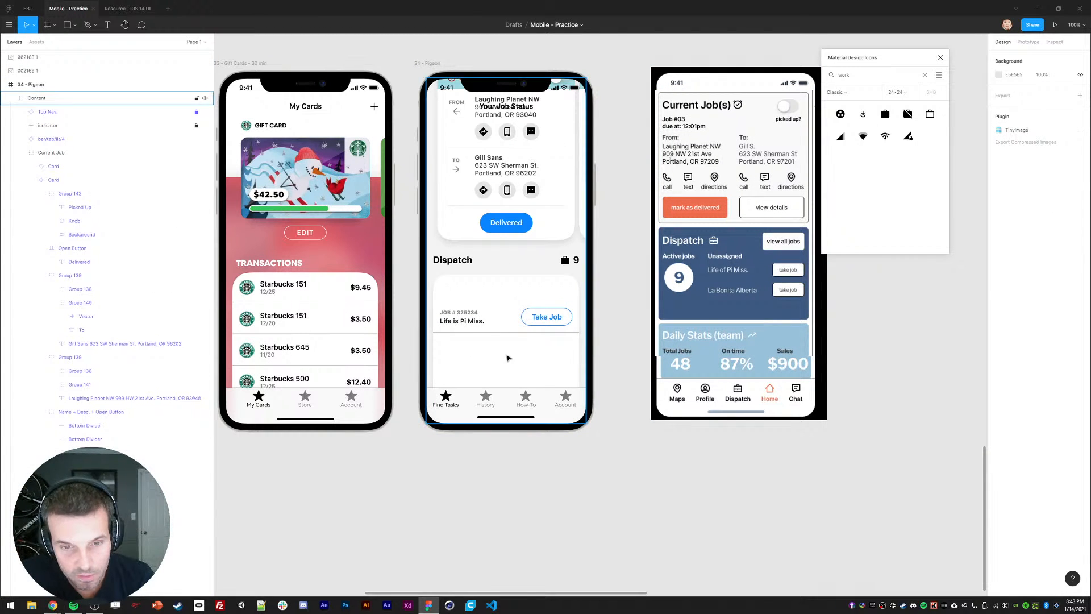
Step: Select all of the job row's layers and group them with Ctrl+G
click(443, 396)
double_click(463, 322)
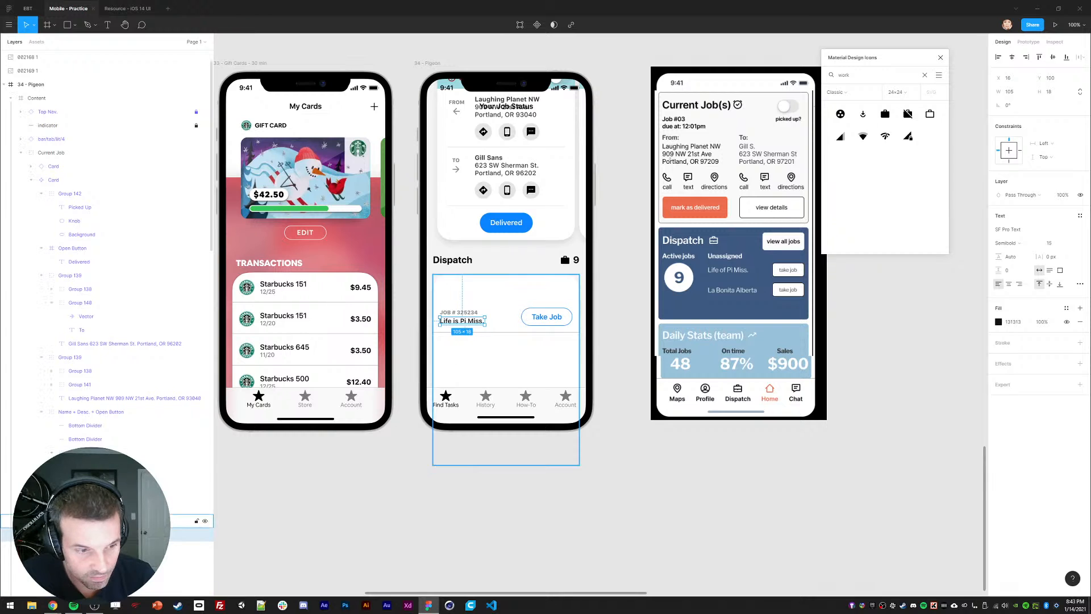
click(455, 340)
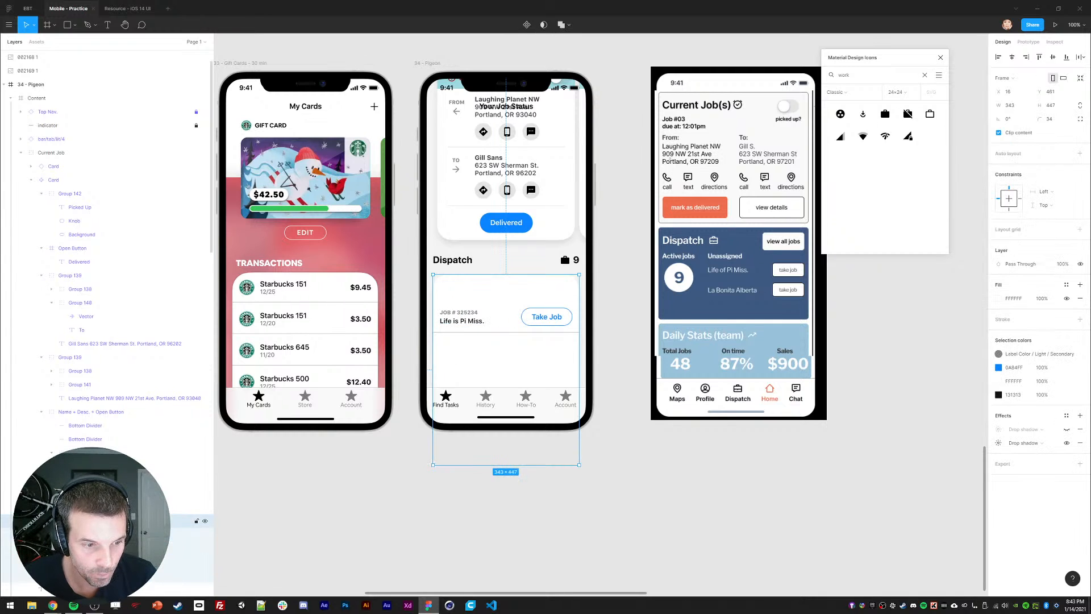
double_click(459, 313)
drag(433, 334, 579, 300)
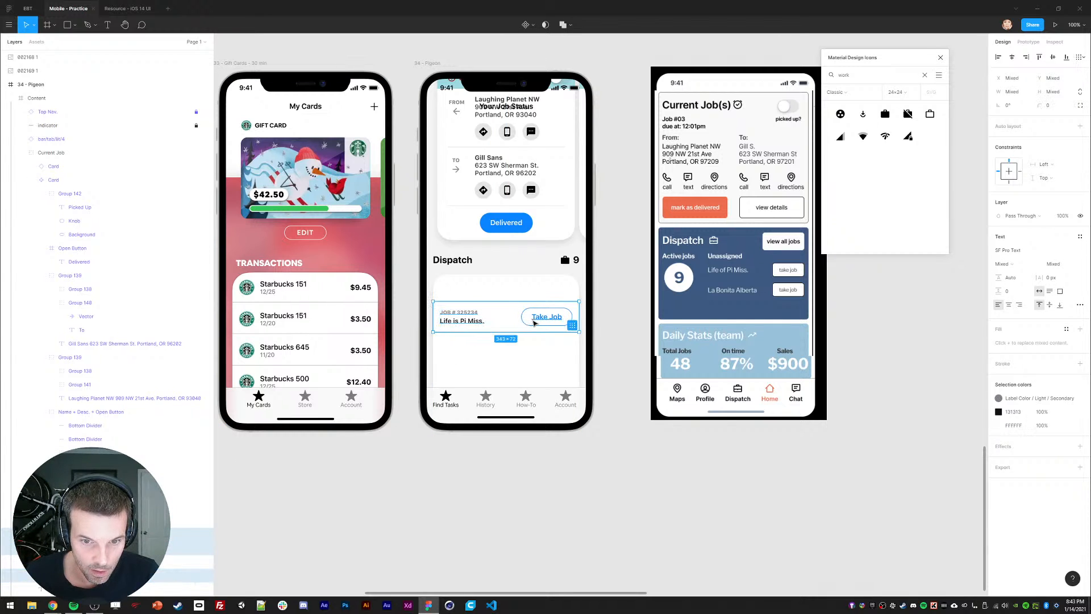
key(Escape)
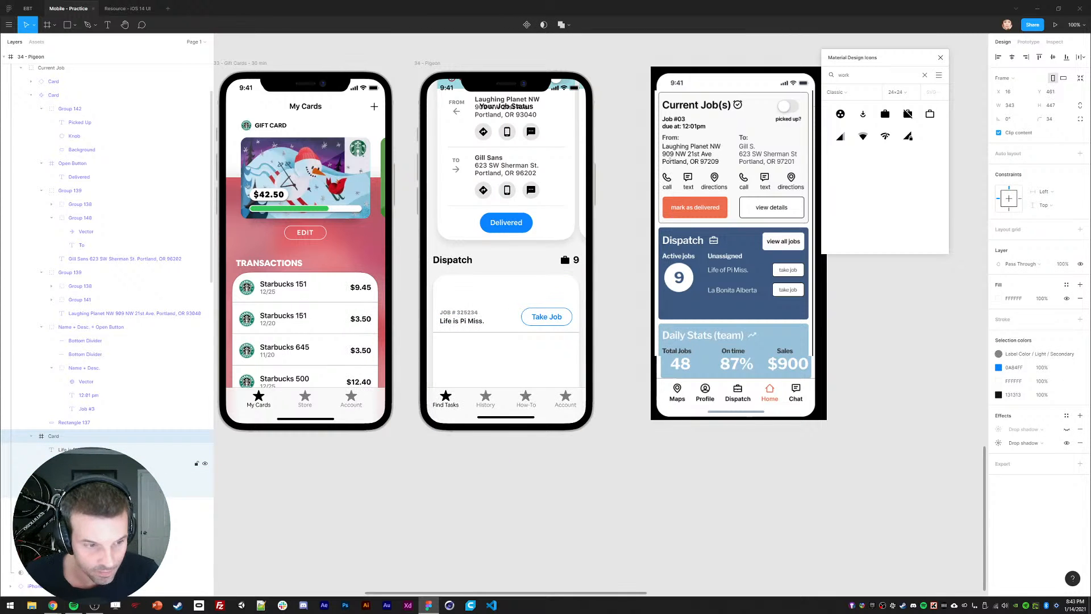
key(Return)
key(ctrl+g)
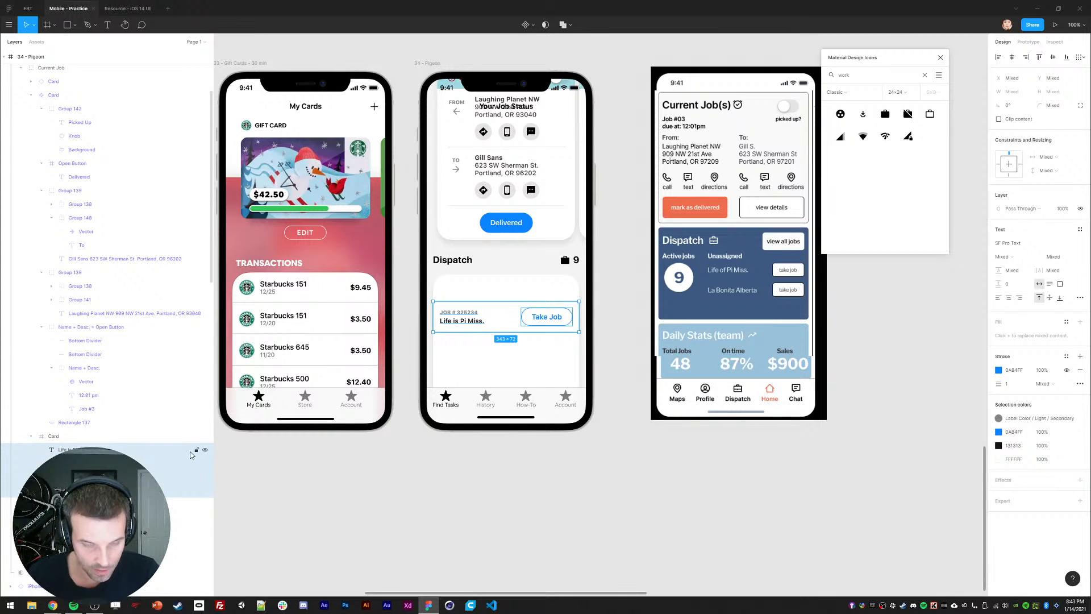
Step: Make the job row a component and stack two duplicates beneath it
right_click(64, 450)
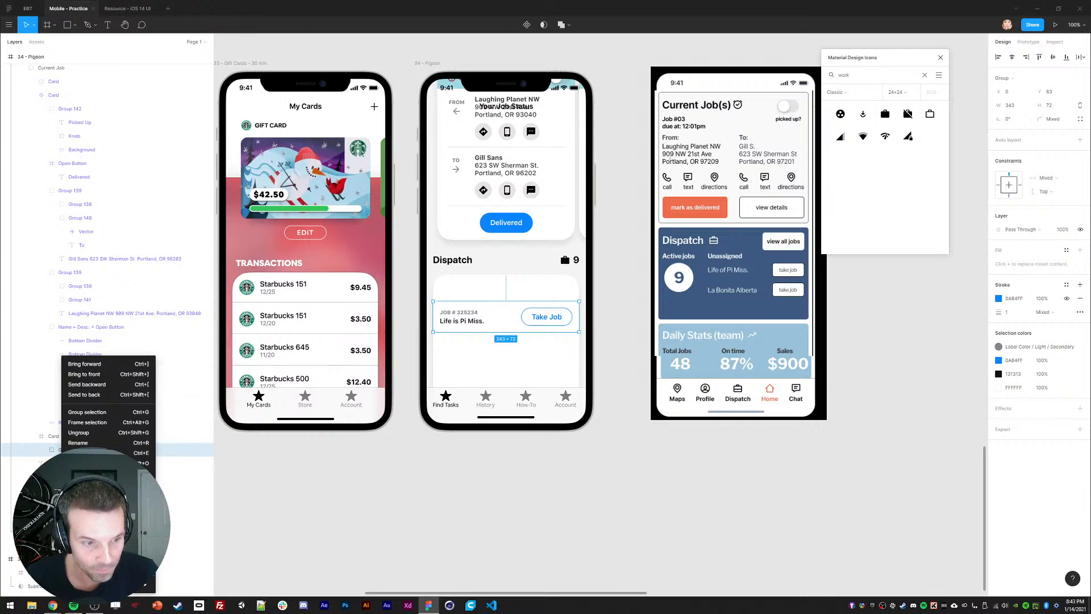
click(102, 495)
key(ctrl+d)
drag(459, 324, 459, 354)
key(ctrl+d)
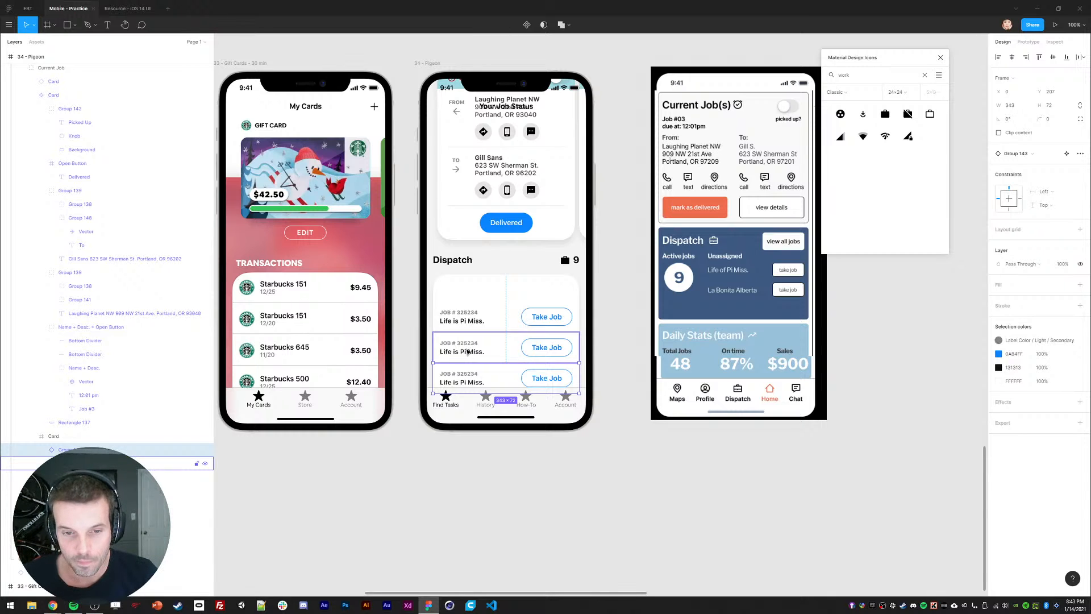
click(460, 318)
shift+click(458, 346)
shift+click(458, 376)
drag(458, 376, 458, 350)
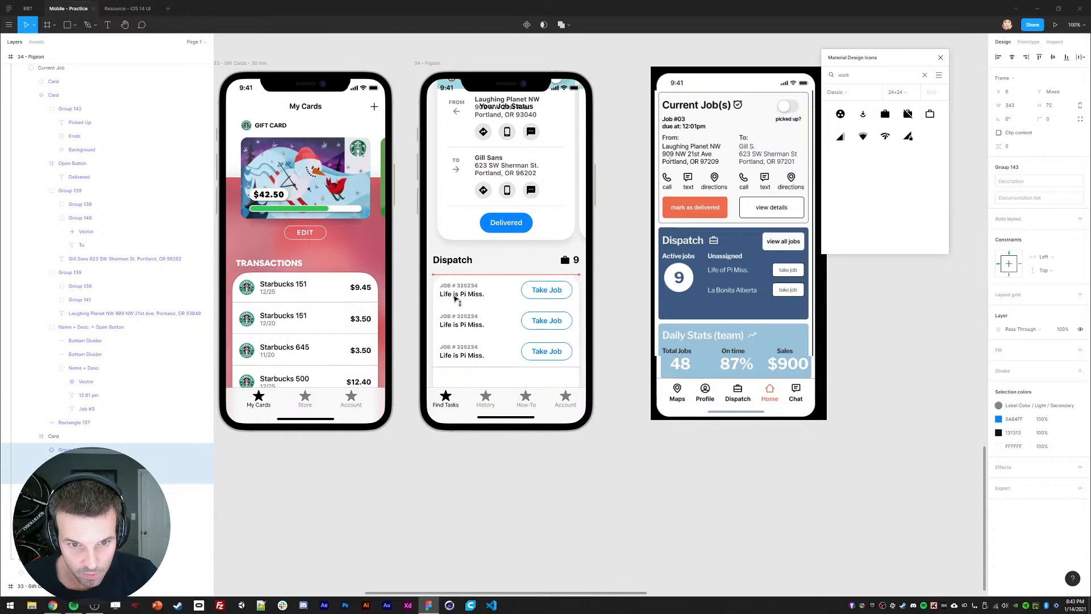
Step: Change the second and third rows to La Bonita Alberta (JOB # 5640505) and Shawshank Gungho (JOB # 98740)
click(601, 320)
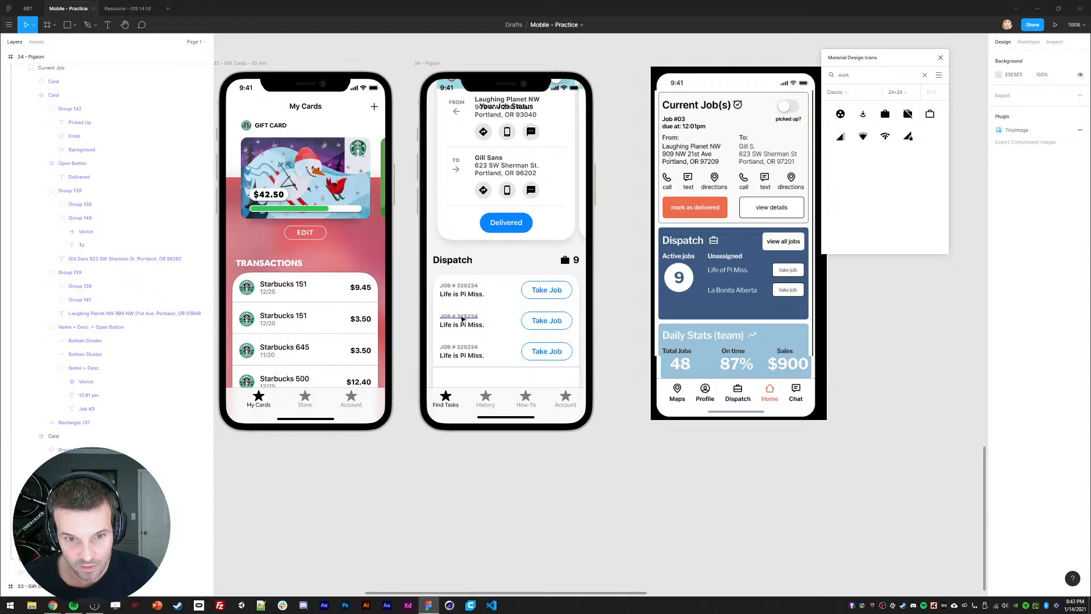
ctrl+double_click(465, 317)
drag(456, 317, 507, 318)
text(l;k)
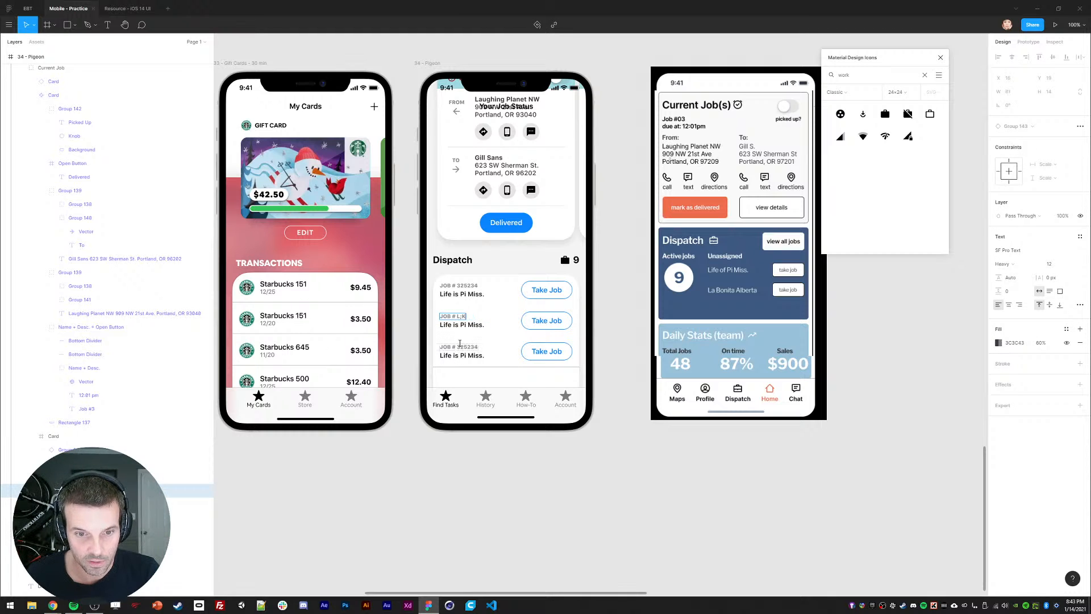
ctrl+double_click(463, 346)
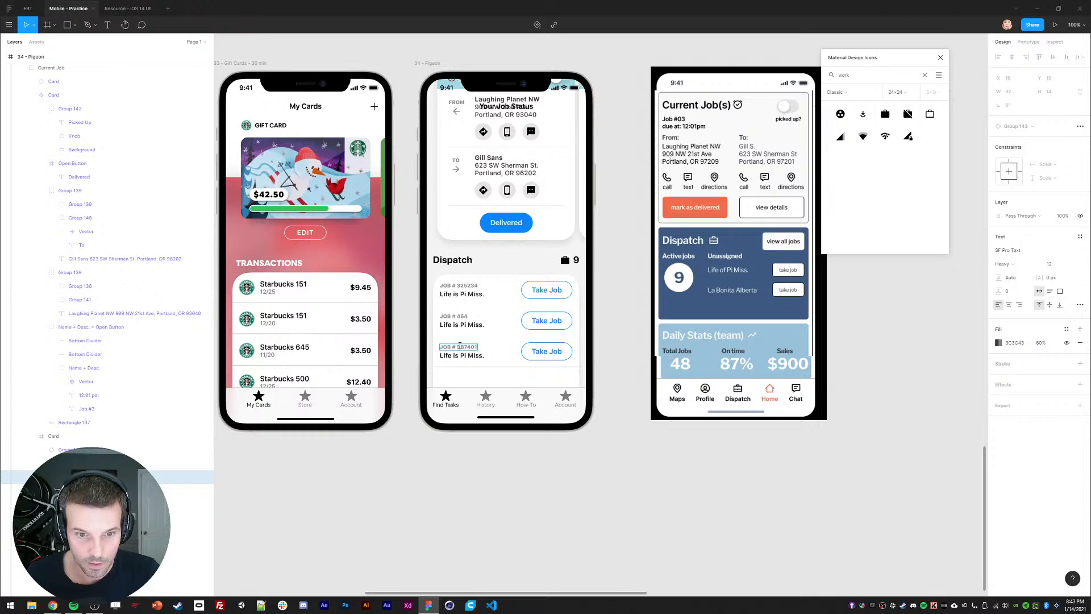
ctrl+click(464, 319)
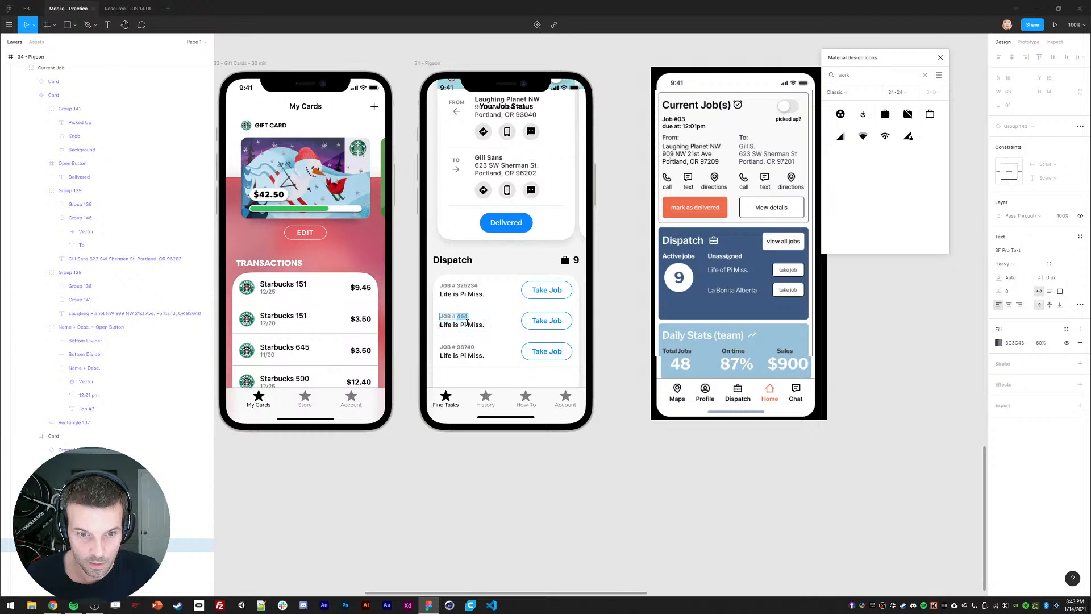
ctrl+click(462, 326)
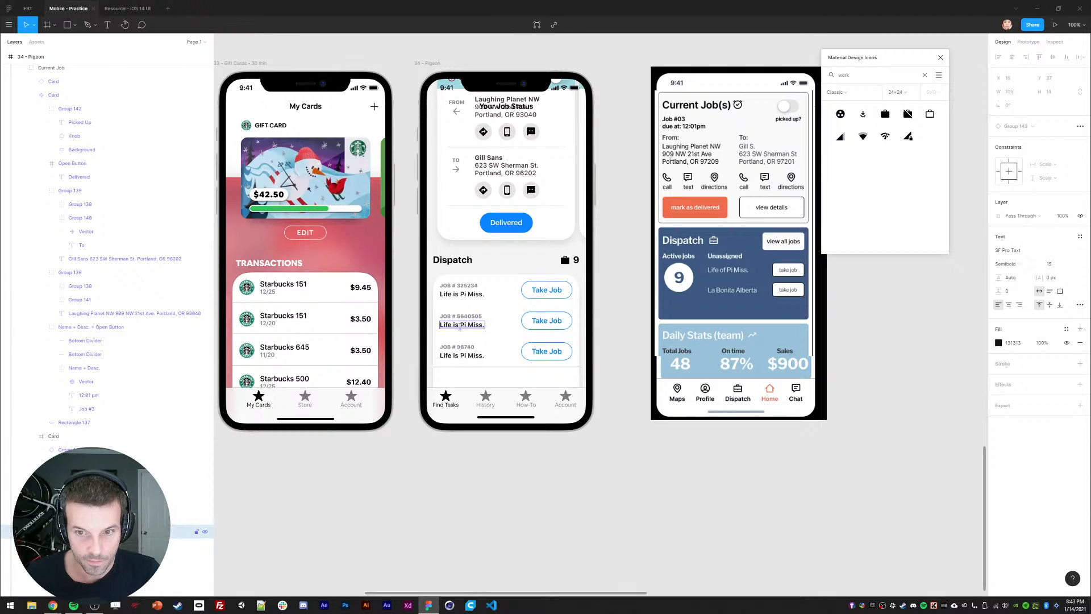
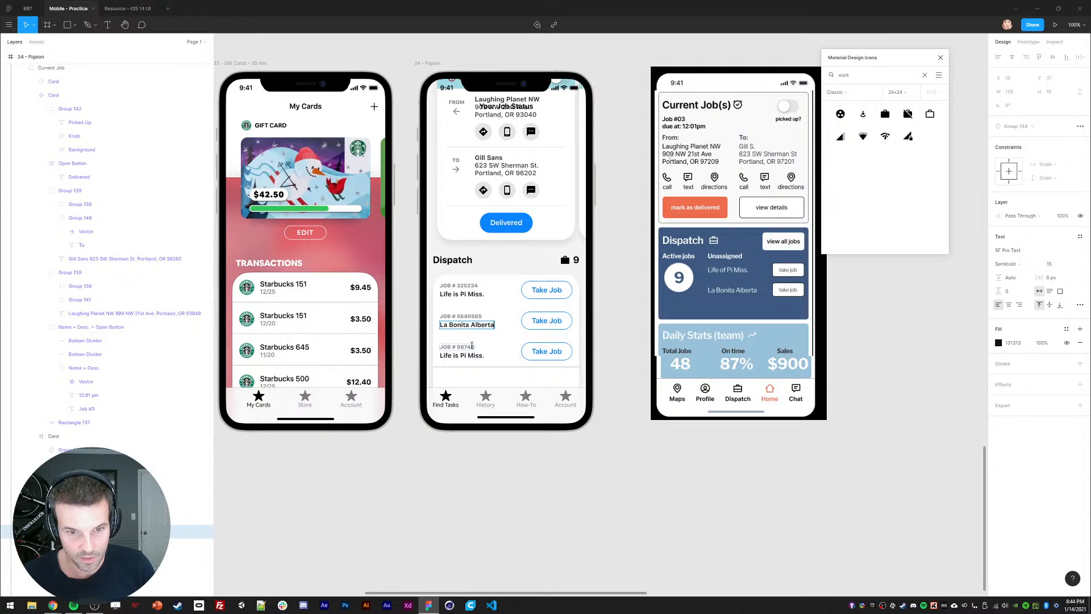
key(Escape)
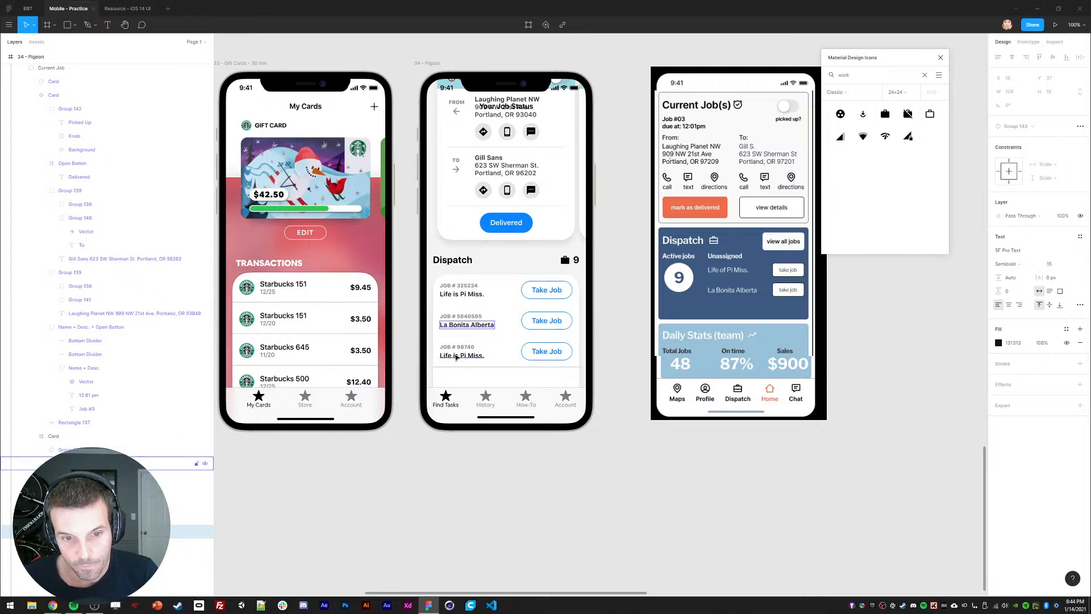
ctrl+double_click(457, 357)
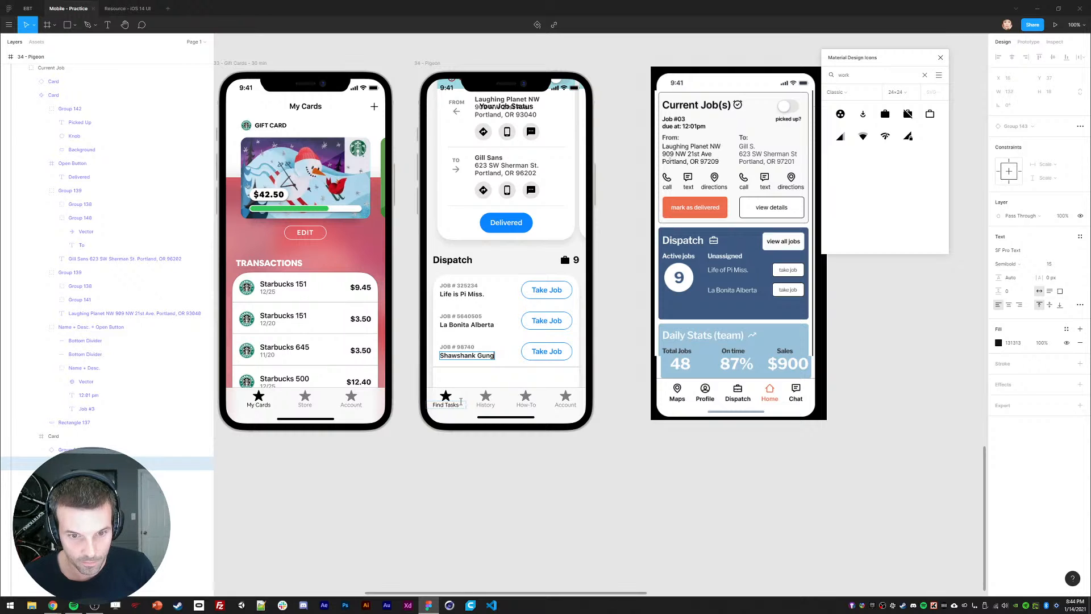
Step: Collapse the job row layers and add Auto Layout to the Card frame
click(409, 478)
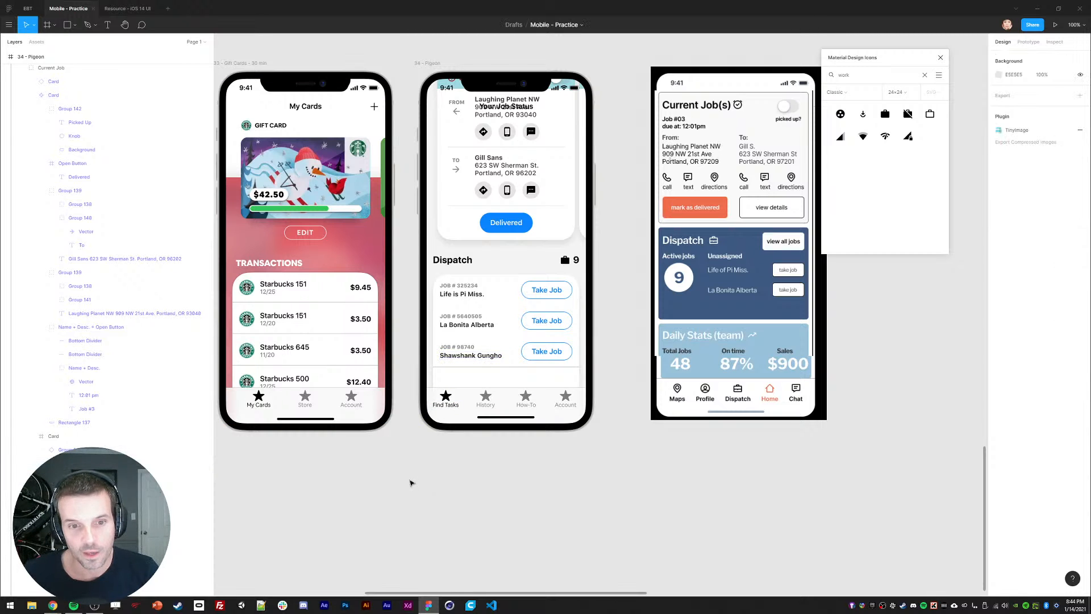
double_click(457, 303)
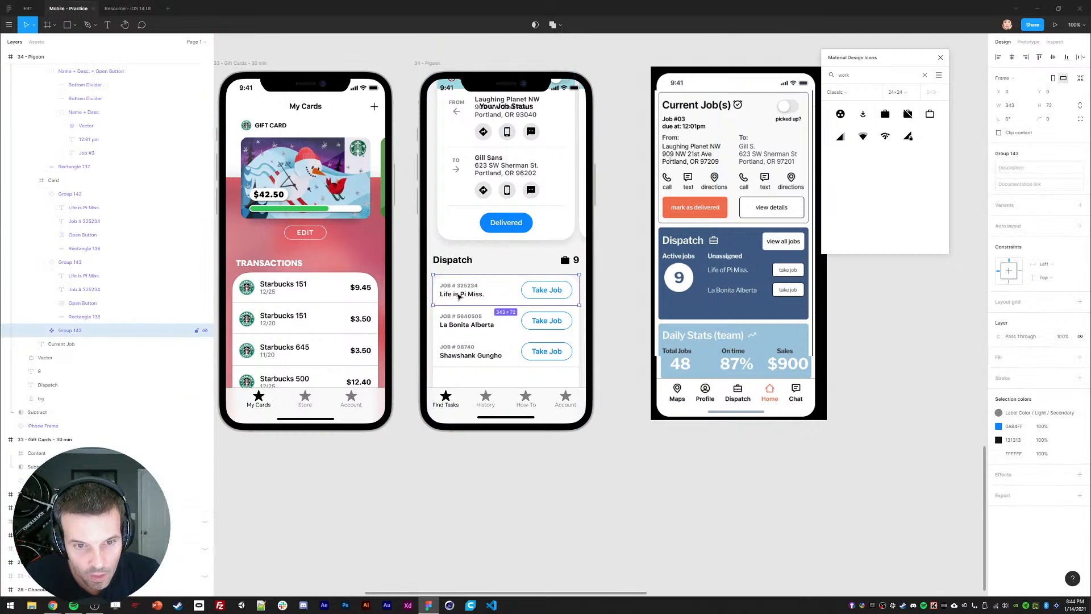
click(50, 180)
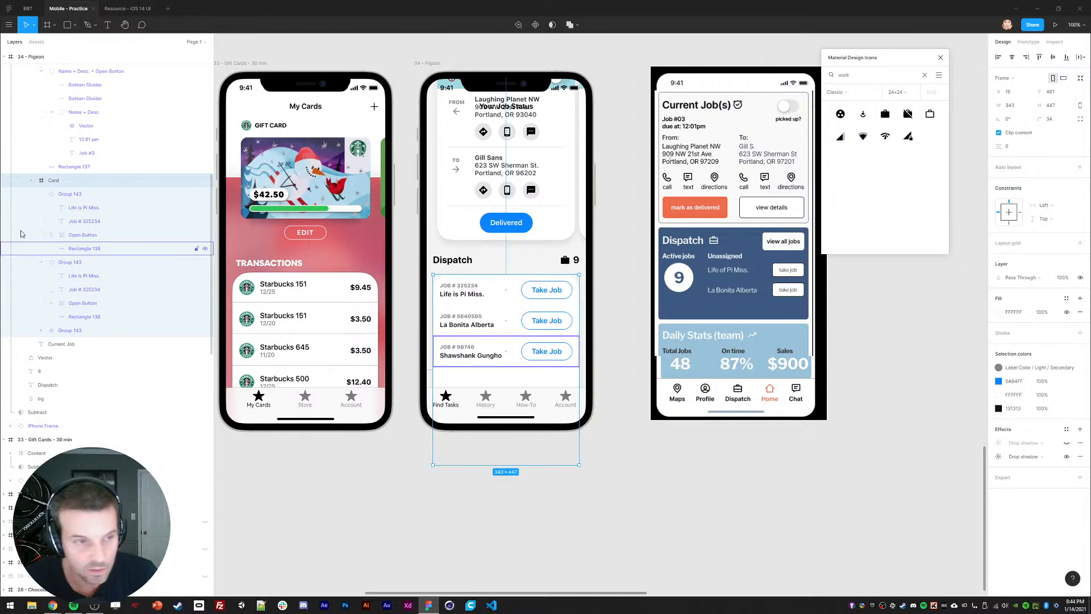
click(64, 195)
click(42, 194)
click(42, 208)
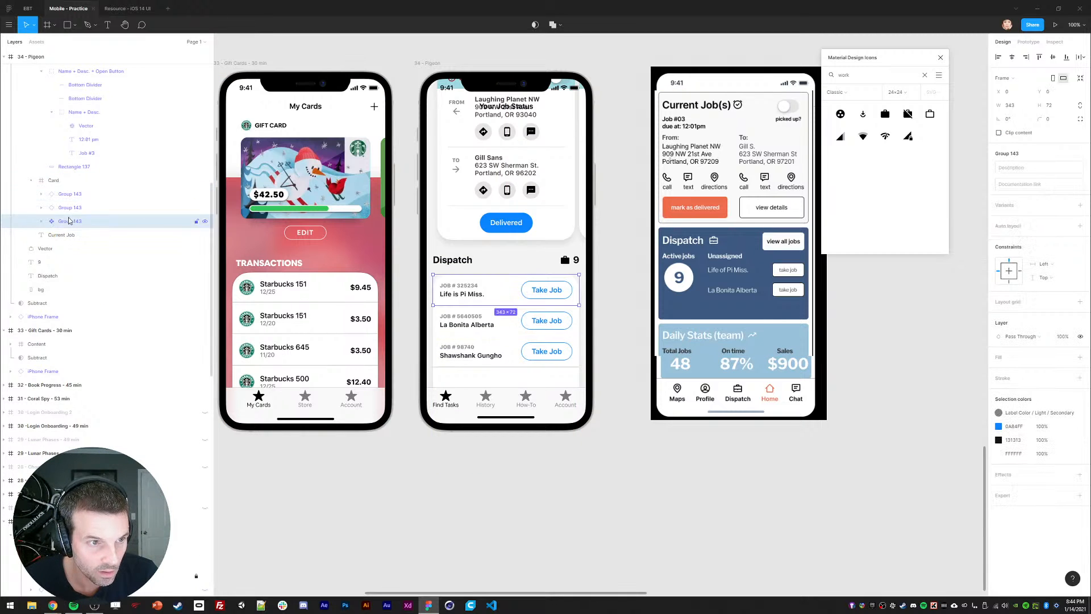
shift+click(62, 221)
click(52, 181)
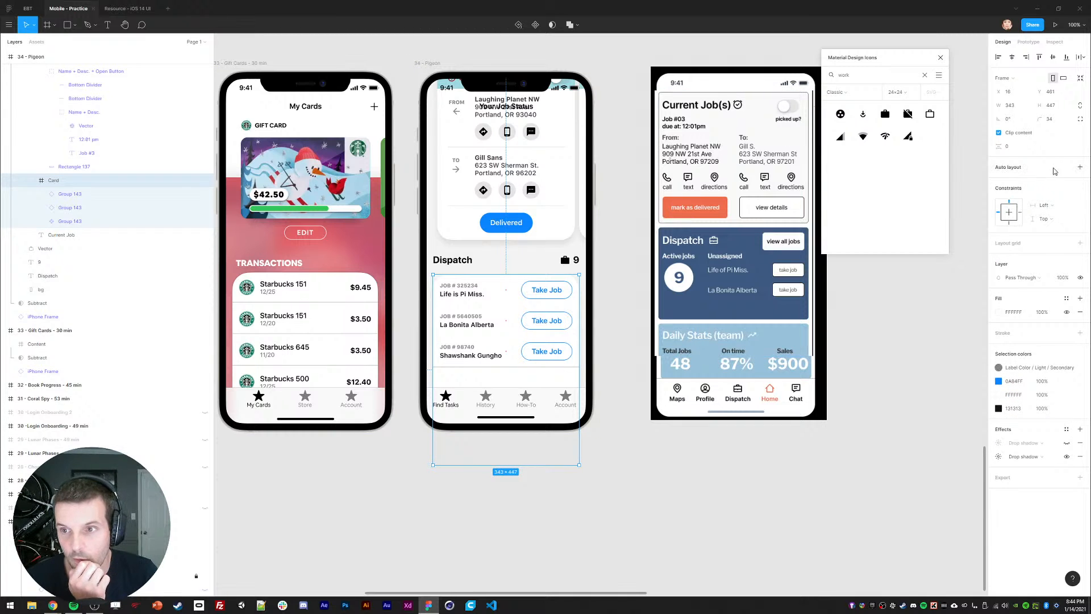
click(1080, 167)
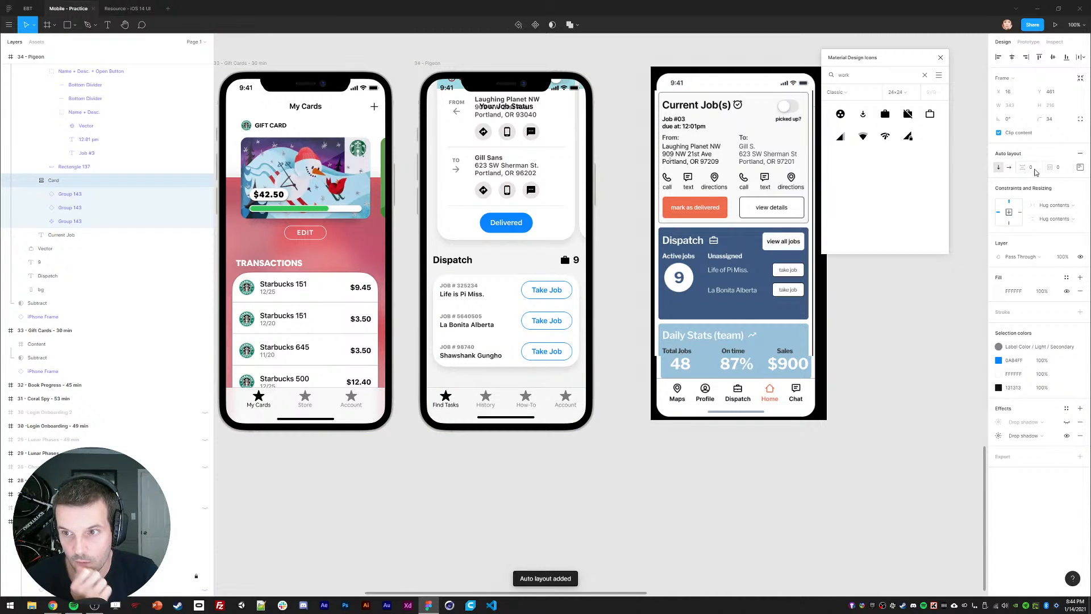
click(414, 487)
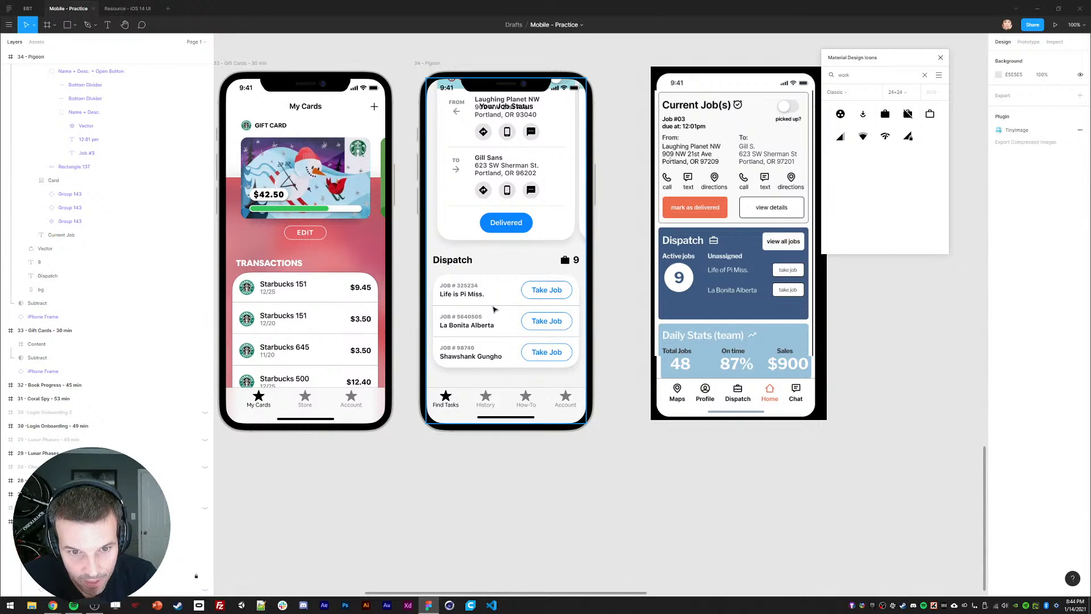
Step: Inspect the drop shadow settings on the first row's background rectangle
ctrl+click(495, 288)
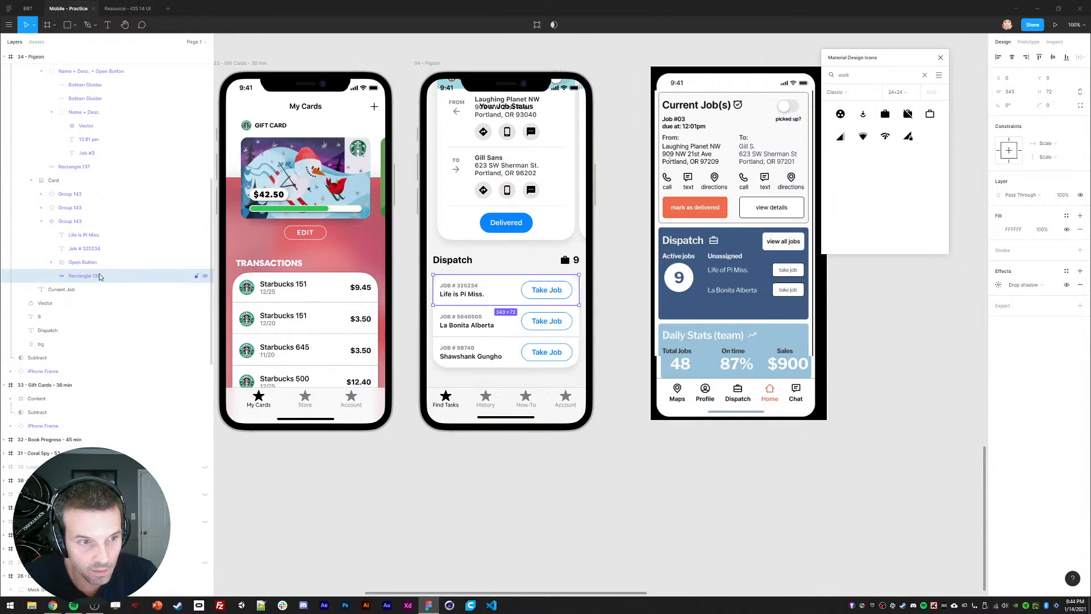
click(63, 221)
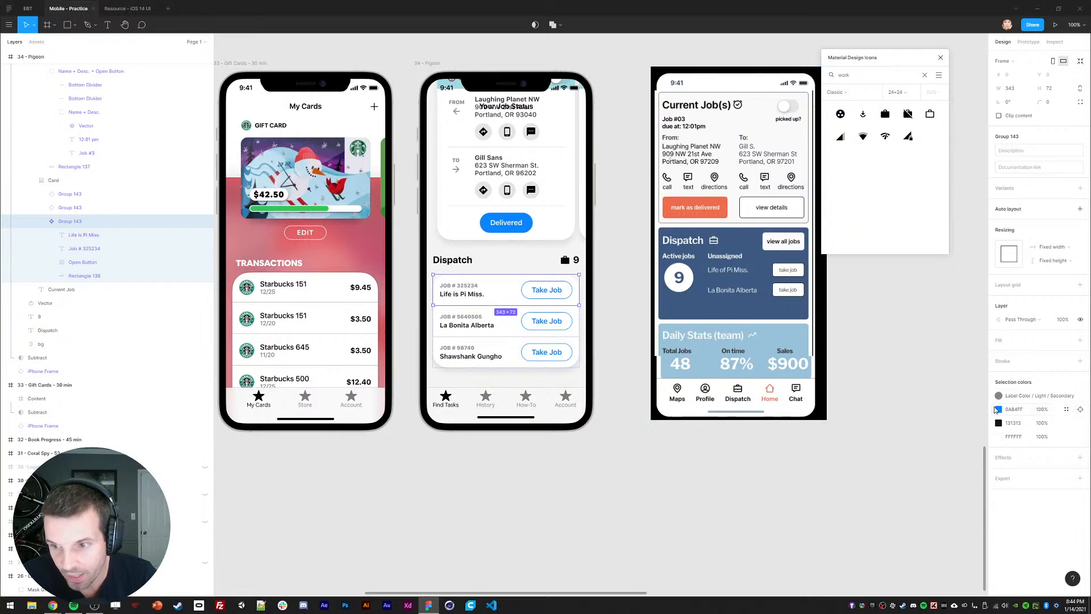
click(193, 276)
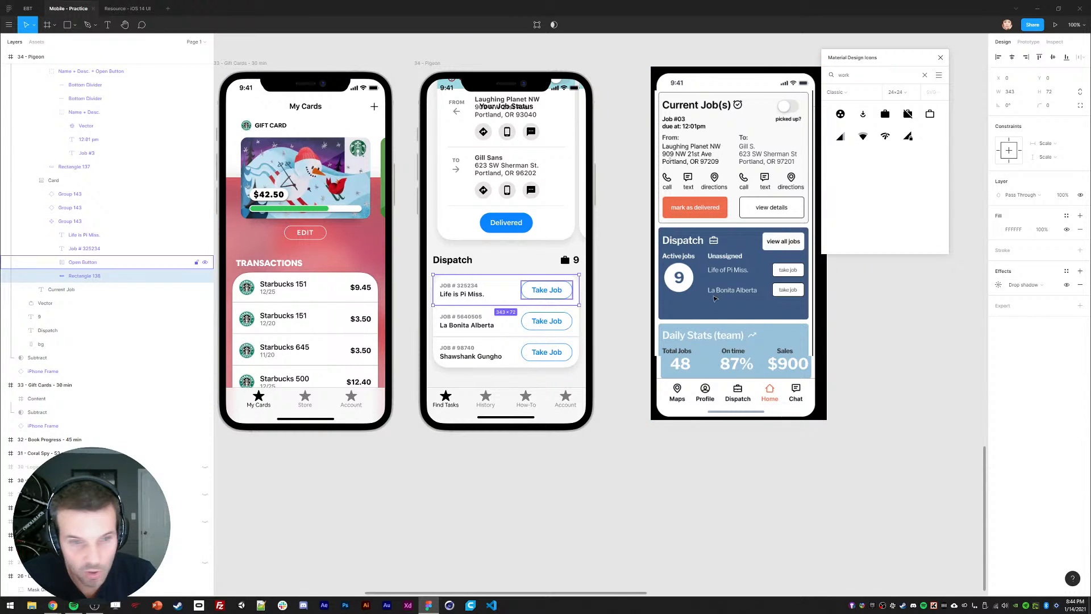
click(998, 285)
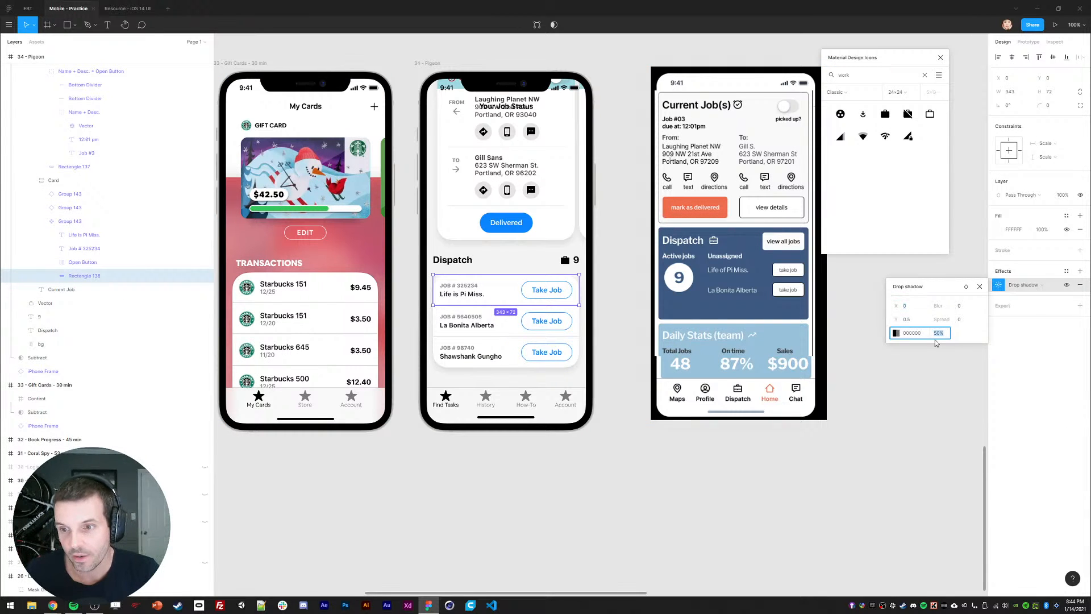
click(612, 489)
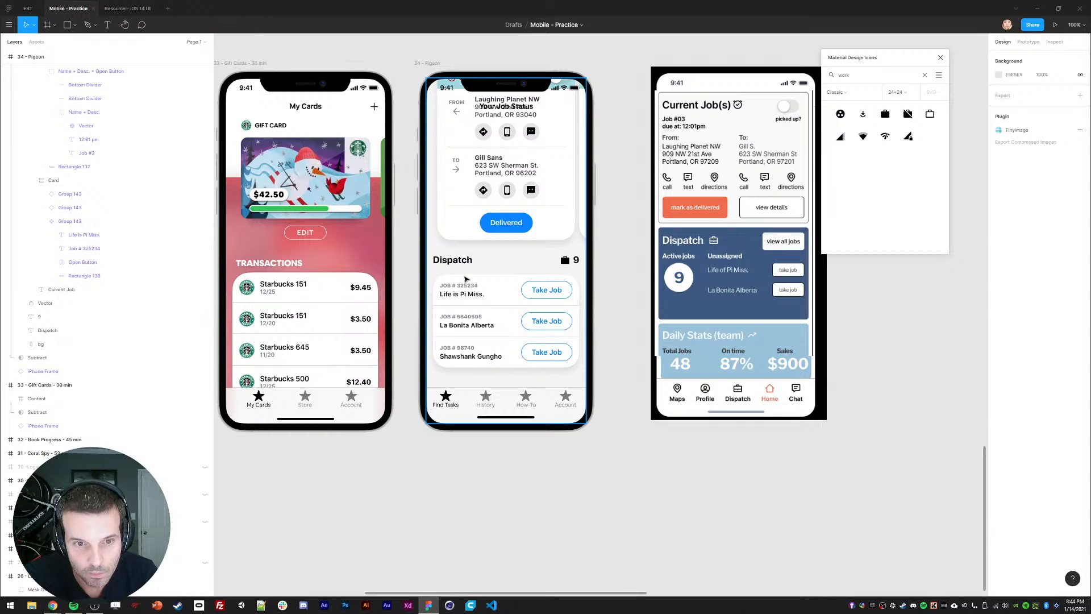
Step: Paste a copy of the Delivered button below the job list and paste its style
click(502, 222)
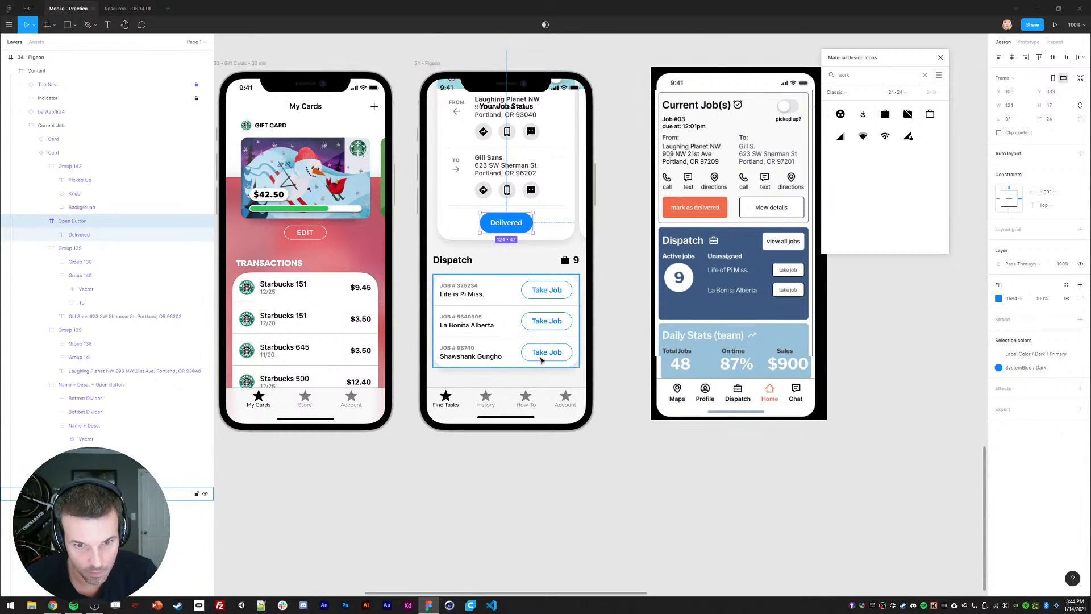
click(455, 264)
key(ctrl+v)
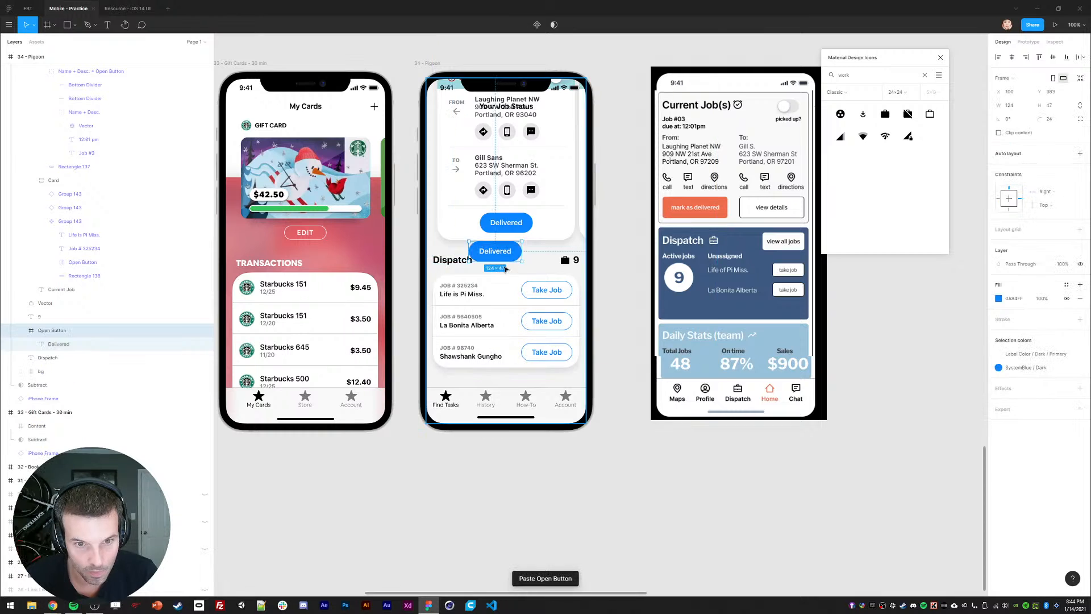
drag(509, 255, 506, 399)
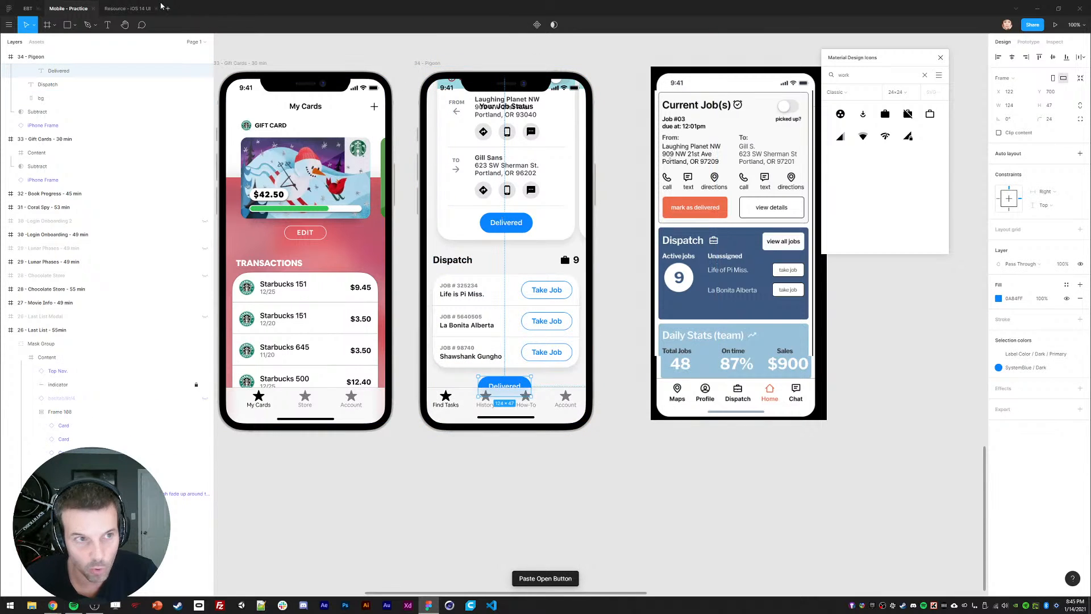
click(127, 7)
scroll(455, 134, left, 20)
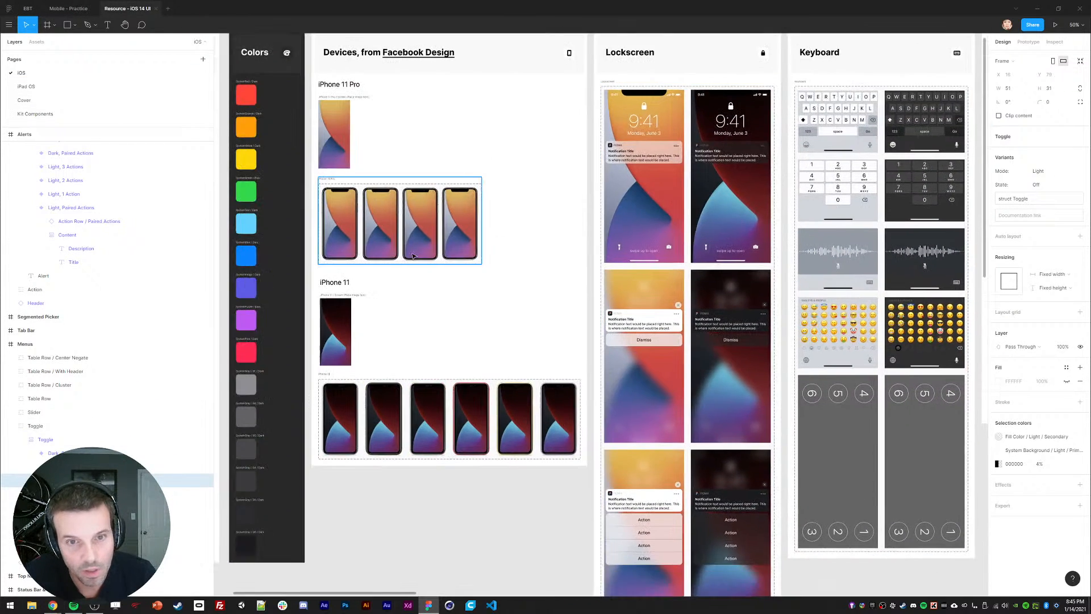
scroll(455, 135, up, 1)
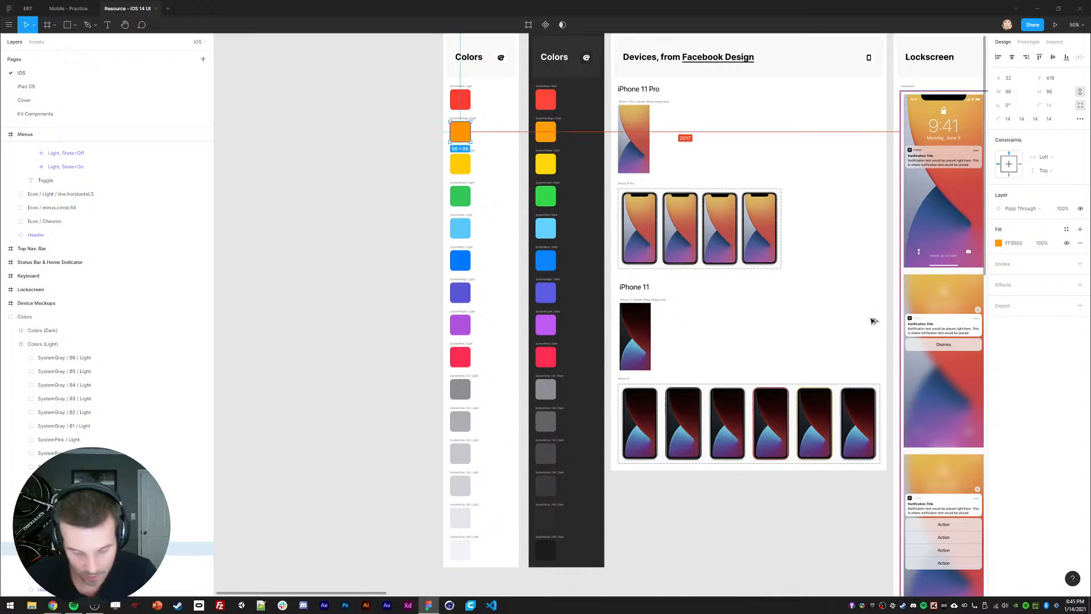
key(ctrl+shift+Tab)
ctrl+click(527, 226)
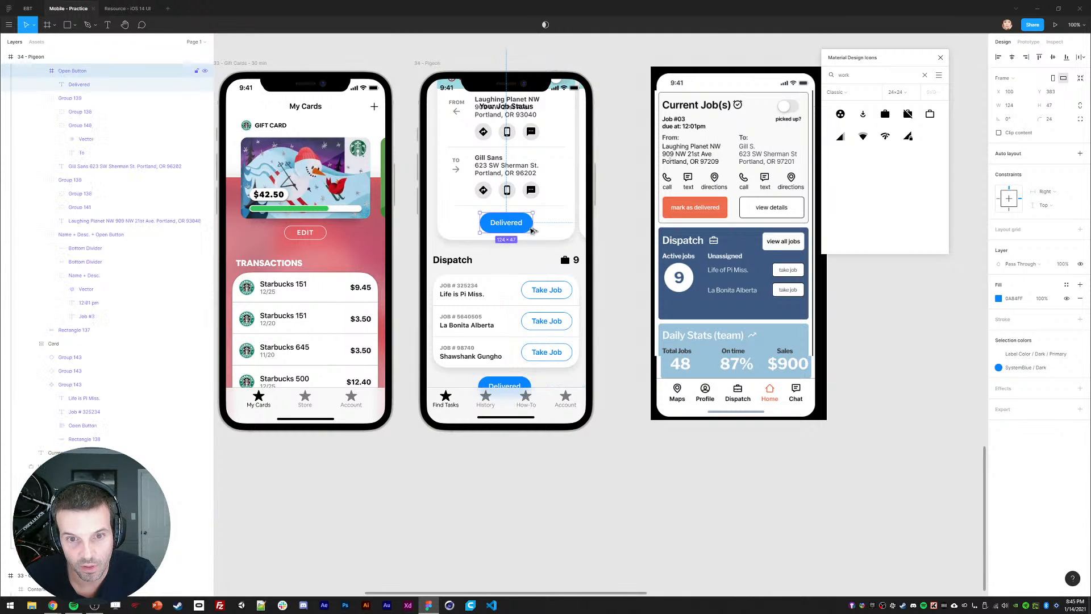
key(ctrl+alt+v)
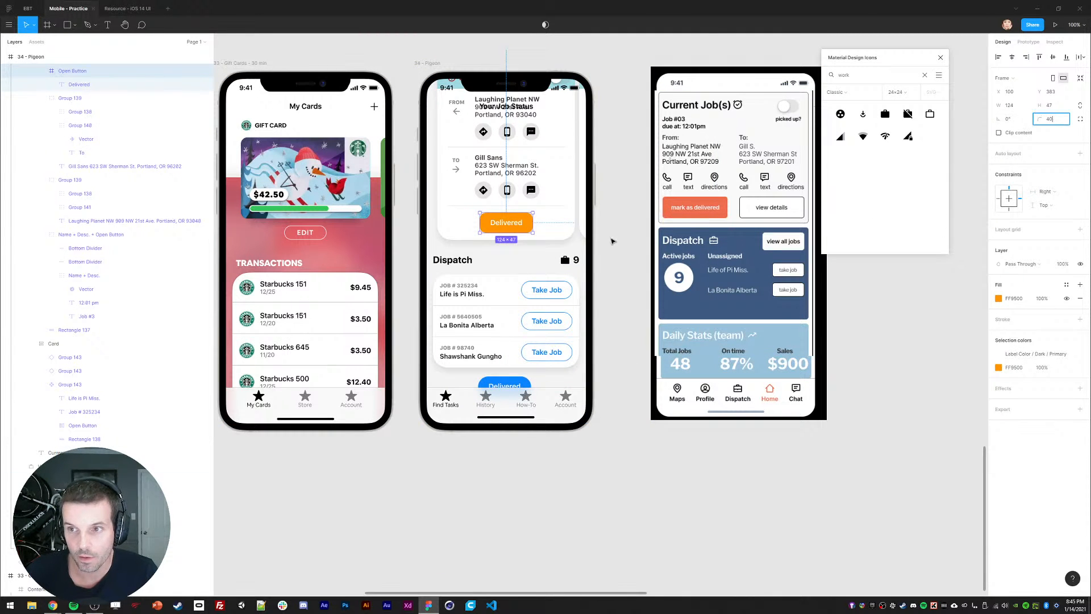
Step: Relabel the bottom button 'View All Jobs'
click(511, 404)
ctrl+click(504, 386)
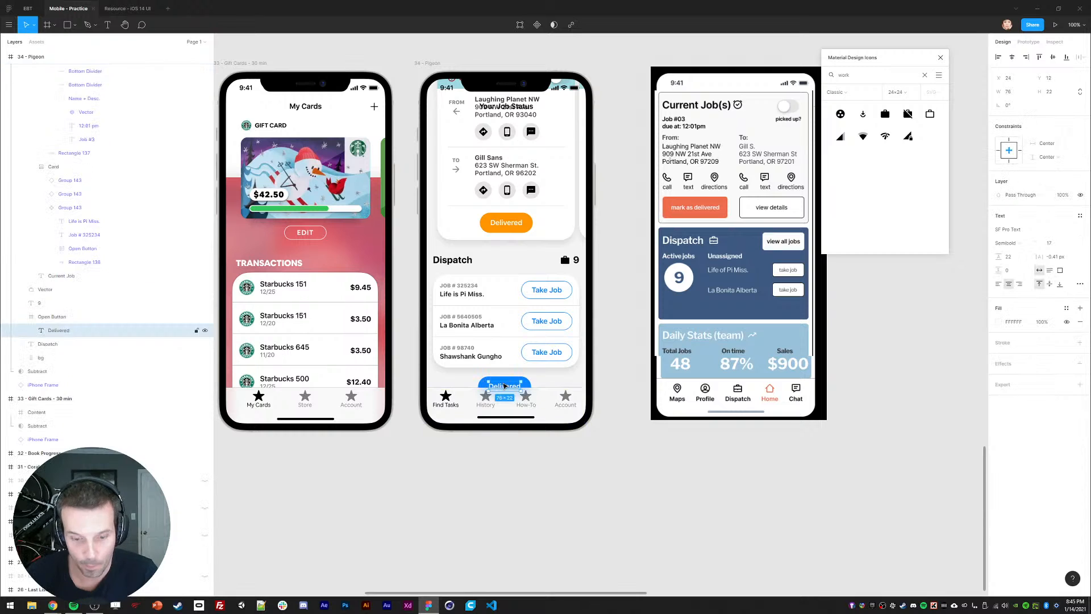
key(Return)
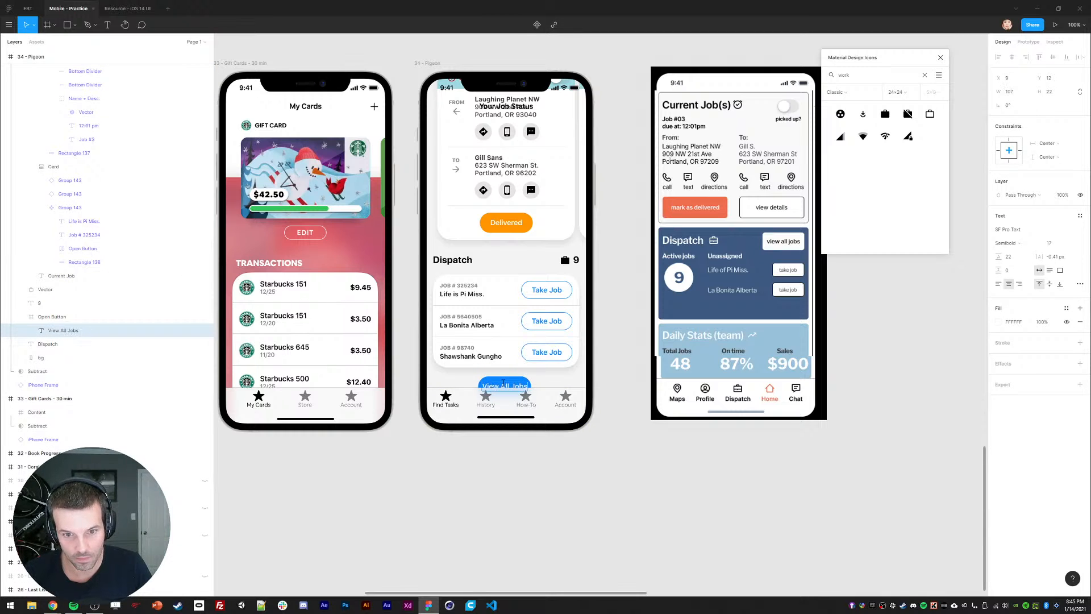
key(Escape)
key(Escape)
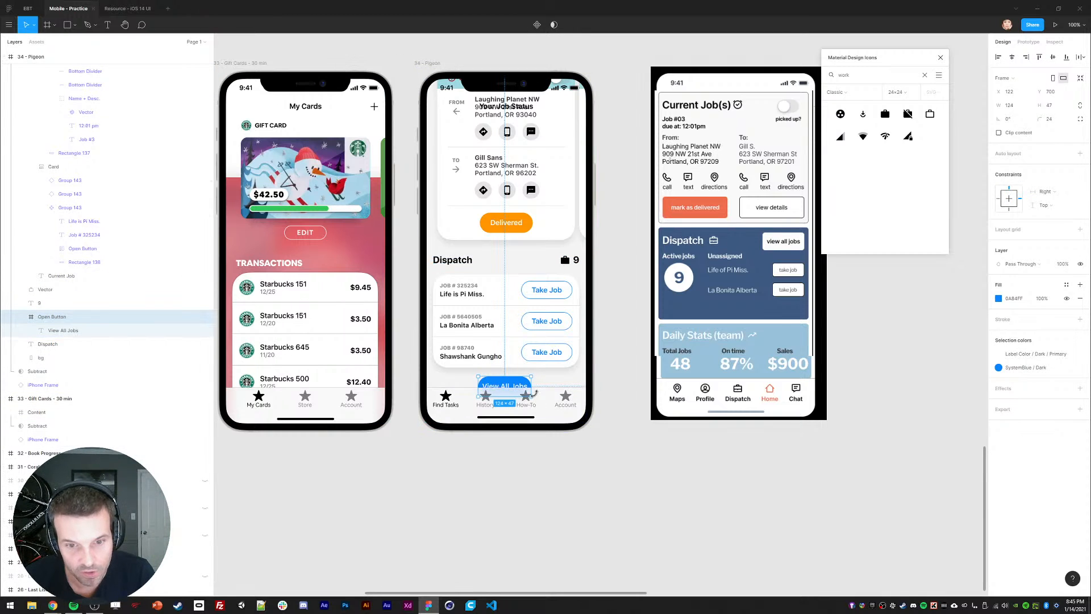
Step: Add auto layout to the button with 24 padding on the left and right
key(shift+a)
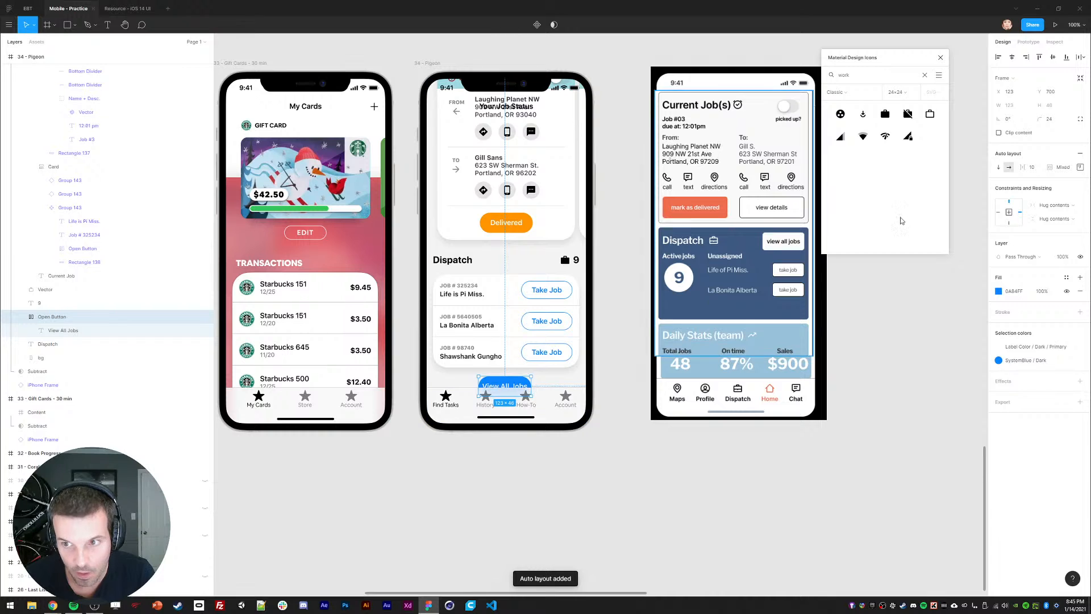
click(1081, 166)
click(1026, 204)
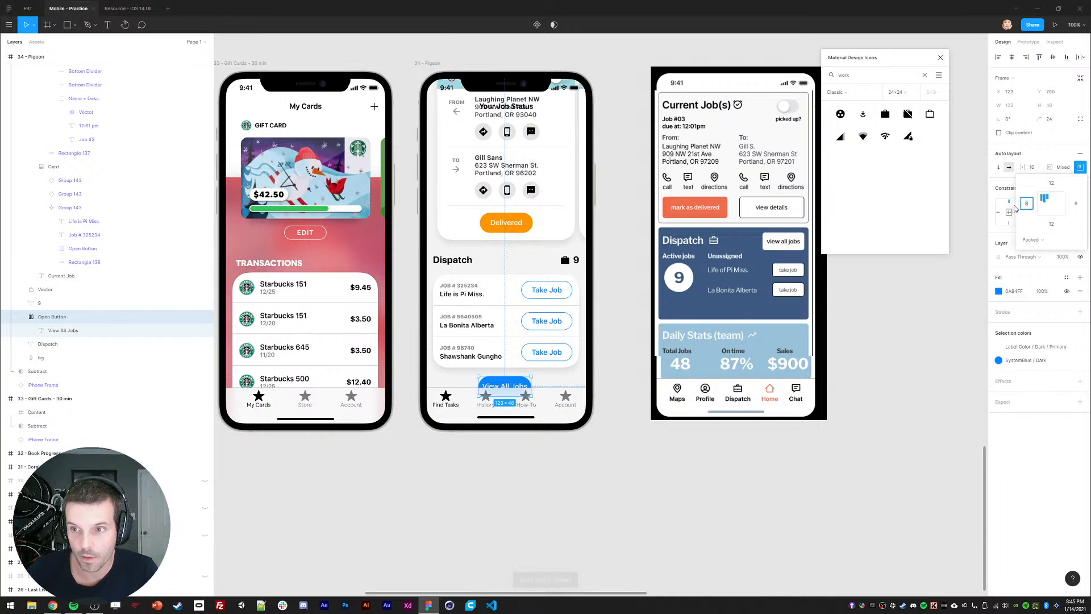
text(24)
key(Return)
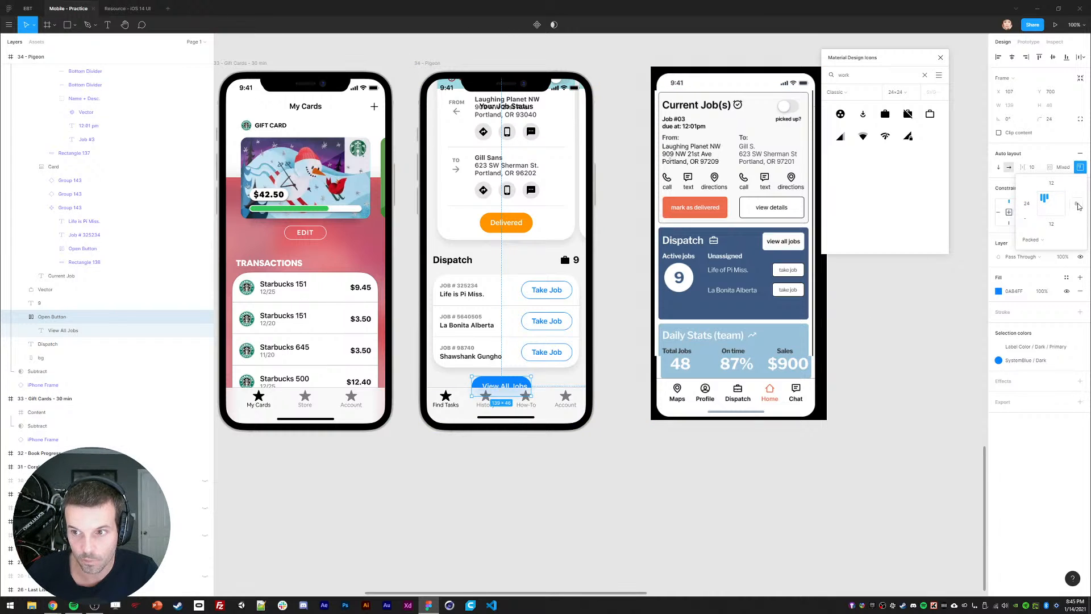
click(420, 466)
click(488, 381)
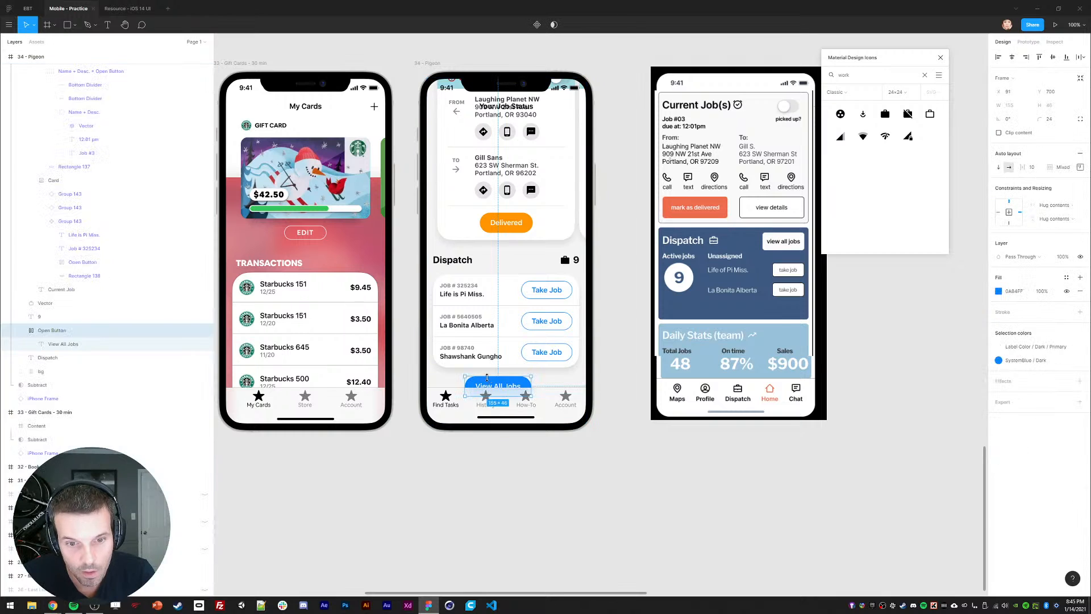
click(468, 462)
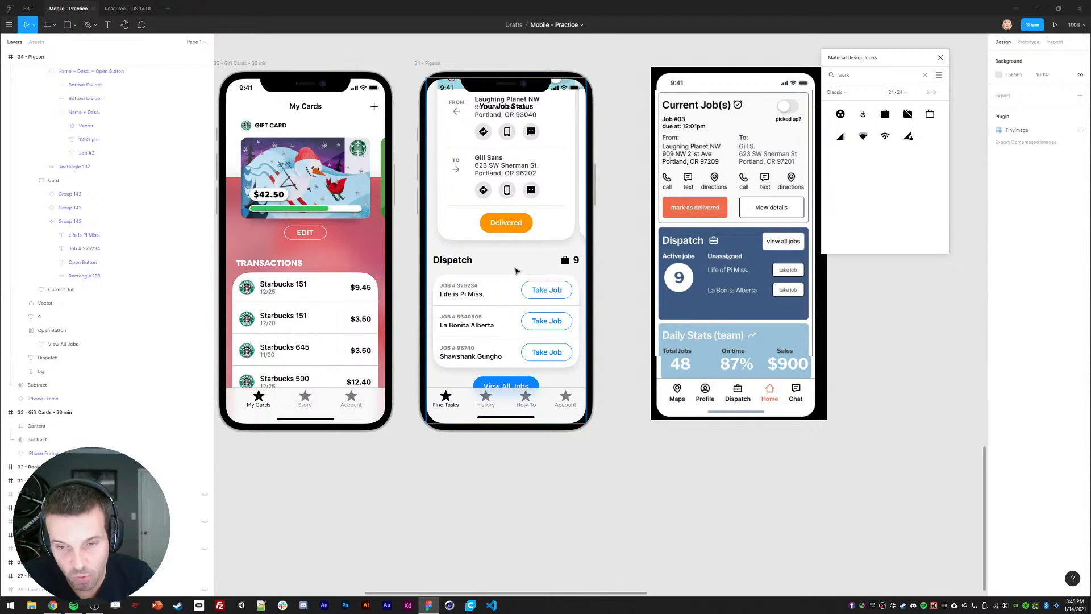
Step: Group the briefcase icon with the count 9 and move it into Current Job
click(49, 332)
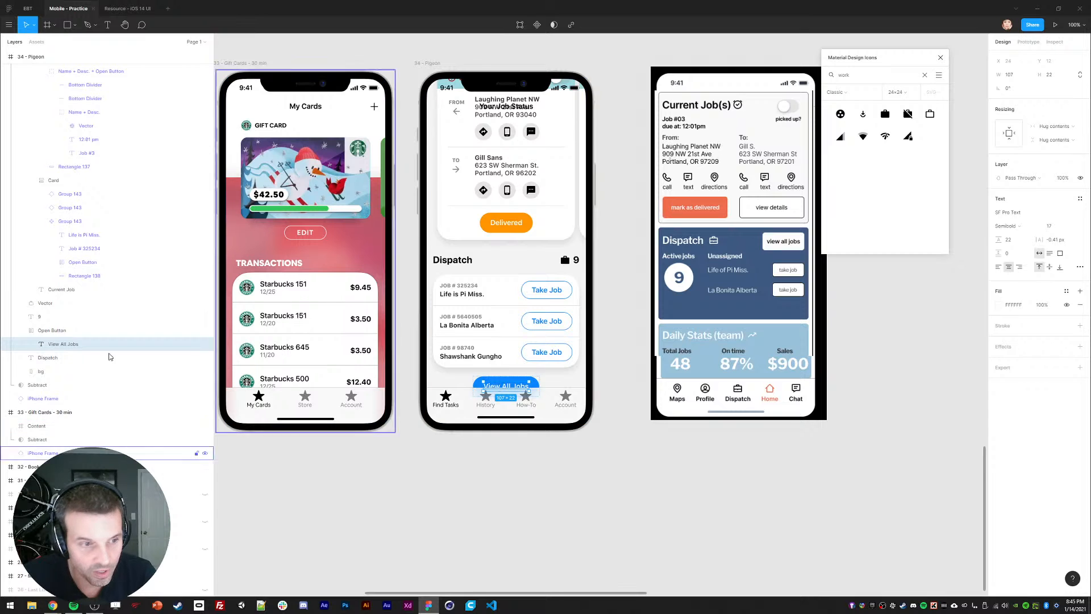
click(21, 330)
click(39, 316)
shift+click(42, 303)
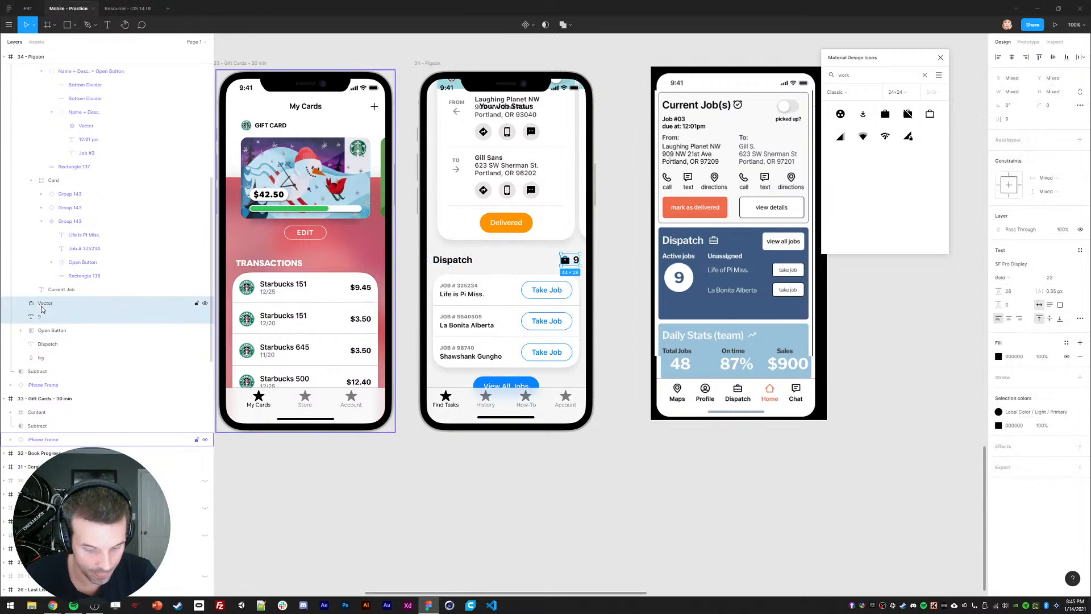
key(ctrl+g)
scroll(69, 307, up, 2)
mouse_move(59, 418)
mouse_down()
mouse_move(67, 412)
mouse_move(64, 427)
mouse_up()
scroll(51, 321, up, 5)
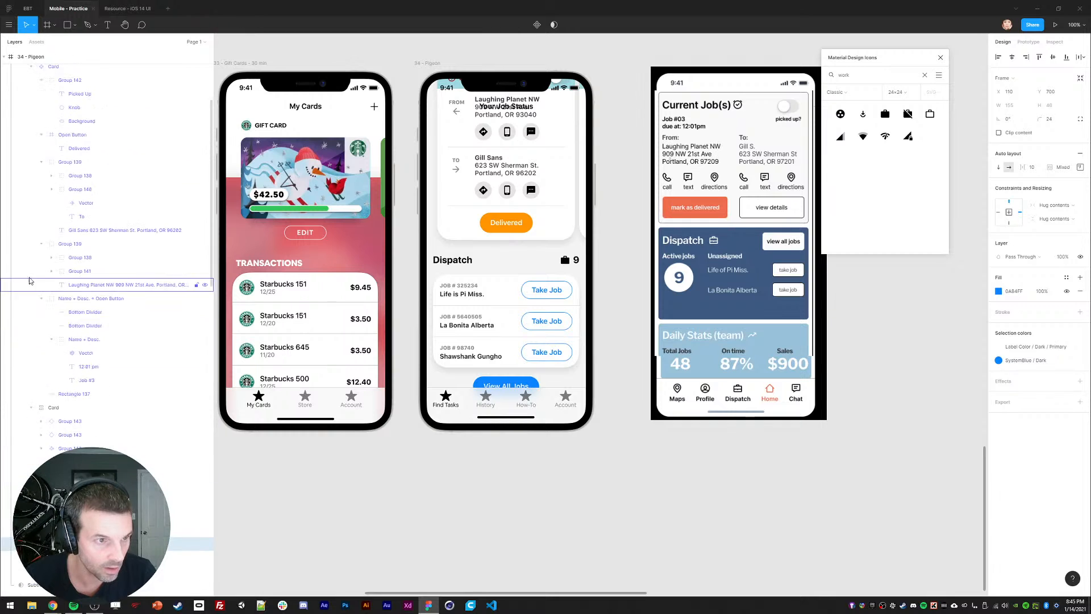
click(21, 180)
click(49, 180)
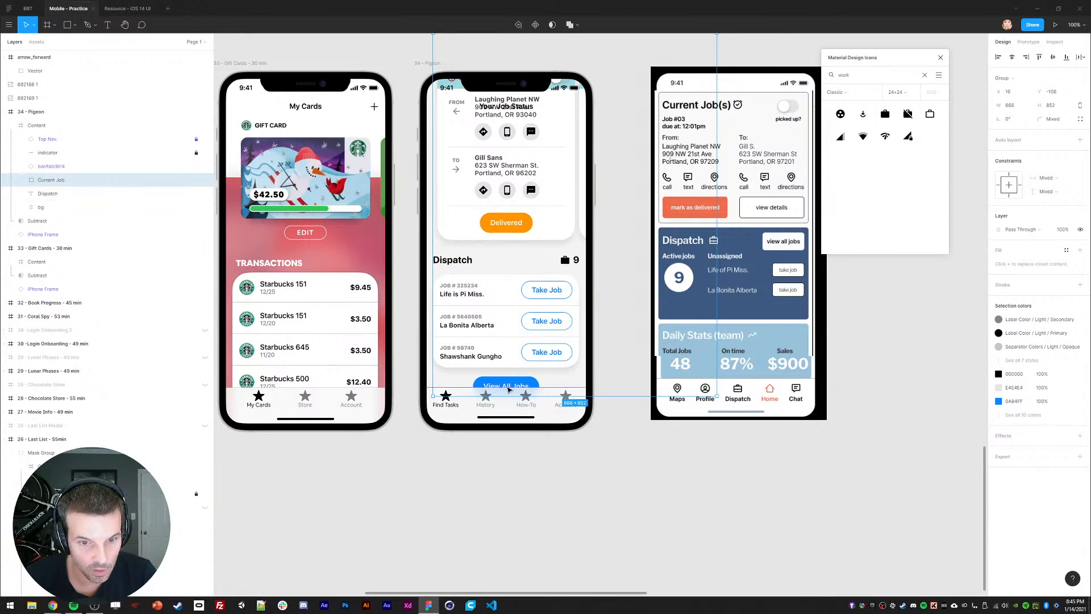
Step: Check tab bar and Current Job visibility, then select the Dispatch heading, count, icon, card and button
click(505, 386)
click(205, 166)
click(205, 165)
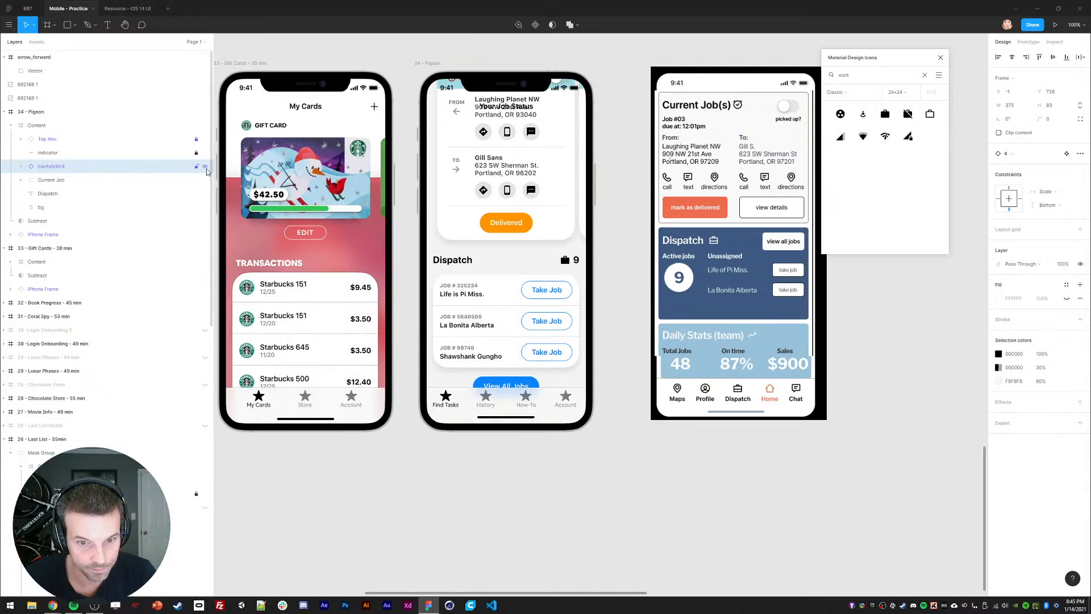
click(205, 181)
click(205, 181)
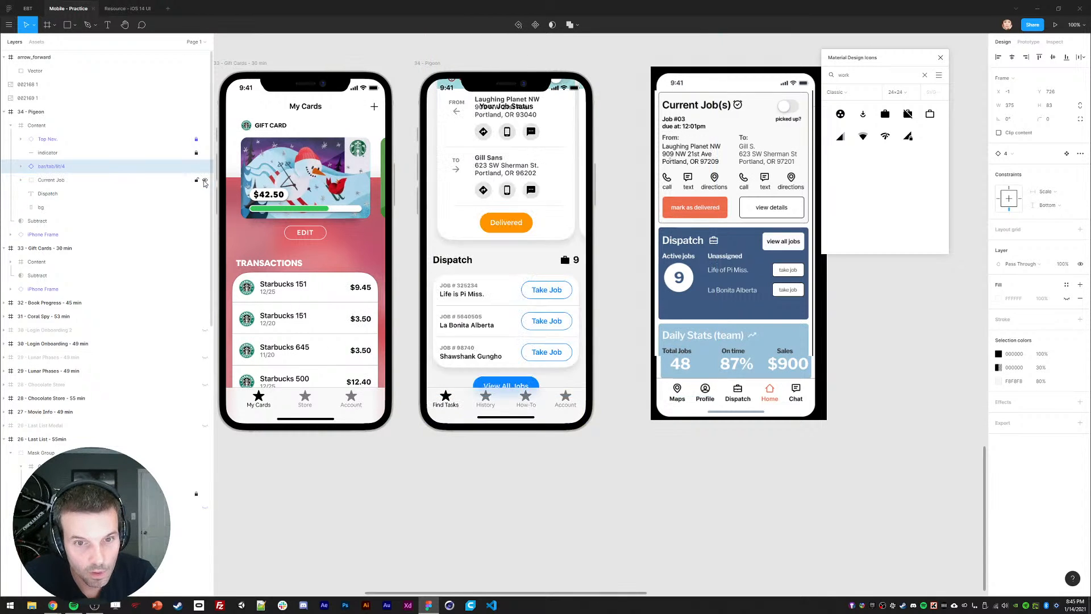
click(205, 181)
click(205, 181)
click(48, 193)
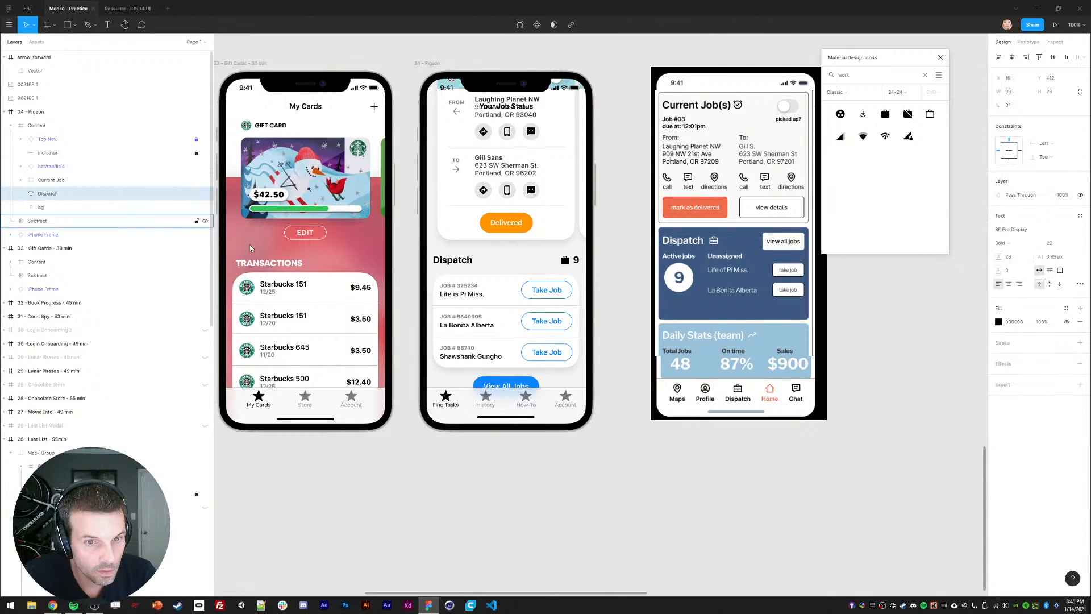
triple_click(576, 260)
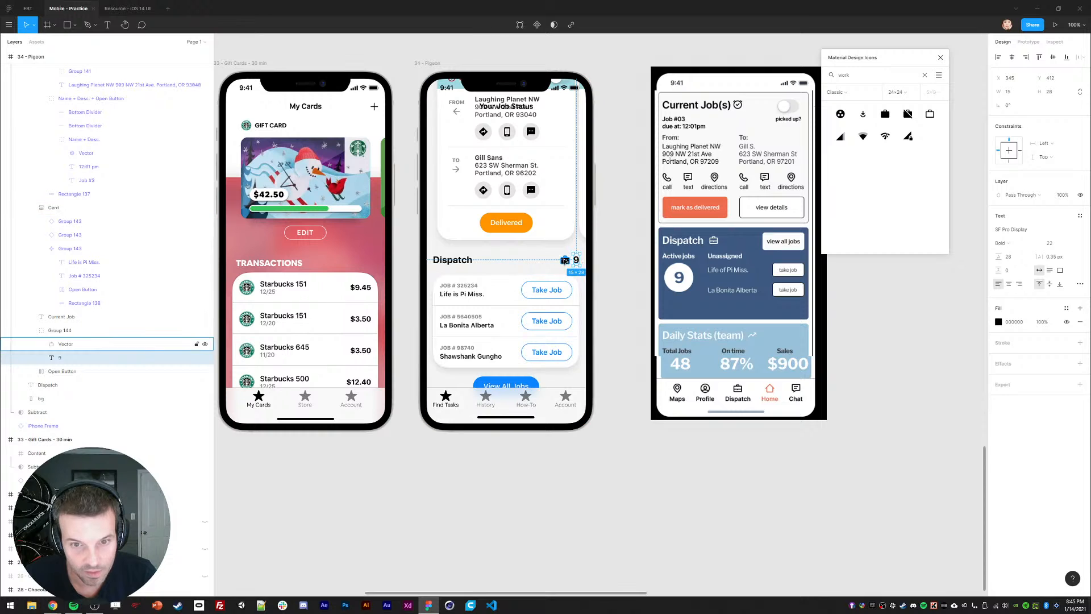
shift+click(566, 260)
shift+click(508, 304)
shift+click(503, 384)
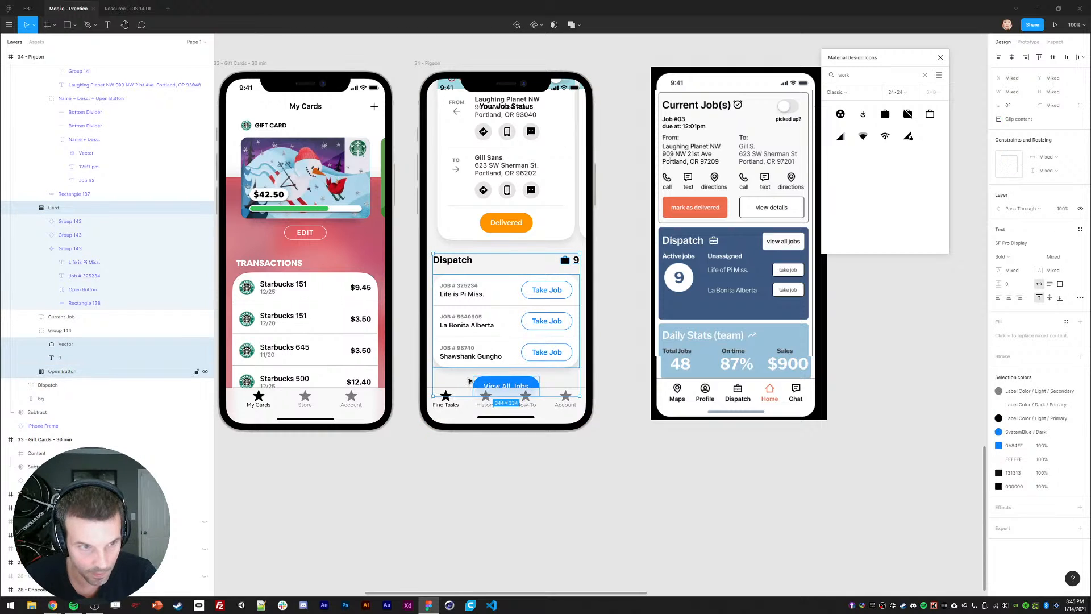
scroll(38, 341, up, 1)
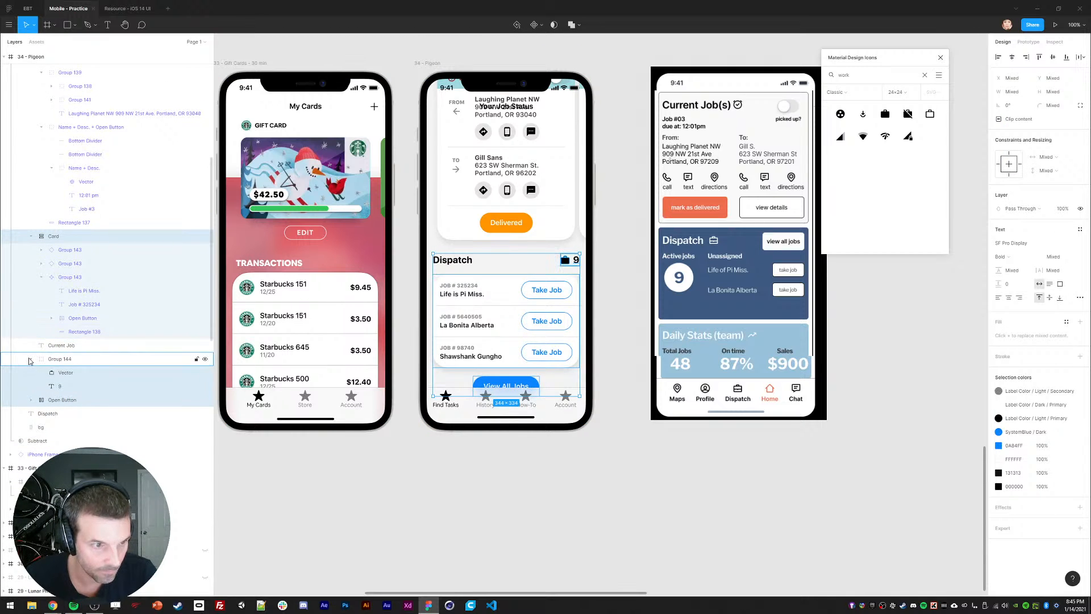
scroll(57, 358, up, 3)
scroll(62, 381, down, 1)
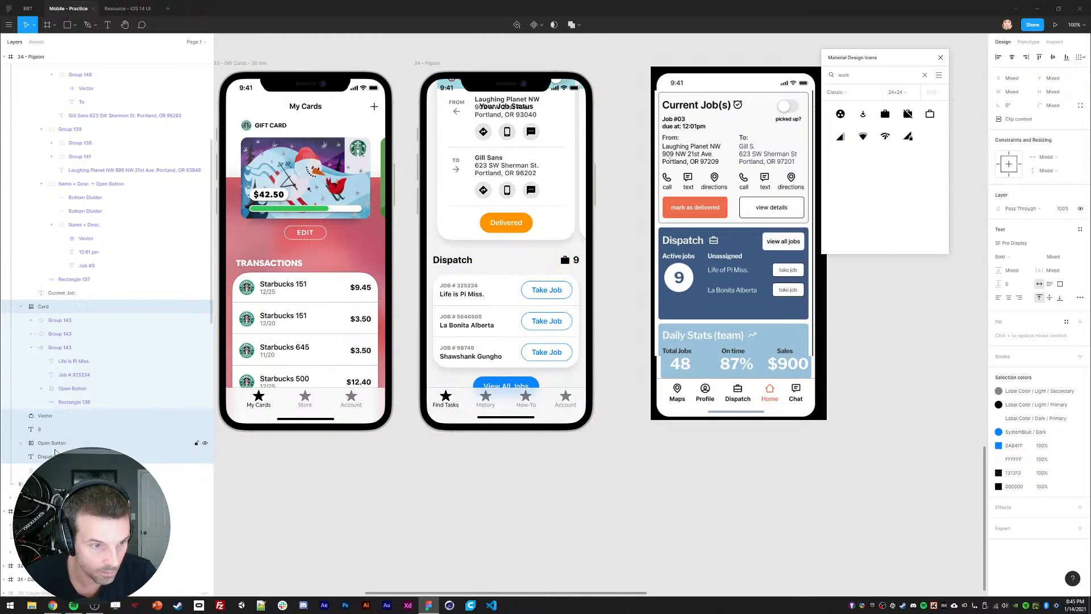
scroll(25, 184, up, 5)
Step: Group the Dispatch layers with Ctrl+G and rename the group 'Dispatch'
click(21, 180)
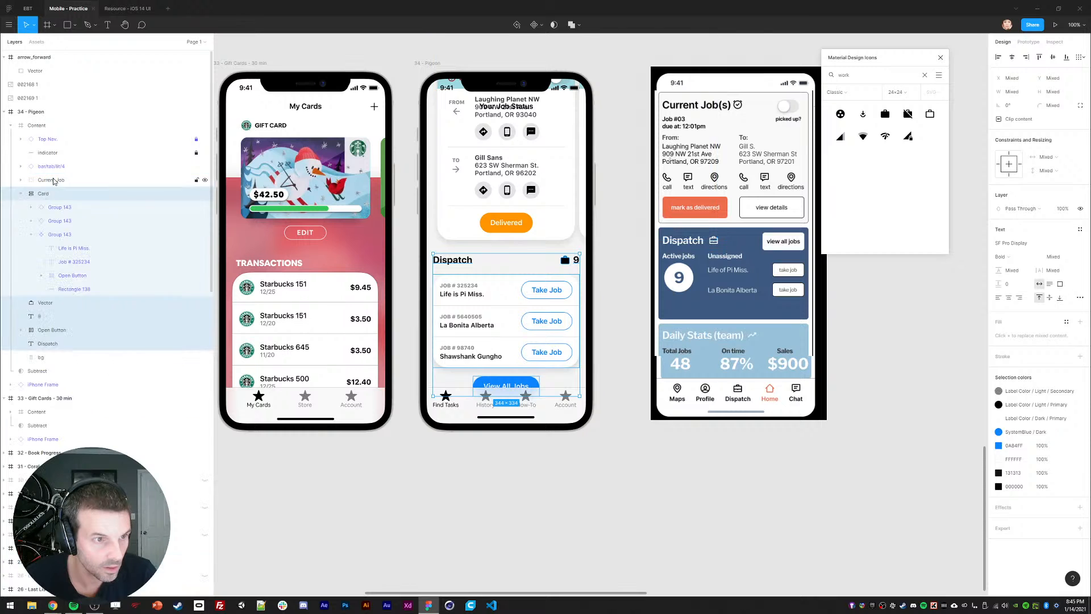
click(44, 193)
shift+click(48, 247)
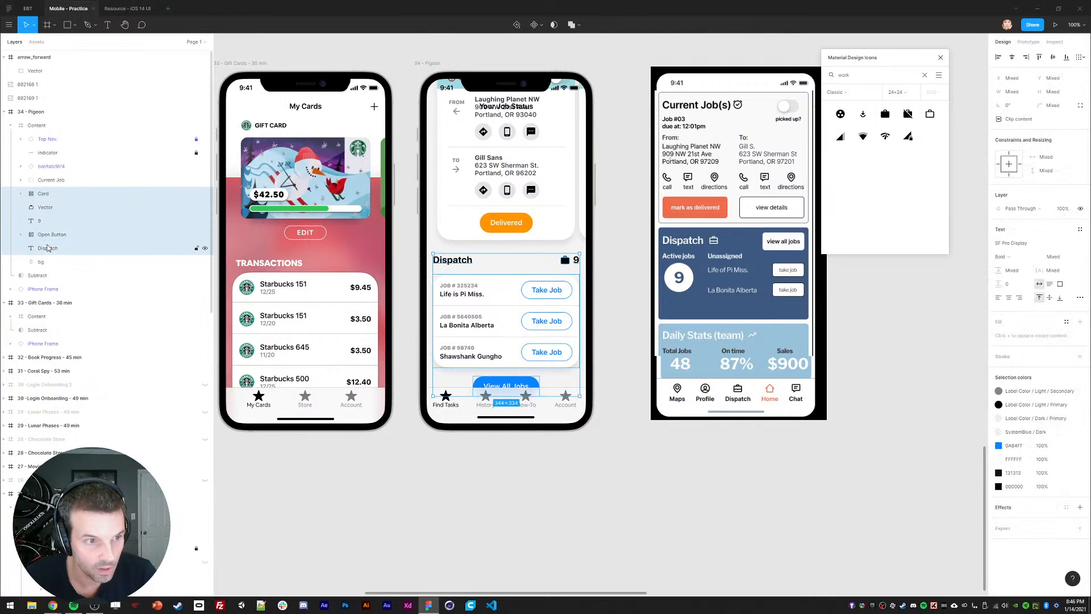
key(ctrl+g)
double_click(48, 193)
text(Dispatch)
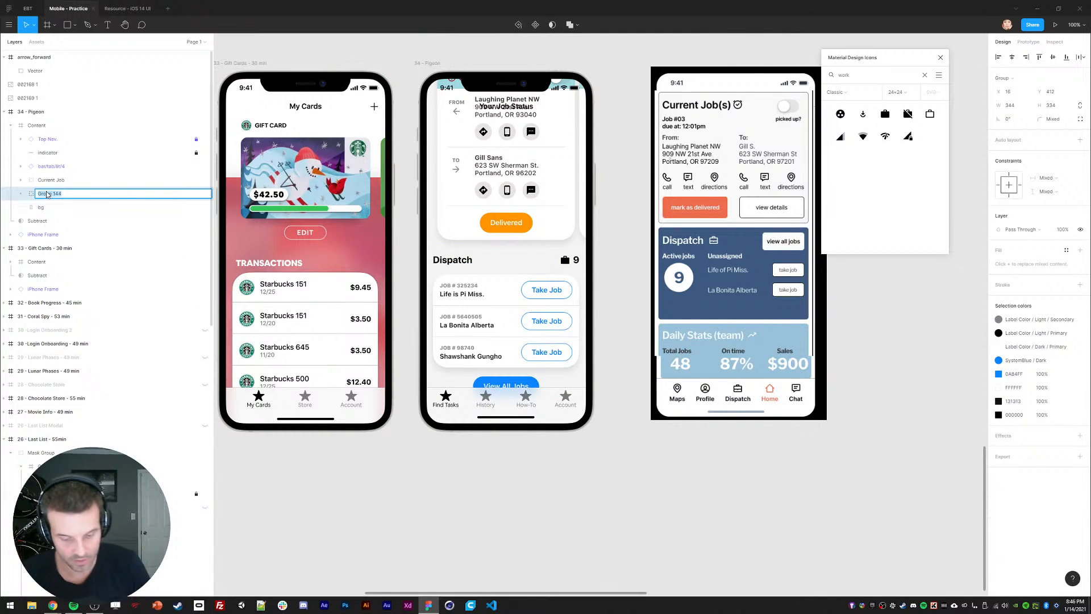
key(Return)
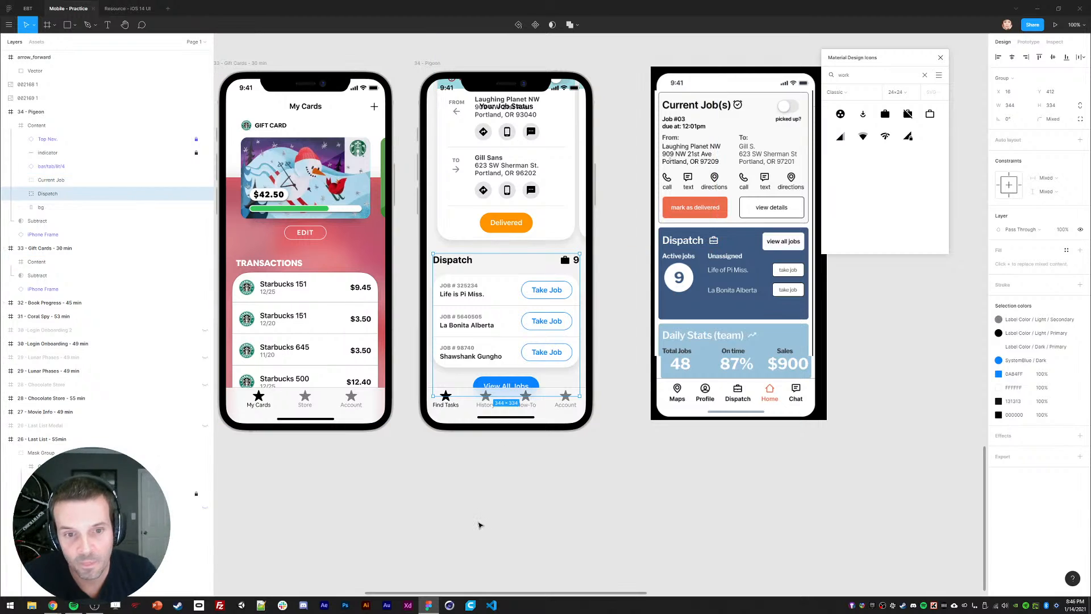
click(478, 524)
click(452, 297)
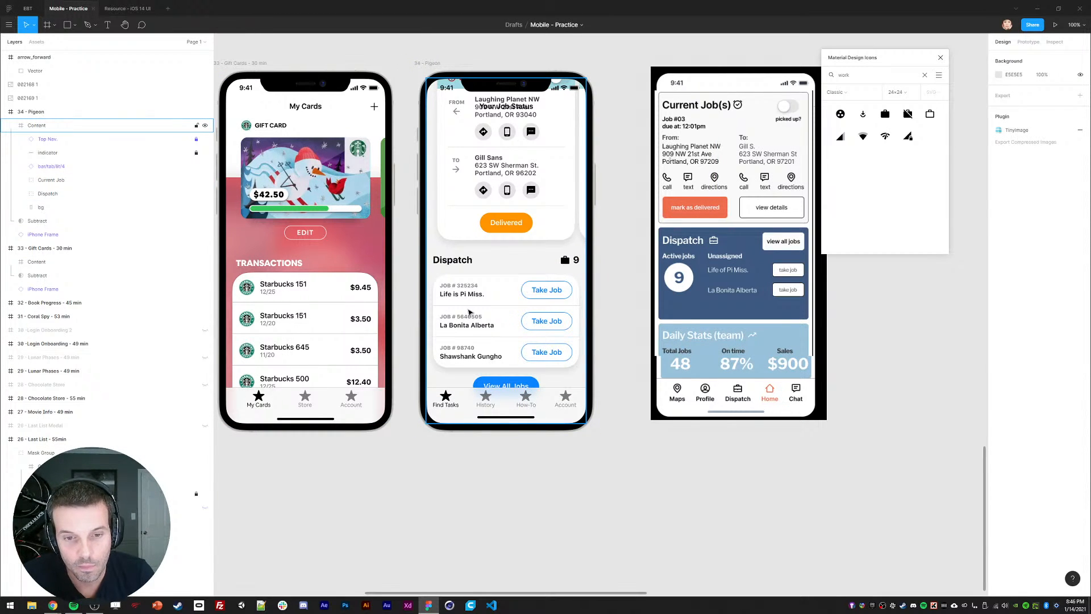
click(441, 490)
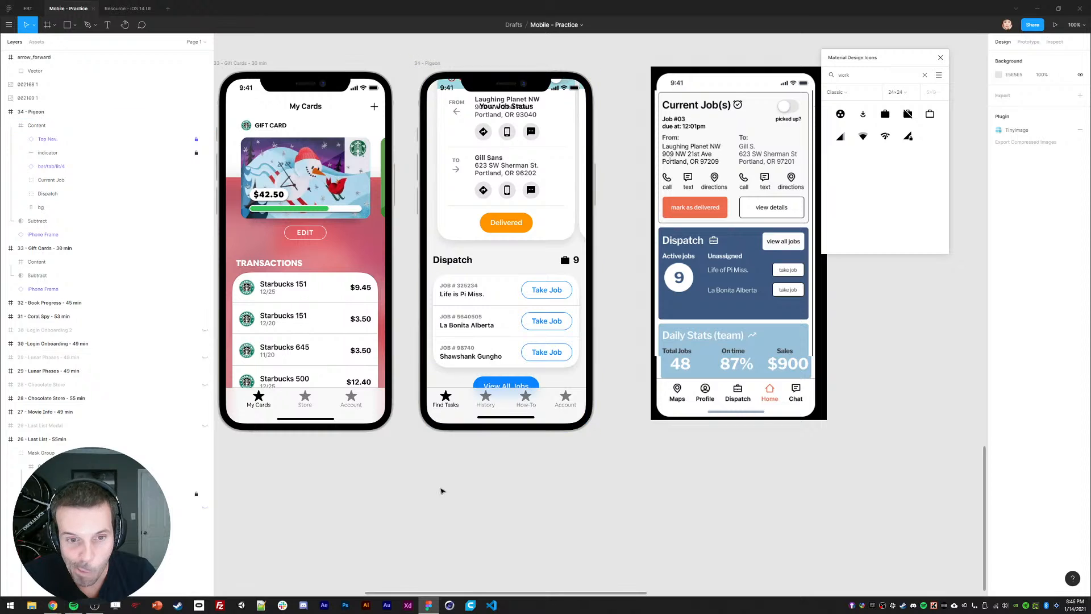
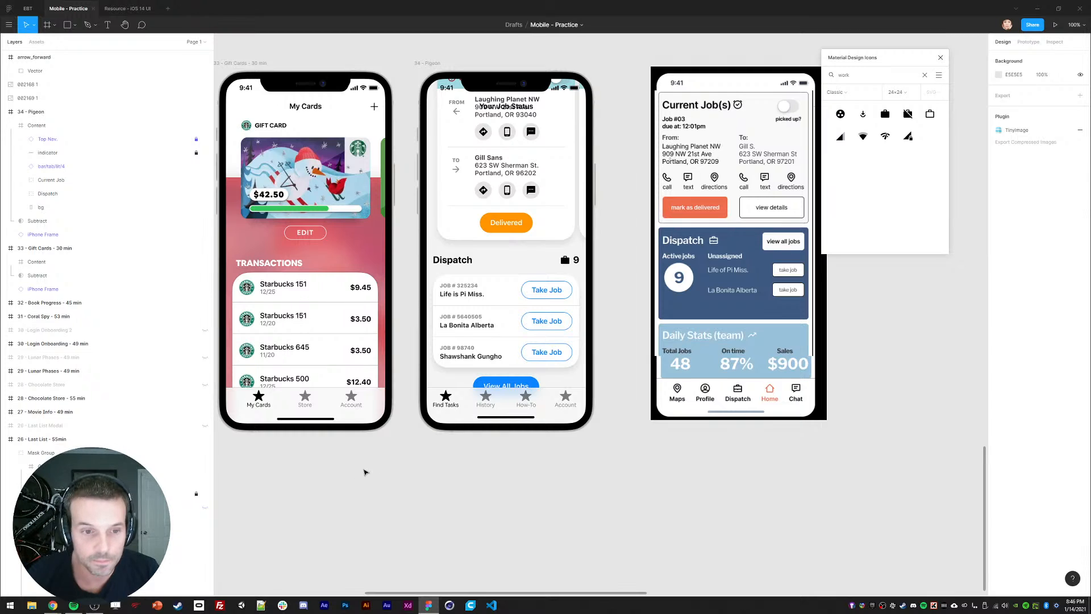
Step: Set the Coral Details Description heading to auto width so it stays on one line
drag(239, 404, 532, 430)
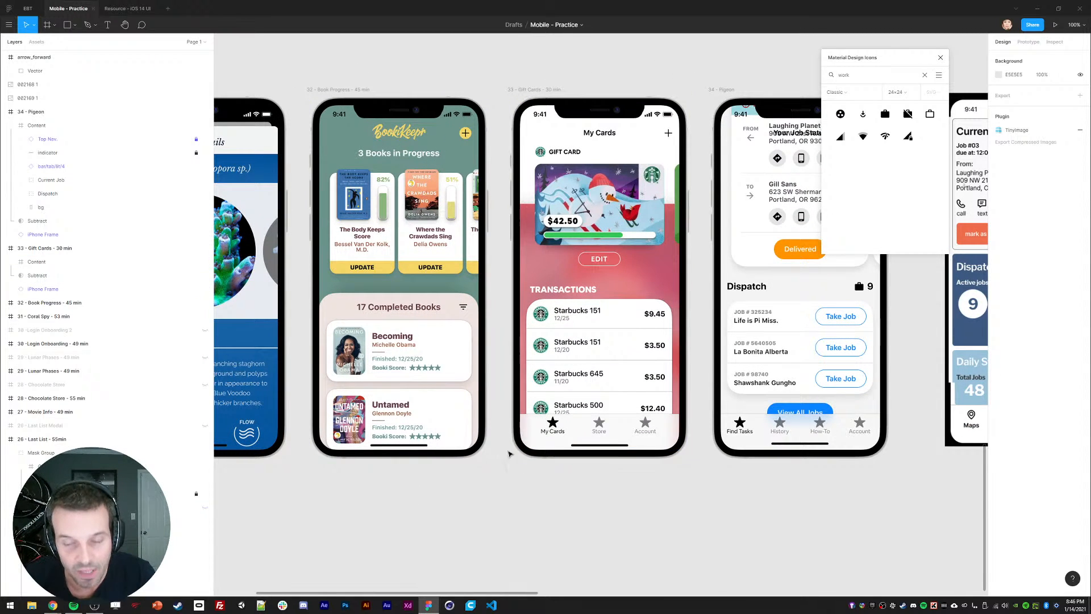
drag(503, 472, 508, 498)
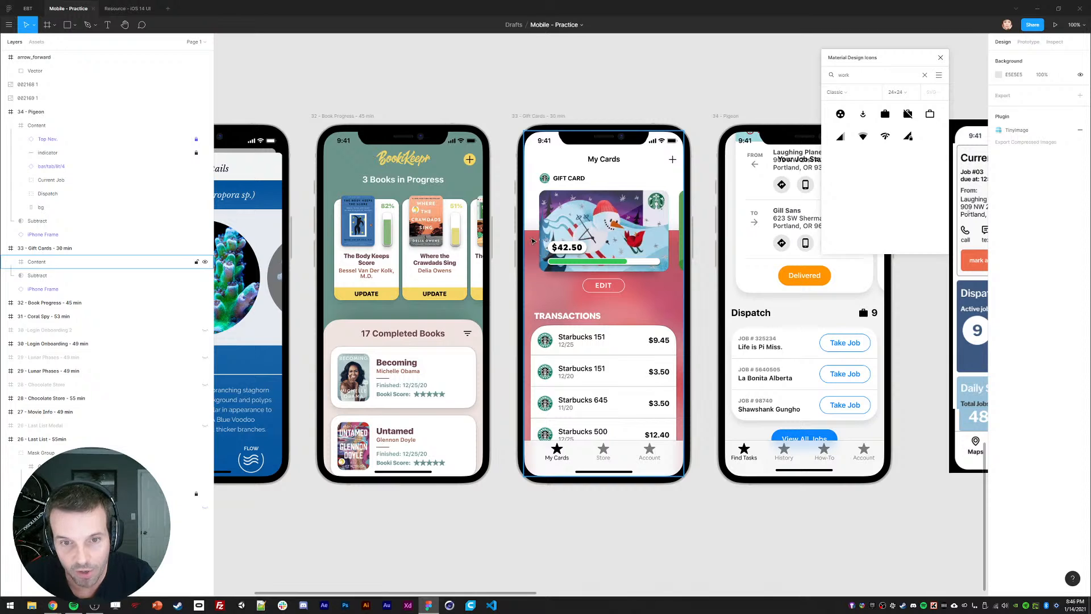
scroll(532, 241, left, 5)
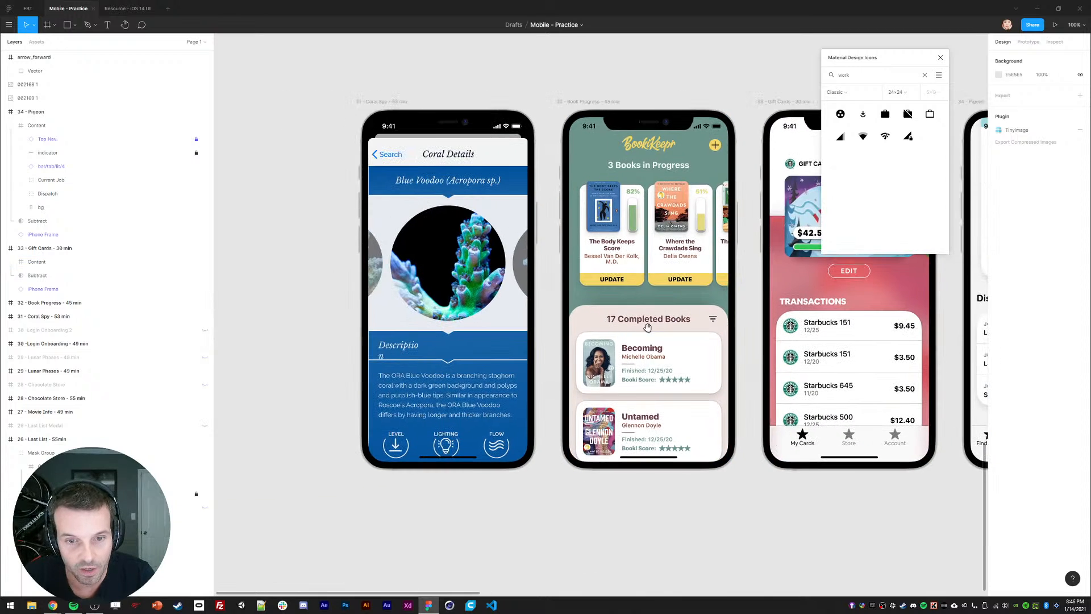
click(391, 352)
click(1039, 269)
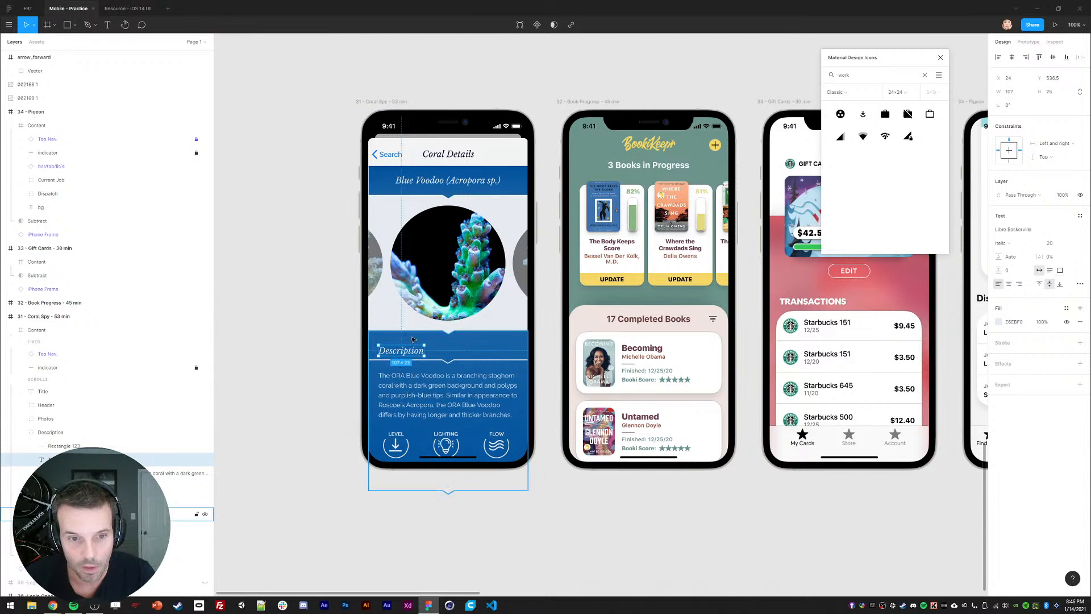
click(281, 357)
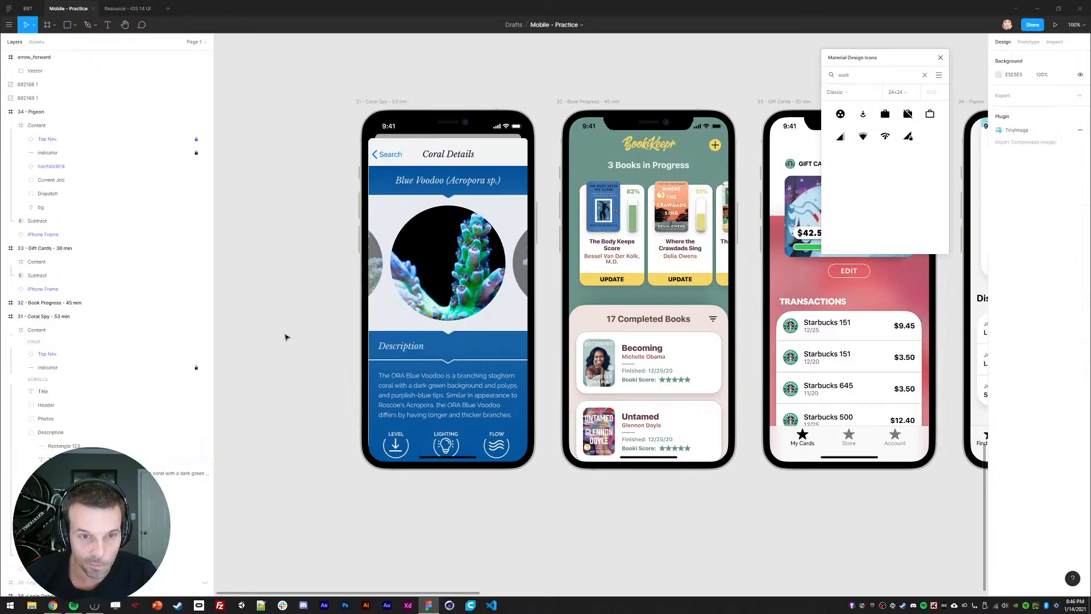
Step: Pan the canvas back to the Pigeon courier frame
scroll(505, 434, up, 6)
scroll(504, 433, right, 5)
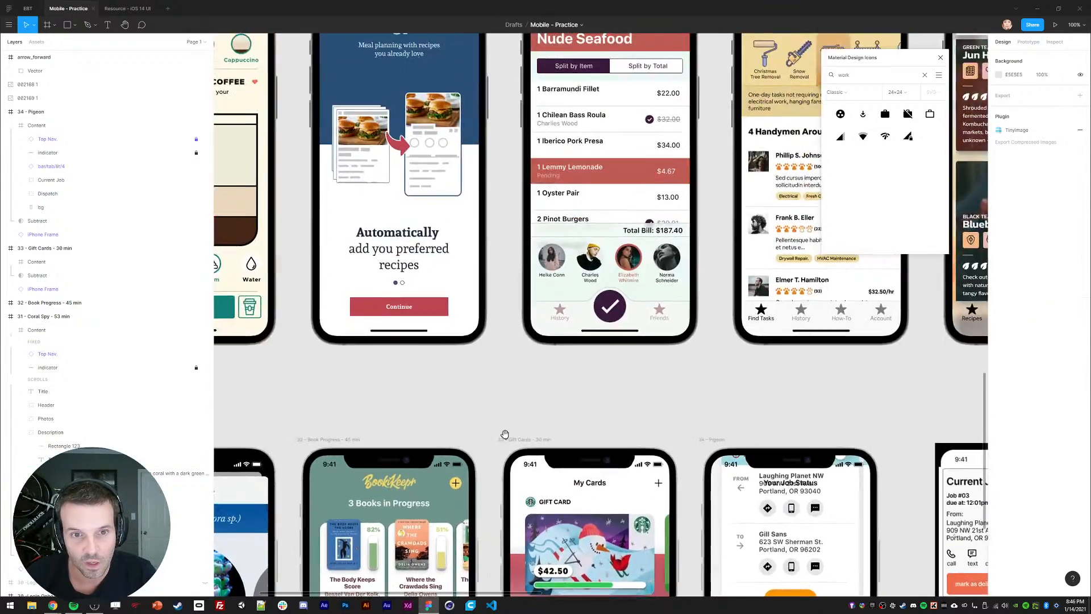
scroll(504, 433, right, 3)
scroll(570, 429, left, 3)
scroll(570, 428, left, 6)
scroll(570, 429, up, 2)
scroll(493, 314, right, 7)
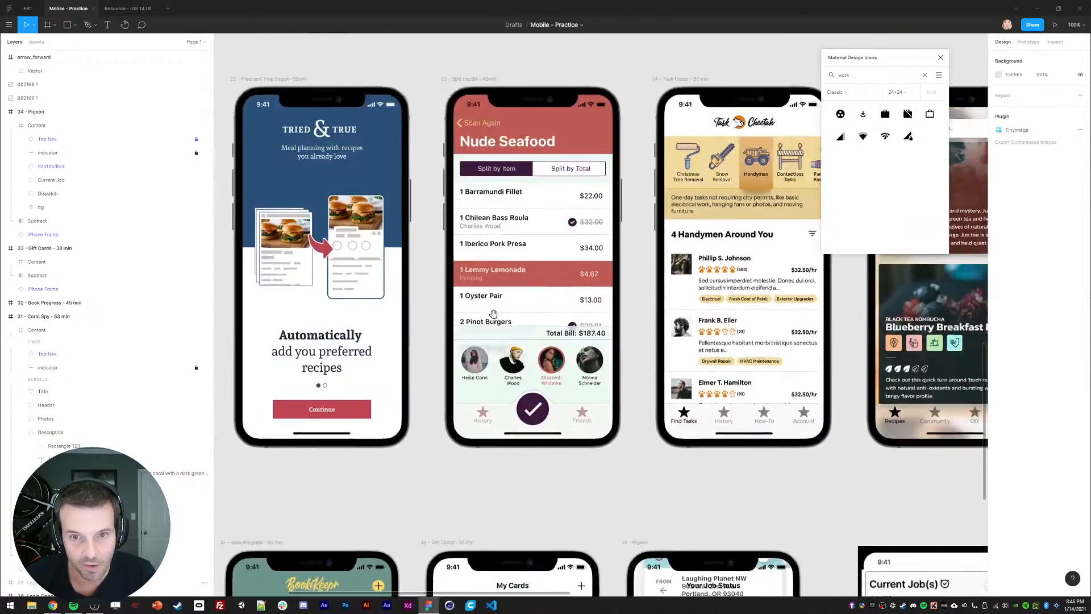
scroll(493, 314, right, 10)
scroll(493, 314, down, 1)
scroll(481, 284, left, 5)
scroll(481, 284, up, 2)
scroll(434, 236, right, 15)
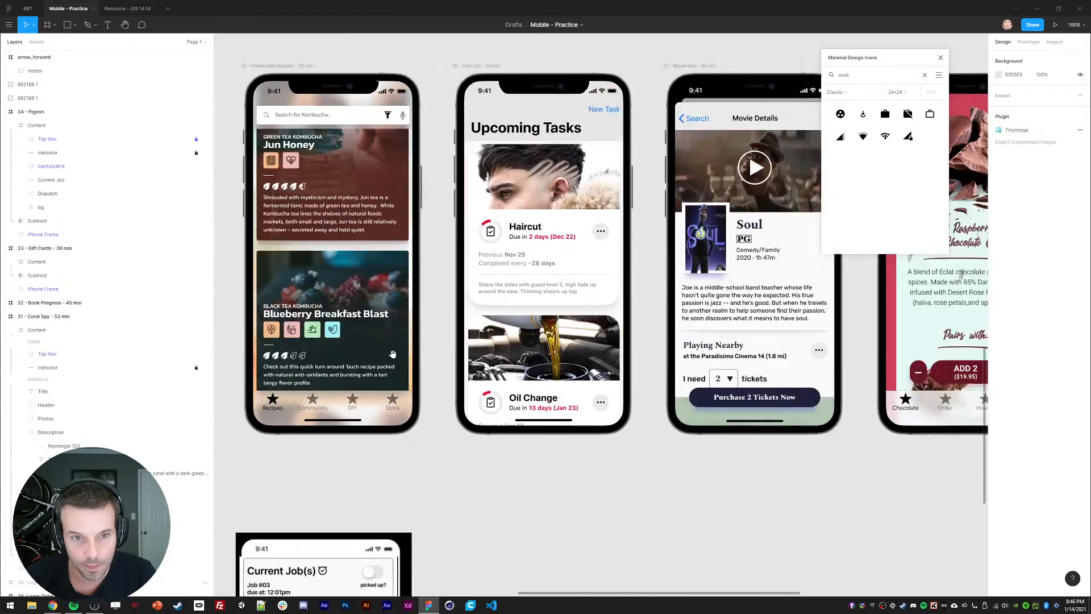
scroll(426, 415, down, 6)
scroll(601, 167, left, 3)
scroll(467, 316, up, 10)
scroll(407, 350, right, 5)
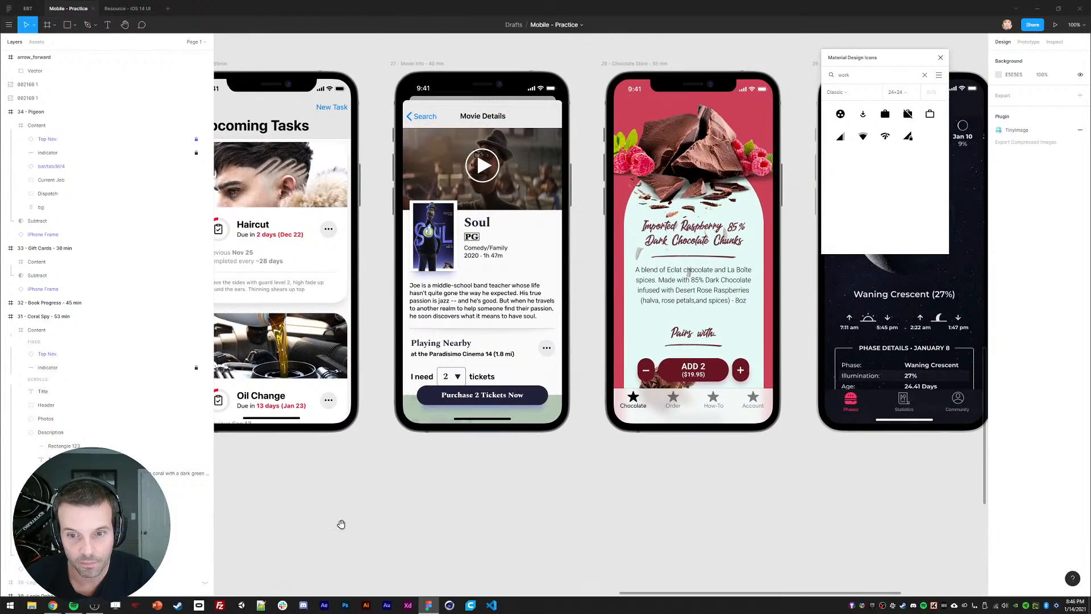
scroll(340, 523, down, 5)
scroll(570, 209, left, 3)
scroll(591, 213, left, 3)
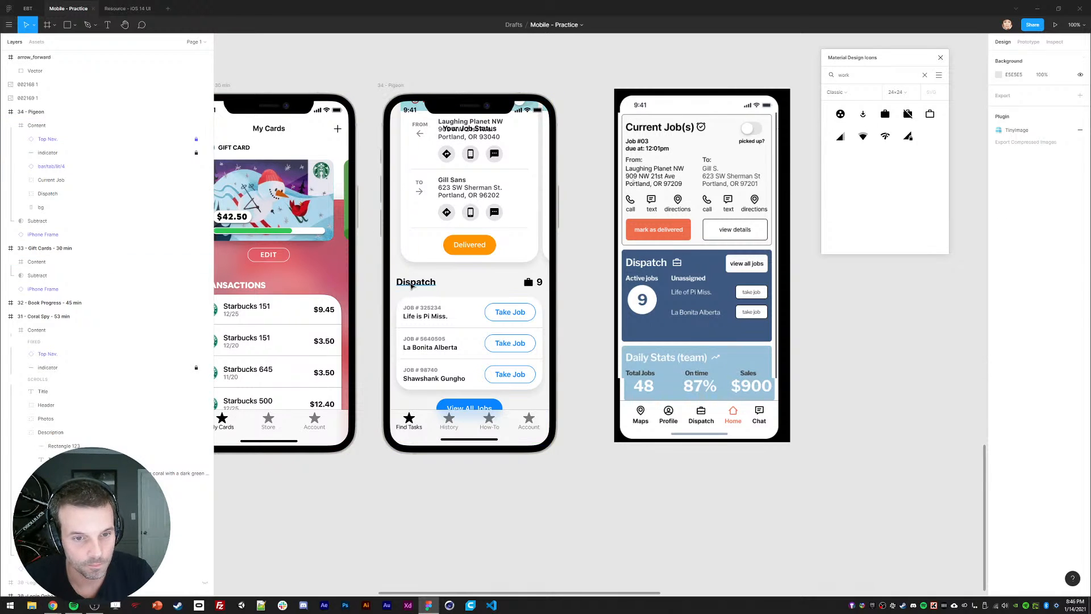
Step: Draw a rectangle over the Dispatch area and place it in the Dispatch group behind the cards
ctrl+click(414, 282)
click(21, 194)
click(47, 194)
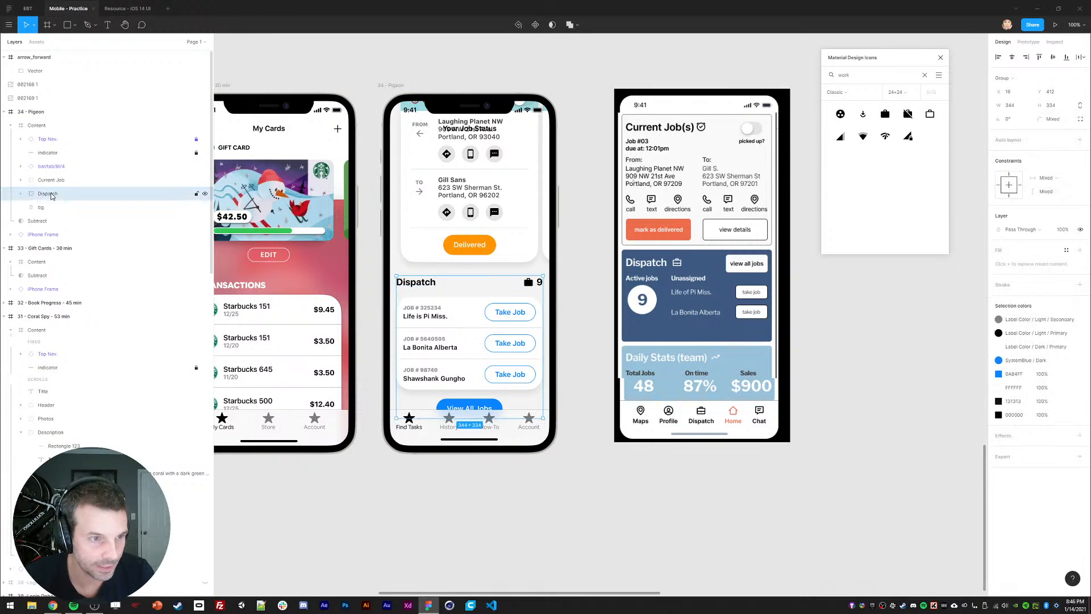
key(r)
drag(389, 245, 393, 251)
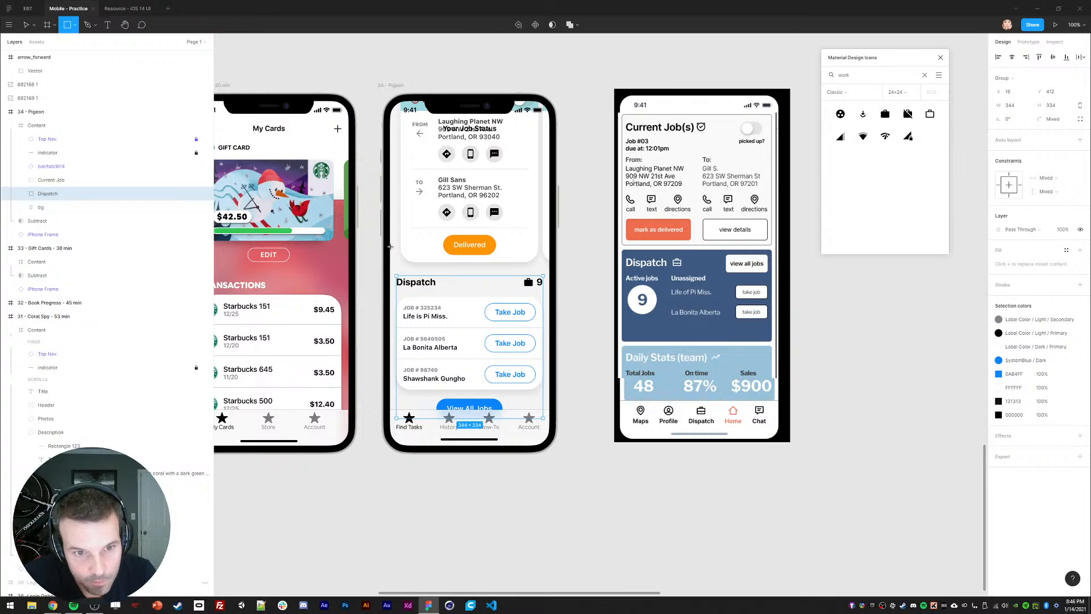
drag(445, 325, 549, 435)
key(i)
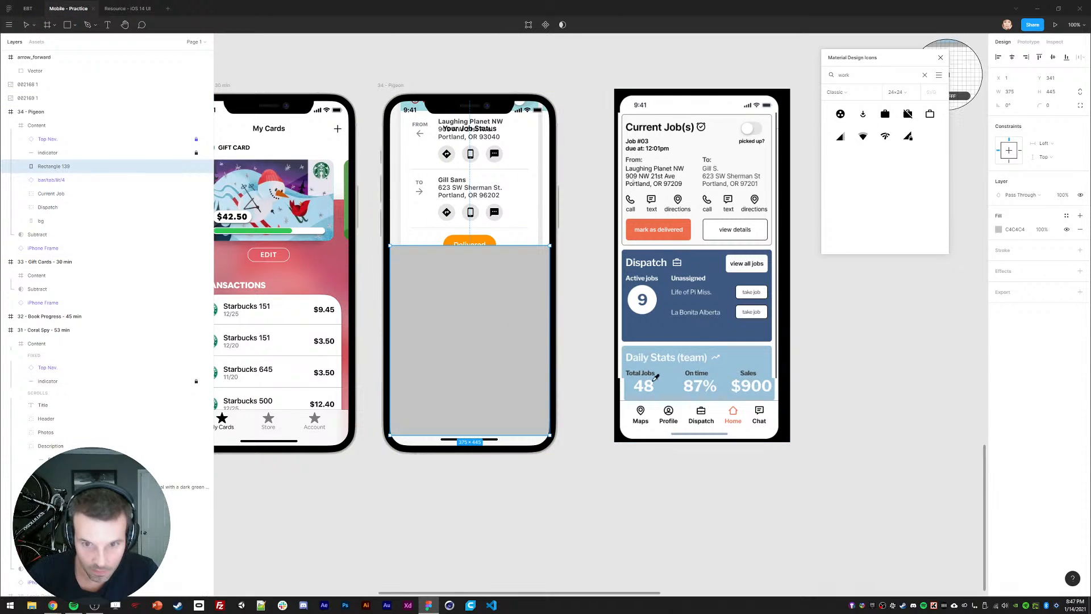
click(642, 335)
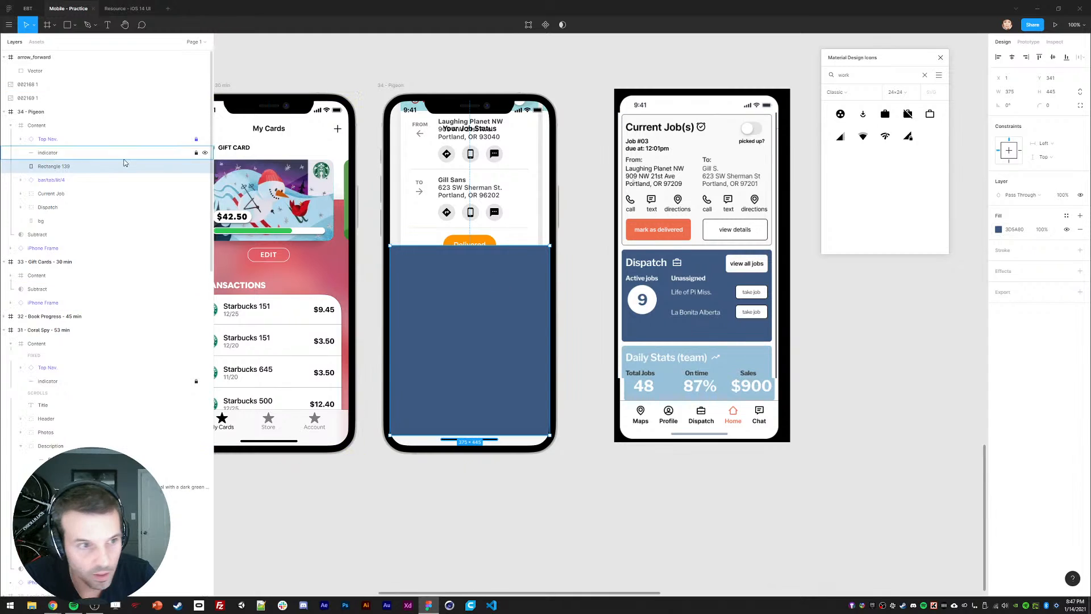
mouse_move(50, 212)
mouse_down()
mouse_move(46, 196)
mouse_move(47, 210)
mouse_up()
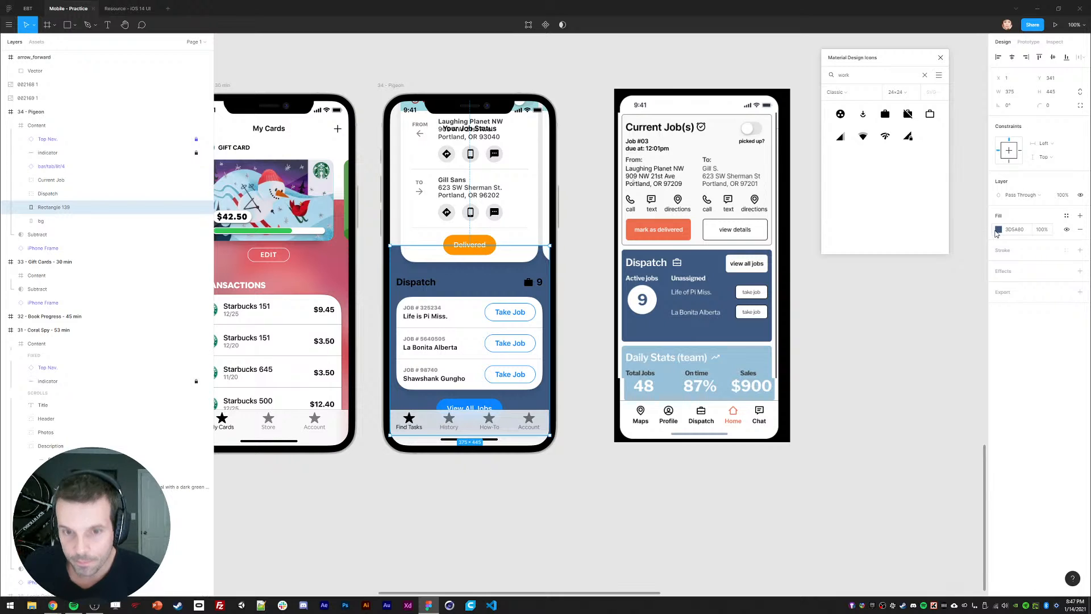
Step: Set the Dispatch background rectangle's fill to pale orange F7D9AC
click(998, 230)
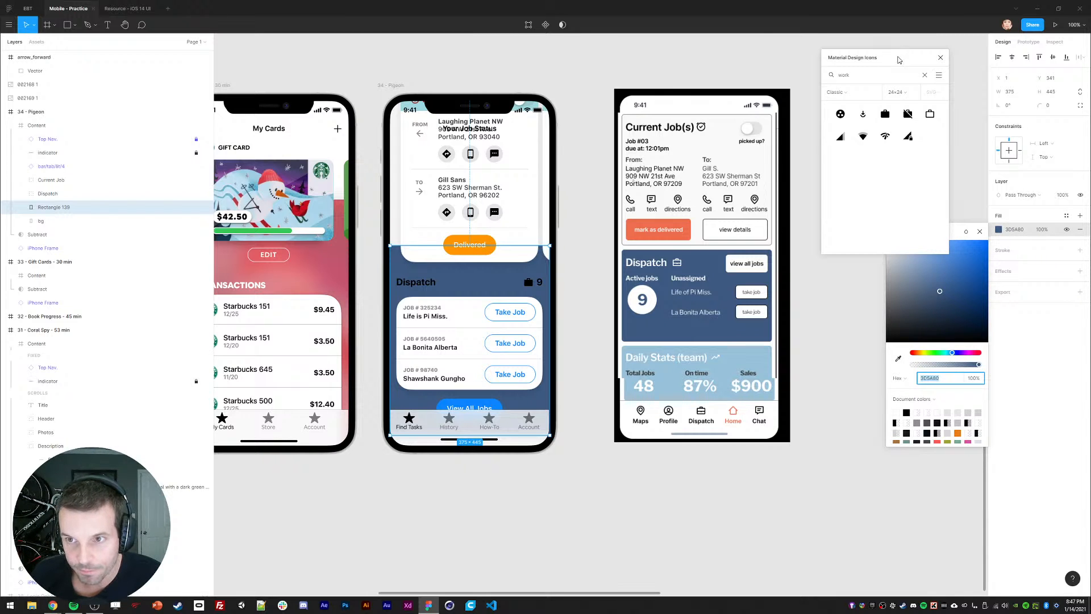
drag(899, 60, 848, 65)
drag(924, 230, 928, 258)
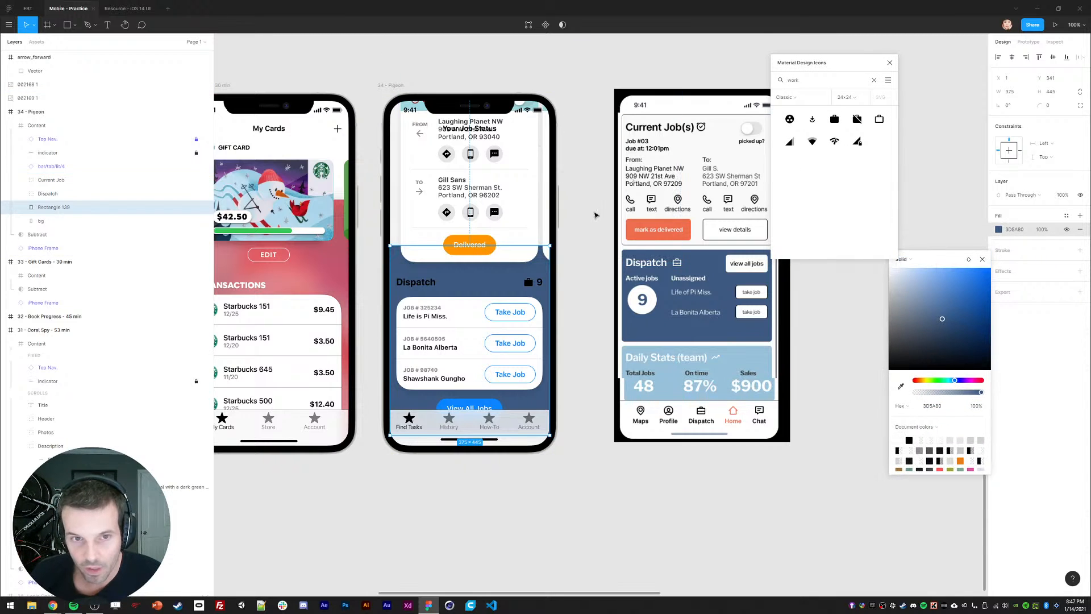
key(i)
click(517, 107)
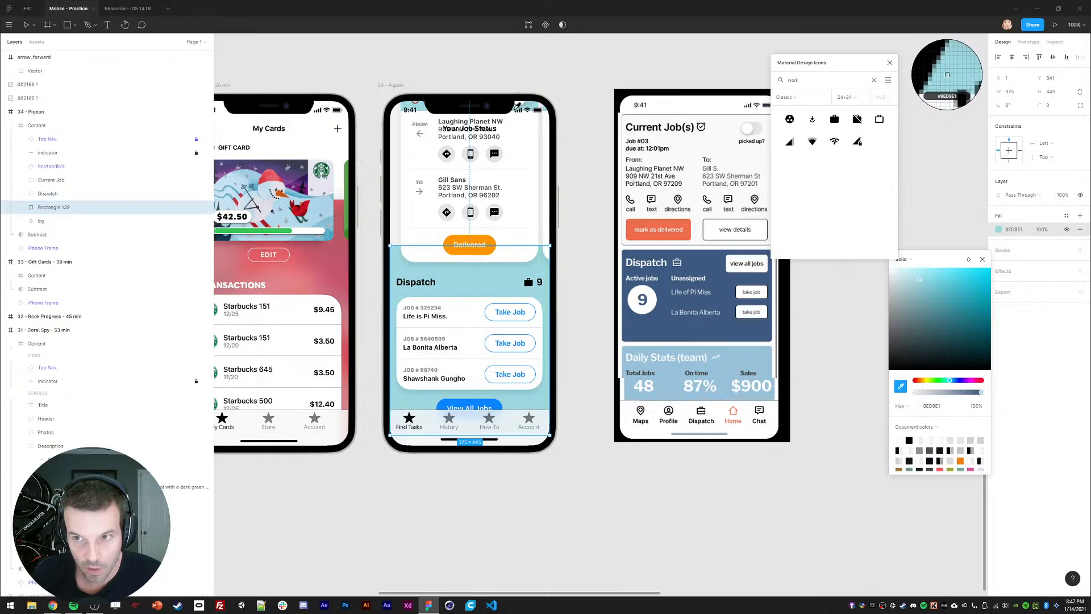
drag(919, 279, 920, 273)
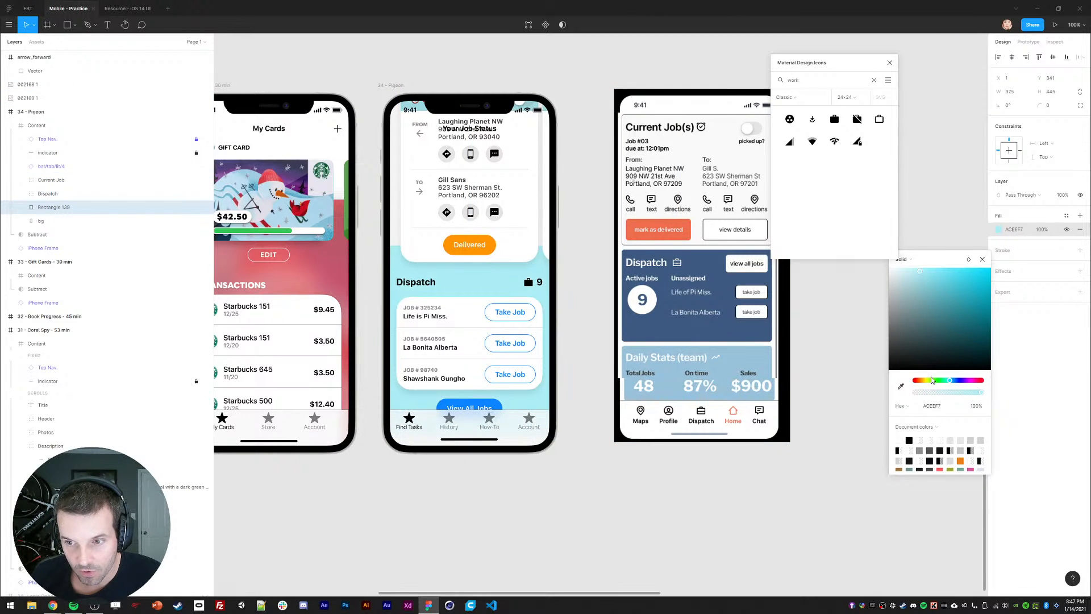
drag(932, 380, 922, 383)
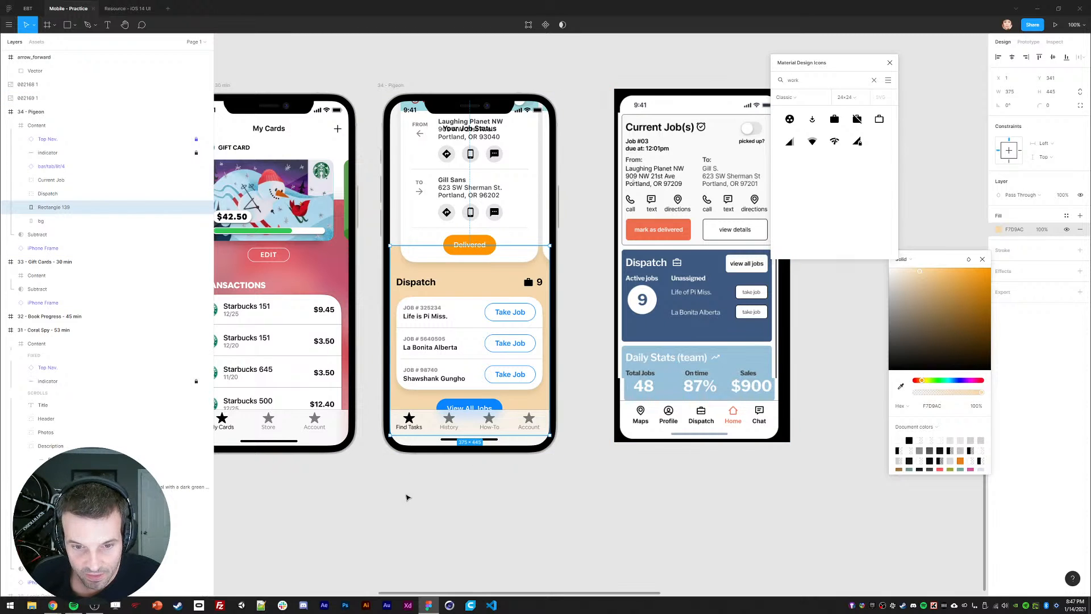
click(470, 532)
ctrl+click(469, 307)
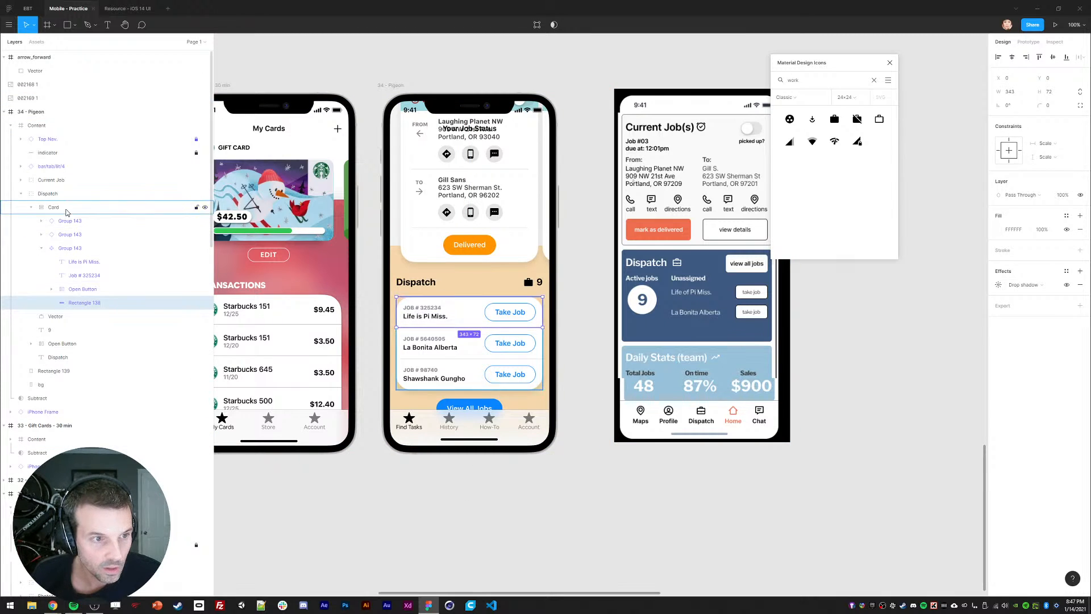
Step: Remove the Dispatch job card's extra drop shadow and set its white fill to 80% opacity
click(66, 211)
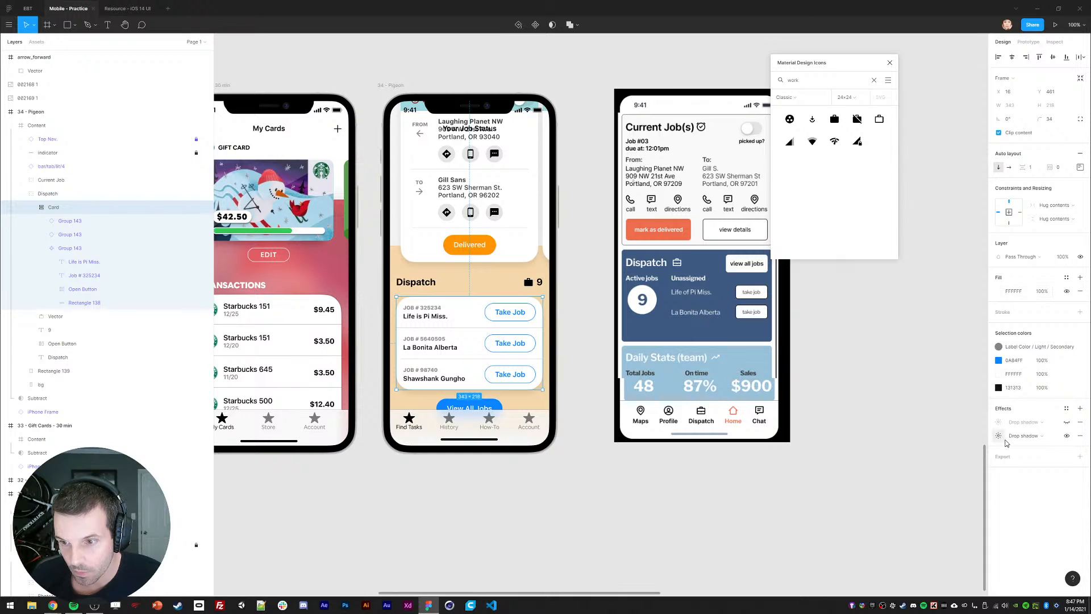
click(1066, 423)
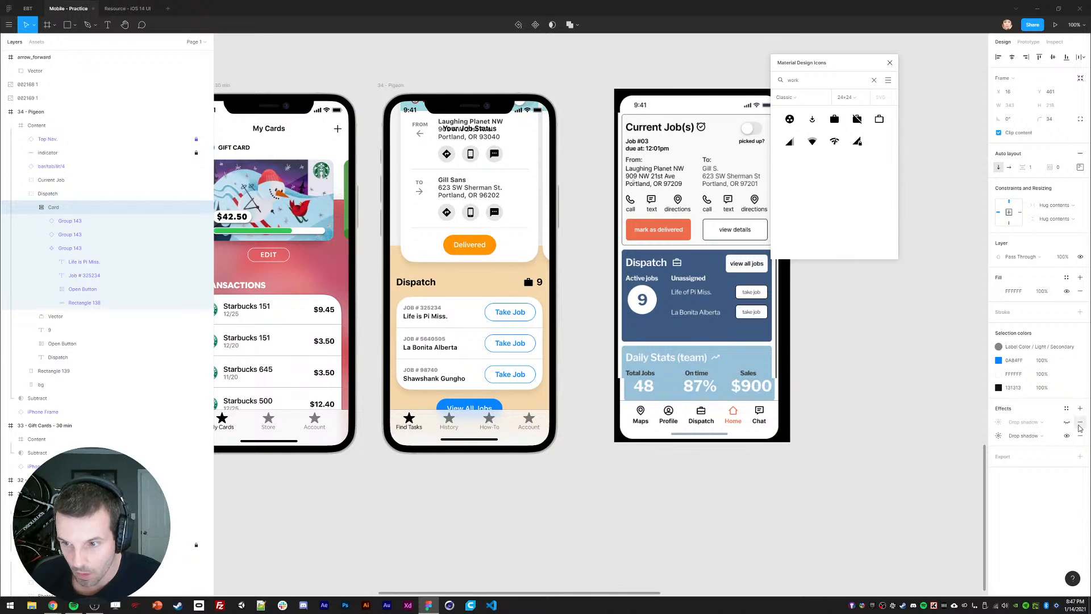
click(1079, 423)
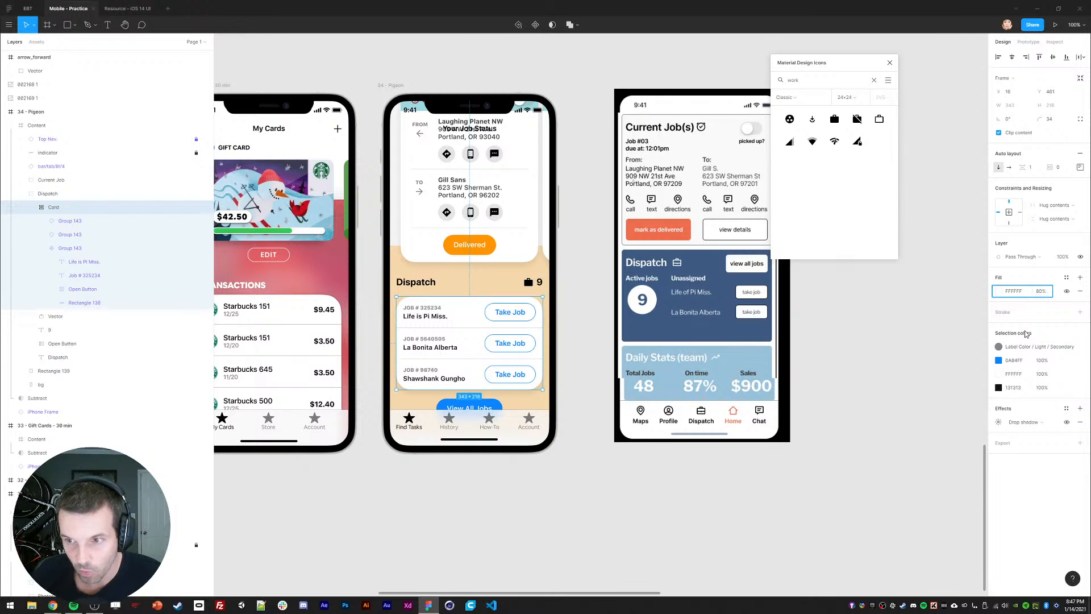
click(475, 494)
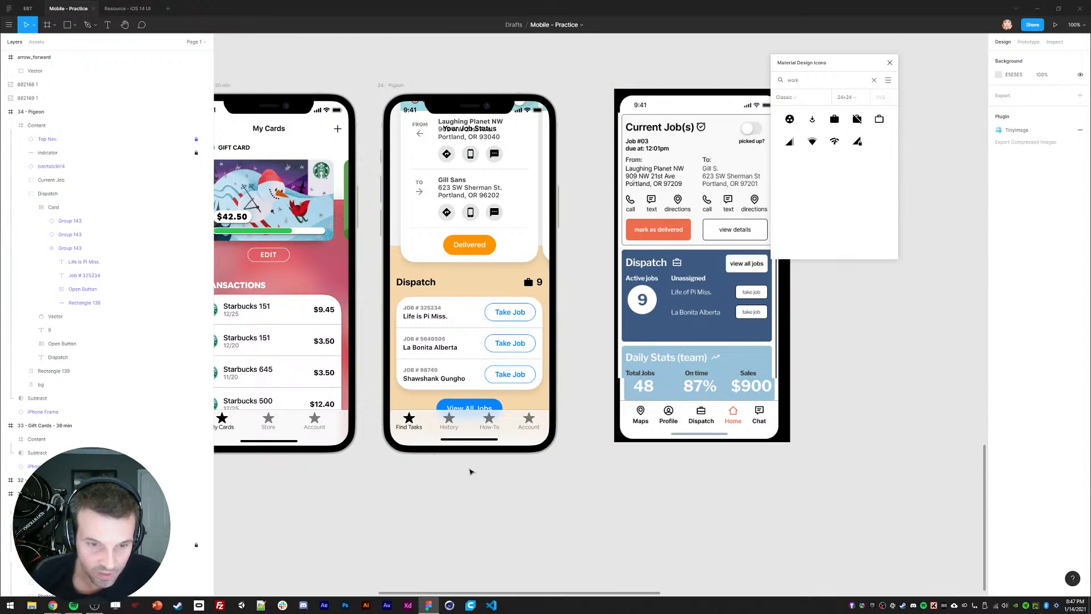
click(425, 338)
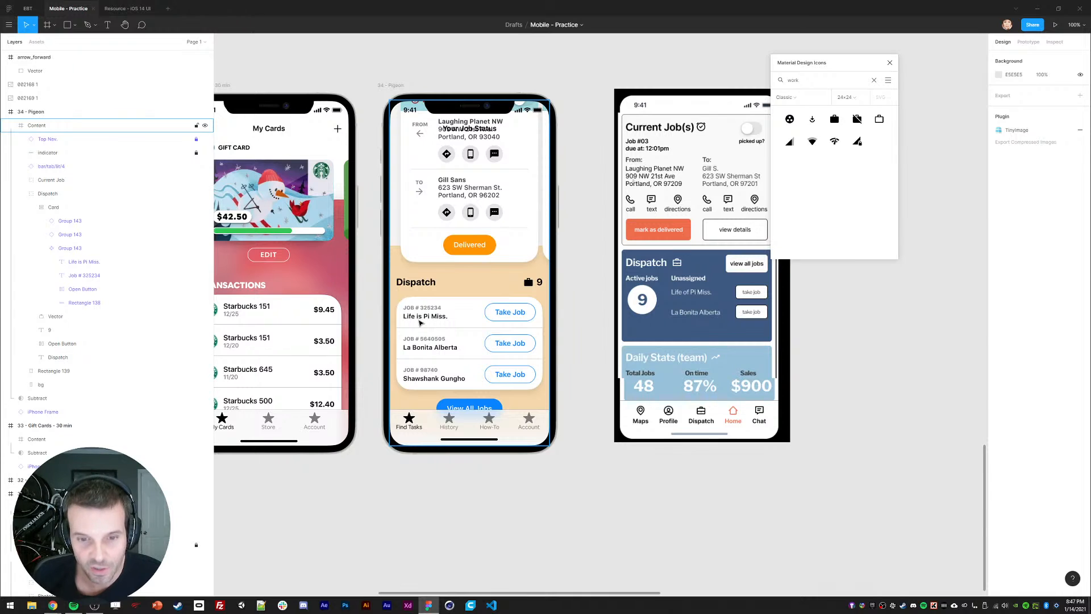
click(471, 306)
click(62, 208)
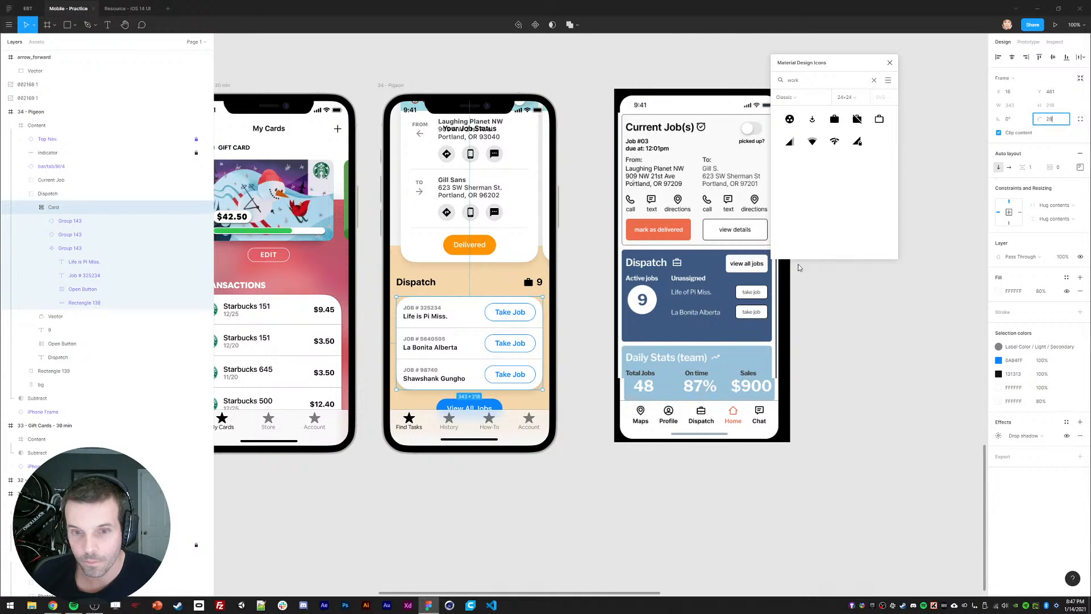
click(473, 512)
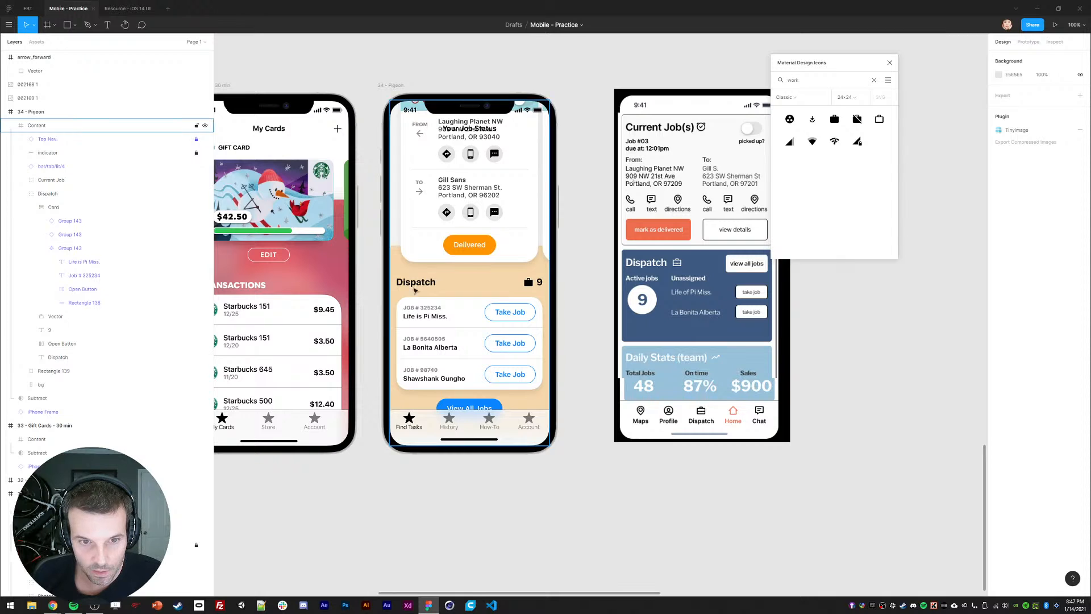
ctrl+click(420, 254)
ctrl+shift+click(547, 246)
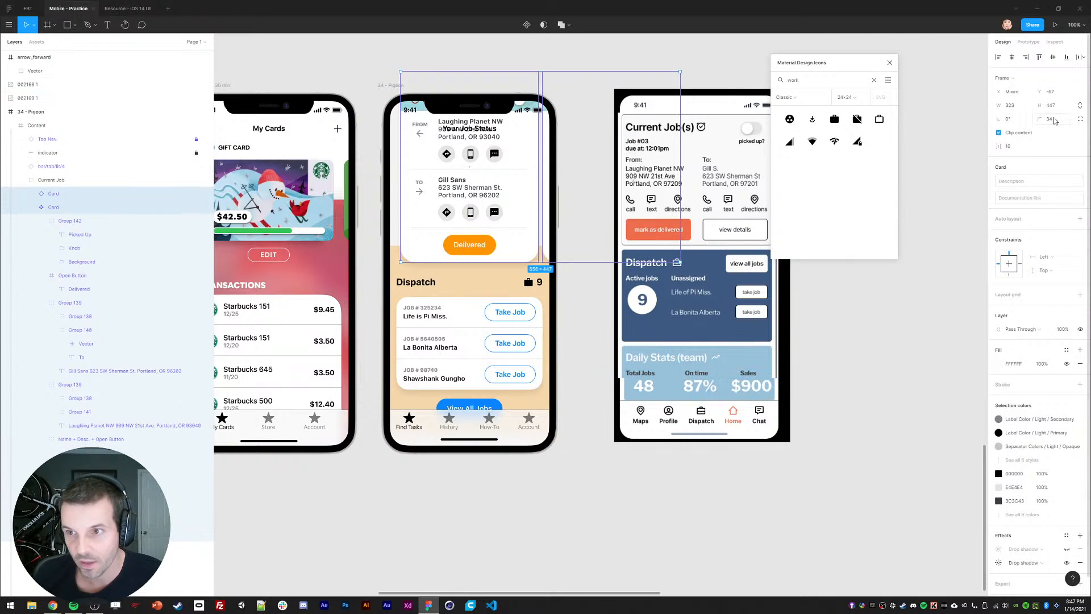
Step: Move the orange background rectangle (Rectangle 139) into the Dispatch group
click(653, 495)
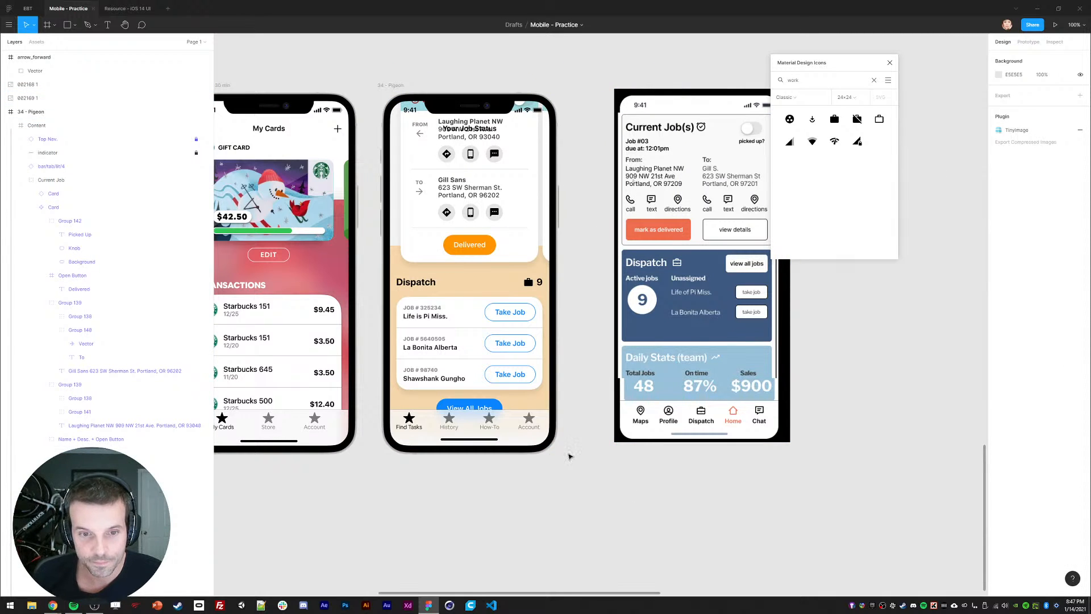
click(499, 391)
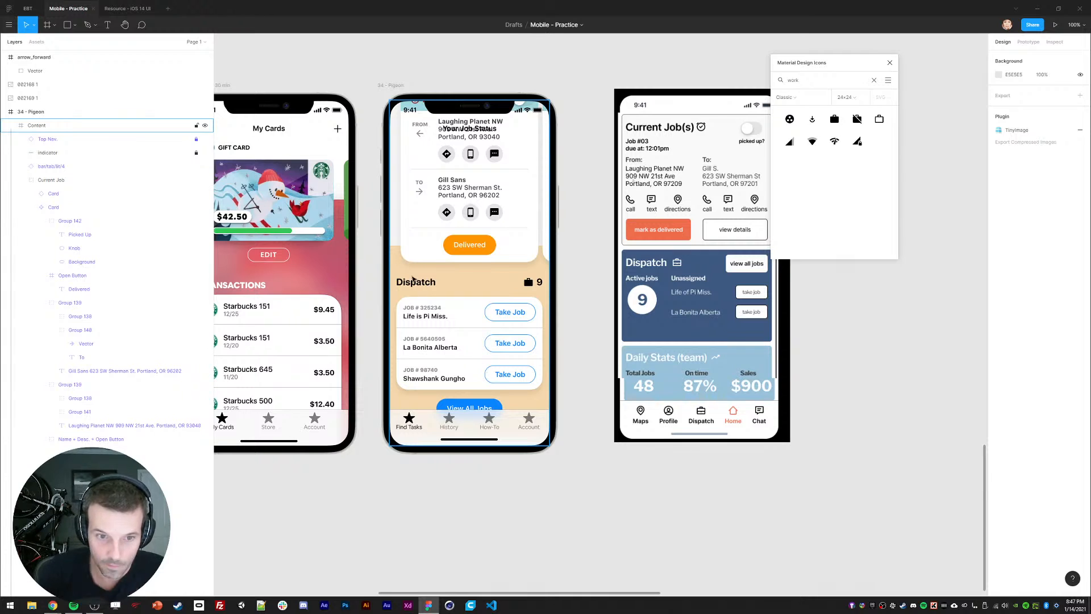
ctrl+click(412, 283)
key(shift+Right)
ctrl+click(529, 283)
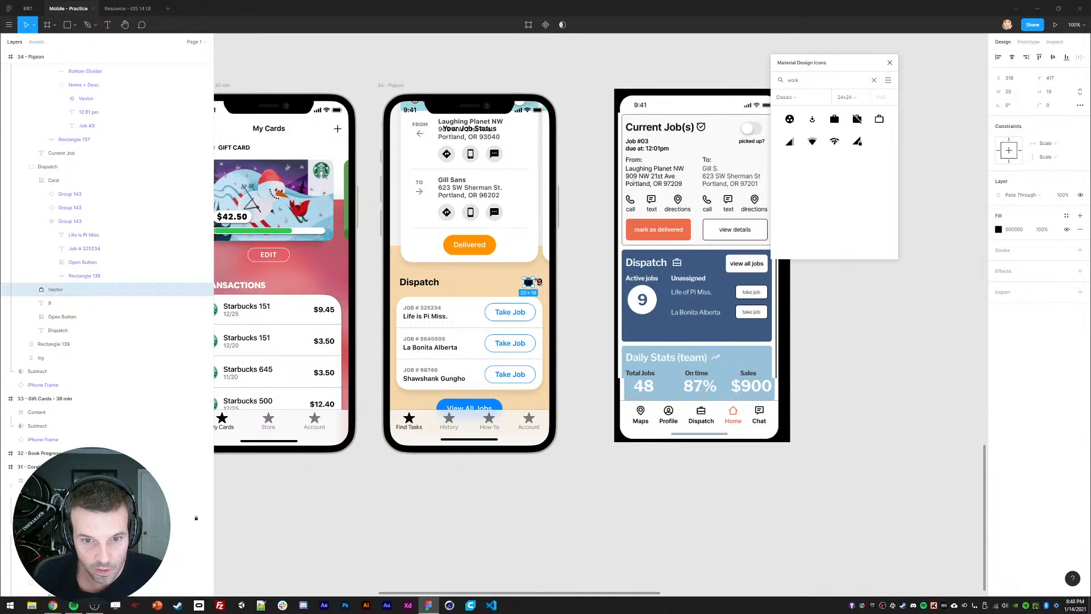
shift+click(199, 303)
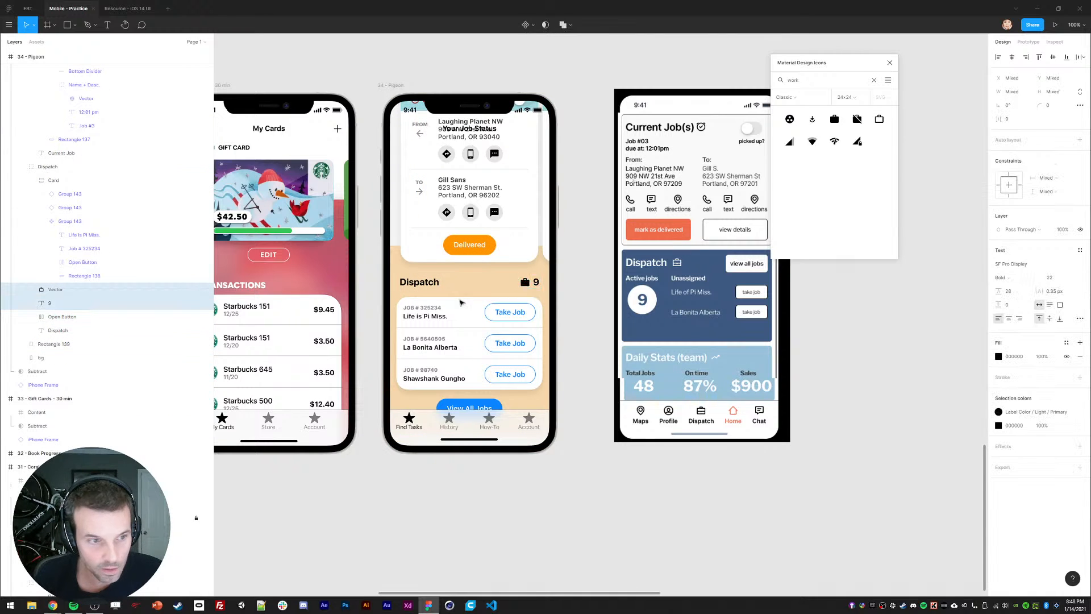
click(41, 221)
click(469, 526)
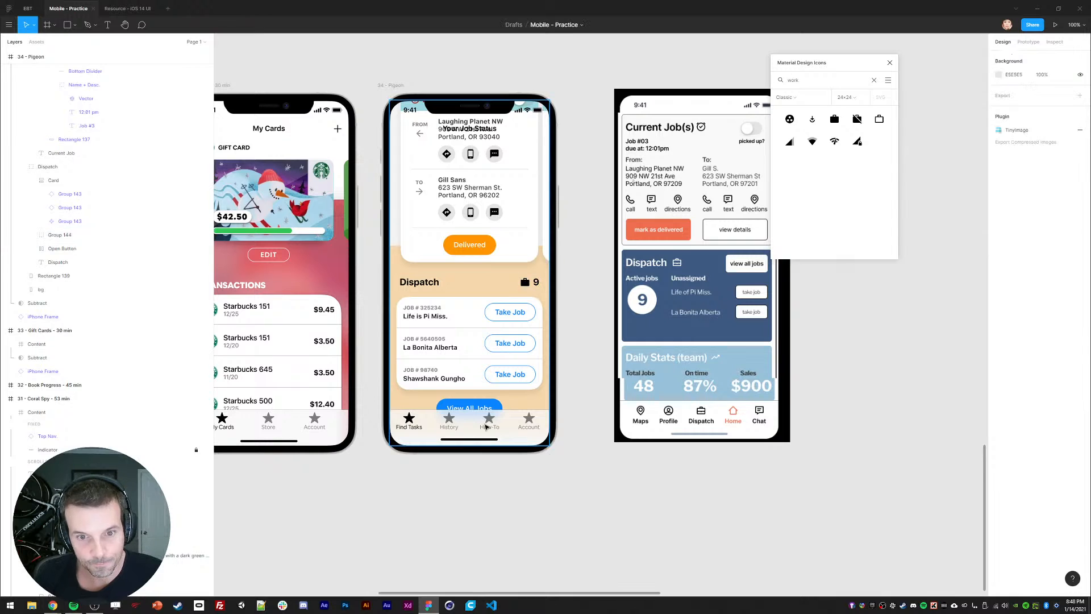
click(430, 342)
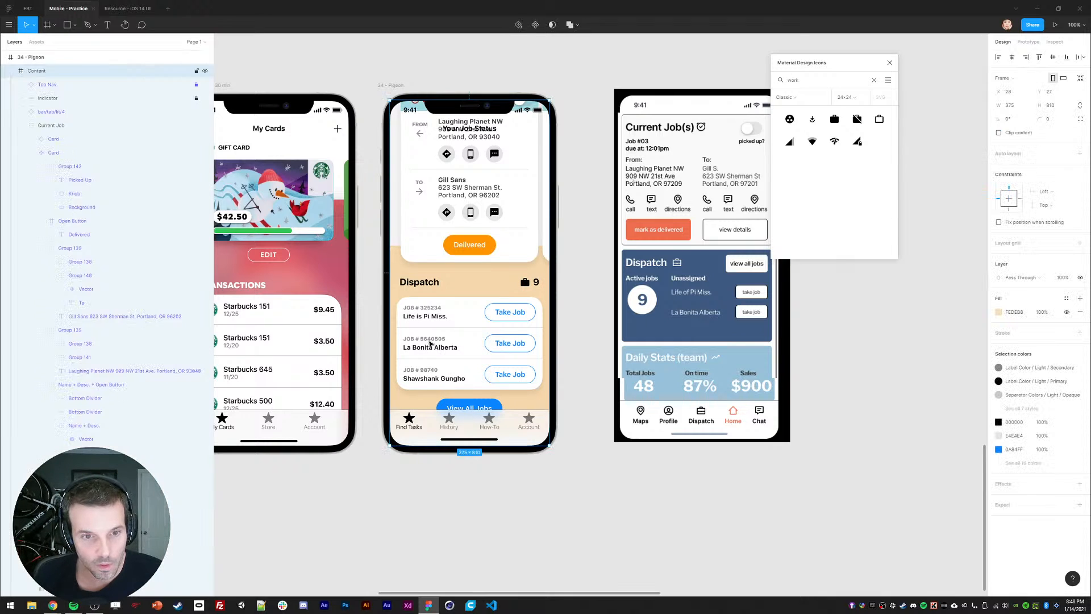
ctrl+click(445, 274)
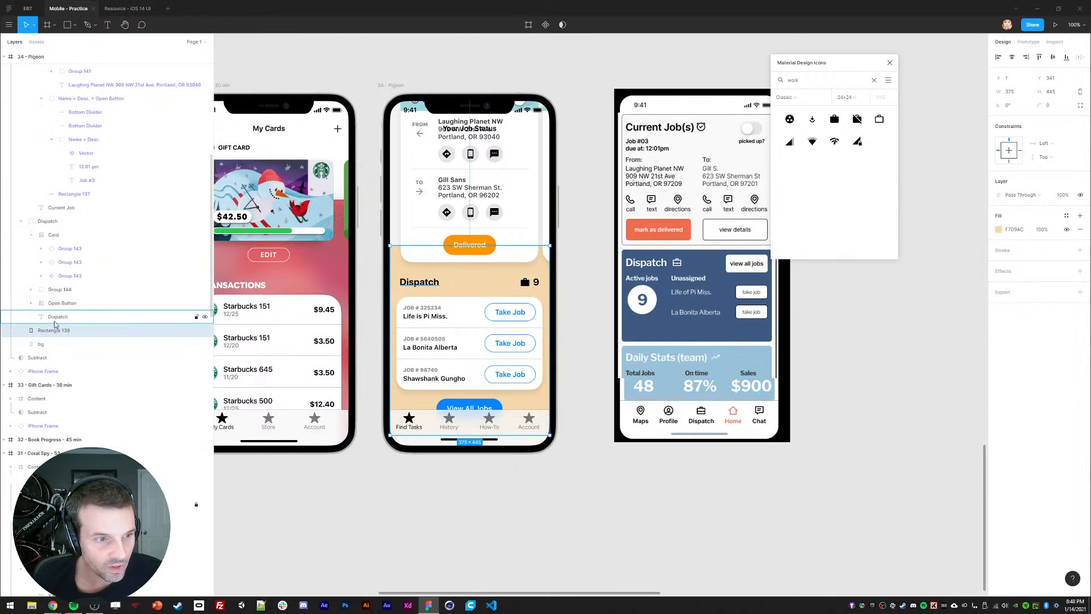
drag(60, 329, 62, 324)
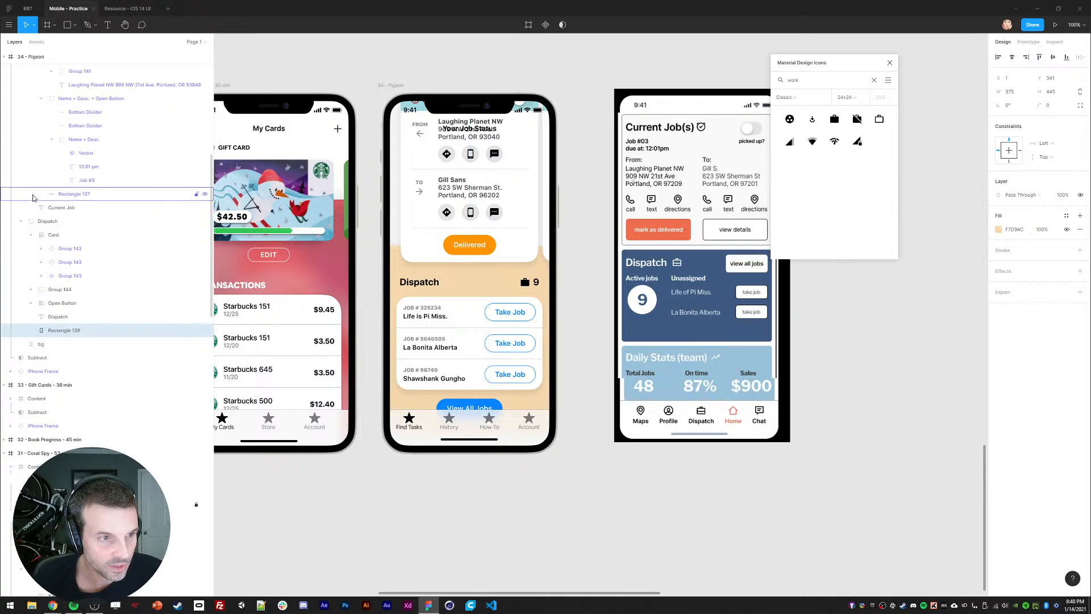
click(21, 221)
Step: Move the Current Job and Dispatch sections up the Pigeon screen together
scroll(50, 254, up, 6)
click(51, 179)
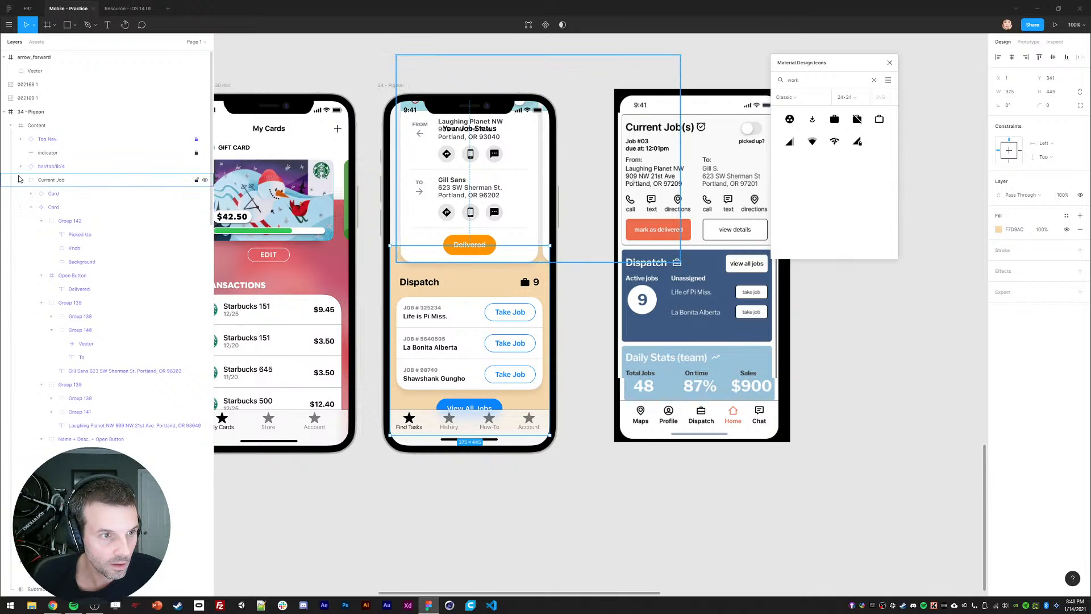
click(21, 179)
shift+click(49, 194)
drag(447, 377, 432, 260)
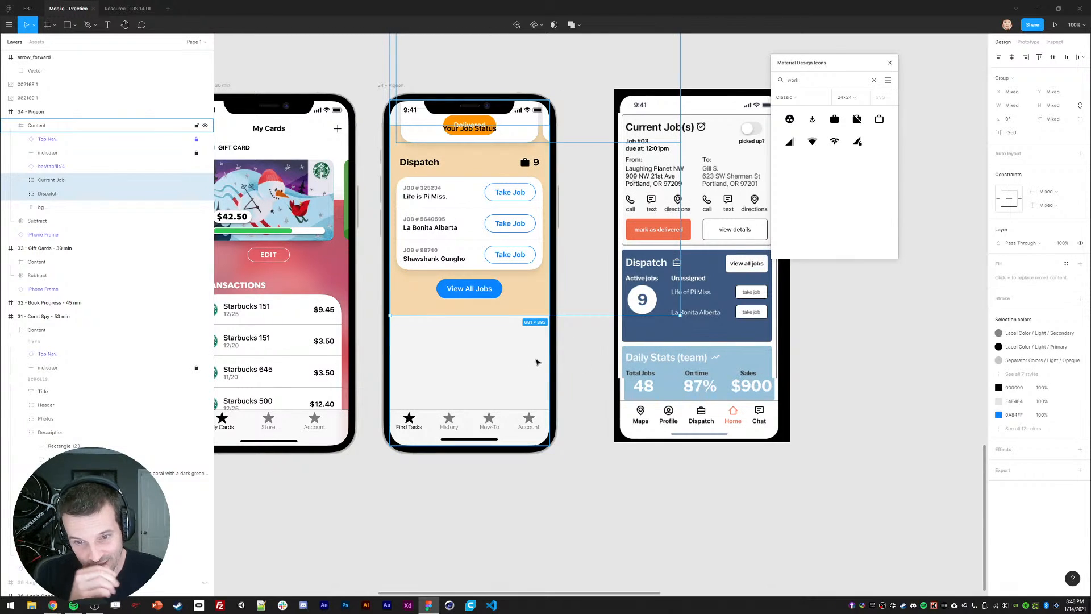
click(577, 364)
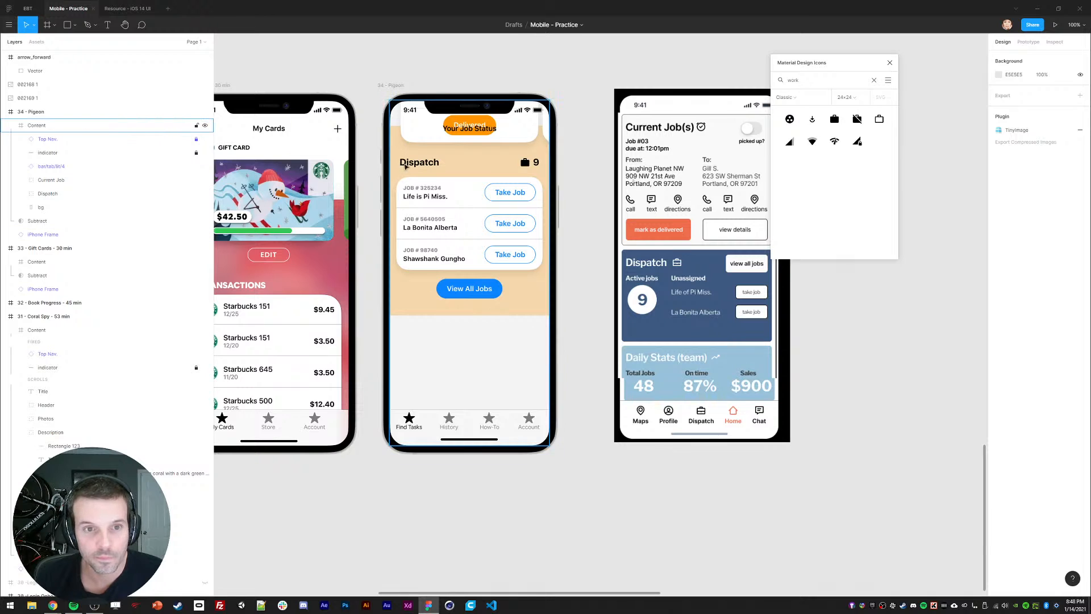
Step: Duplicate the Dispatch section with Ctrl+D and place the copy below the original
click(48, 193)
key(ctrl+d)
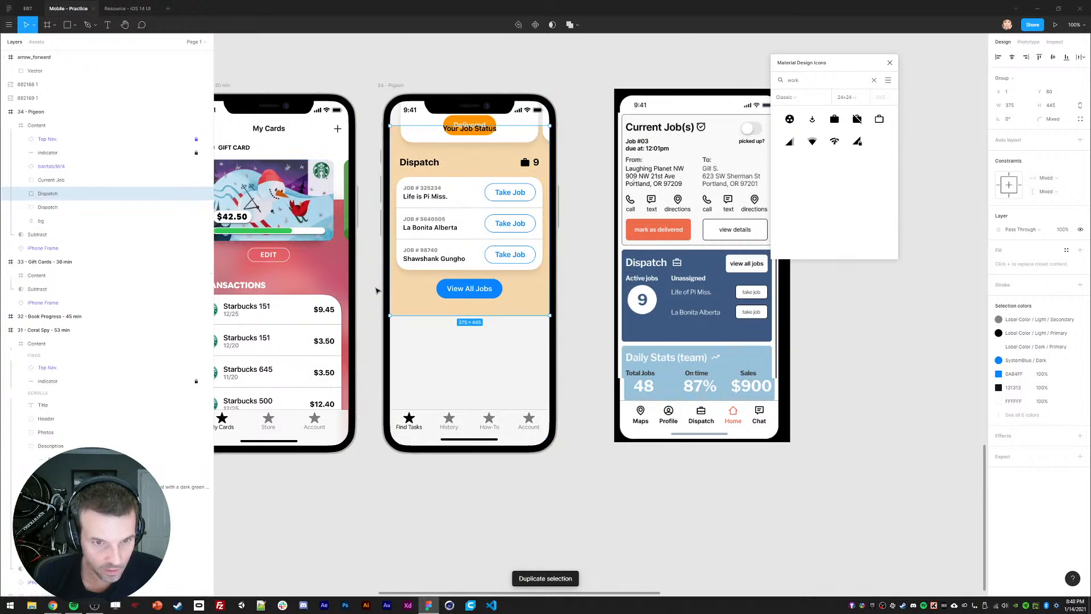
drag(424, 295, 425, 414)
drag(414, 265, 411, 325)
Step: Retitle the copied section's heading 'Daily Team Stats'
scroll(411, 325, down, 1)
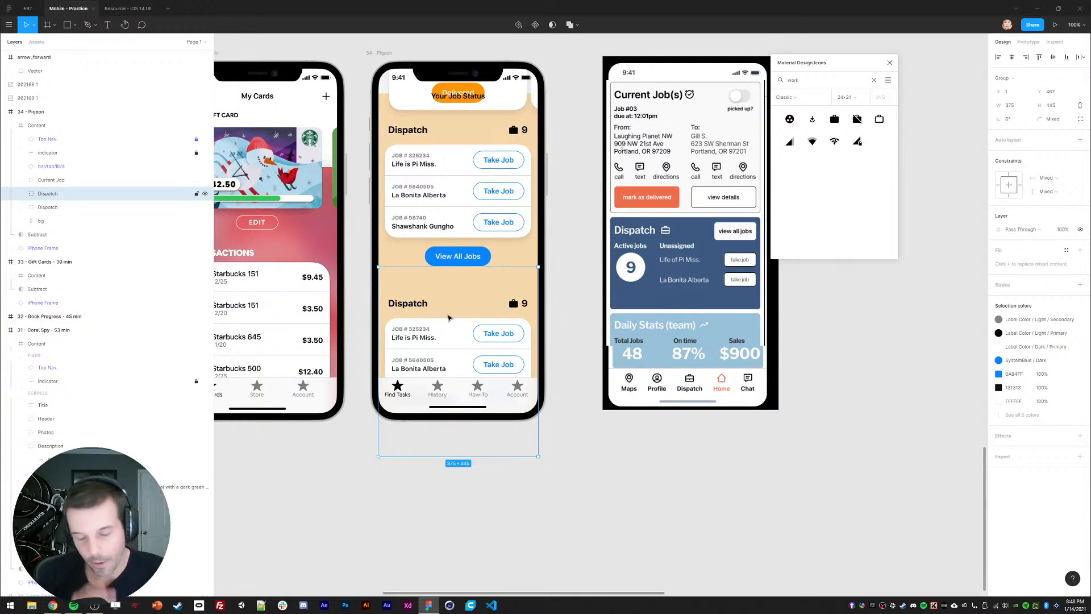
click(555, 333)
ctrl+click(477, 287)
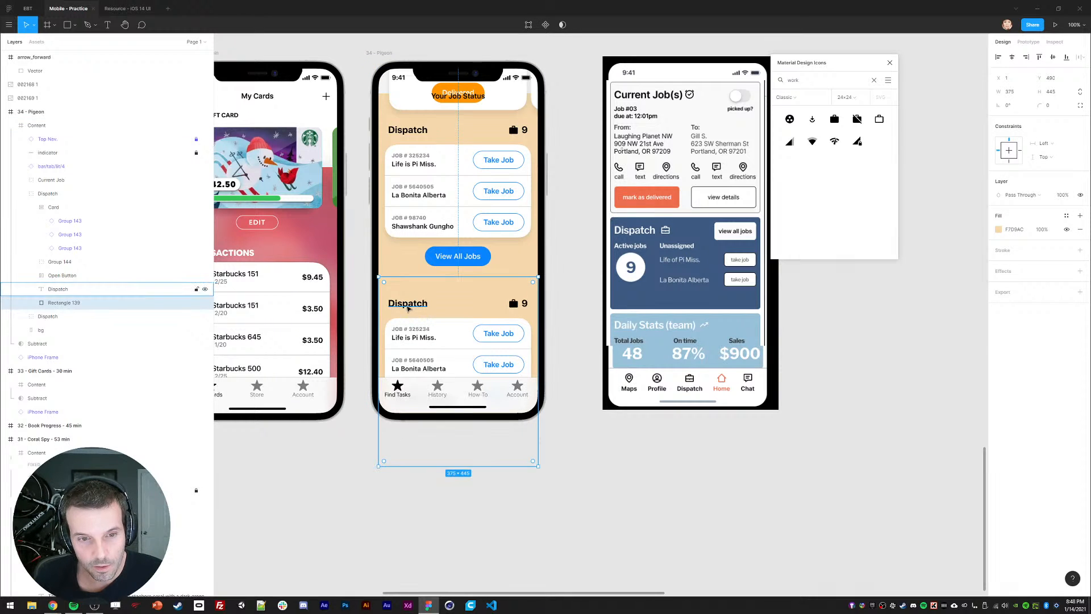
click(413, 305)
key(Return)
text(Daily)
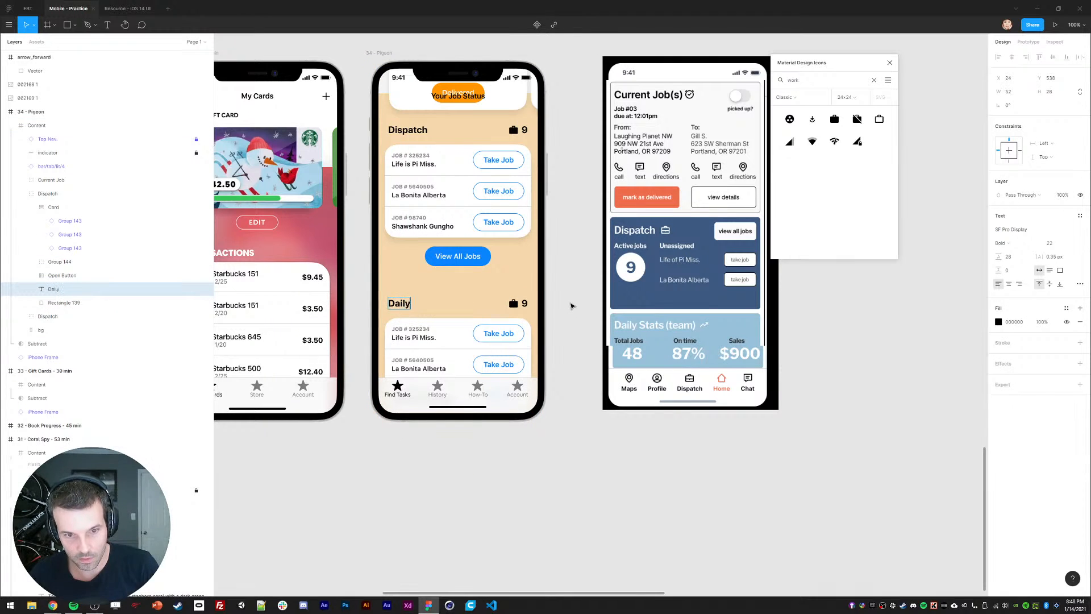
text( Stats)
key(BackSpace)
key(BackSpace)
key(BackSpace)
key(BackSpace)
key(BackSpace)
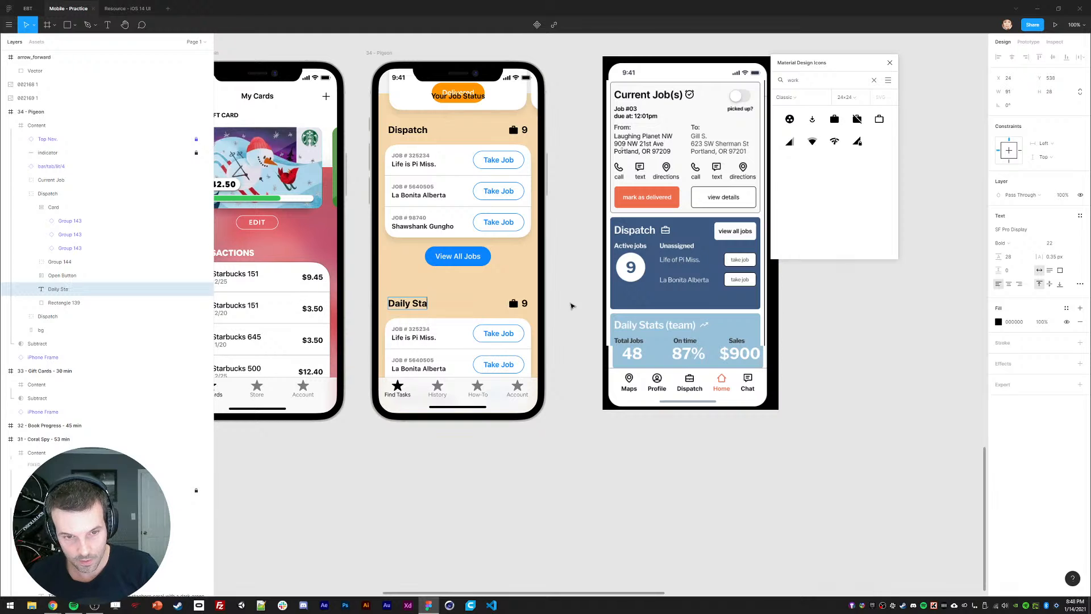
text(Team Stats)
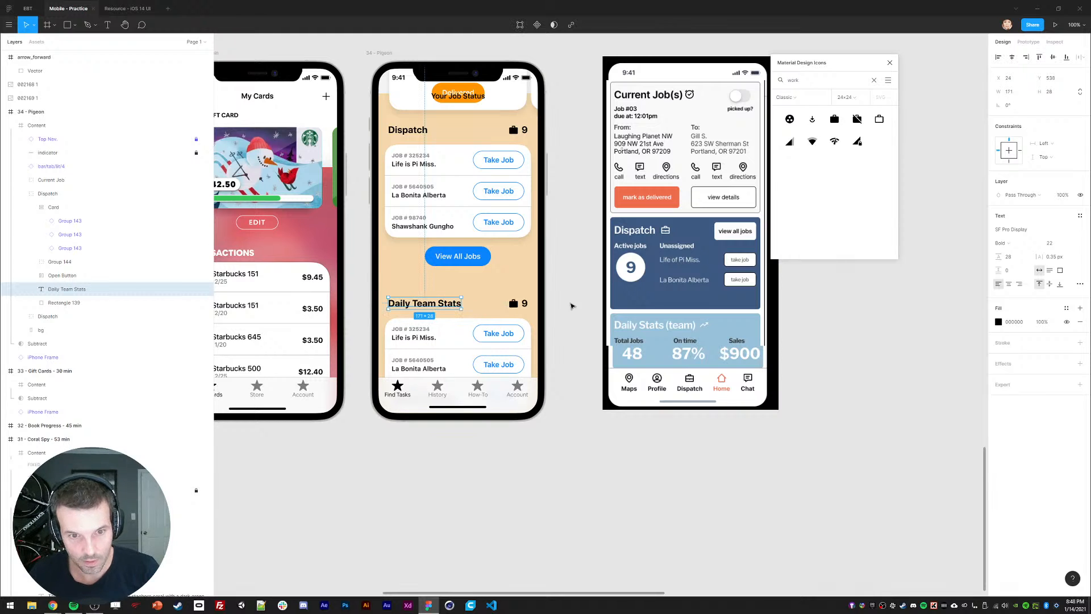
click(571, 305)
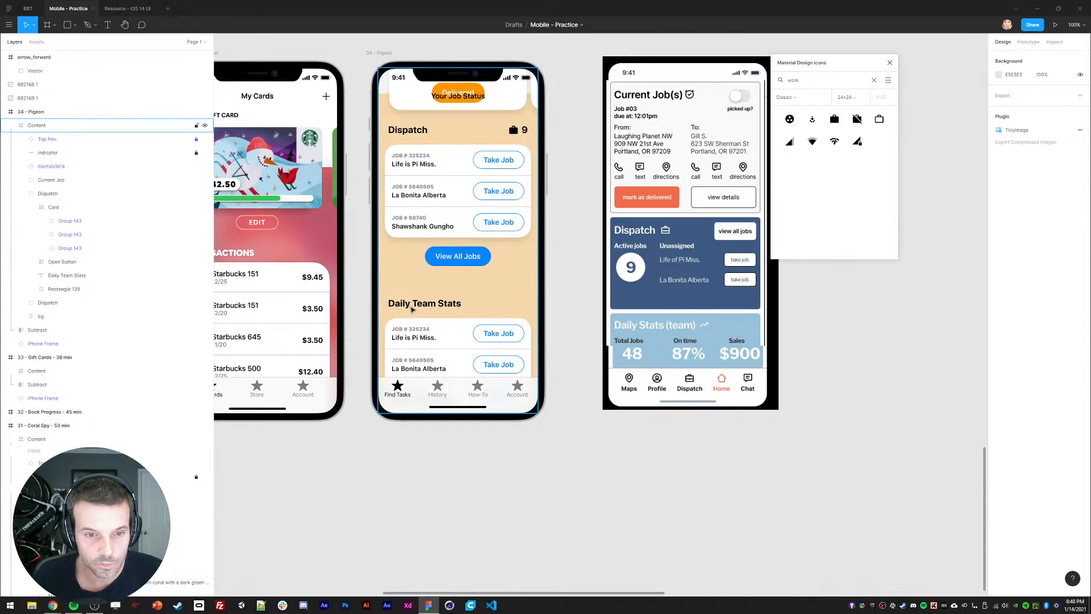
Step: Change the copied section's background fill from orange to light green C2F8D7
double_click(410, 306)
double_click(410, 306)
click(492, 297)
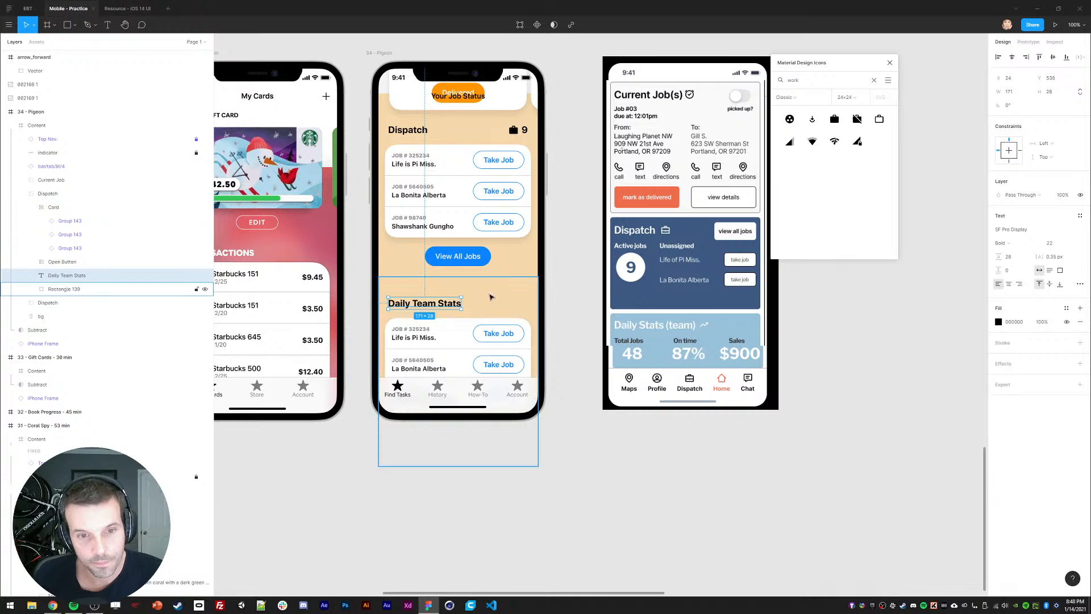
click(998, 229)
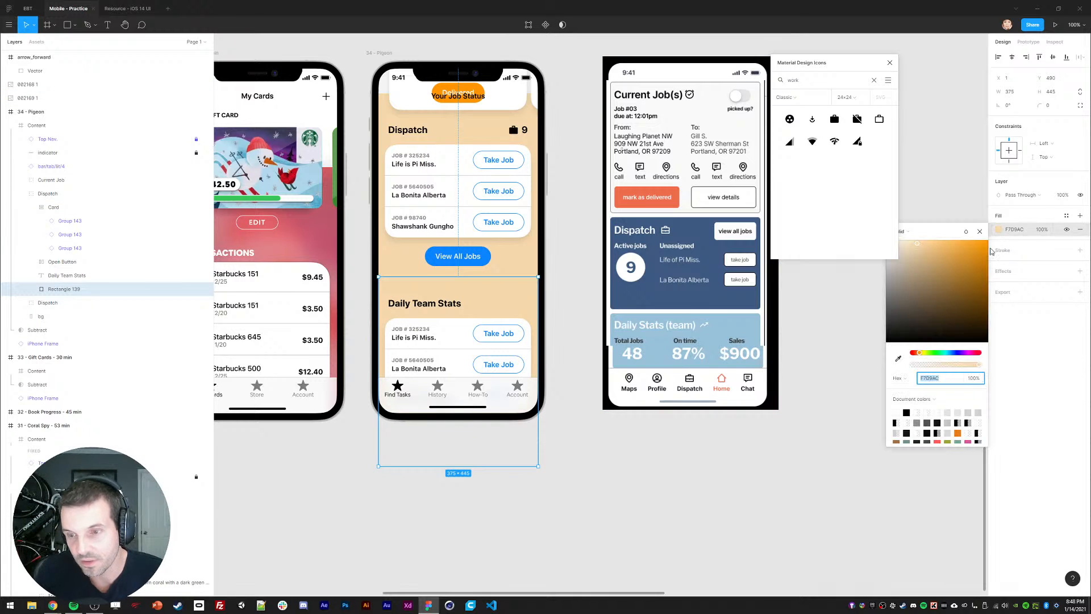
click(940, 353)
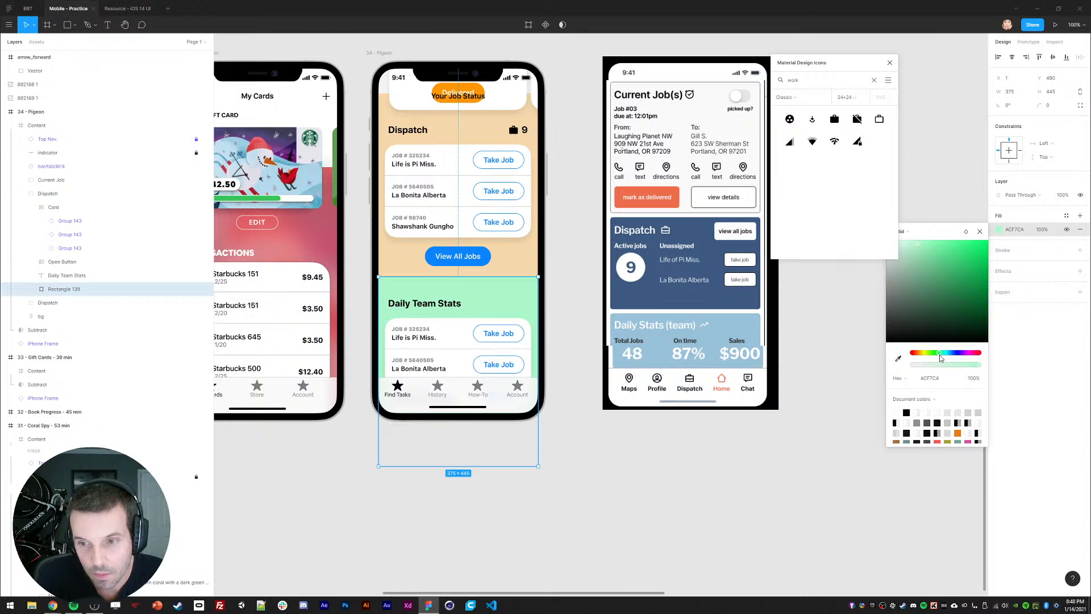
click(908, 232)
click(939, 224)
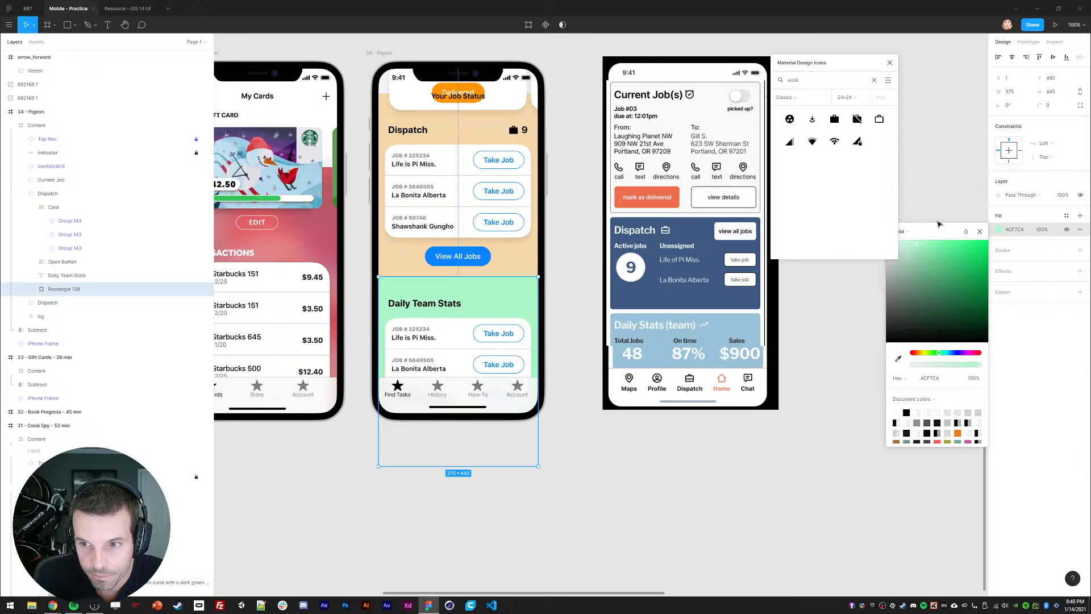
click(890, 63)
click(909, 249)
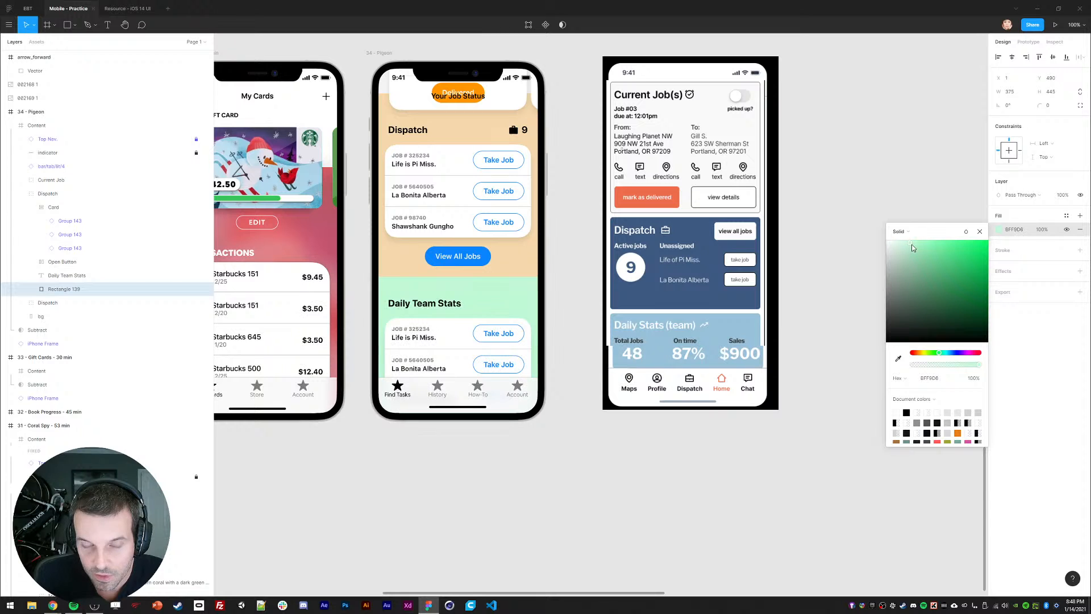
click(979, 231)
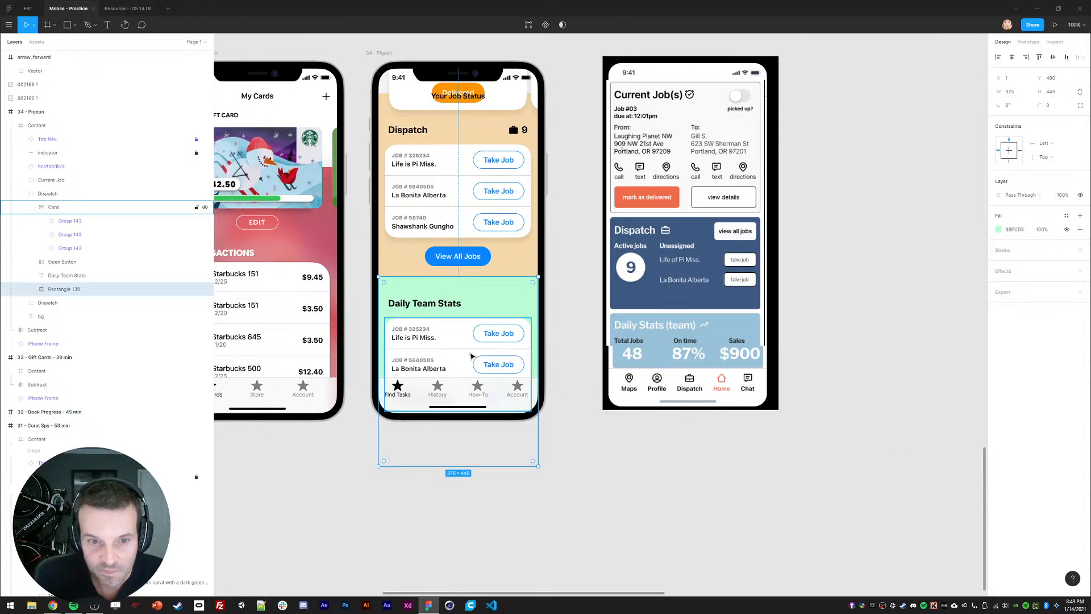
click(385, 495)
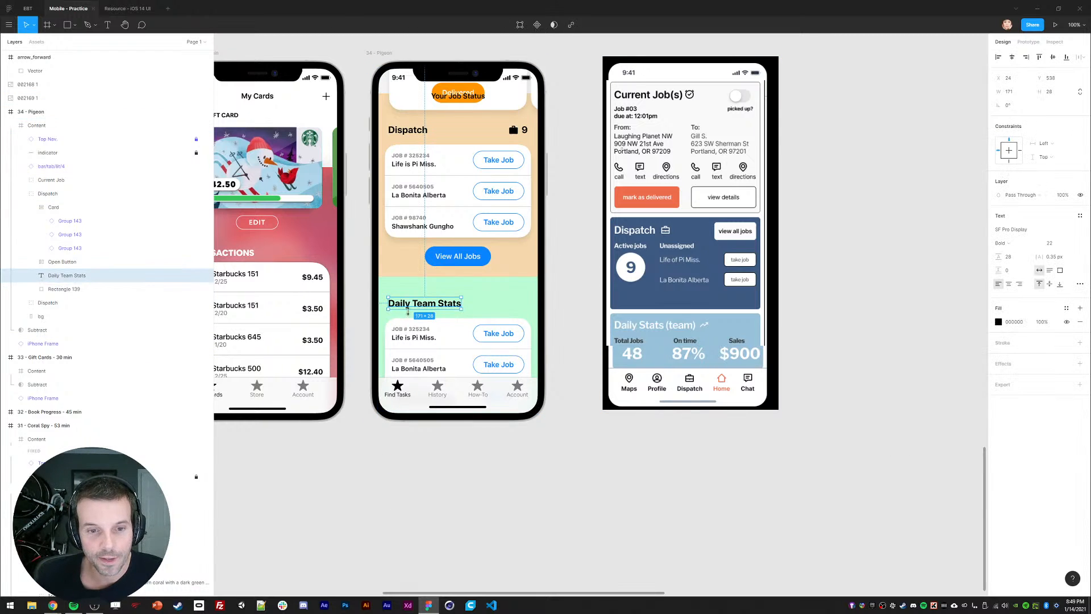
Step: Delete the three copied job cards from the new section's card
click(492, 335)
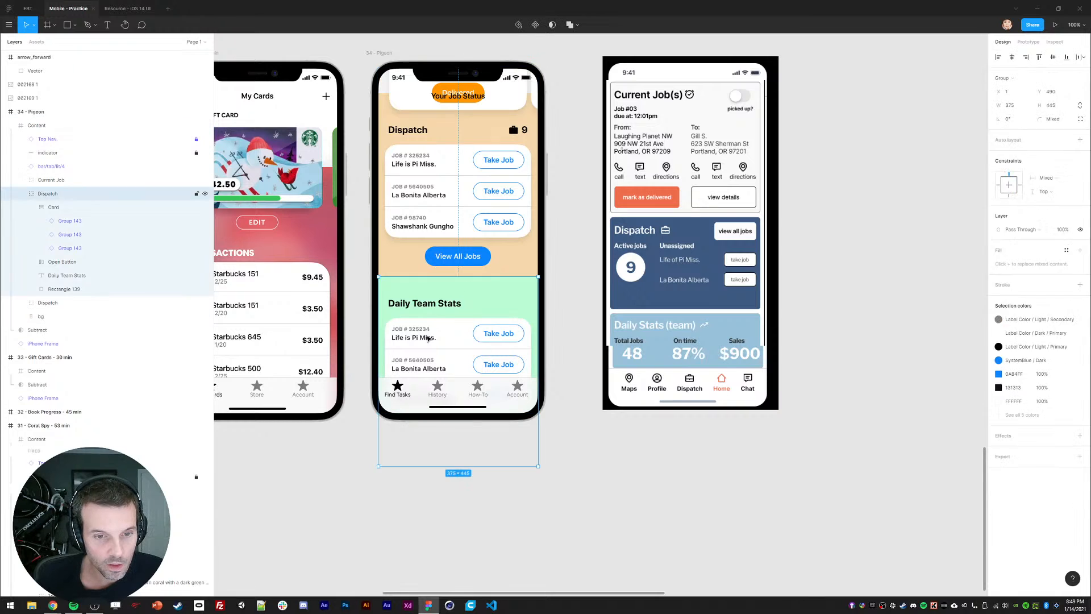
key(Delete)
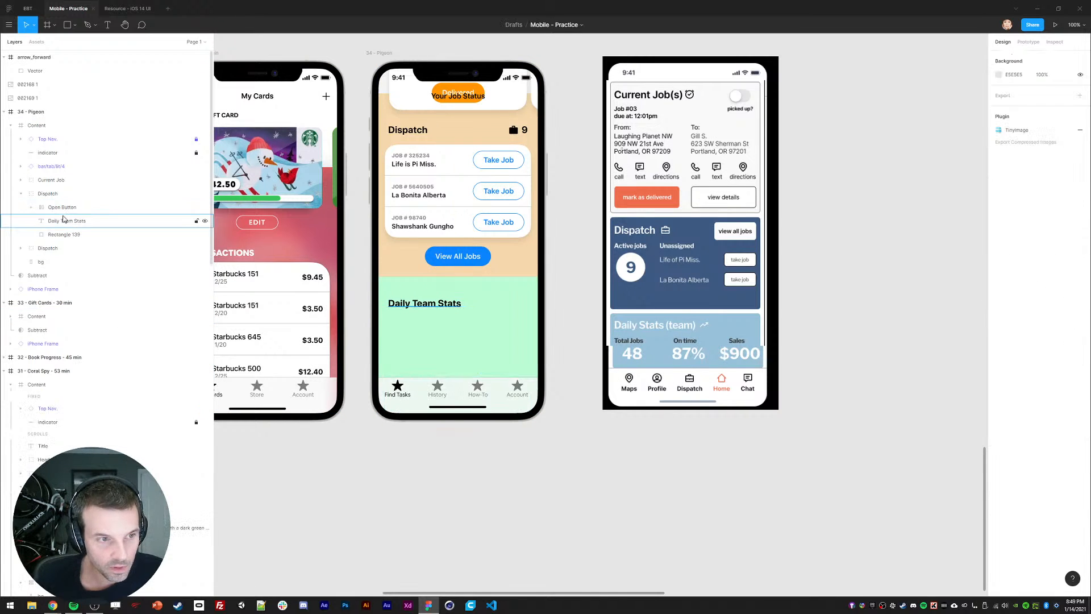
key(ctrl+z)
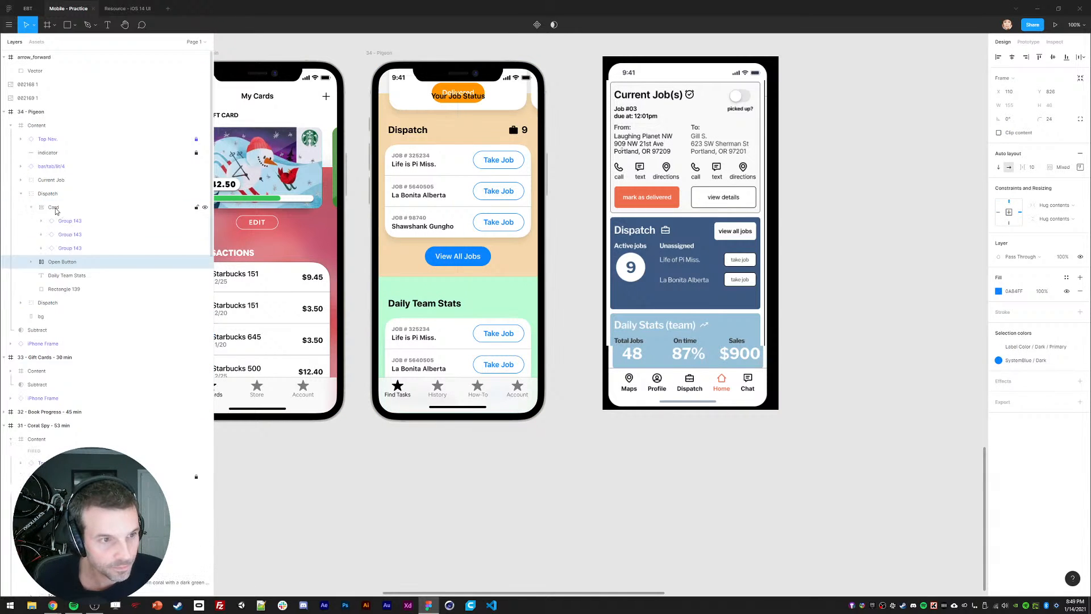
click(1080, 153)
click(92, 222)
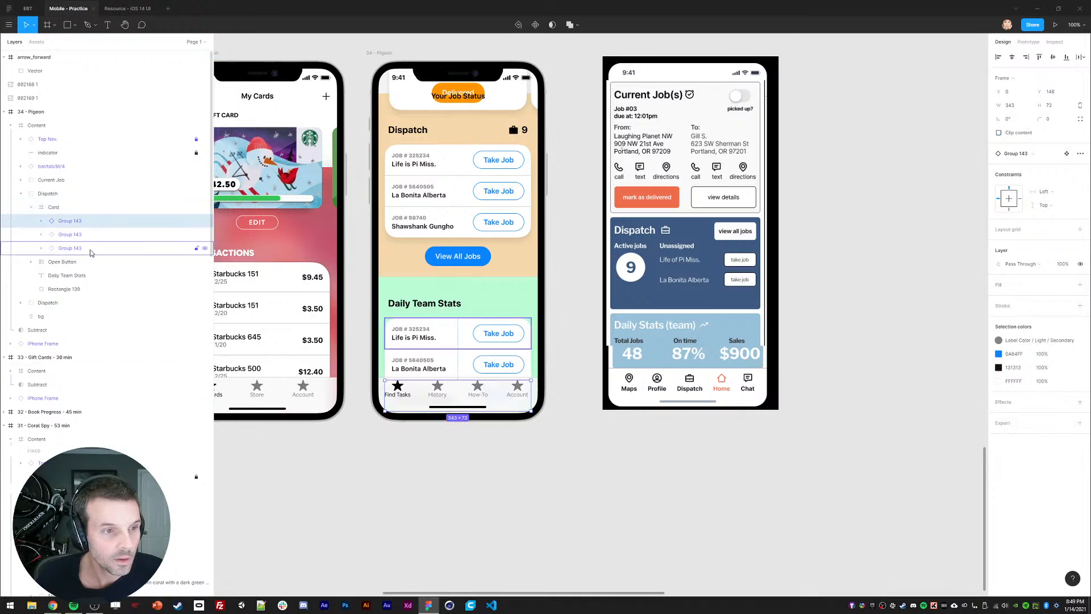
shift+click(92, 248)
key(Delete)
Step: Rename the copied Dispatch group 'Daily team Stats'
click(35, 193)
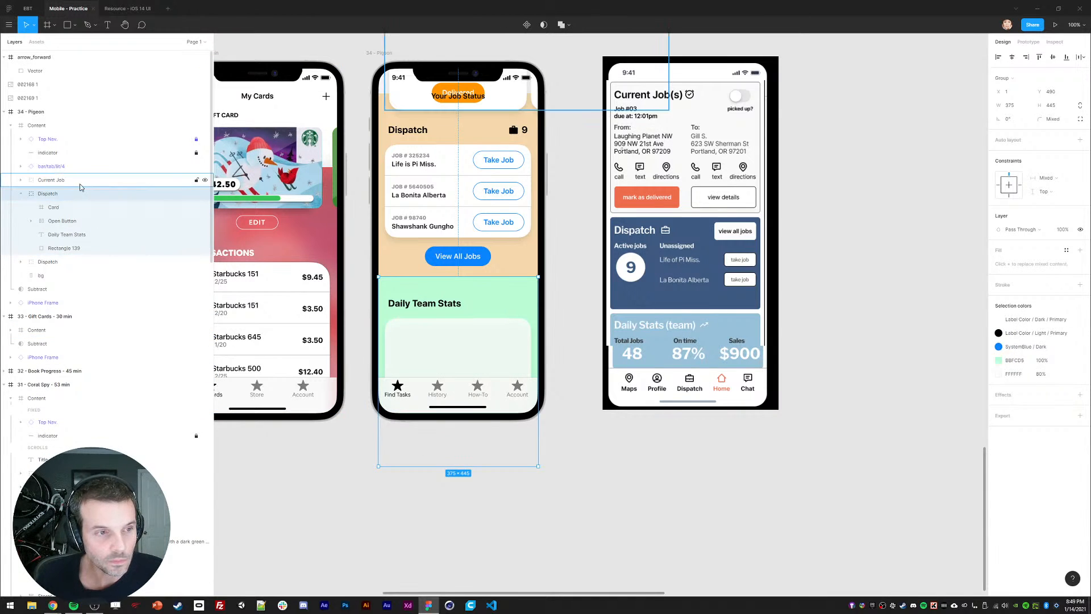
click(22, 194)
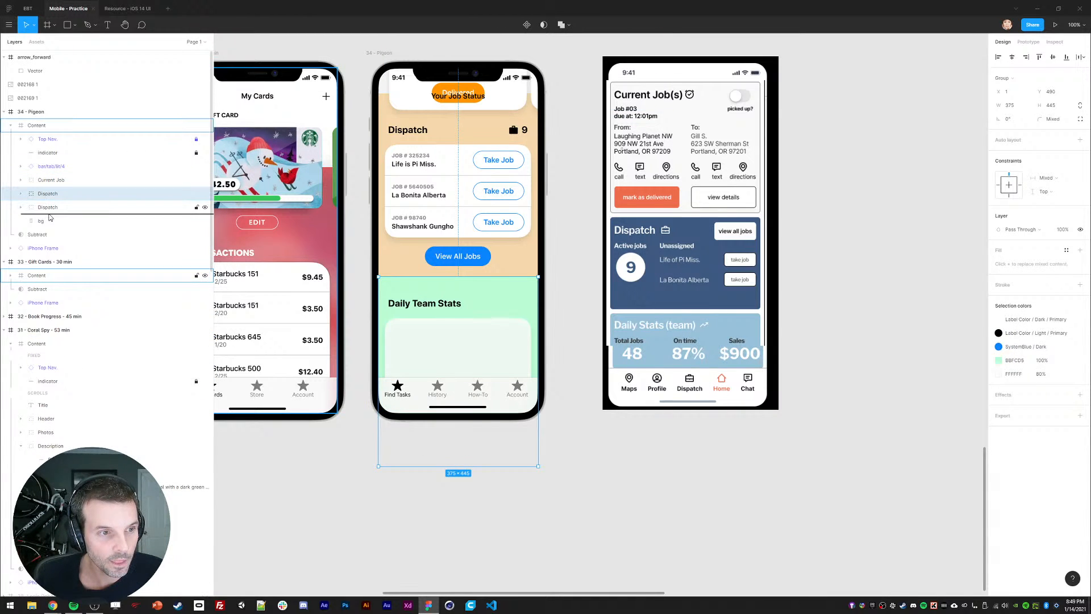
click(48, 208)
double_click(48, 207)
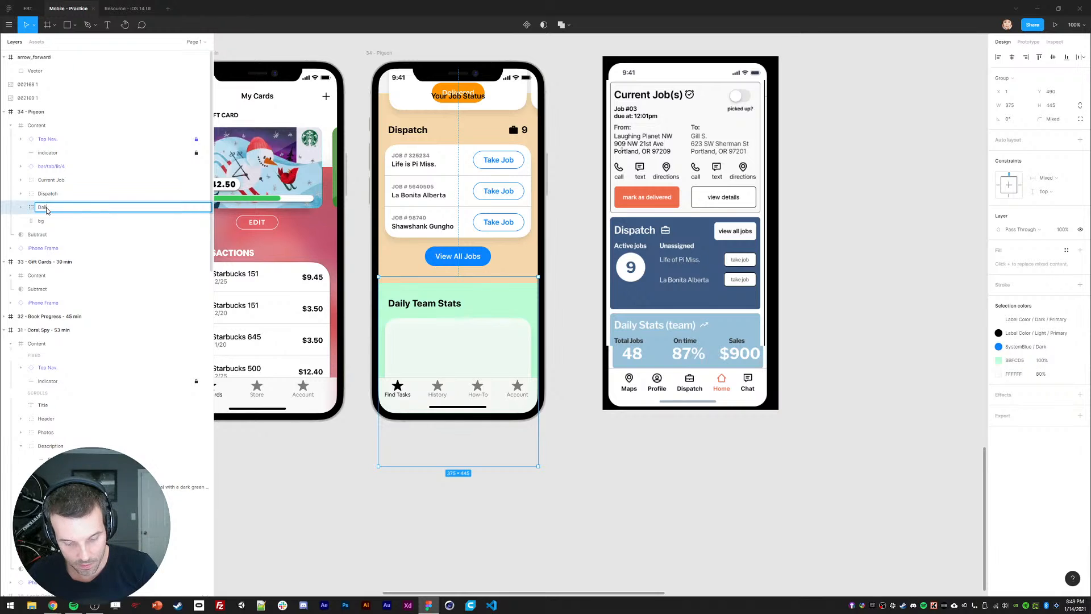
text(Daily team Stats)
key(Return)
Step: Move the three sections up about 166 px and delete the extra View All Jobs button
shift+click(47, 193)
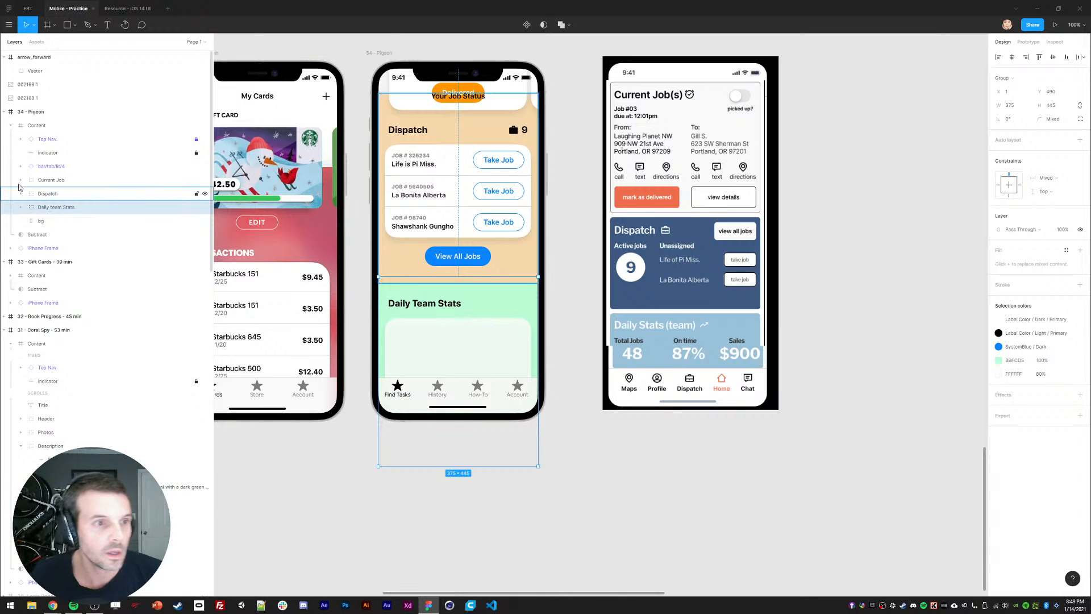
shift+click(51, 180)
drag(445, 348, 429, 253)
click(489, 428)
ctrl+click(457, 334)
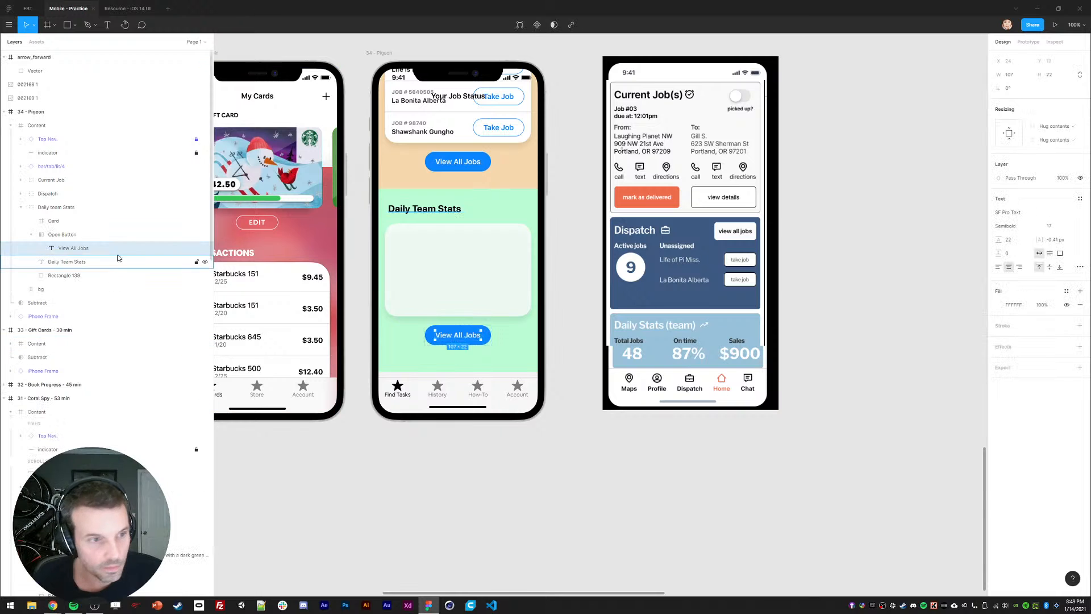
key(Delete)
Step: Shorten the stats card to 343×134 and its green background to 375×300
ctrl+click(437, 266)
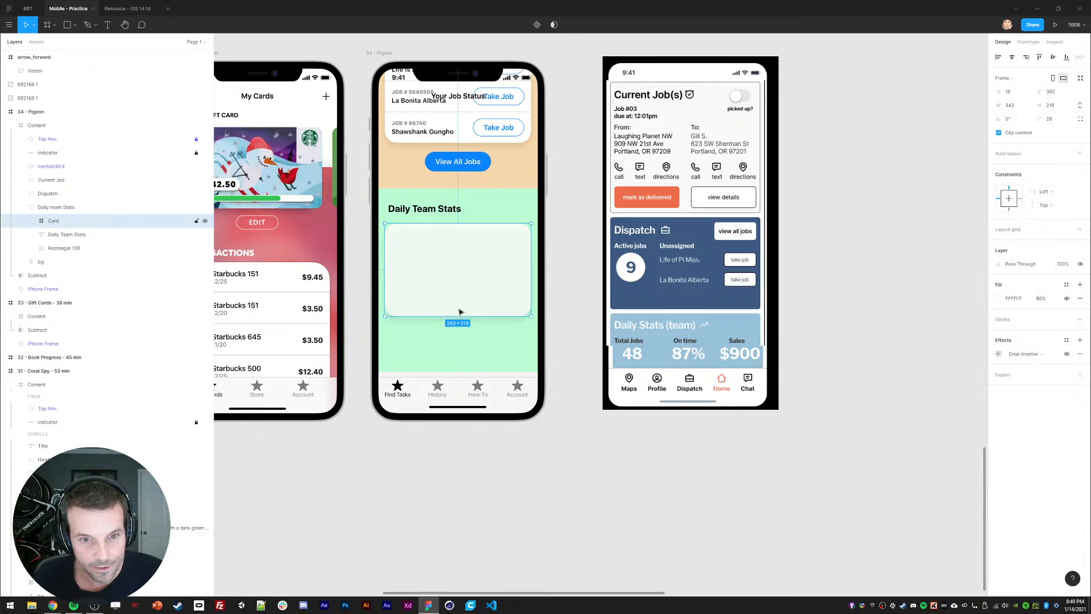
drag(455, 314, 449, 280)
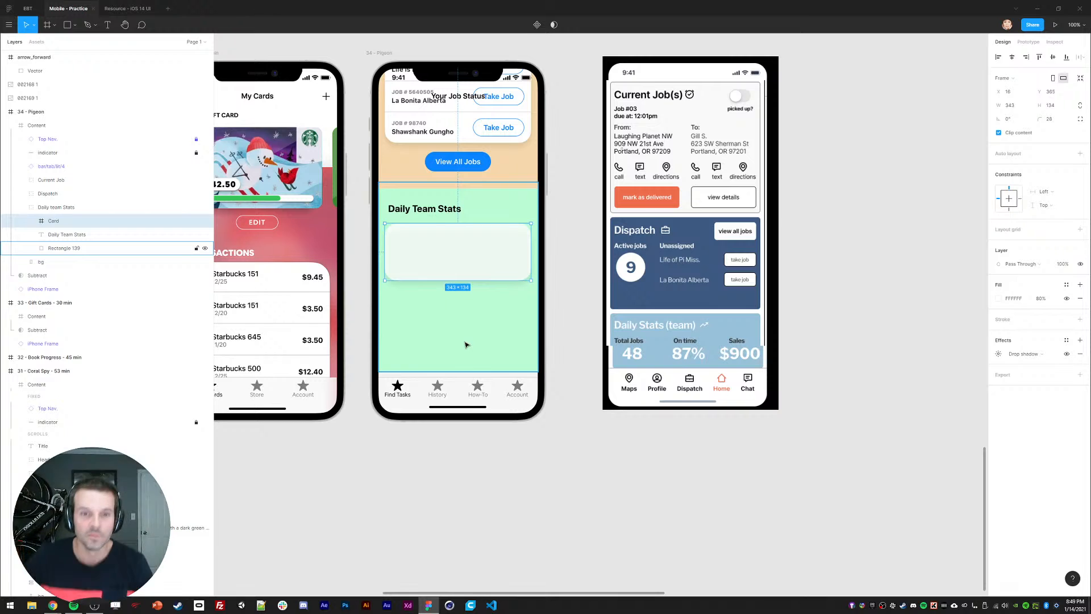
click(407, 341)
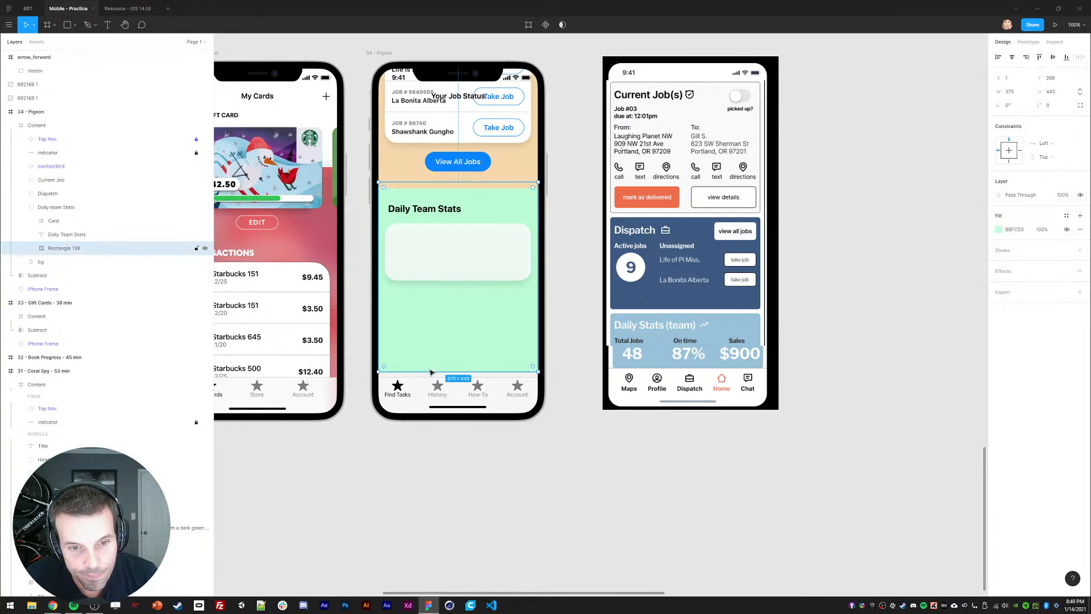
drag(430, 373, 432, 310)
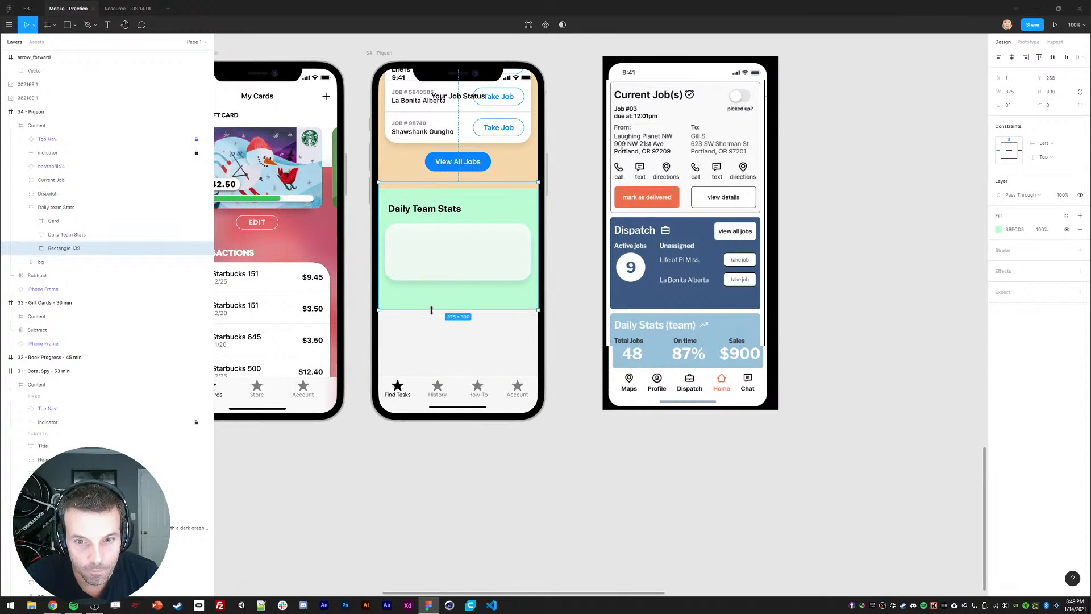
drag(389, 450, 379, 480)
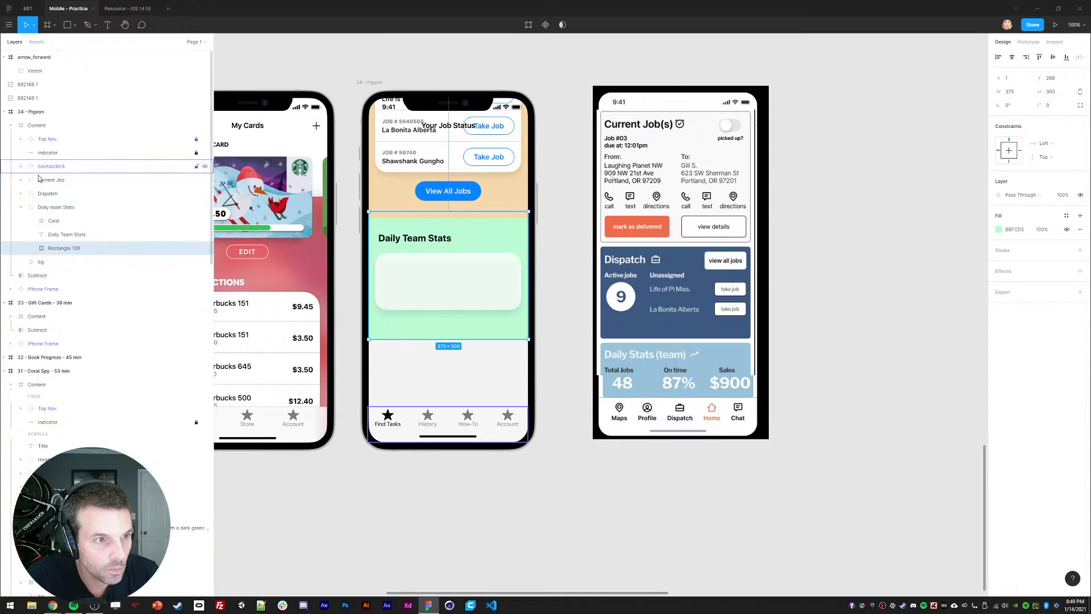
click(26, 208)
click(21, 207)
shift+click(50, 183)
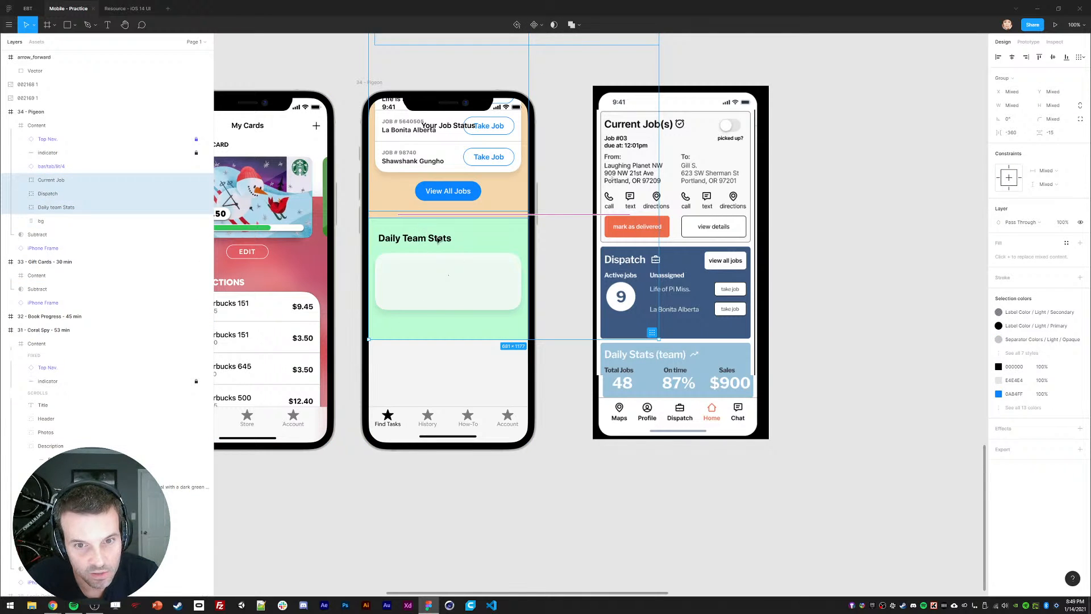
key(Escape)
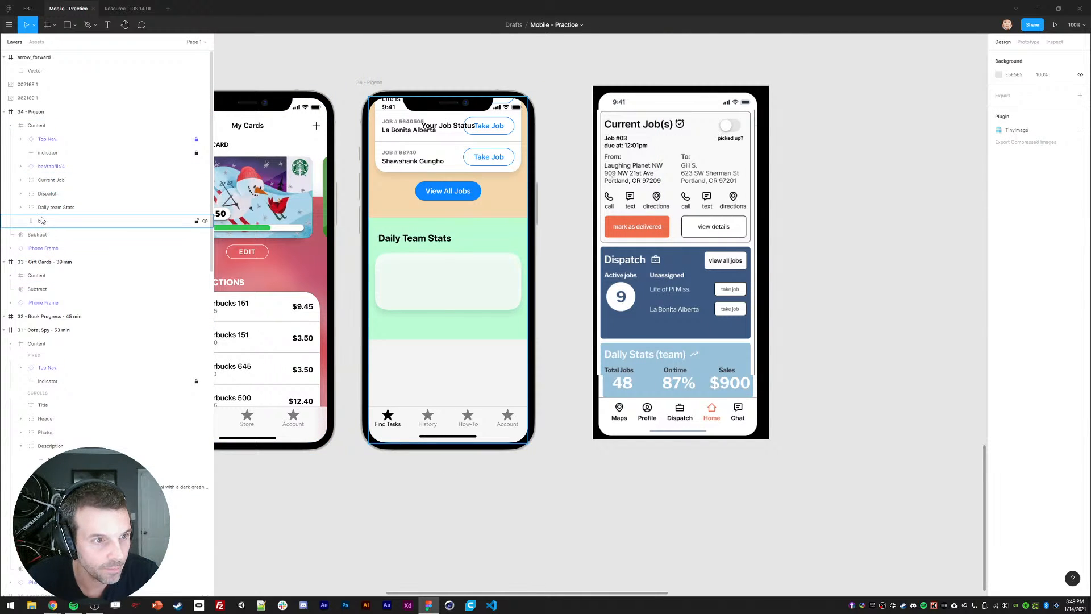
Step: Move Current Job, Dispatch and Daily team Stats down so Current Job leads the screen
click(56, 207)
shift+click(51, 180)
drag(418, 187, 416, 328)
drag(415, 259, 415, 325)
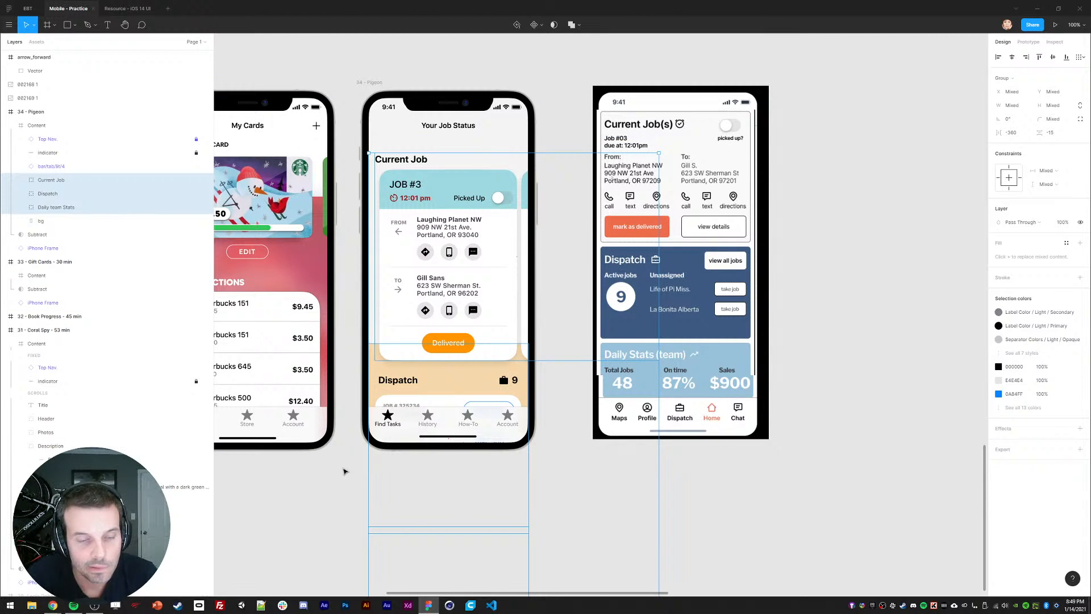
Step: Extend the orange Dispatch background rectangle upward
click(336, 398)
ctrl+click(374, 359)
drag(389, 343, 391, 326)
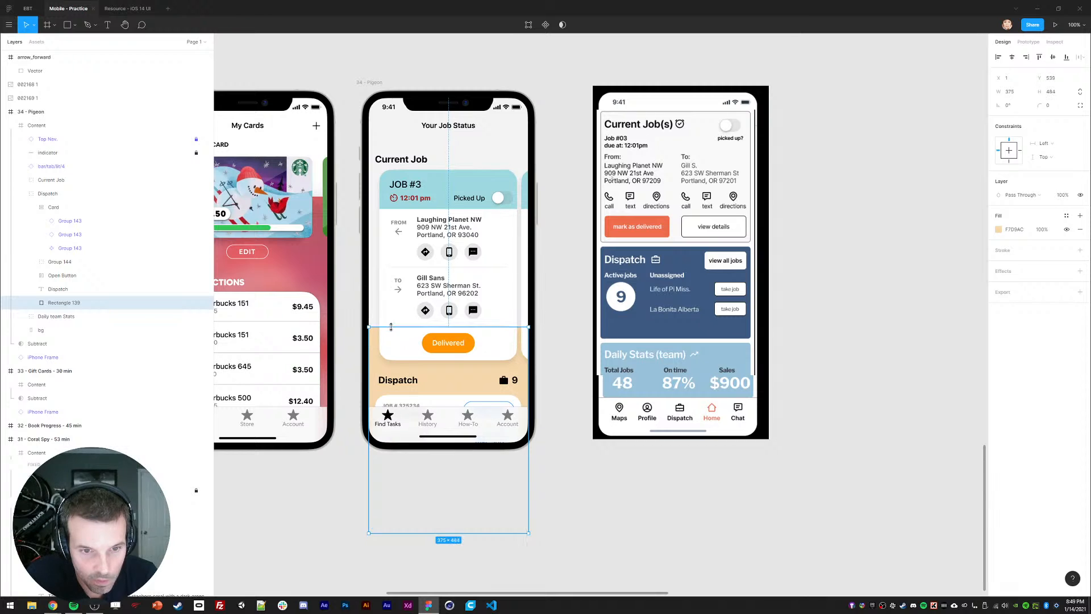
click(336, 519)
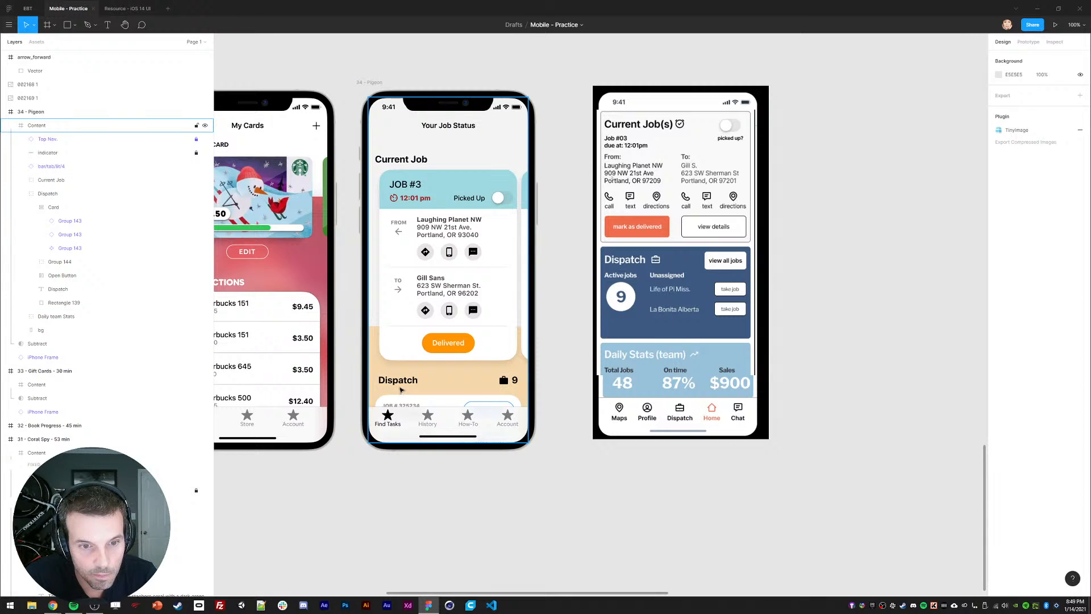
Step: Nudge the Dispatch section up 8 px
click(398, 381)
double_click(398, 381)
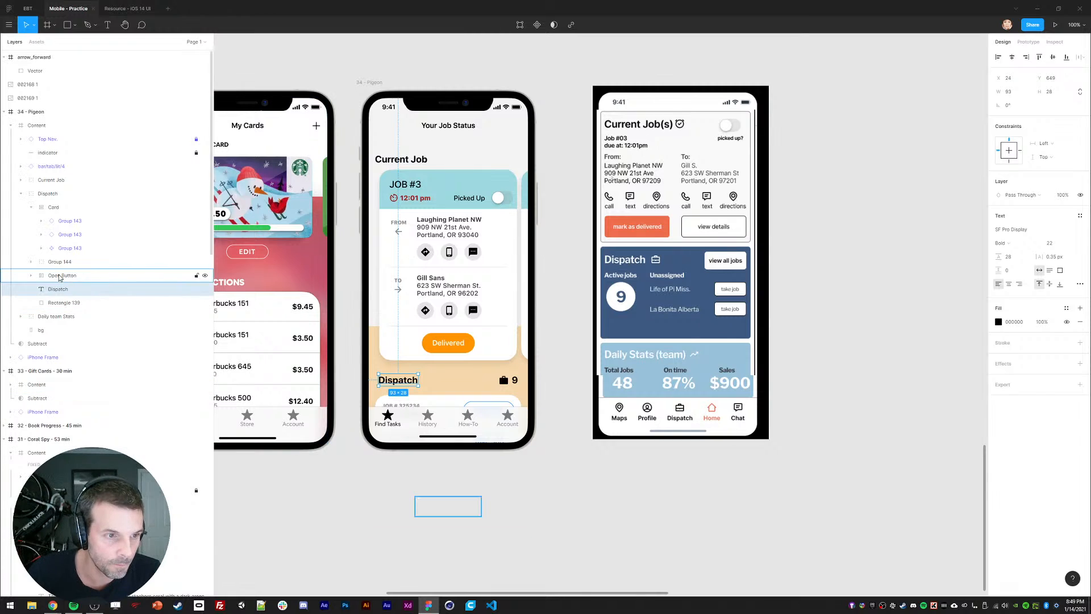
click(48, 193)
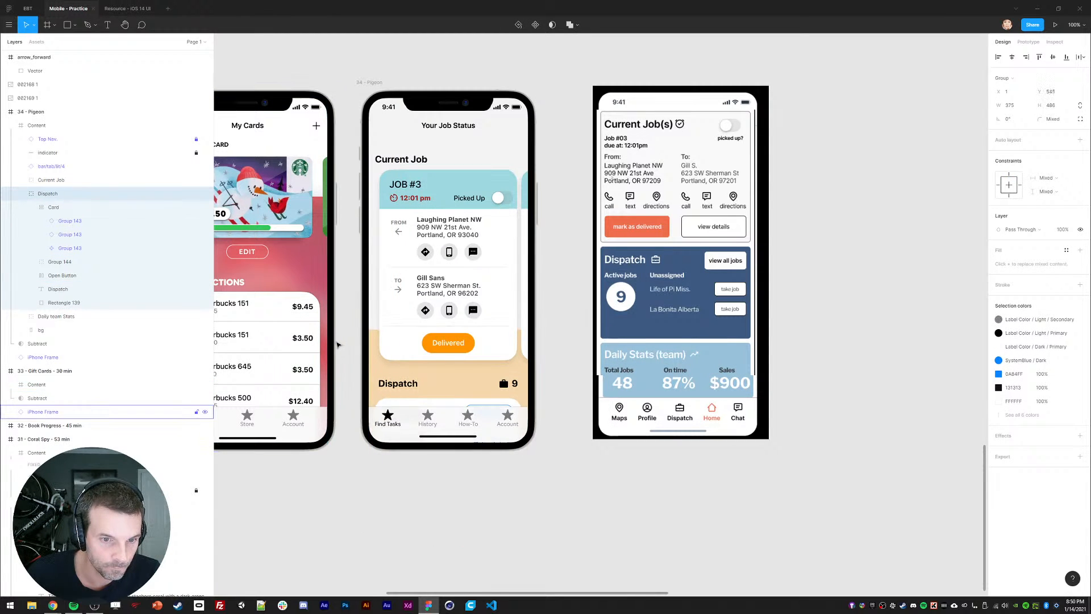
key(Up)
key(Up)
key(Up)
key(Up)
key(Up)
key(Up)
key(Up)
key(Up)
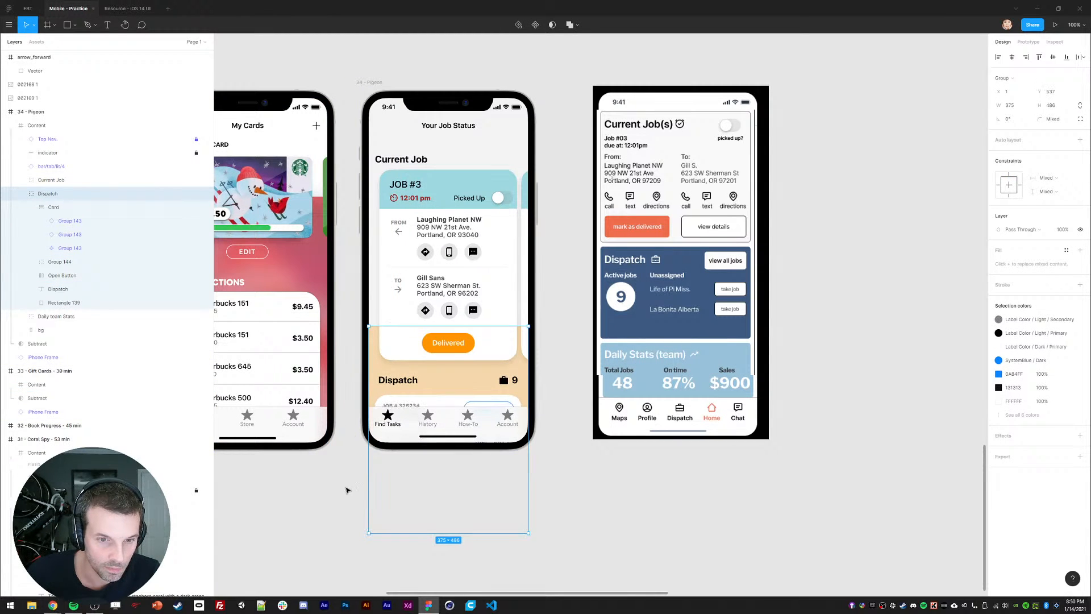
click(85, 302)
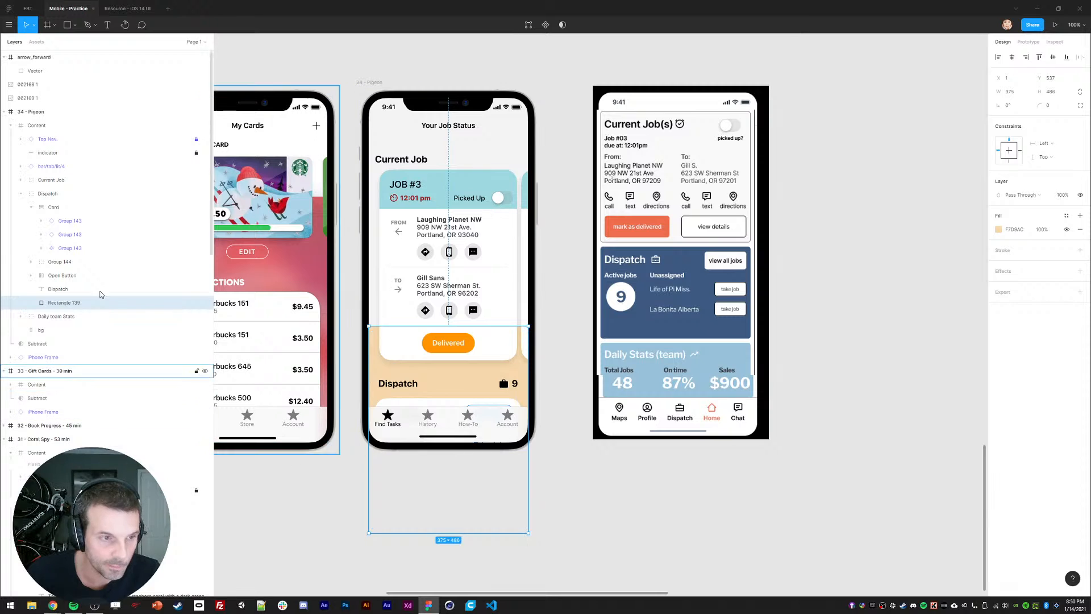
click(326, 514)
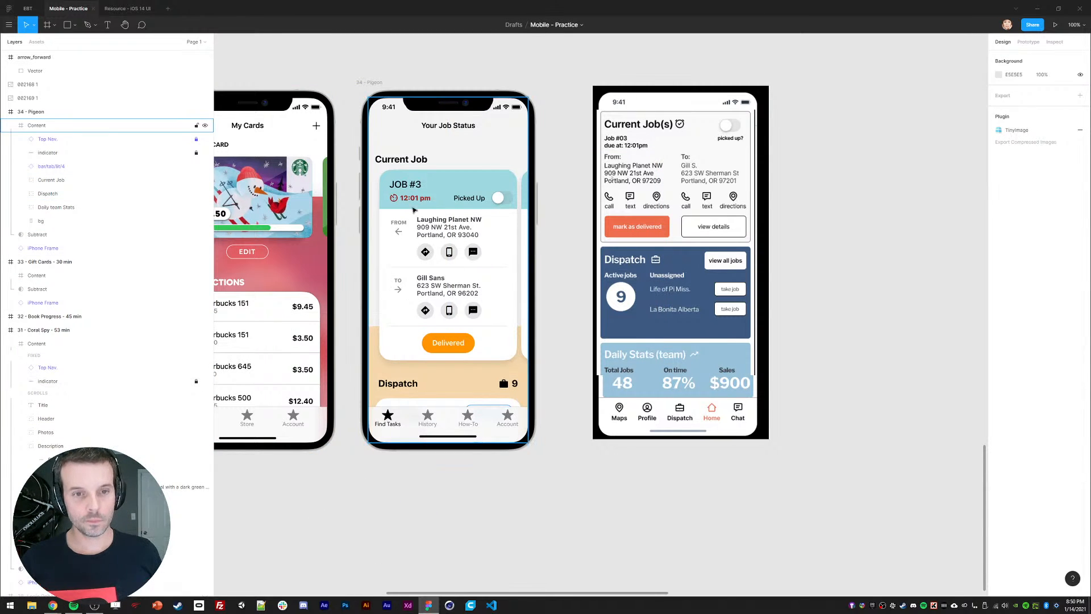
Step: Set the Job #3 label to Heavy weight and uppercase case so it reads JOB #3
click(400, 160)
click(405, 184)
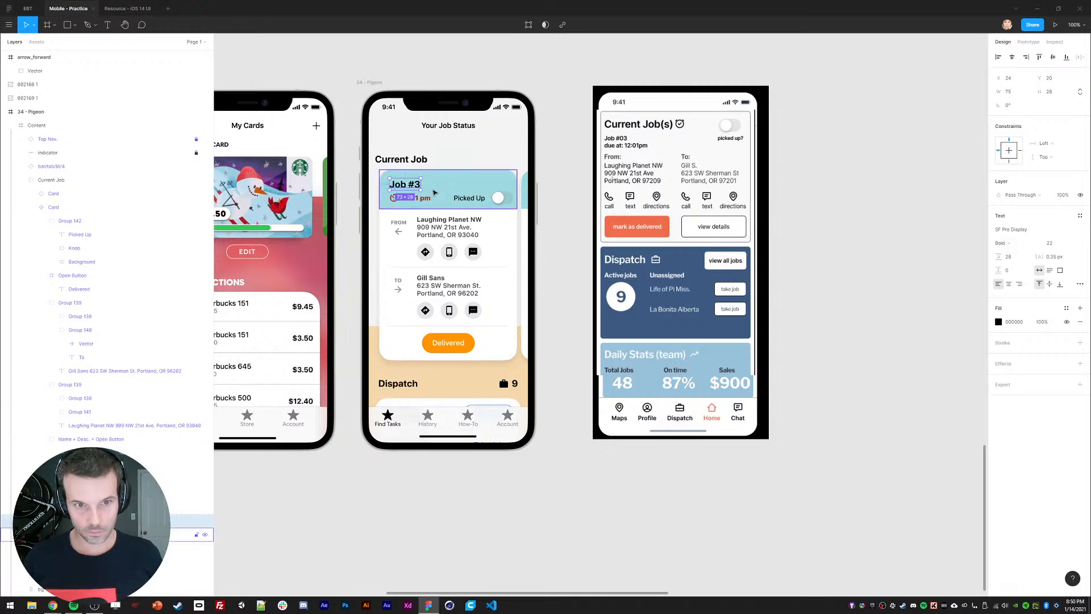
click(1016, 249)
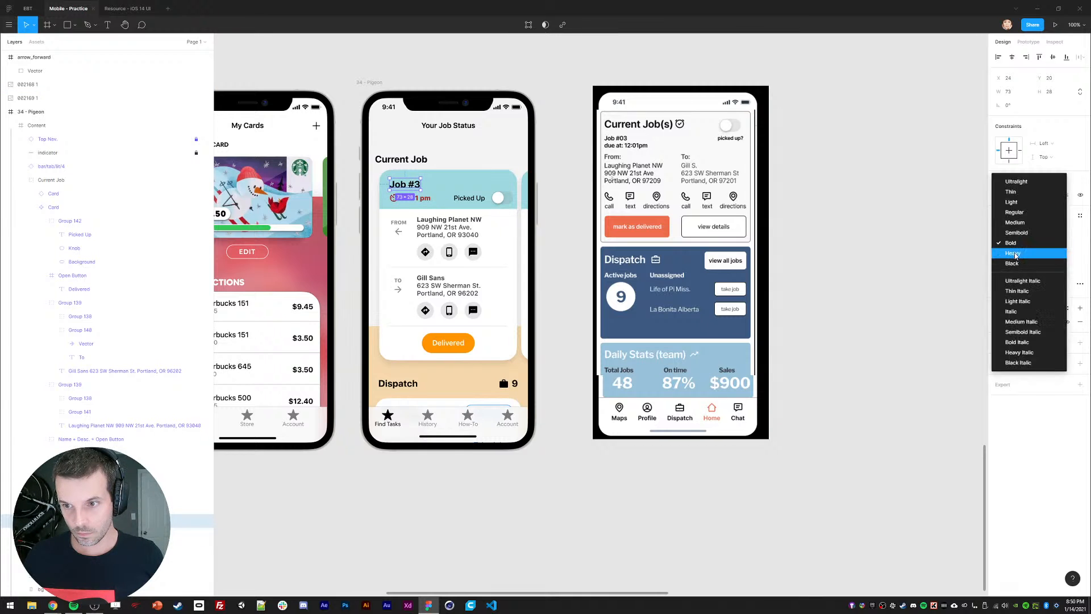
click(1016, 266)
click(1008, 246)
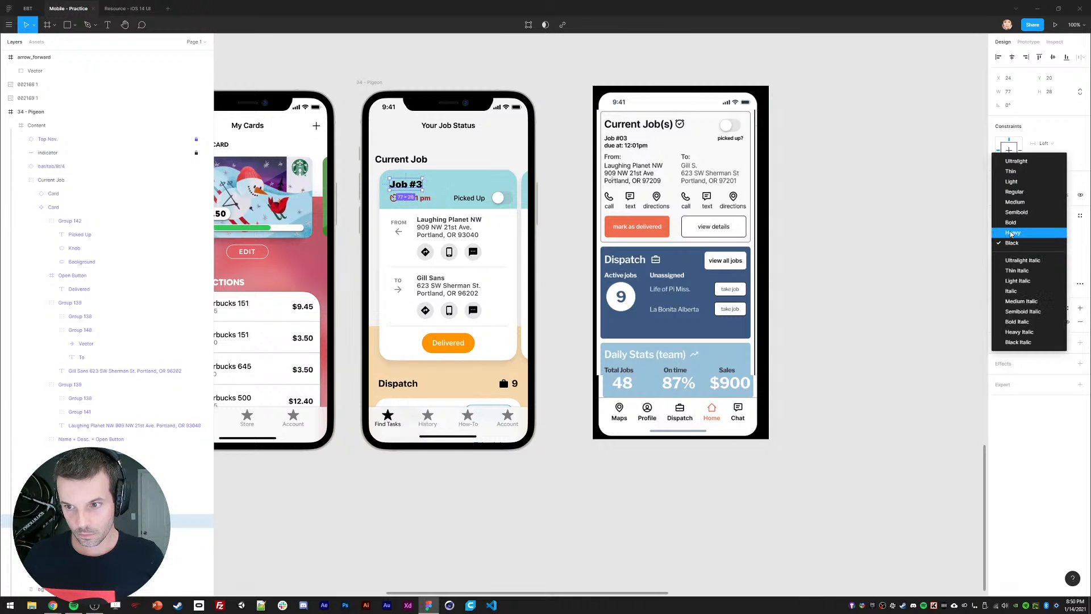
click(1016, 233)
click(1079, 284)
click(937, 424)
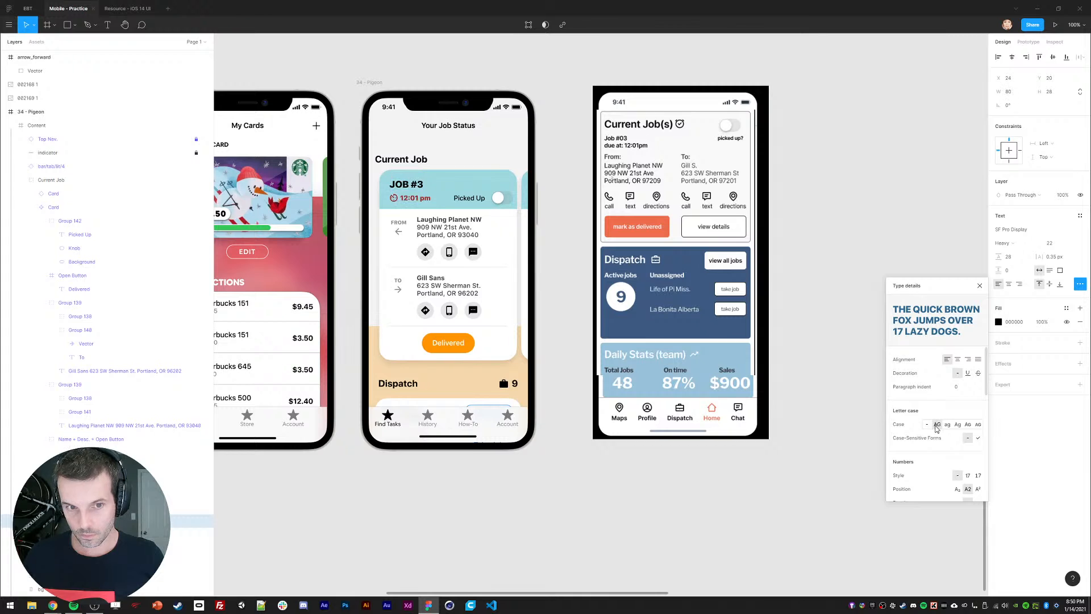
click(980, 285)
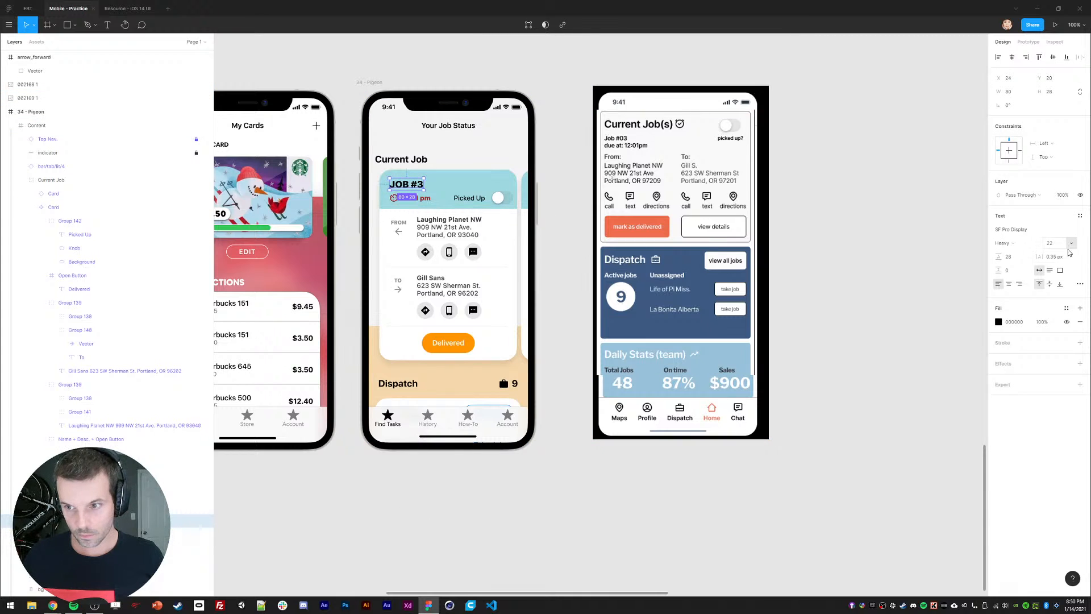
click(451, 477)
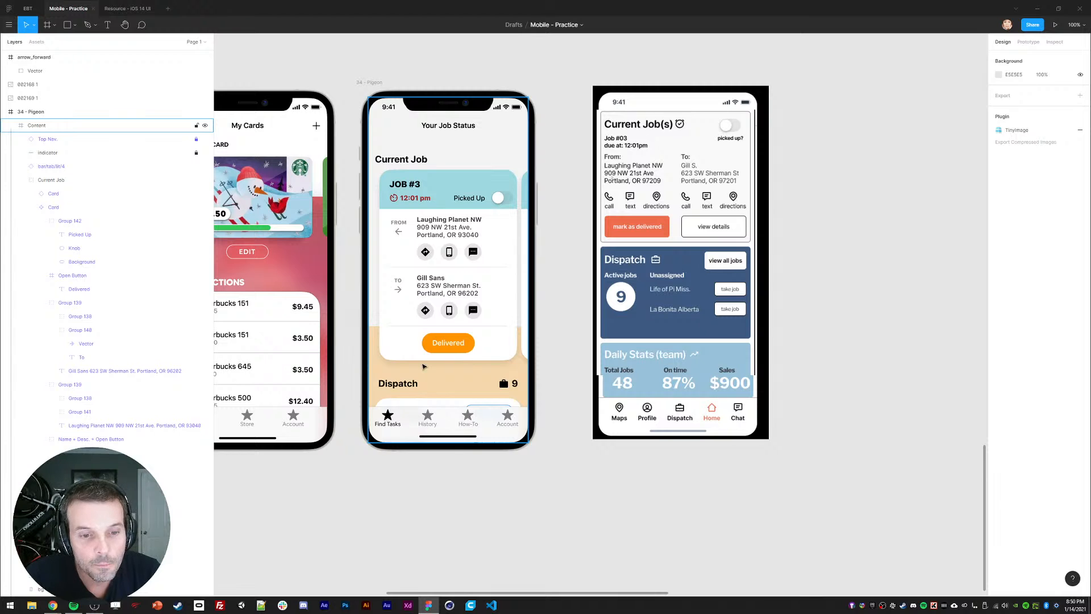
Step: Move the Current Job, Dispatch and Daily team Stats groups up inside the phone
drag(450, 513, 459, 504)
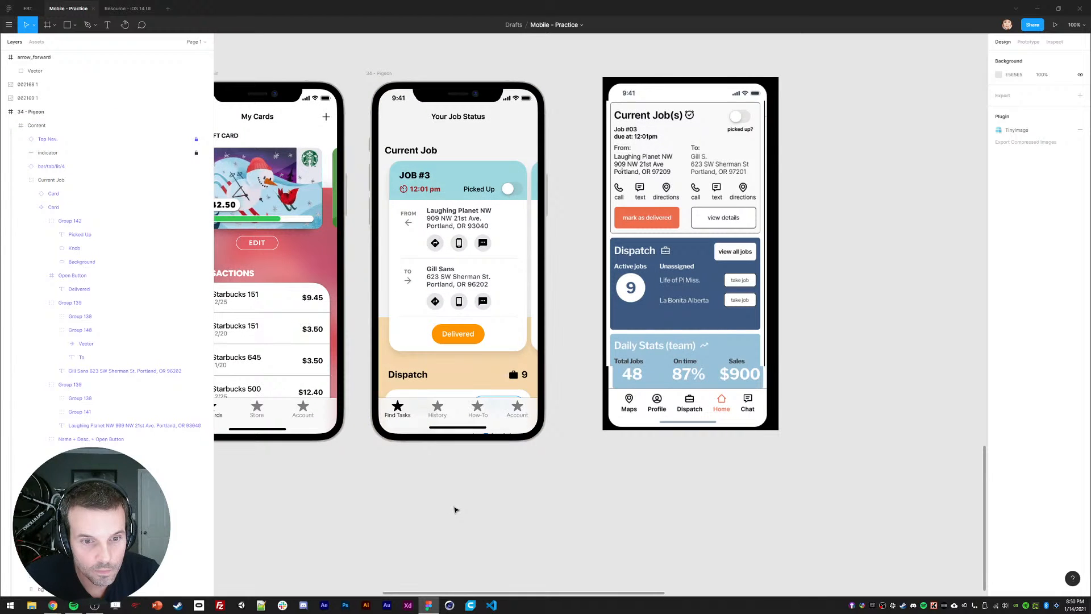
double_click(422, 334)
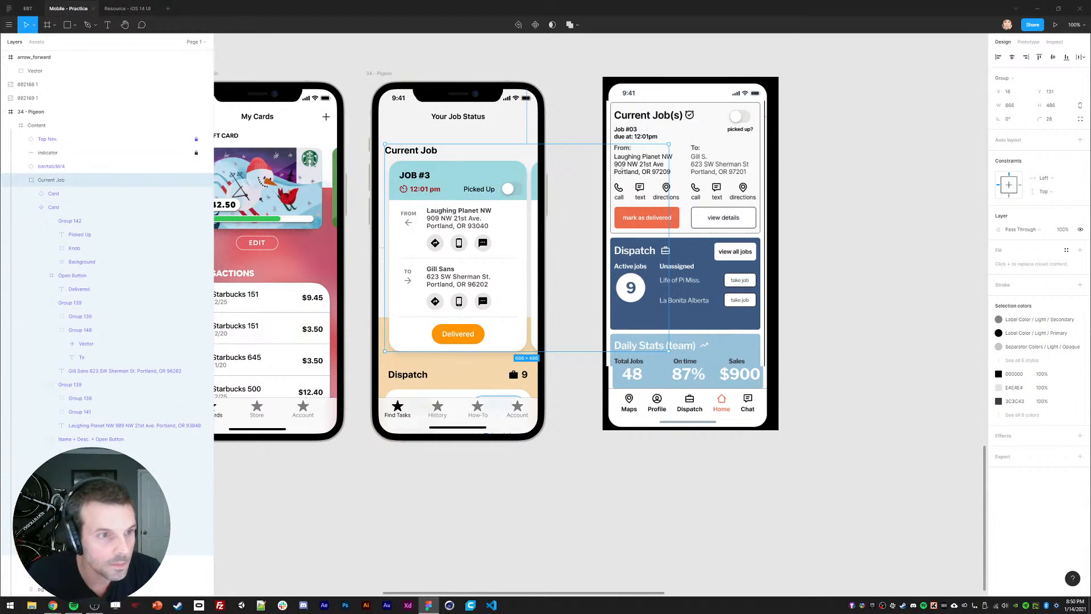
click(20, 180)
shift+click(56, 207)
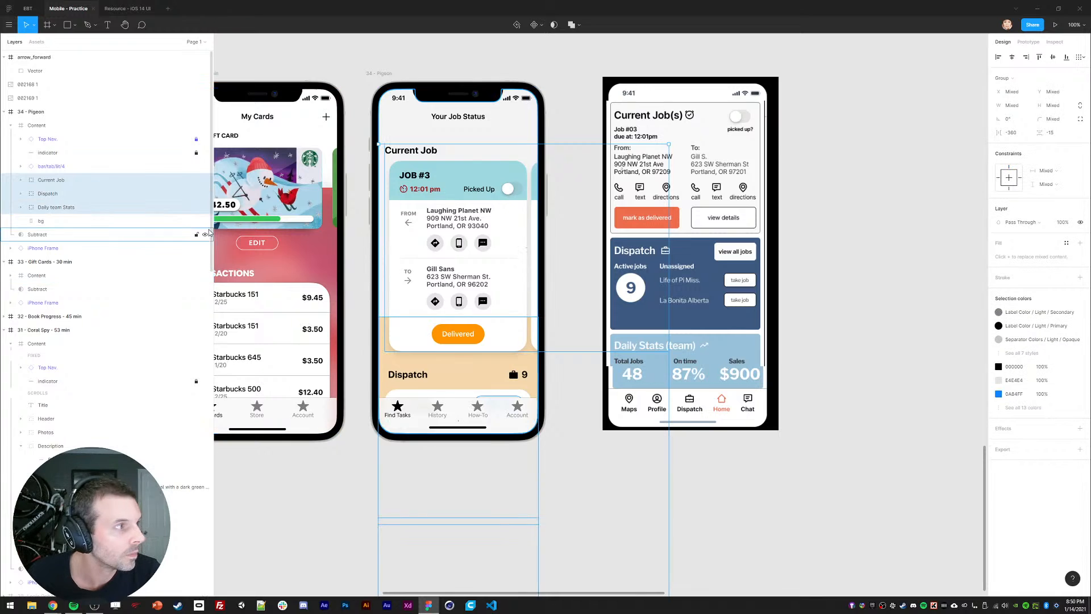
drag(471, 375, 461, 174)
click(419, 455)
Step: Hide the green Rectangle 139 background behind Daily Team Stats
ctrl+click(506, 271)
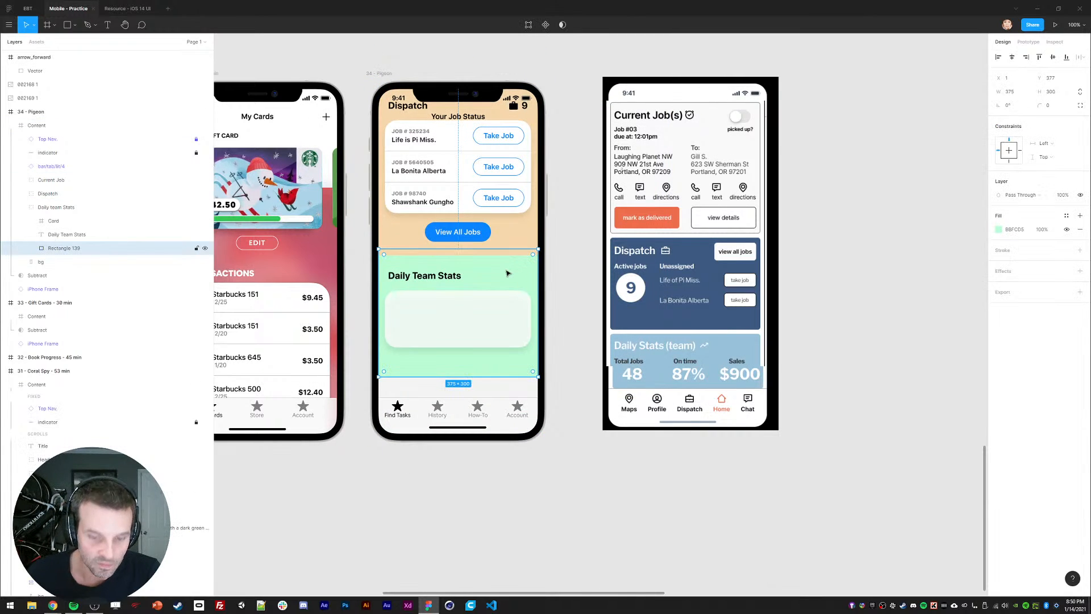
key(ctrl+shift+h)
click(447, 476)
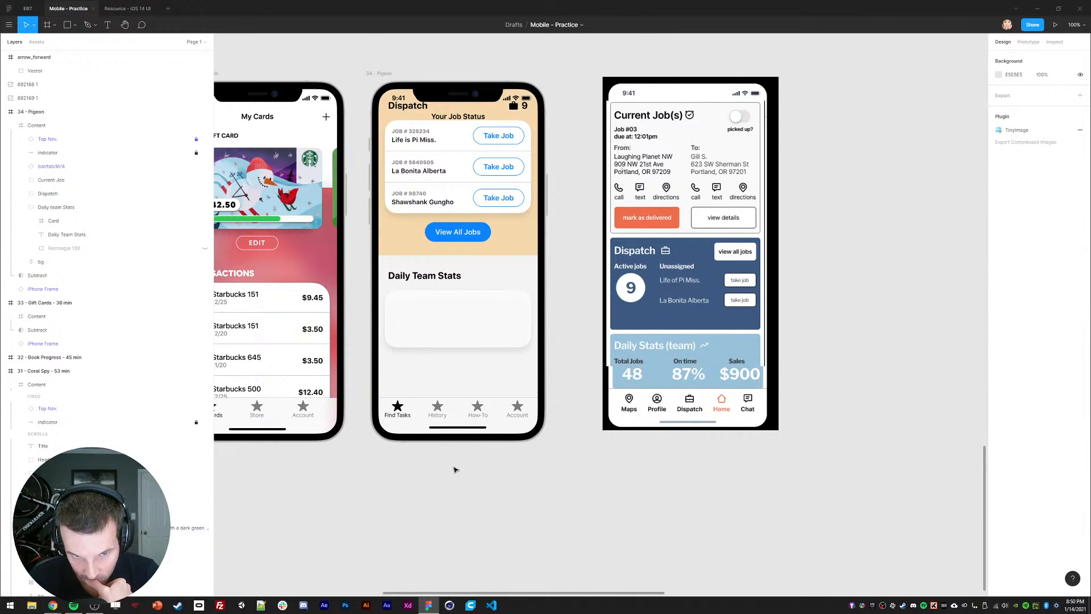
scroll(508, 267, up, 1)
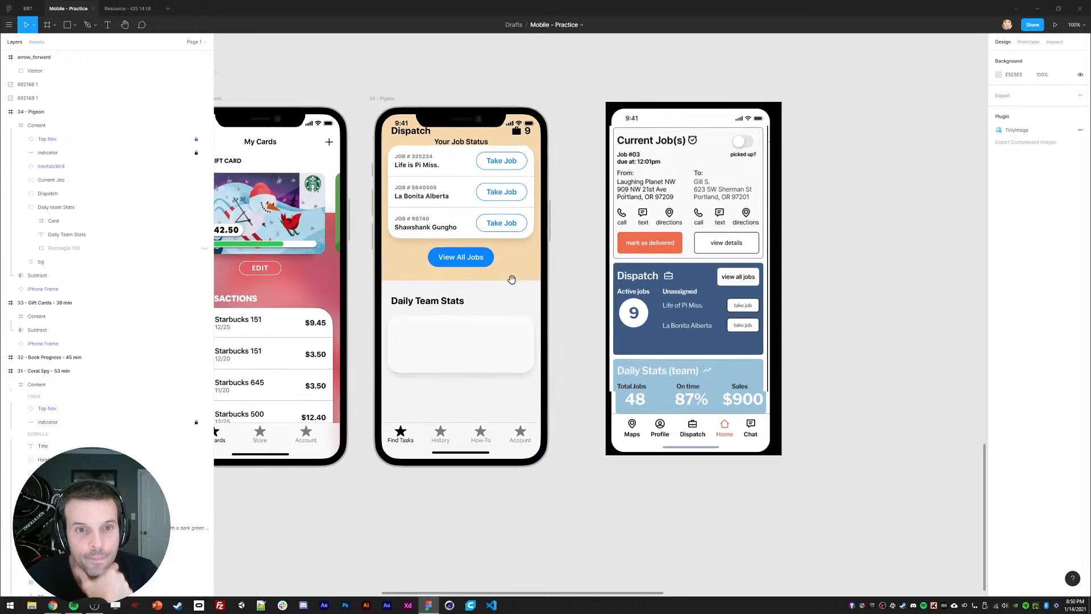
Step: Change the Dispatch background Rectangle 139 fill to a linear gradient
ctrl+click(511, 284)
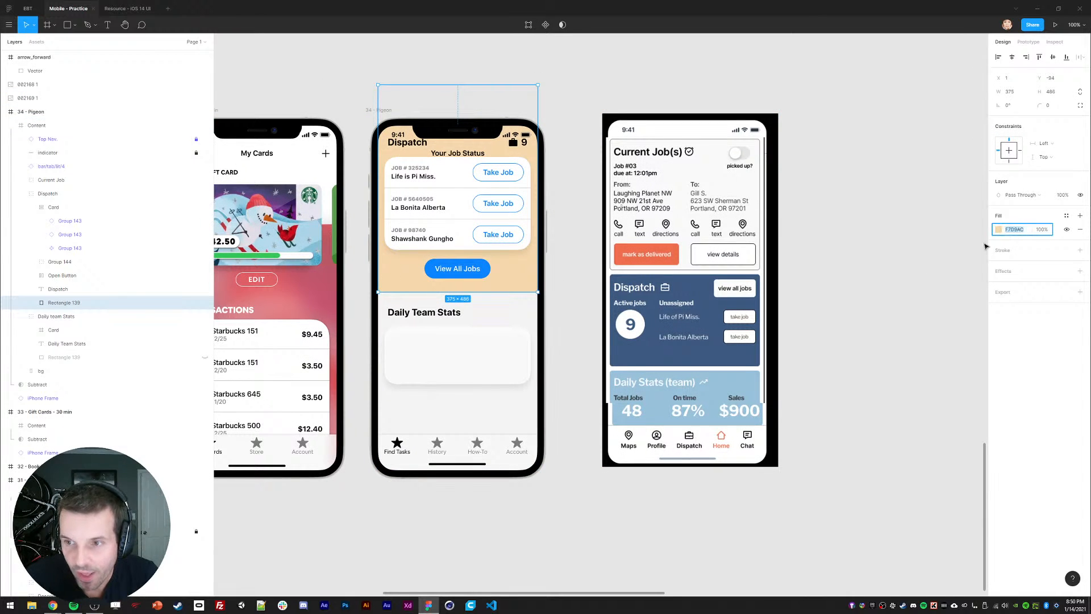
click(999, 229)
click(901, 235)
click(904, 245)
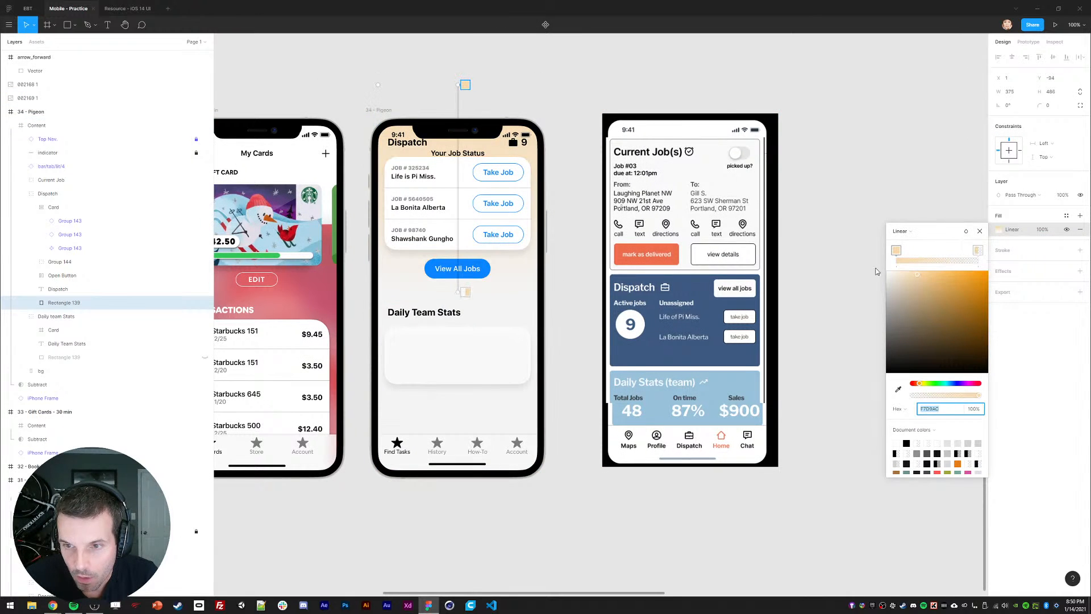
click(361, 300)
click(361, 300)
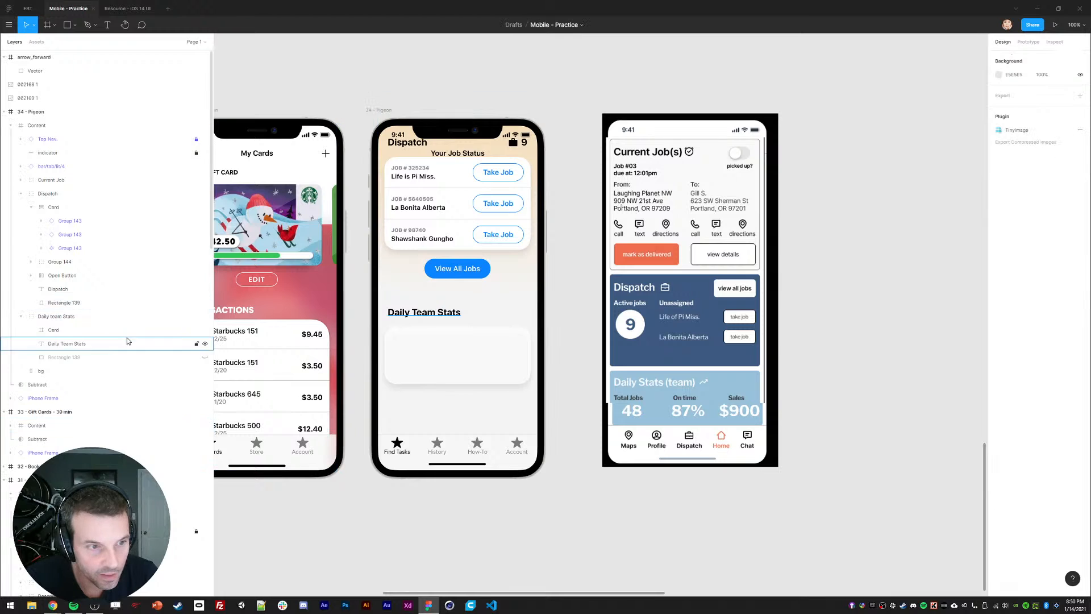
Step: Move the Current Job, Dispatch and Daily team Stats groups back down so Current Job shows
click(21, 194)
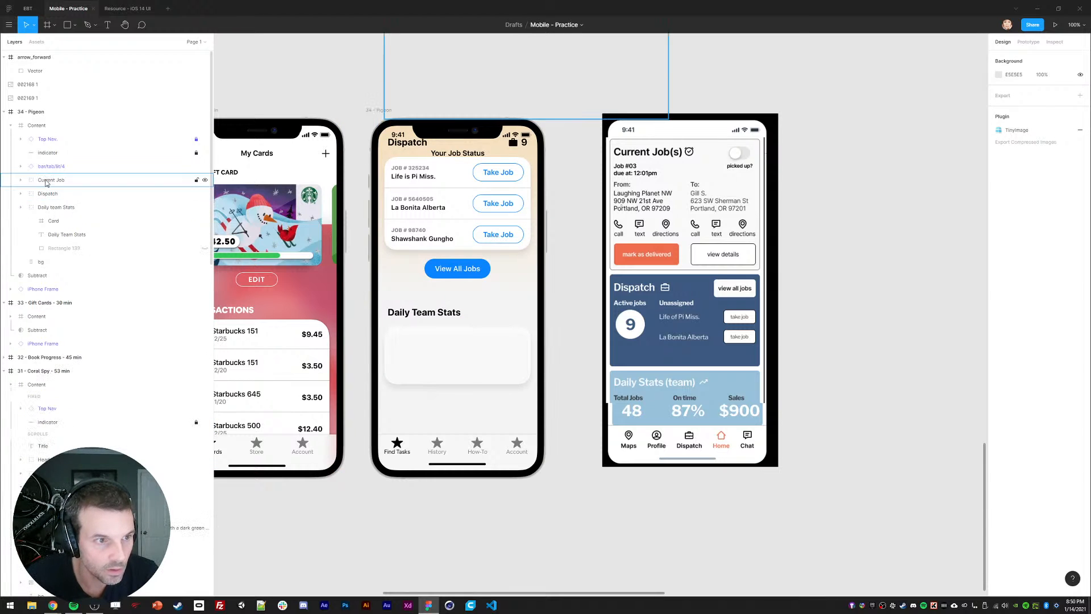
click(49, 181)
shift+click(51, 208)
drag(447, 232, 467, 409)
mouse_move(461, 336)
mouse_down()
mouse_move(461, 395)
mouse_move(458, 356)
mouse_up()
Step: Lower the Dispatch background behind the Dispatch title and nudge it into place
click(353, 349)
ctrl+click(384, 348)
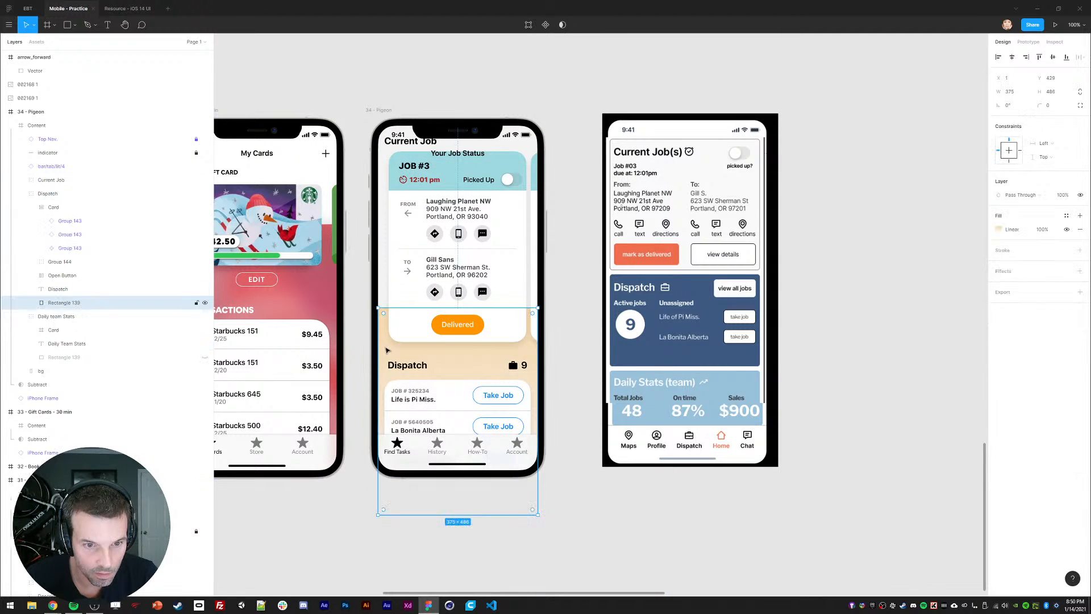
drag(384, 348, 391, 400)
key(shift+Up)
key(shift+Up)
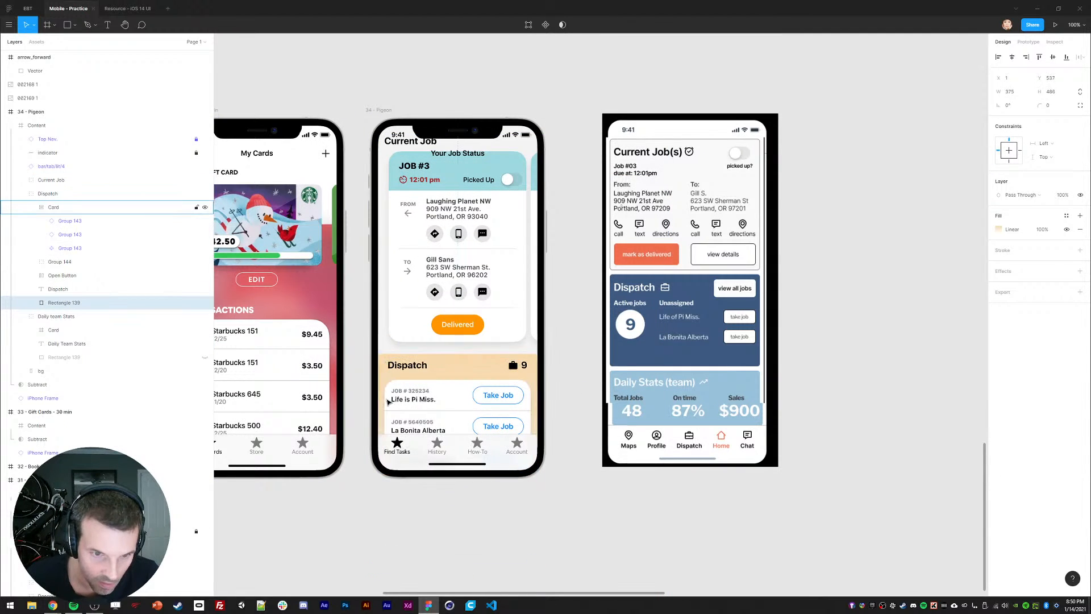
click(358, 402)
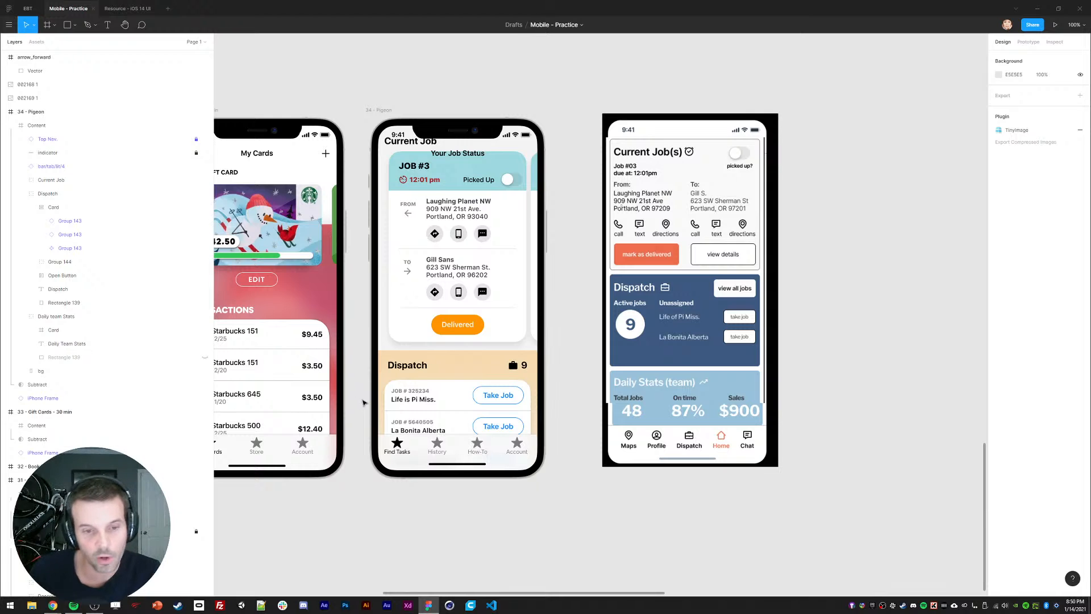
Step: Nudge the Dispatch group to sit just beneath the Current Job card's Delivered button
scroll(397, 358, down, 1)
click(398, 356)
double_click(397, 357)
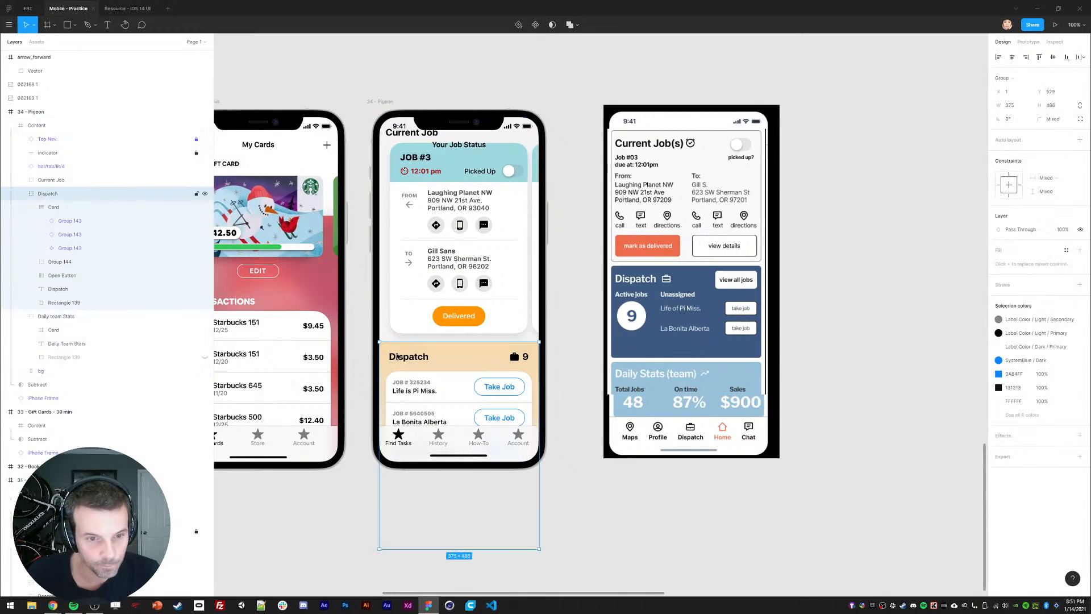
click(21, 193)
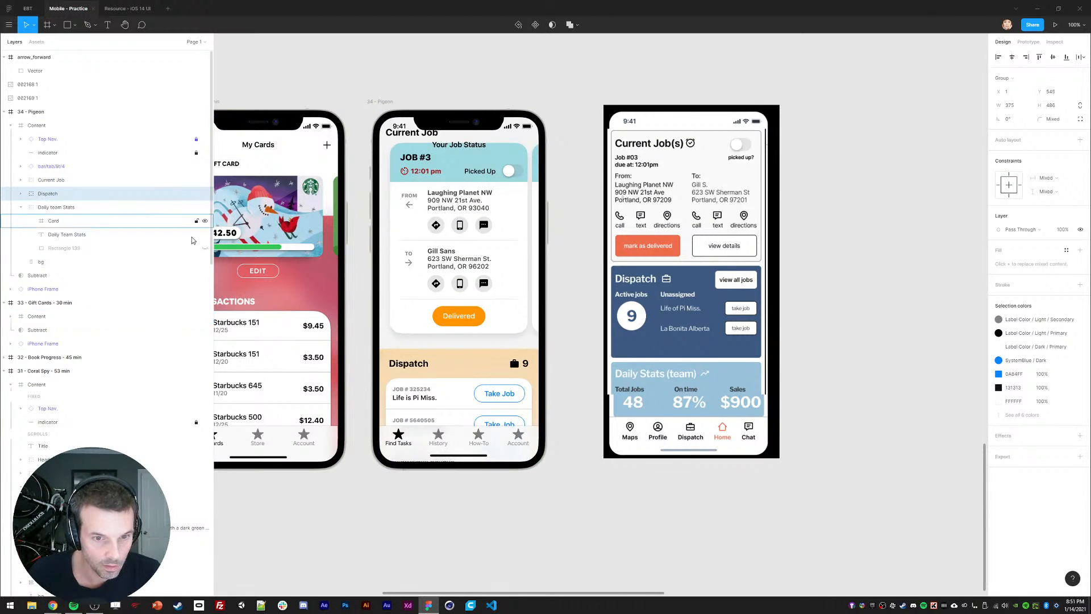
key(shift+Up)
key(shift+Up)
key(Up)
key(Up)
key(Up)
key(Up)
key(Up)
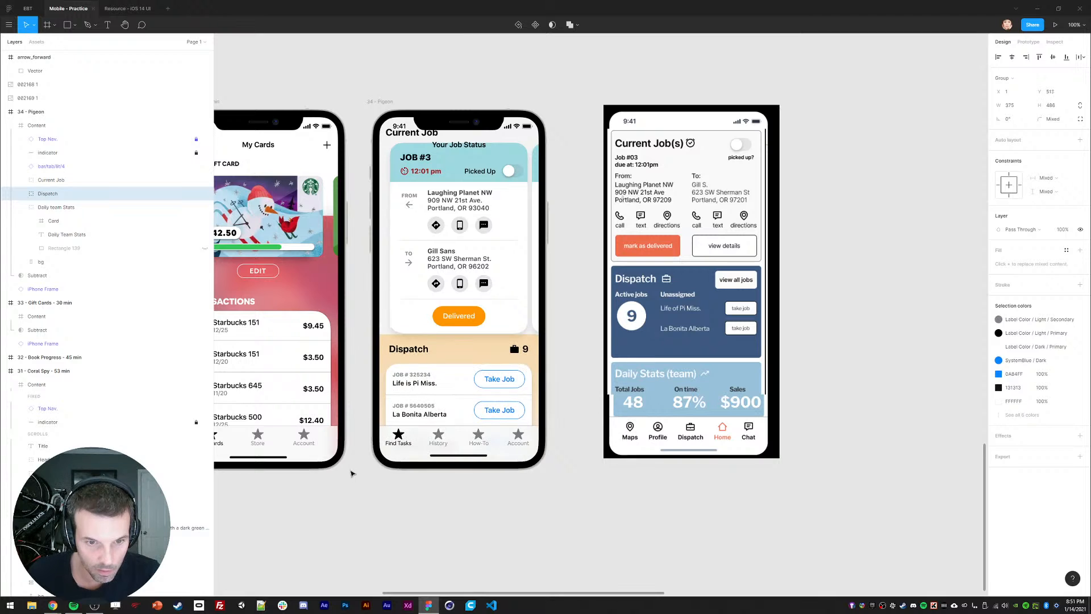
key(Down)
key(Down)
key(Down)
key(Down)
key(Down)
key(Down)
key(Down)
key(Down)
key(Down)
key(Down)
key(Down)
key(Down)
key(Down)
key(Down)
key(Down)
key(Down)
key(Down)
key(Down)
key(Down)
key(Down)
click(312, 528)
drag(375, 248, 377, 253)
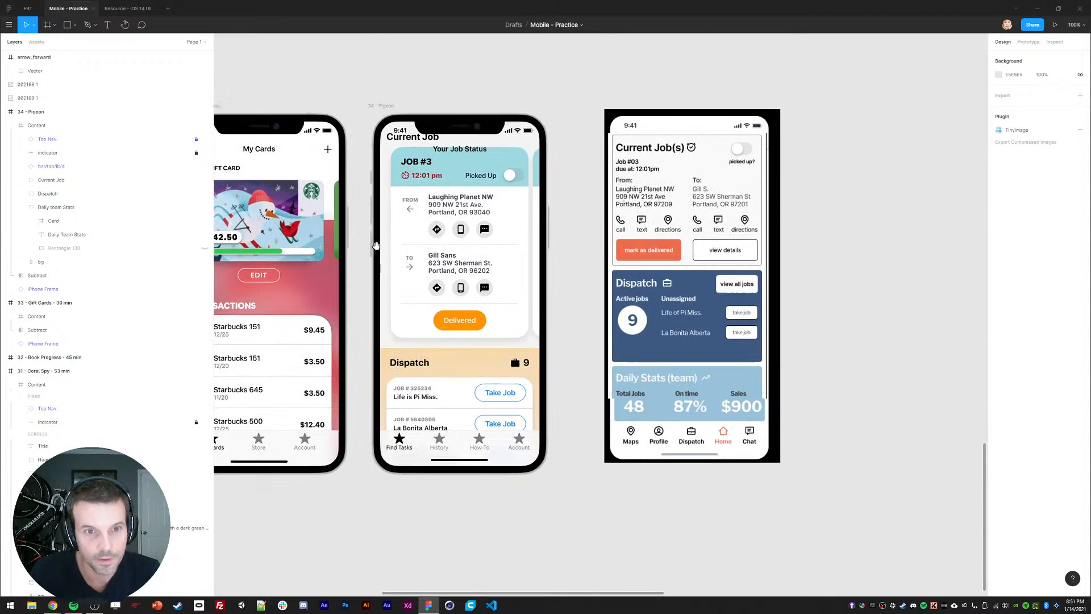
drag(383, 327, 382, 252)
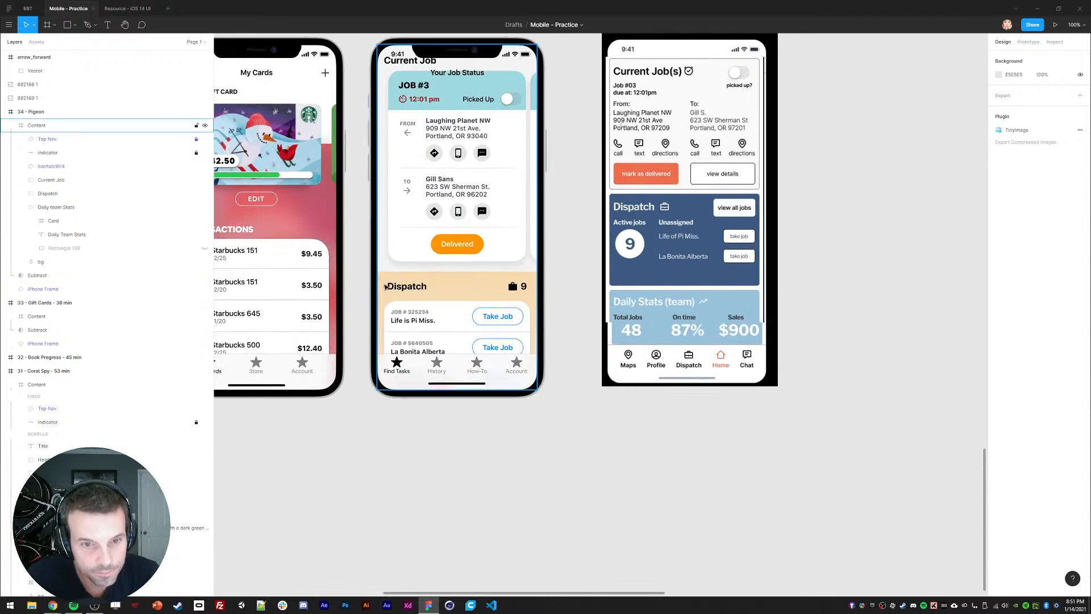
Step: Raise the Current Job, Dispatch and Daily team Stats groups inside the phone
click(42, 208)
shift+click(44, 180)
drag(446, 300, 433, 125)
click(427, 432)
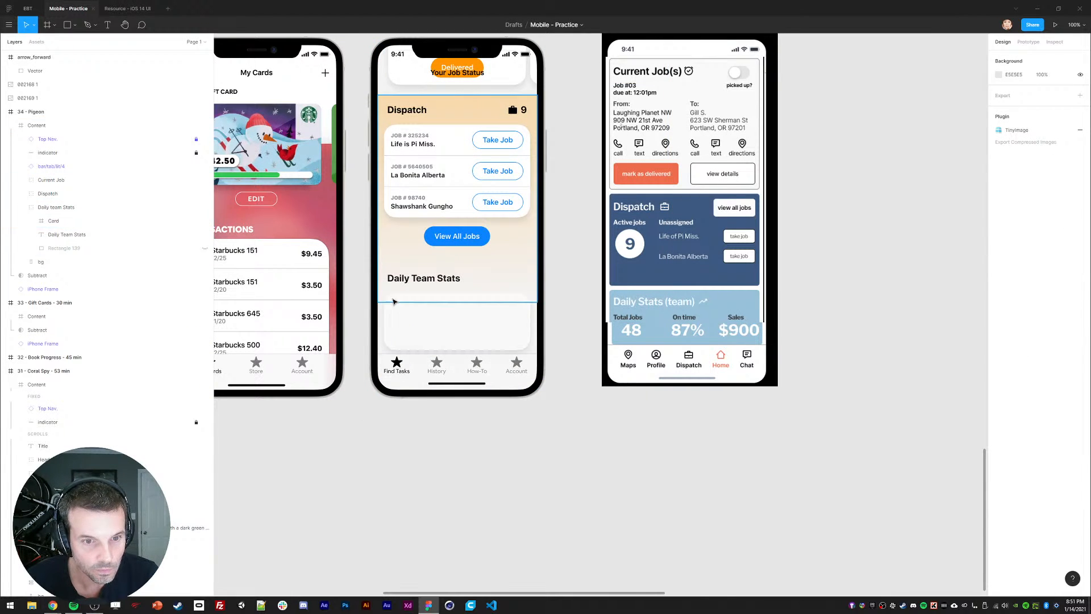
Step: Unhide the green Daily Team Stats background, position it, and switch its fill to linear gradient
ctrl+click(393, 269)
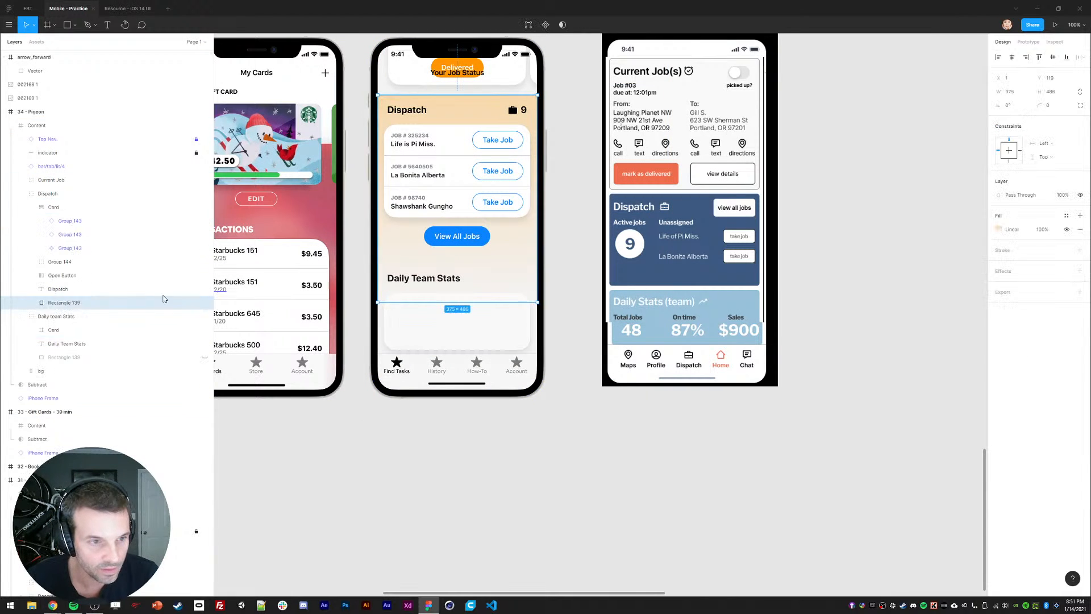
click(204, 356)
click(170, 357)
mouse_move(392, 316)
mouse_down()
mouse_move(397, 331)
mouse_move(397, 320)
mouse_up()
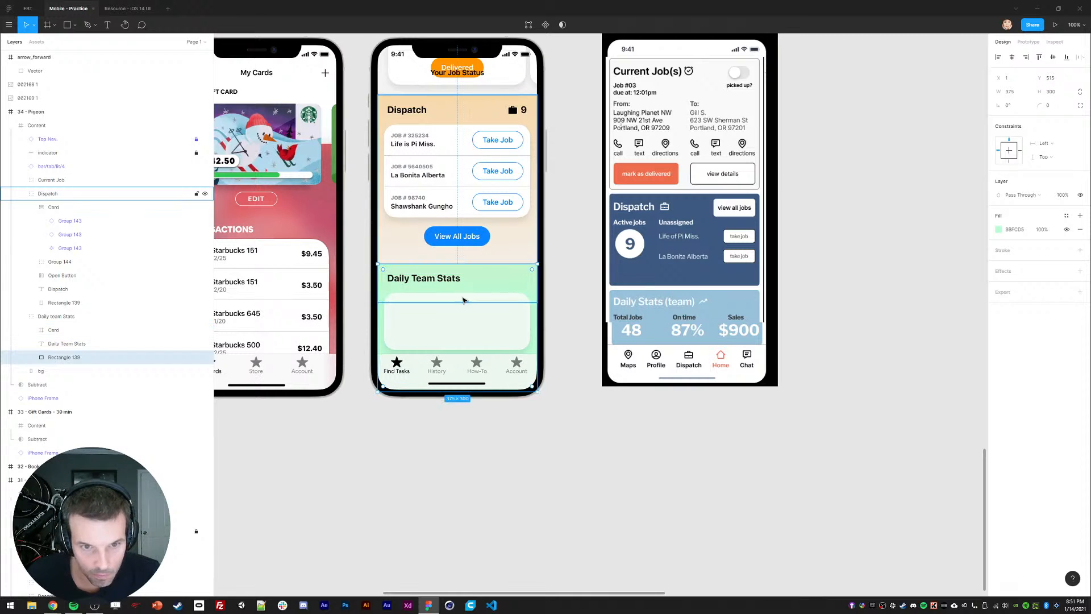
click(999, 229)
click(900, 231)
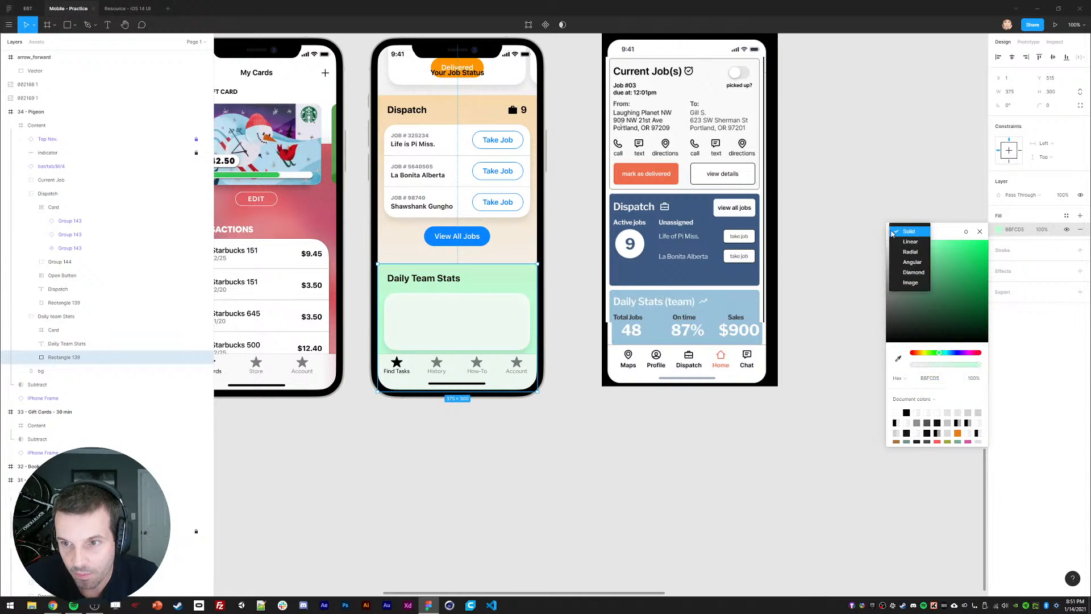
click(908, 245)
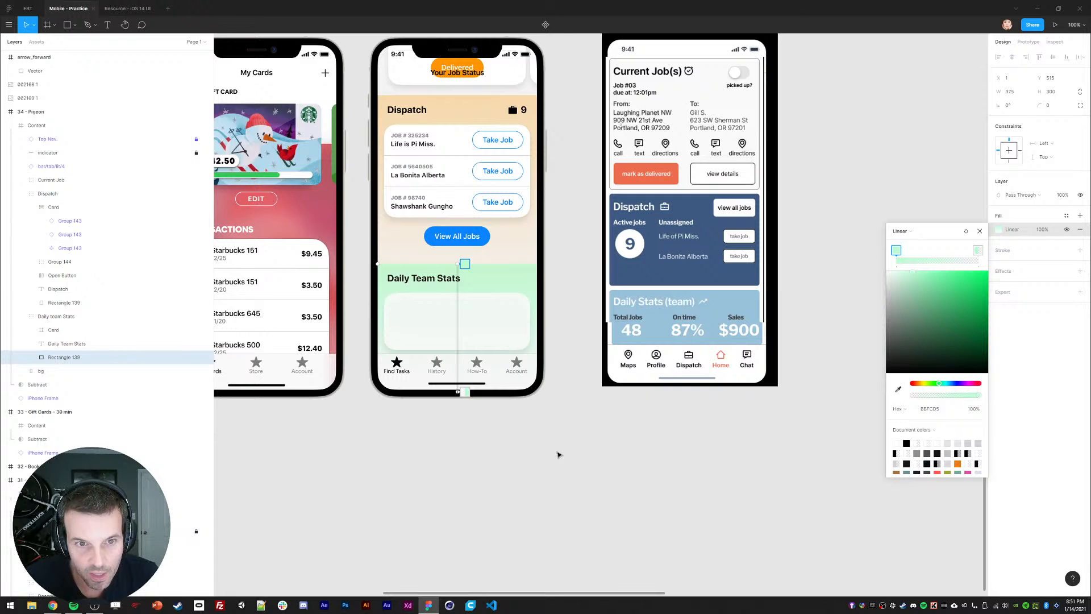
click(557, 453)
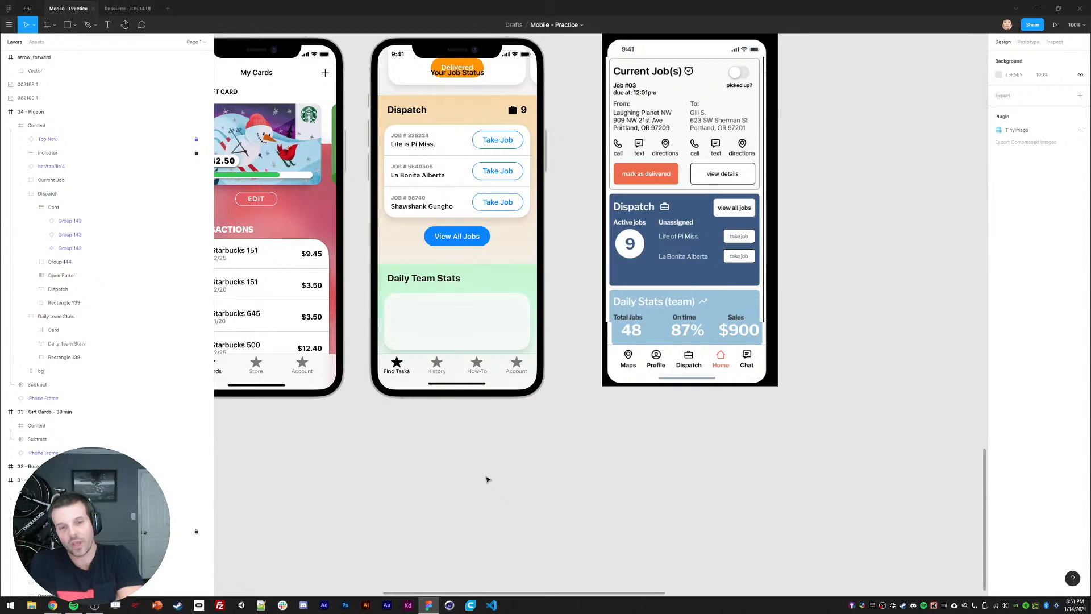
Step: Set both the Dispatch and Daily Team Stats background rectangles to height 150
ctrl+click(402, 246)
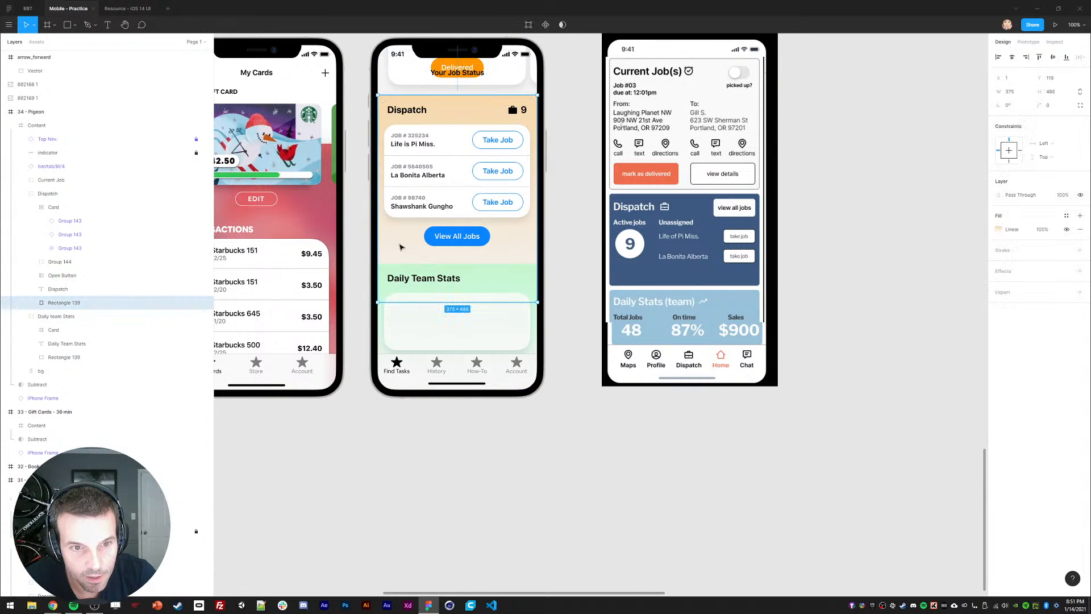
drag(430, 301, 429, 264)
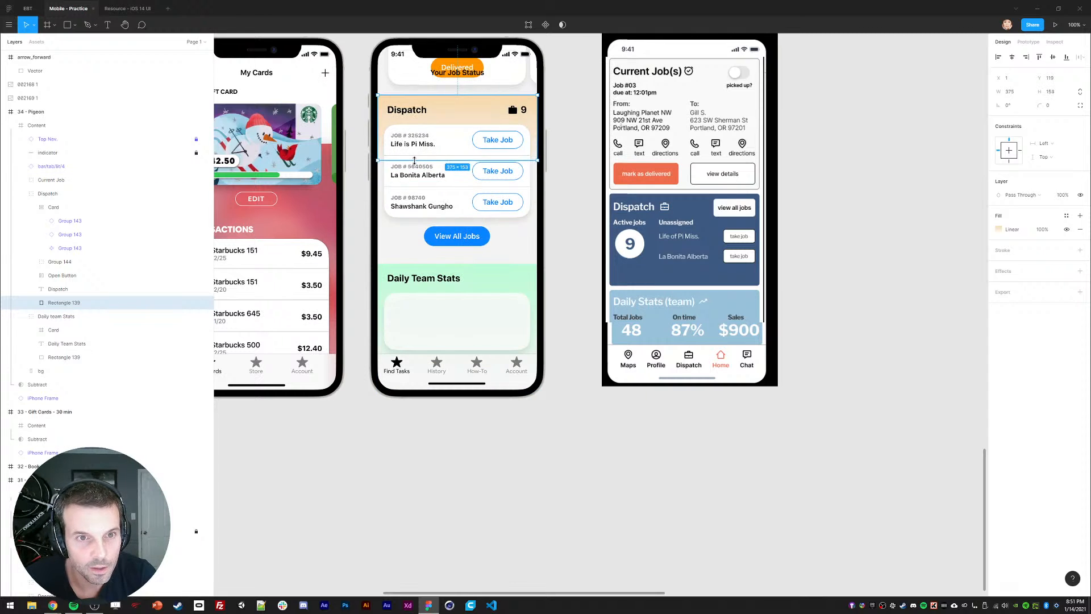
click(390, 442)
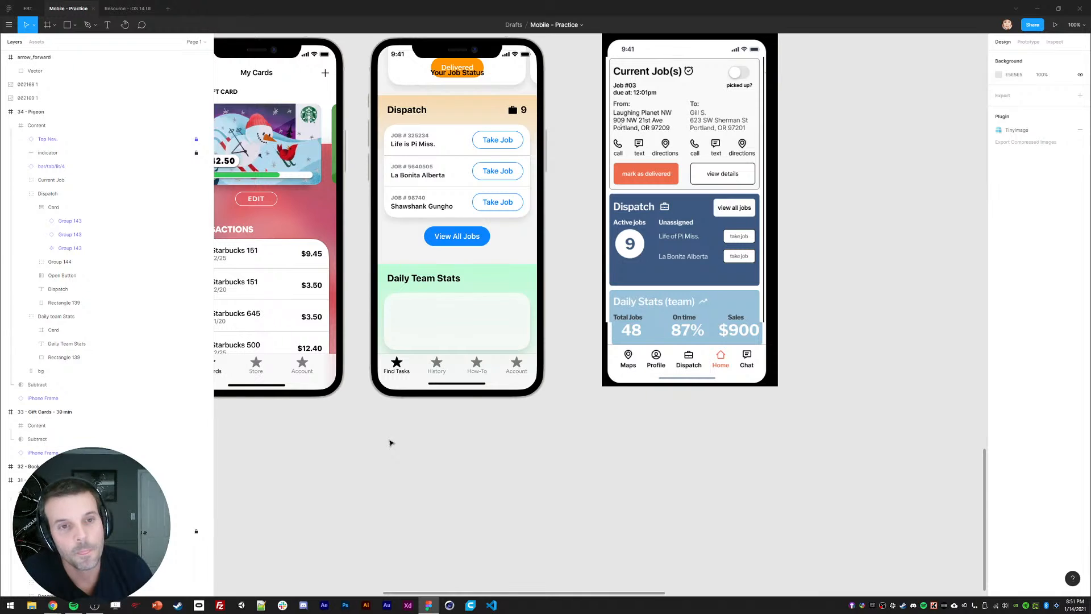
ctrl+click(483, 120)
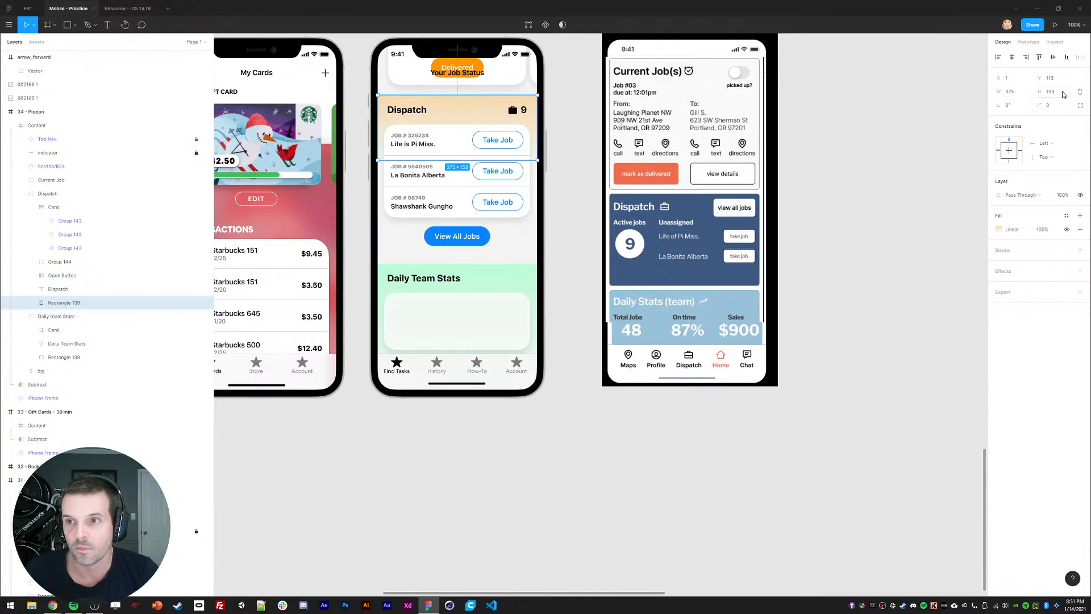
text(150)
drag(1063, 92, 1040, 92)
key(Return)
ctrl+click(504, 281)
text(150)
key(Return)
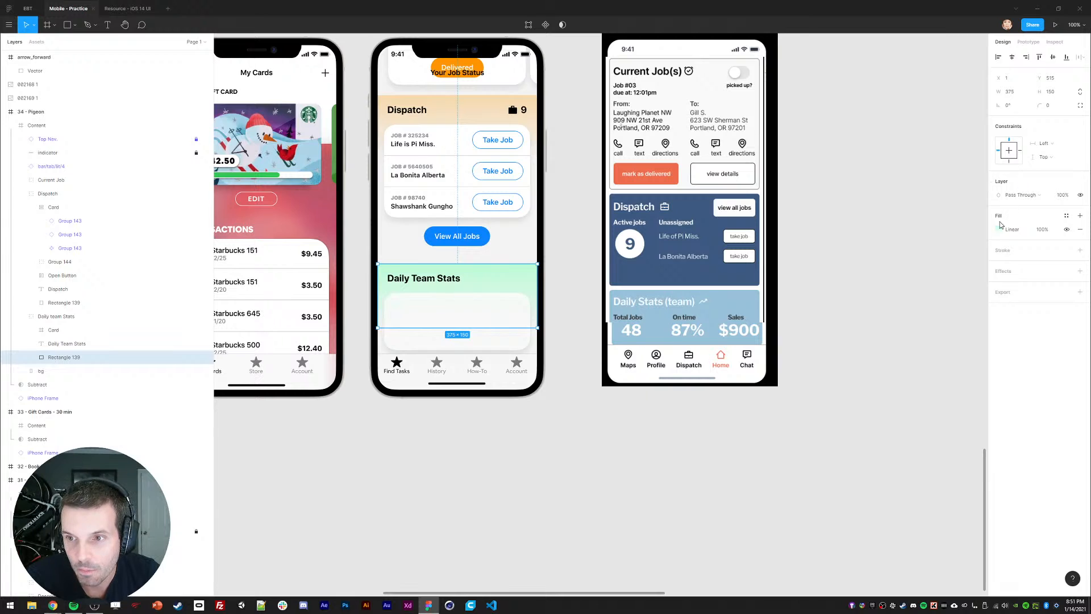
click(999, 228)
Step: Set the gradient's start stop to pale cyan B8F6FA and the end stop to B8F6FA at 0%
click(895, 251)
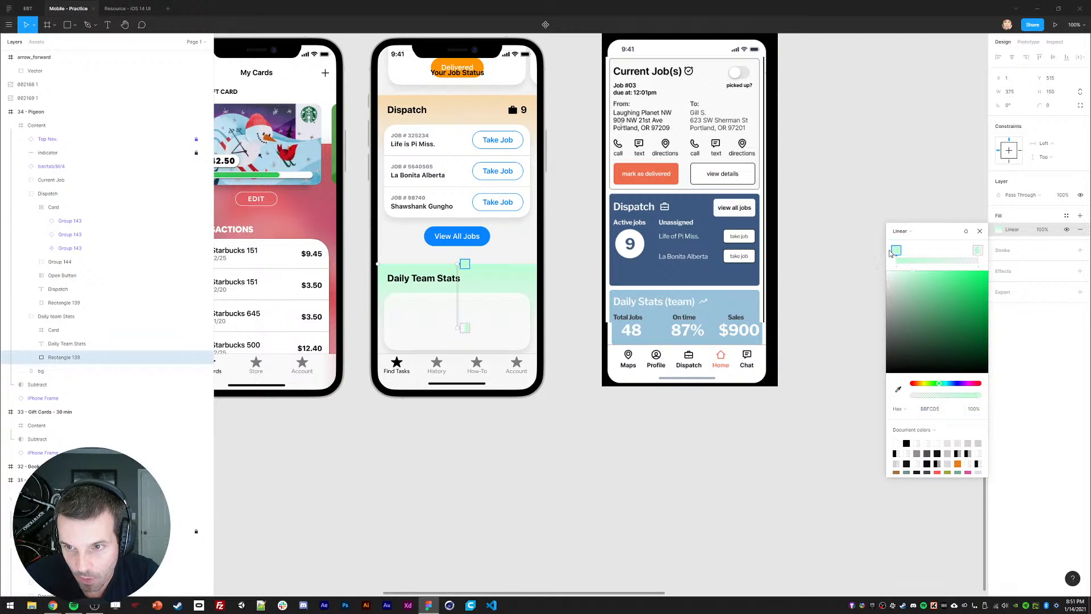
drag(952, 390, 947, 386)
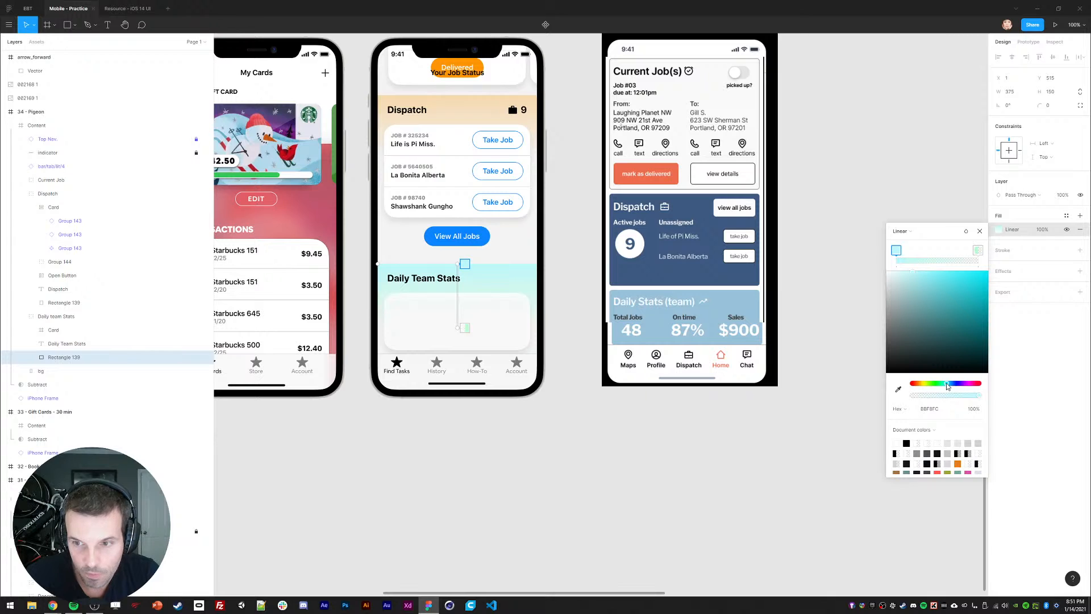
click(976, 251)
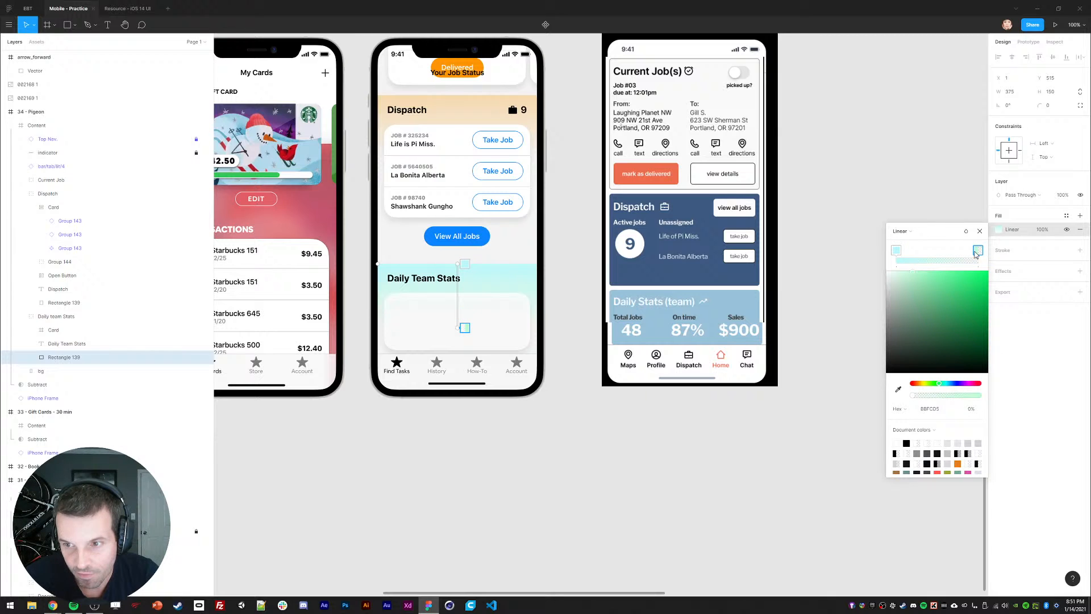
click(933, 280)
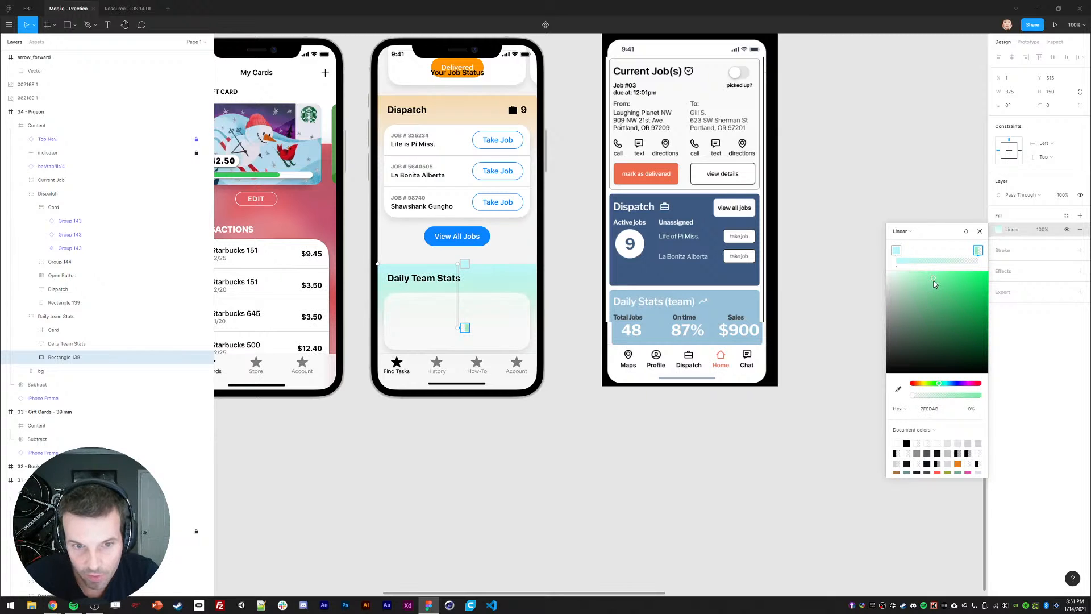
click(897, 251)
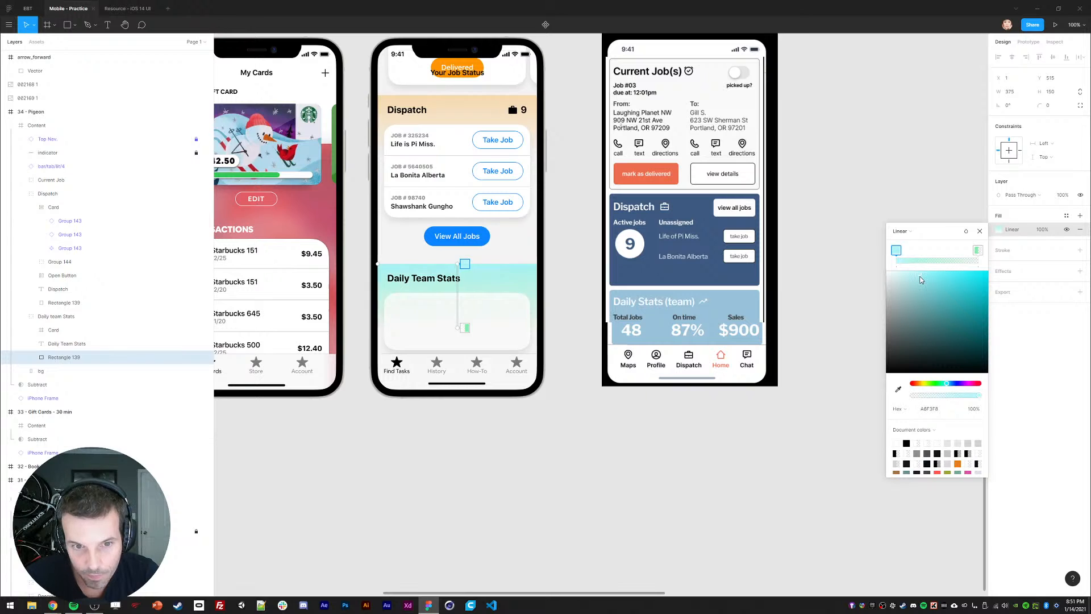
drag(921, 279, 914, 279)
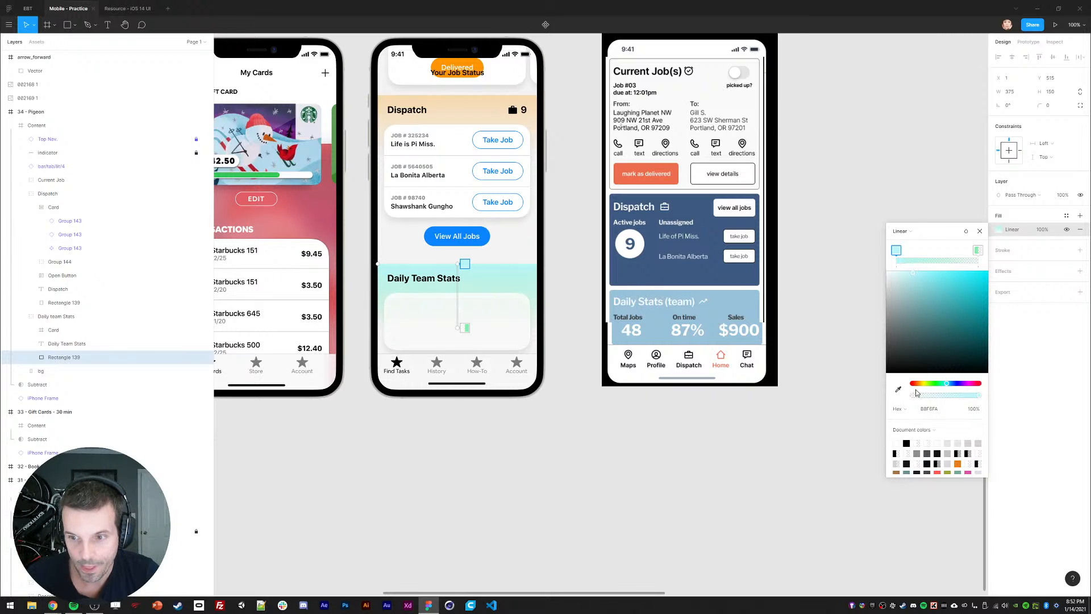
click(929, 409)
click(978, 251)
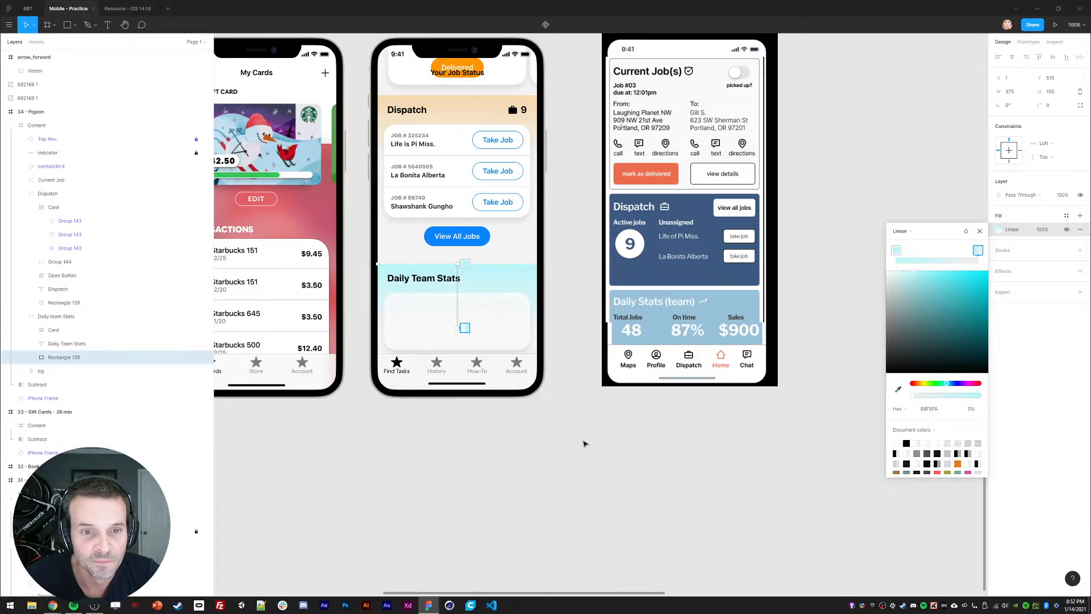
click(979, 231)
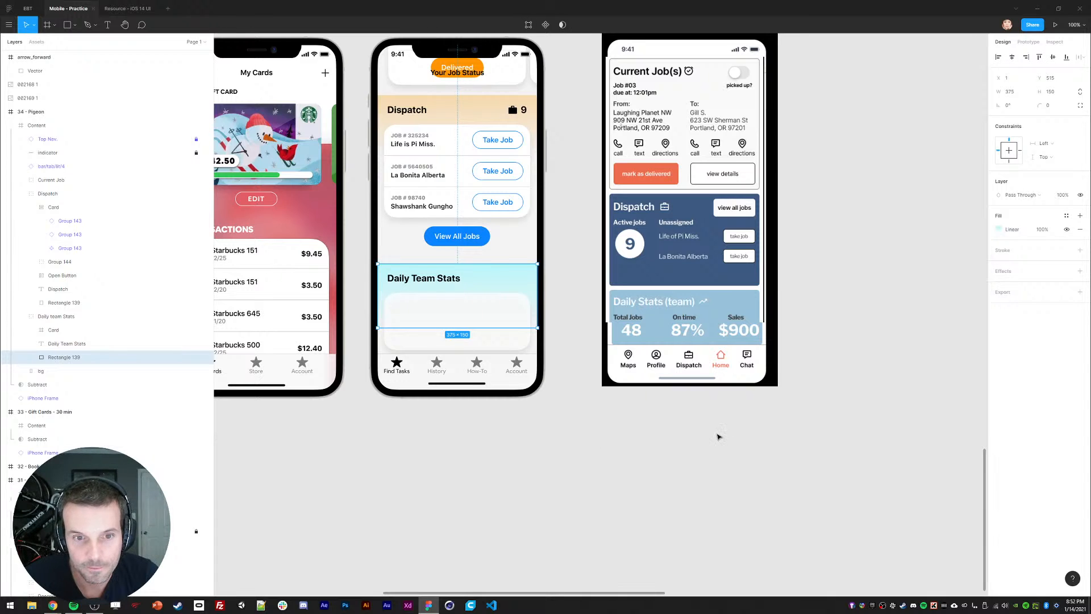
click(671, 423)
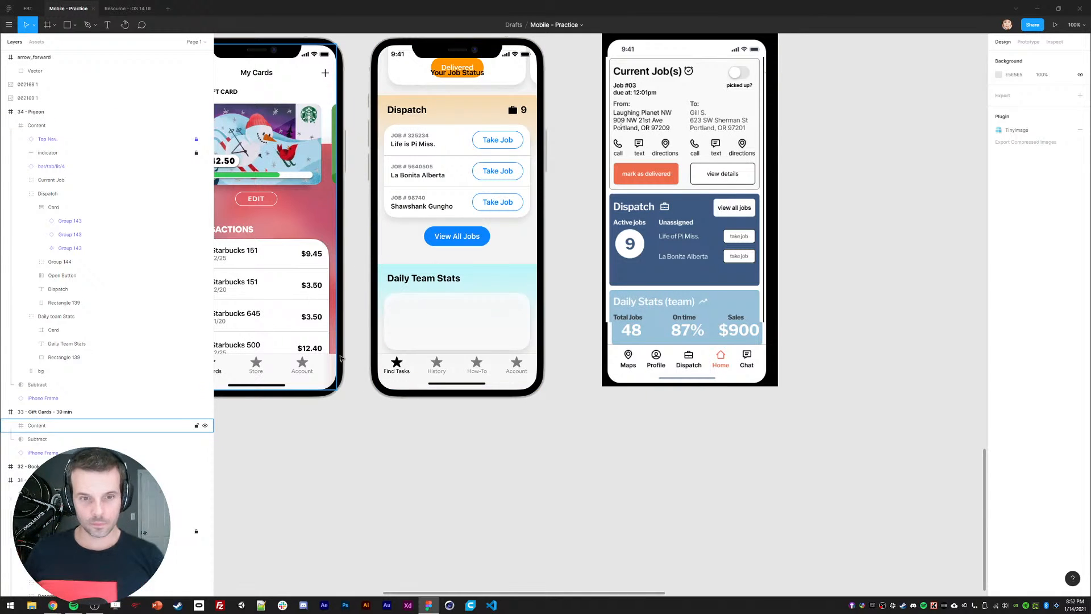
Step: Draw a 375-wide divider line above Daily Team Stats and sample the Dispatch header's beige colour
key(l)
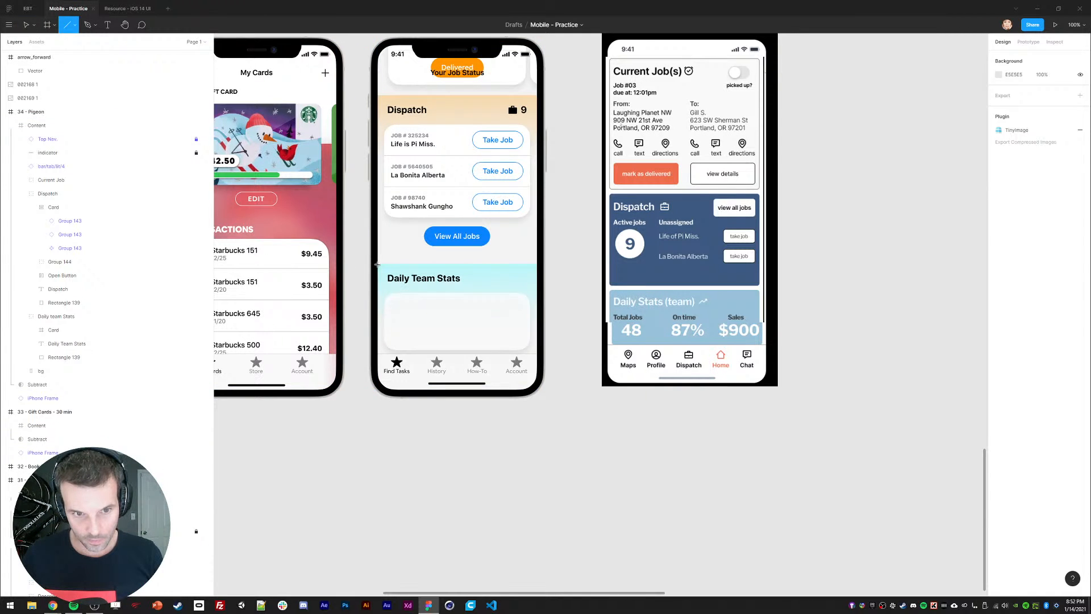
drag(377, 264, 537, 266)
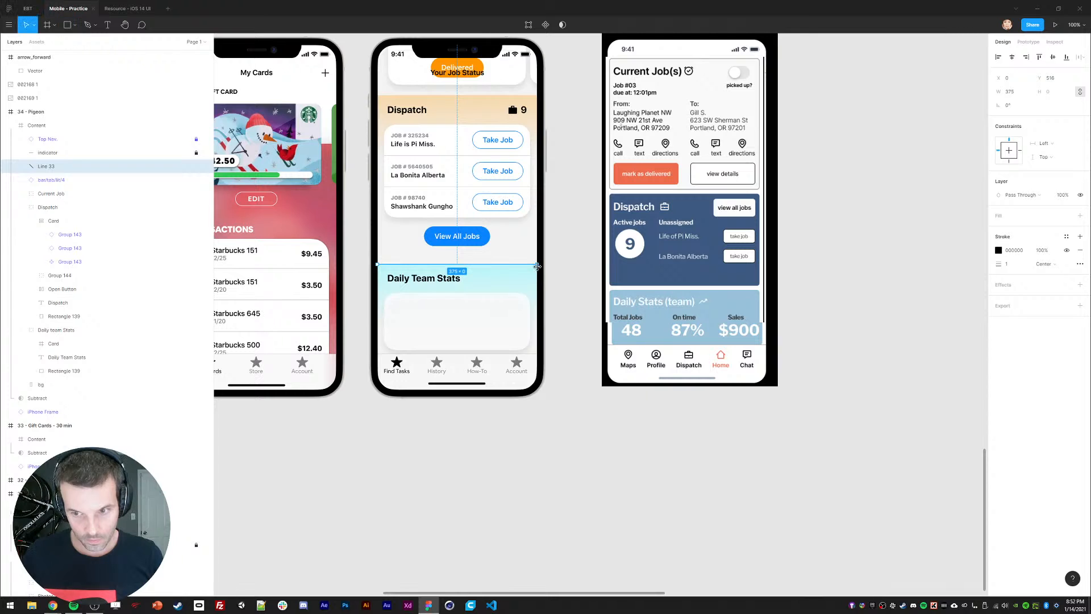
key(i)
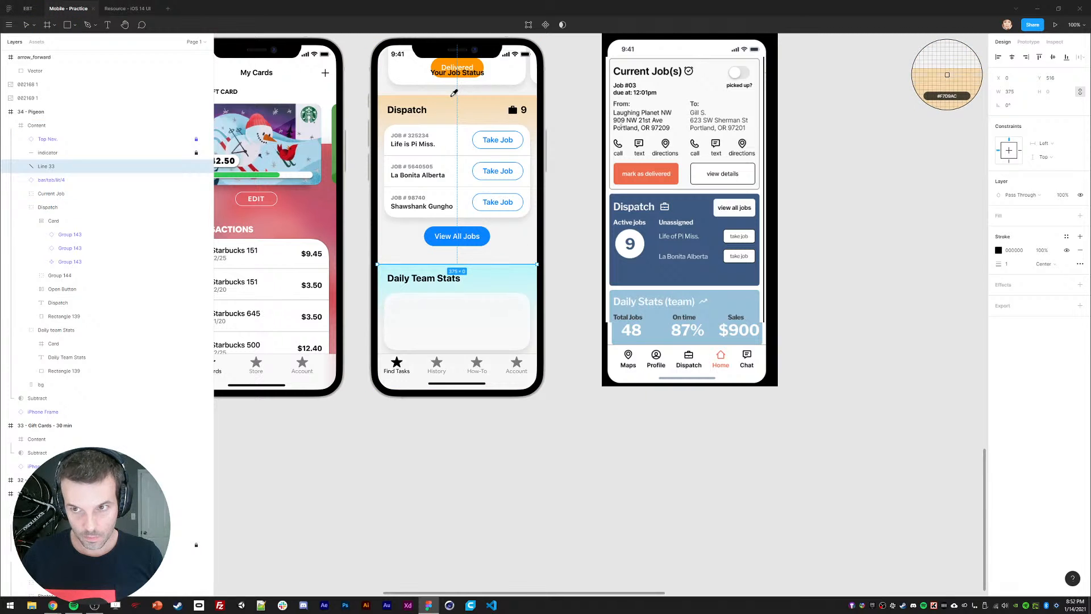
click(454, 92)
click(344, 483)
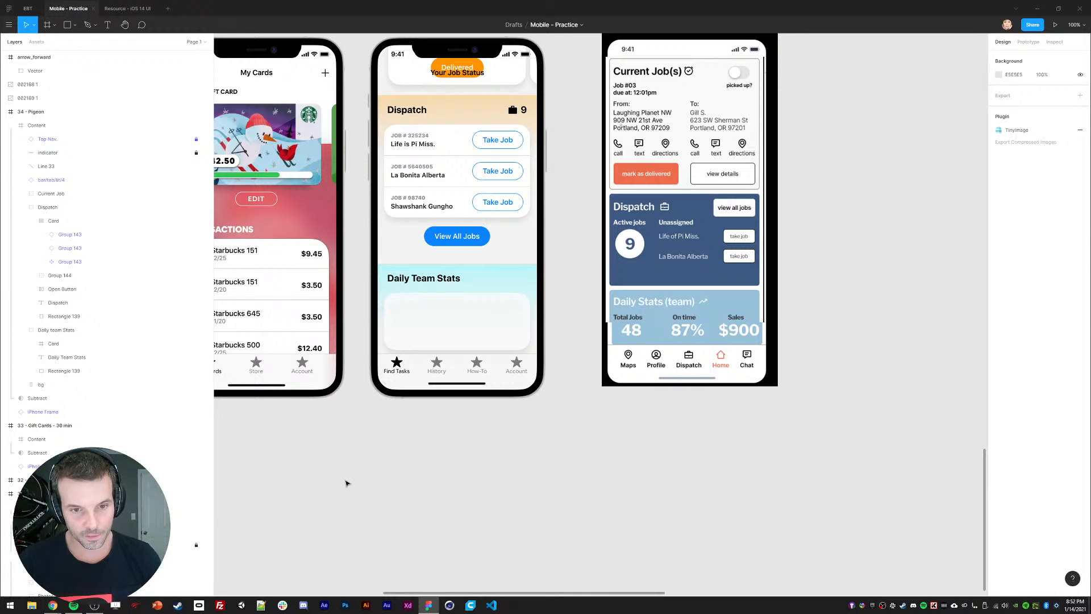
Step: Undo the divider line and the earlier gradient edits
key(ctrl+z)
key(ctrl+z)
key(ctrl+z)
key(ctrl+z)
key(ctrl+z)
key(ctrl+z)
key(ctrl+z)
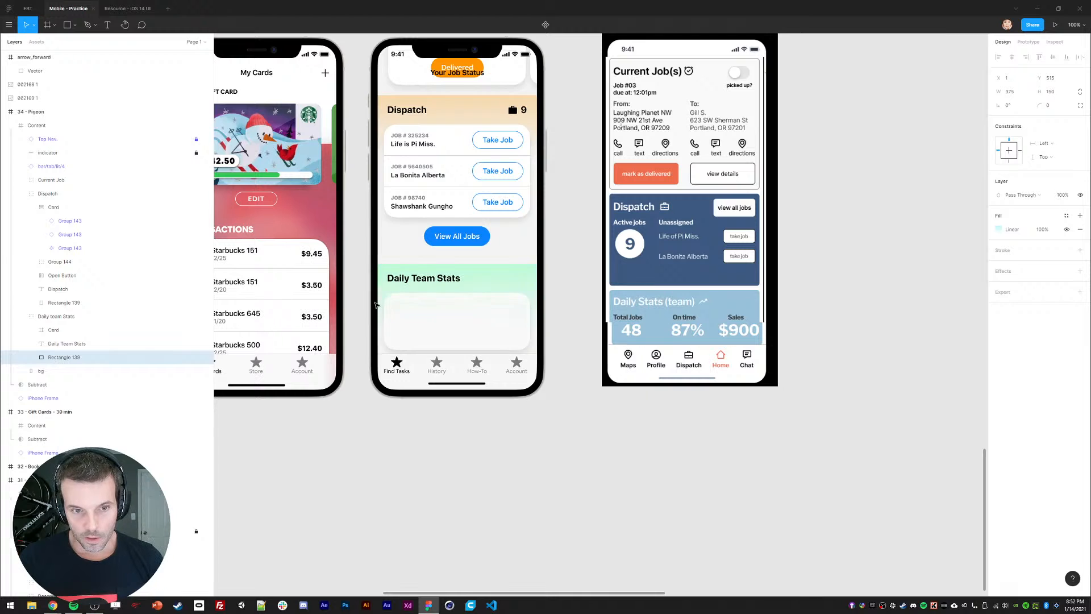
key(ctrl+z)
key(ctrl+z)
key(ctrl+z)
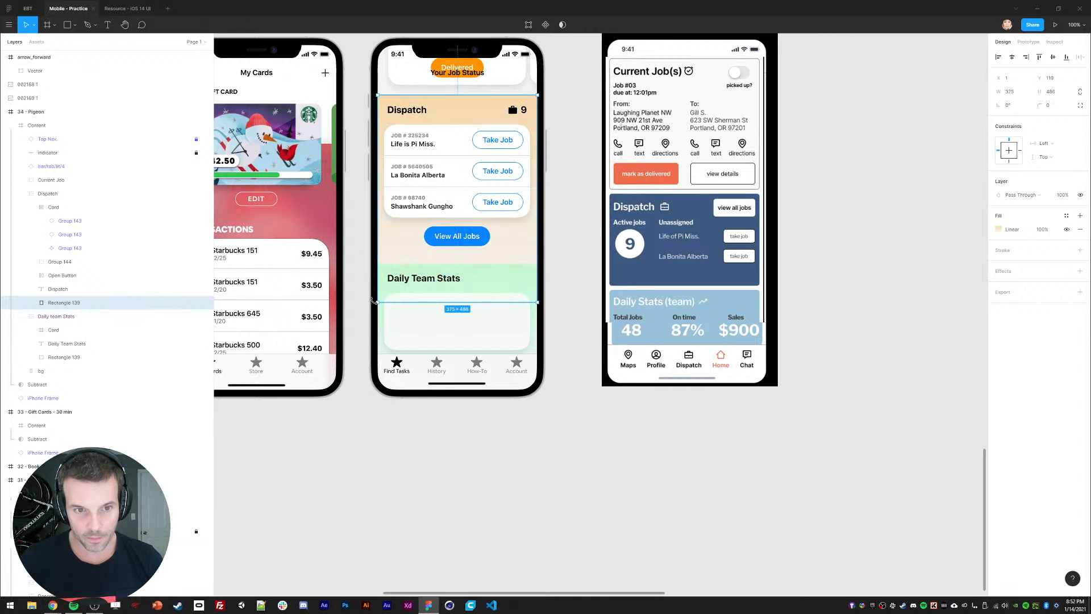
key(ctrl+z)
key(ctrl+z)
key(ctrl+z)
key(ctrl+z)
key(ctrl+z)
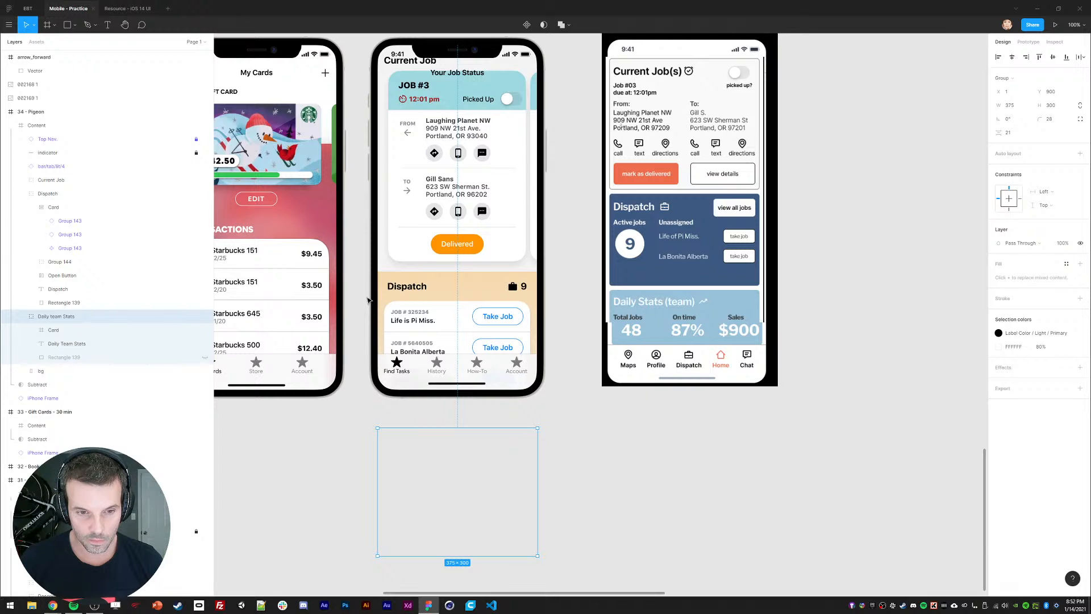
key(ctrl+z)
key(ctrl+z)
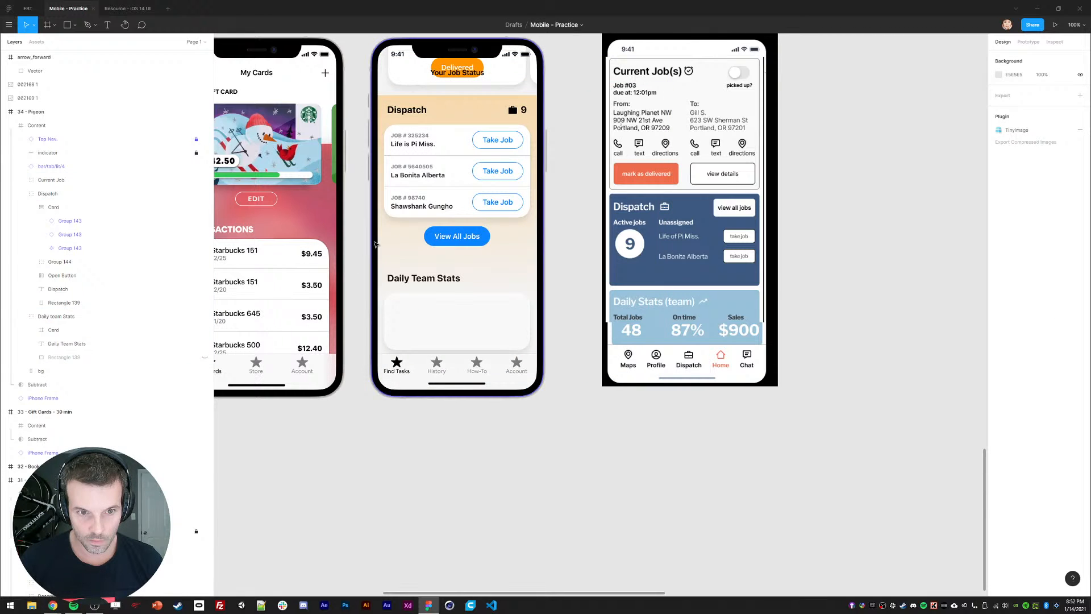
Step: Make the Dispatch background solid F7D9AC at 48% and trim it to 375×332
click(375, 245)
click(998, 229)
click(904, 231)
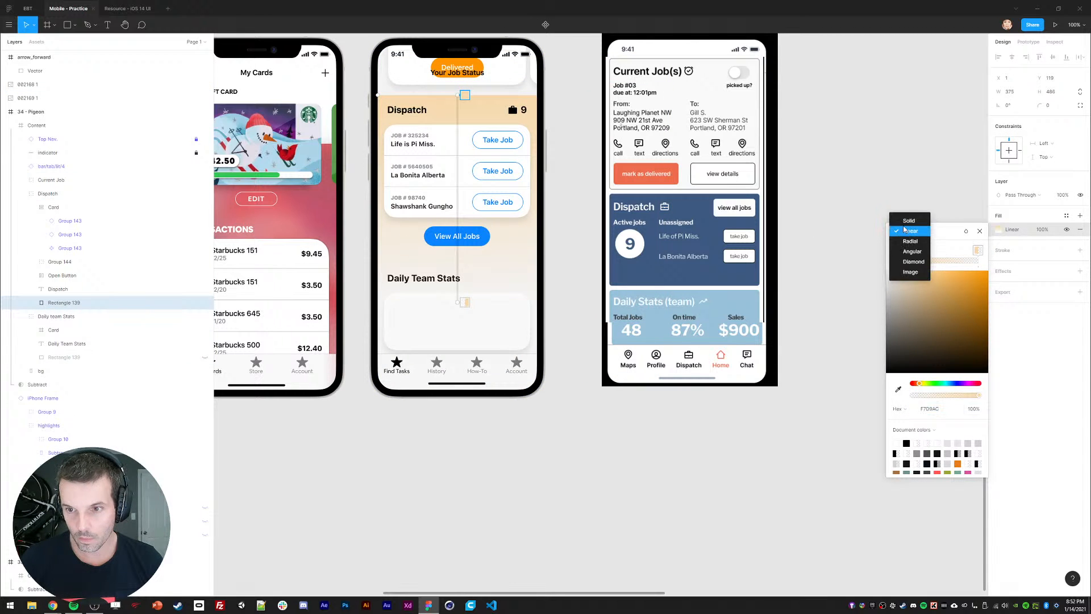
click(908, 220)
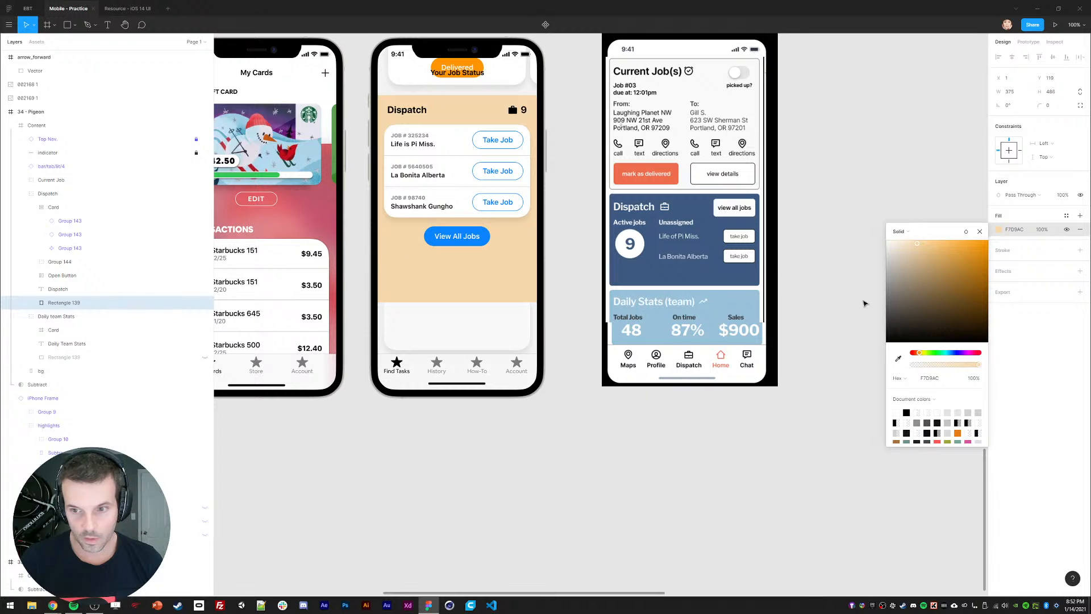
drag(978, 366, 946, 371)
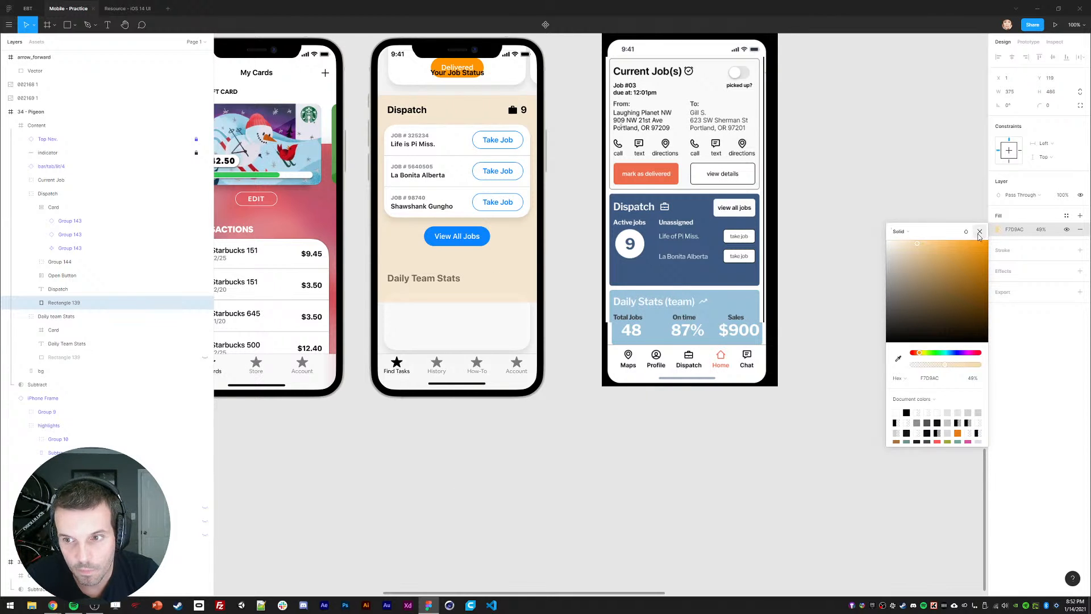
click(979, 232)
click(563, 396)
click(501, 294)
drag(478, 302, 492, 236)
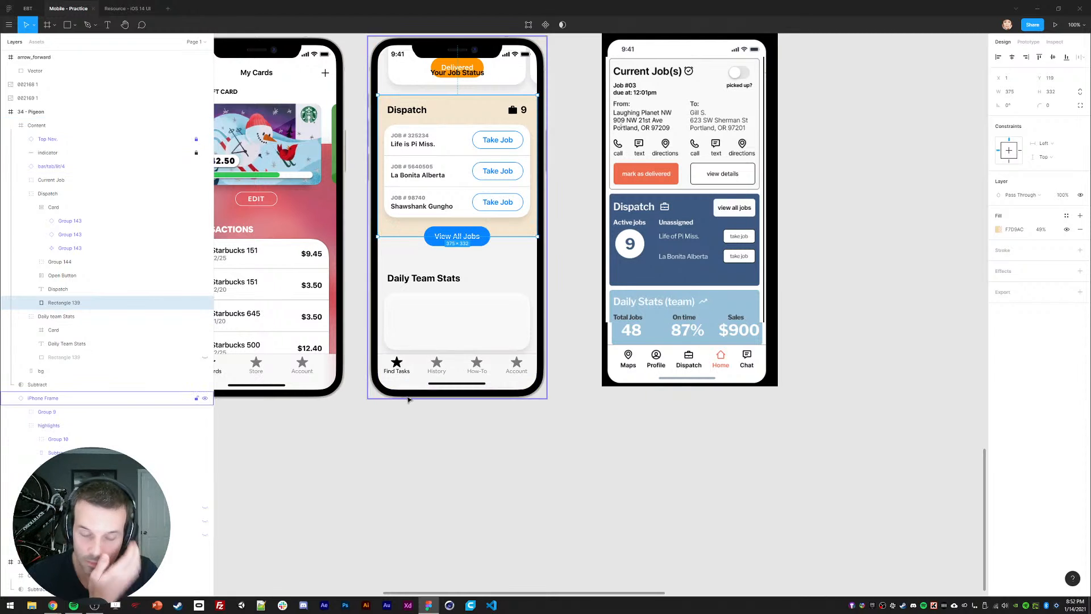
Step: Extend the Daily Team Stats background up to Dispatch, unhide it, and fill it pale cyan at 51%
click(60, 358)
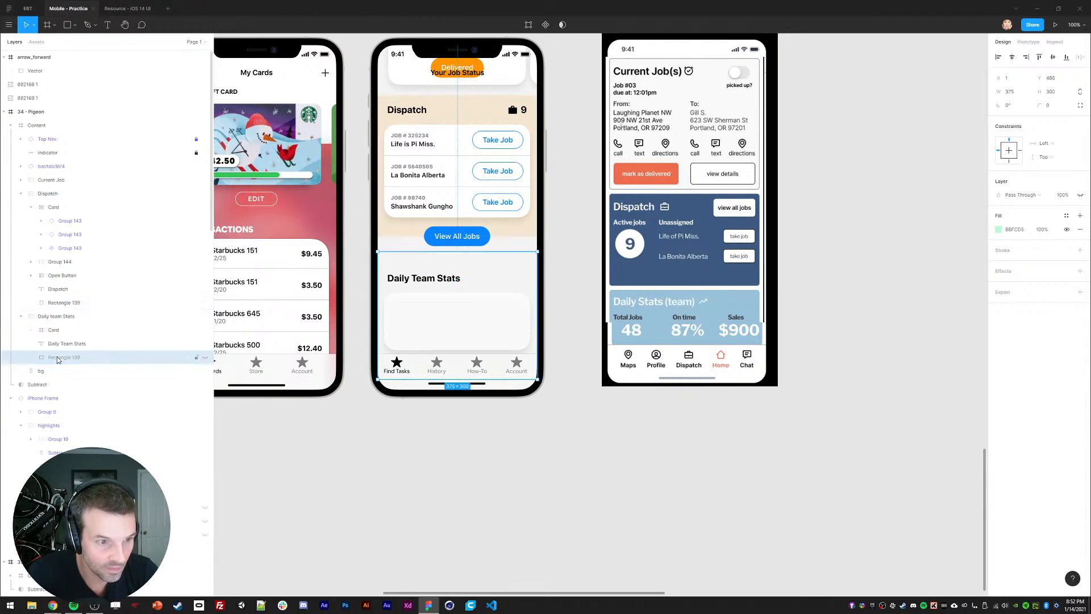
drag(469, 250, 448, 237)
click(998, 229)
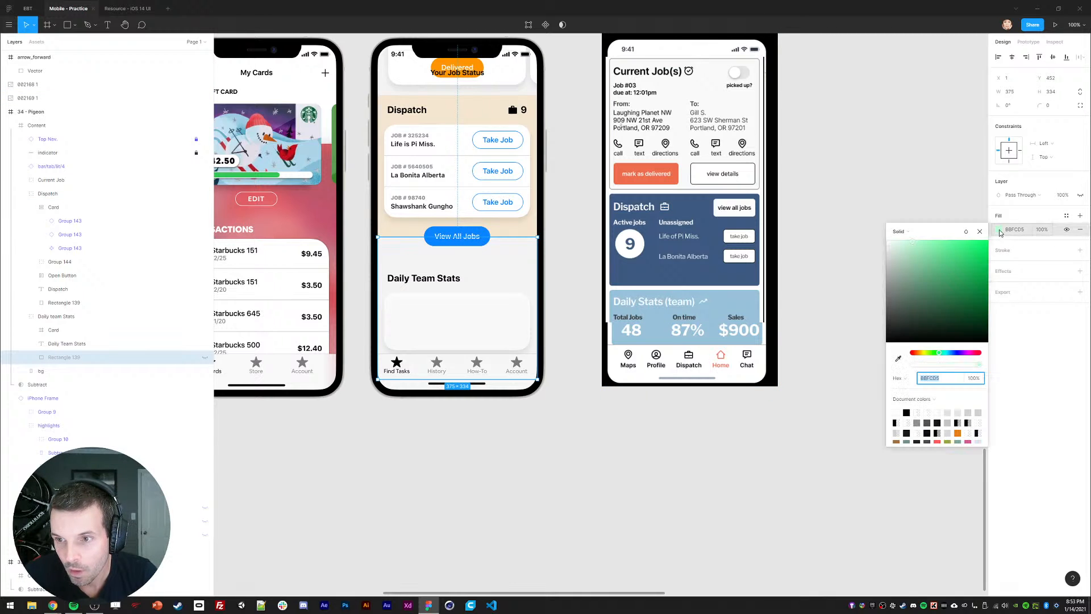
click(1079, 195)
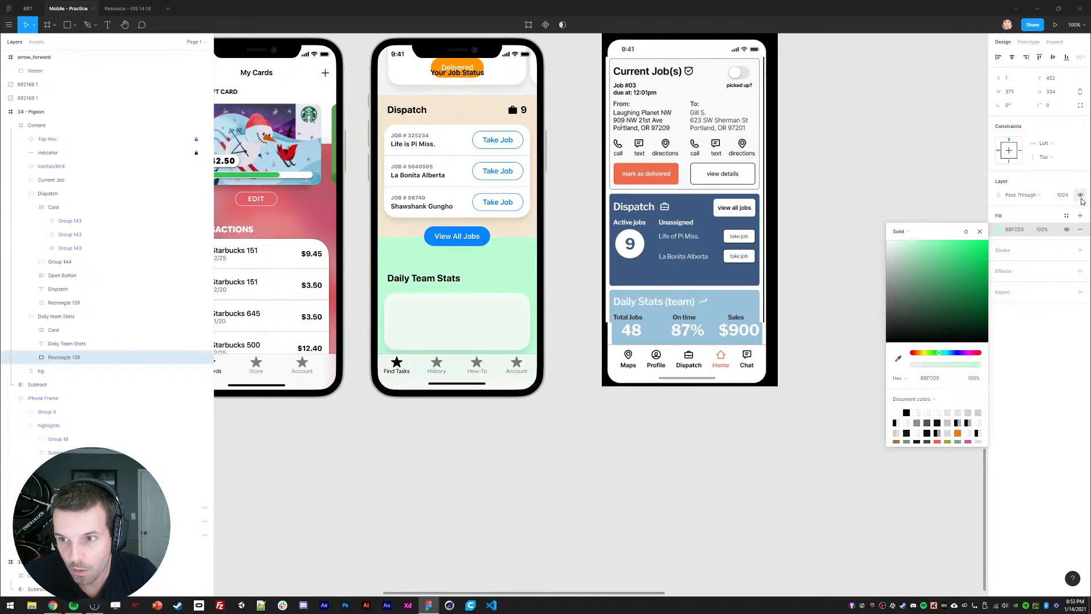
drag(939, 353, 947, 356)
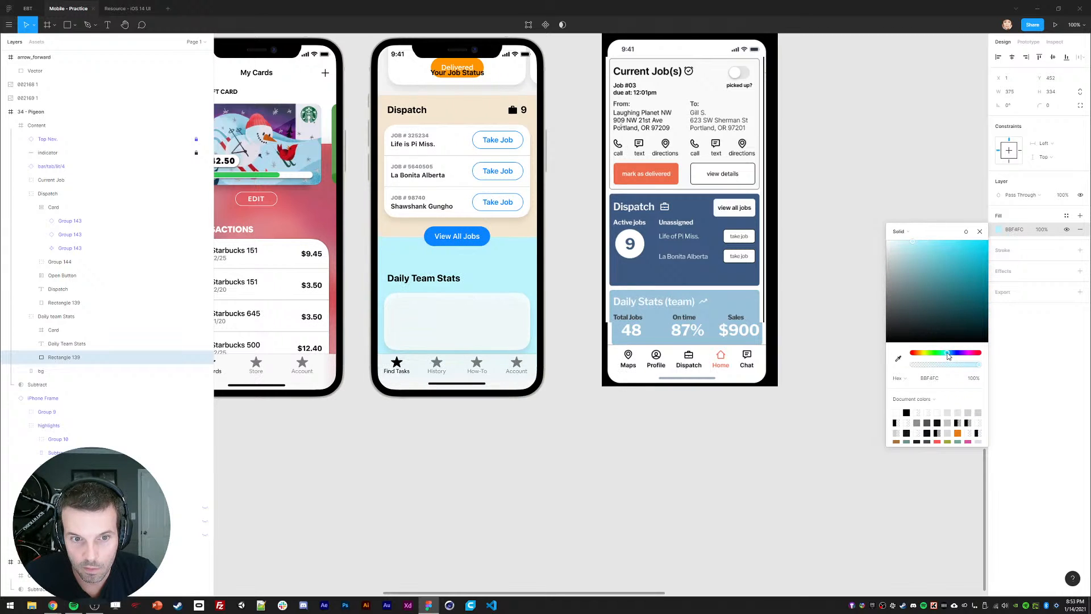
drag(921, 250, 907, 242)
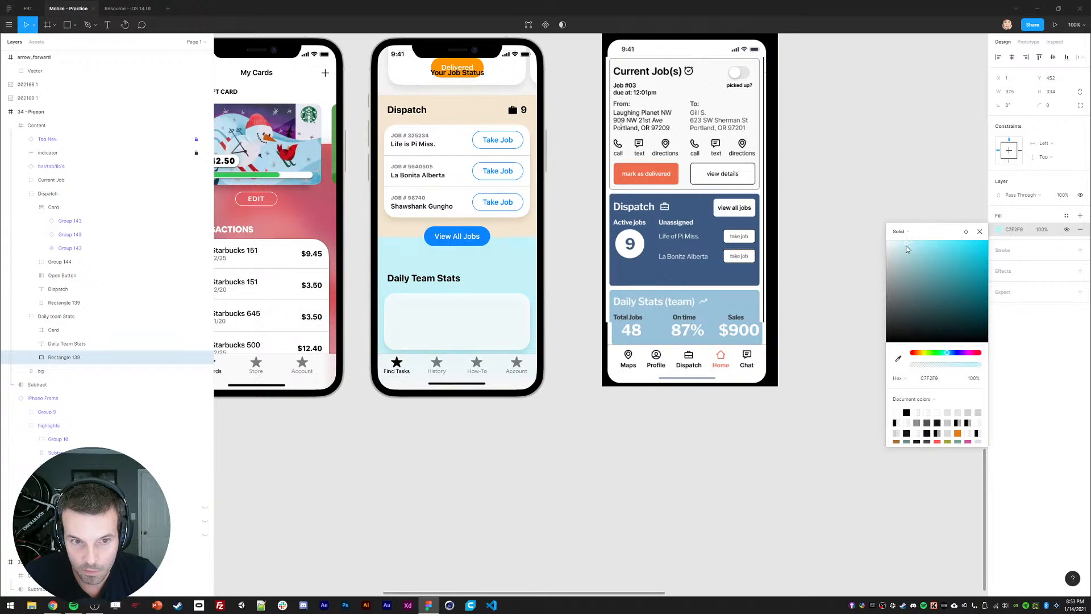
drag(956, 362, 945, 368)
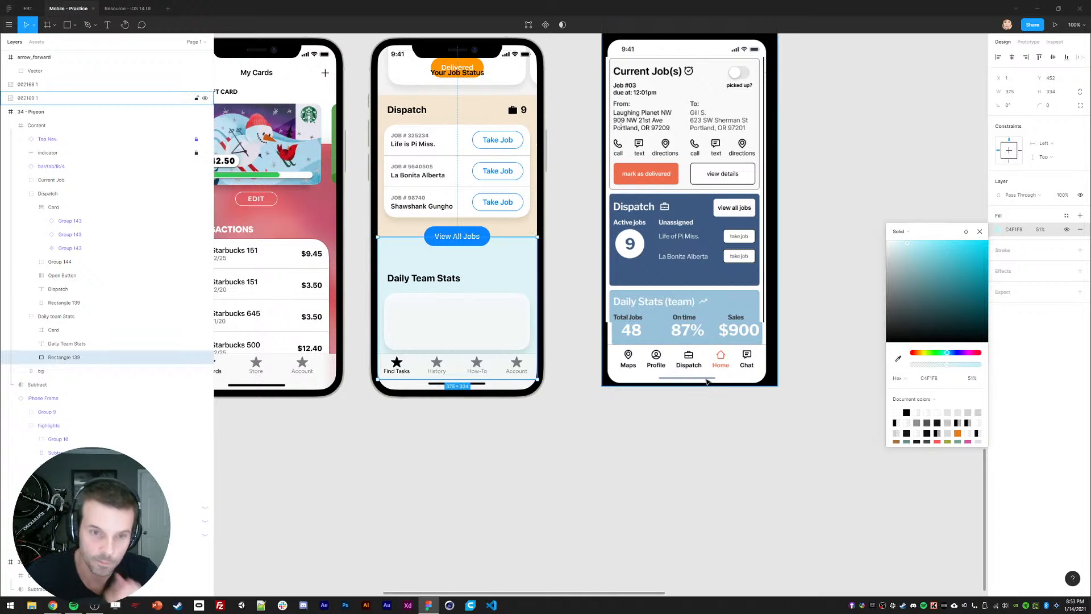
click(412, 443)
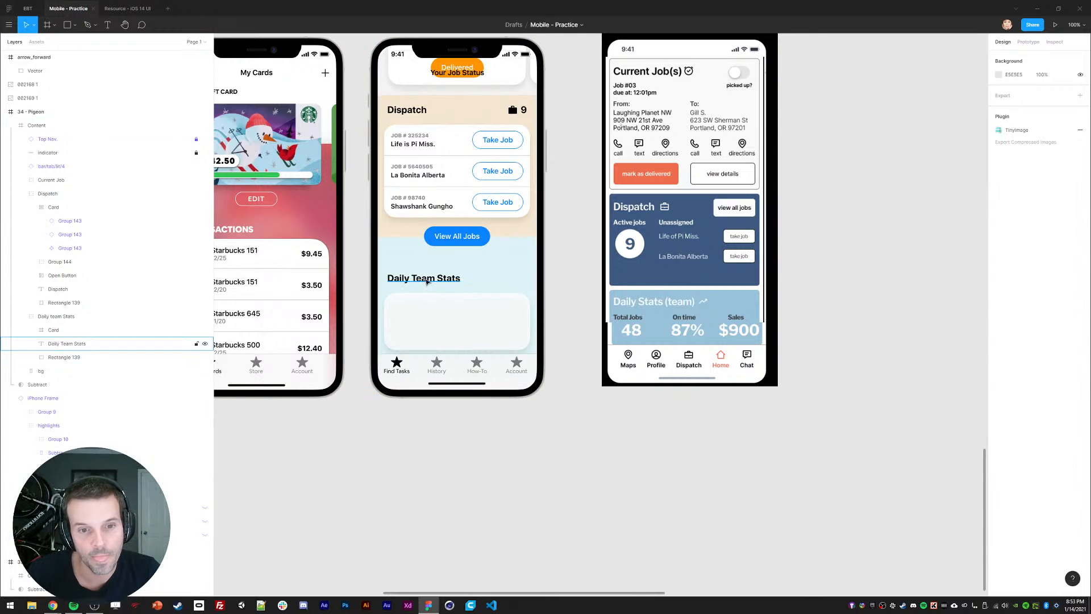
Step: Adjust the Daily Team Stats title and nudge the Dispatch heading and job cards
mouse_move(421, 281)
mouse_down()
mouse_move(419, 254)
mouse_move(419, 272)
mouse_up()
click(382, 469)
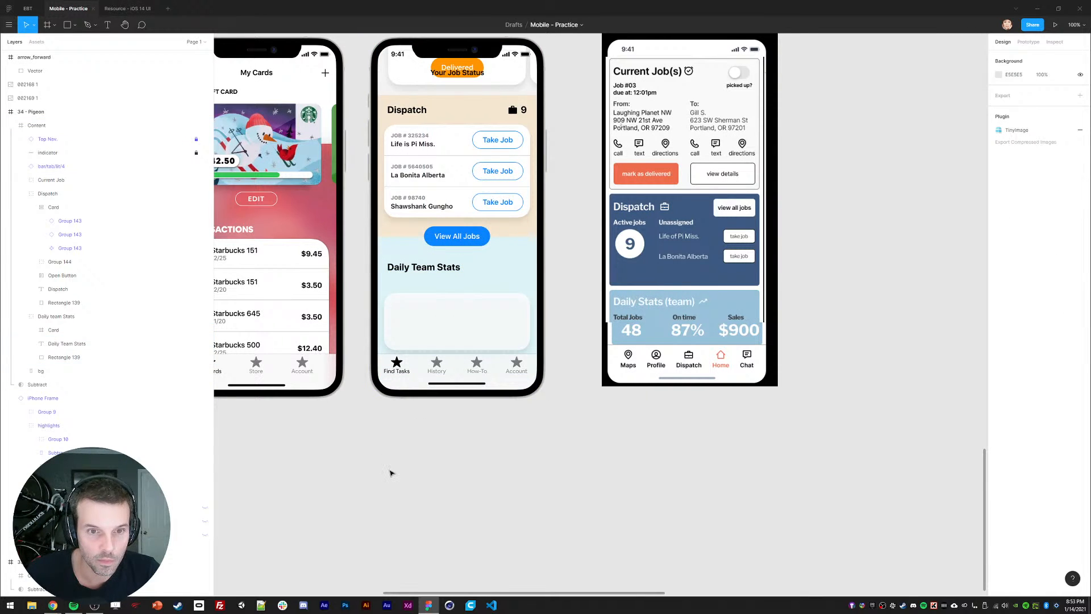
click(406, 110)
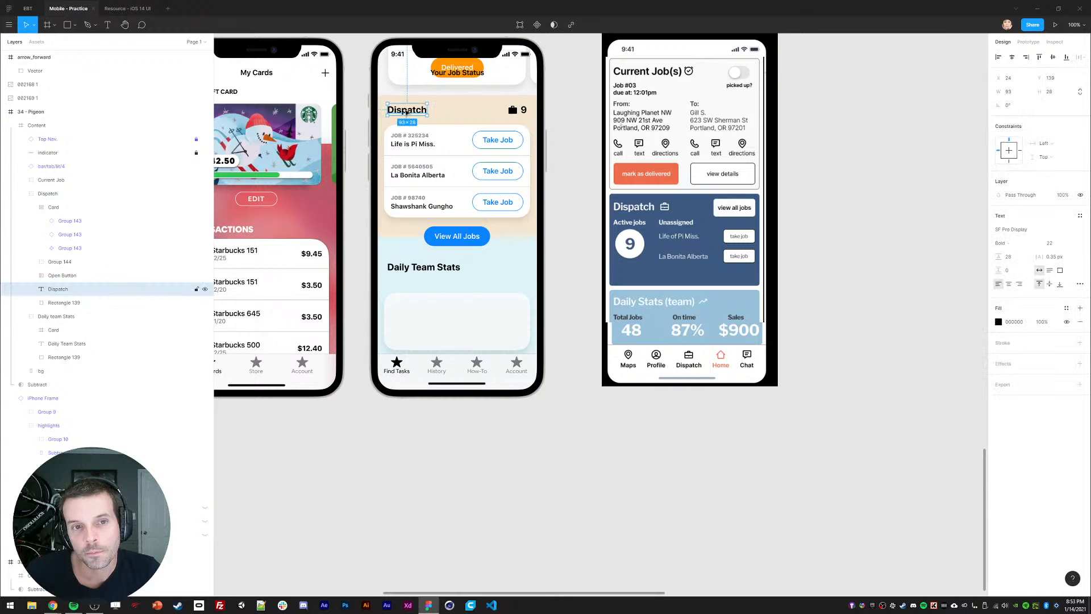
shift+click(411, 143)
shift+click(519, 111)
key(shift+Up)
key(shift+Up)
key(shift+Up)
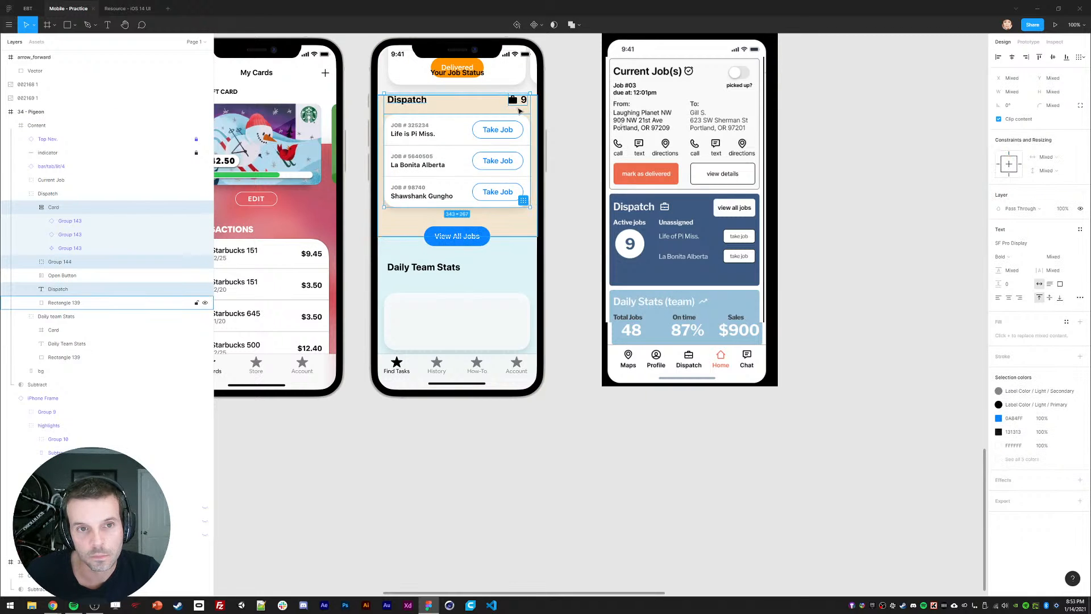
key(shift+Down)
key(shift+Down)
key(shift+Down)
key(shift+Down)
Step: Set the Dispatch background's height to 348
click(406, 224)
drag(406, 226, 406, 236)
click(1050, 92)
text(348)
key(Return)
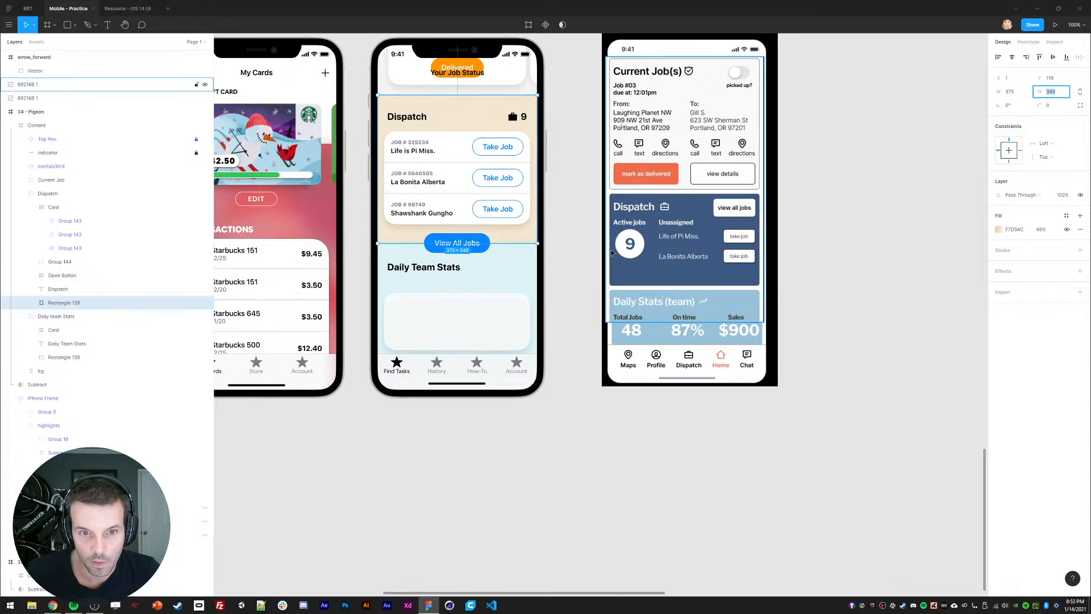
Step: Move the Daily Team Stats section down to meet the Dispatch background
click(491, 284)
drag(414, 269, 413, 276)
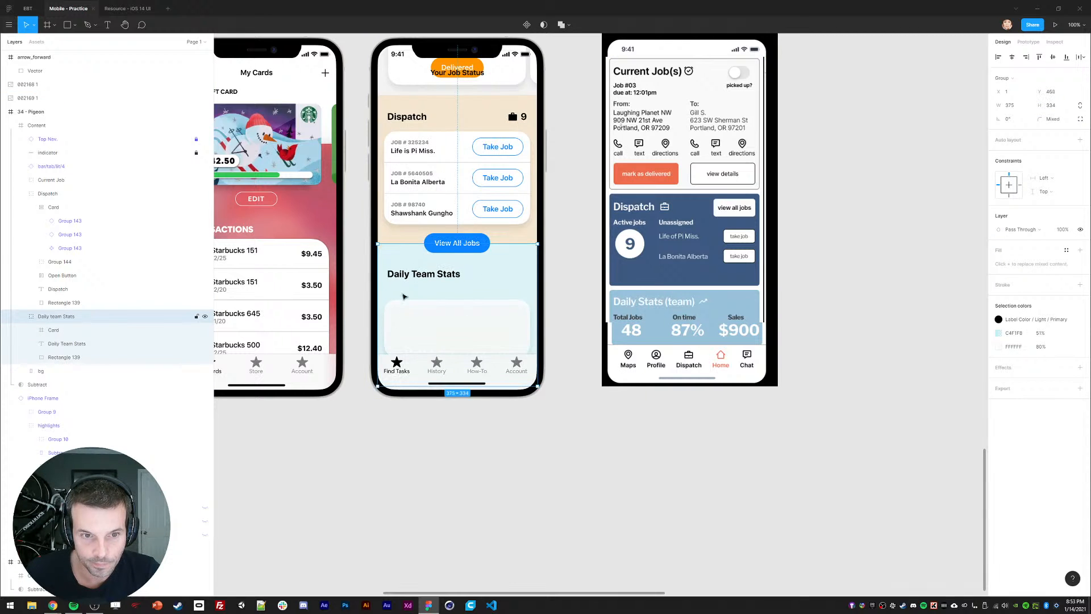
click(403, 417)
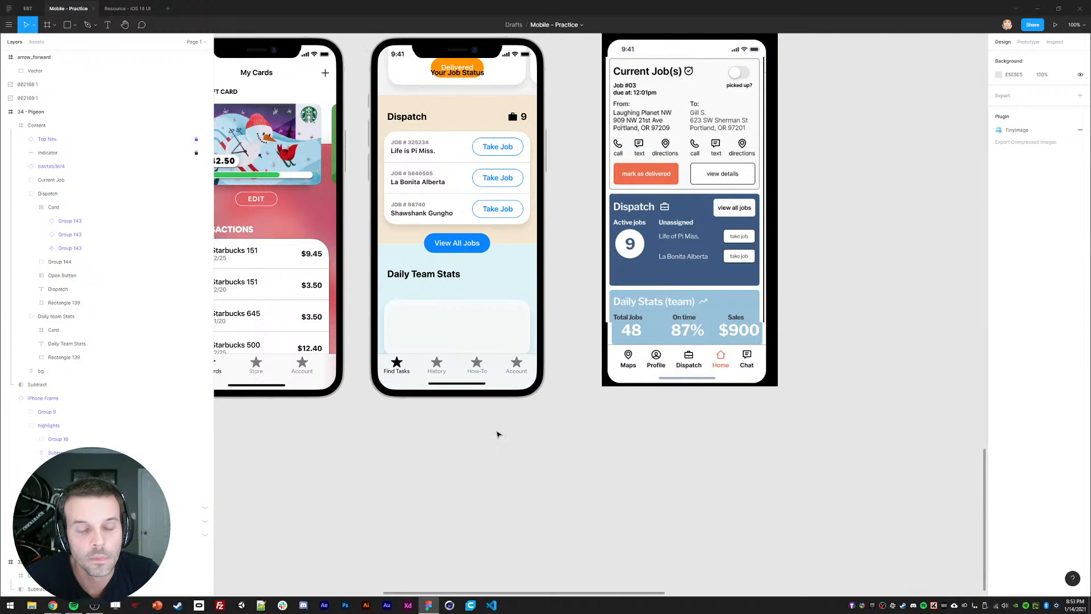
scroll(476, 454, up, 1)
scroll(476, 454, right, 1)
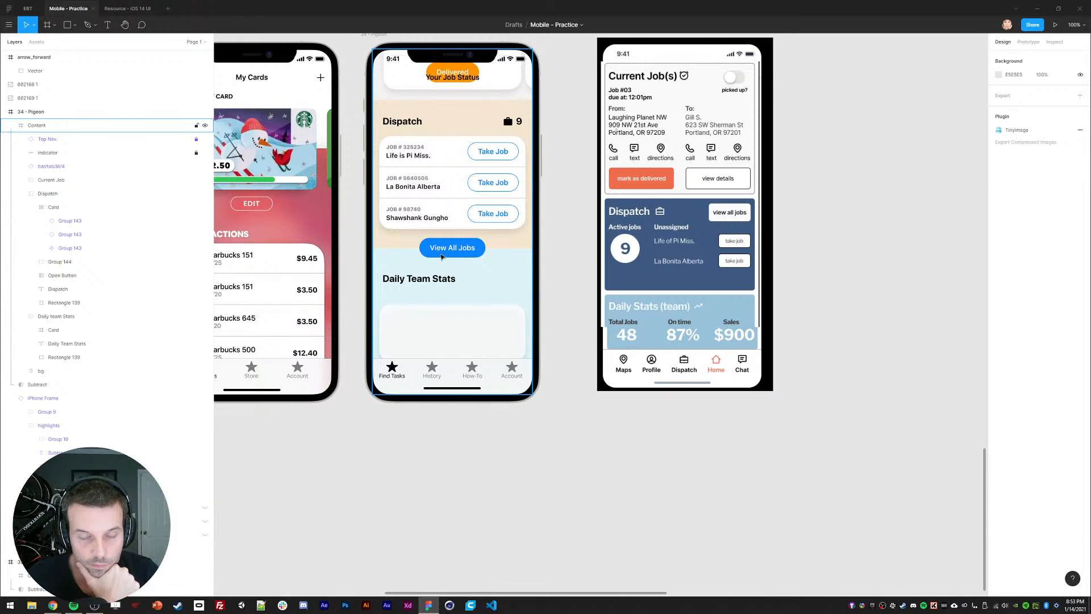
Step: Try adding 'Jobs' to the Dispatch heading, then undo it
click(406, 125)
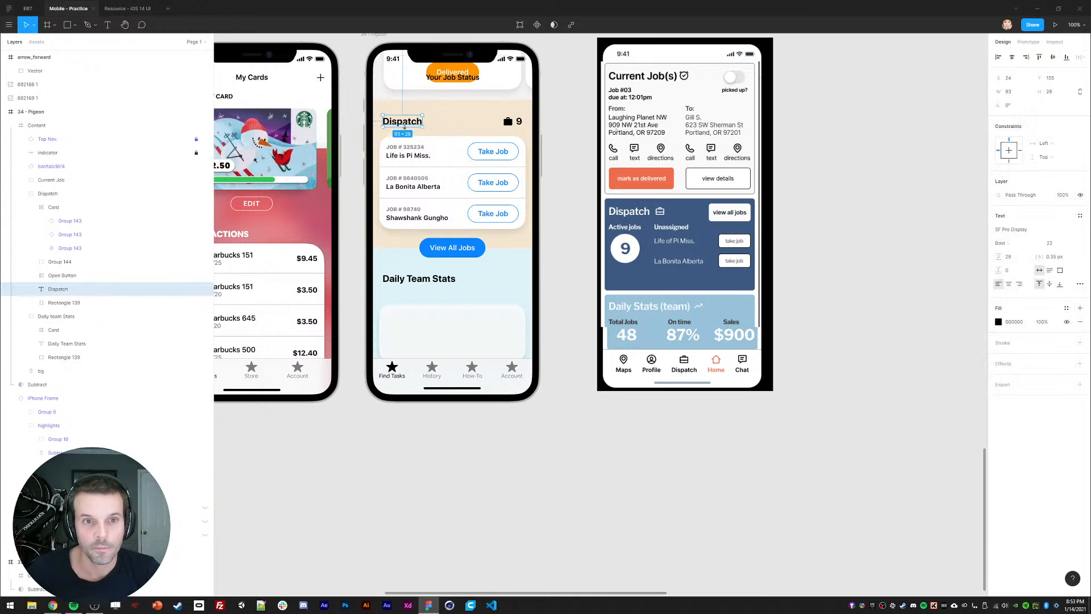
text(Jobs)
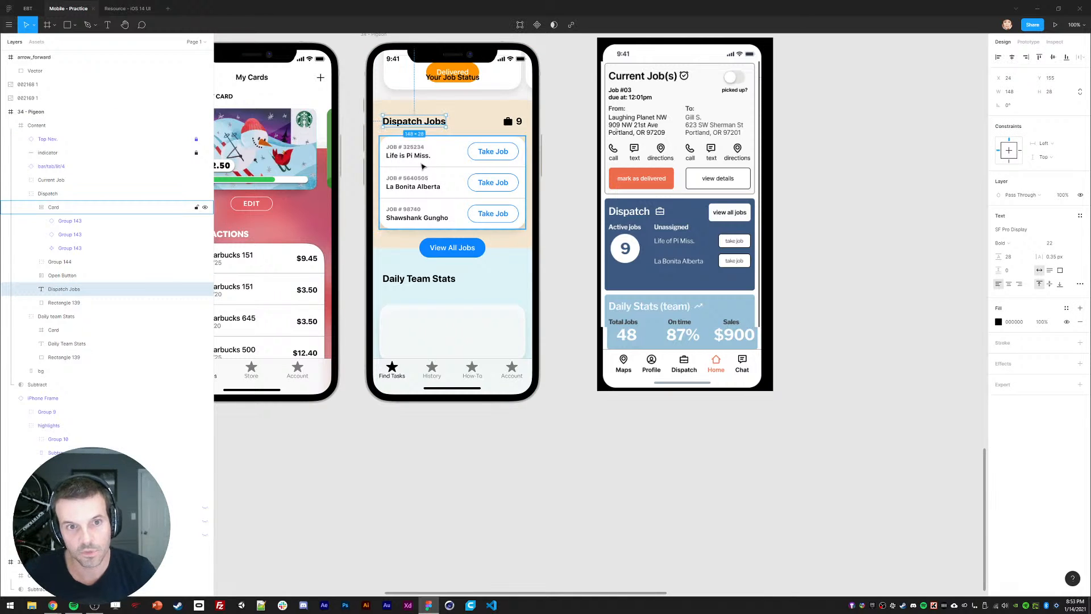
click(572, 206)
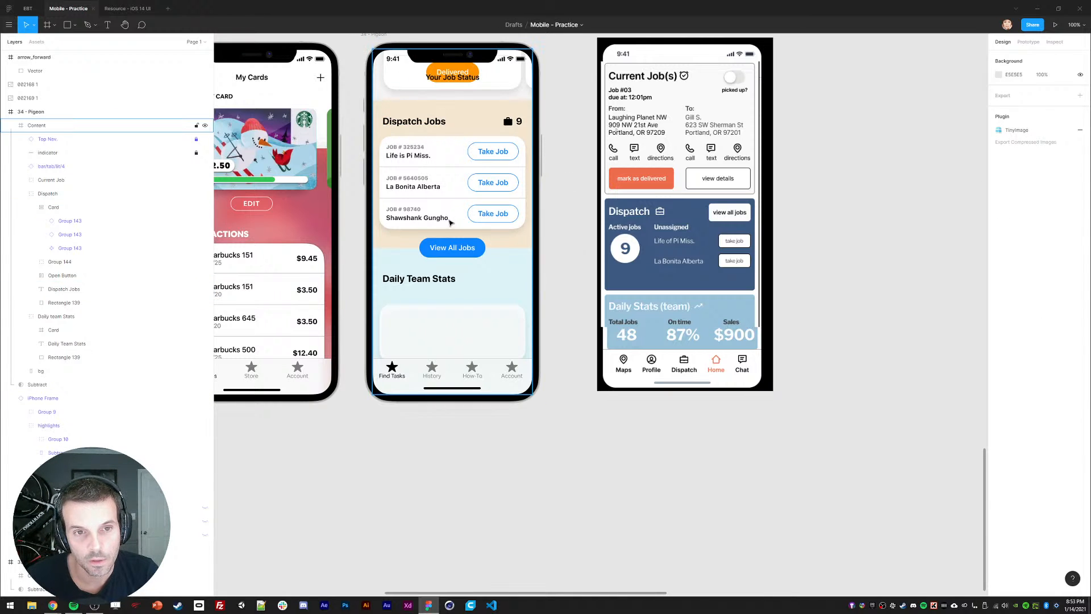
key(ctrl+z)
key(ctrl+z)
key(Escape)
scroll(431, 432, left, 1)
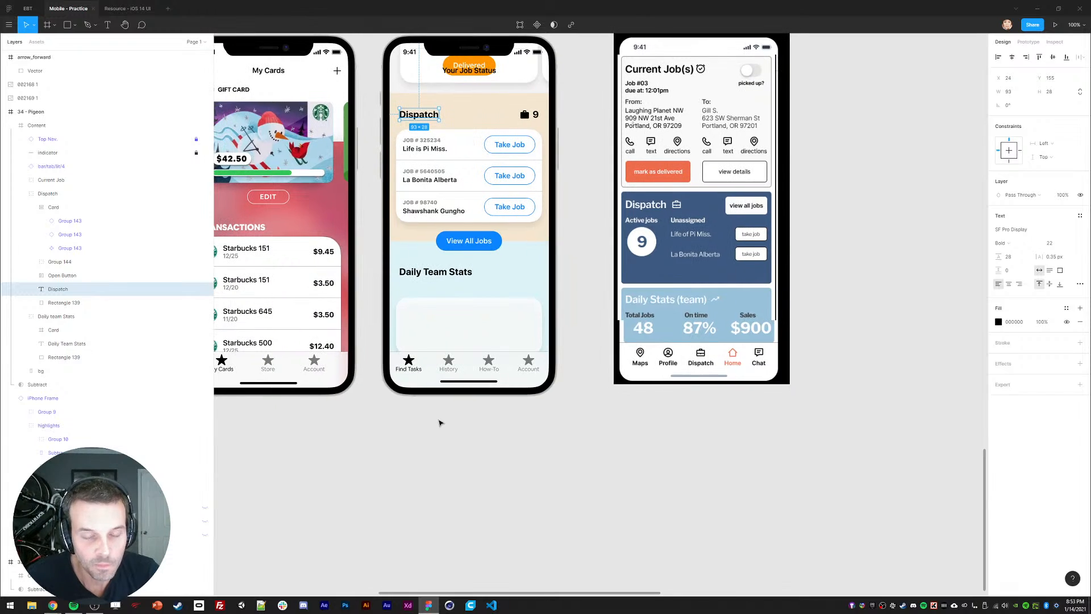
scroll(586, 309, up, 1)
Step: Inspect the Daily Team Stats layers, undoing a trial nudge of the job row and a section resize
click(434, 297)
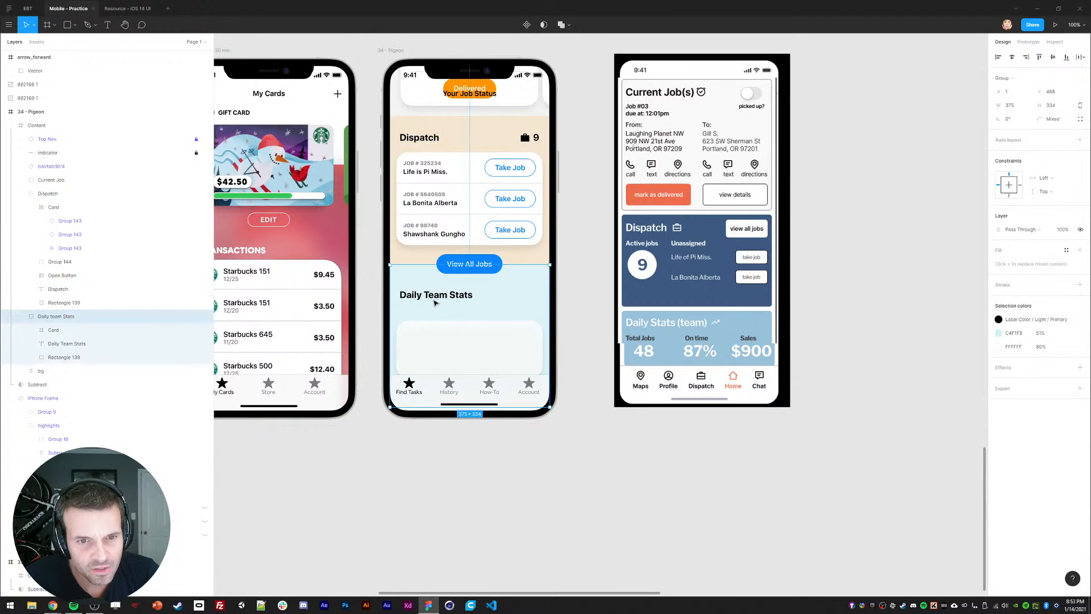
click(433, 297)
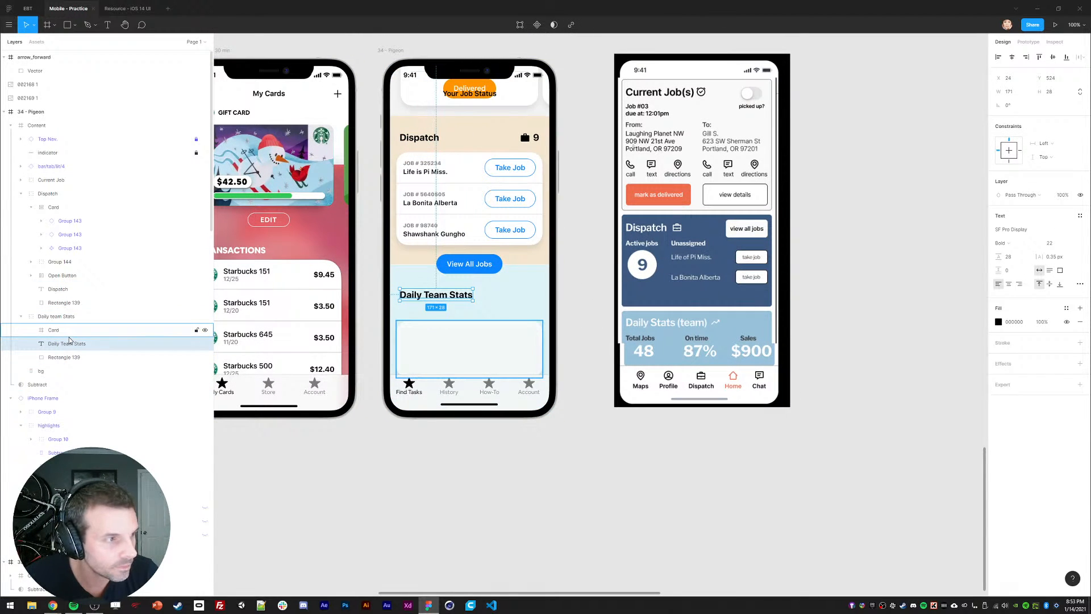
click(450, 492)
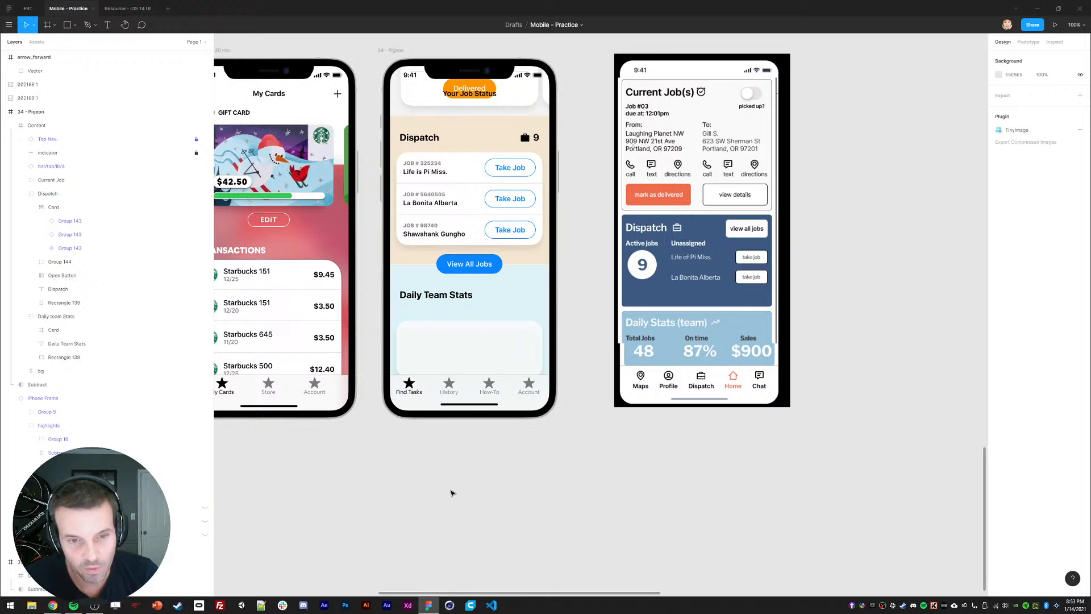
double_click(444, 347)
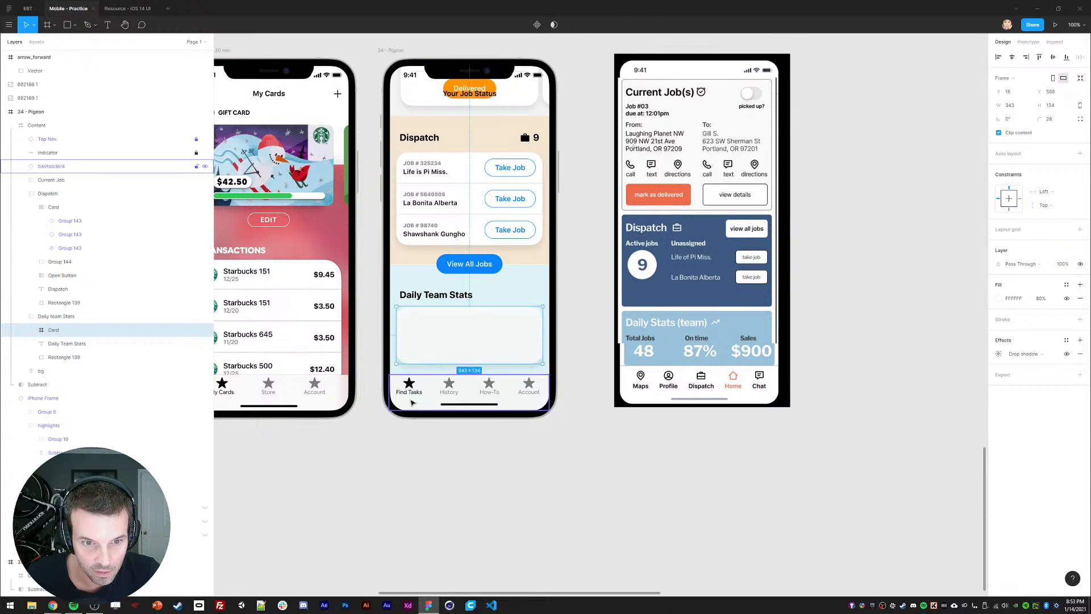
click(446, 464)
ctrl+click(441, 154)
key(shift+Up)
key(shift+Up)
key(shift+Up)
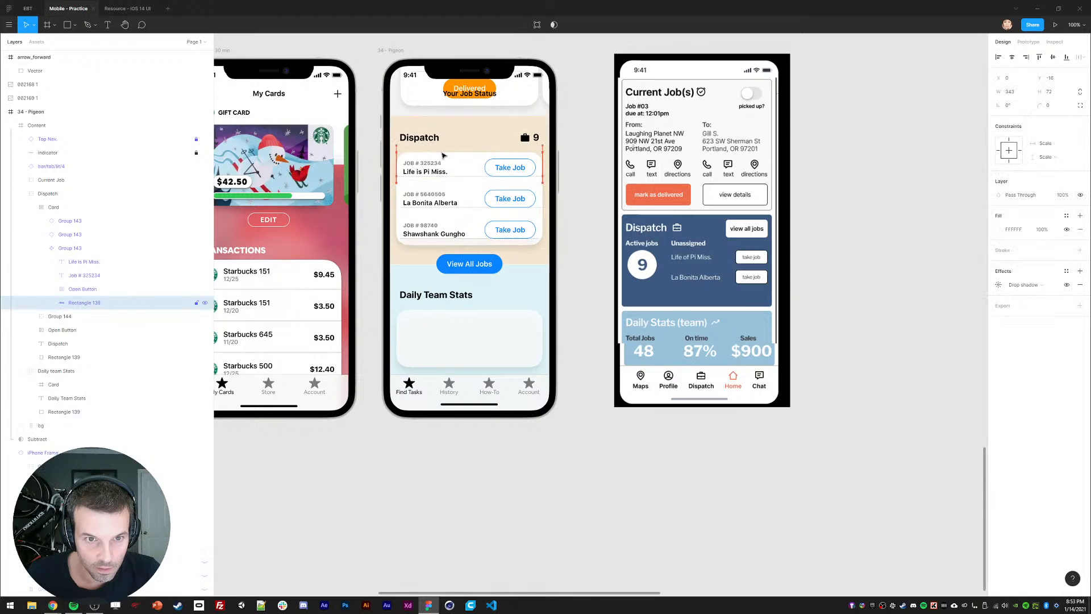
key(ctrl+z)
key(ctrl+z)
key(ctrl+z)
click(458, 341)
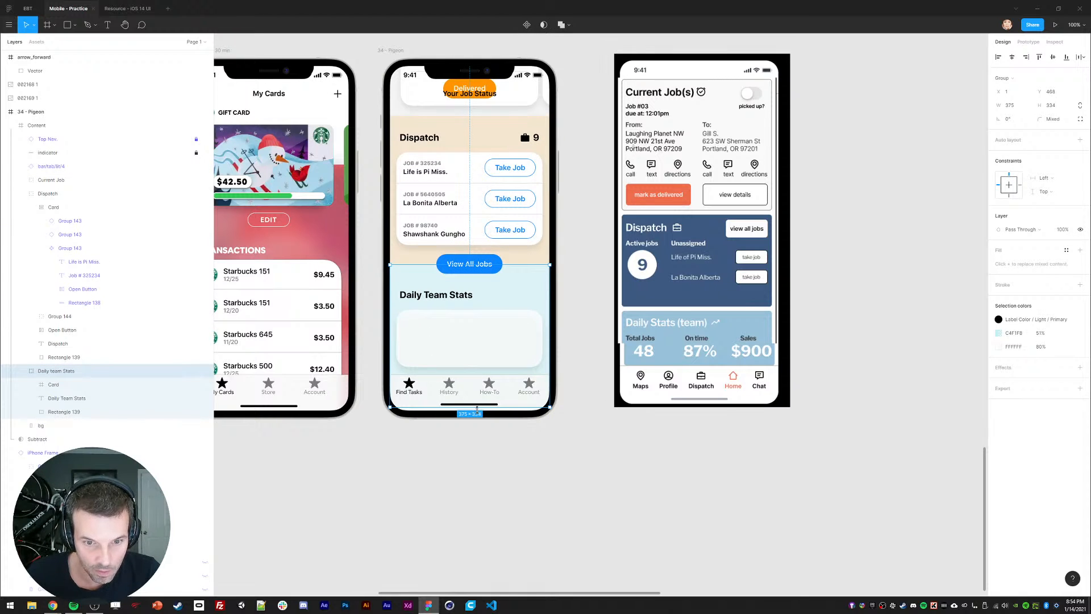
drag(478, 410, 495, 388)
key(ctrl+z)
click(472, 446)
Step: Select the Daily Team Stats card, then the 'Life is Pi Miss.' job text
ctrl+click(521, 294)
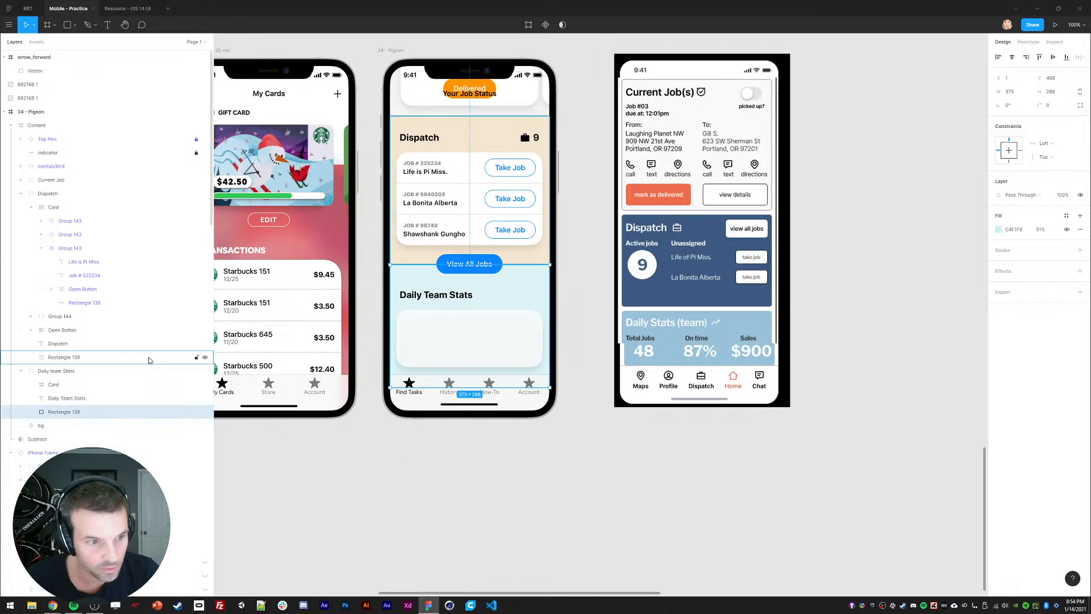
click(21, 194)
click(48, 193)
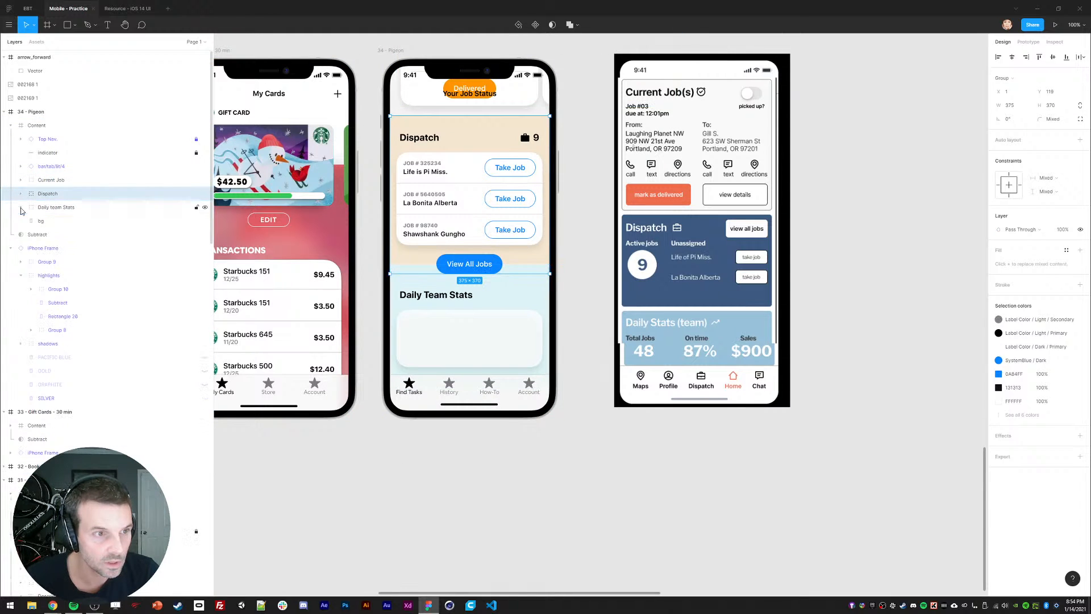
click(50, 184)
shift+click(55, 207)
click(348, 462)
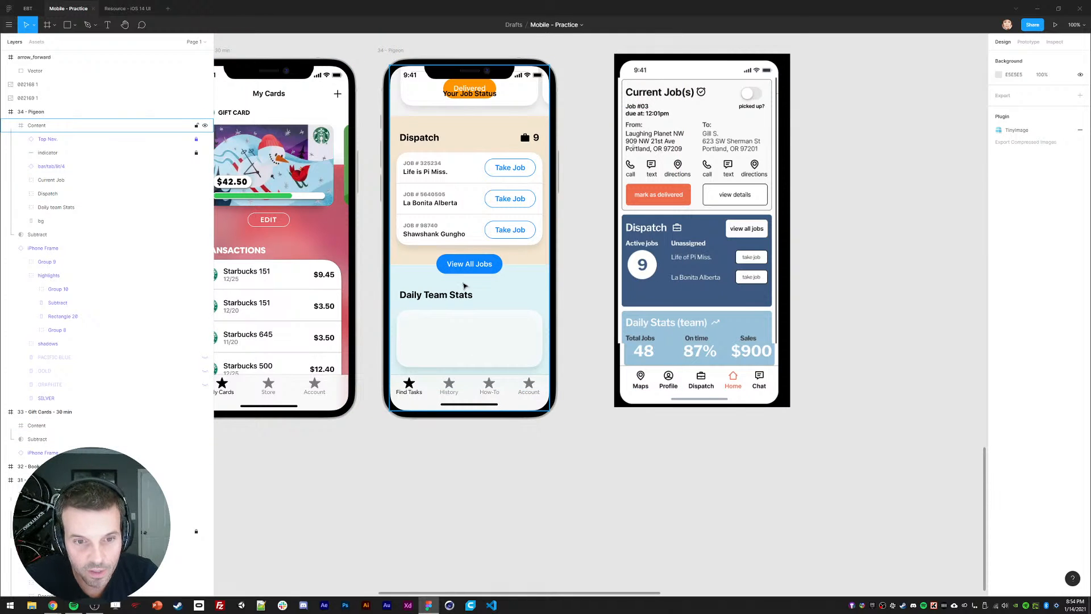
ctrl+click(448, 341)
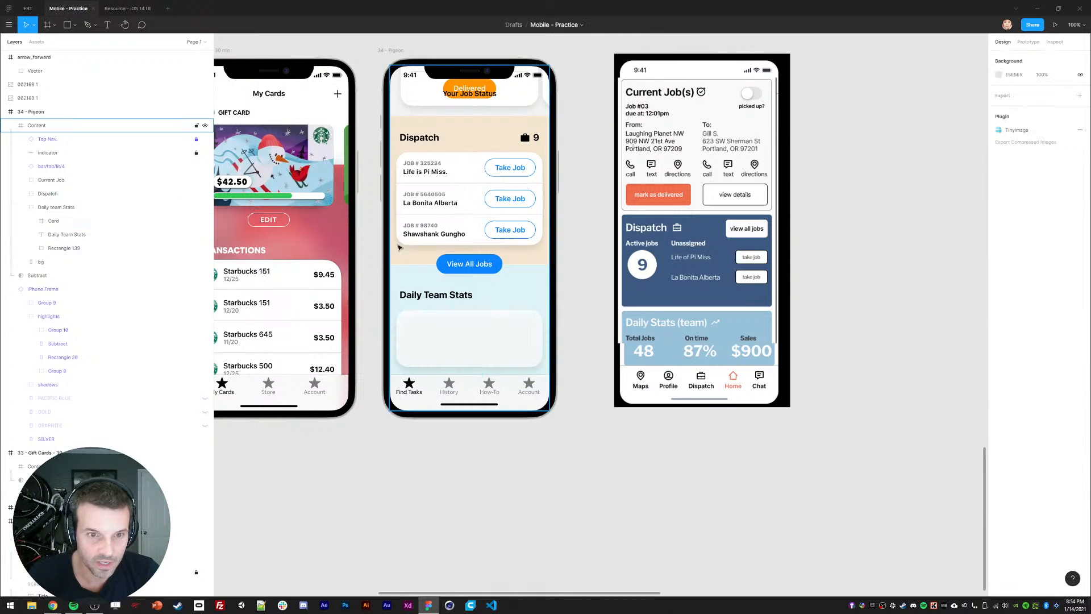
ctrl+click(425, 172)
Step: Paste the job text into the stats card and retype it as 'Total Jobs'
key(ctrl+v)
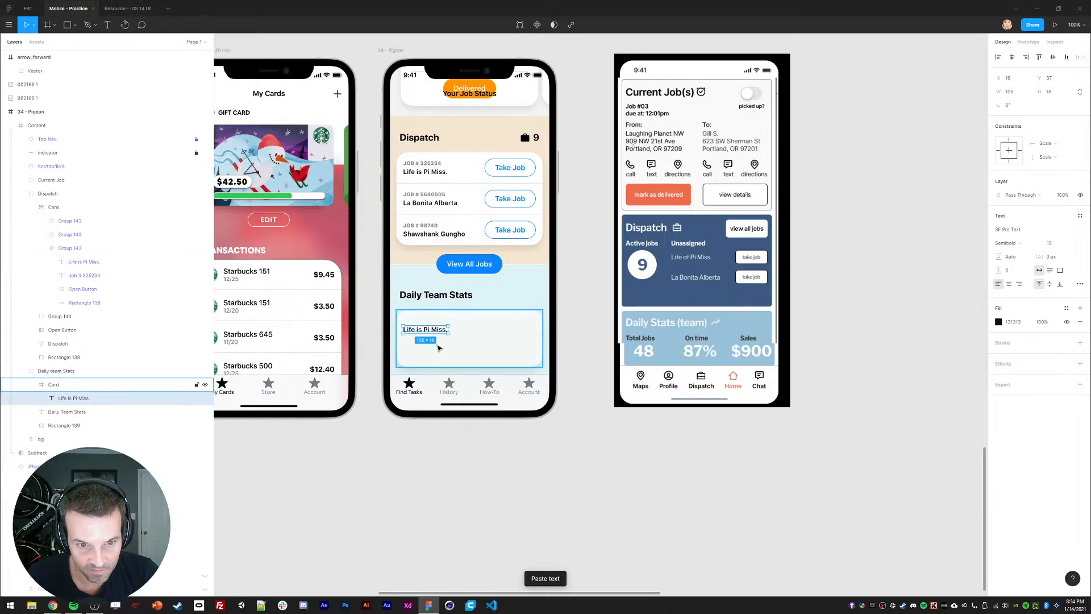
key(Return)
text(Total)
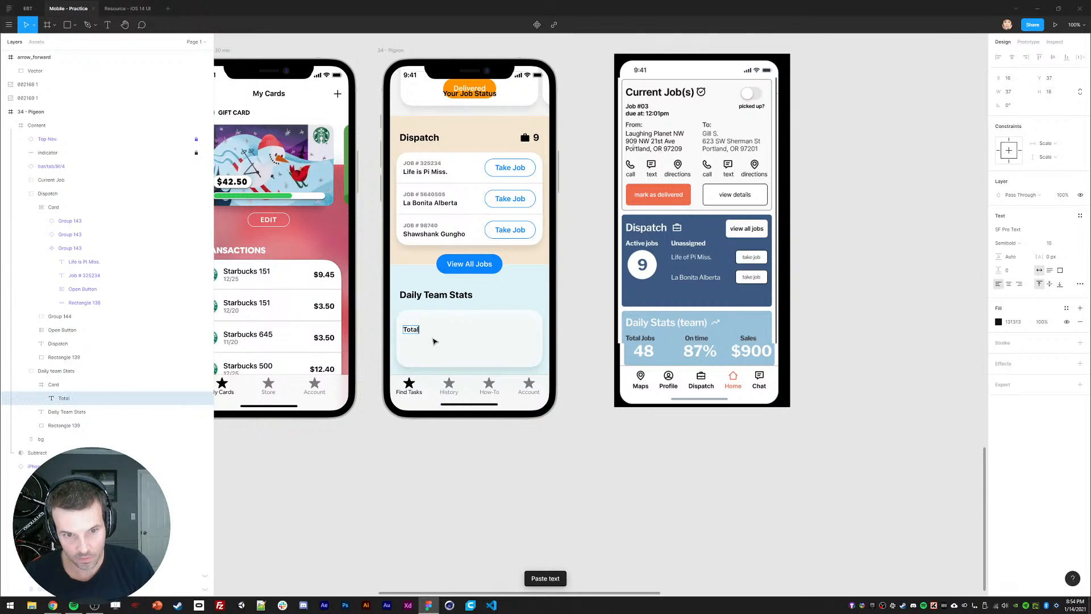
text( Jobs ()
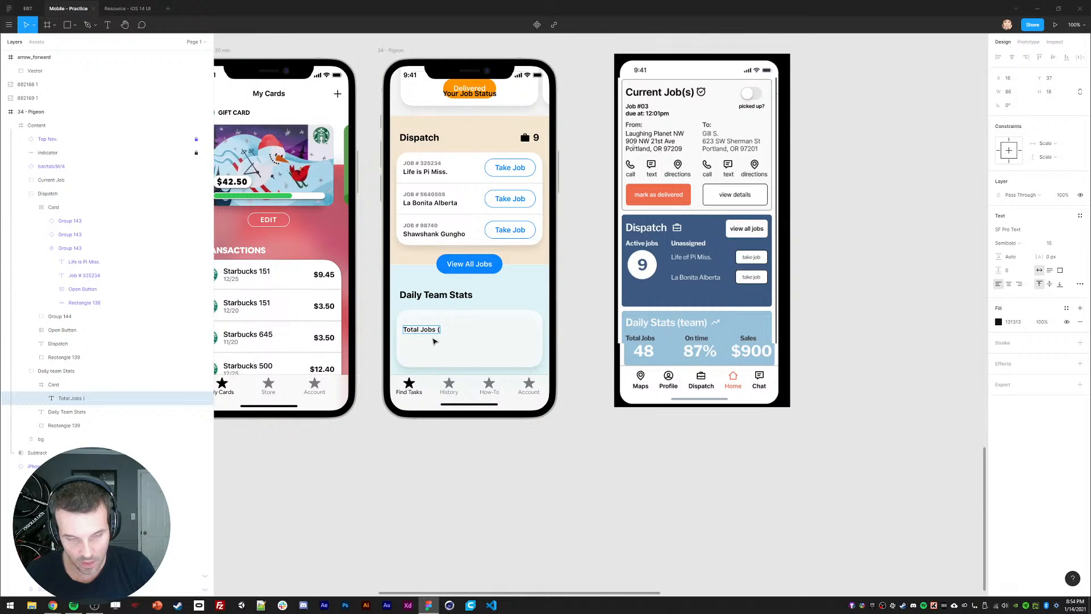
key(Escape)
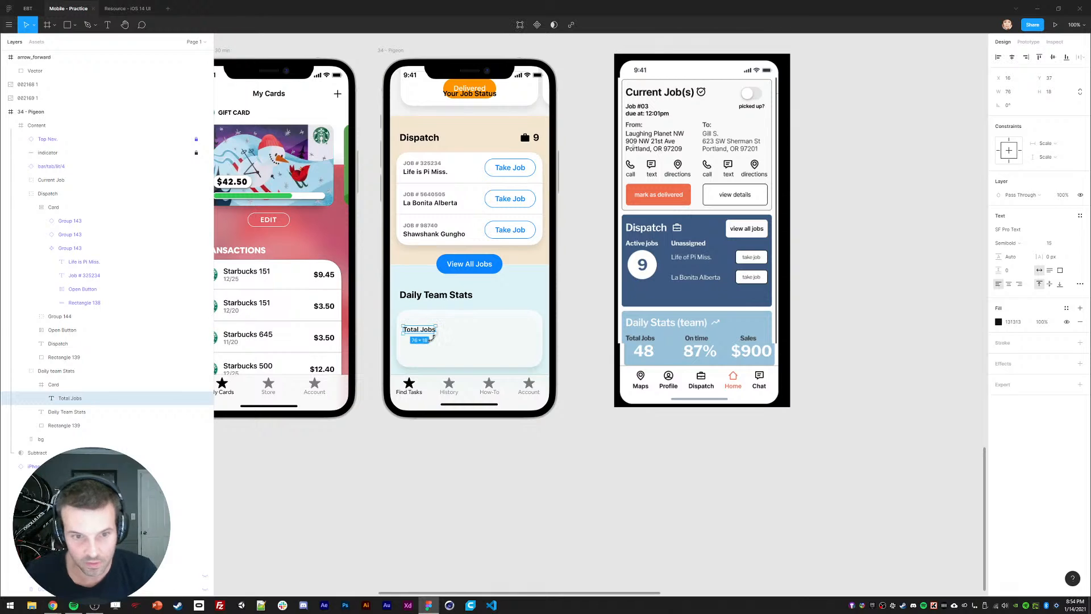
drag(417, 334, 420, 348)
Step: Duplicate the label as '48' in SF Pro Display Heavy and place it under Total Jobs
key(ctrl+d)
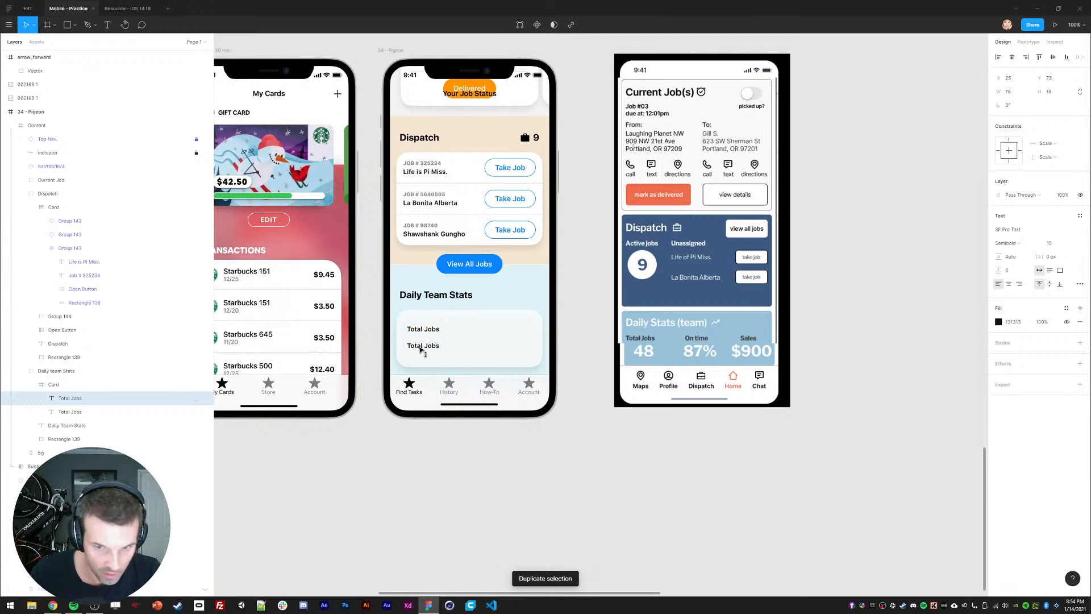
double_click(420, 347)
text(48)
key(Escape)
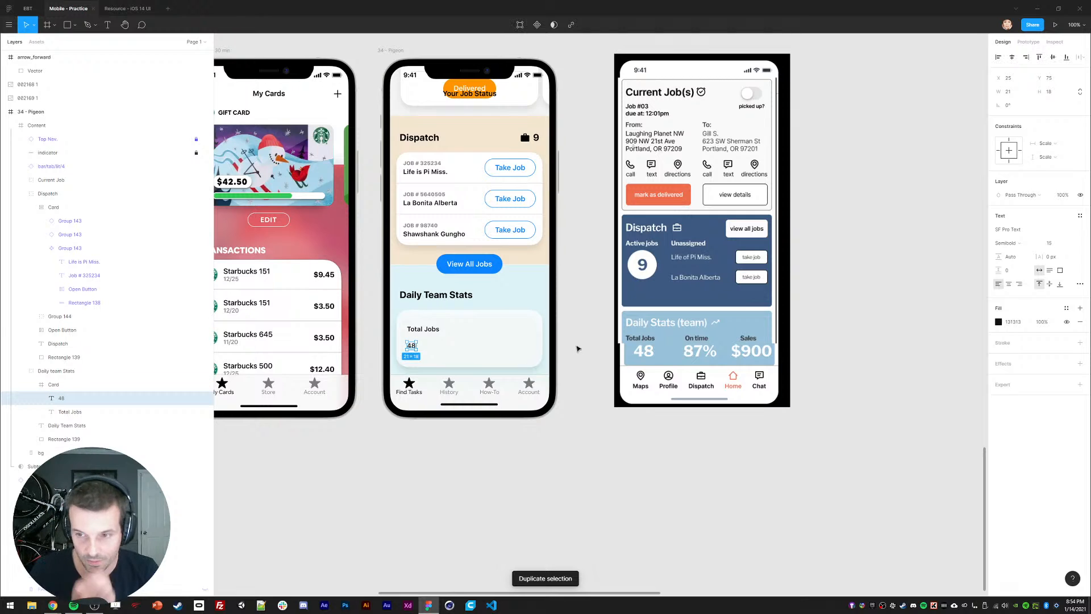
click(1015, 243)
click(1017, 264)
click(1077, 232)
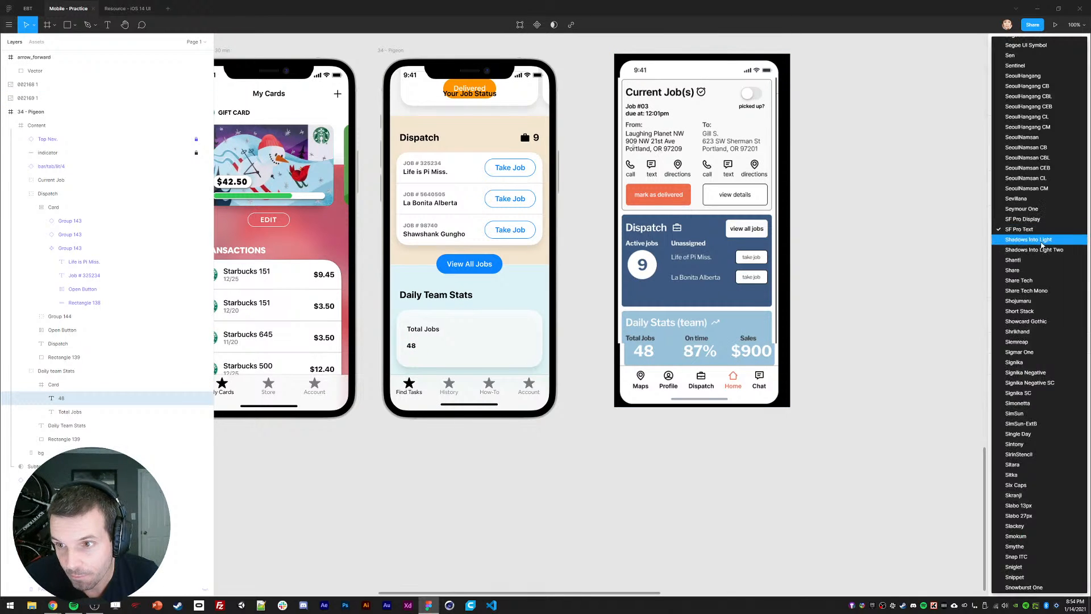
click(1033, 220)
click(1020, 244)
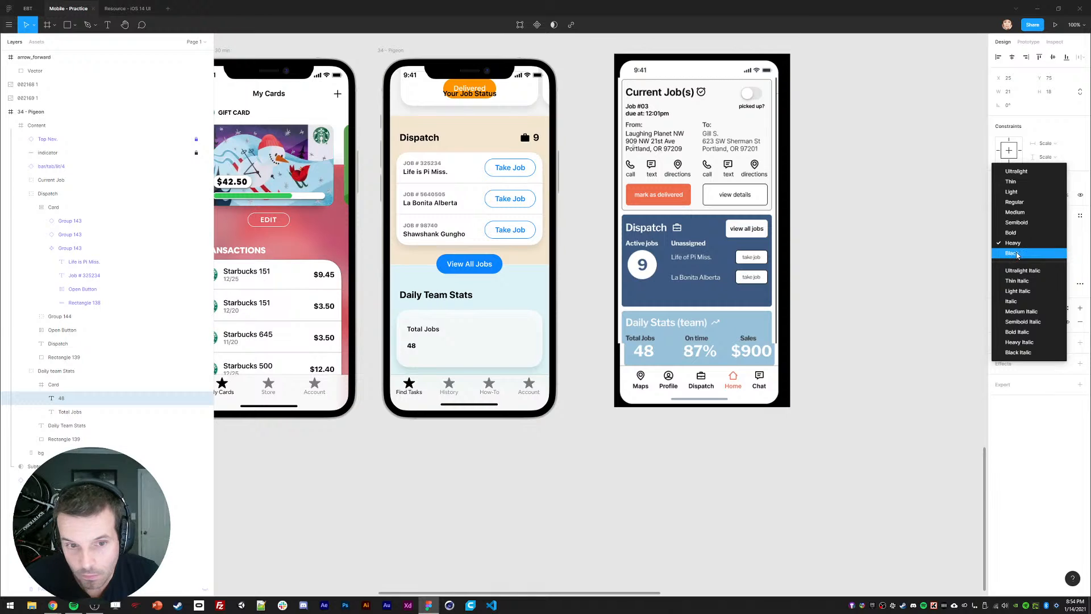
key(Escape)
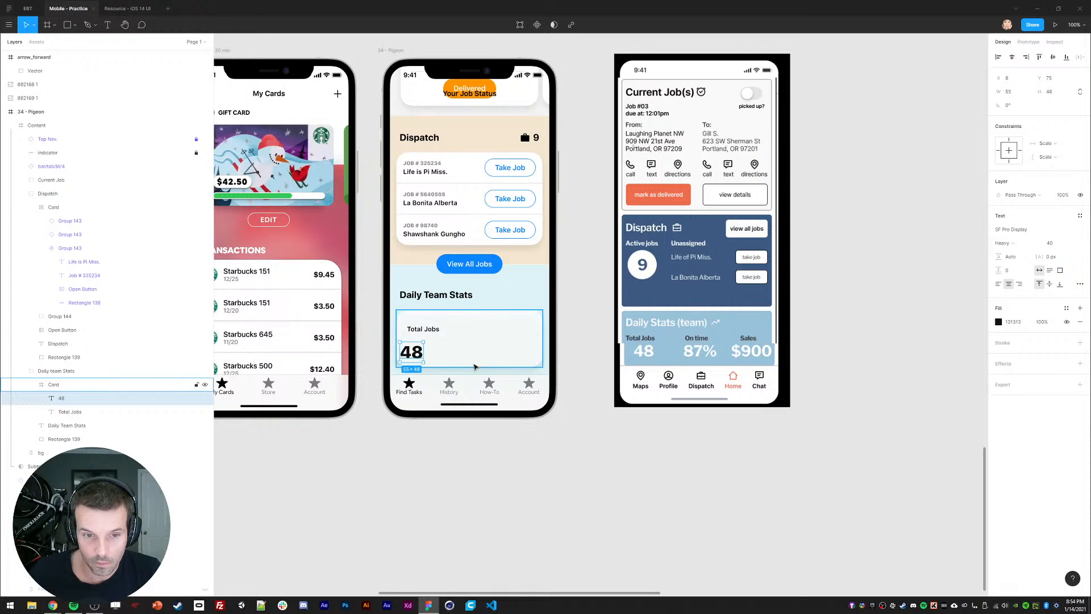
drag(411, 360, 426, 348)
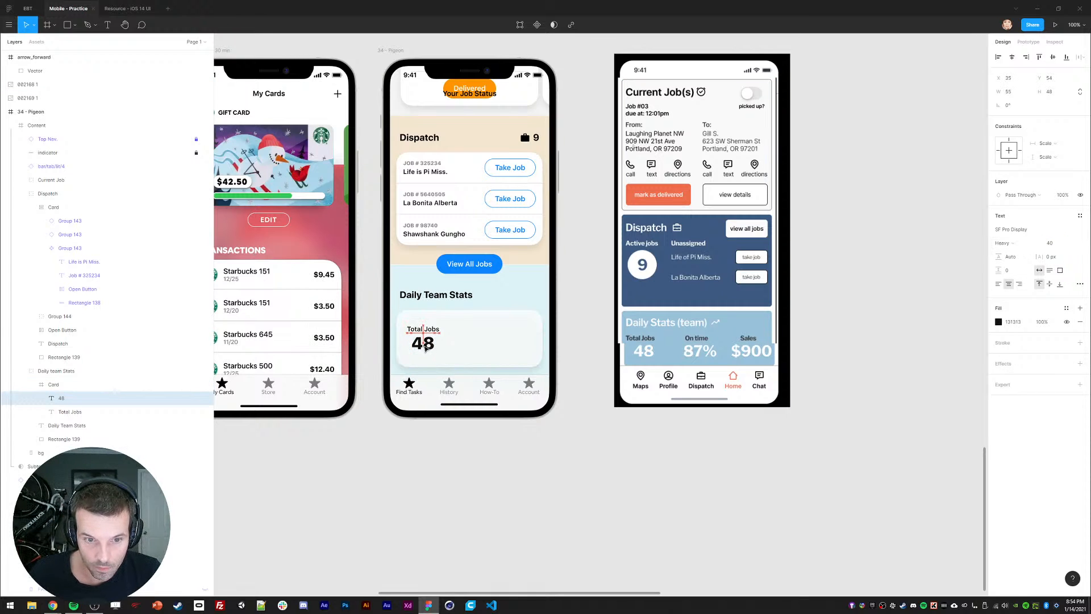
click(426, 500)
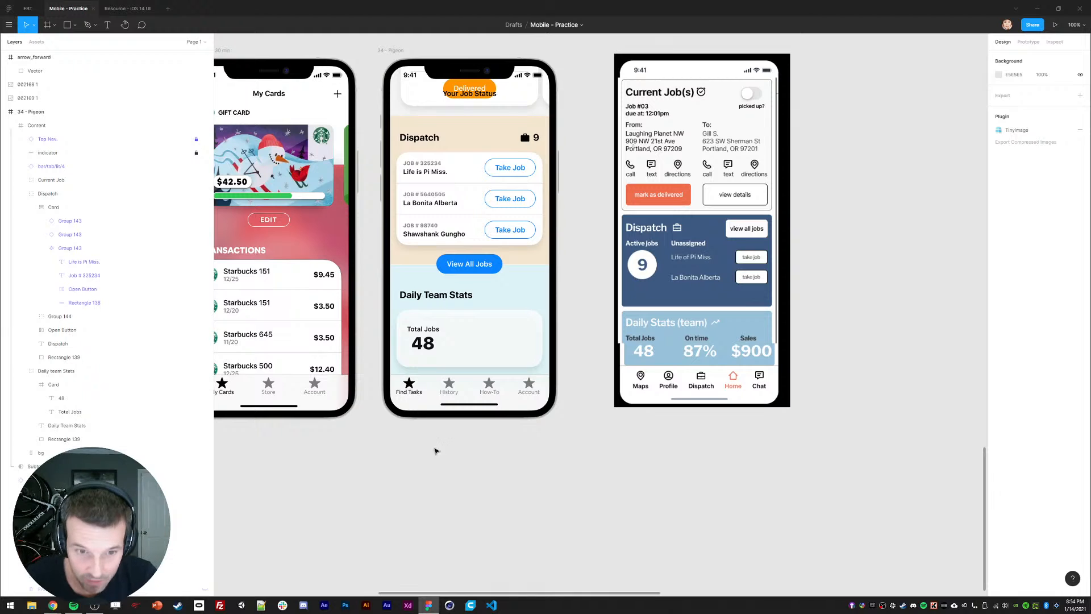
Step: Duplicate the Total Jobs/48 pair and place the copy to the right
click(423, 329)
shift+click(423, 343)
key(ctrl+d)
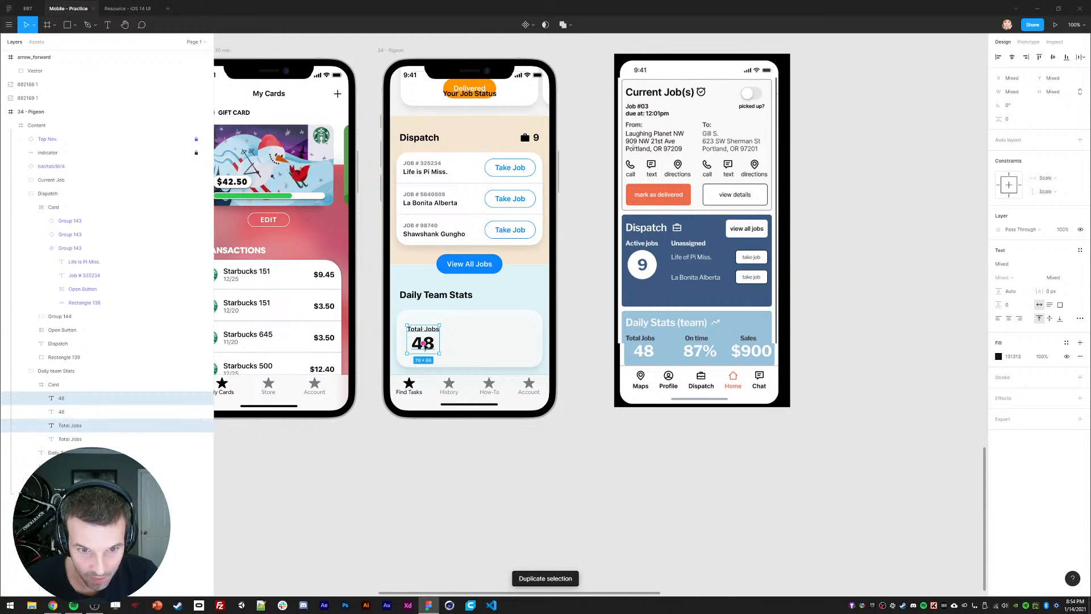
mouse_move(424, 344)
mouse_down()
mouse_move(472, 344)
mouse_move(423, 343)
mouse_up()
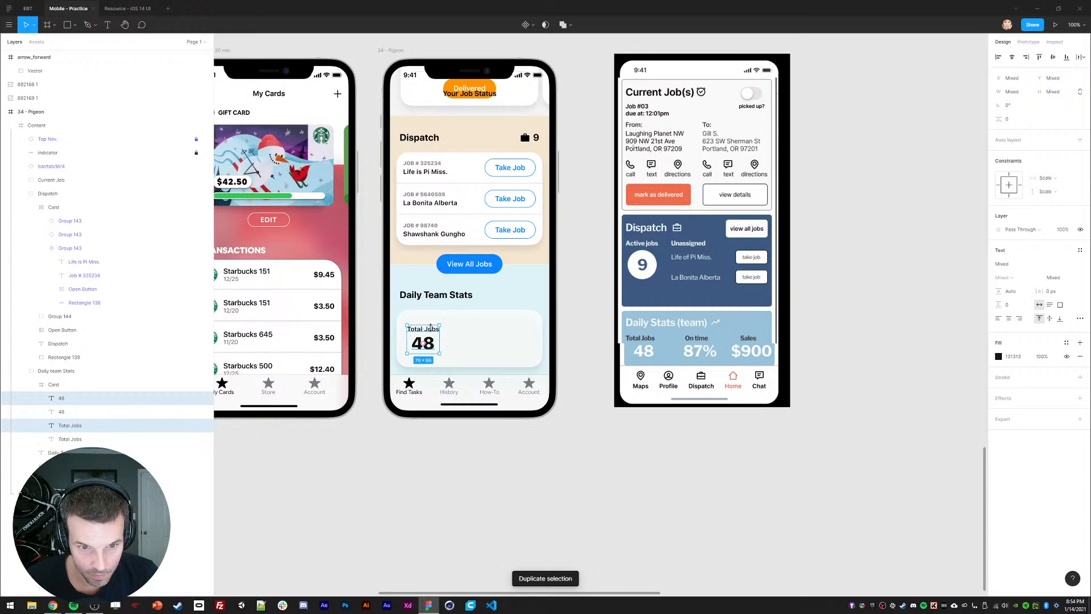
drag(430, 326, 479, 331)
click(489, 461)
Step: Rewrite the copied pair as 'On Time' with the value 96%
ctrl+click(475, 342)
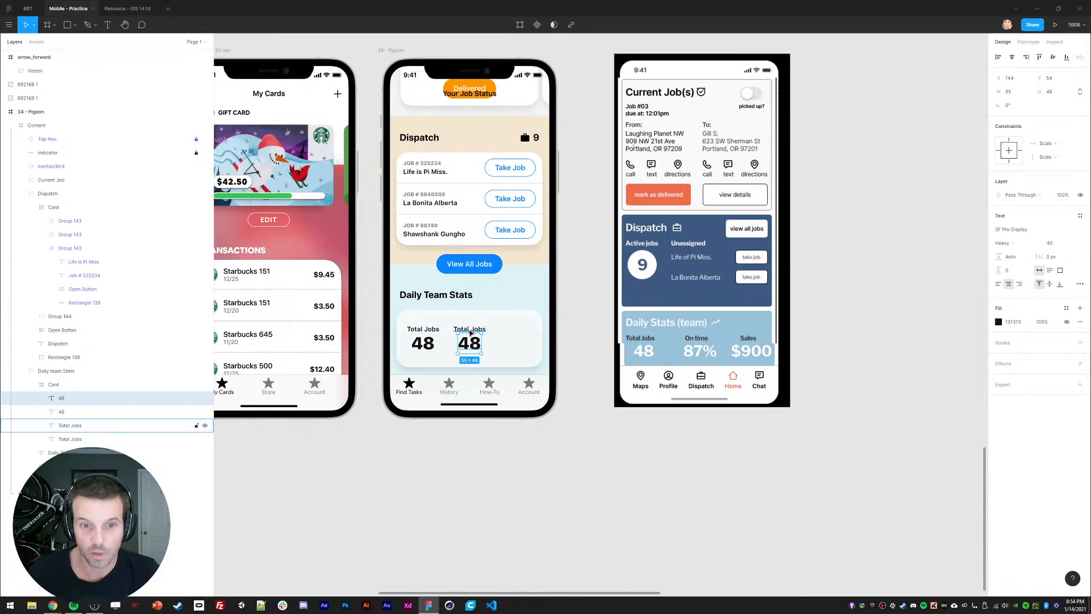
ctrl+click(471, 331)
key(Return)
text(0)
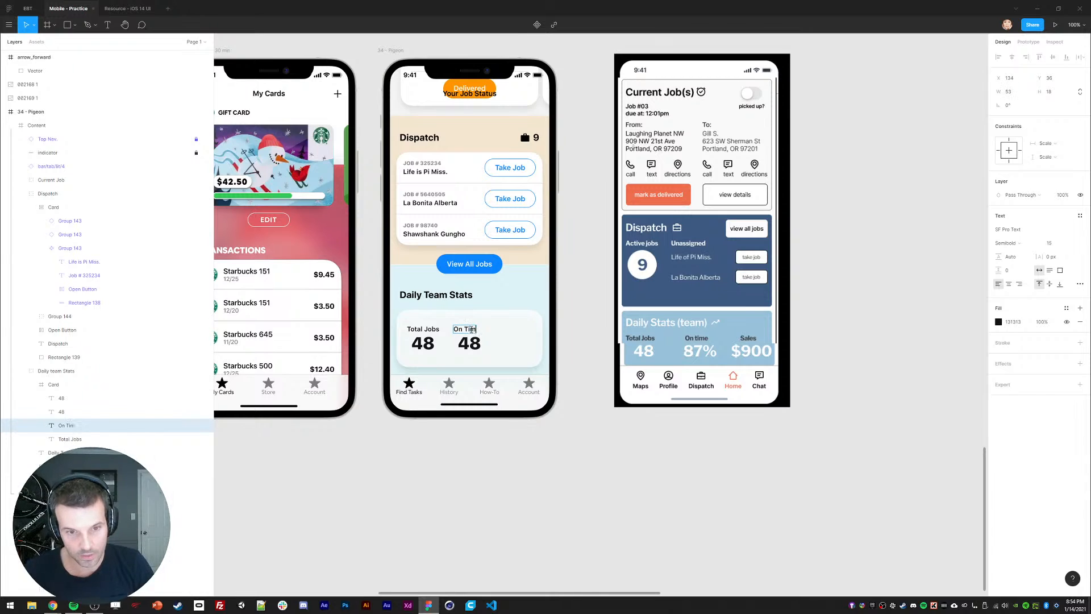
click(465, 345)
double_click(465, 348)
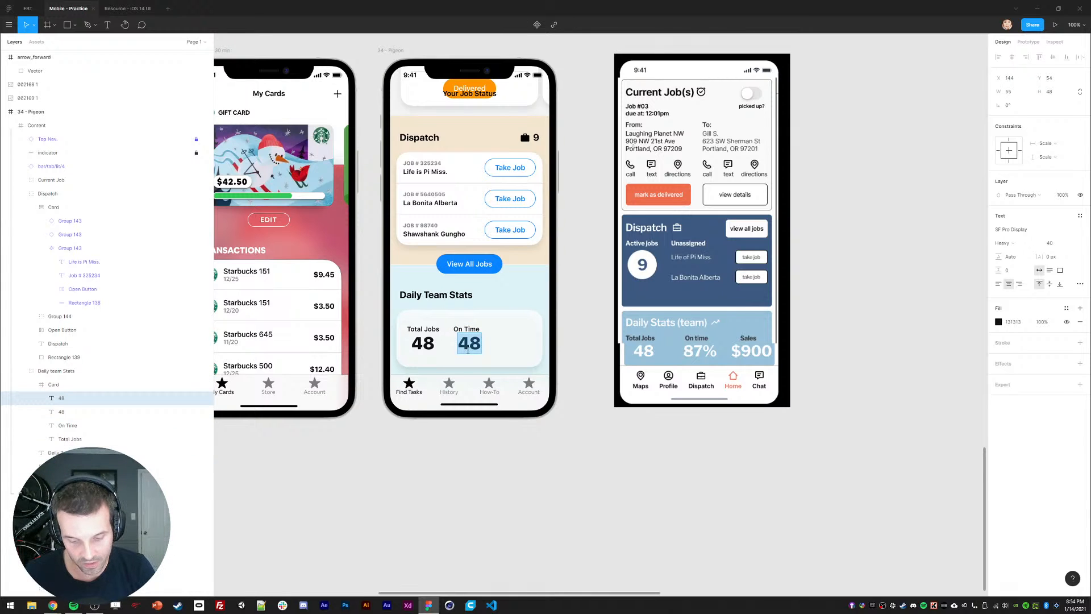
text(98)
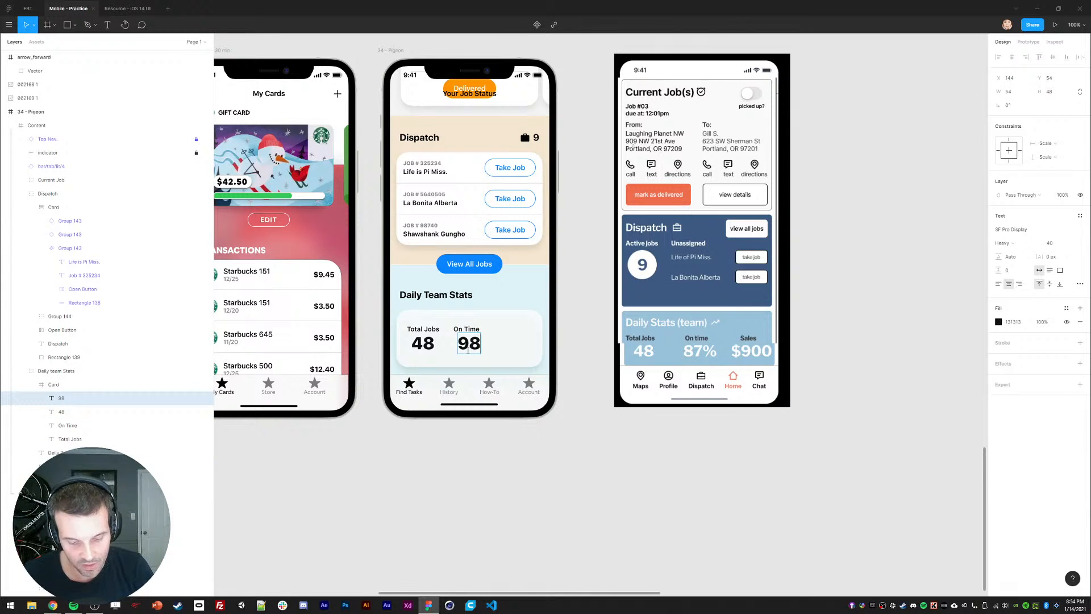
text(%)
double_click(467, 346)
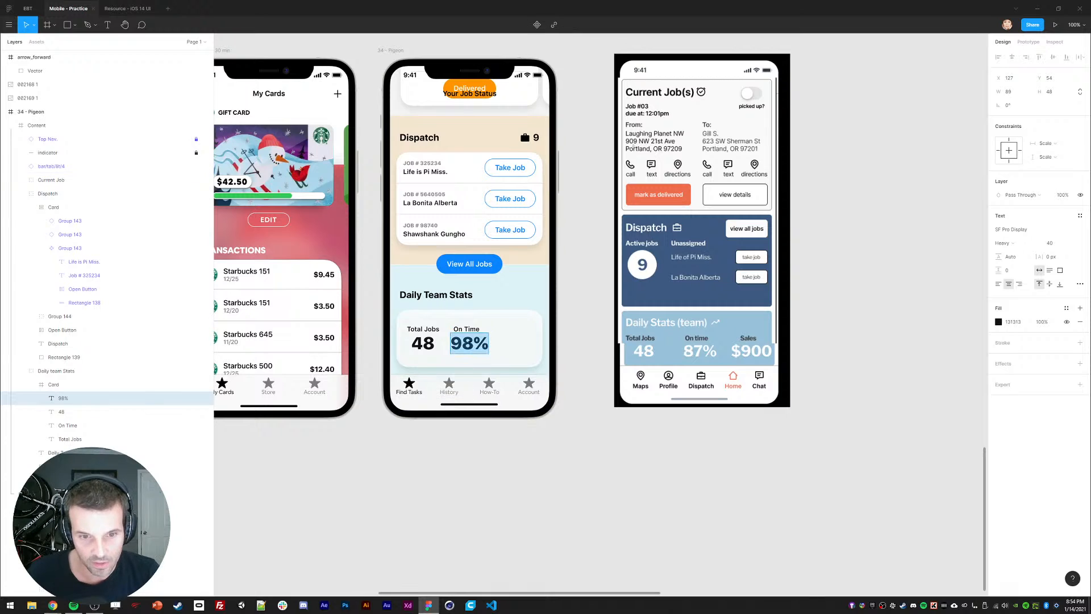
click(468, 346)
key(BackSpace)
text(6)
key(Escape)
Step: Review the advanced type details, then cut the % sign out of 96%
double_click(468, 344)
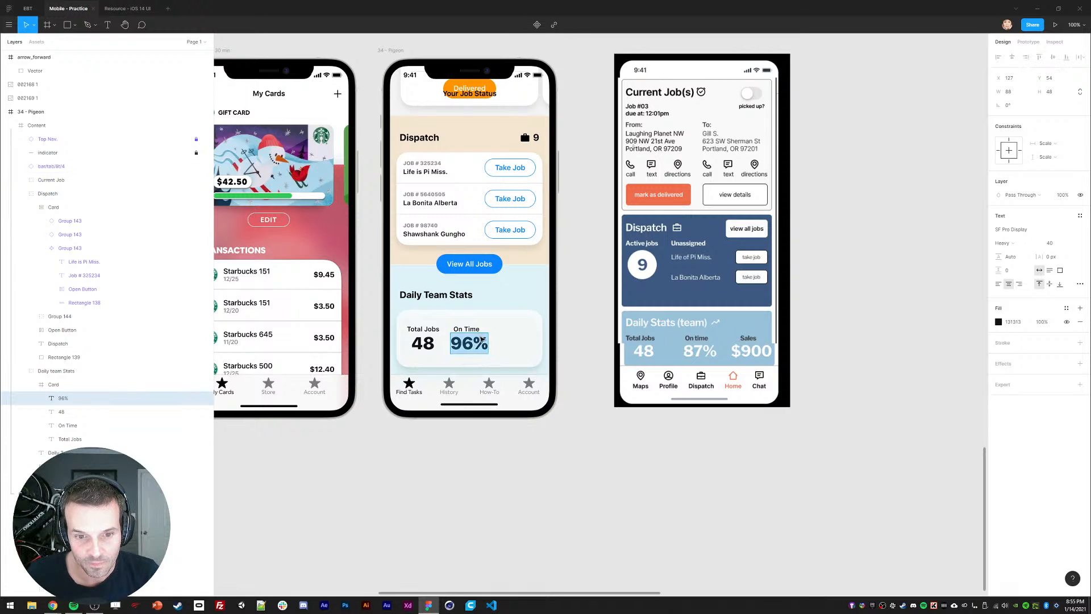
click(470, 344)
click(1081, 286)
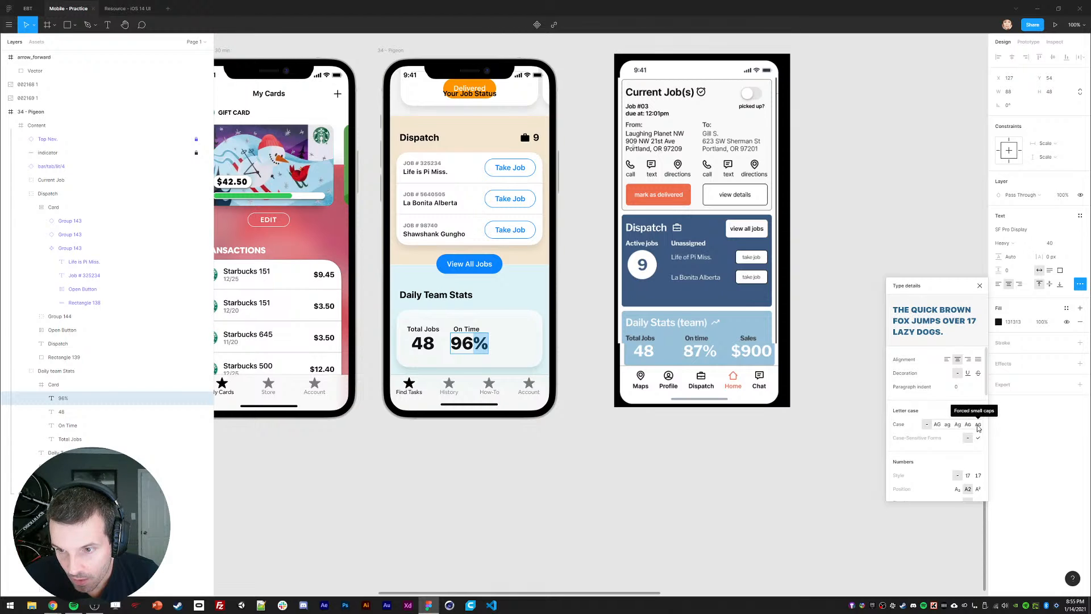
scroll(975, 449, down, 1)
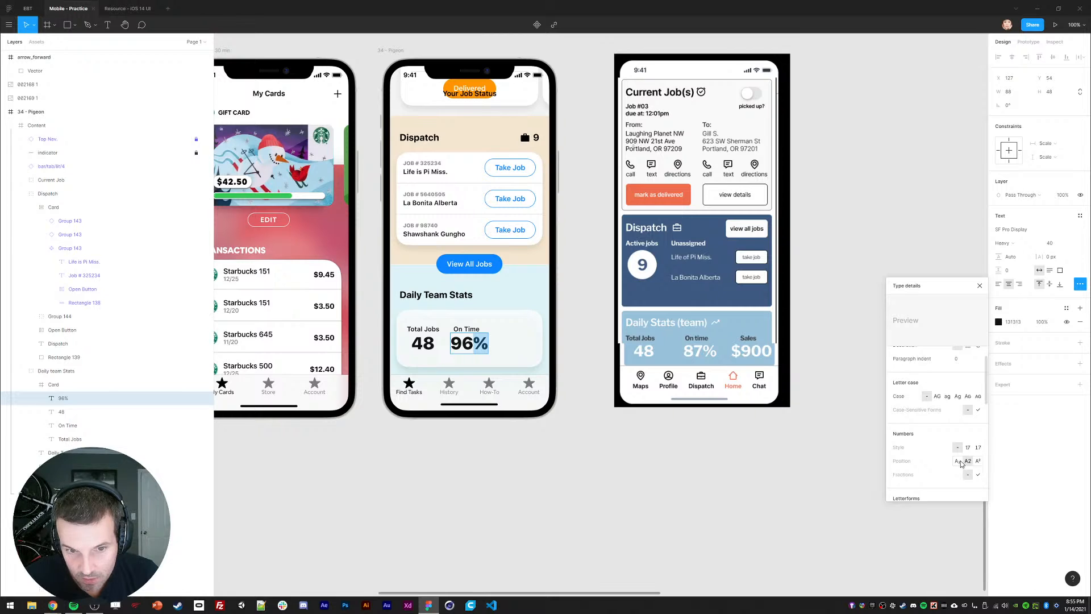
scroll(971, 460, down, 5)
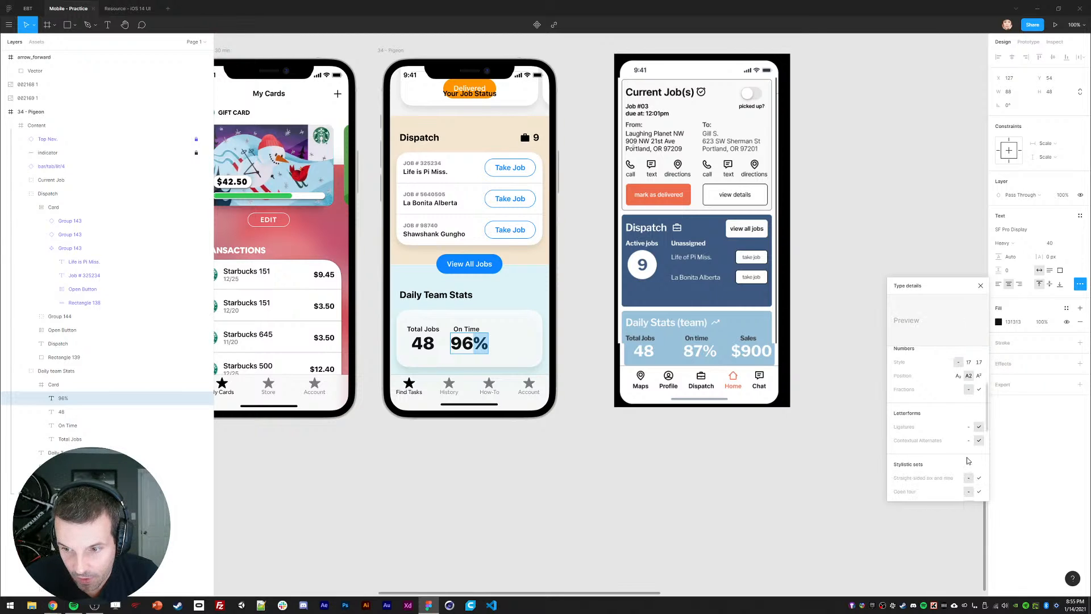
click(980, 286)
key(ctrl+x)
Step: Paste the % sign as separate text at size 24, Black weight
key(Escape)
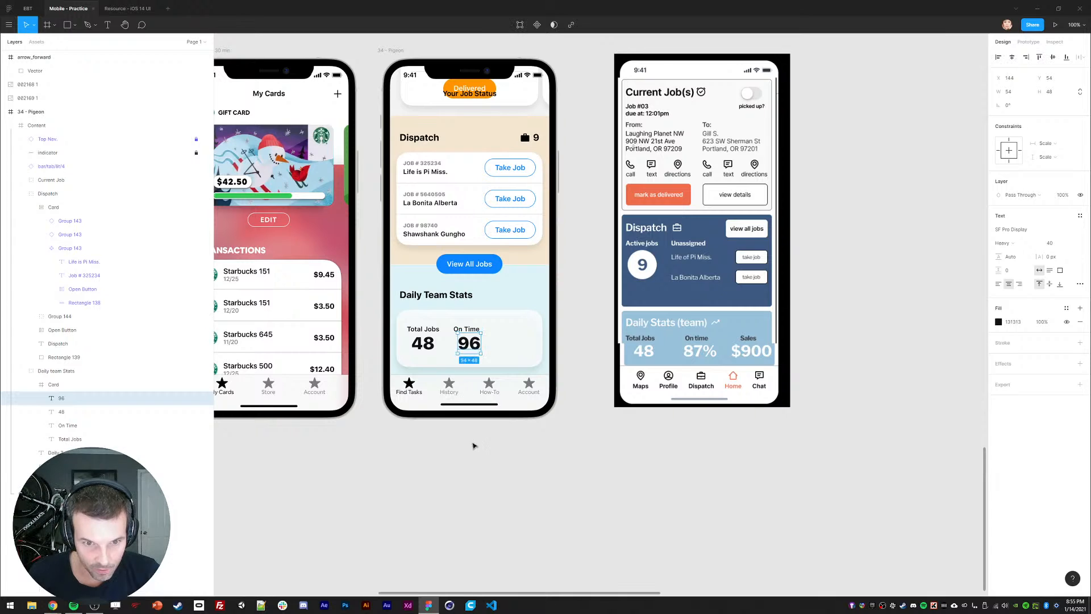
key(ctrl+v)
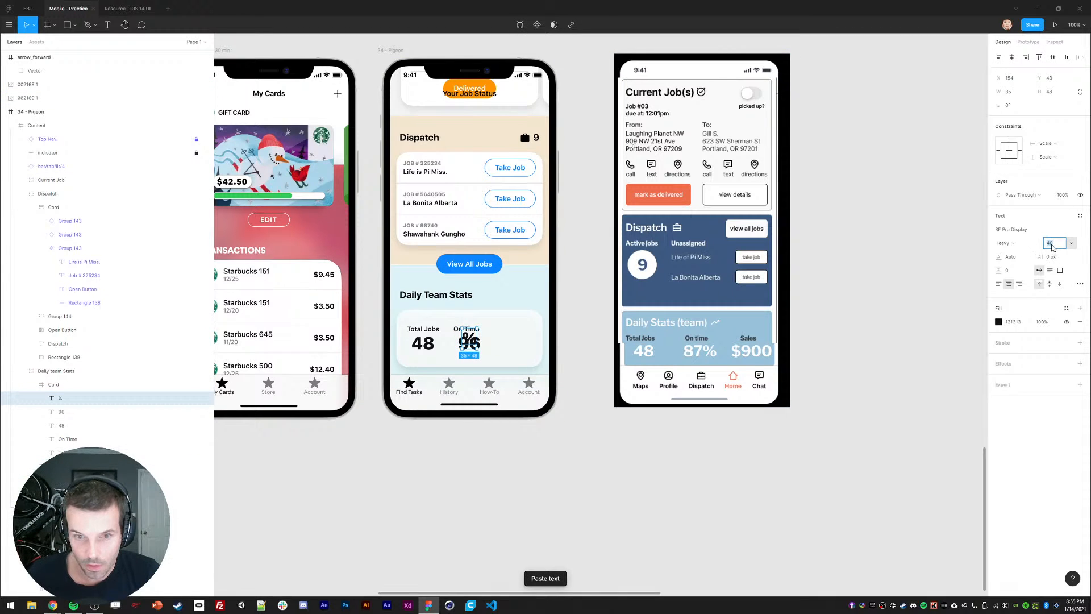
text(24)
key(Return)
click(1003, 243)
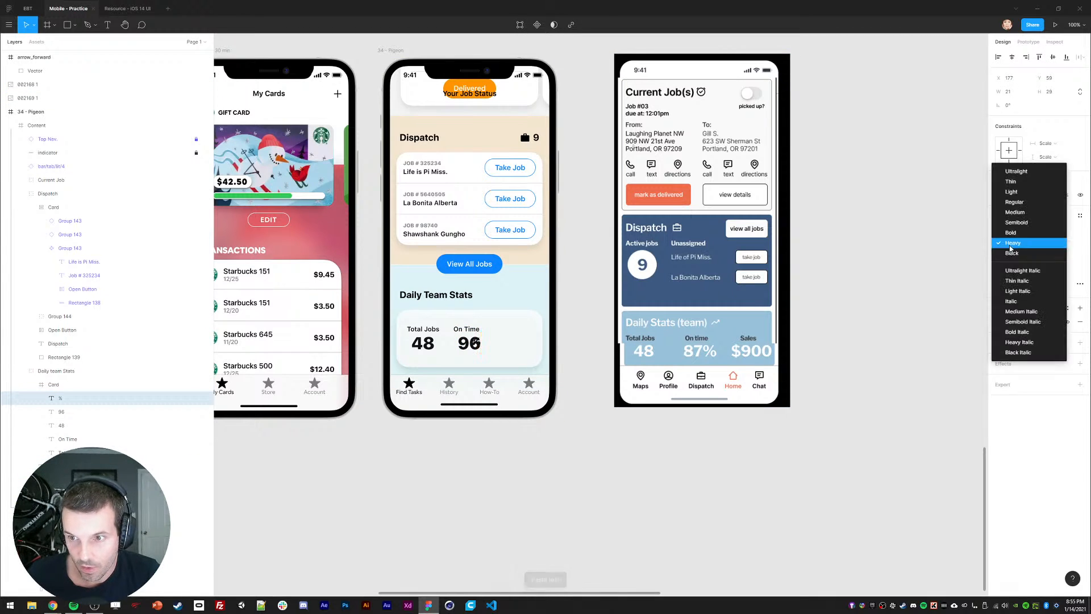
click(1010, 259)
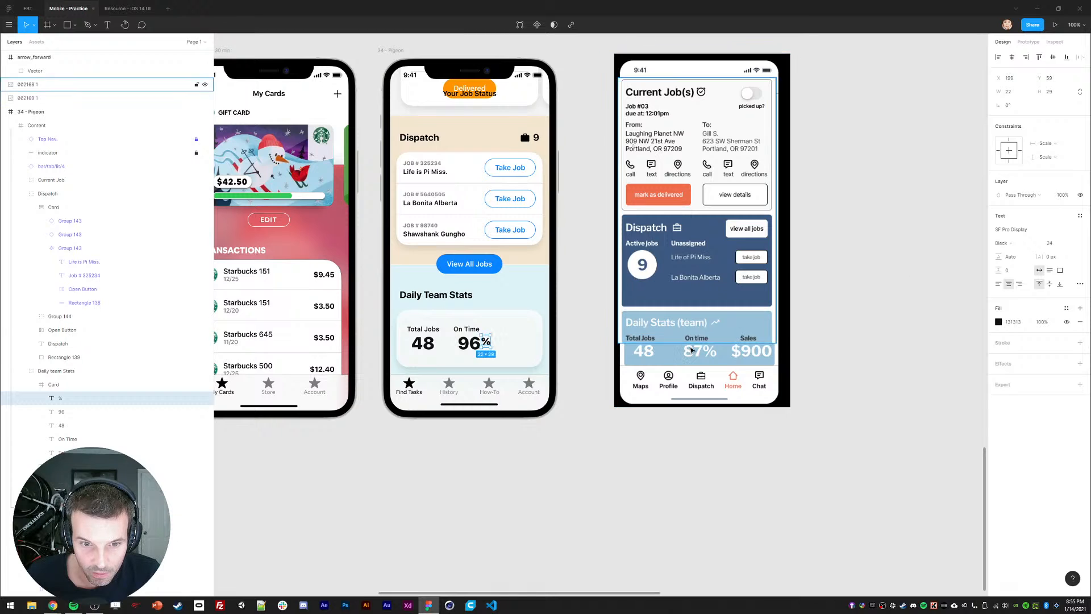
shift+click(461, 343)
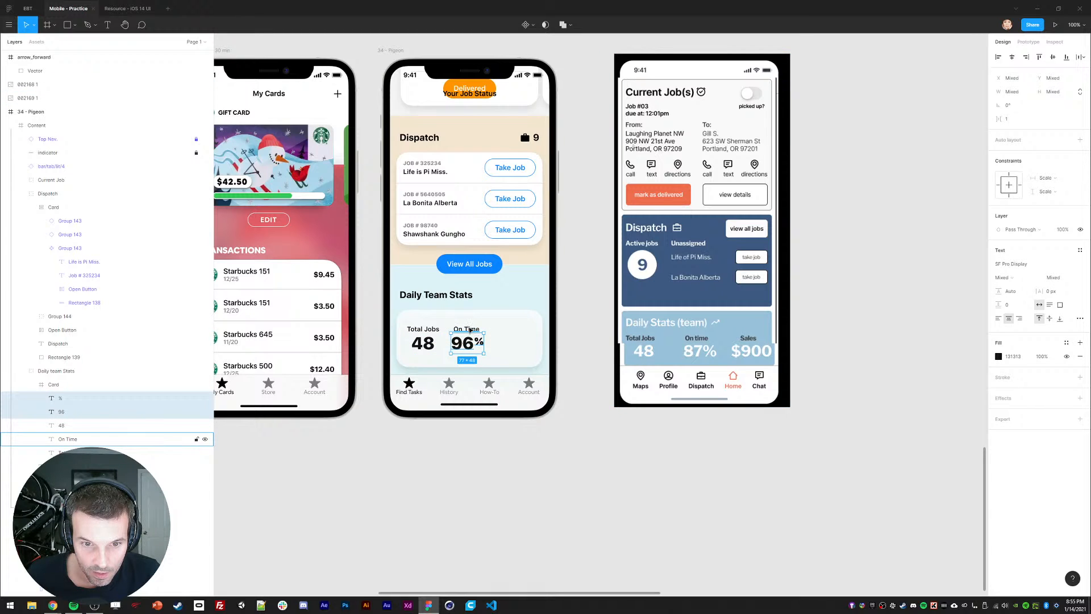
click(487, 444)
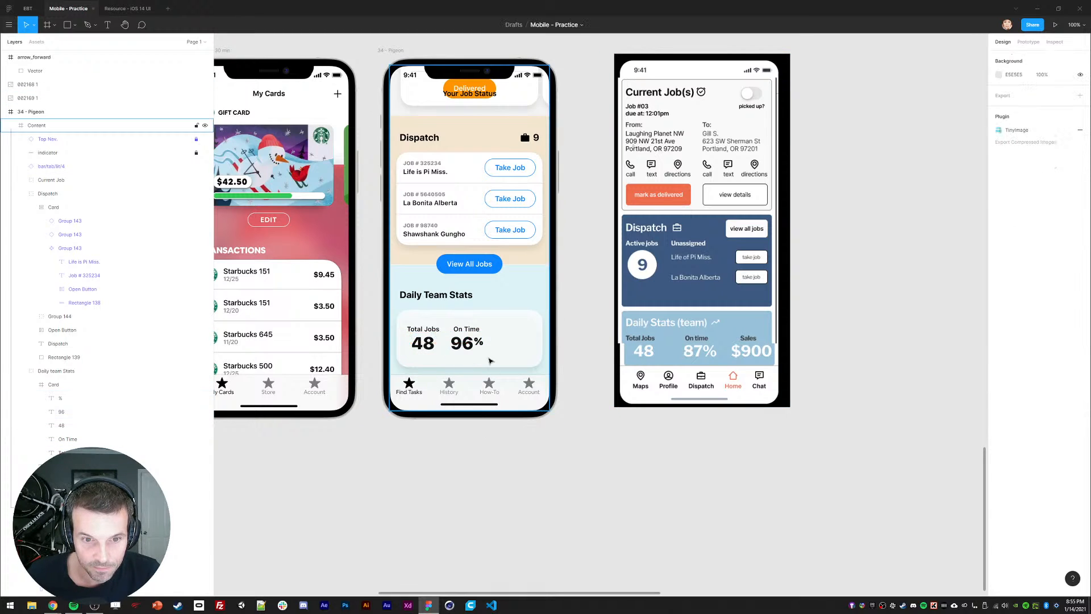
Step: Duplicate the Total Jobs/48 pair beside 96% and rewrite it as Sales 900
ctrl+click(422, 330)
shift+click(428, 347)
key(ctrl+d)
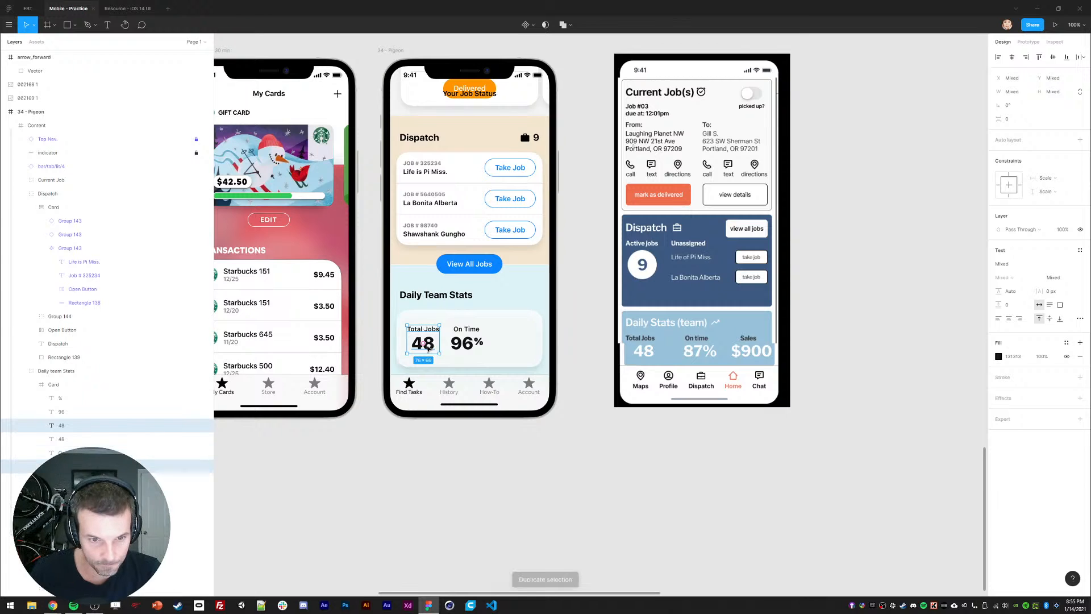
drag(428, 347, 523, 338)
key(Escape)
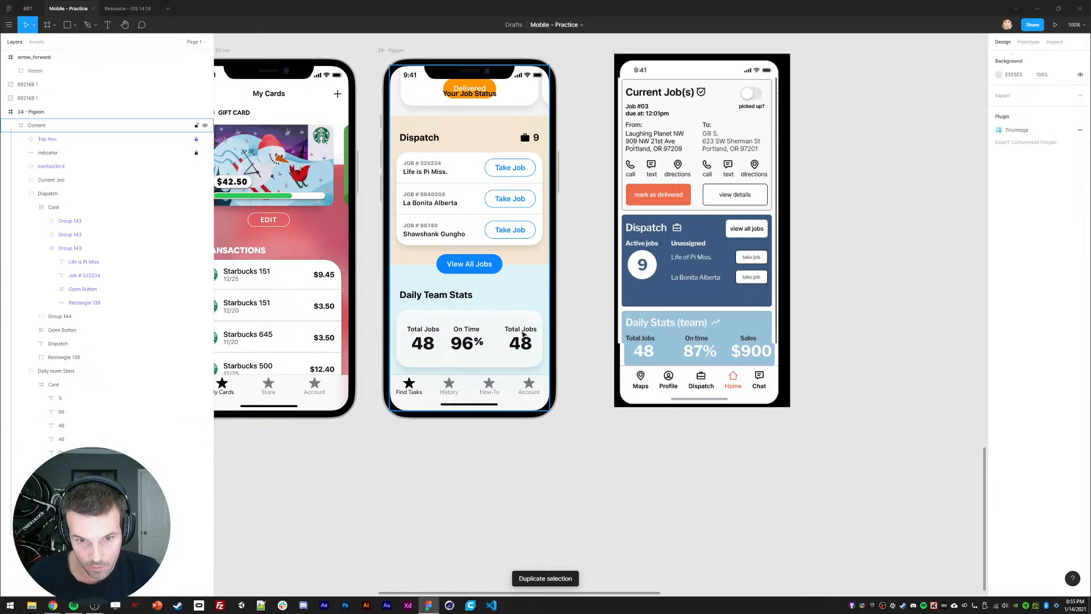
double_click(520, 330)
text(Sales)
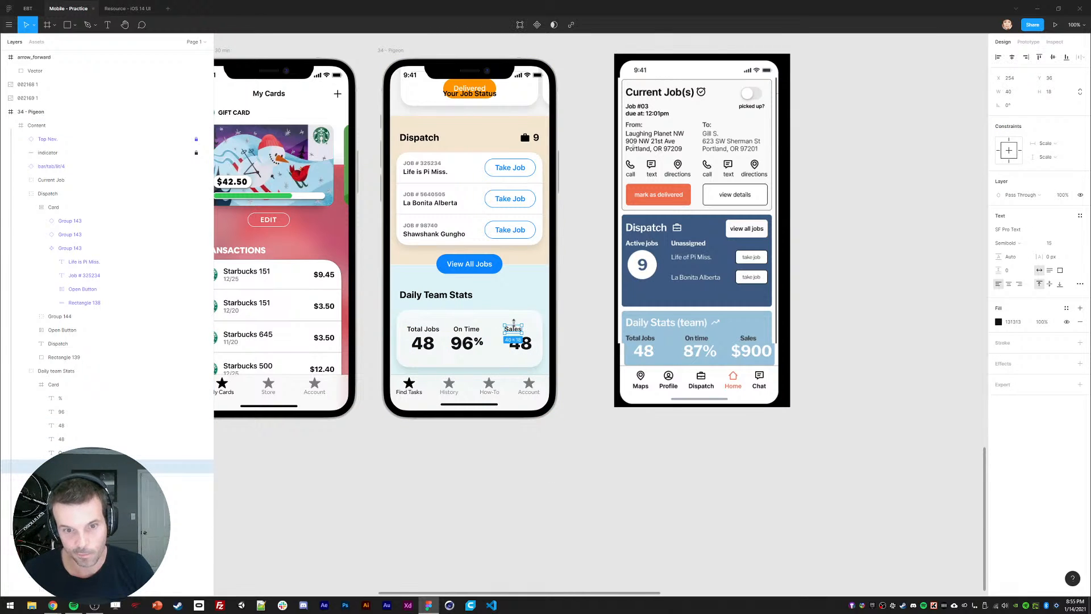
click(521, 348)
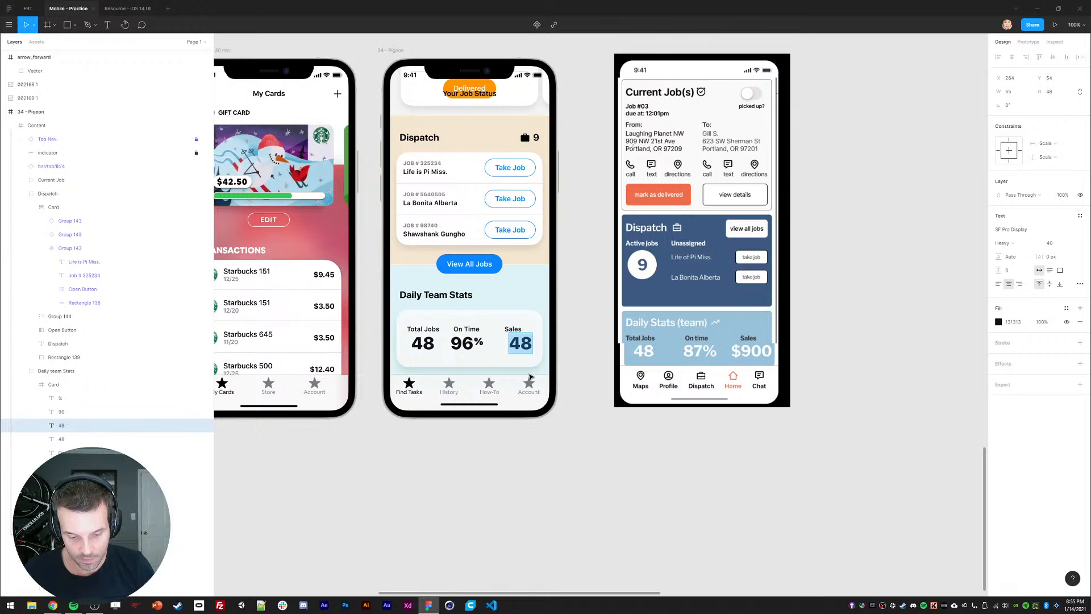
text(00)
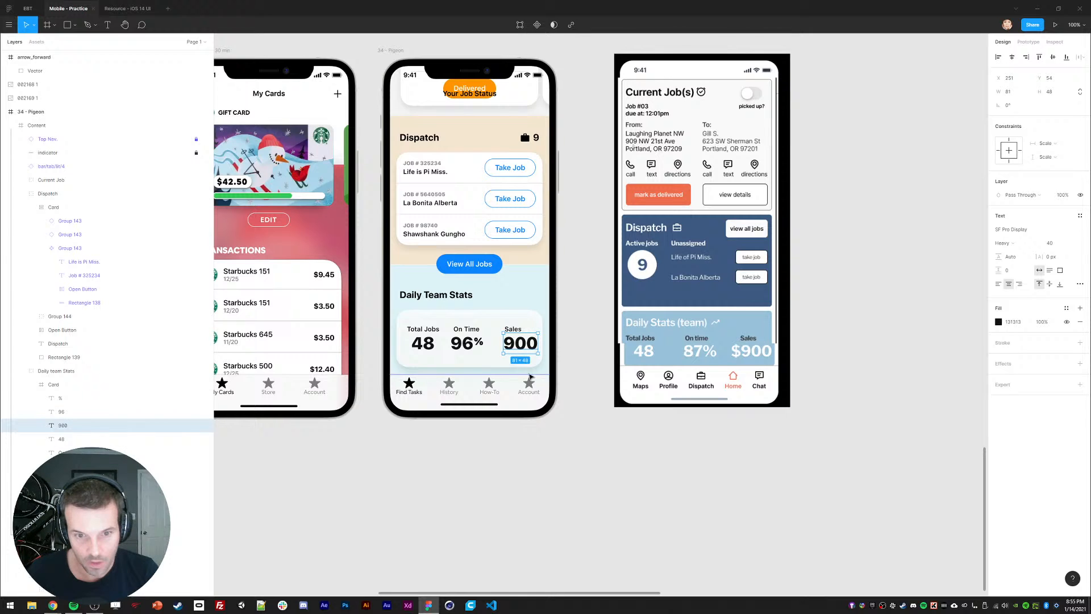
Step: Duplicate the % sign into a $ sign and position it before 900
click(478, 342)
key(ctrl+d)
key(shift+Right)
key(shift+Right)
key(shift+Right)
key(Return)
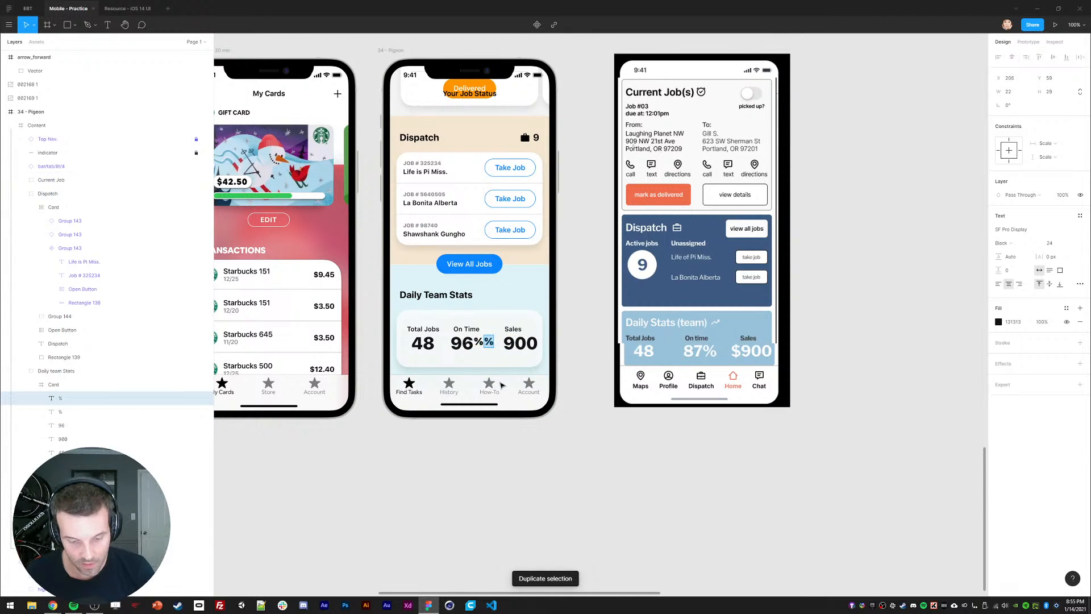
text($)
key(Escape)
key(shift+Right)
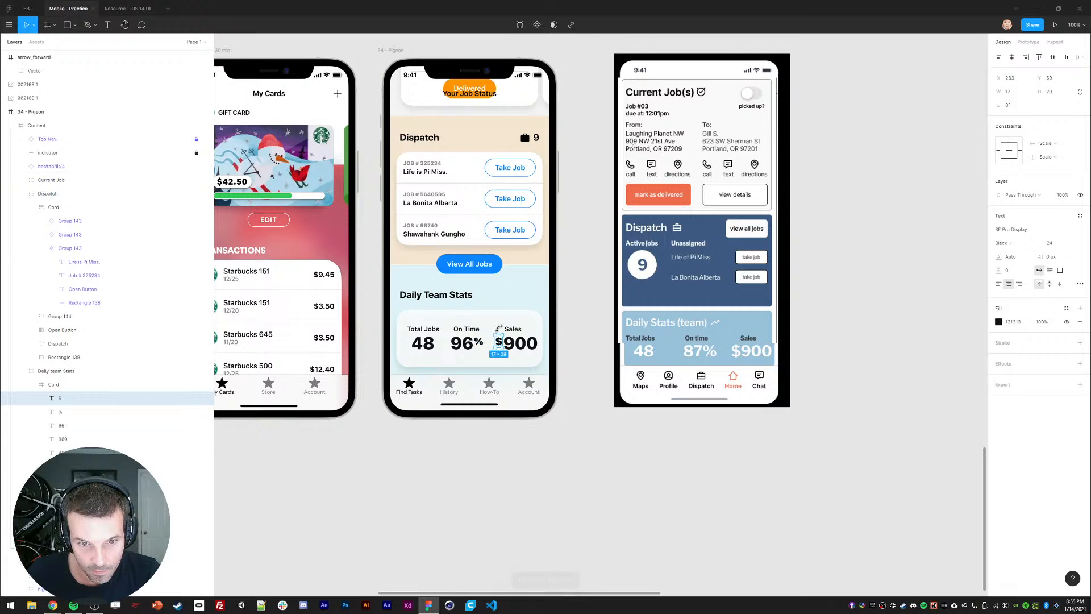
shift+click(518, 344)
key(shift+Left)
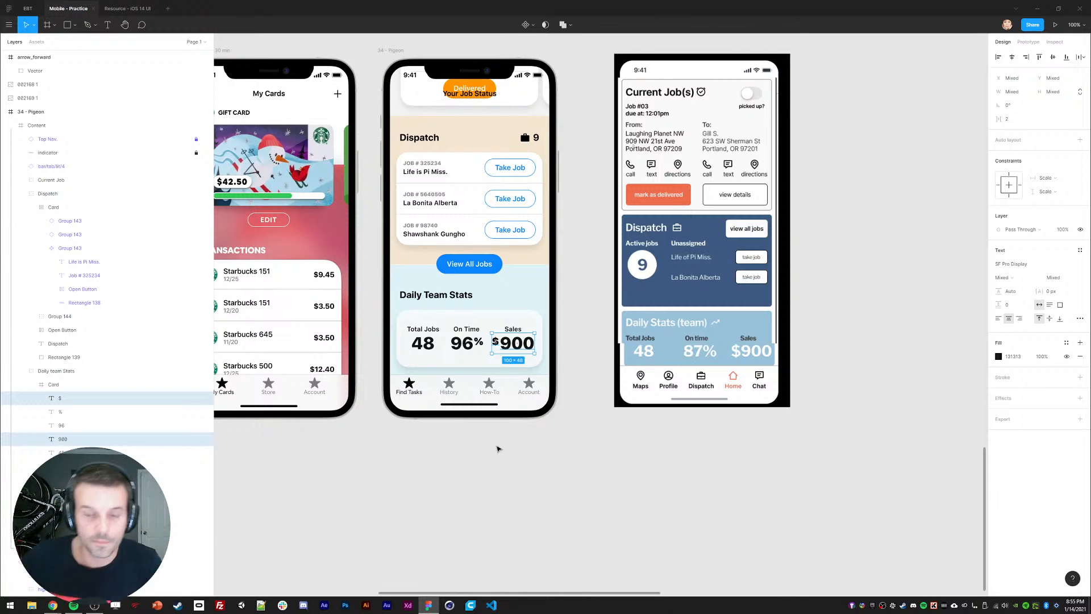
Step: Group the $ sign with 900 and nudge the Sales stat left
click(479, 500)
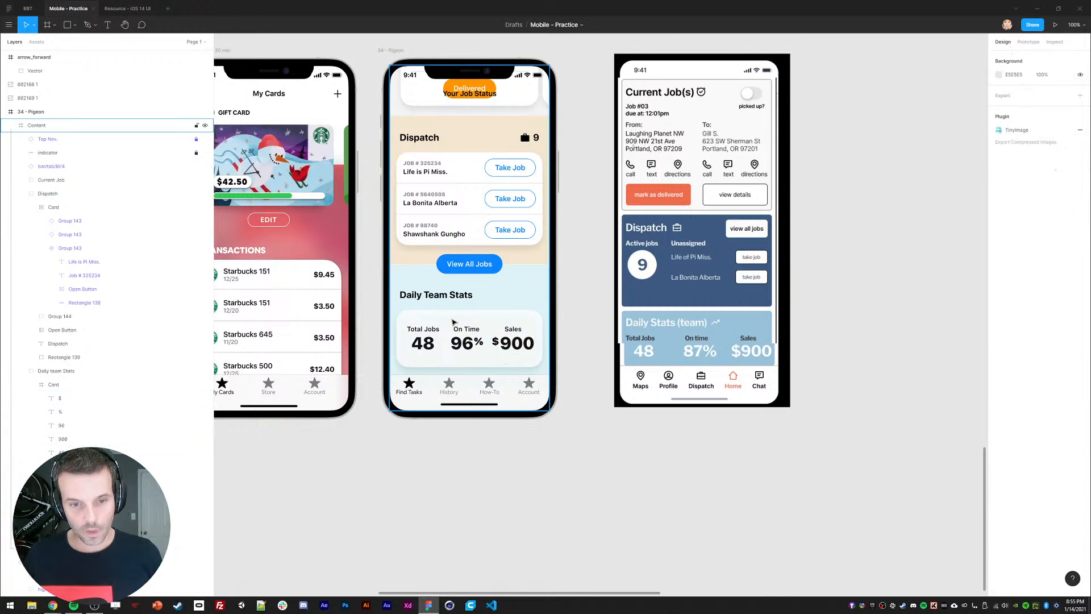
click(509, 344)
shift+click(493, 340)
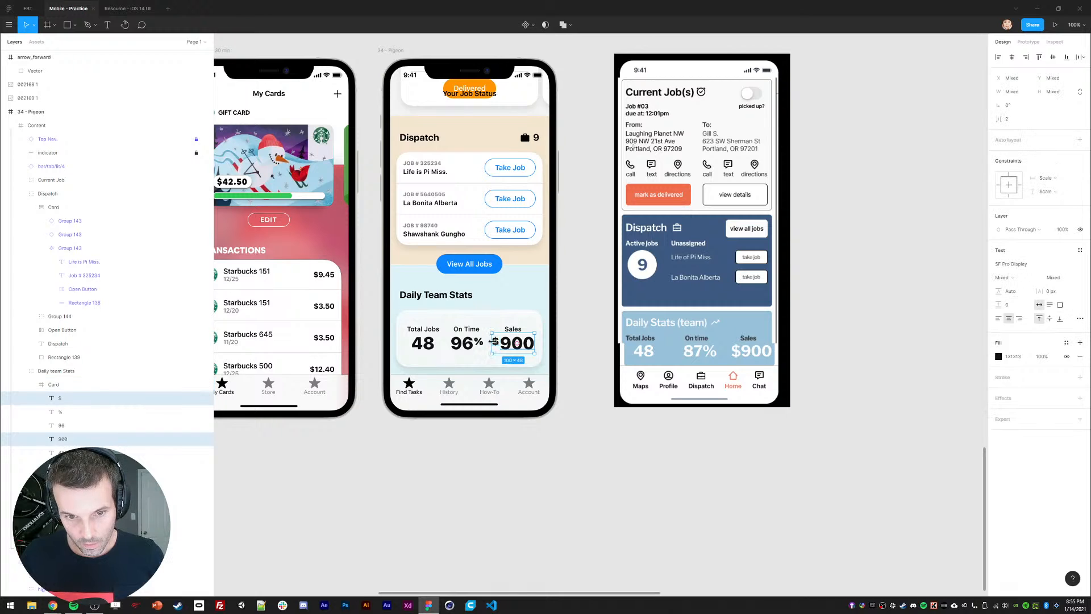
key(ctrl+g)
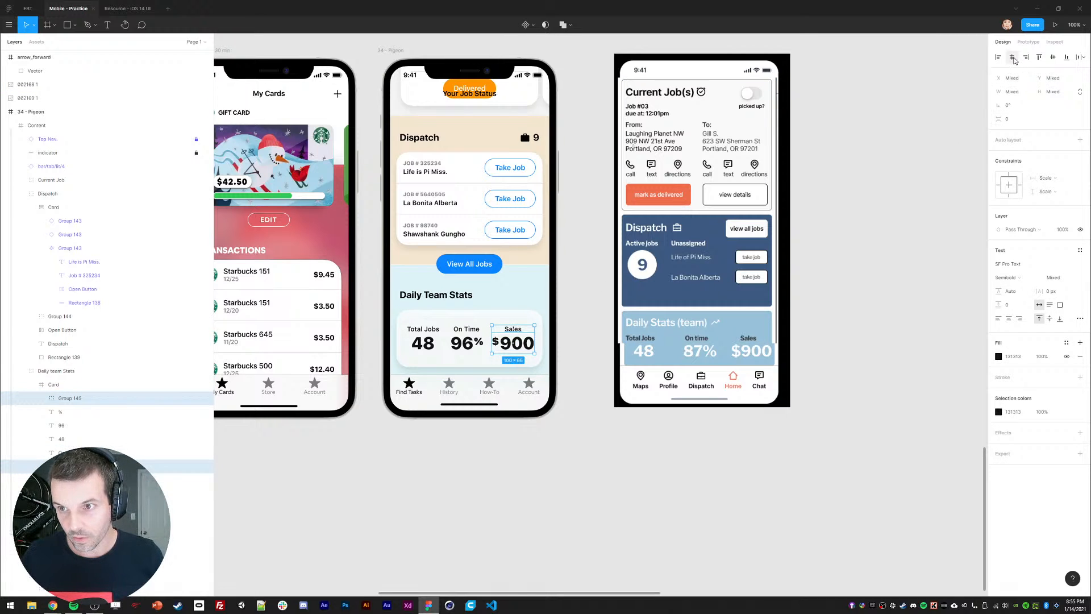
key(shift+Left)
key(shift+Left)
click(481, 436)
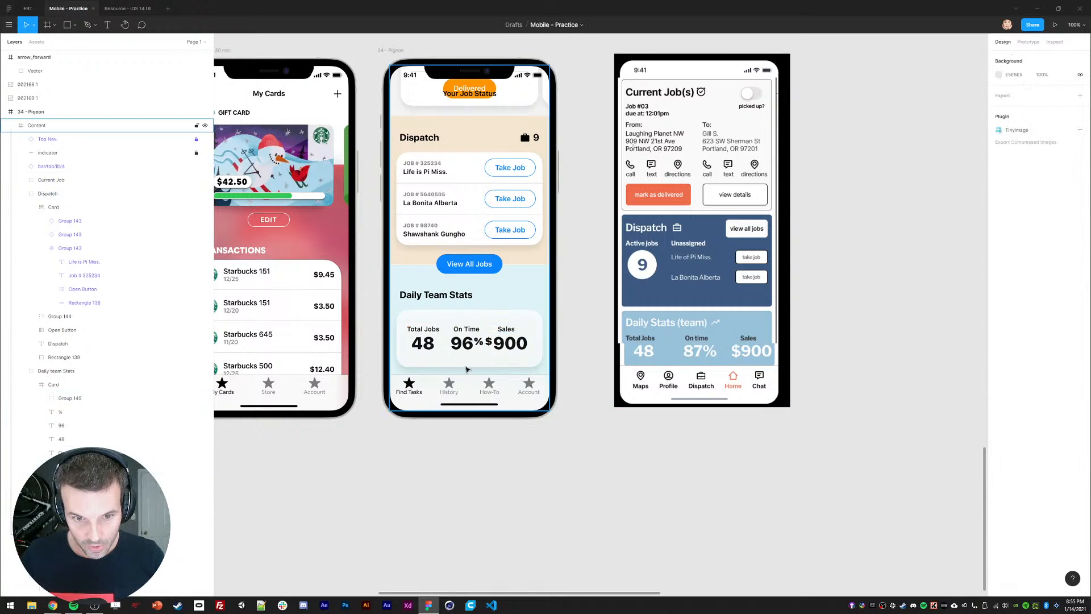
Step: Set the 48 and 96 figures to font size 32
ctrl+click(464, 343)
click(427, 330)
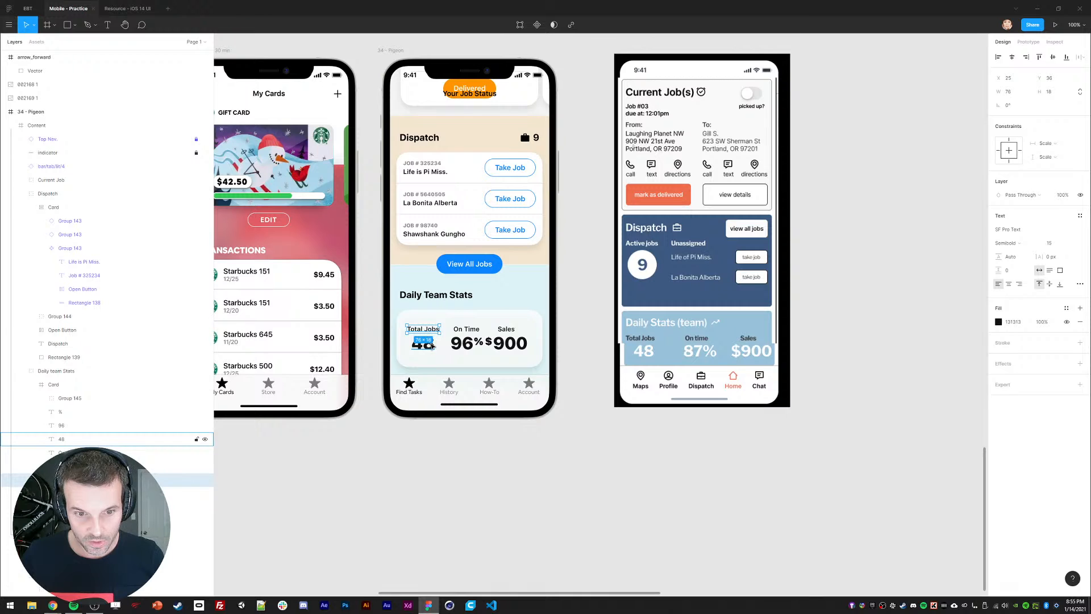
click(432, 346)
shift+click(463, 344)
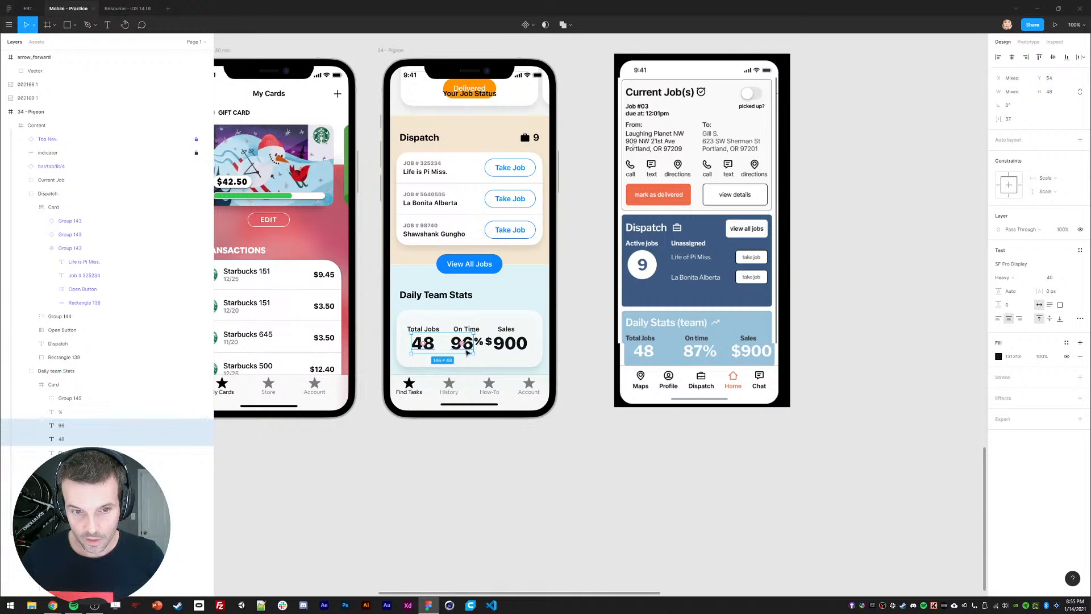
text(32)
key(Return)
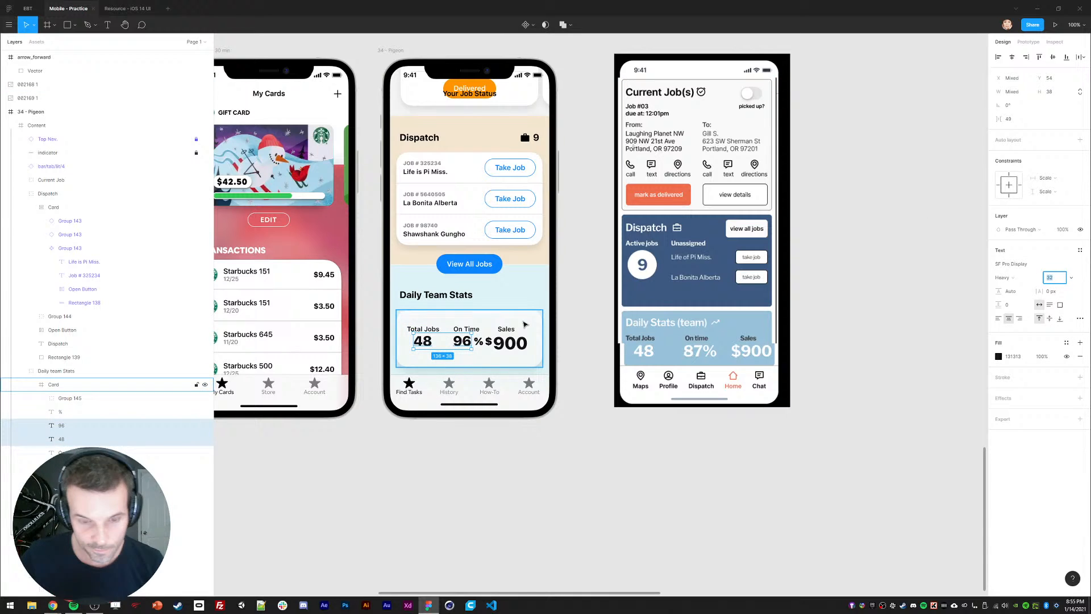
click(414, 482)
Step: Make the % sign size 16 and move it snug beside 96
ctrl+click(482, 342)
click(1054, 244)
text(16)
key(Return)
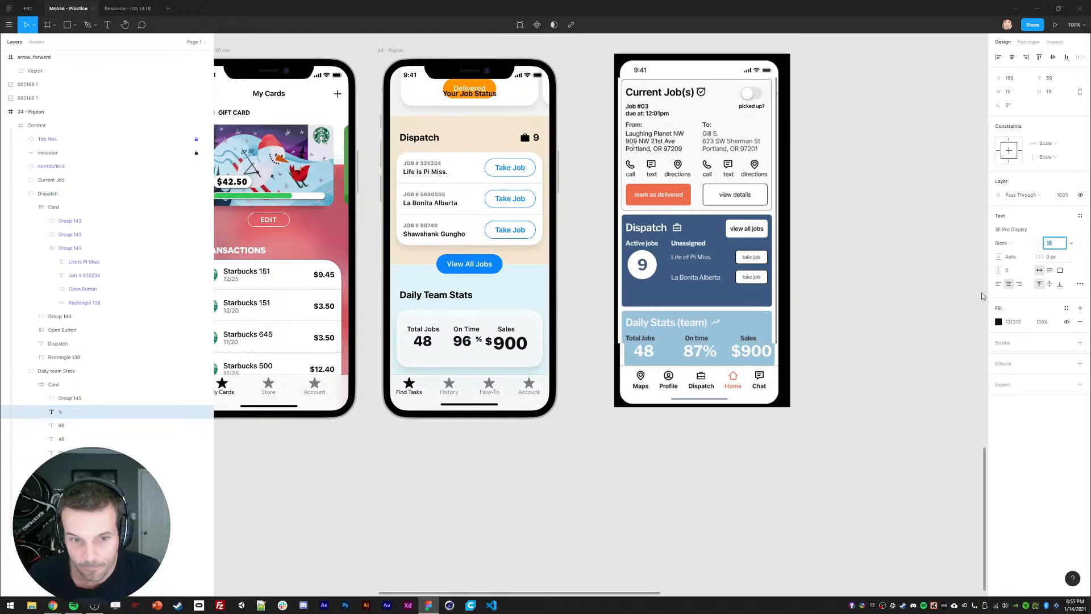
key(Return)
key(shift+Left)
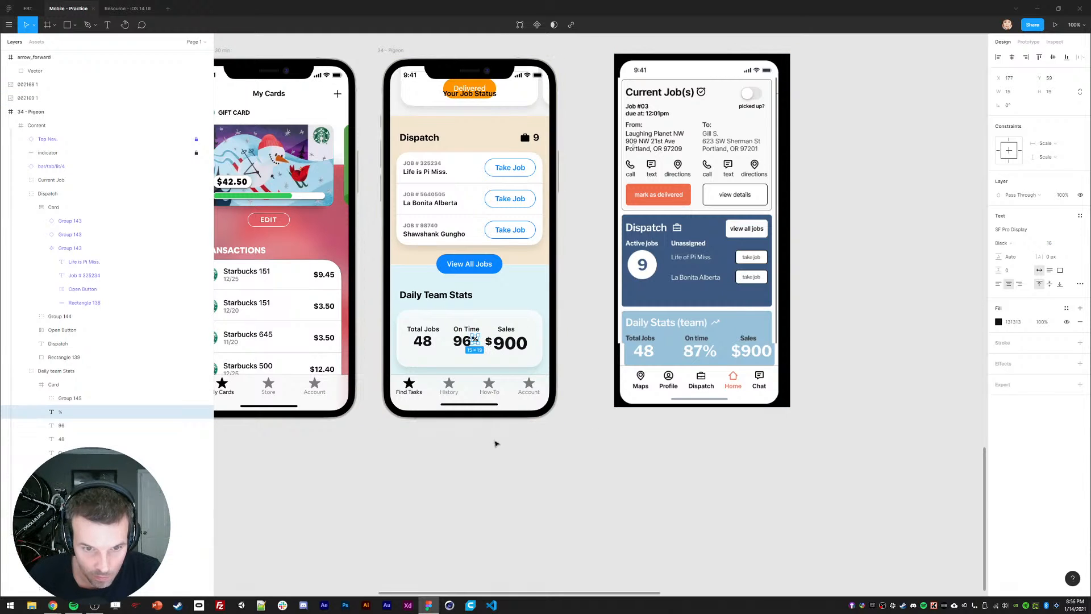
click(479, 486)
Step: Nudge the Total Jobs label and 48 figure left, then reselect them
ctrl+click(424, 343)
ctrl+shift+click(423, 329)
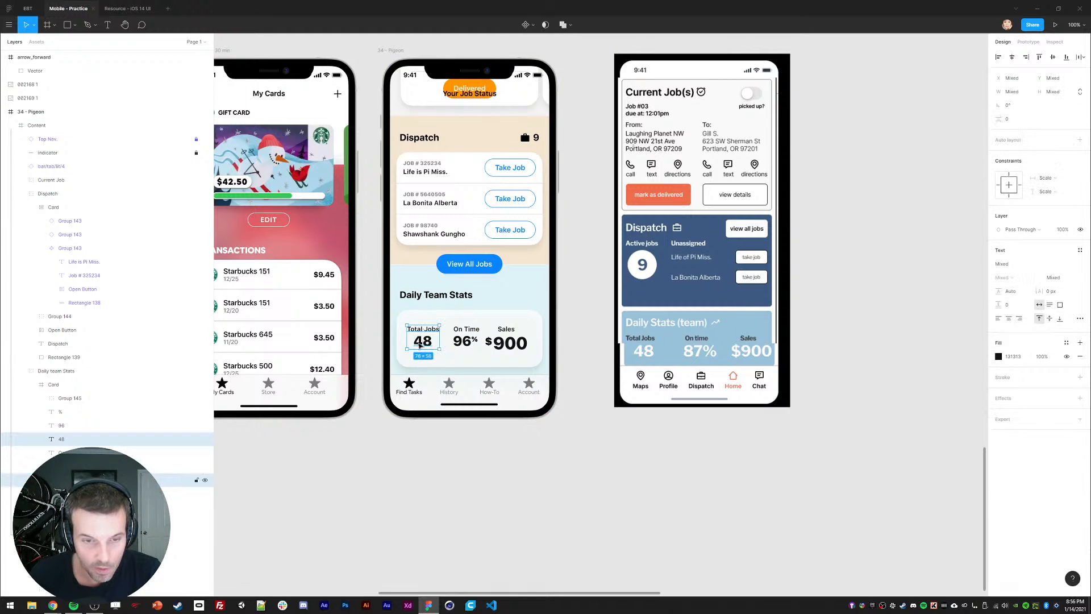
key(shift+Left)
click(381, 536)
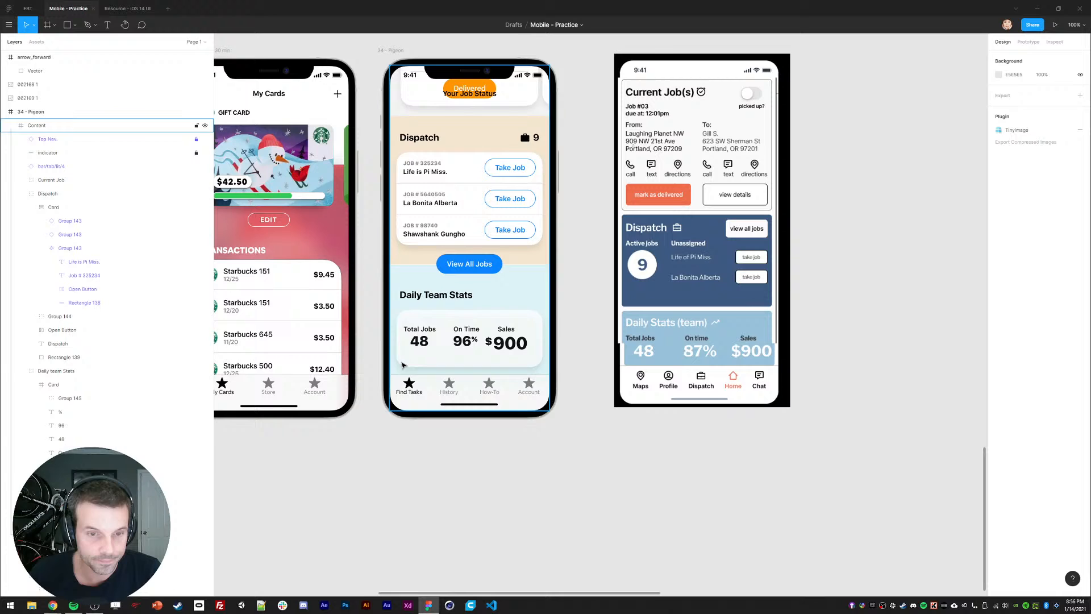
click(416, 331)
ctrl+click(416, 331)
ctrl+shift+click(419, 342)
Step: Nudge the Total Jobs/48 pair into place and set 48 beside its label
key(shift+Right)
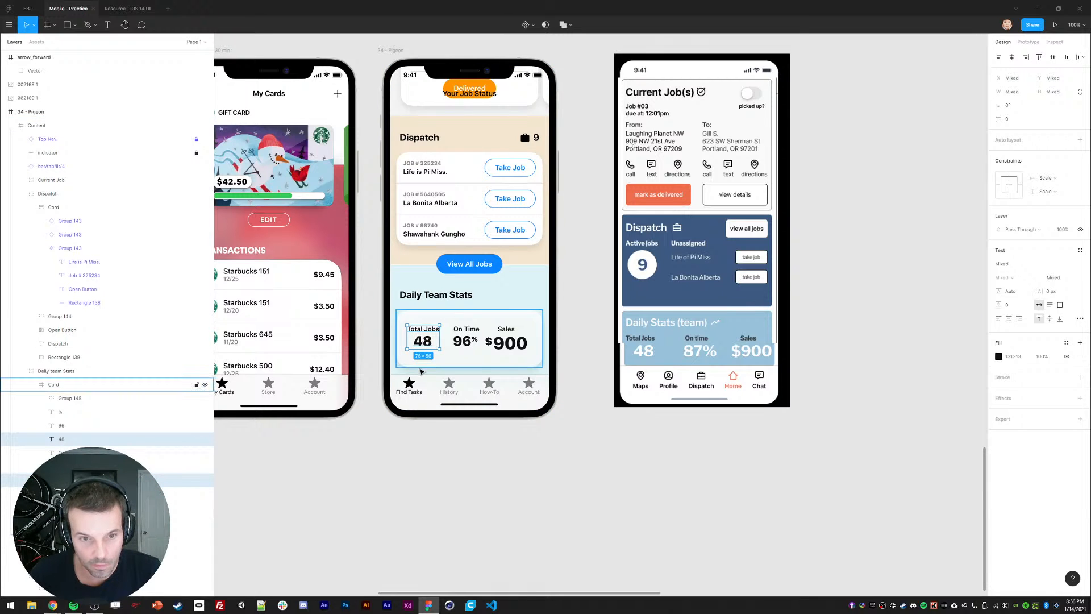
key(shift+Up)
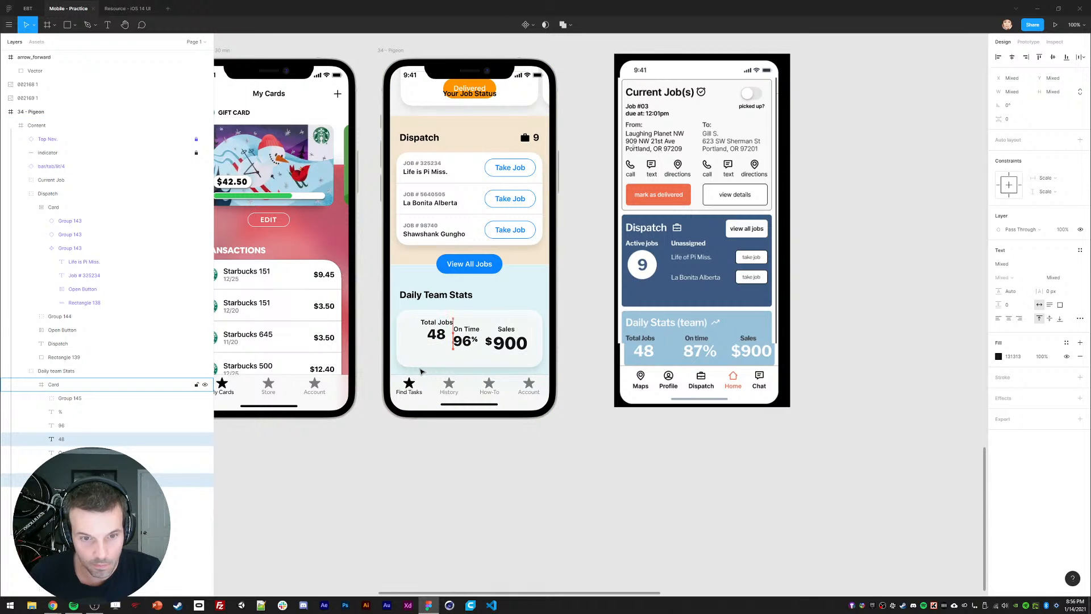
key(shift+Left)
key(shift+Left)
click(414, 453)
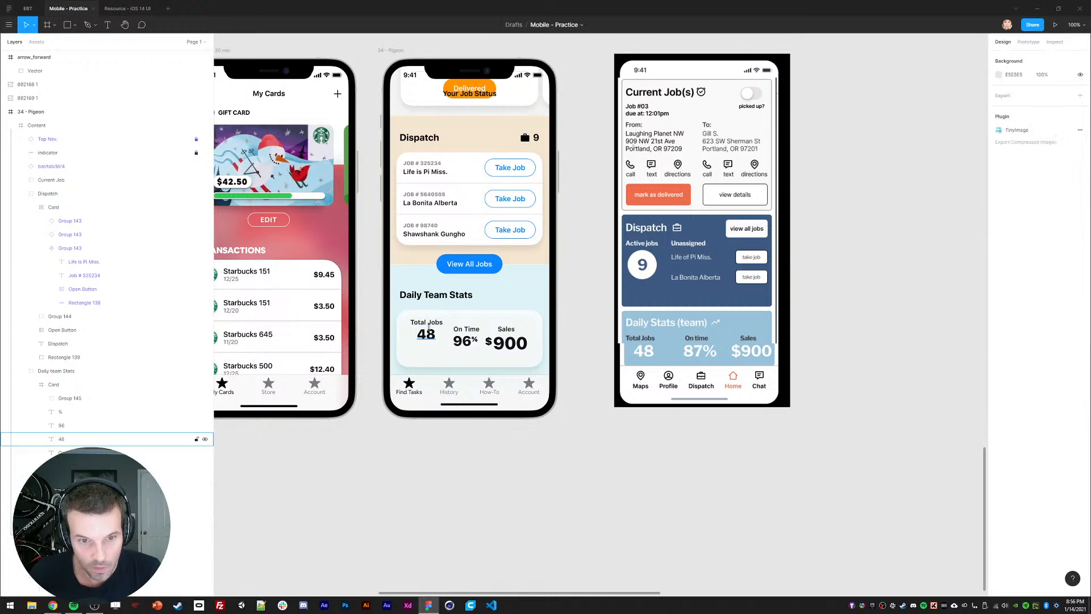
mouse_move(428, 329)
mouse_down()
mouse_move(461, 364)
mouse_move(459, 316)
mouse_move(464, 347)
mouse_move(473, 331)
mouse_move(435, 349)
mouse_up()
Step: Move On Time and 96% below Total Jobs 48, adjusting the labels' position
click(463, 343)
shift+click(477, 339)
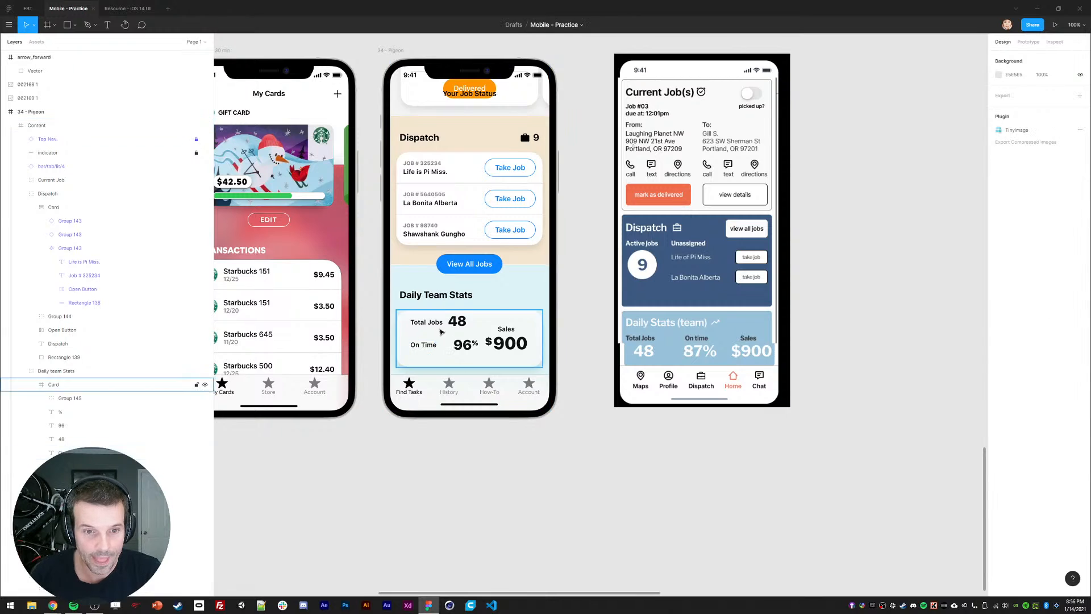
shift+click(426, 322)
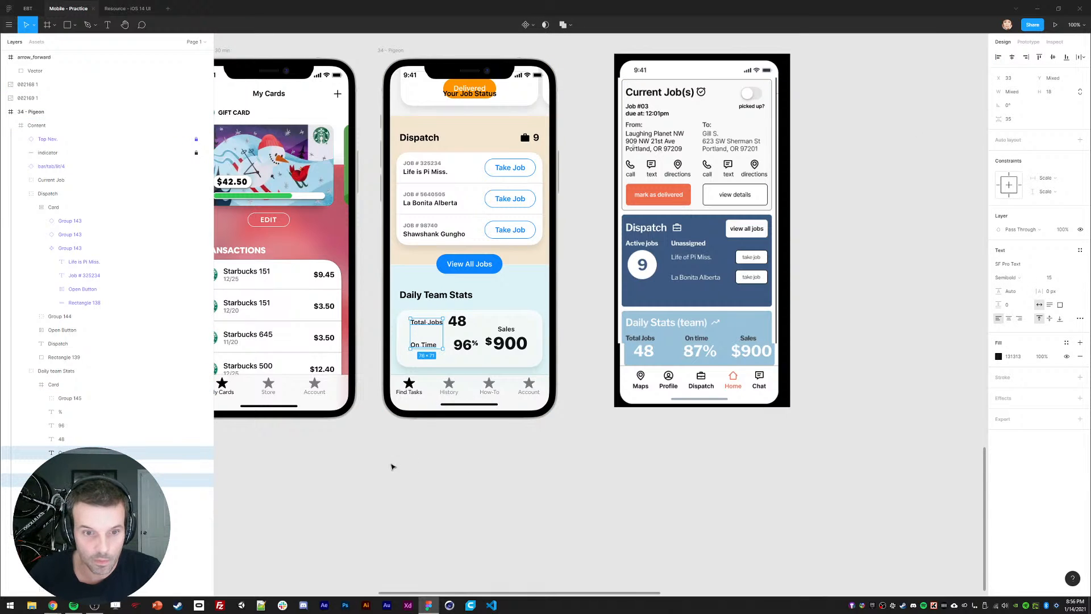
click(426, 482)
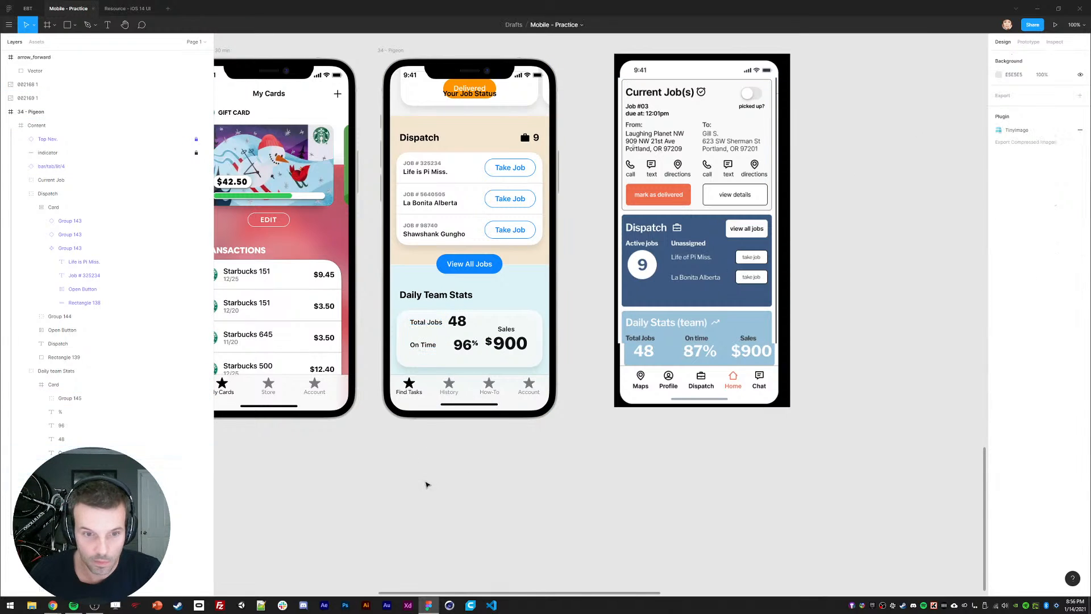
drag(419, 323, 425, 347)
click(414, 456)
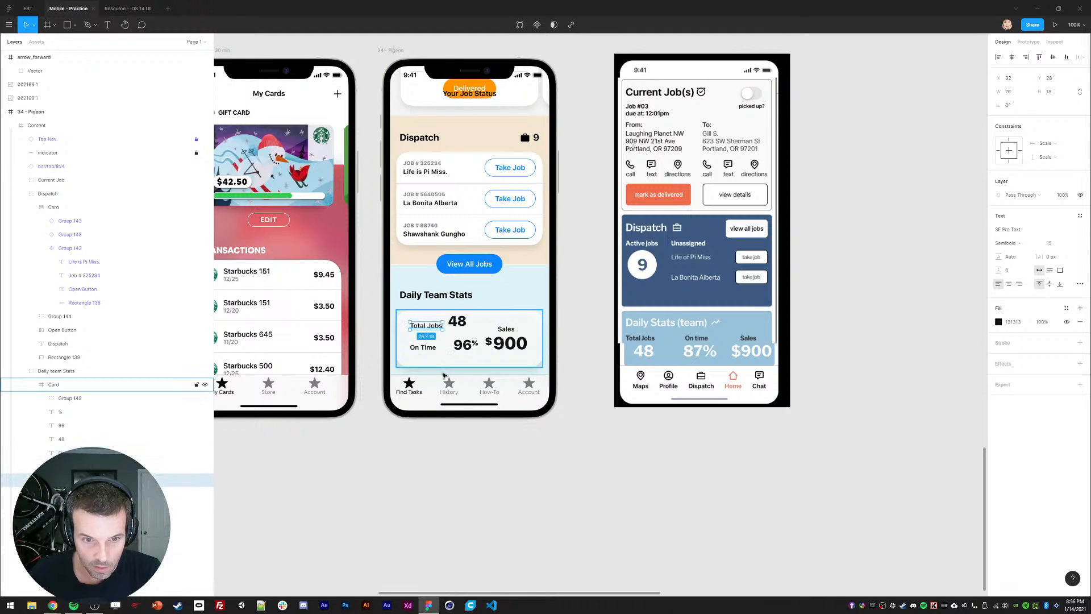
click(438, 458)
Step: Draw horizontal divider Line 33 across the stats card beside vertical divider Line 34
key(l)
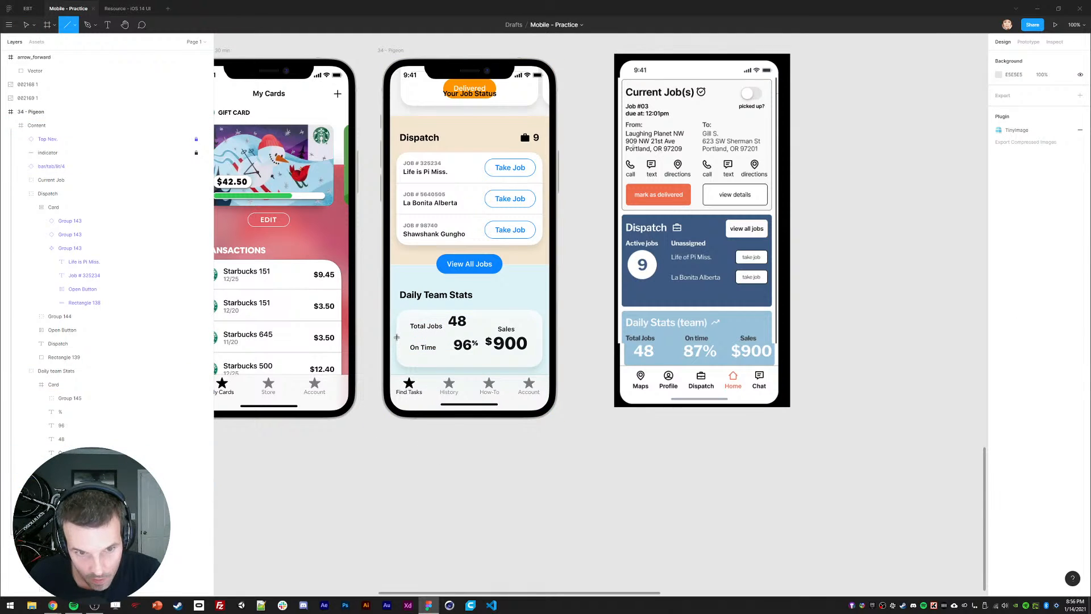
drag(397, 337, 479, 366)
click(477, 475)
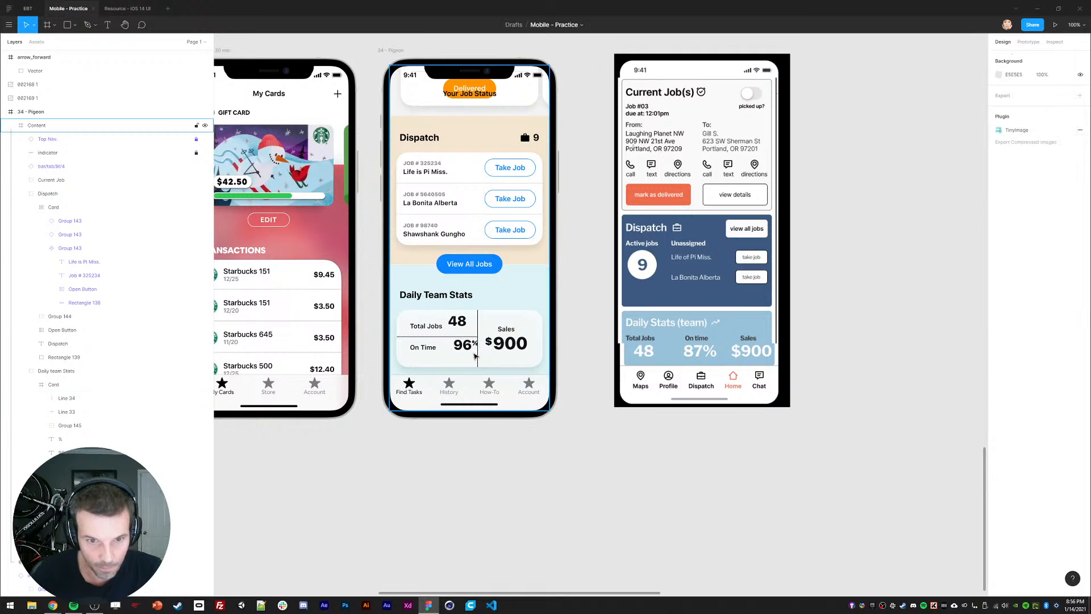
click(479, 319)
shift+click(443, 338)
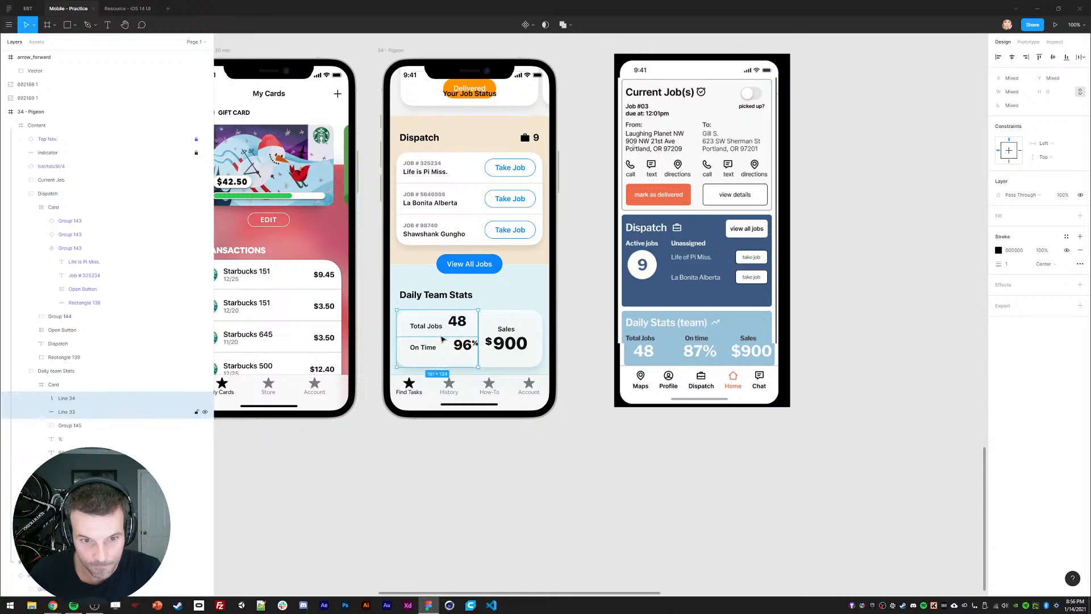
Step: Centre the stats card vertically, then shift it down about 24 px
click(533, 322)
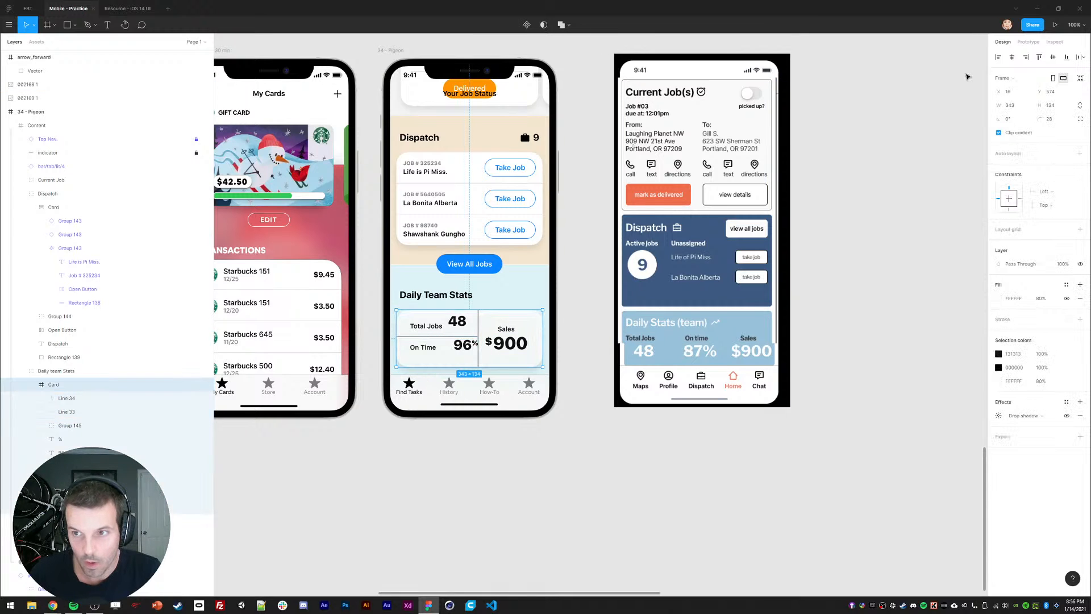
click(1053, 59)
click(677, 421)
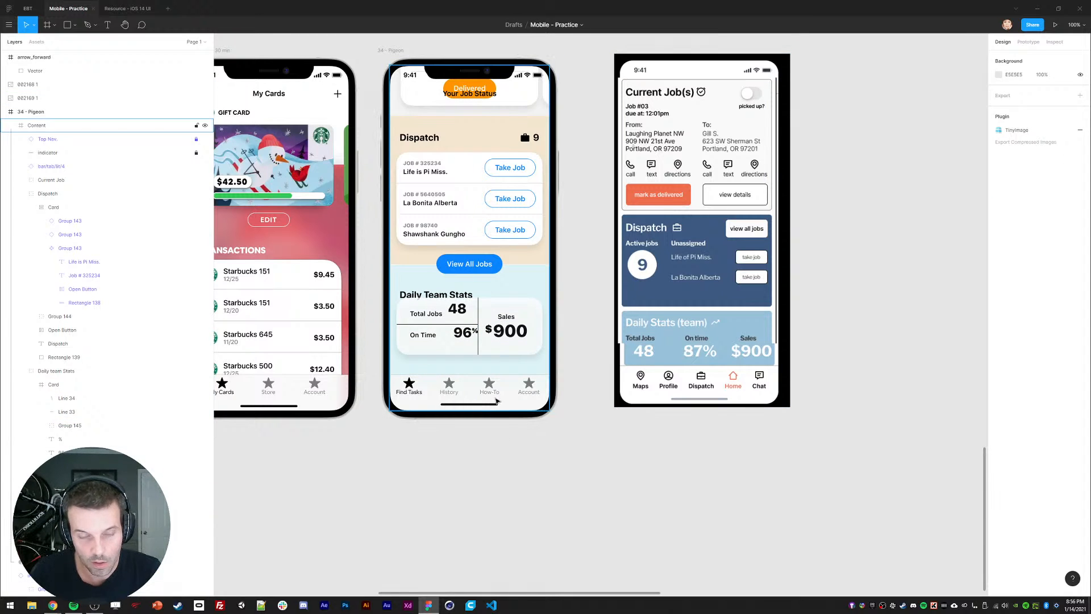
double_click(445, 317)
double_click(445, 317)
key(shift+Down)
key(shift+Down)
key(shift+Down)
key(shift+Down)
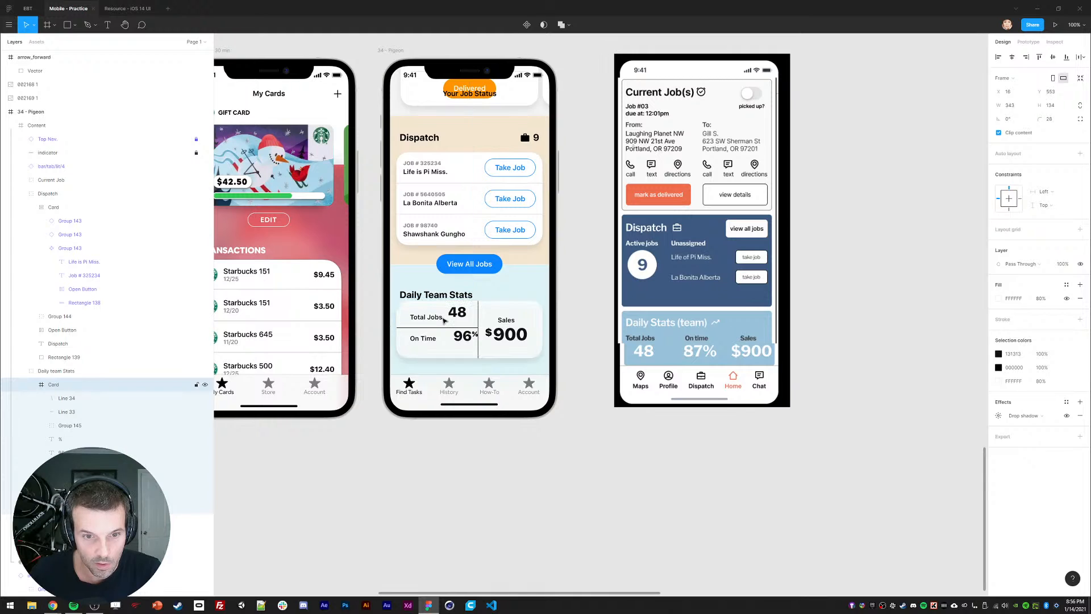
Step: Fade both the horizontal and vertical dividers to 20% opacity
click(448, 337)
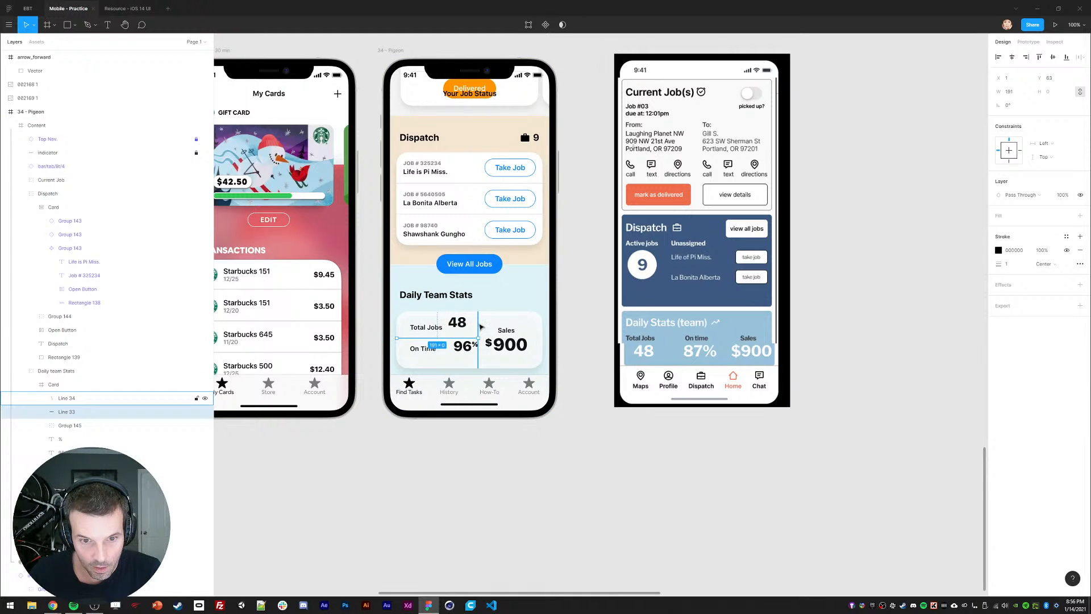
key(3)
click(448, 451)
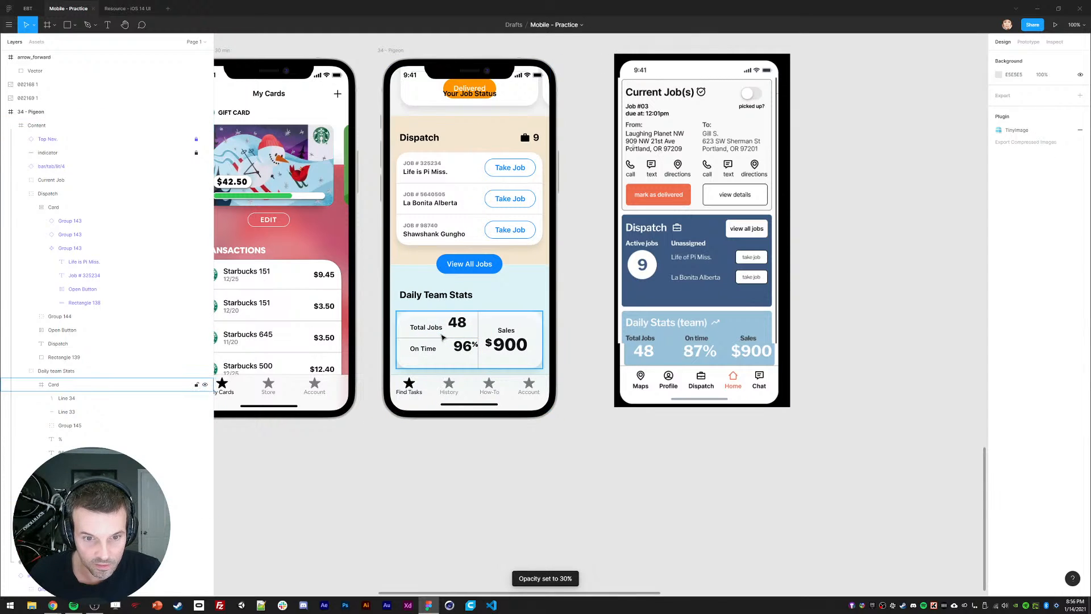
click(443, 337)
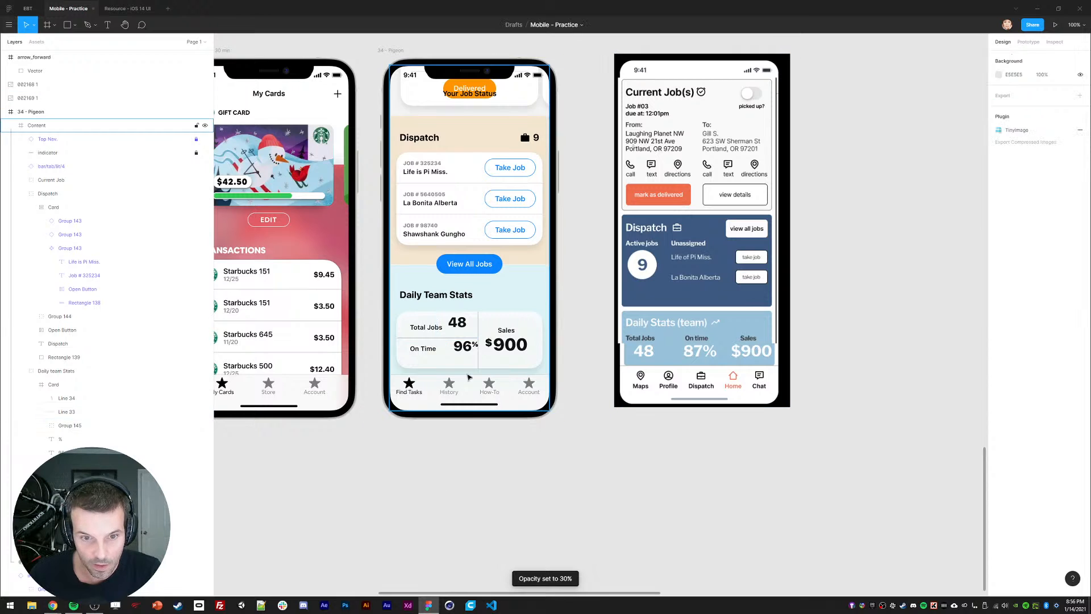
shift+click(478, 327)
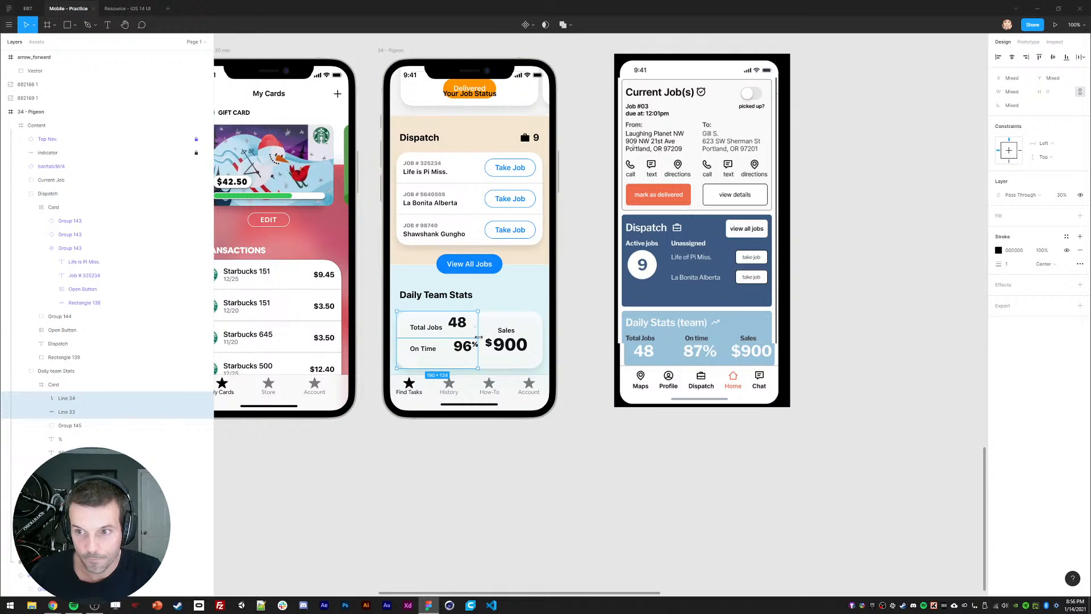
key(2)
click(441, 465)
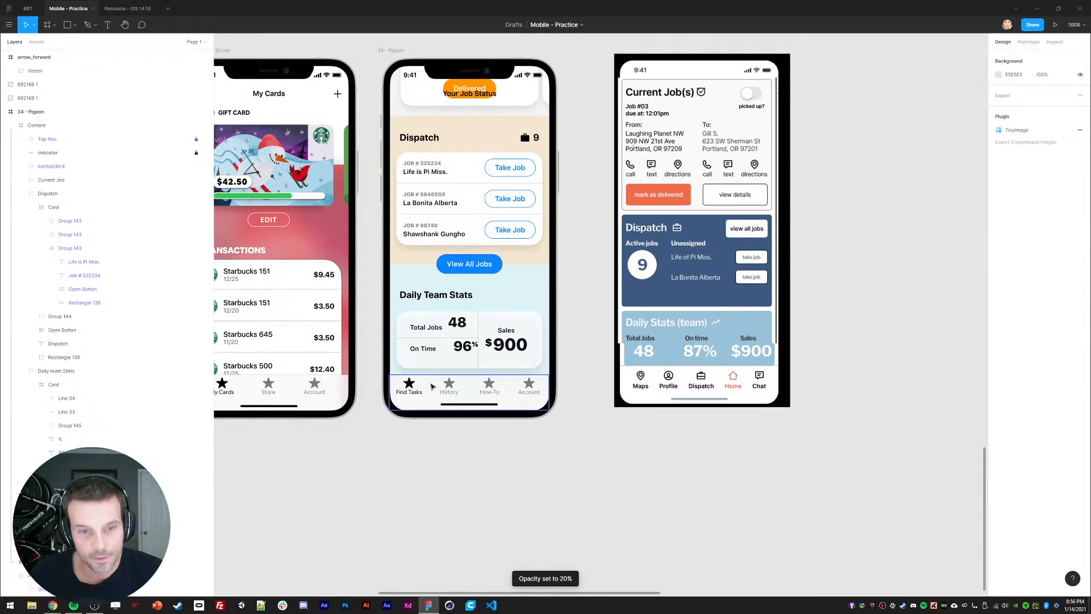
Step: Try realigning the Total Jobs and On Time labels, undoing the accidental card move
click(425, 328)
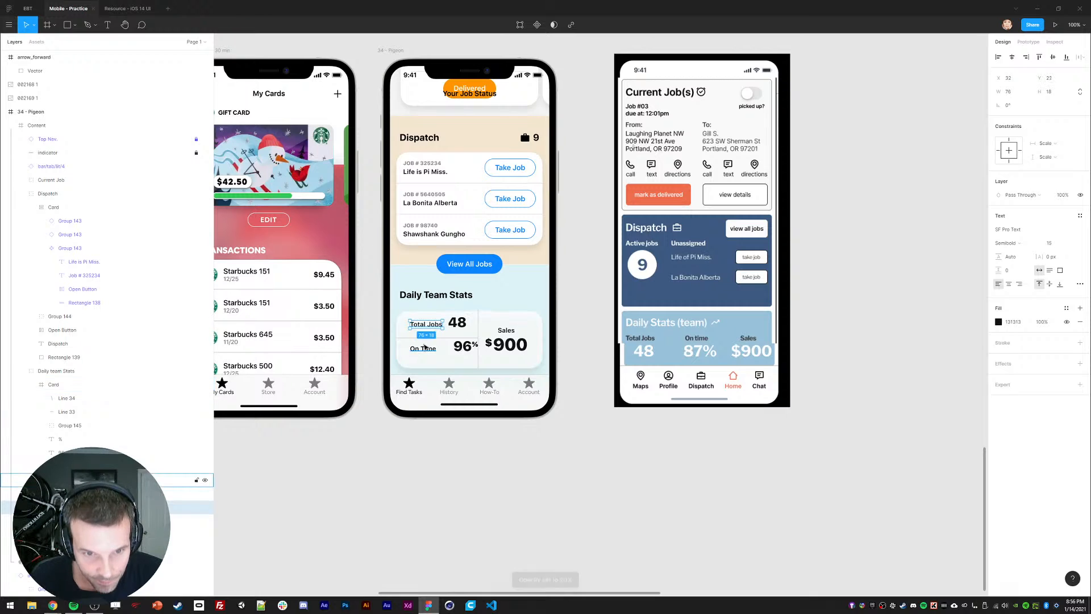
click(423, 349)
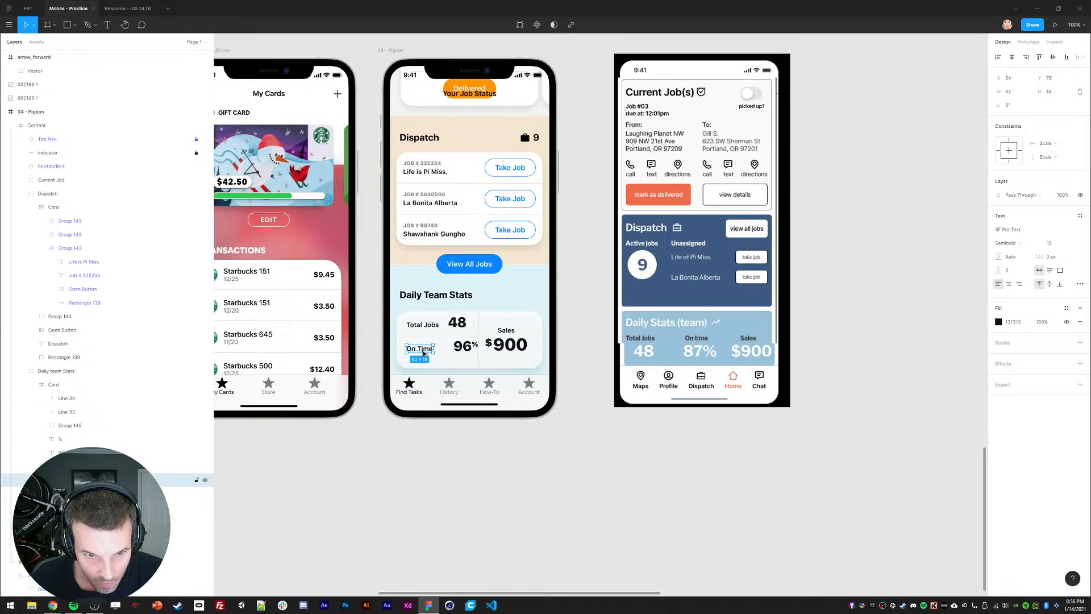
key(ctrl+z)
click(442, 343)
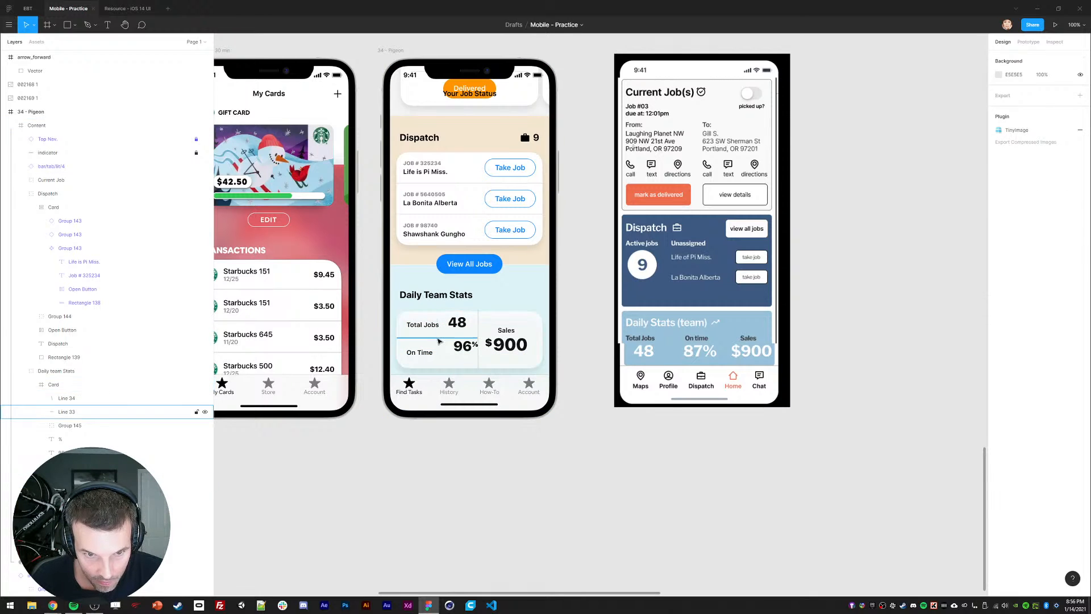
click(1053, 57)
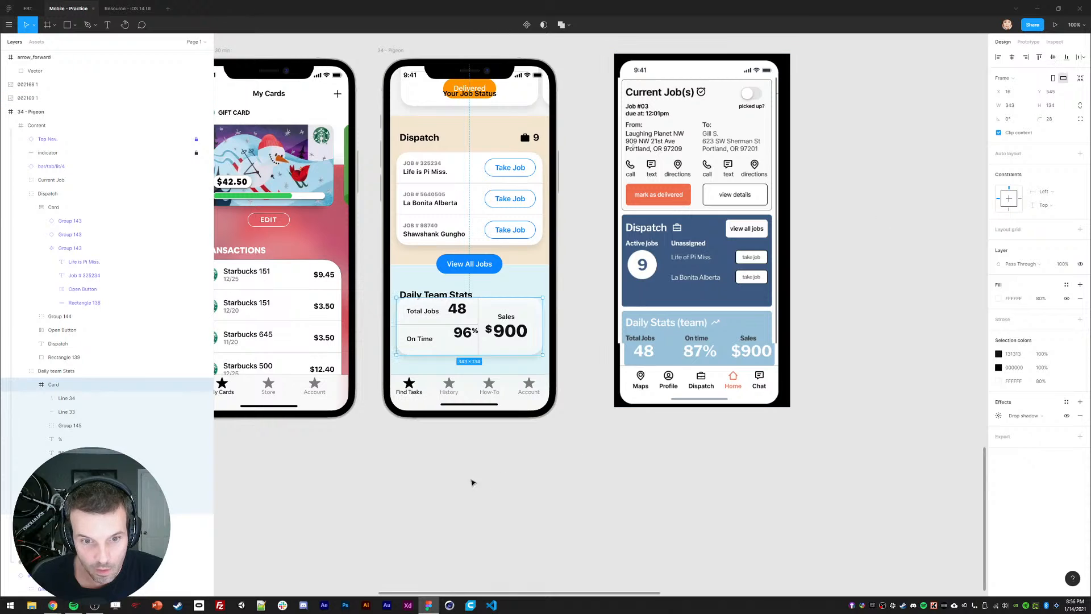
key(ctrl+z)
Step: Nudge the horizontal divider Line 33 down 2 px
click(437, 340)
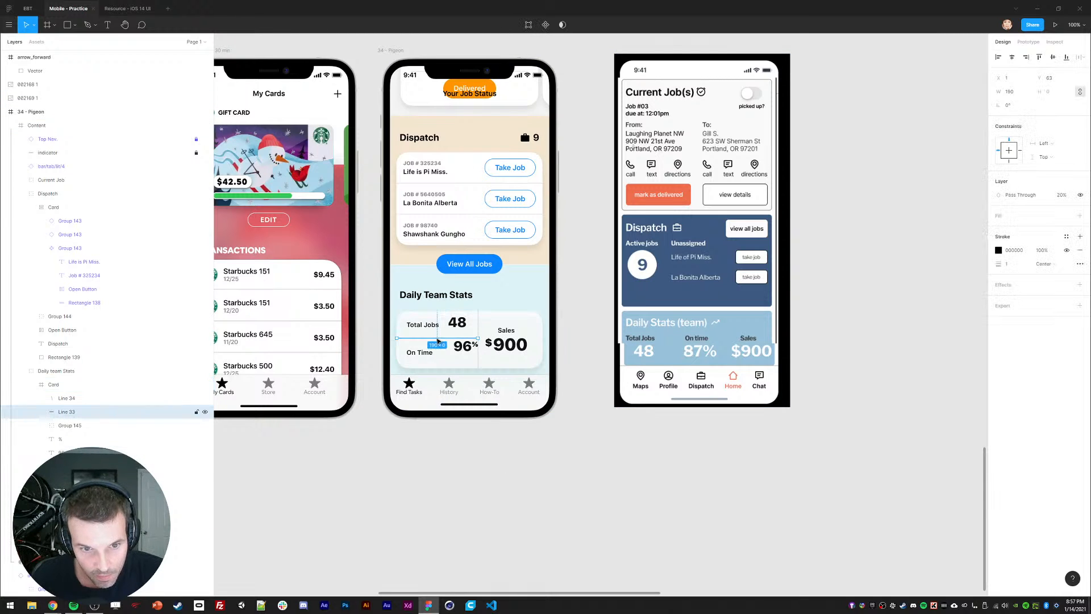
key(Down)
key(Down)
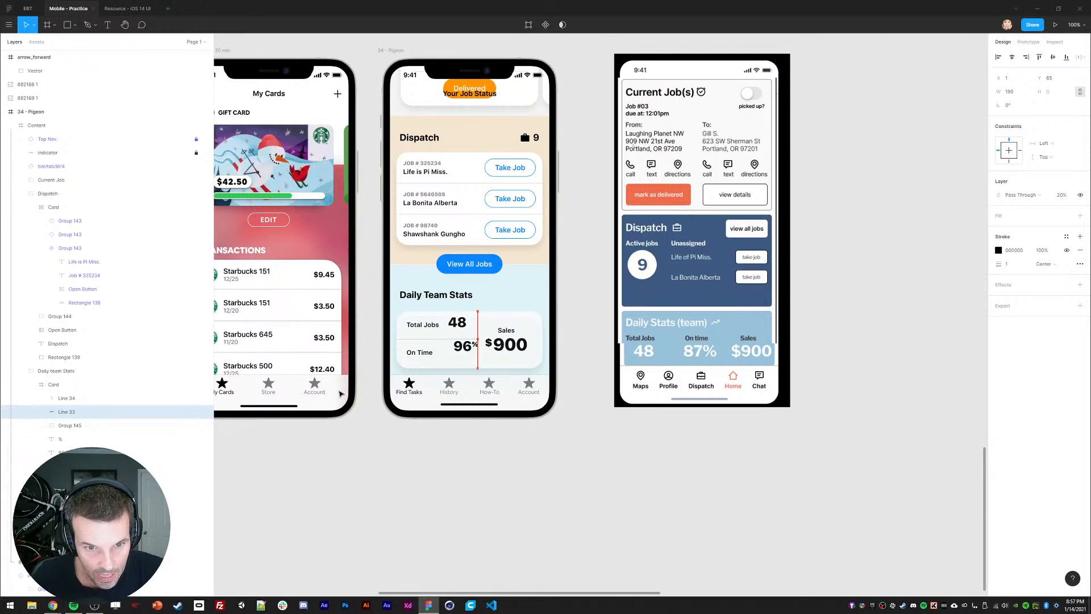
click(429, 473)
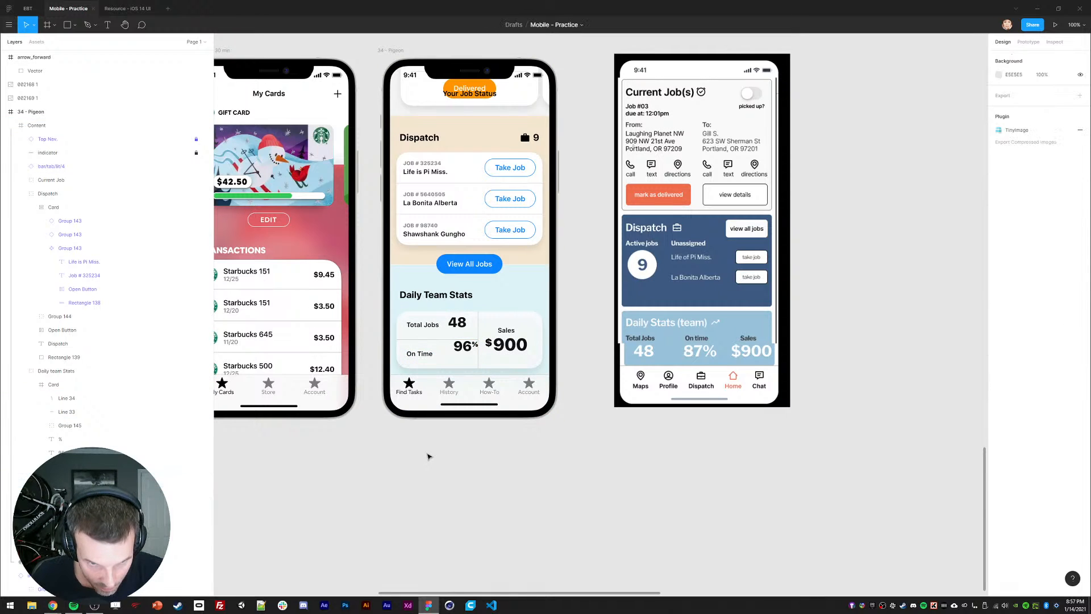
click(425, 333)
click(439, 441)
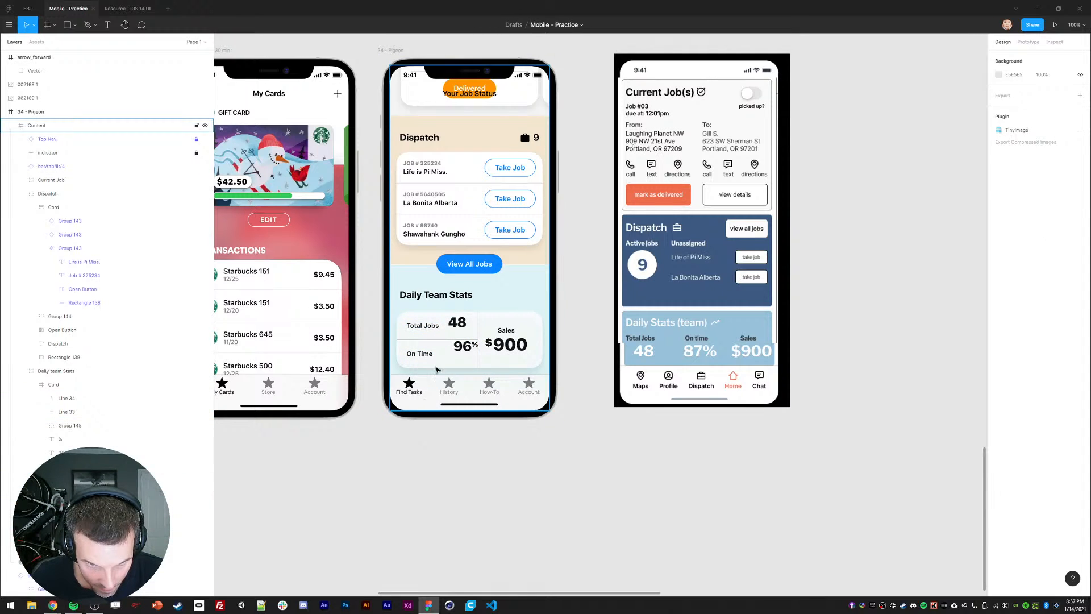
Step: Left-align the 48 and 96 numbers and nudge 48 into place
ctrl+click(458, 325)
ctrl+shift+click(464, 350)
click(998, 56)
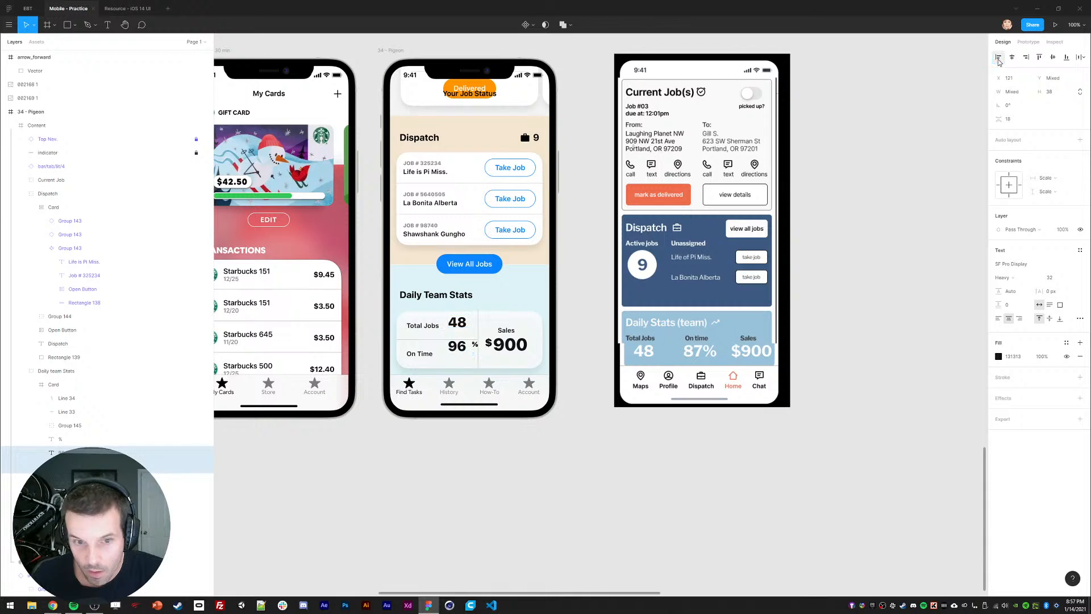
click(999, 319)
key(shift+Down)
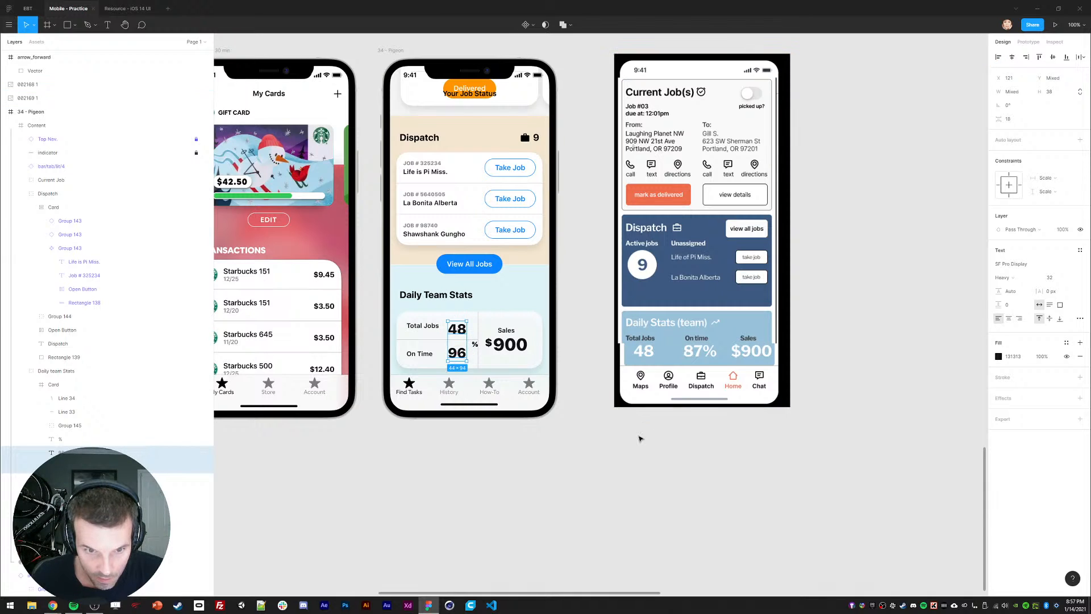
key(Up)
click(507, 480)
drag(458, 327, 455, 327)
key(Left)
key(Left)
key(Left)
key(Up)
key(Down)
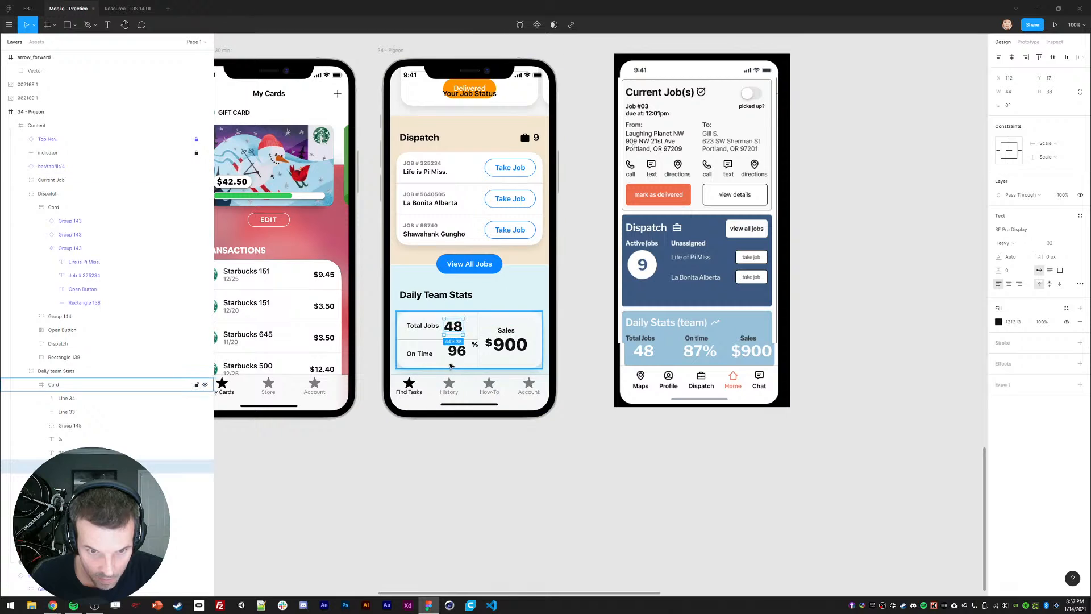
Step: Nudge 96 into position and place the % sign right beside it
click(456, 352)
key(shift+Down)
key(Up)
key(Up)
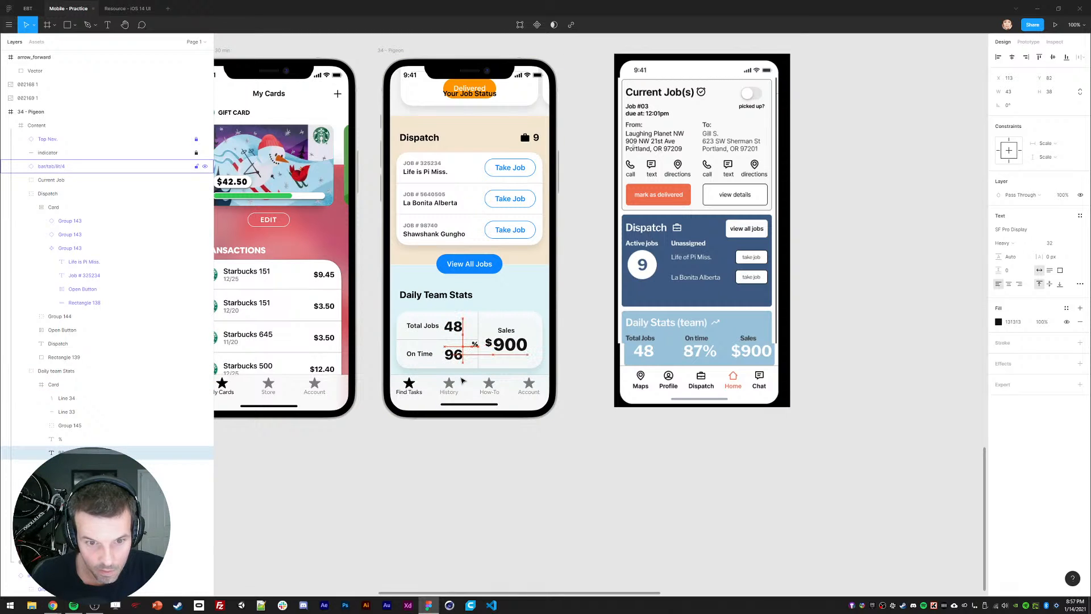
shift+click(452, 326)
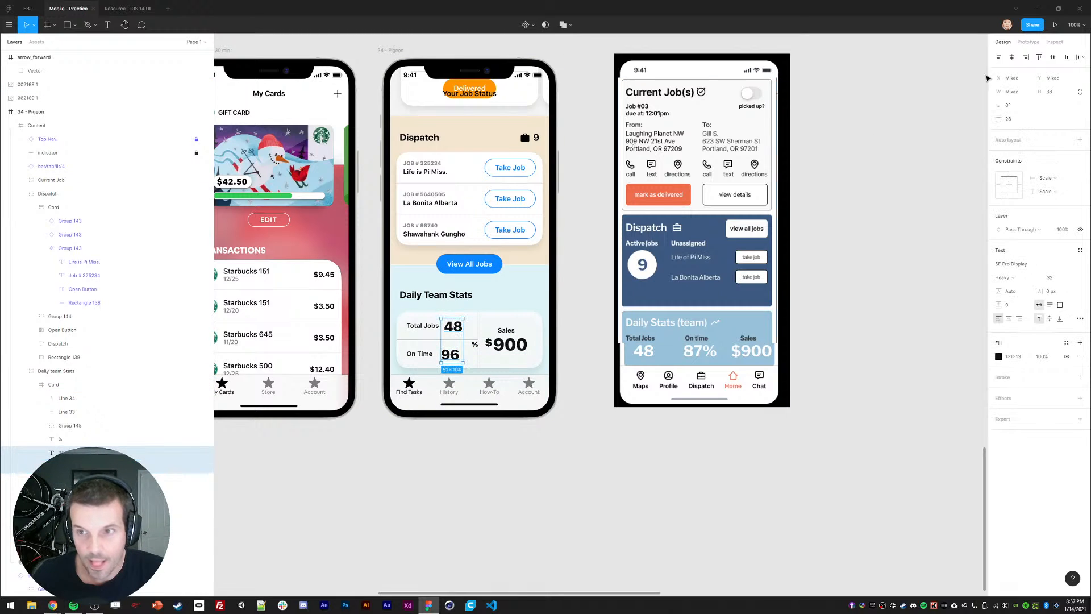
click(477, 347)
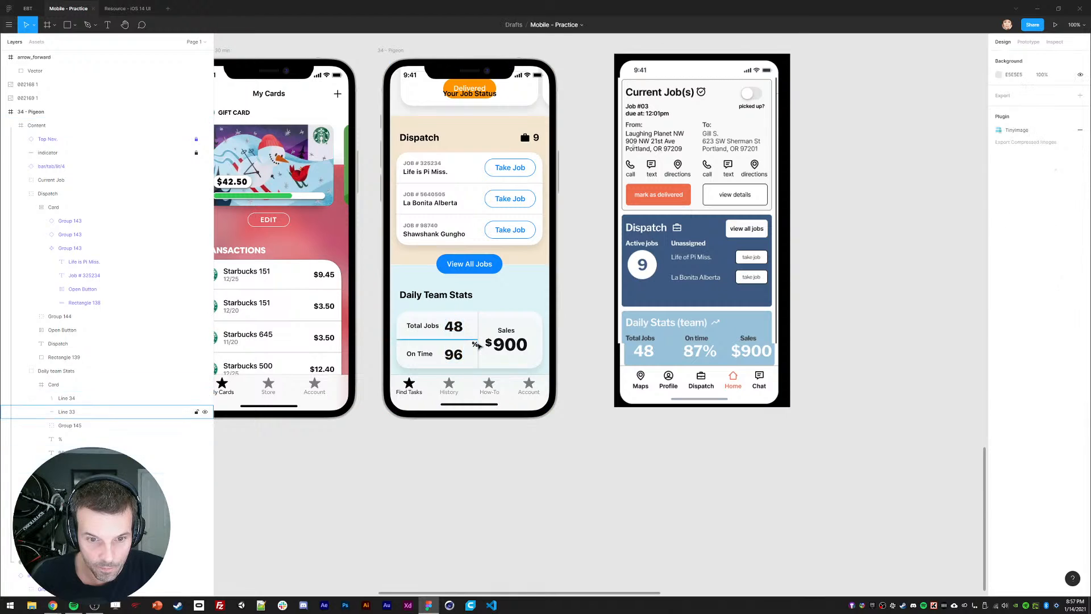
click(475, 346)
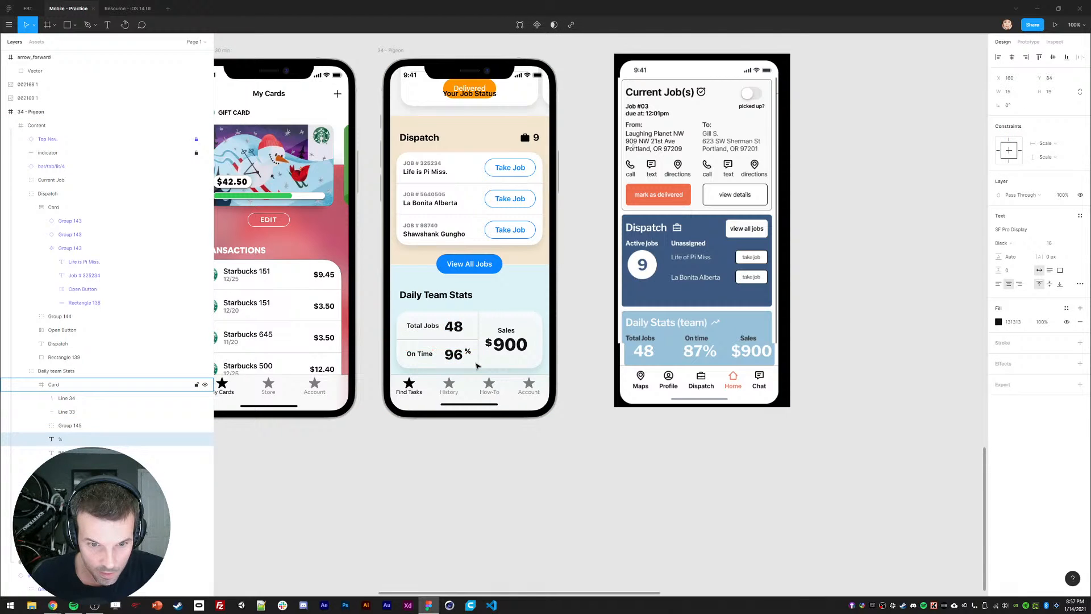
drag(476, 365, 476, 366)
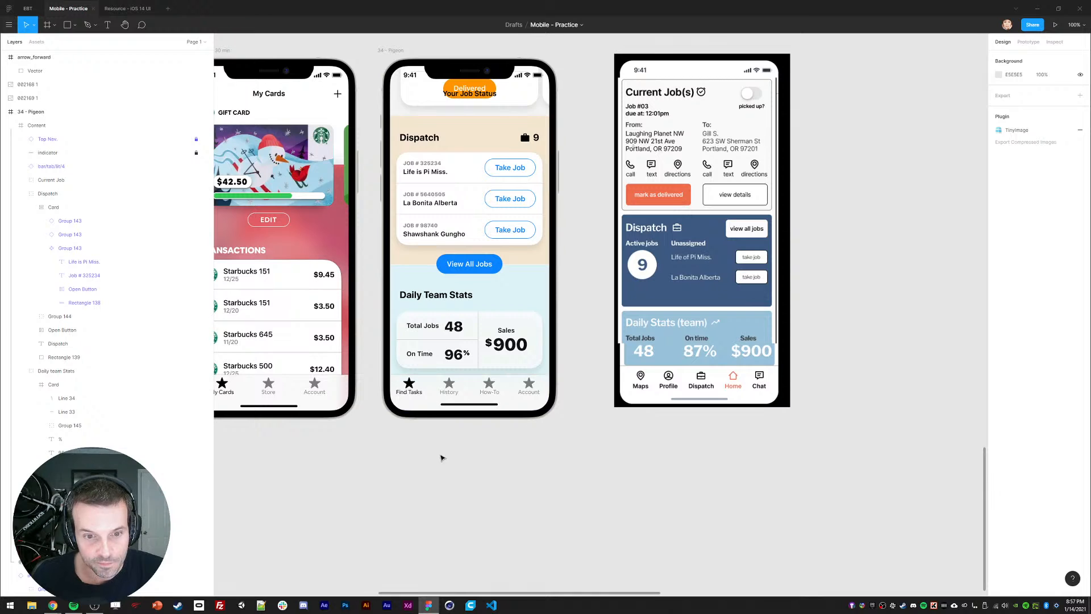
Step: Centre the On Time label vertically on 96 and nudge the pair up slightly
click(453, 356)
shift+click(419, 353)
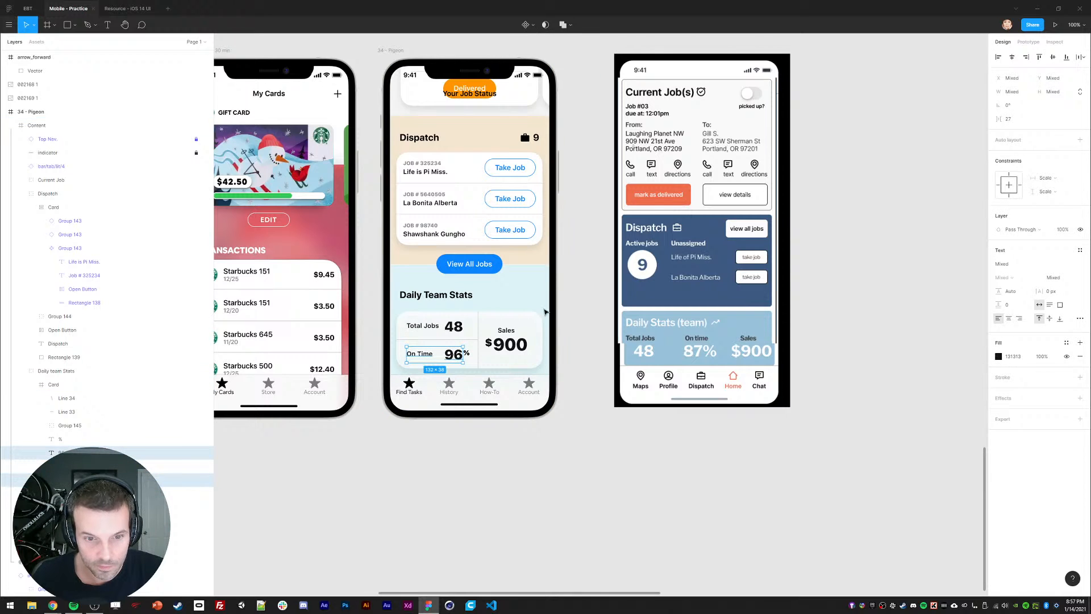
click(1054, 57)
click(496, 469)
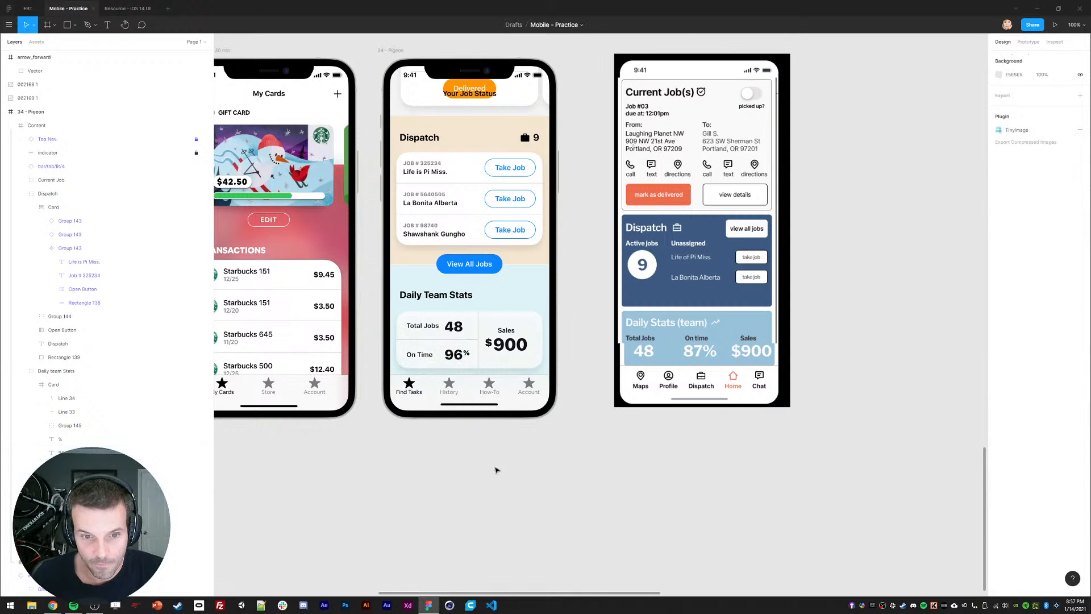
ctrl+click(421, 355)
shift+click(453, 356)
key(Up)
click(446, 441)
Step: Centre the Total Jobs label vertically on 48 and nudge the pair up slightly
ctrl+click(423, 326)
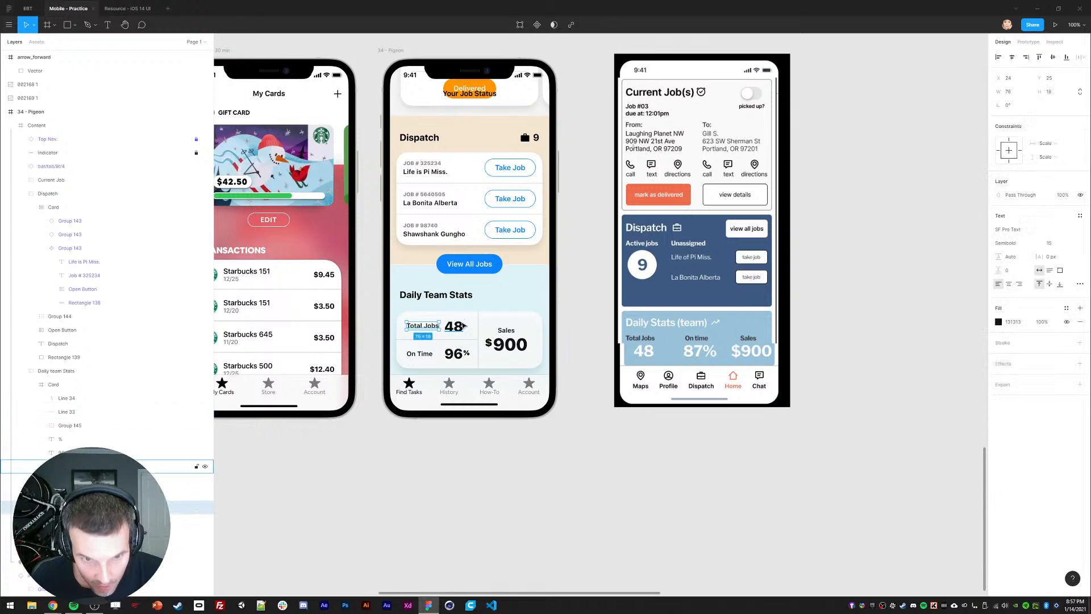
shift+click(453, 326)
click(1054, 58)
click(488, 457)
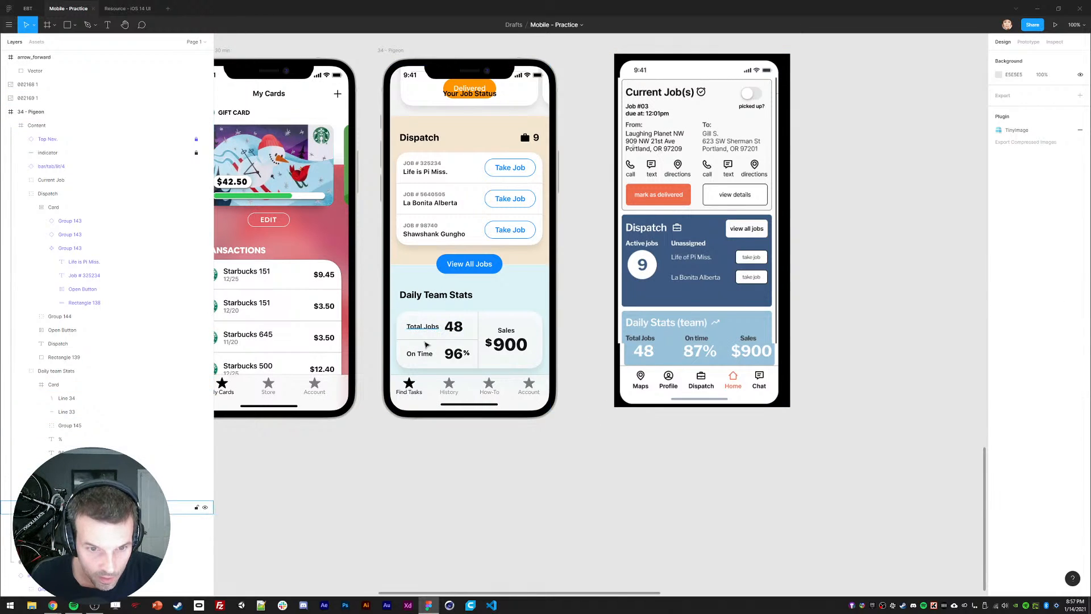
ctrl+click(427, 328)
shift+click(453, 328)
key(Up)
click(430, 455)
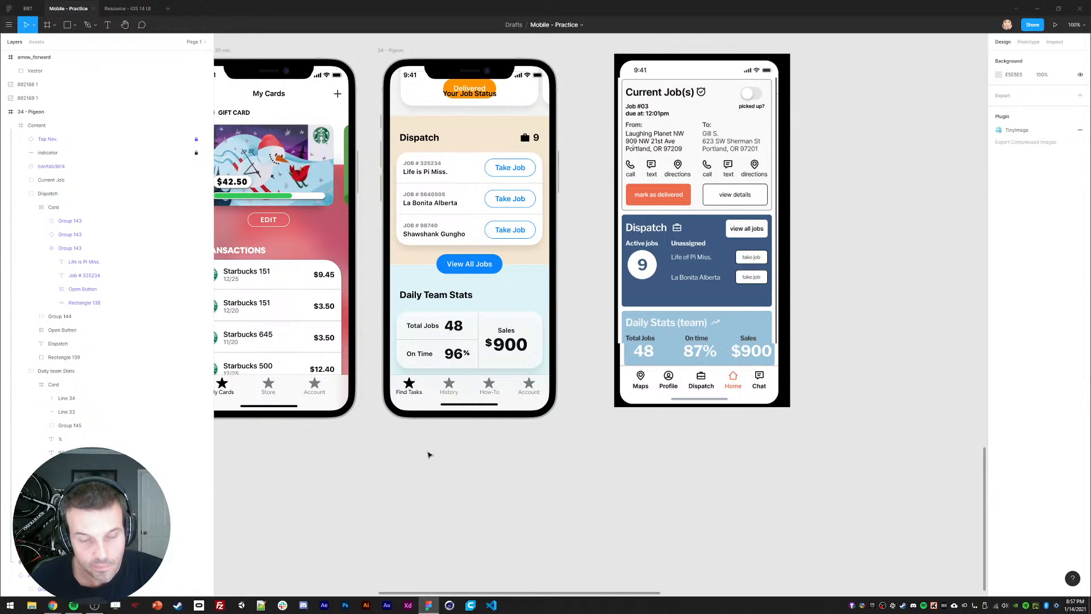
ctrl+click(465, 352)
click(463, 471)
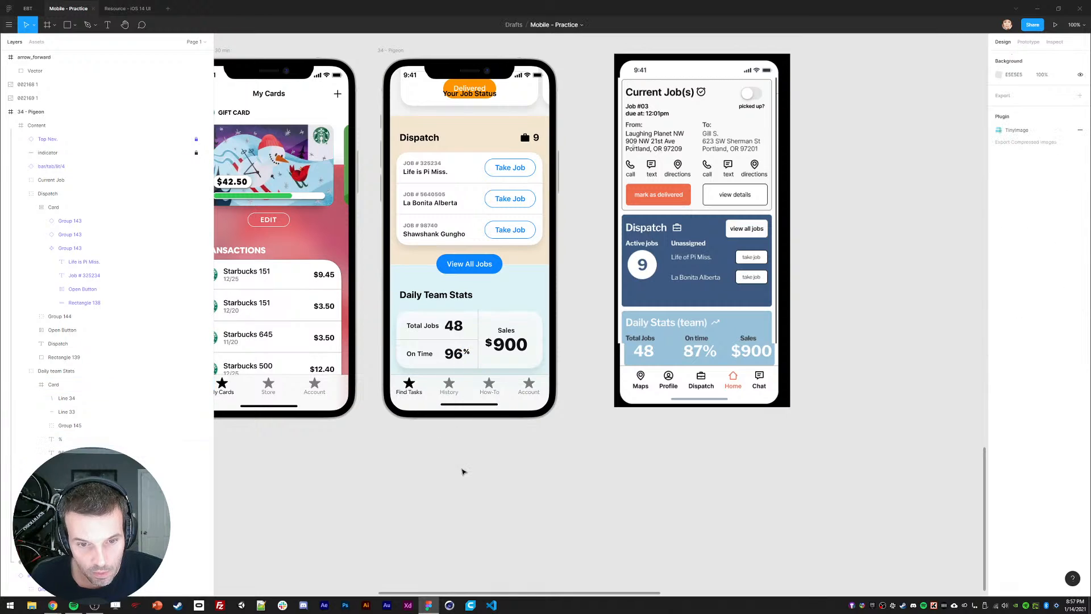
ctrl+click(506, 330)
Step: Set the Sales label to uppercase case and edit it to read TOTAL SALES
click(1080, 283)
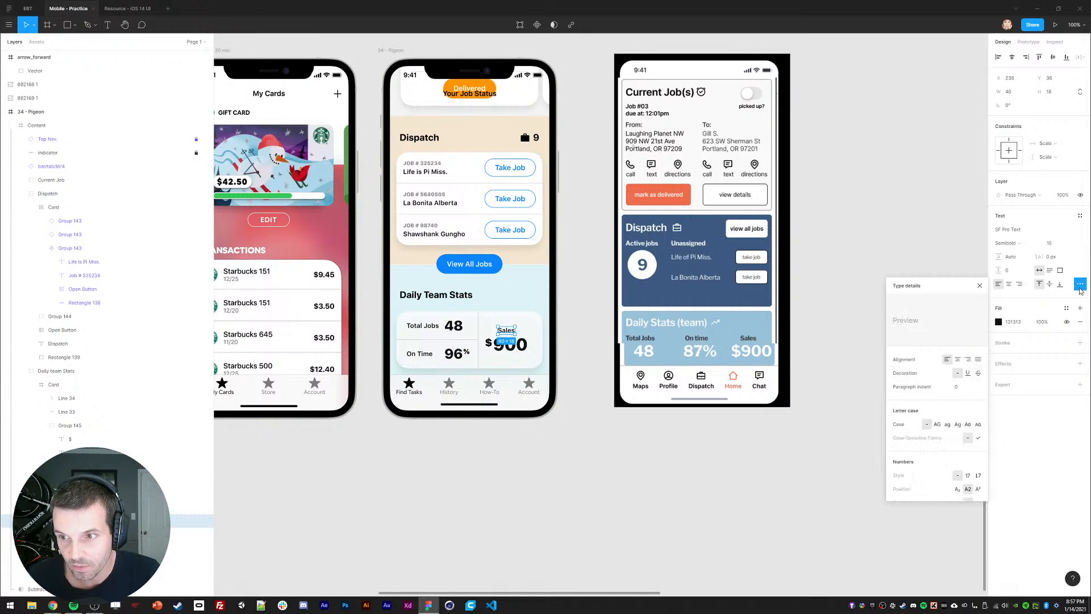
click(937, 424)
click(980, 285)
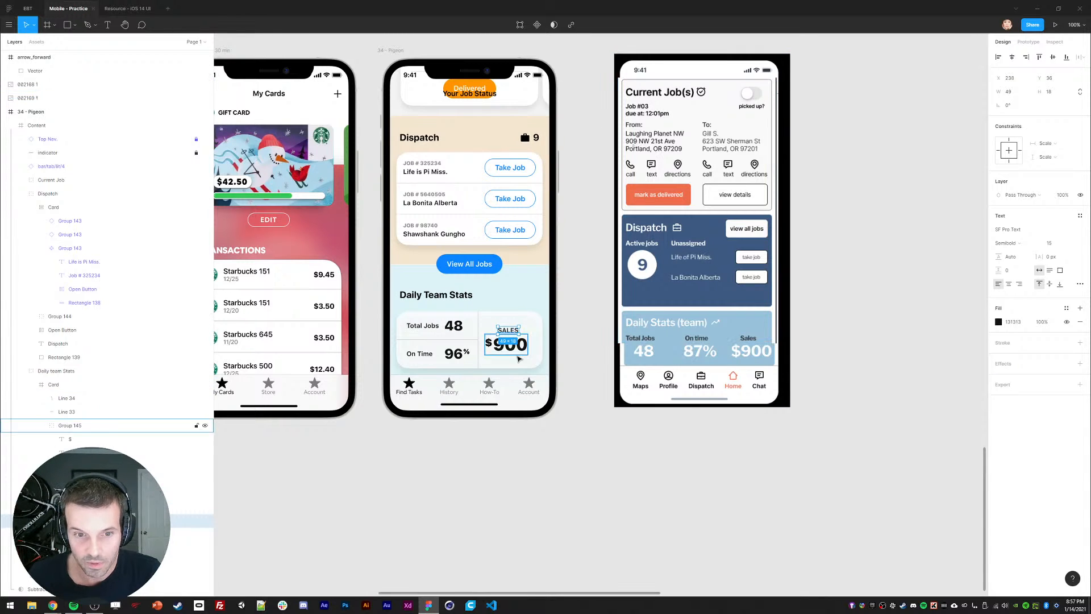
key(Return)
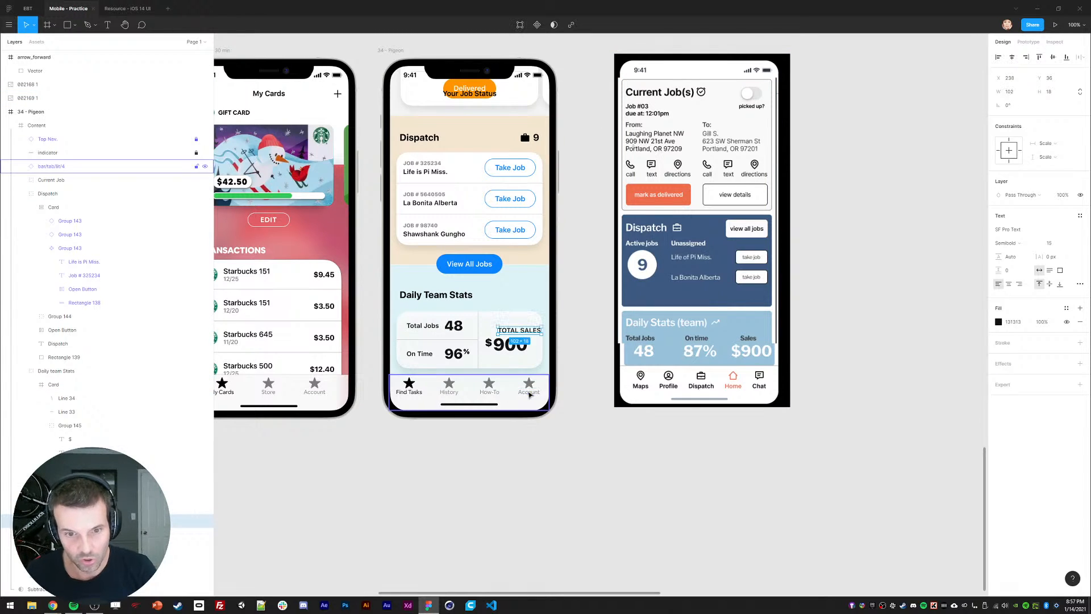
click(422, 328)
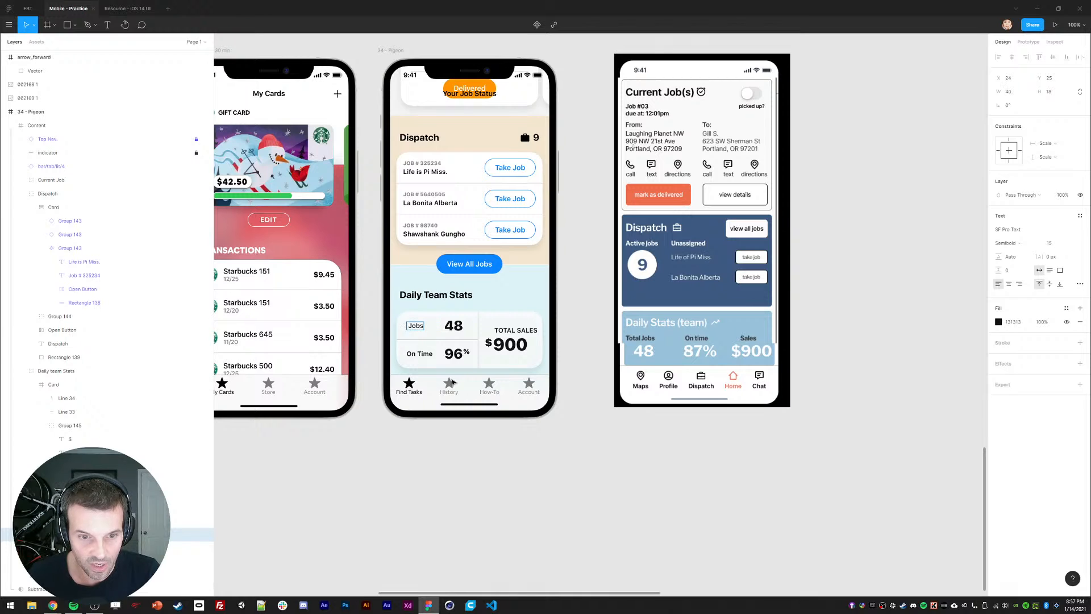
Step: Set the TOTAL SALES label's font weight to Bold
click(514, 330)
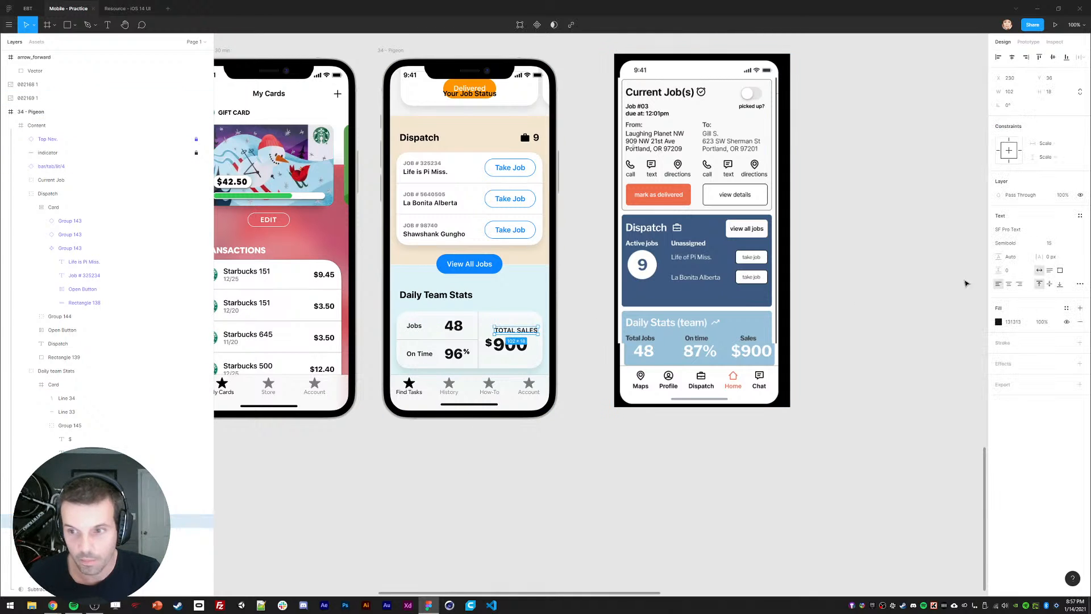
click(1006, 243)
click(1007, 253)
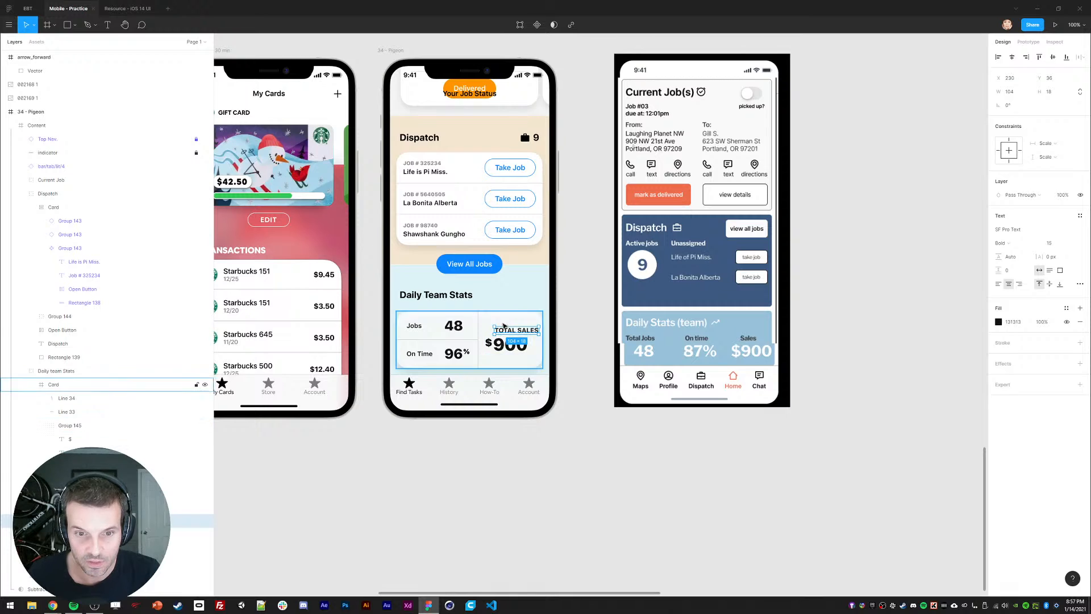
click(502, 344)
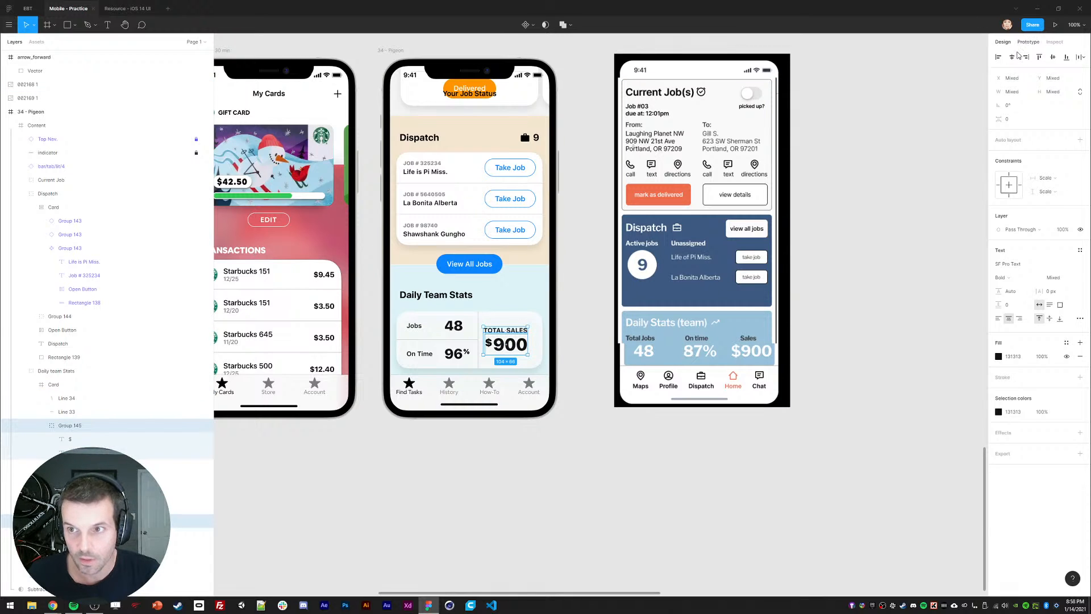
click(483, 498)
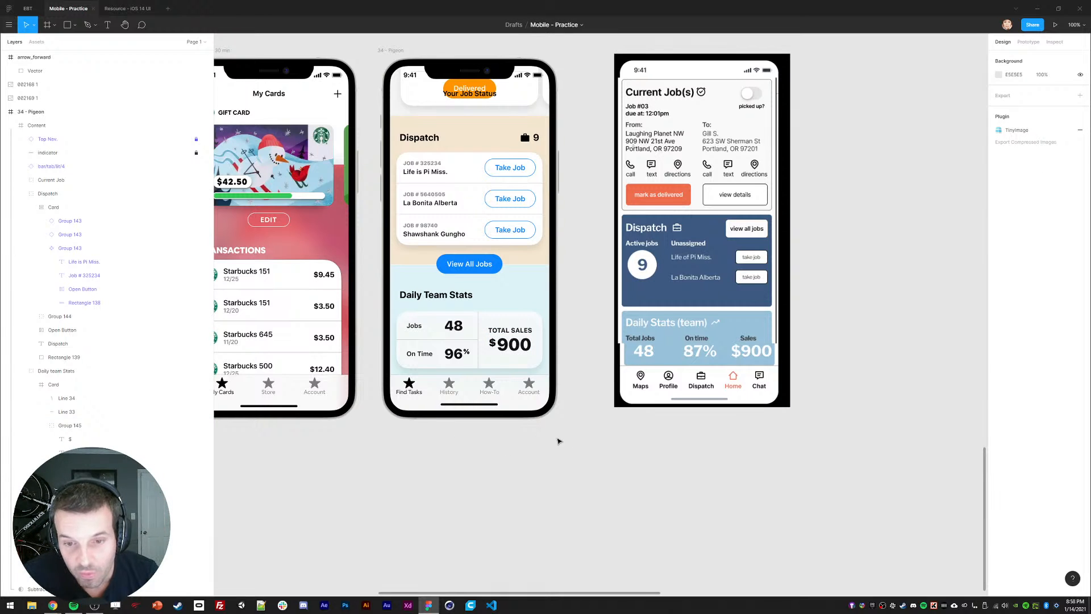
scroll(558, 440, up, 1)
Step: Select the Current Job, Dispatch and Daily team Stats groups and wrap them in Frame 134
click(450, 348)
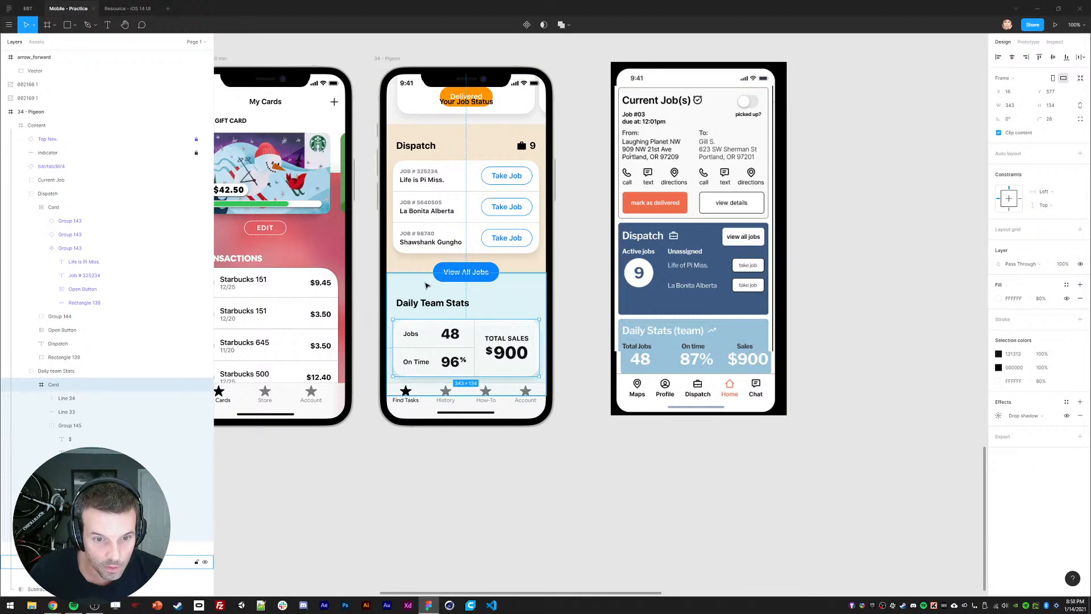
click(21, 370)
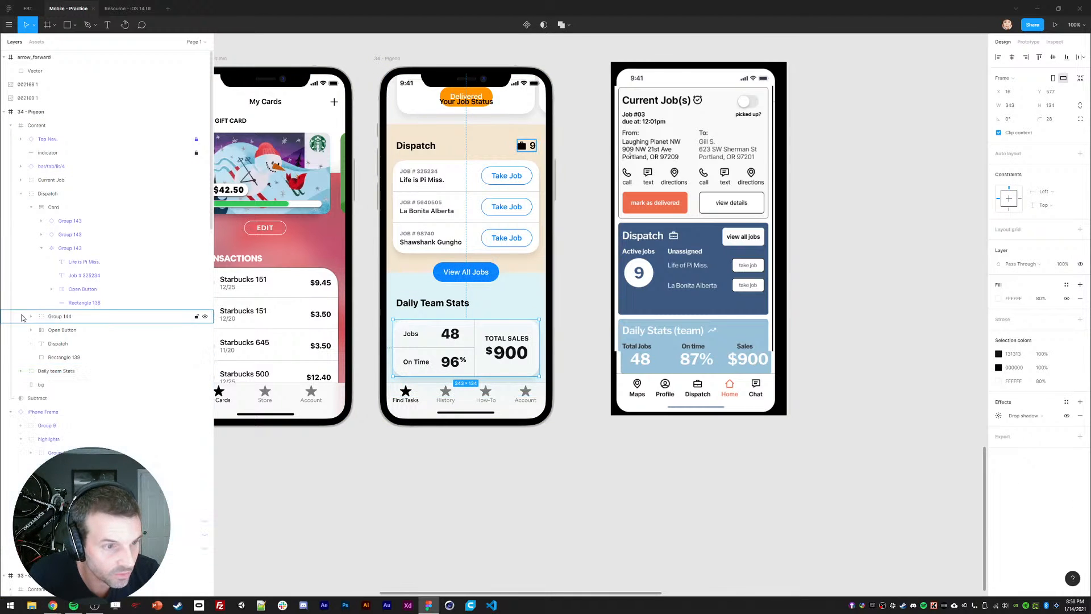
click(22, 193)
click(43, 181)
shift+click(45, 209)
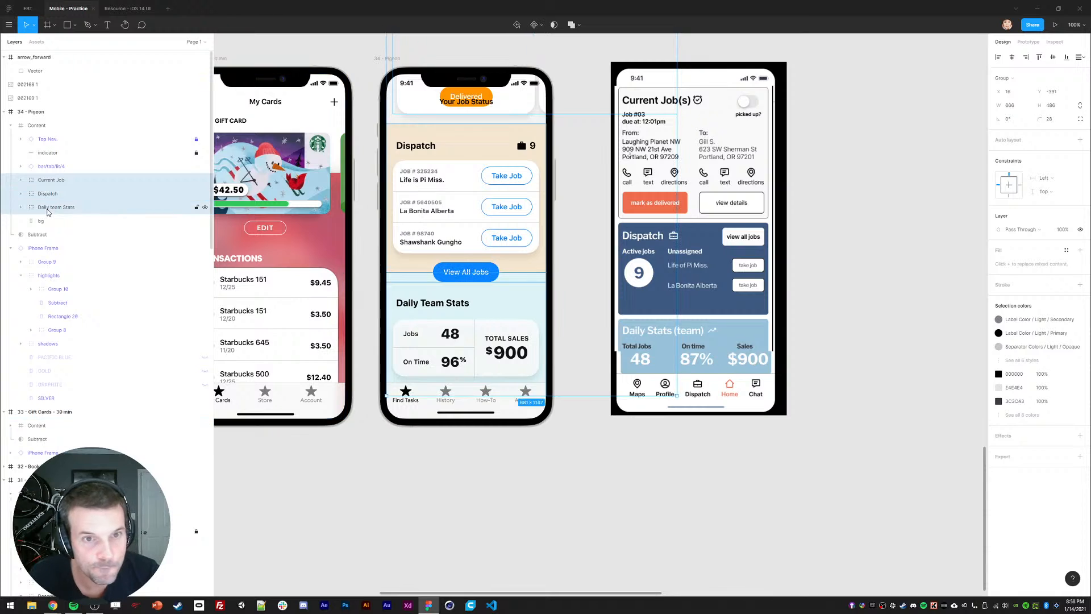
mouse_move(432, 213)
mouse_down()
mouse_move(441, 351)
mouse_move(441, 275)
mouse_up()
click(49, 27)
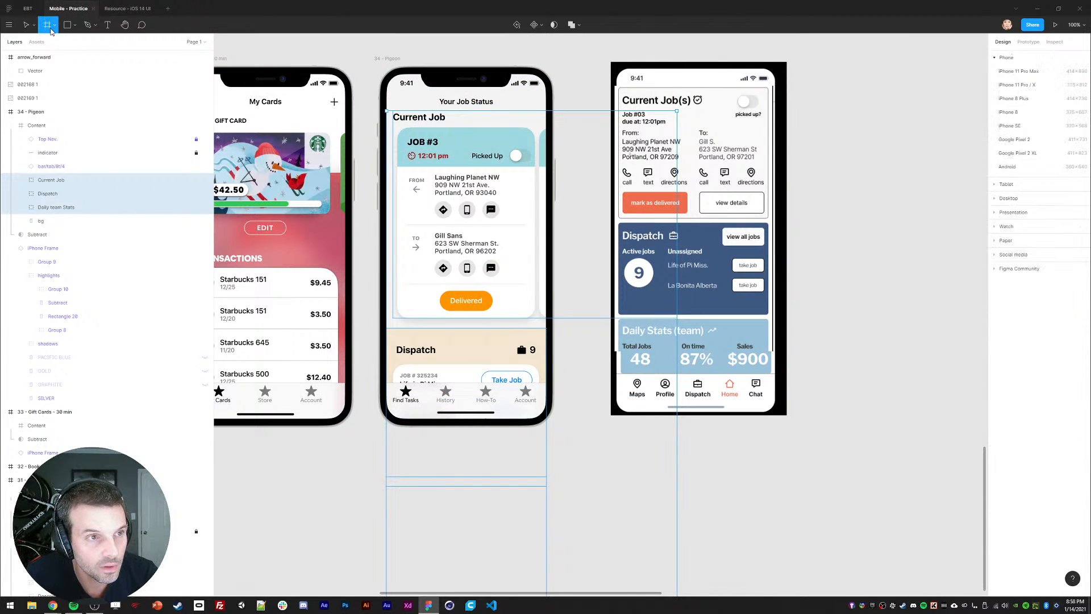
right_click(34, 177)
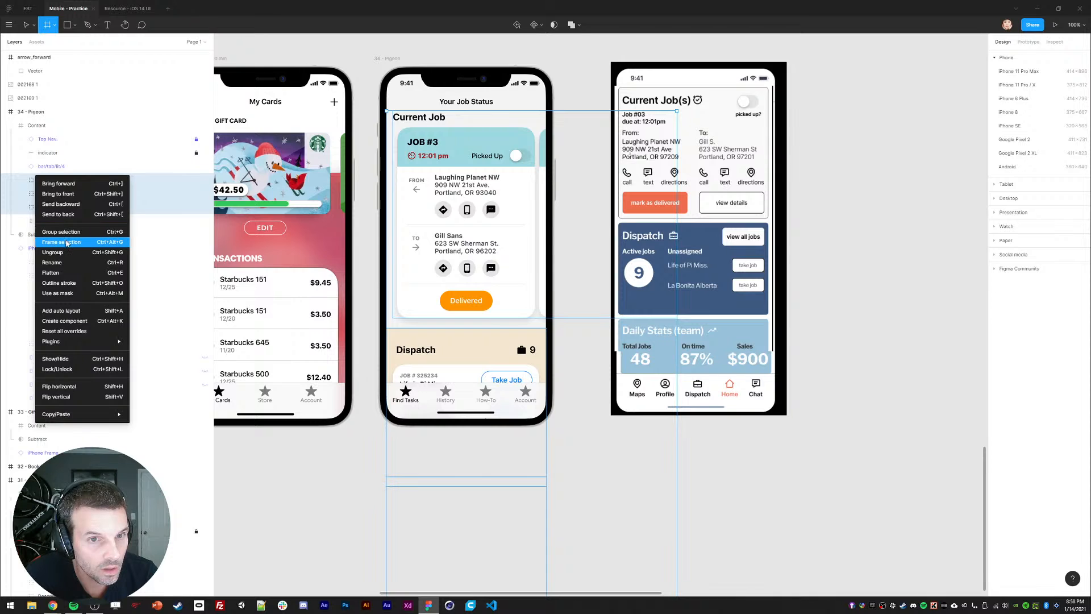
click(62, 241)
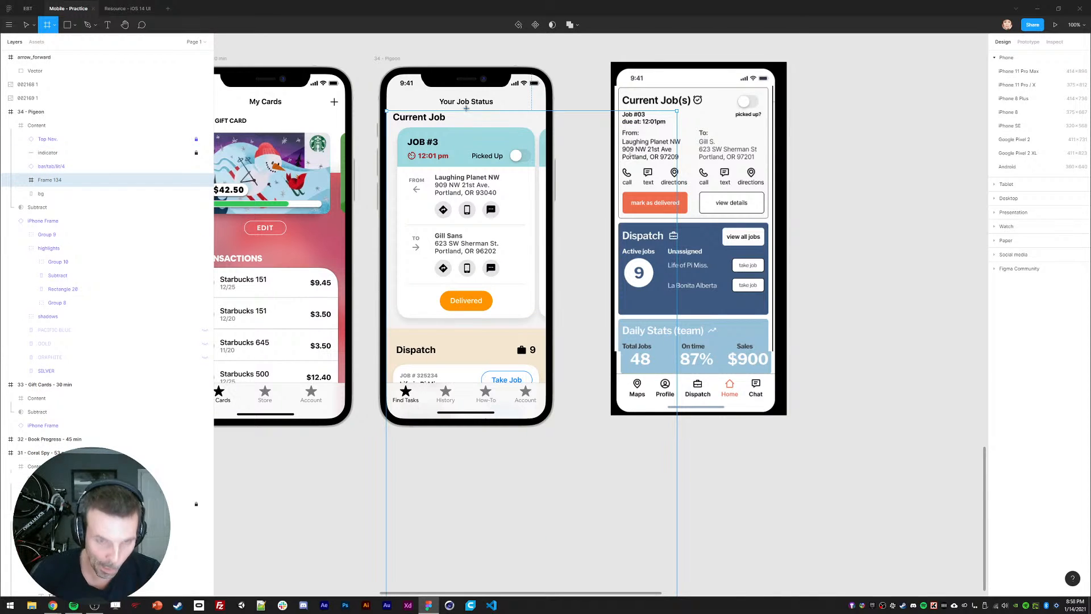
Step: Resize Frame 134 to 387×723 so it ends above the tab bar
key(v)
drag(511, 111, 510, 74)
scroll(480, 288, down, 3)
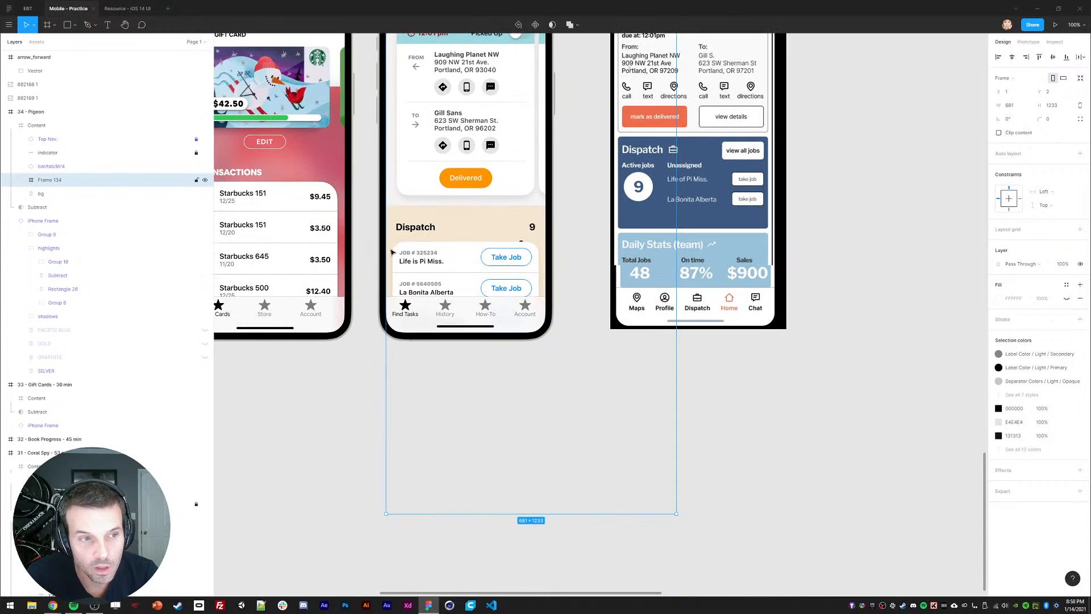
drag(508, 513, 506, 450)
key(ctrl+z)
key(Return)
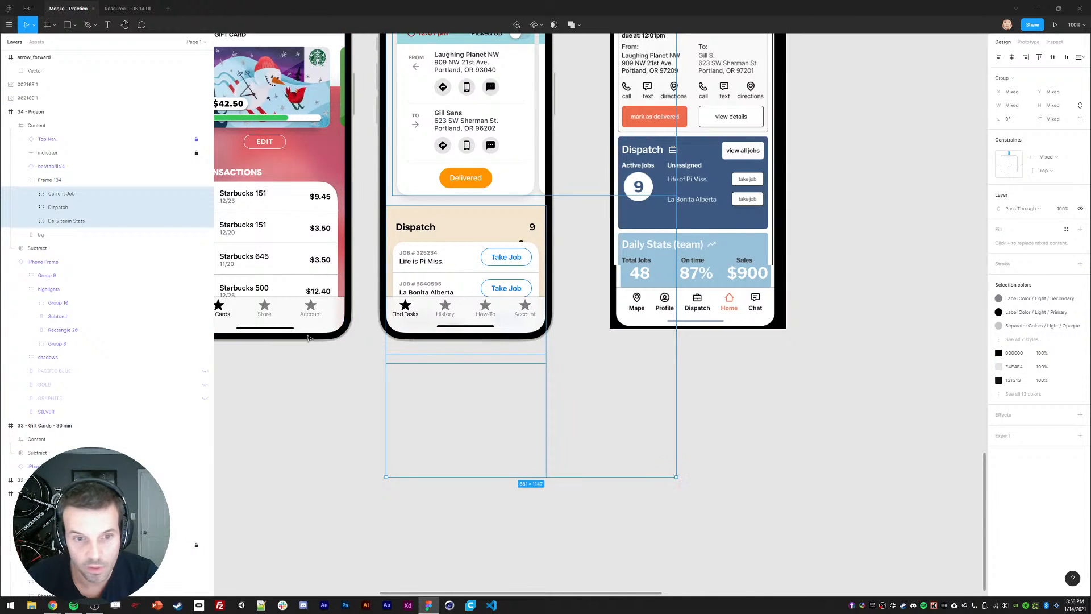
click(85, 180)
drag(466, 514, 482, 326)
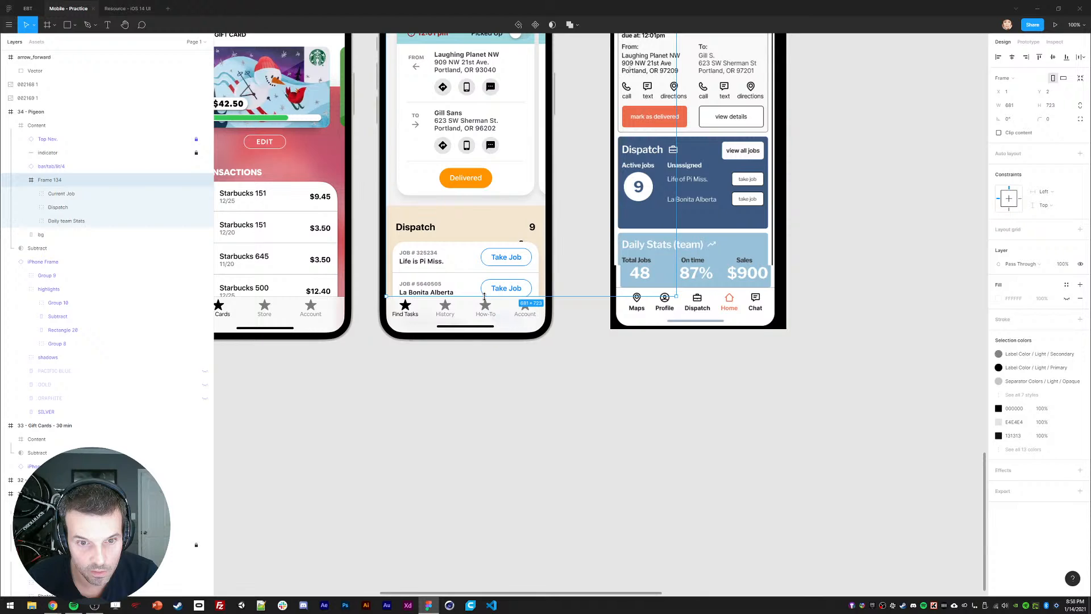
scroll(484, 296, up, 5)
drag(687, 316, 561, 316)
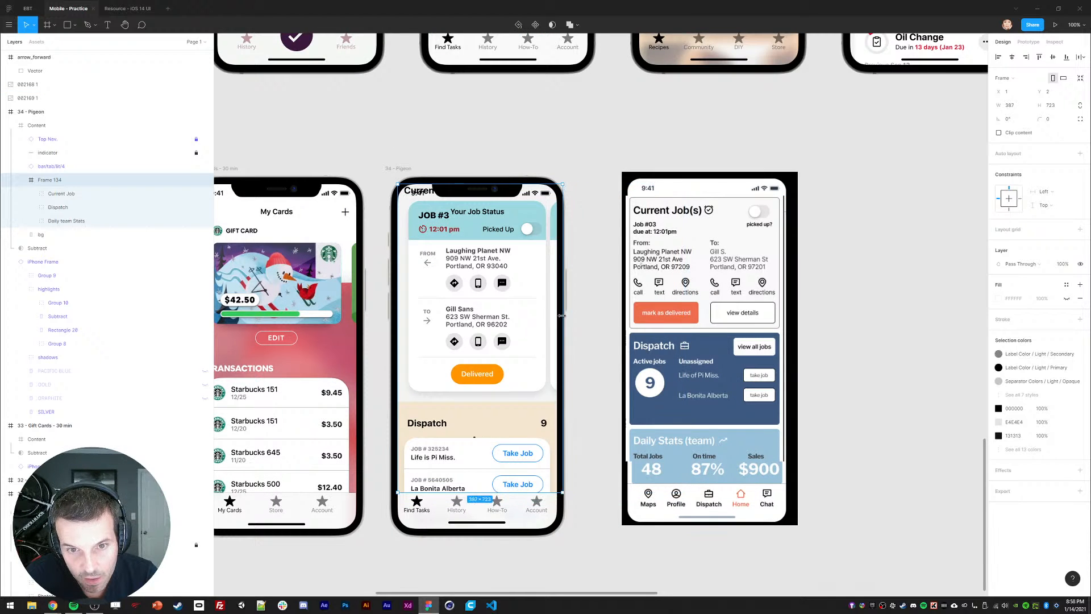
Step: Move the three sections down inside Frame 134
click(475, 285)
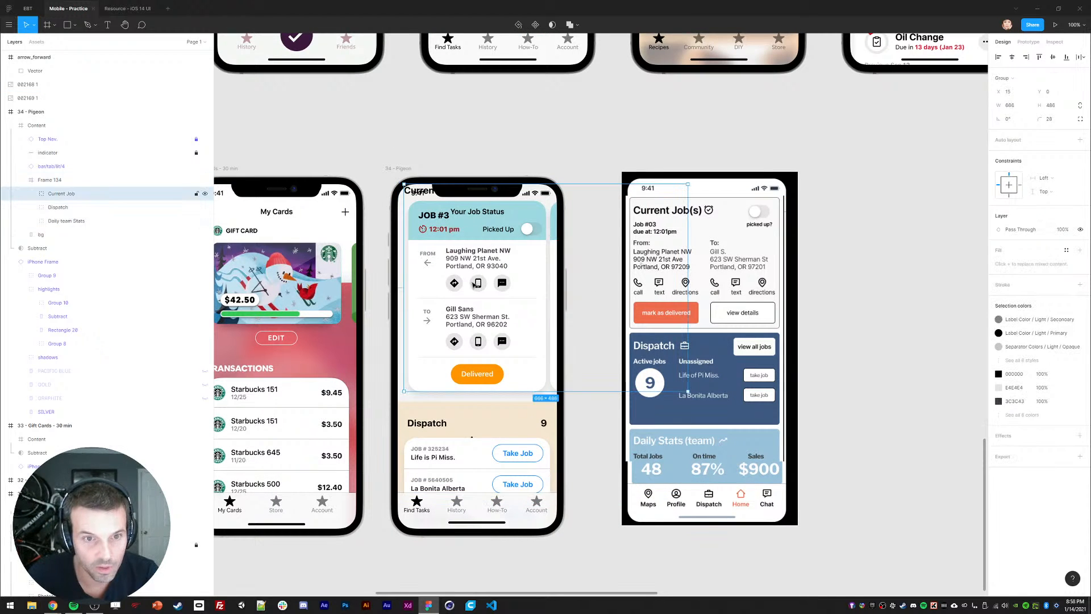
shift+click(67, 220)
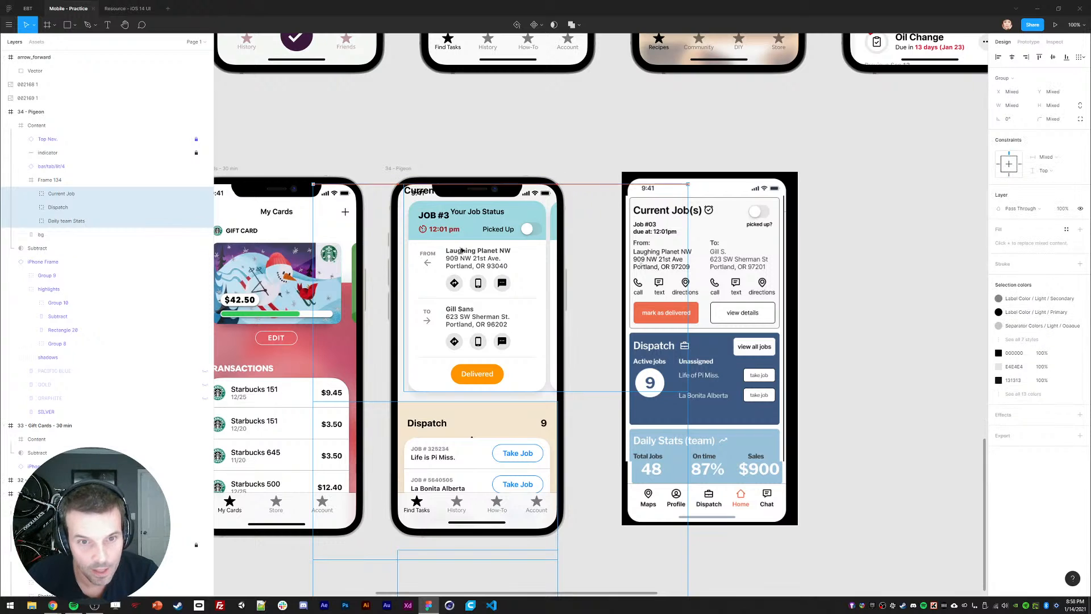
drag(456, 250, 445, 293)
double_click(445, 293)
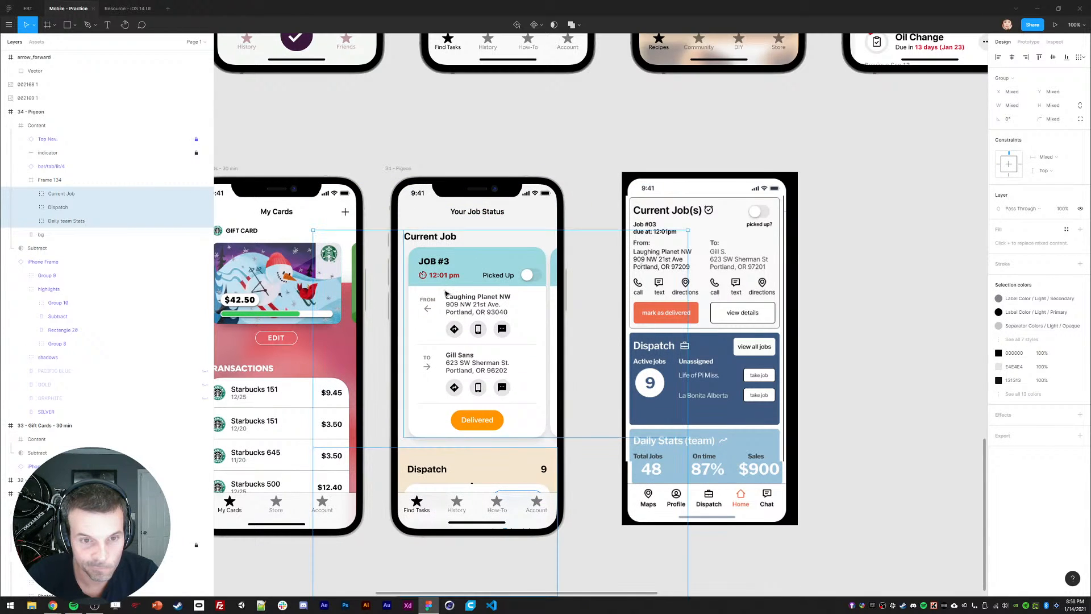
Step: Select both job Card layers and wrap them in a new Frame 135
click(43, 221)
shift+click(63, 206)
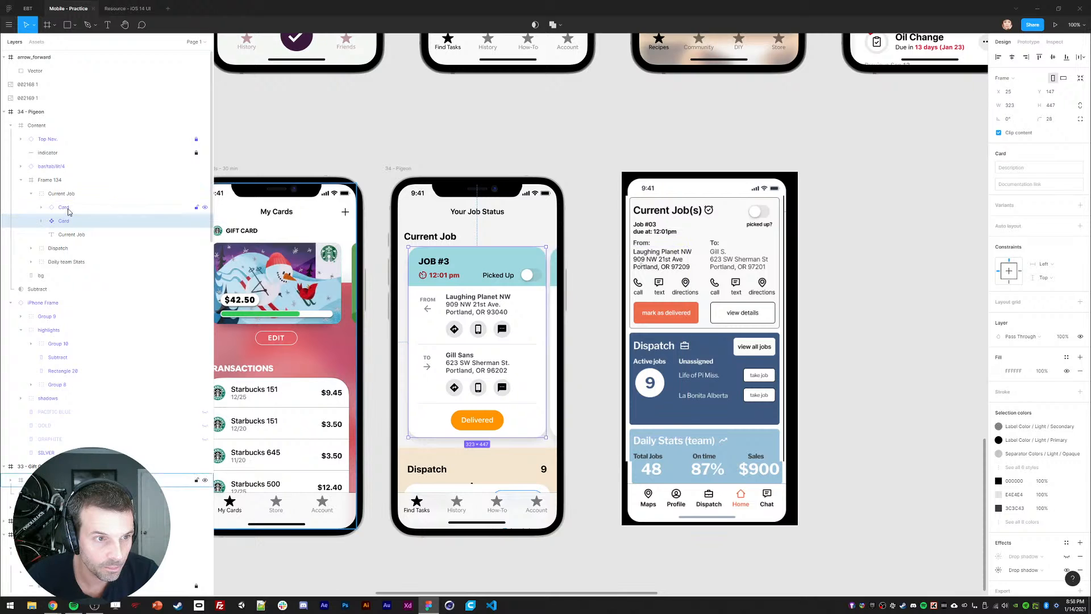
click(61, 194)
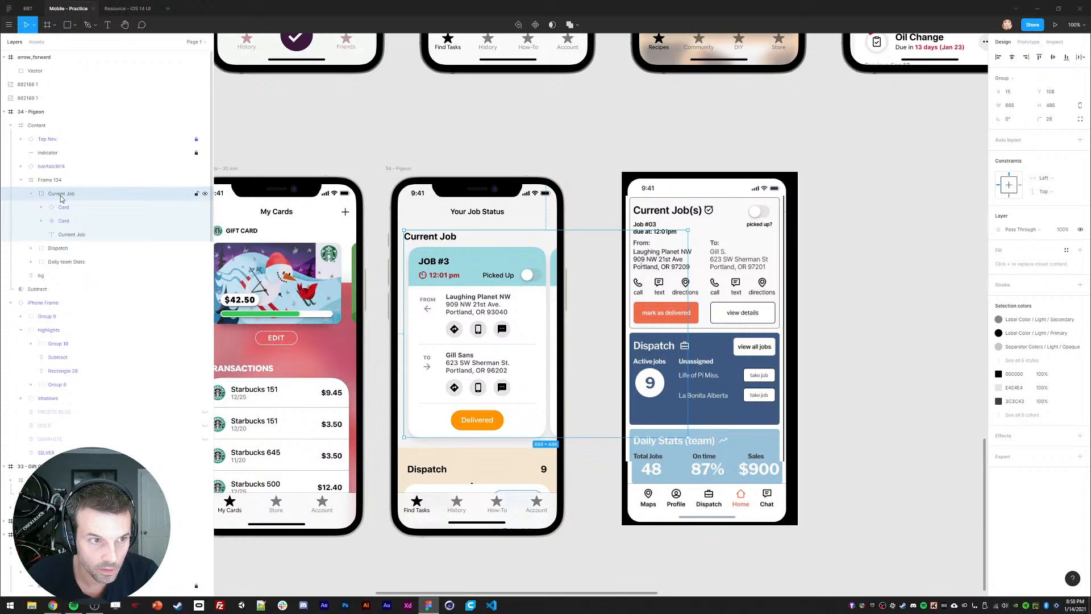
click(63, 207)
shift+click(64, 221)
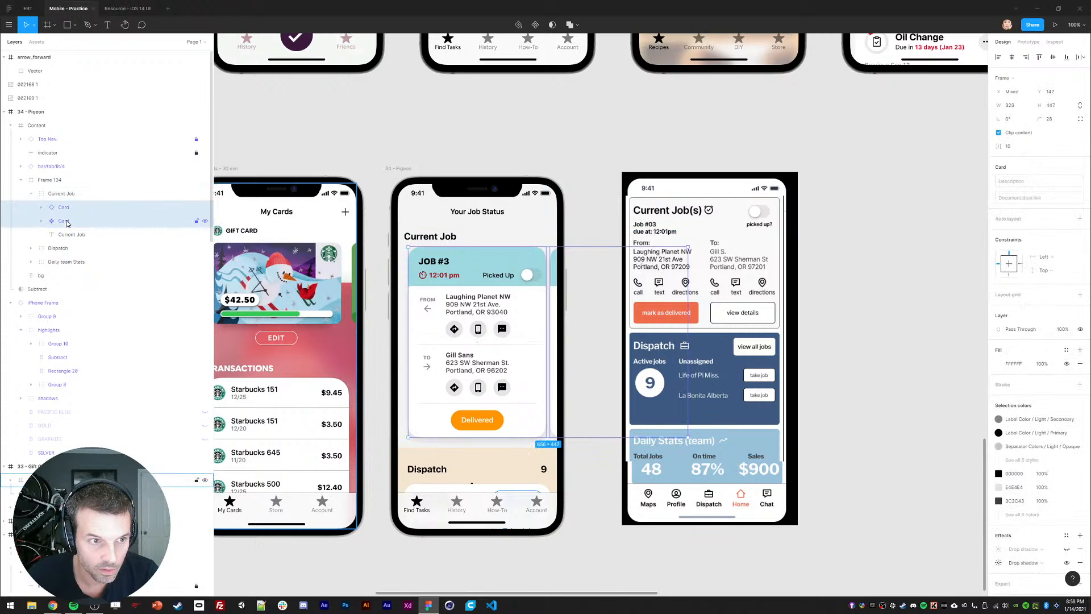
click(42, 28)
right_click(59, 224)
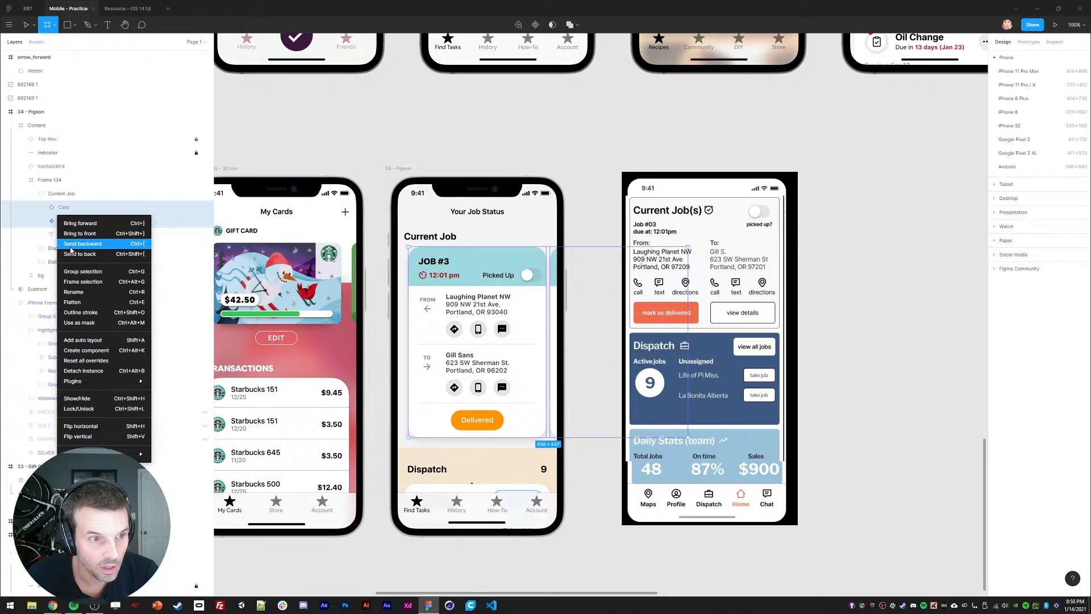
click(79, 285)
click(70, 213)
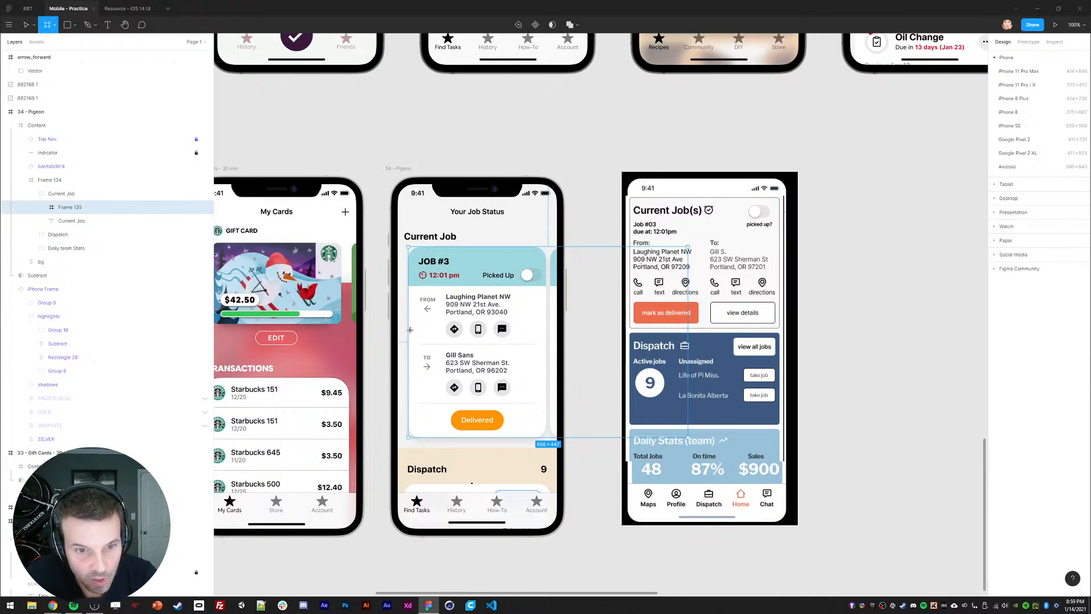
Step: Narrow Frame 135 to 374 wide and nudge the two cards right within it
key(v)
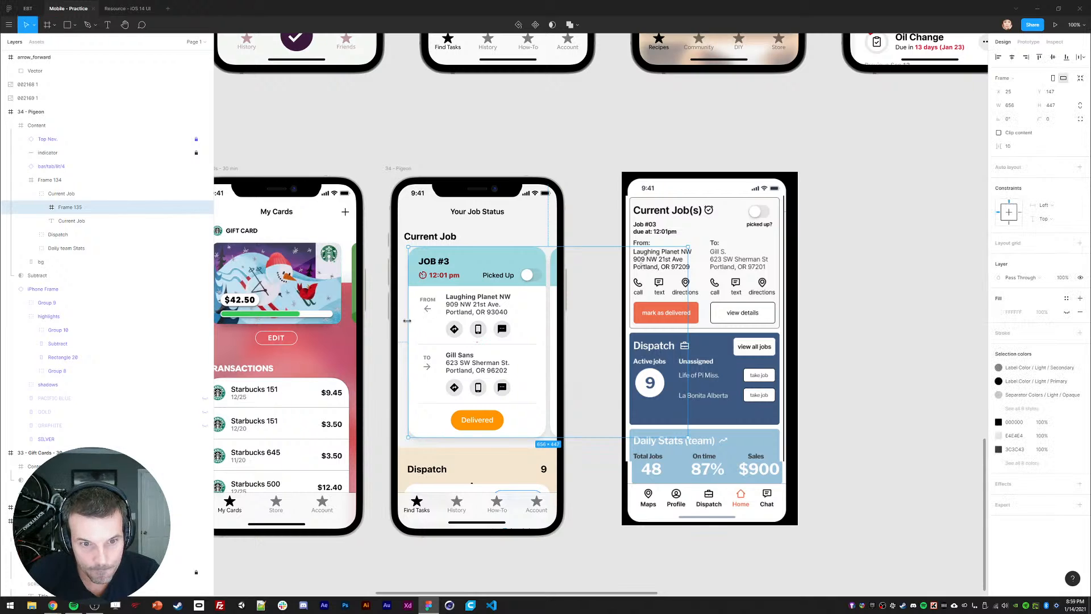
drag(408, 319, 397, 320)
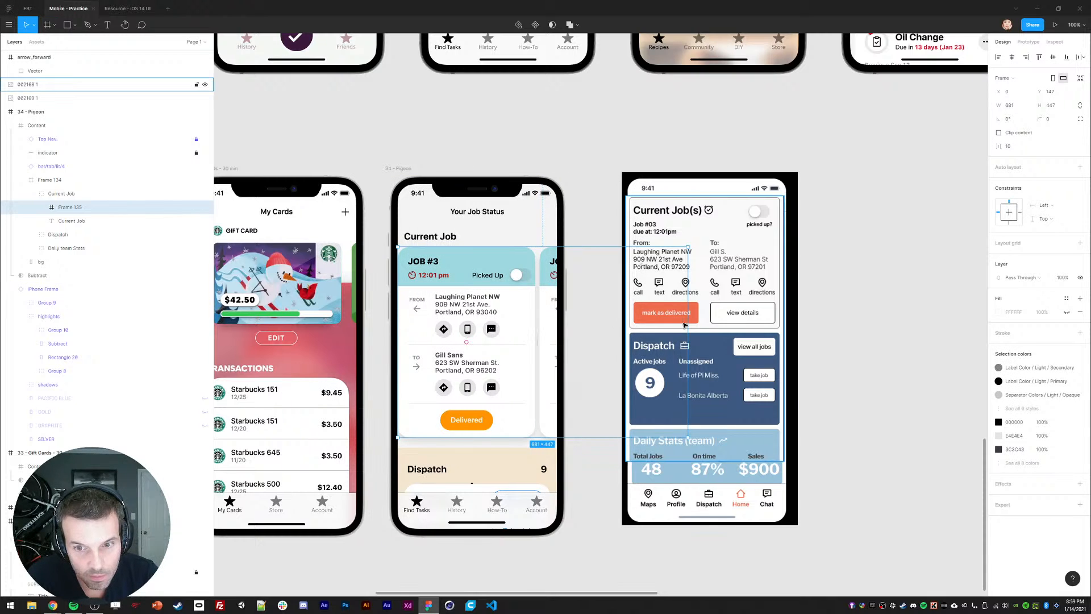
drag(687, 325, 557, 325)
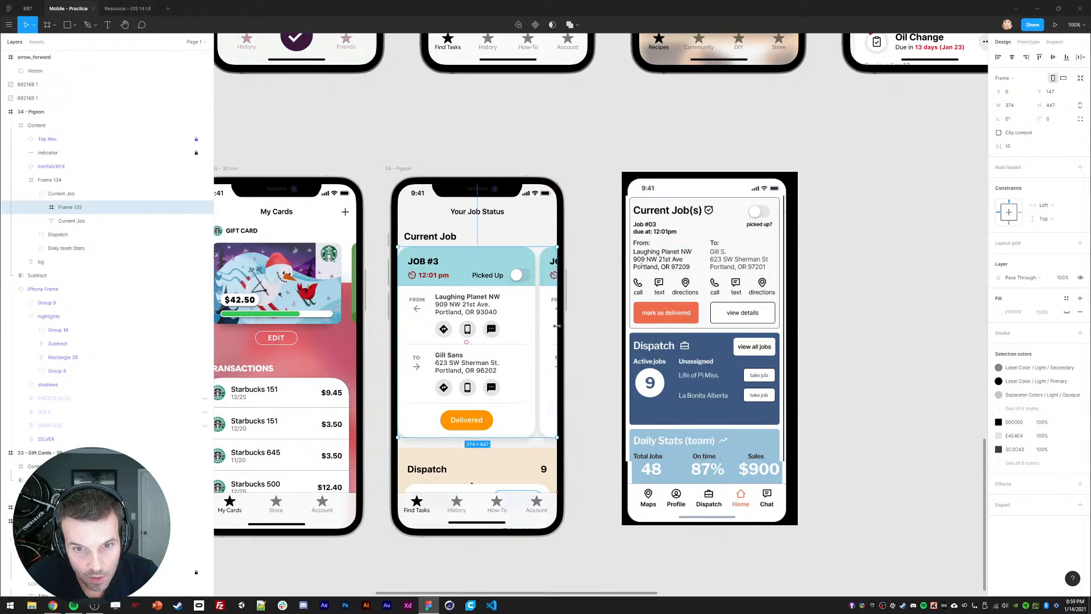
click(42, 207)
click(74, 234)
shift+click(77, 222)
drag(534, 292, 545, 292)
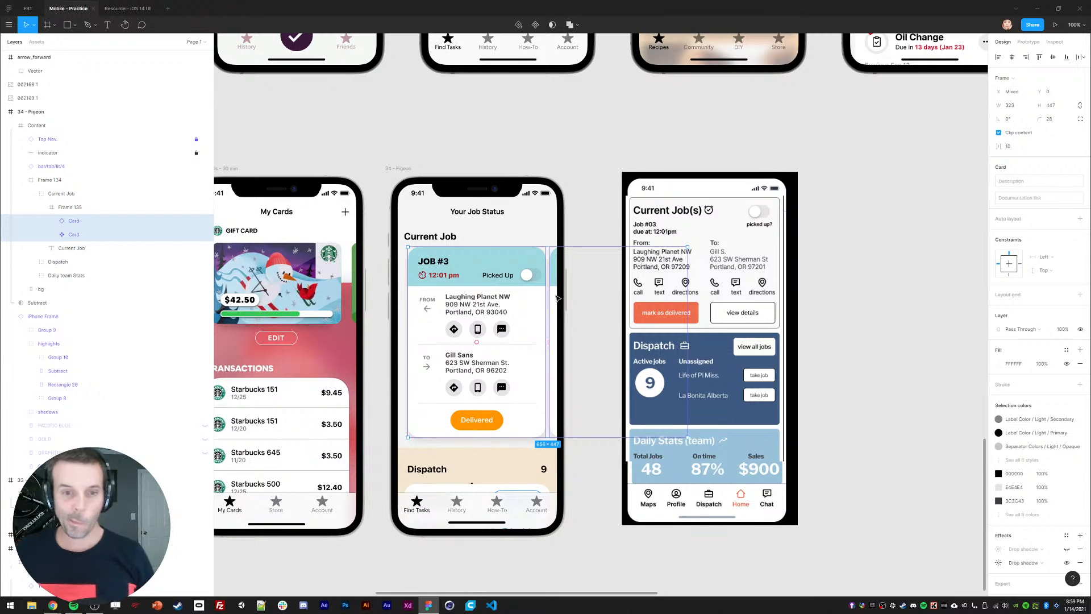
scroll(553, 152, down, 2)
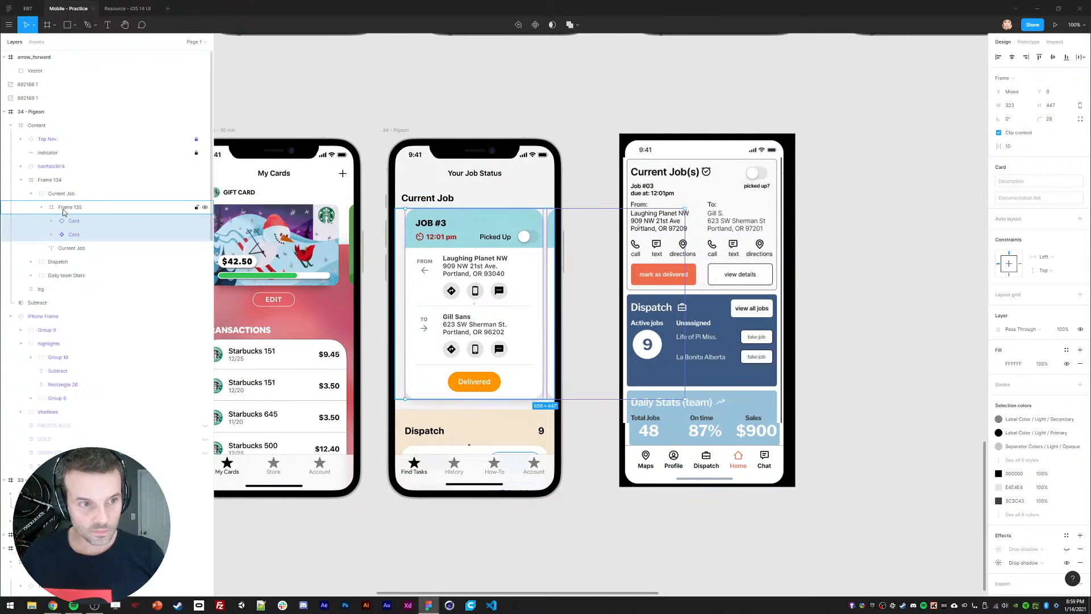
click(68, 209)
drag(577, 458, 553, 368)
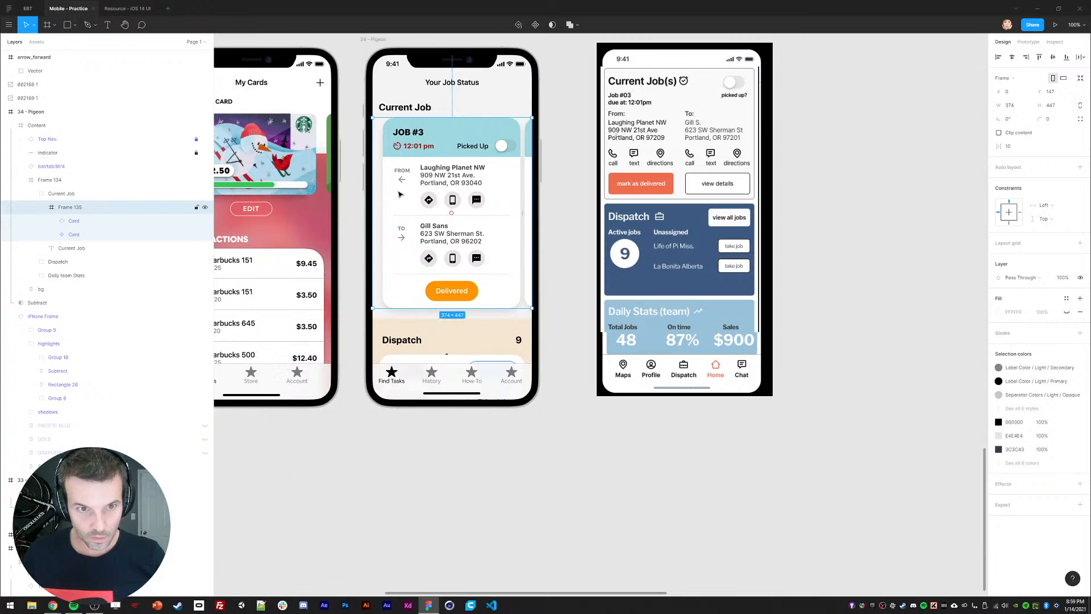
drag(653, 170, 790, 288)
Step: Make 34 - Pigeon the prototype's starting frame
click(1028, 42)
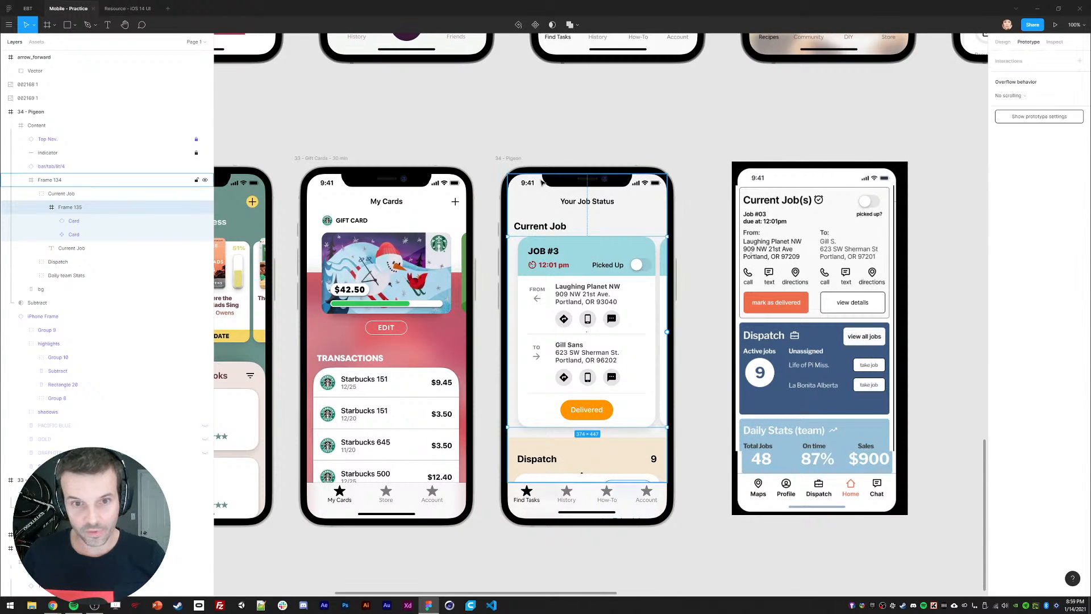
scroll(375, 154, left, 10)
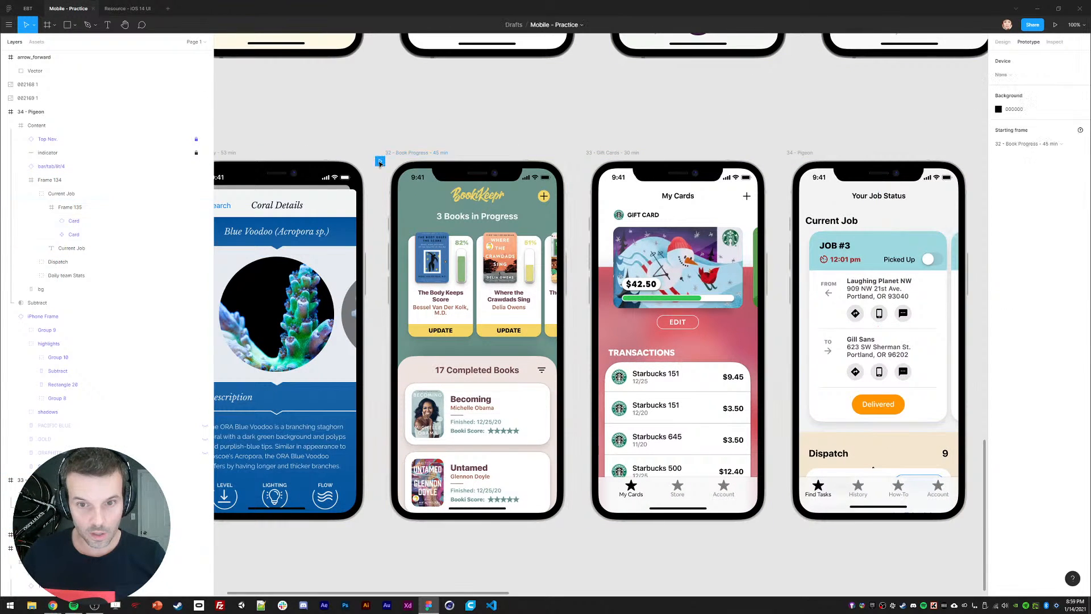
click(375, 154)
drag(385, 161, 782, 159)
Step: Set Frame 134's overflow to Vertical scrolling
scroll(579, 374, right, 10)
scroll(579, 374, down, 2)
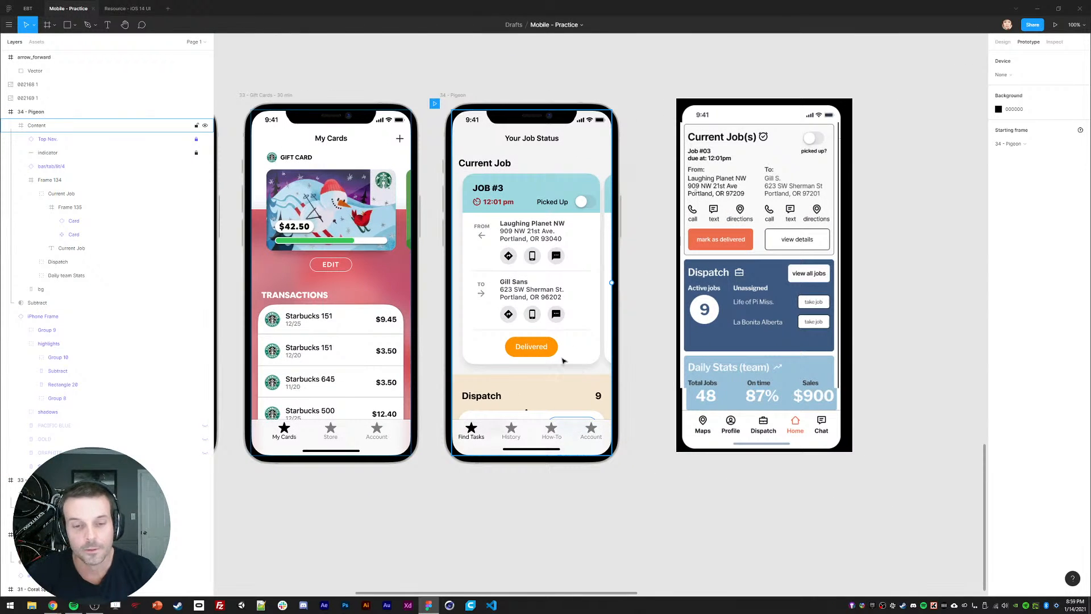
scroll(501, 235, down, 2)
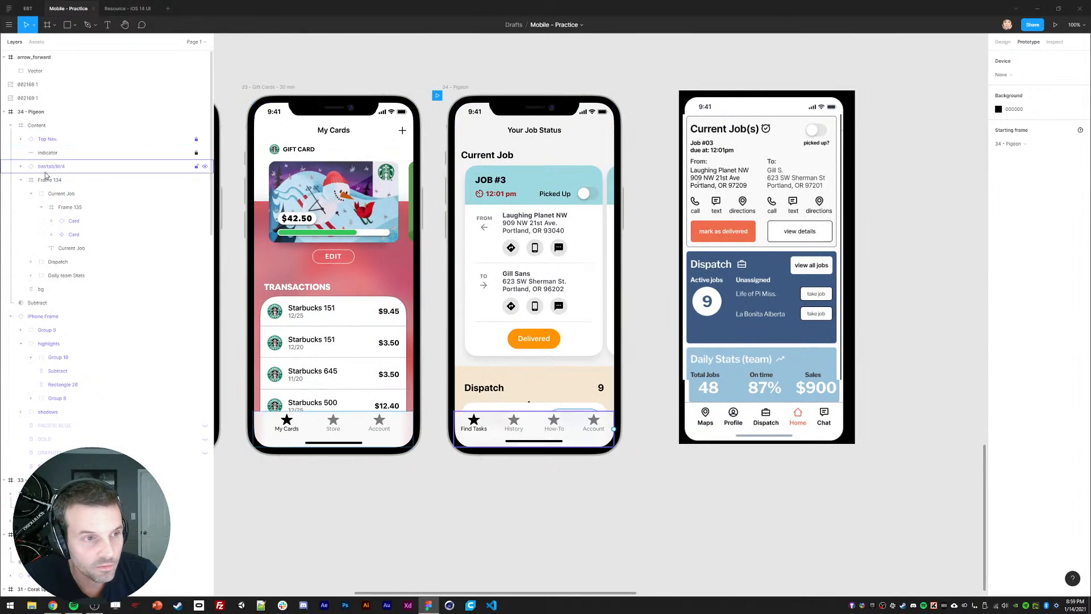
click(55, 180)
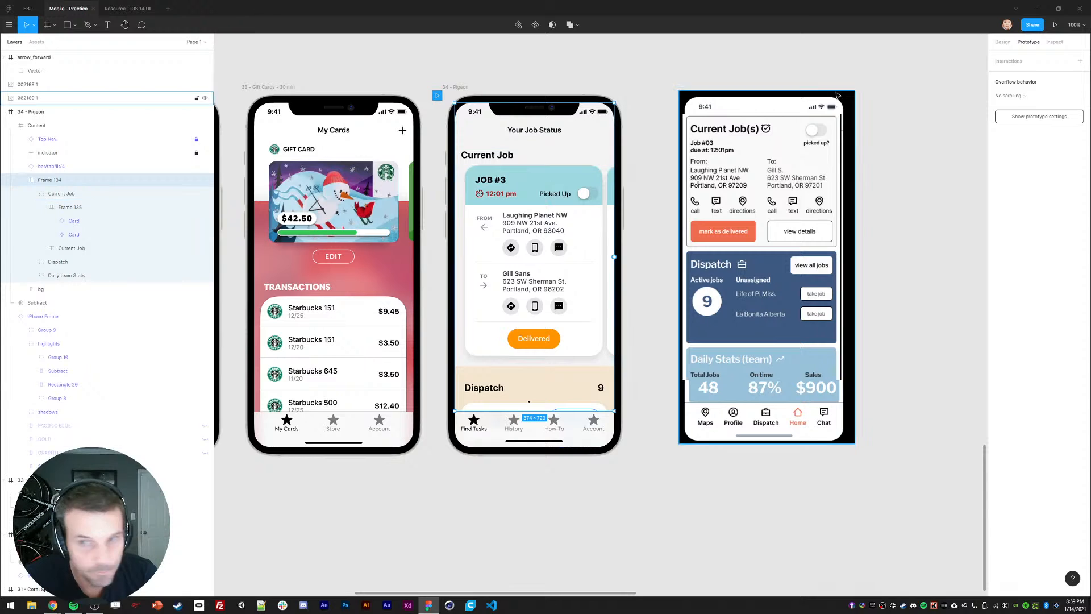
click(1009, 95)
click(1012, 116)
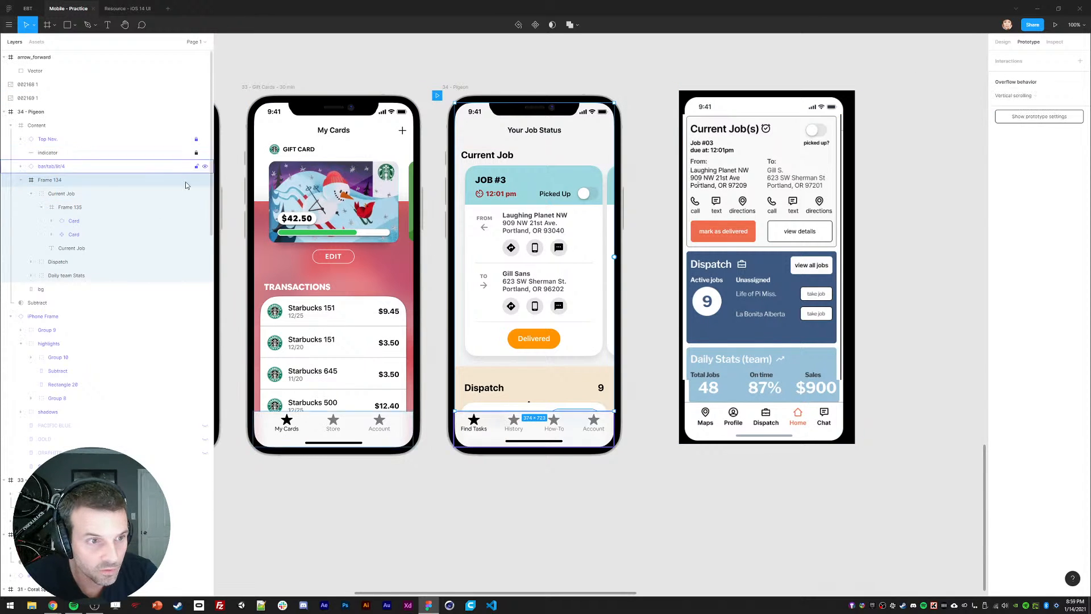
Step: Set Frame 135's overflow to Horizontal scrolling and launch the Present preview
click(75, 207)
click(1010, 95)
click(1017, 105)
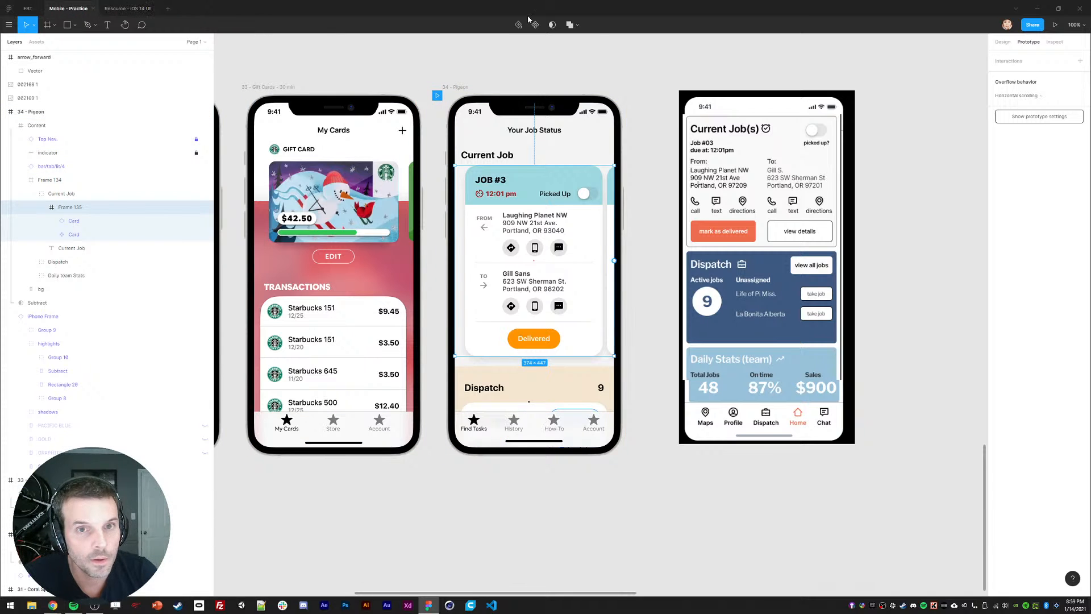
click(1055, 26)
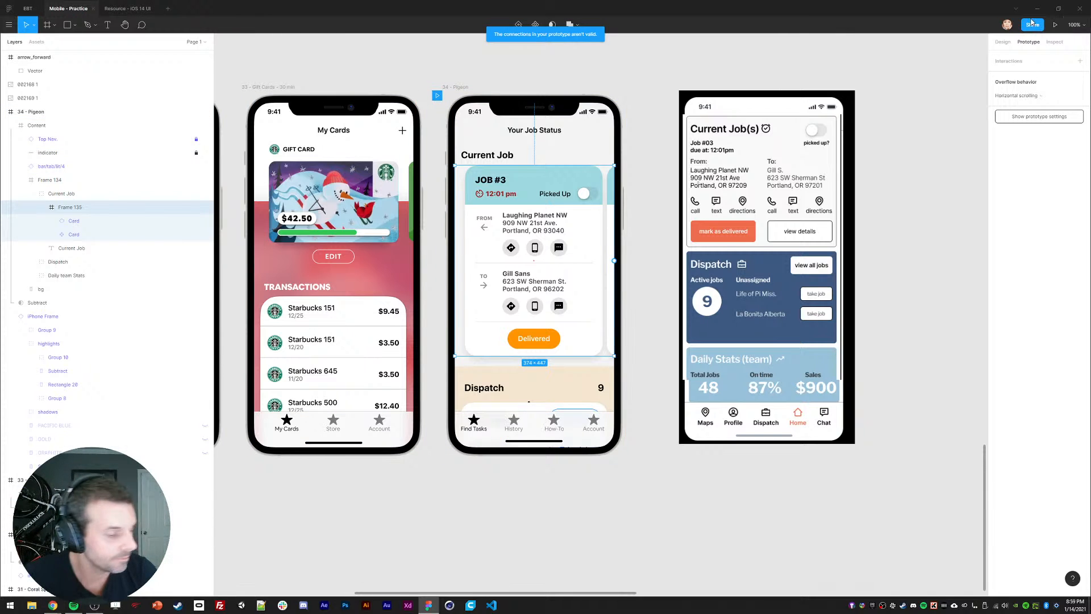
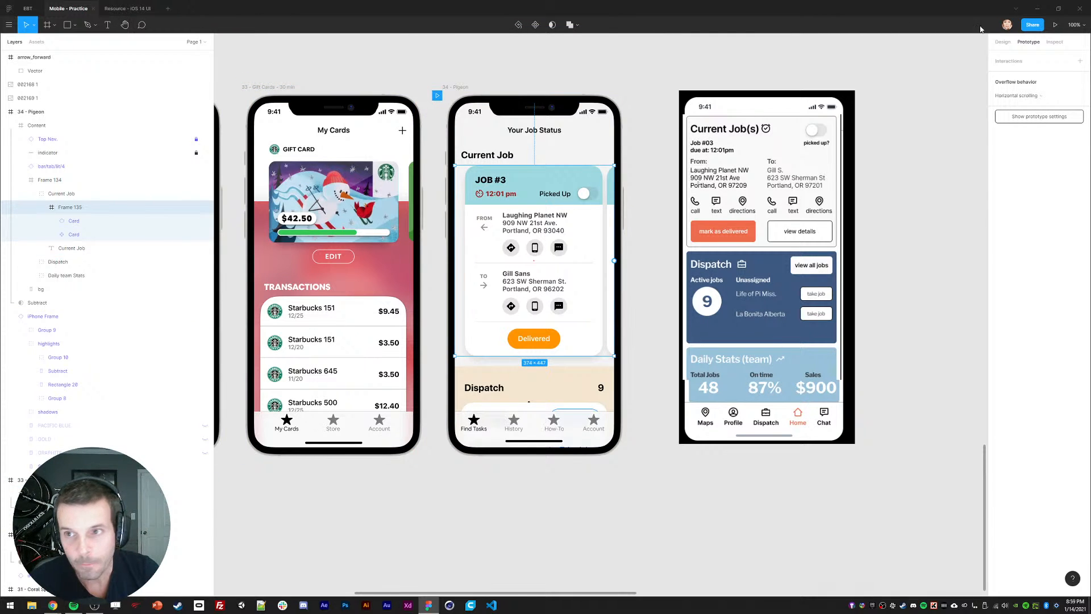
Step: Zoom and pan across the canvas to bring the Pigeon frame into view
click(1055, 25)
scroll(432, 68, left, 2)
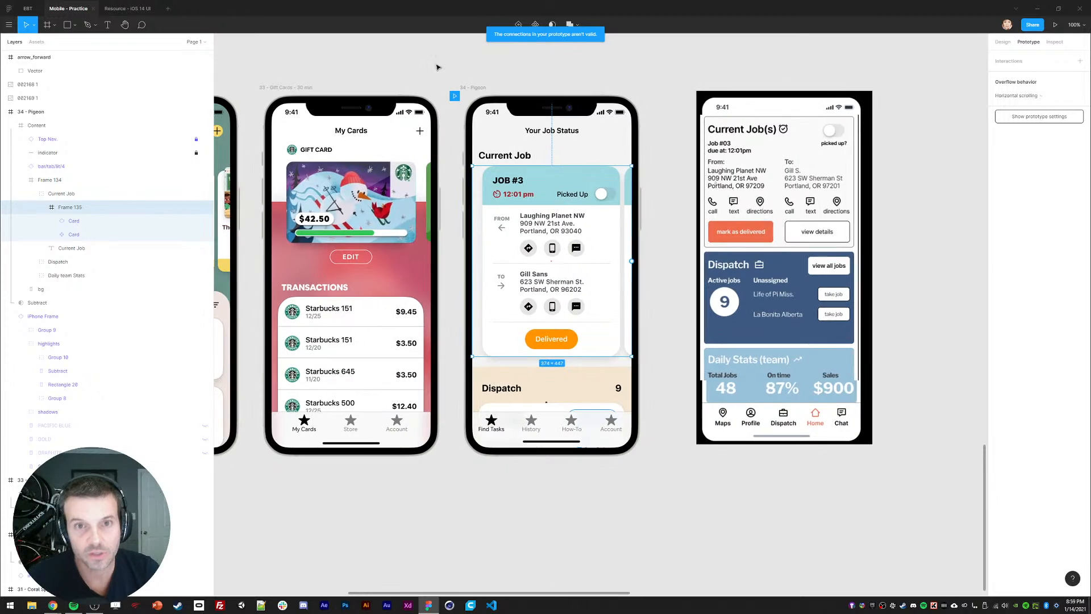
key(ctrl+minus)
click(501, 181)
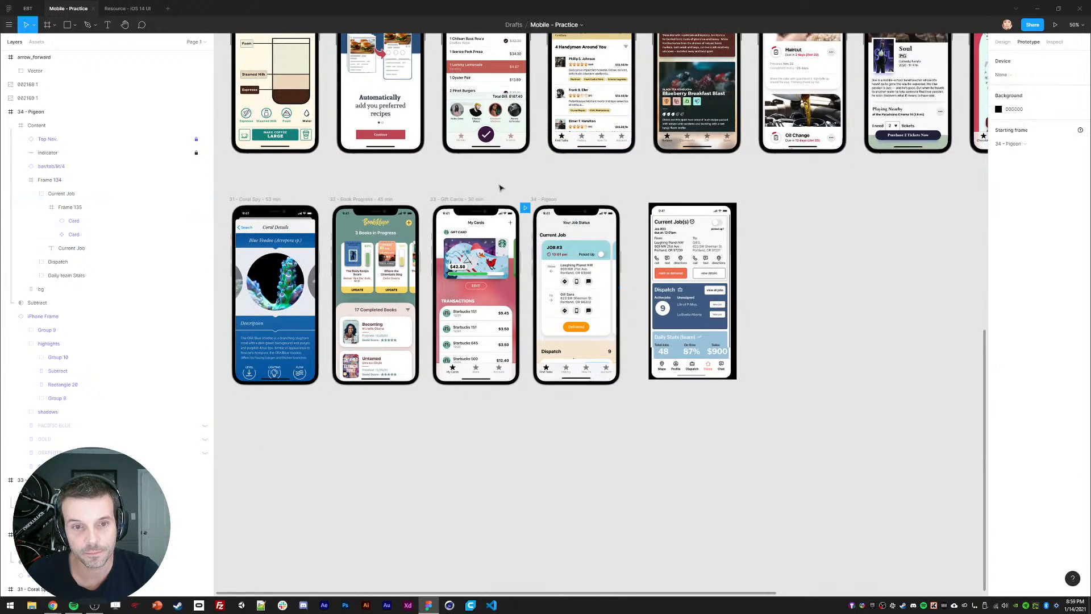
drag(502, 188, 501, 264)
key(ctrl+minus)
drag(625, 264, 497, 307)
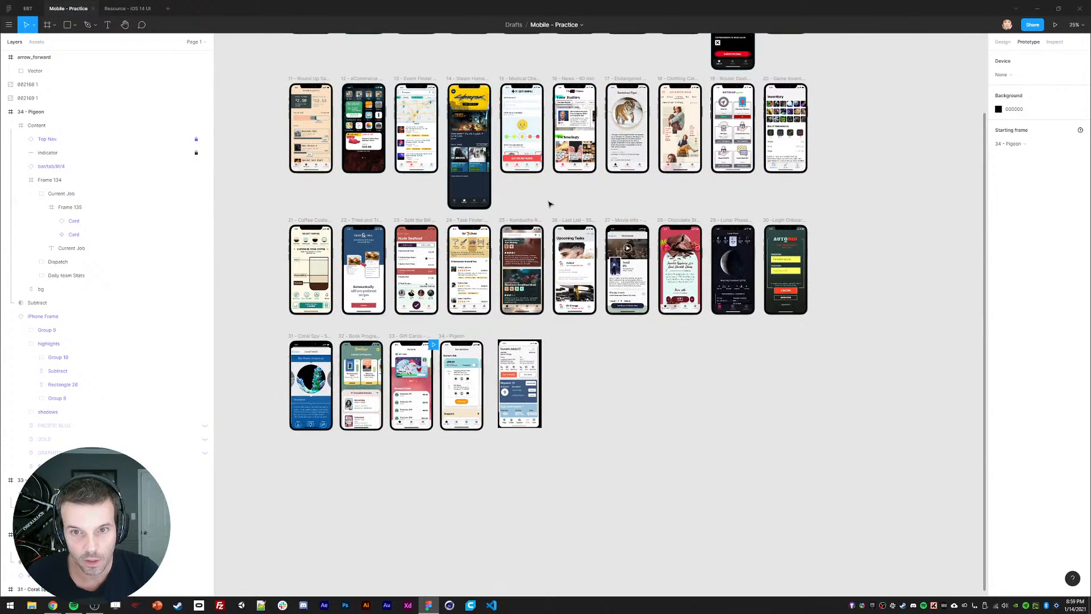
drag(549, 204, 580, 154)
key(ctrl+plus)
drag(314, 261, 465, 237)
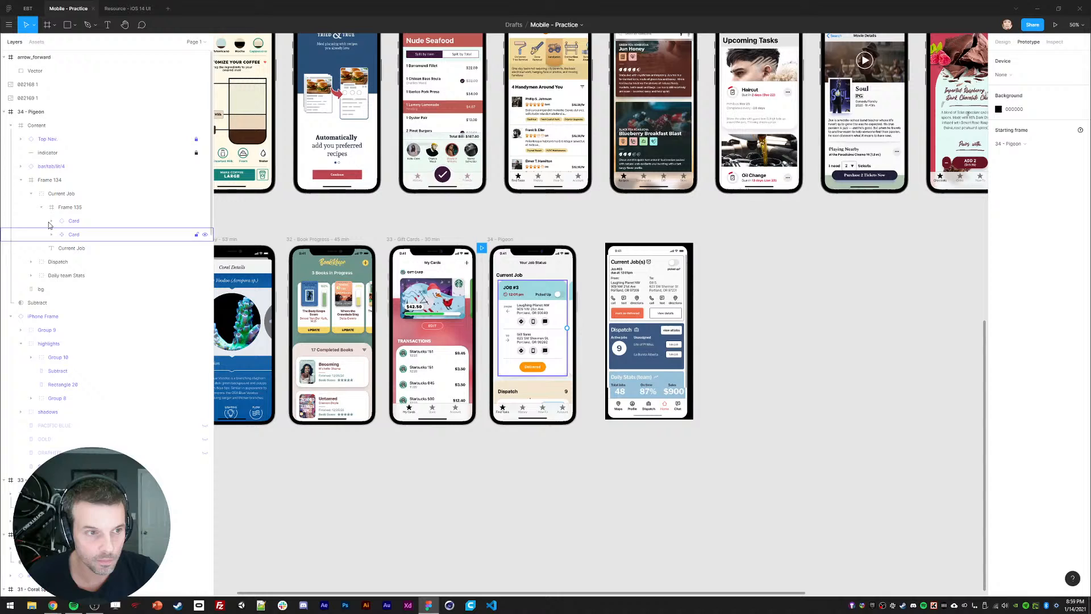
Step: Delete the arrow_forward icon layer, leaving the 002168 1 reference image in place
click(5, 112)
click(4, 59)
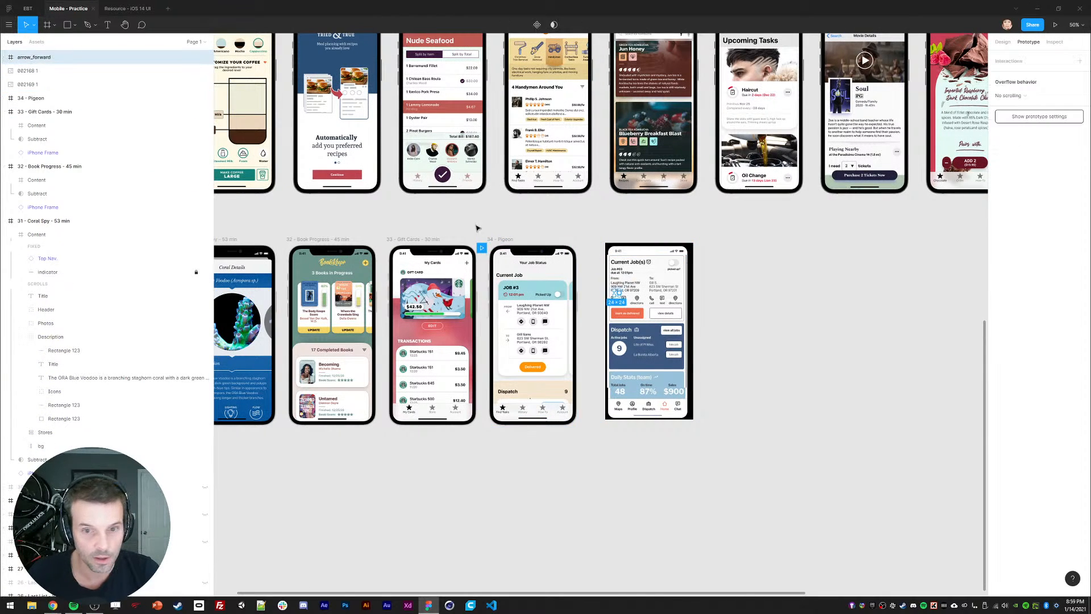
key(ctrl+plus)
key(Delete)
click(613, 211)
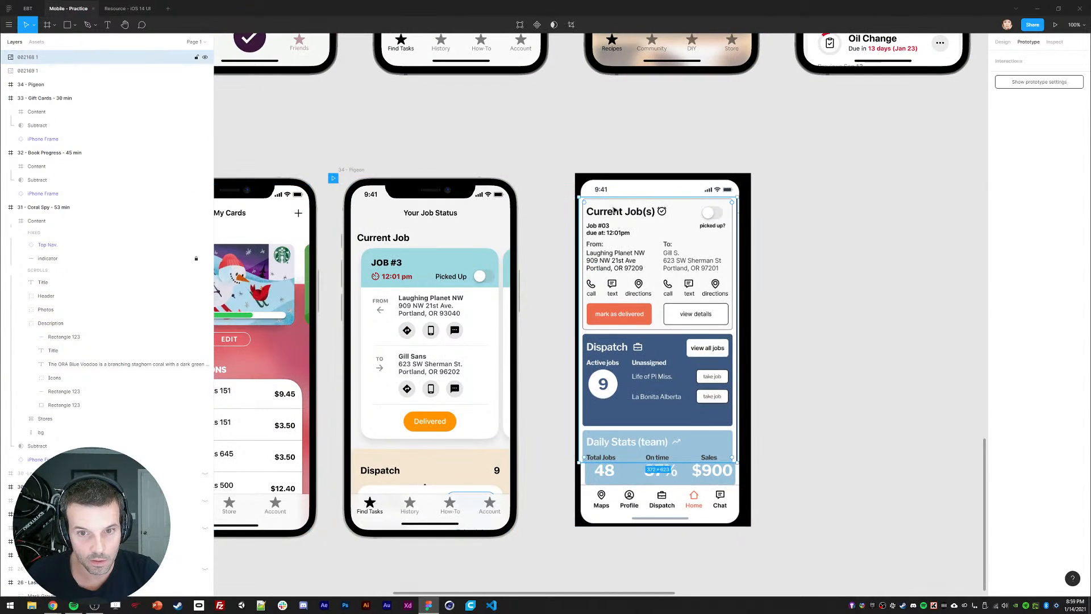
drag(633, 304, 648, 369)
drag(644, 324, 625, 251)
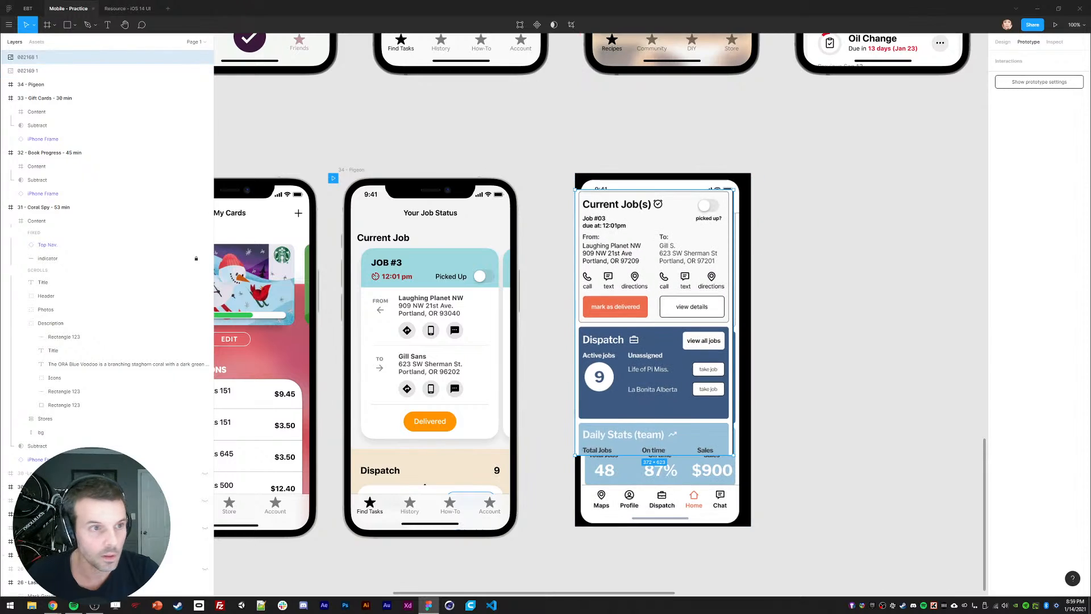
Step: Collapse the Gift Cards, Book Progress and Coral Spy groups and unhide 30 -Login Onboarding 2
click(4, 98)
click(4, 112)
click(4, 125)
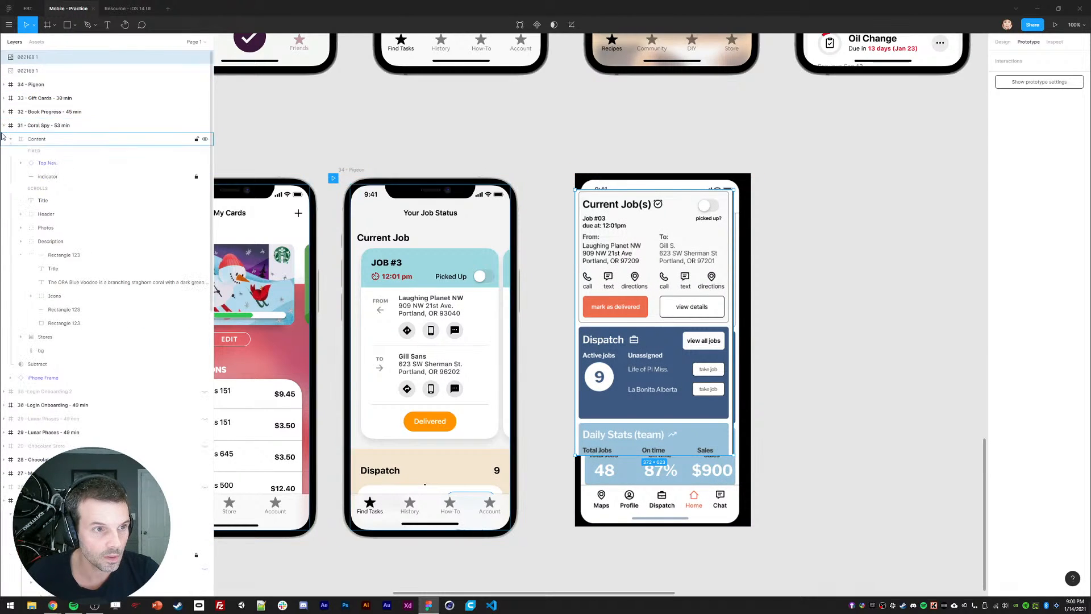
scroll(591, 146, left, 10)
click(589, 162)
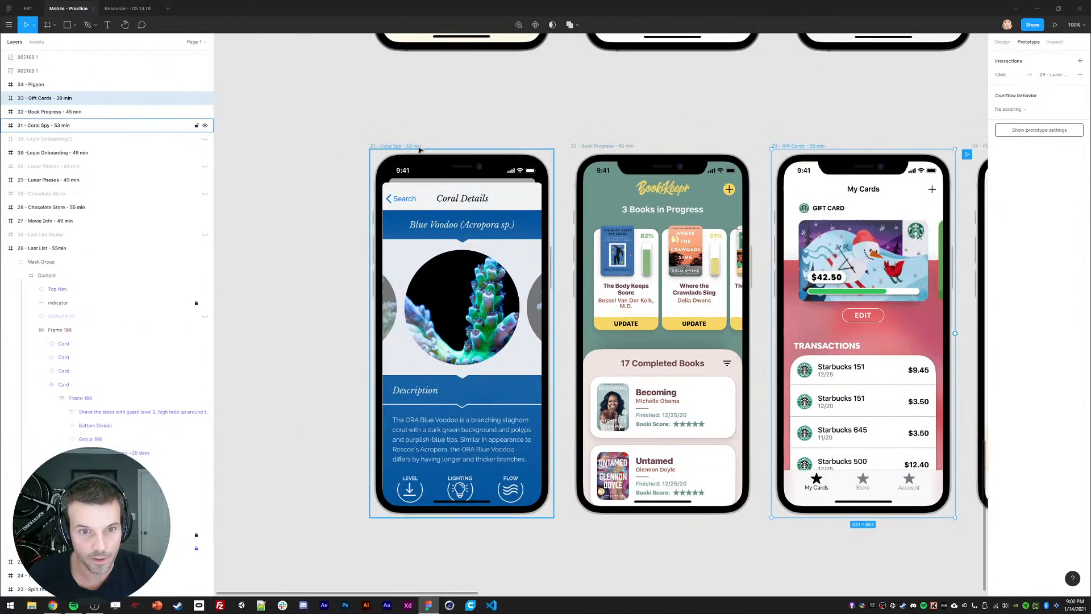
click(419, 149)
key(minus)
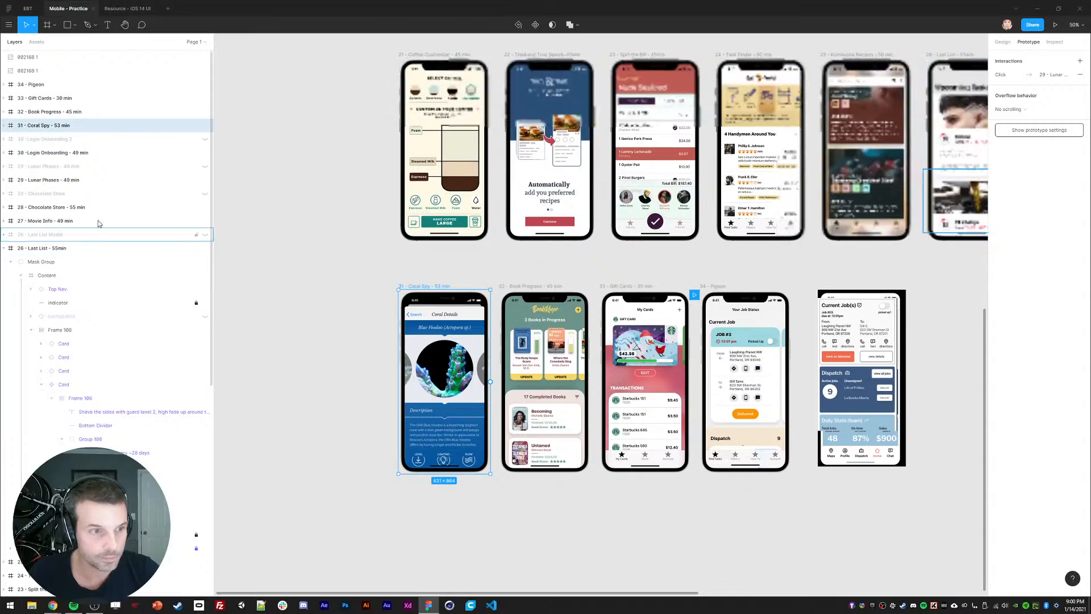
click(206, 139)
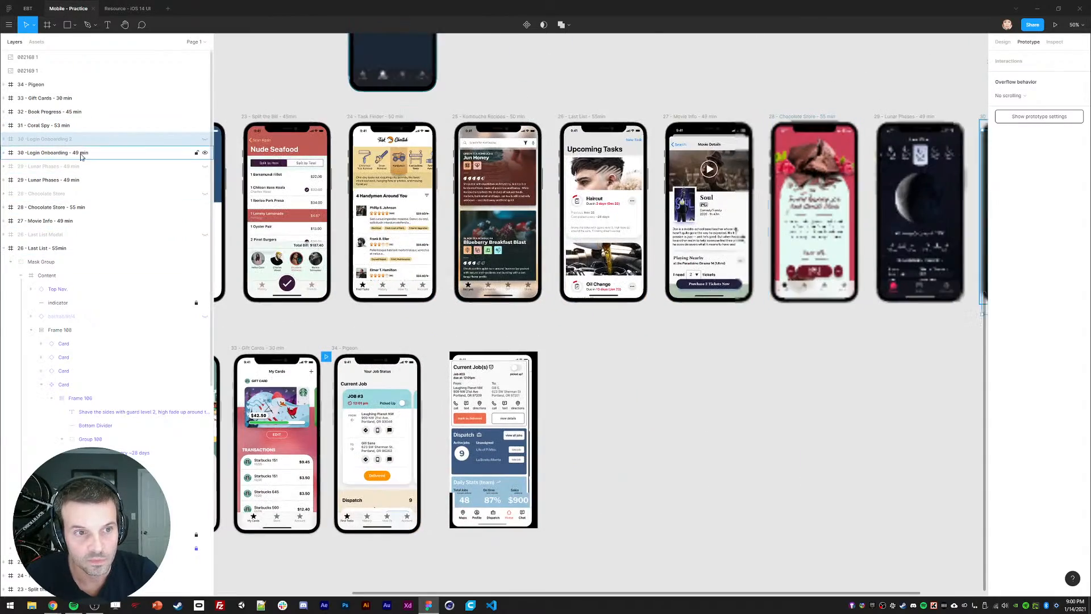
click(205, 138)
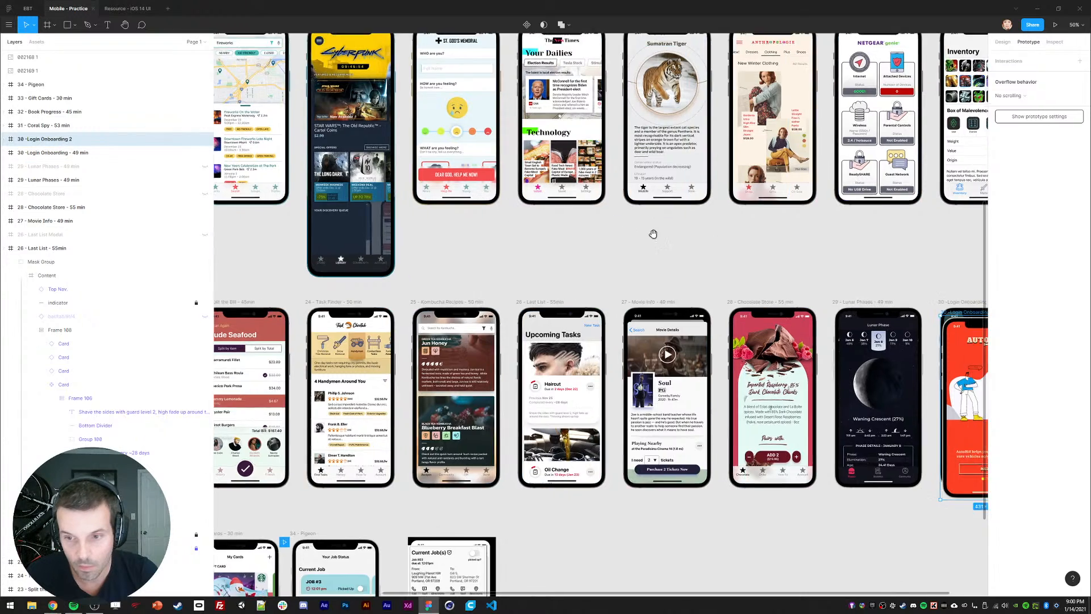
scroll(652, 231, right, 10)
scroll(653, 231, down, 2)
Step: Undo an accidental delete of the Login Onboarding 2 content frame
click(736, 374)
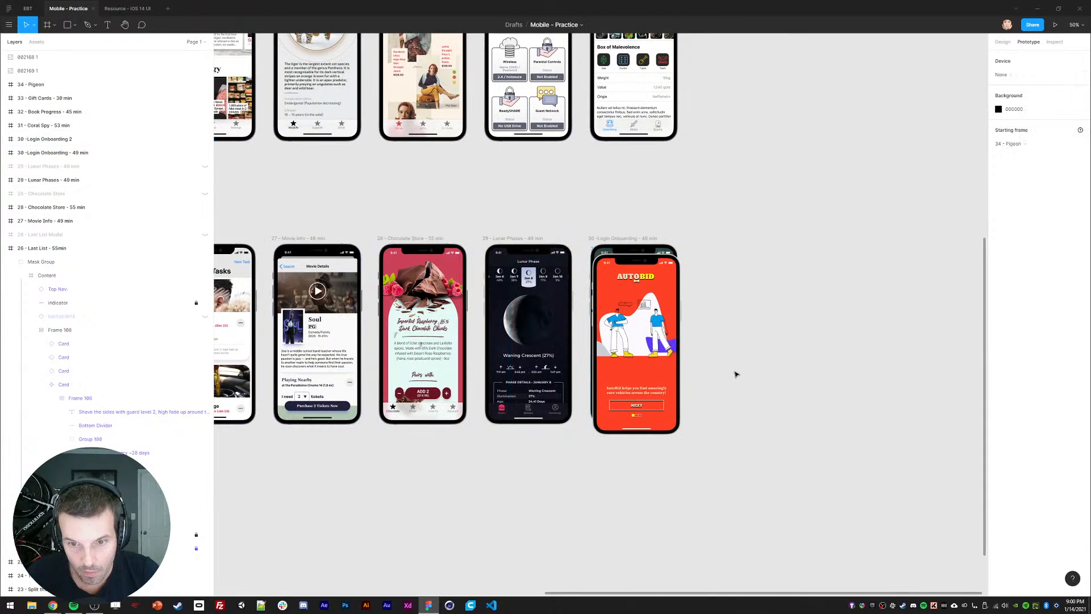
key(shift+0)
click(752, 370)
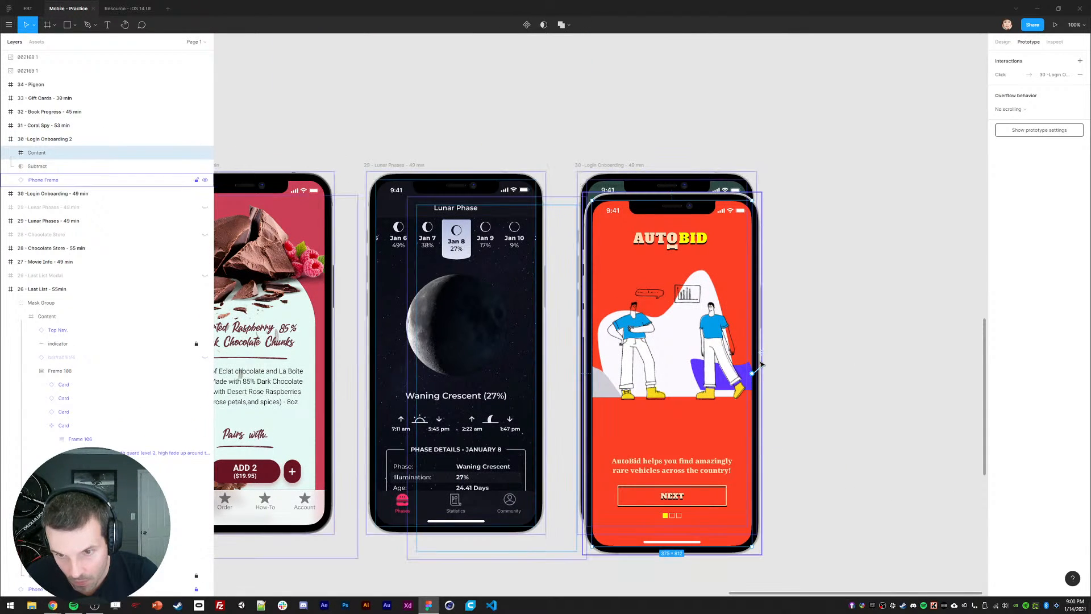
key(Delete)
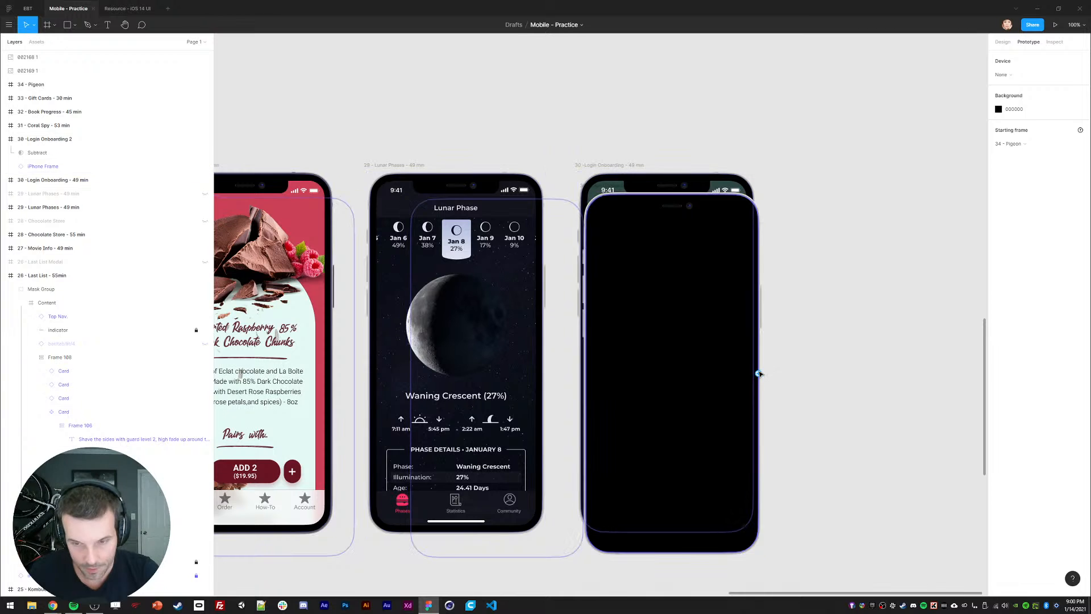
key(ctrl+z)
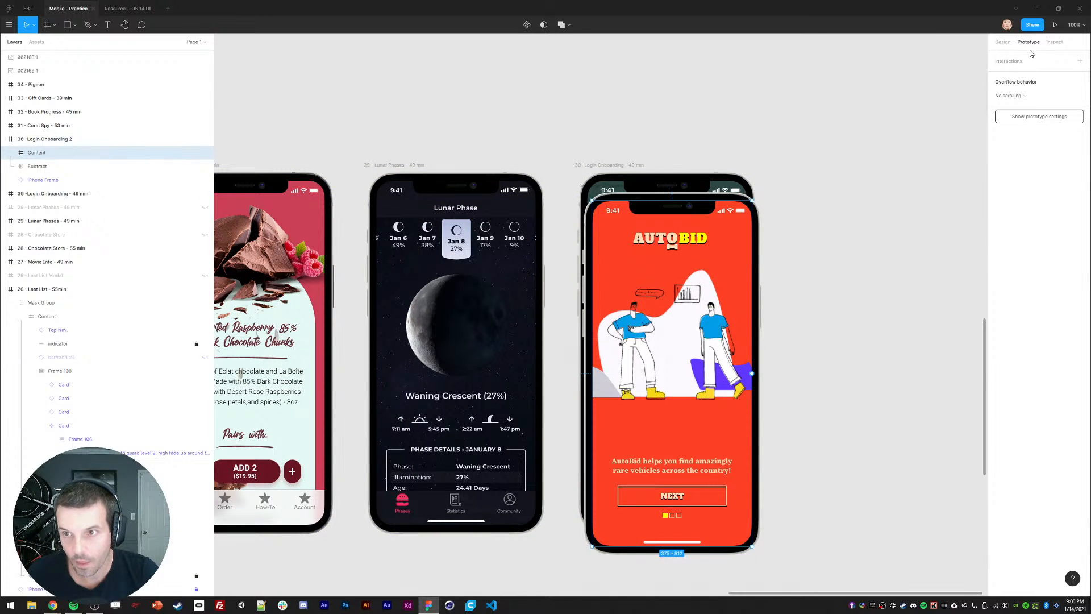
Step: Unhide the 29 - Lunar Phases frame and inspect its content
click(1055, 26)
scroll(568, 284, left, 5)
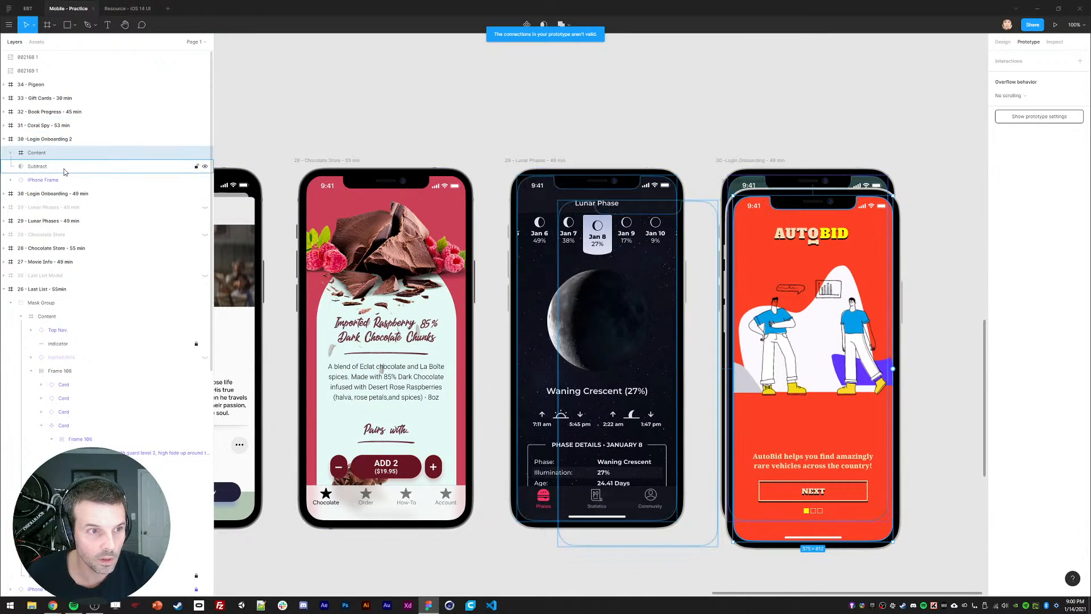
click(205, 208)
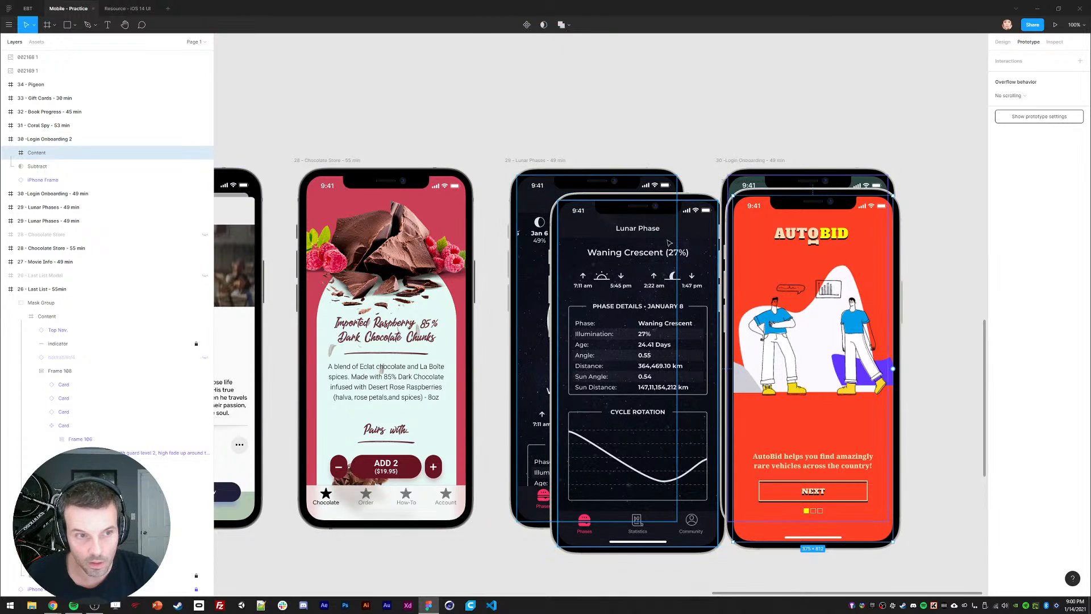
drag(632, 325, 625, 319)
click(526, 311)
click(579, 313)
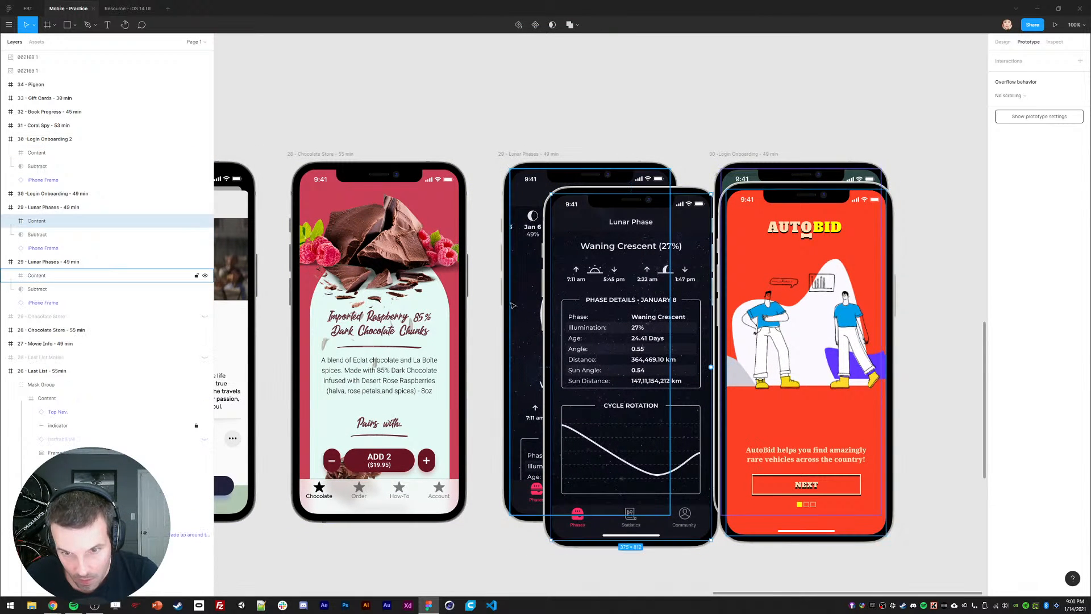
click(522, 304)
drag(470, 126, 968, 595)
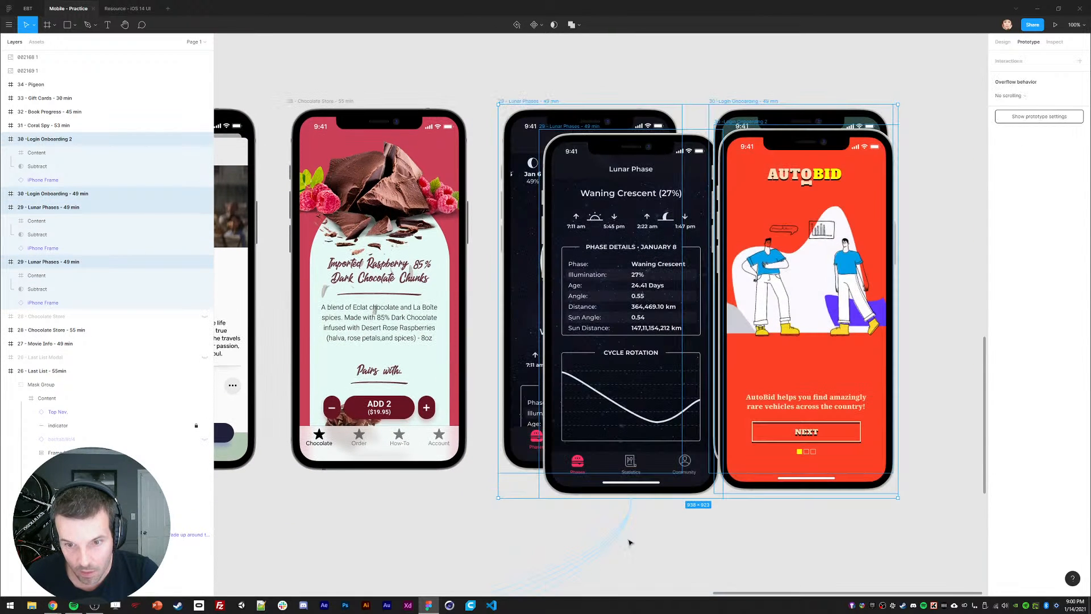
click(516, 544)
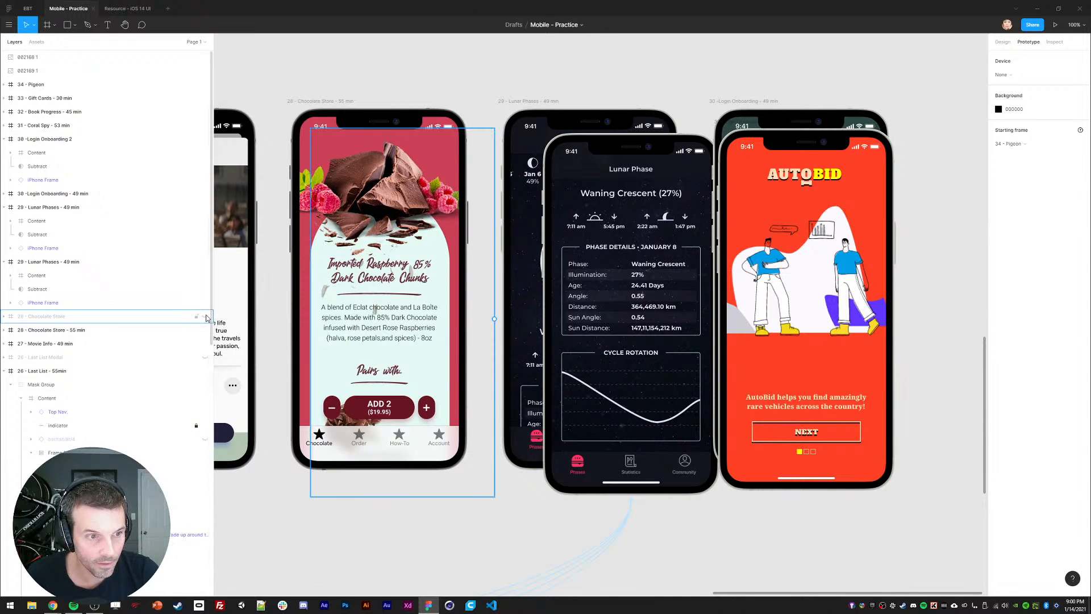
Step: Unhide the 28 - Chocolate Store frame, undoing a stray prototype link from its title
click(205, 316)
scroll(558, 281, left, 3)
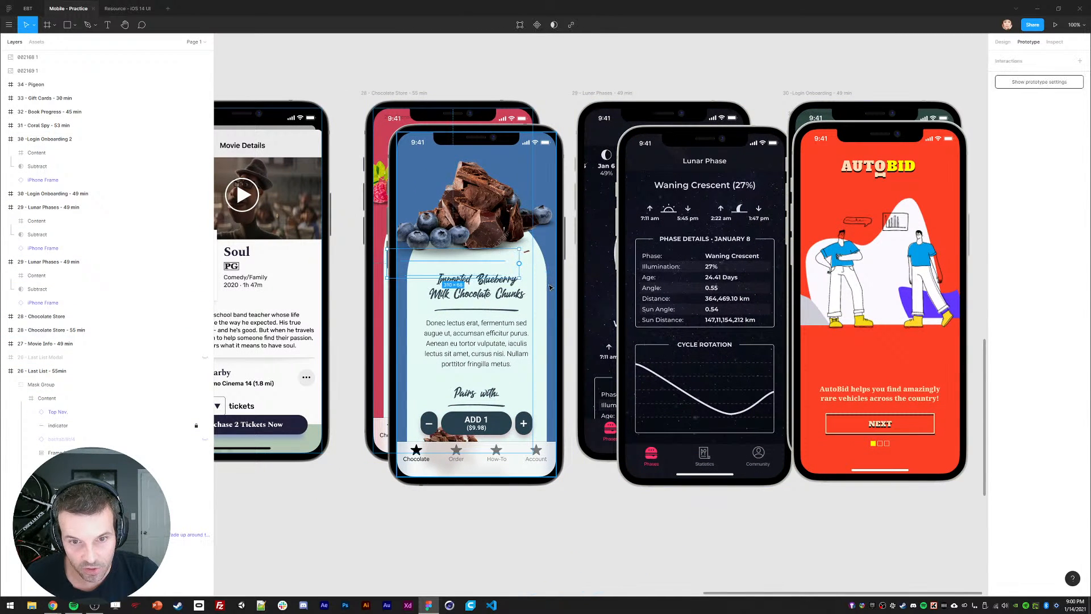
click(550, 287)
drag(546, 287, 483, 335)
key(ctrl+z)
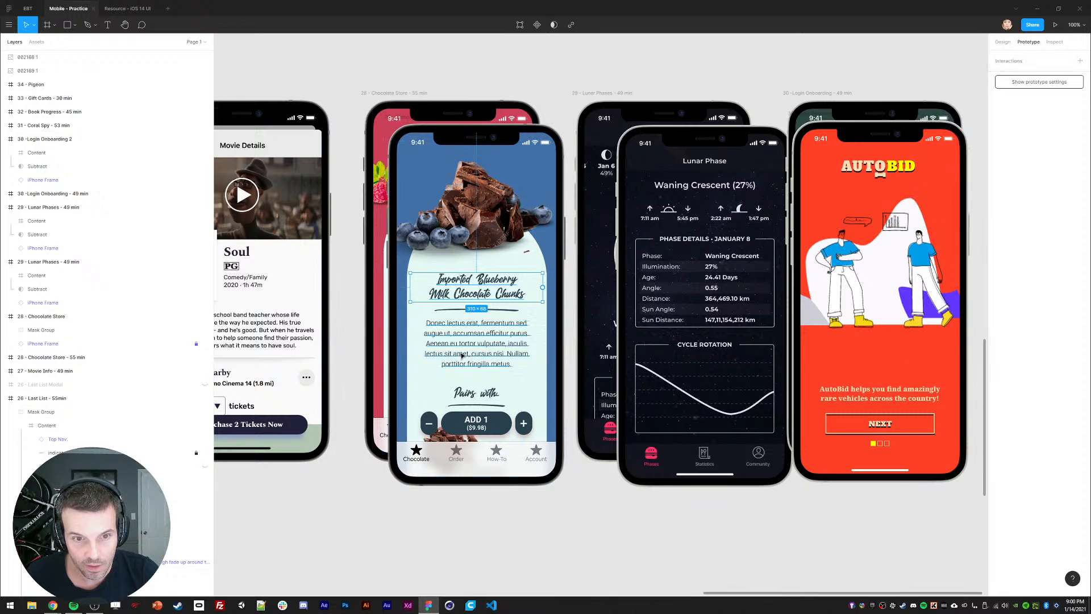
click(342, 496)
Step: Present the prototype, swipe the job cards sideways, and scroll down to Dispatch and Daily Team Stats
click(1055, 24)
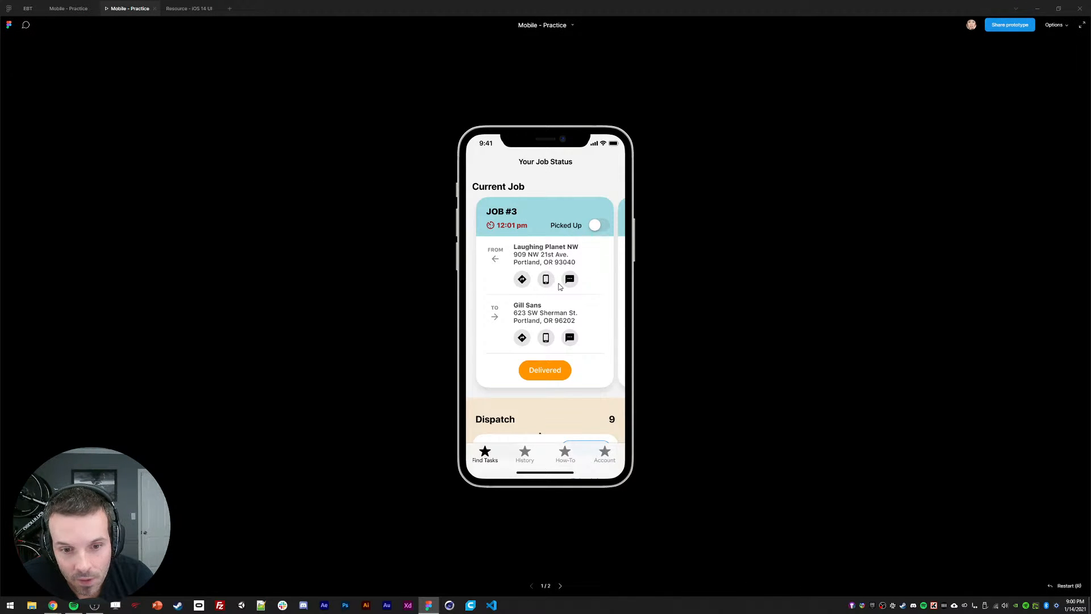
drag(593, 292, 462, 293)
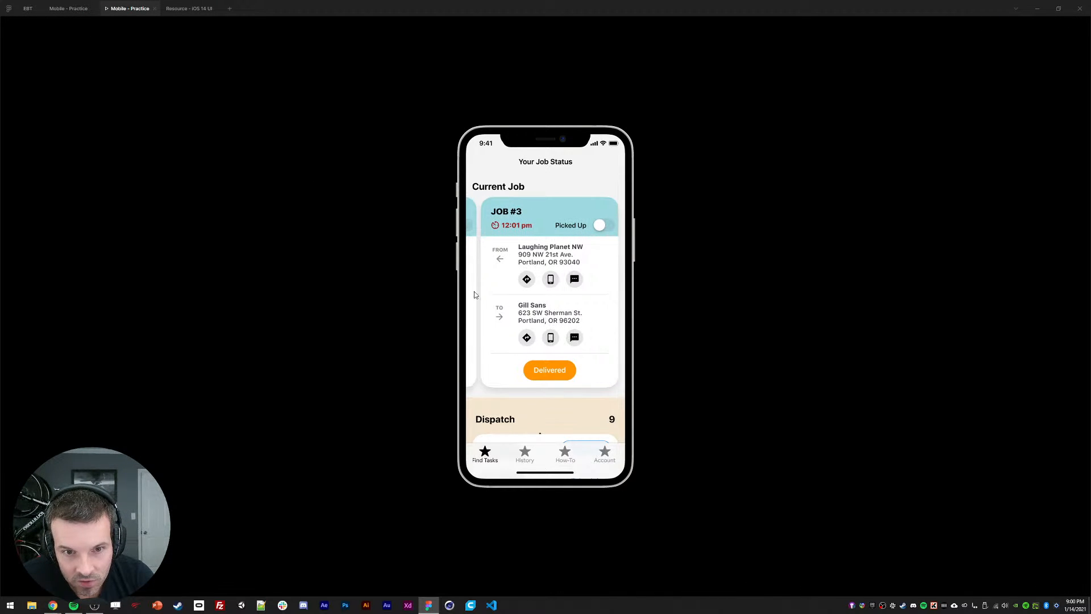
drag(576, 304, 456, 290)
drag(493, 321, 502, 294)
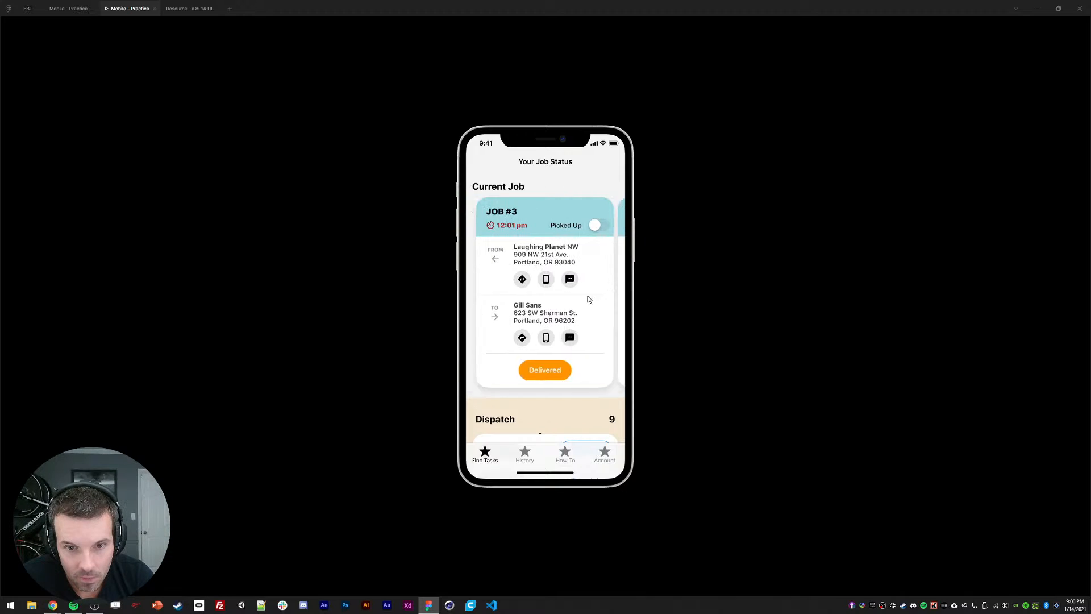
scroll(534, 287, down, 3)
scroll(531, 287, down, 3)
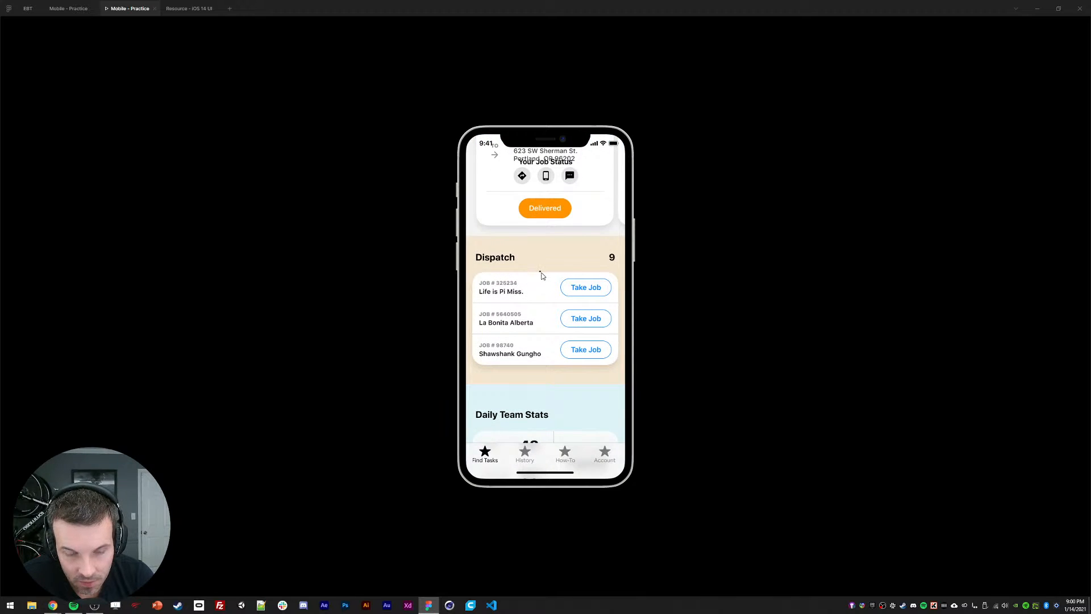
scroll(542, 355, down, 2)
Step: Back in the editor, bring the other phone screens and their prototype connections into view
click(68, 8)
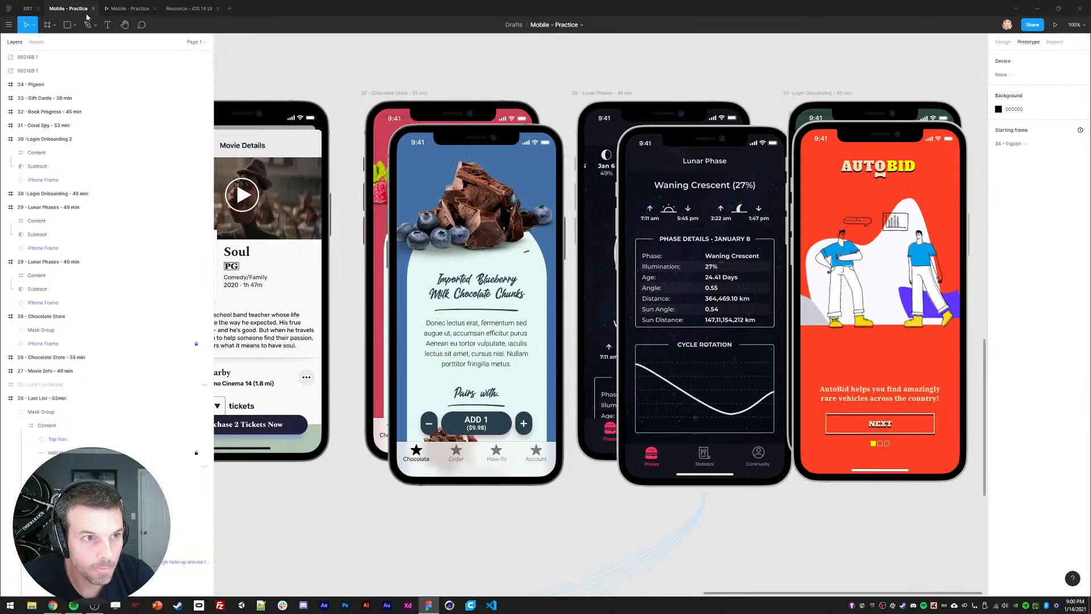
scroll(370, 398, down, 10)
drag(383, 335, 695, 282)
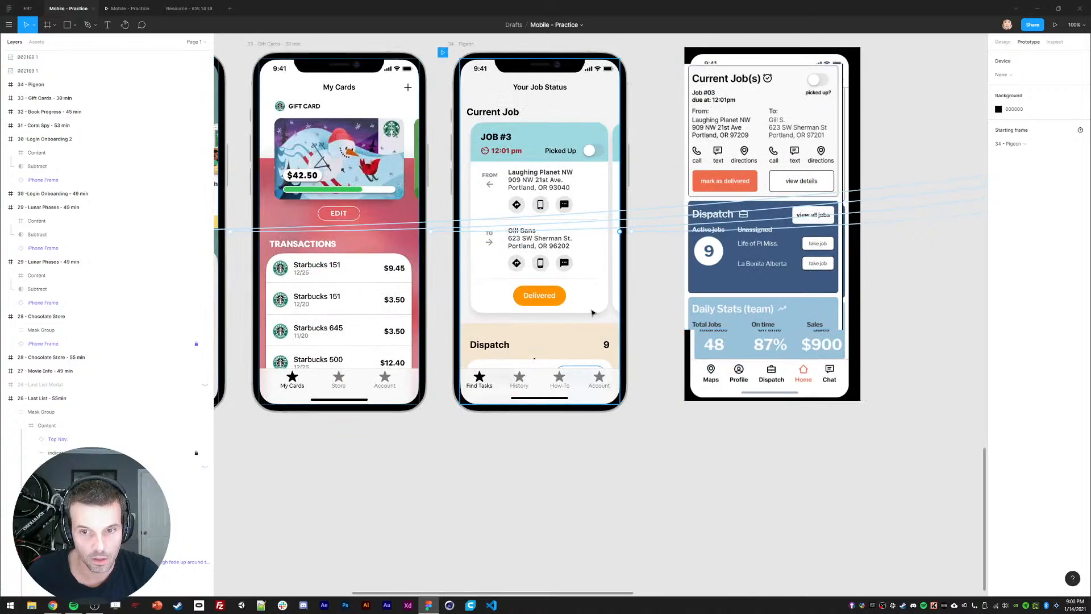
drag(381, 381, 363, 478)
click(475, 421)
click(283, 94)
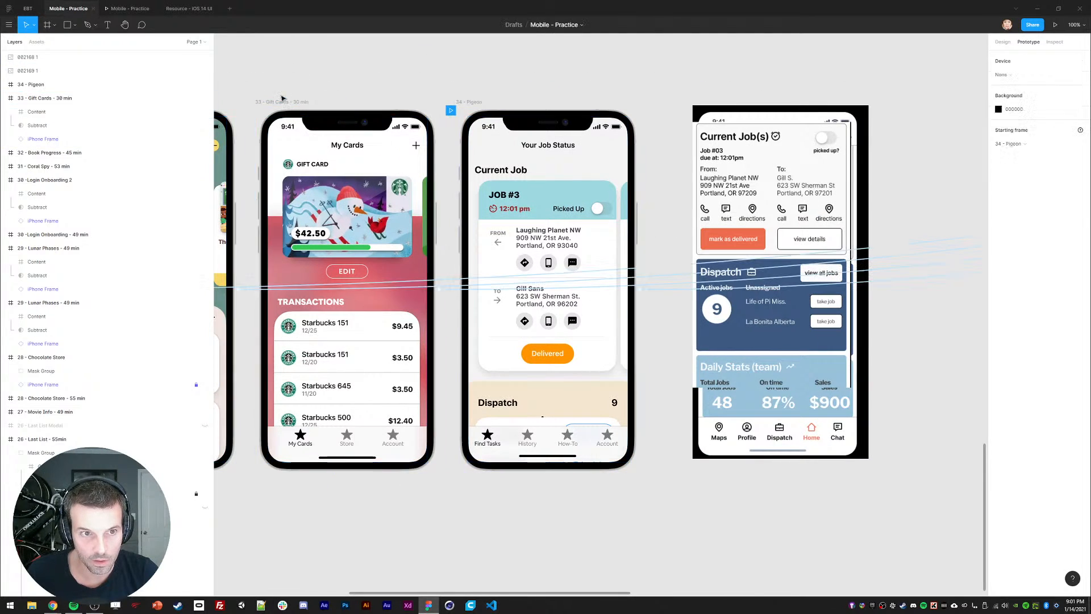
Step: Delete the Pigeon, Gift Cards, Book Progress and Coral Spy prototype connections, then select Frame 134
click(658, 289)
key(Delete)
click(661, 286)
click(661, 287)
key(Delete)
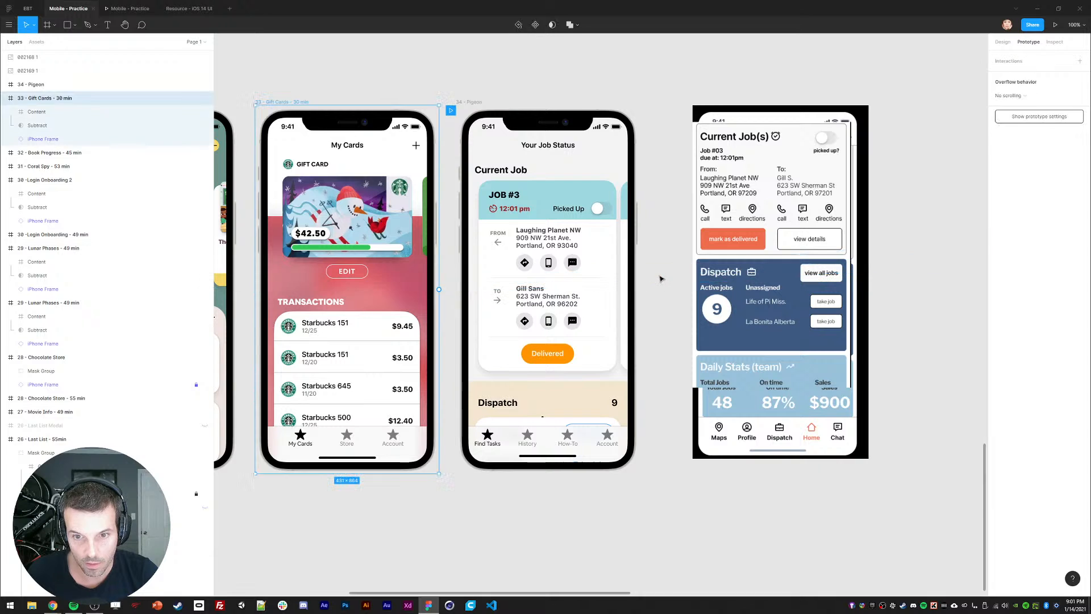
click(661, 279)
click(662, 279)
key(Delete)
click(660, 270)
click(662, 269)
key(Delete)
drag(653, 297, 670, 285)
double_click(572, 343)
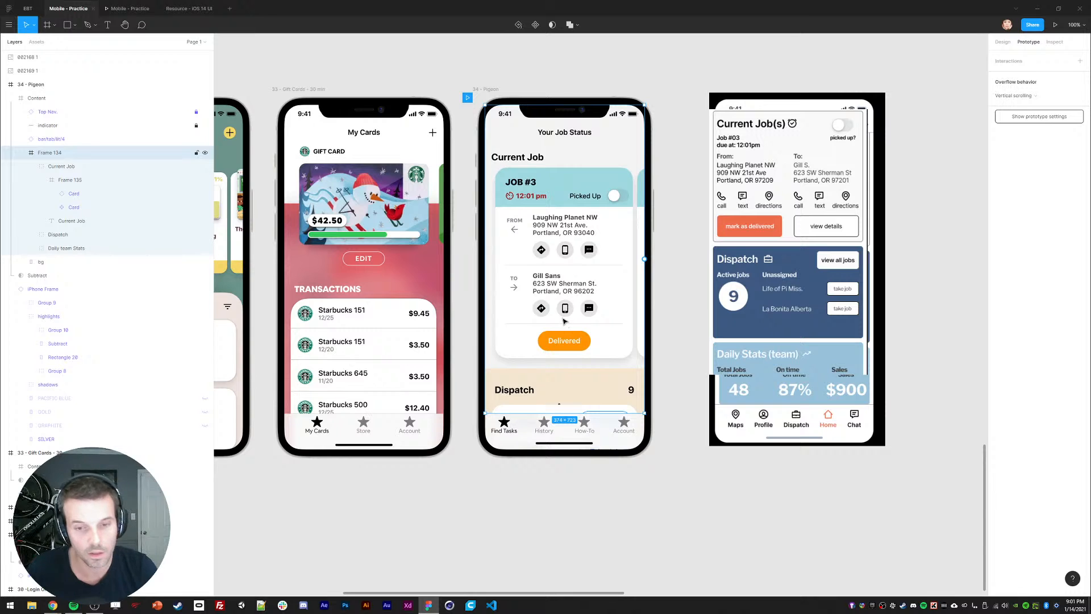
Step: Nudge the View All Jobs button up into the screen and centre it horizontally
click(41, 236)
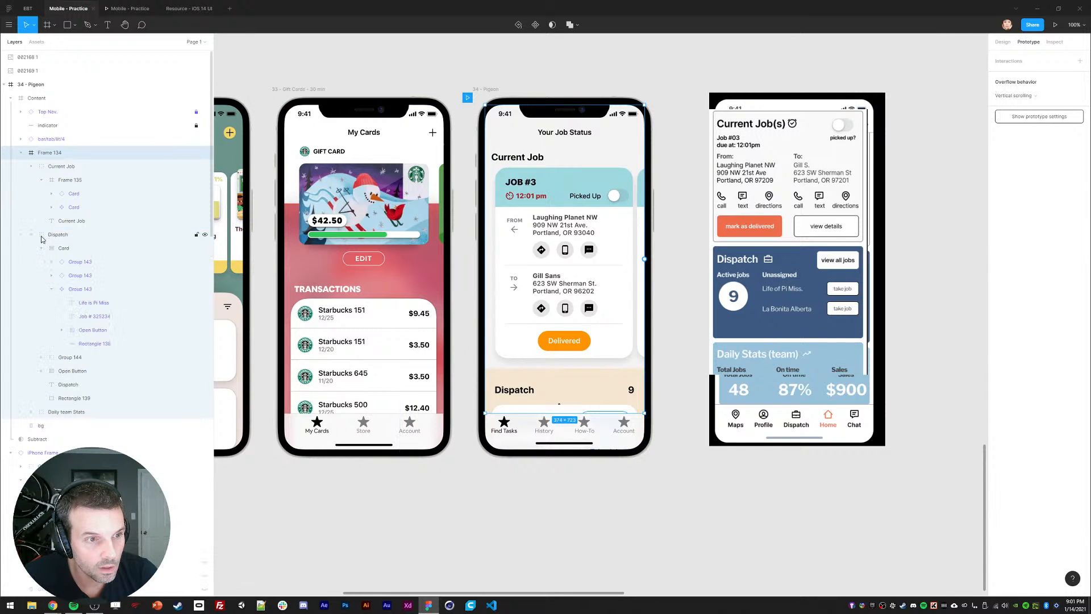
click(41, 248)
click(66, 277)
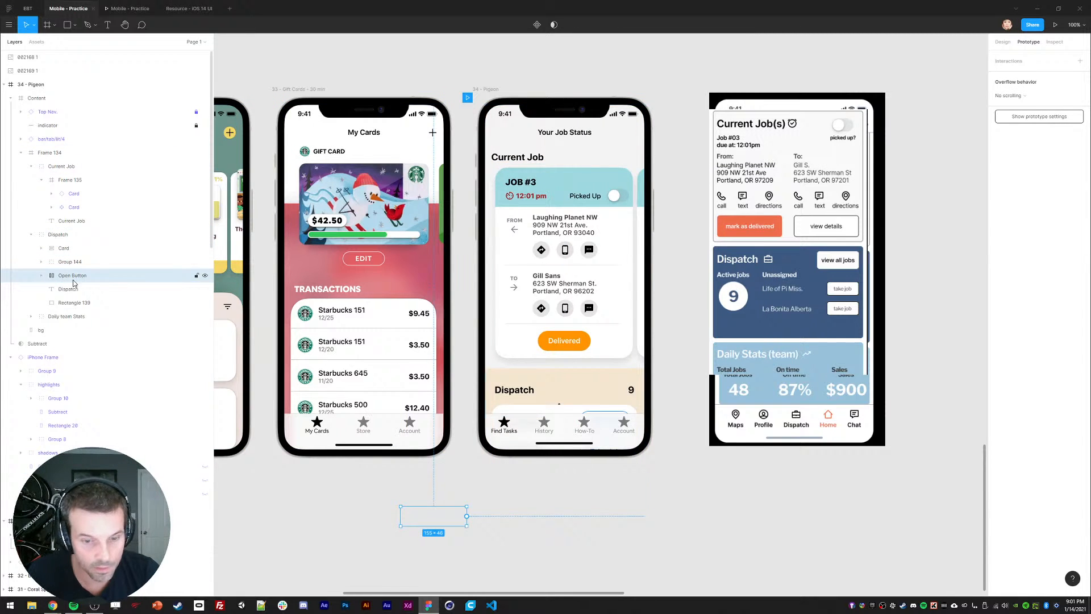
click(1003, 43)
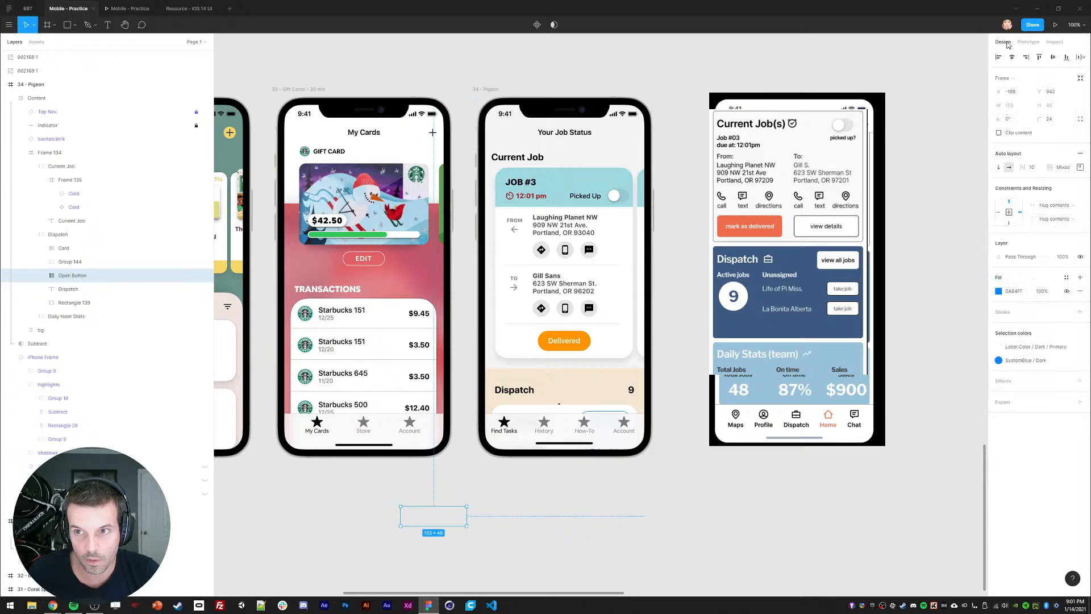
key(shift+Up)
key(shift+Up)
key(shift+Up)
key(shift+Up)
key(shift+Up)
key(shift+Up)
key(shift+Up)
key(shift+Up)
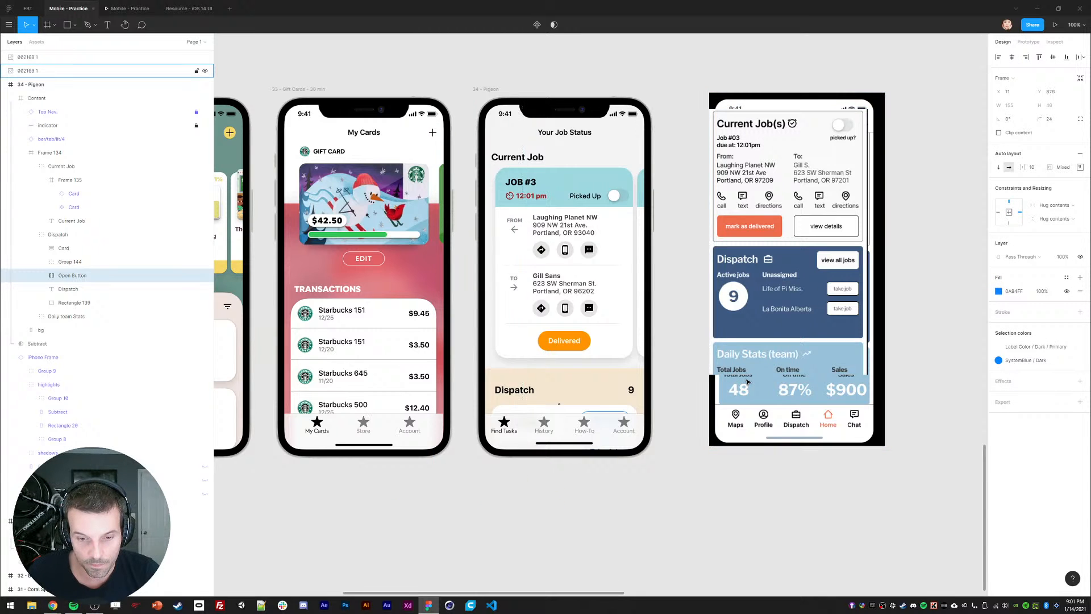
key(shift+Up)
key(shift+Up)
key(shift+Up)
key(shift+Up)
key(shift+Up)
key(shift+Up)
key(shift+Up)
key(shift+Up)
key(shift+Up)
key(shift+Up)
key(shift+Up)
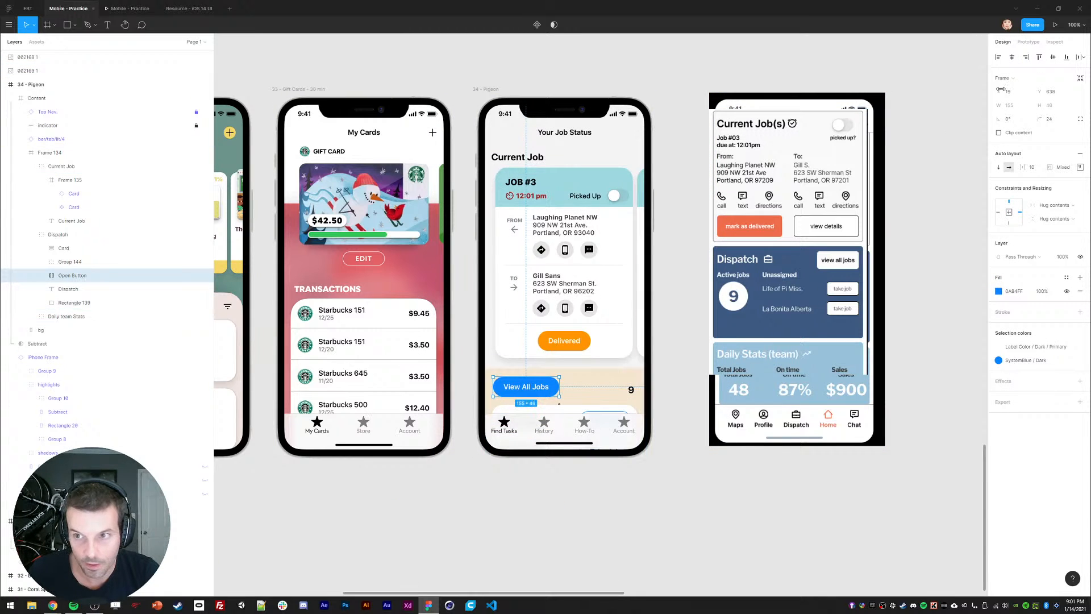
click(1011, 58)
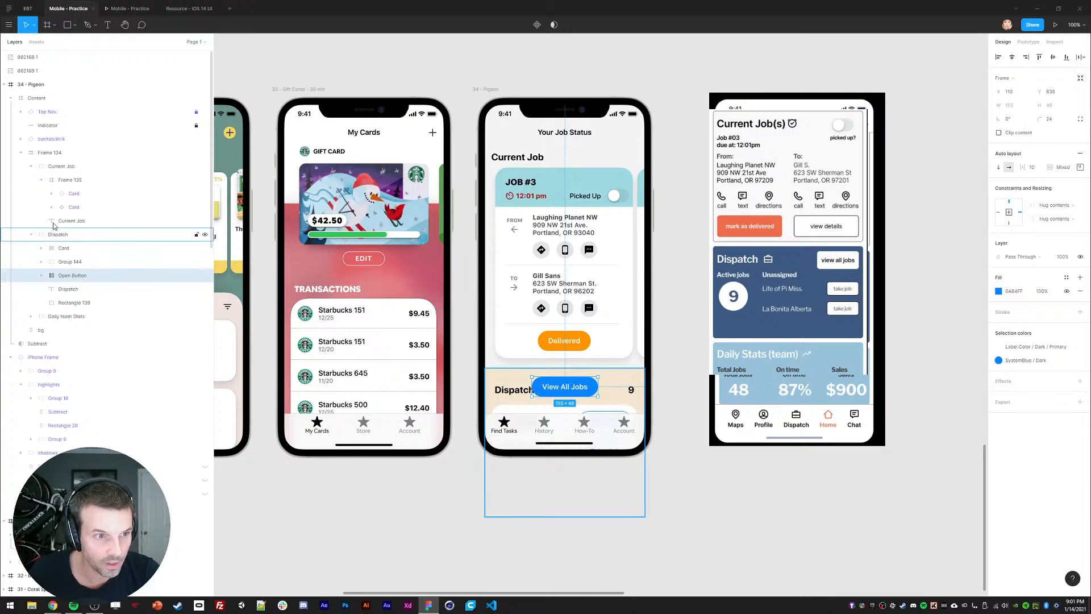
Step: Move the Current Job, Dispatch and Daily team Stats sections about 150 px up
click(51, 166)
shift+click(57, 235)
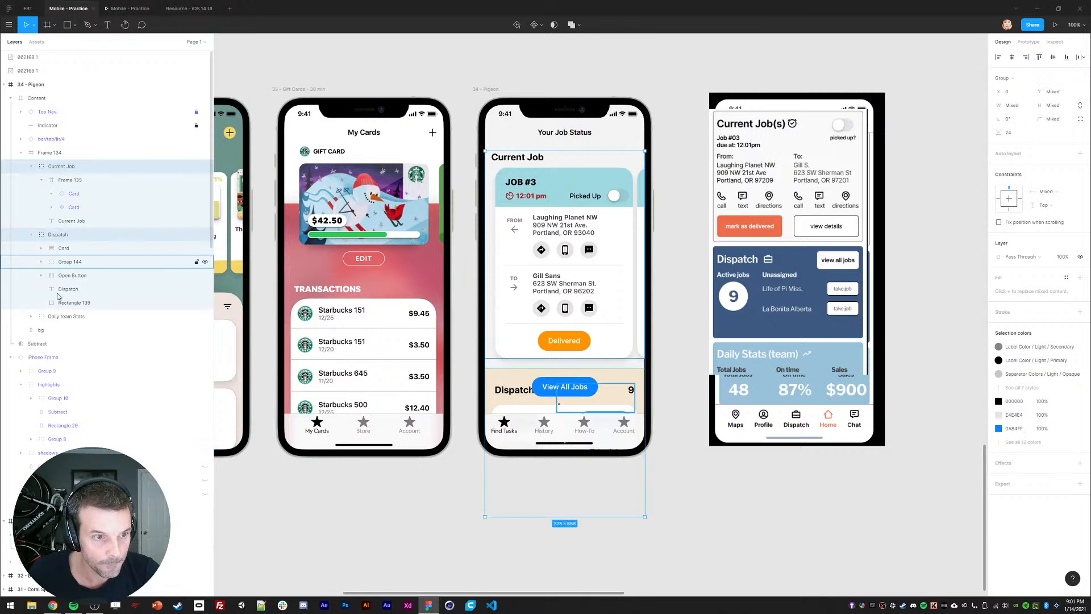
shift+click(66, 316)
drag(561, 367, 561, 185)
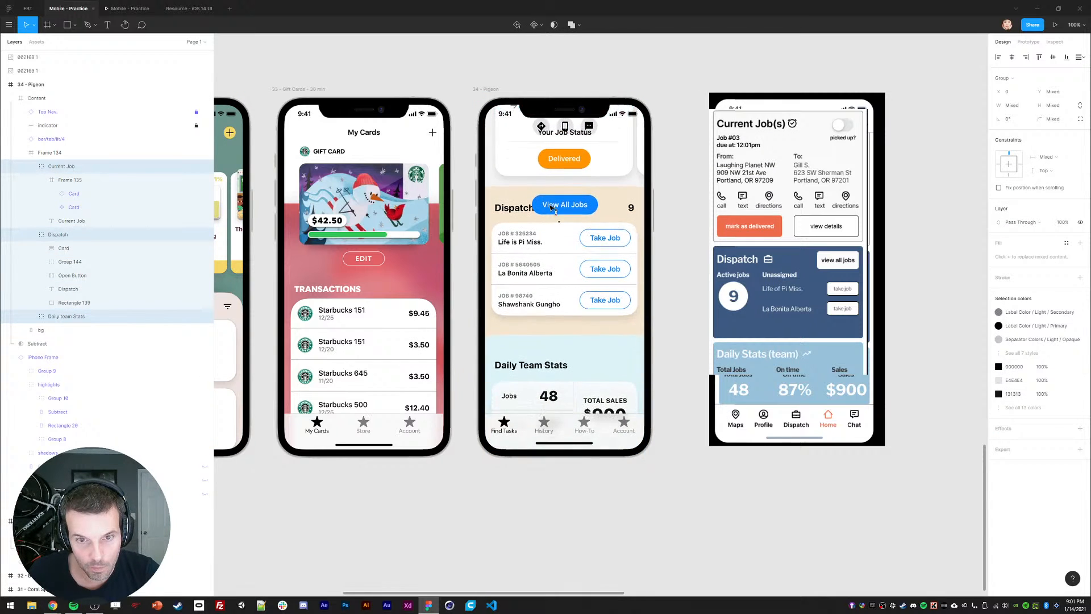
Step: Drag View All Jobs below the dispatch job cards, then select the briefcase icon by count 9
click(62, 249)
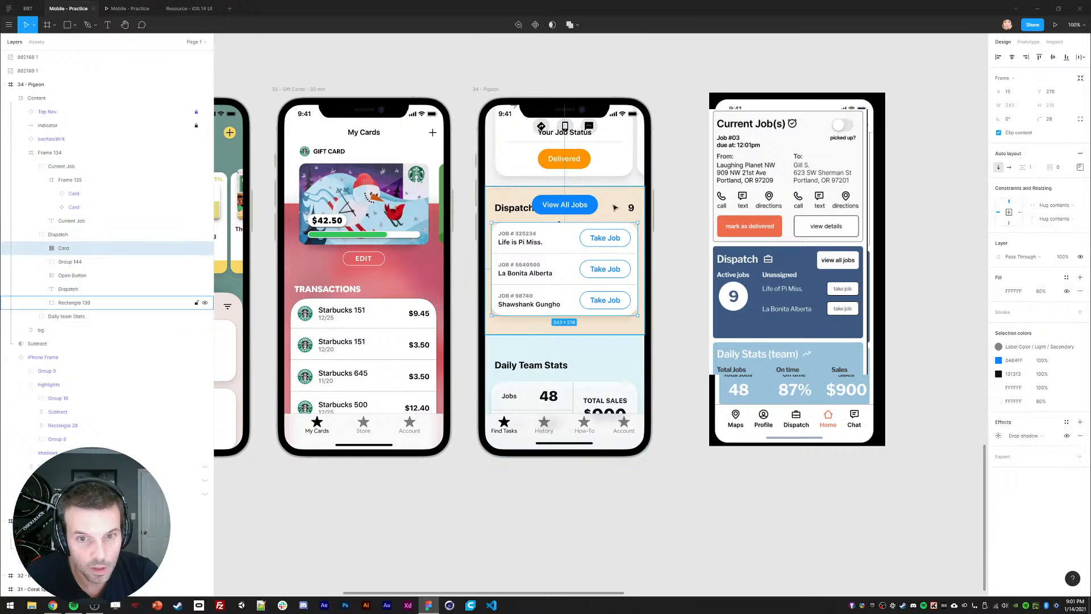
click(67, 275)
drag(577, 205, 577, 335)
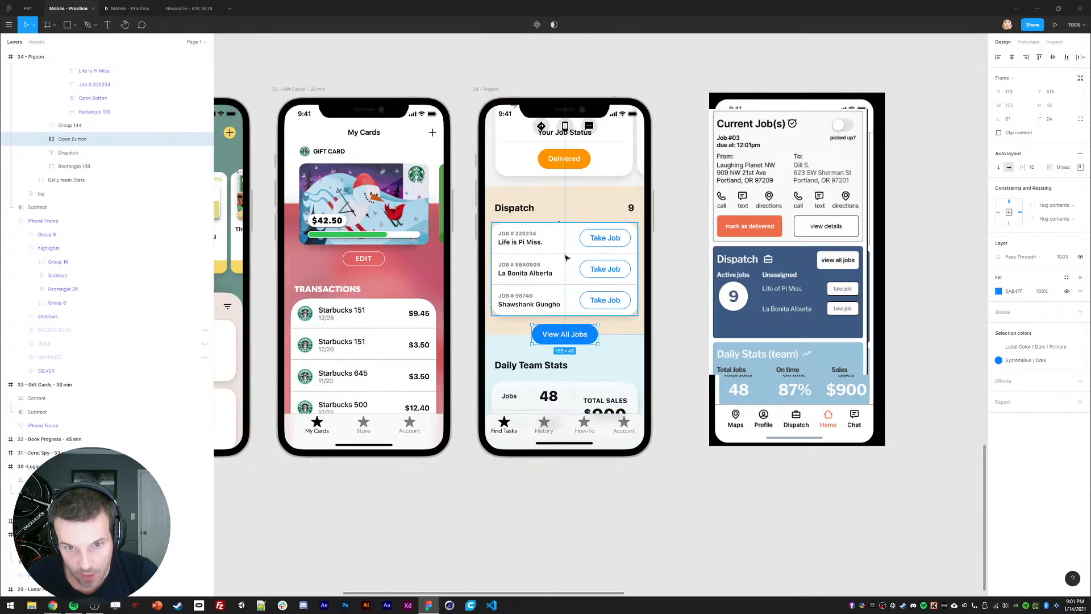
click(558, 222)
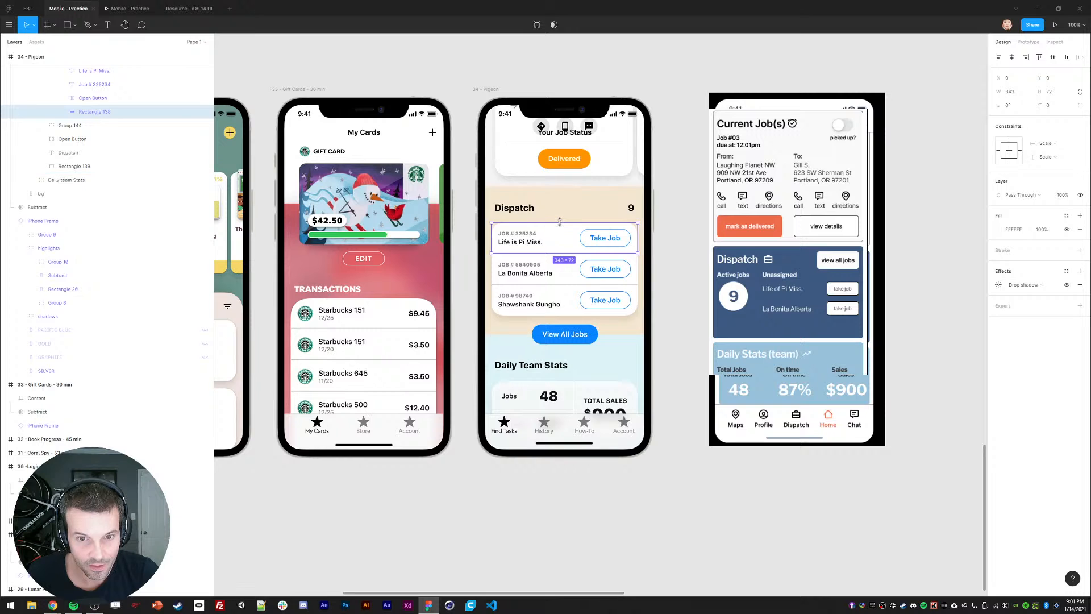
click(62, 170)
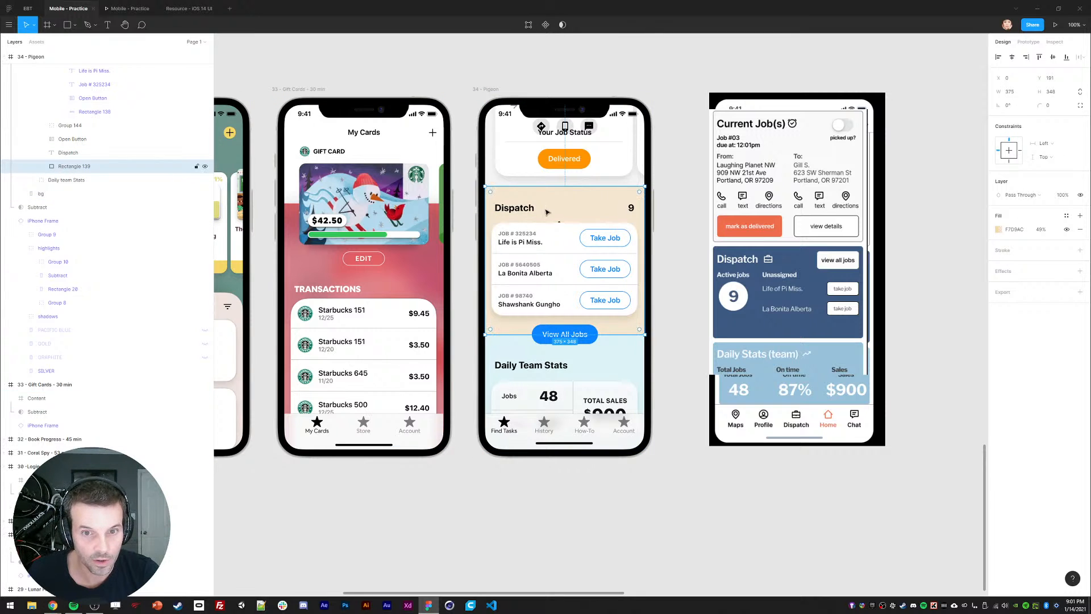
click(556, 231)
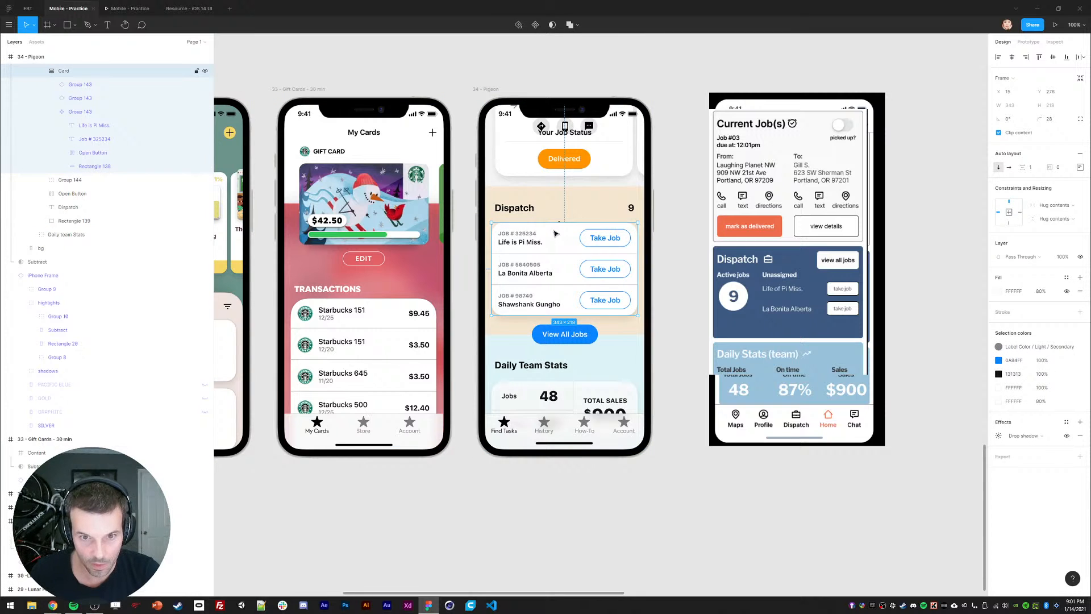
click(559, 228)
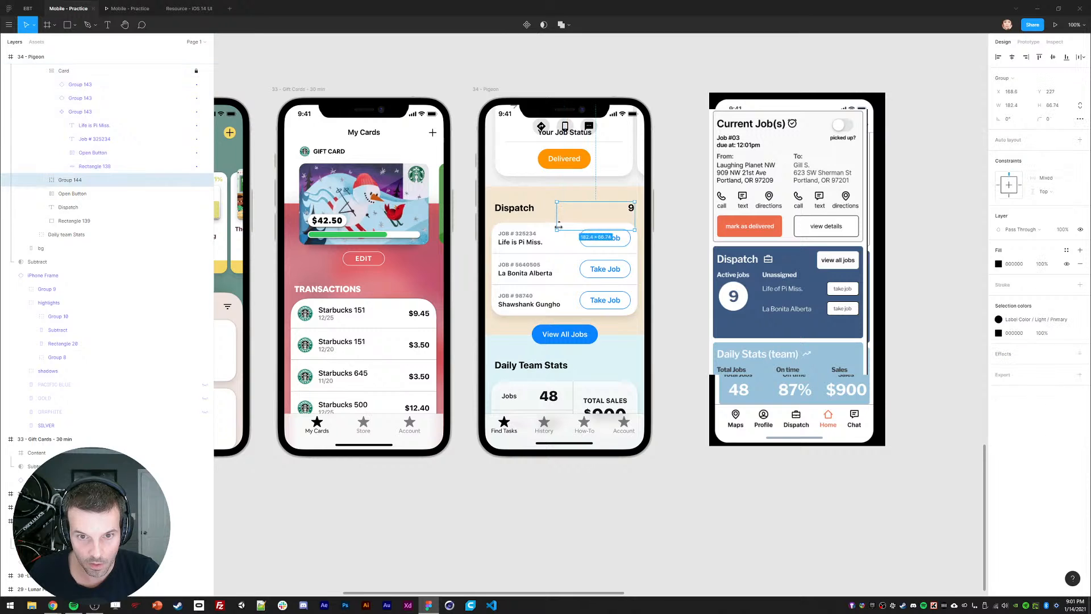
click(42, 180)
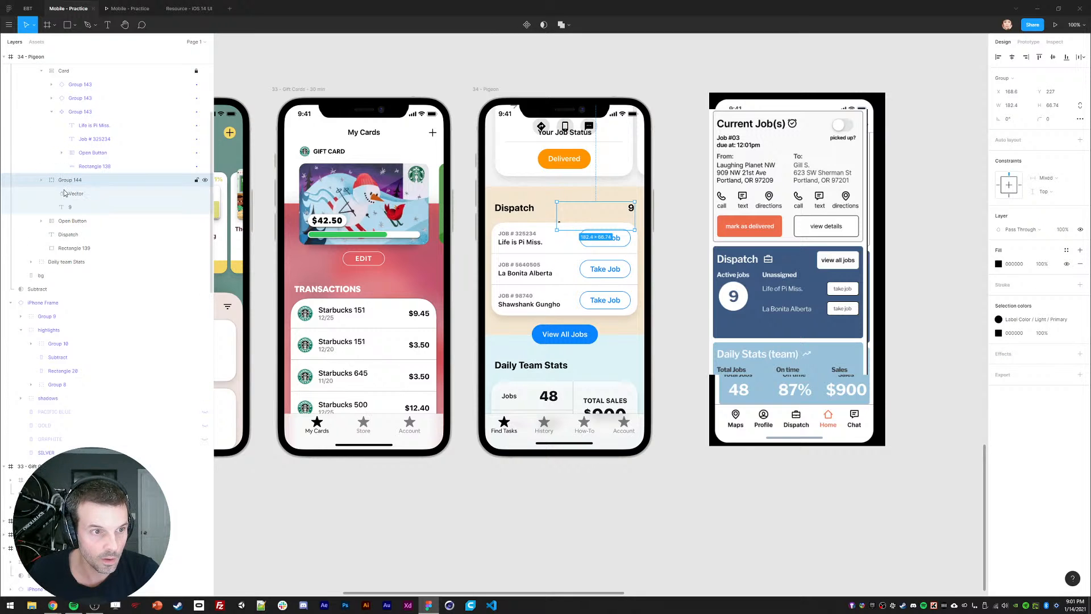
click(73, 194)
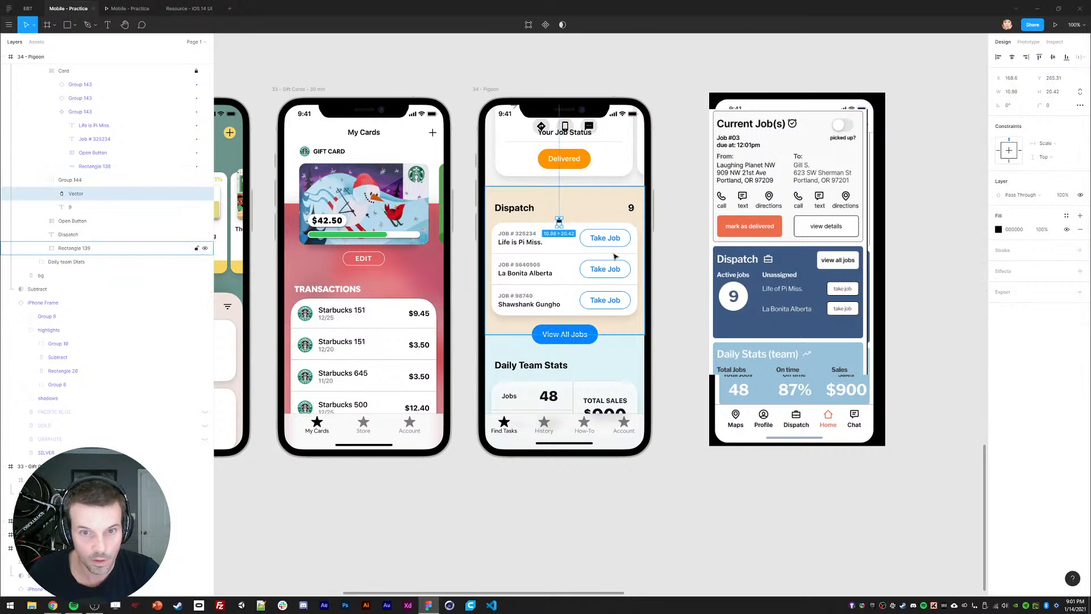
Step: Set the briefcase icon's width to 20 and nudge it beside the Dispatch count 9
click(1026, 96)
text(20)
key(Return)
drag(589, 213, 571, 229)
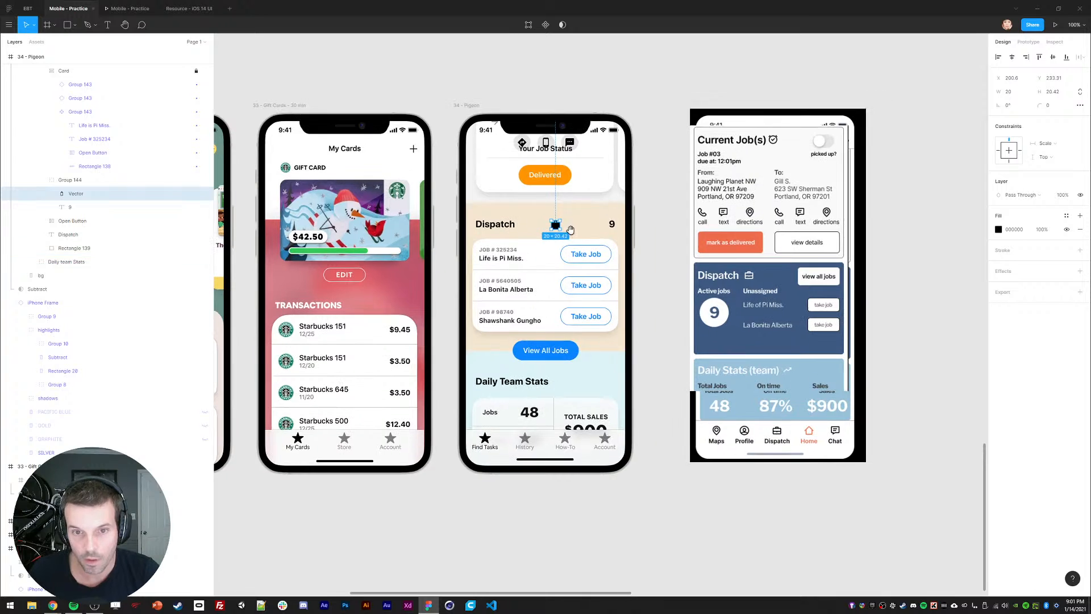
key(shift+Right)
key(shift+Right)
key(shift+Right)
key(shift+Right)
key(shift+Right)
key(shift+Down)
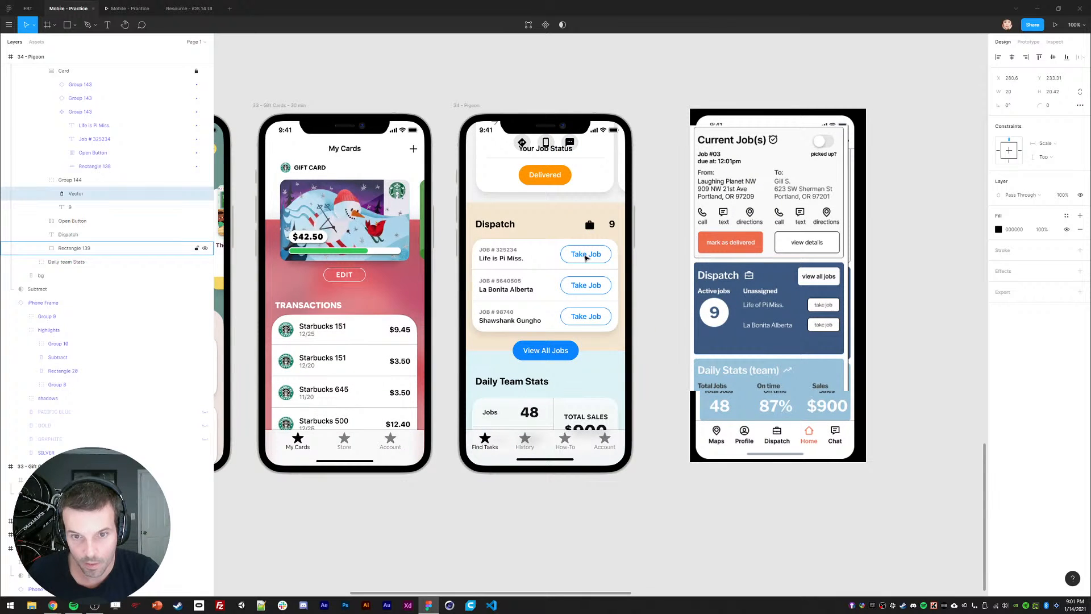
key(shift+Right)
key(shift+Right)
key(shift+Right)
key(Up)
key(Up)
key(Right)
key(Down)
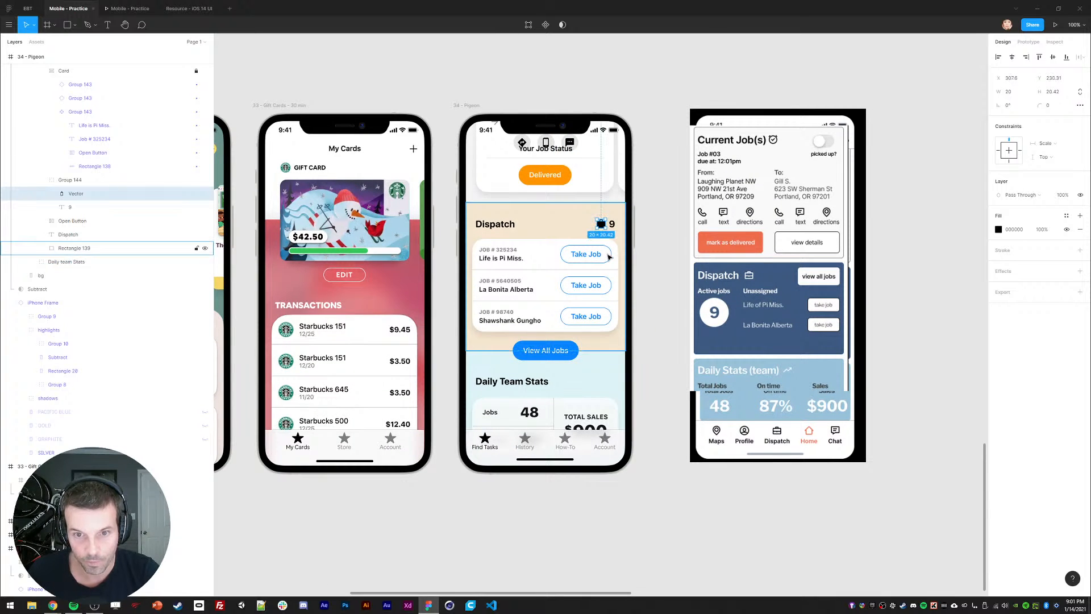
Step: Move the Current Job, Dispatch and Daily team Stats sections back down below the header
scroll(52, 117, up, 2)
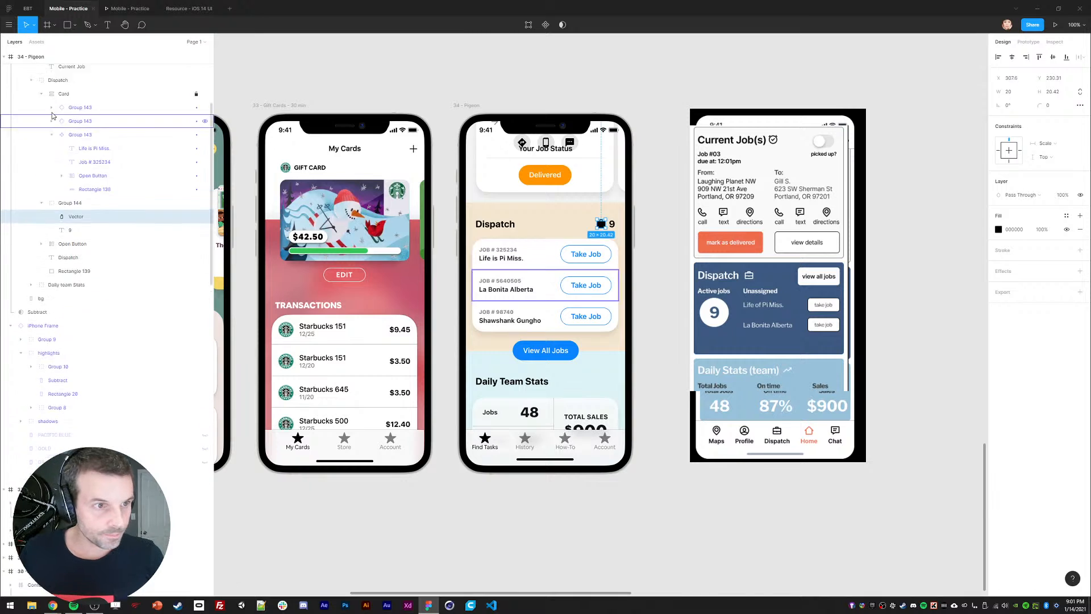
click(42, 156)
click(63, 157)
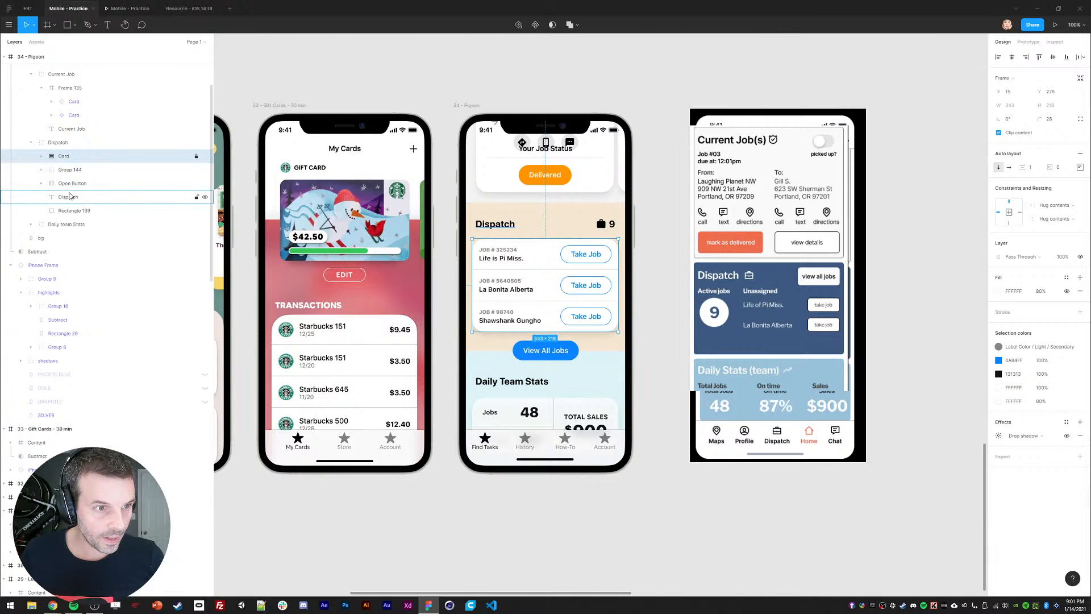
click(58, 142)
click(31, 142)
scroll(41, 167, up, 2)
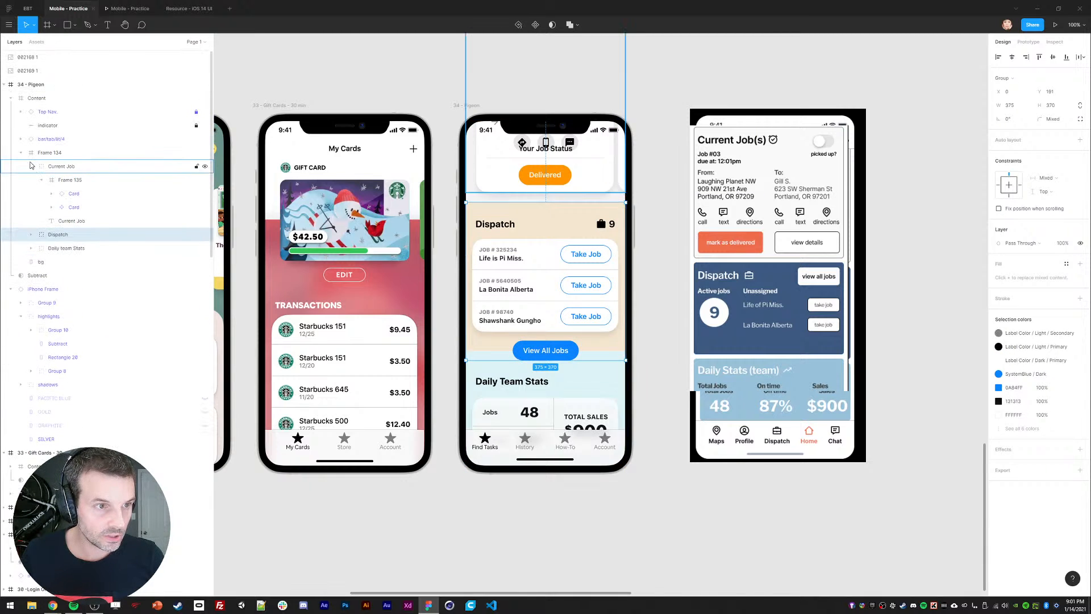
click(31, 167)
click(61, 167)
shift+click(61, 193)
drag(510, 266, 509, 389)
drag(523, 230, 522, 285)
Step: Scroll the prototype preview down past Dispatch and back up to the Current Job card
click(130, 9)
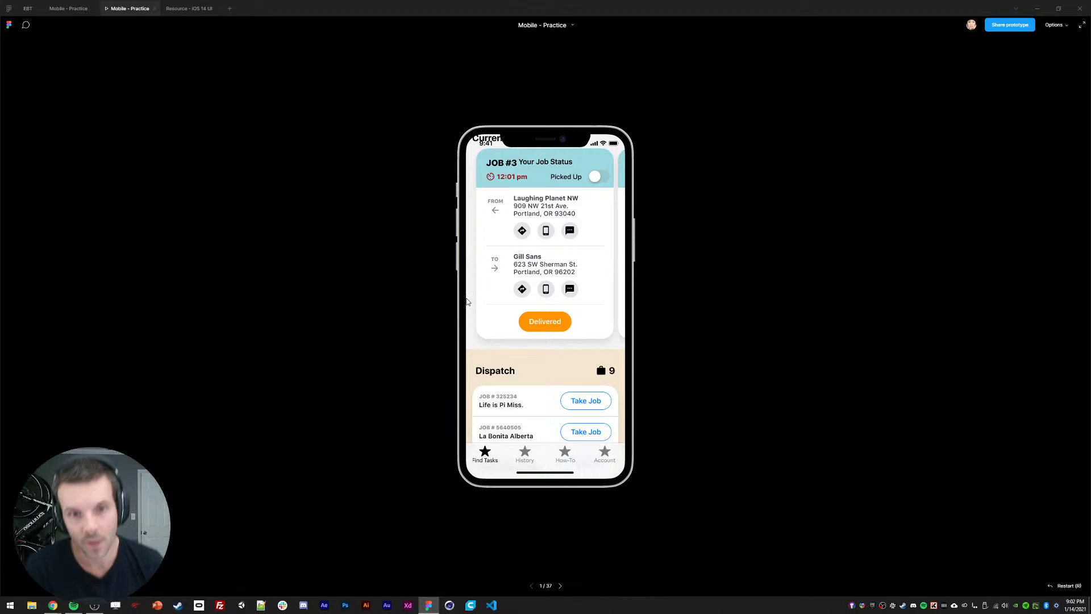
scroll(553, 345, down, 3)
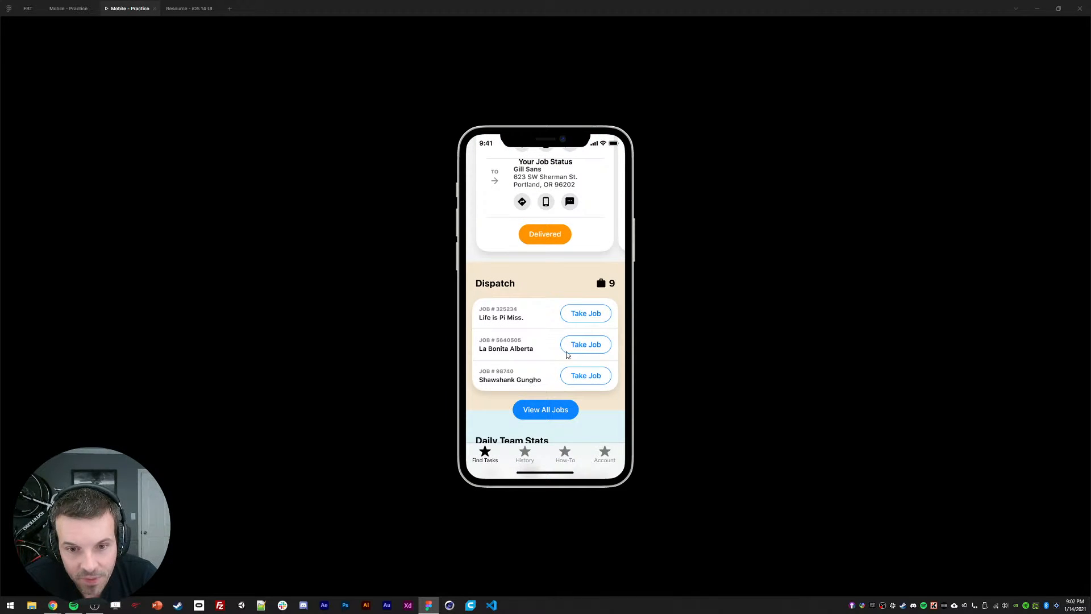
scroll(551, 348, down, 1)
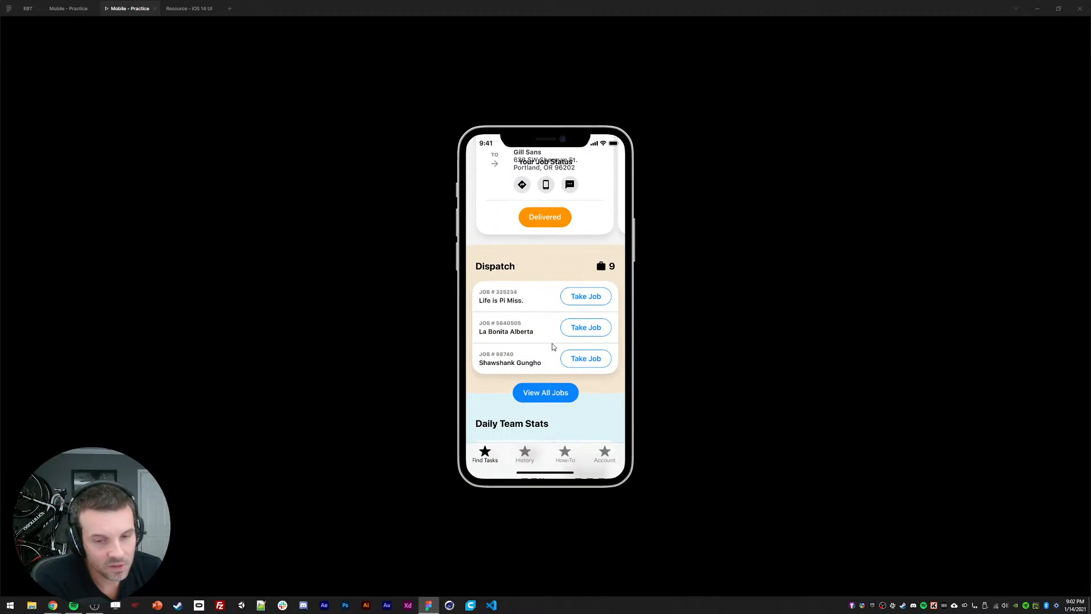
scroll(529, 332, down, 2)
scroll(528, 332, down, 1)
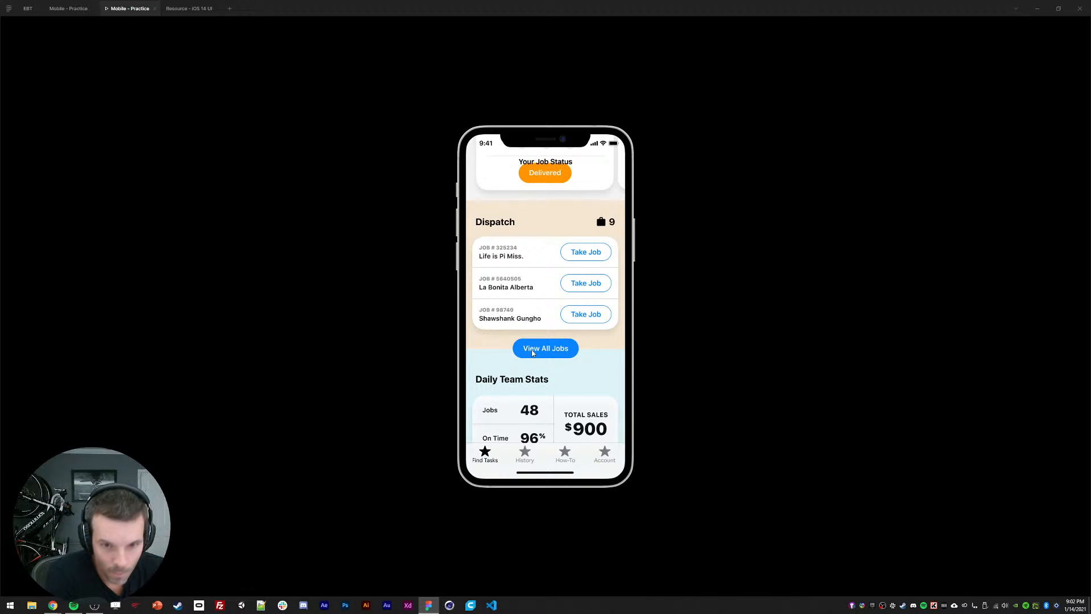
drag(531, 352, 536, 322)
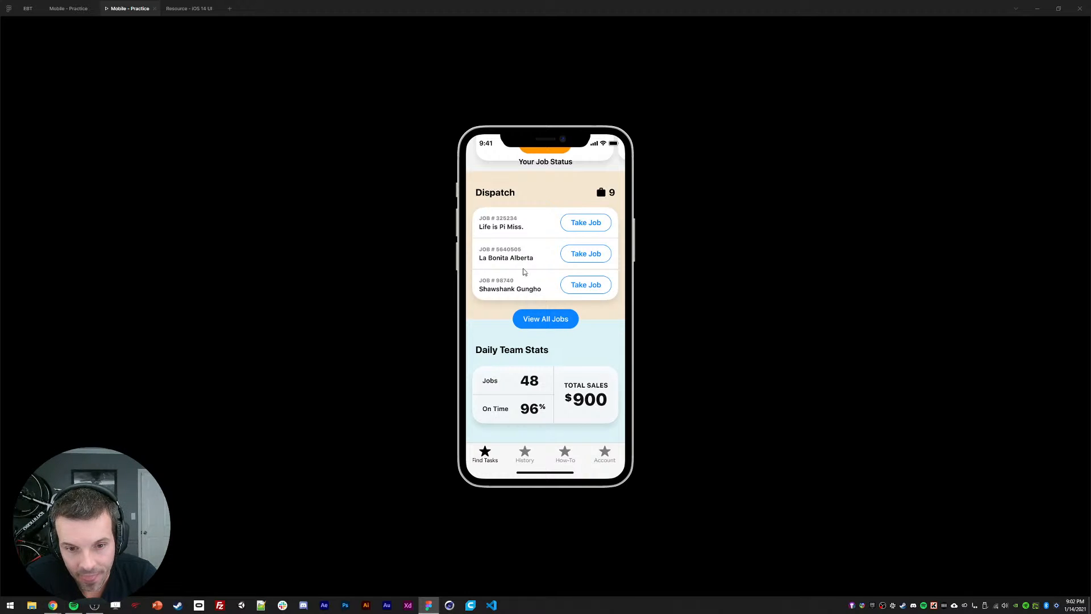
scroll(519, 251, up, 5)
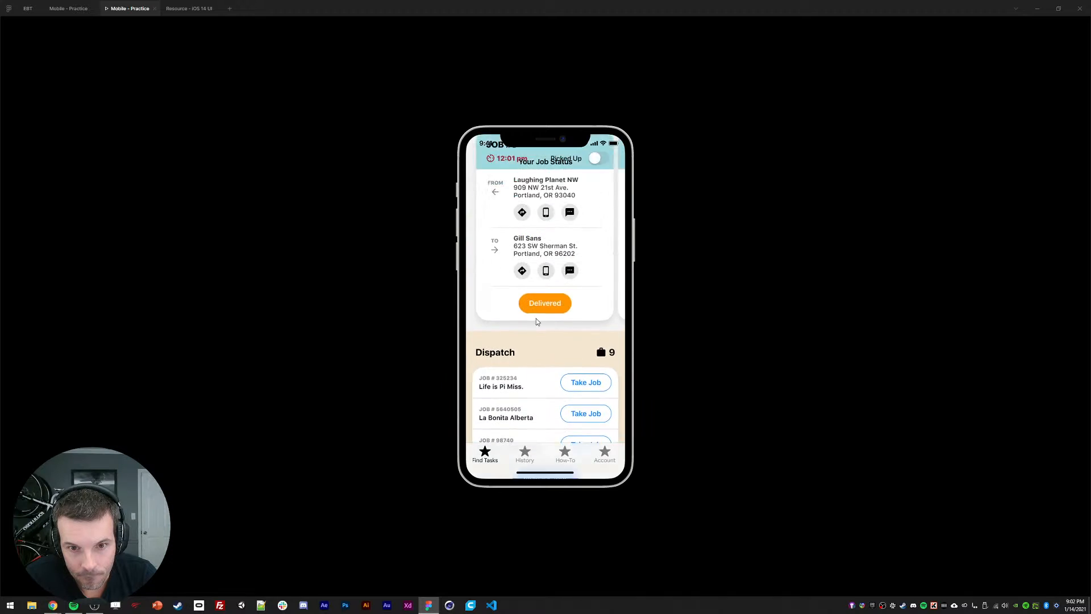
scroll(550, 311, down, 4)
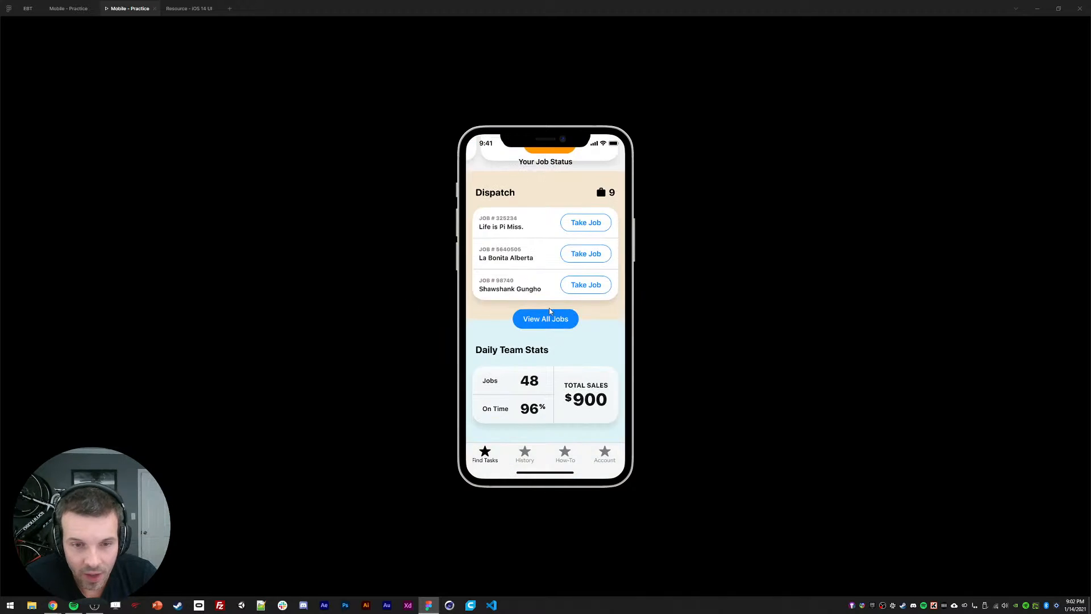
scroll(540, 254, up, 5)
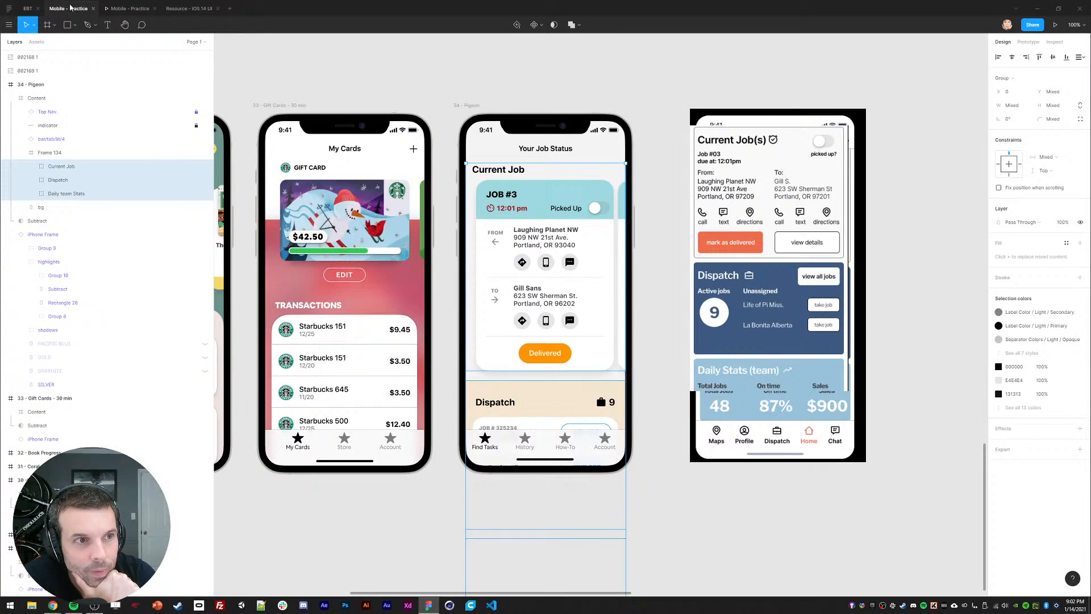
Step: Set the bg layer's fill to F2F2F2, then lighten it slightly in the colour picker
click(68, 8)
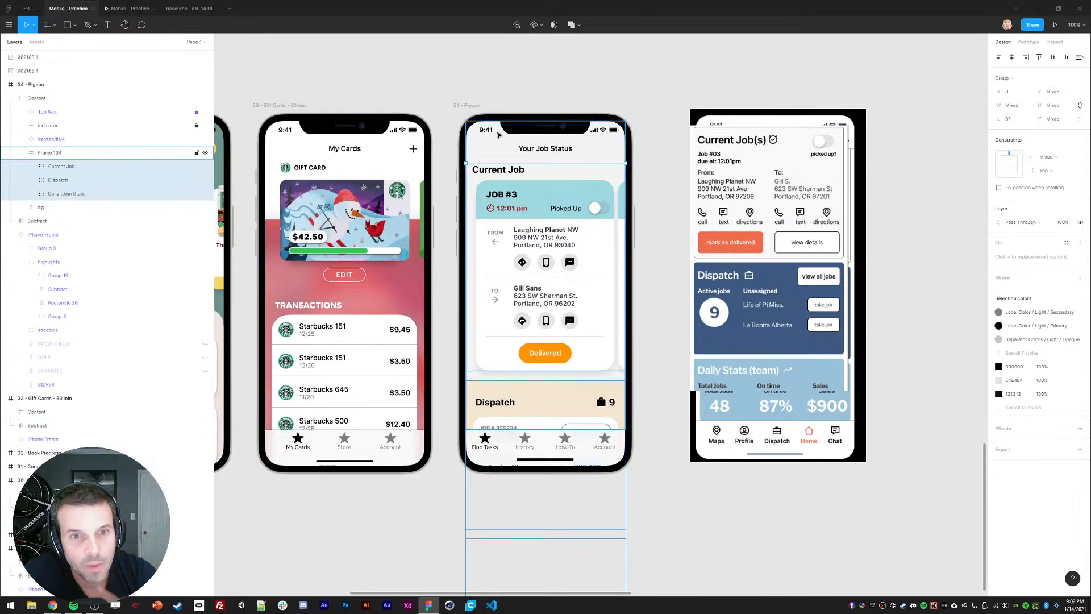
click(21, 152)
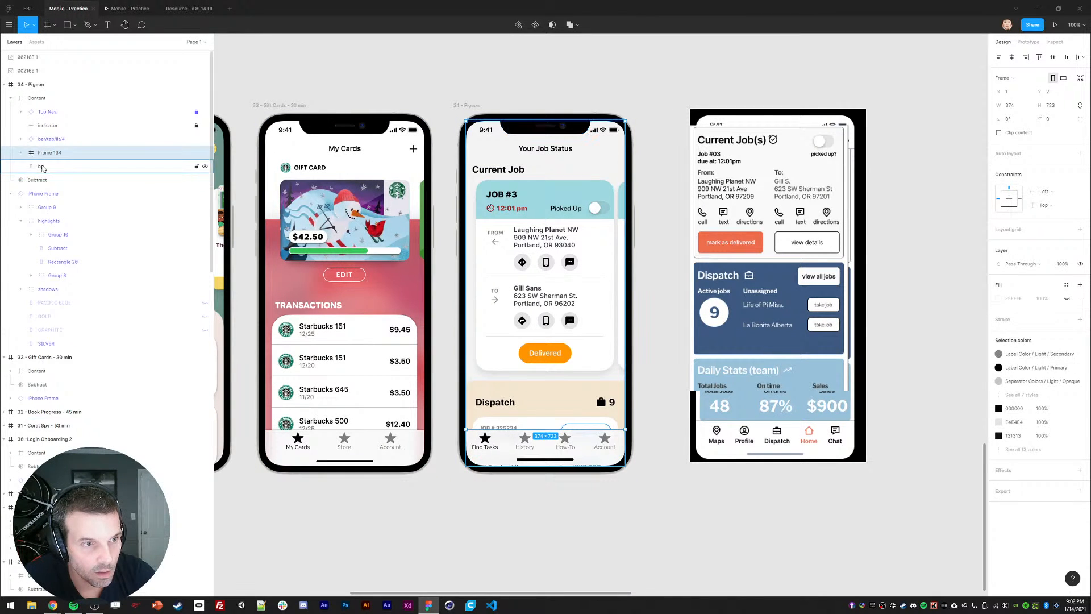
click(45, 166)
click(1000, 230)
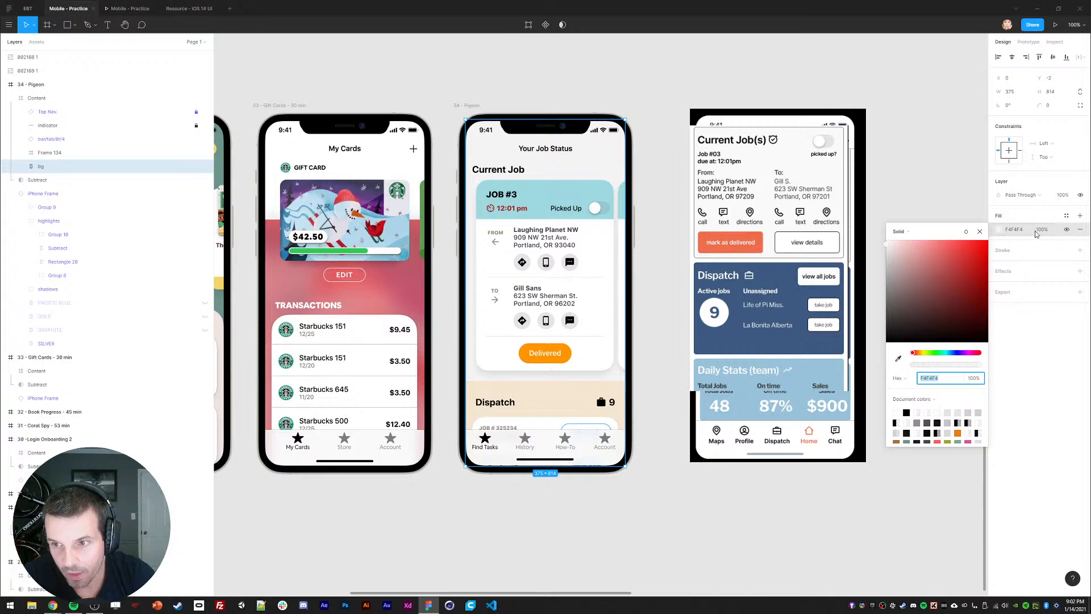
click(1014, 230)
text(f)
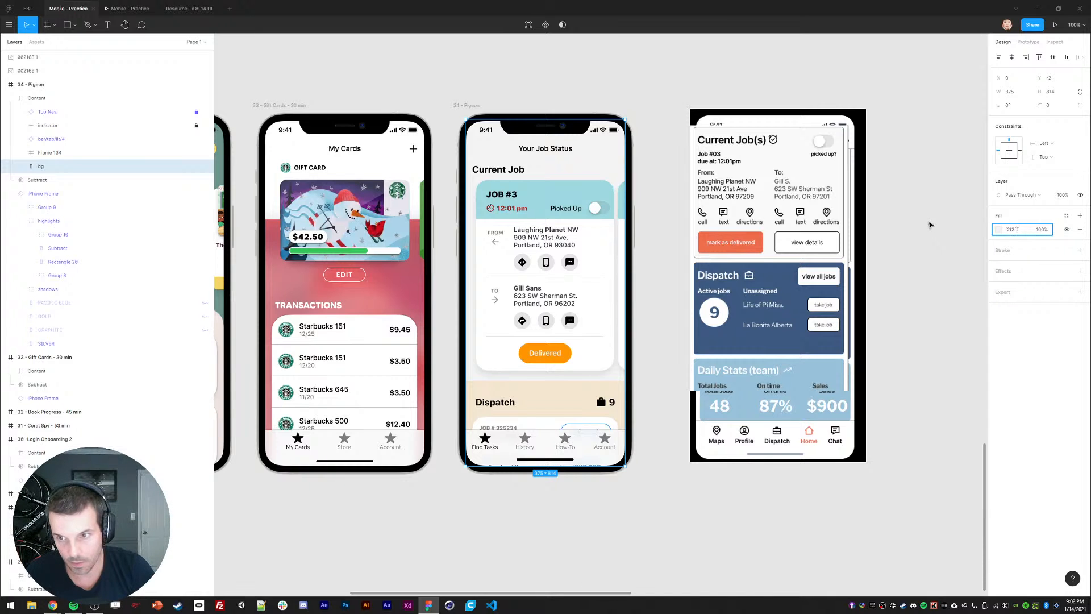
text(2f2f2)
key(Return)
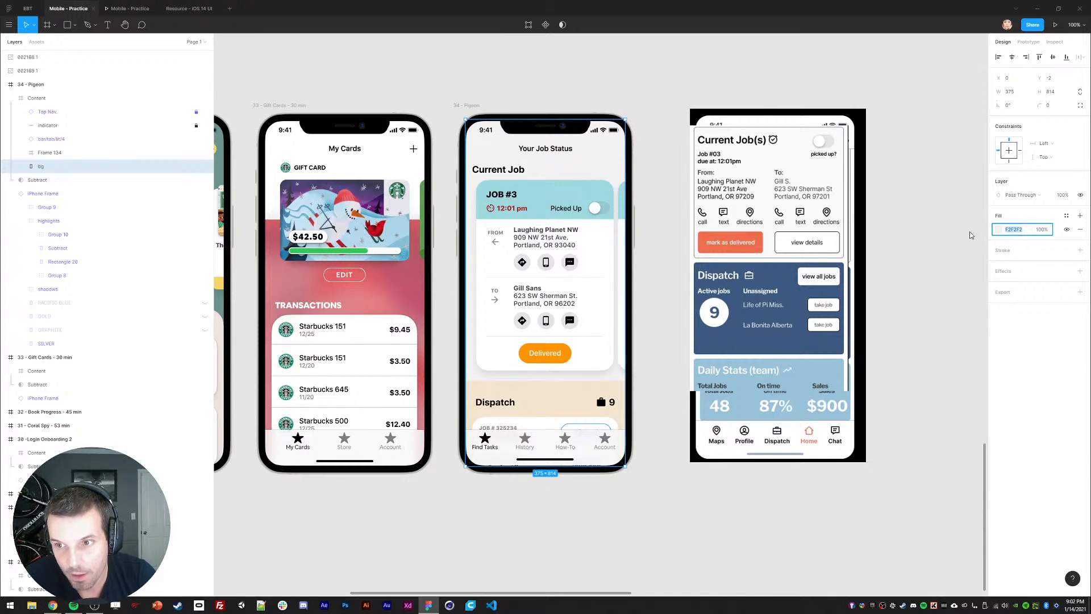
click(998, 230)
mouse_move(890, 247)
mouse_down()
mouse_move(880, 240)
mouse_move(879, 251)
mouse_up()
Step: Preview the Pigeon prototype and scroll the screen down and back up
click(134, 7)
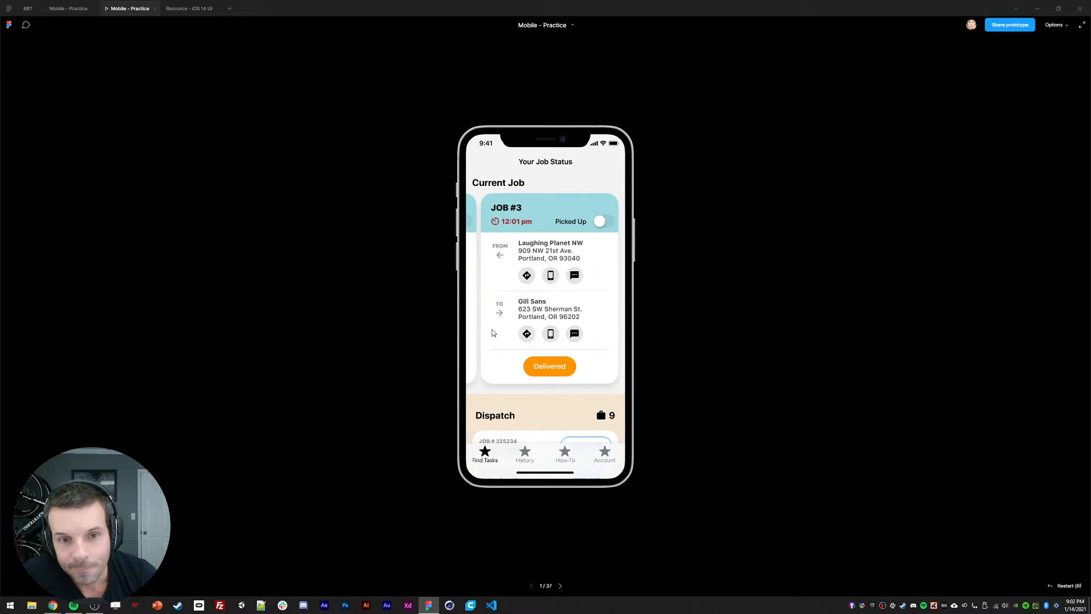
mouse_move(492, 330)
mouse_down()
mouse_move(505, 321)
mouse_move(485, 351)
mouse_up()
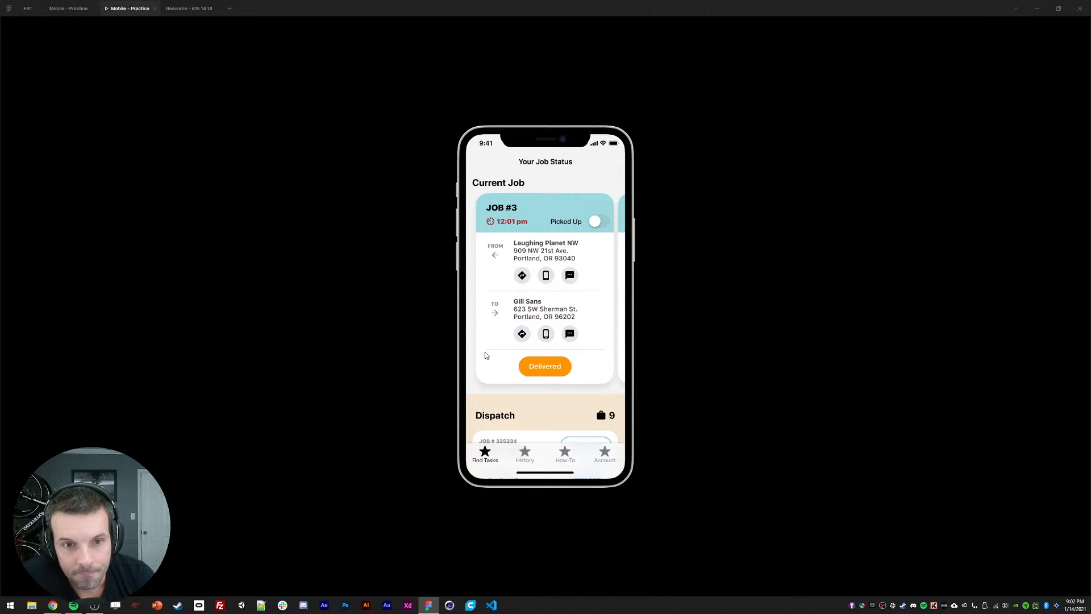
scroll(536, 335, down, 5)
scroll(536, 289, up, 5)
Step: Swipe the job card carousel to the second card and back to Job #3, scrolling past Dispatch
drag(573, 277, 493, 277)
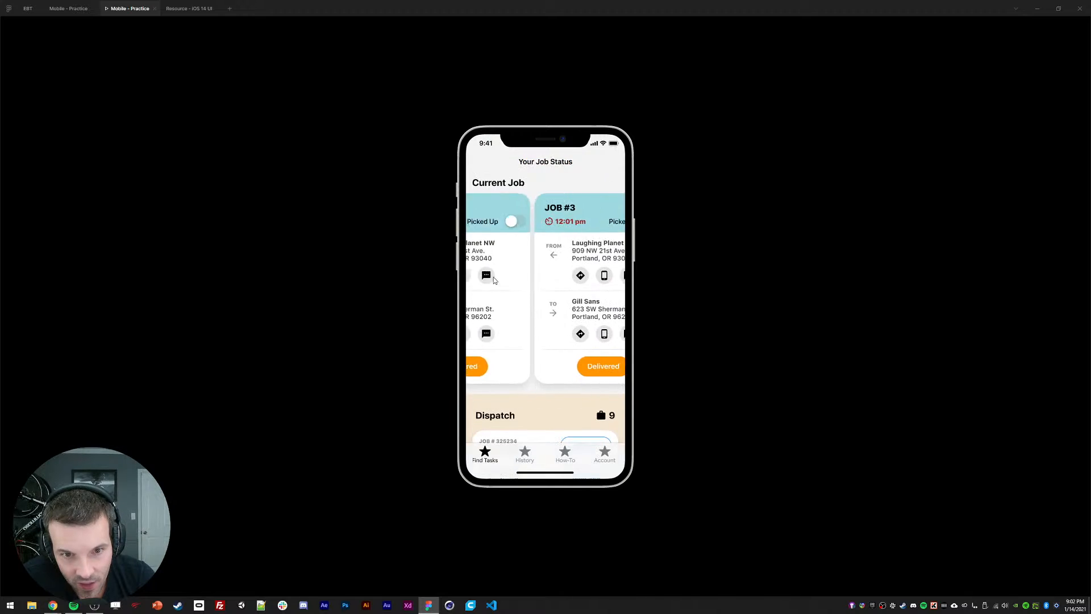
scroll(565, 300, down, 4)
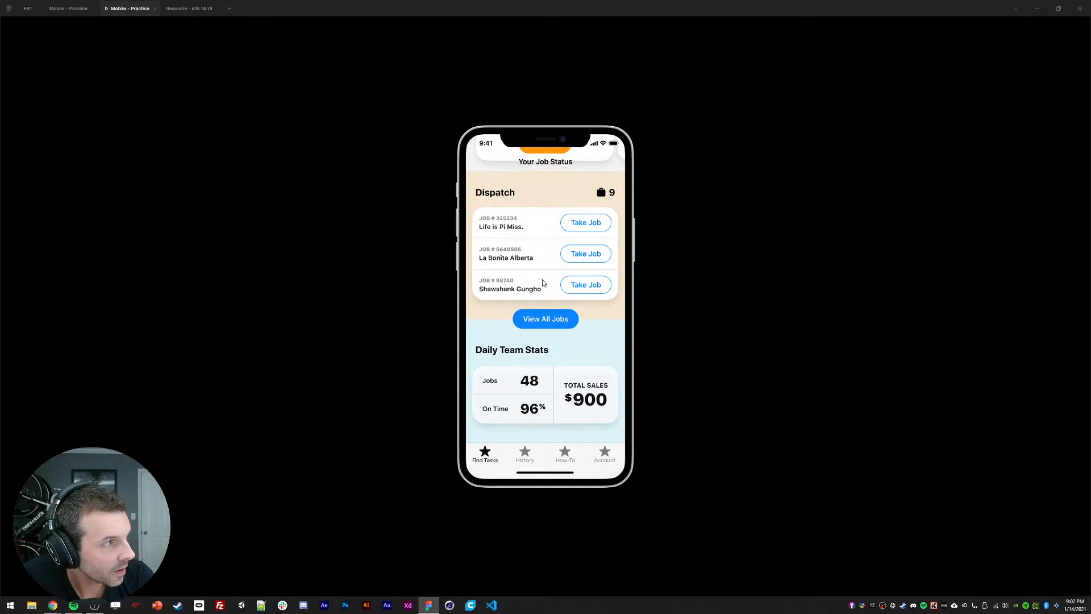
scroll(565, 347, up, 1)
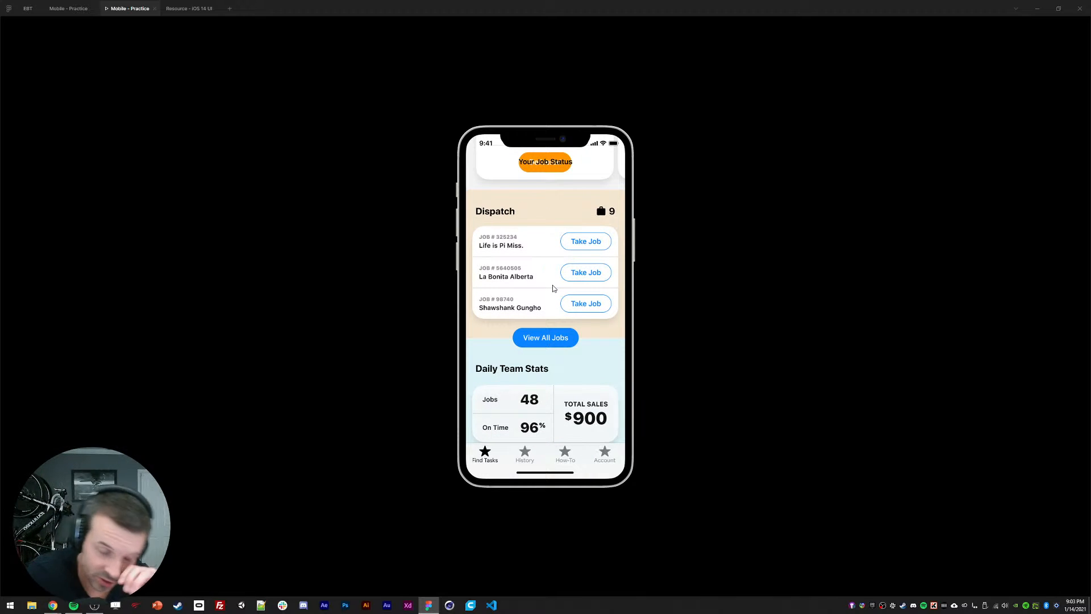
scroll(525, 345, up, 3)
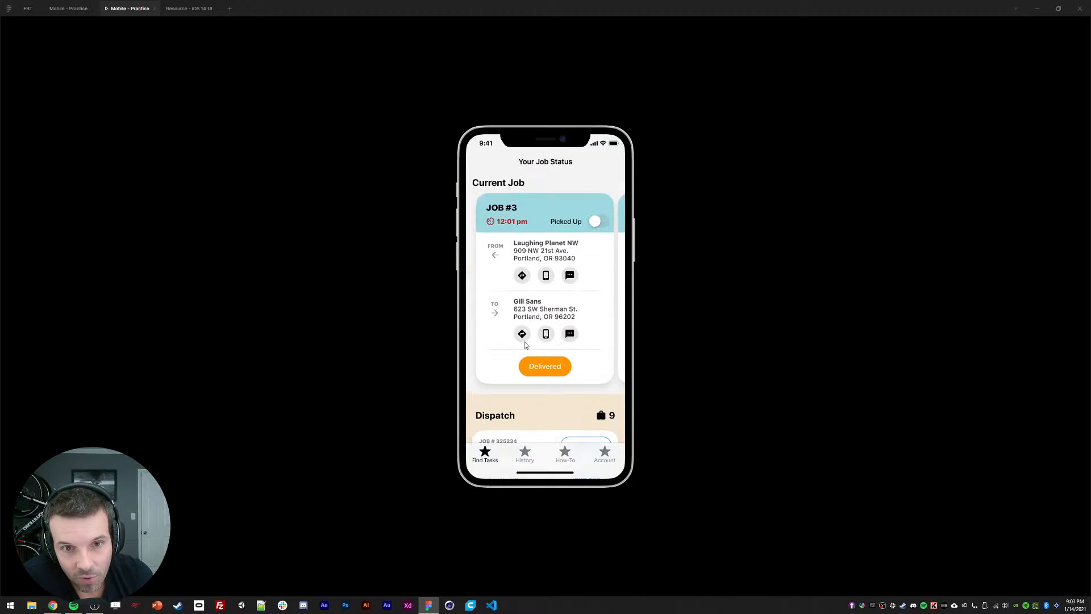
mouse_move(510, 360)
mouse_down()
mouse_move(528, 322)
mouse_move(531, 239)
mouse_move(526, 363)
mouse_up()
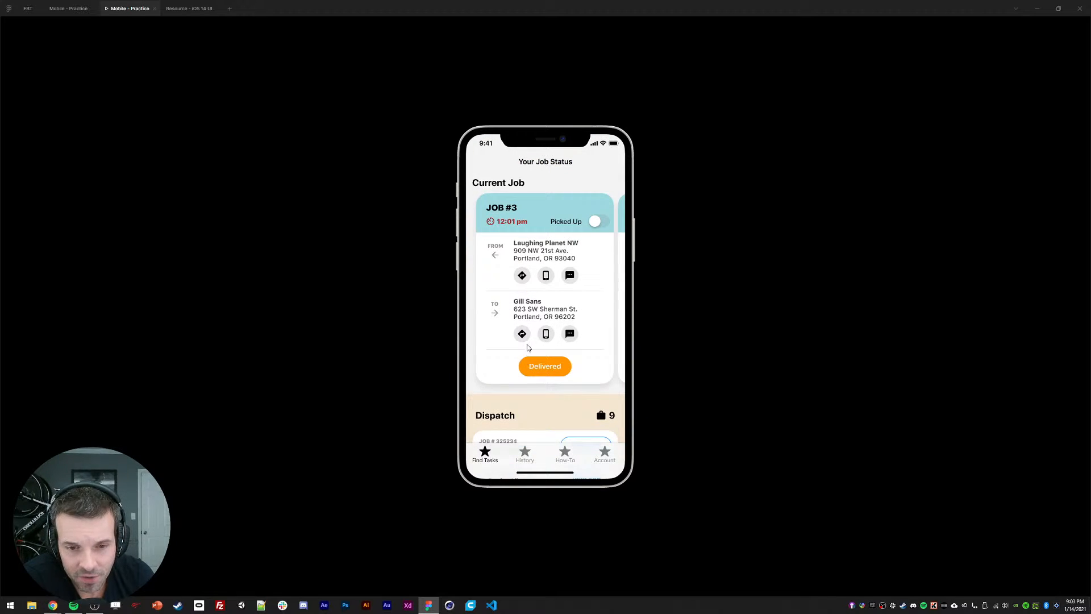
drag(590, 336, 641, 305)
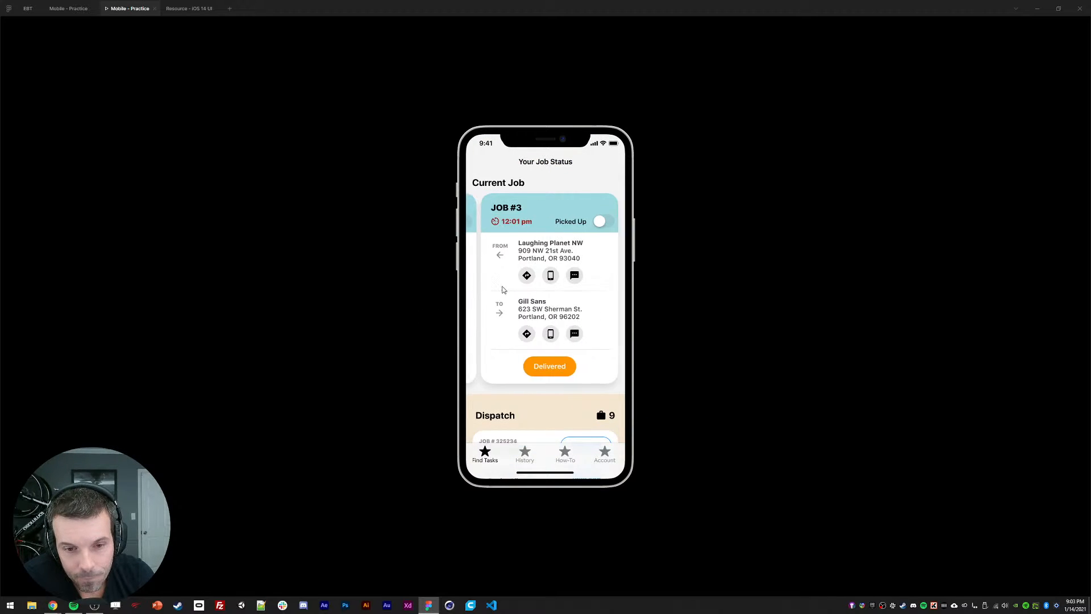
Step: Back in the editor, change the orange button label from Delivered to 'Mark as Delivered'
click(68, 8)
double_click(546, 357)
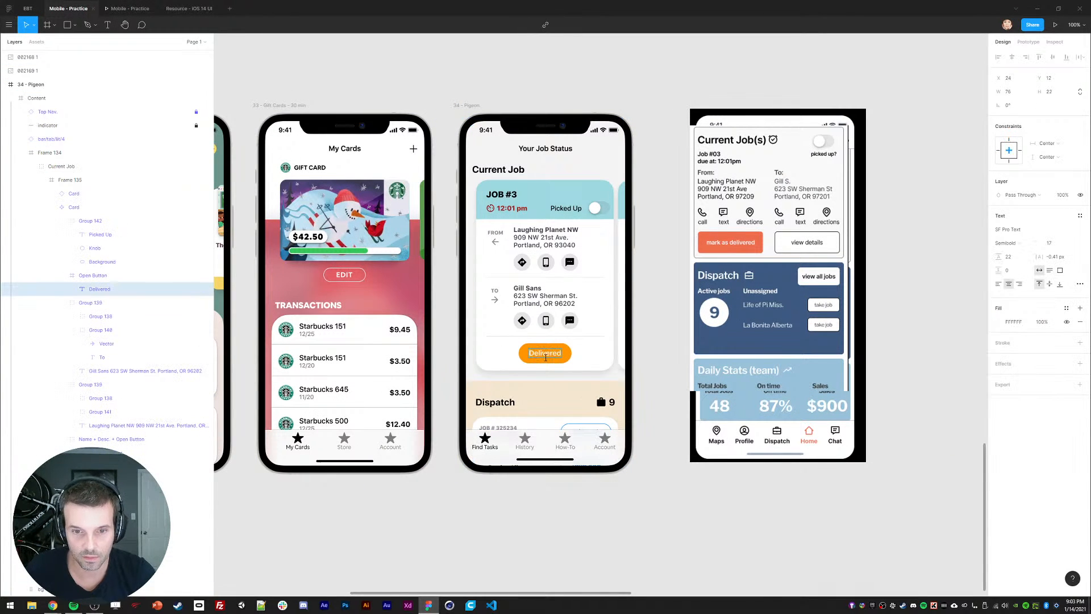
text(Mark as Delivered)
key(Escape)
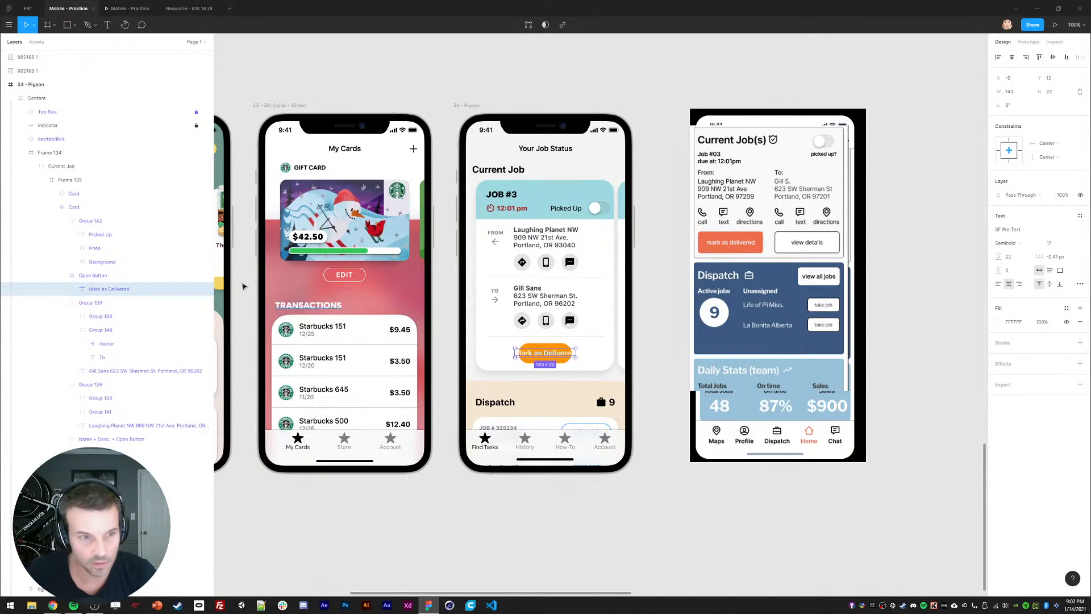
Step: Widen the orange Open Button frame so the new label fits
click(89, 279)
drag(573, 357, 586, 358)
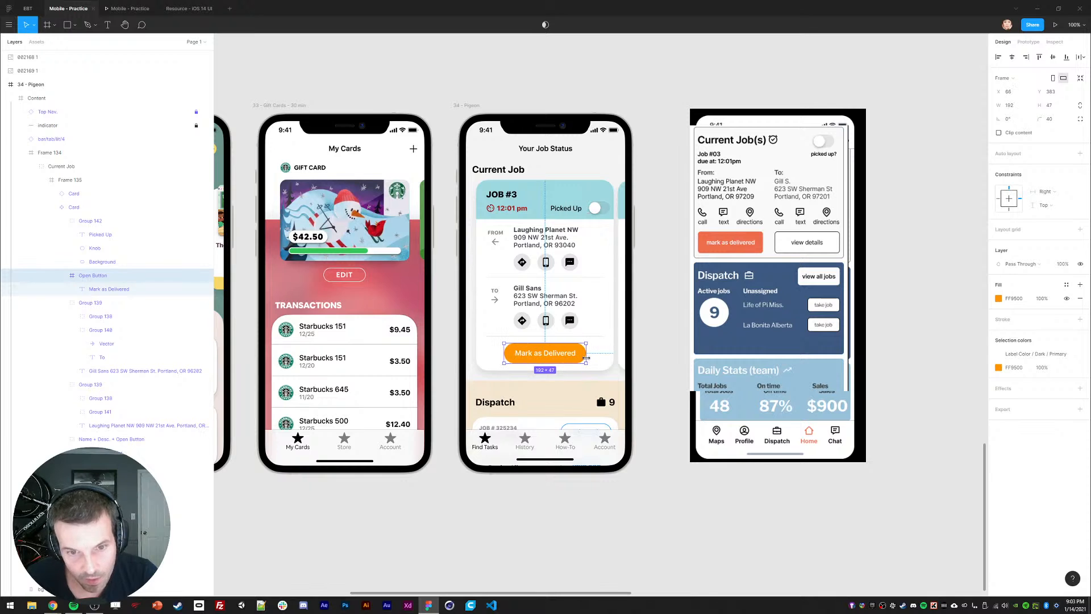
click(52, 208)
click(51, 194)
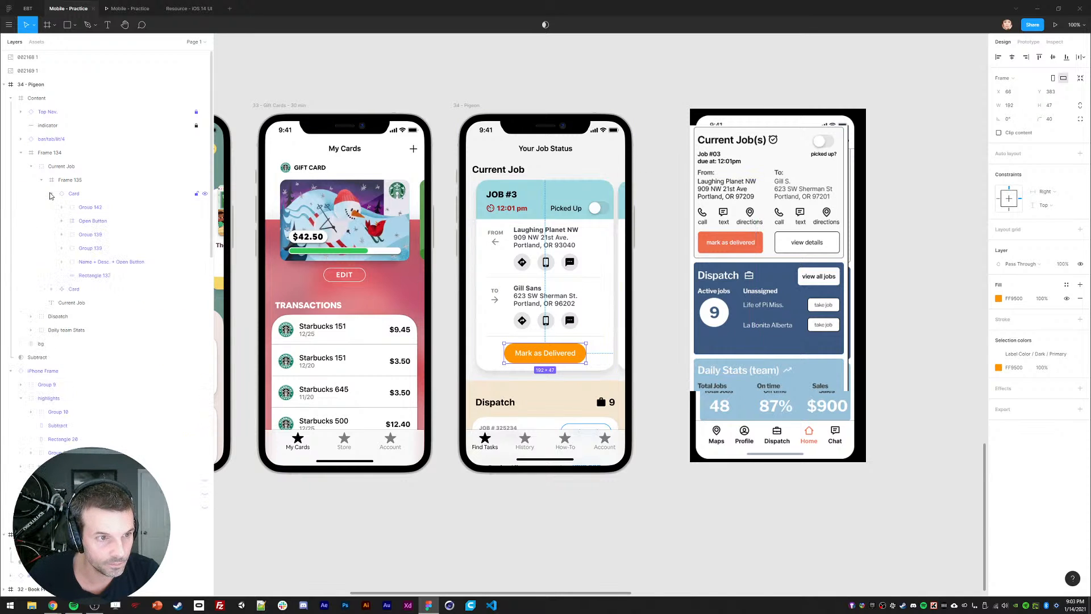
Step: Replay the prototype and swipe through the job cards to check the button
click(130, 8)
drag(549, 349, 426, 346)
drag(546, 330, 444, 319)
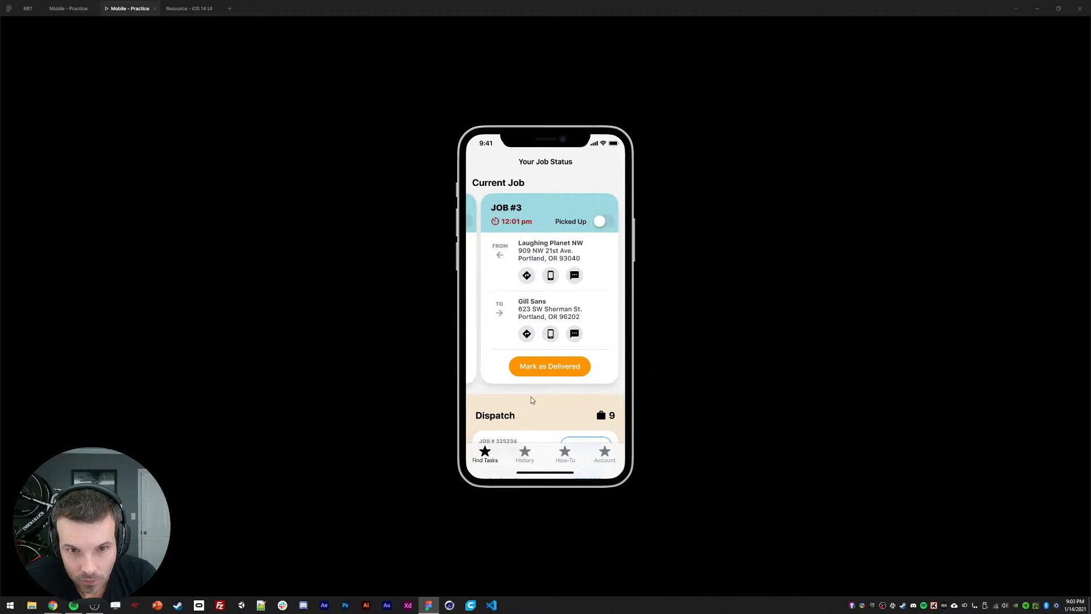
Step: Scroll the prototype once more, then return to the design file editor
scroll(531, 392, down, 3)
scroll(540, 384, down, 1)
scroll(553, 374, up, 4)
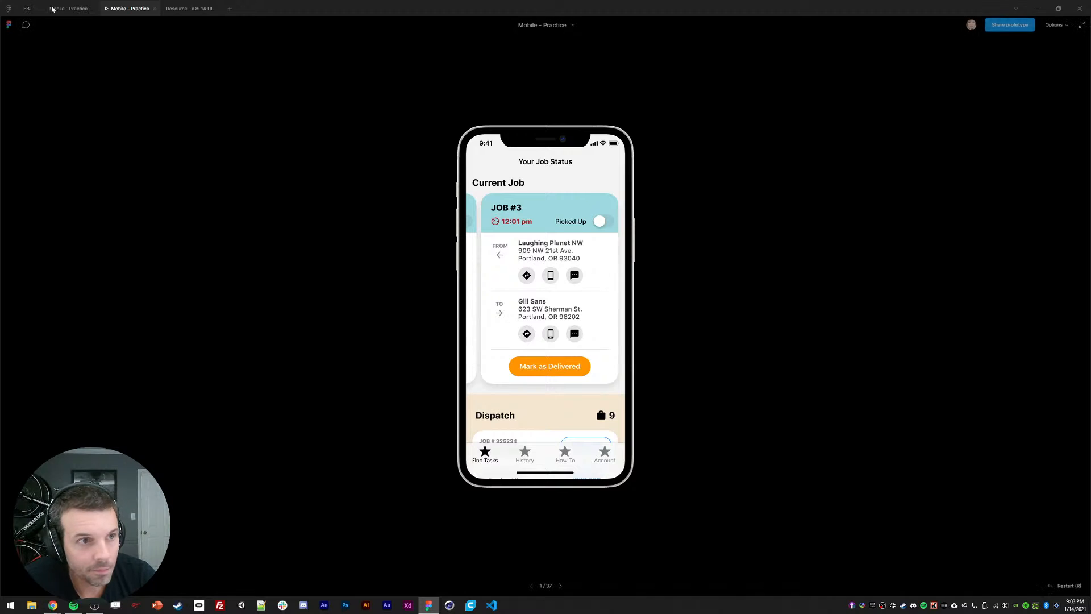
click(77, 11)
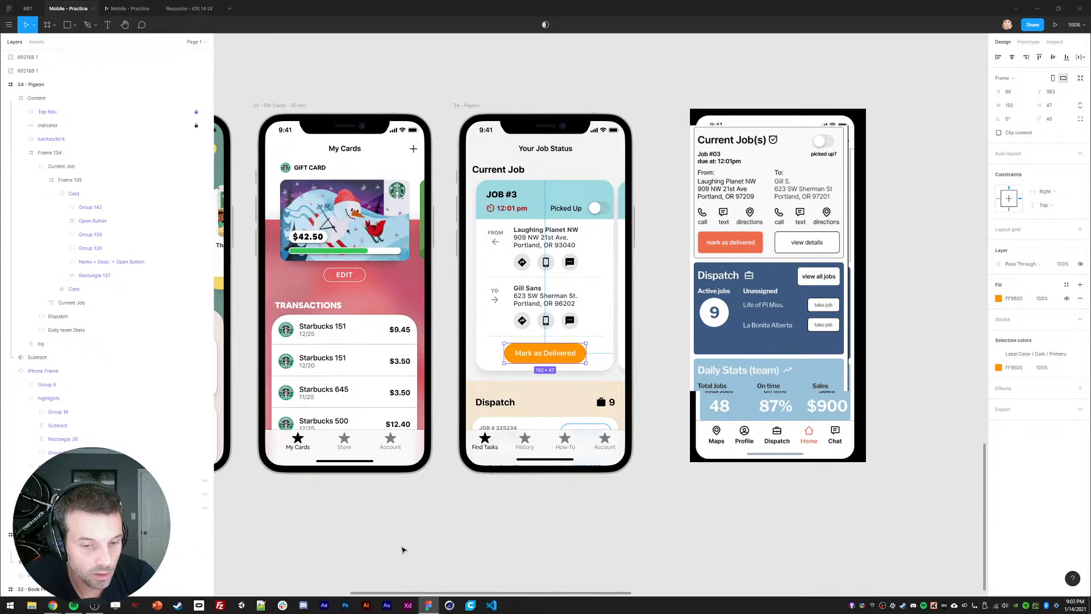
Step: Delete the reference screenshot image 002168 1 beside the 34 - Pigeon frame
click(523, 81)
click(473, 106)
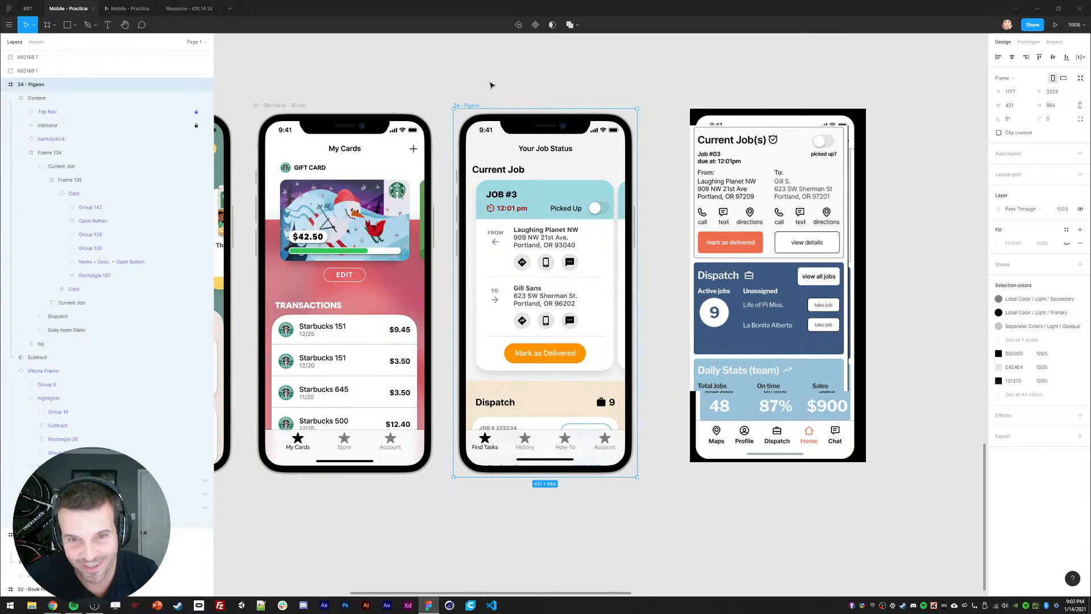
click(774, 200)
key(Delete)
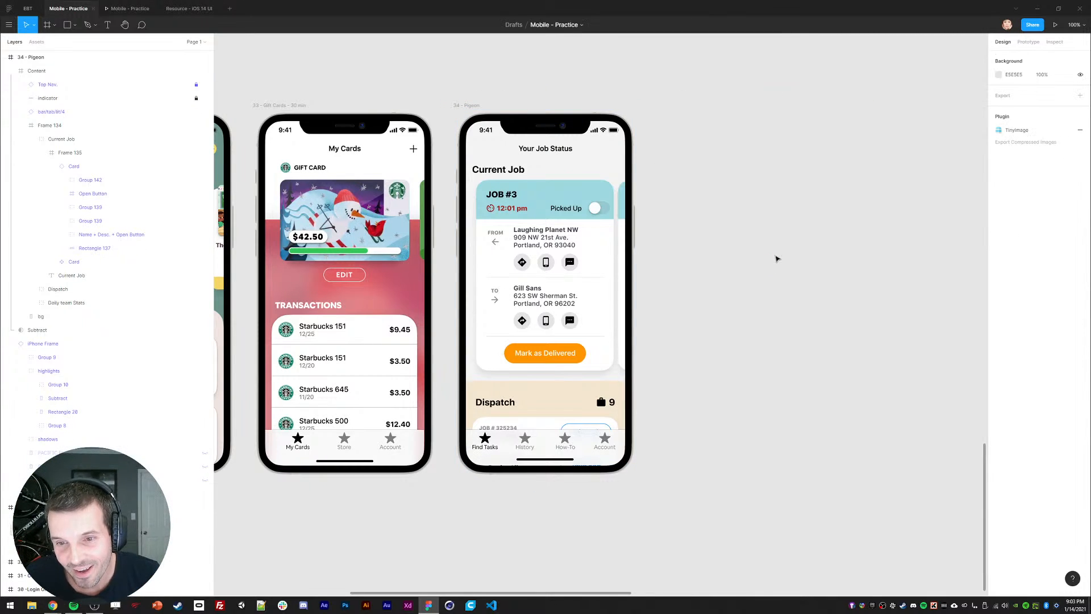